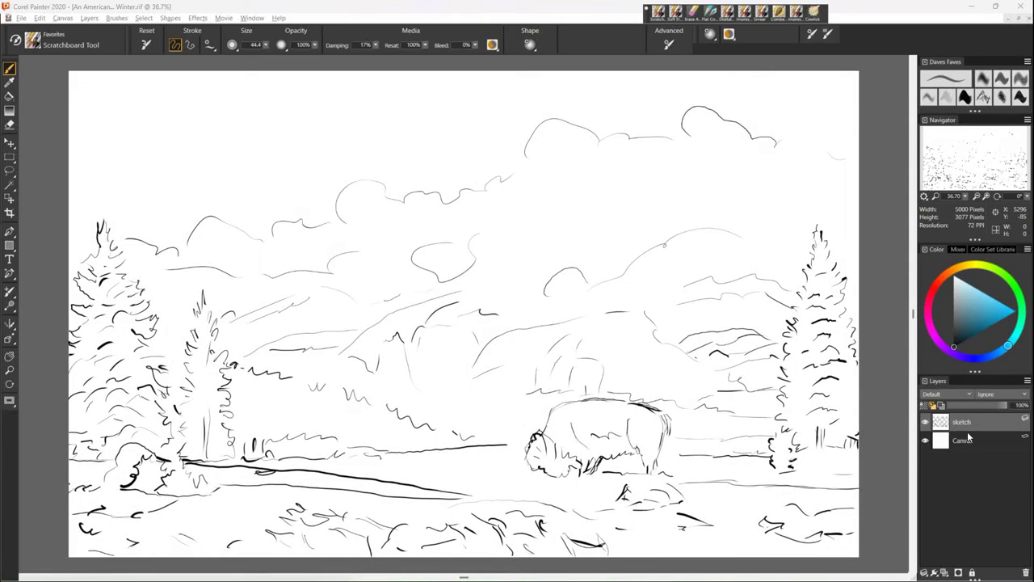
# - Add two new layers between the Canvas and the sketch layer, named sky and mountains
pyautogui.click(967, 436)
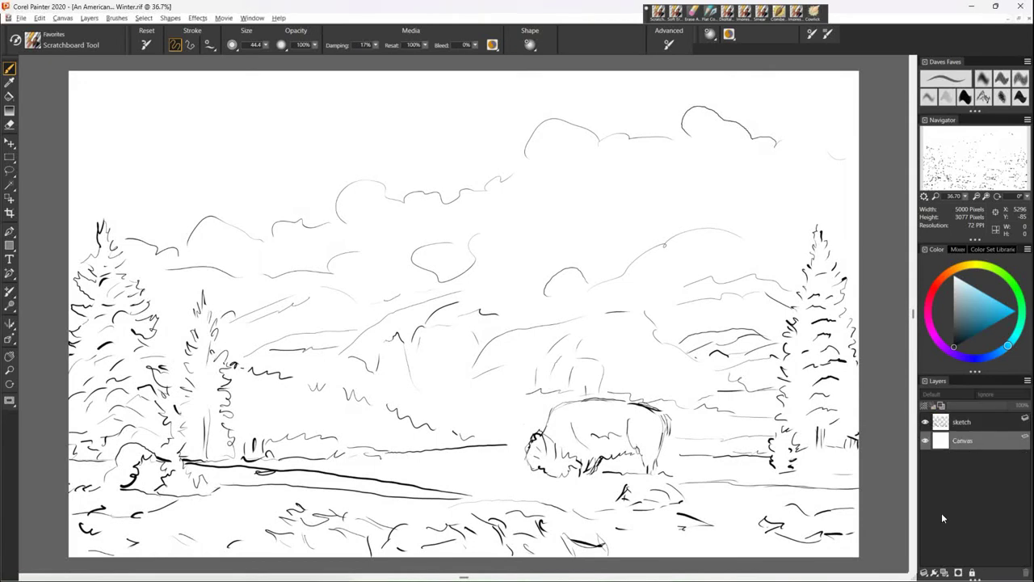
pyautogui.click(944, 572)
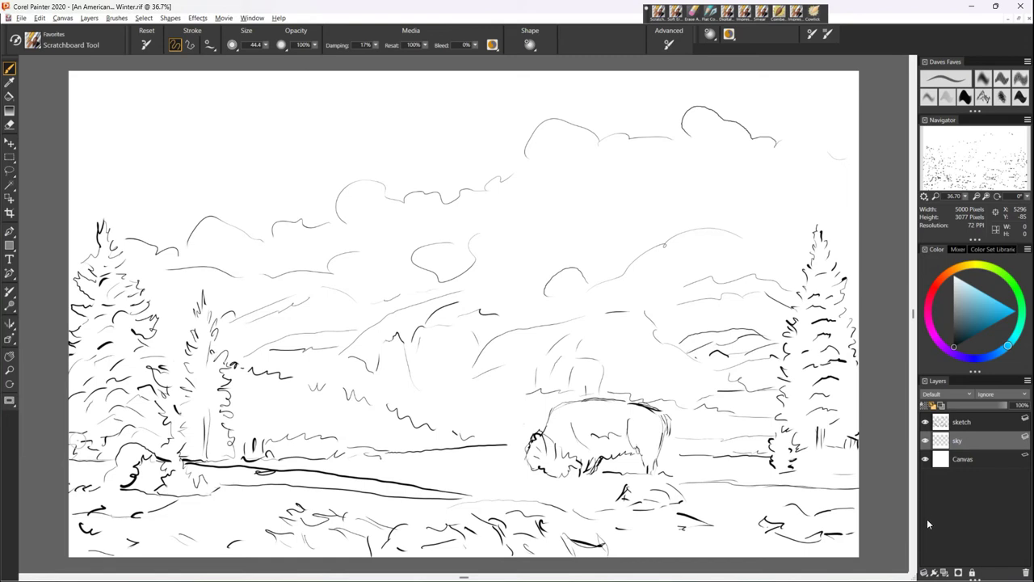
pyautogui.click(946, 572)
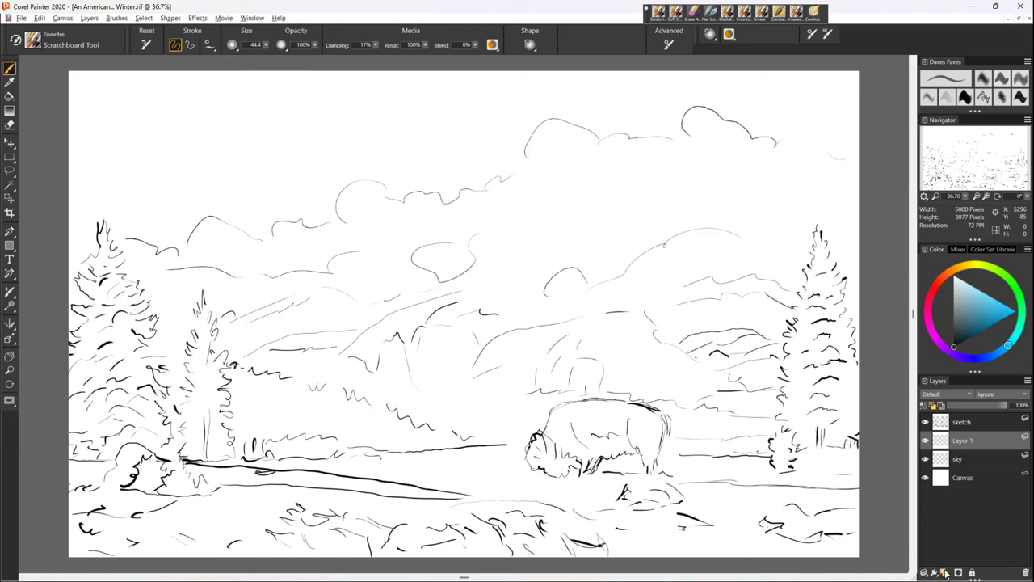
pyautogui.doubleClick(957, 442)
pyautogui.write('mountains')
# - Add two more layers above mountains, named terrain and trees foreground
pyautogui.click(947, 572)
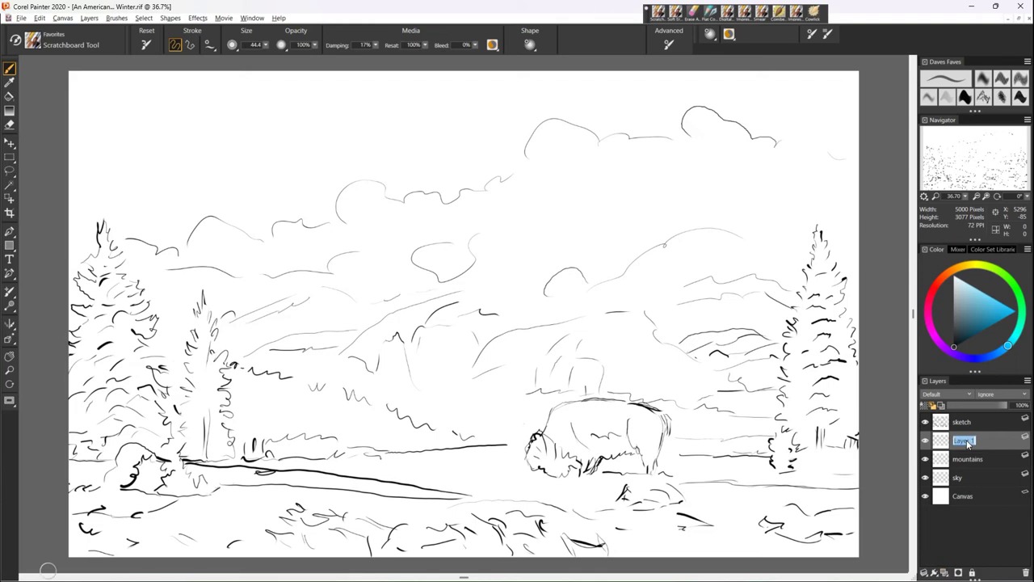
pyautogui.write('terrain')
pyautogui.click(947, 572)
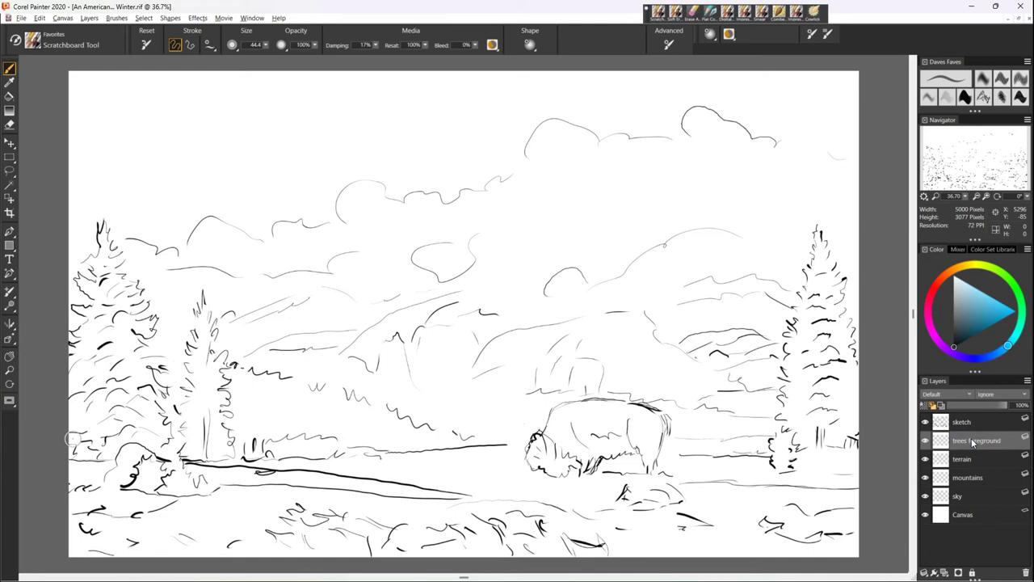
# - Add a layer named bison above the trees foreground layer, and save the painting
pyautogui.click(943, 572)
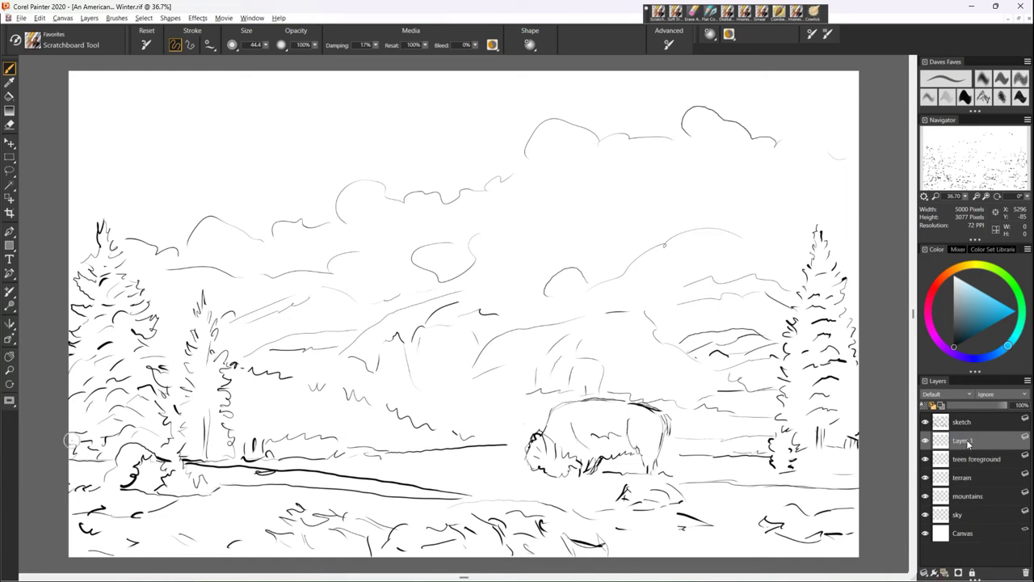
pyautogui.doubleClick(968, 442)
pyautogui.write('bison')
pyautogui.click(24, 18)
pyautogui.click(47, 129)
# - On the sky layer, paint a dark slate-blue band along the canvas's upper edge with a brush size of 124.6
pyautogui.click(966, 513)
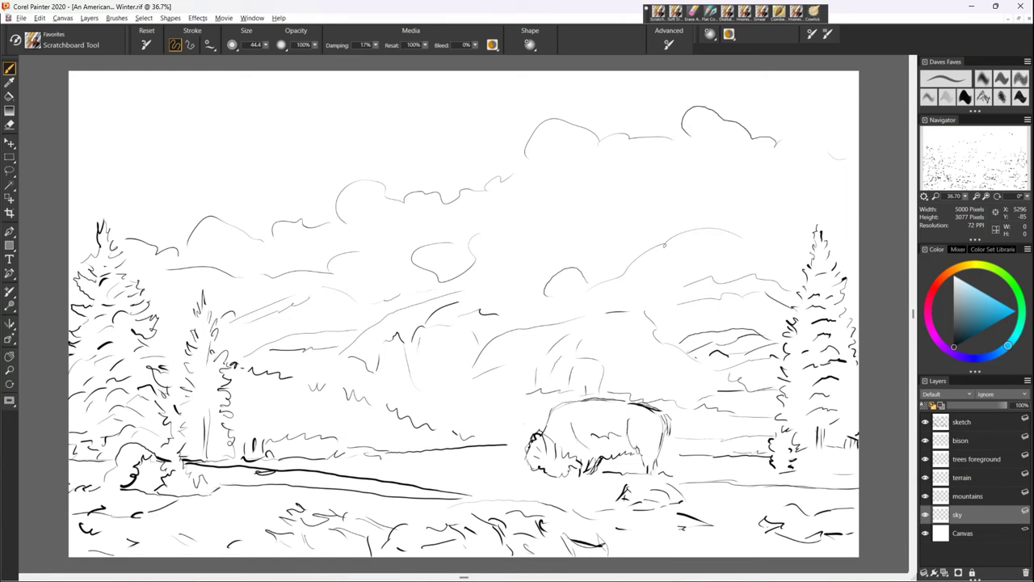
pyautogui.click(962, 322)
pyautogui.moveTo(265, 46); pyautogui.dragTo(288, 68)
pyautogui.moveTo(317, 145)
pyautogui.mouseDown()
pyautogui.moveTo(371, 101)
pyautogui.moveTo(141, 85)
pyautogui.moveTo(283, 74)
pyautogui.moveTo(436, 77)
pyautogui.moveTo(469, 89)
pyautogui.moveTo(218, 84)
pyautogui.moveTo(578, 81)
pyautogui.mouseUp()
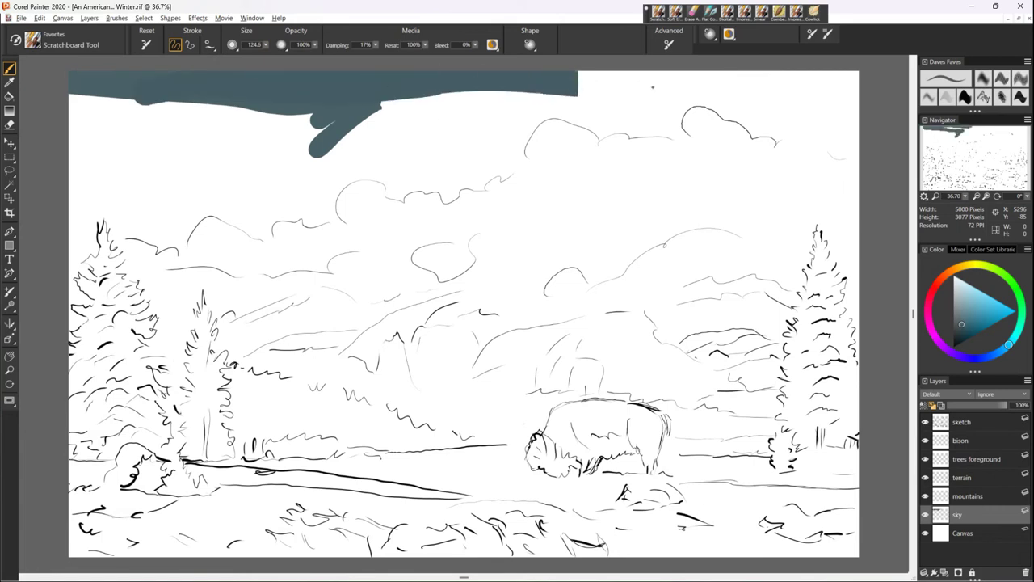
pyautogui.moveTo(653, 87)
pyautogui.mouseDown()
pyautogui.moveTo(800, 89)
pyautogui.moveTo(577, 74)
pyautogui.mouseUp()
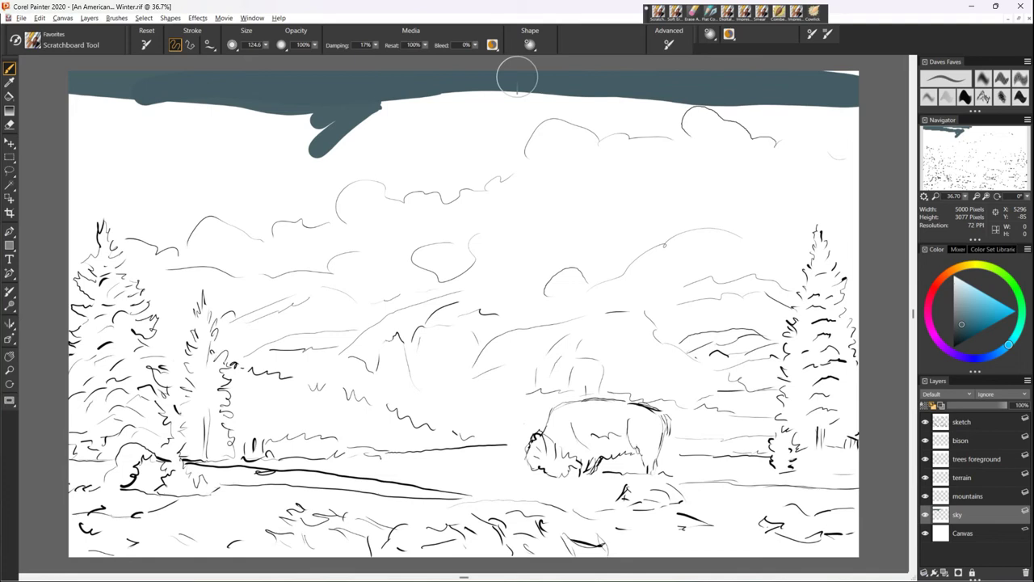
# - Extend the sky downward with lighter blue-gray strokes and paint a sage-green band beneath them across the canvas
pyautogui.click(963, 313)
pyautogui.moveTo(856, 77)
pyautogui.mouseDown()
pyautogui.moveTo(437, 104)
pyautogui.moveTo(841, 77)
pyautogui.moveTo(124, 67)
pyautogui.moveTo(51, 79)
pyautogui.moveTo(287, 72)
pyautogui.moveTo(467, 89)
pyautogui.moveTo(345, 92)
pyautogui.moveTo(573, 81)
pyautogui.moveTo(807, 88)
pyautogui.moveTo(484, 77)
pyautogui.moveTo(290, 97)
pyautogui.moveTo(127, 136)
pyautogui.moveTo(44, 215)
pyautogui.moveTo(71, 170)
pyautogui.moveTo(457, 114)
pyautogui.moveTo(674, 97)
pyautogui.moveTo(777, 109)
pyautogui.moveTo(881, 139)
pyautogui.moveTo(698, 118)
pyautogui.moveTo(433, 195)
pyautogui.moveTo(643, 138)
pyautogui.moveTo(856, 171)
pyautogui.mouseUp()
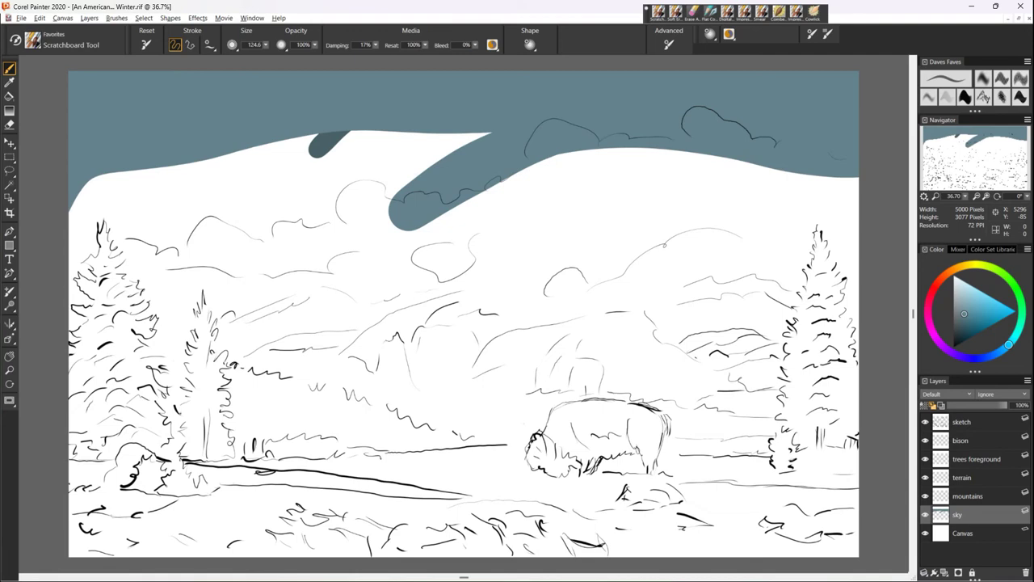
pyautogui.click(1018, 293)
pyautogui.moveTo(559, 144)
pyautogui.mouseDown()
pyautogui.moveTo(450, 180)
pyautogui.moveTo(306, 261)
pyautogui.mouseUp()
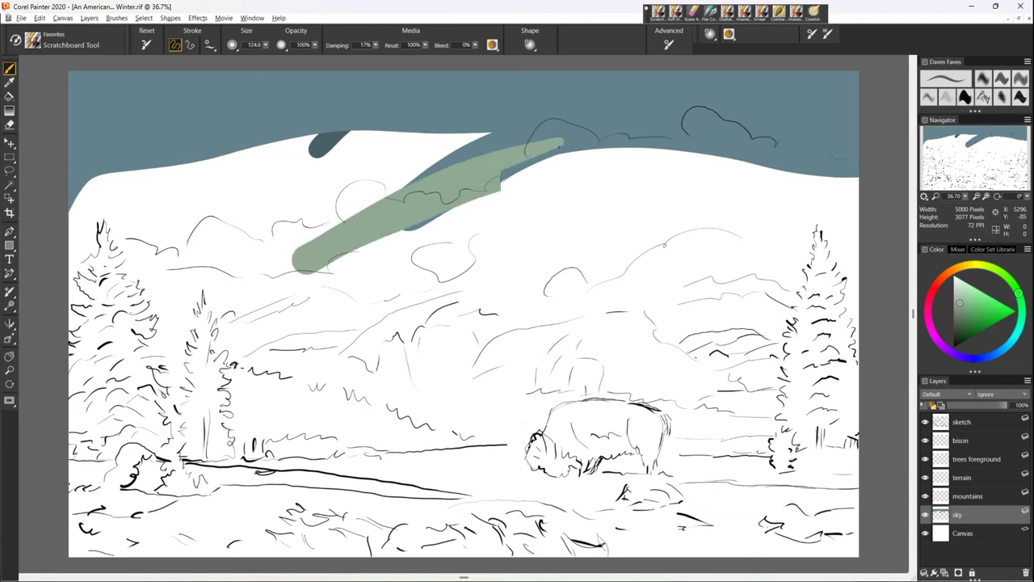
pyautogui.moveTo(517, 150)
pyautogui.mouseDown()
pyautogui.moveTo(776, 136)
pyautogui.moveTo(791, 174)
pyautogui.moveTo(429, 173)
pyautogui.moveTo(319, 206)
pyautogui.moveTo(81, 230)
pyautogui.moveTo(291, 174)
pyautogui.mouseUp()
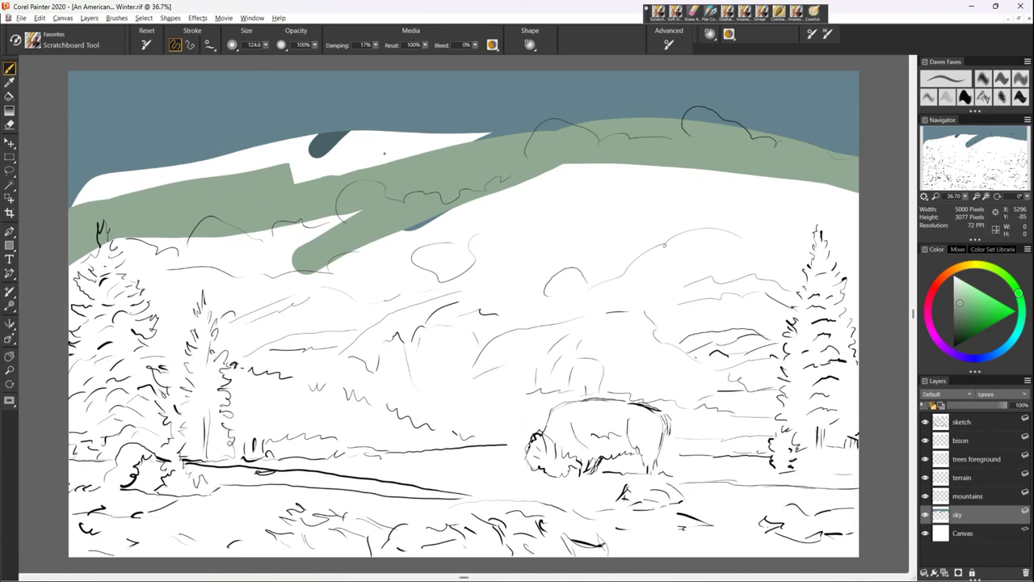
pyautogui.moveTo(384, 153)
pyautogui.mouseDown()
pyautogui.moveTo(638, 121)
pyautogui.moveTo(840, 157)
pyautogui.moveTo(731, 190)
pyautogui.mouseUp()
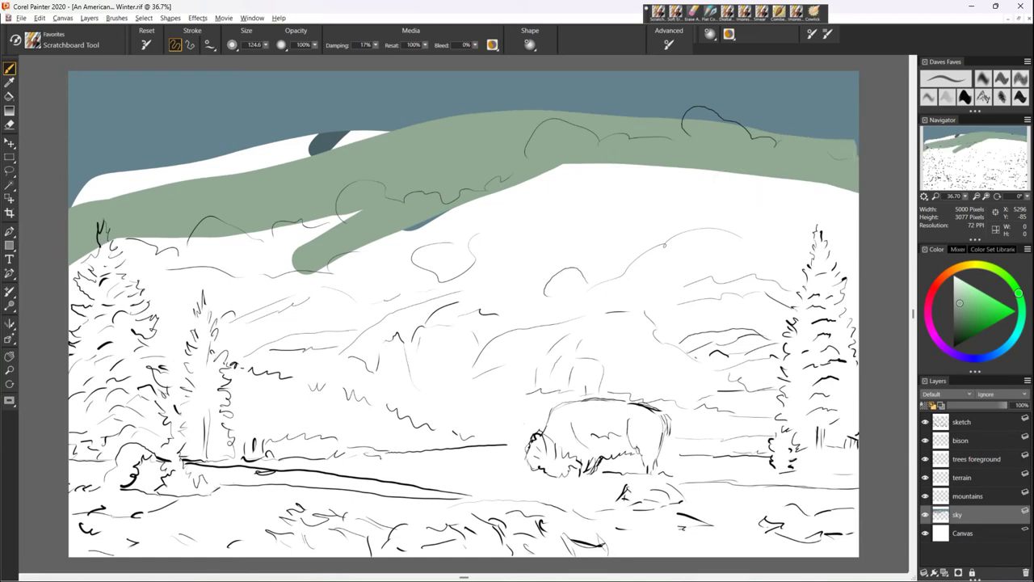
# - Paint a darker gray-green band along the lower edge of the sage band and an olive-green stripe above it
pyautogui.click(1022, 311)
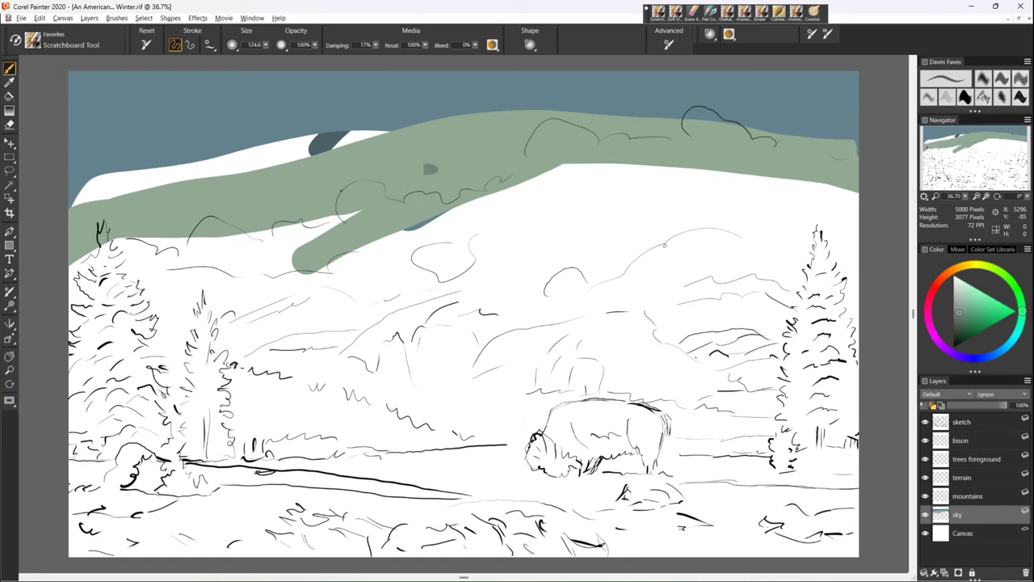
pyautogui.moveTo(436, 168)
pyautogui.mouseDown()
pyautogui.moveTo(147, 220)
pyautogui.moveTo(81, 279)
pyautogui.moveTo(424, 184)
pyautogui.moveTo(779, 147)
pyautogui.moveTo(859, 163)
pyautogui.moveTo(630, 180)
pyautogui.moveTo(408, 214)
pyautogui.mouseUp()
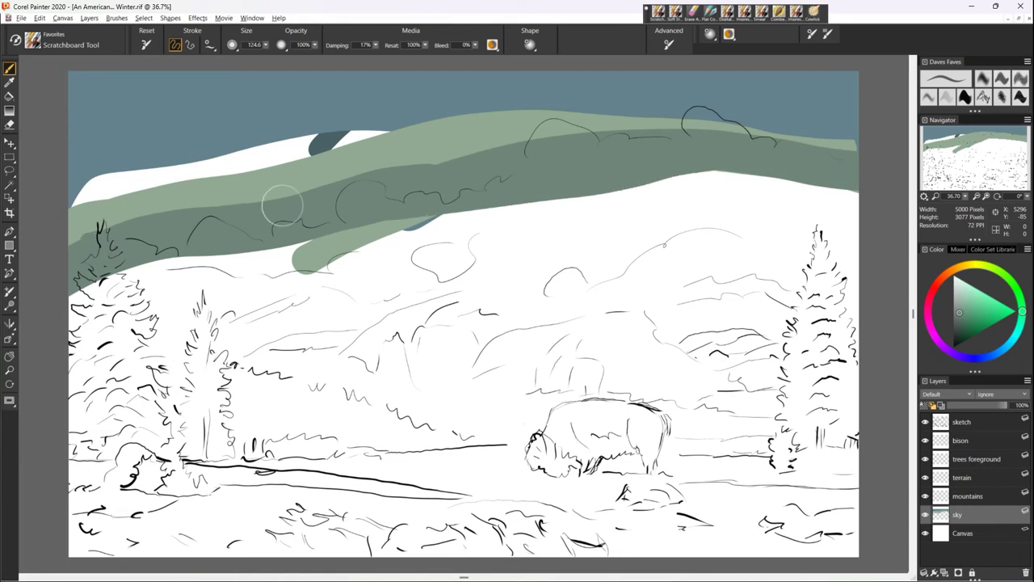
pyautogui.click(1008, 278)
pyautogui.moveTo(77, 257)
pyautogui.mouseDown()
pyautogui.moveTo(367, 176)
pyautogui.moveTo(700, 143)
pyautogui.moveTo(854, 167)
pyautogui.mouseUp()
# - Repaint the upper sky above the green bands in dark slate blue, covering the remaining white gap
pyautogui.click(1010, 343)
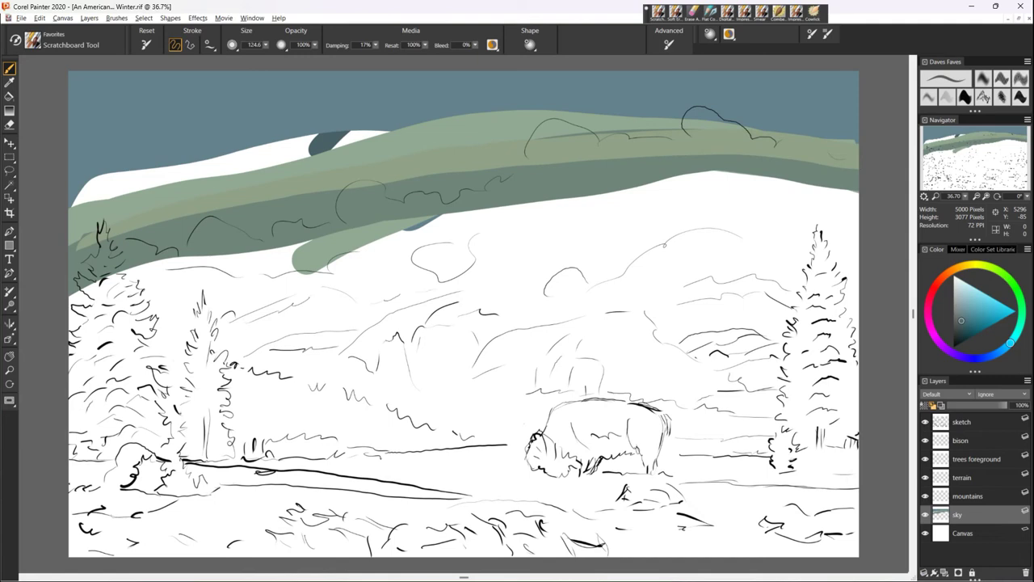
pyautogui.moveTo(471, 114); pyautogui.dragTo(85, 189)
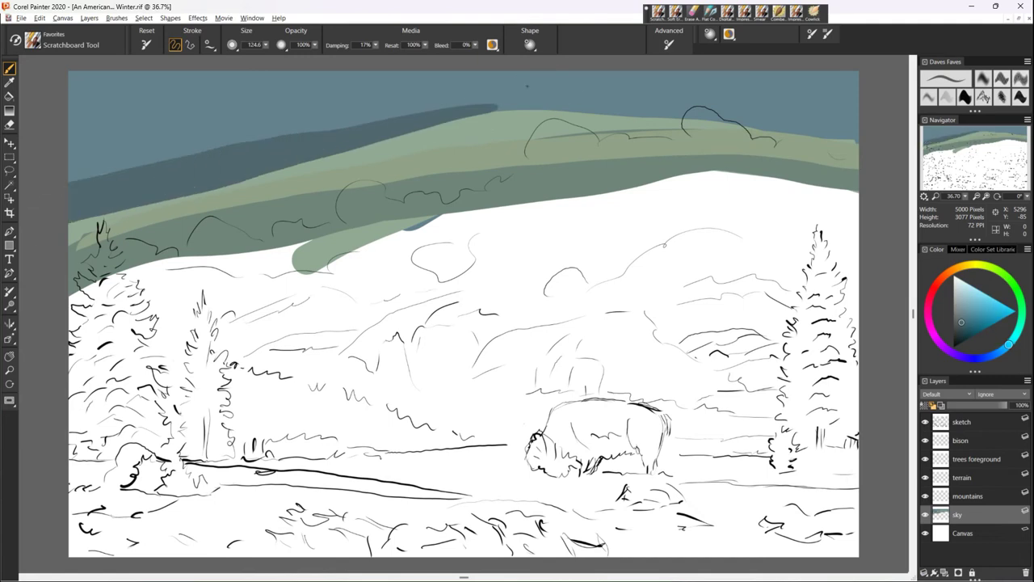
pyautogui.moveTo(562, 81)
pyautogui.mouseDown()
pyautogui.moveTo(215, 129)
pyautogui.moveTo(71, 177)
pyautogui.moveTo(558, 79)
pyautogui.mouseUp()
pyautogui.moveTo(629, 89)
pyautogui.mouseDown()
pyautogui.moveTo(167, 77)
pyautogui.moveTo(39, 113)
pyautogui.moveTo(702, 81)
pyautogui.moveTo(877, 96)
pyautogui.moveTo(578, 109)
pyautogui.moveTo(866, 121)
pyautogui.mouseUp()
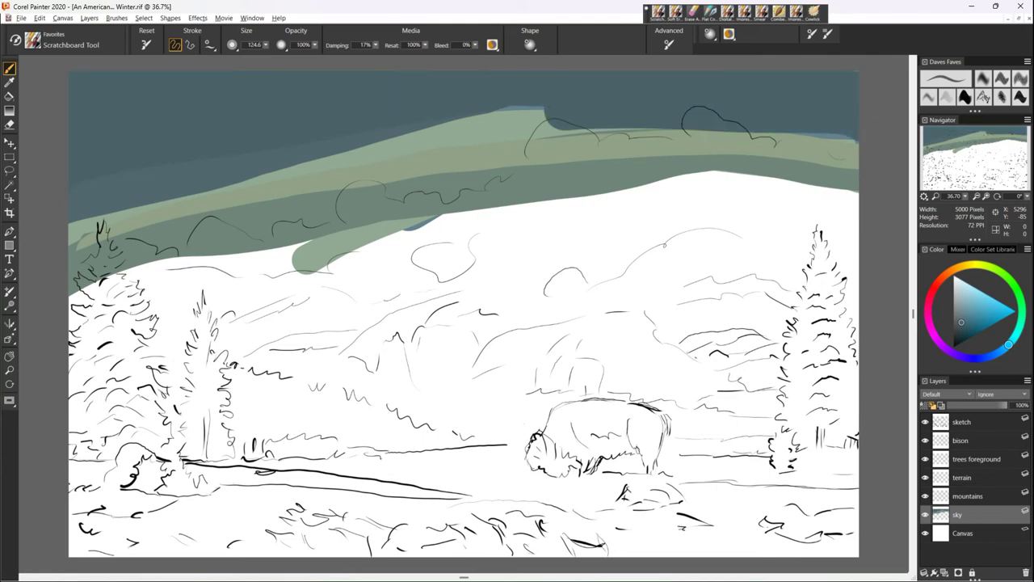
# - On the sky layer, block in the sketched clouds of the upper right sky in olive brown sampled from the painting
pyautogui.click(972, 497)
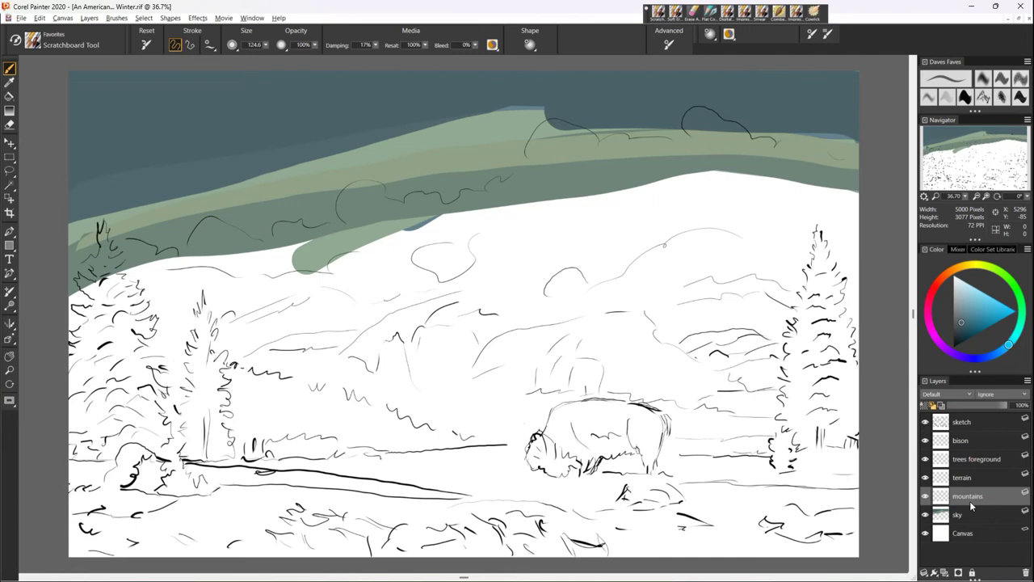
pyautogui.click(966, 515)
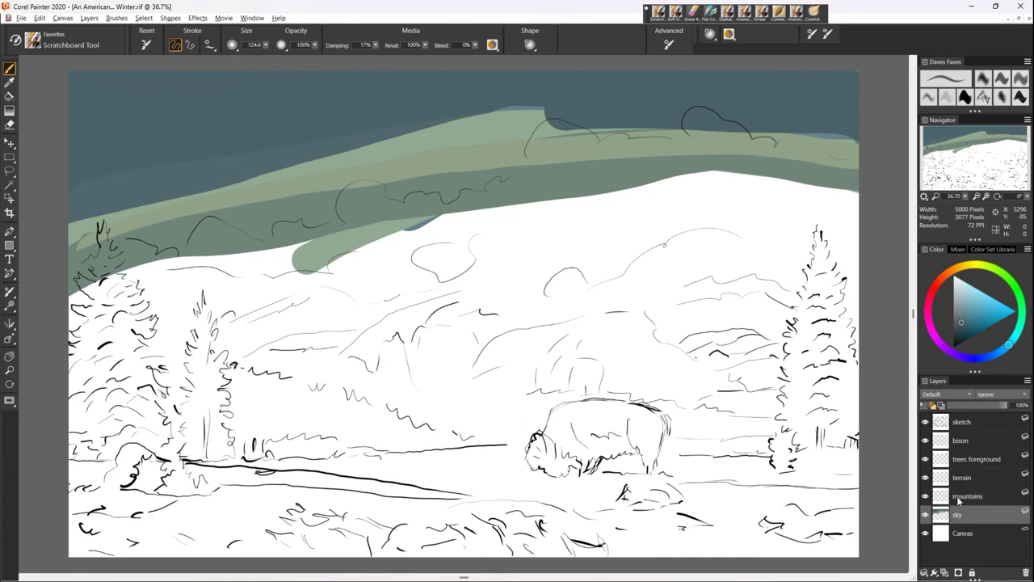
pyautogui.keyDown('alt'); pyautogui.click(593, 159); pyautogui.keyUp('alt')
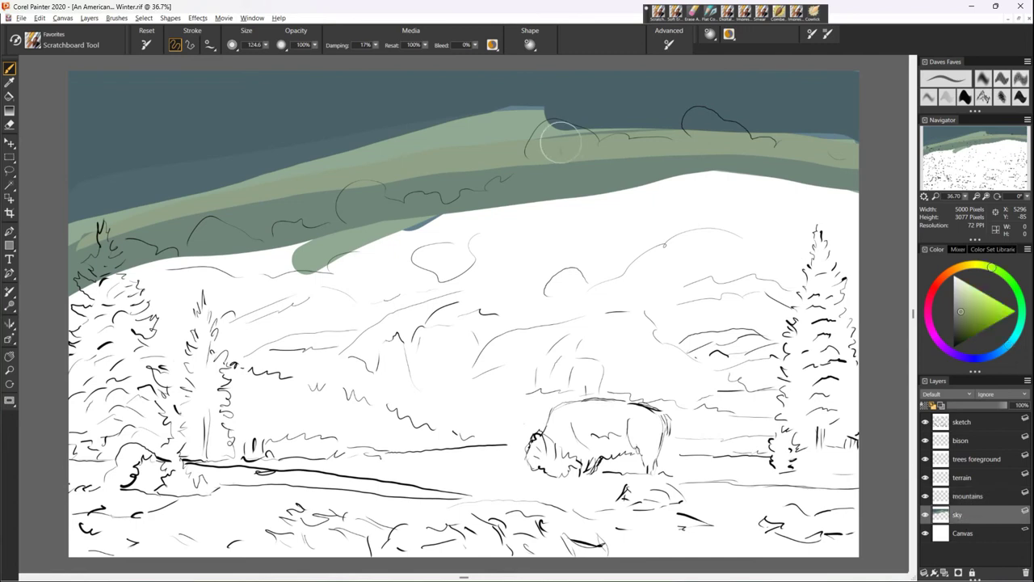
pyautogui.moveTo(560, 142)
pyautogui.mouseDown()
pyautogui.moveTo(539, 154)
pyautogui.moveTo(574, 153)
pyautogui.moveTo(606, 173)
pyautogui.moveTo(617, 144)
pyautogui.moveTo(690, 161)
pyautogui.moveTo(633, 151)
pyautogui.moveTo(697, 156)
pyautogui.moveTo(703, 113)
pyautogui.moveTo(772, 156)
pyautogui.mouseUp()
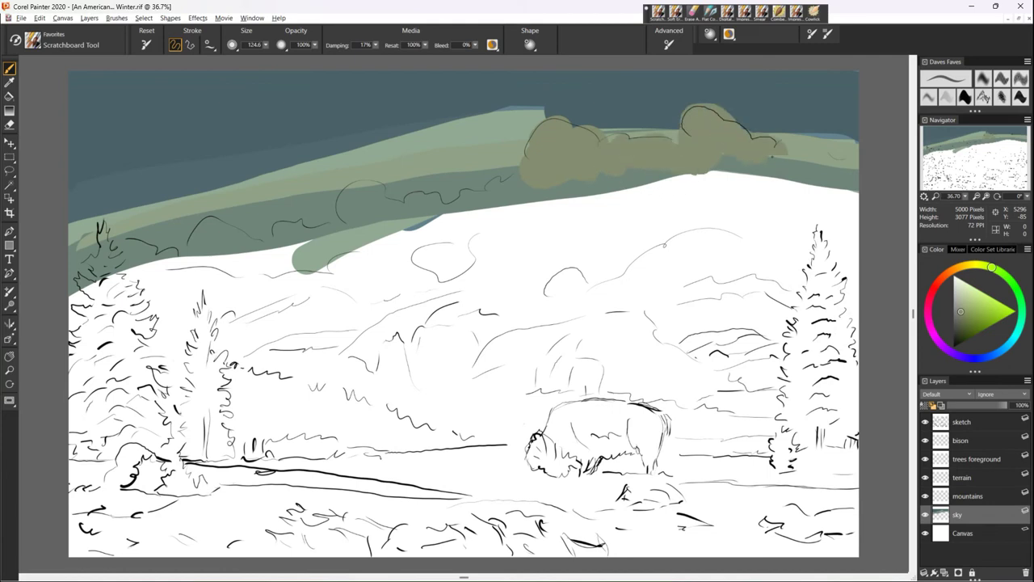
# - Paint a dark teal-gray cloud at the sky's right edge and fill the area above the olive clouds with sage green
pyautogui.click(1018, 329)
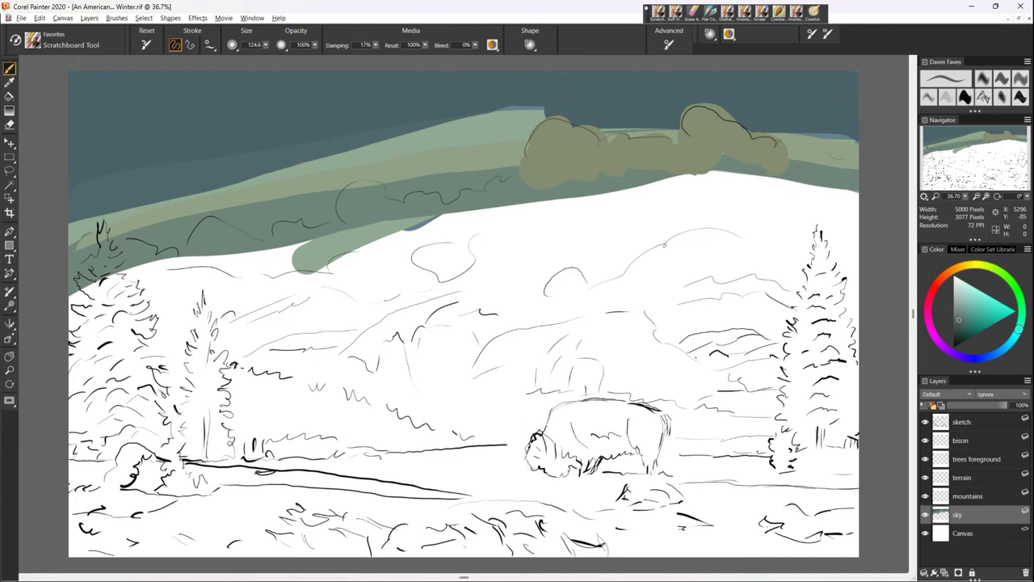
pyautogui.moveTo(788, 184)
pyautogui.mouseDown()
pyautogui.moveTo(872, 201)
pyautogui.moveTo(818, 185)
pyautogui.moveTo(781, 154)
pyautogui.moveTo(780, 164)
pyautogui.moveTo(815, 192)
pyautogui.moveTo(857, 188)
pyautogui.mouseUp()
pyautogui.click(1020, 305)
pyautogui.moveTo(844, 133)
pyautogui.mouseDown()
pyautogui.moveTo(796, 104)
pyautogui.moveTo(822, 146)
pyautogui.moveTo(852, 138)
pyautogui.moveTo(743, 125)
pyautogui.moveTo(840, 77)
pyautogui.moveTo(844, 121)
pyautogui.moveTo(755, 95)
pyautogui.moveTo(770, 100)
pyautogui.moveTo(747, 76)
pyautogui.moveTo(570, 77)
pyautogui.mouseUp()
pyautogui.moveTo(691, 85)
pyautogui.mouseDown()
pyautogui.moveTo(630, 121)
pyautogui.moveTo(720, 91)
pyautogui.moveTo(733, 110)
pyautogui.moveTo(636, 119)
pyautogui.moveTo(574, 96)
pyautogui.moveTo(551, 103)
pyautogui.mouseUp()
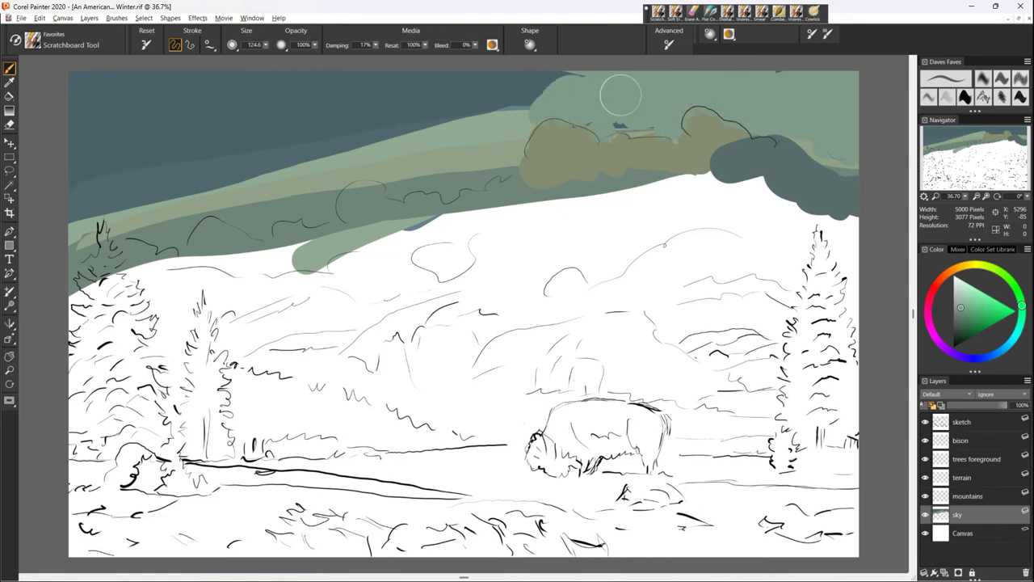
# - Blend the dark sky into the green area with slate-blue strokes near the upper middle of the canvas
pyautogui.keyDown('alt'); pyautogui.click(551, 82); pyautogui.keyUp('alt')
pyautogui.moveTo(458, 104)
pyautogui.mouseDown()
pyautogui.moveTo(601, 78)
pyautogui.moveTo(457, 104)
pyautogui.mouseUp()
pyautogui.moveTo(566, 79)
pyautogui.mouseDown()
pyautogui.moveTo(647, 63)
pyautogui.moveTo(580, 61)
pyautogui.mouseUp()
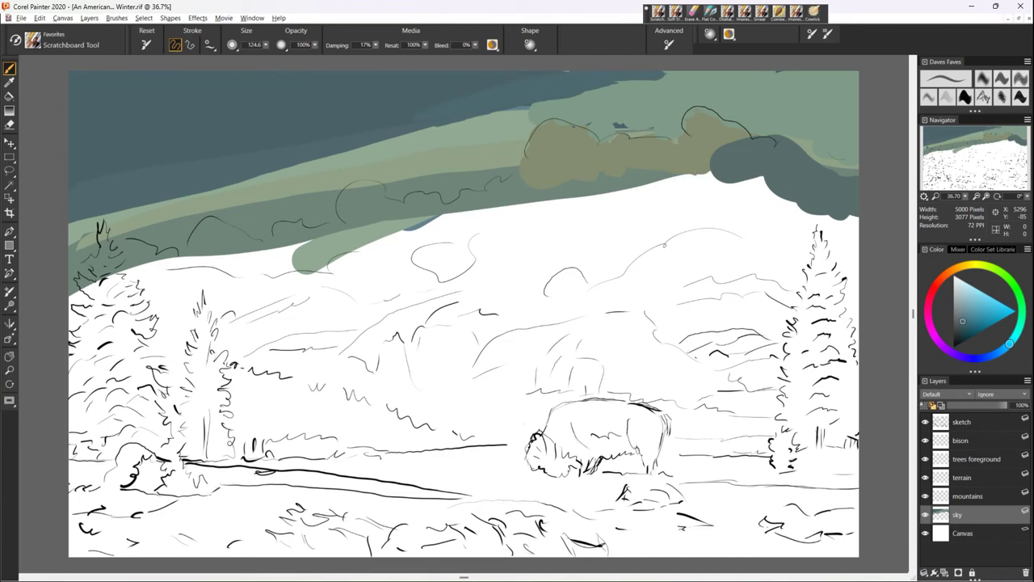
# - Paint two rounded tan clouds over the sketched cloud shapes in the middle of the sky
pyautogui.click(970, 265)
pyautogui.click(967, 301)
pyautogui.moveTo(512, 183); pyautogui.dragTo(496, 202)
pyautogui.click(468, 209)
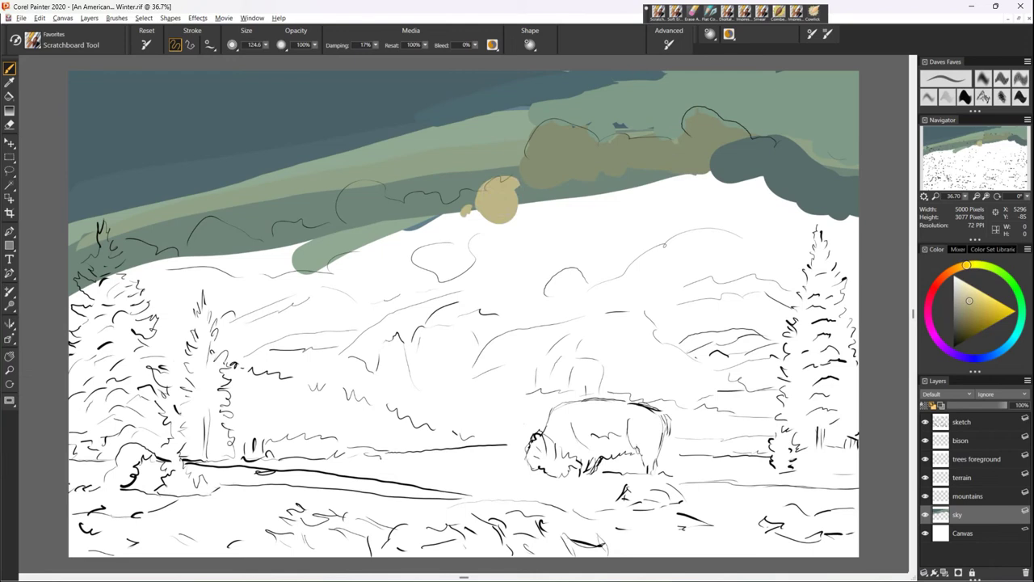
pyautogui.click(365, 205)
pyautogui.moveTo(374, 208); pyautogui.dragTo(353, 237)
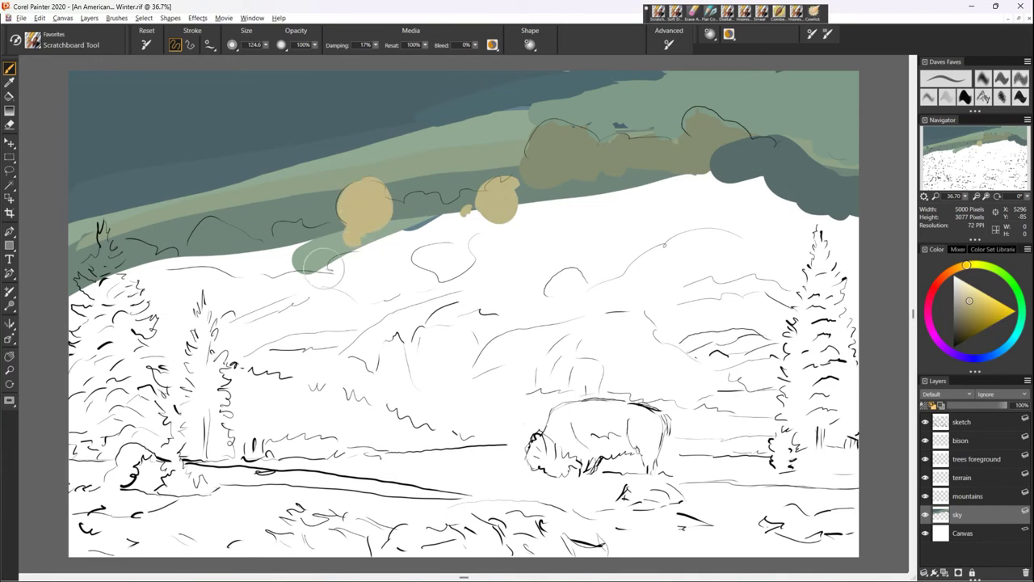
# - Block in the left clouds in khaki and a lighter khaki mass below them, extending behind the left trees
pyautogui.click(973, 265)
pyautogui.click(963, 300)
pyautogui.moveTo(206, 231)
pyautogui.mouseDown()
pyautogui.moveTo(202, 262)
pyautogui.moveTo(242, 261)
pyautogui.mouseUp()
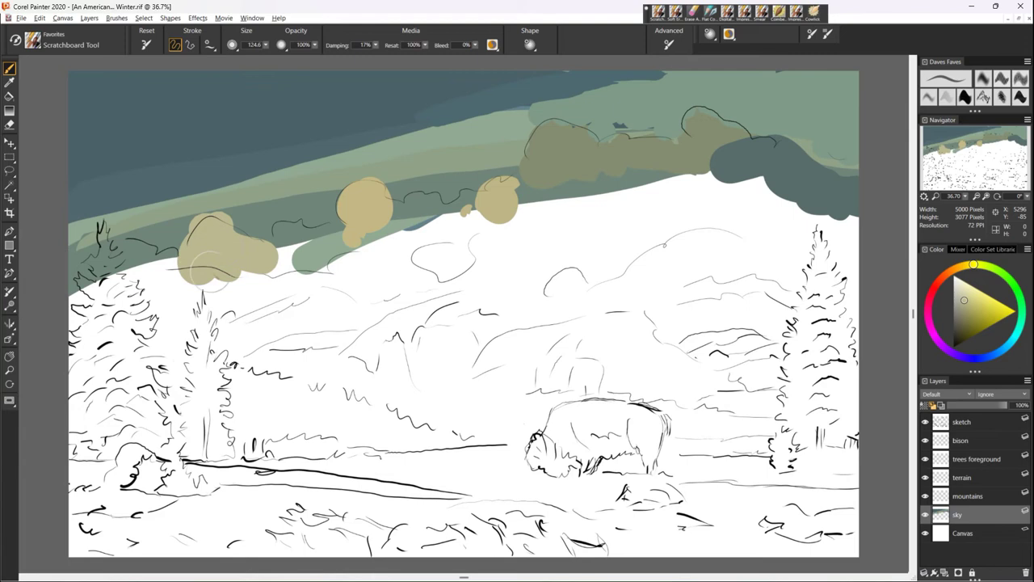
pyautogui.click(966, 298)
pyautogui.moveTo(129, 263)
pyautogui.mouseDown()
pyautogui.moveTo(148, 257)
pyautogui.moveTo(174, 279)
pyautogui.moveTo(166, 246)
pyautogui.moveTo(158, 267)
pyautogui.moveTo(101, 254)
pyautogui.moveTo(81, 340)
pyautogui.moveTo(137, 323)
pyautogui.moveTo(177, 355)
pyautogui.mouseUp()
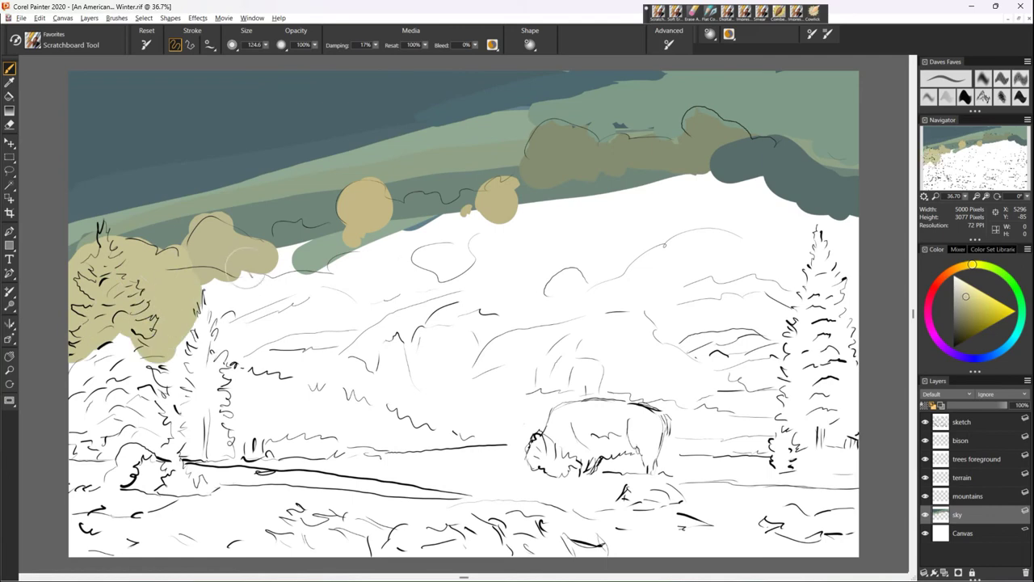
pyautogui.moveTo(242, 283)
pyautogui.mouseDown()
pyautogui.moveTo(301, 263)
pyautogui.moveTo(329, 283)
pyautogui.moveTo(249, 336)
pyautogui.moveTo(200, 299)
pyautogui.moveTo(236, 269)
pyautogui.mouseUp()
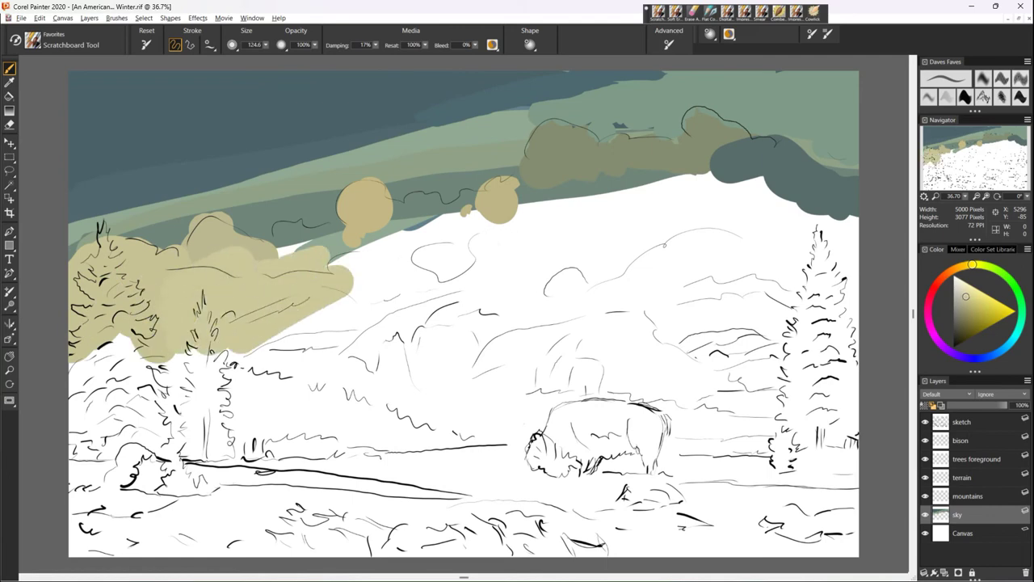
# - Connect the left and middle clouds with muted khaki strokes and paint a gray-green cloud mass beneath them
pyautogui.click(976, 265)
pyautogui.click(962, 302)
pyautogui.moveTo(295, 255)
pyautogui.mouseDown()
pyautogui.moveTo(283, 240)
pyautogui.moveTo(336, 232)
pyautogui.mouseUp()
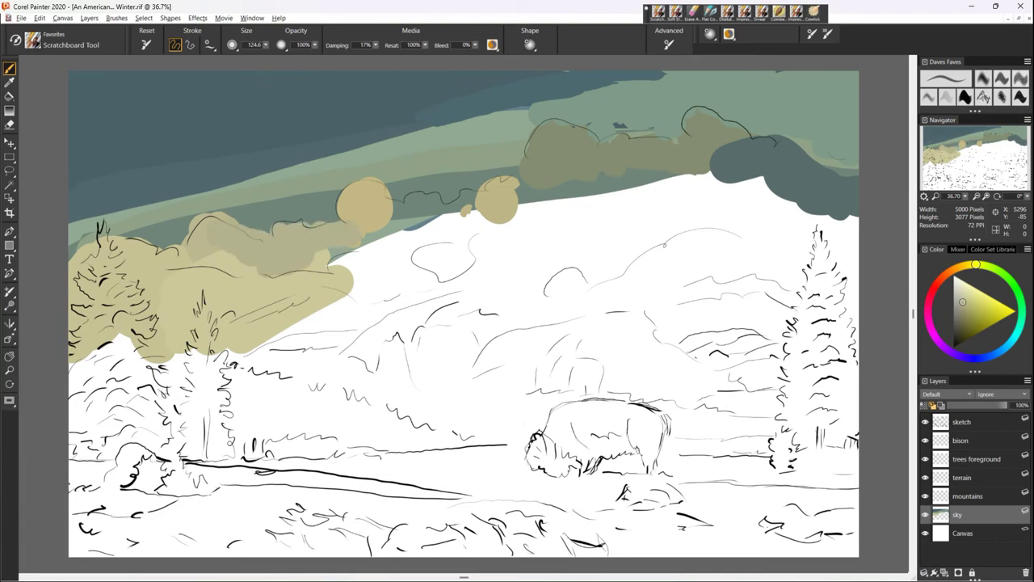
pyautogui.click(972, 265)
pyautogui.click(962, 305)
pyautogui.moveTo(412, 213)
pyautogui.mouseDown()
pyautogui.moveTo(394, 222)
pyautogui.moveTo(404, 207)
pyautogui.moveTo(464, 209)
pyautogui.mouseUp()
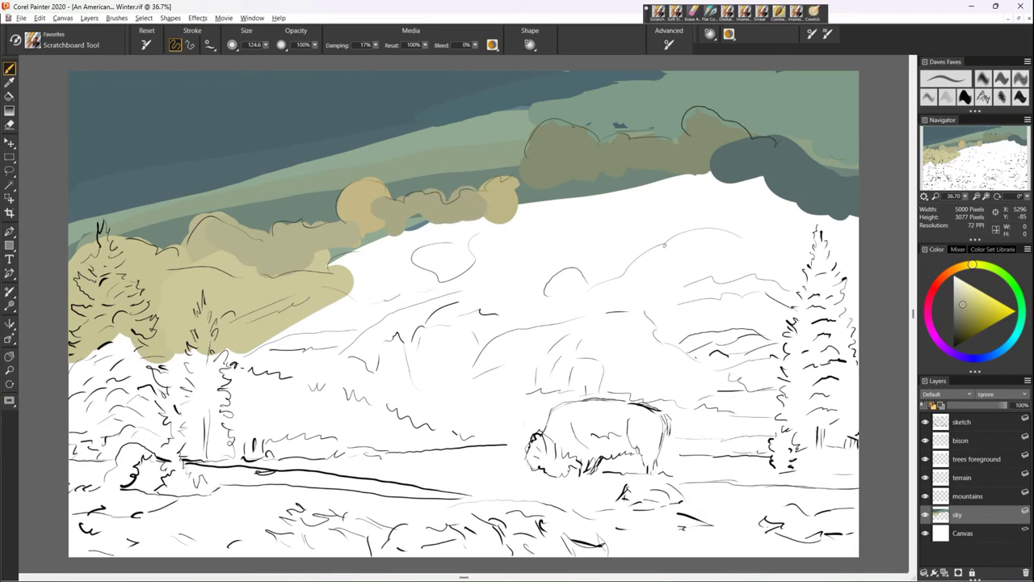
pyautogui.moveTo(477, 242)
pyautogui.mouseDown()
pyautogui.moveTo(371, 307)
pyautogui.moveTo(348, 258)
pyautogui.moveTo(331, 291)
pyautogui.mouseUp()
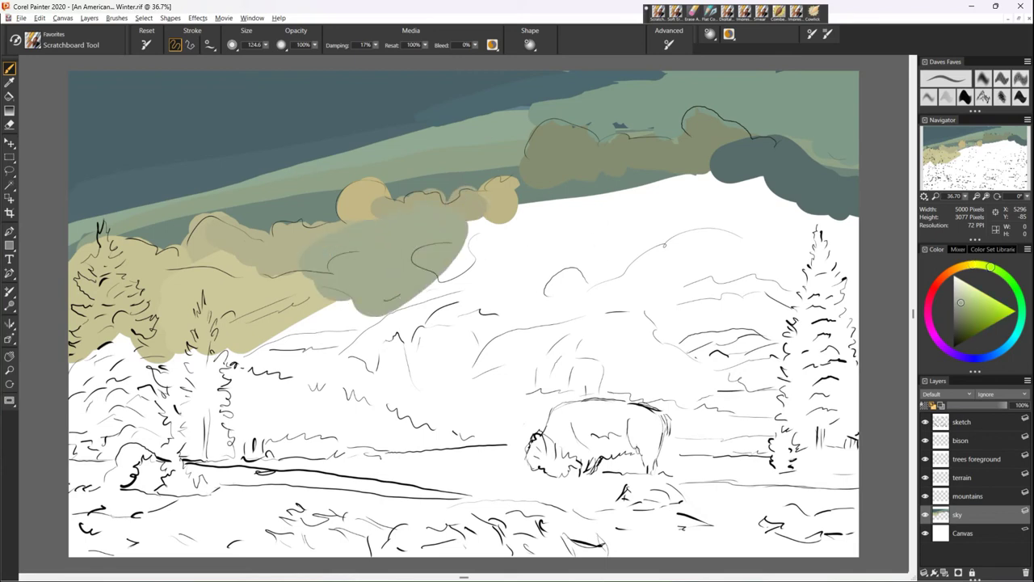
# - Wrap the gray-green cloud mass in sampled tan along its right side and underside, near the middle of the sky
pyautogui.keyDown('alt'); pyautogui.click(363, 199); pyautogui.keyUp('alt')
pyautogui.moveTo(494, 212)
pyautogui.mouseDown()
pyautogui.moveTo(460, 235)
pyautogui.moveTo(440, 282)
pyautogui.moveTo(370, 281)
pyautogui.moveTo(297, 301)
pyautogui.mouseUp()
pyautogui.moveTo(483, 279); pyautogui.dragTo(442, 299)
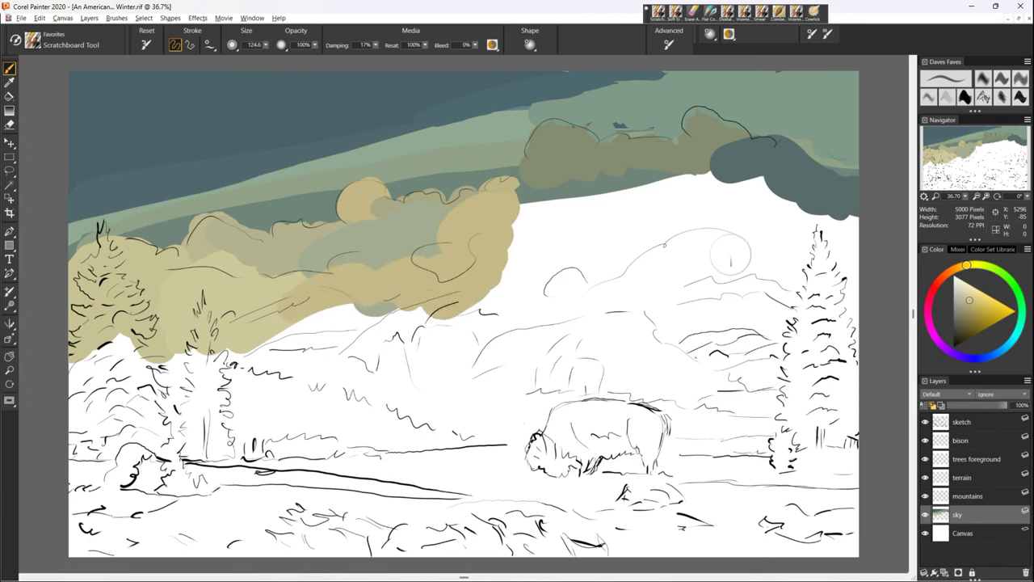
# - Block in a large olive and khaki cloud mass right of the middle, filling the white gap up to the upper clouds
pyautogui.moveTo(618, 243)
pyautogui.mouseDown()
pyautogui.moveTo(547, 270)
pyautogui.moveTo(569, 273)
pyautogui.moveTo(675, 238)
pyautogui.moveTo(570, 310)
pyautogui.moveTo(622, 325)
pyautogui.moveTo(645, 291)
pyautogui.moveTo(699, 258)
pyautogui.moveTo(770, 270)
pyautogui.mouseUp()
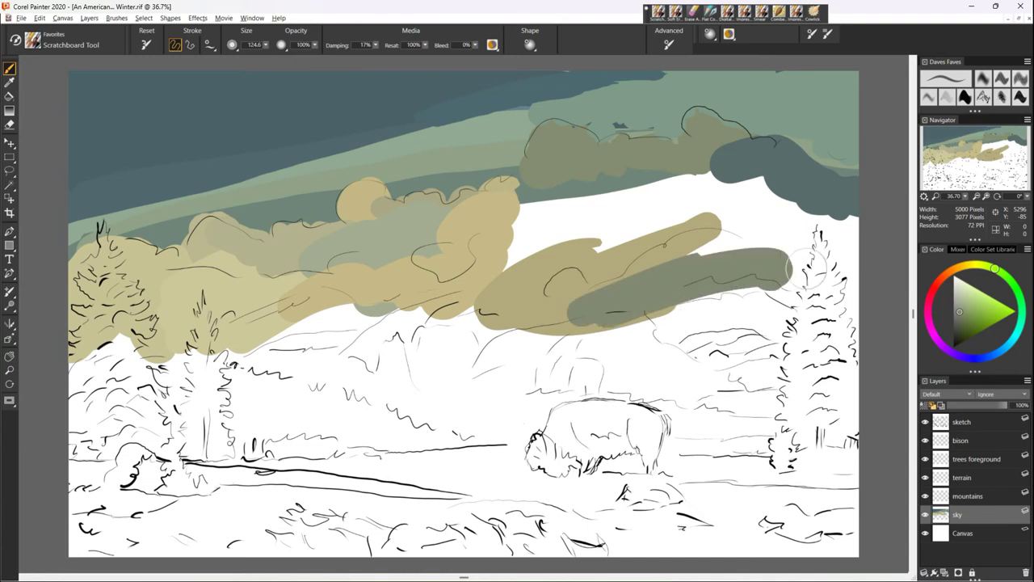
pyautogui.moveTo(637, 286)
pyautogui.mouseDown()
pyautogui.moveTo(517, 319)
pyautogui.moveTo(695, 243)
pyautogui.moveTo(598, 252)
pyautogui.mouseUp()
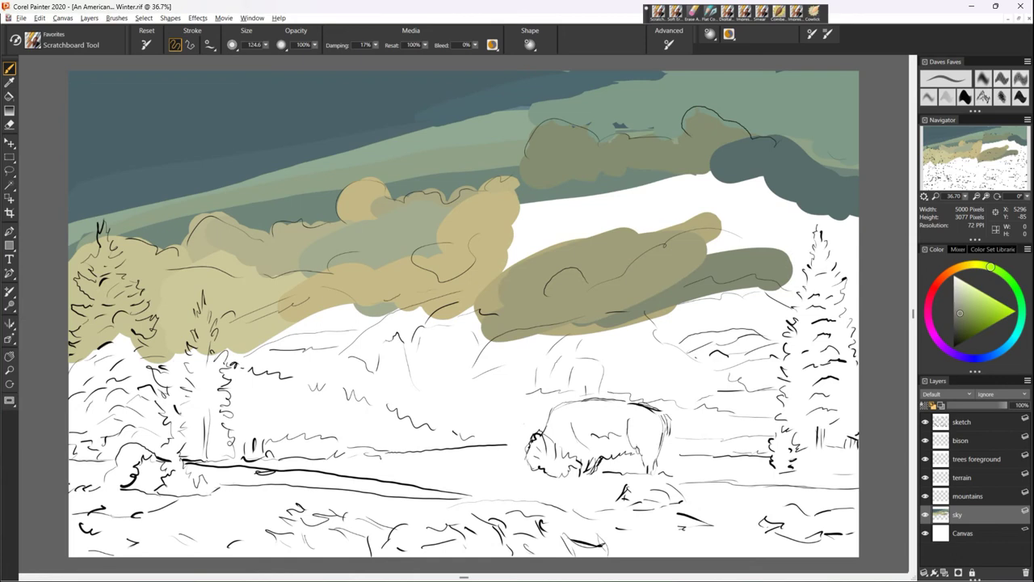
pyautogui.moveTo(672, 206)
pyautogui.mouseDown()
pyautogui.moveTo(484, 278)
pyautogui.moveTo(731, 192)
pyautogui.moveTo(758, 226)
pyautogui.mouseUp()
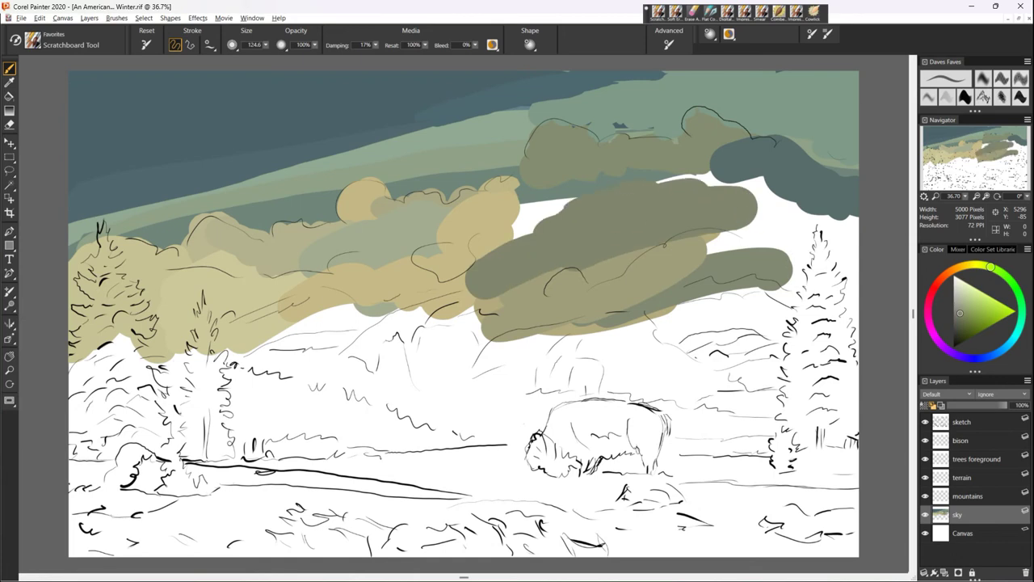
pyautogui.moveTo(492, 232)
pyautogui.mouseDown()
pyautogui.moveTo(606, 174)
pyautogui.moveTo(549, 217)
pyautogui.moveTo(710, 167)
pyautogui.mouseUp()
# - Add a khaki edge to the big olive cloud's left side and fill the right clouds in slate blue and gray-green
pyautogui.keyDown('alt'); pyautogui.click(646, 266); pyautogui.keyUp('alt')
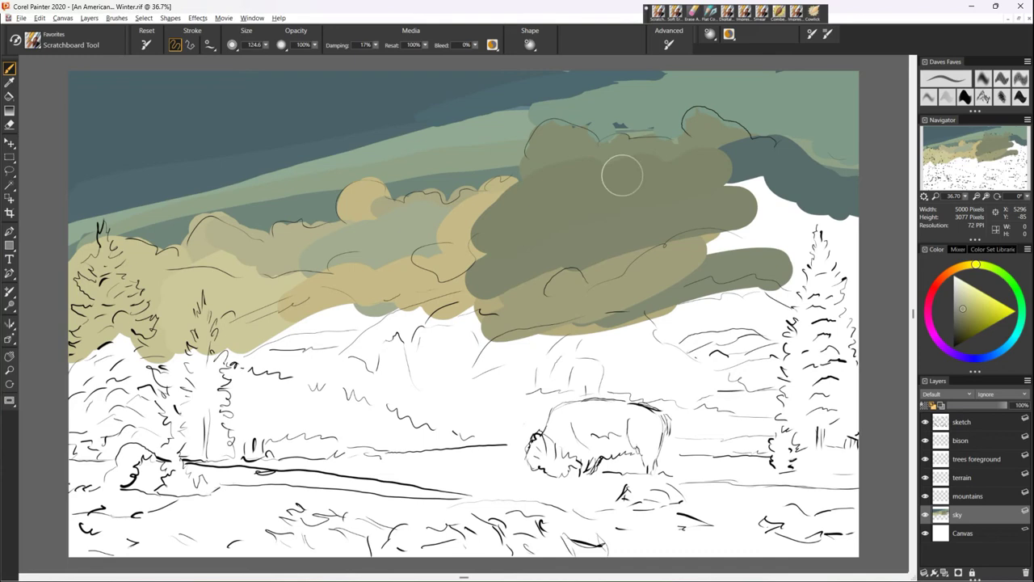
pyautogui.moveTo(551, 167); pyautogui.dragTo(487, 236)
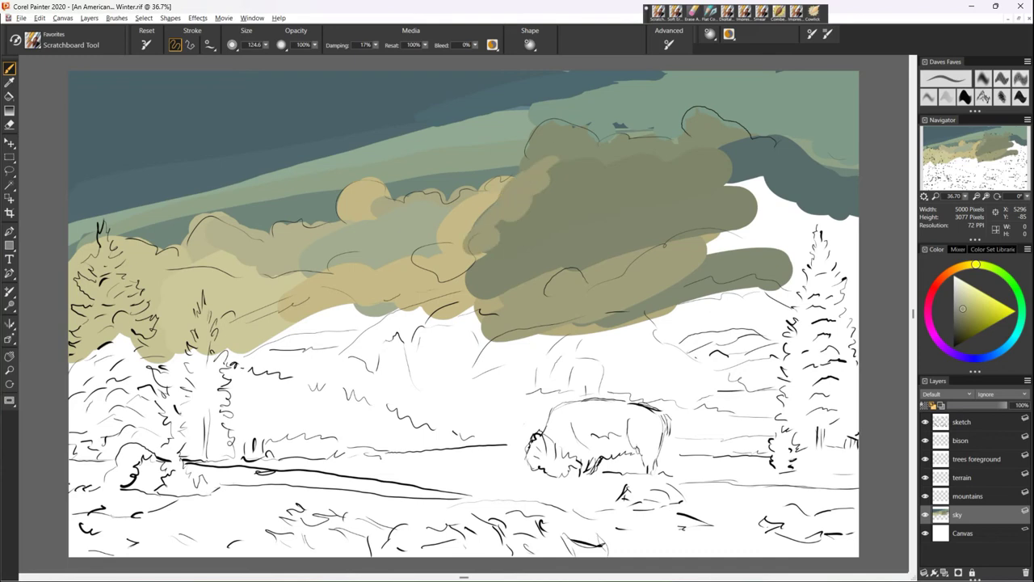
pyautogui.keyDown('alt'); pyautogui.click(782, 165); pyautogui.keyUp('alt')
pyautogui.moveTo(772, 192)
pyautogui.mouseDown()
pyautogui.moveTo(722, 242)
pyautogui.moveTo(761, 259)
pyautogui.moveTo(830, 240)
pyautogui.moveTo(793, 279)
pyautogui.moveTo(830, 258)
pyautogui.moveTo(830, 295)
pyautogui.moveTo(798, 305)
pyautogui.moveTo(844, 202)
pyautogui.mouseUp()
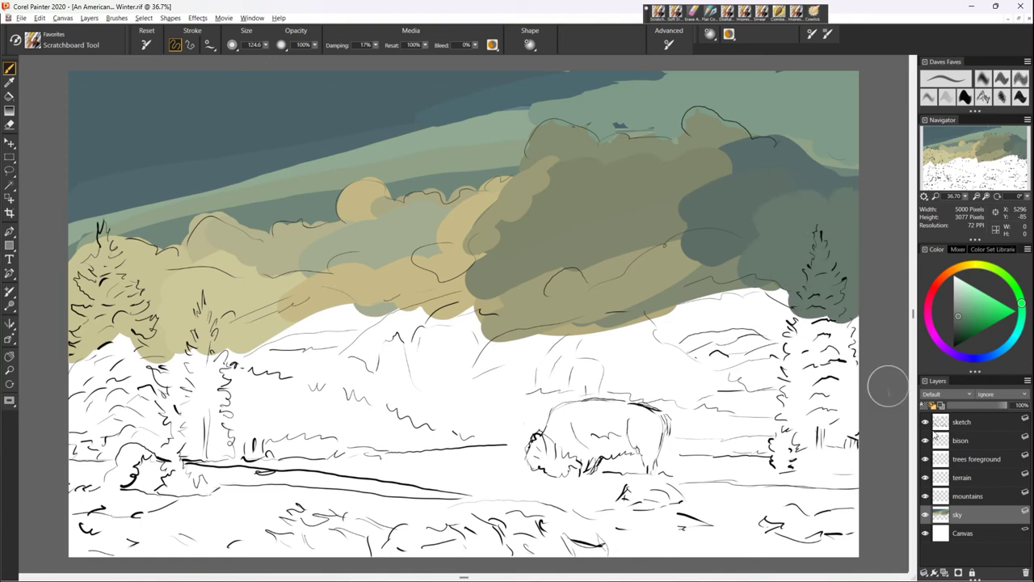
# - On the mountains layer, paint a muted gray-olive ridge from behind the left trees toward the middle of the canvas
pyautogui.click(977, 496)
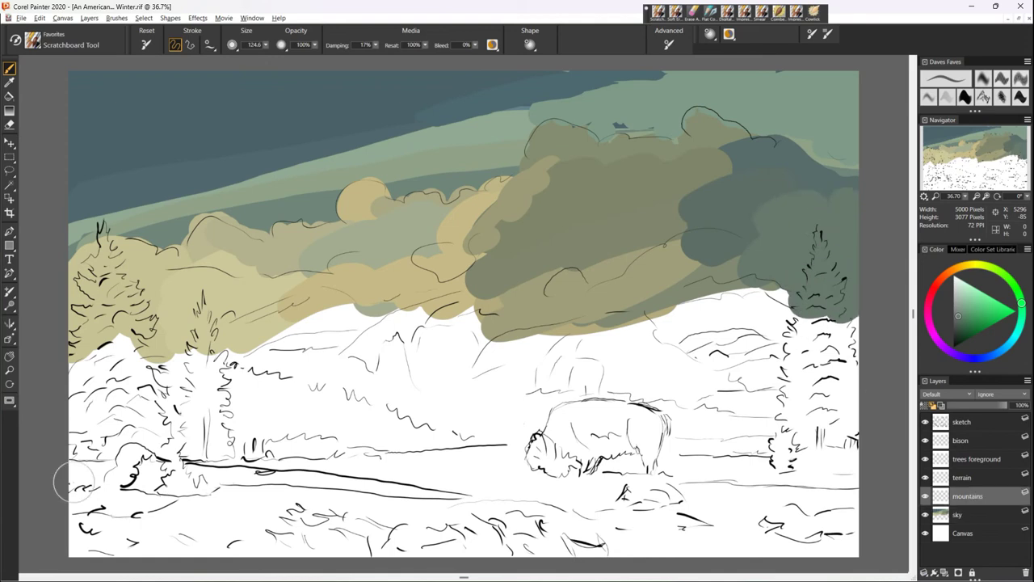
pyautogui.keyDown('alt'); pyautogui.click(250, 245); pyautogui.keyUp('alt')
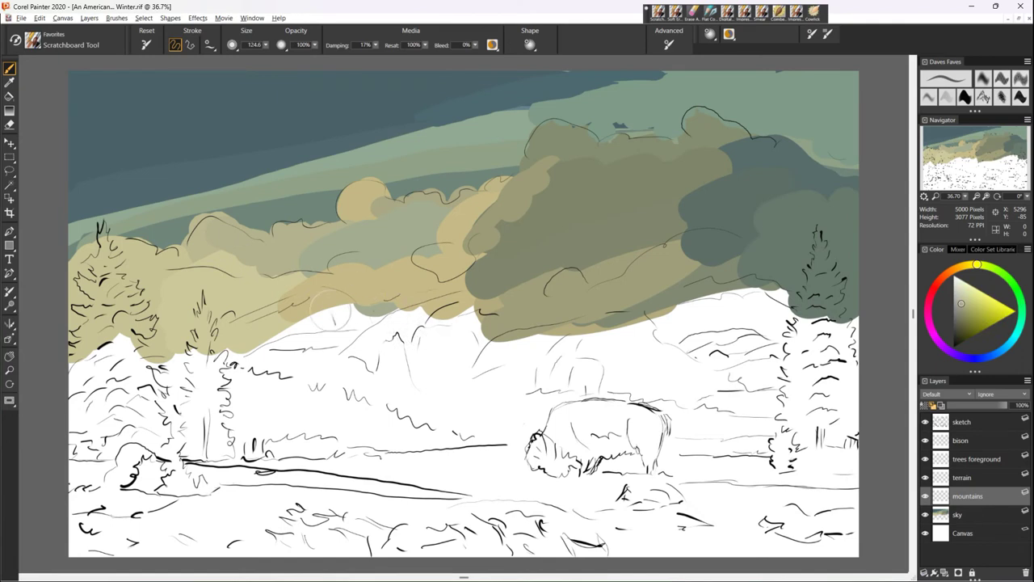
pyautogui.moveTo(313, 293); pyautogui.dragTo(217, 347)
pyautogui.moveTo(329, 296)
pyautogui.mouseDown()
pyautogui.moveTo(354, 320)
pyautogui.moveTo(134, 347)
pyautogui.mouseUp()
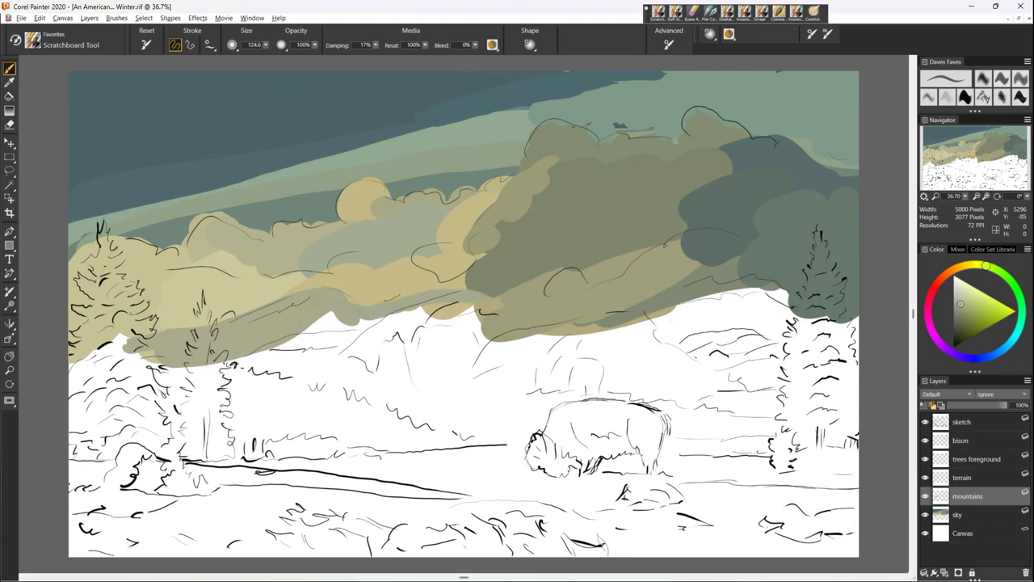
# - Paint pale yellow and khaki slopes below the left ridge, extending the yellow to the olive cloud and graying the upper edge
pyautogui.moveTo(470, 303)
pyautogui.mouseDown()
pyautogui.moveTo(375, 365)
pyautogui.moveTo(476, 298)
pyautogui.mouseUp()
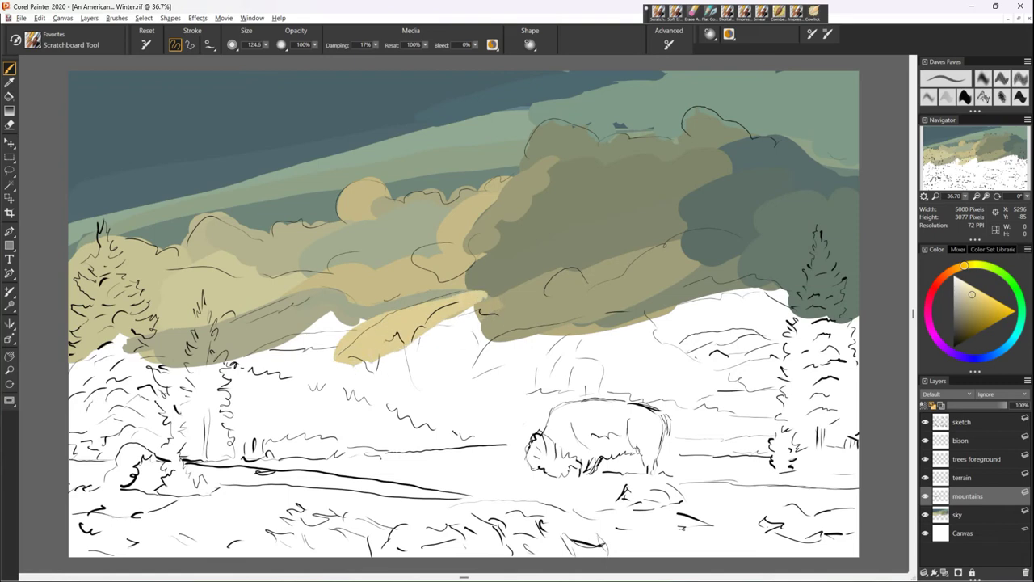
pyautogui.keyDown('alt'); pyautogui.click(220, 278); pyautogui.keyUp('alt')
pyautogui.moveTo(347, 327); pyautogui.dragTo(239, 375)
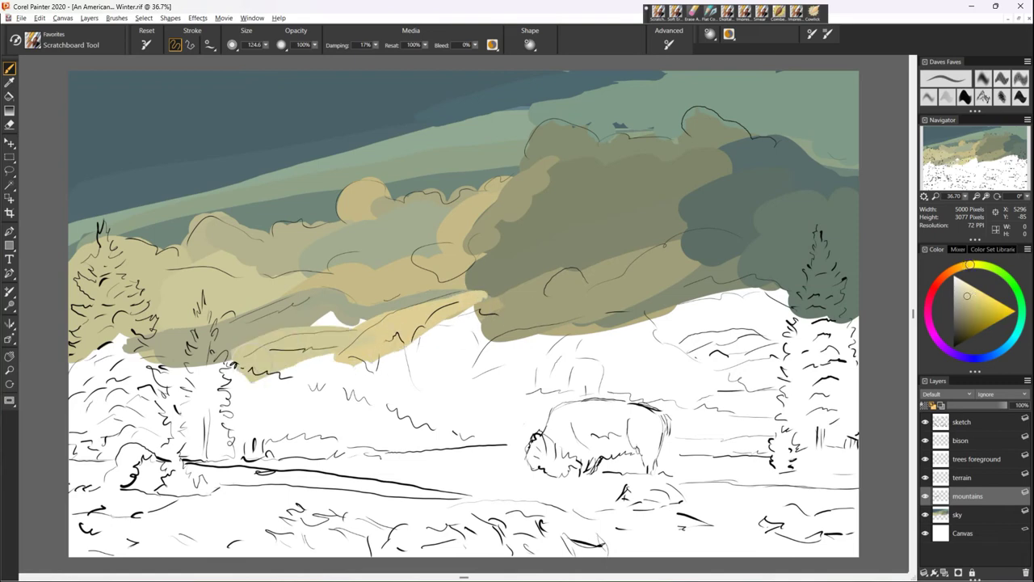
pyautogui.moveTo(280, 332)
pyautogui.mouseDown()
pyautogui.moveTo(355, 316)
pyautogui.moveTo(278, 331)
pyautogui.moveTo(229, 358)
pyautogui.mouseUp()
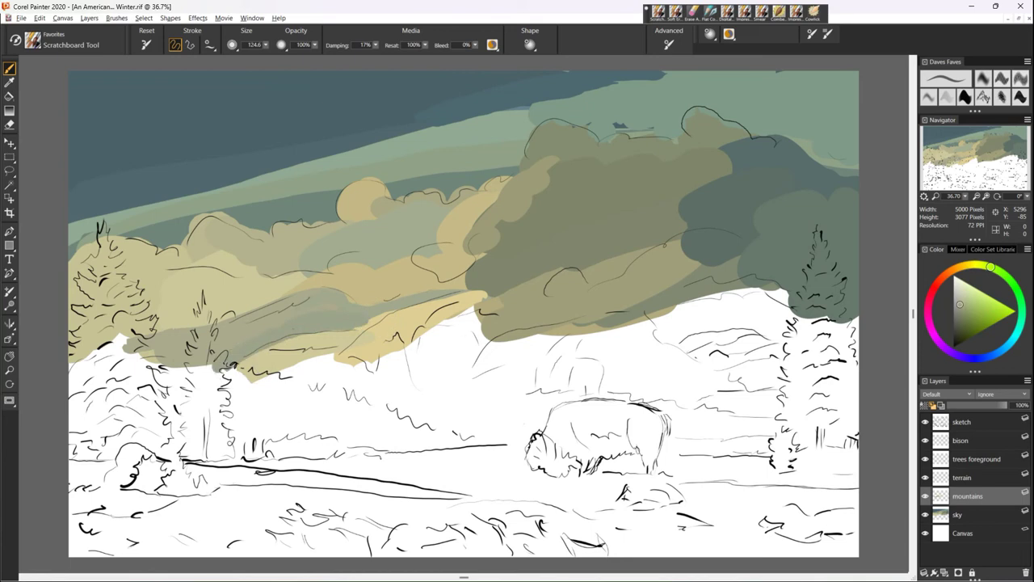
pyautogui.moveTo(367, 364); pyautogui.dragTo(329, 376)
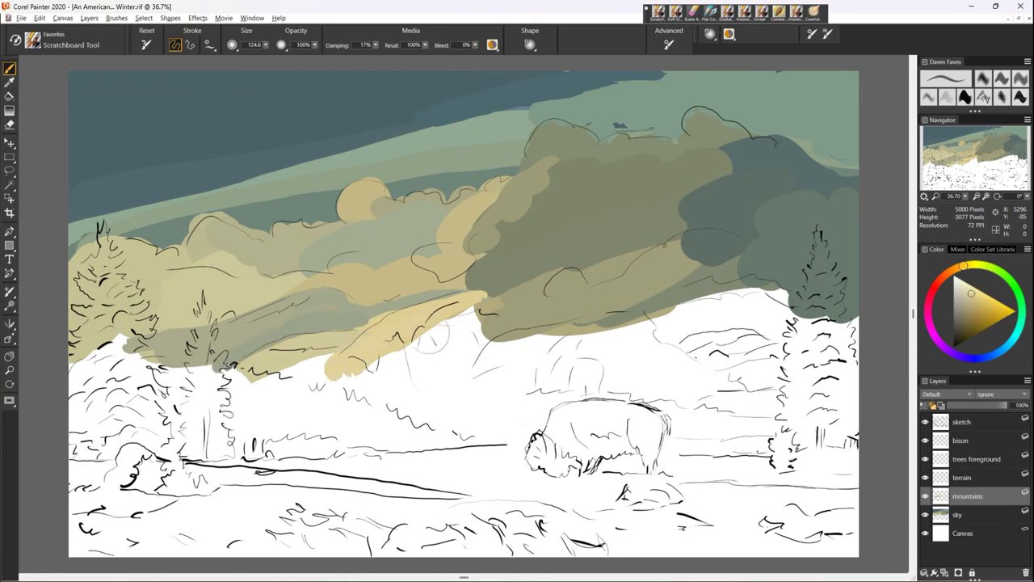
pyautogui.moveTo(441, 318); pyautogui.dragTo(492, 321)
# - Block in the middle mountains with a light gray-green mass and darker gray-green and slate-blue masses to its left
pyautogui.keyDown('alt'); pyautogui.click(332, 318); pyautogui.keyUp('alt')
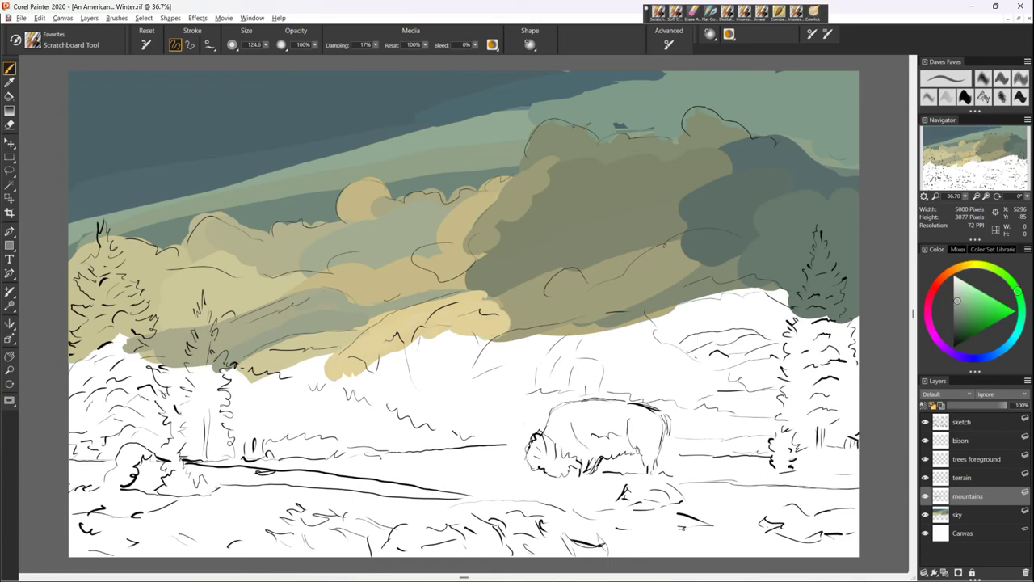
pyautogui.moveTo(559, 345)
pyautogui.mouseDown()
pyautogui.moveTo(517, 366)
pyautogui.moveTo(611, 378)
pyautogui.mouseUp()
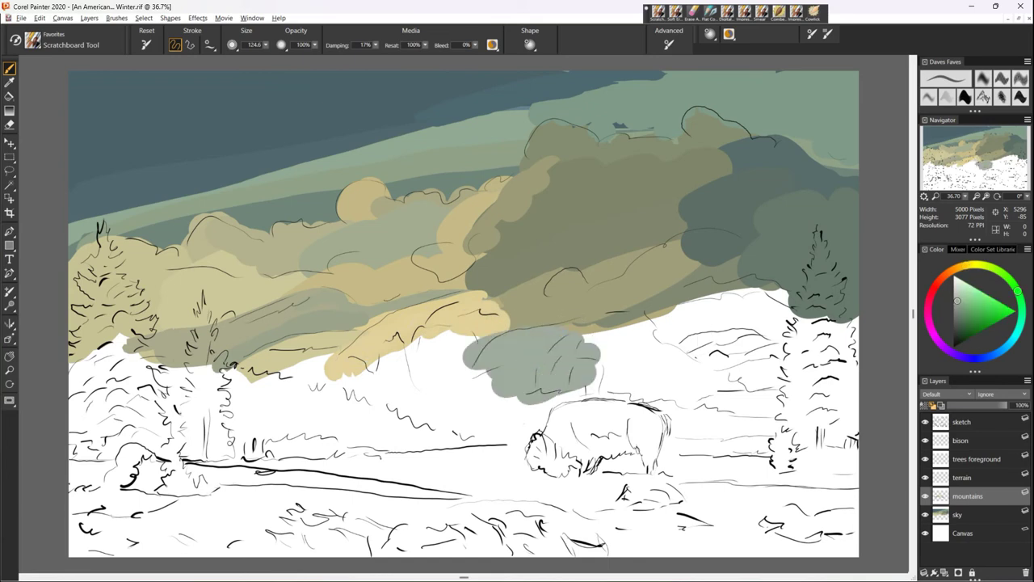
pyautogui.moveTo(472, 349)
pyautogui.mouseDown()
pyautogui.moveTo(454, 376)
pyautogui.moveTo(387, 340)
pyautogui.moveTo(386, 400)
pyautogui.moveTo(412, 396)
pyautogui.mouseUp()
pyautogui.keyDown('alt'); pyautogui.click(717, 218); pyautogui.keyUp('alt')
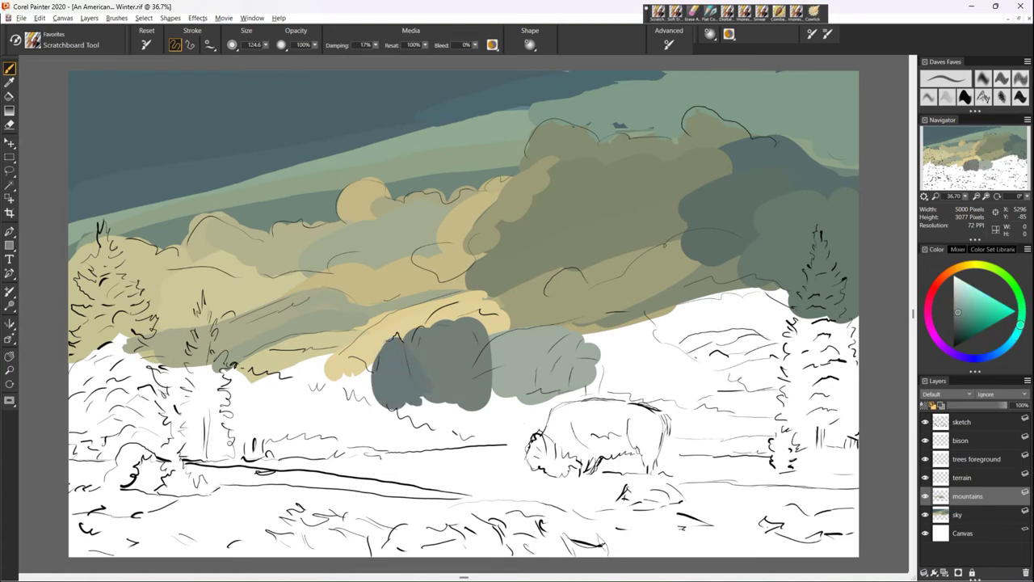
pyautogui.moveTo(356, 365); pyautogui.dragTo(375, 400)
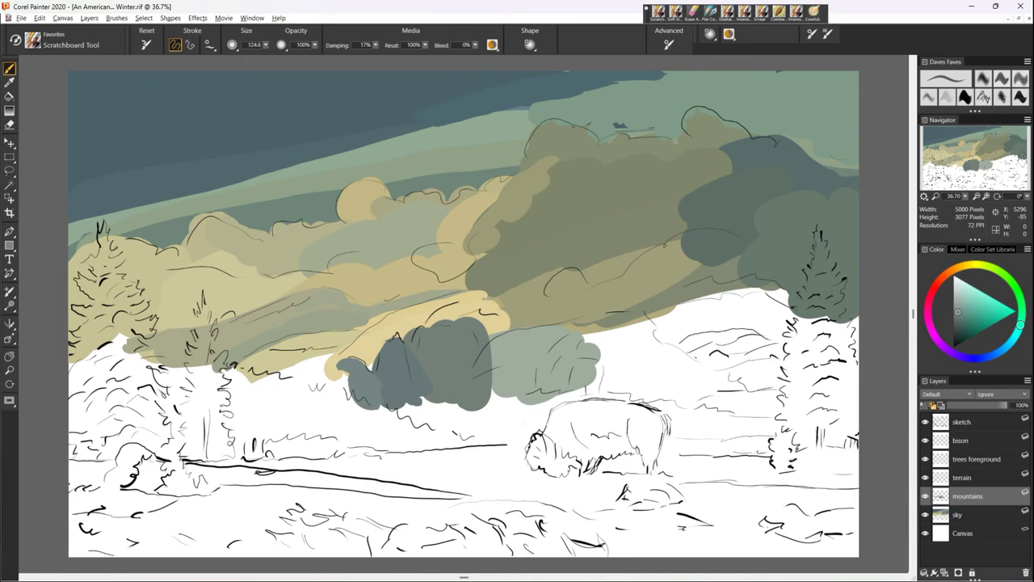
# - Cut a yellow notch between the slate peaks and paint a blue-gray hill to their left with yellow touches above
pyautogui.keyDown('alt'); pyautogui.click(389, 327); pyautogui.keyUp('alt')
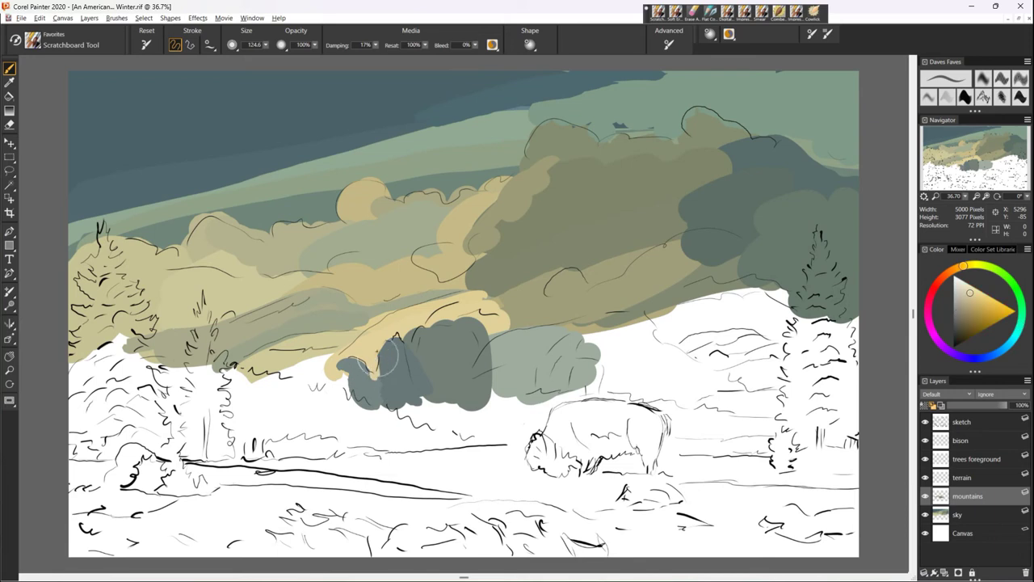
pyautogui.keyDown('alt'); pyautogui.click(524, 364); pyautogui.keyUp('alt')
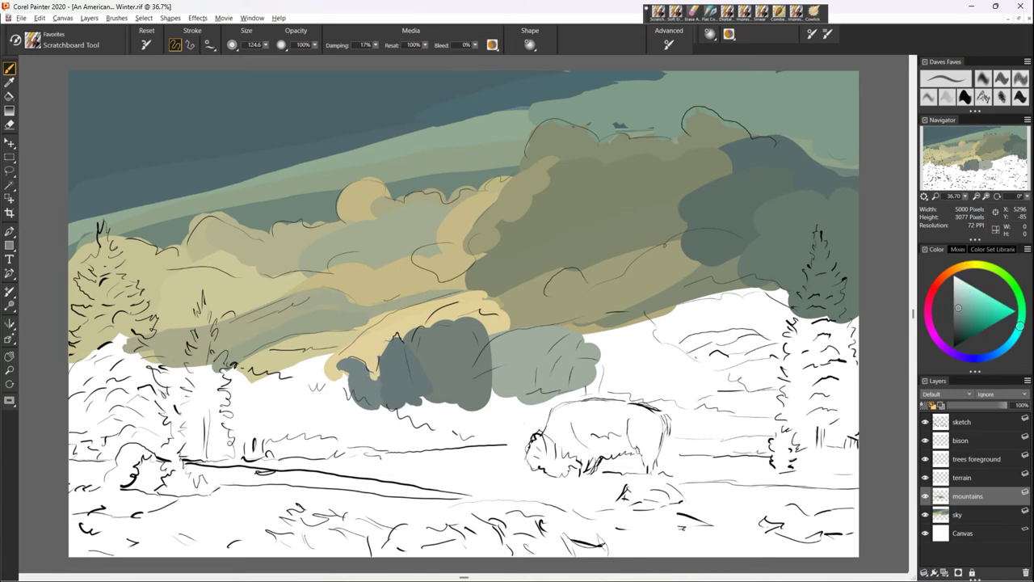
pyautogui.moveTo(348, 388)
pyautogui.mouseDown()
pyautogui.moveTo(251, 380)
pyautogui.moveTo(340, 359)
pyautogui.mouseUp()
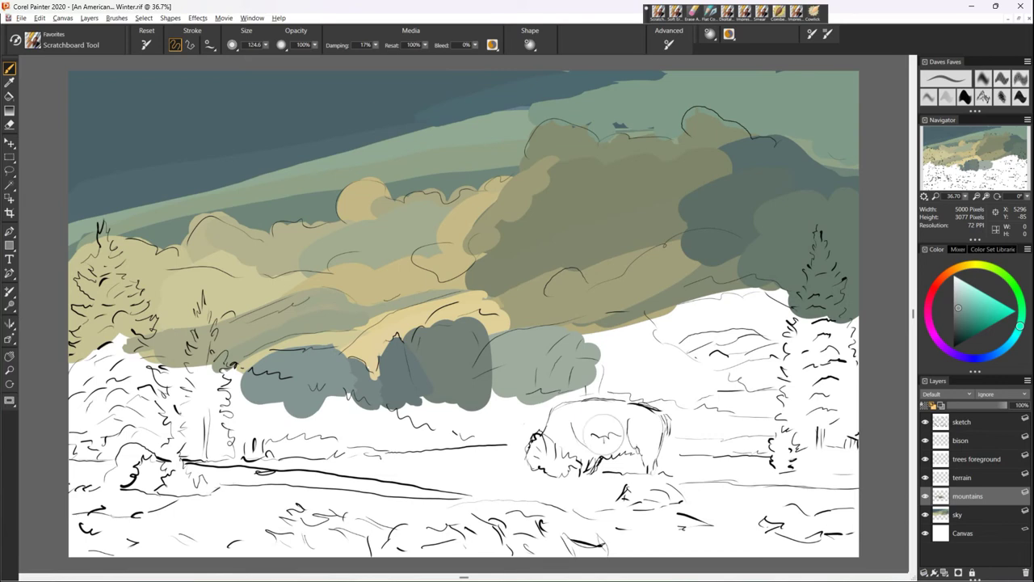
pyautogui.keyDown('alt'); pyautogui.click(358, 343); pyautogui.keyUp('alt')
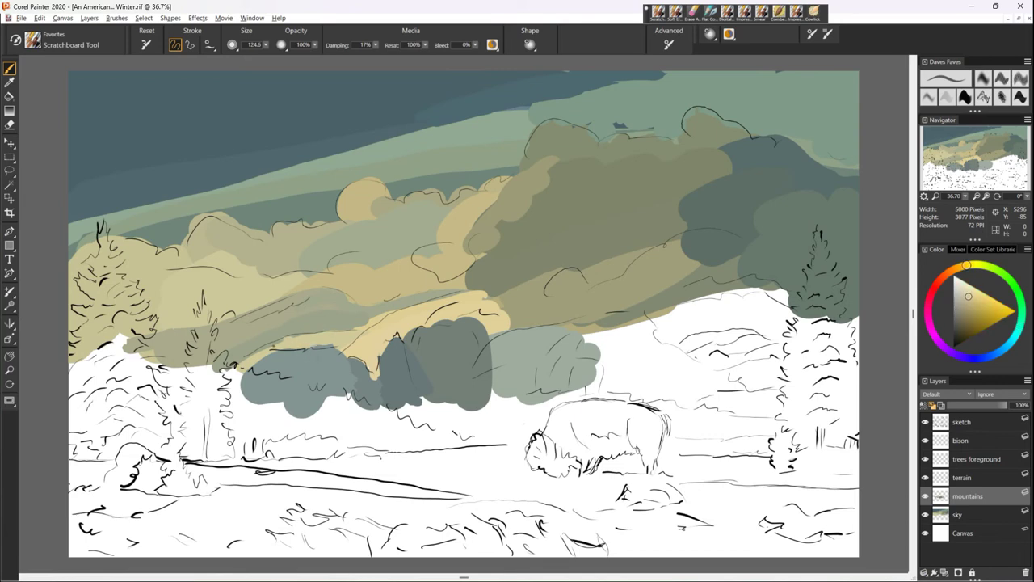
# - Paint the mountain above the bison with layered light blue-gray and darker slate strokes sloping down to the right
pyautogui.keyDown('alt'); pyautogui.click(373, 388); pyautogui.keyUp('alt')
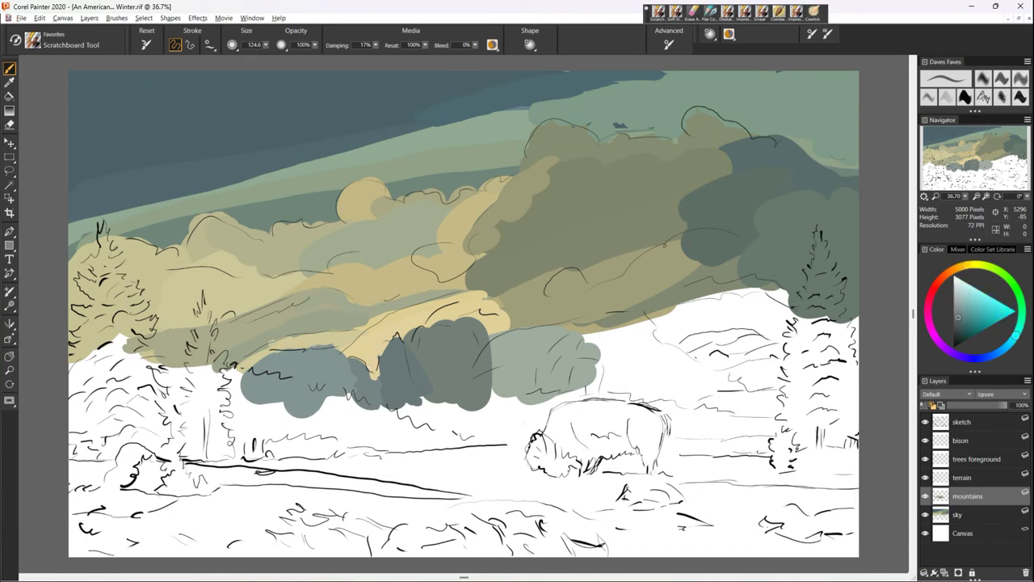
pyautogui.moveTo(641, 315)
pyautogui.mouseDown()
pyautogui.moveTo(650, 351)
pyautogui.moveTo(709, 394)
pyautogui.mouseUp()
pyautogui.moveTo(634, 322)
pyautogui.mouseDown()
pyautogui.moveTo(582, 328)
pyautogui.moveTo(641, 329)
pyautogui.moveTo(636, 345)
pyautogui.moveTo(643, 375)
pyautogui.mouseUp()
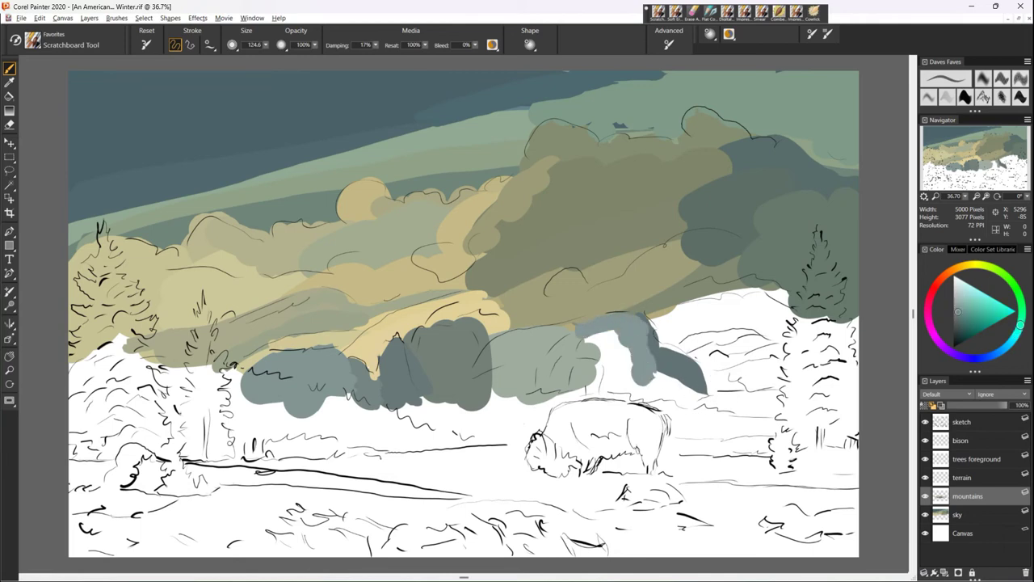
pyautogui.moveTo(549, 319)
pyautogui.mouseDown()
pyautogui.moveTo(610, 325)
pyautogui.moveTo(602, 375)
pyautogui.moveTo(638, 397)
pyautogui.mouseUp()
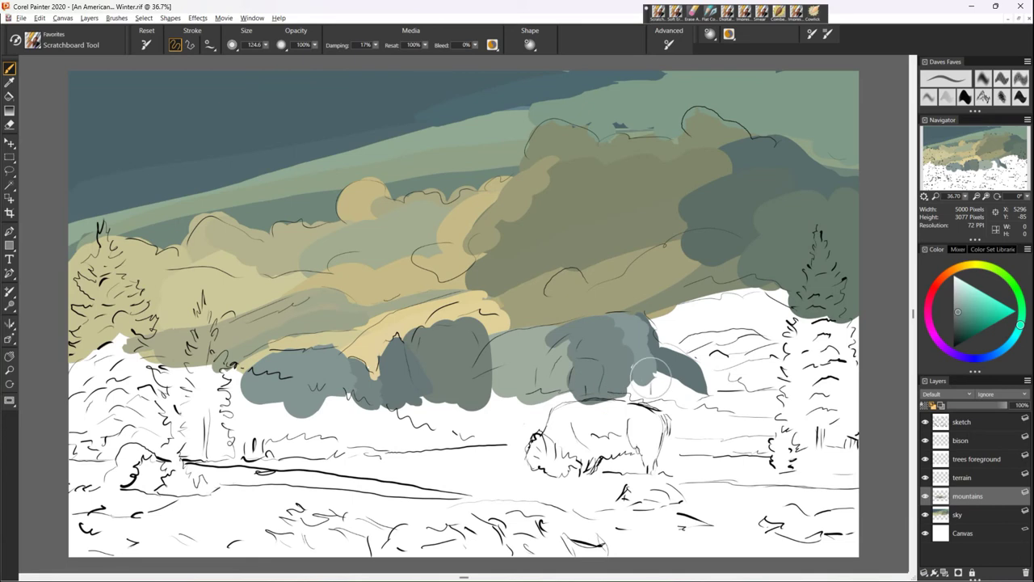
# - Choose a more saturated blue and paint a teal-blue band along the mountain base just above the bison
pyautogui.click(1011, 341)
pyautogui.click(962, 316)
pyautogui.moveTo(539, 389)
pyautogui.mouseDown()
pyautogui.moveTo(685, 381)
pyautogui.moveTo(687, 396)
pyautogui.mouseUp()
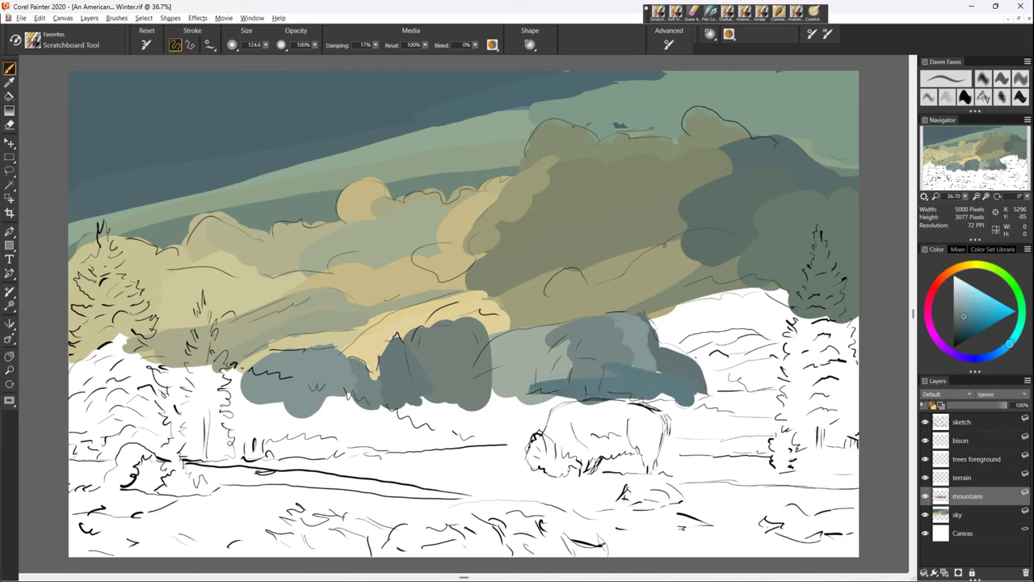
pyautogui.moveTo(629, 378); pyautogui.dragTo(489, 381)
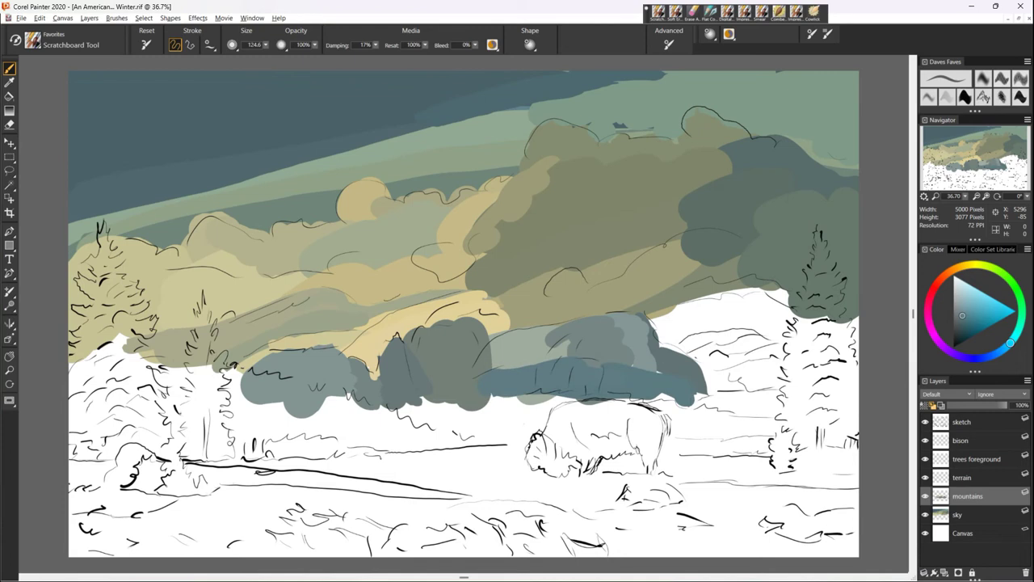
# - Paint a lighter blue slope across the middle mountains and extend the dark blue base toward the right tree
pyautogui.moveTo(592, 342)
pyautogui.mouseDown()
pyautogui.moveTo(509, 371)
pyautogui.moveTo(577, 350)
pyautogui.moveTo(560, 345)
pyautogui.mouseUp()
pyautogui.moveTo(477, 378); pyautogui.dragTo(451, 388)
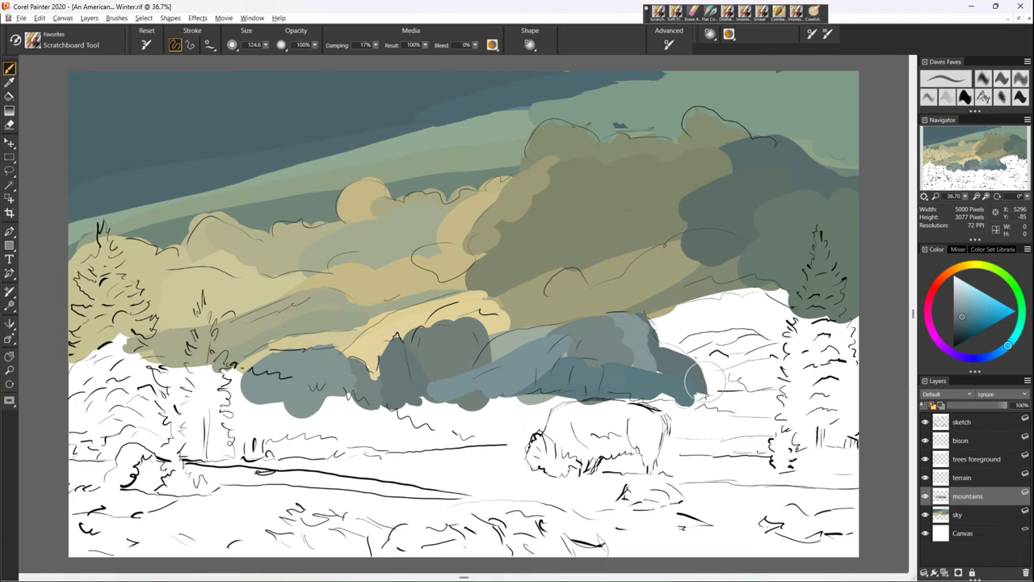
pyautogui.moveTo(647, 391); pyautogui.dragTo(689, 393)
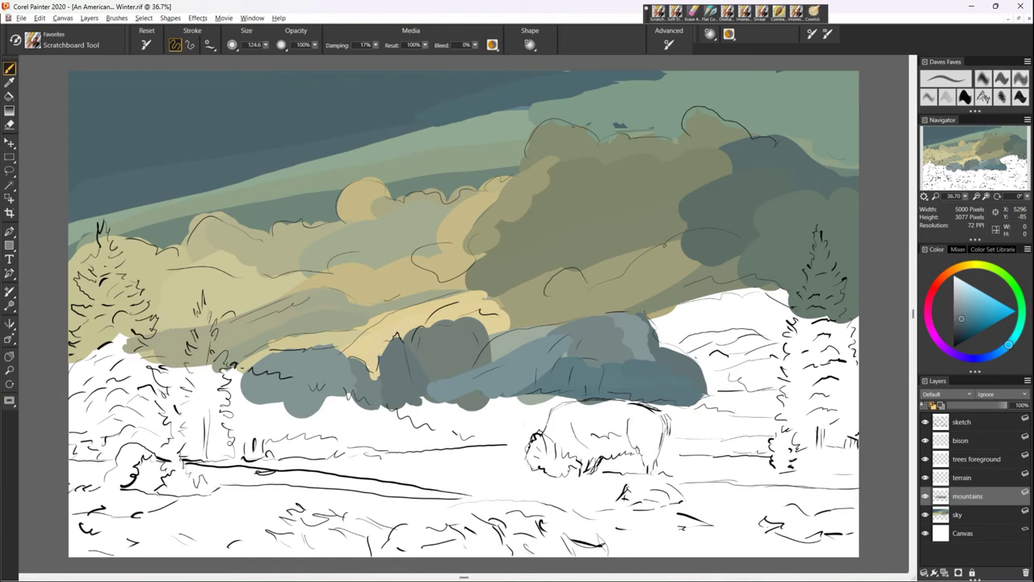
pyautogui.moveTo(711, 378); pyautogui.dragTo(783, 375)
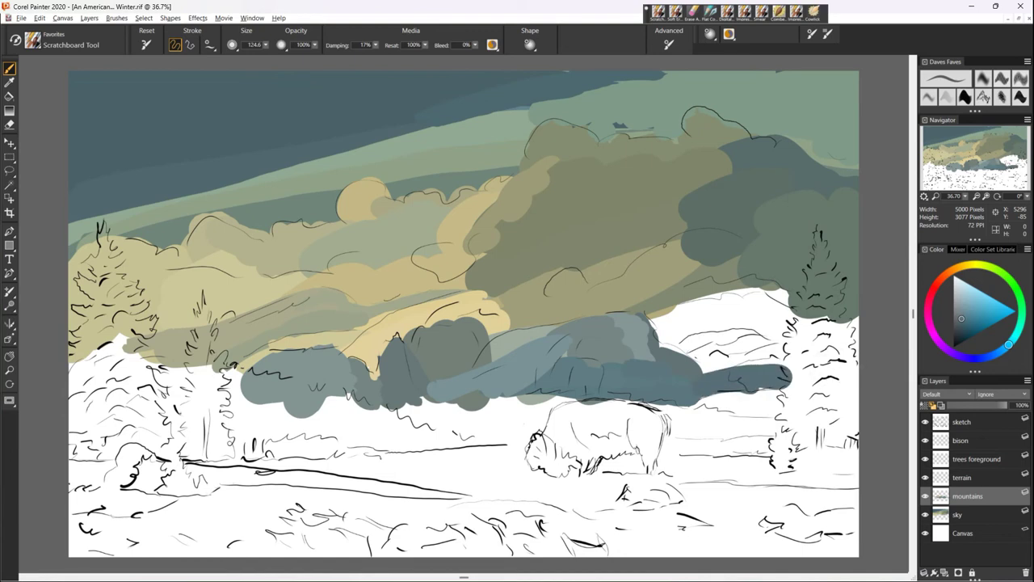
# - Block in the hills below the right clouds in olive and khaki, with a slate-blue patch behind the right tree
pyautogui.keyDown('alt'); pyautogui.click(743, 312); pyautogui.keyUp('alt')
pyautogui.moveTo(669, 339)
pyautogui.mouseDown()
pyautogui.moveTo(746, 314)
pyautogui.moveTo(818, 329)
pyautogui.mouseUp()
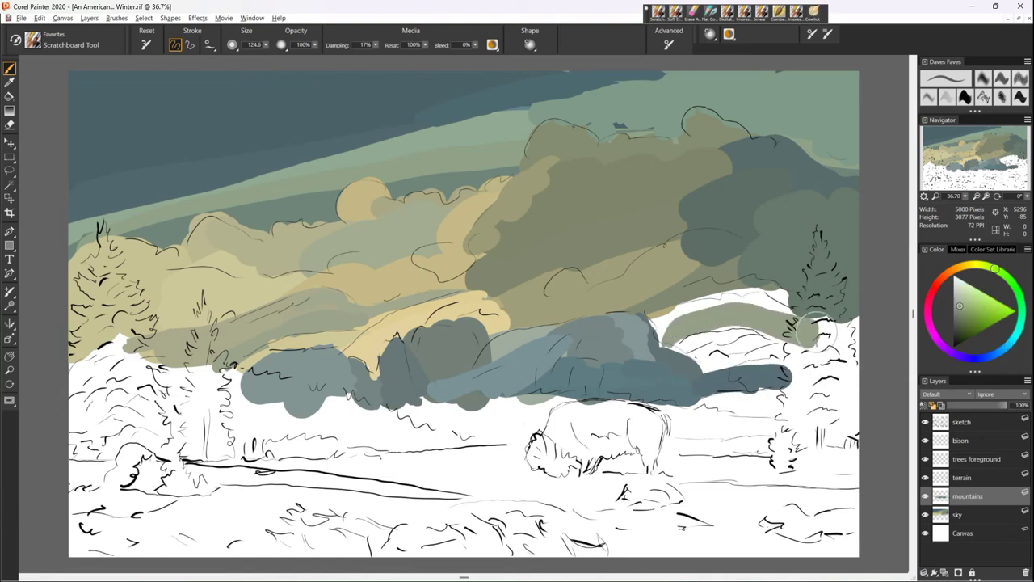
pyautogui.moveTo(727, 310)
pyautogui.mouseDown()
pyautogui.moveTo(662, 328)
pyautogui.moveTo(731, 306)
pyautogui.moveTo(719, 315)
pyautogui.moveTo(739, 289)
pyautogui.moveTo(805, 311)
pyautogui.moveTo(734, 299)
pyautogui.moveTo(775, 302)
pyautogui.moveTo(827, 325)
pyautogui.moveTo(869, 319)
pyautogui.mouseUp()
pyautogui.keyDown('alt'); pyautogui.click(693, 271); pyautogui.keyUp('alt')
pyautogui.keyDown('alt'); pyautogui.click(788, 182); pyautogui.keyUp('alt')
# - Fill the right ridge with dark blue up to the tree and add a pale gray-green highlight along its top
pyautogui.keyDown('alt'); pyautogui.click(765, 376); pyautogui.keyUp('alt')
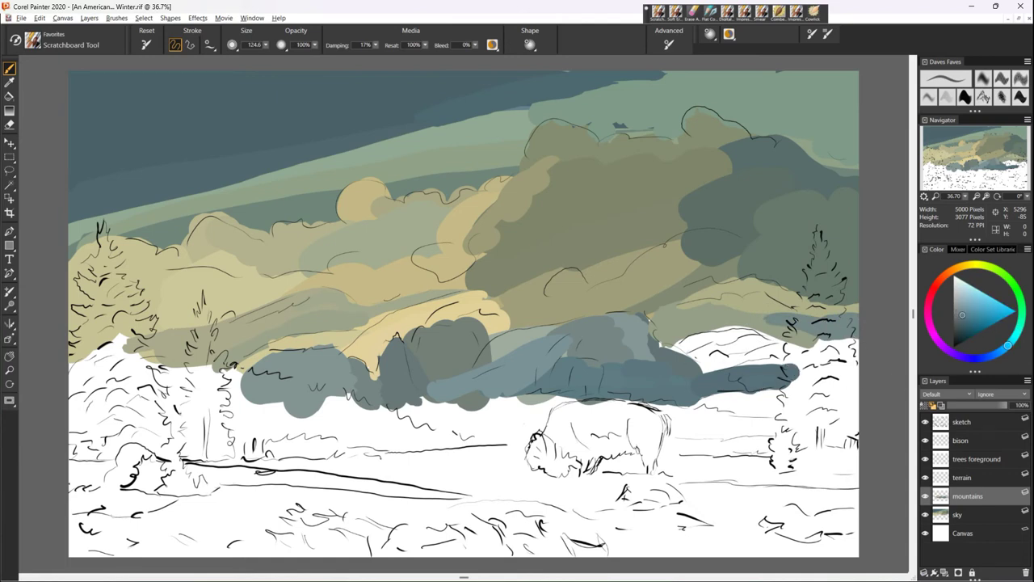
pyautogui.moveTo(788, 372)
pyautogui.mouseDown()
pyautogui.moveTo(767, 350)
pyautogui.moveTo(696, 366)
pyautogui.moveTo(789, 348)
pyautogui.moveTo(801, 359)
pyautogui.moveTo(840, 351)
pyautogui.mouseUp()
pyautogui.keyDown('alt'); pyautogui.click(711, 325); pyautogui.keyUp('alt')
pyautogui.moveTo(683, 348); pyautogui.dragTo(771, 338)
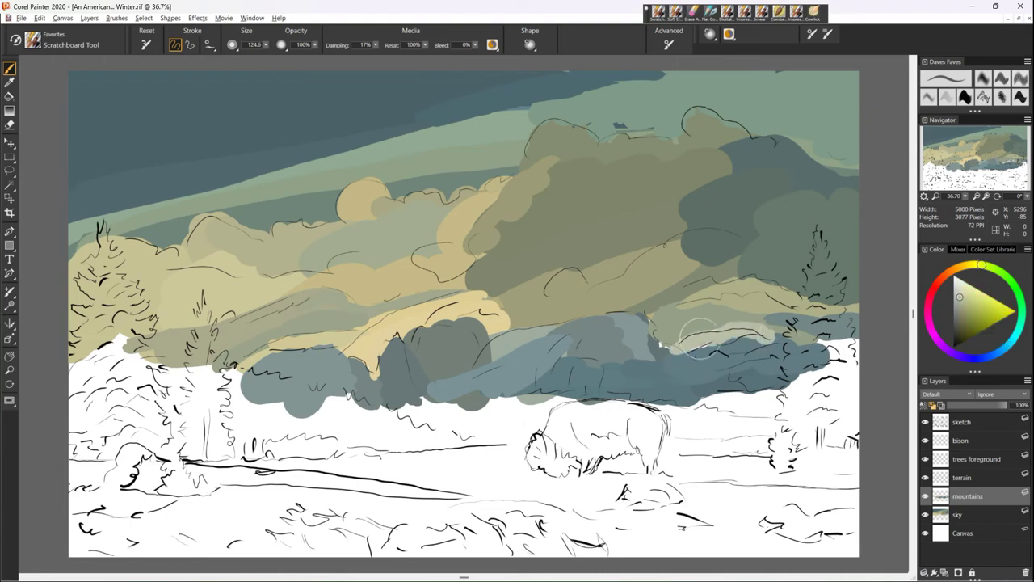
pyautogui.keyDown('alt'); pyautogui.click(819, 353); pyautogui.keyUp('alt')
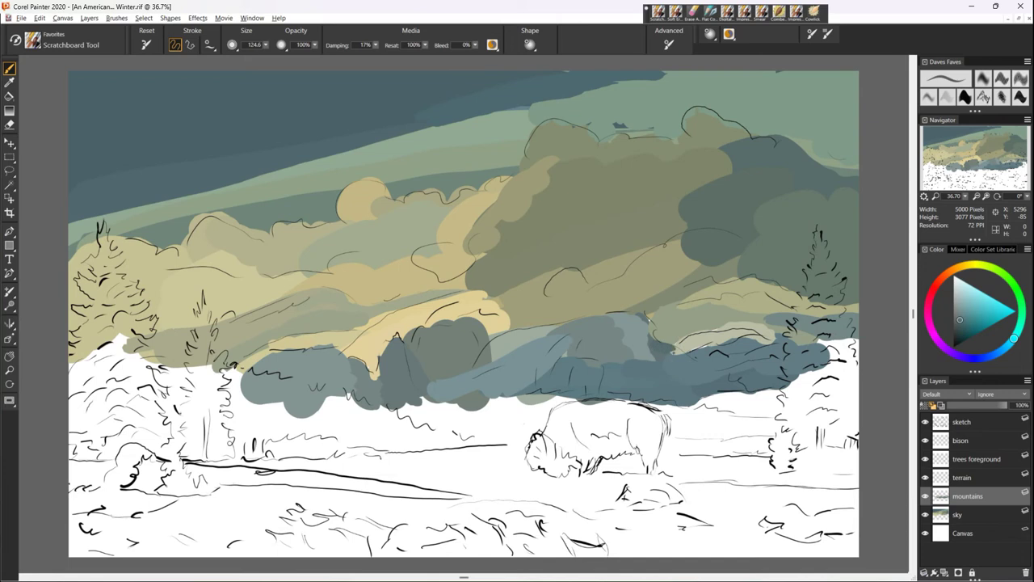
pyautogui.moveTo(792, 350); pyautogui.dragTo(767, 339)
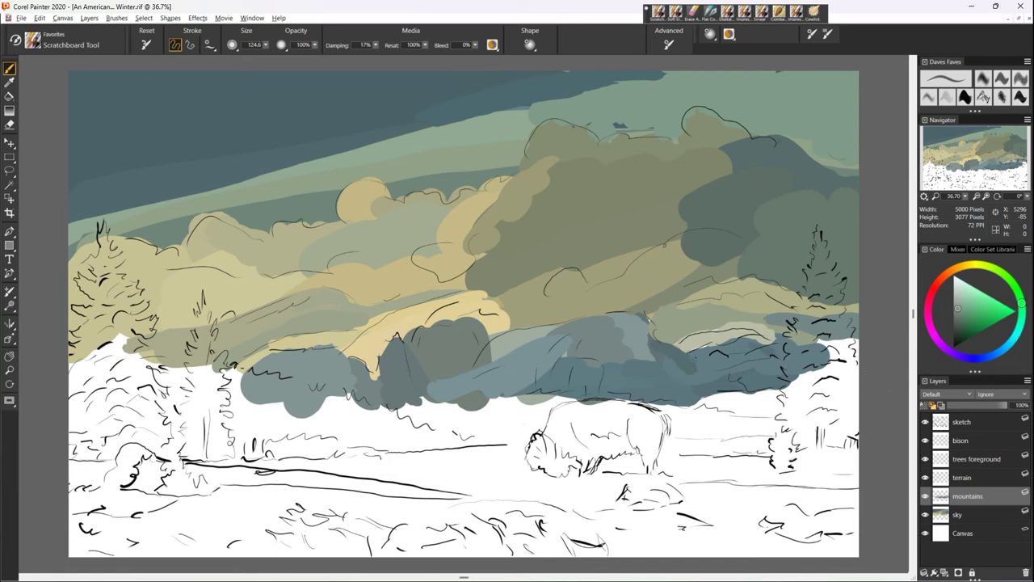
# - On the mountains layer, paint a pale gray-green strip below the blue ridge between the bison and the right tree
pyautogui.click(970, 478)
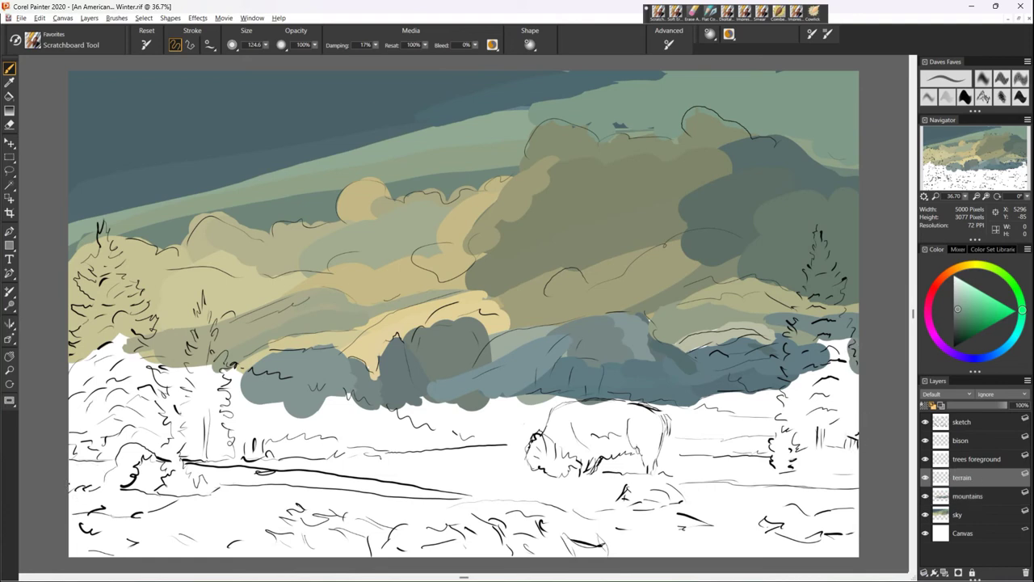
pyautogui.keyDown('alt'); pyautogui.click(774, 373); pyautogui.keyUp('alt')
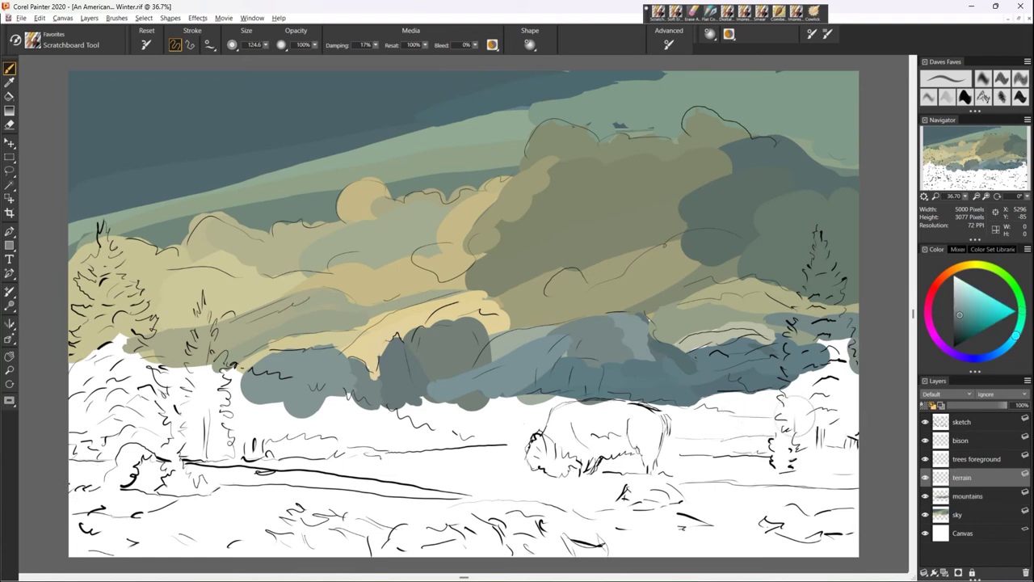
pyautogui.click(973, 498)
pyautogui.keyDown('alt'); pyautogui.click(737, 330); pyautogui.keyUp('alt')
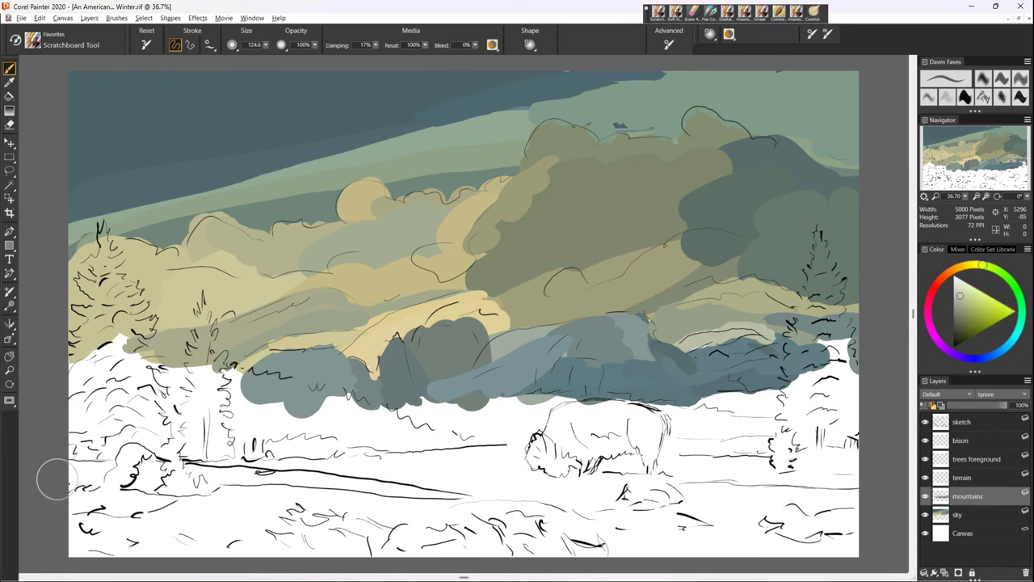
pyautogui.moveTo(700, 400)
pyautogui.mouseDown()
pyautogui.moveTo(797, 409)
pyautogui.moveTo(684, 401)
pyautogui.mouseUp()
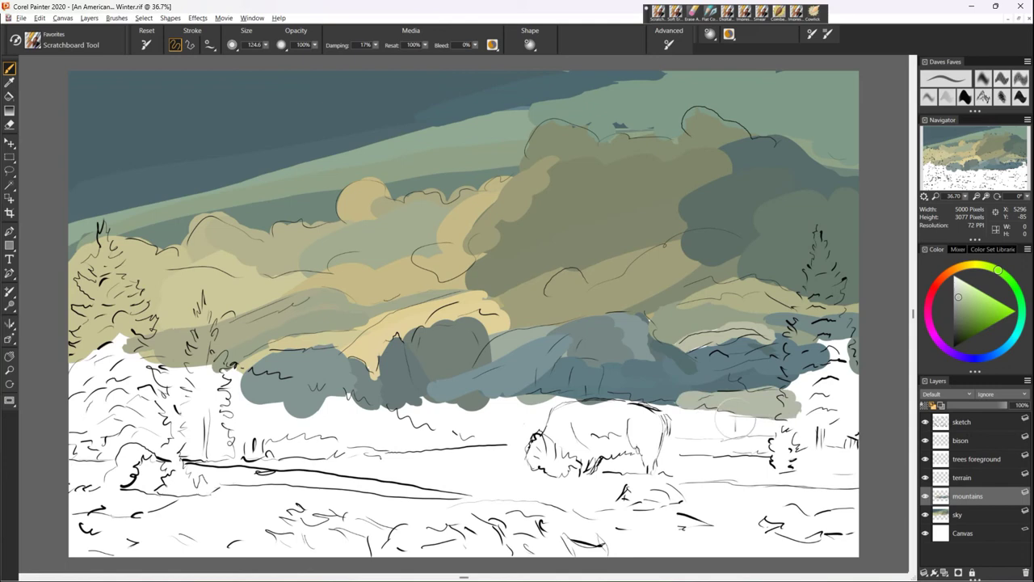
# - On the terrain layer, paint a teal-blue strip beneath the gray-green one to the right of the bison
pyautogui.click(959, 476)
pyautogui.keyDown('alt'); pyautogui.click(303, 386); pyautogui.keyUp('alt')
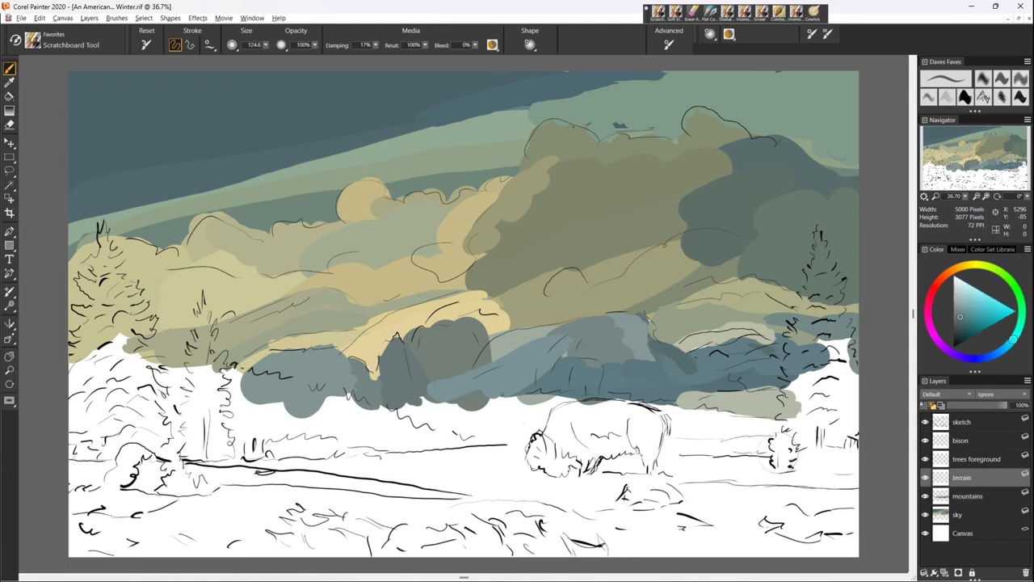
pyautogui.moveTo(704, 424)
pyautogui.mouseDown()
pyautogui.moveTo(800, 436)
pyautogui.moveTo(714, 416)
pyautogui.mouseUp()
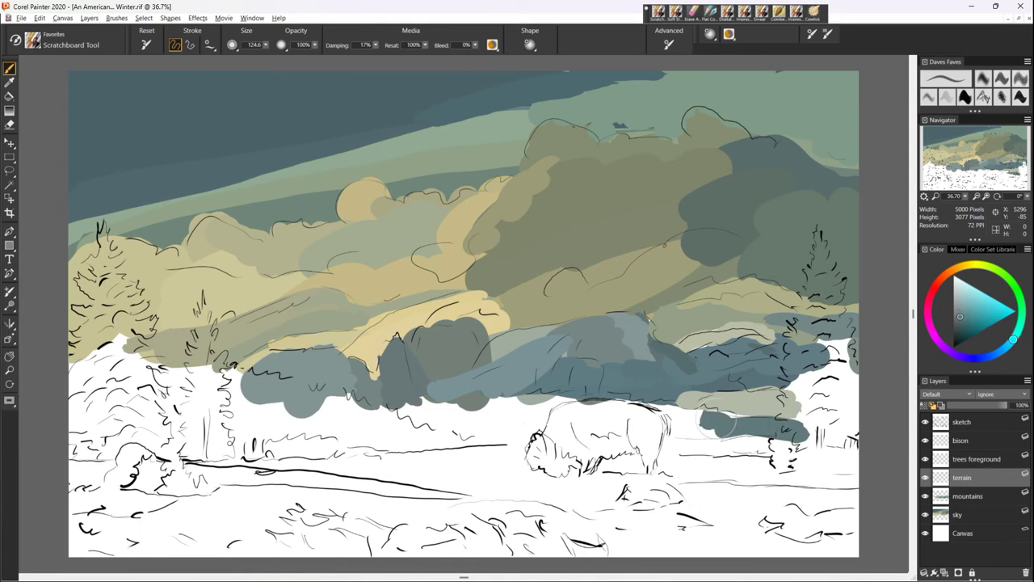
# - Fill the hill base behind the bison's head with slate blue, extending it leftward under the mountains along the sketched slope
pyautogui.click(1008, 345)
pyautogui.moveTo(650, 408); pyautogui.dragTo(475, 403)
pyautogui.moveTo(562, 406); pyautogui.dragTo(541, 399)
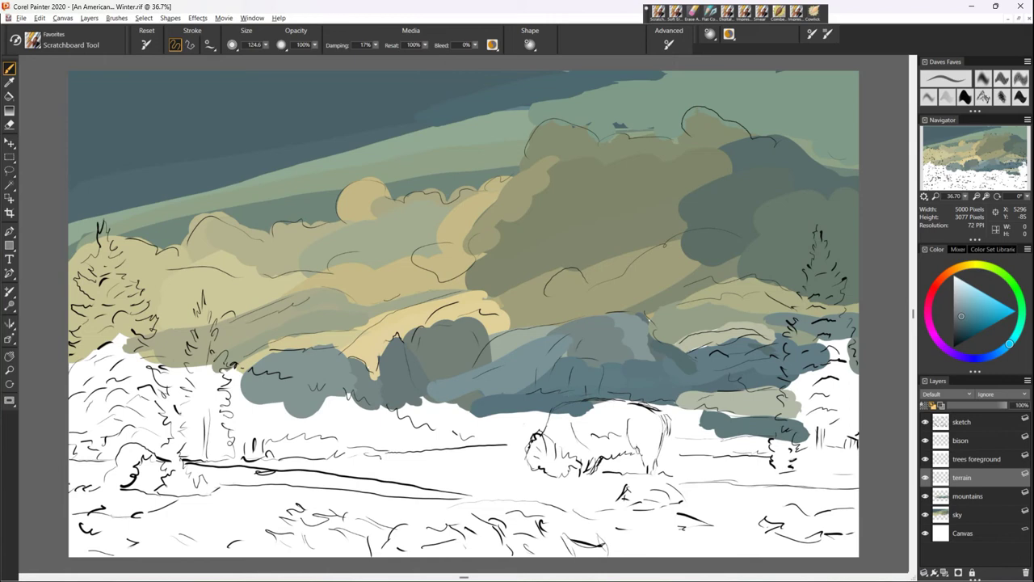
pyautogui.moveTo(504, 419)
pyautogui.mouseDown()
pyautogui.moveTo(446, 419)
pyautogui.moveTo(533, 432)
pyautogui.moveTo(549, 420)
pyautogui.moveTo(460, 436)
pyautogui.moveTo(541, 420)
pyautogui.mouseUp()
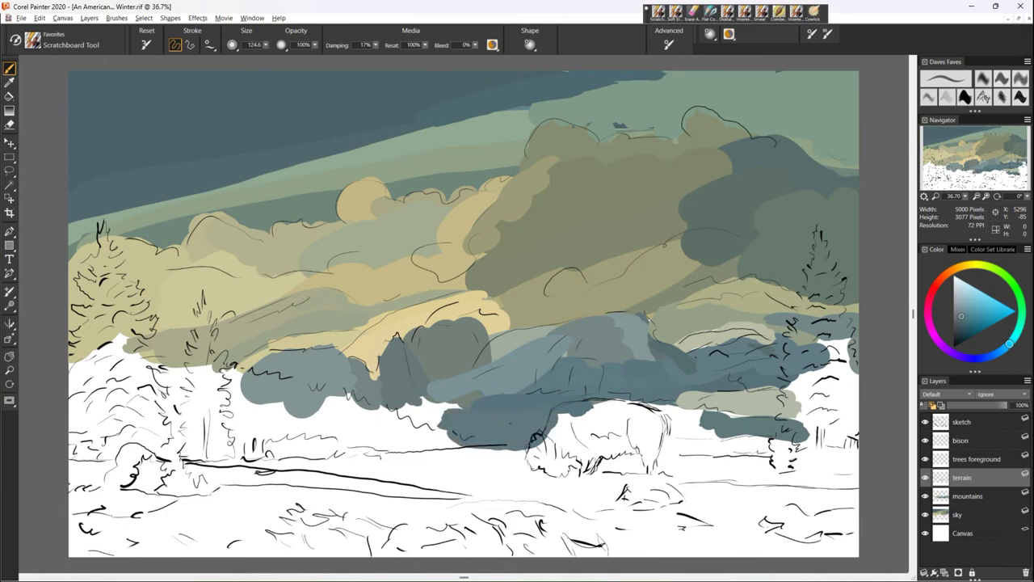
pyautogui.moveTo(444, 413); pyautogui.dragTo(379, 409)
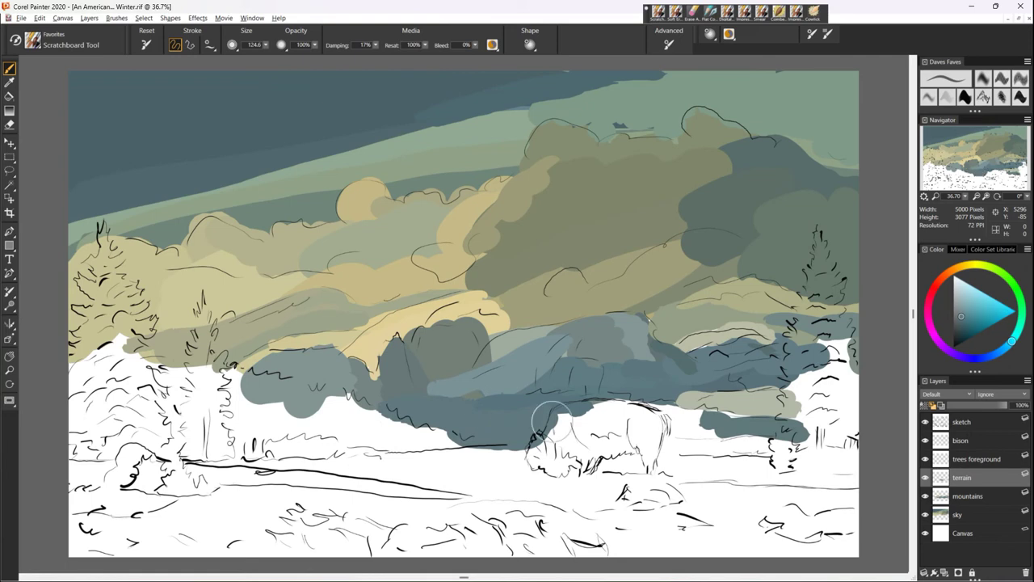
# - Choose a pale cream and paint a small patch of ground just in front of the bison's head
pyautogui.click(968, 264)
pyautogui.click(960, 281)
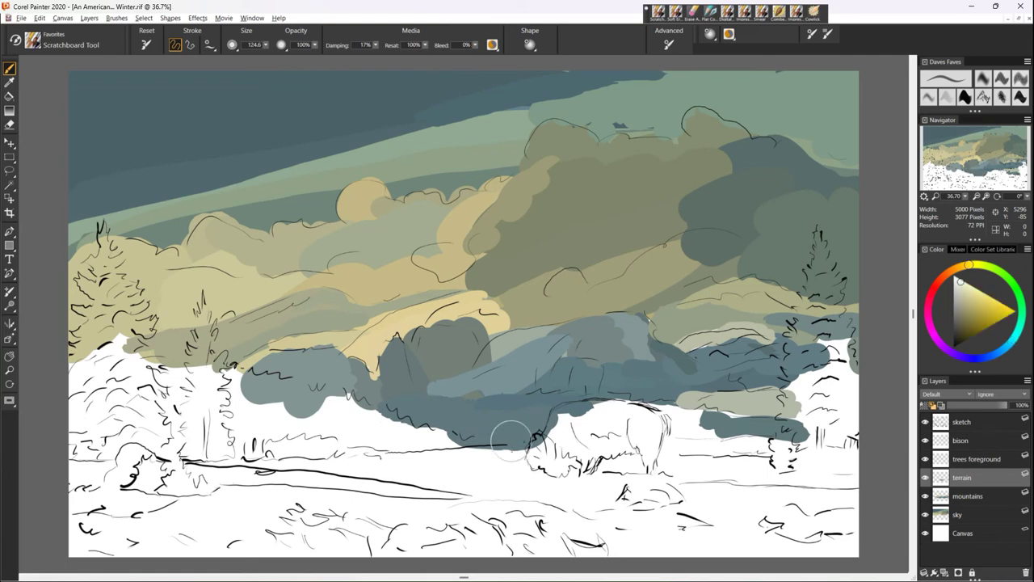
pyautogui.moveTo(520, 441); pyautogui.dragTo(517, 443)
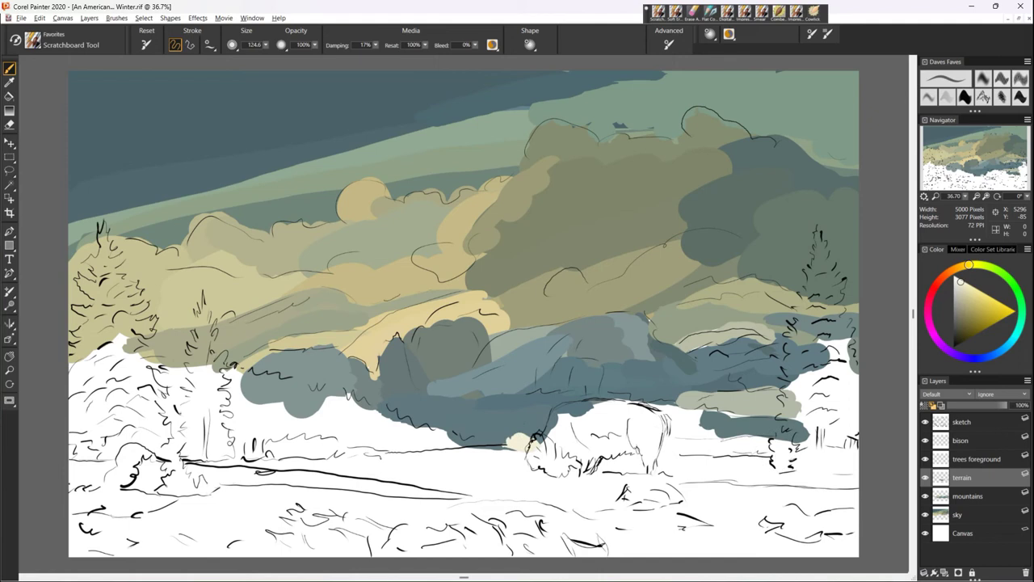
# - Layer gray-green and muted teal bands behind the bison's rump, adding olive at the right tree's base and cream at the canvas edge
pyautogui.keyDown('alt'); pyautogui.click(721, 423); pyautogui.keyUp('alt')
pyautogui.moveTo(656, 408); pyautogui.dragTo(707, 420)
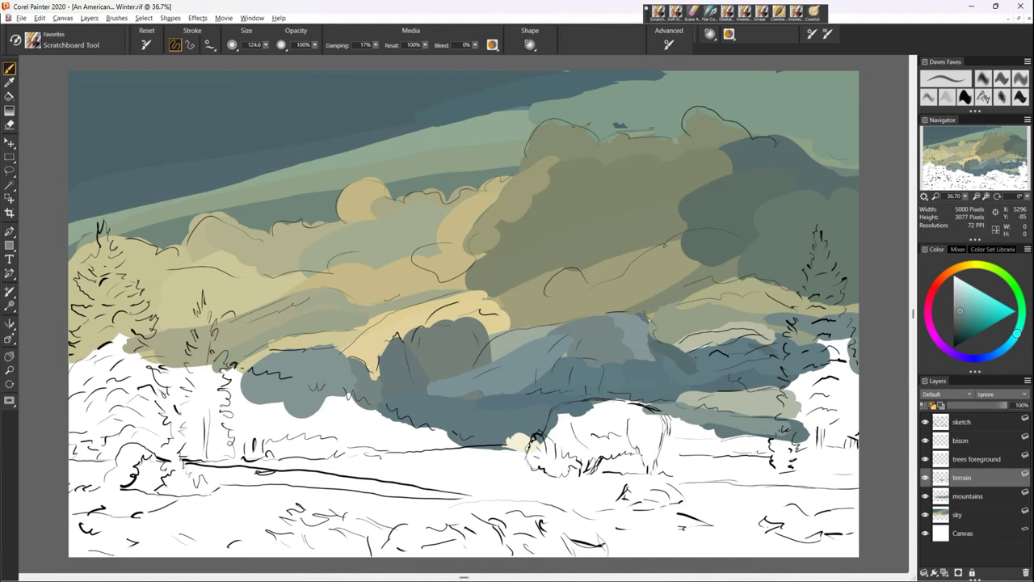
pyautogui.moveTo(702, 428); pyautogui.dragTo(836, 440)
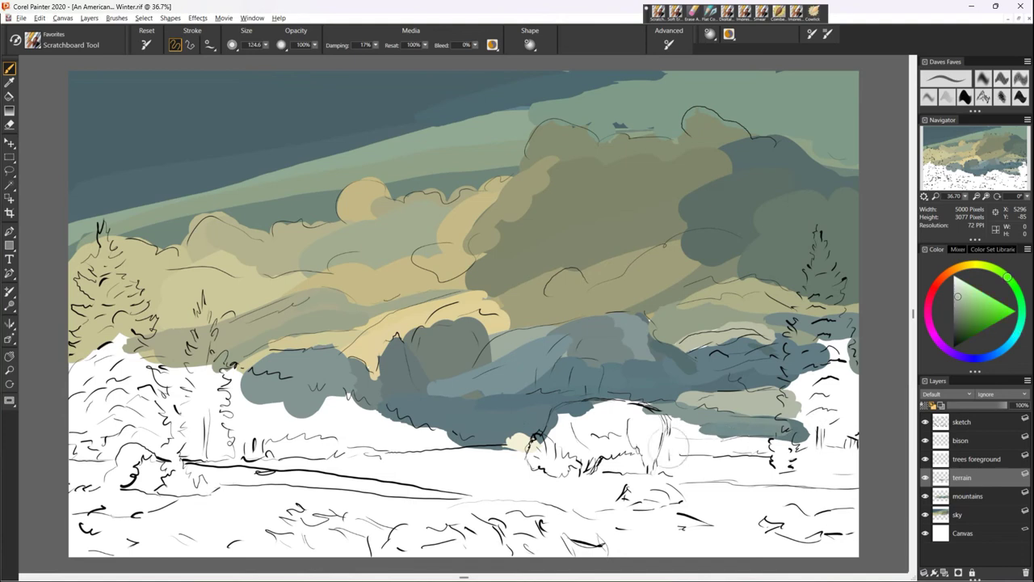
pyautogui.moveTo(670, 447)
pyautogui.mouseDown()
pyautogui.moveTo(725, 441)
pyautogui.moveTo(670, 430)
pyautogui.moveTo(667, 415)
pyautogui.moveTo(686, 417)
pyautogui.mouseUp()
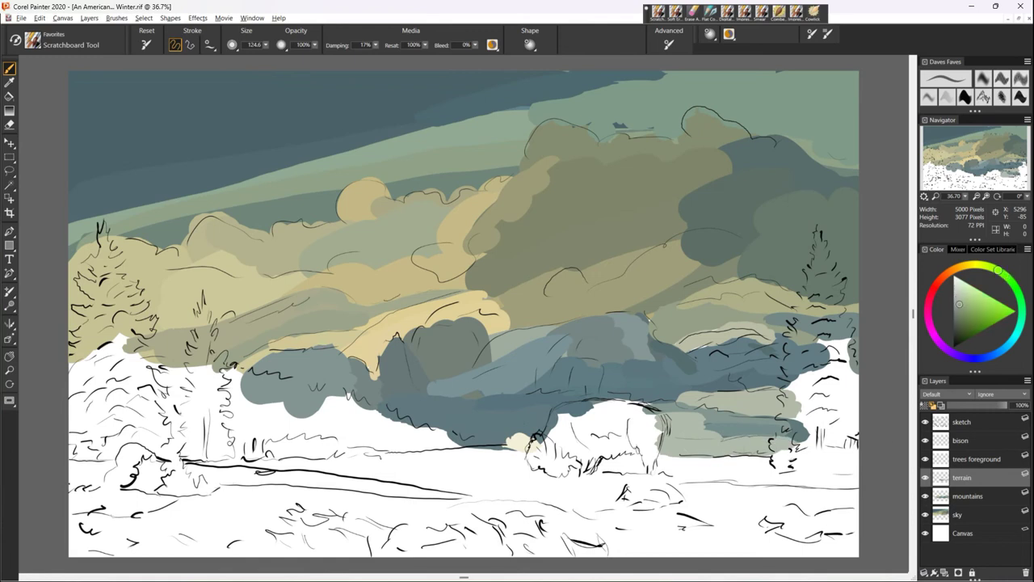
pyautogui.moveTo(771, 450); pyautogui.dragTo(853, 436)
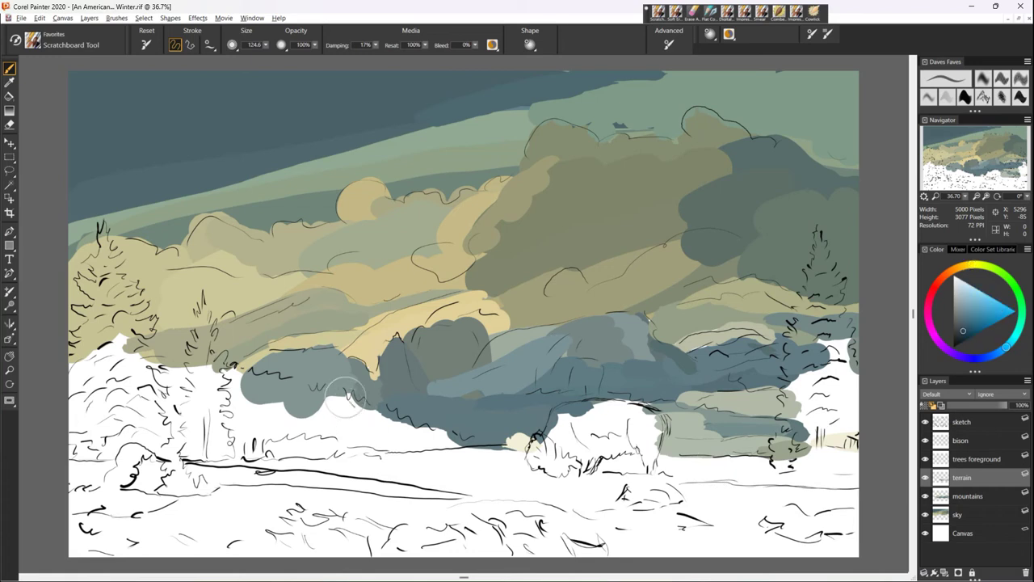
# - Block in the treeline sloping down toward the bison in dark navy and teal, with a gray-green strip along its base
pyautogui.moveTo(344, 392)
pyautogui.mouseDown()
pyautogui.moveTo(351, 410)
pyautogui.moveTo(362, 407)
pyautogui.mouseUp()
pyautogui.moveTo(356, 403)
pyautogui.mouseDown()
pyautogui.moveTo(435, 442)
pyautogui.moveTo(427, 431)
pyautogui.moveTo(453, 445)
pyautogui.moveTo(448, 434)
pyautogui.moveTo(483, 440)
pyautogui.mouseUp()
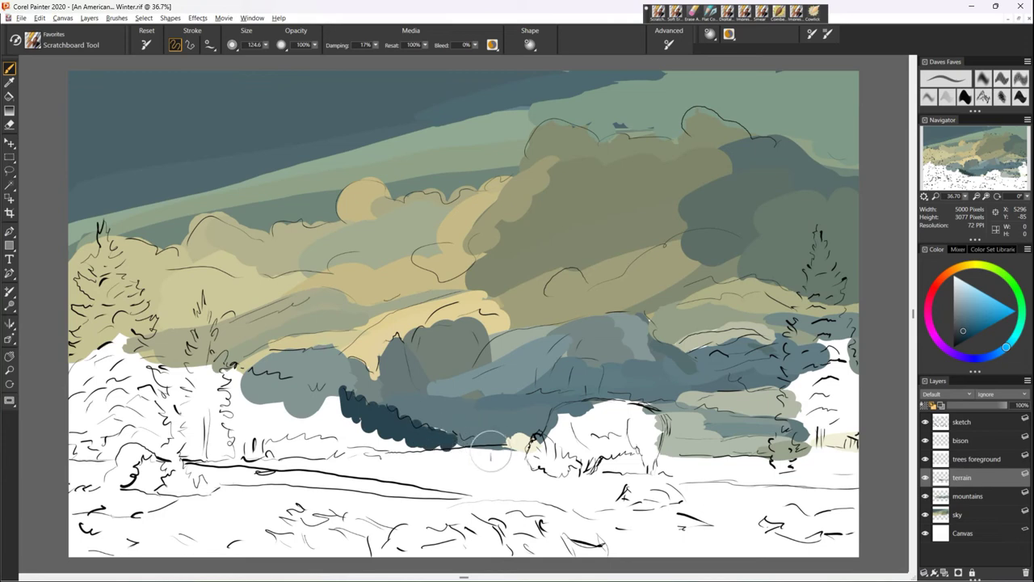
pyautogui.moveTo(383, 450)
pyautogui.mouseDown()
pyautogui.moveTo(509, 446)
pyautogui.moveTo(482, 443)
pyautogui.mouseUp()
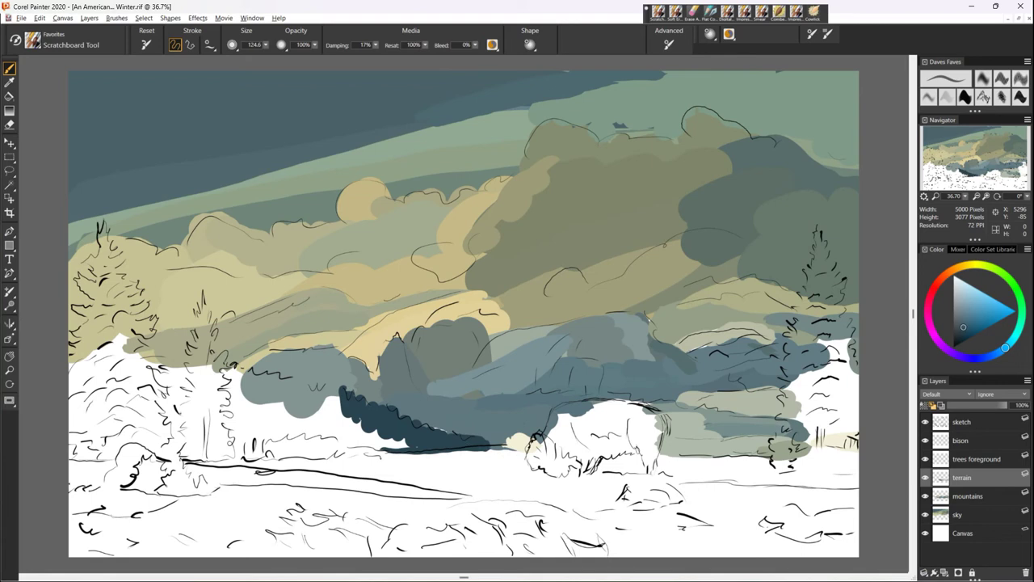
pyautogui.moveTo(410, 438); pyautogui.dragTo(311, 410)
pyautogui.keyDown('alt'); pyautogui.click(343, 414); pyautogui.keyUp('alt')
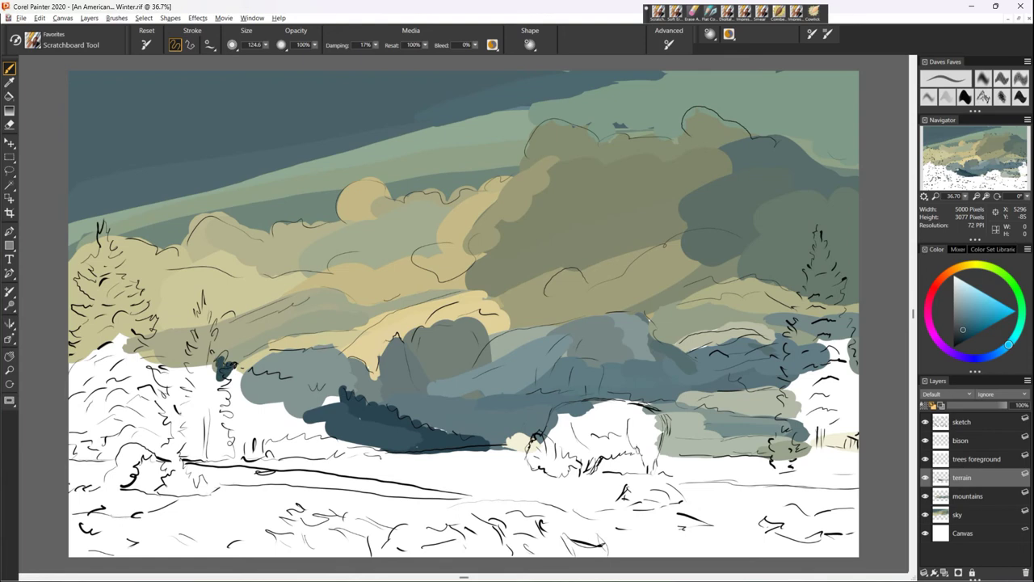
pyautogui.moveTo(211, 368)
pyautogui.mouseDown()
pyautogui.moveTo(338, 395)
pyautogui.moveTo(243, 401)
pyautogui.moveTo(219, 388)
pyautogui.moveTo(315, 443)
pyautogui.moveTo(330, 436)
pyautogui.mouseUp()
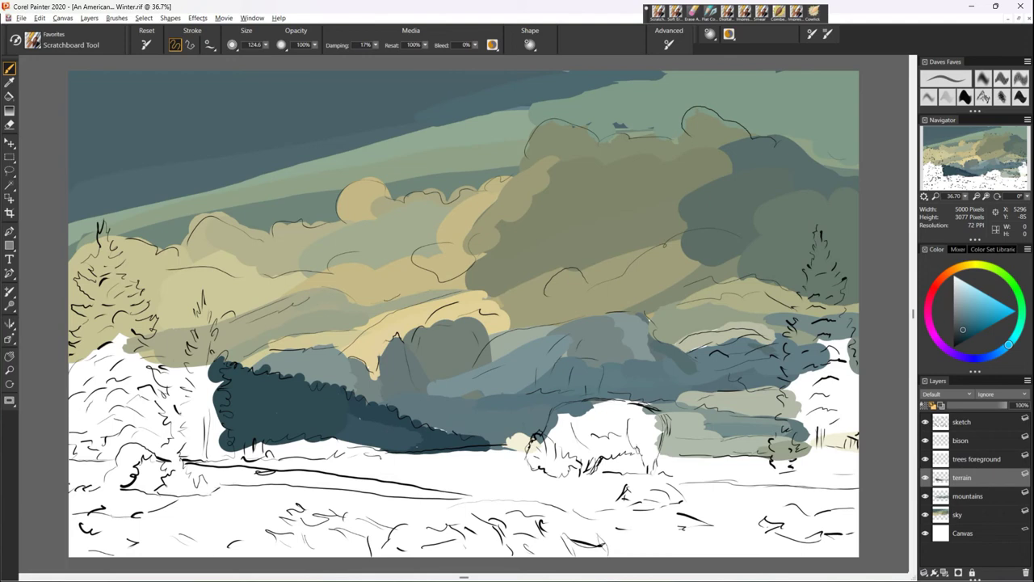
pyautogui.keyDown('alt'); pyautogui.click(333, 373); pyautogui.keyUp('alt')
pyautogui.moveTo(263, 446)
pyautogui.mouseDown()
pyautogui.moveTo(349, 443)
pyautogui.moveTo(266, 454)
pyautogui.moveTo(404, 456)
pyautogui.mouseUp()
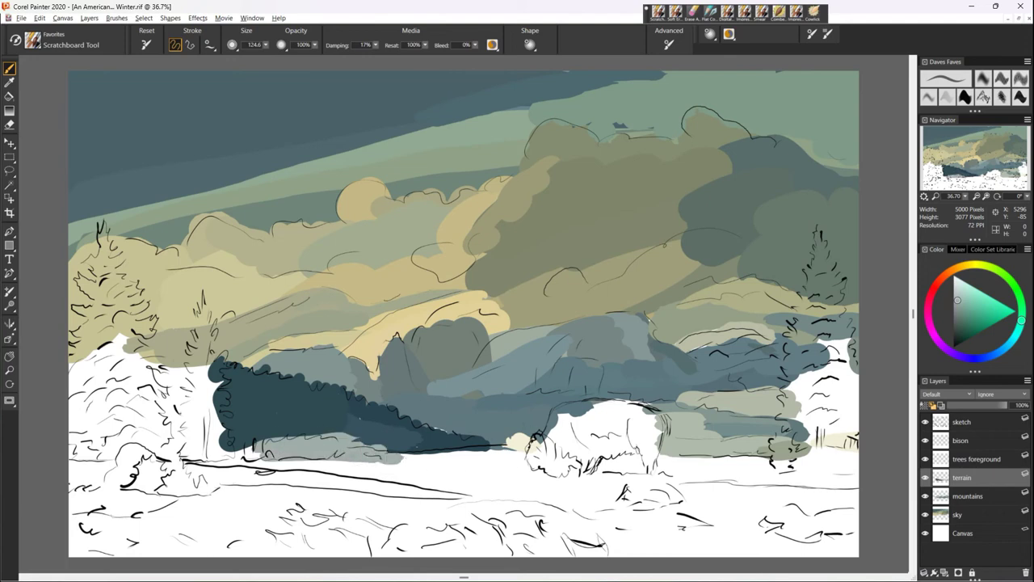
# - Paint dark blue foliage left of the sketched trunk and a dark blue patch at the left canvas edge
pyautogui.keyDown('alt'); pyautogui.click(370, 423); pyautogui.keyUp('alt')
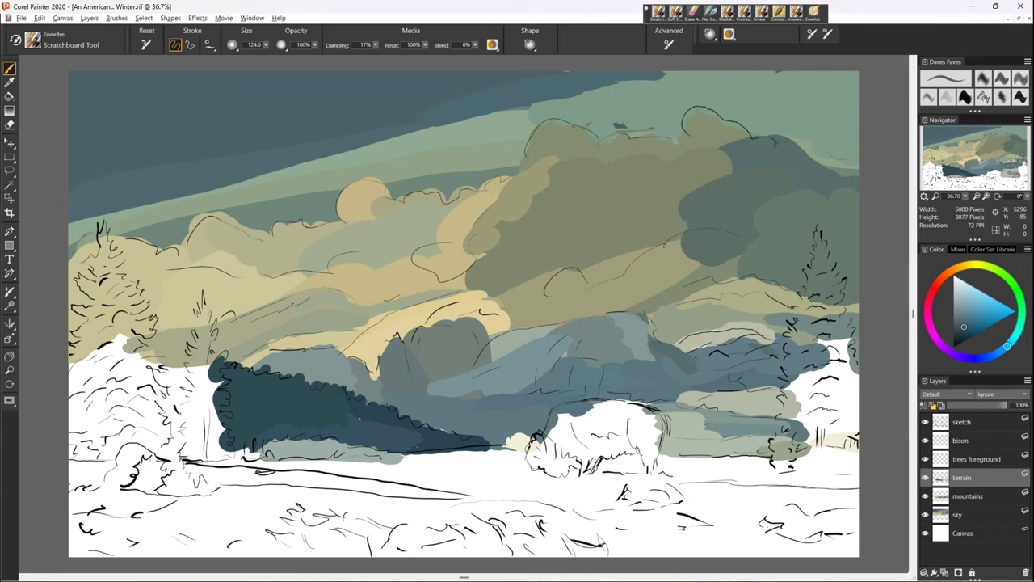
pyautogui.moveTo(184, 380)
pyautogui.mouseDown()
pyautogui.moveTo(161, 371)
pyautogui.moveTo(169, 367)
pyautogui.moveTo(171, 418)
pyautogui.moveTo(162, 391)
pyautogui.moveTo(149, 420)
pyautogui.moveTo(184, 467)
pyautogui.mouseUp()
pyautogui.moveTo(231, 404)
pyautogui.mouseDown()
pyautogui.moveTo(272, 389)
pyautogui.moveTo(361, 396)
pyautogui.mouseUp()
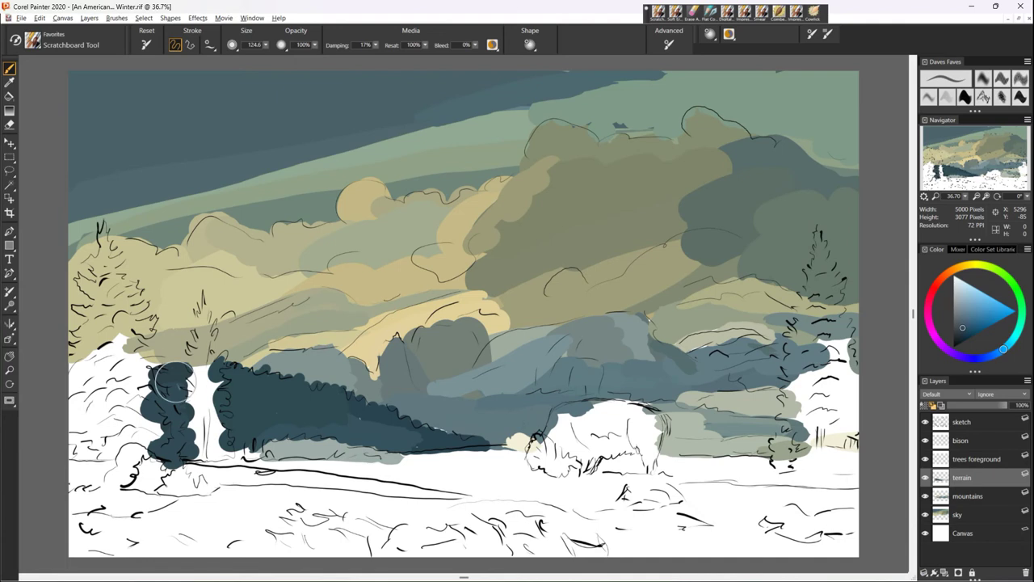
pyautogui.moveTo(148, 364)
pyautogui.mouseDown()
pyautogui.moveTo(289, 373)
pyautogui.moveTo(396, 408)
pyautogui.mouseUp()
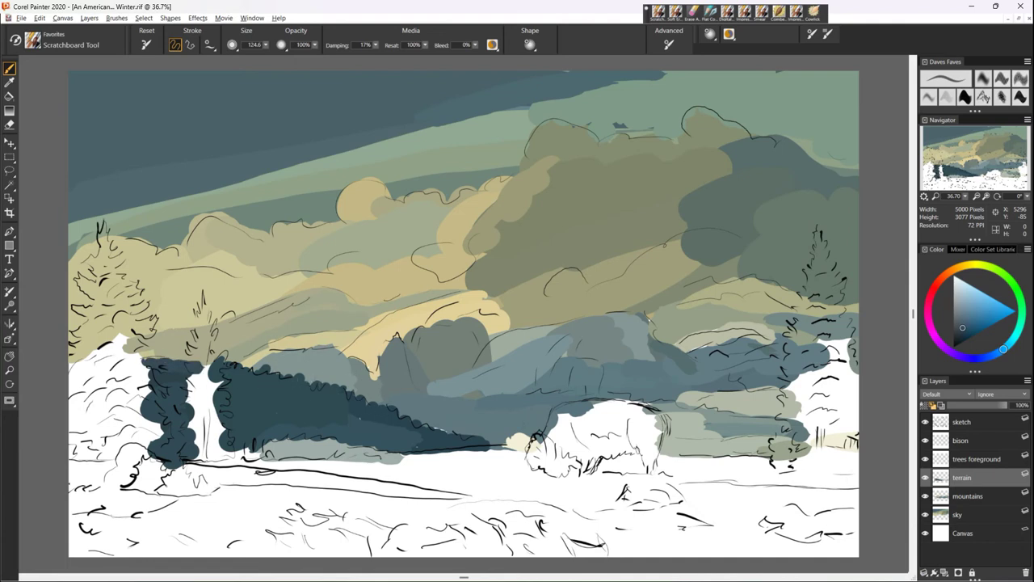
pyautogui.keyDown('alt'); pyautogui.click(339, 410); pyautogui.keyUp('alt')
pyautogui.moveTo(74, 305); pyautogui.dragTo(77, 352)
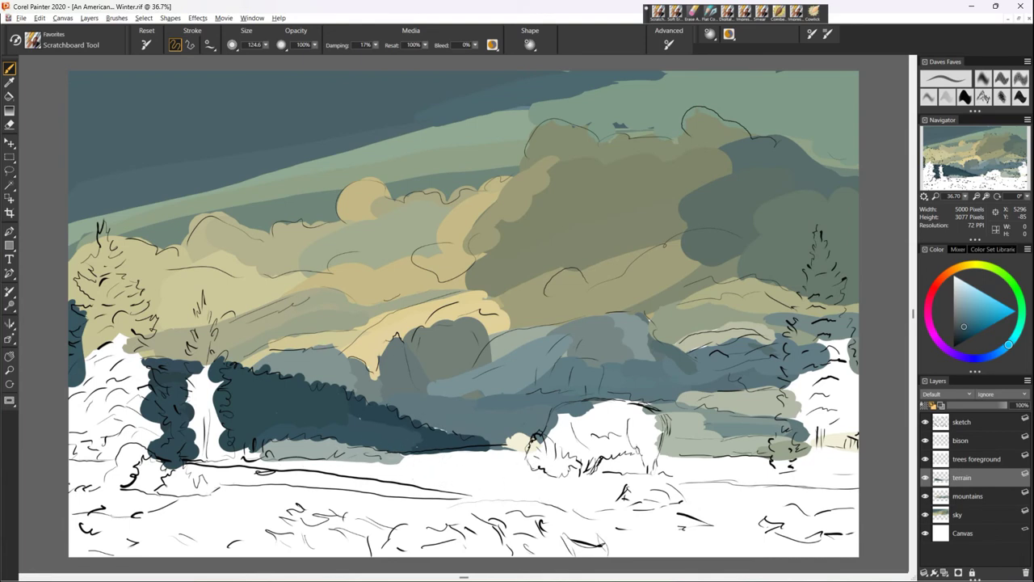
# - On the trees foreground layer, fill the tall right conifer and the small bush at its base with dark olive brown
pyautogui.keyDown('alt'); pyautogui.click(391, 431); pyautogui.keyUp('alt')
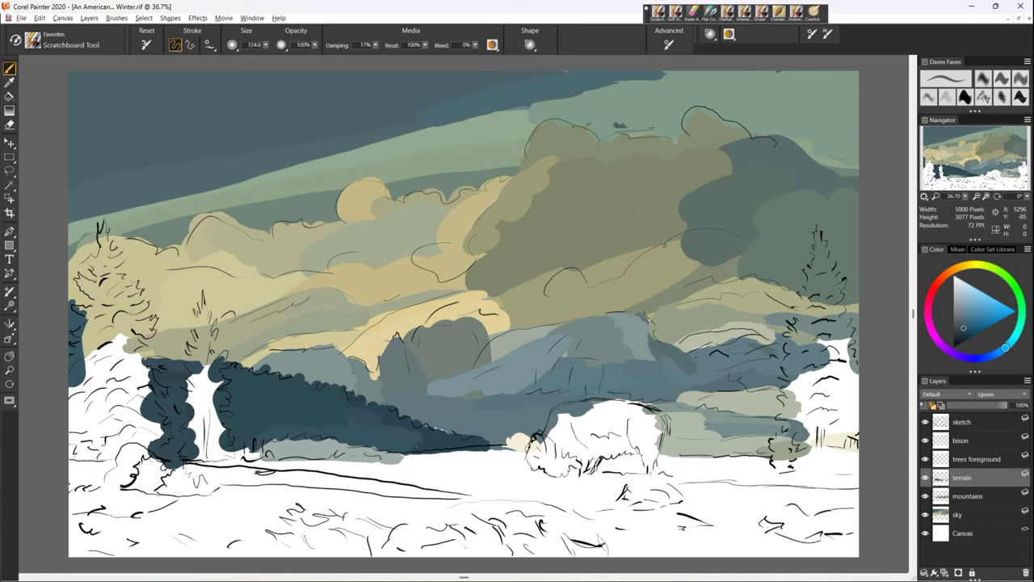
pyautogui.keyDown('alt'); pyautogui.click(518, 441); pyautogui.keyUp('alt')
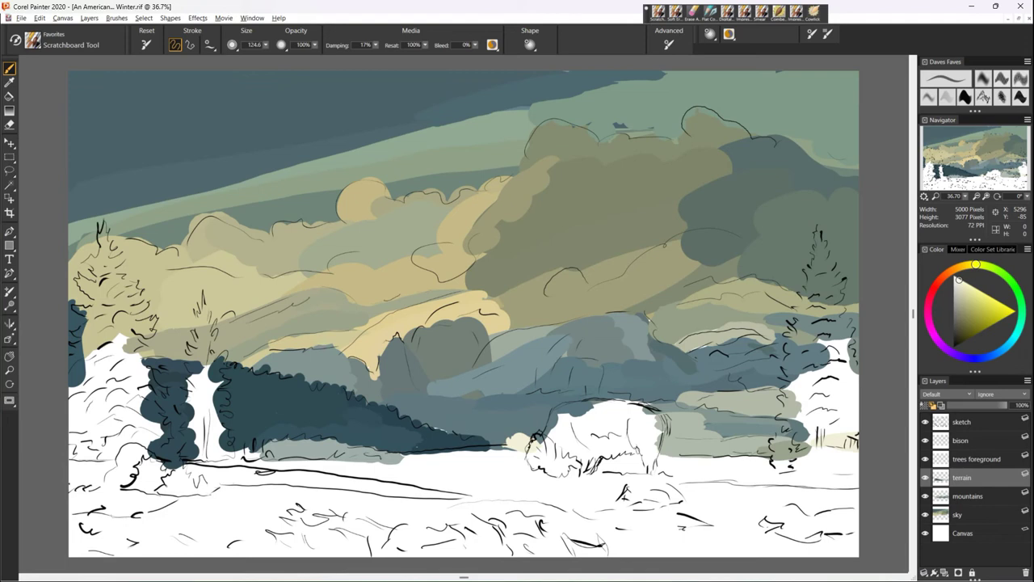
pyautogui.click(969, 459)
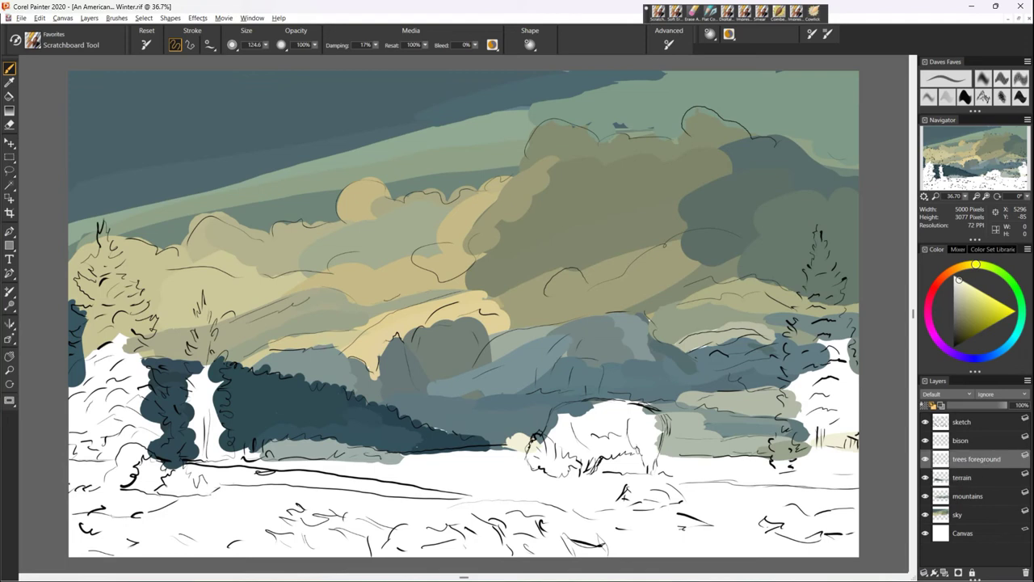
pyautogui.click(964, 331)
pyautogui.moveTo(817, 232)
pyautogui.mouseDown()
pyautogui.moveTo(822, 256)
pyautogui.moveTo(812, 292)
pyautogui.moveTo(803, 271)
pyautogui.moveTo(800, 312)
pyautogui.moveTo(836, 296)
pyautogui.moveTo(801, 330)
pyautogui.moveTo(828, 331)
pyautogui.moveTo(846, 295)
pyautogui.moveTo(831, 333)
pyautogui.moveTo(846, 331)
pyautogui.moveTo(795, 346)
pyautogui.moveTo(806, 357)
pyautogui.moveTo(795, 338)
pyautogui.moveTo(796, 376)
pyautogui.moveTo(817, 387)
pyautogui.moveTo(808, 405)
pyautogui.moveTo(803, 377)
pyautogui.moveTo(784, 419)
pyautogui.moveTo(806, 413)
pyautogui.mouseUp()
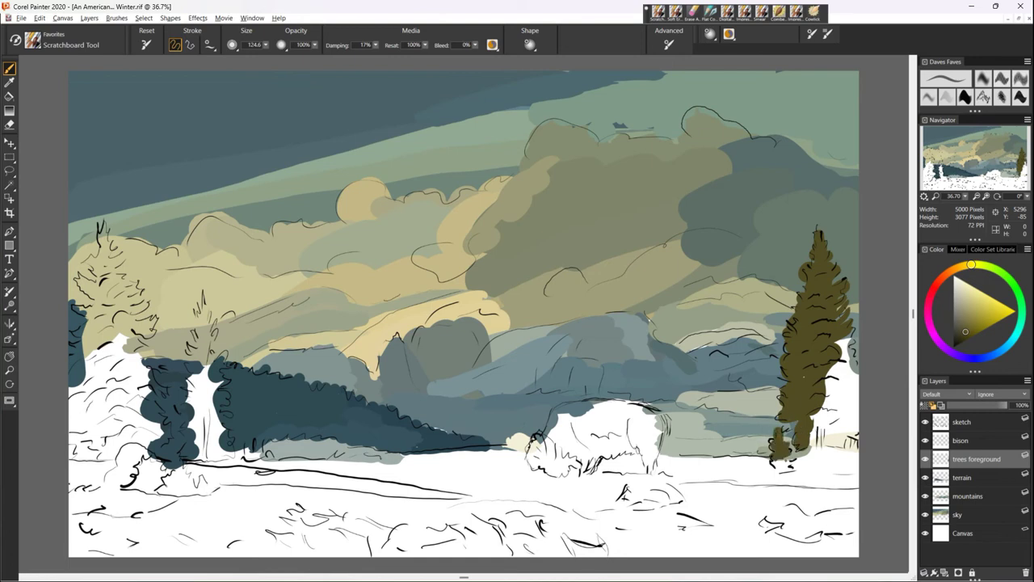
pyautogui.moveTo(777, 455); pyautogui.dragTo(784, 465)
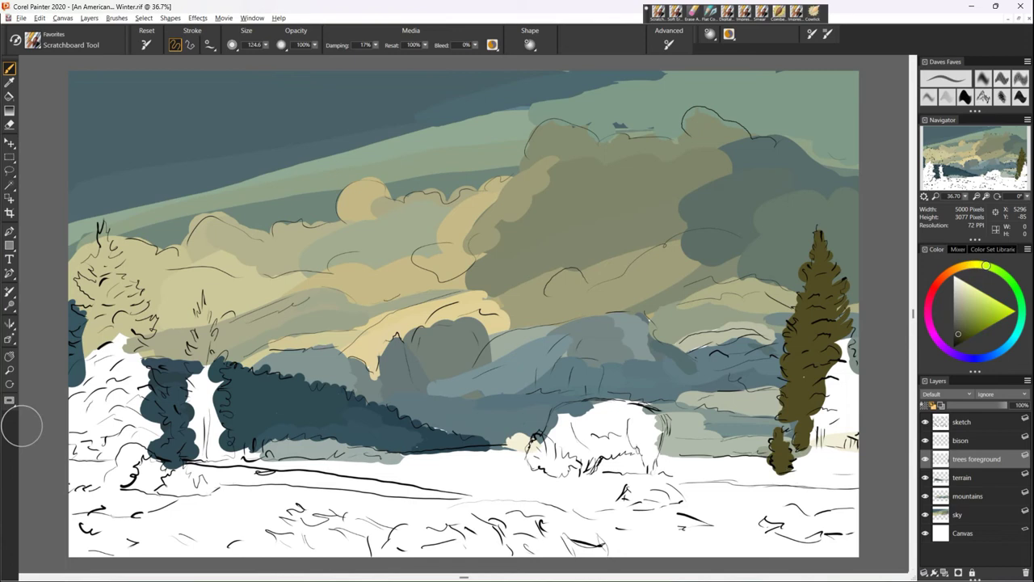
# - Paint the trees behind the right conifer in near-black, dark blue-green and dark green, covering the white gap beside it
pyautogui.moveTo(834, 410); pyautogui.dragTo(844, 428)
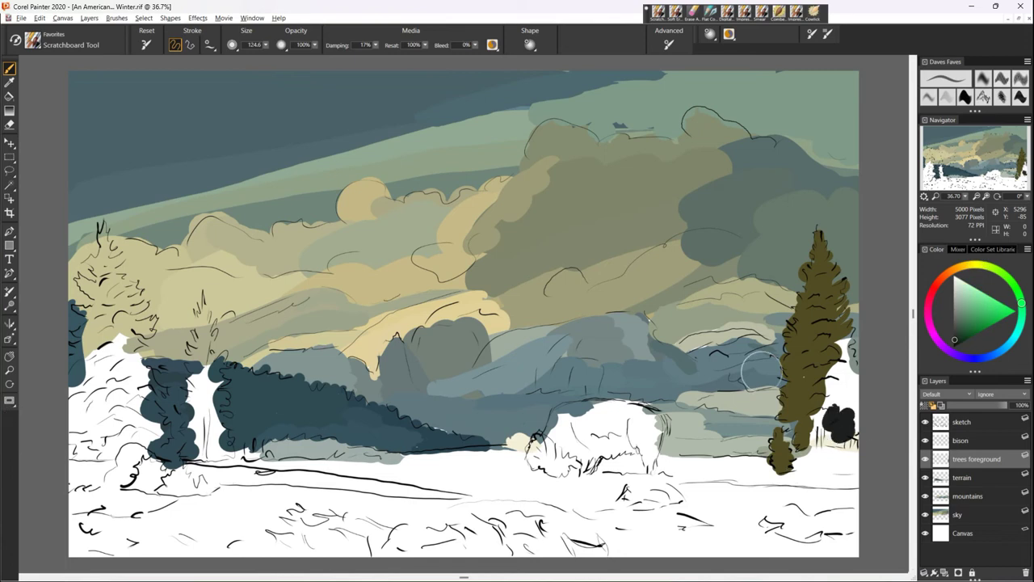
pyautogui.click(1019, 325)
pyautogui.moveTo(844, 364); pyautogui.dragTo(852, 436)
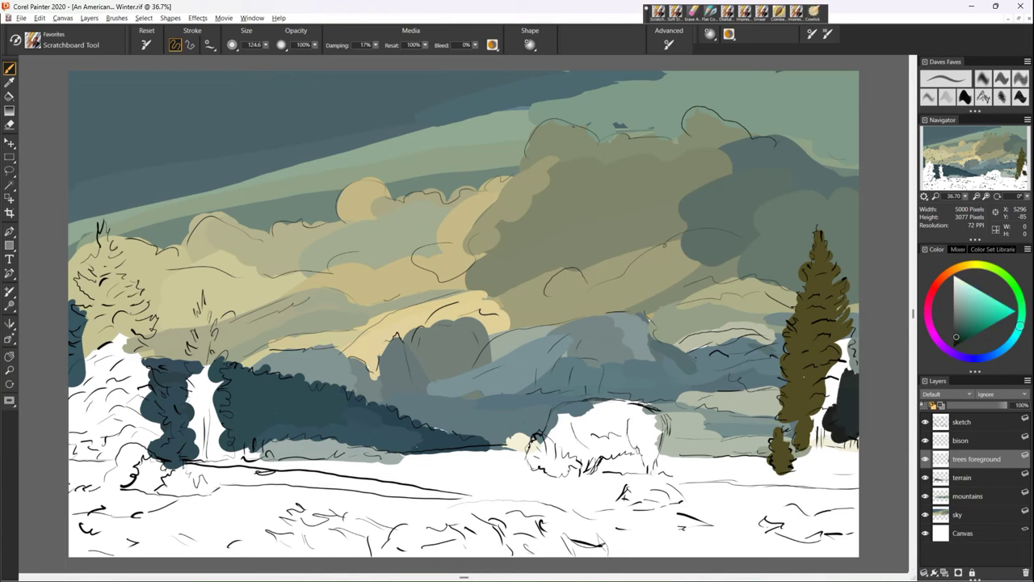
pyautogui.click(997, 270)
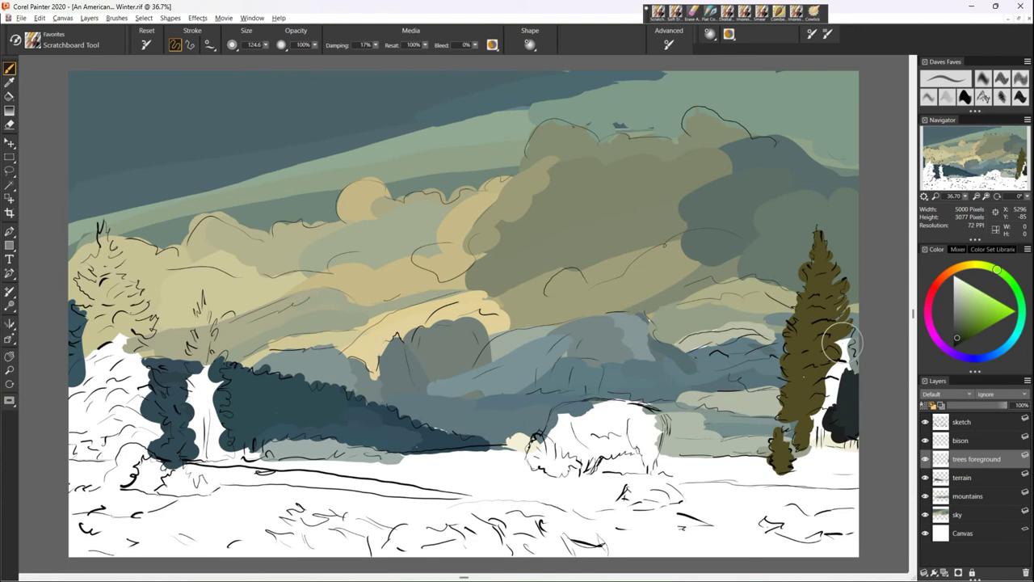
pyautogui.moveTo(835, 347)
pyautogui.mouseDown()
pyautogui.moveTo(851, 341)
pyautogui.moveTo(838, 355)
pyautogui.moveTo(853, 365)
pyautogui.moveTo(822, 400)
pyautogui.moveTo(829, 412)
pyautogui.mouseUp()
pyautogui.click(1009, 278)
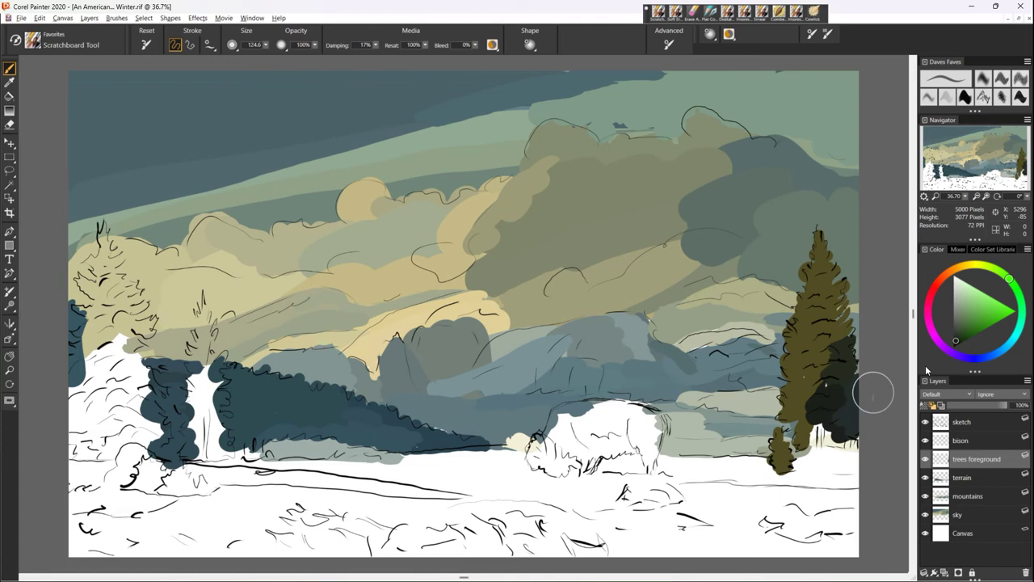
# - Sample a dark olive and touch up the lower right edge of the tall conifer
pyautogui.keyDown('alt'); pyautogui.click(698, 357); pyautogui.keyUp('alt')
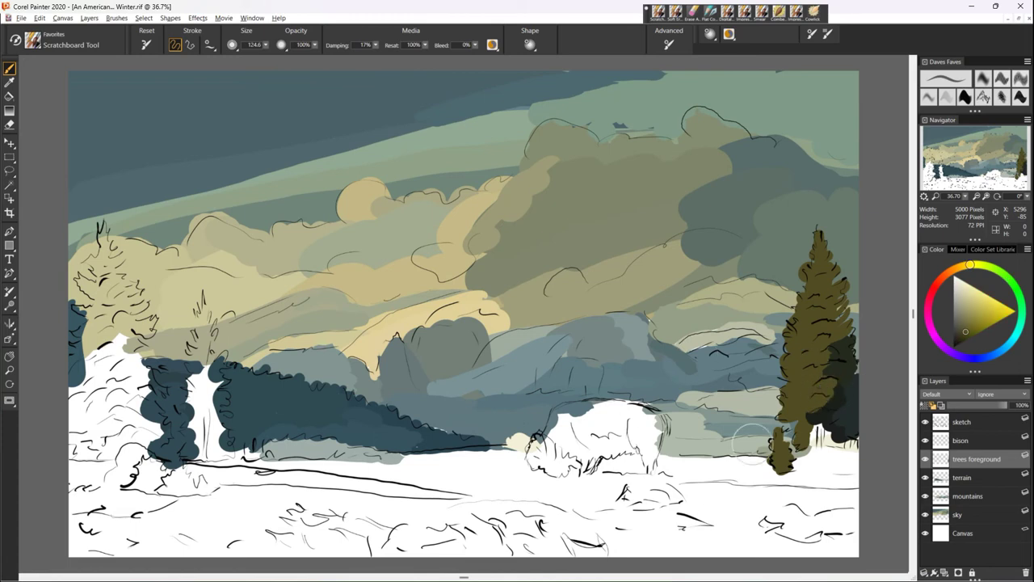
pyautogui.keyDown('alt'); pyautogui.click(751, 441); pyautogui.keyUp('alt')
pyautogui.moveTo(826, 415); pyautogui.dragTo(818, 426)
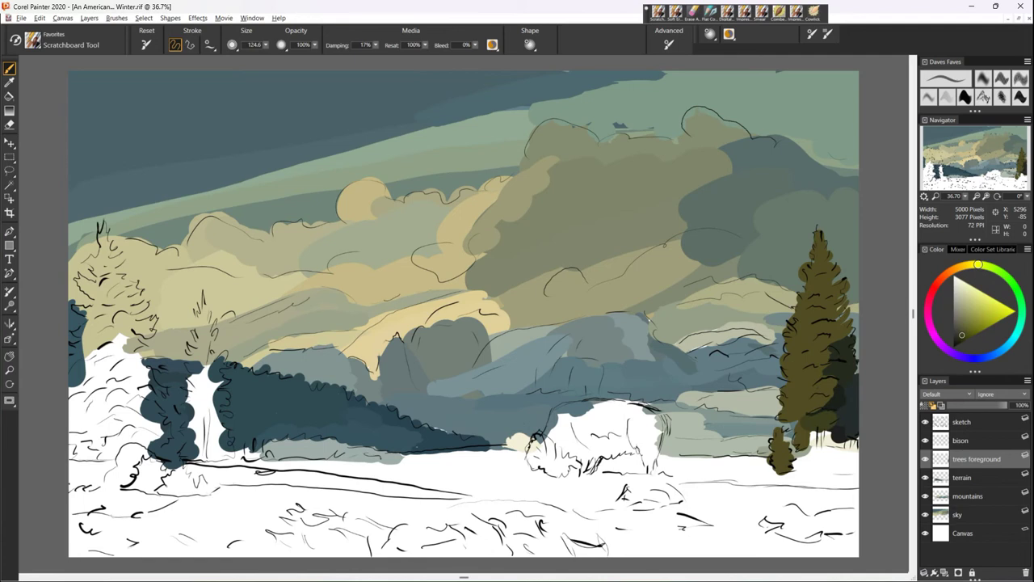
# - Fill the gaps at the base of the right-hand trees with sampled dark olive, brown and near-black green
pyautogui.keyDown('alt'); pyautogui.click(743, 428); pyautogui.keyUp('alt')
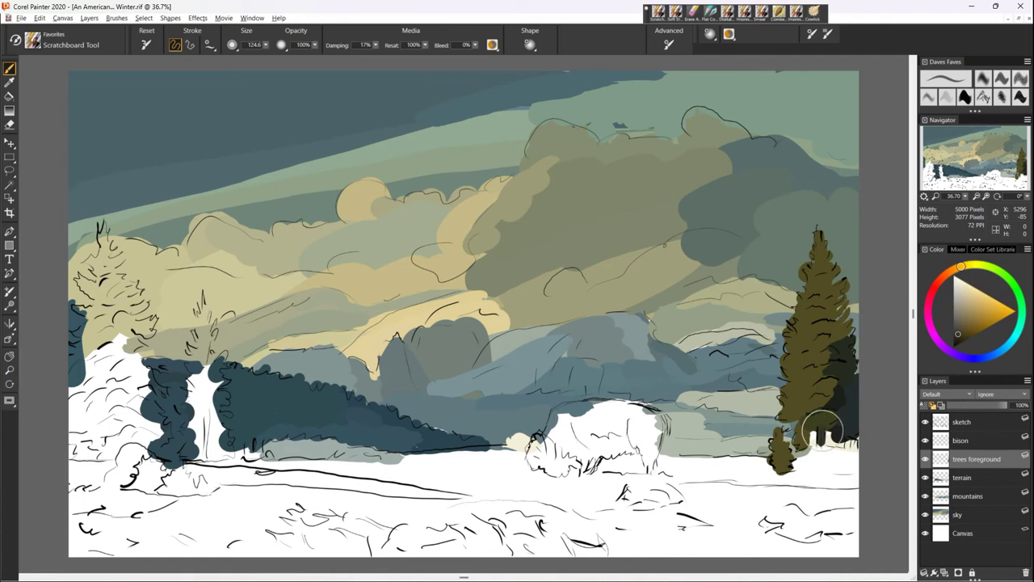
pyautogui.keyDown('alt'); pyautogui.click(732, 424); pyautogui.keyUp('alt')
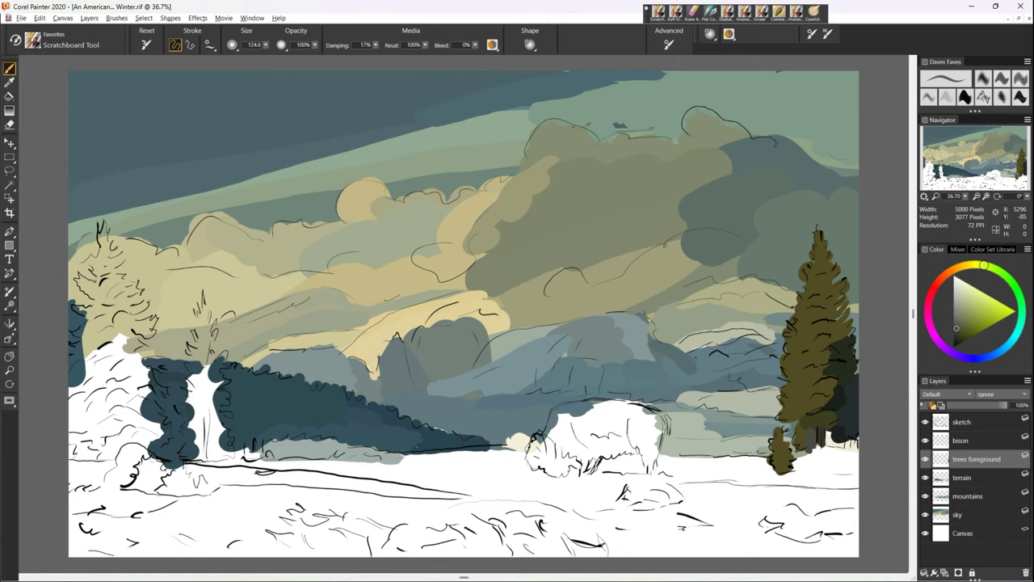
pyautogui.keyDown('alt'); pyautogui.click(848, 416); pyautogui.keyUp('alt')
pyautogui.moveTo(828, 435); pyautogui.dragTo(828, 442)
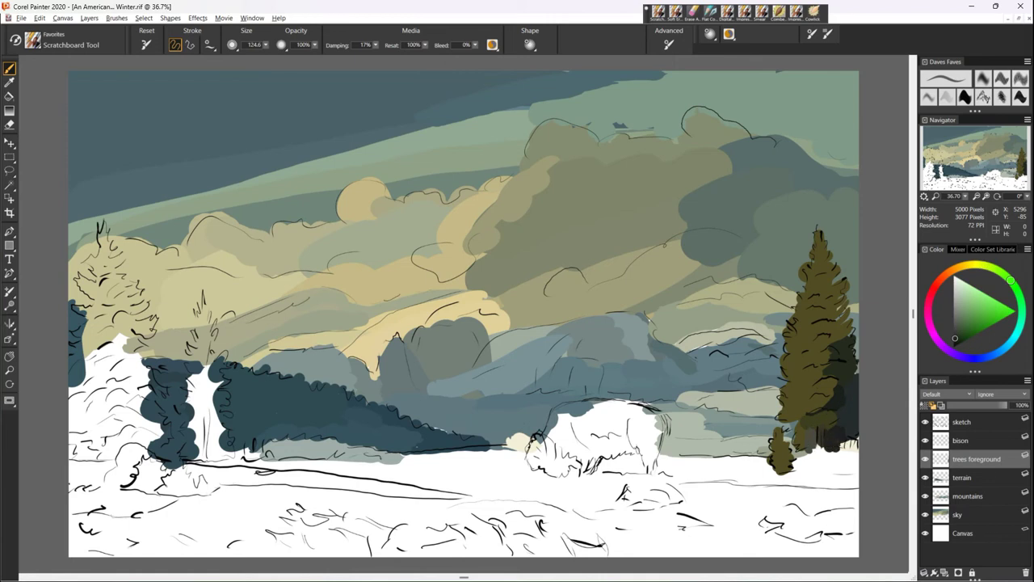
pyautogui.keyDown('alt'); pyautogui.click(847, 430); pyautogui.keyUp('alt')
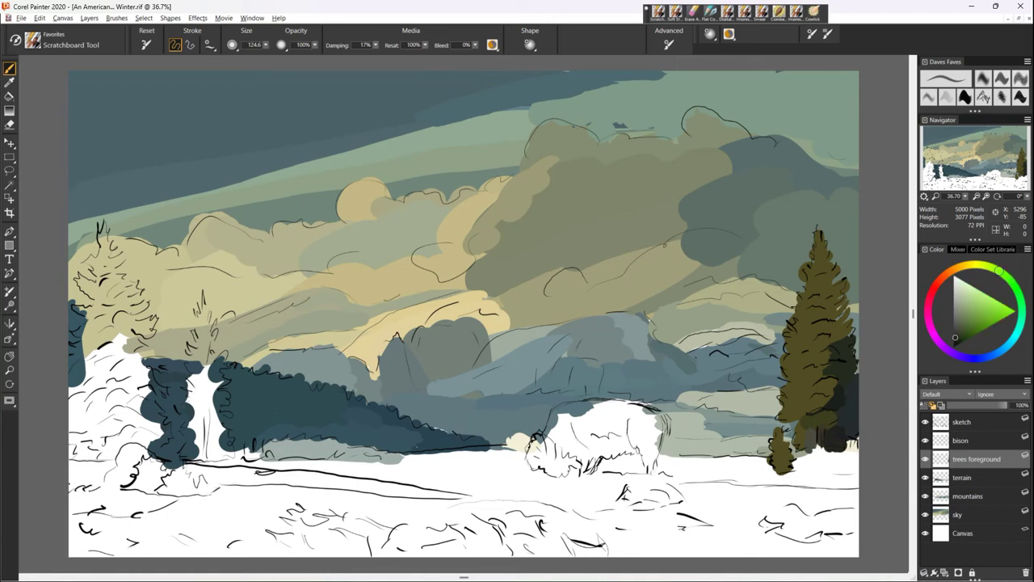
pyautogui.moveTo(852, 442); pyautogui.dragTo(854, 447)
# - Paint cream snow beneath the right-hand trees and touch up their lower edge with a sampled dark green
pyautogui.keyDown('alt'); pyautogui.click(517, 441); pyautogui.keyUp('alt')
pyautogui.moveTo(802, 466); pyautogui.dragTo(875, 459)
pyautogui.keyDown('alt'); pyautogui.click(837, 437); pyautogui.keyUp('alt')
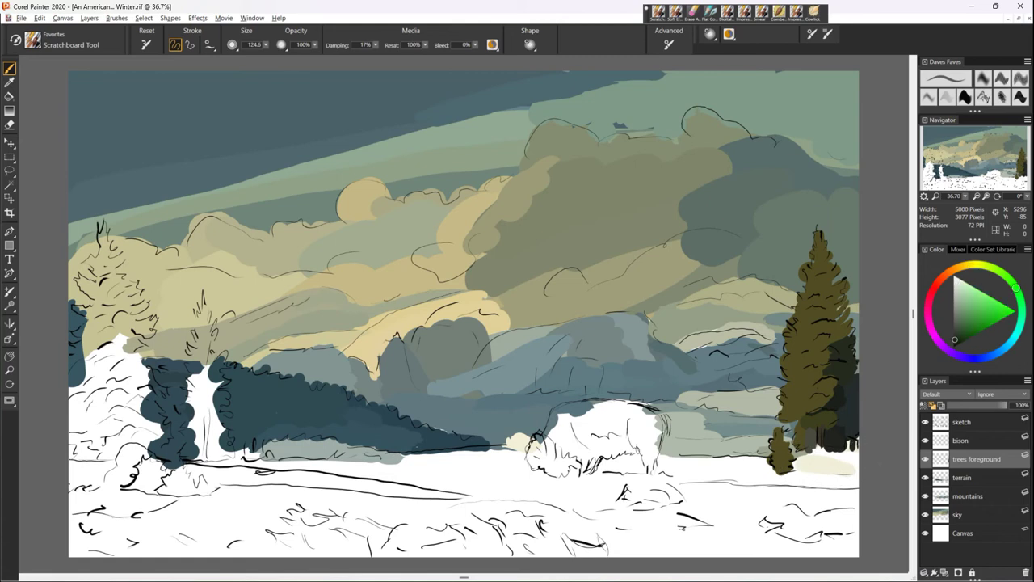
pyautogui.moveTo(811, 443)
pyautogui.mouseDown()
pyautogui.moveTo(858, 474)
pyautogui.moveTo(785, 478)
pyautogui.moveTo(855, 466)
pyautogui.moveTo(831, 461)
pyautogui.moveTo(882, 466)
pyautogui.mouseUp()
# - Extend the cream snow band across the far ground, from the small right bush past the bison to the left trunk's base
pyautogui.keyDown('alt'); pyautogui.click(839, 466); pyautogui.keyUp('alt')
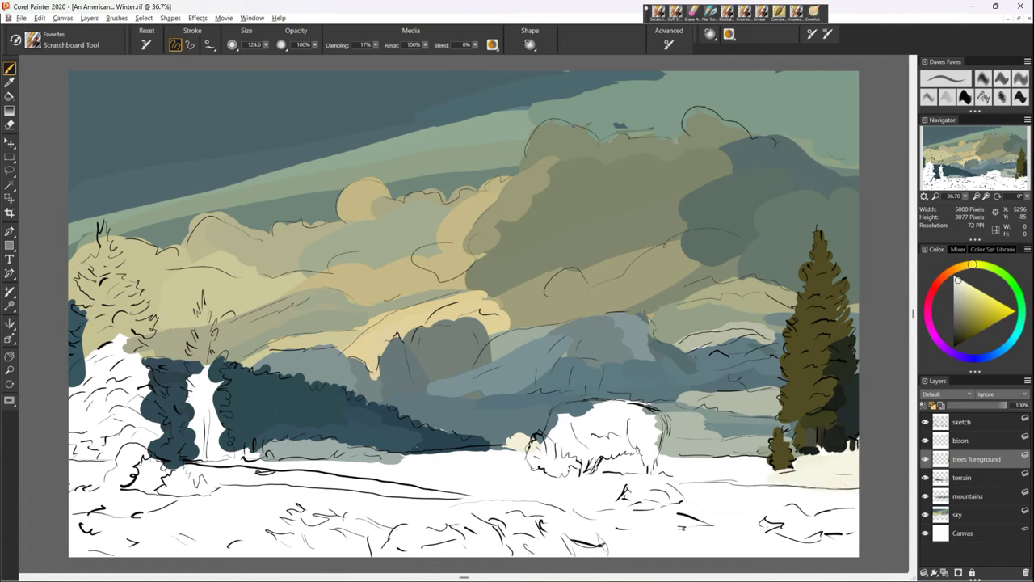
pyautogui.moveTo(757, 470)
pyautogui.mouseDown()
pyautogui.moveTo(682, 470)
pyautogui.moveTo(785, 473)
pyautogui.moveTo(673, 471)
pyautogui.mouseUp()
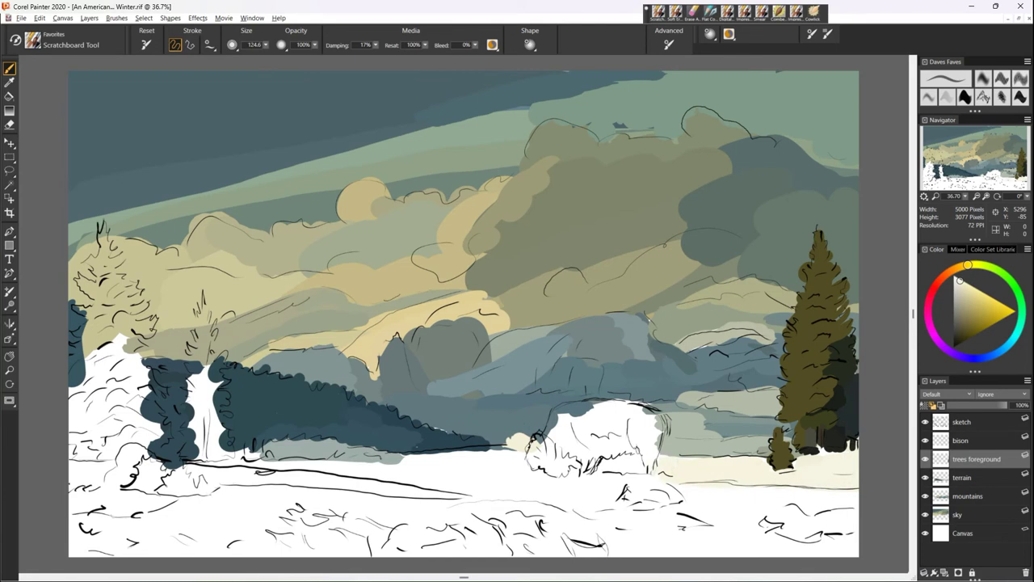
pyautogui.moveTo(517, 466)
pyautogui.mouseDown()
pyautogui.moveTo(477, 462)
pyautogui.moveTo(517, 460)
pyautogui.moveTo(501, 457)
pyautogui.mouseUp()
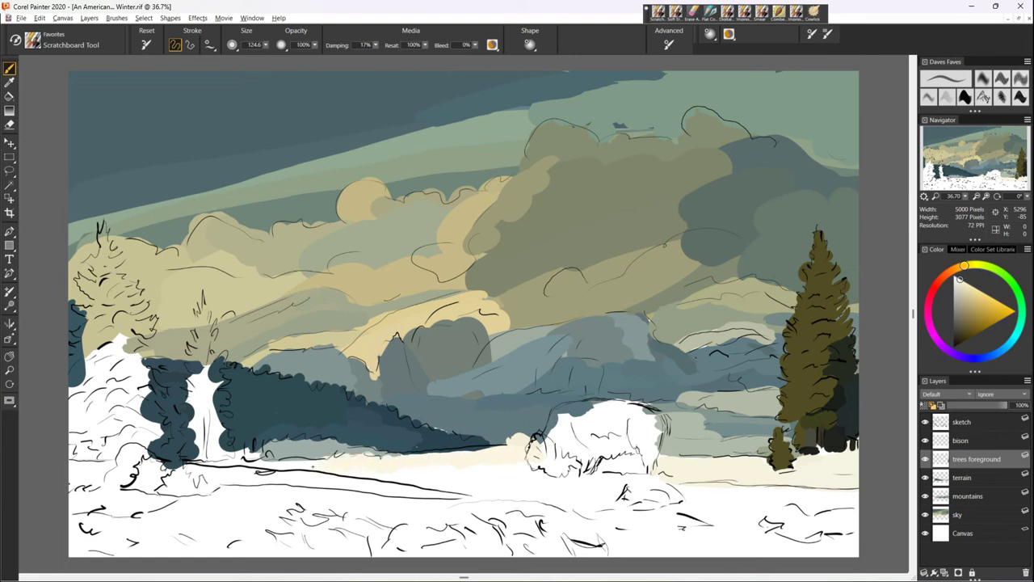
pyautogui.moveTo(195, 469); pyautogui.dragTo(160, 471)
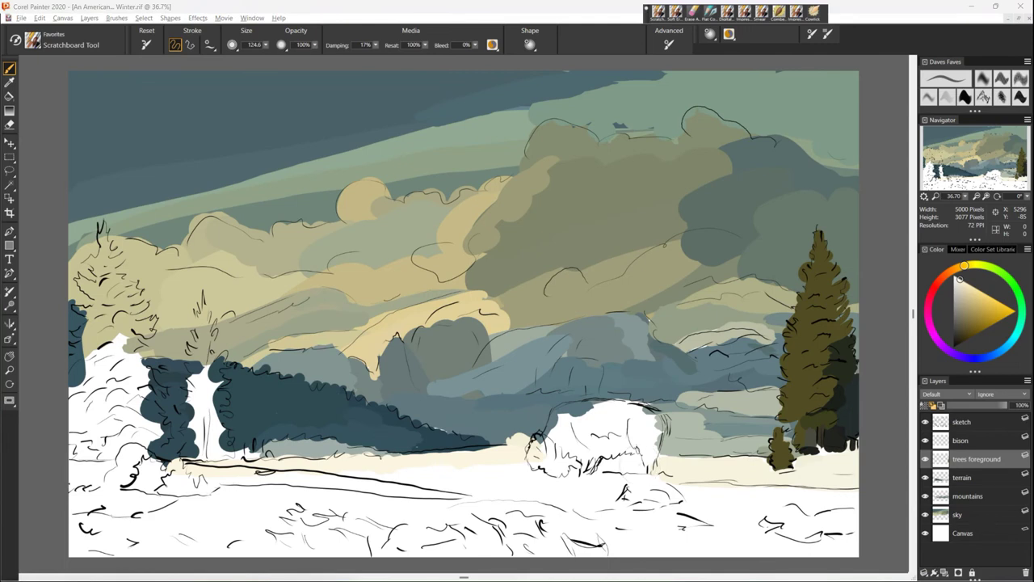
# - Fill the upper half of the left conifer with dark brown, following its sketched branches
pyautogui.click(964, 337)
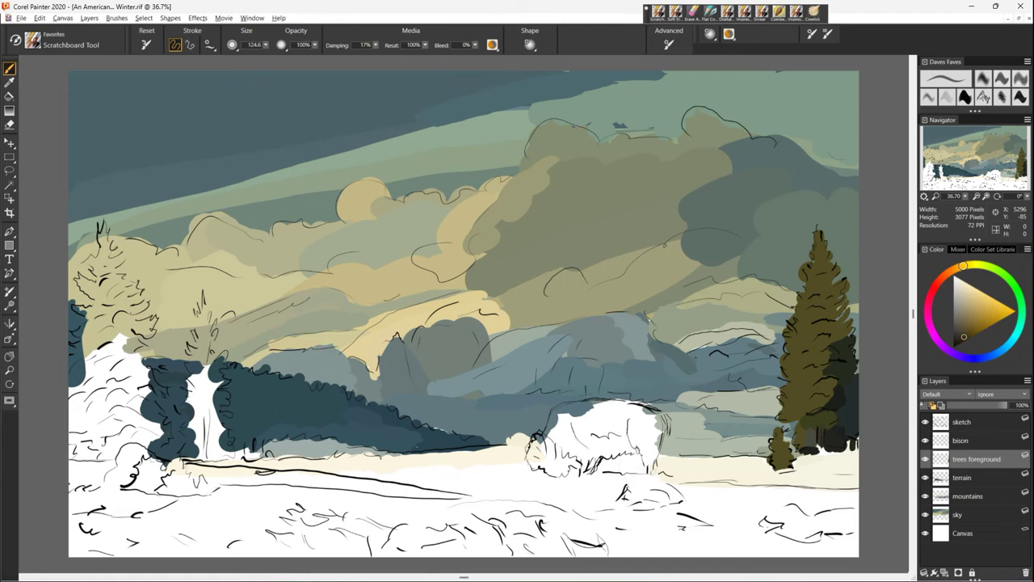
pyautogui.moveTo(66, 272)
pyautogui.mouseDown()
pyautogui.moveTo(95, 309)
pyautogui.moveTo(86, 284)
pyautogui.moveTo(100, 299)
pyautogui.mouseUp()
pyautogui.moveTo(88, 259); pyautogui.dragTo(98, 270)
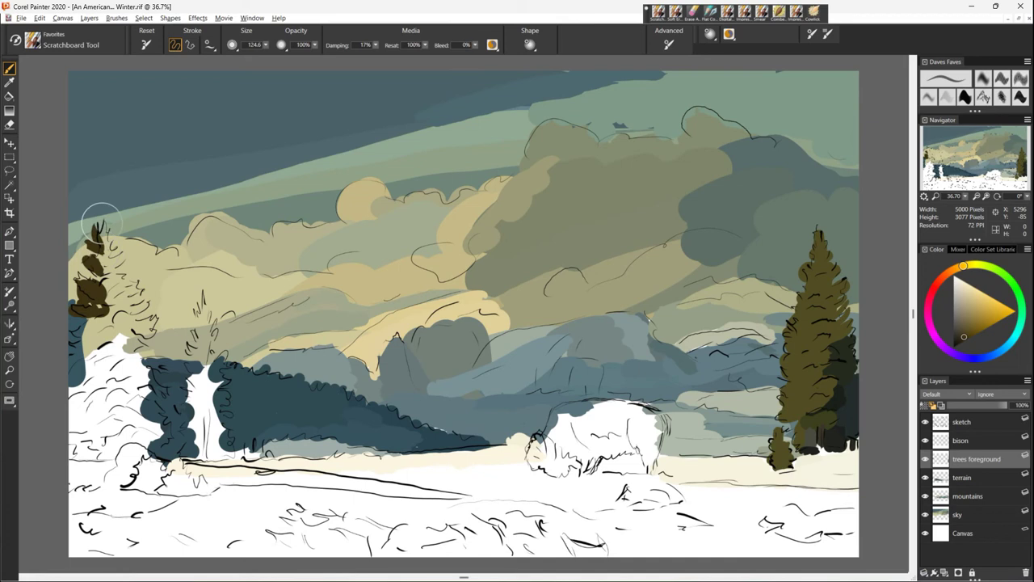
pyautogui.moveTo(100, 227)
pyautogui.mouseDown()
pyautogui.moveTo(91, 265)
pyautogui.moveTo(107, 259)
pyautogui.moveTo(93, 283)
pyautogui.moveTo(100, 257)
pyautogui.moveTo(101, 291)
pyautogui.moveTo(113, 274)
pyautogui.moveTo(129, 291)
pyautogui.moveTo(92, 291)
pyautogui.moveTo(72, 327)
pyautogui.mouseUp()
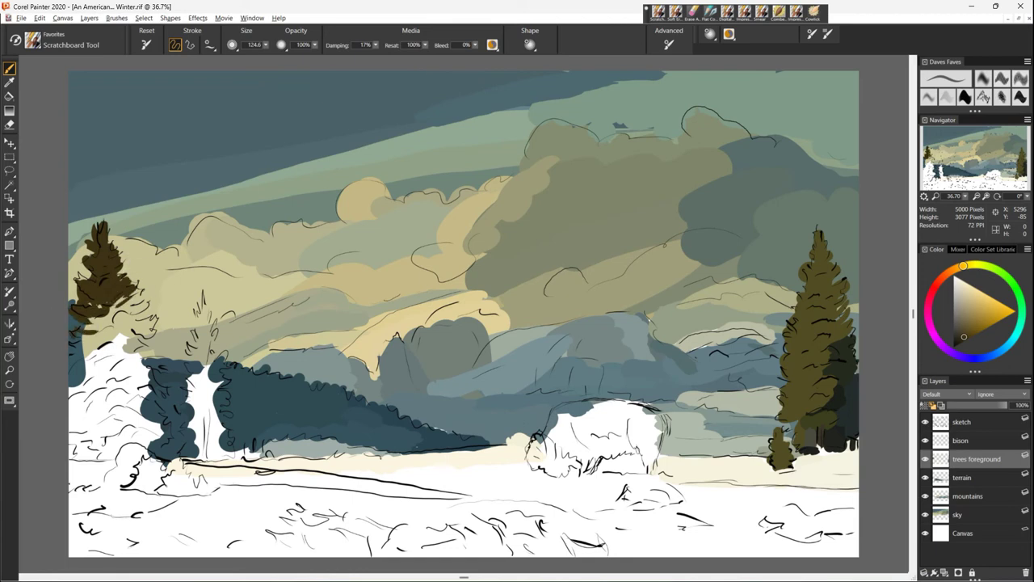
pyautogui.moveTo(121, 287)
pyautogui.mouseDown()
pyautogui.moveTo(103, 309)
pyautogui.moveTo(121, 307)
pyautogui.moveTo(139, 333)
pyautogui.moveTo(154, 322)
pyautogui.mouseUp()
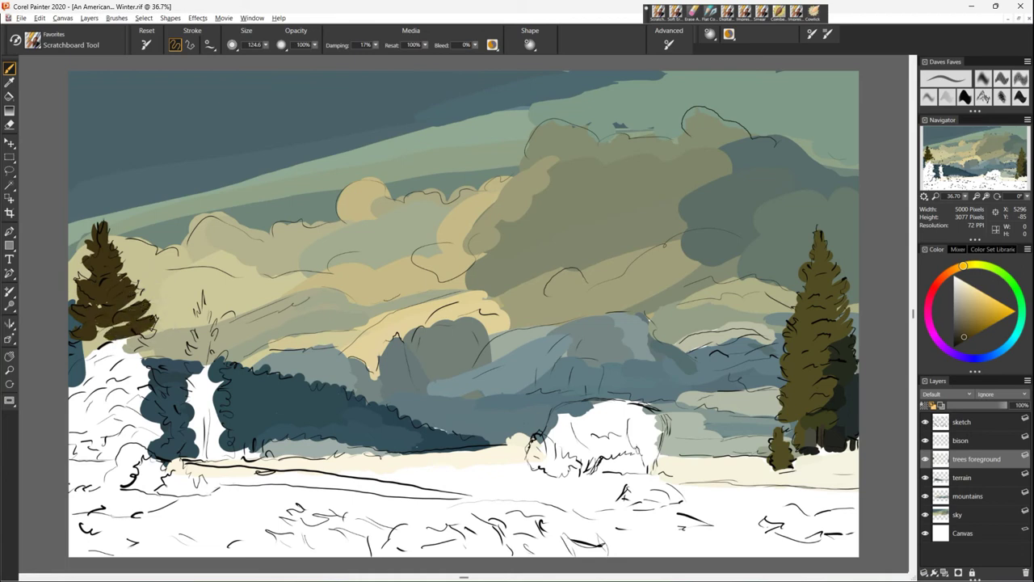
# - Shift the color to dark olive and fill the left conifer's lower half down to the ground
pyautogui.moveTo(963, 265); pyautogui.dragTo(976, 264)
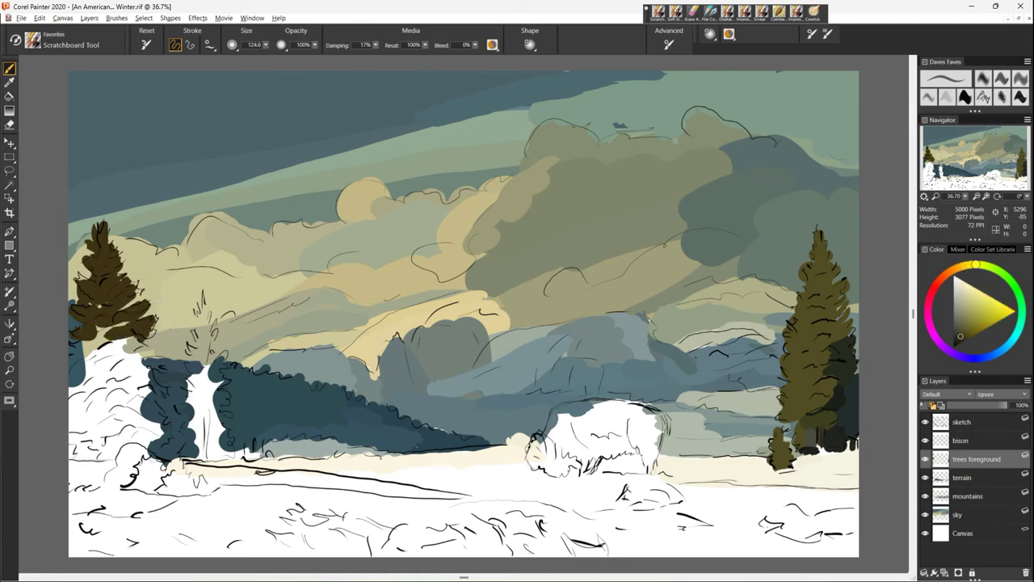
pyautogui.moveTo(137, 356); pyautogui.dragTo(135, 339)
pyautogui.moveTo(200, 389)
pyautogui.mouseDown()
pyautogui.moveTo(212, 380)
pyautogui.moveTo(188, 420)
pyautogui.moveTo(138, 355)
pyautogui.moveTo(73, 357)
pyautogui.moveTo(99, 337)
pyautogui.mouseUp()
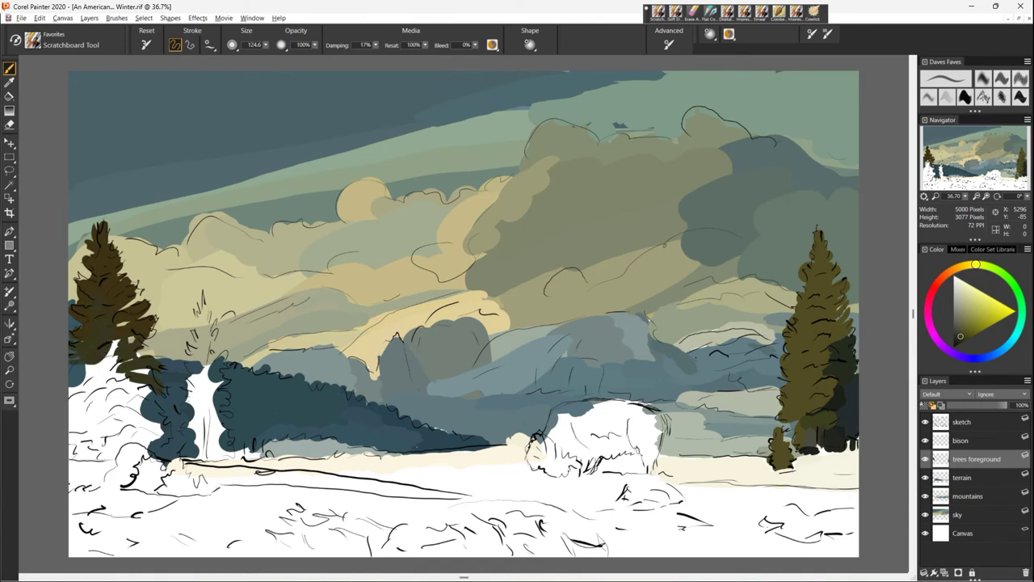
pyautogui.moveTo(102, 361)
pyautogui.mouseDown()
pyautogui.moveTo(114, 353)
pyautogui.moveTo(75, 384)
pyautogui.moveTo(89, 392)
pyautogui.moveTo(85, 404)
pyautogui.mouseUp()
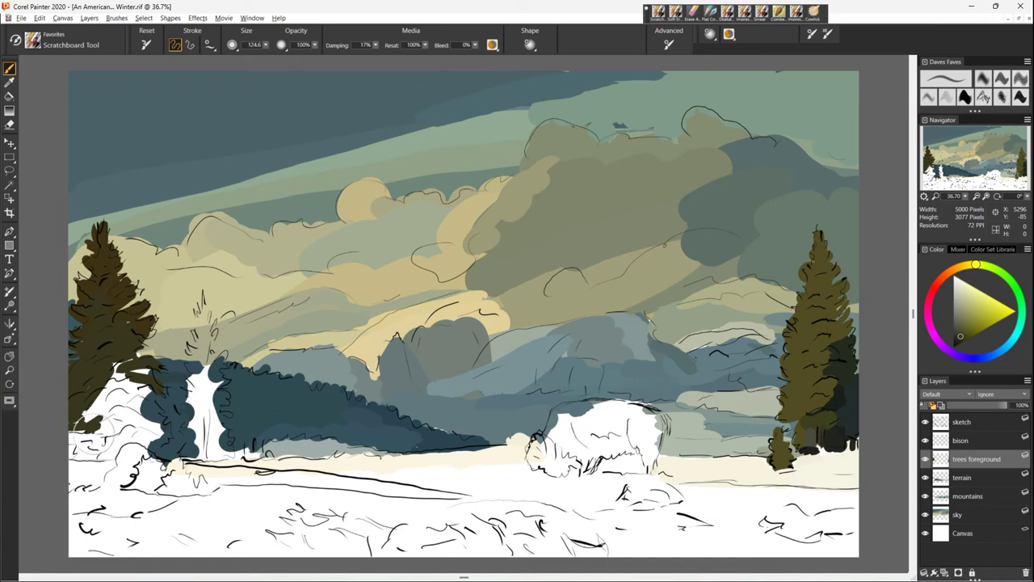
pyautogui.moveTo(87, 426)
pyautogui.mouseDown()
pyautogui.moveTo(114, 452)
pyautogui.moveTo(101, 459)
pyautogui.moveTo(107, 436)
pyautogui.moveTo(144, 428)
pyautogui.moveTo(103, 451)
pyautogui.moveTo(149, 437)
pyautogui.moveTo(143, 444)
pyautogui.moveTo(153, 428)
pyautogui.moveTo(167, 435)
pyautogui.moveTo(141, 418)
pyautogui.moveTo(153, 387)
pyautogui.moveTo(123, 396)
pyautogui.moveTo(105, 429)
pyautogui.moveTo(104, 397)
pyautogui.moveTo(120, 411)
pyautogui.moveTo(113, 377)
pyautogui.mouseUp()
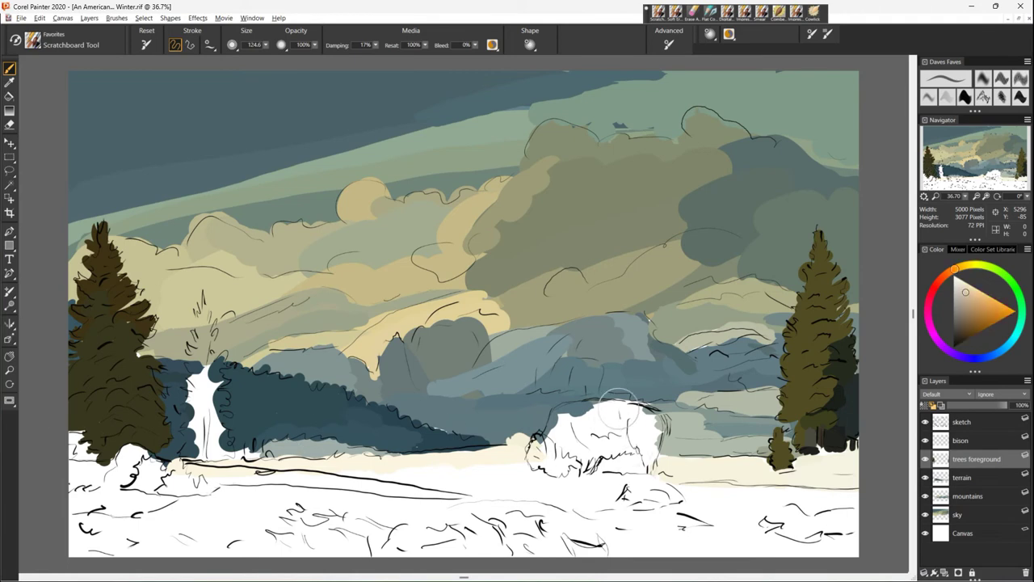
# - Block in the bison's back with pale tan and its hindquarters with a dark reddish brown patch
pyautogui.moveTo(617, 410); pyautogui.dragTo(556, 423)
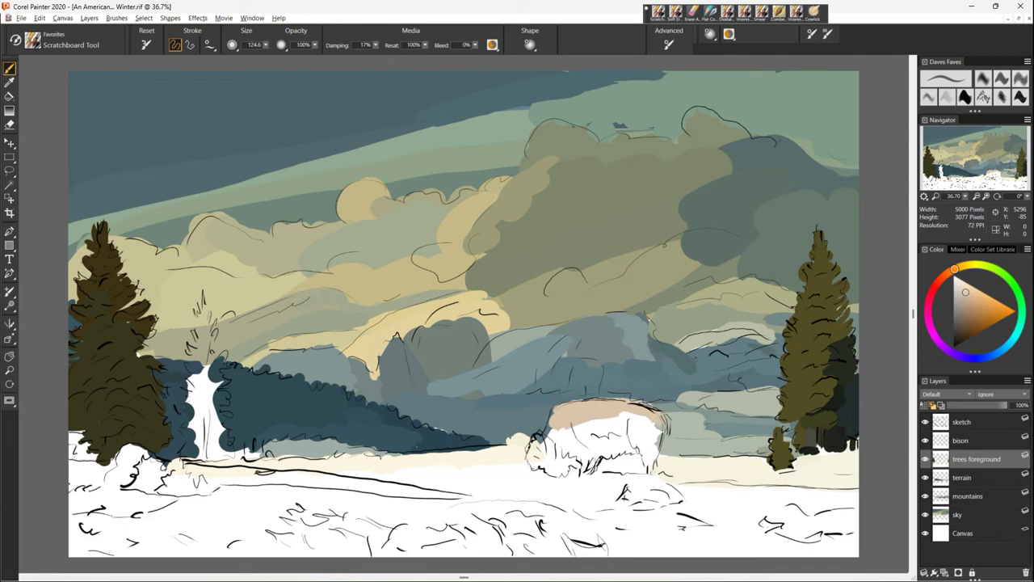
pyautogui.click(943, 277)
pyautogui.click(962, 340)
pyautogui.moveTo(637, 425)
pyautogui.mouseDown()
pyautogui.moveTo(634, 440)
pyautogui.moveTo(648, 433)
pyautogui.mouseUp()
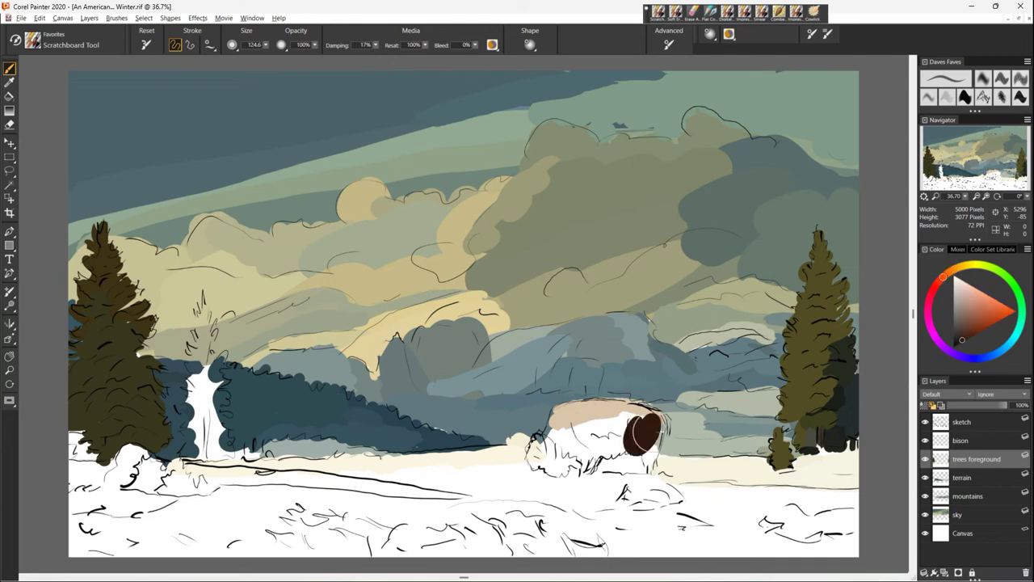
# - Fill the bison's back, rump, head, body and legs with rust brown, leaving a dark patch on the flank
pyautogui.click(947, 274)
pyautogui.click(979, 328)
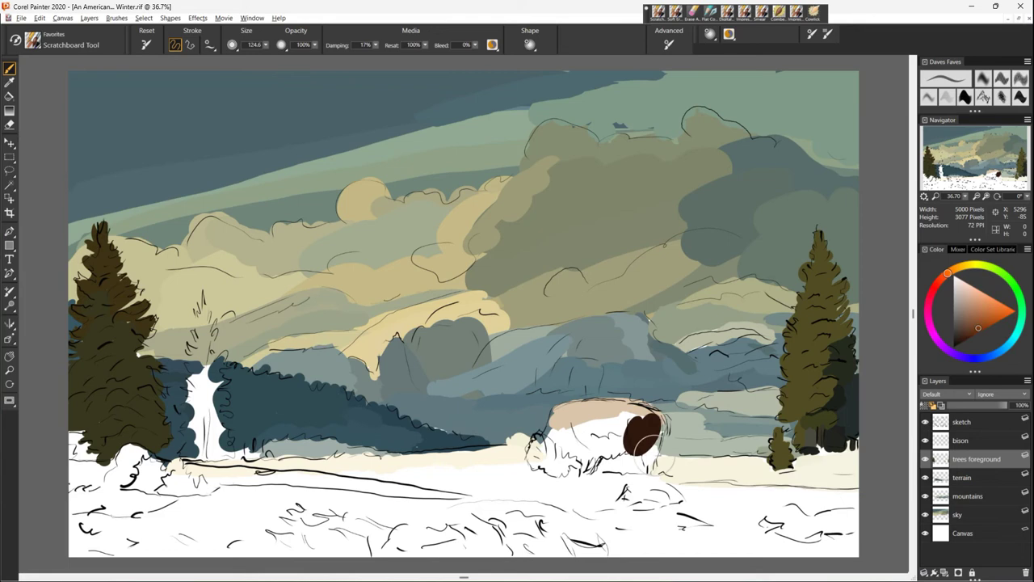
pyautogui.moveTo(647, 452)
pyautogui.mouseDown()
pyautogui.moveTo(642, 438)
pyautogui.moveTo(649, 467)
pyautogui.moveTo(644, 457)
pyautogui.moveTo(659, 469)
pyautogui.mouseUp()
pyautogui.moveTo(658, 422)
pyautogui.mouseDown()
pyautogui.moveTo(621, 418)
pyautogui.moveTo(647, 415)
pyautogui.moveTo(640, 408)
pyautogui.moveTo(639, 426)
pyautogui.moveTo(653, 415)
pyautogui.moveTo(587, 402)
pyautogui.moveTo(546, 426)
pyautogui.moveTo(582, 406)
pyautogui.moveTo(574, 417)
pyautogui.moveTo(642, 424)
pyautogui.mouseUp()
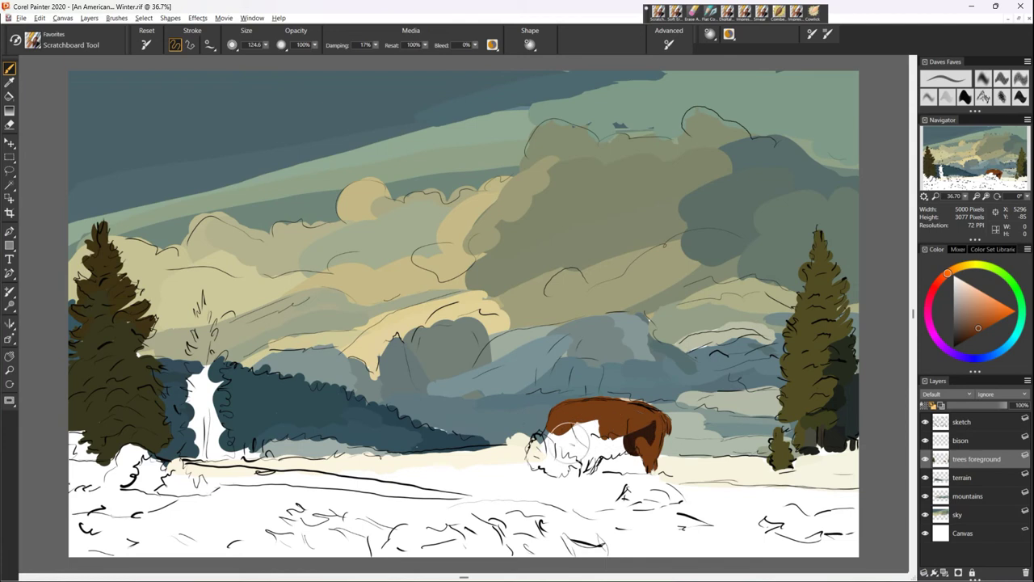
pyautogui.moveTo(550, 428); pyautogui.dragTo(546, 437)
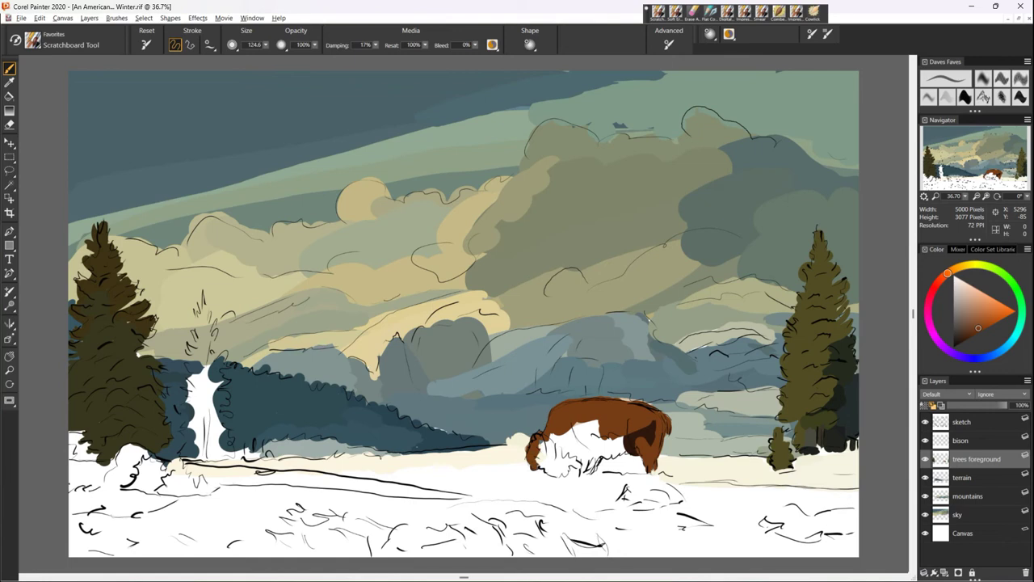
pyautogui.moveTo(540, 451)
pyautogui.mouseDown()
pyautogui.moveTo(559, 472)
pyautogui.moveTo(552, 443)
pyautogui.moveTo(567, 445)
pyautogui.moveTo(568, 464)
pyautogui.moveTo(581, 460)
pyautogui.moveTo(586, 475)
pyautogui.moveTo(589, 428)
pyautogui.moveTo(630, 428)
pyautogui.moveTo(605, 454)
pyautogui.moveTo(645, 430)
pyautogui.moveTo(655, 442)
pyautogui.mouseUp()
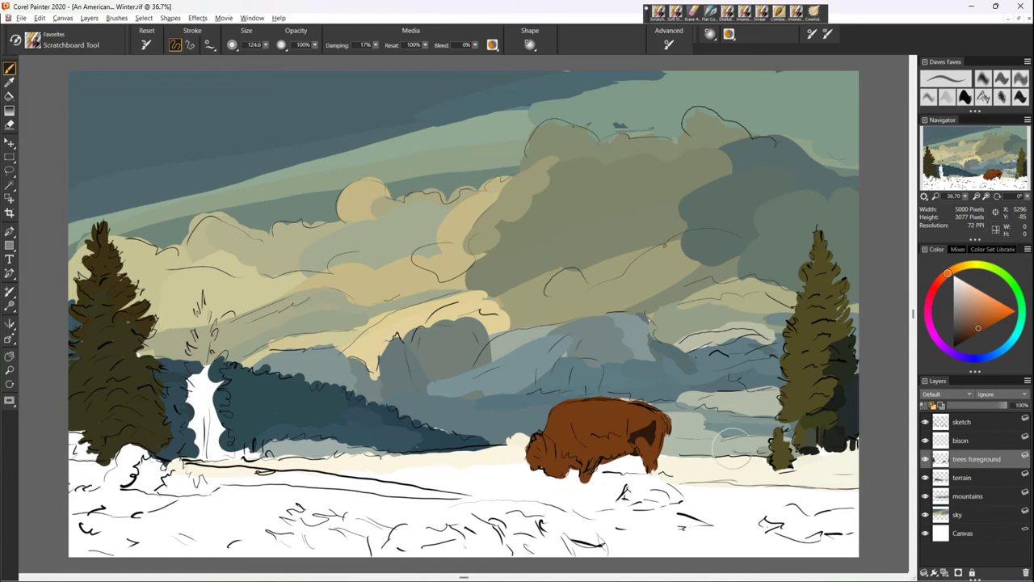
# - Carve around the bison's muzzle and front legs with sampled cream, and add a near-black accent beneath its head
pyautogui.keyDown('alt'); pyautogui.click(675, 464); pyautogui.keyUp('alt')
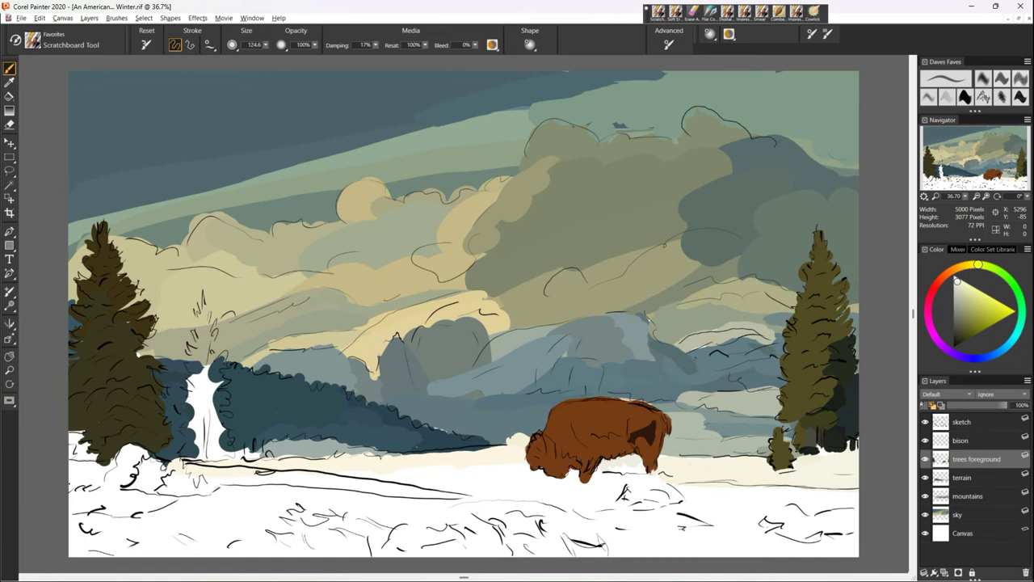
pyautogui.keyDown('alt'); pyautogui.click(680, 466); pyautogui.keyUp('alt')
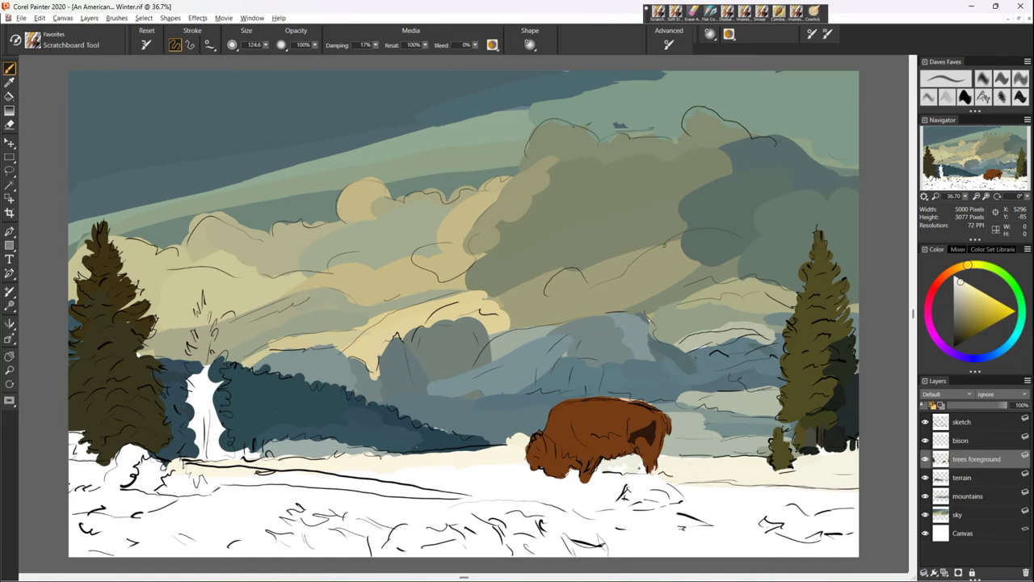
pyautogui.keyDown('alt'); pyautogui.click(619, 465); pyautogui.keyUp('alt')
pyautogui.moveTo(574, 469)
pyautogui.mouseDown()
pyautogui.moveTo(575, 481)
pyautogui.moveTo(606, 470)
pyautogui.moveTo(569, 485)
pyautogui.mouseUp()
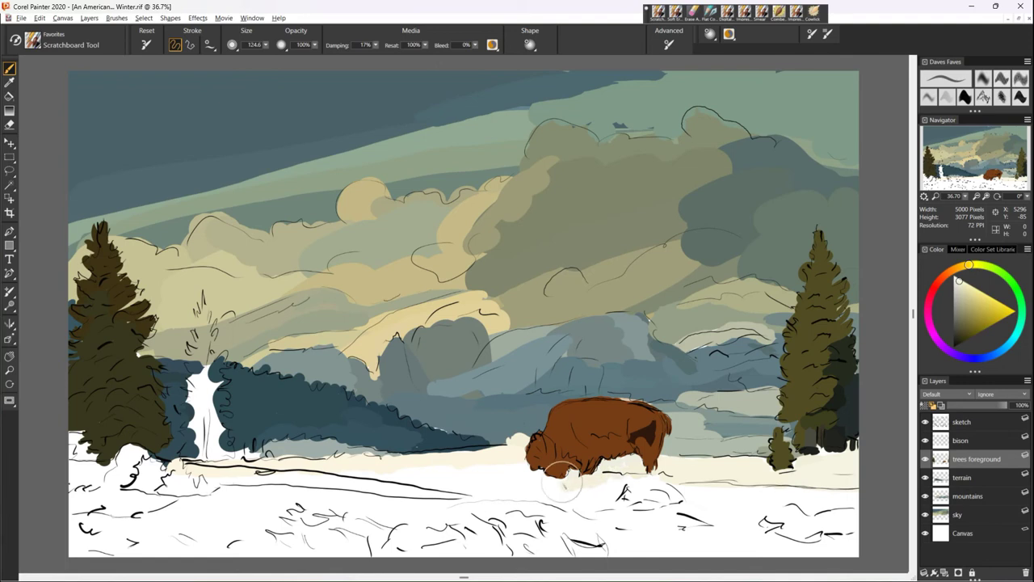
pyautogui.keyDown('alt'); pyautogui.click(593, 466); pyautogui.keyUp('alt')
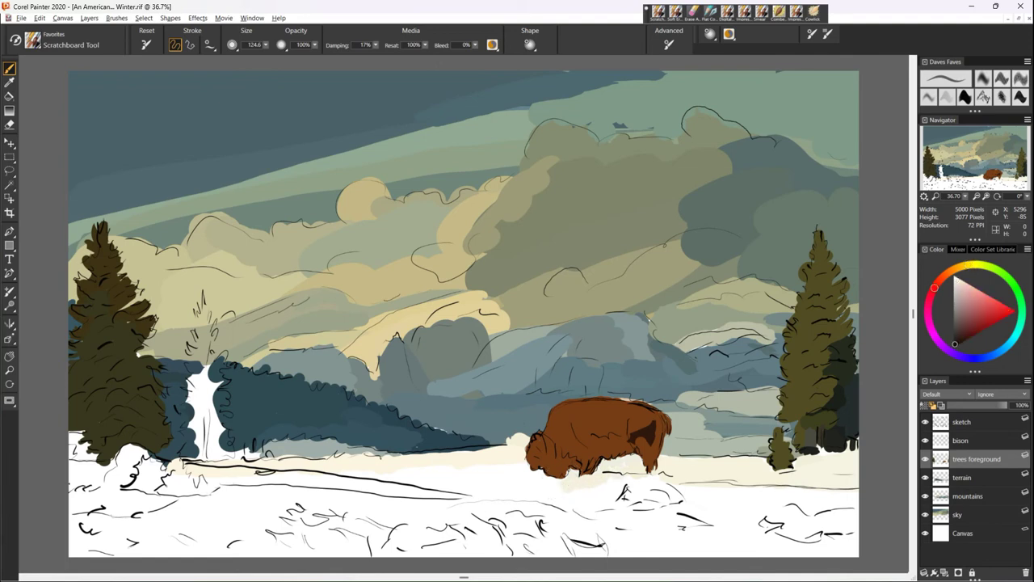
pyautogui.moveTo(565, 473); pyautogui.dragTo(567, 469)
# - Clean up the snow below the bison's head and extend the cream snow across the ground before it and the lower right foreground
pyautogui.keyDown('alt'); pyautogui.click(577, 485); pyautogui.keyUp('alt')
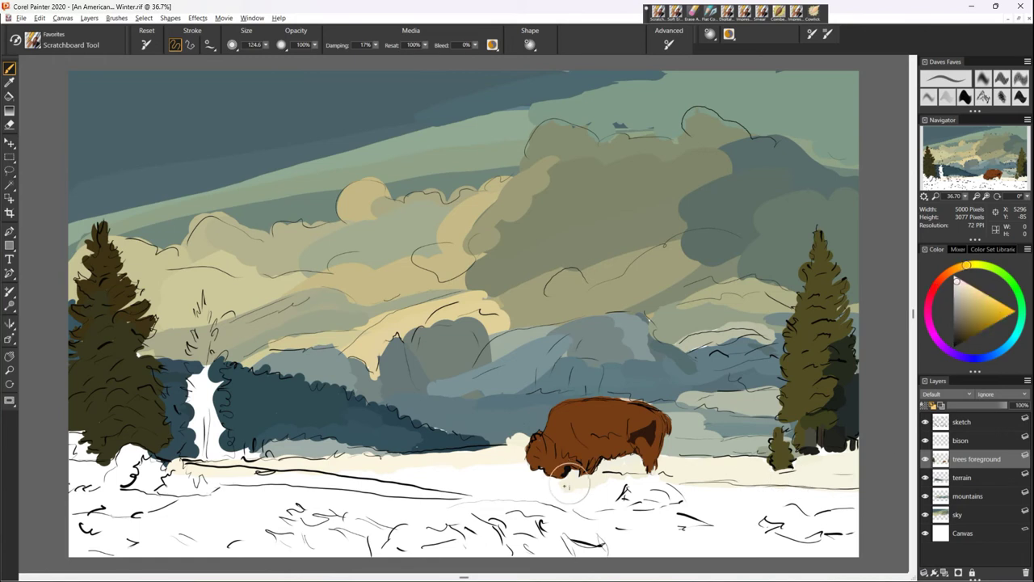
pyautogui.moveTo(569, 484)
pyautogui.mouseDown()
pyautogui.moveTo(516, 469)
pyautogui.moveTo(526, 475)
pyautogui.moveTo(542, 457)
pyautogui.mouseUp()
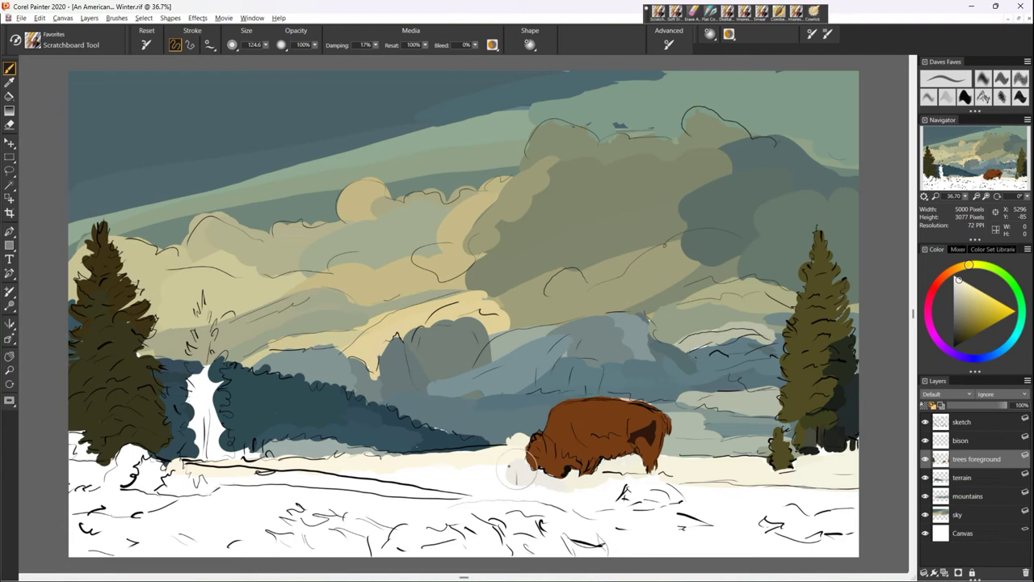
pyautogui.moveTo(412, 477)
pyautogui.mouseDown()
pyautogui.moveTo(533, 493)
pyautogui.moveTo(597, 487)
pyautogui.mouseUp()
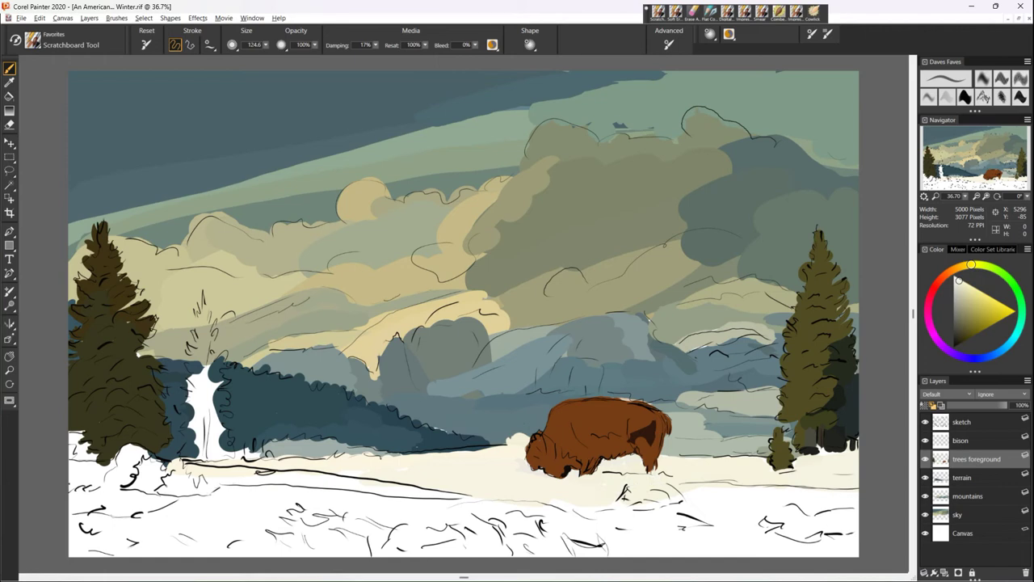
pyautogui.moveTo(714, 495)
pyautogui.mouseDown()
pyautogui.moveTo(850, 496)
pyautogui.moveTo(735, 514)
pyautogui.moveTo(807, 532)
pyautogui.moveTo(807, 499)
pyautogui.mouseUp()
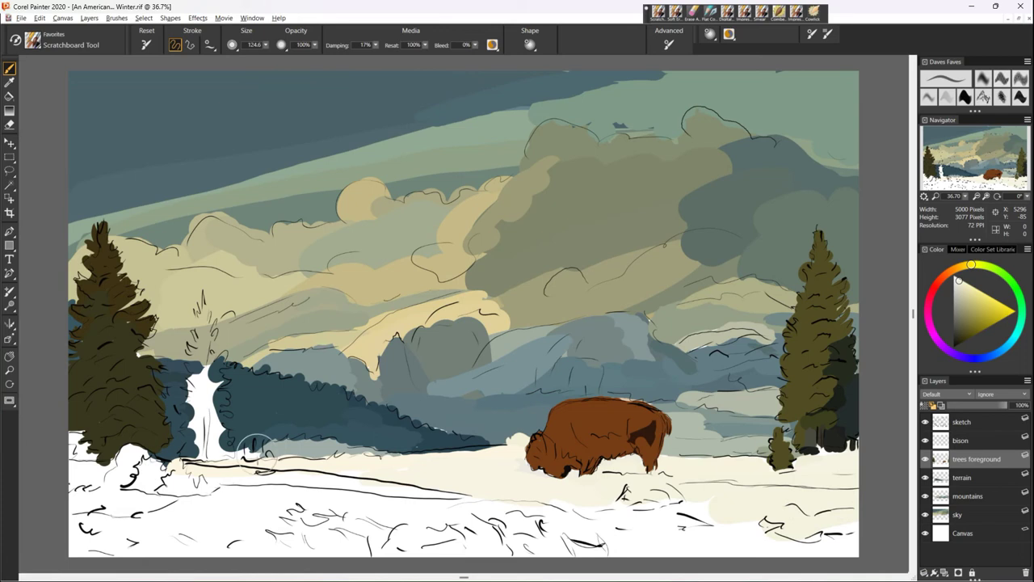
# - Block in the snow mound beneath the left evergreen in light grey, and spread pale greenish-white snow across the lower left foreground toward the centre
pyautogui.keyDown('alt'); pyautogui.click(266, 454); pyautogui.keyUp('alt')
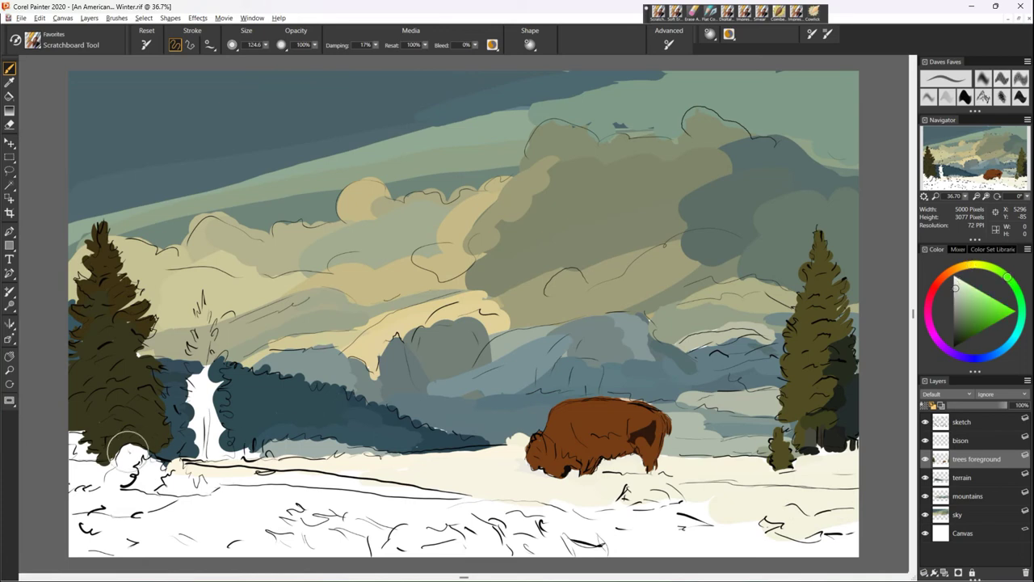
pyautogui.moveTo(133, 446)
pyautogui.mouseDown()
pyautogui.moveTo(113, 470)
pyautogui.moveTo(137, 449)
pyautogui.mouseUp()
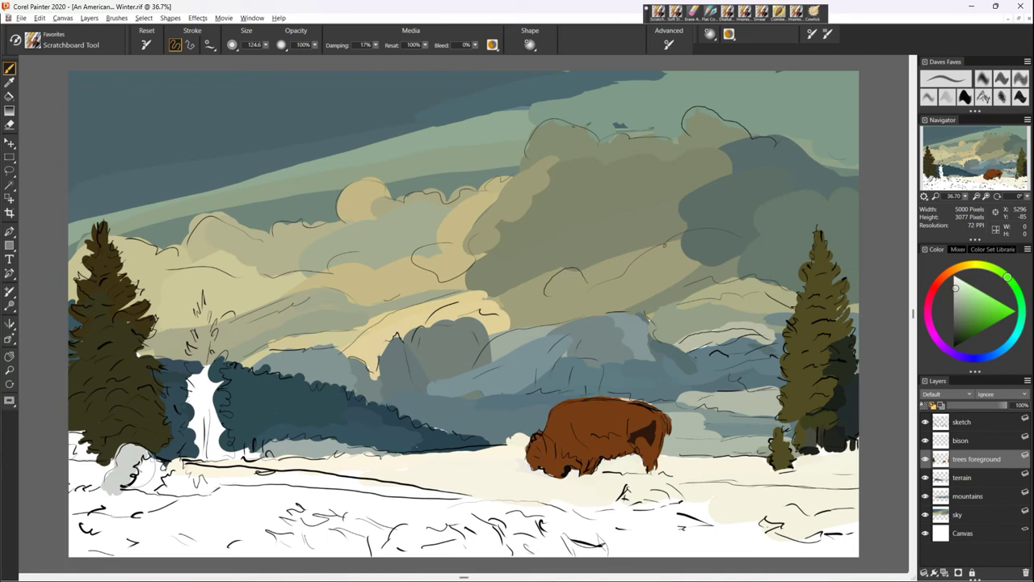
pyautogui.moveTo(117, 495)
pyautogui.mouseDown()
pyautogui.moveTo(59, 503)
pyautogui.moveTo(141, 491)
pyautogui.mouseUp()
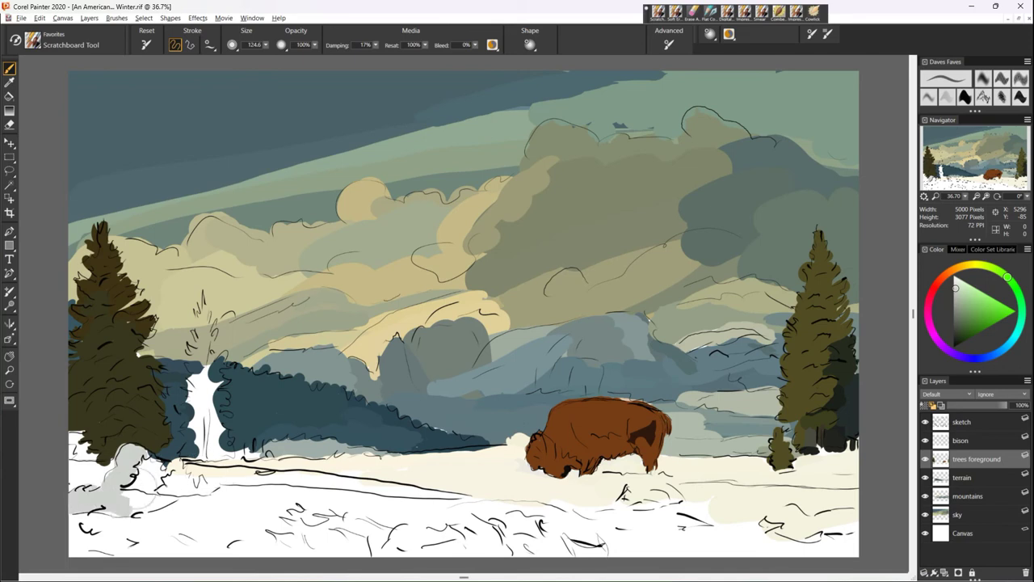
pyautogui.keyDown('alt'); pyautogui.click(234, 472); pyautogui.keyUp('alt')
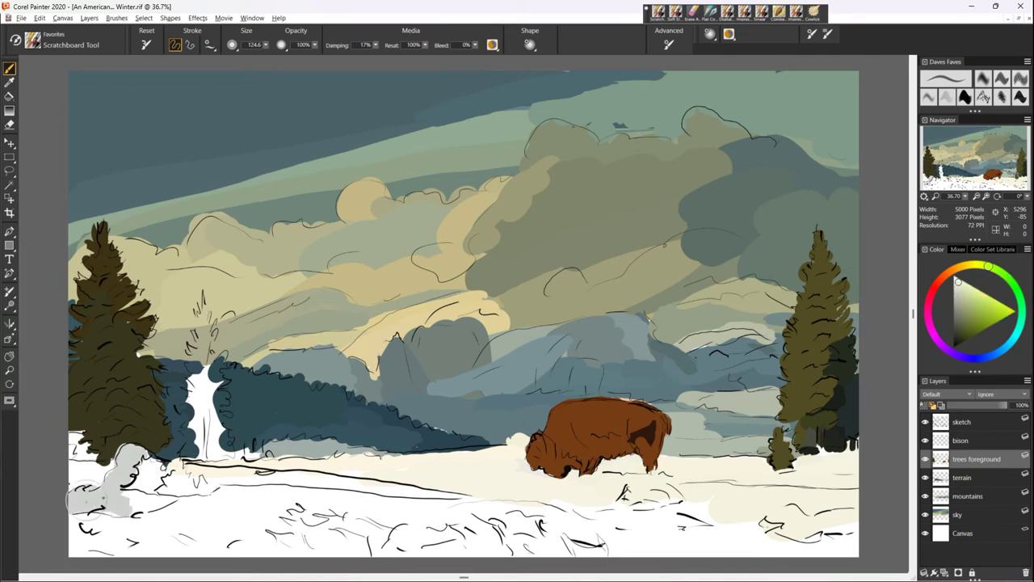
pyautogui.moveTo(85, 507)
pyautogui.mouseDown()
pyautogui.moveTo(169, 501)
pyautogui.moveTo(117, 523)
pyautogui.moveTo(129, 530)
pyautogui.moveTo(105, 525)
pyautogui.moveTo(160, 541)
pyautogui.moveTo(166, 517)
pyautogui.moveTo(228, 498)
pyautogui.moveTo(202, 535)
pyautogui.moveTo(166, 533)
pyautogui.moveTo(213, 551)
pyautogui.moveTo(261, 519)
pyautogui.moveTo(196, 533)
pyautogui.moveTo(230, 497)
pyautogui.mouseUp()
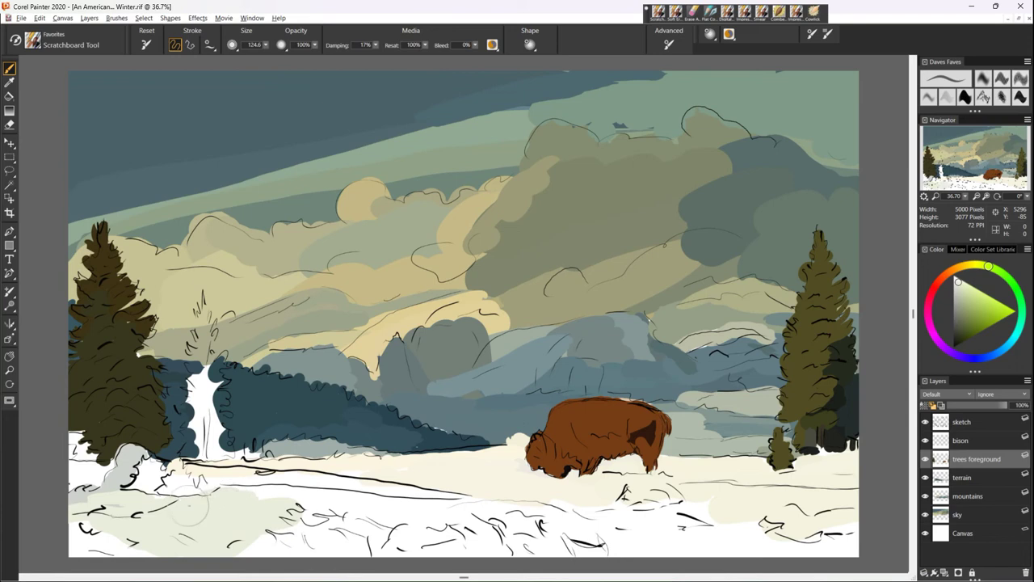
pyautogui.moveTo(230, 491)
pyautogui.mouseDown()
pyautogui.moveTo(266, 496)
pyautogui.moveTo(274, 509)
pyautogui.moveTo(258, 493)
pyautogui.moveTo(504, 496)
pyautogui.mouseUp()
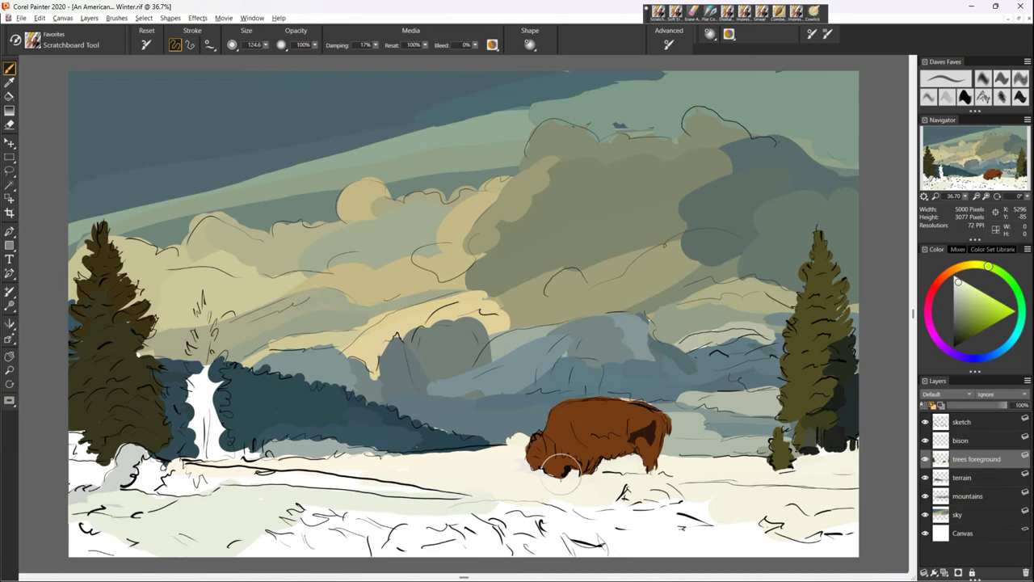
# - Paint a tapering blue-grey shadow band along the sketched snowbank, from the left bushes toward the middle of the snowfield
pyautogui.keyDown('alt'); pyautogui.click(323, 448); pyautogui.keyUp('alt')
pyautogui.moveTo(231, 491)
pyautogui.mouseDown()
pyautogui.moveTo(277, 474)
pyautogui.moveTo(496, 499)
pyautogui.mouseUp()
pyautogui.moveTo(337, 486)
pyautogui.mouseDown()
pyautogui.moveTo(258, 470)
pyautogui.moveTo(182, 472)
pyautogui.moveTo(153, 488)
pyautogui.moveTo(215, 487)
pyautogui.mouseUp()
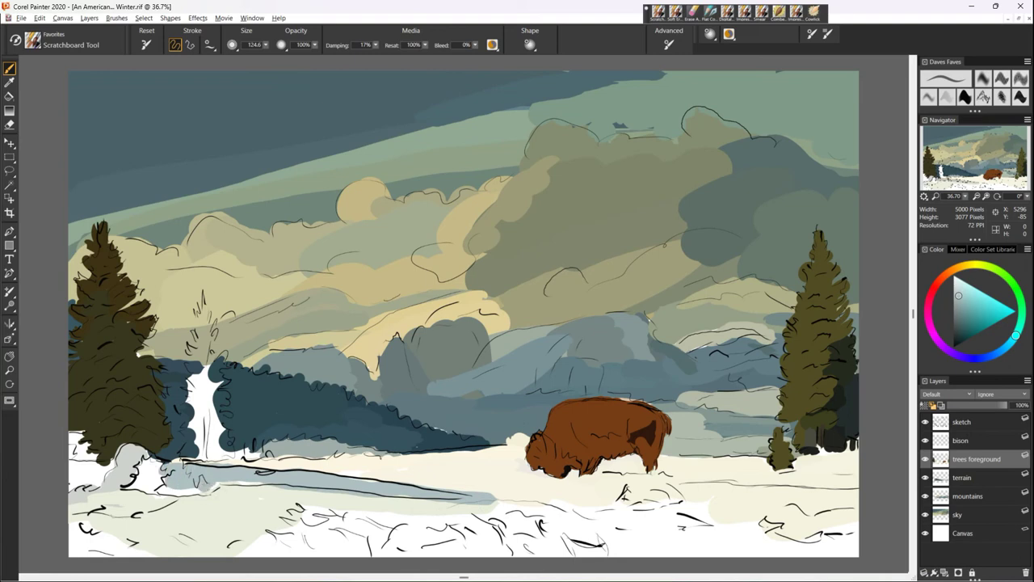
# - Block in the small bushes in front of the snow mound with a near-black base and sampled olive-brown foliage
pyautogui.moveTo(170, 472); pyautogui.dragTo(198, 490)
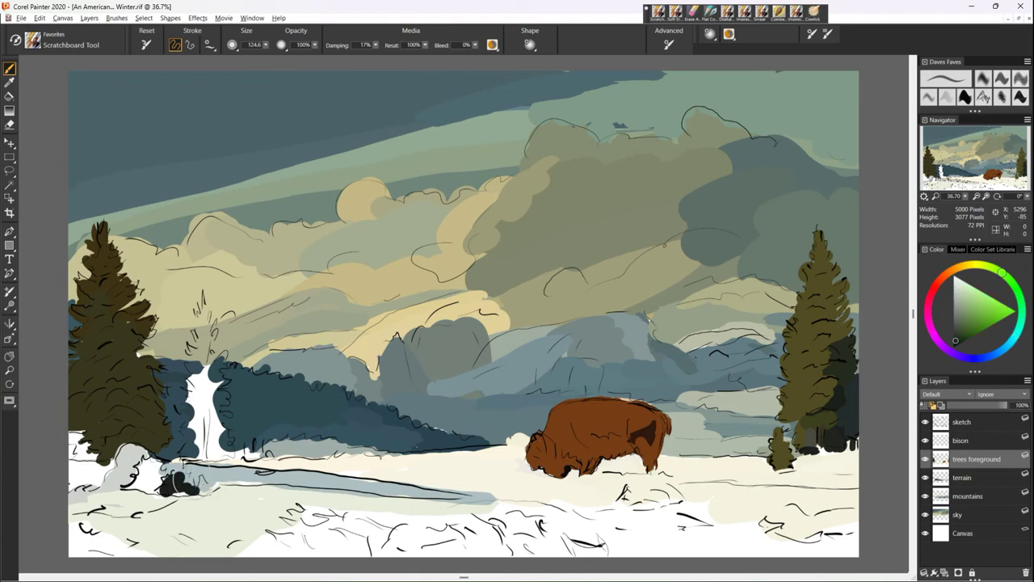
pyautogui.keyDown('alt'); pyautogui.click(810, 437); pyautogui.keyUp('alt')
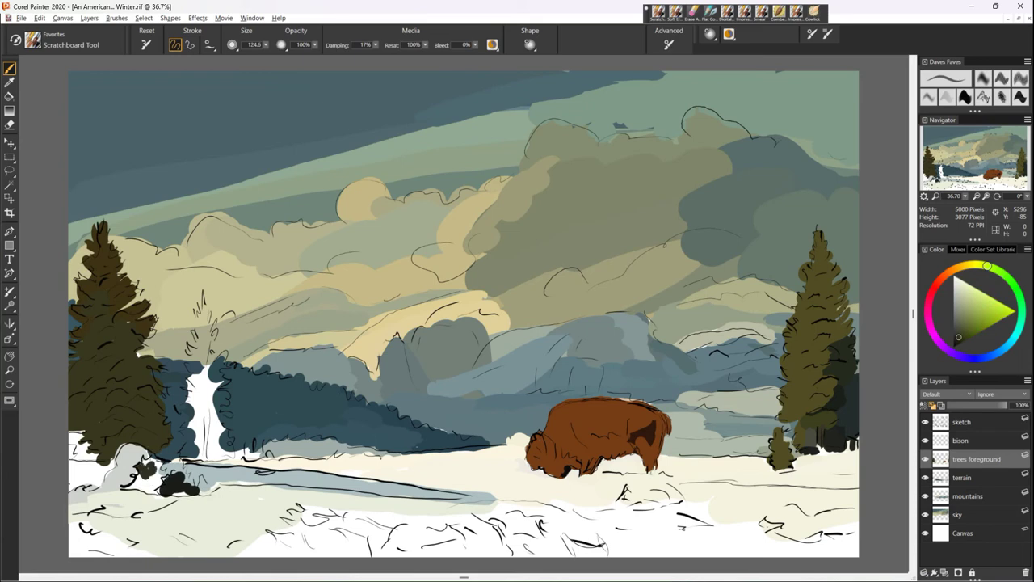
pyautogui.keyDown('alt'); pyautogui.click(814, 380); pyautogui.keyUp('alt')
pyautogui.moveTo(140, 470)
pyautogui.mouseDown()
pyautogui.moveTo(149, 465)
pyautogui.moveTo(152, 484)
pyautogui.moveTo(173, 478)
pyautogui.mouseUp()
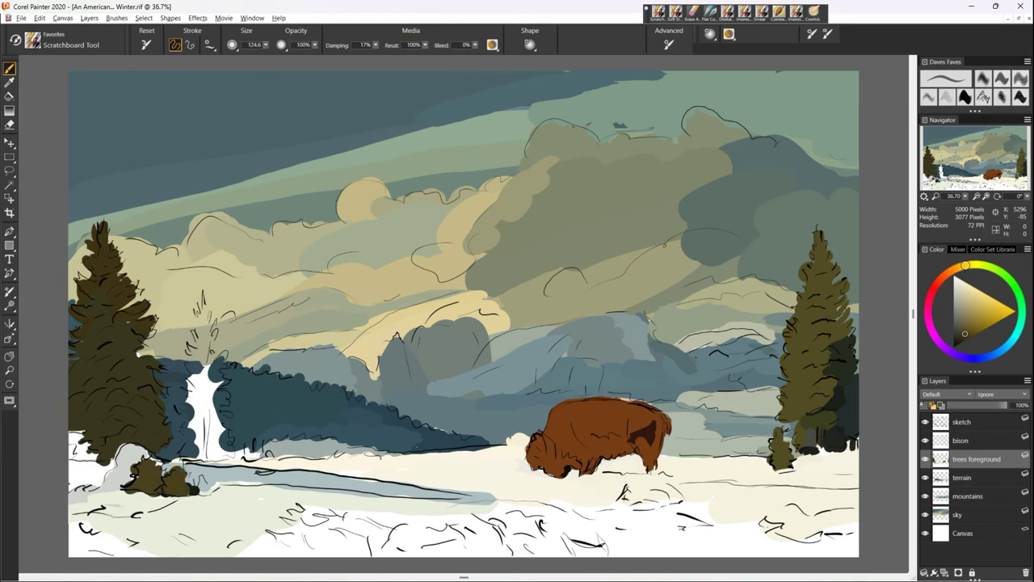
# - Fill the snow beneath the large left evergreen with blue-grey shadow, and add a small dark brown patch at the canvas edge
pyautogui.keyDown('alt'); pyautogui.click(270, 433); pyautogui.keyUp('alt')
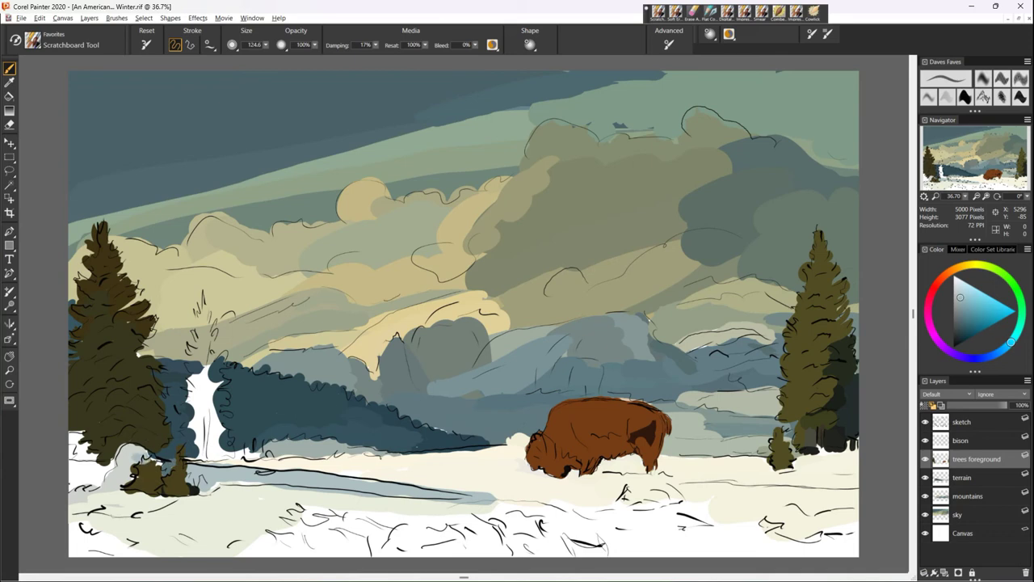
pyautogui.moveTo(150, 451)
pyautogui.mouseDown()
pyautogui.moveTo(281, 412)
pyautogui.moveTo(73, 467)
pyautogui.mouseUp()
pyautogui.keyDown('alt'); pyautogui.click(138, 462); pyautogui.keyUp('alt')
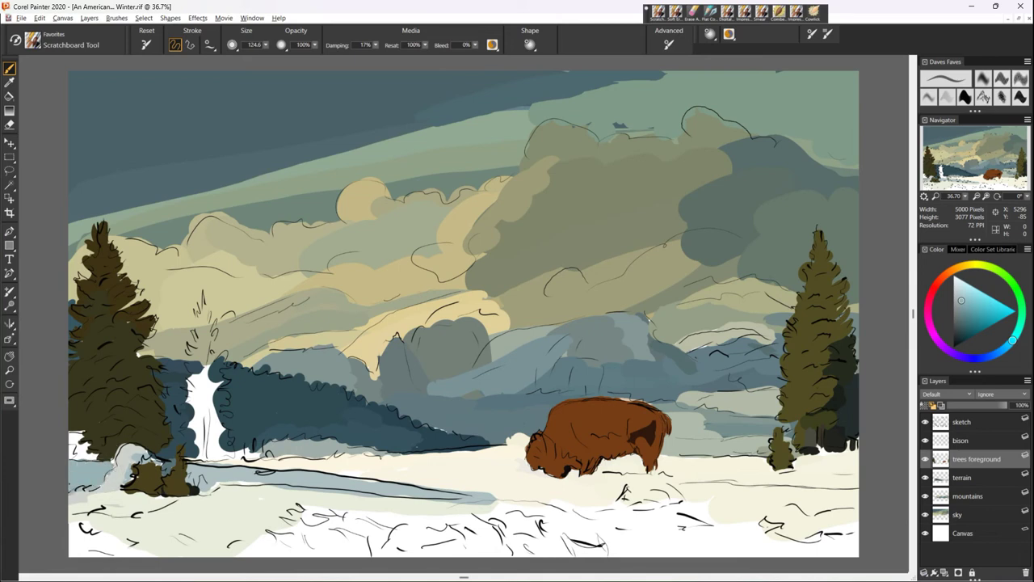
pyautogui.keyDown('alt'); pyautogui.click(129, 455); pyautogui.keyUp('alt')
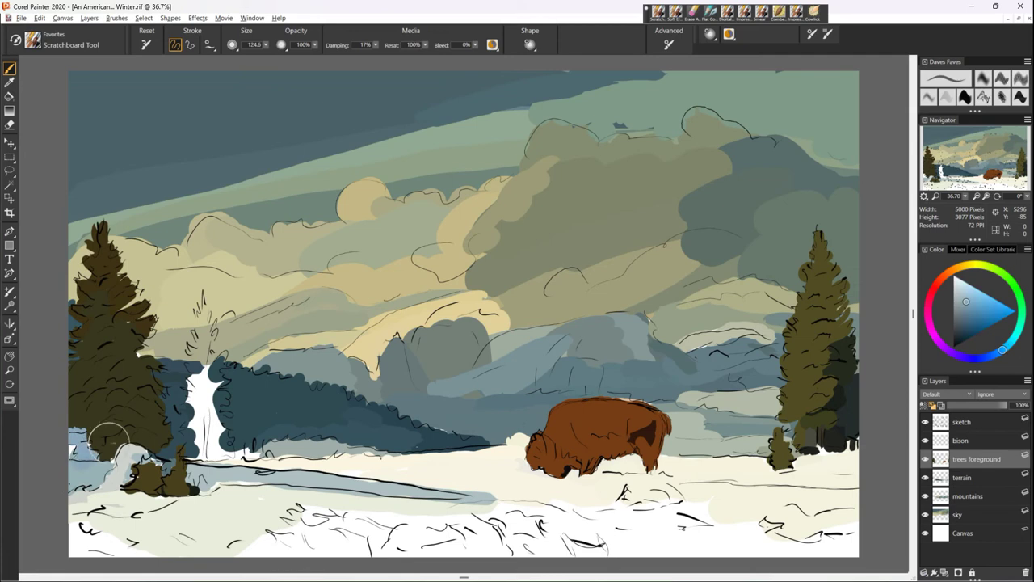
pyautogui.keyDown('alt'); pyautogui.click(150, 477); pyautogui.keyUp('alt')
pyautogui.moveTo(69, 446); pyautogui.dragTo(72, 449)
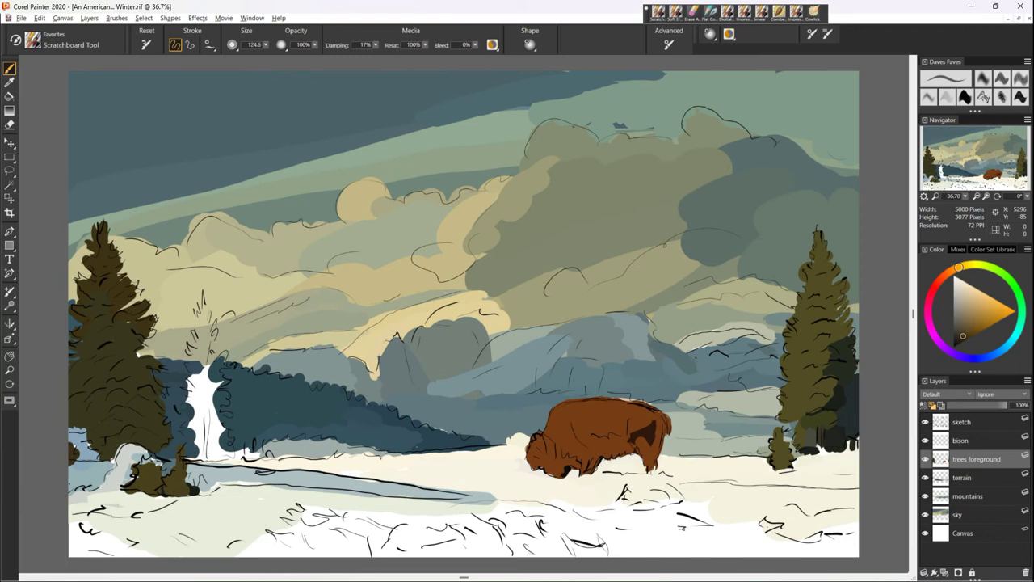
# - Lay sampled blue-grey shadow patches over the snow along the lower left foreground
pyautogui.keyDown('alt'); pyautogui.click(462, 453); pyautogui.keyUp('alt')
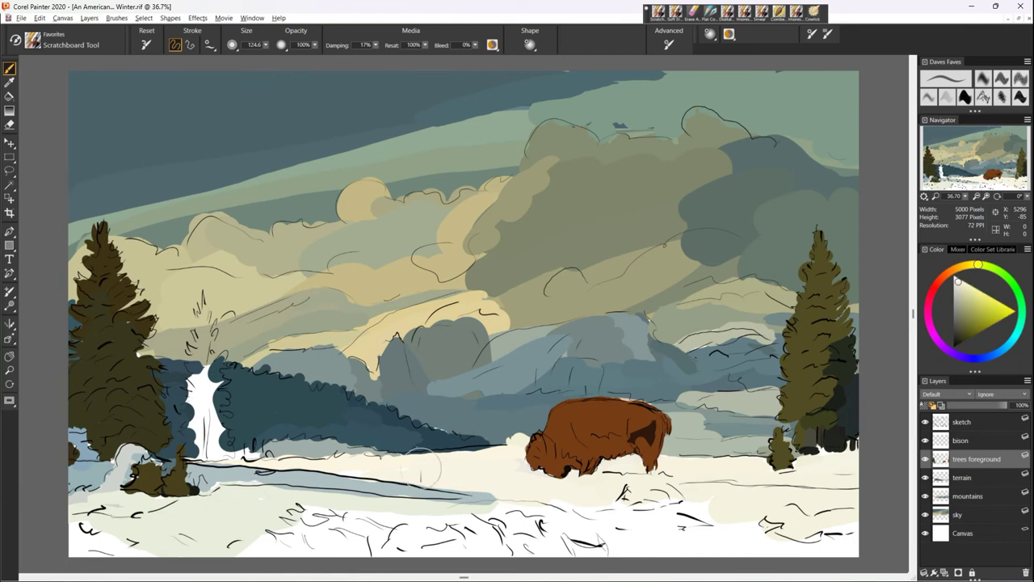
pyautogui.keyDown('alt'); pyautogui.click(102, 474); pyautogui.keyUp('alt')
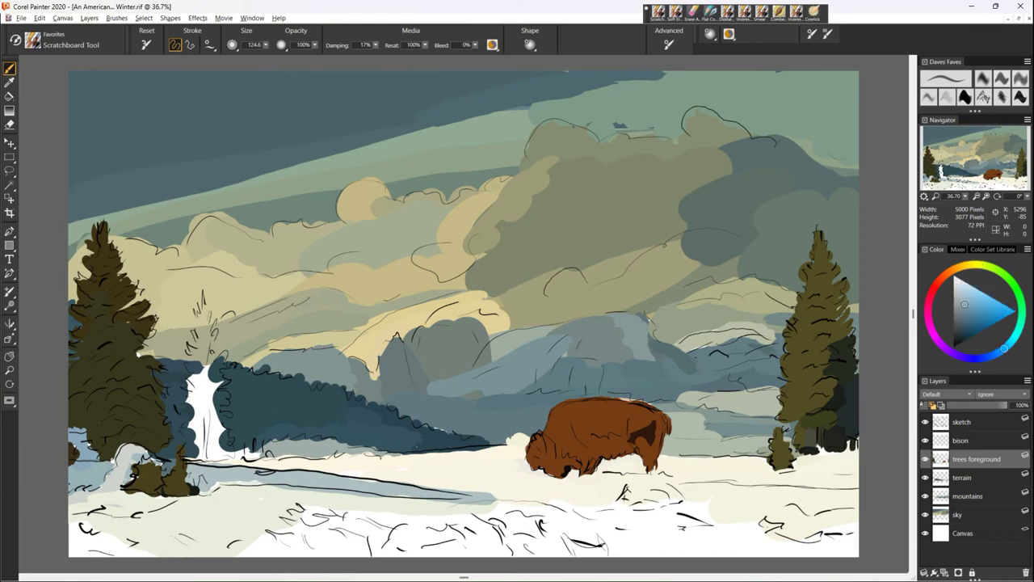
pyautogui.moveTo(137, 510)
pyautogui.mouseDown()
pyautogui.moveTo(87, 526)
pyautogui.moveTo(97, 546)
pyautogui.moveTo(162, 534)
pyautogui.moveTo(157, 551)
pyautogui.moveTo(65, 544)
pyautogui.moveTo(234, 538)
pyautogui.moveTo(194, 551)
pyautogui.mouseUp()
pyautogui.moveTo(323, 540)
pyautogui.mouseDown()
pyautogui.moveTo(235, 546)
pyautogui.moveTo(329, 514)
pyautogui.moveTo(383, 517)
pyautogui.moveTo(390, 530)
pyautogui.moveTo(347, 525)
pyautogui.mouseUp()
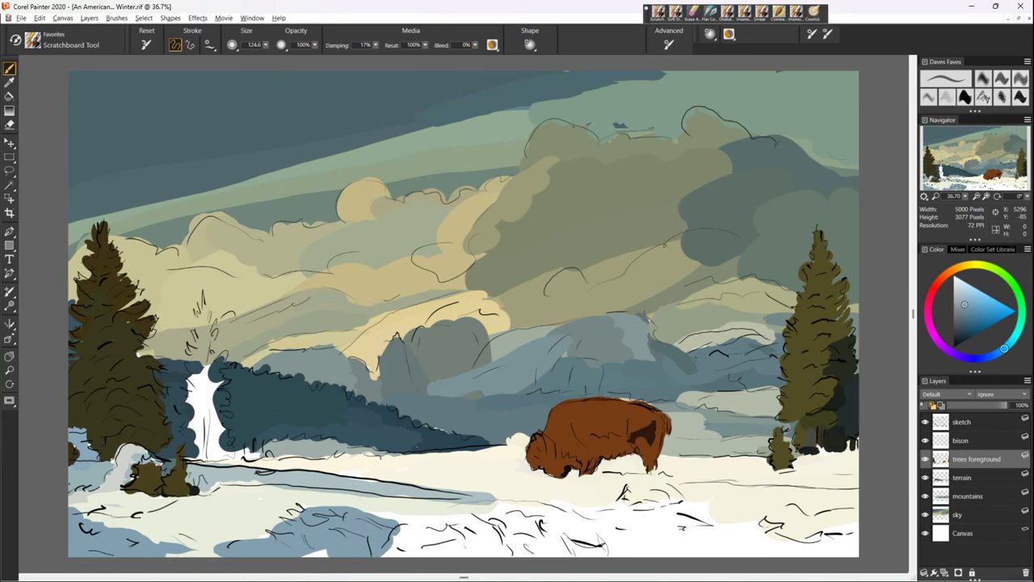
# - Edge the lower central snow mound with pale greenish-white, and block in its shadowed face with muted blue
pyautogui.keyDown('alt'); pyautogui.click(415, 500); pyautogui.keyUp('alt')
pyautogui.moveTo(409, 514)
pyautogui.mouseDown()
pyautogui.moveTo(396, 522)
pyautogui.moveTo(418, 523)
pyautogui.mouseUp()
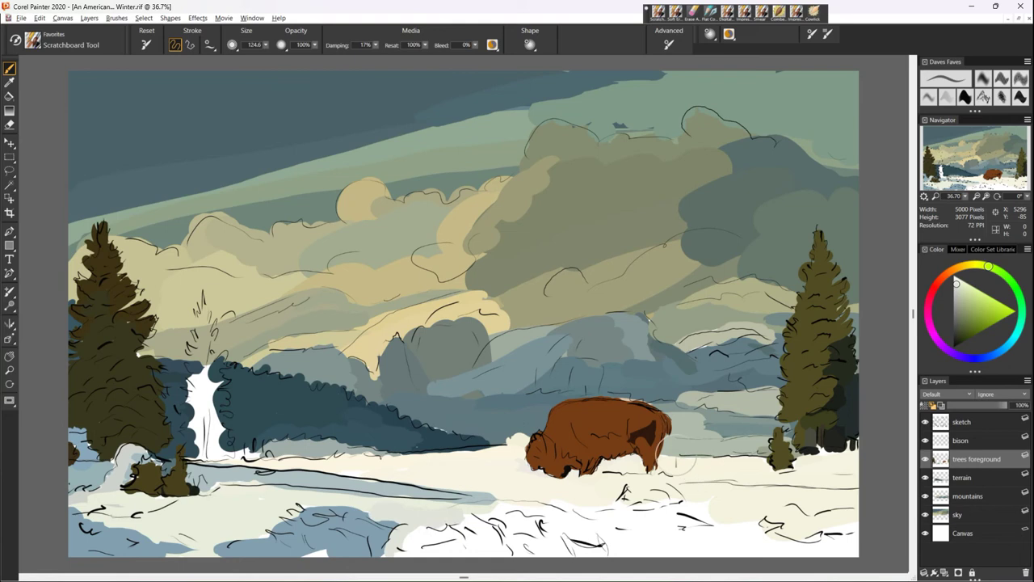
pyautogui.keyDown('alt'); pyautogui.click(701, 410); pyautogui.keyUp('alt')
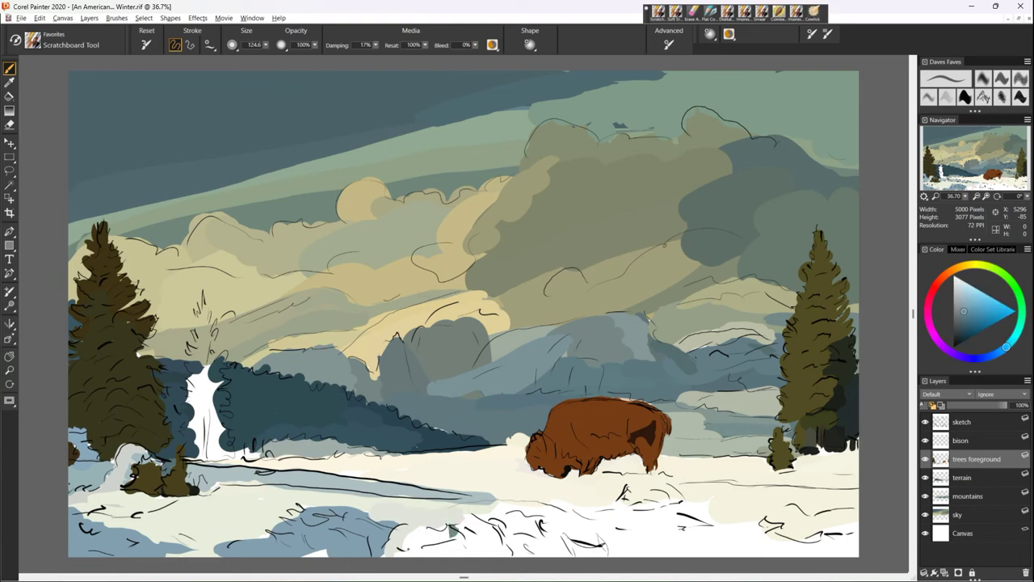
pyautogui.moveTo(433, 540)
pyautogui.mouseDown()
pyautogui.moveTo(521, 540)
pyautogui.moveTo(514, 508)
pyautogui.moveTo(599, 527)
pyautogui.mouseUp()
# - Extend sampled off-white snow from the central mound across the unpainted lower right foreground
pyautogui.keyDown('alt'); pyautogui.click(475, 511); pyautogui.keyUp('alt')
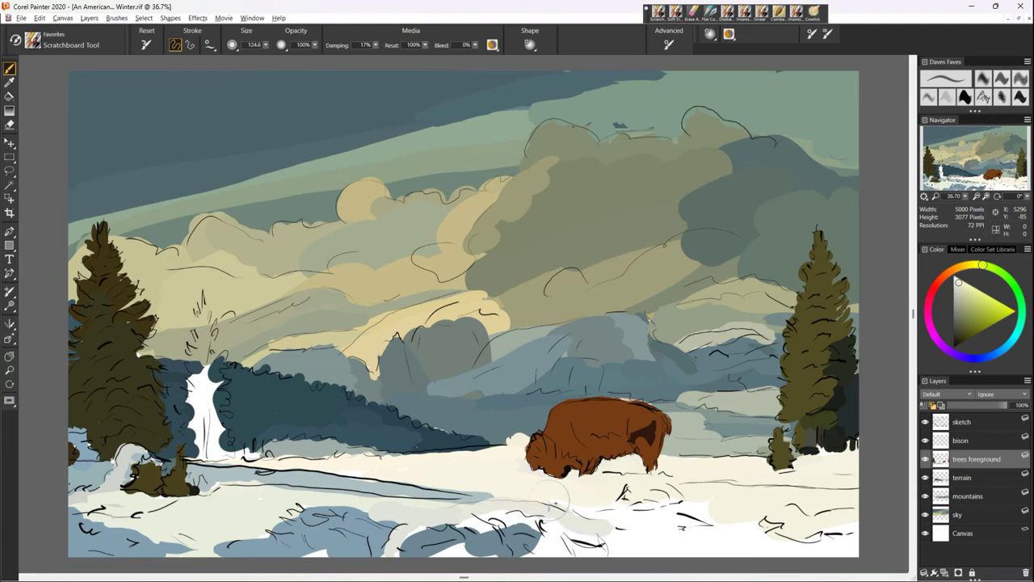
pyautogui.moveTo(553, 500); pyautogui.dragTo(710, 513)
pyautogui.moveTo(625, 513); pyautogui.dragTo(731, 513)
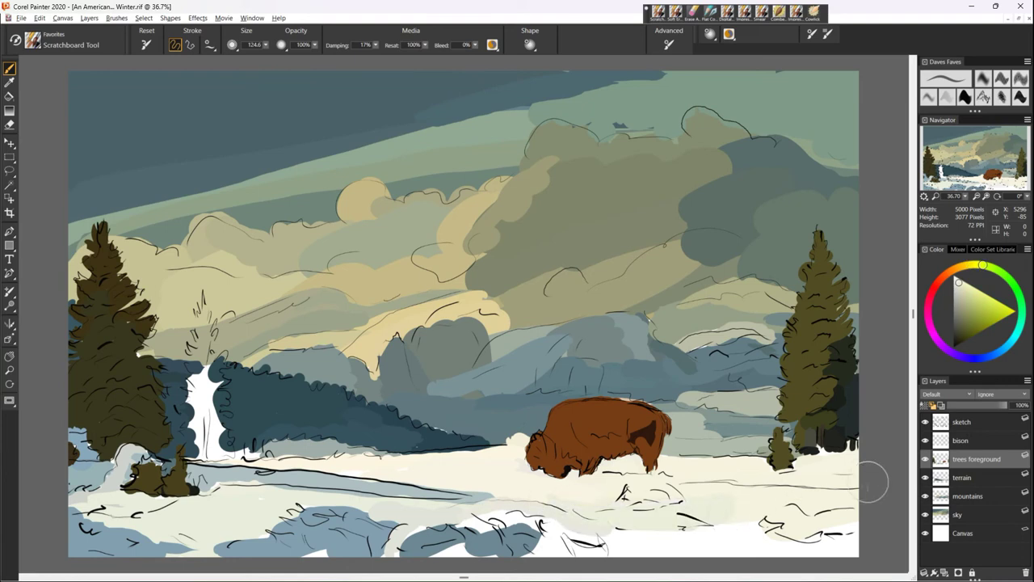
pyautogui.moveTo(642, 529)
pyautogui.mouseDown()
pyautogui.moveTo(691, 539)
pyautogui.moveTo(848, 527)
pyautogui.moveTo(714, 530)
pyautogui.moveTo(840, 506)
pyautogui.mouseUp()
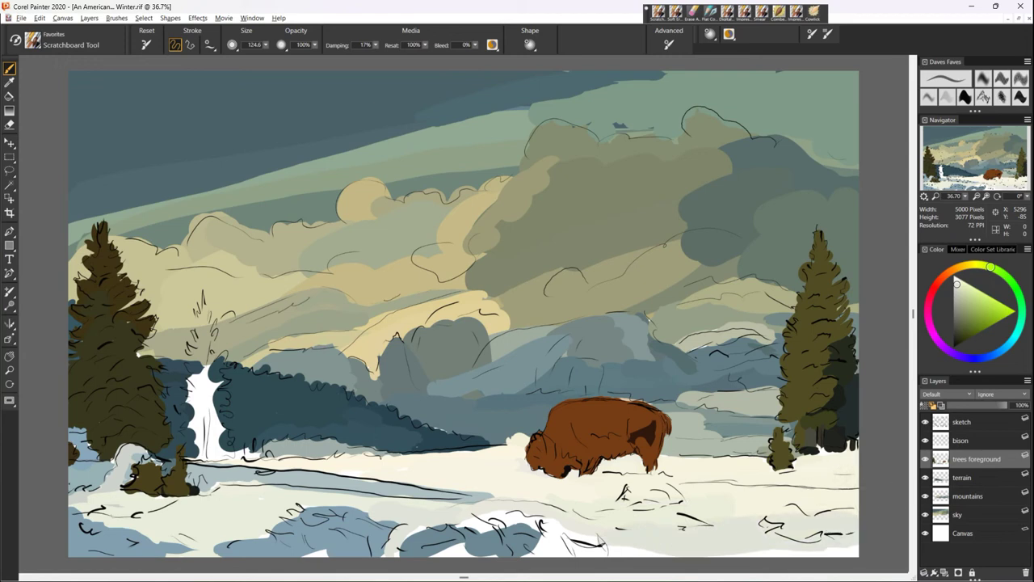
# - Paint a blue shadow strip along the lower right edge, and fill the remaining white gaps in the central foreground shadows with light blue
pyautogui.keyDown('alt'); pyautogui.click(488, 540); pyautogui.keyUp('alt')
pyautogui.moveTo(858, 548); pyautogui.dragTo(626, 553)
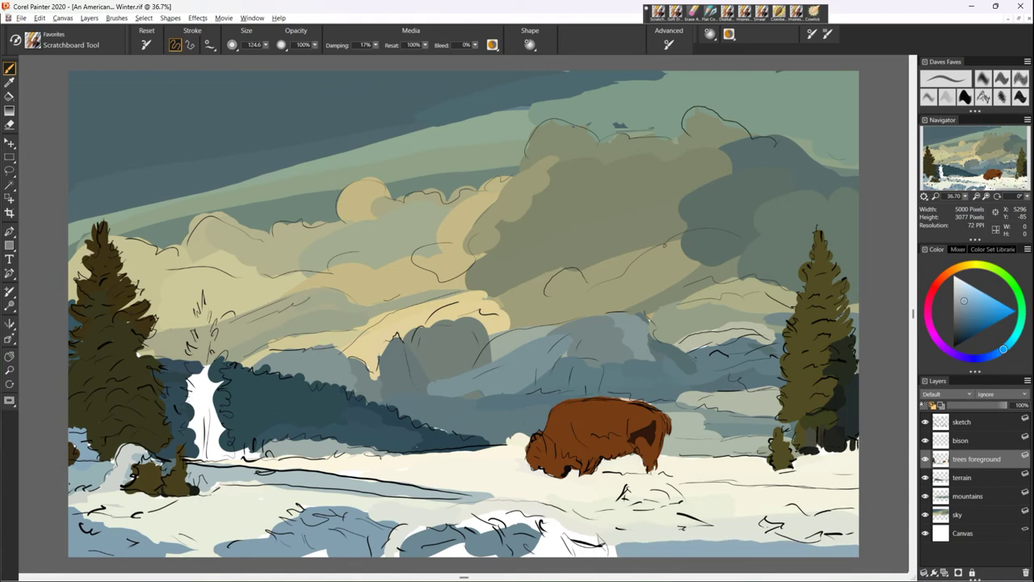
pyautogui.keyDown('alt'); pyautogui.click(510, 529); pyautogui.keyUp('alt')
pyautogui.moveTo(482, 529)
pyautogui.mouseDown()
pyautogui.moveTo(575, 535)
pyautogui.moveTo(607, 561)
pyautogui.moveTo(437, 547)
pyautogui.mouseUp()
pyautogui.moveTo(375, 554); pyautogui.dragTo(315, 554)
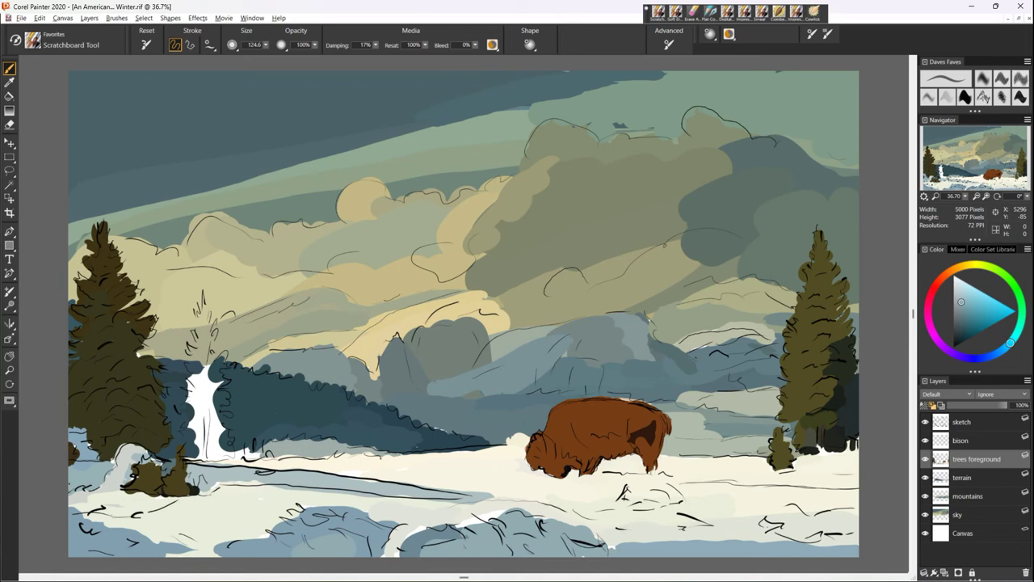
# - Repaint the whole bison in light tan on the bison layer, covering the rust brown from head to legs
pyautogui.keyDown('alt'); pyautogui.click(559, 494); pyautogui.keyUp('alt')
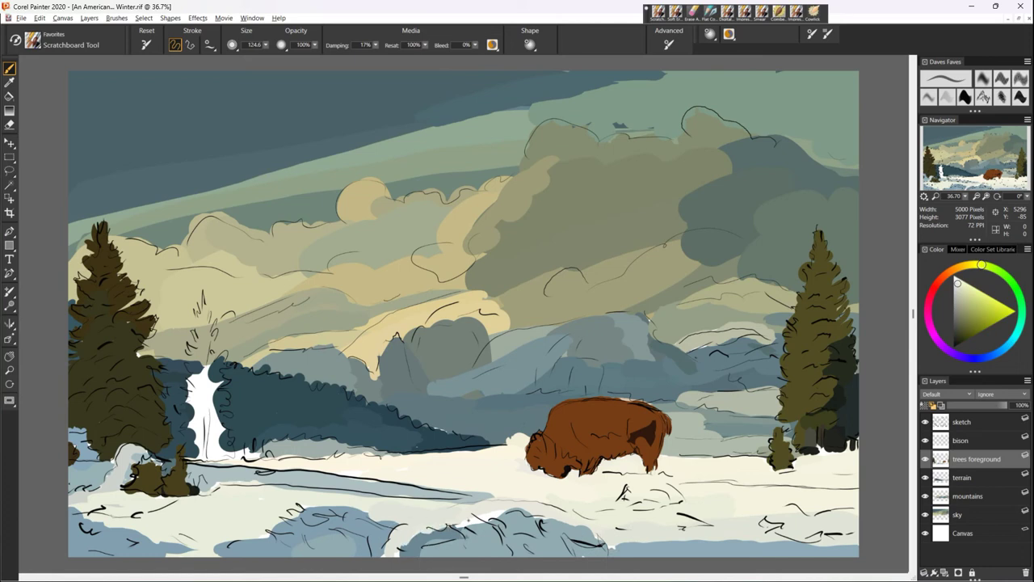
pyautogui.click(960, 438)
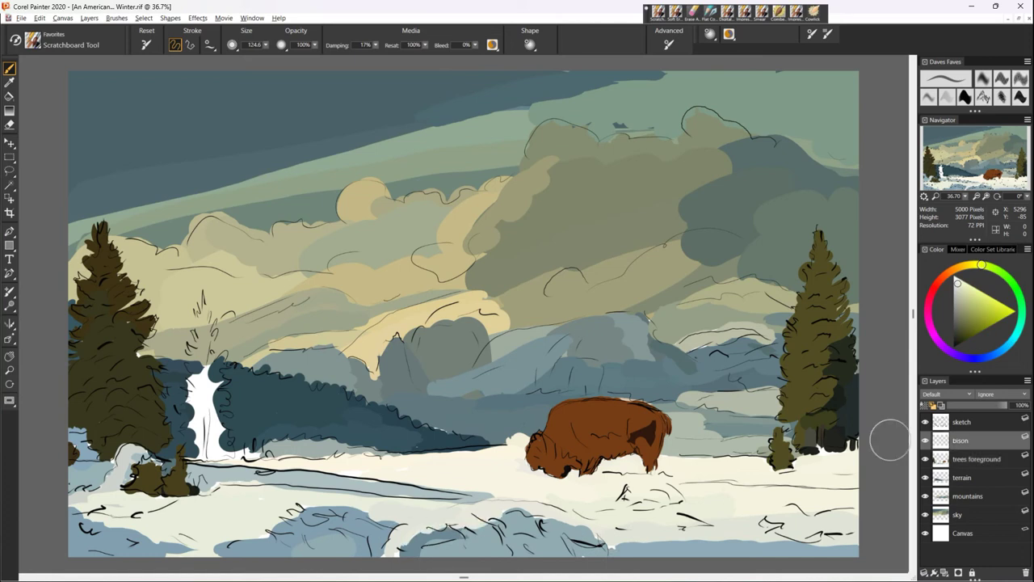
pyautogui.keyDown('alt'); pyautogui.click(518, 441); pyautogui.keyUp('alt')
pyautogui.moveTo(568, 427)
pyautogui.mouseDown()
pyautogui.moveTo(569, 414)
pyautogui.moveTo(555, 420)
pyautogui.moveTo(559, 409)
pyautogui.moveTo(602, 404)
pyautogui.moveTo(669, 421)
pyautogui.moveTo(645, 437)
pyautogui.moveTo(626, 421)
pyautogui.moveTo(646, 408)
pyautogui.moveTo(598, 416)
pyautogui.moveTo(571, 444)
pyautogui.moveTo(543, 441)
pyautogui.mouseUp()
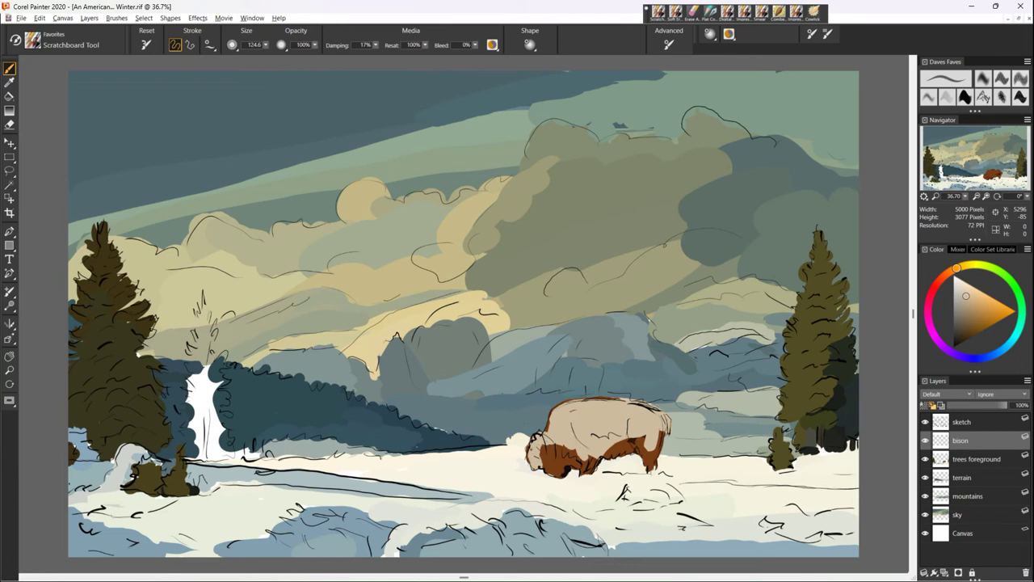
pyautogui.moveTo(545, 448)
pyautogui.mouseDown()
pyautogui.moveTo(588, 460)
pyautogui.moveTo(593, 473)
pyautogui.moveTo(624, 440)
pyautogui.moveTo(653, 440)
pyautogui.moveTo(655, 453)
pyautogui.moveTo(663, 411)
pyautogui.mouseUp()
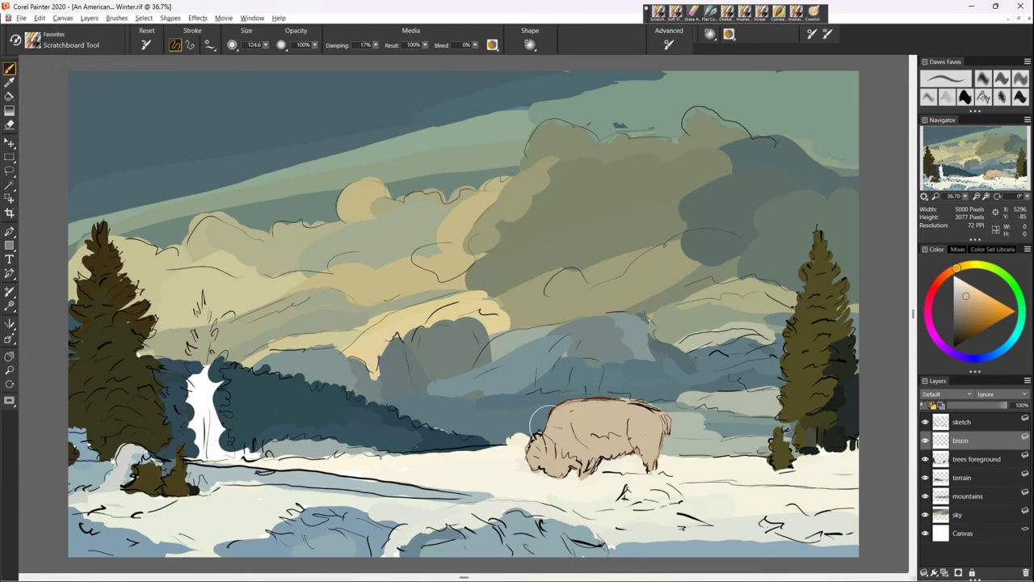
# - Block in the middle evergreen beside the large left one with dark olive sampled from that tree, on the trees foreground layer
pyautogui.click(970, 459)
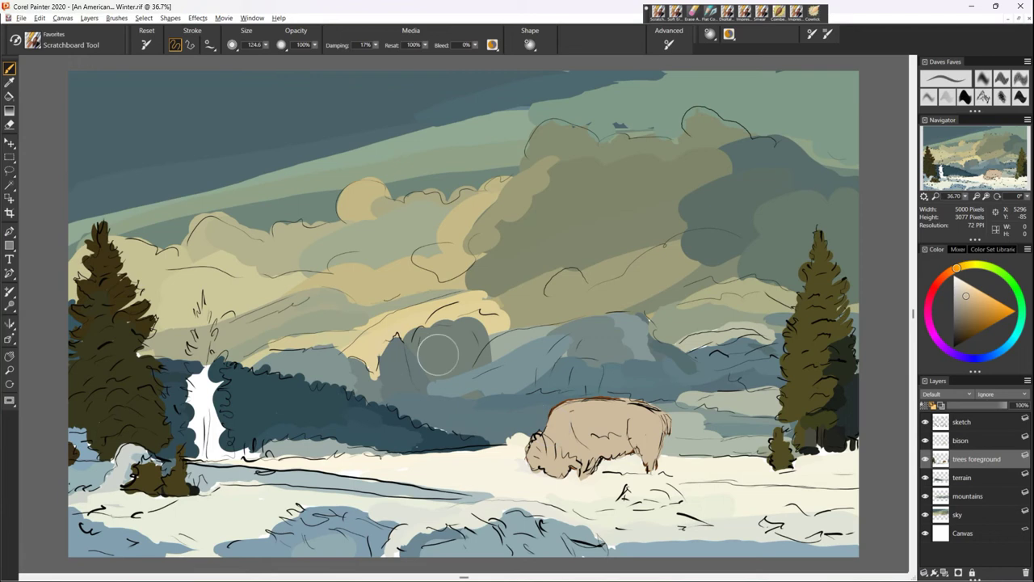
pyautogui.keyDown('alt'); pyautogui.click(123, 394); pyautogui.keyUp('alt')
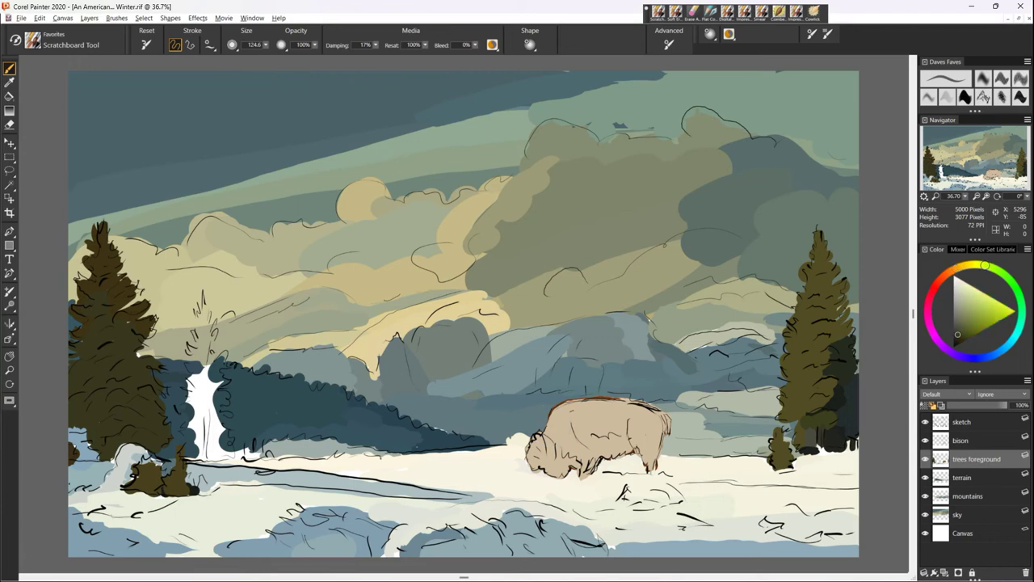
pyautogui.moveTo(196, 380)
pyautogui.mouseDown()
pyautogui.moveTo(181, 336)
pyautogui.moveTo(194, 321)
pyautogui.moveTo(189, 290)
pyautogui.moveTo(194, 331)
pyautogui.moveTo(192, 292)
pyautogui.moveTo(202, 289)
pyautogui.moveTo(201, 341)
pyautogui.moveTo(206, 333)
pyautogui.moveTo(193, 349)
pyautogui.moveTo(209, 331)
pyautogui.moveTo(231, 379)
pyautogui.moveTo(220, 340)
pyautogui.moveTo(207, 339)
pyautogui.moveTo(198, 351)
pyautogui.moveTo(220, 365)
pyautogui.moveTo(207, 402)
pyautogui.moveTo(228, 367)
pyautogui.moveTo(211, 388)
pyautogui.moveTo(227, 382)
pyautogui.moveTo(192, 386)
pyautogui.moveTo(206, 409)
pyautogui.moveTo(187, 432)
pyautogui.moveTo(191, 424)
pyautogui.moveTo(218, 446)
pyautogui.moveTo(214, 458)
pyautogui.moveTo(234, 440)
pyautogui.moveTo(204, 441)
pyautogui.moveTo(206, 416)
pyautogui.moveTo(230, 399)
pyautogui.moveTo(226, 446)
pyautogui.mouseUp()
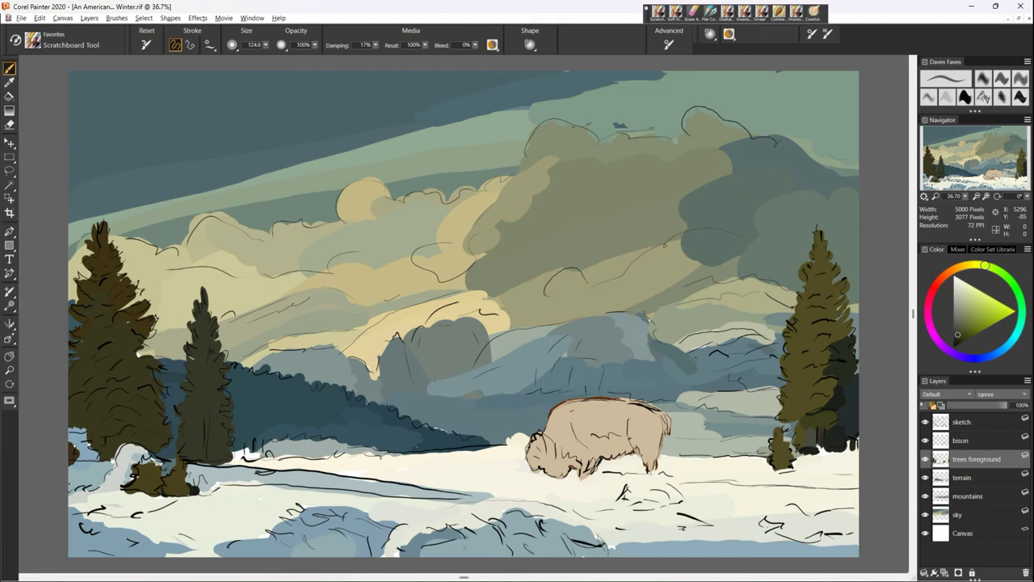
# - Paint a low dark blue bush beside the middle evergreen's base on the trees foreground layer, using colour sampled from the distant treeline
pyautogui.click(984, 478)
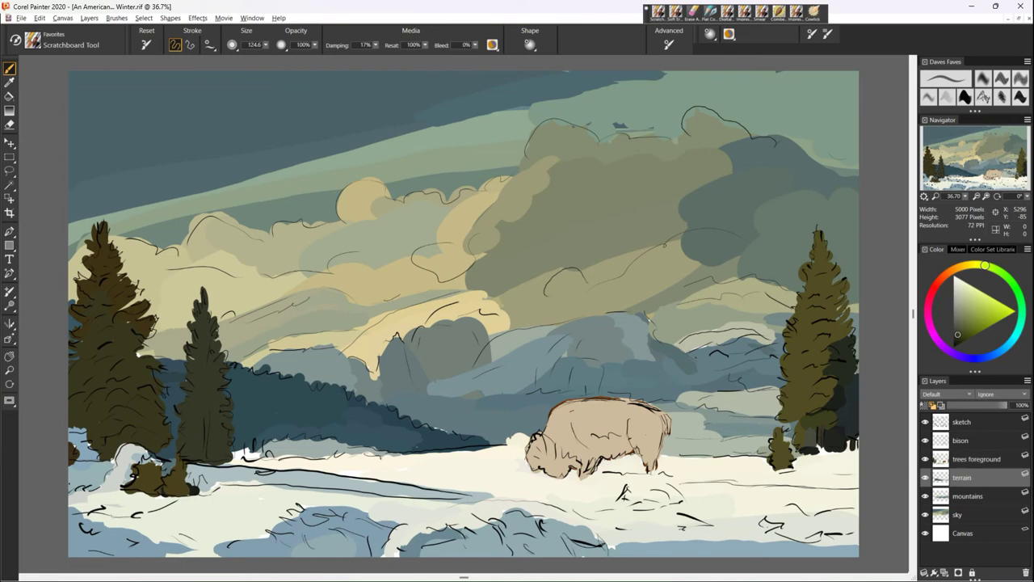
pyautogui.keyDown('alt'); pyautogui.click(311, 426); pyautogui.keyUp('alt')
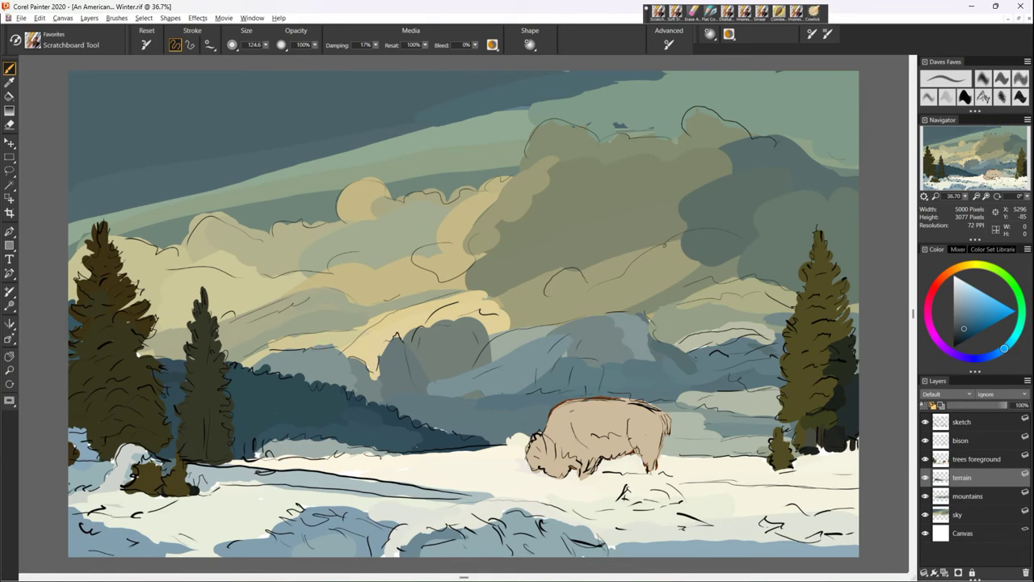
pyautogui.click(975, 458)
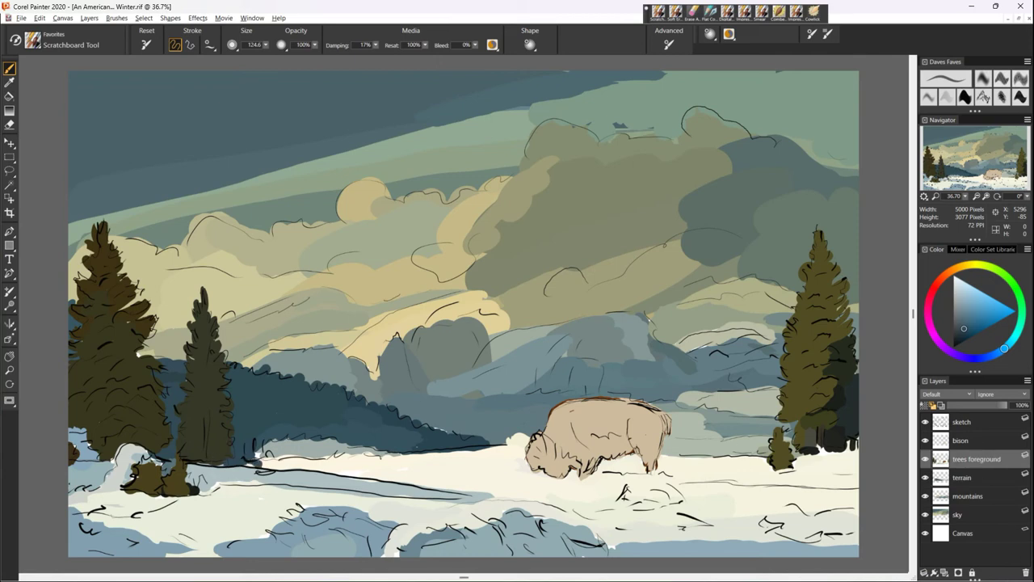
pyautogui.moveTo(260, 451)
pyautogui.mouseDown()
pyautogui.moveTo(271, 468)
pyautogui.moveTo(254, 467)
pyautogui.mouseUp()
# - On the sky layer, preserve transparency, set the brush opacity to 32%, and soften the dark cloud's lower edge above the left clouds with sampled blue
pyautogui.click(961, 515)
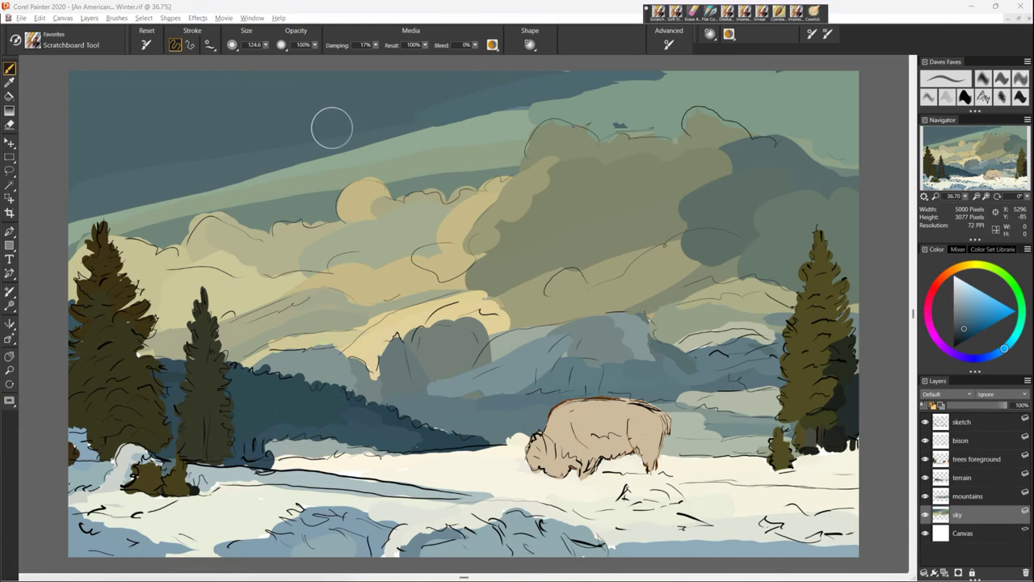
pyautogui.press('3')
pyautogui.press('2')
pyautogui.keyDown('alt'); pyautogui.click(345, 197); pyautogui.keyUp('alt')
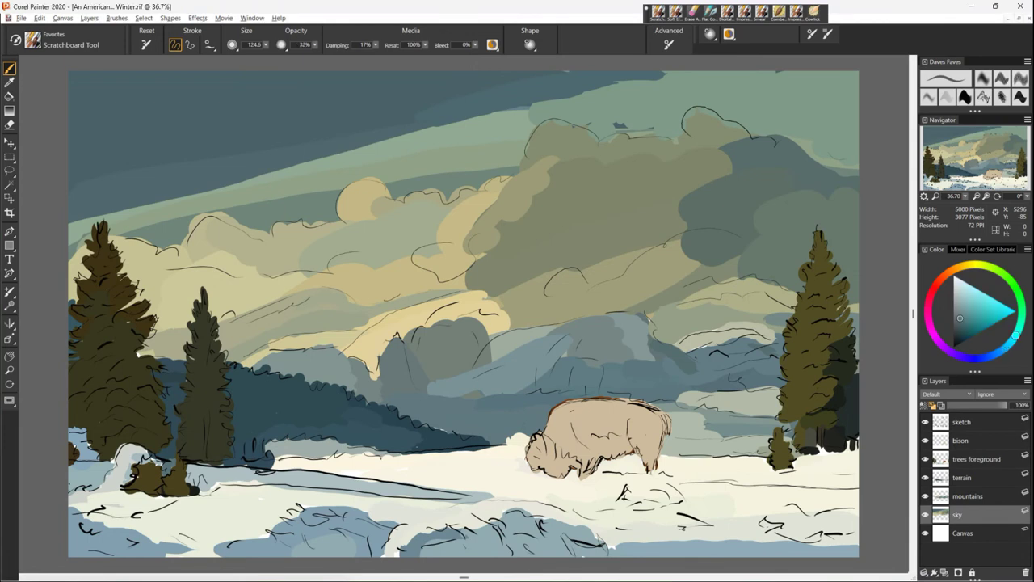
pyautogui.click(924, 406)
pyautogui.moveTo(275, 143); pyautogui.dragTo(312, 169)
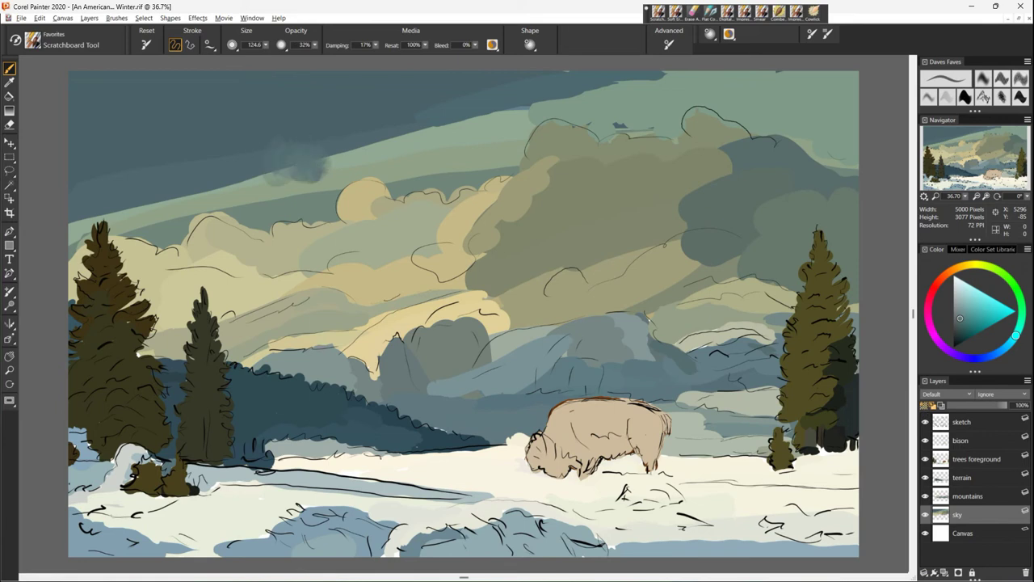
pyautogui.moveTo(246, 184)
pyautogui.mouseDown()
pyautogui.moveTo(267, 183)
pyautogui.moveTo(214, 191)
pyautogui.moveTo(256, 141)
pyautogui.moveTo(219, 140)
pyautogui.mouseUp()
# - Blend the far-left stretch of the dark cloud's lower edge with sampled blues and green, lowering the brush opacity to 22%
pyautogui.keyDown('alt'); pyautogui.click(314, 129); pyautogui.keyUp('alt')
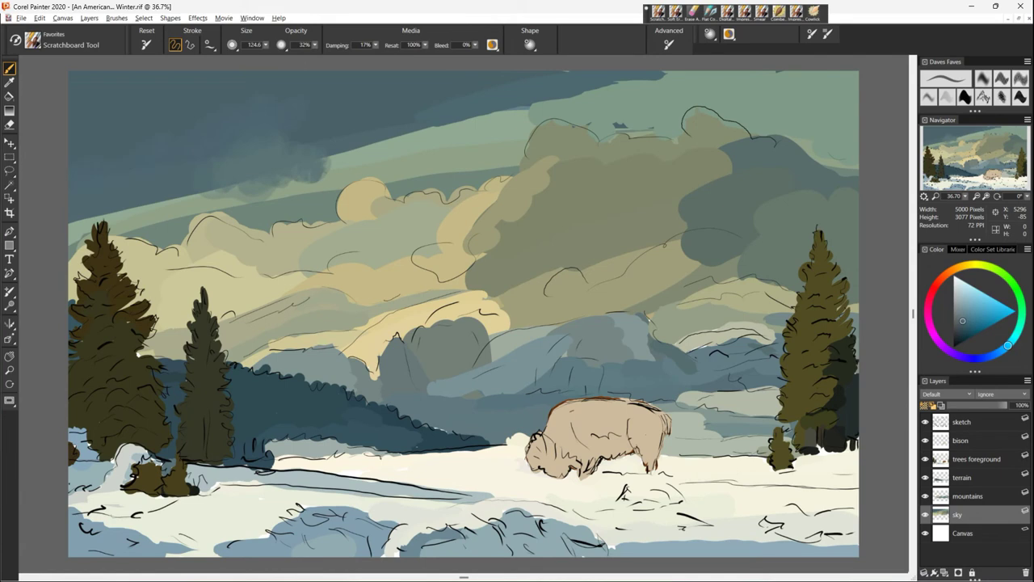
pyautogui.keyDown('alt'); pyautogui.click(262, 184); pyautogui.keyUp('alt')
pyautogui.moveTo(173, 193)
pyautogui.mouseDown()
pyautogui.moveTo(85, 217)
pyautogui.moveTo(127, 217)
pyautogui.mouseUp()
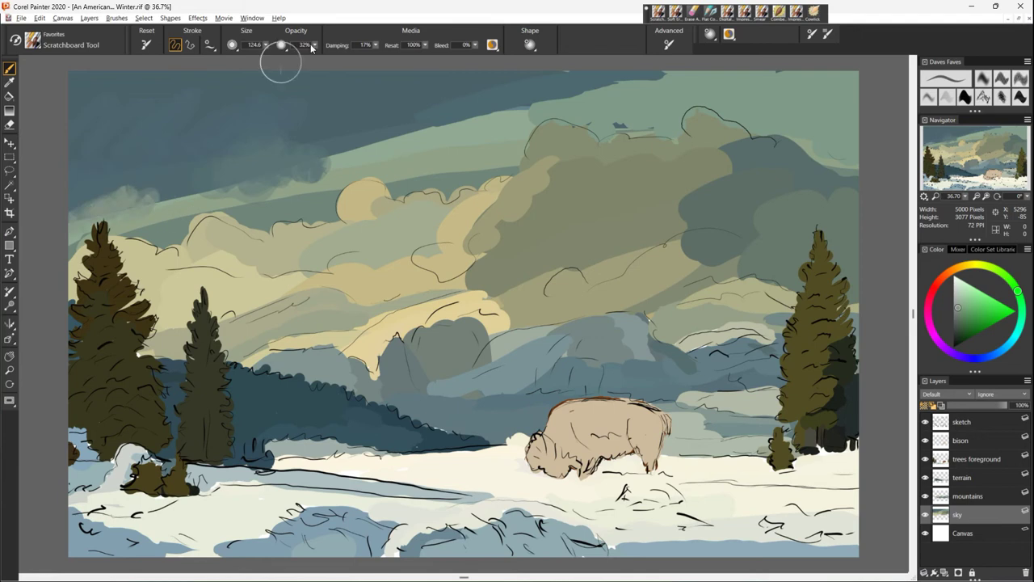
pyautogui.moveTo(314, 45); pyautogui.dragTo(304, 61)
pyautogui.keyDown('alt'); pyautogui.click(136, 179); pyautogui.keyUp('alt')
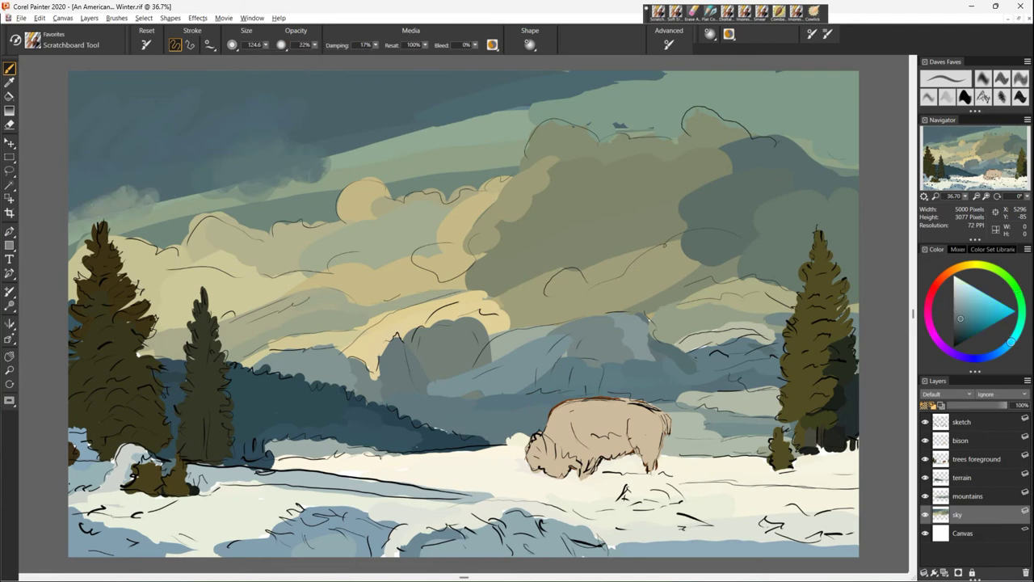
pyautogui.moveTo(109, 195); pyautogui.dragTo(134, 201)
pyautogui.keyDown('alt'); pyautogui.click(315, 166); pyautogui.keyUp('alt')
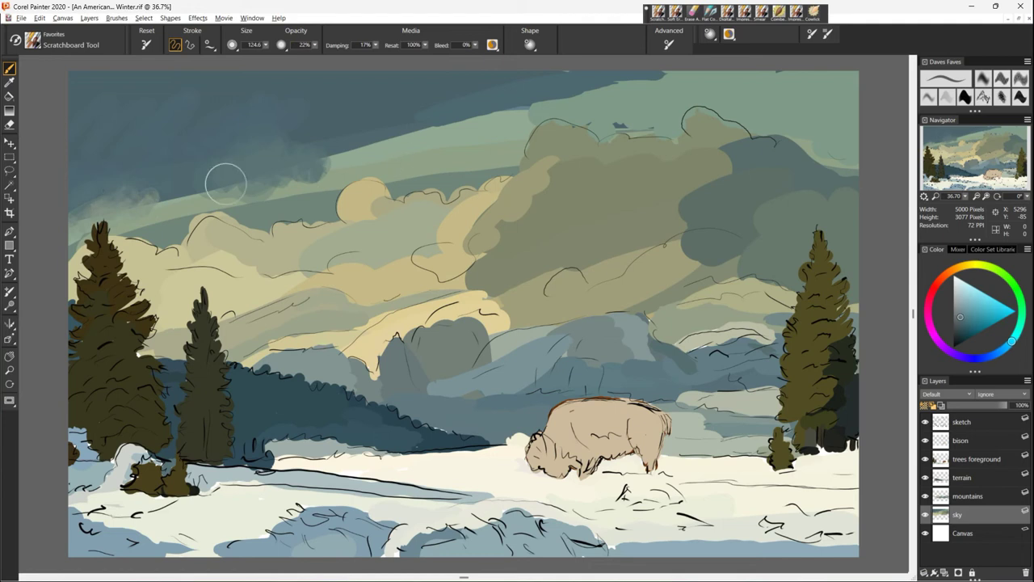
pyautogui.moveTo(227, 184); pyautogui.dragTo(171, 195)
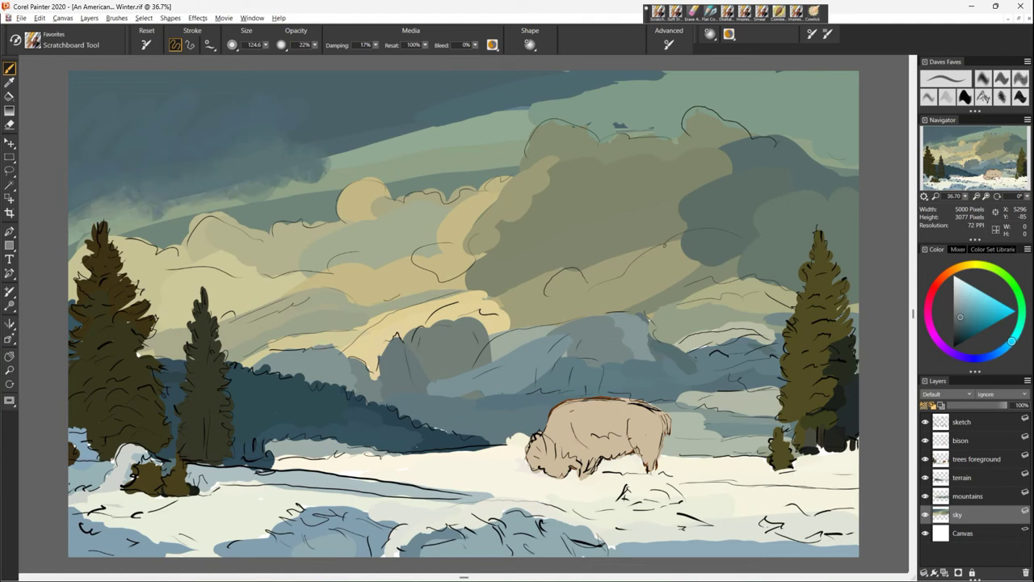
# - Feather the dark cloud's lower edge toward the sky's centre with sampled blue-green and light green strokes
pyautogui.keyDown('alt'); pyautogui.click(367, 139); pyautogui.keyUp('alt')
pyautogui.moveTo(349, 147)
pyautogui.mouseDown()
pyautogui.moveTo(322, 159)
pyautogui.moveTo(433, 134)
pyautogui.mouseUp()
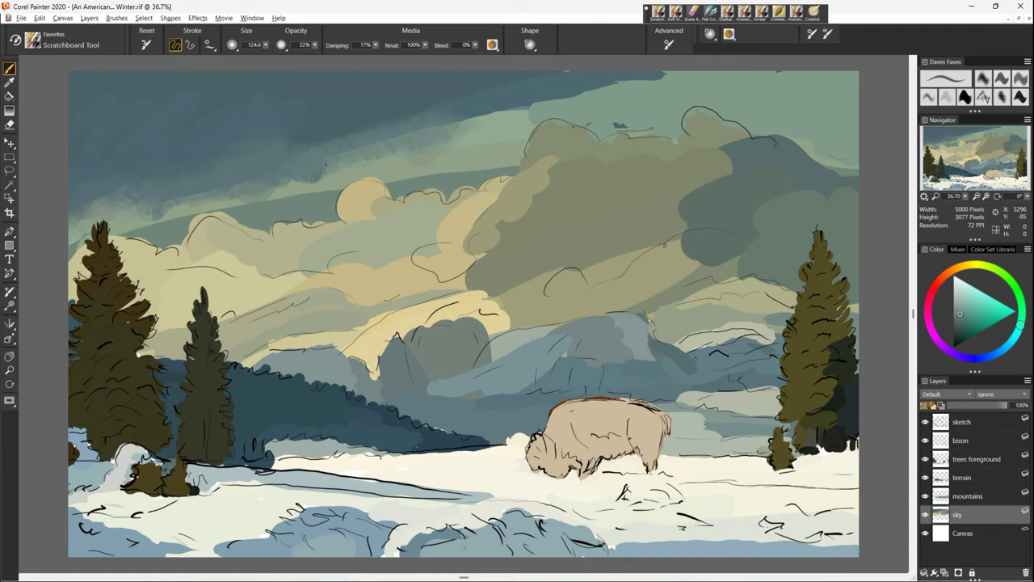
pyautogui.keyDown('alt'); pyautogui.click(583, 108); pyautogui.keyUp('alt')
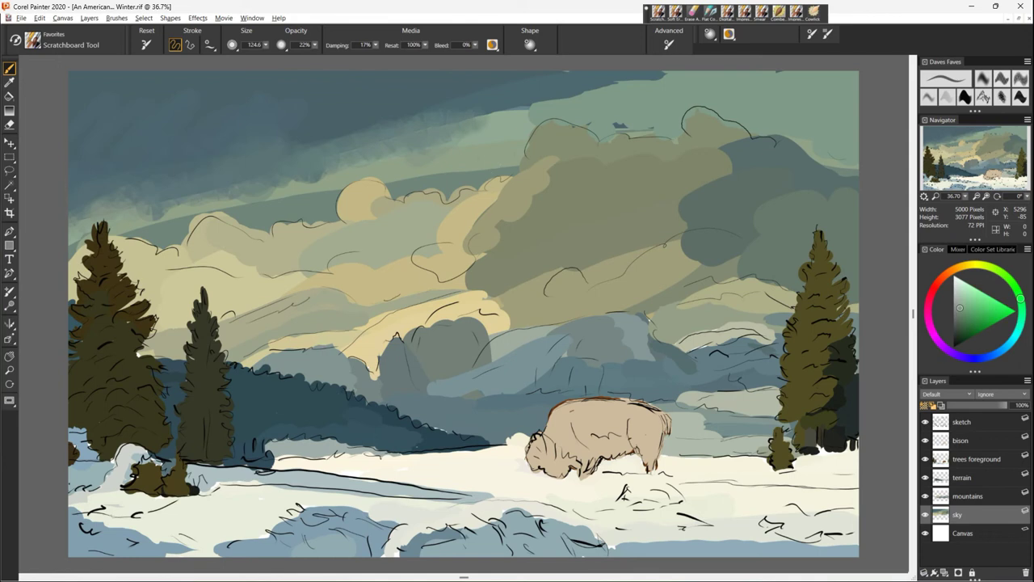
pyautogui.moveTo(351, 160)
pyautogui.mouseDown()
pyautogui.moveTo(406, 124)
pyautogui.moveTo(444, 114)
pyautogui.moveTo(474, 124)
pyautogui.mouseUp()
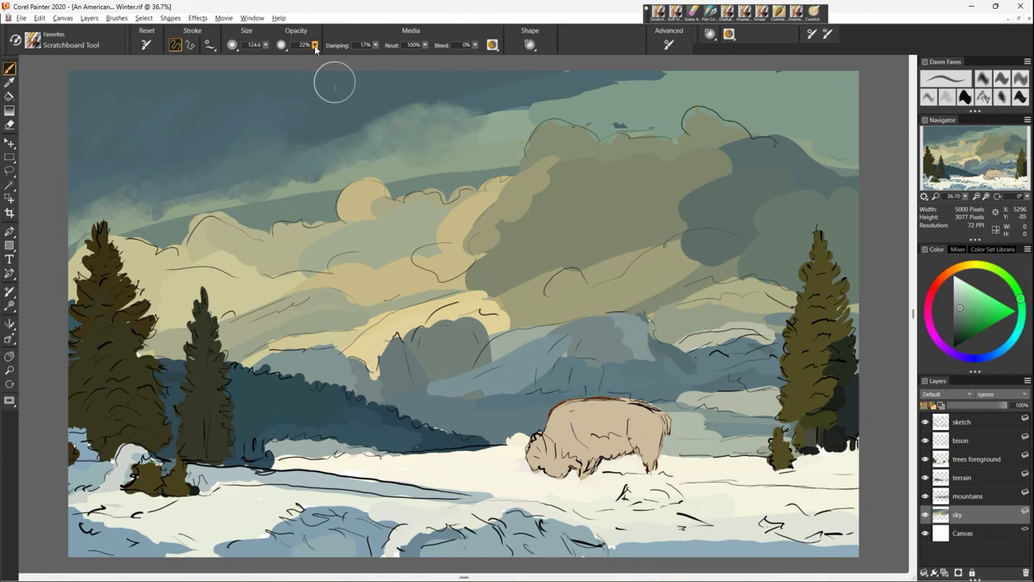
# - Lower the brush opacity to 16% and smooth the dark cloud's edge just before the large central cloud with sampled blues and greens
pyautogui.moveTo(314, 45); pyautogui.dragTo(310, 64)
pyautogui.keyDown('alt'); pyautogui.click(453, 112); pyautogui.keyUp('alt')
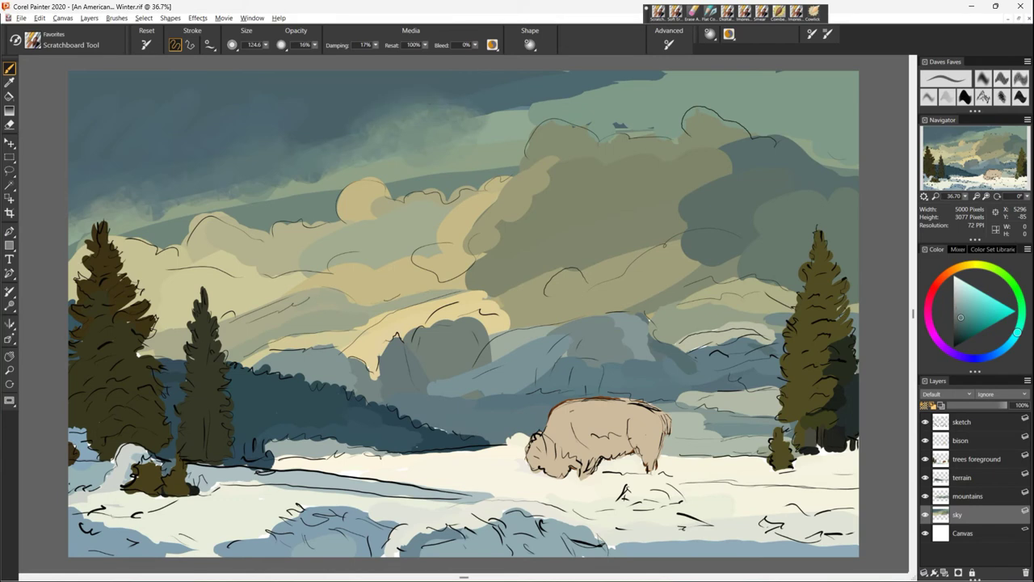
pyautogui.keyDown('alt'); pyautogui.click(430, 105); pyautogui.keyUp('alt')
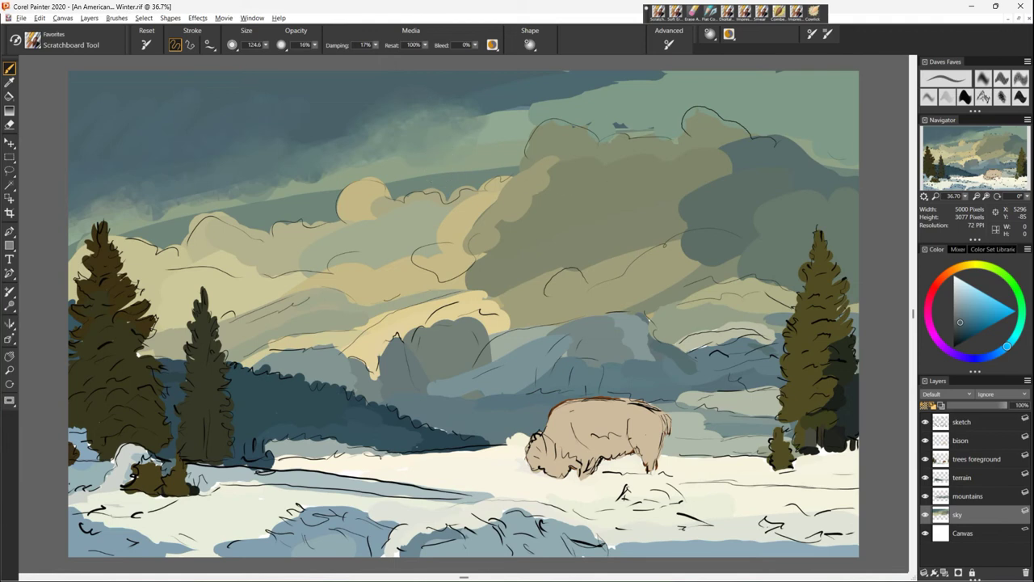
pyautogui.keyDown('alt'); pyautogui.click(535, 118); pyautogui.keyUp('alt')
pyautogui.moveTo(521, 104)
pyautogui.mouseDown()
pyautogui.moveTo(521, 116)
pyautogui.moveTo(489, 122)
pyautogui.mouseUp()
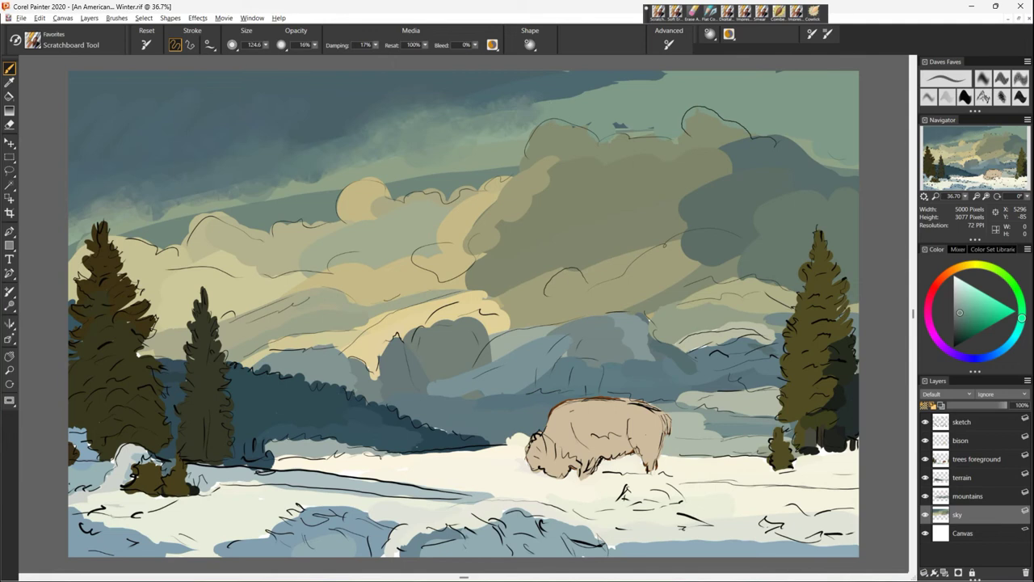
pyautogui.keyDown('alt'); pyautogui.click(413, 139); pyautogui.keyUp('alt')
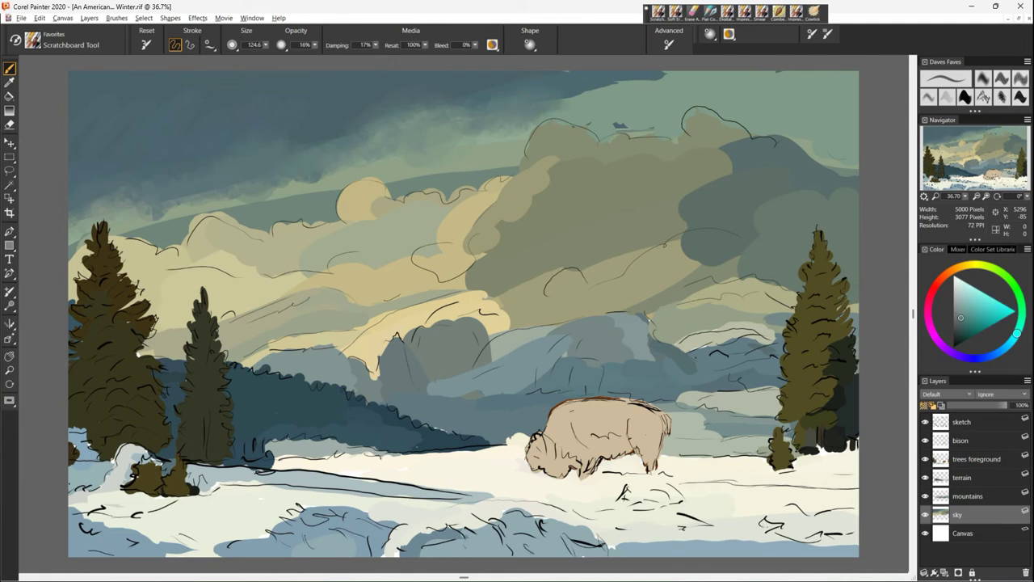
# - Blend the dark cloud's tapering tip above the large central cloud into the green sky, using blue and sampled greens
pyautogui.click(1008, 345)
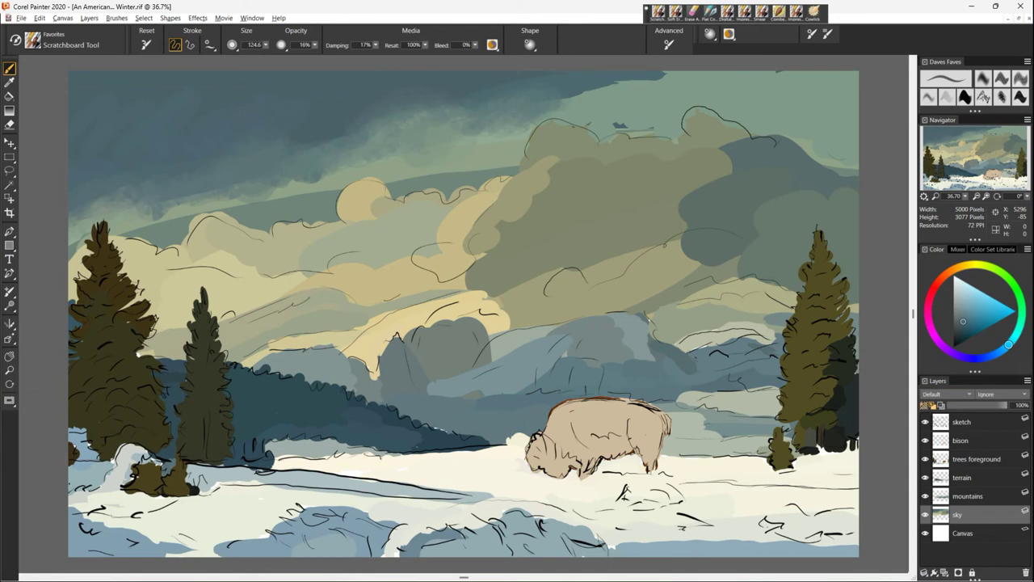
pyautogui.keyDown('alt'); pyautogui.click(666, 112); pyautogui.keyUp('alt')
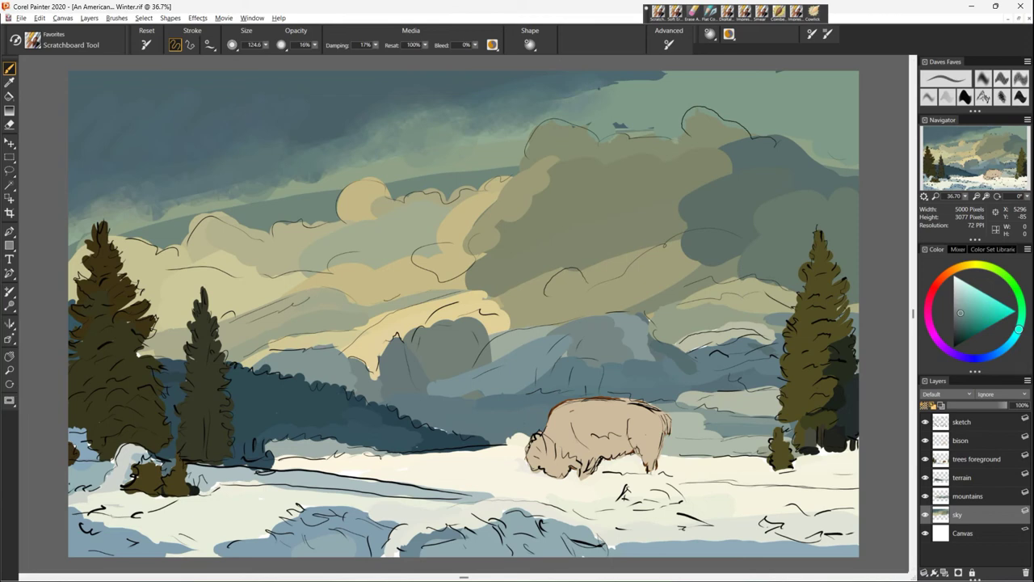
pyautogui.moveTo(635, 88); pyautogui.dragTo(612, 80)
pyautogui.keyDown('alt'); pyautogui.click(720, 95); pyautogui.keyUp('alt')
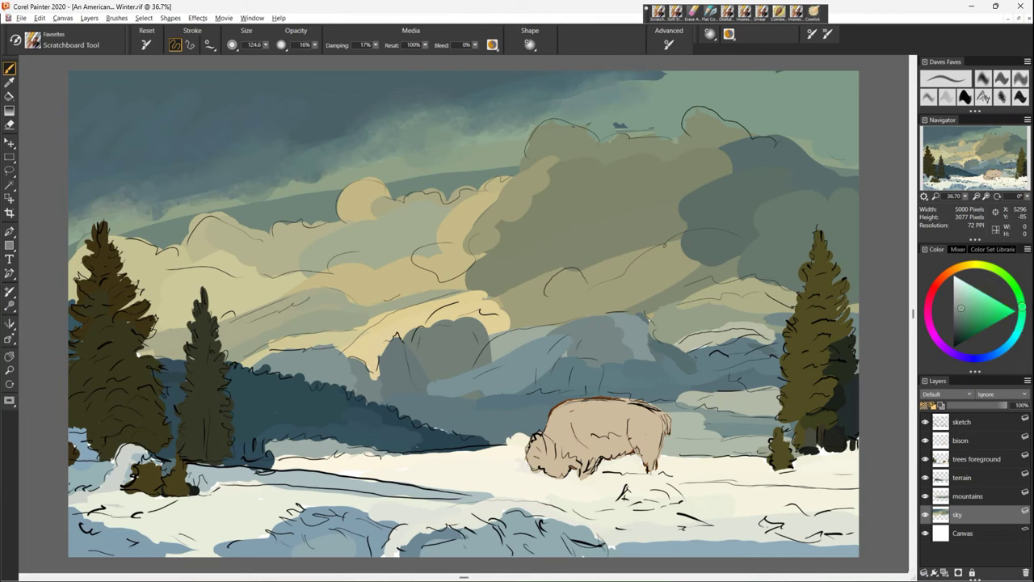
pyautogui.moveTo(677, 85); pyautogui.dragTo(640, 94)
# - Paint out the small dark mark above the large cloud and soften the far-right cloud's upper edge with sampled sky green
pyautogui.keyDown('alt'); pyautogui.click(789, 109); pyautogui.keyUp('alt')
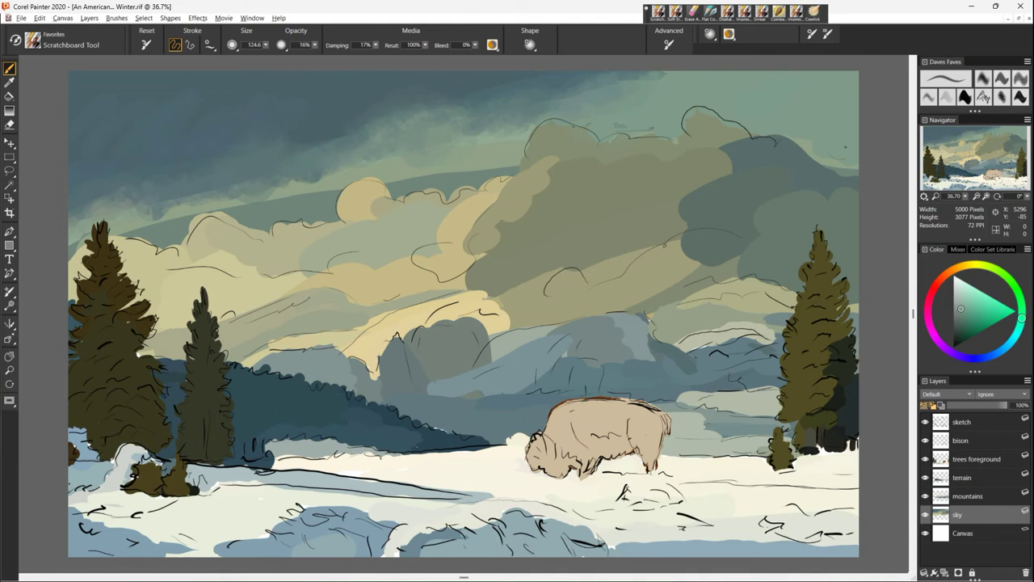
pyautogui.keyDown('alt'); pyautogui.click(832, 131); pyautogui.keyUp('alt')
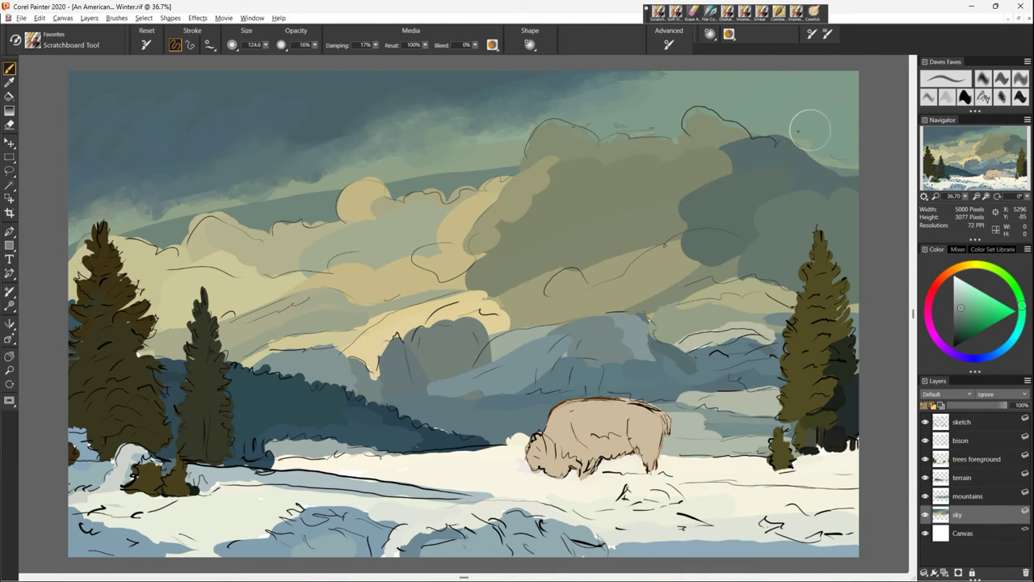
pyautogui.moveTo(810, 130)
pyautogui.mouseDown()
pyautogui.moveTo(847, 166)
pyautogui.moveTo(831, 146)
pyautogui.moveTo(757, 120)
pyautogui.mouseUp()
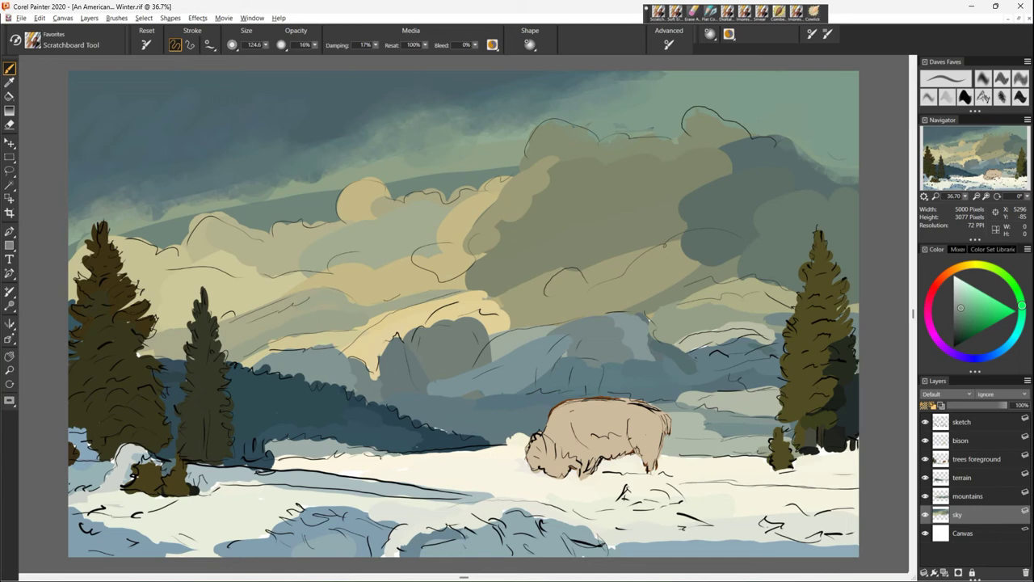
# - Extend soft blue strokes from the dark cloud's tip into the green sky along the canvas's upper right edge
pyautogui.keyDown('alt'); pyautogui.click(688, 90); pyautogui.keyUp('alt')
pyautogui.keyDown('alt'); pyautogui.click(638, 78); pyautogui.keyUp('alt')
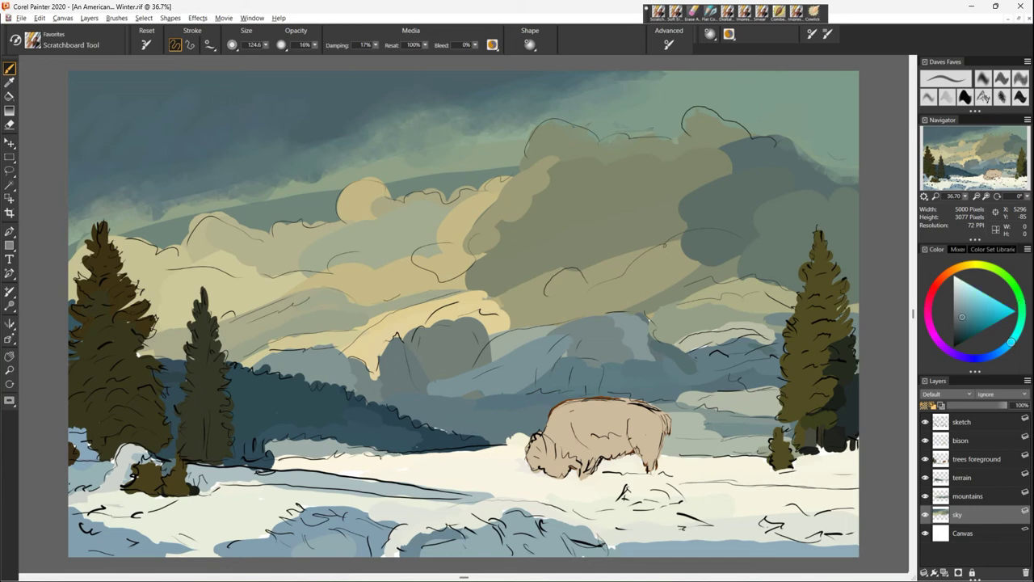
pyautogui.moveTo(592, 93); pyautogui.dragTo(729, 82)
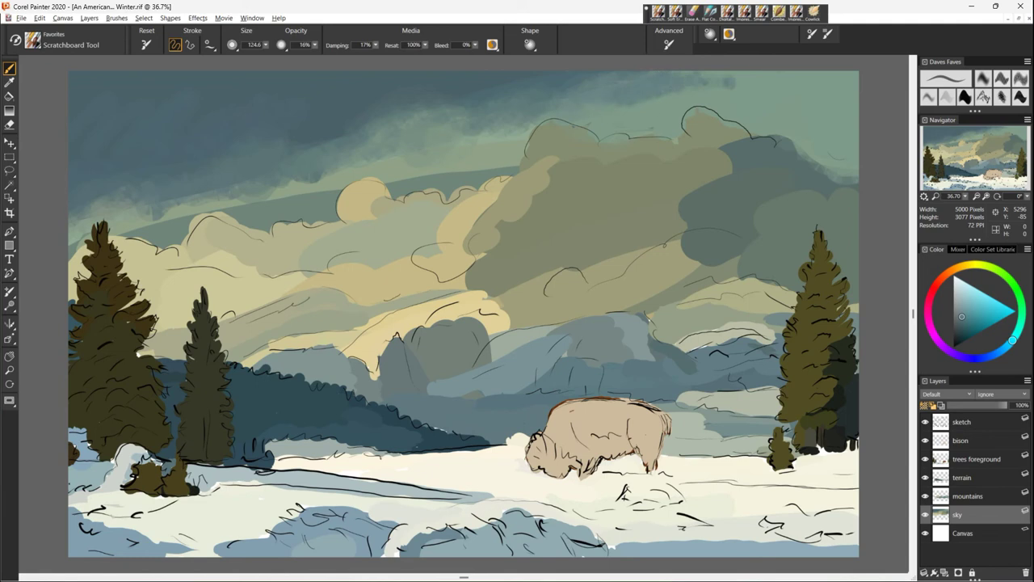
# - Smooth the transition from dark blue to pale green beside the large central cloud with colours sampled from the sky there
pyautogui.keyDown('alt'); pyautogui.click(640, 102); pyautogui.keyUp('alt')
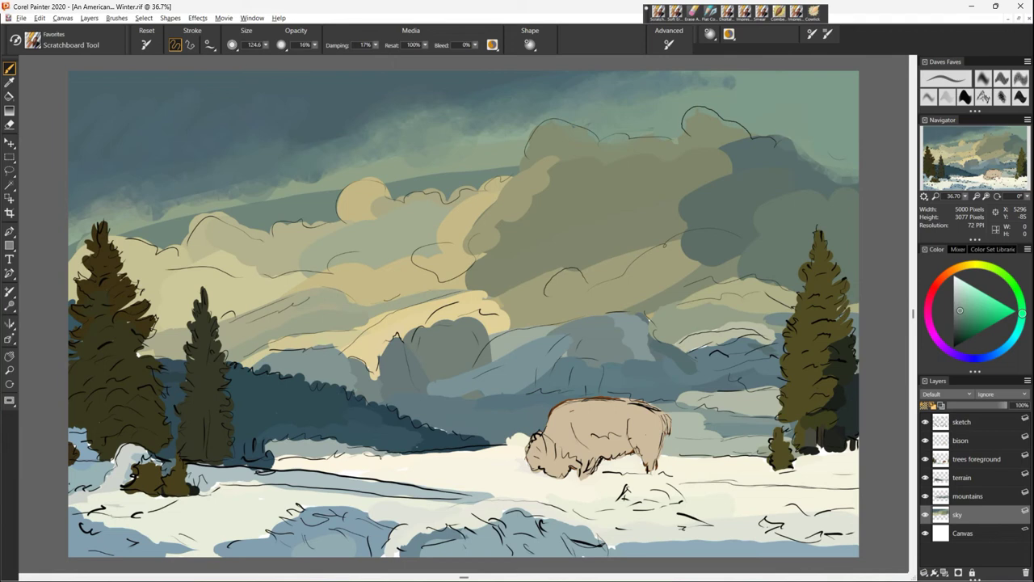
pyautogui.keyDown('alt'); pyautogui.click(556, 103); pyautogui.keyUp('alt')
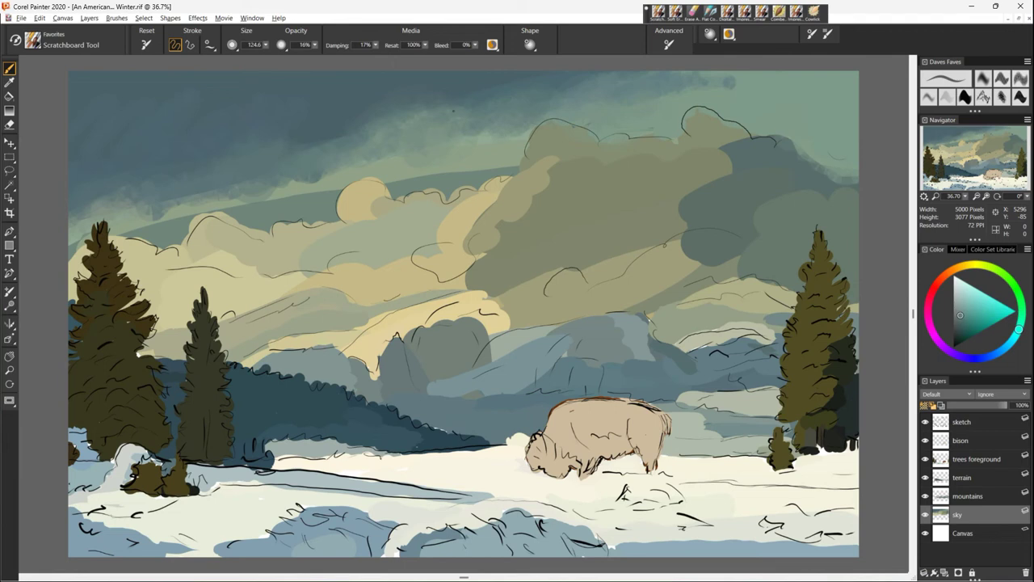
pyautogui.keyDown('alt'); pyautogui.click(547, 117); pyautogui.keyUp('alt')
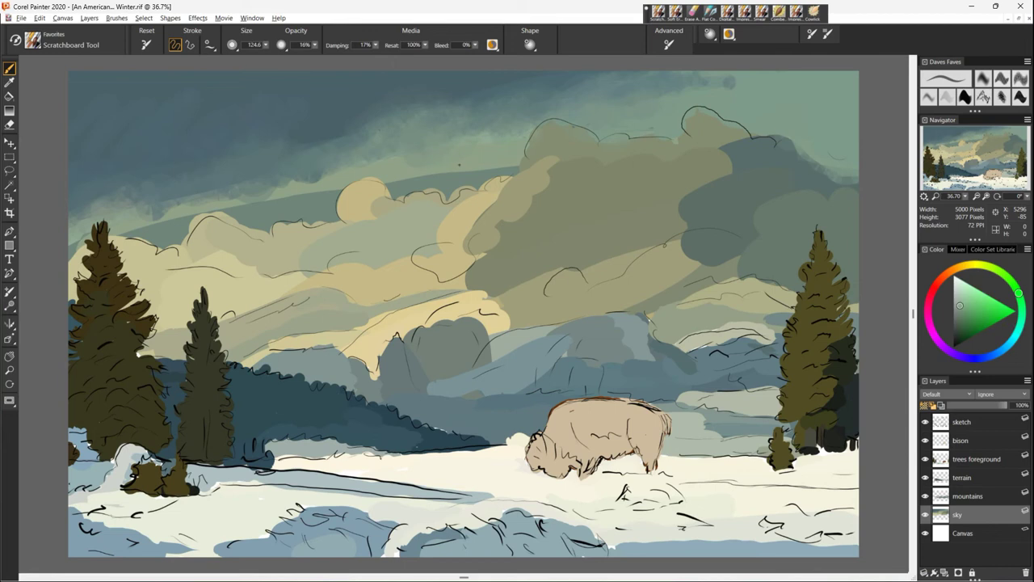
# - Cover the darker teal strip just above the central cream clouds with sampled pale green
pyautogui.keyDown('alt'); pyautogui.click(533, 138); pyautogui.keyUp('alt')
pyautogui.moveTo(475, 178)
pyautogui.mouseDown()
pyautogui.moveTo(514, 160)
pyautogui.moveTo(393, 178)
pyautogui.mouseUp()
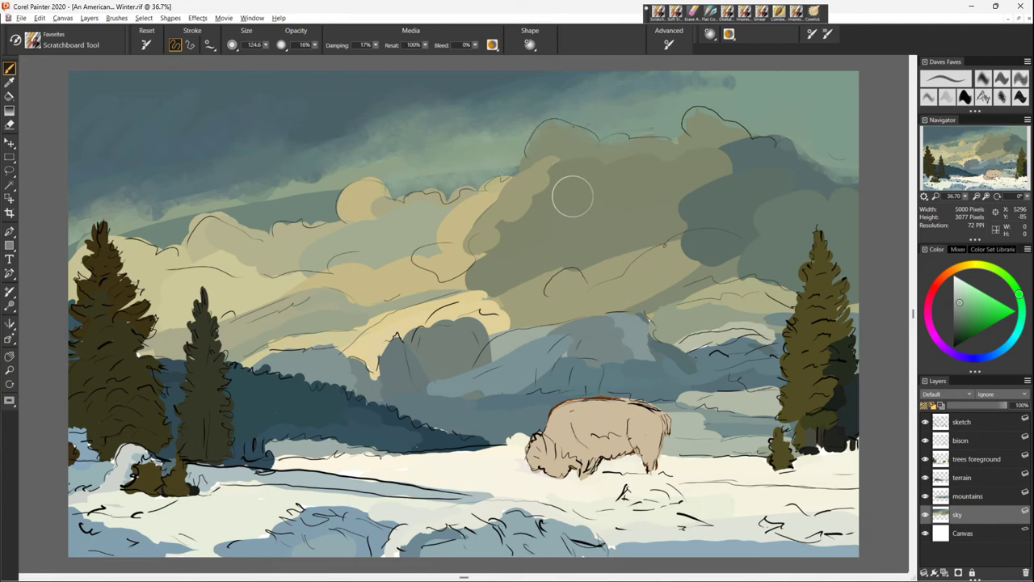
pyautogui.keyDown('alt'); pyautogui.click(434, 167); pyautogui.keyUp('alt')
pyautogui.moveTo(455, 186); pyautogui.dragTo(473, 187)
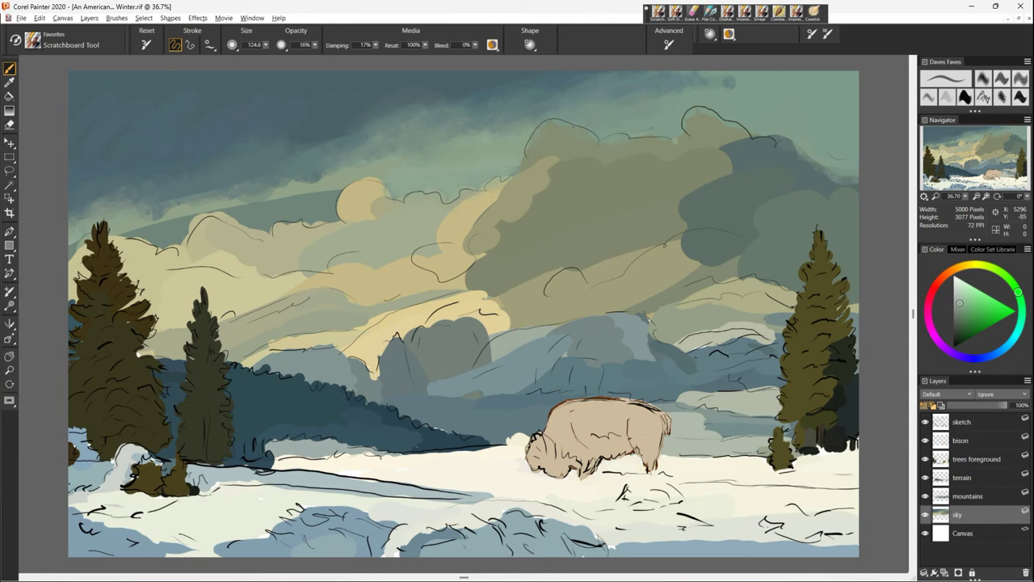
# - Fade the end of the teal strip around the round yellow cloud into the pale green band with sampled greens
pyautogui.keyDown('alt'); pyautogui.click(638, 113); pyautogui.keyUp('alt')
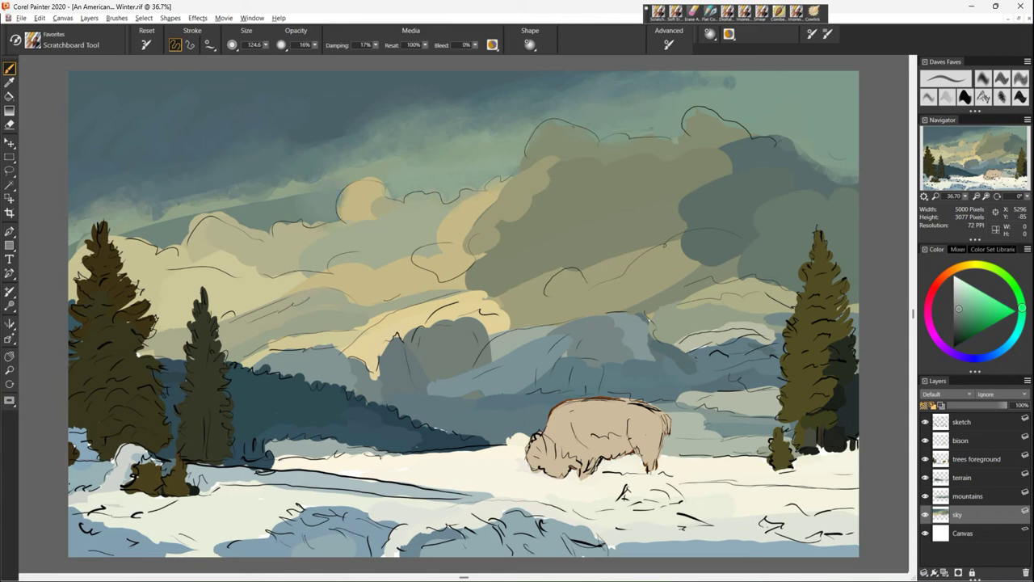
pyautogui.keyDown('alt'); pyautogui.click(378, 173); pyautogui.keyUp('alt')
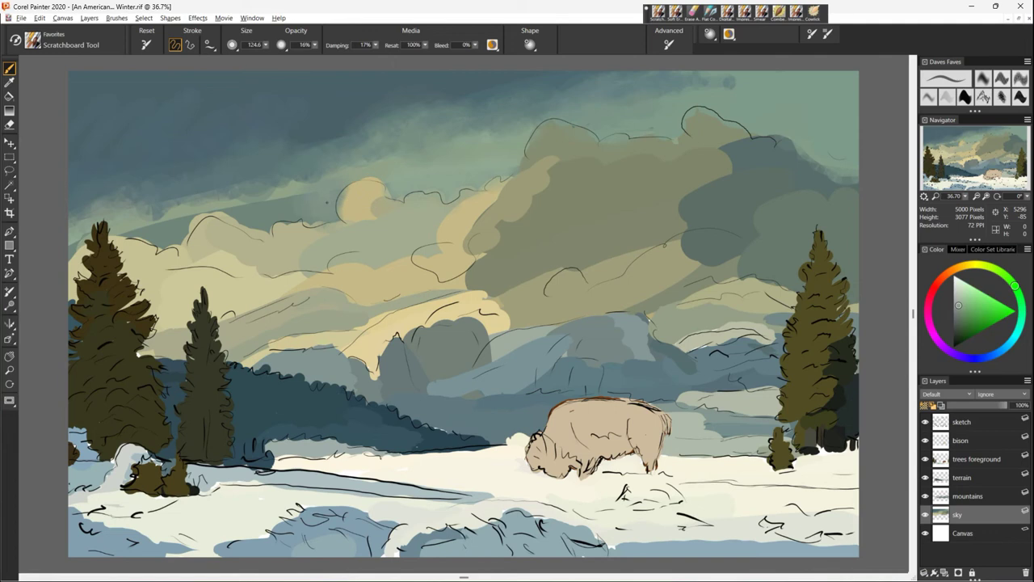
pyautogui.moveTo(329, 198); pyautogui.dragTo(303, 202)
pyautogui.keyDown('alt'); pyautogui.click(418, 173); pyautogui.keyUp('alt')
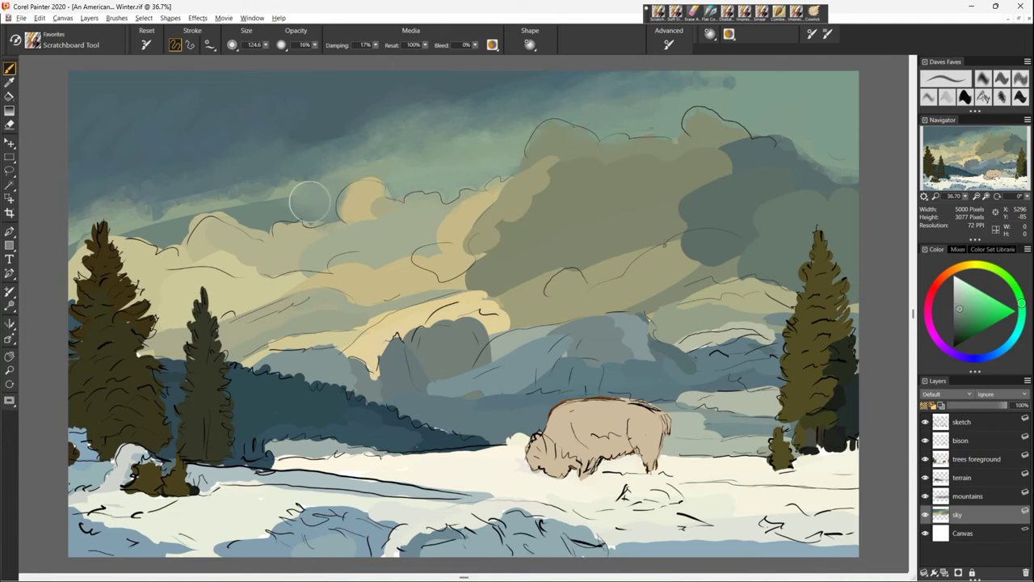
pyautogui.moveTo(295, 199); pyautogui.dragTo(275, 195)
# - Blend the pale green band above the round yellow cloud with greens sampled from the nearby sky
pyautogui.keyDown('alt'); pyautogui.click(455, 151); pyautogui.keyUp('alt')
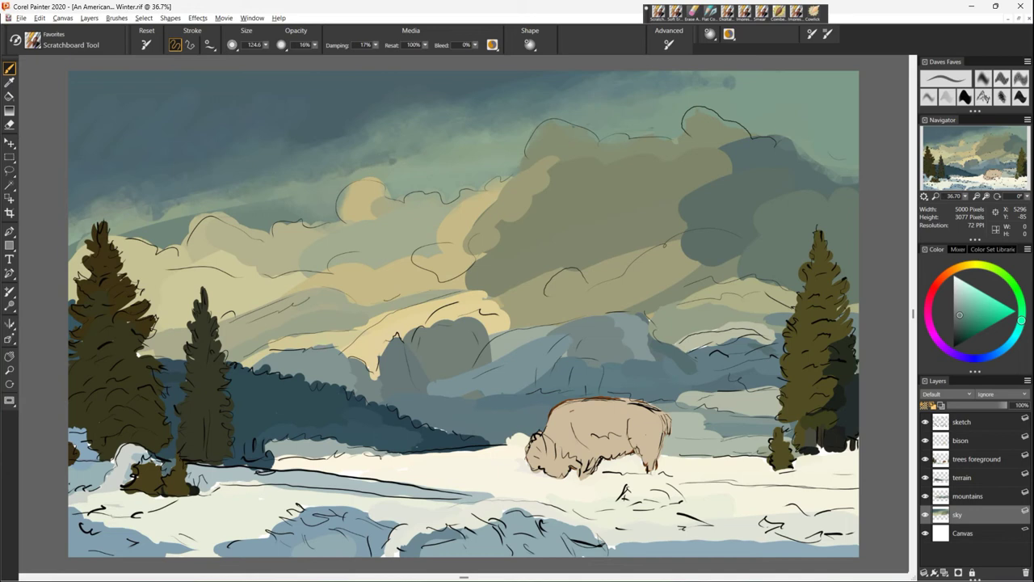
pyautogui.keyDown('alt'); pyautogui.click(436, 167); pyautogui.keyUp('alt')
pyautogui.moveTo(367, 168)
pyautogui.mouseDown()
pyautogui.moveTo(356, 173)
pyautogui.moveTo(416, 162)
pyautogui.mouseUp()
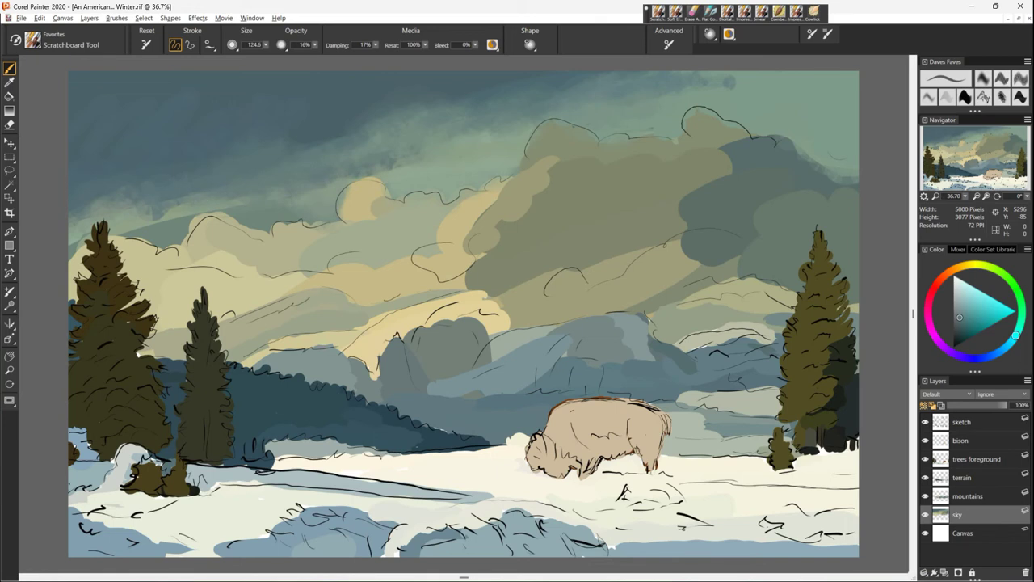
# - Soften the upper edge of the leftmost cream clouds into the teal sky using greens and blues sampled there
pyautogui.keyDown('alt'); pyautogui.click(154, 213); pyautogui.keyUp('alt')
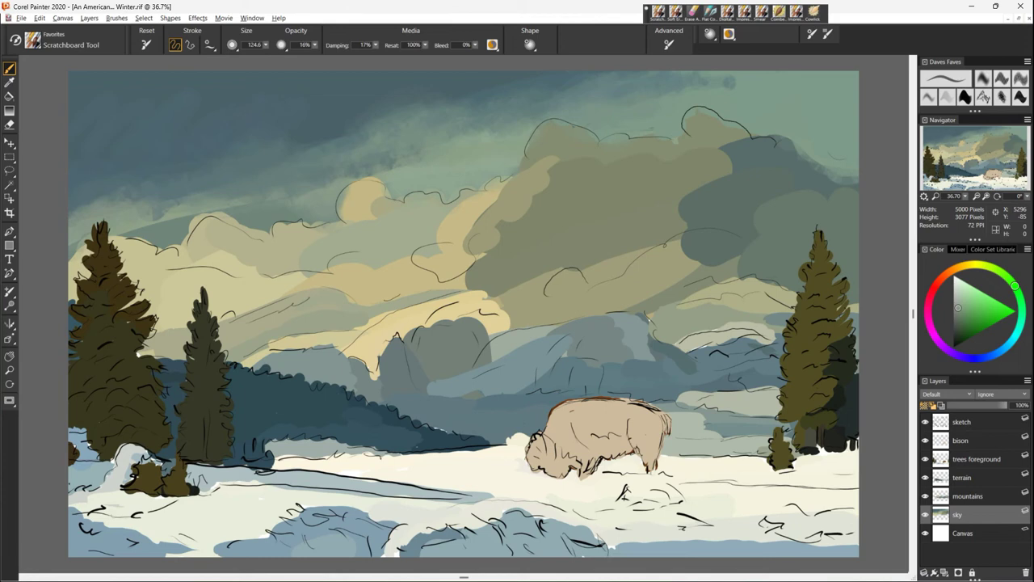
pyautogui.keyDown('alt'); pyautogui.click(180, 174); pyautogui.keyUp('alt')
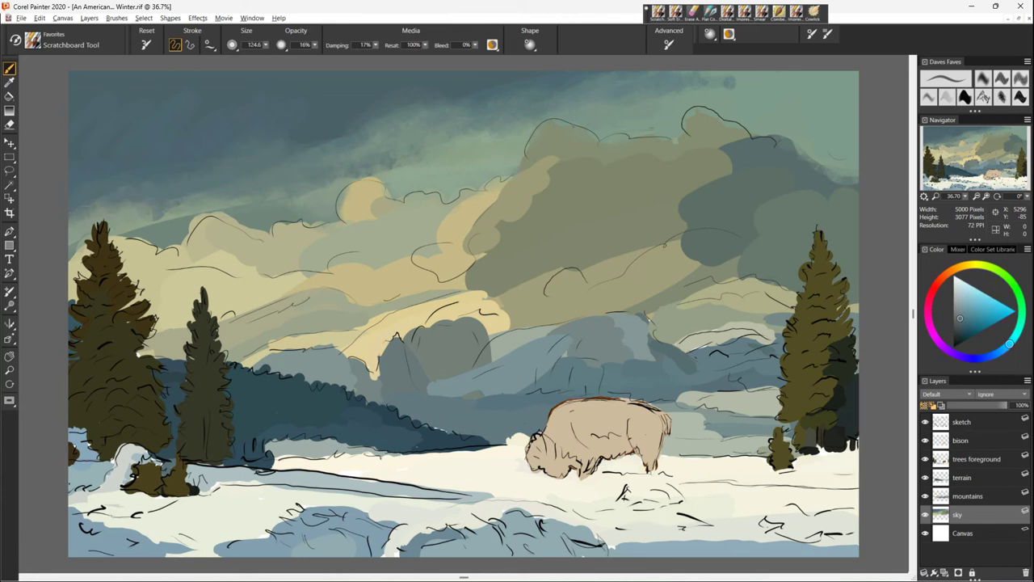
pyautogui.keyDown('alt'); pyautogui.click(190, 222); pyautogui.keyUp('alt')
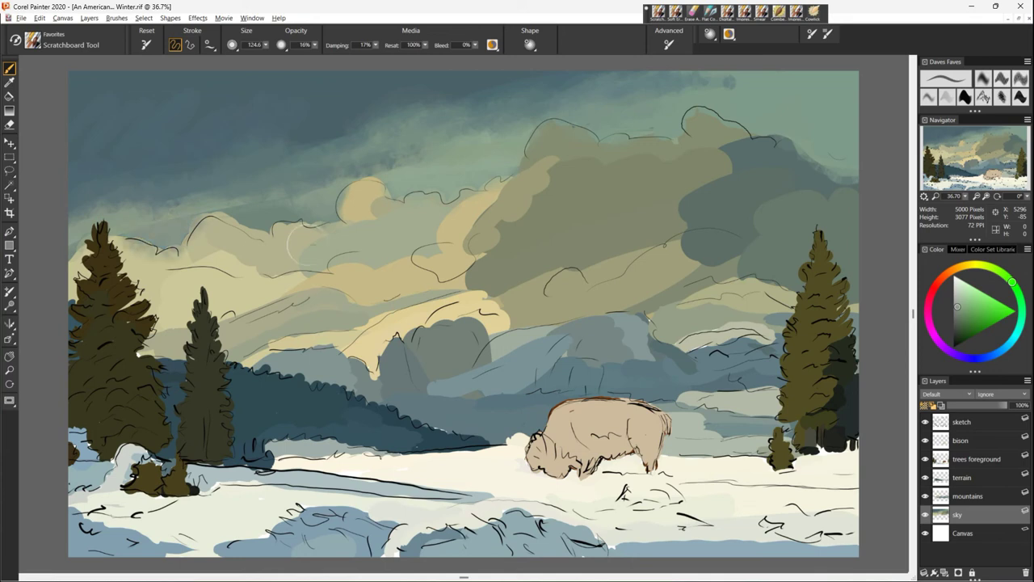
pyautogui.keyDown('alt'); pyautogui.click(110, 226); pyautogui.keyUp('alt')
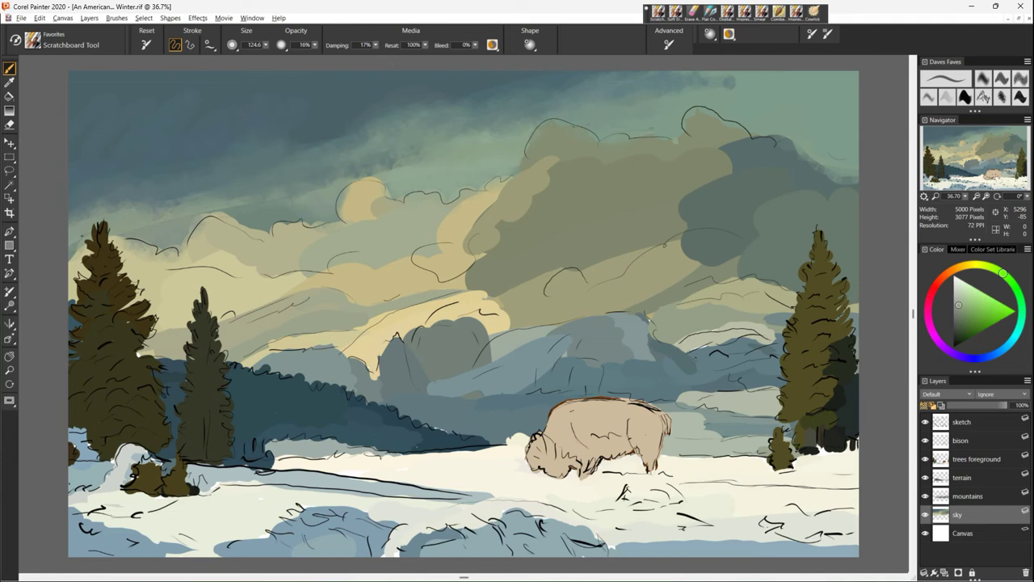
pyautogui.keyDown('alt'); pyautogui.click(234, 212); pyautogui.keyUp('alt')
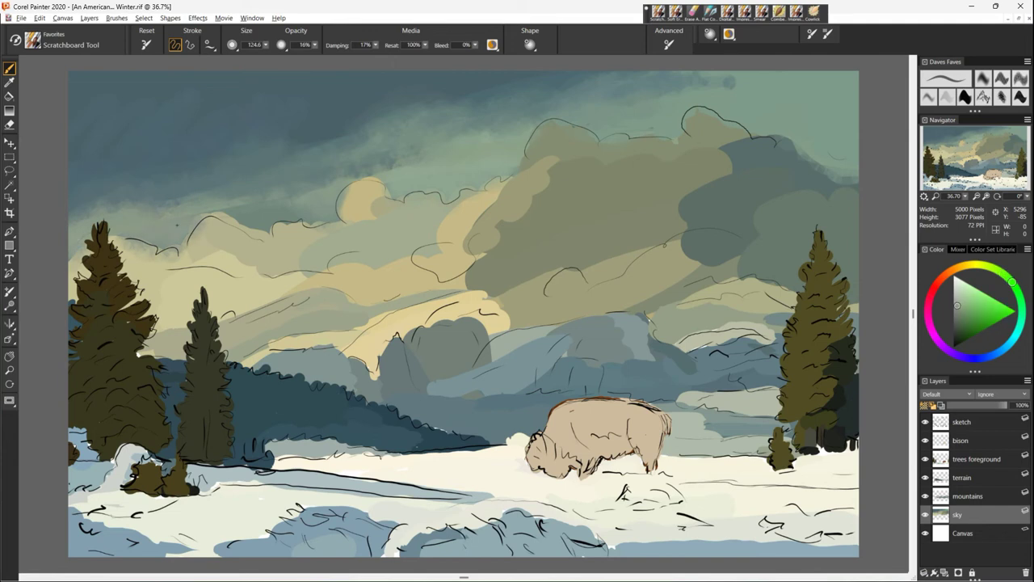
# - Shift the hue to a teal green and brush it lightly from the left cloud's peak towards the round yellow cloud
pyautogui.click(1022, 312)
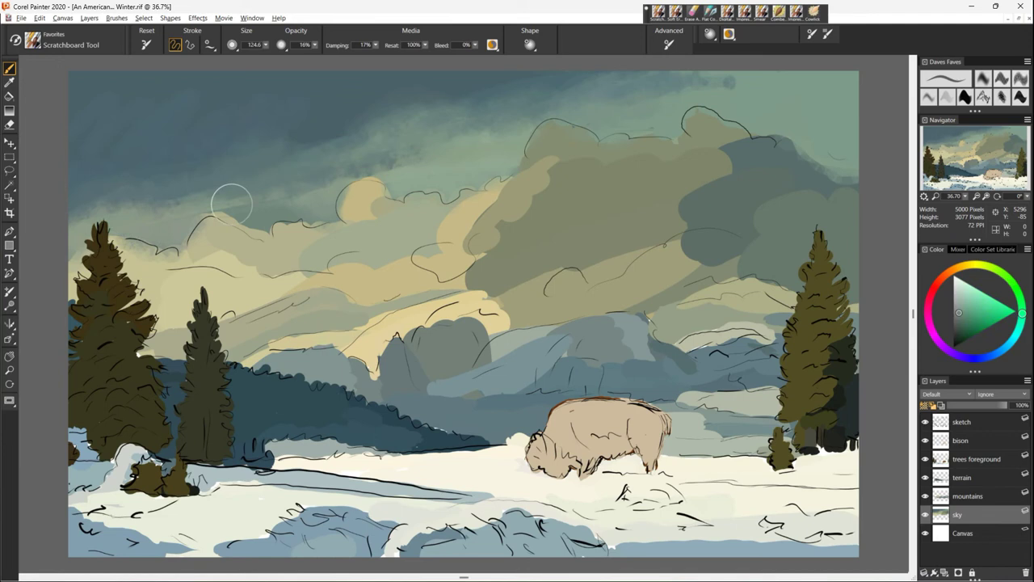
pyautogui.moveTo(212, 215); pyautogui.dragTo(243, 235)
pyautogui.click(1022, 309)
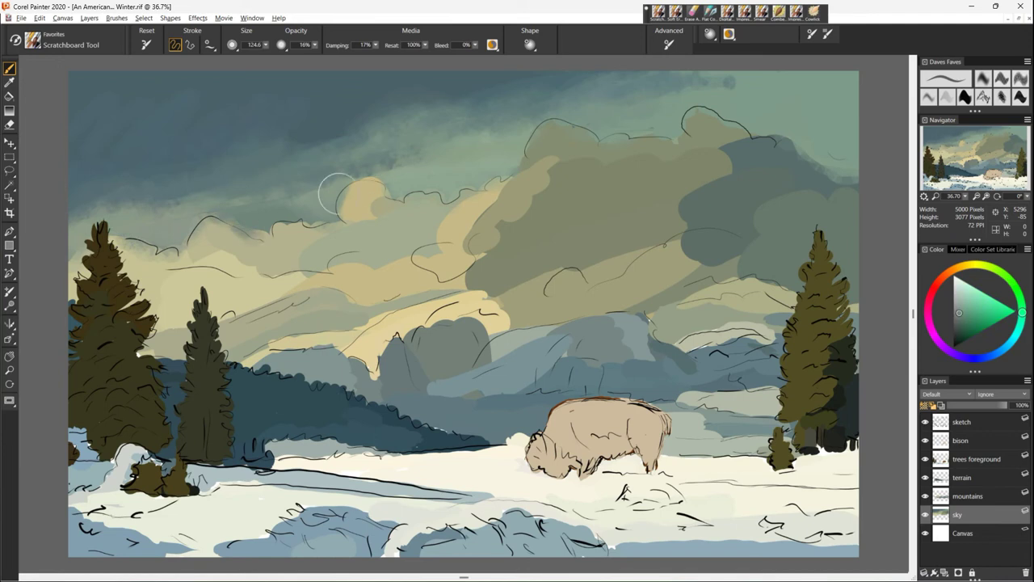
pyautogui.moveTo(268, 201)
pyautogui.mouseDown()
pyautogui.moveTo(324, 195)
pyautogui.moveTo(299, 190)
pyautogui.mouseUp()
# - Smooth the sky and cloud edge between the round yellow cloud and the large olive cloud with sampled greens
pyautogui.keyDown('alt'); pyautogui.click(420, 166); pyautogui.keyUp('alt')
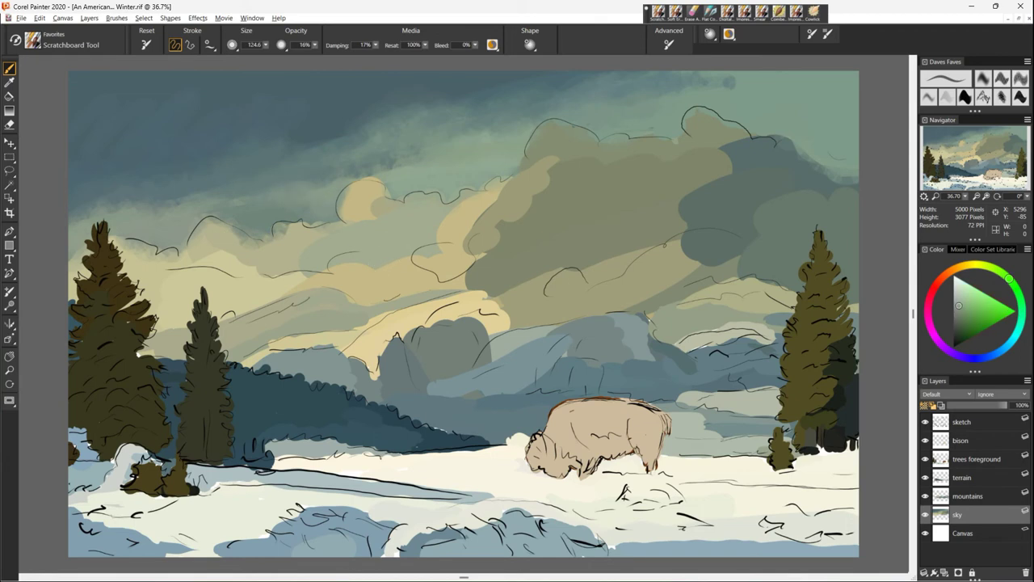
pyautogui.keyDown('alt'); pyautogui.click(412, 165); pyautogui.keyUp('alt')
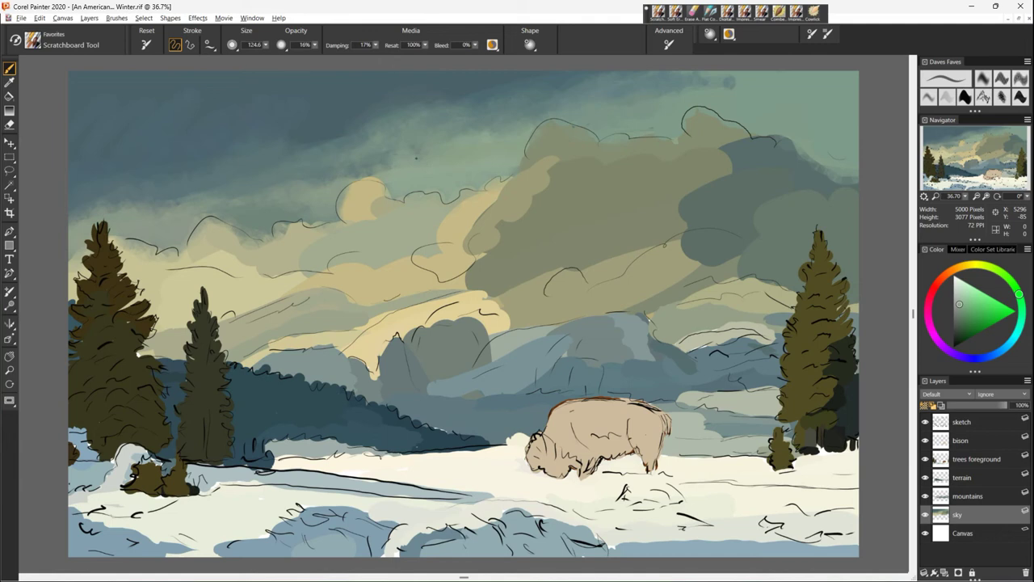
pyautogui.keyDown('alt'); pyautogui.click(462, 187); pyautogui.keyUp('alt')
pyautogui.moveTo(445, 181); pyautogui.dragTo(466, 185)
pyautogui.keyDown('alt'); pyautogui.click(461, 151); pyautogui.keyUp('alt')
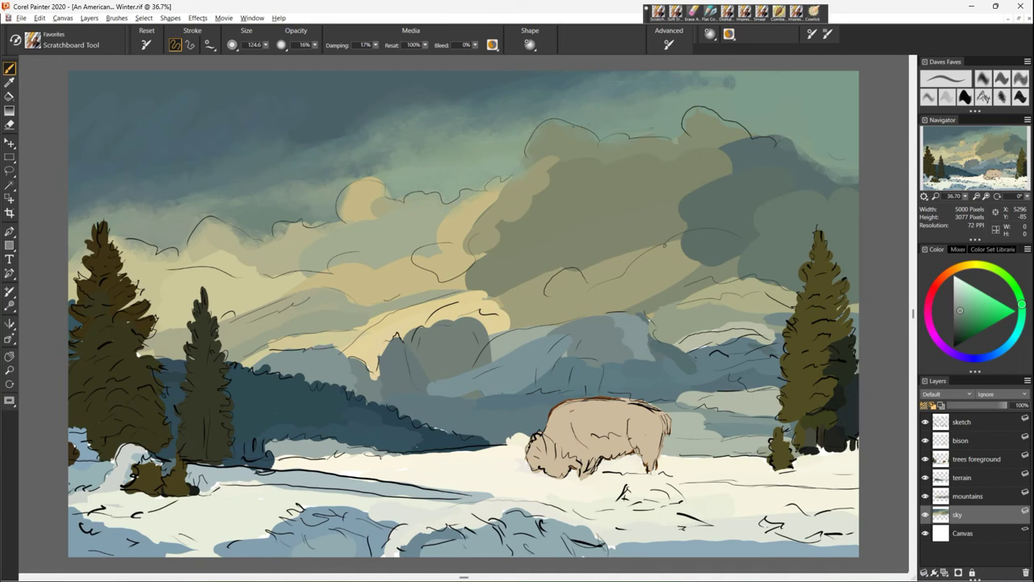
pyautogui.keyDown('alt'); pyautogui.click(507, 136); pyautogui.keyUp('alt')
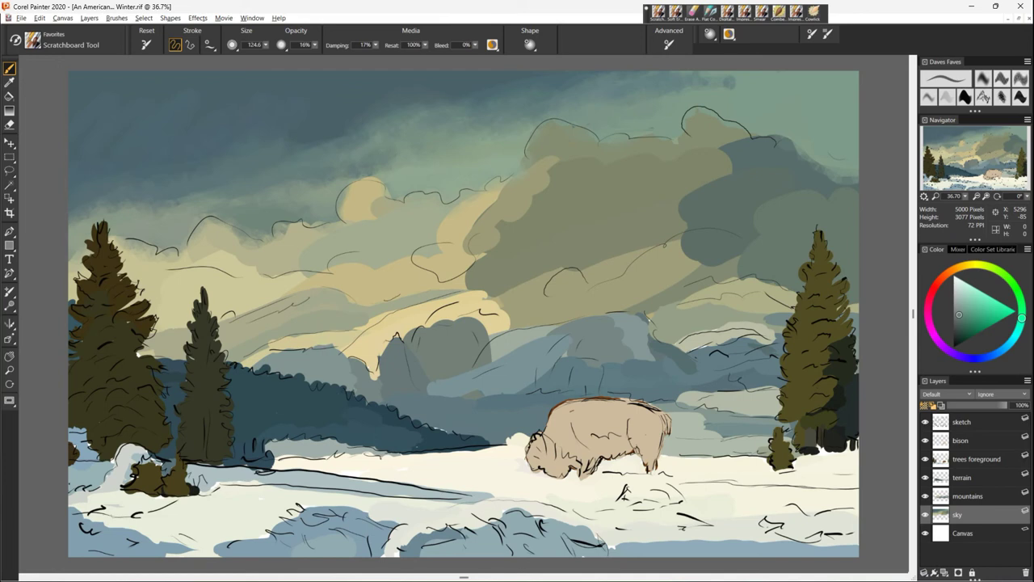
pyautogui.keyDown('alt'); pyautogui.click(388, 169); pyautogui.keyUp('alt')
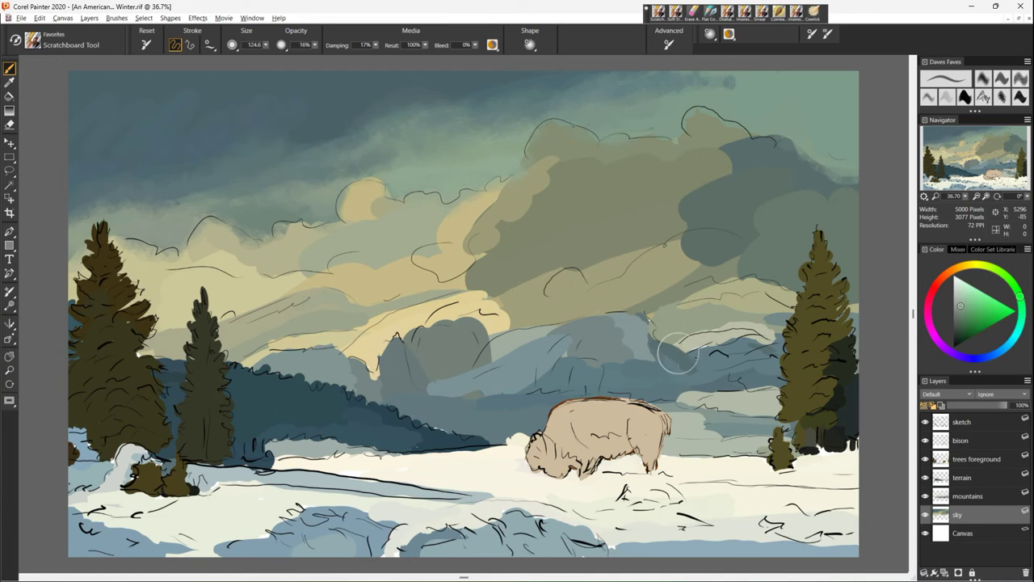
# - Paint a warm tan highlight on the large olive cloud's upper left puff and blend it into the surrounding cloud
pyautogui.keyDown('alt'); pyautogui.click(551, 168); pyautogui.keyUp('alt')
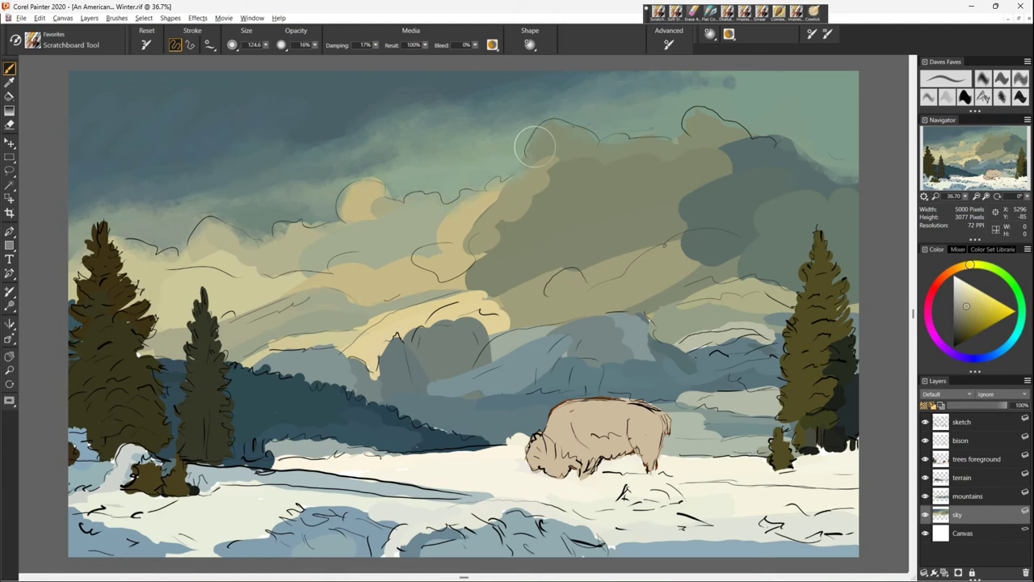
pyautogui.moveTo(534, 147); pyautogui.dragTo(543, 133)
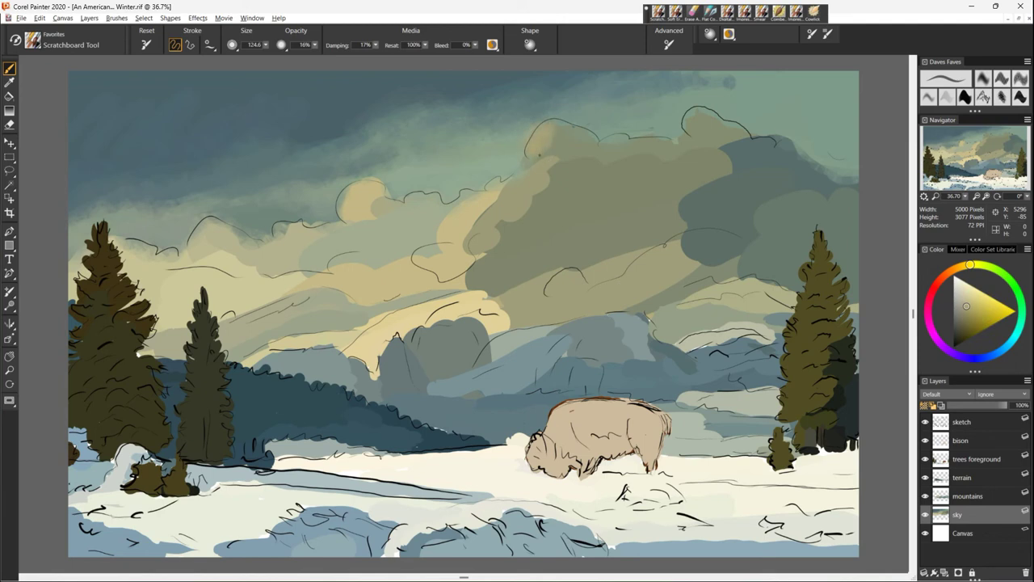
pyautogui.keyDown('alt'); pyautogui.click(536, 169); pyautogui.keyUp('alt')
pyautogui.keyDown('alt'); pyautogui.click(492, 194); pyautogui.keyUp('alt')
pyautogui.keyDown('alt'); pyautogui.click(504, 190); pyautogui.keyUp('alt')
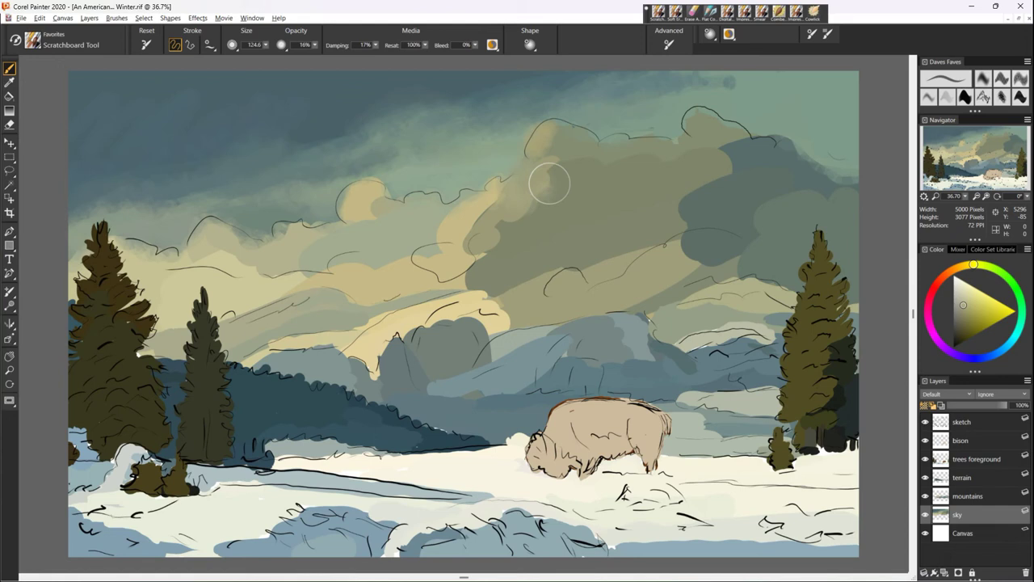
pyautogui.moveTo(561, 193); pyautogui.dragTo(548, 159)
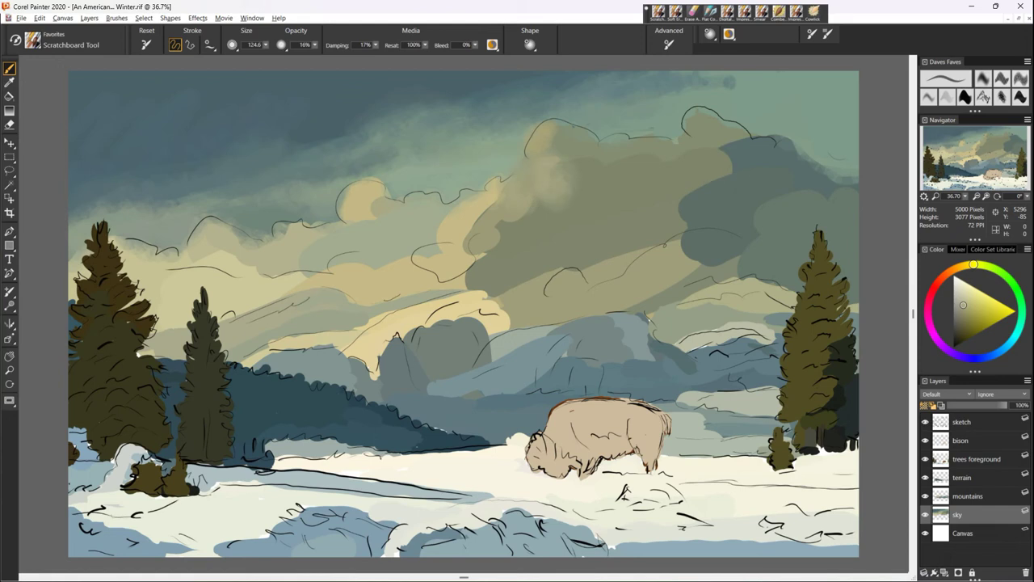
pyautogui.keyDown('alt'); pyautogui.click(589, 143); pyautogui.keyUp('alt')
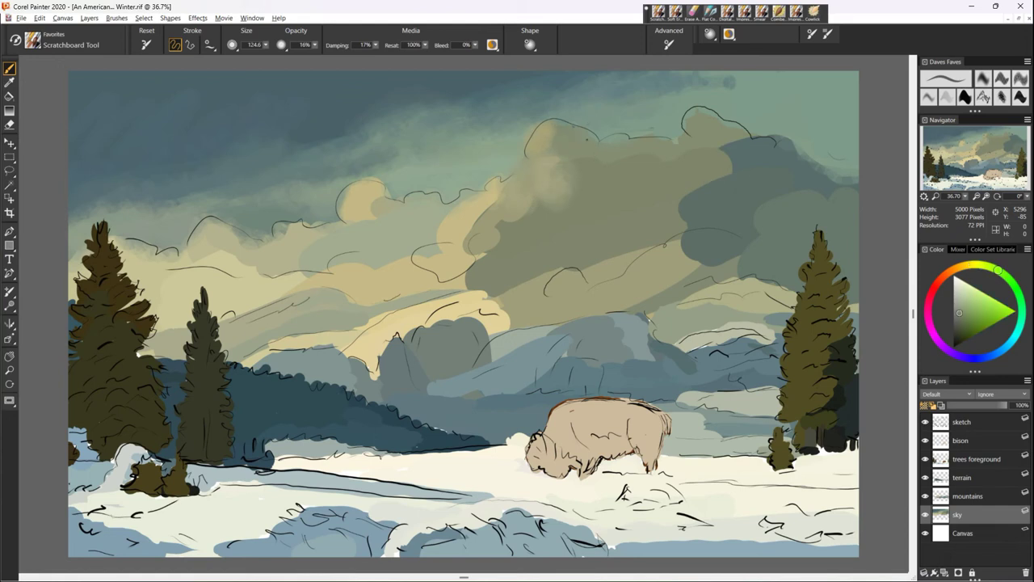
pyautogui.moveTo(572, 146); pyautogui.dragTo(575, 171)
# - Soften the large olive cloud's top edge and fill out its small right-hand puff with sampled olive and green tones
pyautogui.keyDown('alt'); pyautogui.click(677, 150); pyautogui.keyUp('alt')
pyautogui.keyDown('alt'); pyautogui.click(756, 120); pyautogui.keyUp('alt')
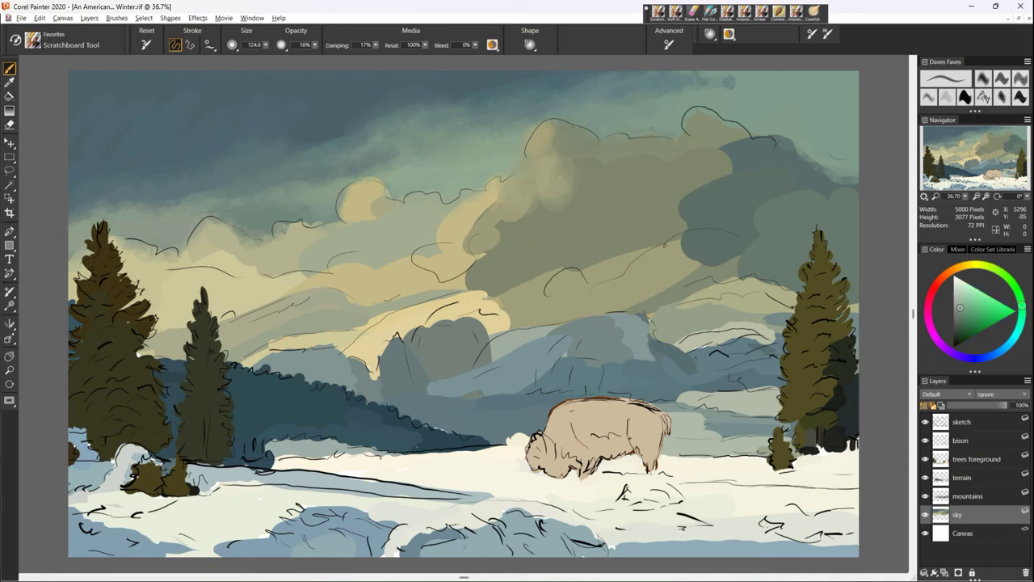
pyautogui.keyDown('alt'); pyautogui.click(677, 138); pyautogui.keyUp('alt')
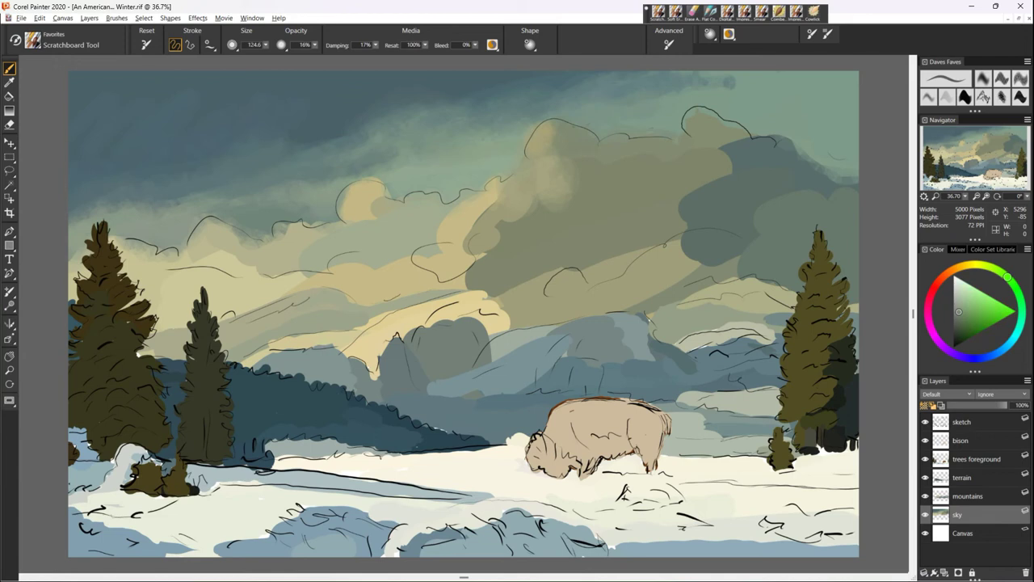
pyautogui.keyDown('alt'); pyautogui.click(711, 129); pyautogui.keyUp('alt')
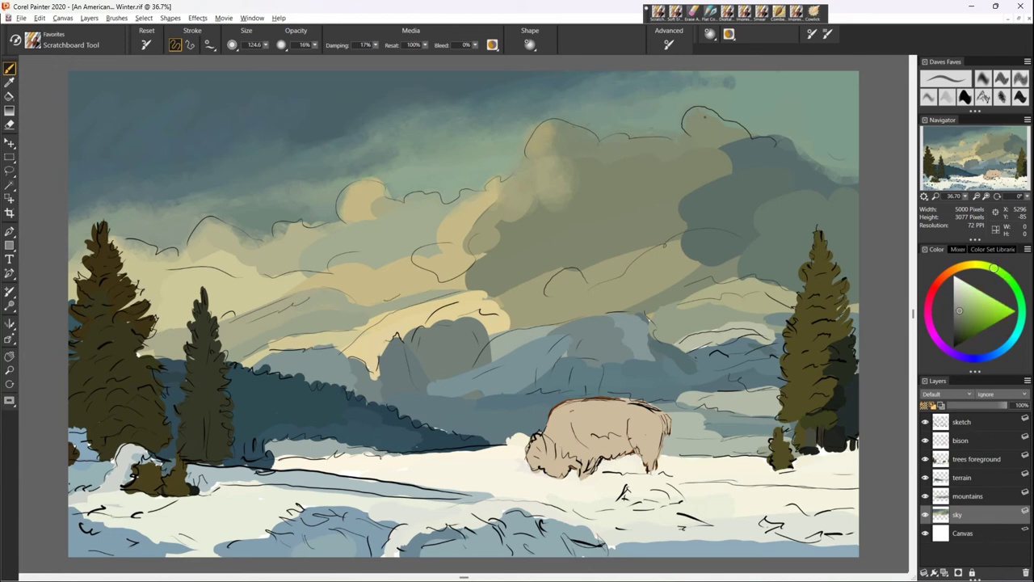
pyautogui.keyDown('alt'); pyautogui.click(735, 126); pyautogui.keyUp('alt')
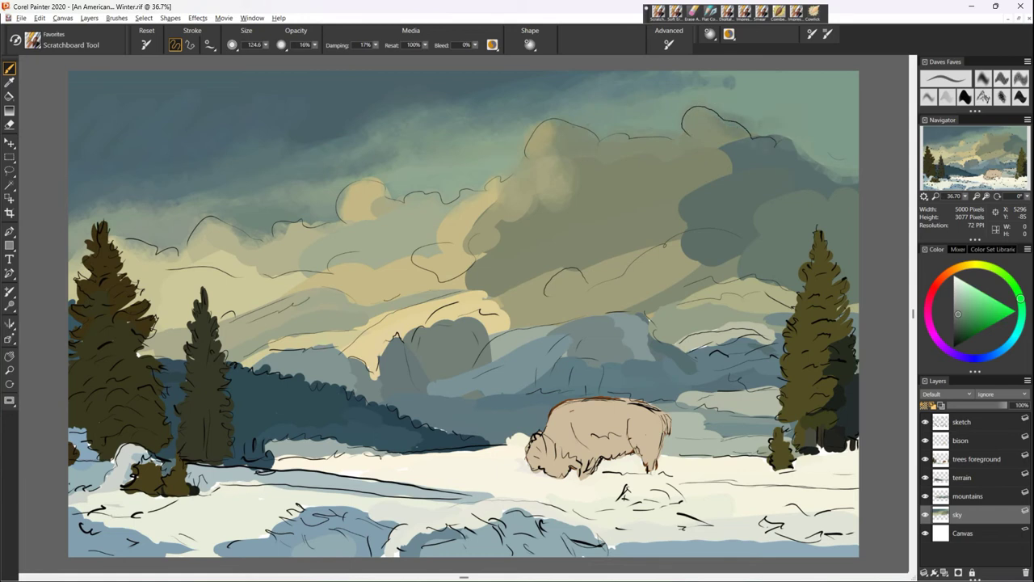
# - Break up the blue-grey cloud's upper right edge against the green sky with sampled teal tones
pyautogui.keyDown('alt'); pyautogui.click(816, 200); pyautogui.keyUp('alt')
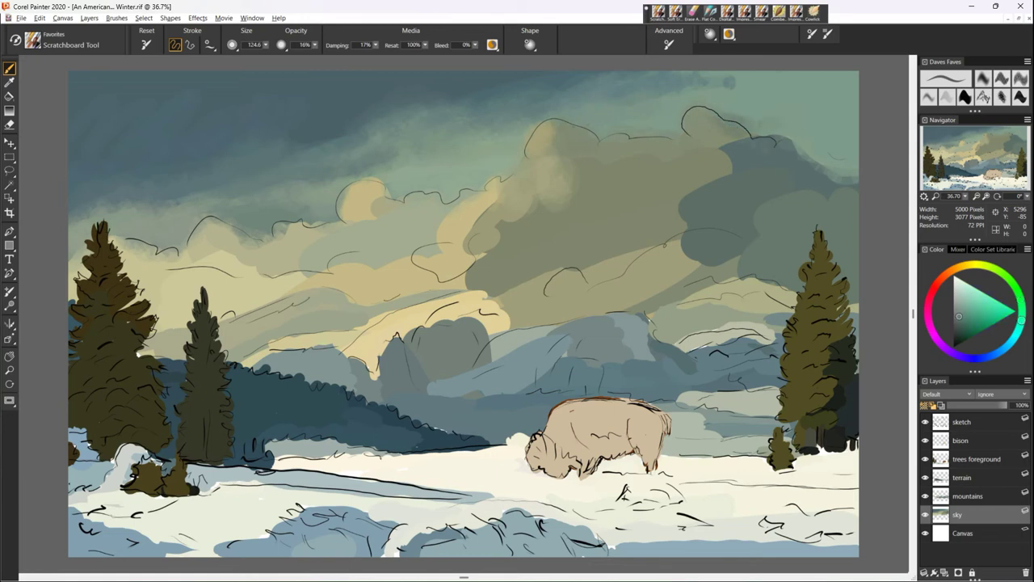
pyautogui.moveTo(1022, 321); pyautogui.dragTo(1021, 301)
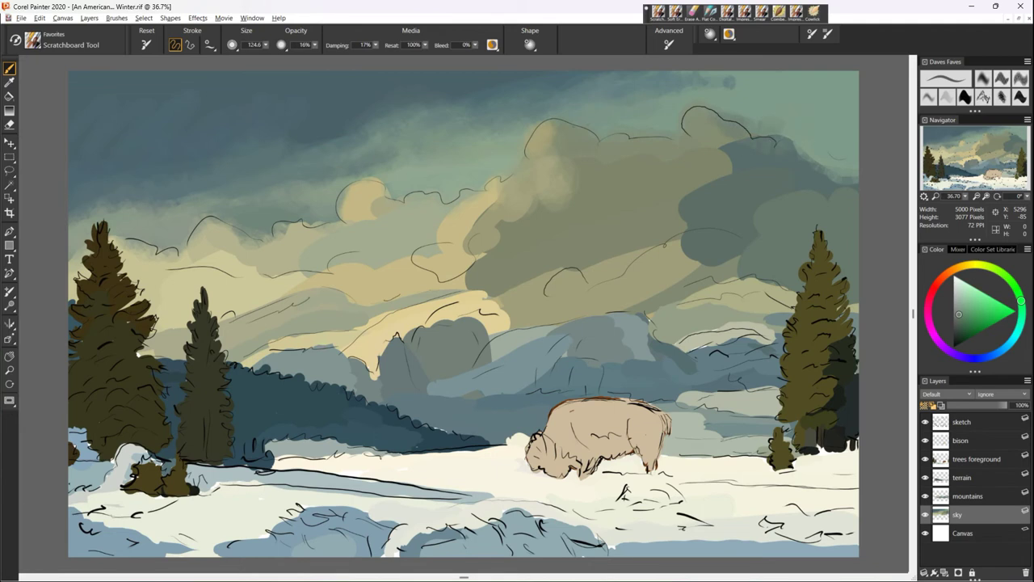
pyautogui.keyDown('alt'); pyautogui.click(842, 154); pyautogui.keyUp('alt')
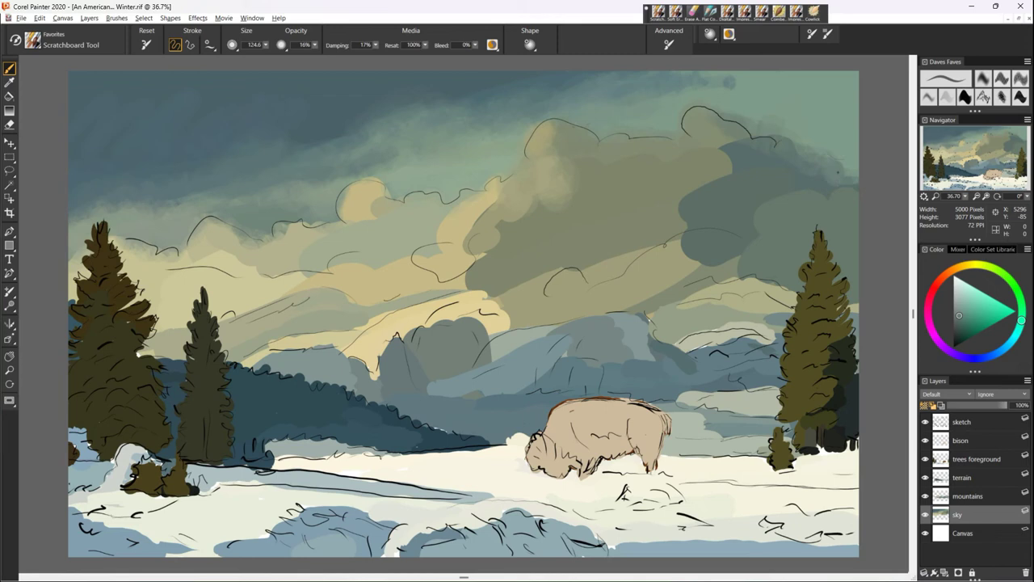
# - Cover the dark dab in the sky above the small right puff and clean the surrounding area with sampled pale green
pyautogui.keyDown('alt'); pyautogui.click(796, 121); pyautogui.keyUp('alt')
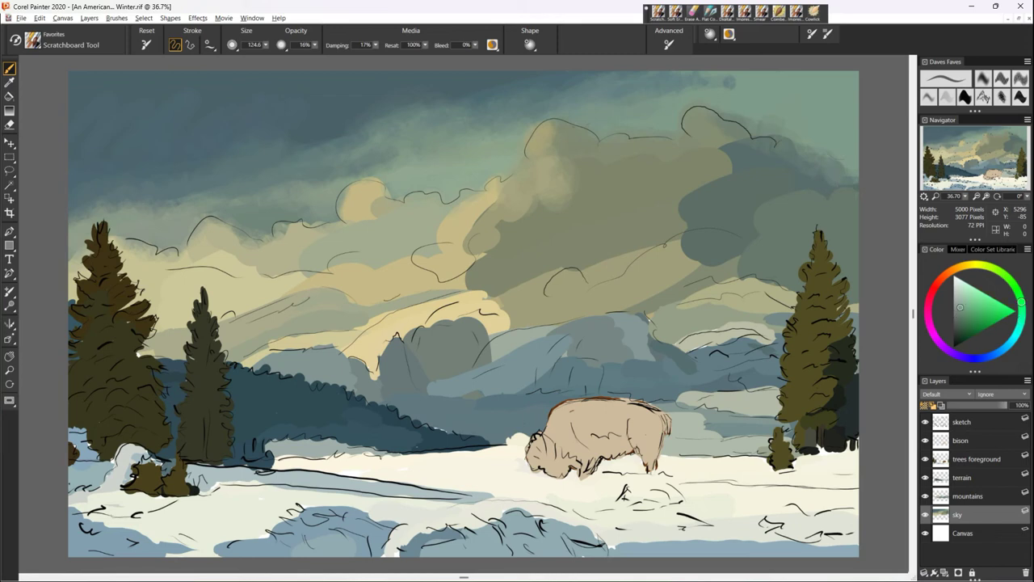
pyautogui.moveTo(782, 124); pyautogui.dragTo(753, 121)
pyautogui.keyDown('alt'); pyautogui.click(818, 91); pyautogui.keyUp('alt')
pyautogui.moveTo(741, 91); pyautogui.dragTo(723, 88)
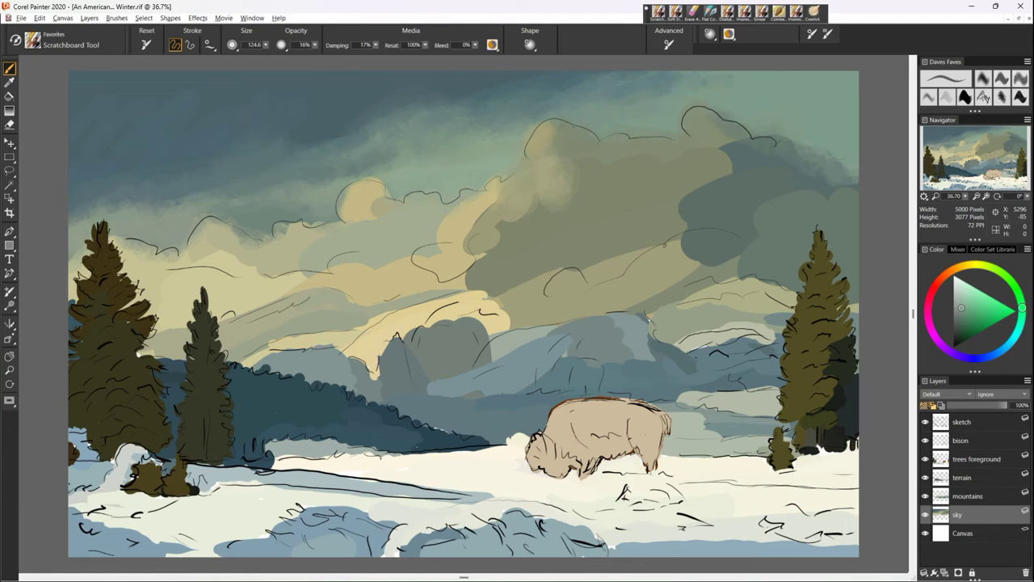
# - Blend the hard boundary between the large olive cloud and the blue-grey cloud beside it with colours sampled from both
pyautogui.keyDown('alt'); pyautogui.click(826, 169); pyautogui.keyUp('alt')
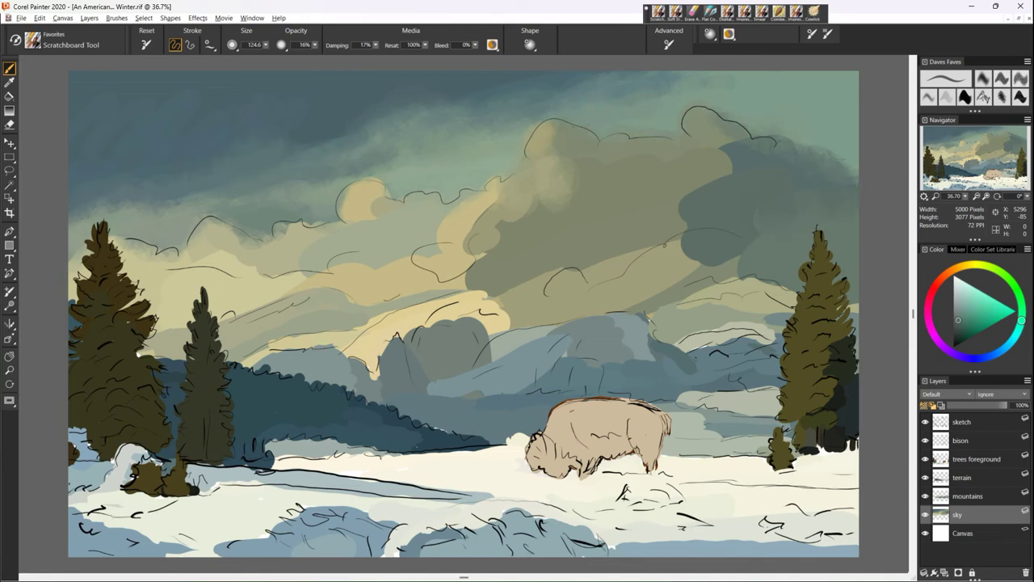
pyautogui.keyDown('alt'); pyautogui.click(779, 162); pyautogui.keyUp('alt')
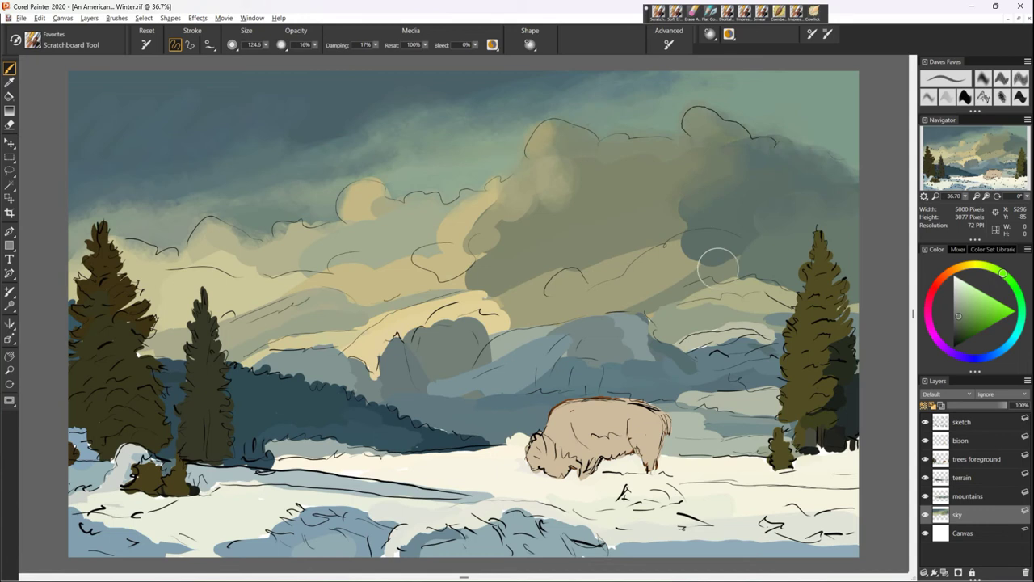
pyautogui.keyDown('alt'); pyautogui.click(697, 163); pyautogui.keyUp('alt')
pyautogui.keyDown('alt'); pyautogui.click(687, 154); pyautogui.keyUp('alt')
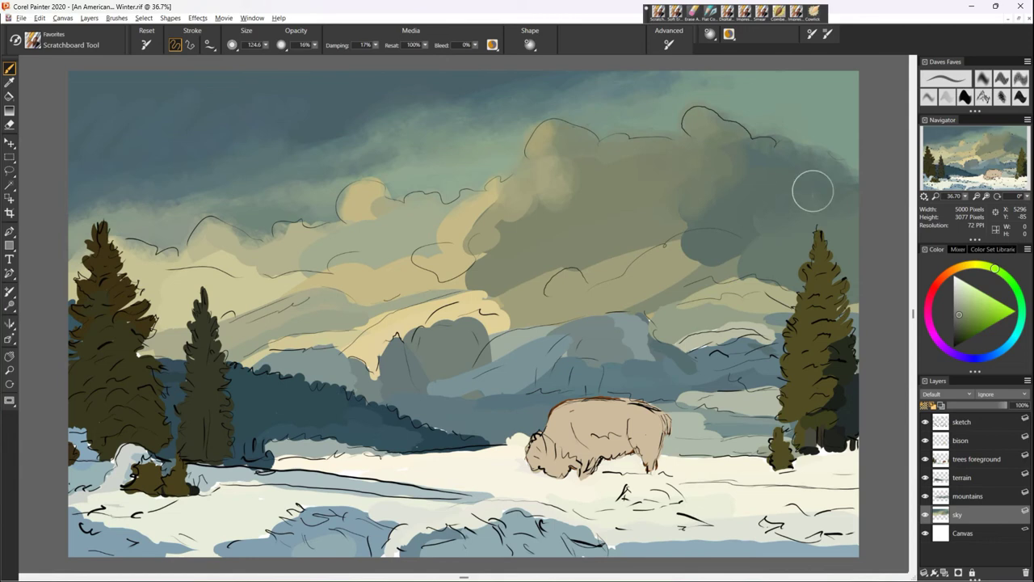
pyautogui.keyDown('alt'); pyautogui.click(678, 162); pyautogui.keyUp('alt')
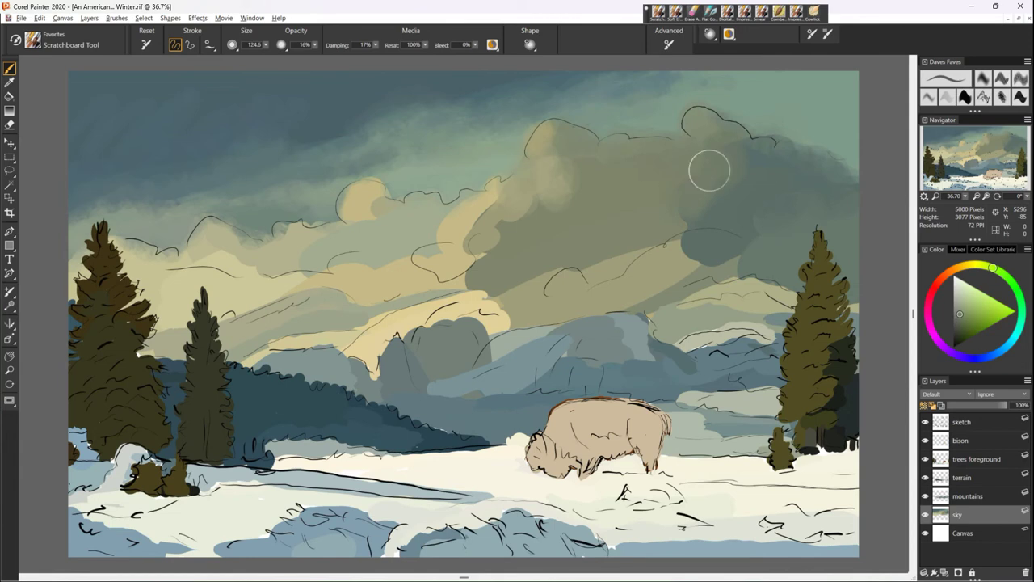
pyautogui.keyDown('alt'); pyautogui.click(687, 154); pyautogui.keyUp('alt')
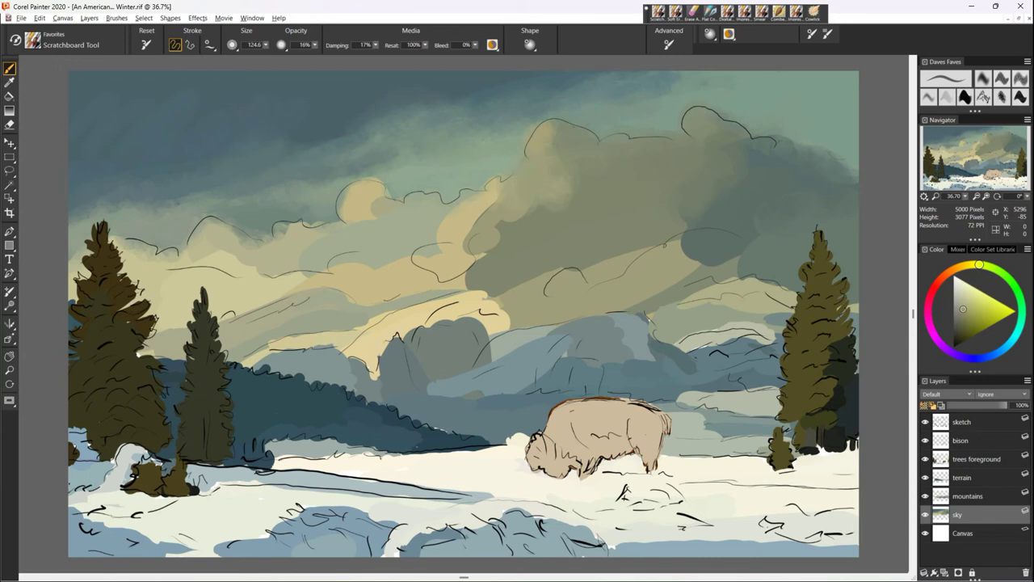
# - Soften the large cloud's left edge and the round yellow cloud with warm yellows sampled from the clouds
pyautogui.keyDown('alt'); pyautogui.click(522, 179); pyautogui.keyUp('alt')
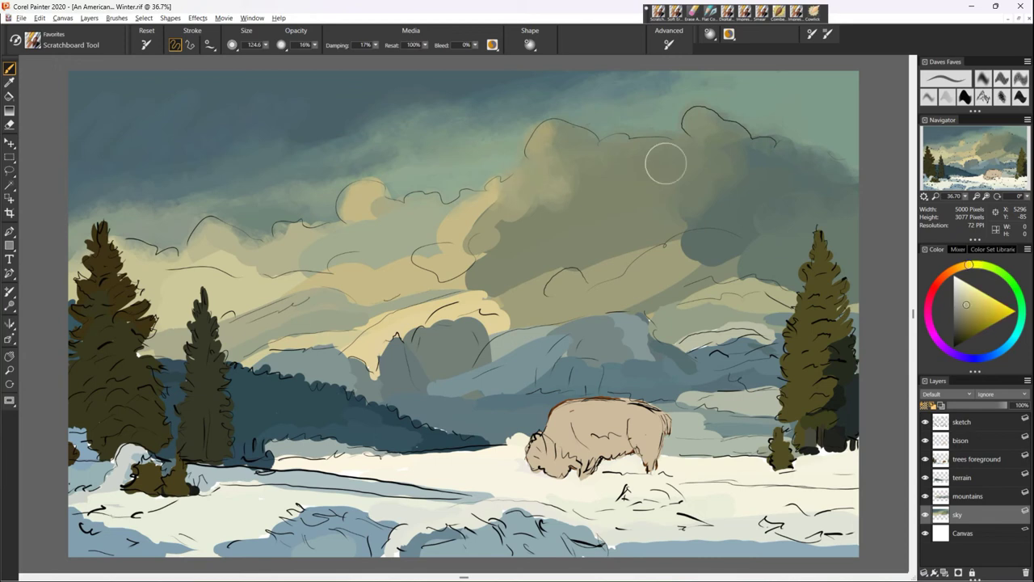
pyautogui.keyDown('alt'); pyautogui.click(493, 186); pyautogui.keyUp('alt')
pyautogui.keyDown('alt'); pyautogui.click(391, 208); pyautogui.keyUp('alt')
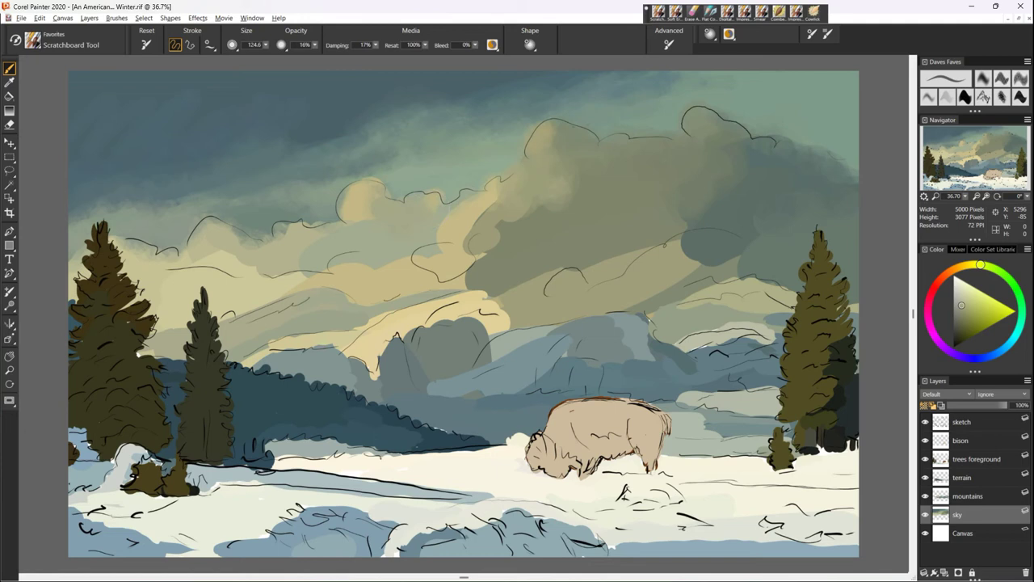
# - Blend the yellow and grey-green patches in the middle clouds below the round yellow puff with sampled cloud colours
pyautogui.keyDown('alt'); pyautogui.click(393, 229); pyautogui.keyUp('alt')
pyautogui.moveTo(395, 237)
pyautogui.mouseDown()
pyautogui.moveTo(400, 272)
pyautogui.moveTo(425, 279)
pyautogui.mouseUp()
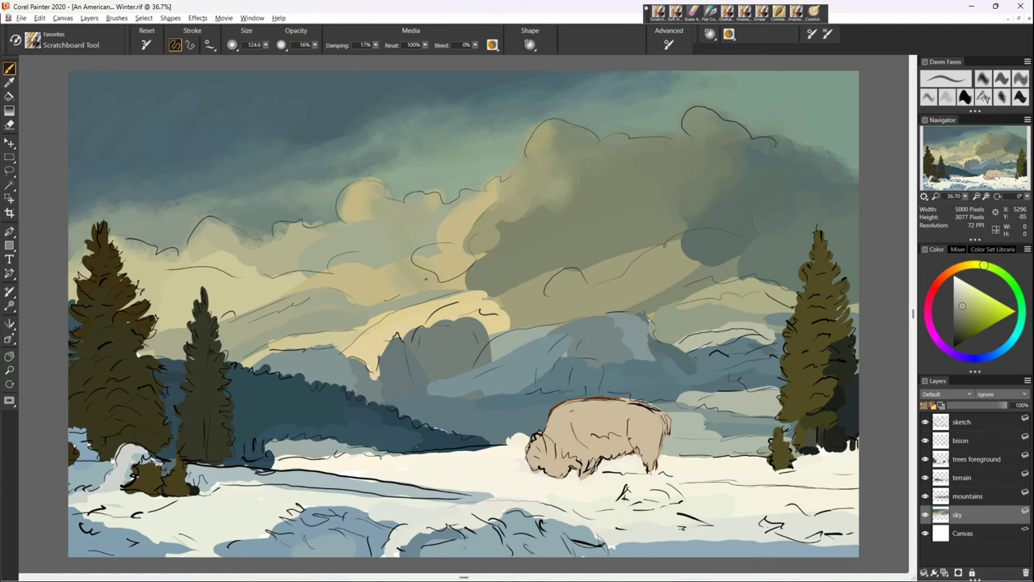
pyautogui.keyDown('alt'); pyautogui.click(383, 263); pyautogui.keyUp('alt')
pyautogui.keyDown('alt'); pyautogui.click(378, 244); pyautogui.keyUp('alt')
pyautogui.moveTo(367, 221); pyautogui.dragTo(396, 215)
# - Soften the upper left edge of the round yellow puff with warm and pale green tones sampled from the clouds
pyautogui.keyDown('alt'); pyautogui.click(519, 203); pyautogui.keyUp('alt')
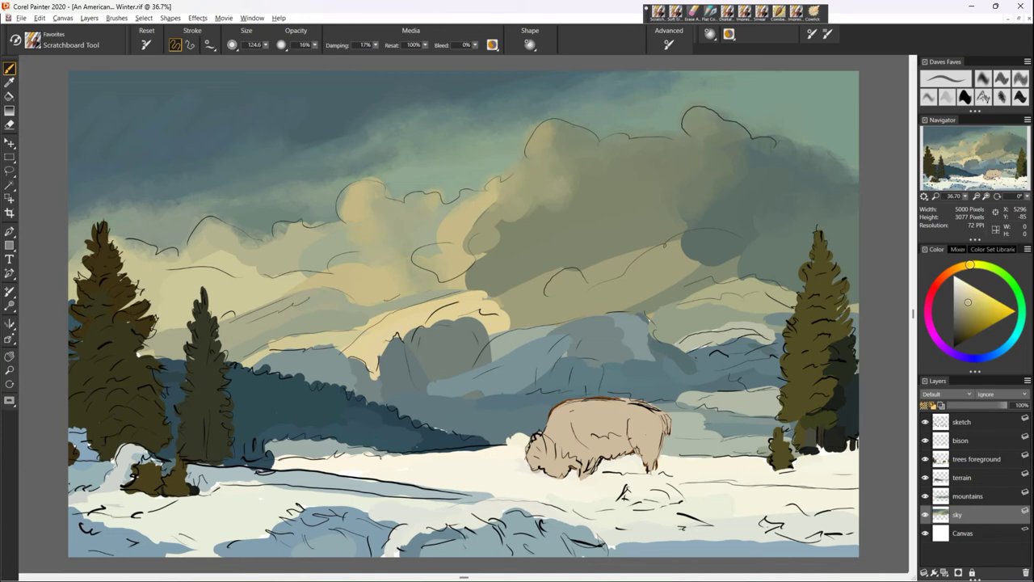
pyautogui.keyDown('alt'); pyautogui.click(444, 198); pyautogui.keyUp('alt')
pyautogui.moveTo(343, 209); pyautogui.dragTo(352, 193)
pyautogui.keyDown('alt'); pyautogui.click(416, 185); pyautogui.keyUp('alt')
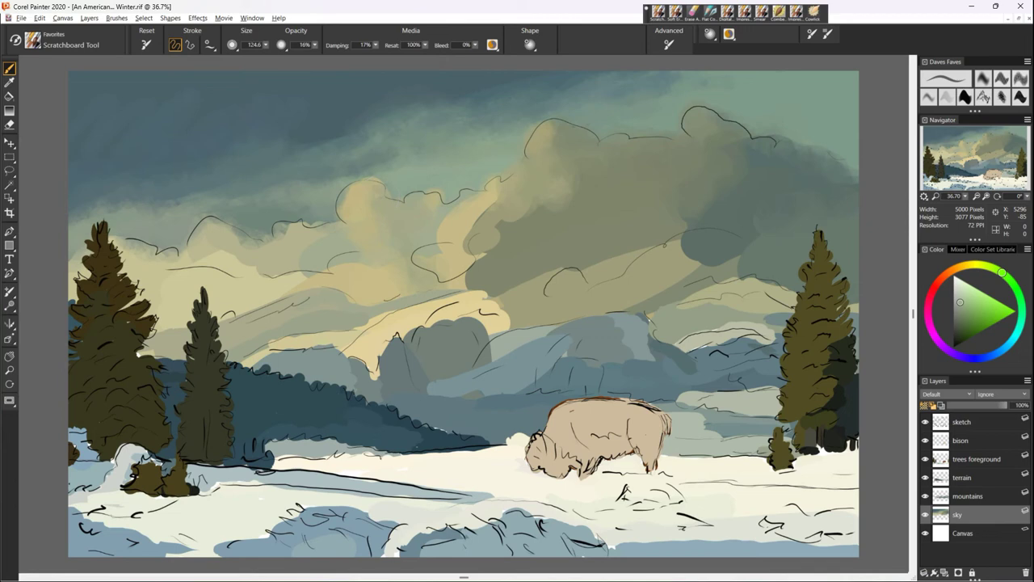
# - Soften the upper part of the left cloud bank with yellow-green tones sampled along it
pyautogui.keyDown('alt'); pyautogui.click(313, 241); pyautogui.keyUp('alt')
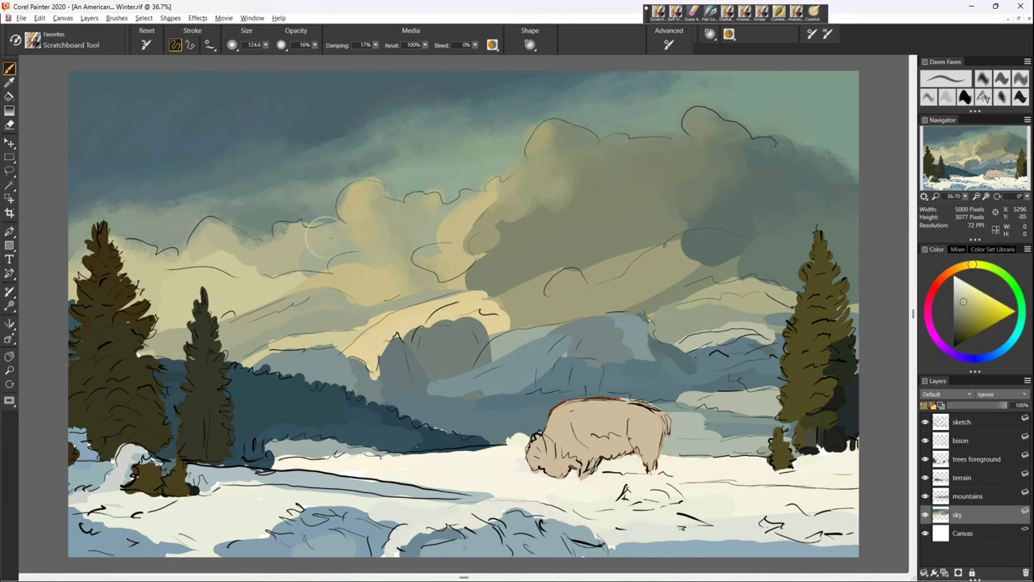
pyautogui.keyDown('alt'); pyautogui.click(280, 235); pyautogui.keyUp('alt')
pyautogui.keyDown('alt'); pyautogui.click(246, 239); pyautogui.keyUp('alt')
pyautogui.moveTo(245, 234); pyautogui.dragTo(207, 227)
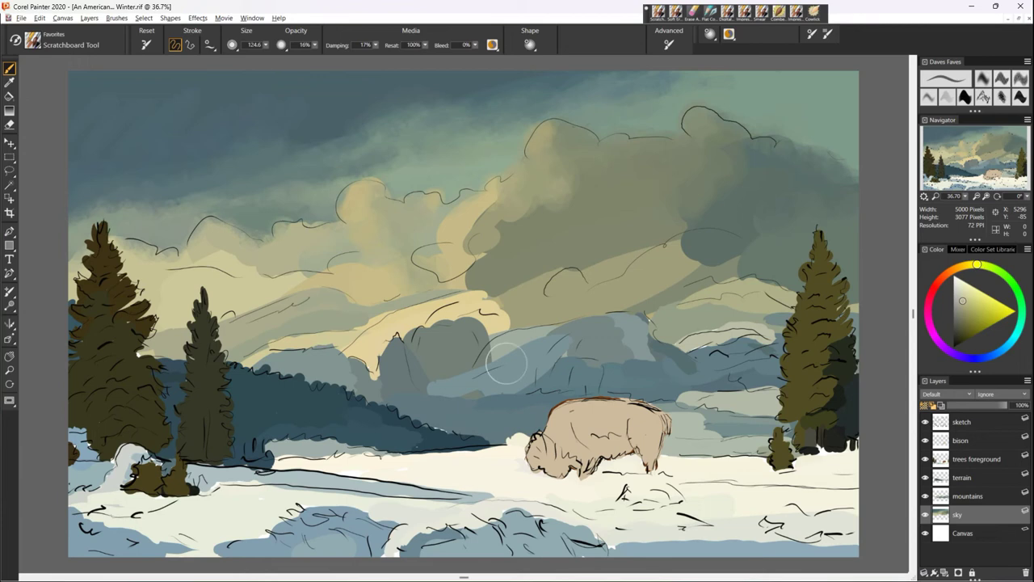
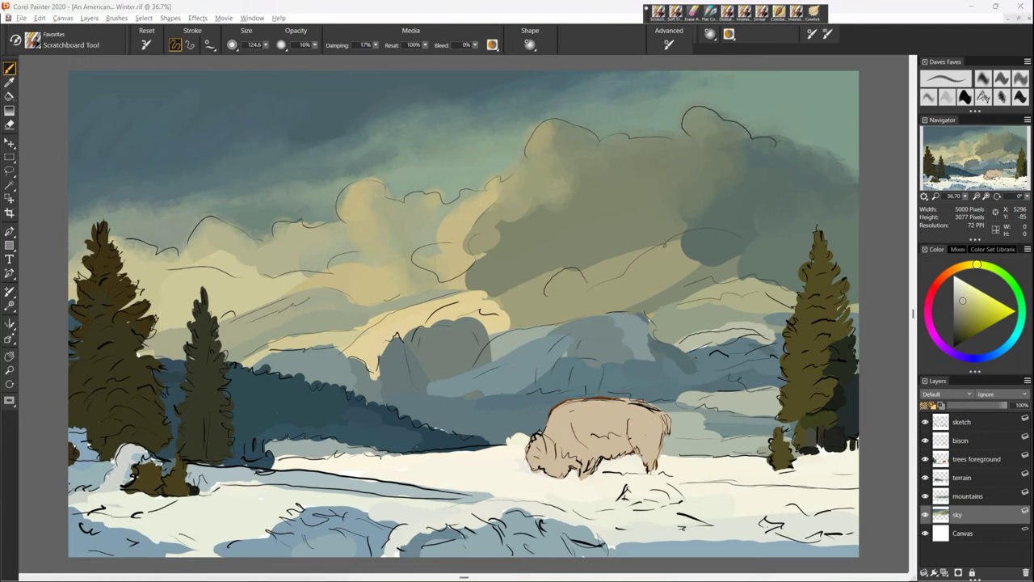
# - Blend warm yellow and muted green through the clouds between the round puff and the left cloud bank
pyautogui.keyDown('alt'); pyautogui.click(457, 273); pyautogui.keyUp('alt')
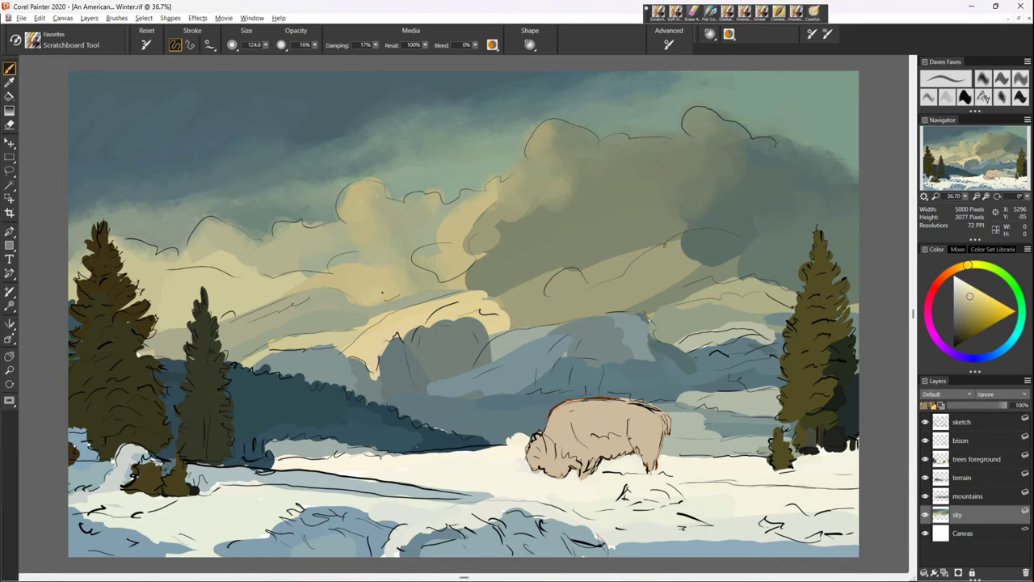
pyautogui.keyDown('alt'); pyautogui.click(373, 266); pyautogui.keyUp('alt')
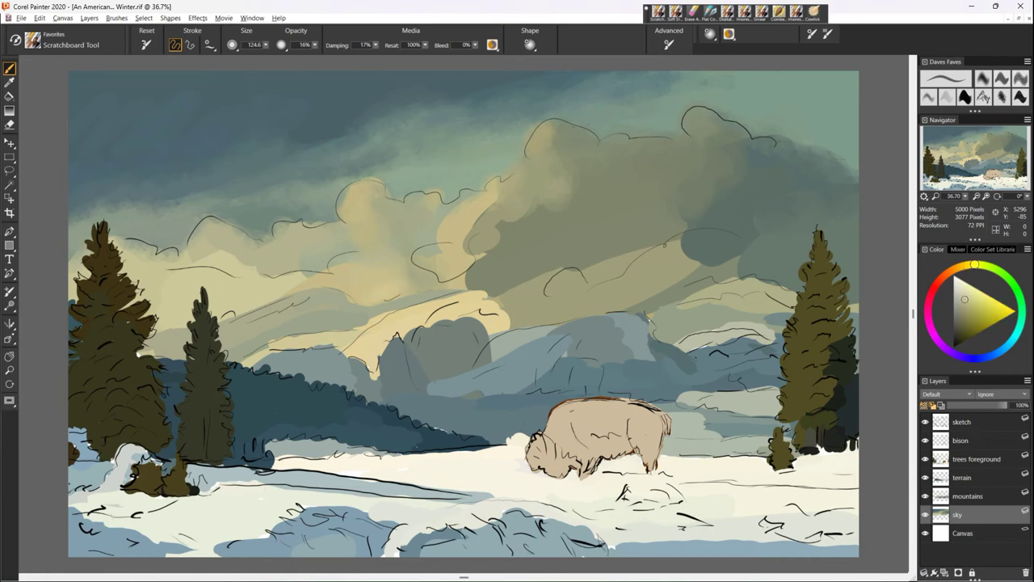
pyautogui.keyDown('alt'); pyautogui.click(368, 241); pyautogui.keyUp('alt')
pyautogui.keyDown('alt'); pyautogui.click(347, 230); pyautogui.keyUp('alt')
pyautogui.keyDown('alt'); pyautogui.click(339, 246); pyautogui.keyUp('alt')
pyautogui.keyDown('alt'); pyautogui.click(320, 234); pyautogui.keyUp('alt')
pyautogui.moveTo(278, 225); pyautogui.dragTo(279, 236)
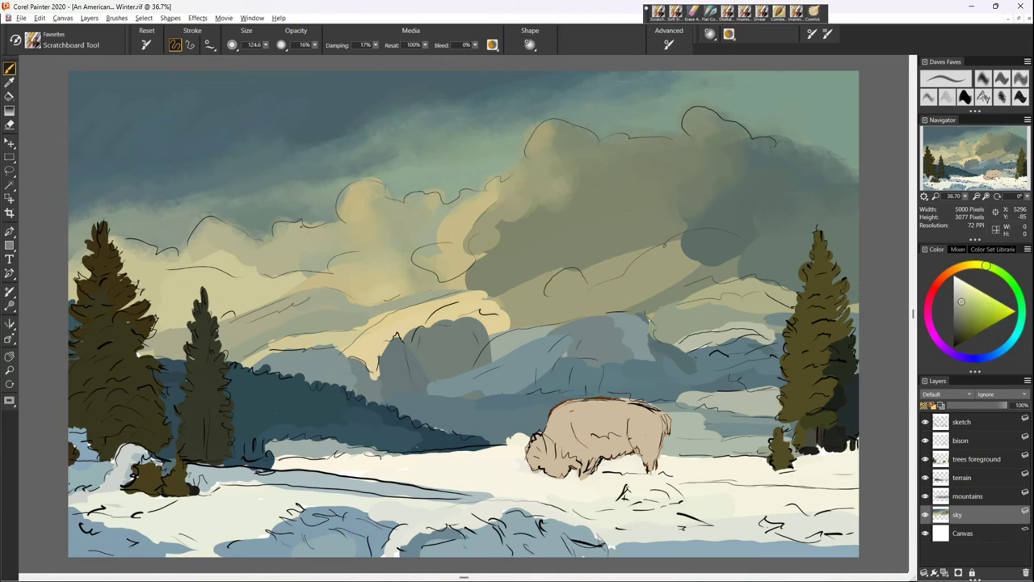
# - Shade the underside of the small puff in the left cloud bank with sampled grey-green tones
pyautogui.keyDown('alt'); pyautogui.click(413, 226); pyautogui.keyUp('alt')
pyautogui.keyDown('alt'); pyautogui.click(190, 245); pyautogui.keyUp('alt')
pyautogui.moveTo(192, 247); pyautogui.dragTo(226, 267)
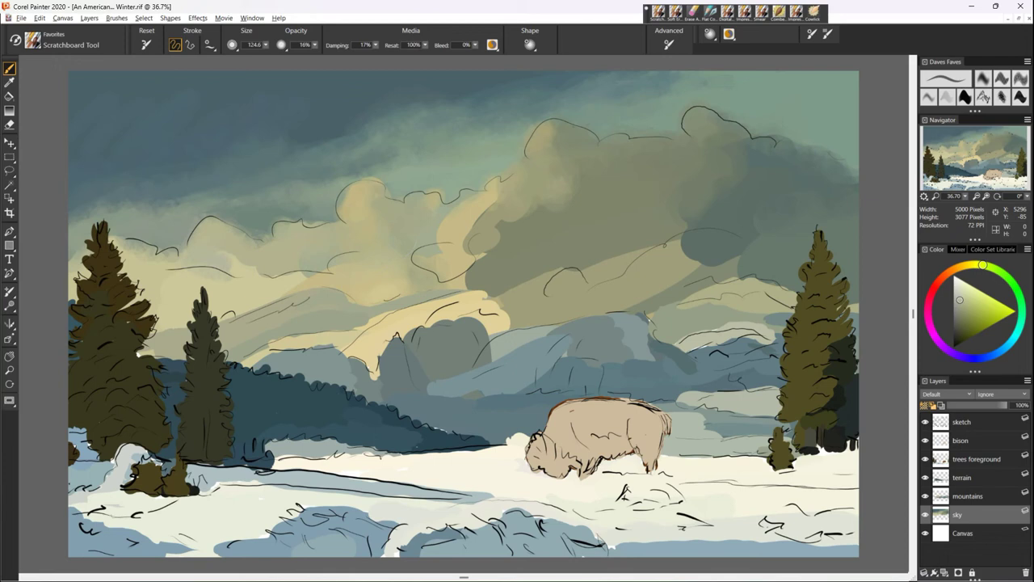
pyautogui.keyDown('alt'); pyautogui.click(249, 249); pyautogui.keyUp('alt')
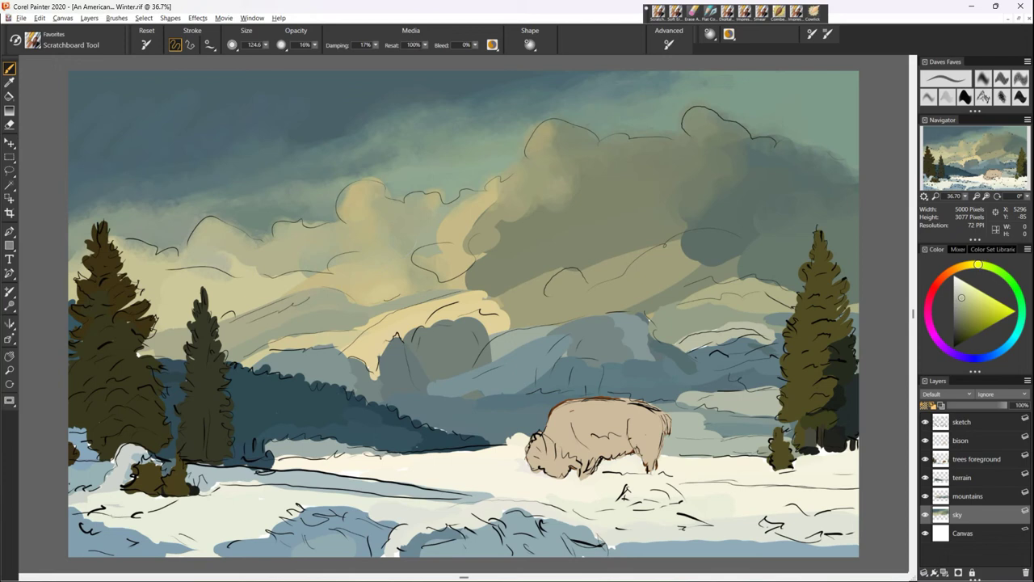
# - Smooth the interior of the left cloud bank and soften its top edge against the sky with sampled tones
pyautogui.keyDown('alt'); pyautogui.click(358, 236); pyautogui.keyUp('alt')
pyautogui.keyDown('alt'); pyautogui.click(298, 247); pyautogui.keyUp('alt')
pyautogui.keyDown('alt'); pyautogui.click(352, 259); pyautogui.keyUp('alt')
pyautogui.keyDown('alt'); pyautogui.click(279, 223); pyautogui.keyUp('alt')
pyautogui.keyDown('alt'); pyautogui.click(108, 226); pyautogui.keyUp('alt')
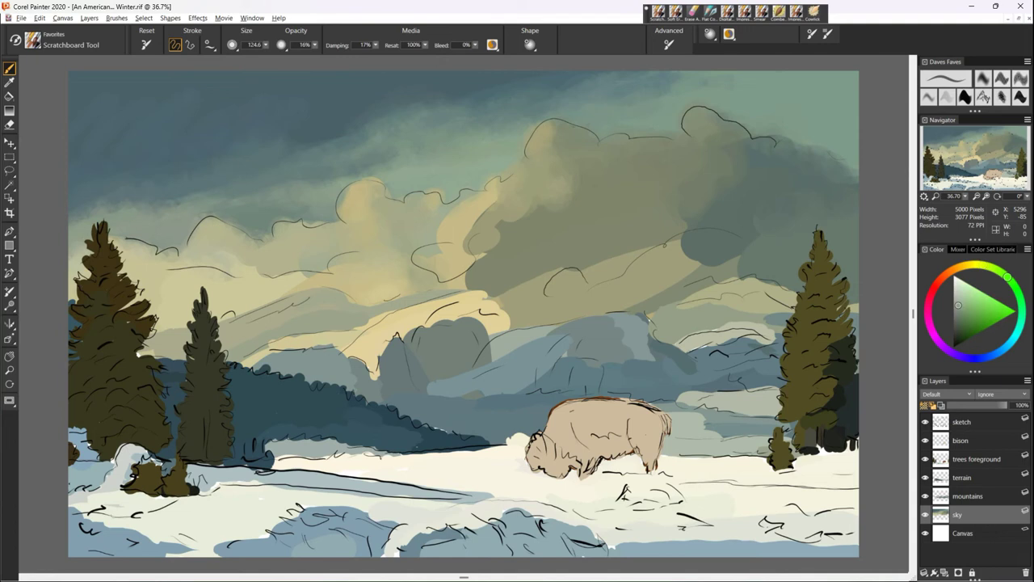
# - Blend pale yellows through the lower part of the left cloud bank between the trees and the middle clouds
pyautogui.keyDown('alt'); pyautogui.click(143, 282); pyautogui.keyUp('alt')
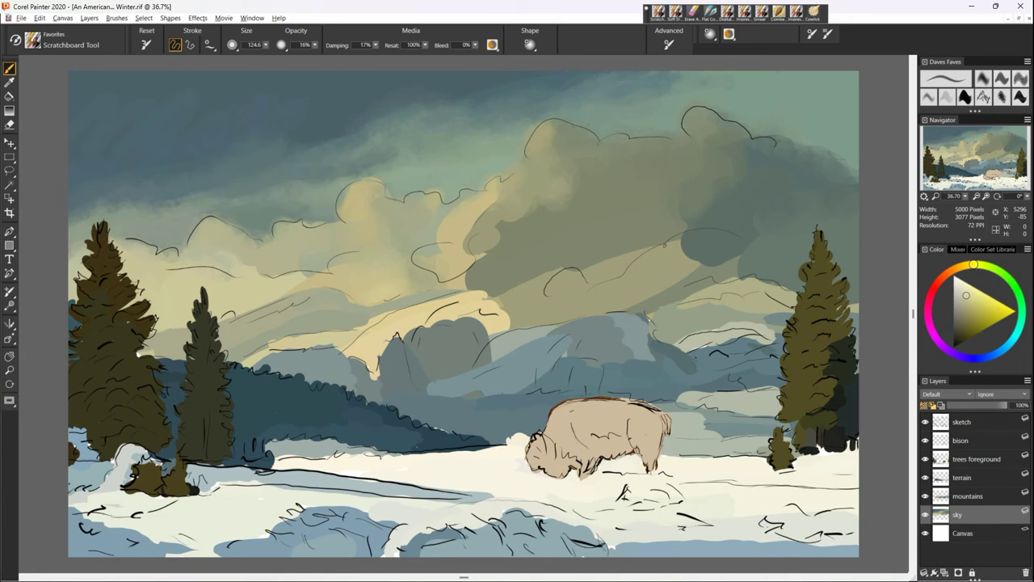
pyautogui.keyDown('alt'); pyautogui.click(232, 309); pyautogui.keyUp('alt')
pyautogui.keyDown('alt'); pyautogui.click(349, 260); pyautogui.keyUp('alt')
pyautogui.keyDown('alt'); pyautogui.click(382, 245); pyautogui.keyUp('alt')
pyautogui.keyDown('alt'); pyautogui.click(317, 240); pyautogui.keyUp('alt')
pyautogui.keyDown('alt'); pyautogui.click(194, 253); pyautogui.keyUp('alt')
# - Refine the edge between the sky and the left clouds up to the round yellow puff with sampled greens and yellows
pyautogui.keyDown('alt'); pyautogui.click(265, 225); pyautogui.keyUp('alt')
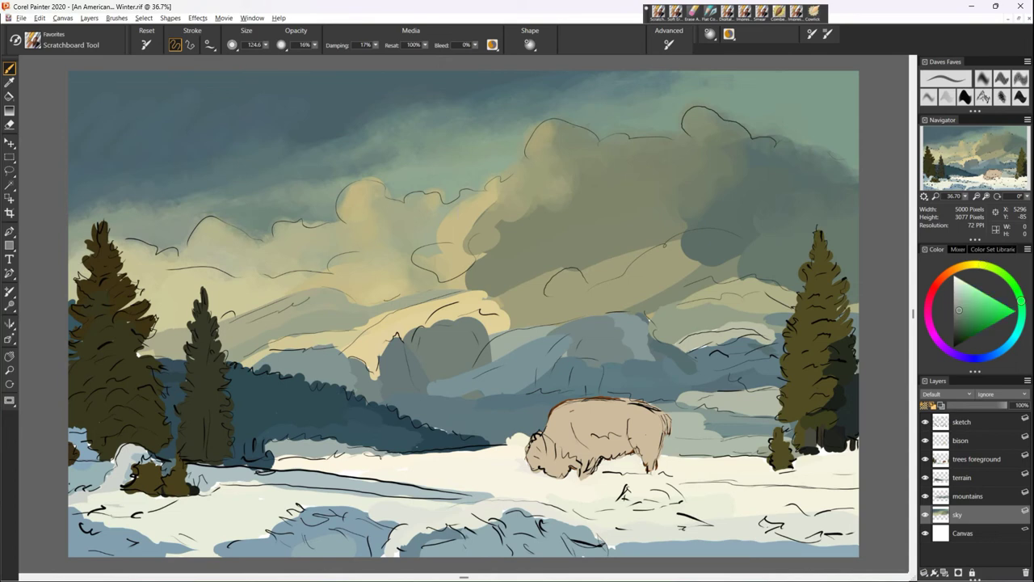
pyautogui.keyDown('alt'); pyautogui.click(430, 212); pyautogui.keyUp('alt')
pyautogui.keyDown('alt'); pyautogui.click(307, 213); pyautogui.keyUp('alt')
pyautogui.keyDown('alt'); pyautogui.click(359, 193); pyautogui.keyUp('alt')
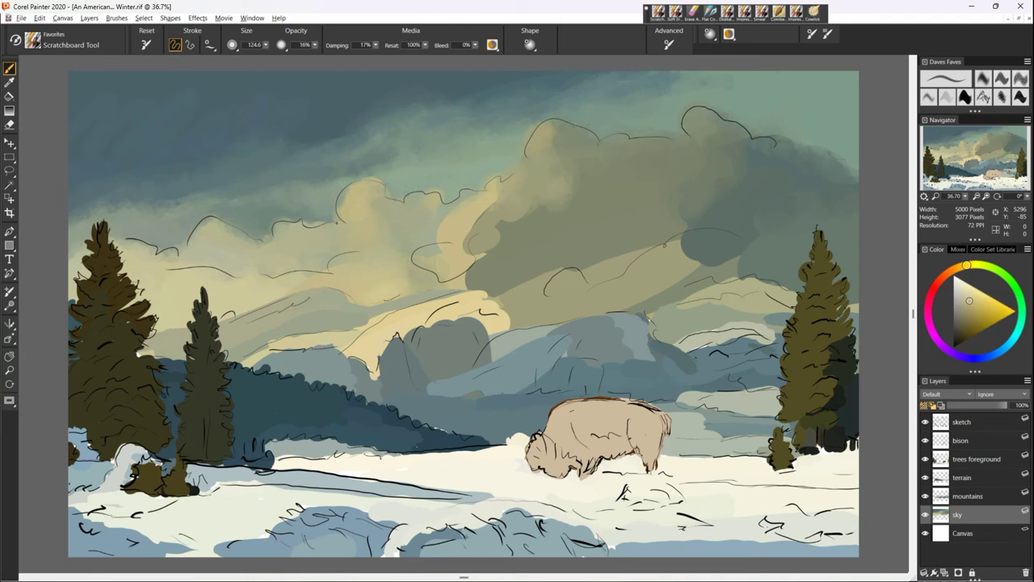
pyautogui.keyDown('alt'); pyautogui.click(327, 218); pyautogui.keyUp('alt')
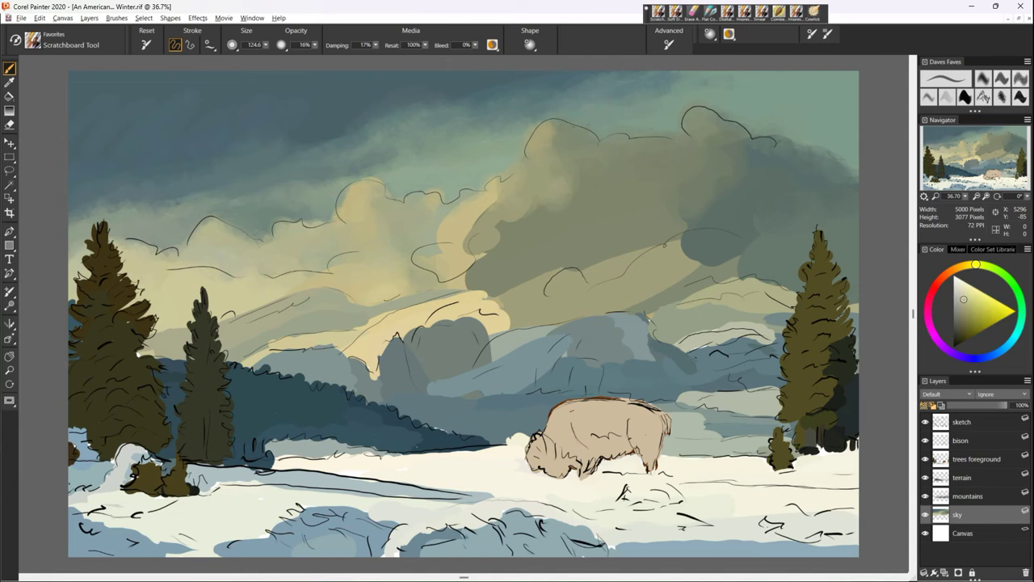
pyautogui.keyDown('alt'); pyautogui.click(302, 212); pyautogui.keyUp('alt')
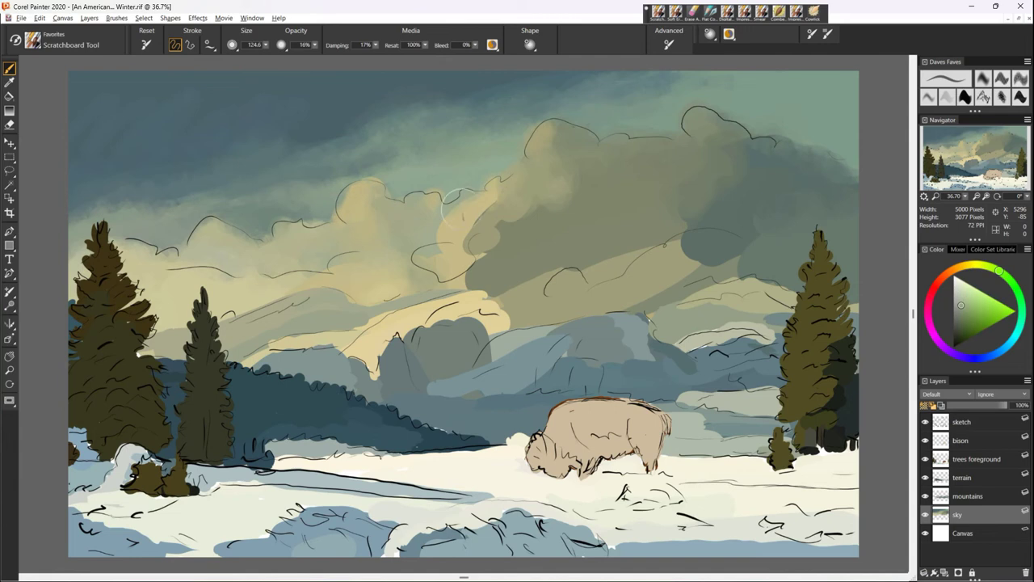
pyautogui.keyDown('alt'); pyautogui.click(287, 212); pyautogui.keyUp('alt')
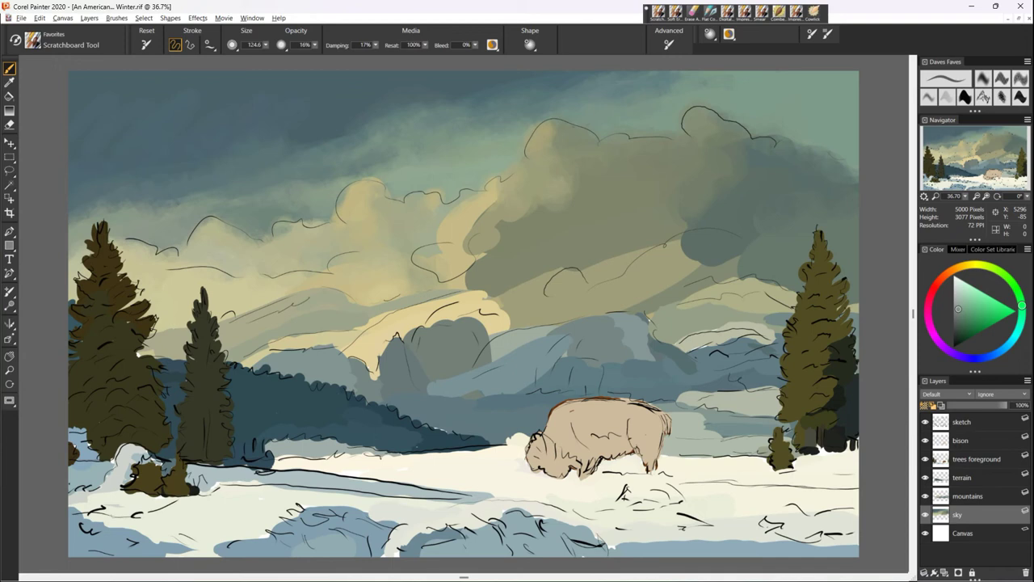
pyautogui.keyDown('alt'); pyautogui.click(322, 233); pyautogui.keyUp('alt')
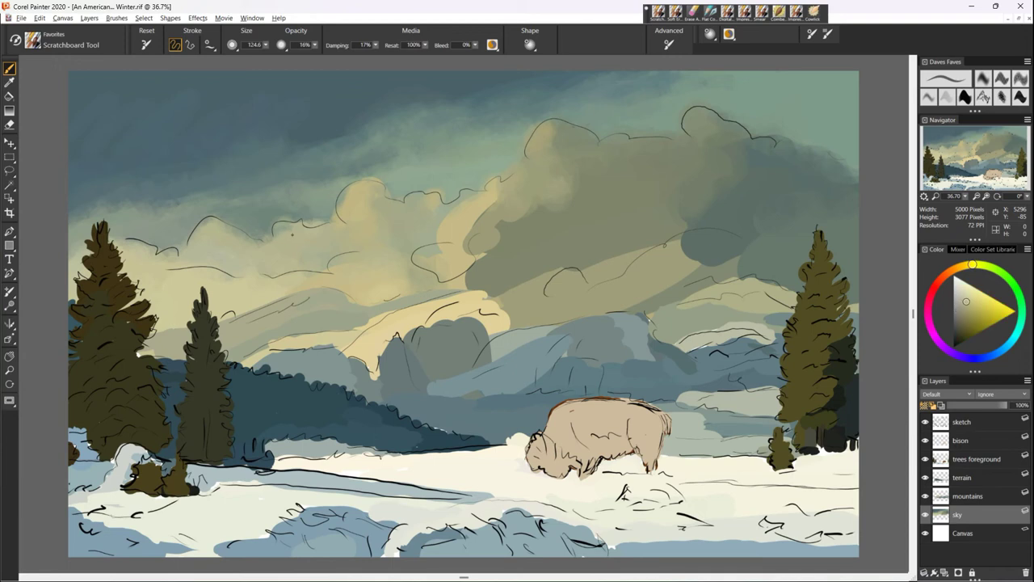
# - Blend sampled warm yellows through the round puff and the clouds joining it to the large olive cloud
pyautogui.keyDown('alt'); pyautogui.click(582, 204); pyautogui.keyUp('alt')
pyautogui.keyDown('alt'); pyautogui.click(549, 201); pyautogui.keyUp('alt')
pyautogui.moveTo(377, 199)
pyautogui.mouseDown()
pyautogui.moveTo(383, 190)
pyautogui.moveTo(386, 216)
pyautogui.moveTo(396, 202)
pyautogui.mouseUp()
pyautogui.keyDown('alt'); pyautogui.click(491, 201); pyautogui.keyUp('alt')
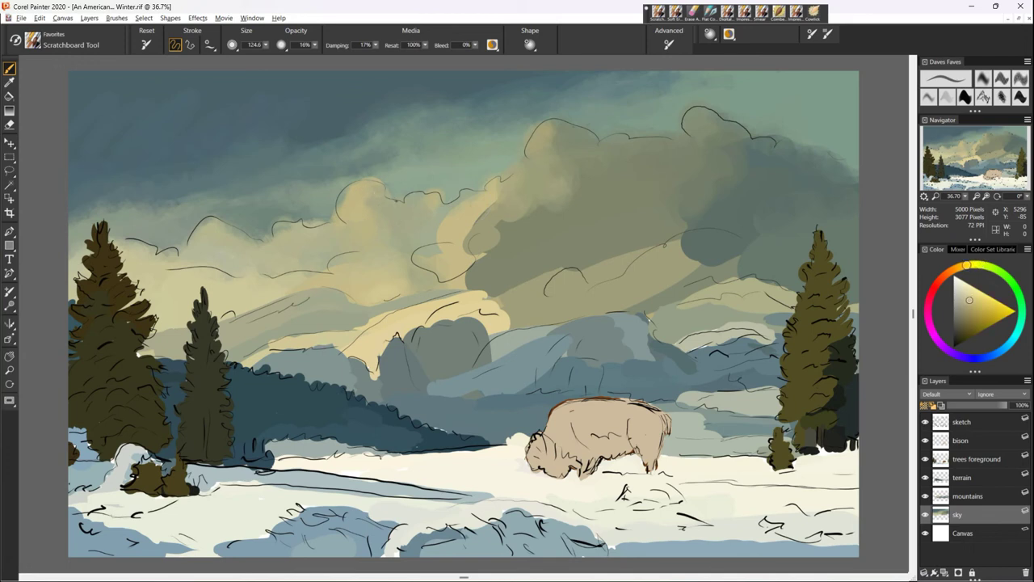
pyautogui.keyDown('alt'); pyautogui.click(586, 185); pyautogui.keyUp('alt')
pyautogui.keyDown('alt'); pyautogui.click(480, 209); pyautogui.keyUp('alt')
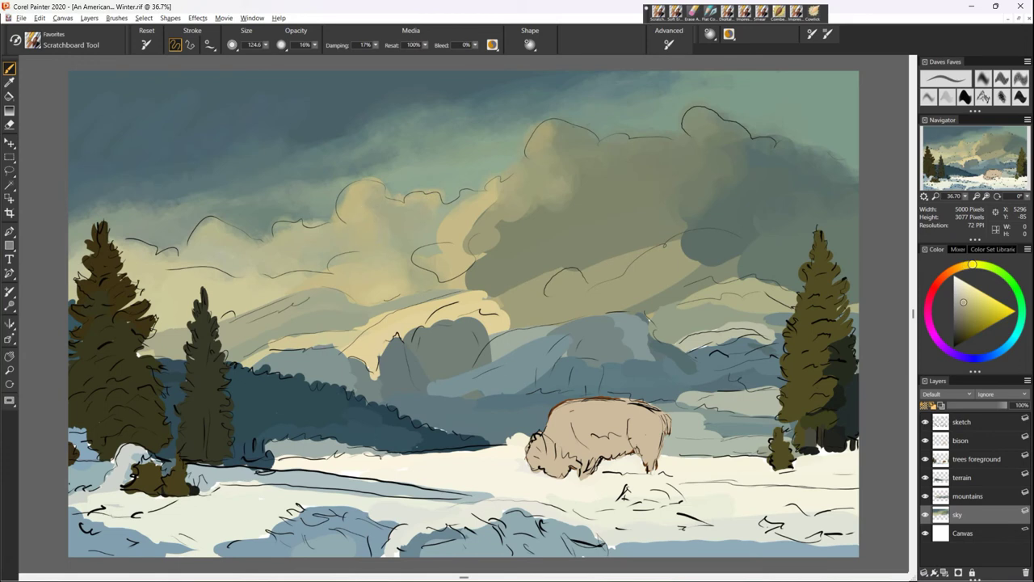
pyautogui.keyDown('alt'); pyautogui.click(508, 186); pyautogui.keyUp('alt')
pyautogui.keyDown('alt'); pyautogui.click(346, 231); pyautogui.keyUp('alt')
pyautogui.keyDown('alt'); pyautogui.click(364, 212); pyautogui.keyUp('alt')
# - Paint a soft warm yellow glow into the left half of the large olive cloud with sampled cream tones
pyautogui.keyDown('alt'); pyautogui.click(642, 133); pyautogui.keyUp('alt')
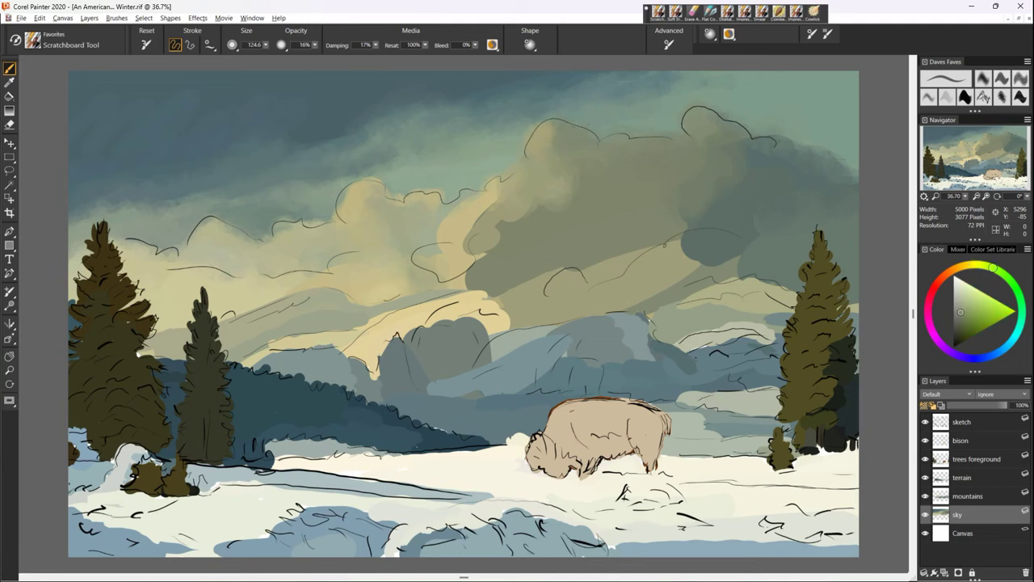
pyautogui.keyDown('alt'); pyautogui.click(545, 163); pyautogui.keyUp('alt')
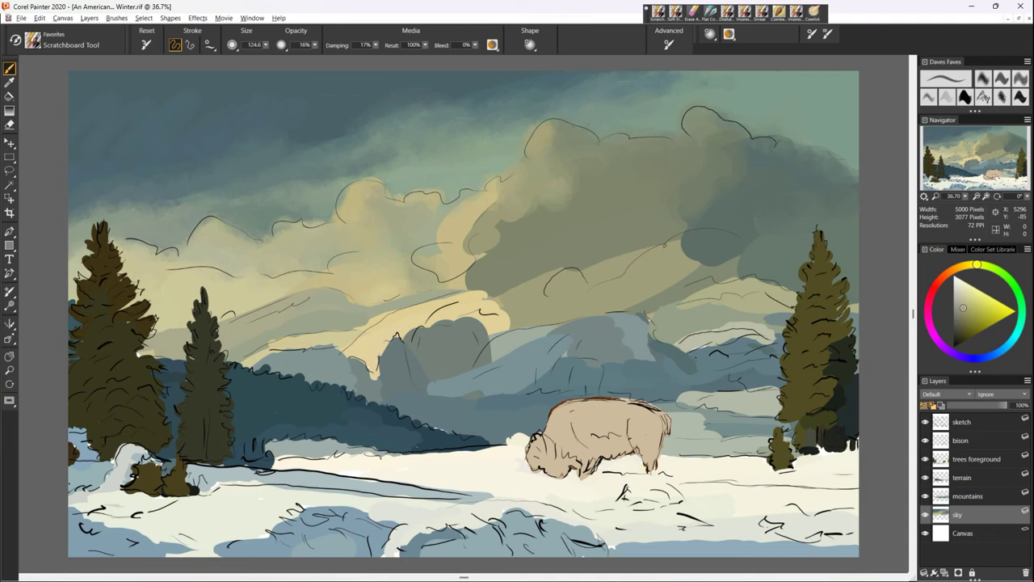
pyautogui.keyDown('alt'); pyautogui.click(547, 155); pyautogui.keyUp('alt')
pyautogui.moveTo(569, 212)
pyautogui.mouseDown()
pyautogui.moveTo(559, 235)
pyautogui.moveTo(534, 232)
pyautogui.moveTo(531, 217)
pyautogui.moveTo(565, 242)
pyautogui.moveTo(539, 217)
pyautogui.moveTo(569, 246)
pyautogui.moveTo(693, 220)
pyautogui.moveTo(745, 193)
pyautogui.moveTo(593, 226)
pyautogui.moveTo(495, 233)
pyautogui.moveTo(510, 219)
pyautogui.moveTo(507, 232)
pyautogui.moveTo(523, 251)
pyautogui.moveTo(605, 248)
pyautogui.moveTo(567, 214)
pyautogui.mouseUp()
pyautogui.keyDown('alt'); pyautogui.click(551, 153); pyautogui.keyUp('alt')
pyautogui.keyDown('alt'); pyautogui.click(731, 289); pyautogui.keyUp('alt')
pyautogui.keyDown('alt'); pyautogui.click(554, 236); pyautogui.keyUp('alt')
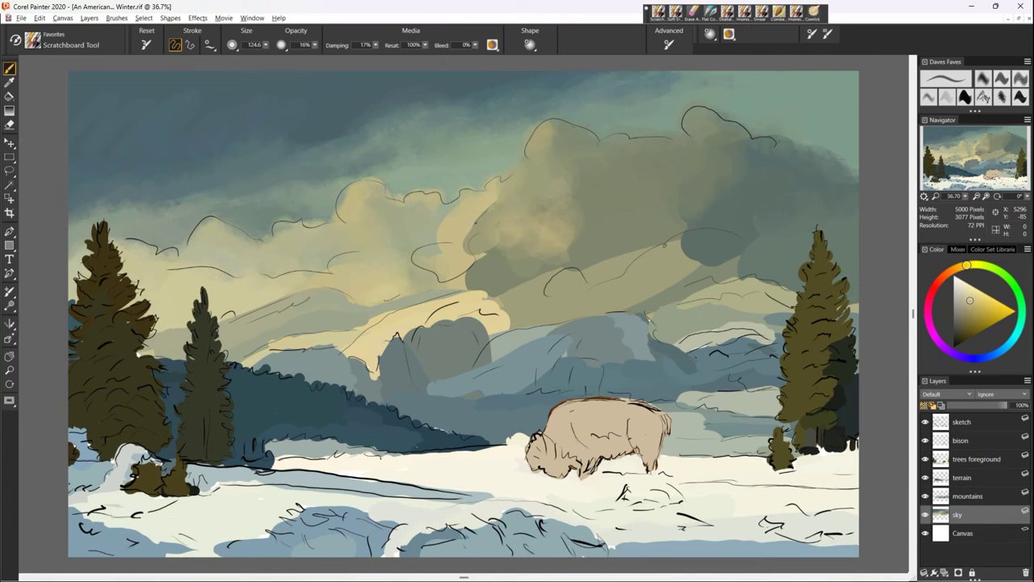
# - Blend the hard boundary between the bright yellow cloud and the large olive cloud's left side
pyautogui.moveTo(476, 236)
pyautogui.mouseDown()
pyautogui.moveTo(501, 206)
pyautogui.moveTo(486, 225)
pyautogui.moveTo(507, 247)
pyautogui.moveTo(500, 253)
pyautogui.mouseUp()
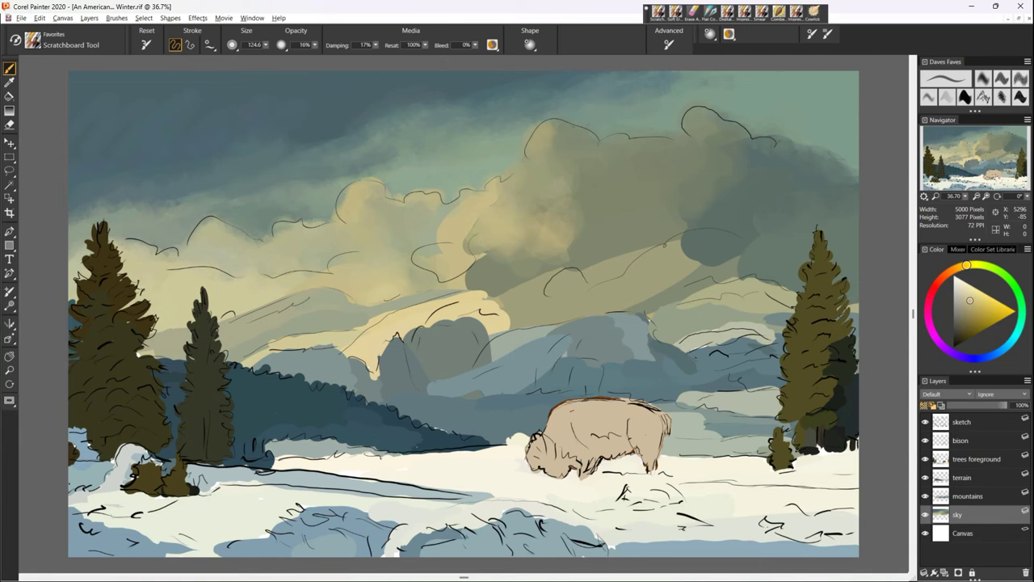
pyautogui.keyDown('alt'); pyautogui.click(626, 219); pyautogui.keyUp('alt')
pyautogui.moveTo(466, 192); pyautogui.dragTo(461, 218)
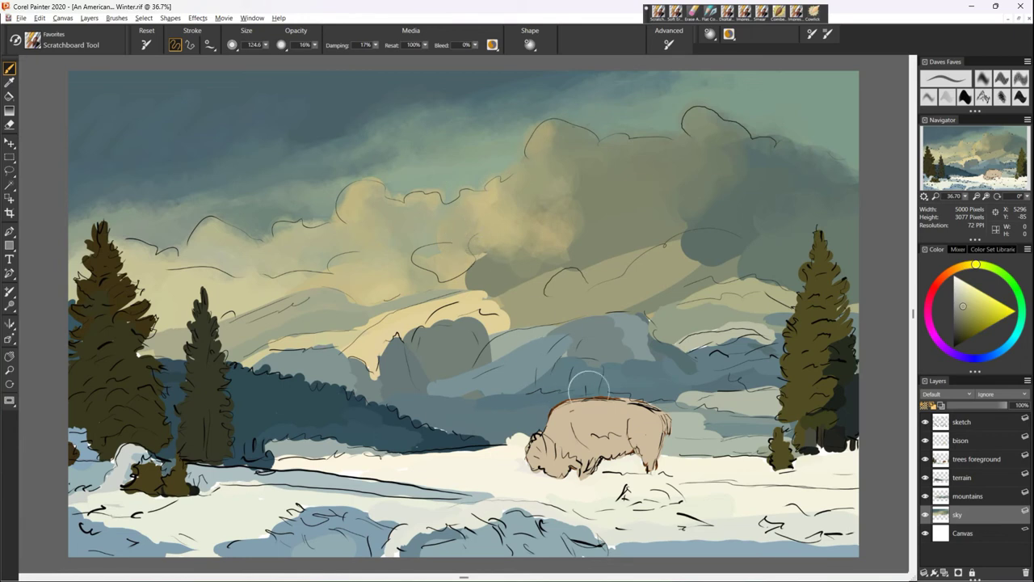
# - Extend the warm cloud light from the glowing area down to the mountain tops with sampled yellow tones
pyautogui.click(993, 267)
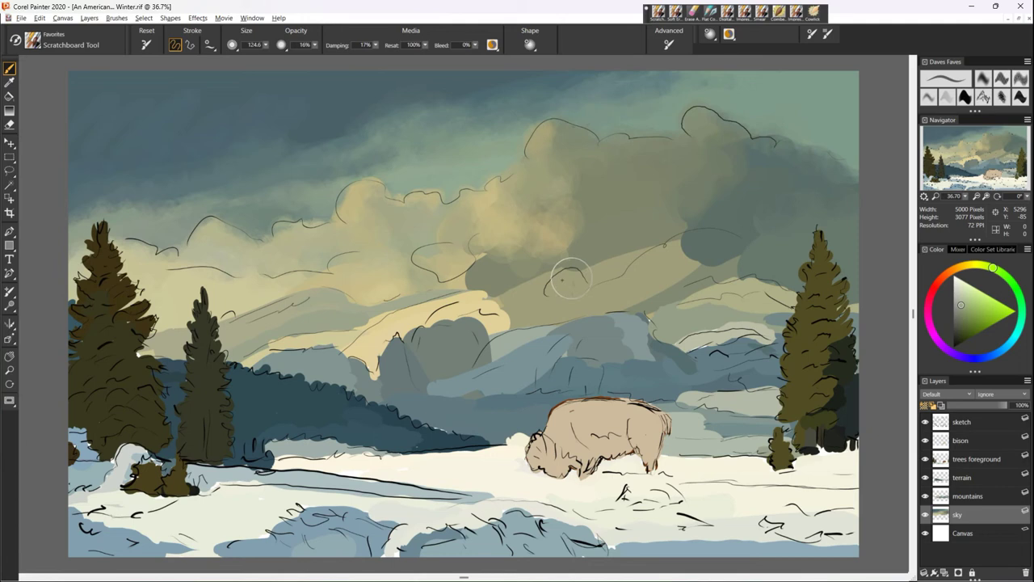
pyautogui.keyDown('alt'); pyautogui.click(557, 245); pyautogui.keyUp('alt')
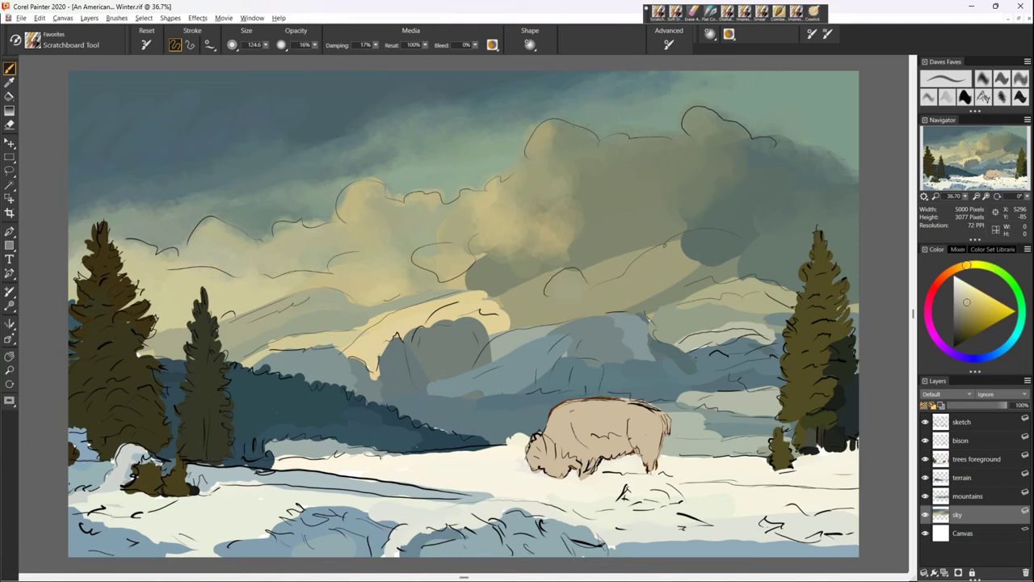
pyautogui.moveTo(558, 261)
pyautogui.mouseDown()
pyautogui.moveTo(535, 273)
pyautogui.moveTo(548, 316)
pyautogui.mouseUp()
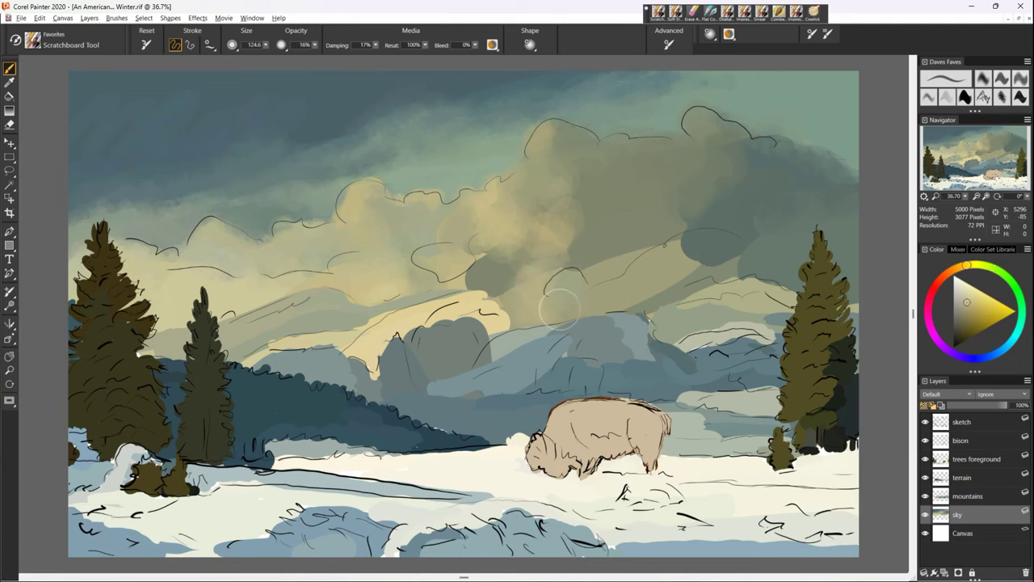
pyautogui.keyDown('alt'); pyautogui.click(635, 282); pyautogui.keyUp('alt')
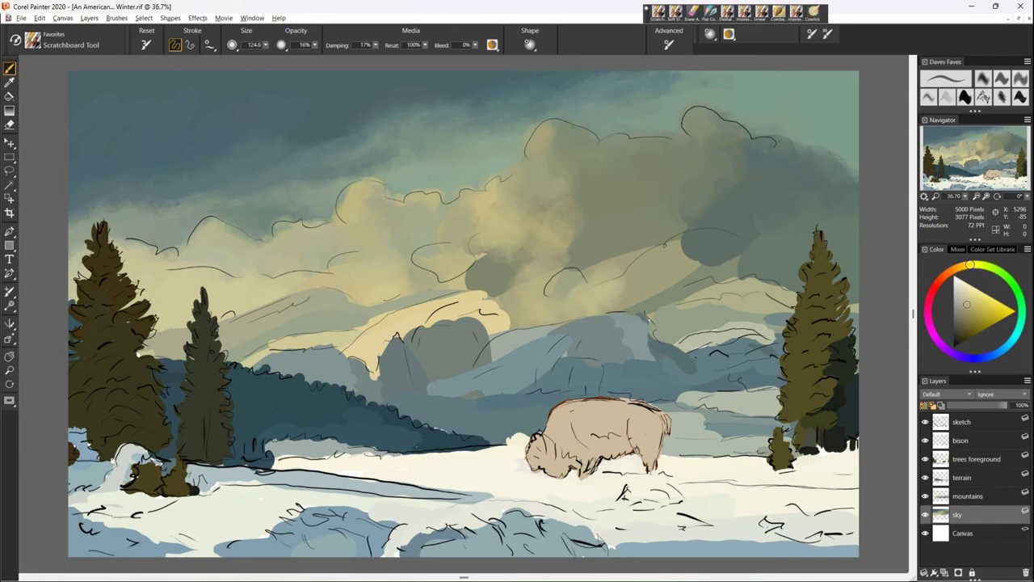
# - Paint over the dark blue-grey patch in the right cloud and blend the light band below it with sampled tones
pyautogui.keyDown('alt'); pyautogui.click(631, 270); pyautogui.keyUp('alt')
pyautogui.keyDown('alt'); pyautogui.click(673, 262); pyautogui.keyUp('alt')
pyautogui.keyDown('alt'); pyautogui.click(788, 257); pyautogui.keyUp('alt')
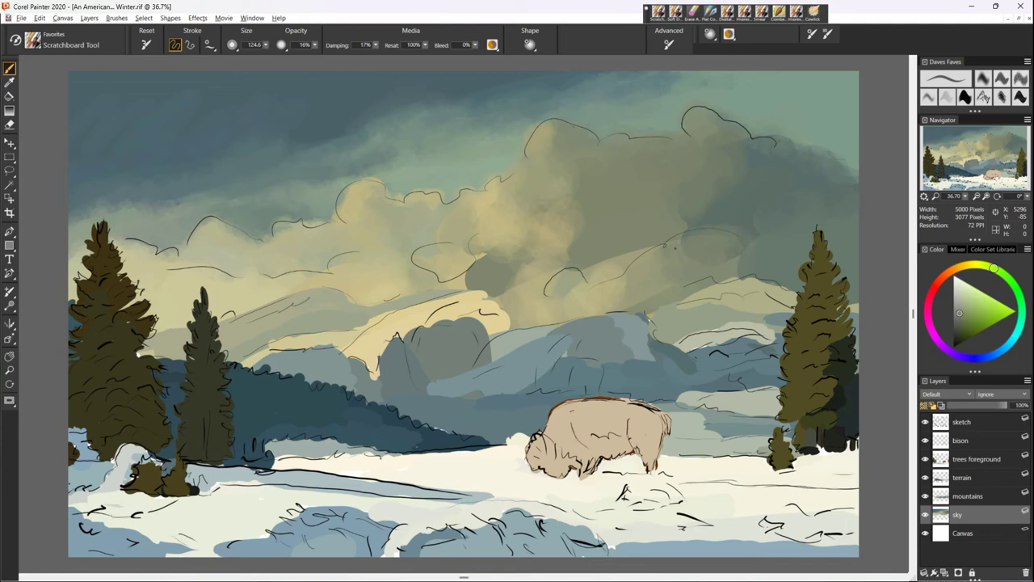
pyautogui.click(1016, 288)
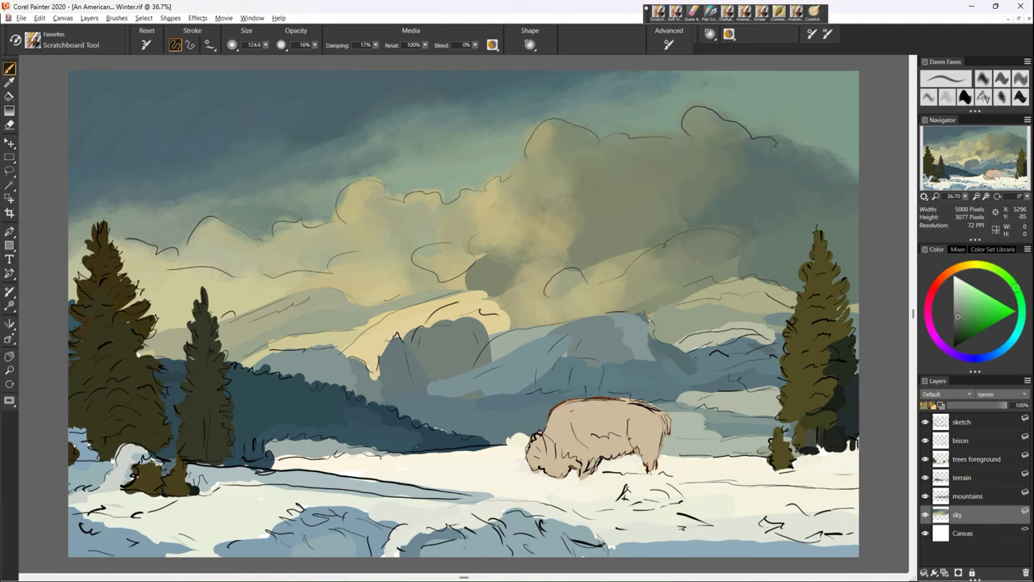
# - Soften the lower edge of the large olive cloud with sampled olive and warm yellow strokes
pyautogui.click(983, 265)
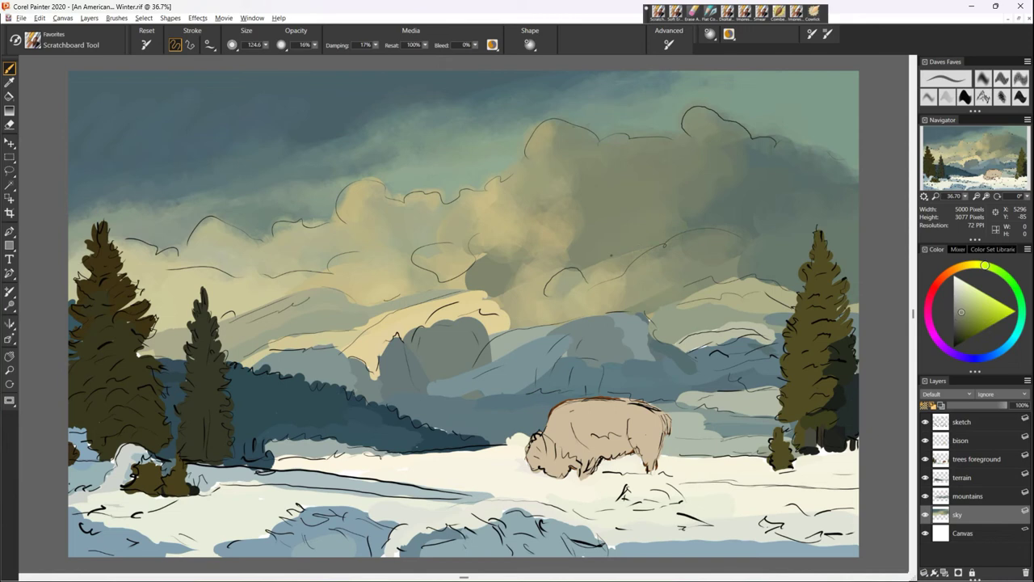
pyautogui.keyDown('alt'); pyautogui.click(599, 260); pyautogui.keyUp('alt')
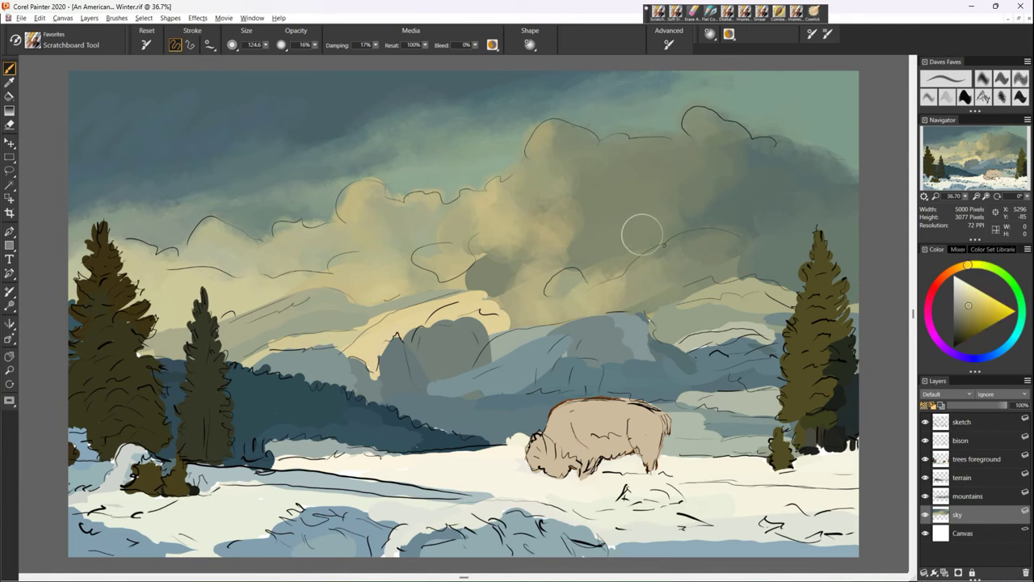
pyautogui.moveTo(582, 245); pyautogui.dragTo(621, 252)
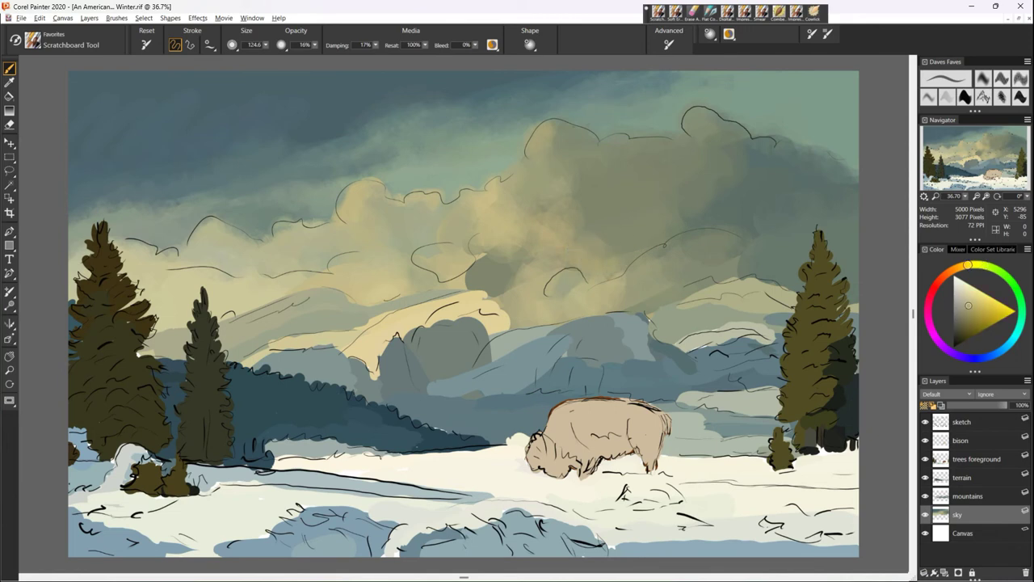
# - Blend sampled olive and grey-green tones through the body of the large right cloud
pyautogui.keyDown('alt'); pyautogui.click(687, 215); pyautogui.keyUp('alt')
pyautogui.moveTo(600, 211)
pyautogui.mouseDown()
pyautogui.moveTo(572, 246)
pyautogui.moveTo(592, 194)
pyautogui.mouseUp()
pyautogui.keyDown('alt'); pyautogui.click(674, 174); pyautogui.keyUp('alt')
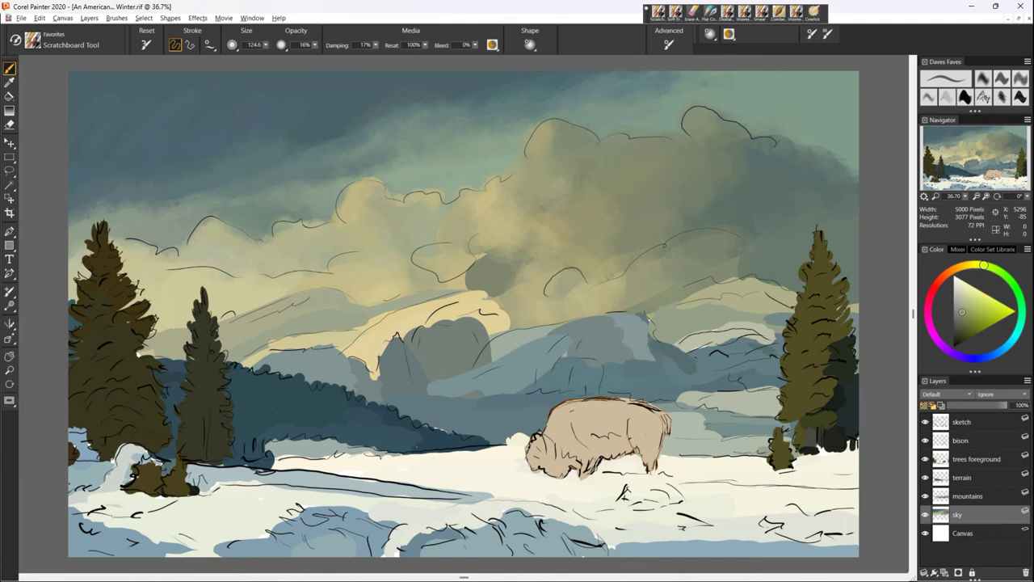
pyautogui.keyDown('alt'); pyautogui.click(725, 171); pyautogui.keyUp('alt')
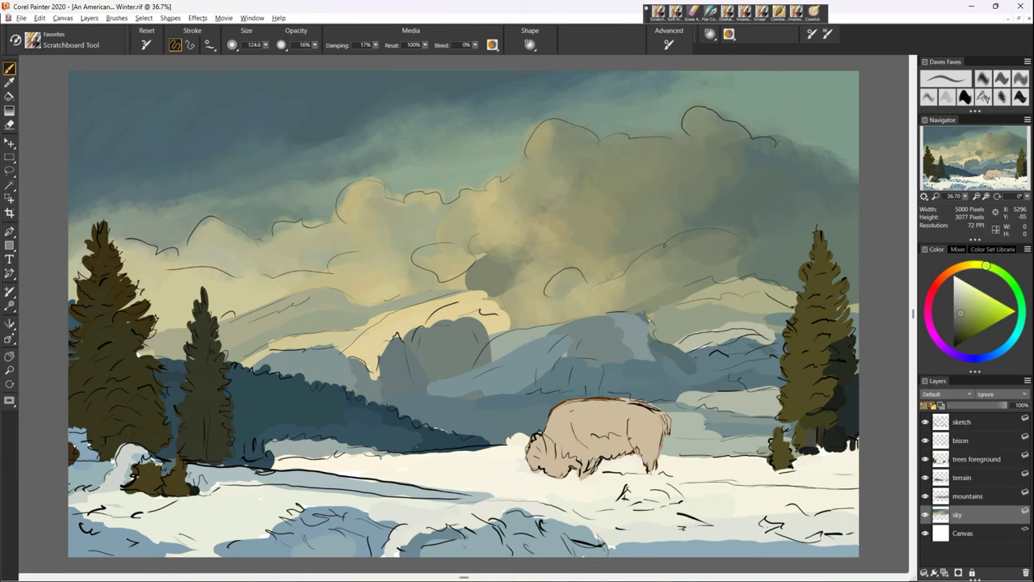
pyautogui.keyDown('alt'); pyautogui.click(812, 198); pyautogui.keyUp('alt')
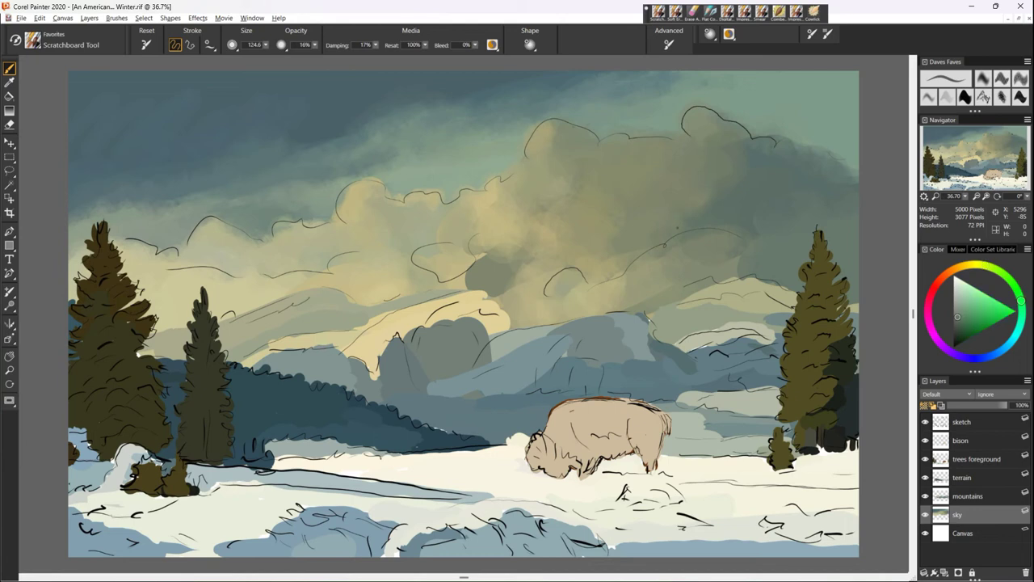
pyautogui.keyDown('alt'); pyautogui.click(753, 199); pyautogui.keyUp('alt')
pyautogui.keyDown('alt'); pyautogui.click(736, 190); pyautogui.keyUp('alt')
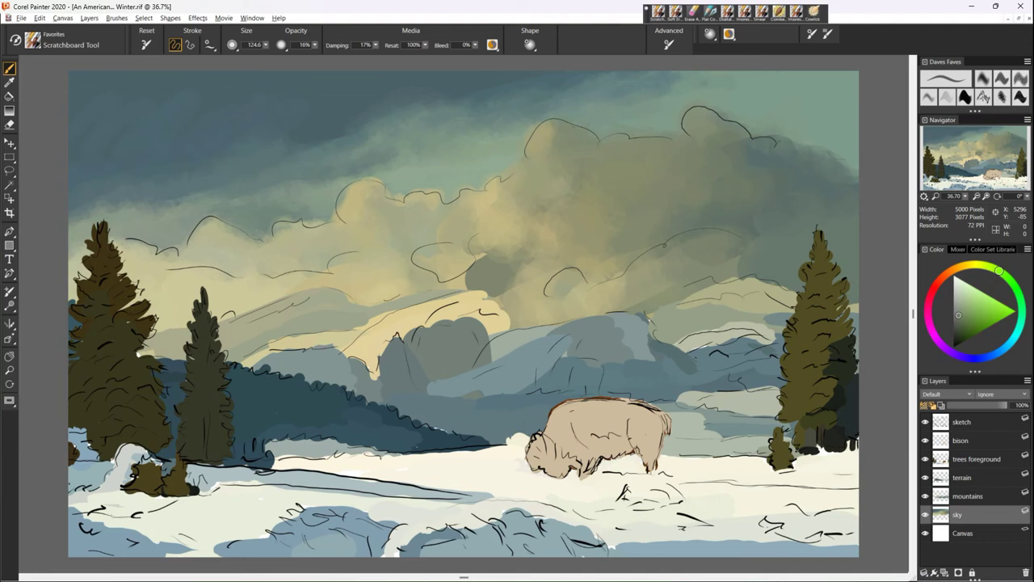
# - Soften the large cloud's shaded right side above the right-hand tree with greener and blue-grey sampled tones
pyautogui.moveTo(1001, 272); pyautogui.dragTo(1011, 281)
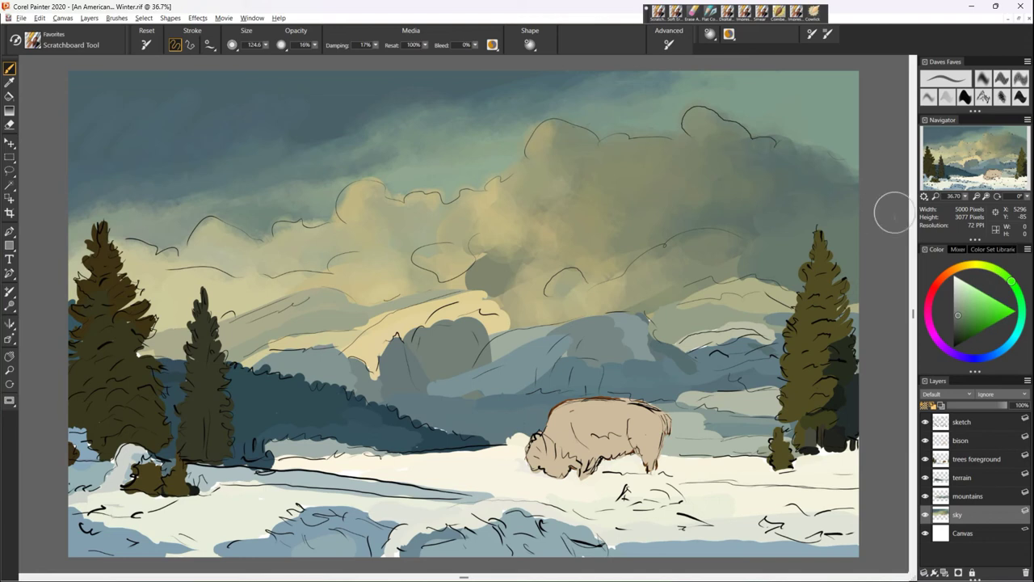
pyautogui.keyDown('alt'); pyautogui.click(830, 200); pyautogui.keyUp('alt')
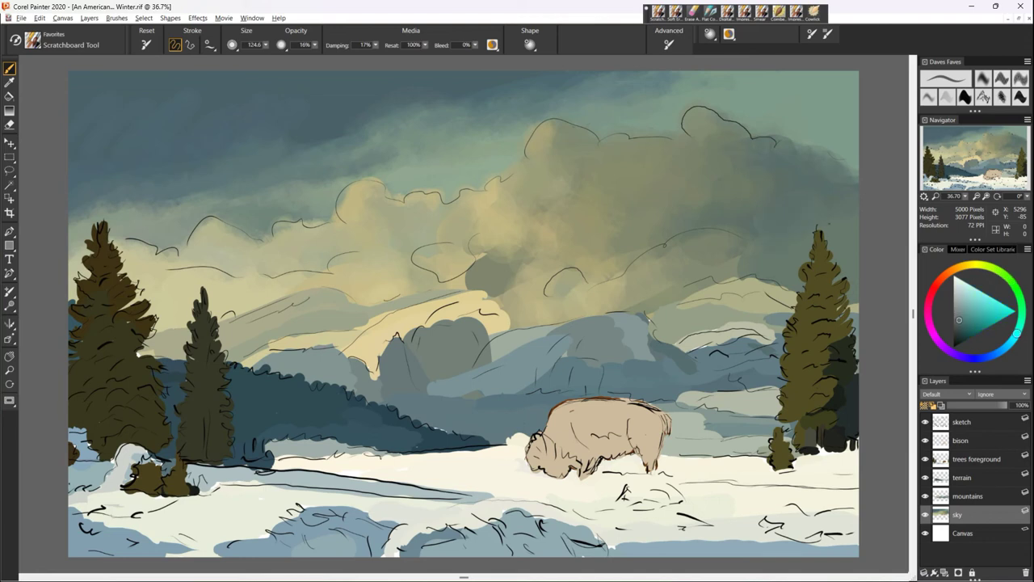
pyautogui.keyDown('alt'); pyautogui.click(719, 258); pyautogui.keyUp('alt')
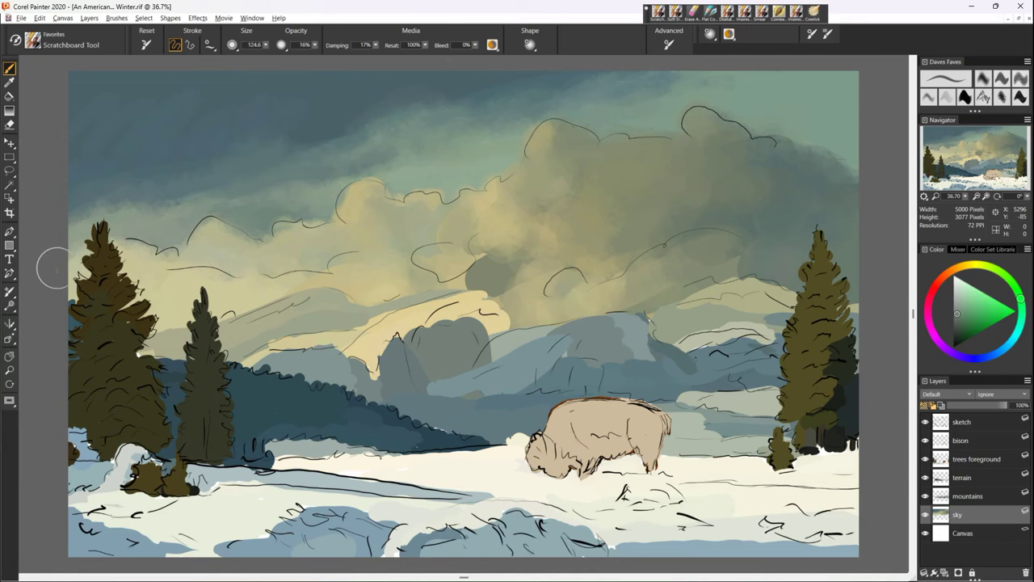
pyautogui.keyDown('alt'); pyautogui.click(721, 242); pyautogui.keyUp('alt')
pyautogui.moveTo(760, 251); pyautogui.dragTo(795, 254)
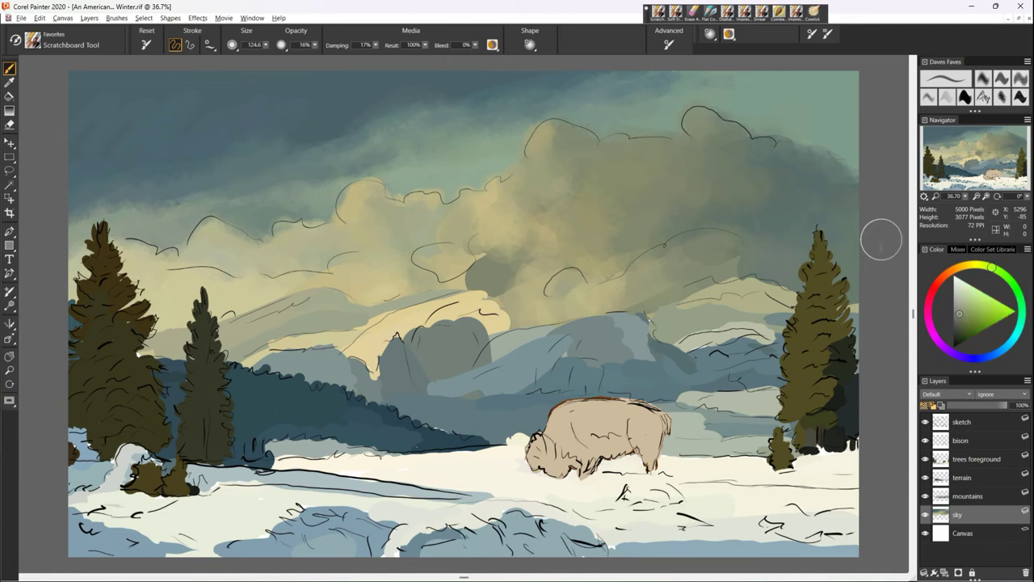
pyautogui.keyDown('alt'); pyautogui.click(751, 262); pyautogui.keyUp('alt')
pyautogui.keyDown('alt'); pyautogui.click(721, 223); pyautogui.keyUp('alt')
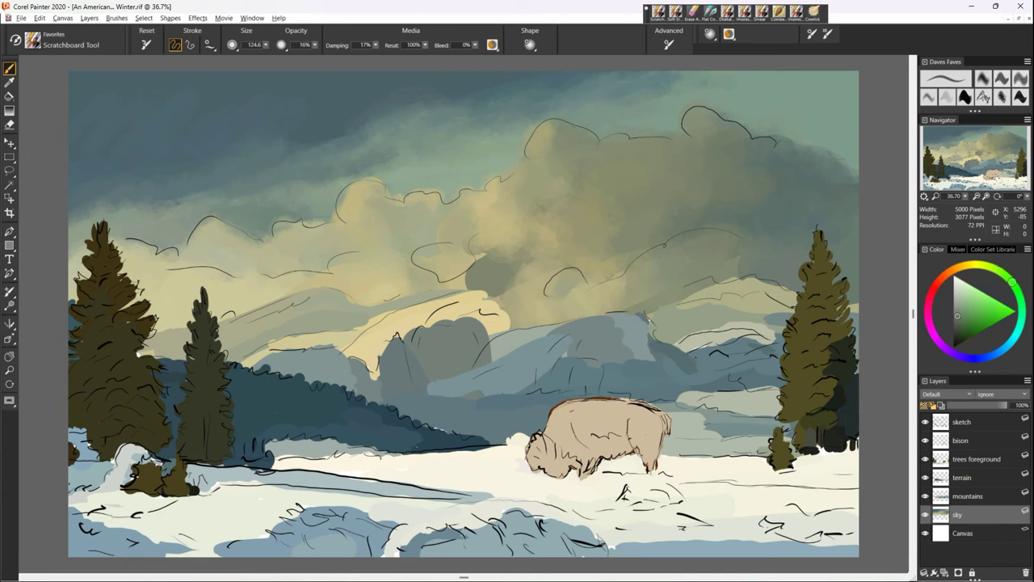
pyautogui.keyDown('alt'); pyautogui.click(821, 258); pyautogui.keyUp('alt')
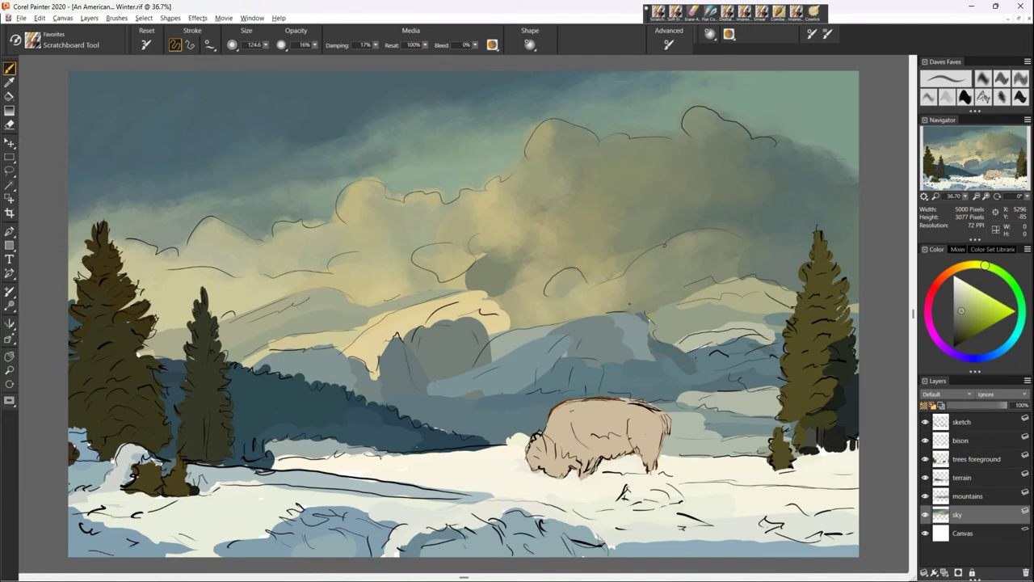
# - Blend the lower part of the right cloud just above the mountains with sampled olive and yellow tones
pyautogui.keyDown('alt'); pyautogui.click(676, 282); pyautogui.keyUp('alt')
pyautogui.keyDown('alt'); pyautogui.click(669, 281); pyautogui.keyUp('alt')
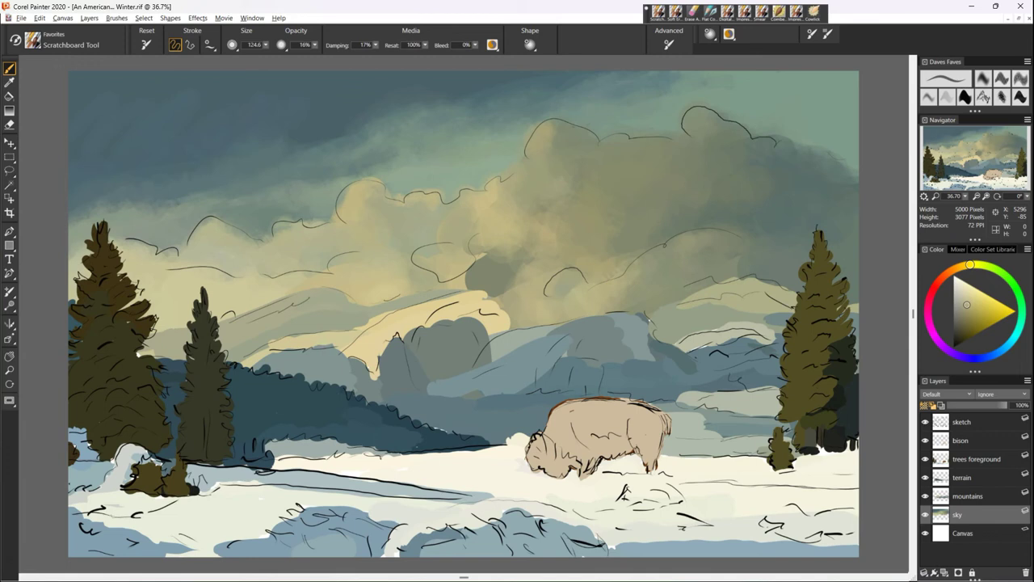
pyautogui.keyDown('alt'); pyautogui.click(624, 267); pyautogui.keyUp('alt')
pyautogui.moveTo(623, 267); pyautogui.dragTo(581, 274)
pyautogui.keyDown('alt'); pyautogui.click(747, 260); pyautogui.keyUp('alt')
pyautogui.moveTo(618, 283)
pyautogui.mouseDown()
pyautogui.moveTo(575, 291)
pyautogui.moveTo(634, 277)
pyautogui.mouseUp()
# - Paint over the dark grey-green patch at the base of the glowing cloud with sampled warm yellow tones
pyautogui.keyDown('alt'); pyautogui.click(565, 301); pyautogui.keyUp('alt')
pyautogui.keyDown('alt'); pyautogui.click(537, 273); pyautogui.keyUp('alt')
pyautogui.moveTo(526, 270)
pyautogui.mouseDown()
pyautogui.moveTo(515, 265)
pyautogui.moveTo(533, 265)
pyautogui.mouseUp()
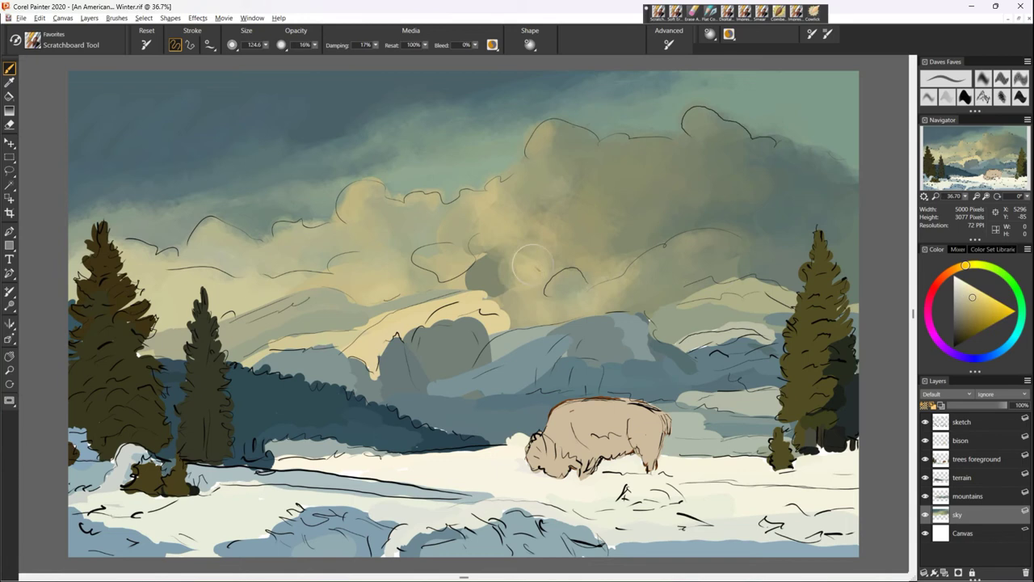
pyautogui.keyDown('alt'); pyautogui.click(647, 245); pyautogui.keyUp('alt')
pyautogui.moveTo(510, 265)
pyautogui.mouseDown()
pyautogui.moveTo(498, 282)
pyautogui.moveTo(511, 264)
pyautogui.moveTo(476, 278)
pyautogui.moveTo(489, 255)
pyautogui.mouseUp()
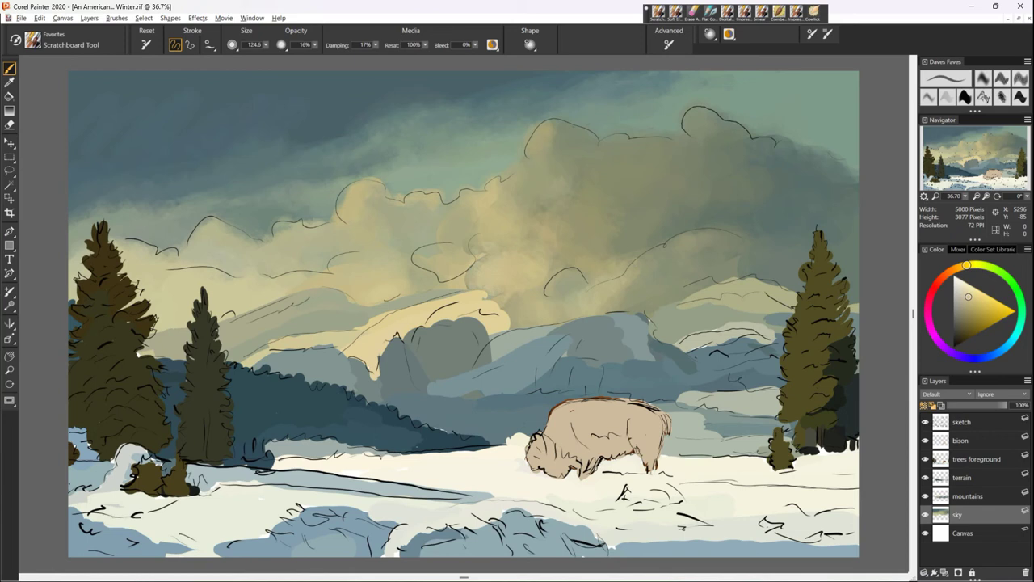
pyautogui.keyDown('alt'); pyautogui.click(372, 279); pyautogui.keyUp('alt')
pyautogui.keyDown('alt'); pyautogui.click(487, 257); pyautogui.keyUp('alt')
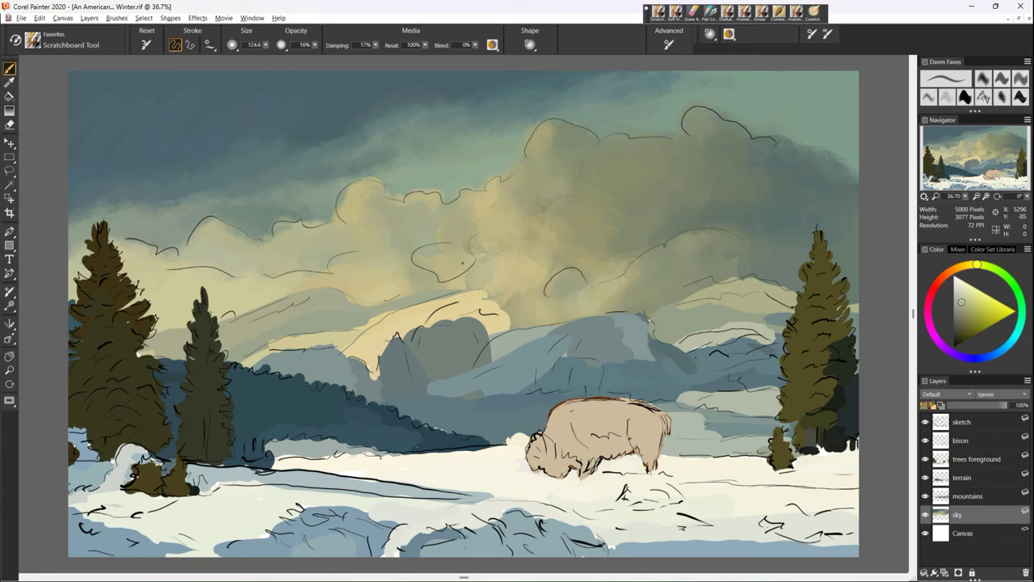
# - Smooth the transition between the left yellow cloud and the central glowing cloud using sampled warm tones
pyautogui.keyDown('alt'); pyautogui.click(507, 242); pyautogui.keyUp('alt')
pyautogui.keyDown('alt'); pyautogui.click(472, 223); pyautogui.keyUp('alt')
pyautogui.moveTo(456, 213)
pyautogui.mouseDown()
pyautogui.moveTo(451, 235)
pyautogui.moveTo(438, 225)
pyautogui.mouseUp()
pyautogui.keyDown('alt'); pyautogui.click(435, 211); pyautogui.keyUp('alt')
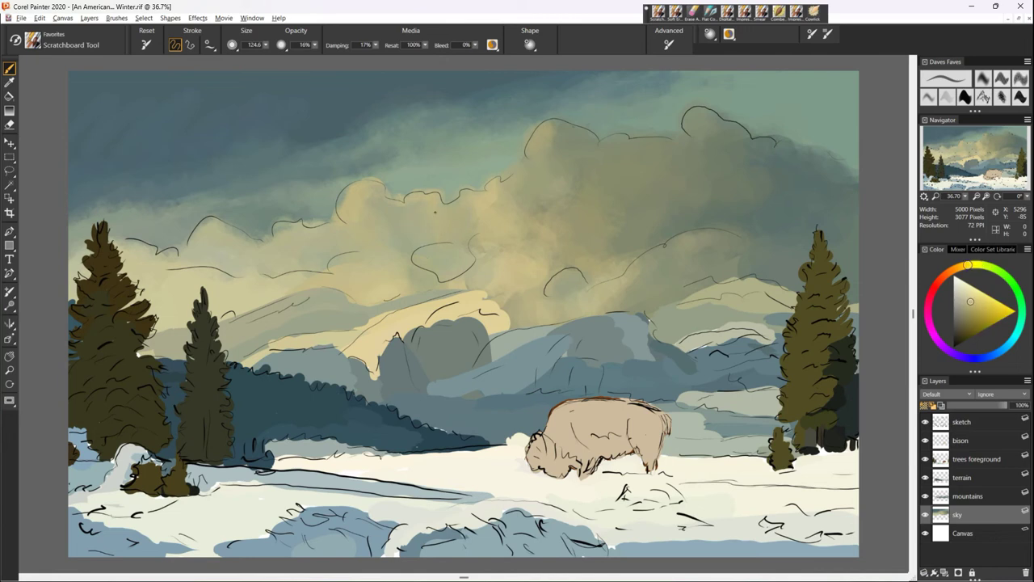
pyautogui.keyDown('alt'); pyautogui.click(565, 203); pyautogui.keyUp('alt')
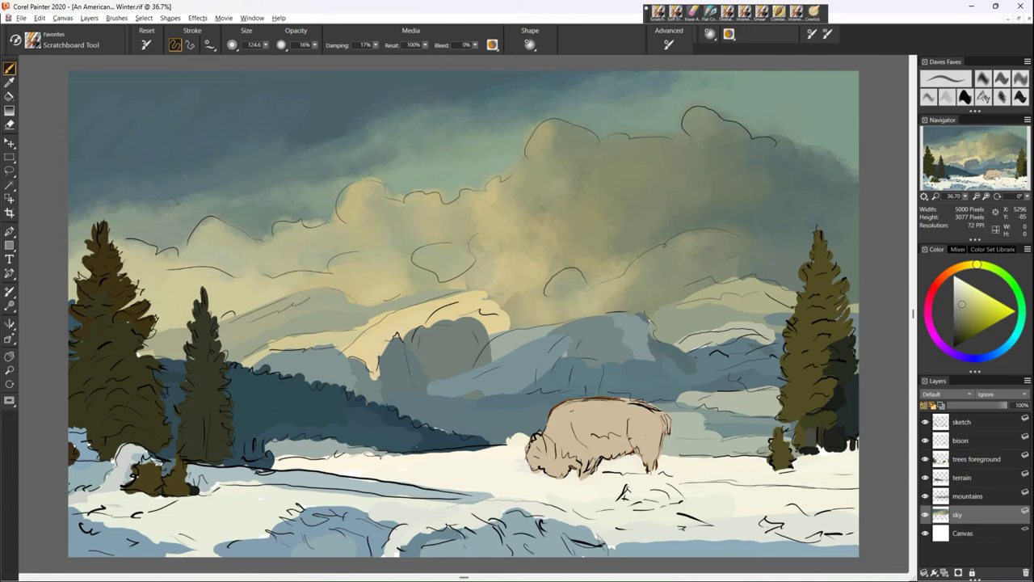
pyautogui.keyDown('alt'); pyautogui.click(517, 247); pyautogui.keyUp('alt')
pyautogui.keyDown('alt'); pyautogui.click(460, 285); pyautogui.keyUp('alt')
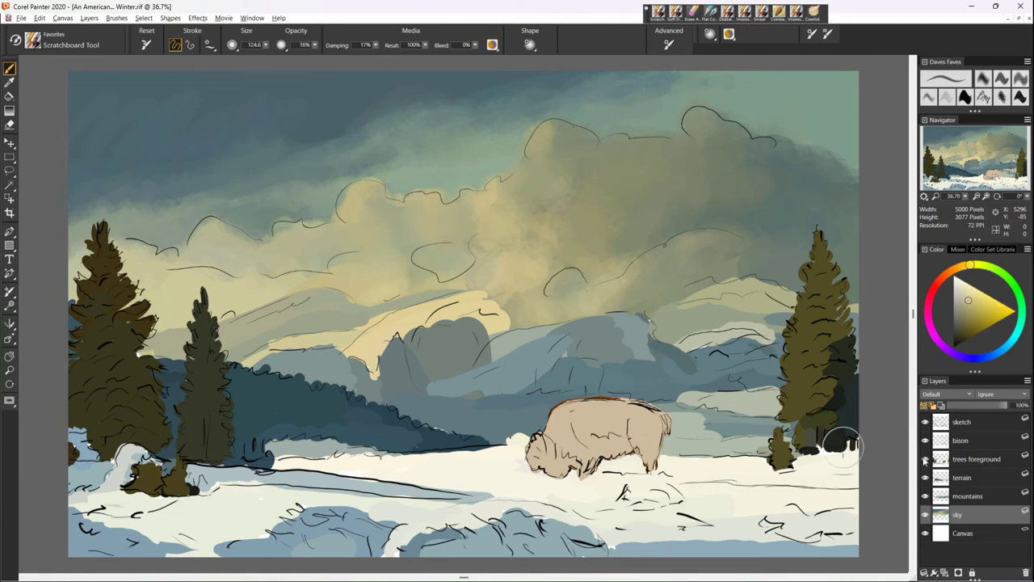
# - On the mountains layer, blend sampled warm yellow over the farthest left ridge to soften it into the clouds
pyautogui.click(967, 492)
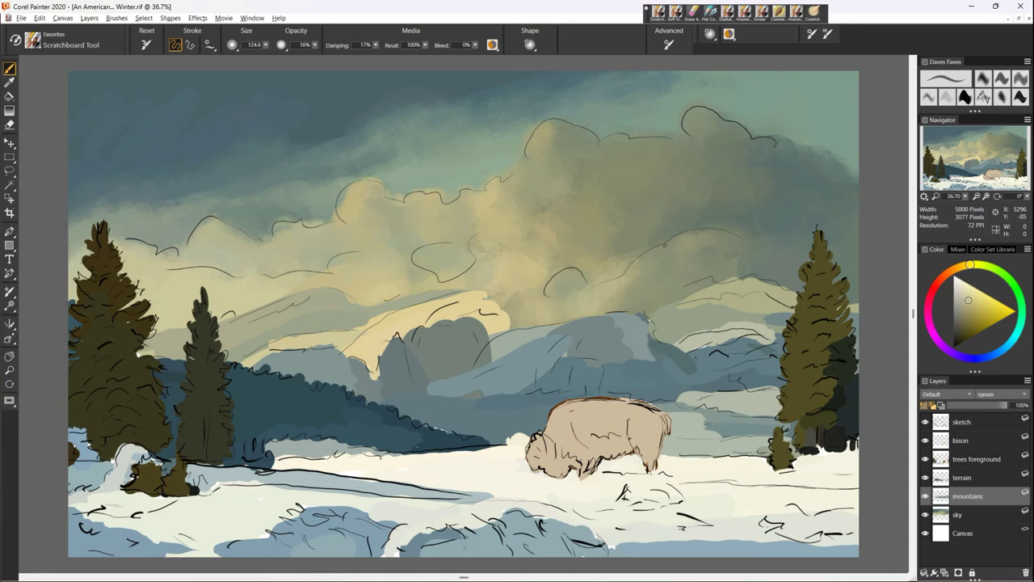
pyautogui.keyDown('alt'); pyautogui.click(327, 307); pyautogui.keyUp('alt')
pyautogui.keyDown('alt'); pyautogui.click(339, 305); pyautogui.keyUp('alt')
pyautogui.keyDown('alt'); pyautogui.click(346, 312); pyautogui.keyUp('alt')
pyautogui.keyDown('alt'); pyautogui.click(373, 327); pyautogui.keyUp('alt')
pyautogui.moveTo(242, 320); pyautogui.dragTo(295, 298)
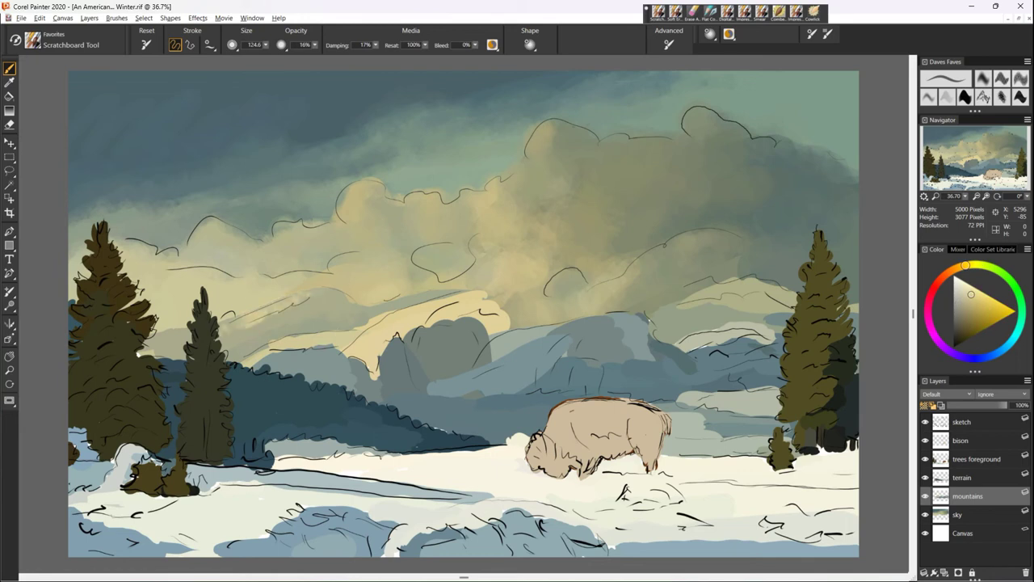
# - Rework the pale slopes of the distant left mountains with sampled yellow and grey-green tones
pyautogui.keyDown('alt'); pyautogui.click(301, 311); pyautogui.keyUp('alt')
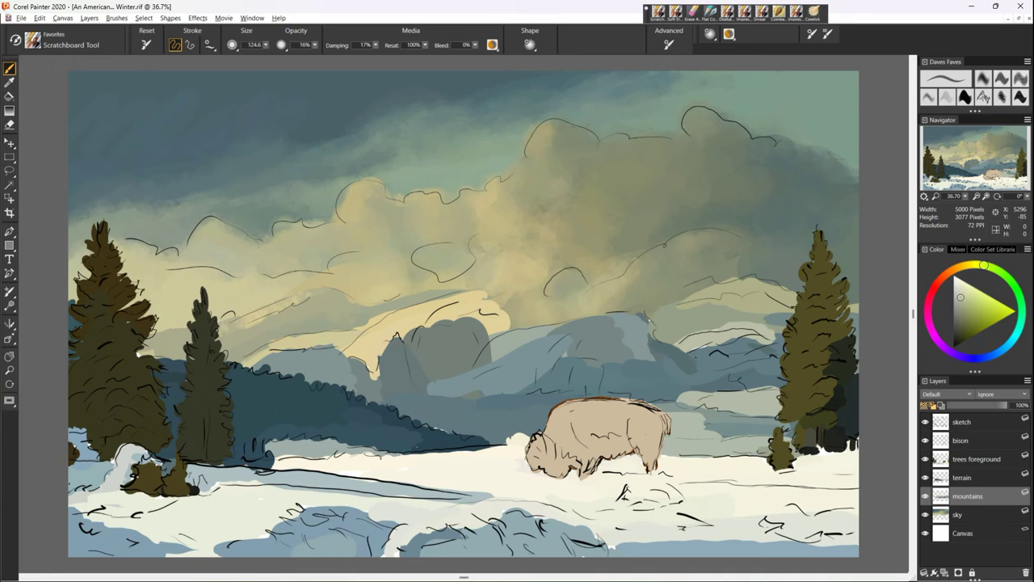
pyautogui.keyDown('alt'); pyautogui.click(347, 307); pyautogui.keyUp('alt')
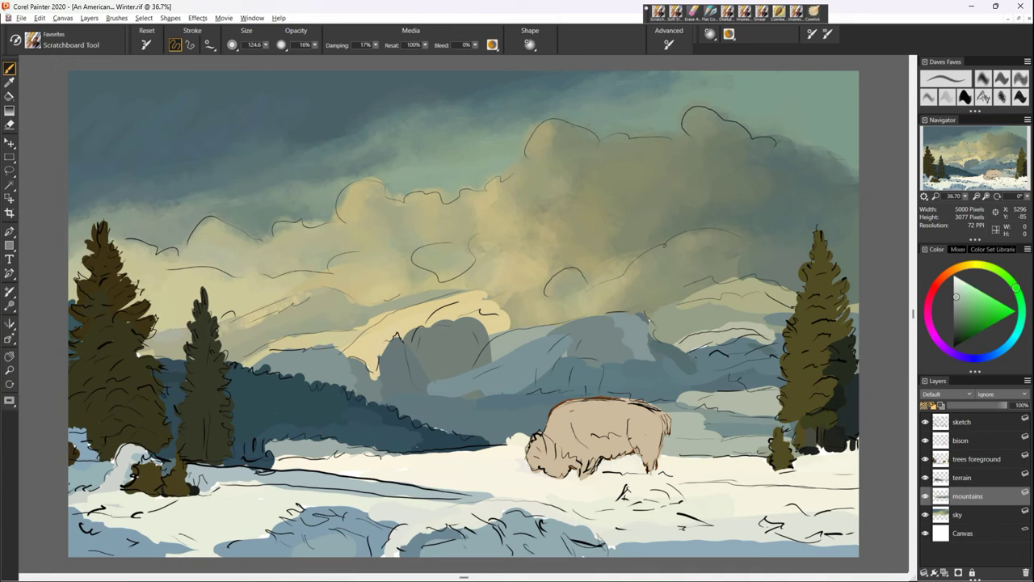
pyautogui.keyDown('alt'); pyautogui.click(173, 342); pyautogui.keyUp('alt')
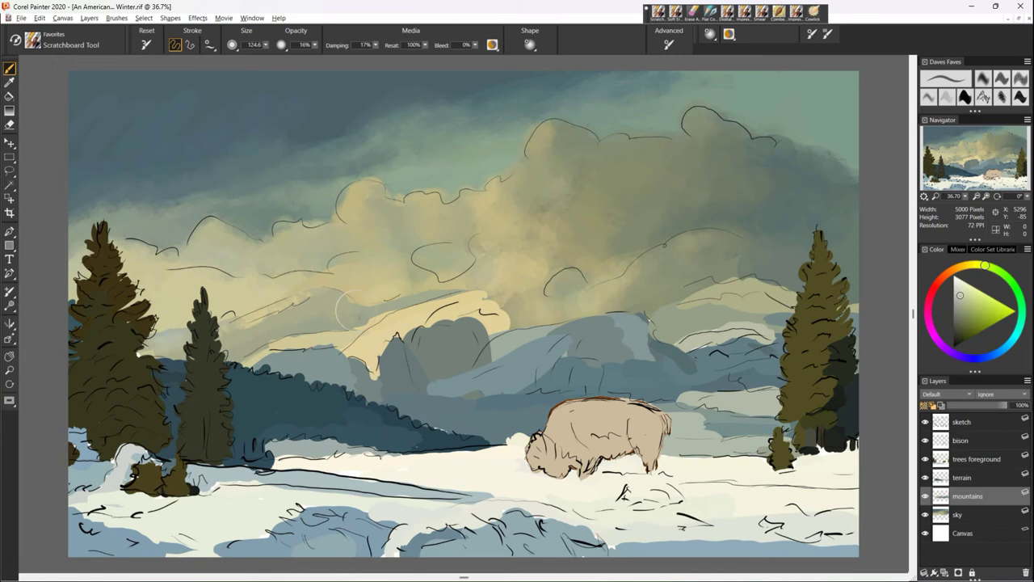
pyautogui.keyDown('alt'); pyautogui.click(388, 330); pyautogui.keyUp('alt')
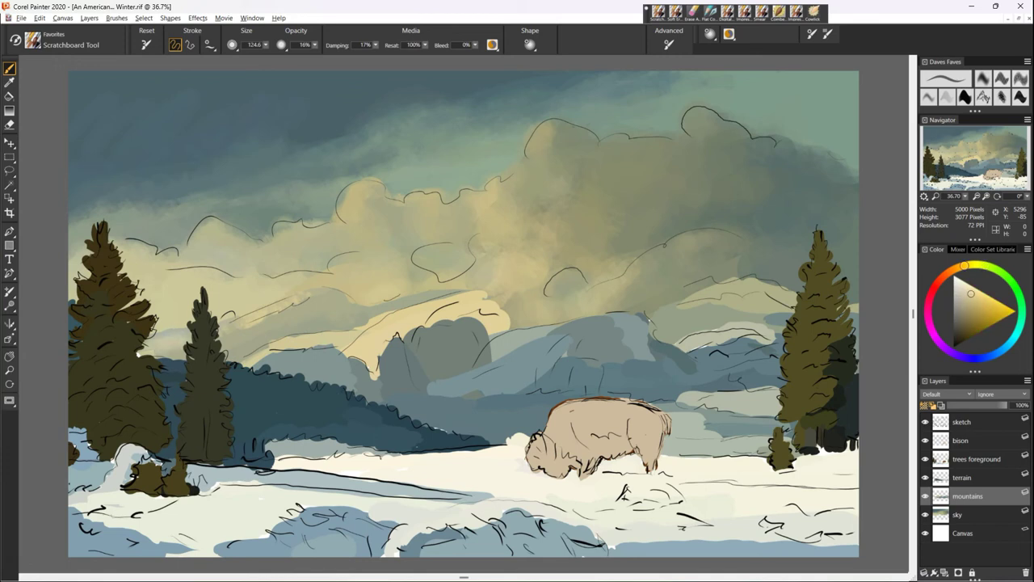
pyautogui.keyDown('alt'); pyautogui.click(449, 347); pyautogui.keyUp('alt')
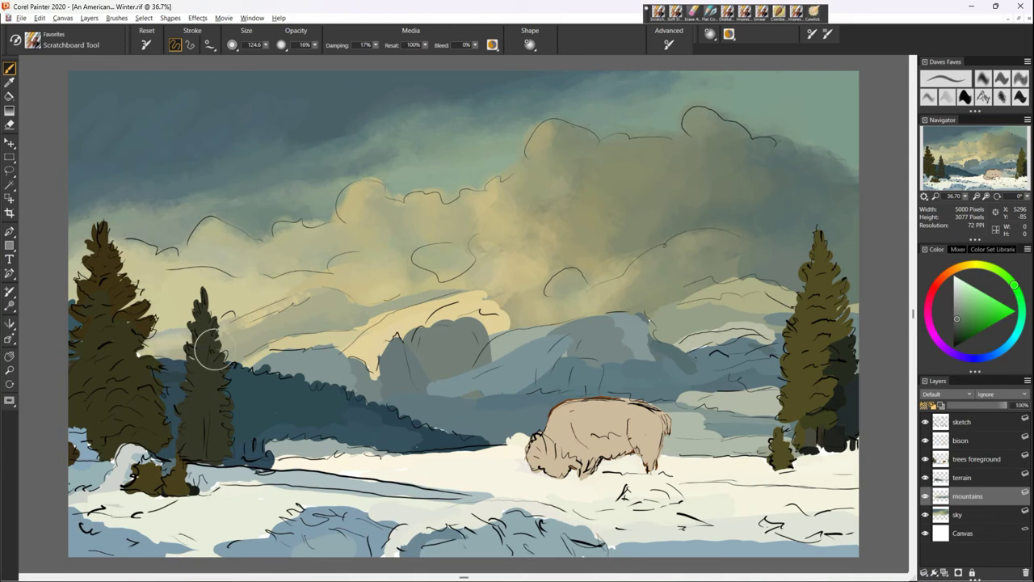
pyautogui.keyDown('alt'); pyautogui.click(517, 342); pyautogui.keyUp('alt')
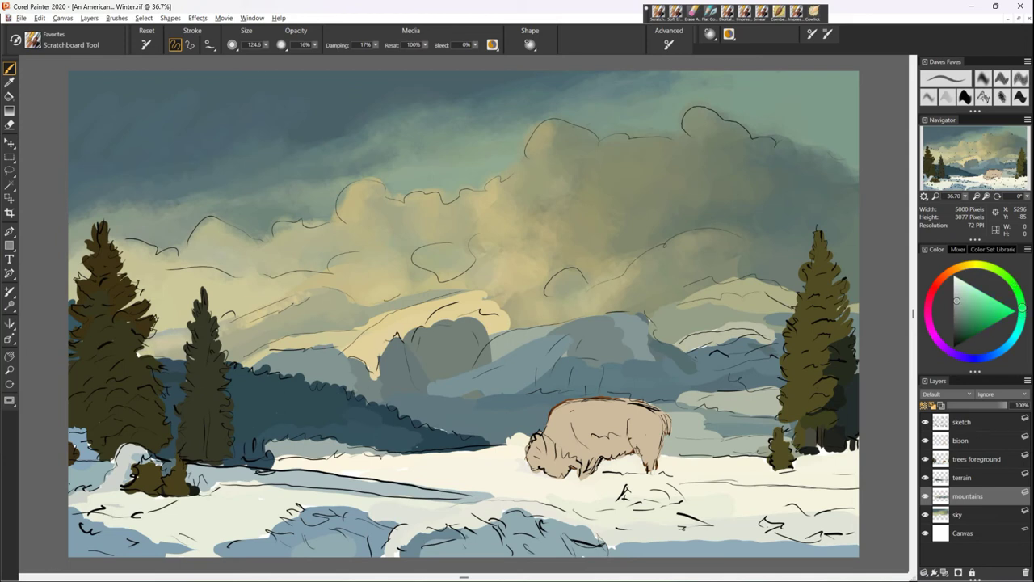
# - Tone down the bright yellow slopes of the left and central mountains with sampled olive and muted yellow tones
pyautogui.keyDown('alt'); pyautogui.click(719, 296); pyautogui.keyUp('alt')
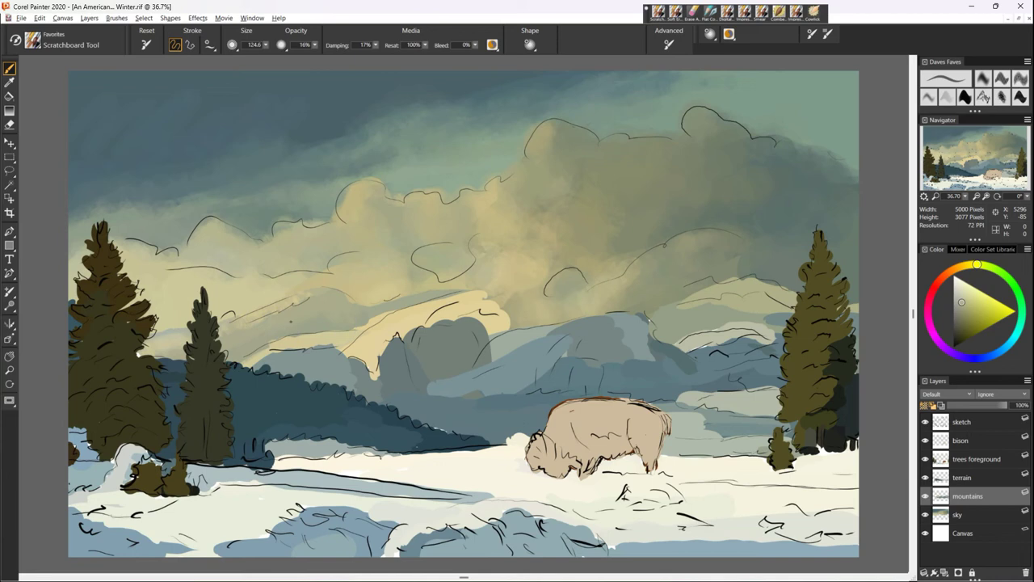
pyautogui.keyDown('alt'); pyautogui.click(697, 271); pyautogui.keyUp('alt')
pyautogui.moveTo(978, 264); pyautogui.dragTo(988, 265)
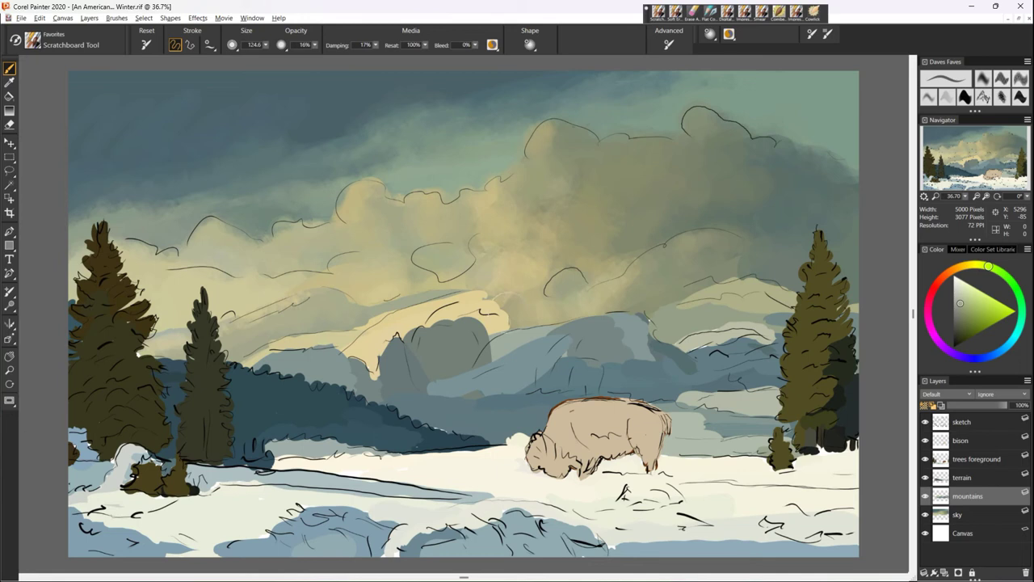
pyautogui.keyDown('alt'); pyautogui.click(731, 293); pyautogui.keyUp('alt')
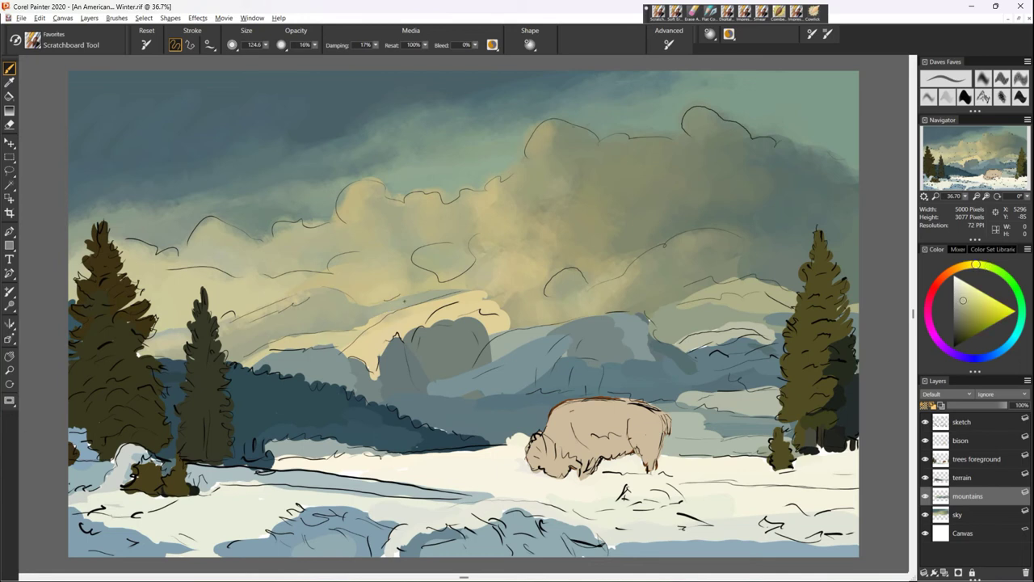
pyautogui.keyDown('alt'); pyautogui.click(434, 297); pyautogui.keyUp('alt')
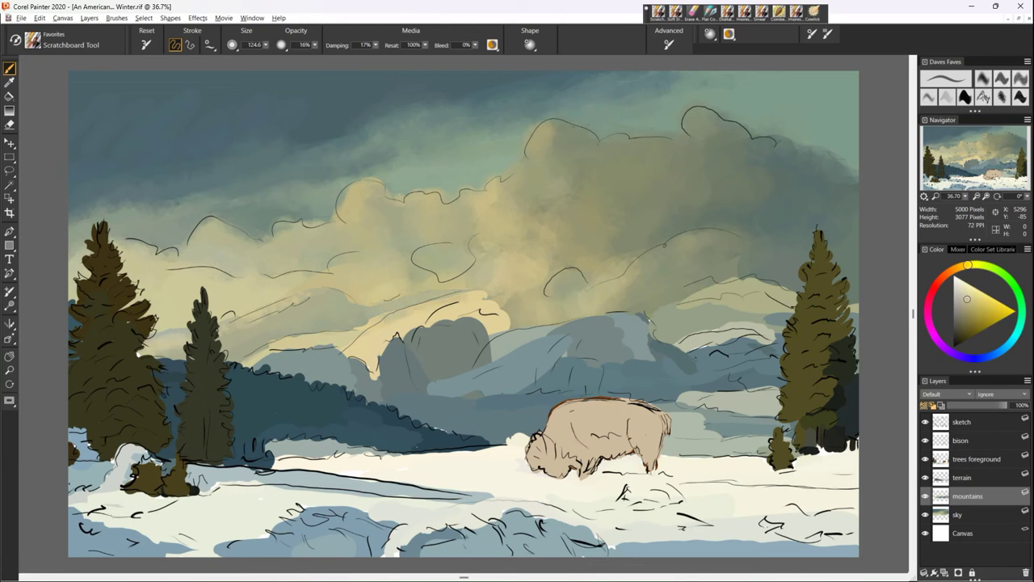
pyautogui.keyDown('alt'); pyautogui.click(436, 310); pyautogui.keyUp('alt')
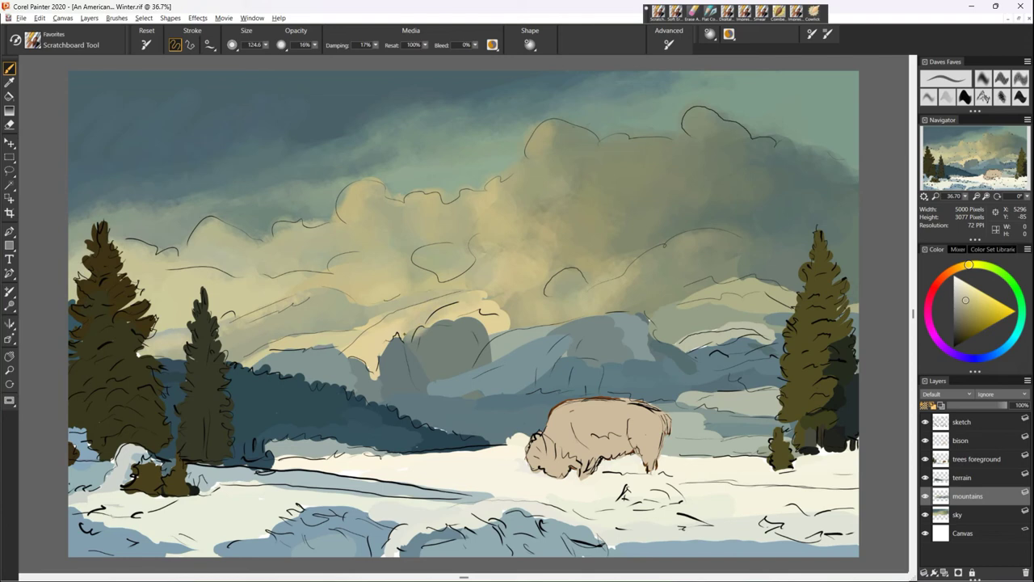
# - Blend warm haze into the upper edge of the blue mountain below the left yellow slope
pyautogui.keyDown('alt'); pyautogui.click(521, 339); pyautogui.keyUp('alt')
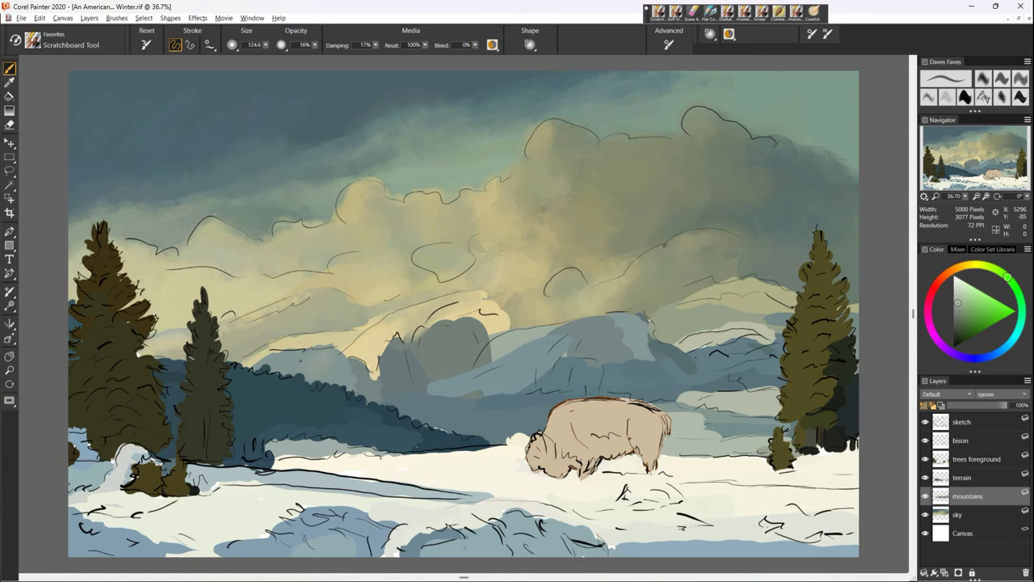
pyautogui.keyDown('alt'); pyautogui.click(449, 332); pyautogui.keyUp('alt')
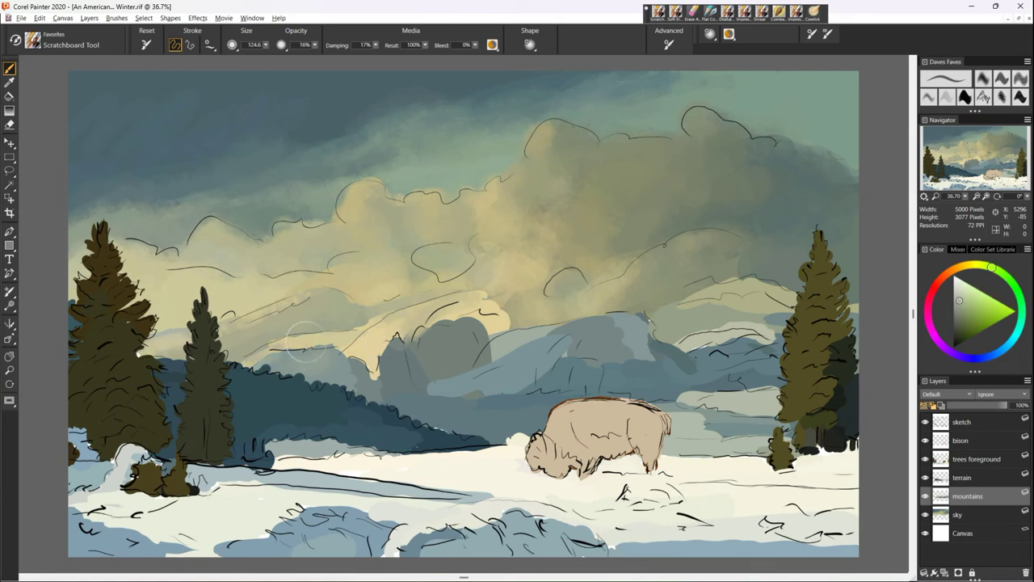
pyautogui.keyDown('alt'); pyautogui.click(300, 340); pyautogui.keyUp('alt')
pyautogui.keyDown('alt'); pyautogui.click(307, 333); pyautogui.keyUp('alt')
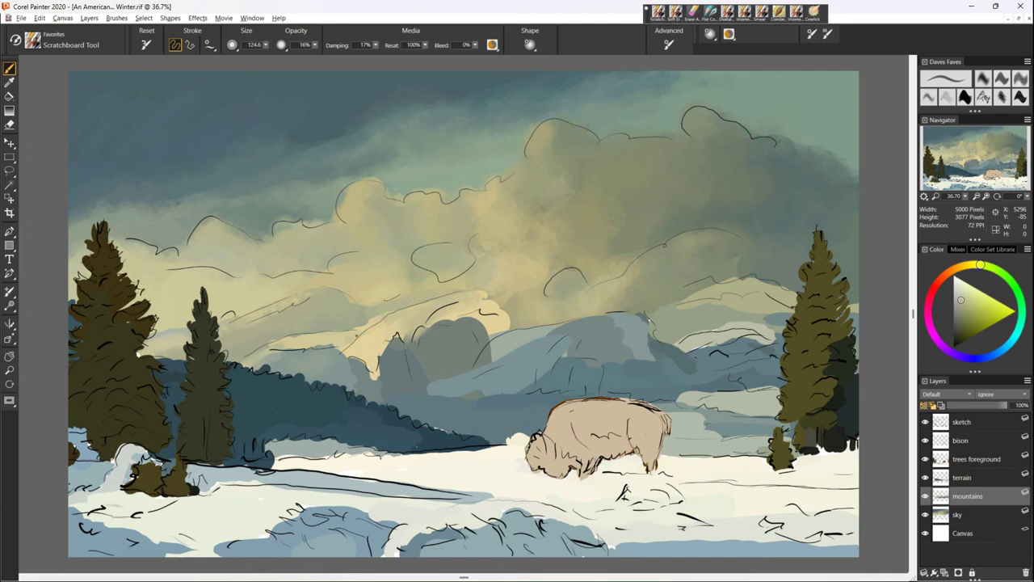
pyautogui.keyDown('alt'); pyautogui.click(416, 323); pyautogui.keyUp('alt')
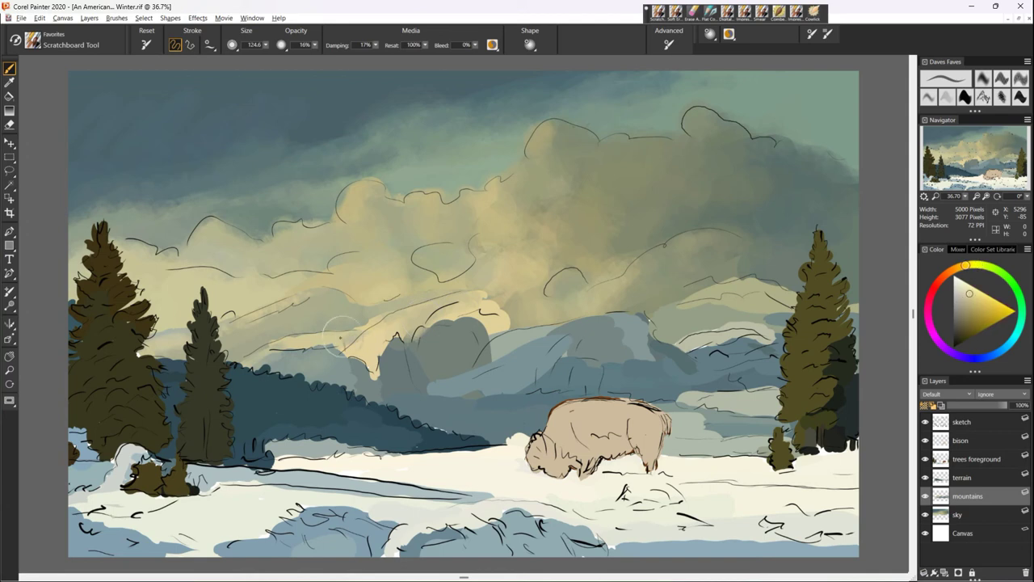
pyautogui.moveTo(303, 351)
pyautogui.mouseDown()
pyautogui.moveTo(370, 358)
pyautogui.moveTo(354, 361)
pyautogui.mouseUp()
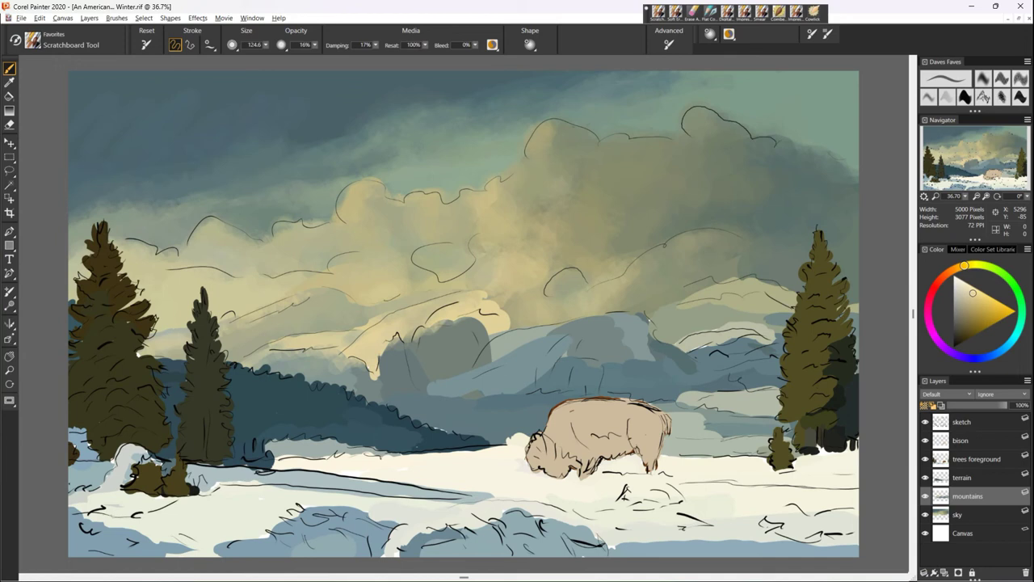
# - Soften the boundary between the pale yellow central slope and the grey peak beneath it with sampled grey-green and warm yellow tones
pyautogui.keyDown('alt'); pyautogui.click(727, 332); pyautogui.keyUp('alt')
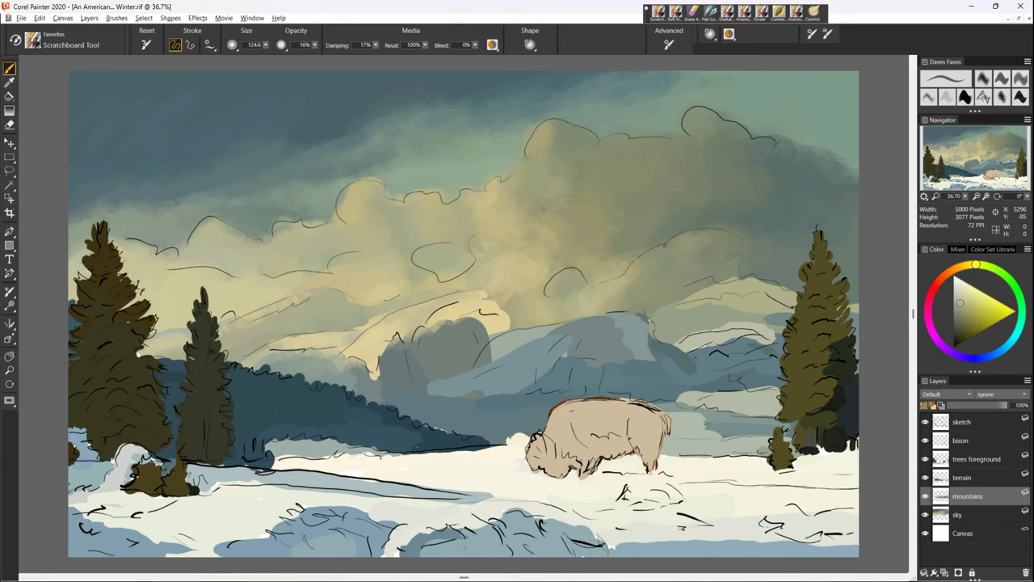
pyautogui.keyDown('alt'); pyautogui.click(464, 336); pyautogui.keyUp('alt')
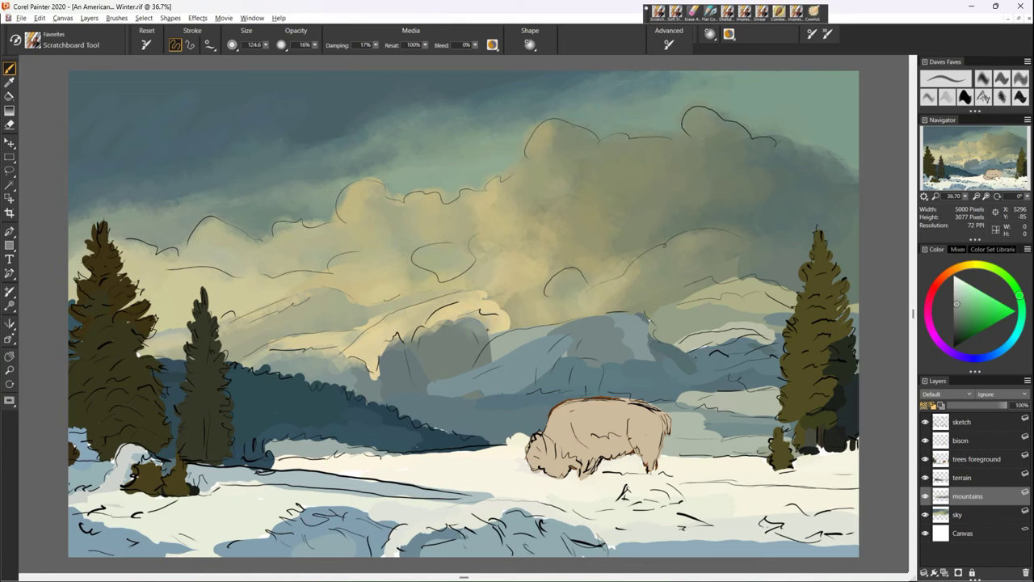
pyautogui.moveTo(484, 323); pyautogui.dragTo(493, 334)
pyautogui.keyDown('alt'); pyautogui.click(501, 319); pyautogui.keyUp('alt')
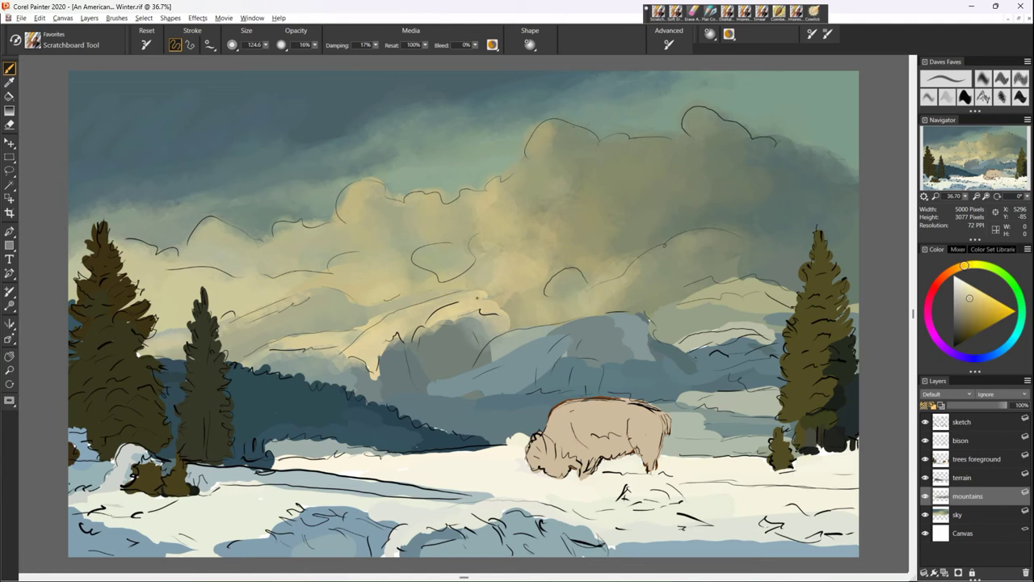
pyautogui.keyDown('alt'); pyautogui.click(495, 307); pyautogui.keyUp('alt')
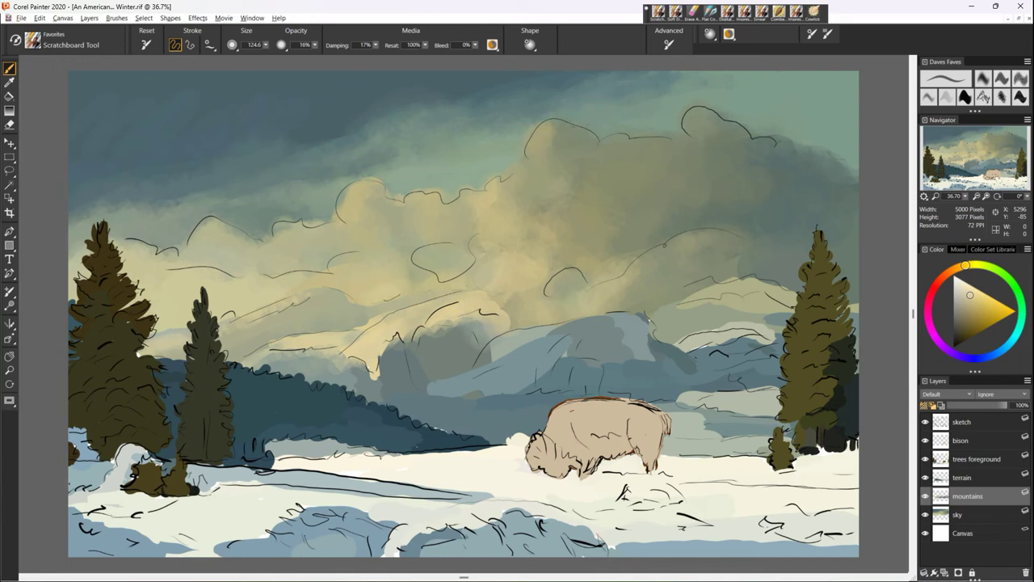
# - Blend sampled muted green-grey over the gap between the grey peak and the central blue mountain
pyautogui.keyDown('alt'); pyautogui.click(521, 320); pyautogui.keyUp('alt')
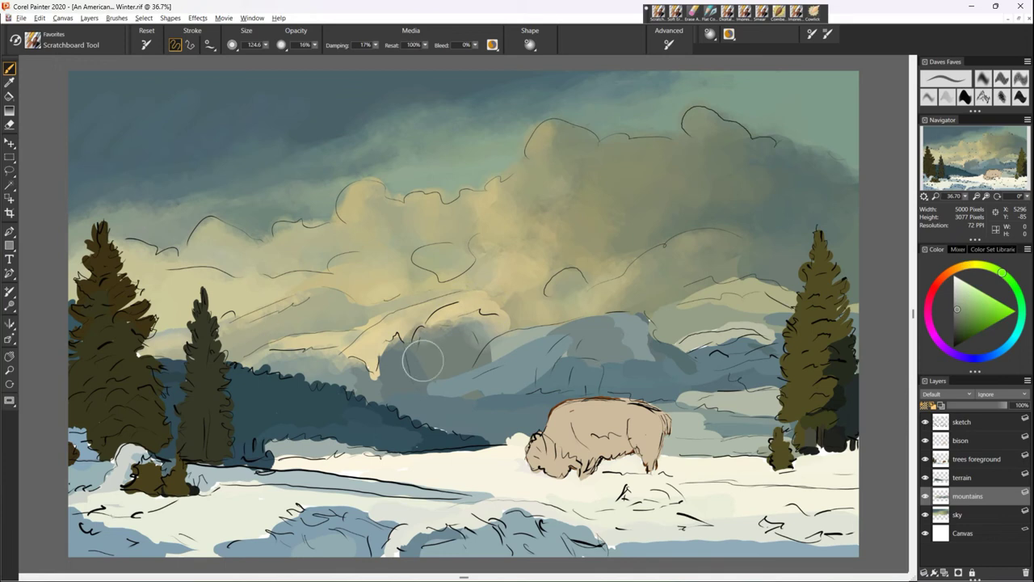
pyautogui.keyDown('alt'); pyautogui.click(529, 341); pyautogui.keyUp('alt')
pyautogui.keyDown('alt'); pyautogui.click(545, 328); pyautogui.keyUp('alt')
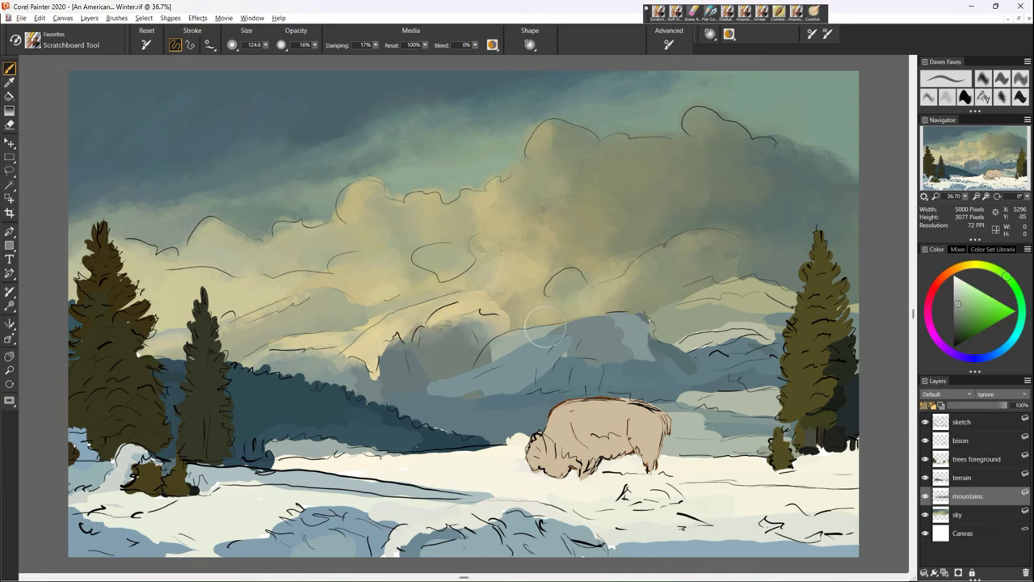
pyautogui.moveTo(497, 349); pyautogui.dragTo(513, 337)
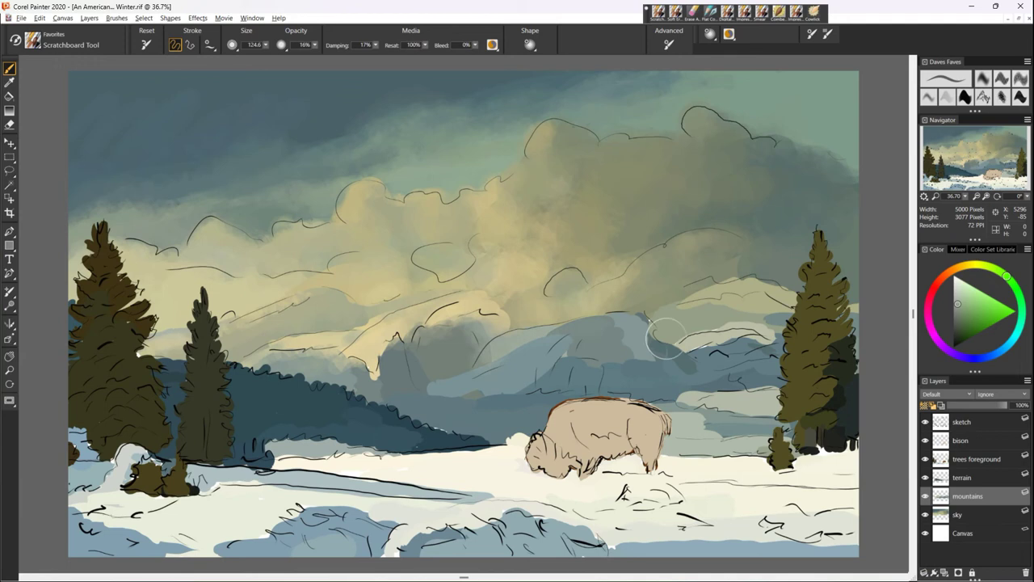
# - Tone down the face of the central blue mountain with sampled blue-grey and grey-green tones
pyautogui.keyDown('alt'); pyautogui.click(409, 362); pyautogui.keyUp('alt')
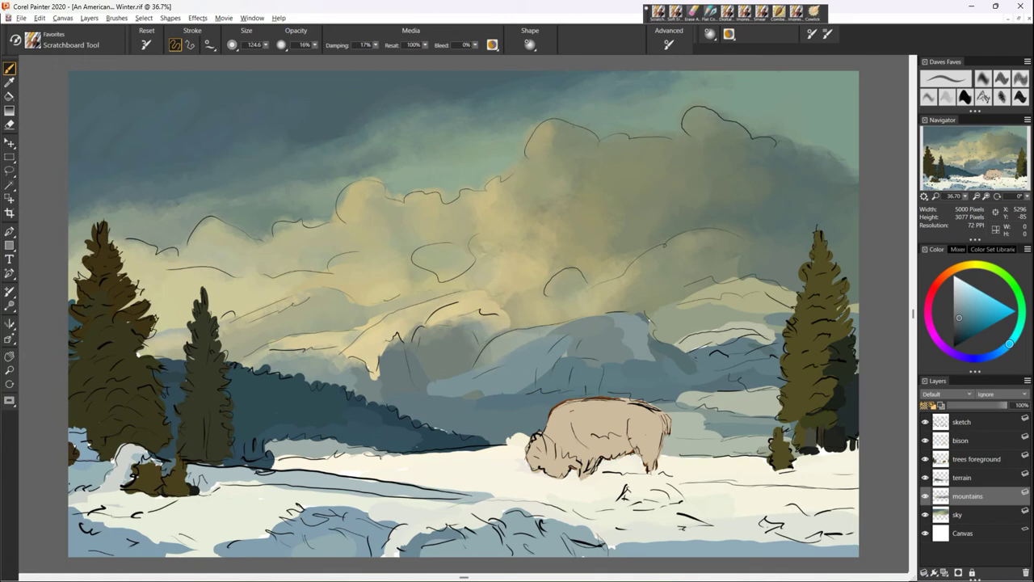
pyautogui.keyDown('alt'); pyautogui.click(603, 334); pyautogui.keyUp('alt')
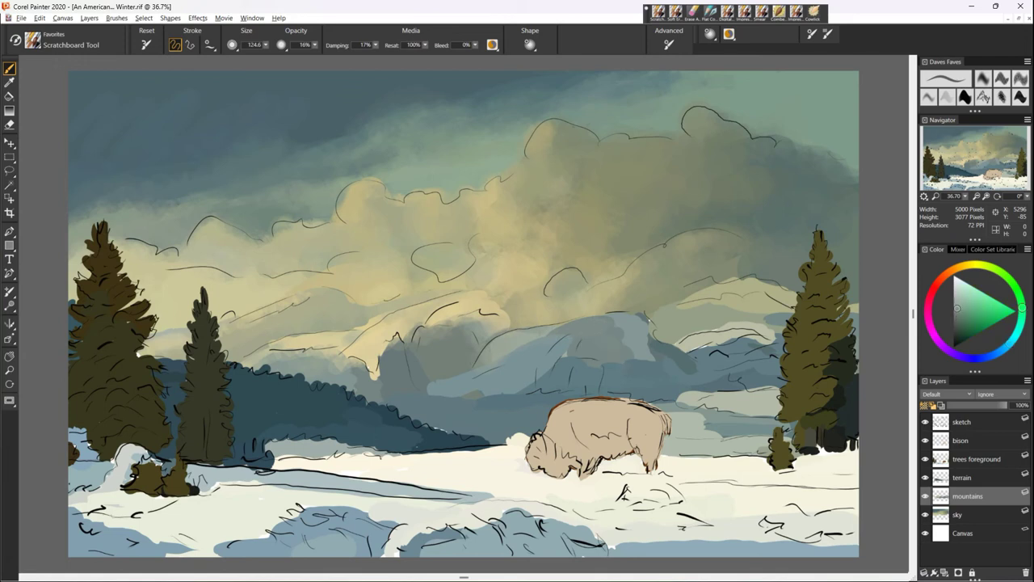
pyautogui.keyDown('alt'); pyautogui.click(533, 343); pyautogui.keyUp('alt')
pyautogui.moveTo(539, 344)
pyautogui.mouseDown()
pyautogui.moveTo(516, 355)
pyautogui.moveTo(549, 341)
pyautogui.mouseUp()
pyautogui.keyDown('alt'); pyautogui.click(473, 359); pyautogui.keyUp('alt')
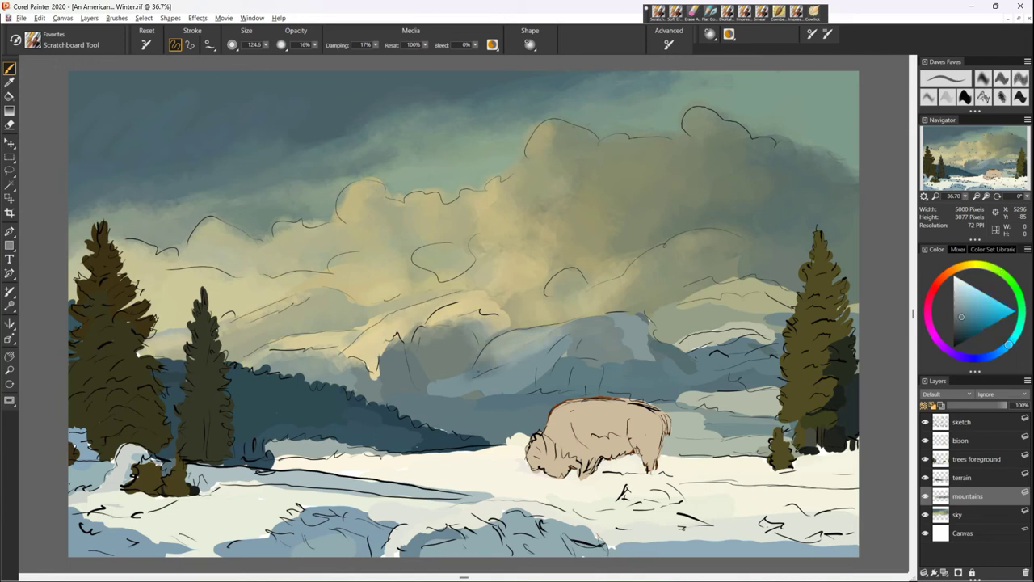
pyautogui.keyDown('alt'); pyautogui.click(601, 346); pyautogui.keyUp('alt')
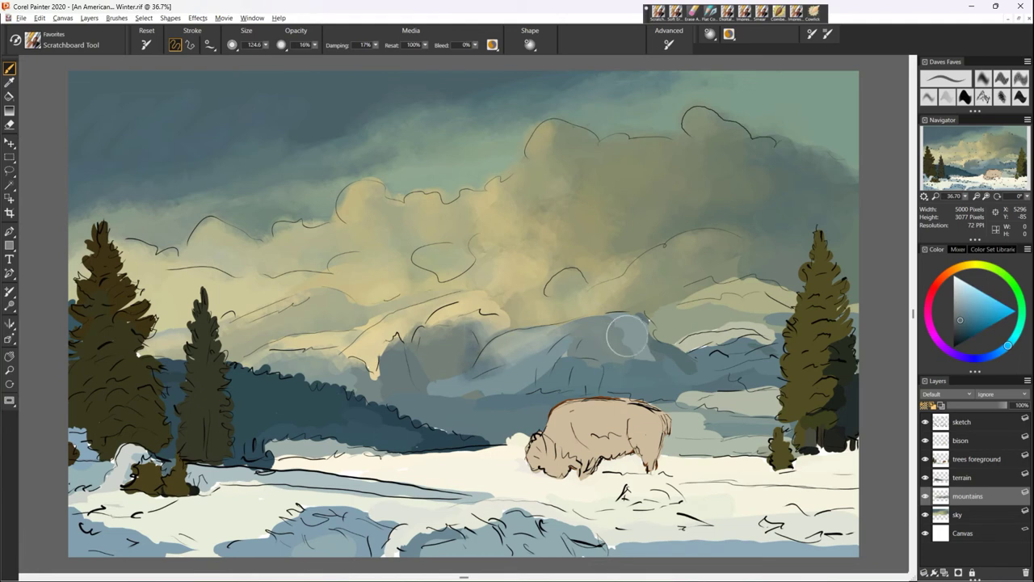
# - Rework the grey peak left of the central mountain with sampled teal-grey and olive-grey tones, softening its base
pyautogui.keyDown('alt'); pyautogui.click(461, 367); pyautogui.keyUp('alt')
pyautogui.keyDown('alt'); pyautogui.click(442, 358); pyautogui.keyUp('alt')
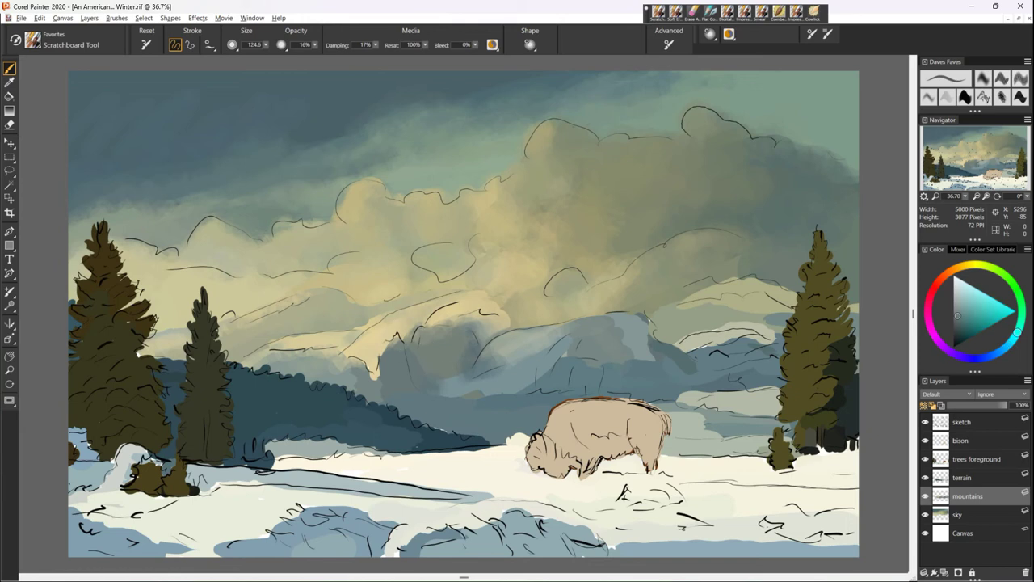
pyautogui.keyDown('alt'); pyautogui.click(561, 335); pyautogui.keyUp('alt')
pyautogui.keyDown('alt'); pyautogui.click(407, 331); pyautogui.keyUp('alt')
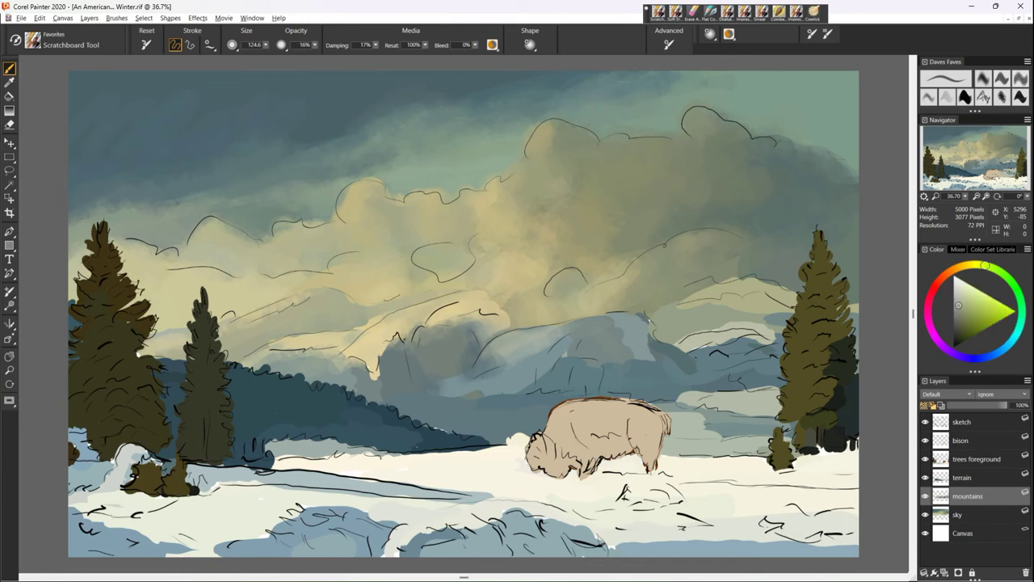
pyautogui.keyDown('alt'); pyautogui.click(434, 351); pyautogui.keyUp('alt')
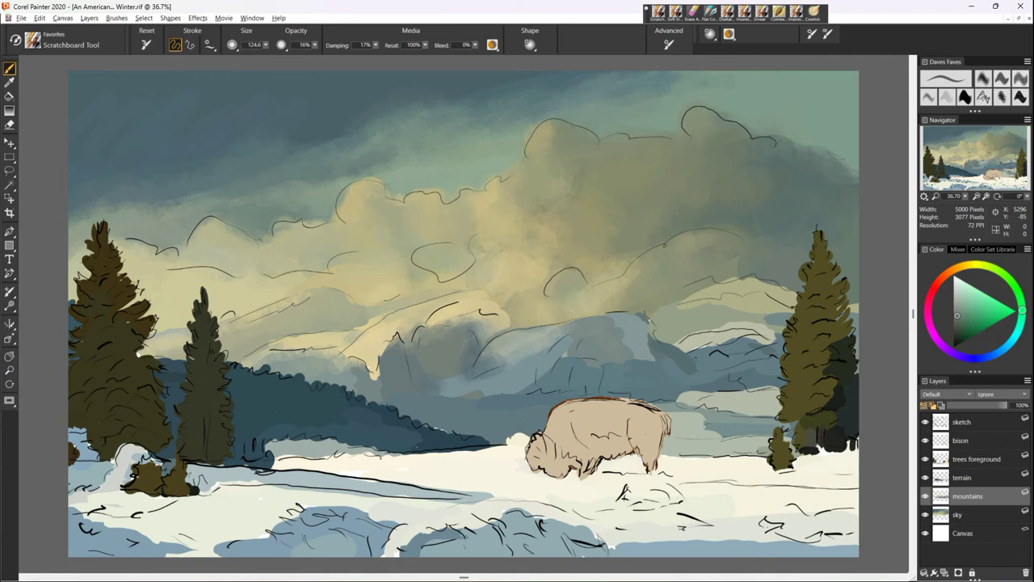
# - Soften the lower tip of the yellow slope against the grey peak's left edge with sampled warm yellow and grey-green tones
pyautogui.keyDown('alt'); pyautogui.click(407, 333); pyautogui.keyUp('alt')
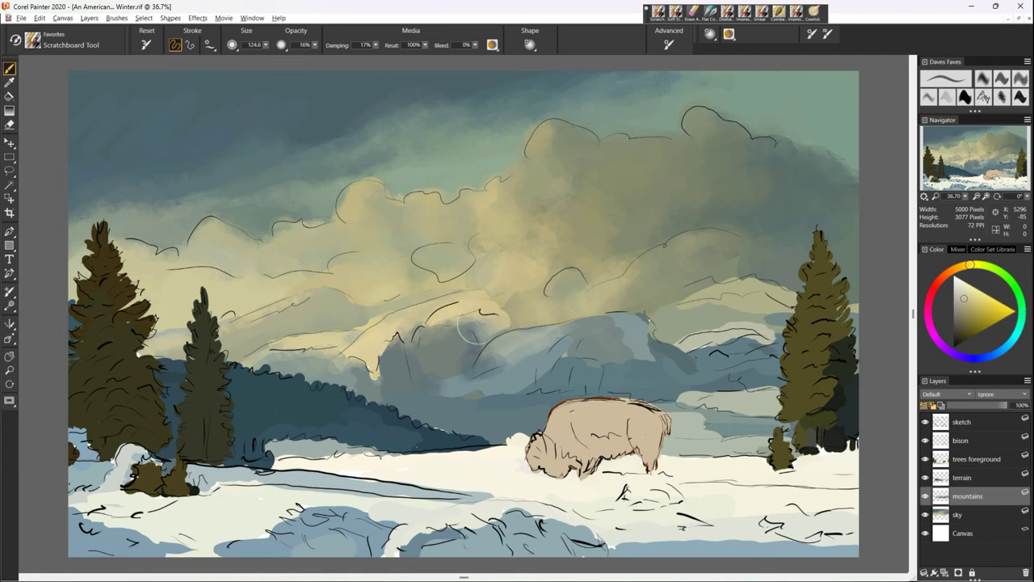
pyautogui.keyDown('alt'); pyautogui.click(495, 337); pyautogui.keyUp('alt')
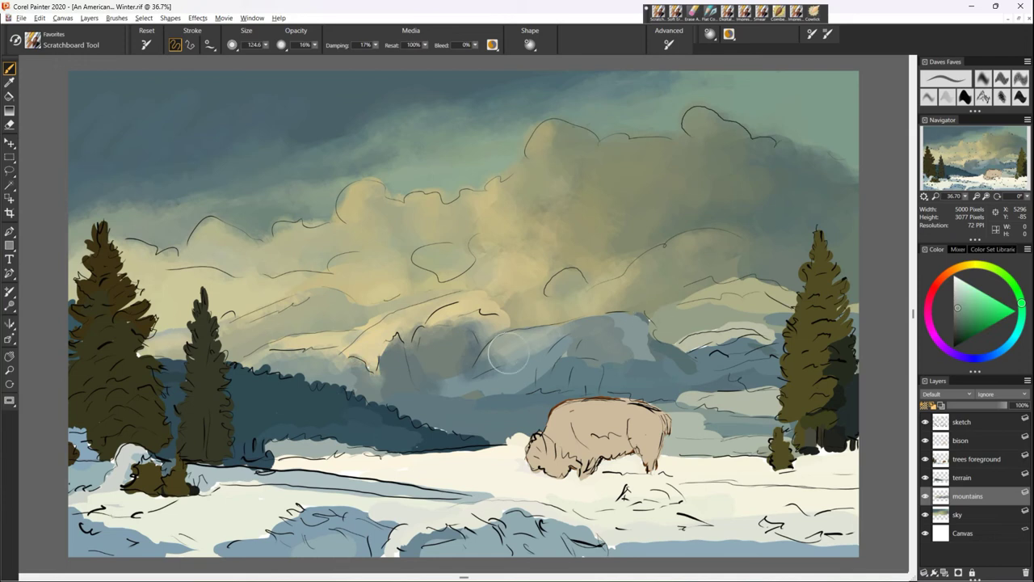
pyautogui.keyDown('alt'); pyautogui.click(569, 348); pyautogui.keyUp('alt')
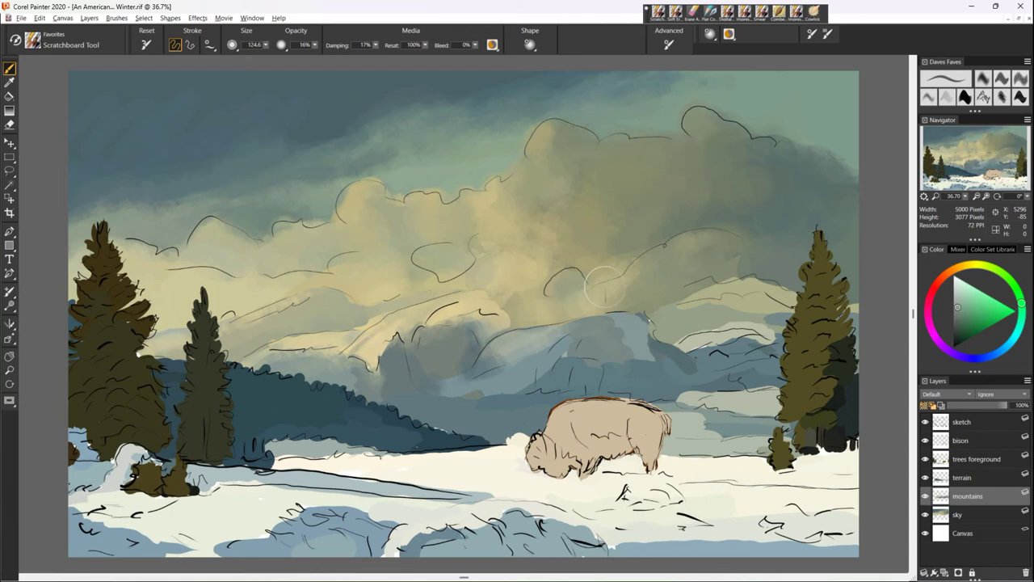
pyautogui.keyDown('alt'); pyautogui.click(363, 322); pyautogui.keyUp('alt')
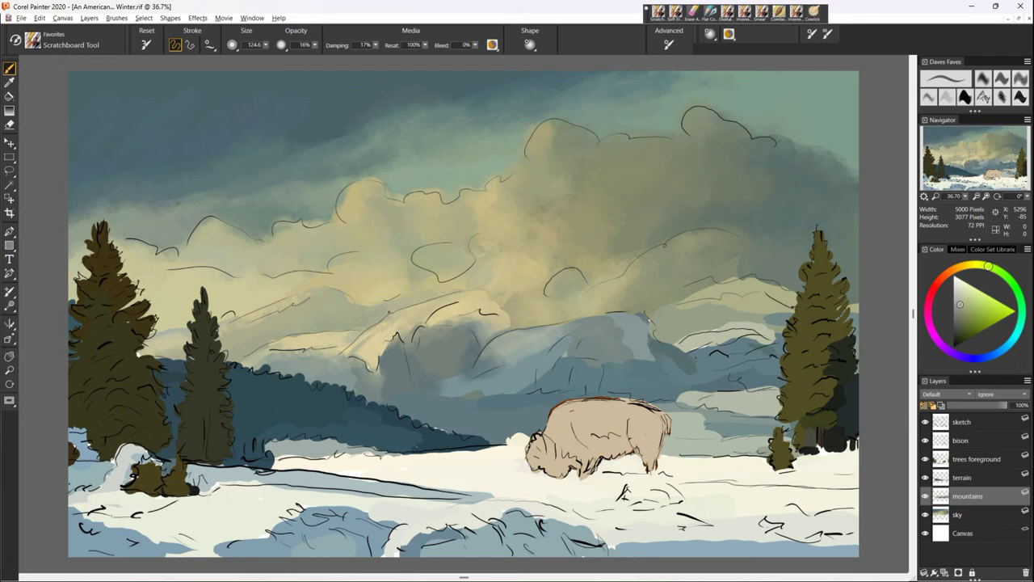
pyautogui.keyDown('alt'); pyautogui.click(502, 303); pyautogui.keyUp('alt')
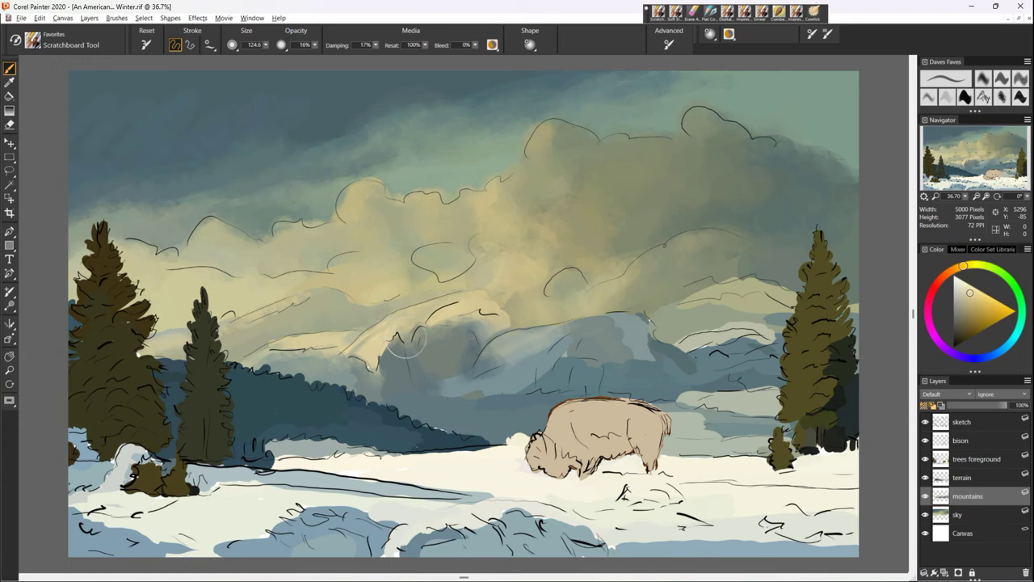
# - Blend the lower edge of the left yellow slopes into the blue haze with sampled yellow-green and grey-green tones
pyautogui.keyDown('alt'); pyautogui.click(320, 336); pyautogui.keyUp('alt')
pyautogui.keyDown('alt'); pyautogui.click(350, 325); pyautogui.keyUp('alt')
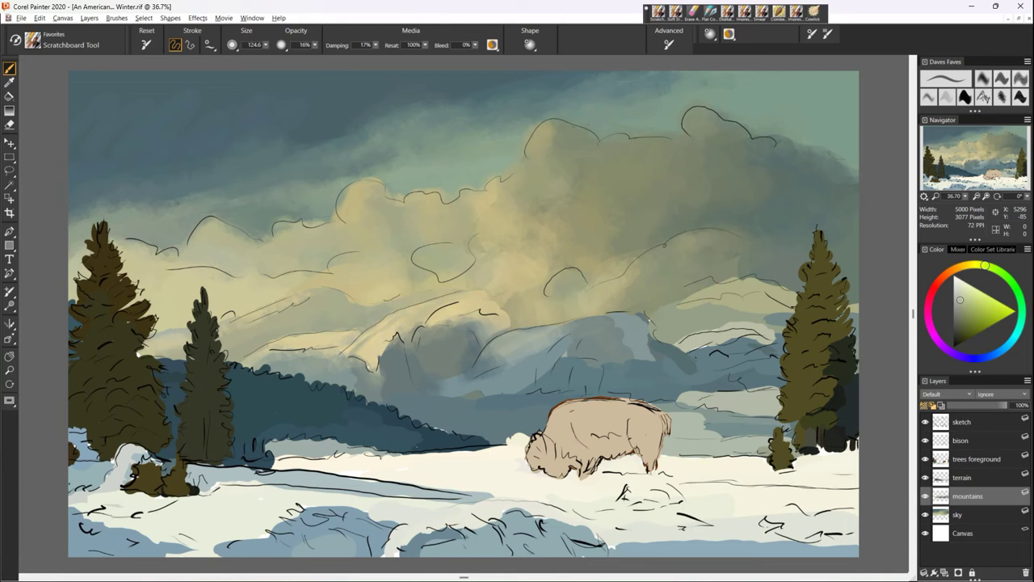
pyautogui.keyDown('alt'); pyautogui.click(355, 352); pyautogui.keyUp('alt')
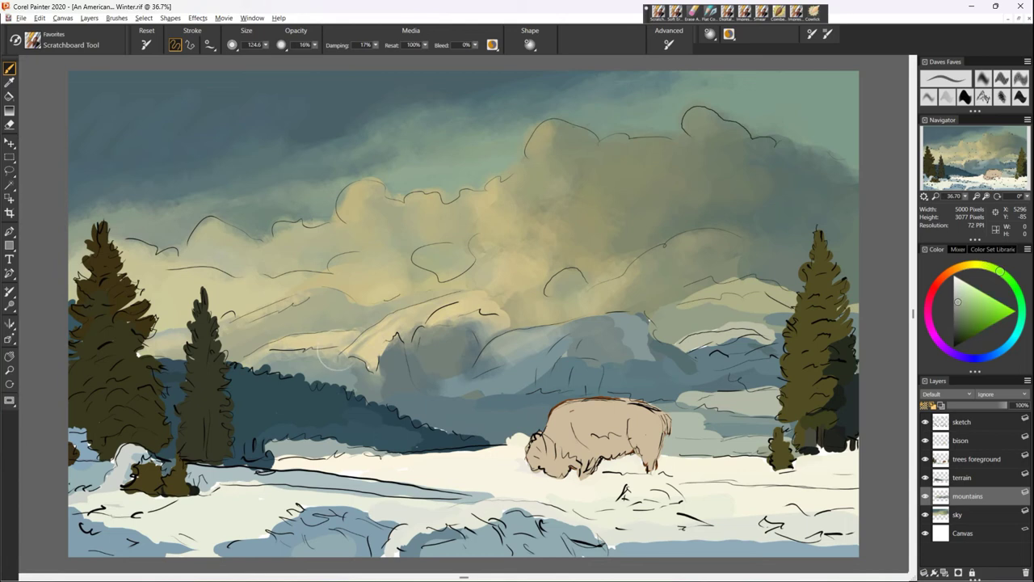
pyautogui.keyDown('alt'); pyautogui.click(370, 345); pyautogui.keyUp('alt')
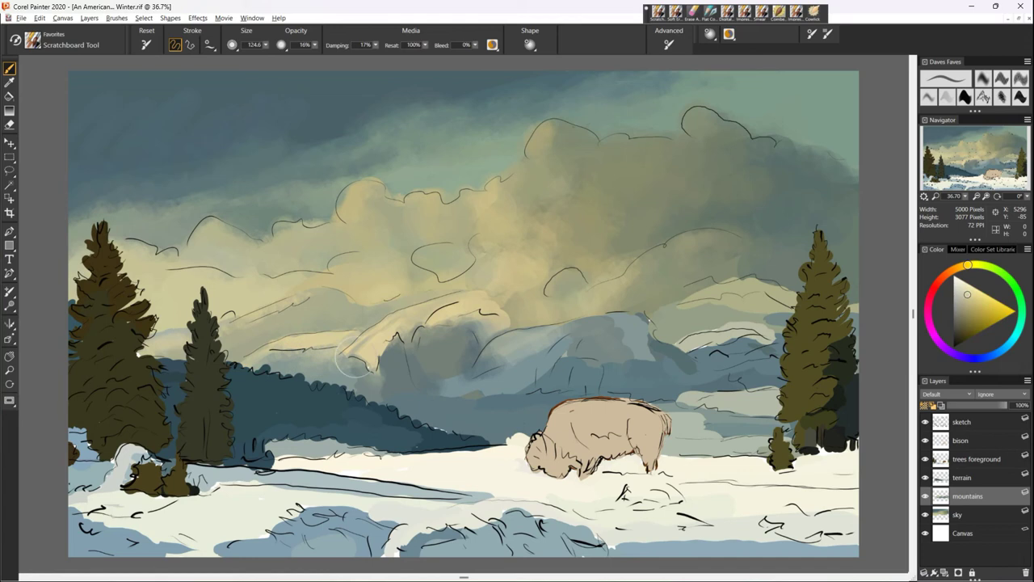
pyautogui.keyDown('alt'); pyautogui.click(396, 353); pyautogui.keyUp('alt')
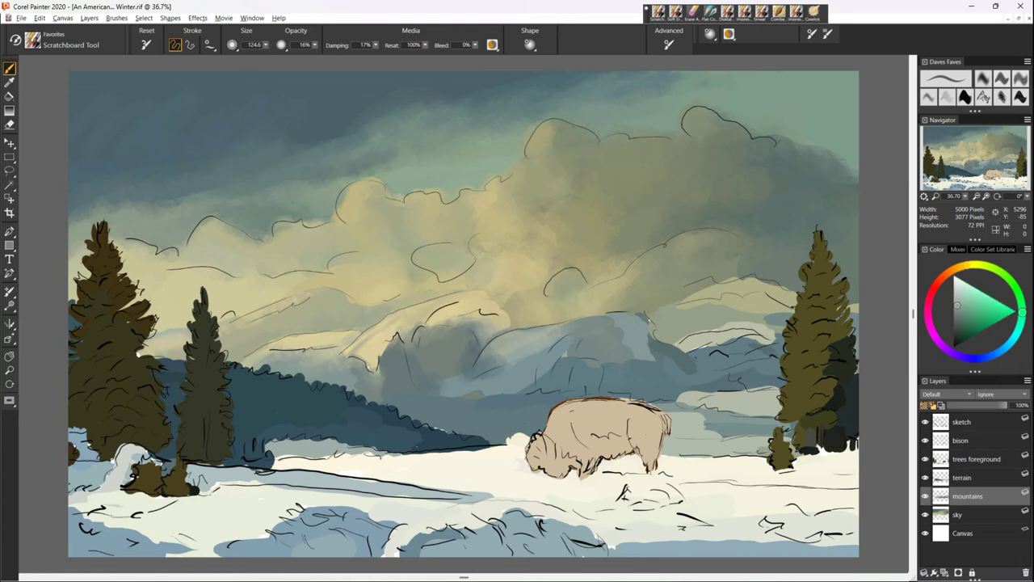
# - Refine the left yellow slopes above the dark forested ridge with sampled warm yellow and pale olive tones
pyautogui.keyDown('alt'); pyautogui.click(318, 358); pyautogui.keyUp('alt')
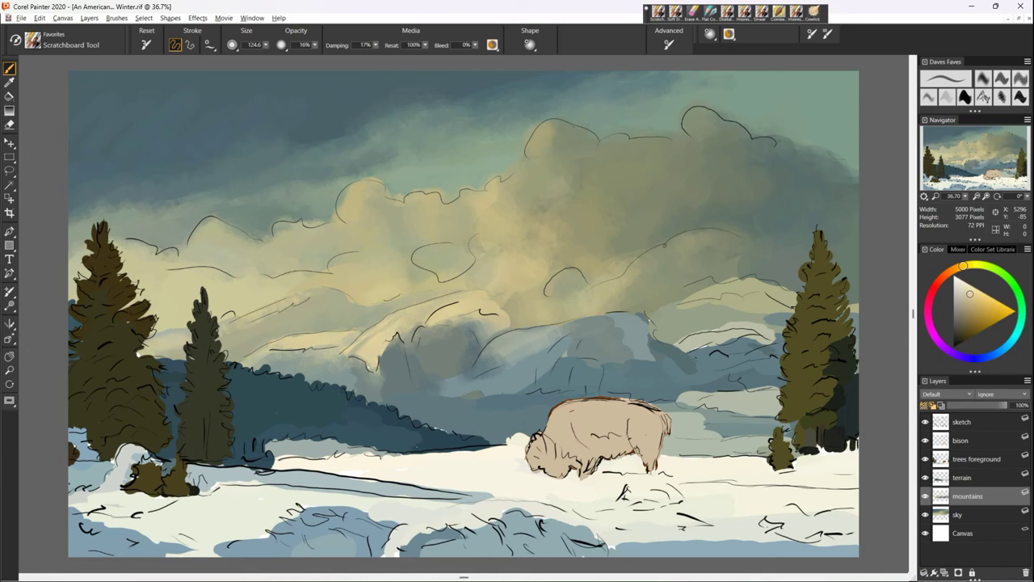
pyautogui.keyDown('alt'); pyautogui.click(404, 347); pyautogui.keyUp('alt')
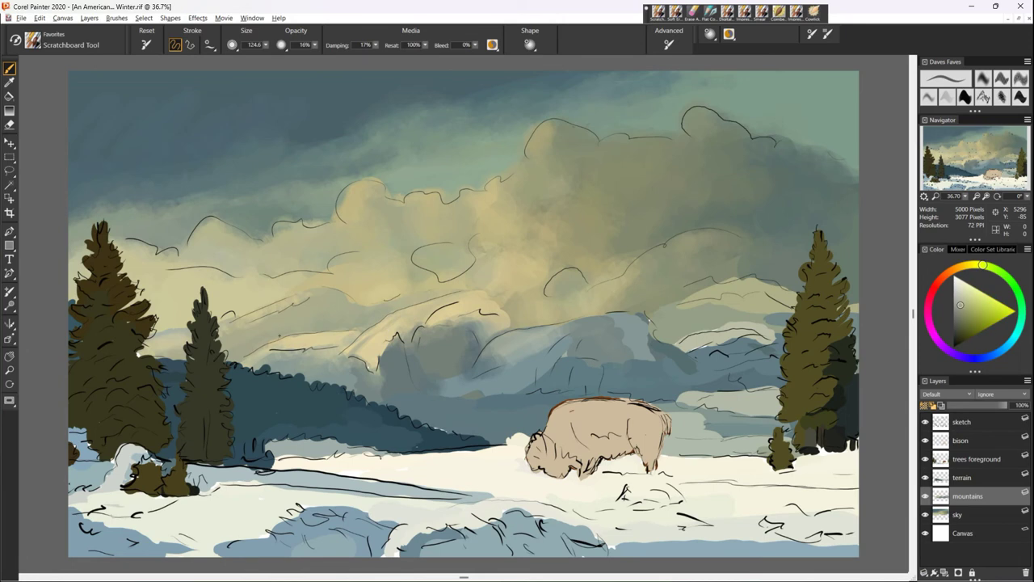
pyautogui.keyDown('alt'); pyautogui.click(295, 323); pyautogui.keyUp('alt')
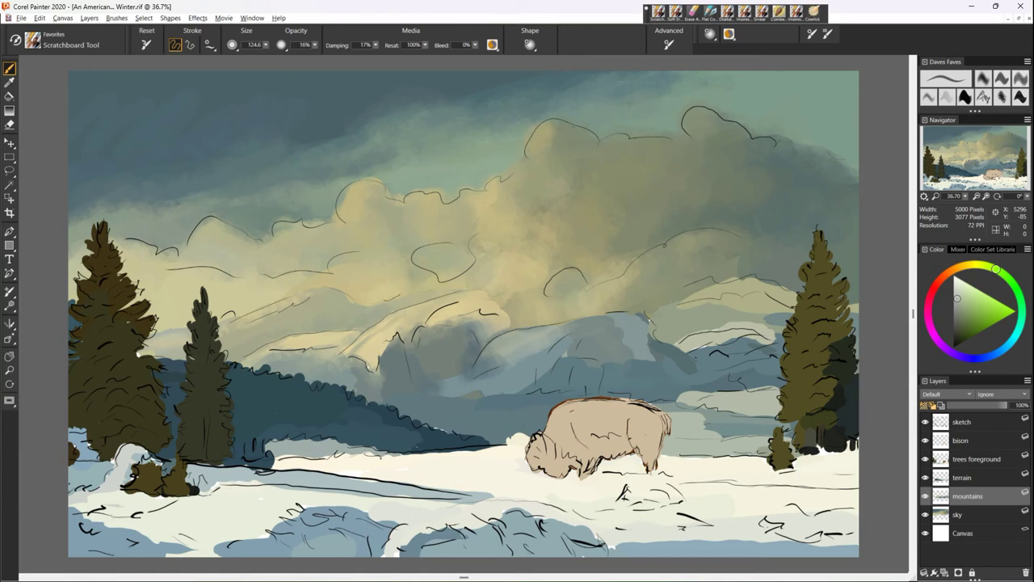
pyautogui.keyDown('alt'); pyautogui.click(322, 359); pyautogui.keyUp('alt')
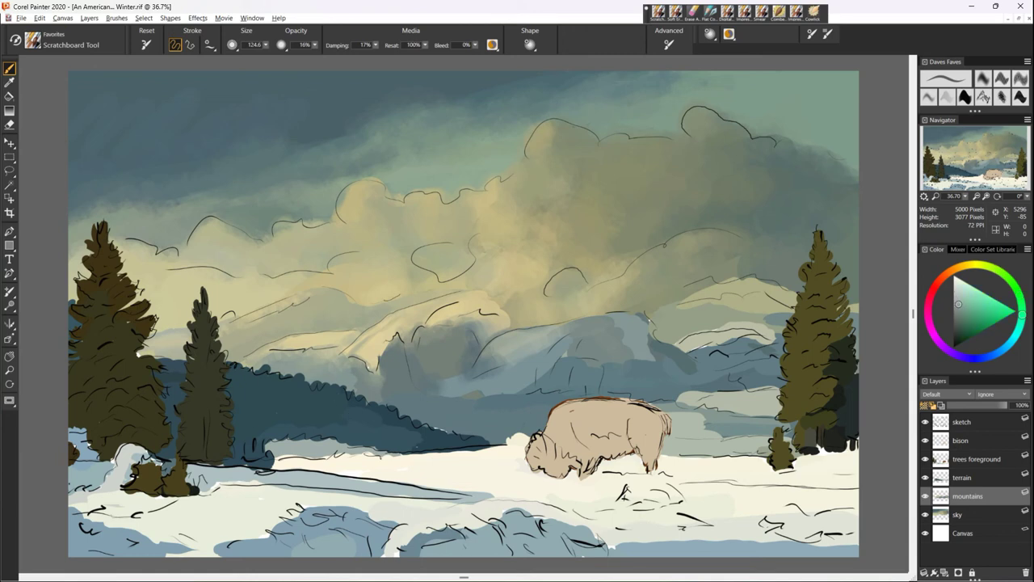
# - Blend sampled teal-grey into the haze between the grey peak's base and the dark forested ridge
pyautogui.keyDown('alt'); pyautogui.click(408, 342); pyautogui.keyUp('alt')
pyautogui.keyDown('alt'); pyautogui.click(436, 380); pyautogui.keyUp('alt')
pyautogui.moveTo(367, 396); pyautogui.dragTo(371, 390)
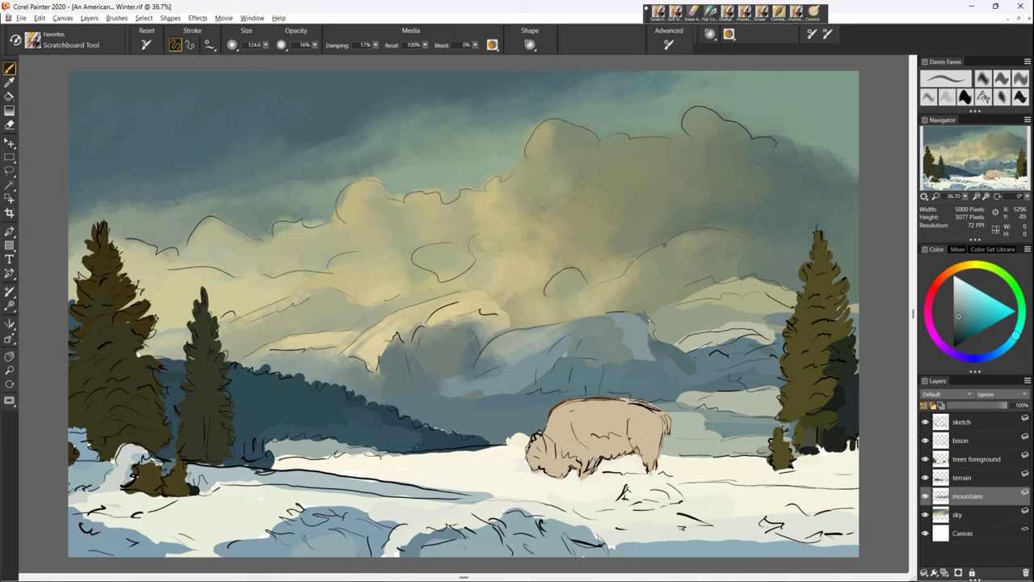
# - Soften the upper left face of the central mountain with sampled blue, teal-grey and muted yellow tones
pyautogui.keyDown('alt'); pyautogui.click(536, 369); pyautogui.keyUp('alt')
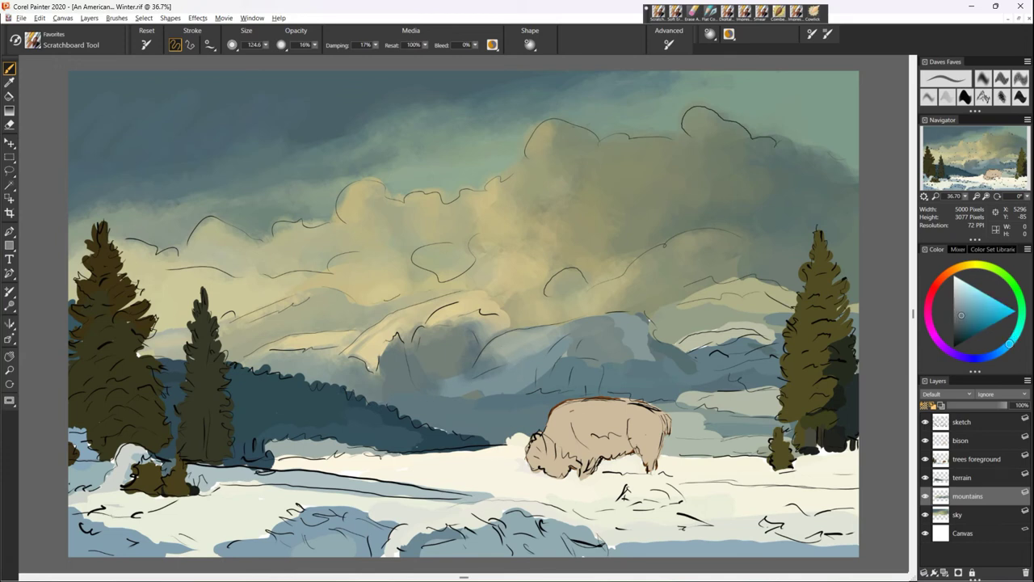
pyautogui.keyDown('alt'); pyautogui.click(559, 348); pyautogui.keyUp('alt')
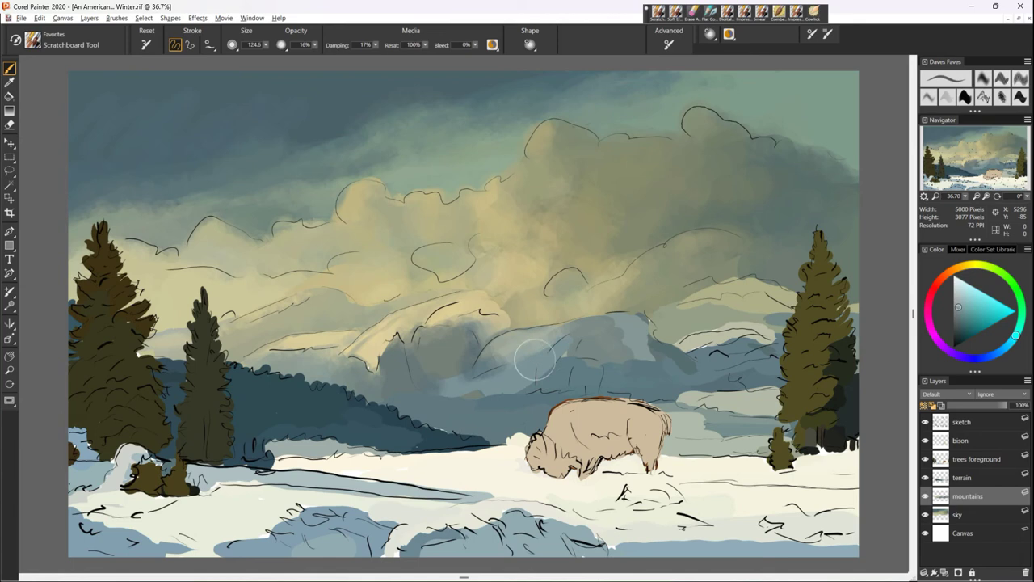
pyautogui.keyDown('alt'); pyautogui.click(545, 331); pyautogui.keyUp('alt')
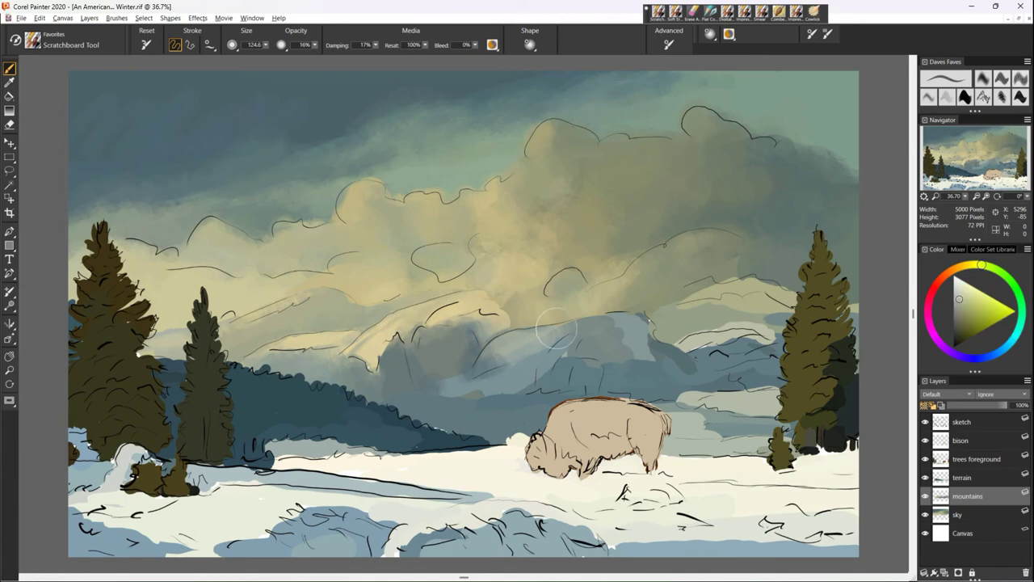
# - Blend sampled grey-green tones over the right shoulder of the central mountain to soften it into the clouds
pyautogui.keyDown('alt'); pyautogui.click(747, 306); pyautogui.keyUp('alt')
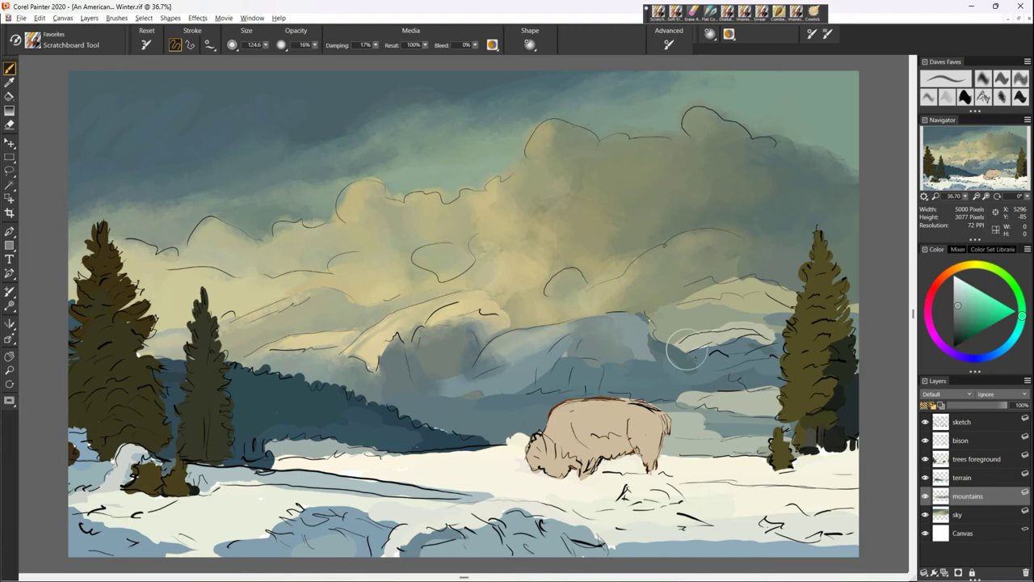
pyautogui.keyDown('alt'); pyautogui.click(658, 317); pyautogui.keyUp('alt')
pyautogui.moveTo(642, 321)
pyautogui.mouseDown()
pyautogui.moveTo(658, 328)
pyautogui.moveTo(639, 324)
pyautogui.mouseUp()
pyautogui.keyDown('alt'); pyautogui.click(666, 323); pyautogui.keyUp('alt')
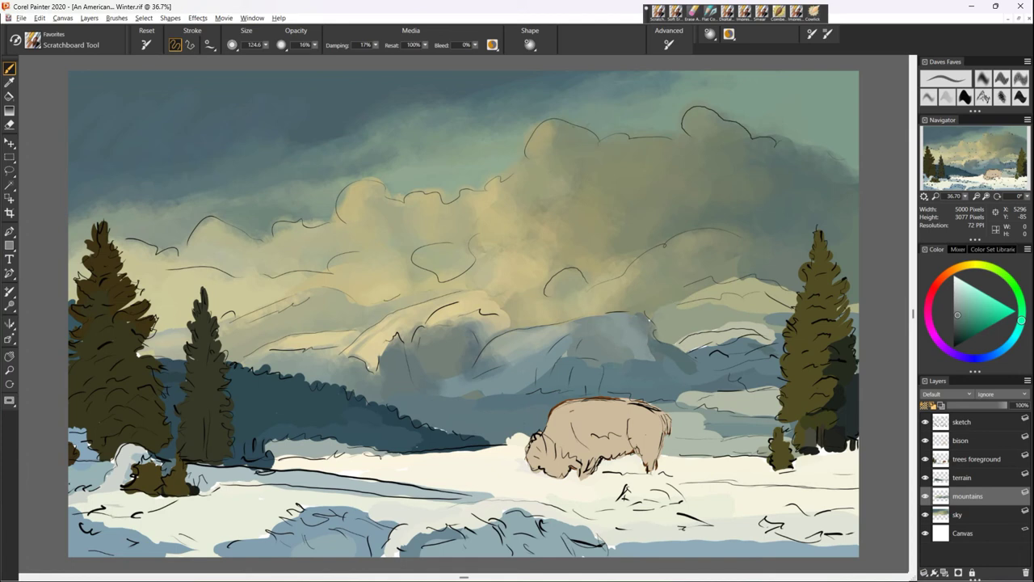
# - Smooth the lower right slope and base of the central mountain with sampled teal-grey and blue tones
pyautogui.keyDown('alt'); pyautogui.click(656, 354); pyautogui.keyUp('alt')
pyautogui.moveTo(643, 347); pyautogui.dragTo(647, 355)
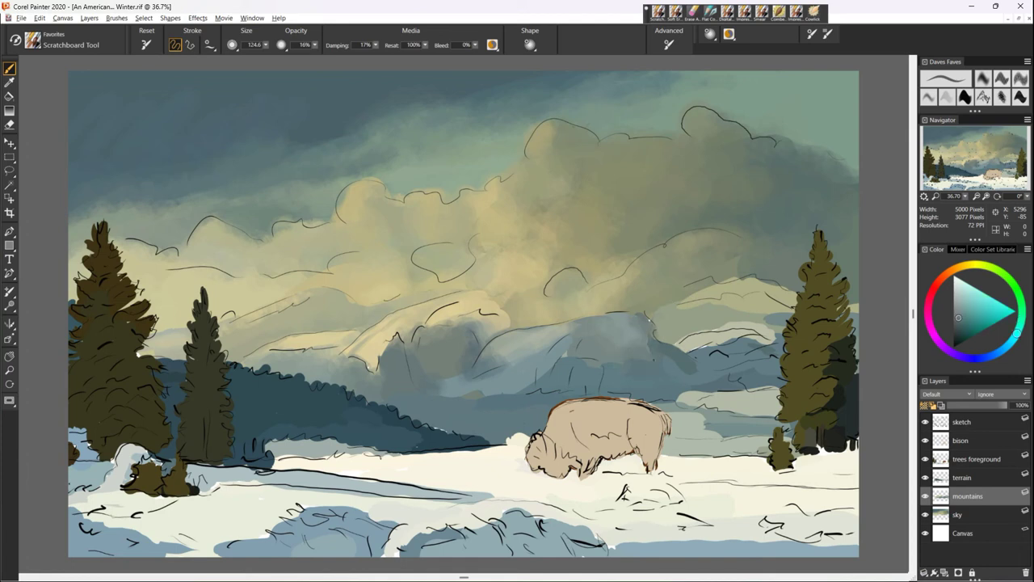
pyautogui.keyDown('alt'); pyautogui.click(759, 353); pyautogui.keyUp('alt')
pyautogui.keyDown('alt'); pyautogui.click(739, 355); pyautogui.keyUp('alt')
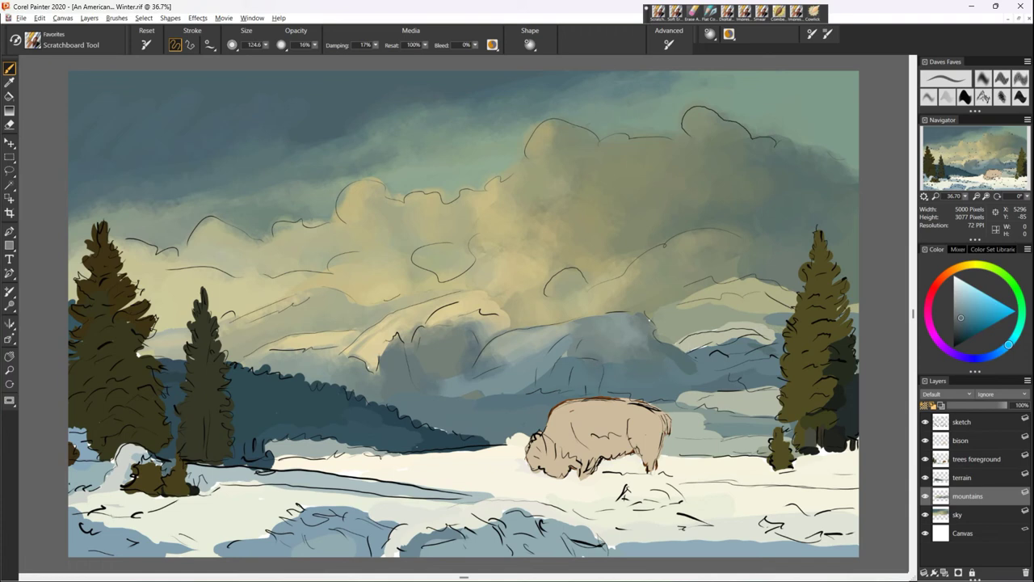
pyautogui.keyDown('alt'); pyautogui.click(656, 365); pyautogui.keyUp('alt')
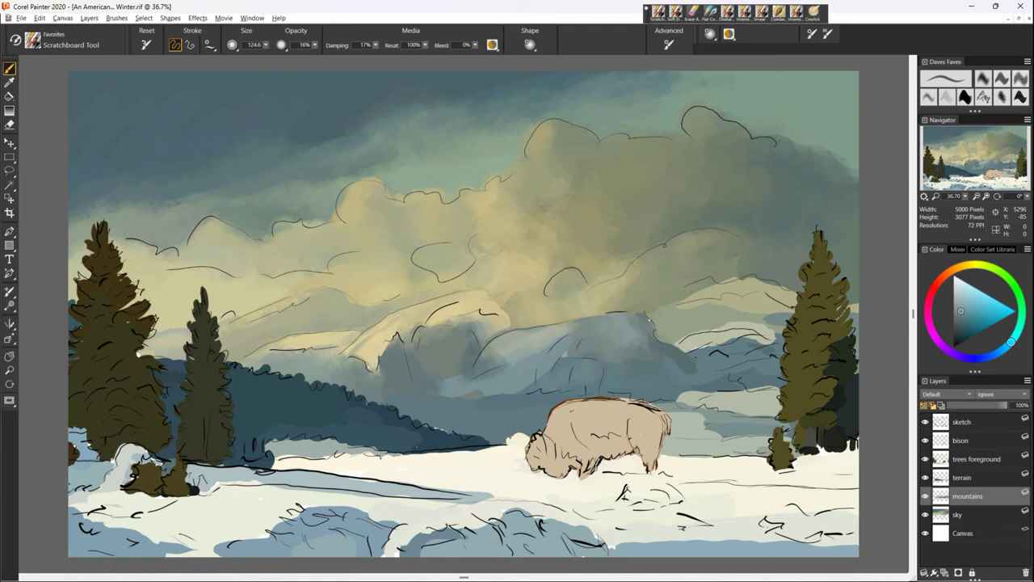
pyautogui.keyDown('alt'); pyautogui.click(565, 375); pyautogui.keyUp('alt')
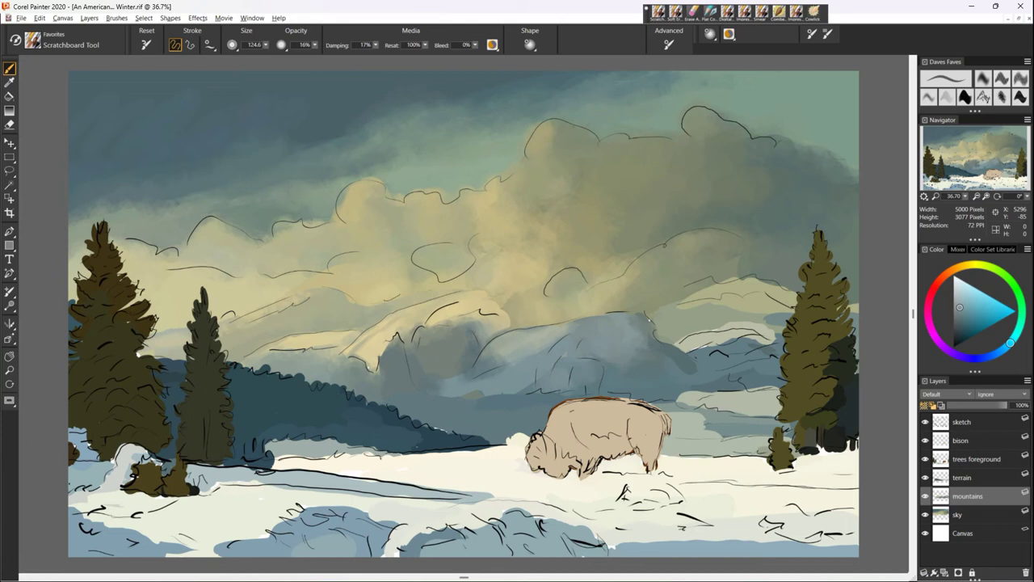
pyautogui.keyDown('alt'); pyautogui.click(659, 368); pyautogui.keyUp('alt')
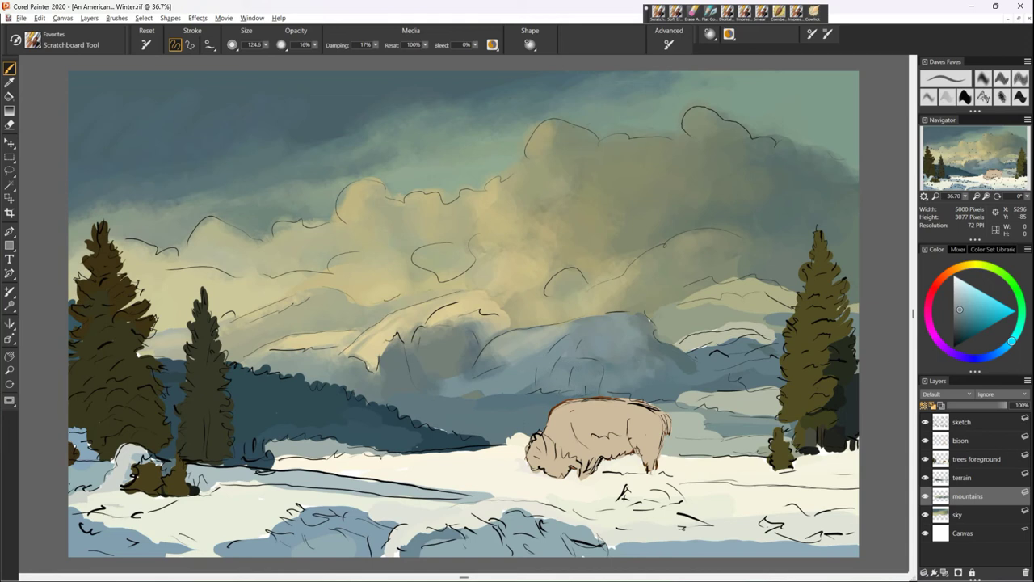
# - Blend sampled blues into the base of the mountain slope behind and above the bison's rump on the mountains layer
pyautogui.keyDown('alt'); pyautogui.click(687, 386); pyautogui.keyUp('alt')
pyautogui.moveTo(664, 387); pyautogui.dragTo(683, 395)
pyautogui.keyDown('alt'); pyautogui.click(750, 381); pyautogui.keyUp('alt')
pyautogui.moveTo(715, 393); pyautogui.dragTo(721, 393)
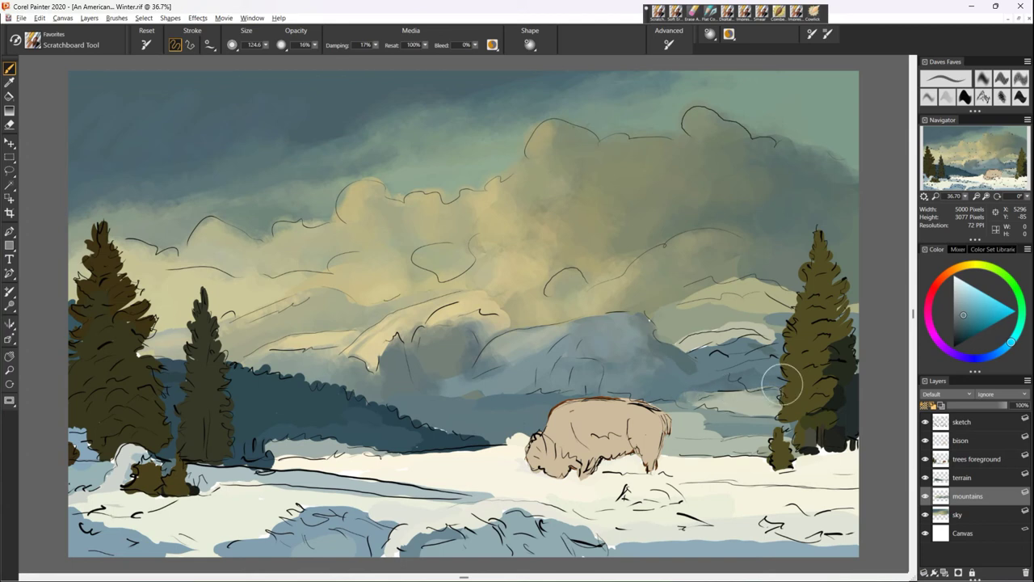
# - Blend sampled warm yellow and grey-green tones along the lower pale ridge between the blue mountain and the right-hand tree
pyautogui.keyDown('alt'); pyautogui.click(725, 332); pyautogui.keyUp('alt')
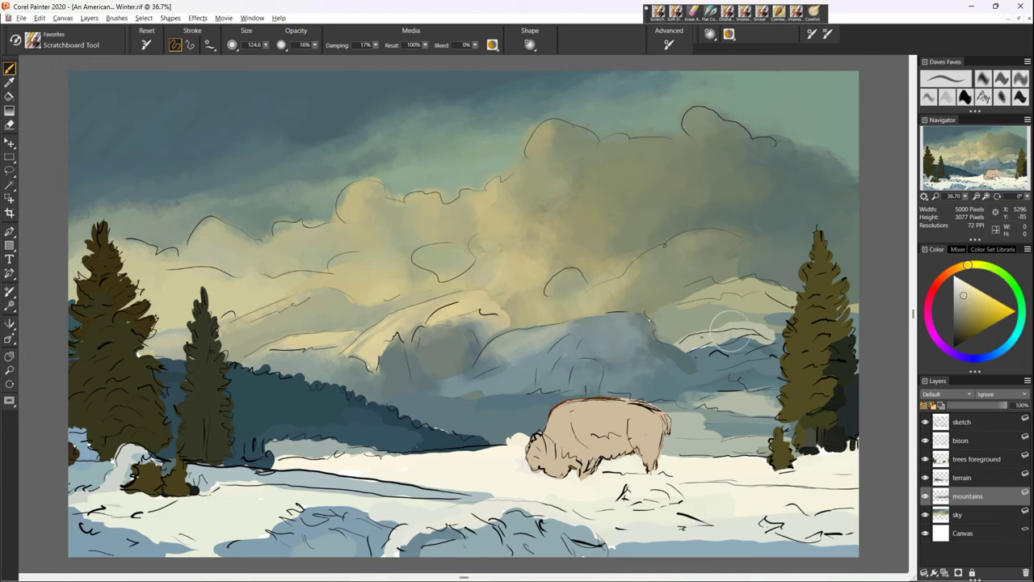
pyautogui.moveTo(729, 332); pyautogui.dragTo(678, 352)
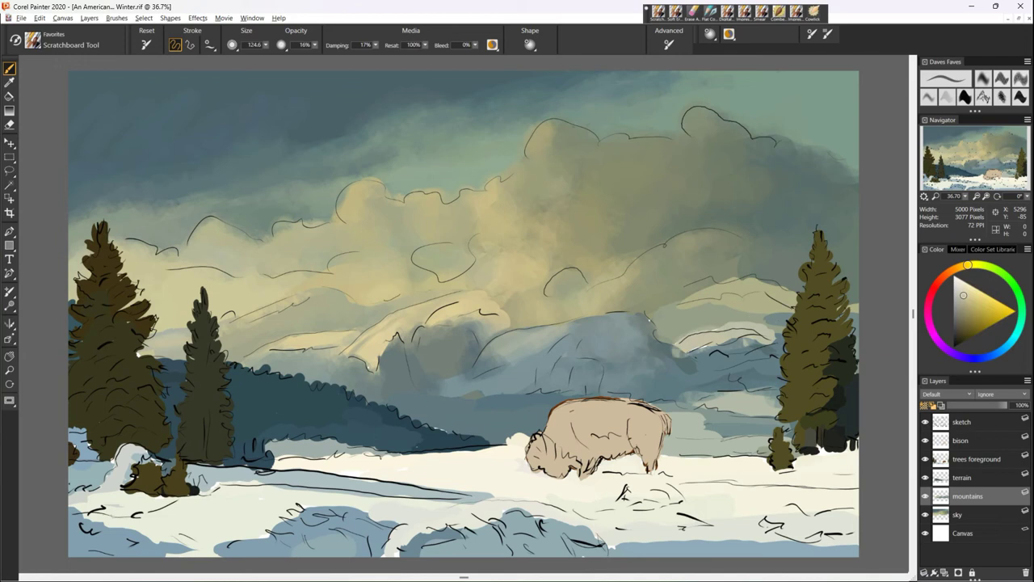
pyautogui.keyDown('alt'); pyautogui.click(692, 320); pyautogui.keyUp('alt')
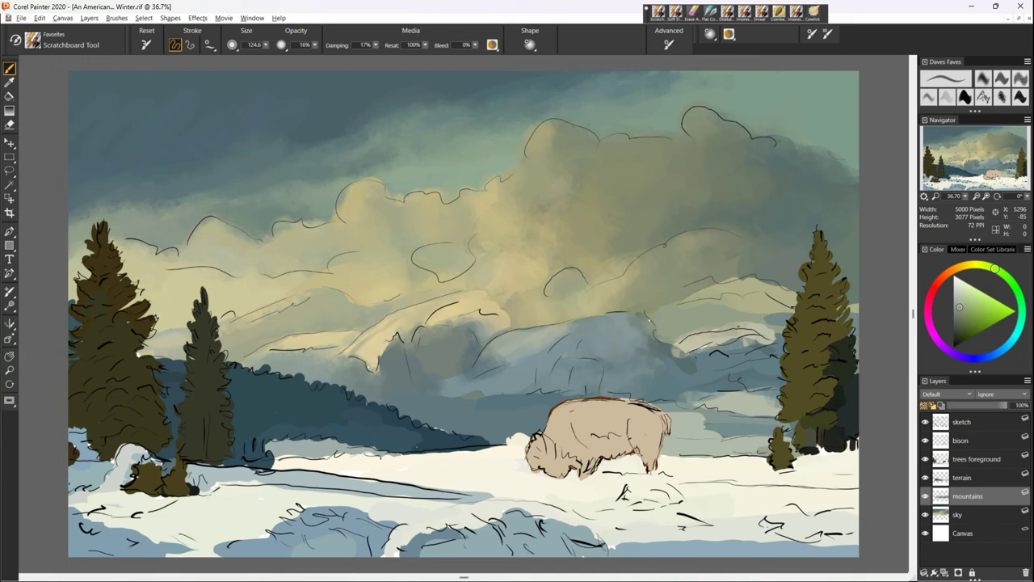
pyautogui.keyDown('alt'); pyautogui.click(766, 316); pyautogui.keyUp('alt')
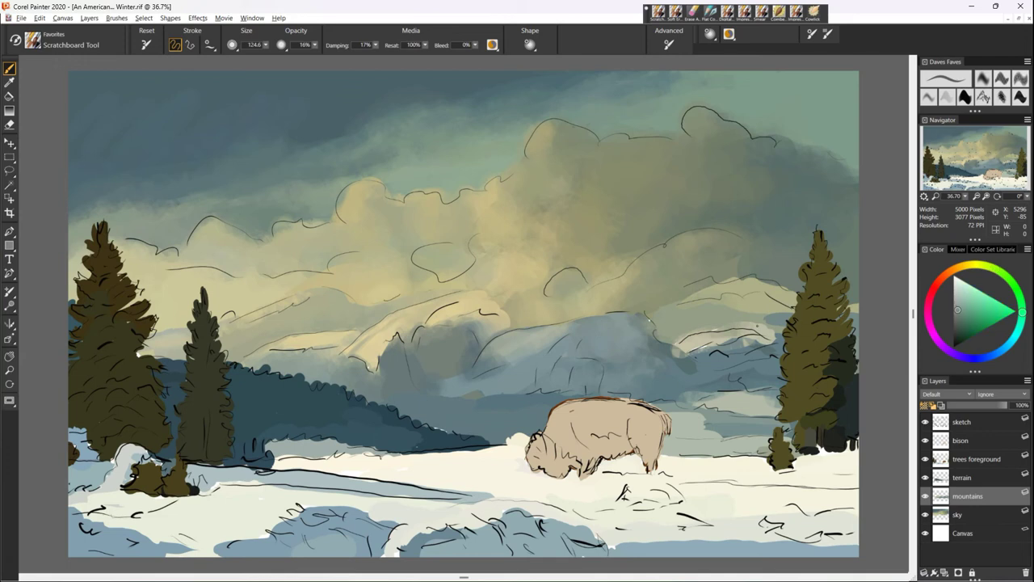
pyautogui.moveTo(756, 332)
pyautogui.mouseDown()
pyautogui.moveTo(771, 335)
pyautogui.moveTo(754, 332)
pyautogui.mouseUp()
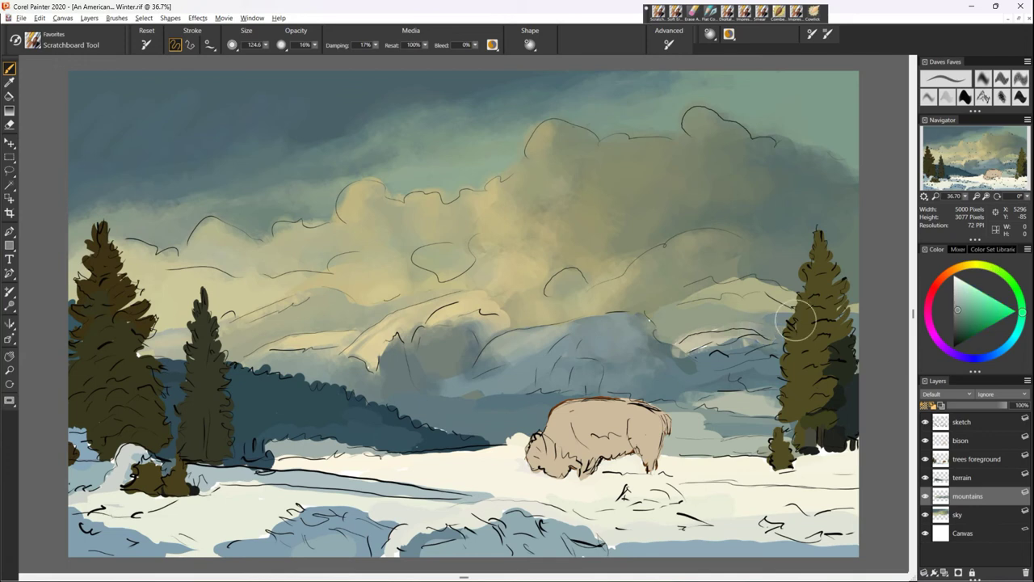
# - Soften the upper pale ridge beside the right-hand tree with sampled yellow and teal-grey tones
pyautogui.keyDown('alt'); pyautogui.click(760, 291); pyautogui.keyUp('alt')
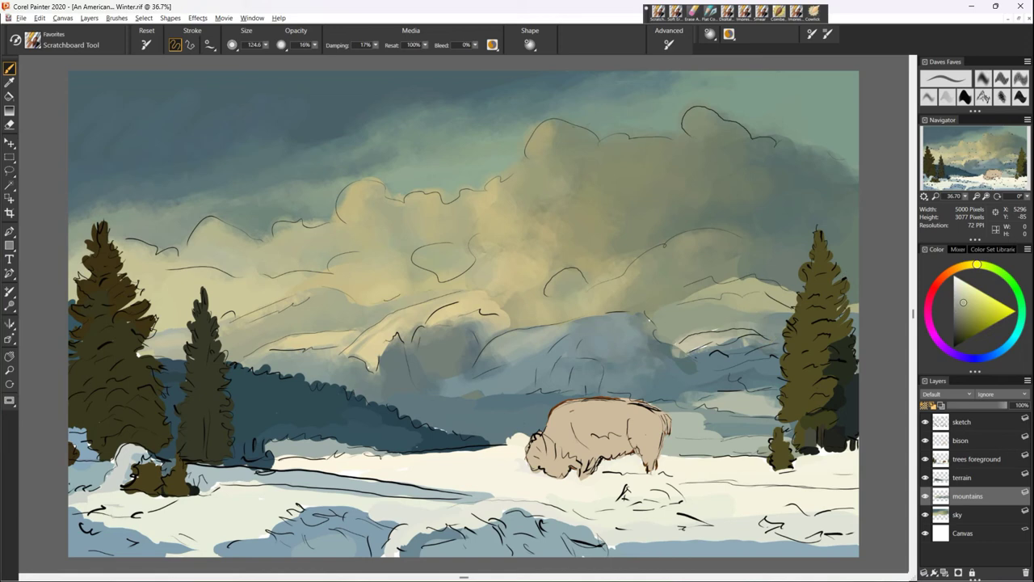
pyautogui.keyDown('alt'); pyautogui.click(738, 295); pyautogui.keyUp('alt')
pyautogui.keyDown('alt'); pyautogui.click(843, 279); pyautogui.keyUp('alt')
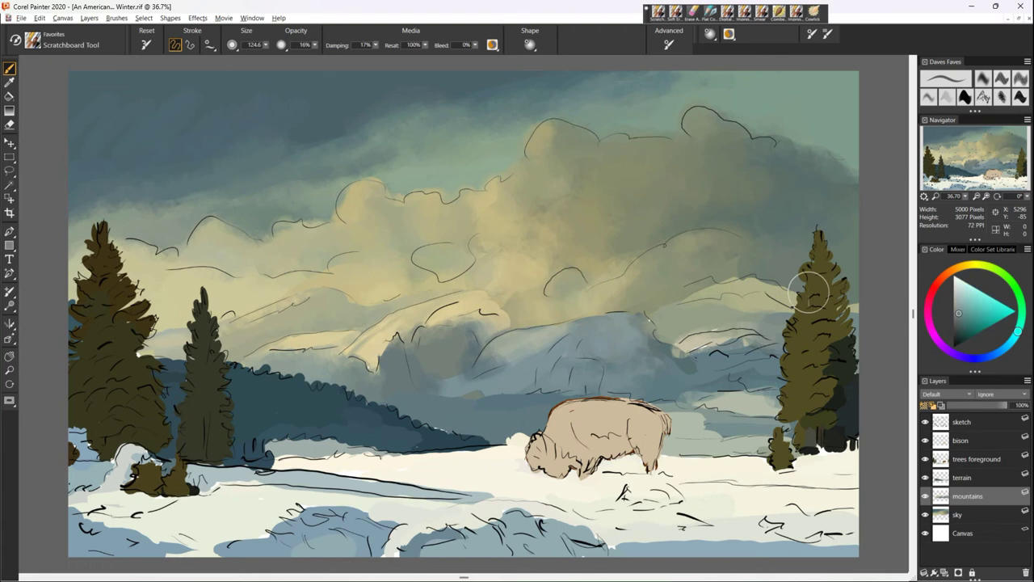
pyautogui.moveTo(770, 301); pyautogui.dragTo(721, 305)
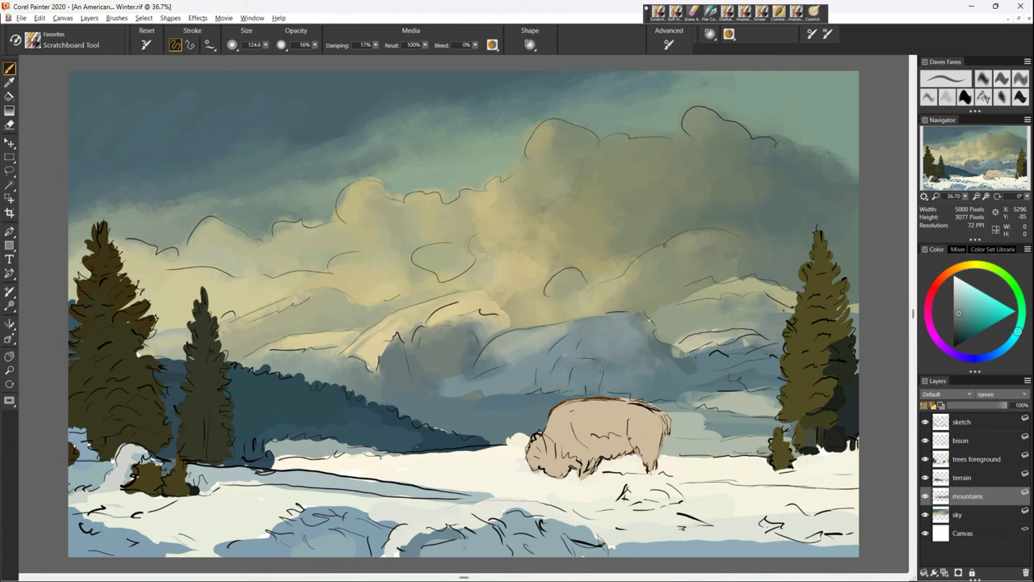
pyautogui.keyDown('alt'); pyautogui.click(820, 313); pyautogui.keyUp('alt')
pyautogui.keyDown('alt'); pyautogui.click(734, 289); pyautogui.keyUp('alt')
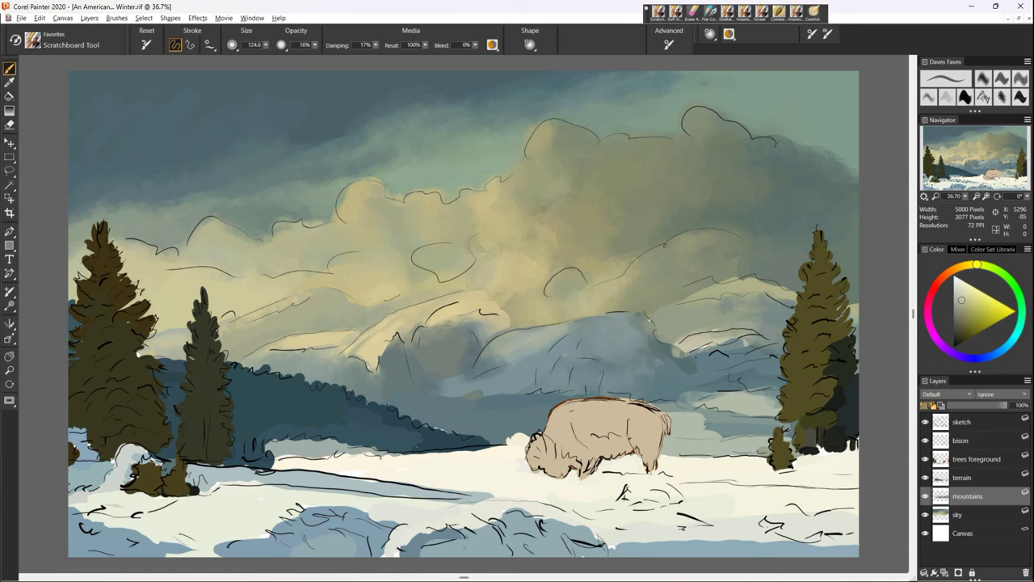
# - Warm the pale patch between the bison and the right-hand tree, and blend sampled grey-teal under the ridge above it
pyautogui.keyDown('alt'); pyautogui.click(707, 362); pyautogui.keyUp('alt')
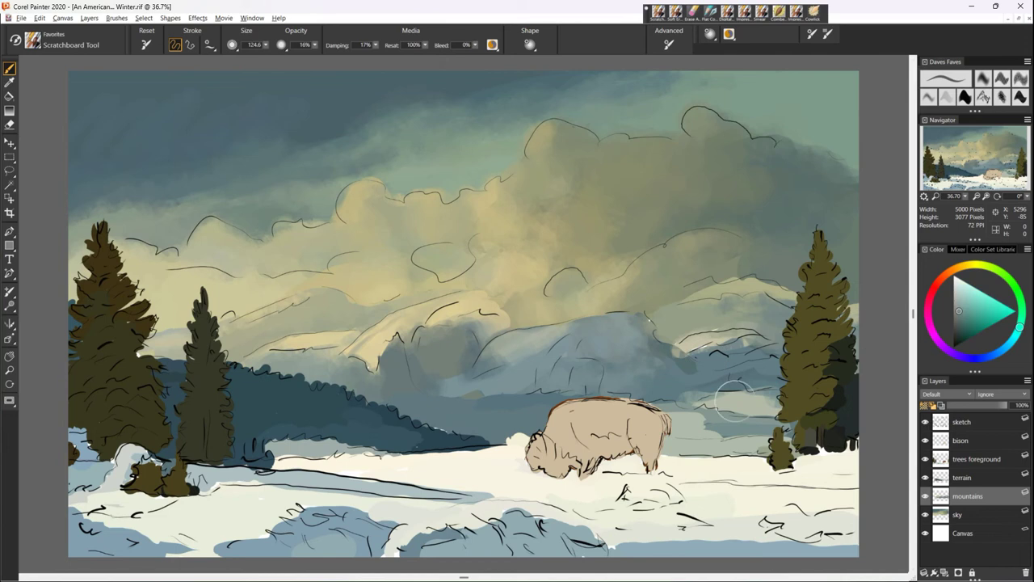
pyautogui.keyDown('alt'); pyautogui.click(796, 392); pyautogui.keyUp('alt')
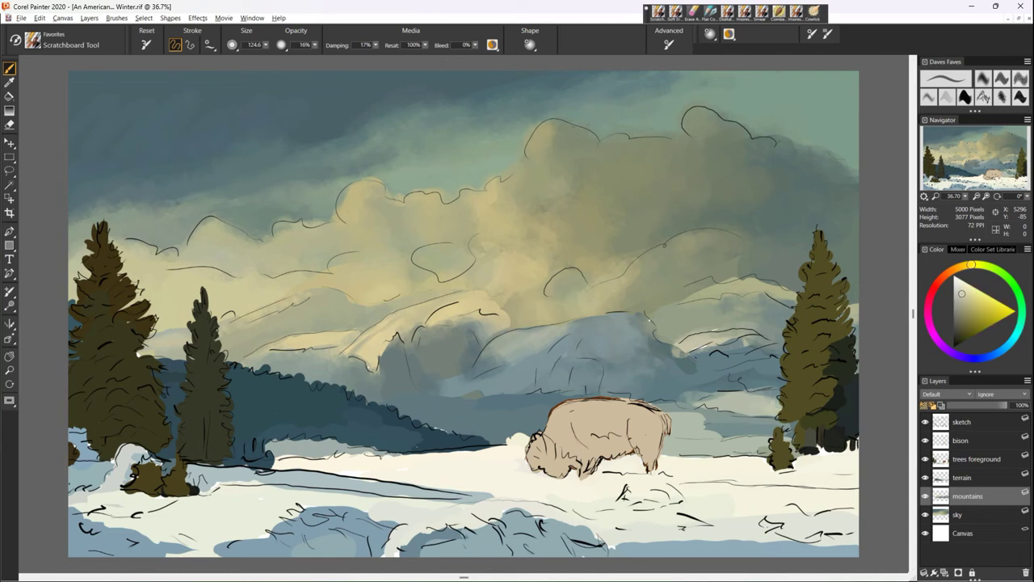
pyautogui.keyDown('alt'); pyautogui.click(743, 396); pyautogui.keyUp('alt')
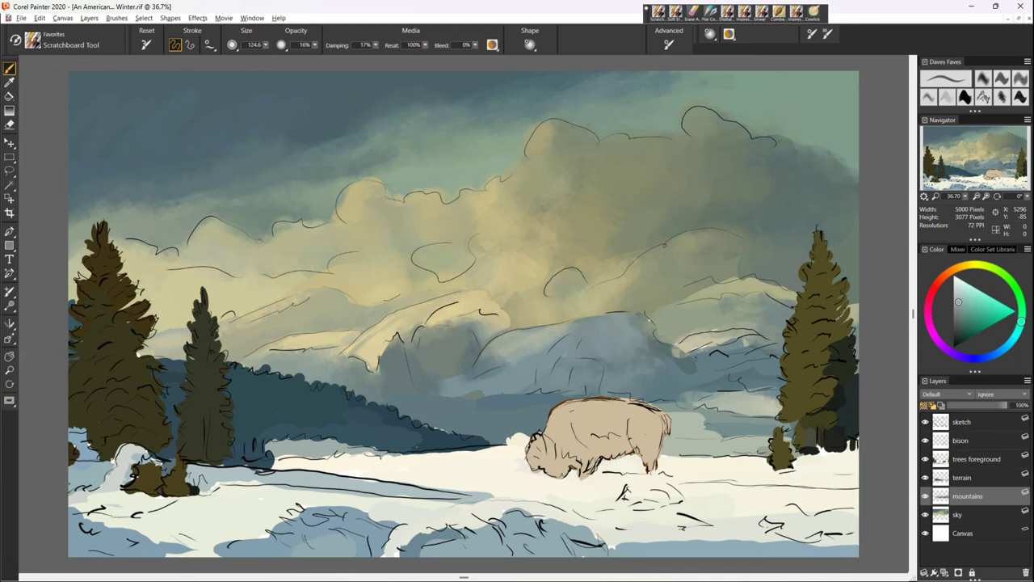
pyautogui.keyDown('alt'); pyautogui.click(726, 362); pyautogui.keyUp('alt')
pyautogui.moveTo(727, 345); pyautogui.dragTo(702, 347)
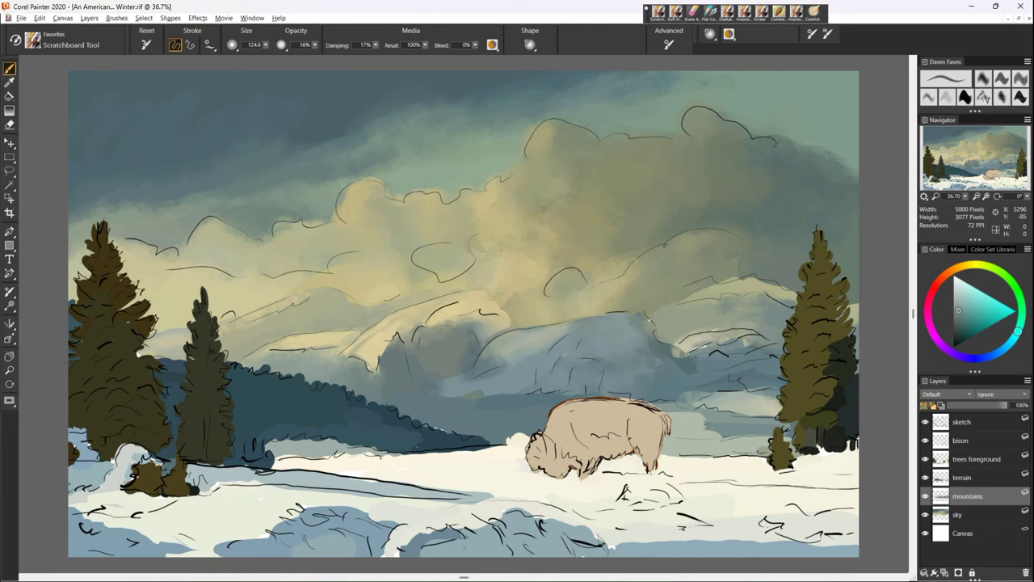
# - Sample the distant slope's blue and rework the light patch right of the bison with warm pale yellow
pyautogui.keyDown('alt'); pyautogui.click(785, 328); pyautogui.keyUp('alt')
pyautogui.keyDown('alt'); pyautogui.click(784, 353); pyautogui.keyUp('alt')
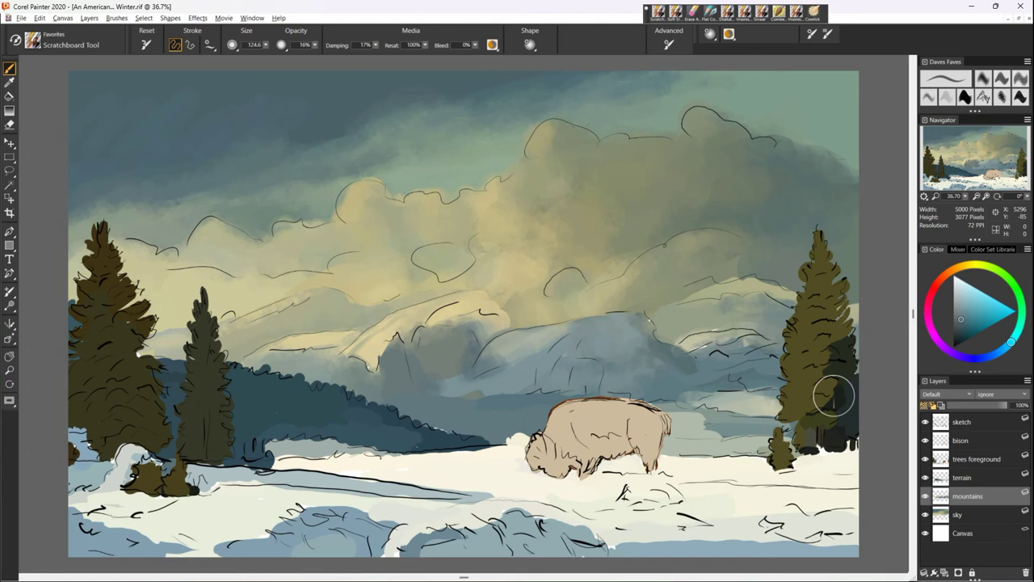
pyautogui.keyDown('alt'); pyautogui.click(741, 402); pyautogui.keyUp('alt')
pyautogui.keyDown('alt'); pyautogui.click(741, 402); pyautogui.keyUp('alt')
pyautogui.moveTo(751, 403)
pyautogui.mouseDown()
pyautogui.moveTo(763, 409)
pyautogui.moveTo(730, 406)
pyautogui.mouseUp()
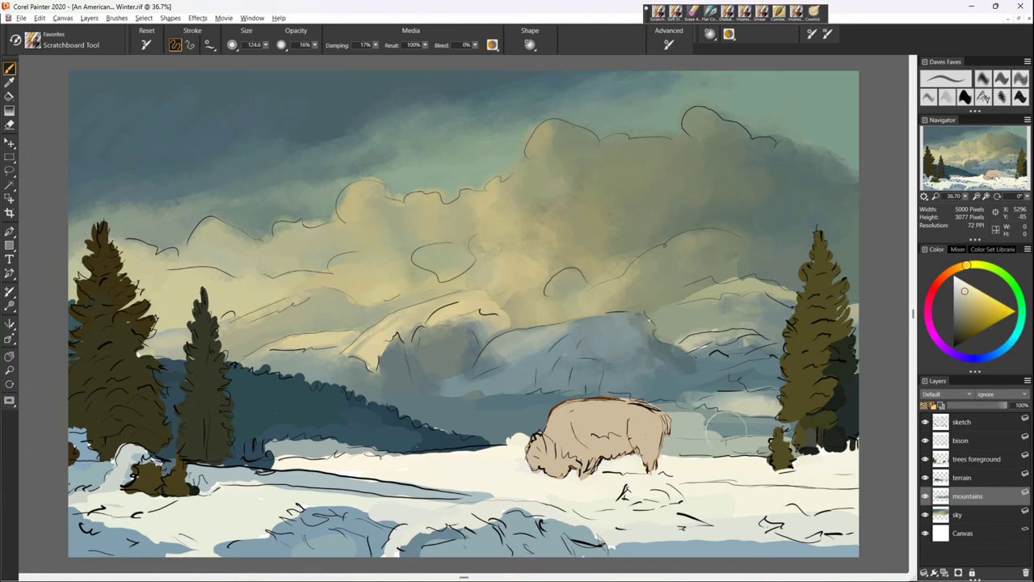
# - Identify the terrain layer's content by toggling its visibility, and blend sampled blues into the land beside the bison's head
pyautogui.keyDown('alt'); pyautogui.click(396, 406); pyautogui.keyUp('alt')
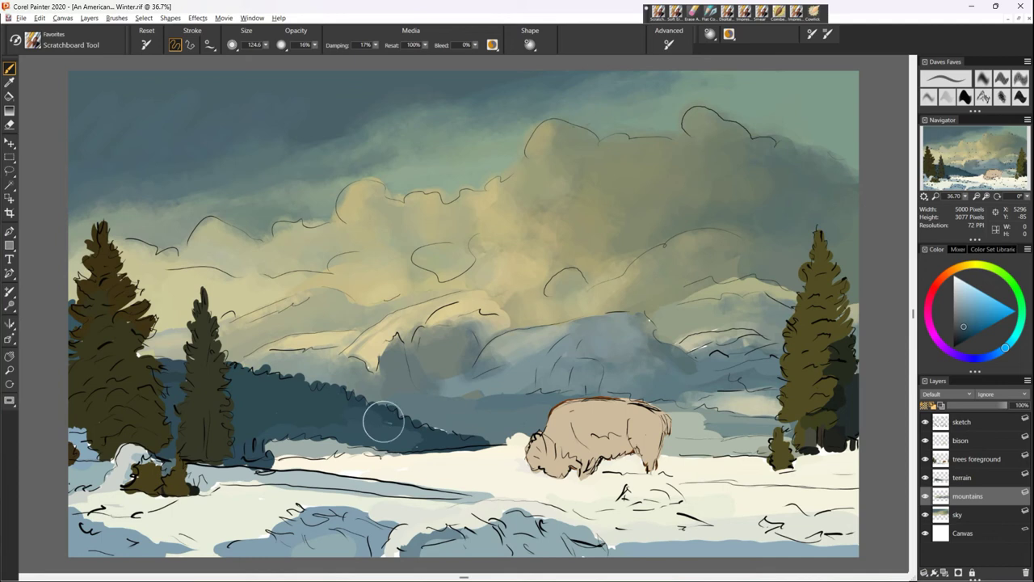
pyautogui.click(961, 478)
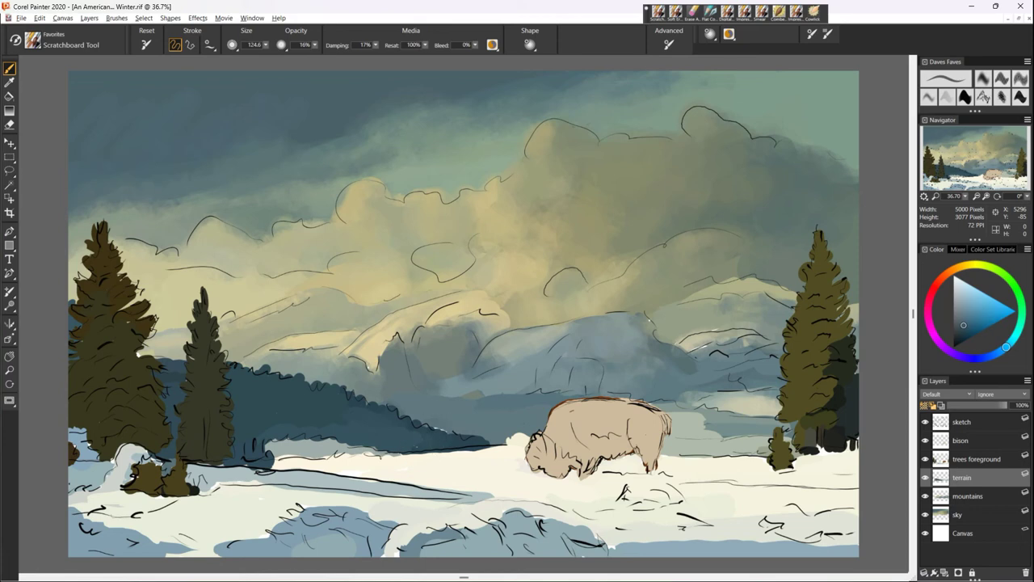
pyautogui.click(926, 478)
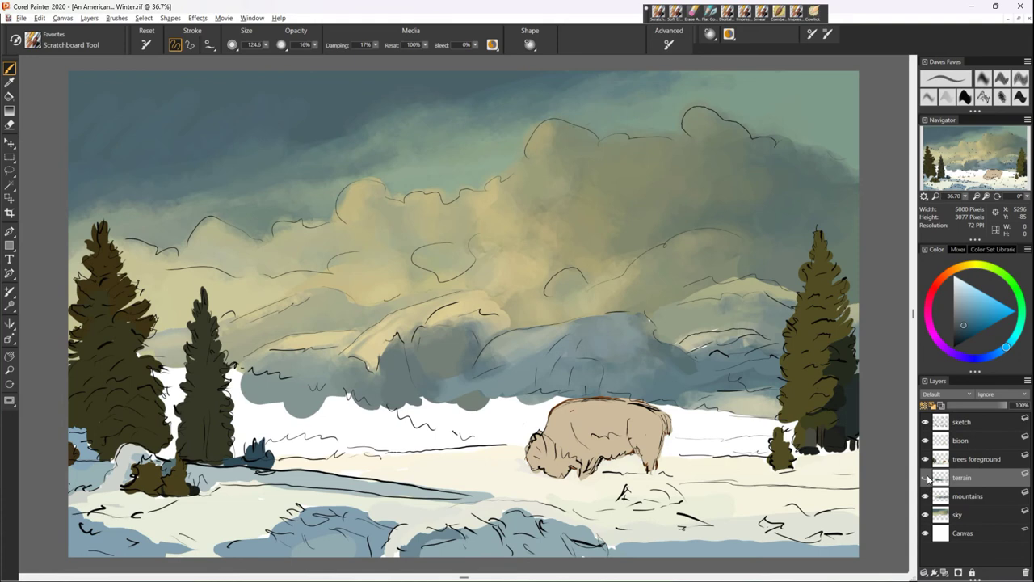
pyautogui.click(926, 478)
pyautogui.keyDown('alt'); pyautogui.click(496, 424); pyautogui.keyUp('alt')
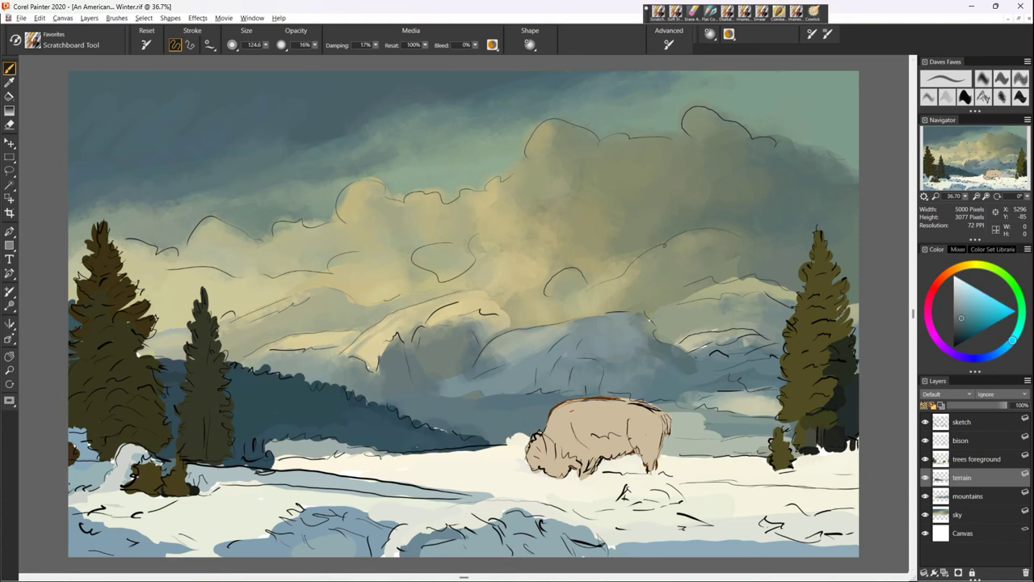
pyautogui.keyDown('alt'); pyautogui.click(531, 402); pyautogui.keyUp('alt')
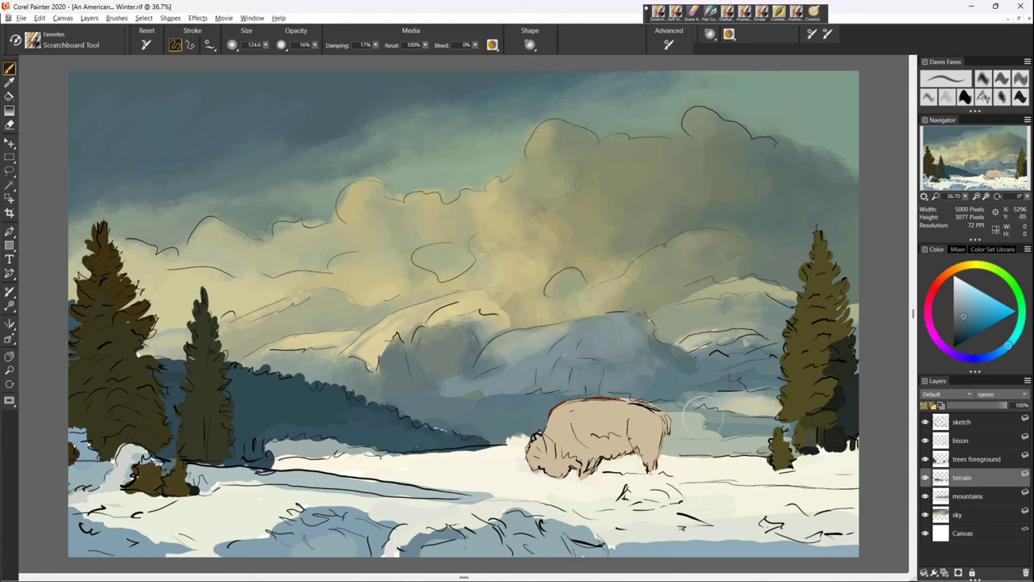
# - Paint a dark blue band of distant trees just above the bison's back on the mountains layer
pyautogui.keyDown('alt'); pyautogui.click(632, 391); pyautogui.keyUp('alt')
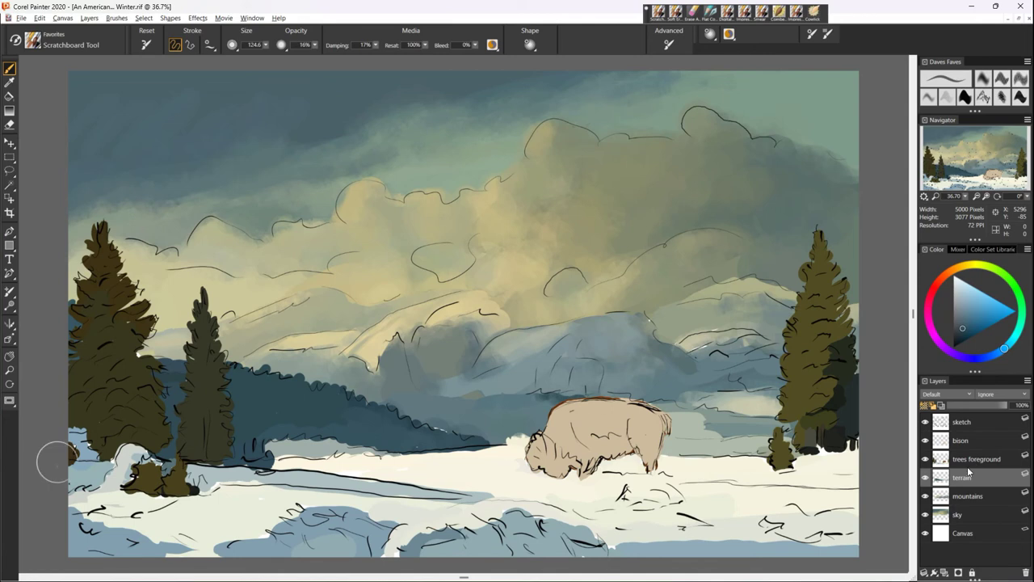
pyautogui.click(961, 493)
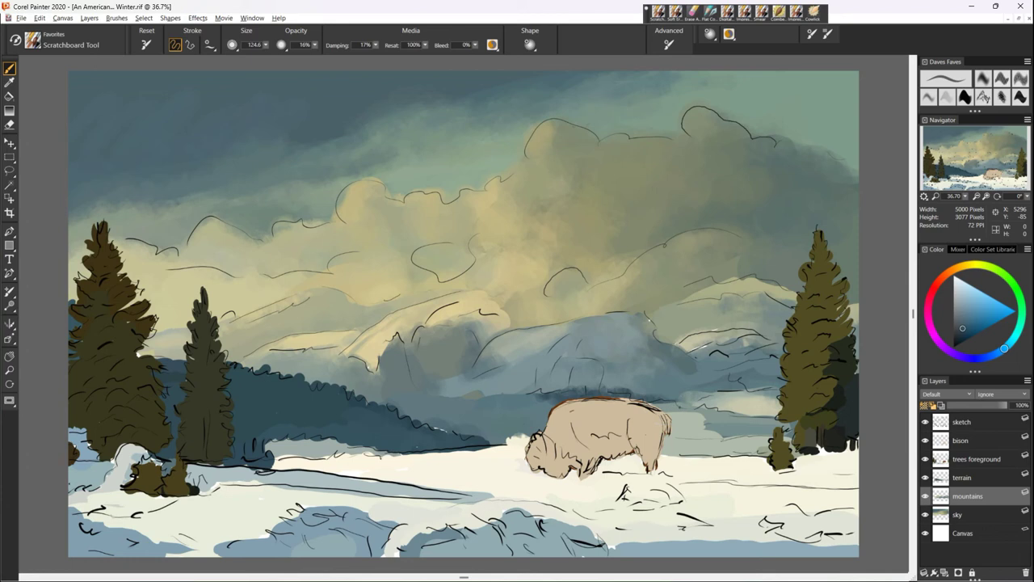
# - Repaint the dark forested hill with sampled deep blues on the terrain layer, comparing it with the layer hidden and shown
pyautogui.click(968, 478)
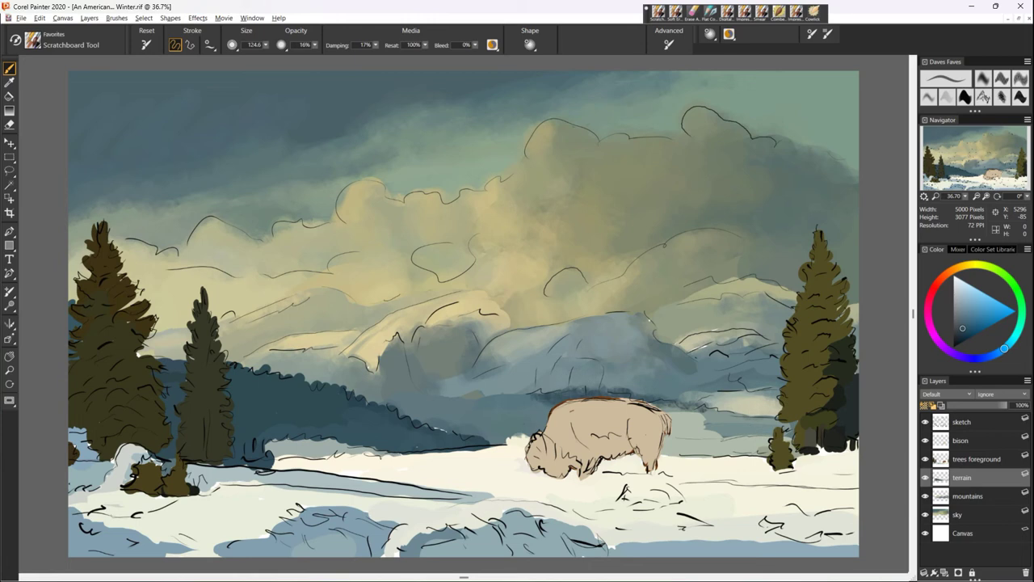
pyautogui.keyDown('alt'); pyautogui.click(499, 428); pyautogui.keyUp('alt')
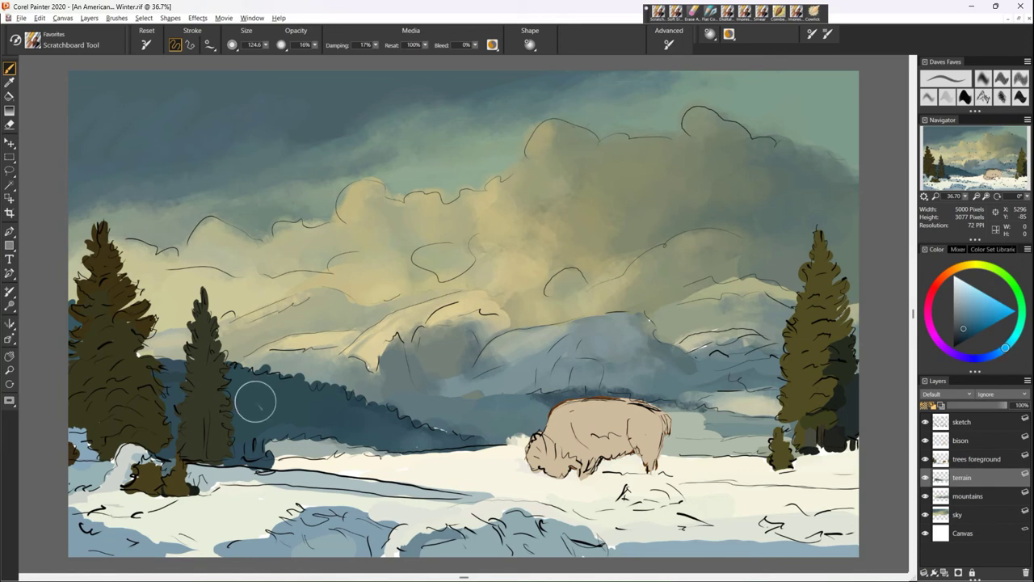
pyautogui.click(924, 478)
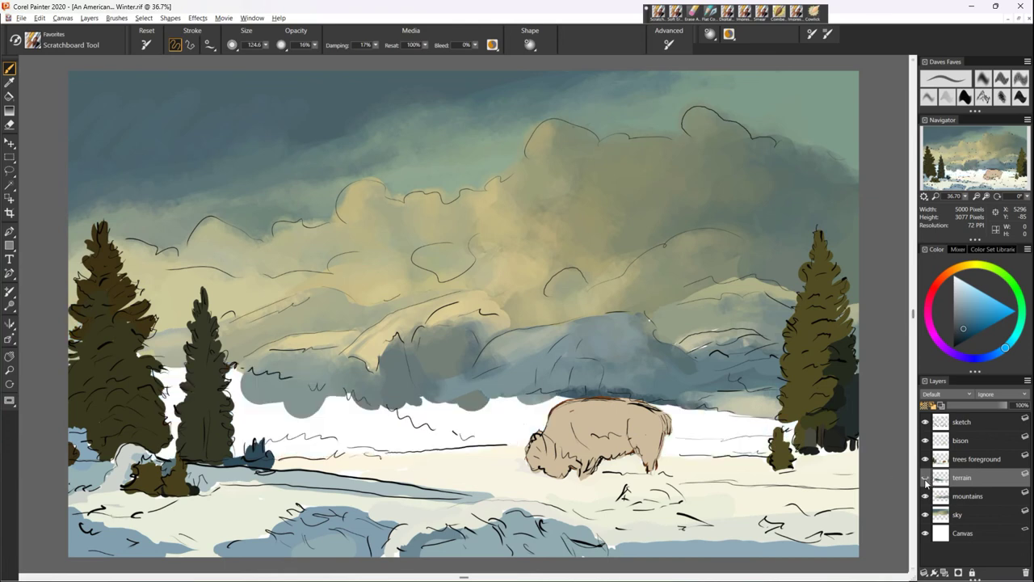
pyautogui.click(925, 477)
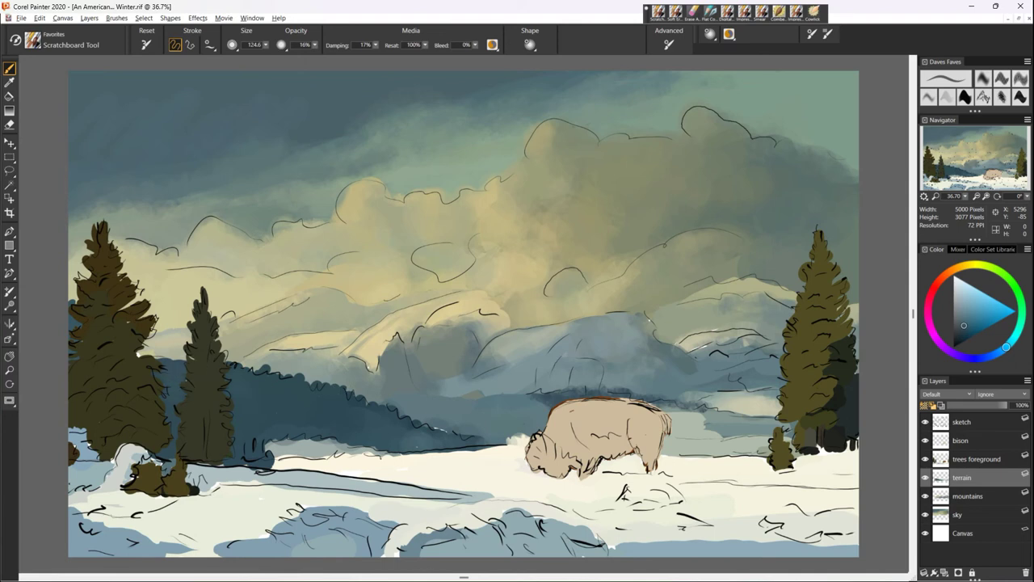
pyautogui.keyDown('alt'); pyautogui.click(244, 410); pyautogui.keyUp('alt')
pyautogui.keyDown('alt'); pyautogui.click(333, 410); pyautogui.keyUp('alt')
# - Blend sampled grey-green and warm snow tones along the foot of the forested hill, checking the terrain layer's coverage
pyautogui.keyDown('alt'); pyautogui.click(332, 440); pyautogui.keyUp('alt')
pyautogui.moveTo(252, 452)
pyautogui.mouseDown()
pyautogui.moveTo(258, 462)
pyautogui.moveTo(252, 447)
pyautogui.mouseUp()
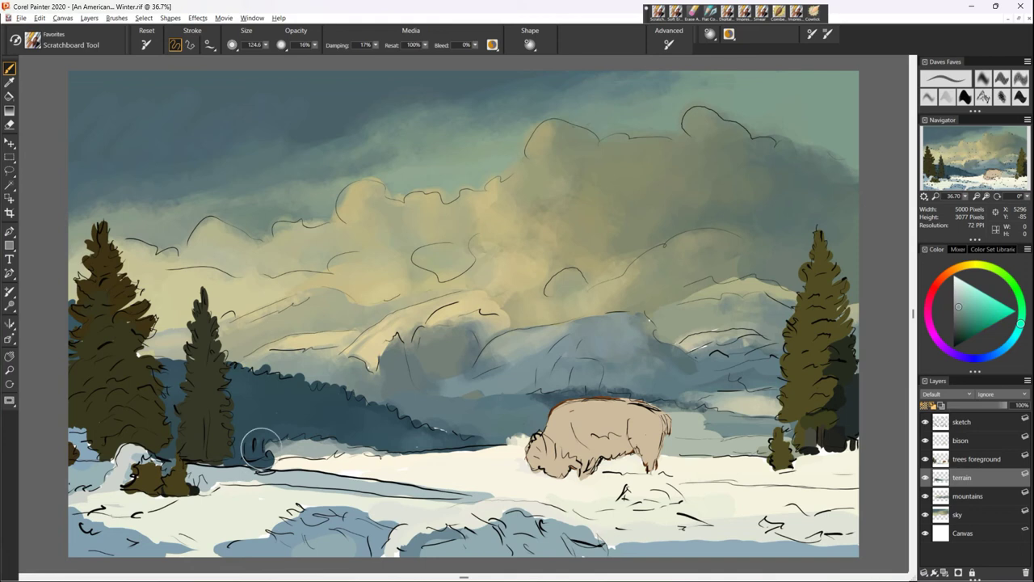
pyautogui.keyDown('alt'); pyautogui.click(322, 458); pyautogui.keyUp('alt')
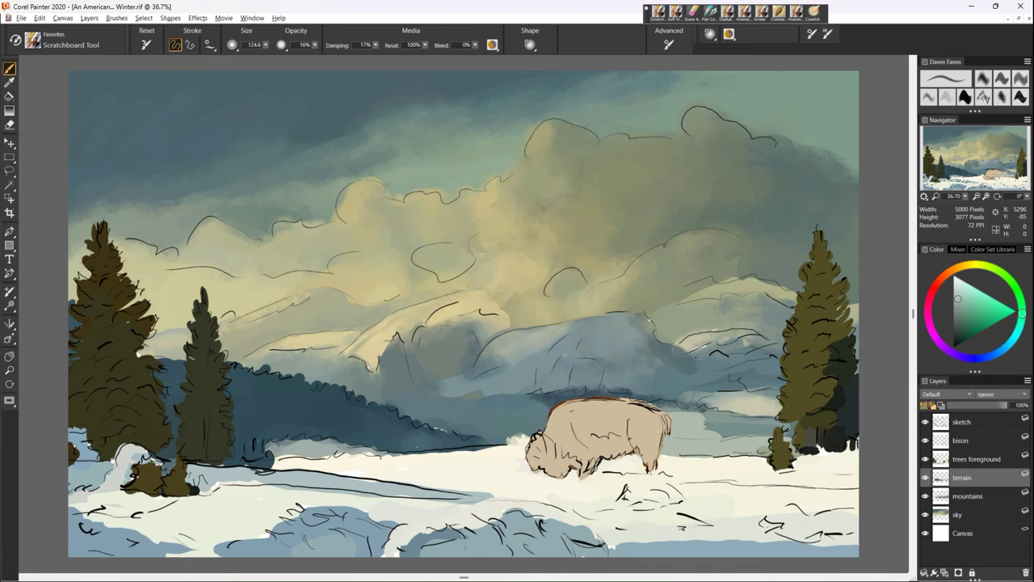
pyautogui.moveTo(282, 442); pyautogui.dragTo(306, 451)
pyautogui.keyDown('alt'); pyautogui.click(308, 460); pyautogui.keyUp('alt')
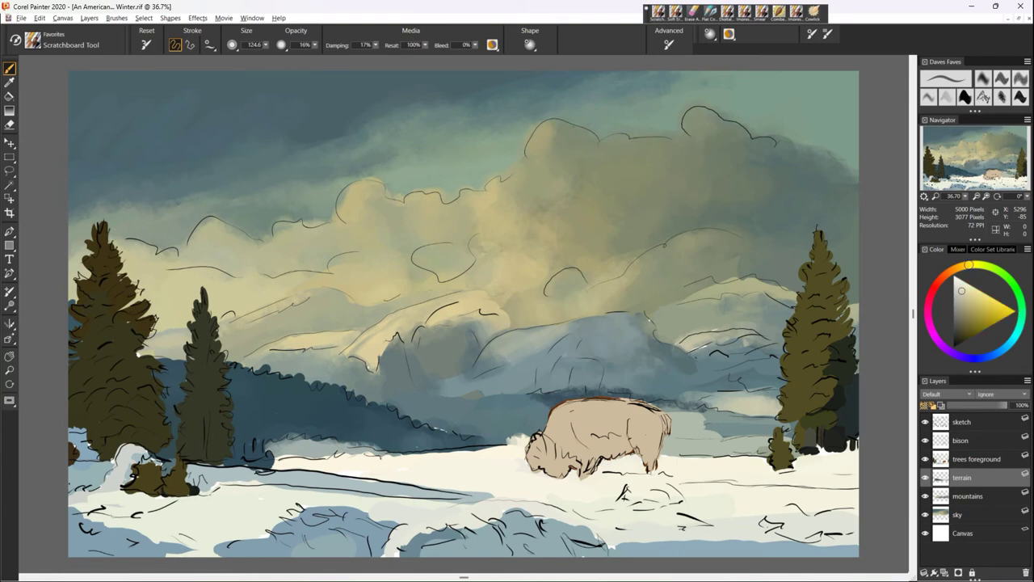
pyautogui.moveTo(294, 449); pyautogui.dragTo(301, 454)
pyautogui.click(925, 477)
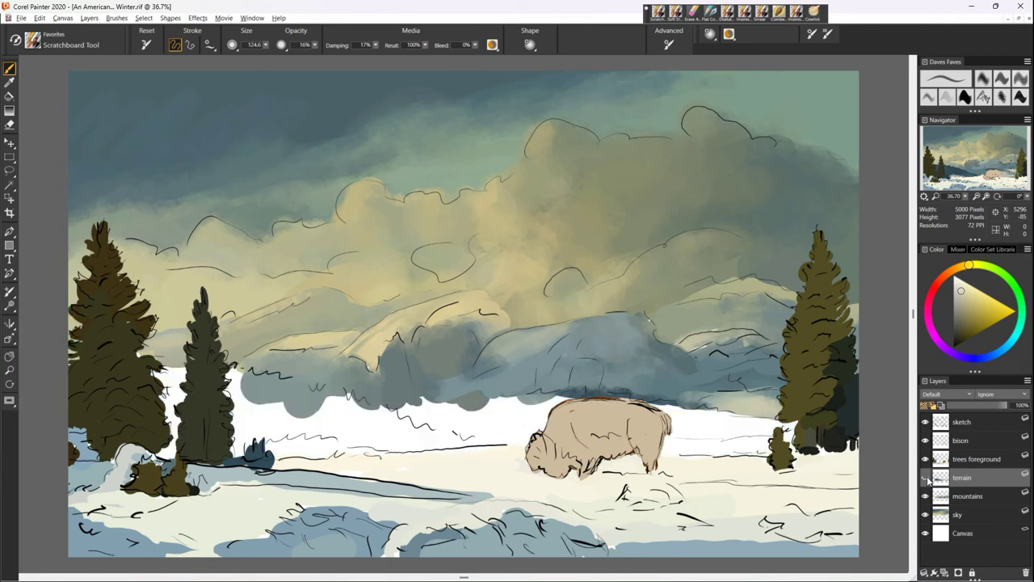
pyautogui.click(926, 478)
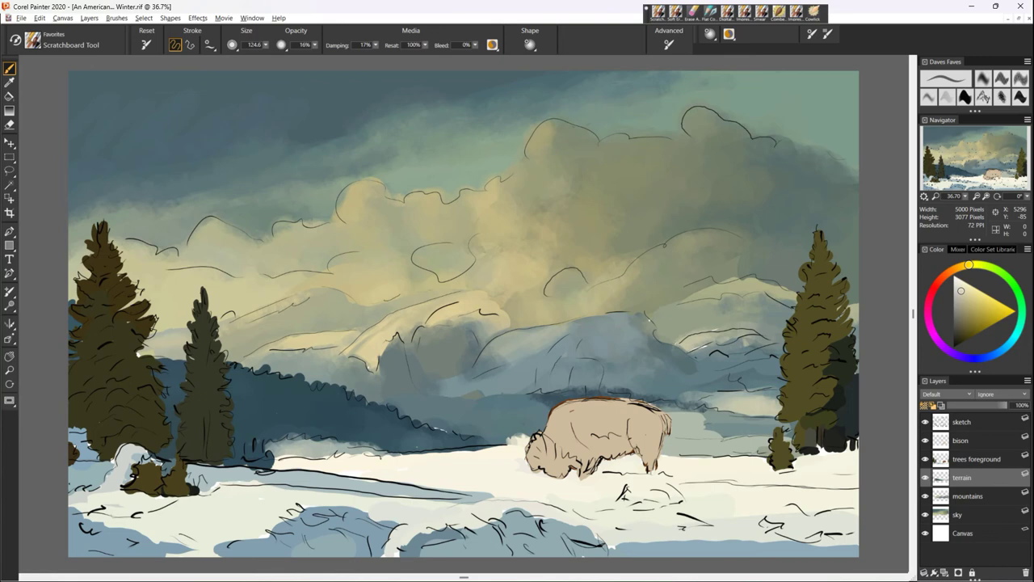
# - Glaze sampled grey-blue over the distant snowfield between the bison and the right-hand tree, and make the trees foreground layer active
pyautogui.keyDown('alt'); pyautogui.click(737, 427); pyautogui.keyUp('alt')
pyautogui.moveTo(747, 427)
pyautogui.mouseDown()
pyautogui.moveTo(675, 429)
pyautogui.moveTo(716, 434)
pyautogui.moveTo(682, 419)
pyautogui.mouseUp()
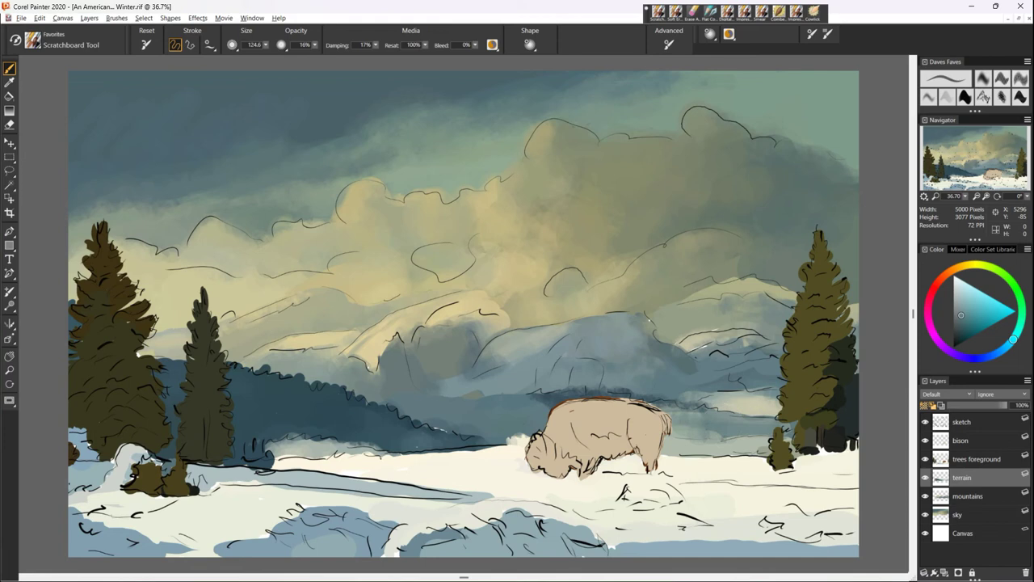
pyautogui.keyDown('alt'); pyautogui.click(764, 410); pyautogui.keyUp('alt')
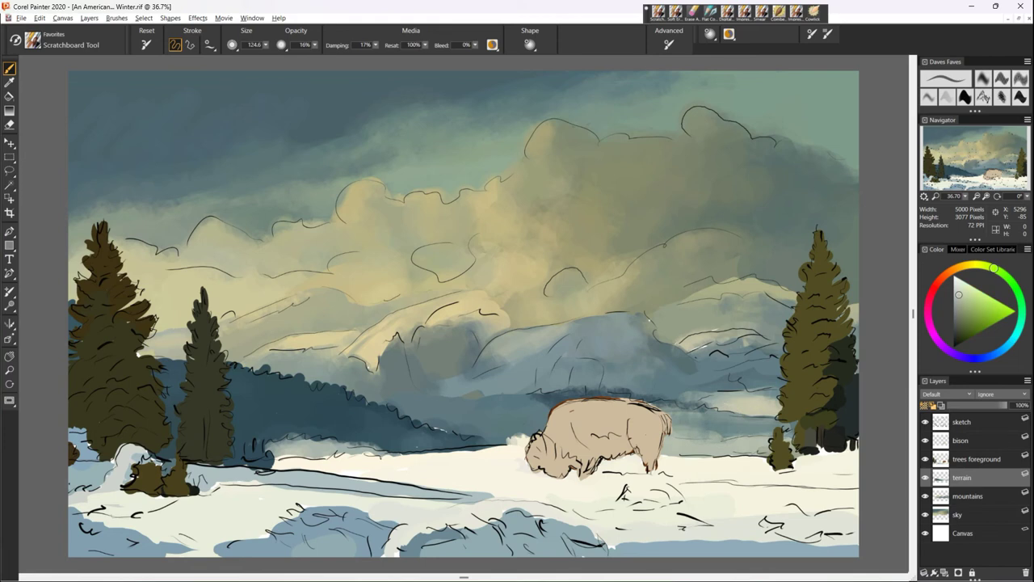
pyautogui.click(979, 458)
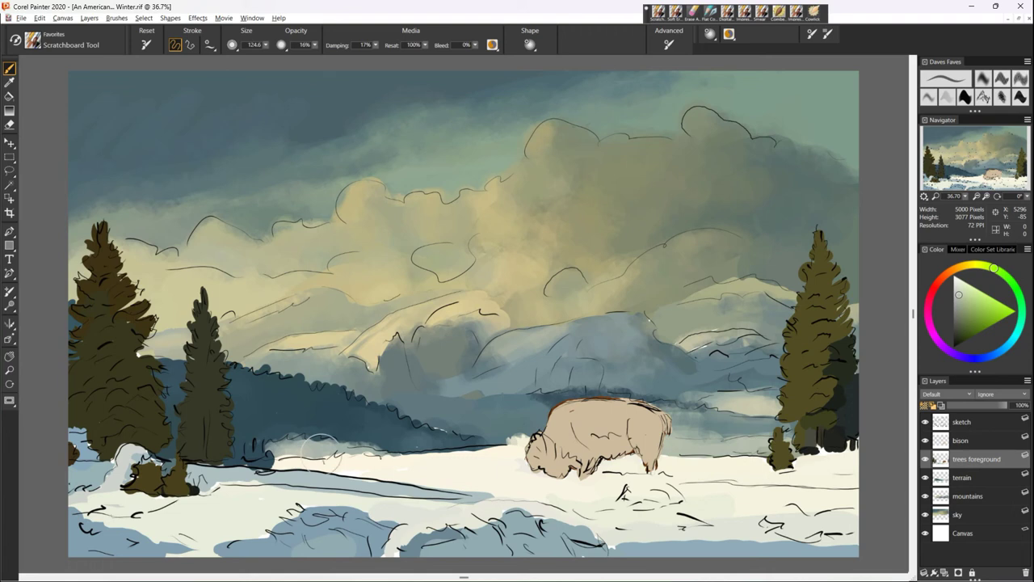
# - Glaze sampled olive and brown tones over the branches of the tall tree at the left edge
pyautogui.keyDown('alt'); pyautogui.click(204, 355); pyautogui.keyUp('alt')
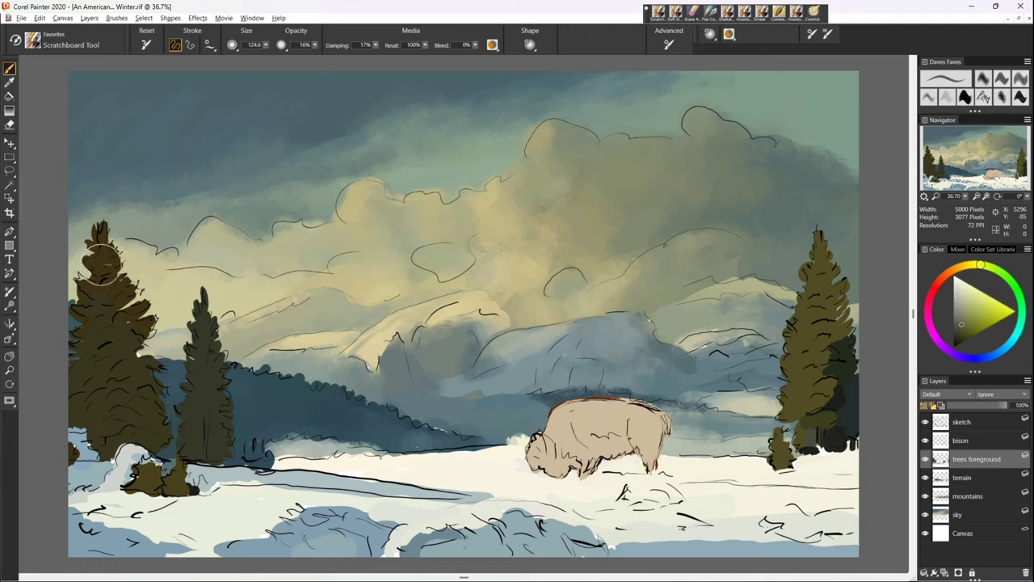
pyautogui.moveTo(100, 256); pyautogui.dragTo(96, 263)
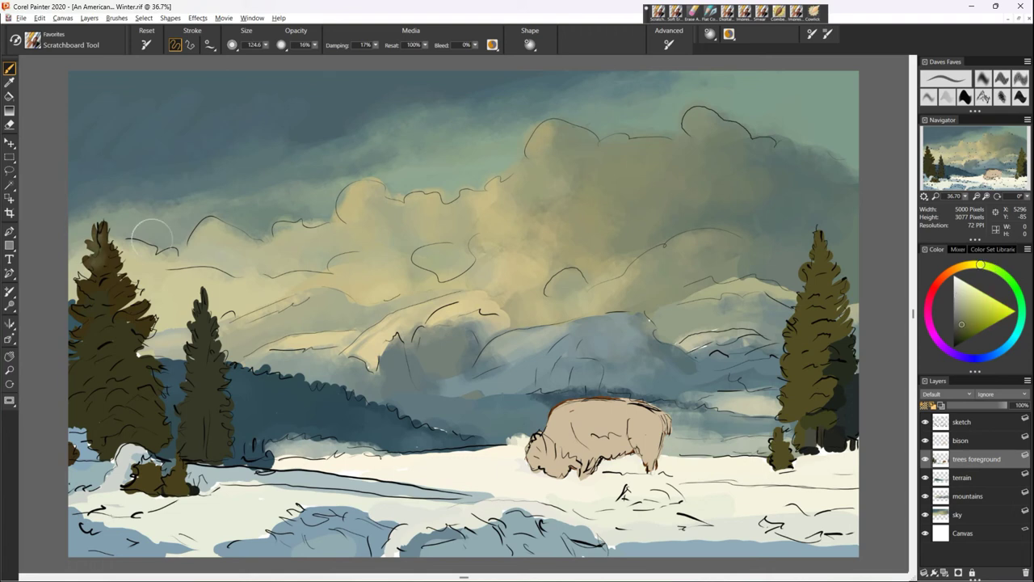
pyautogui.keyDown('alt'); pyautogui.click(111, 316); pyautogui.keyUp('alt')
pyautogui.moveTo(108, 279); pyautogui.dragTo(80, 282)
pyautogui.keyDown('alt'); pyautogui.click(104, 292); pyautogui.keyUp('alt')
# - Warm the foreground trees with sampled olive and orange-brown tones, compare the trees foreground layer hidden and shown, and undo the last stroke
pyautogui.keyDown('alt'); pyautogui.click(818, 323); pyautogui.keyUp('alt')
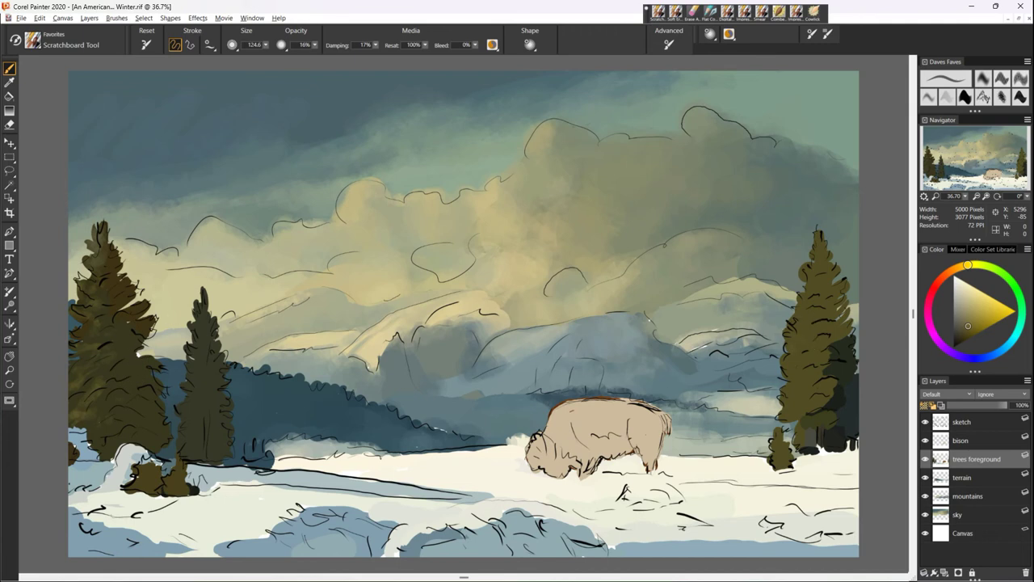
pyautogui.keyDown('alt'); pyautogui.click(829, 347); pyautogui.keyUp('alt')
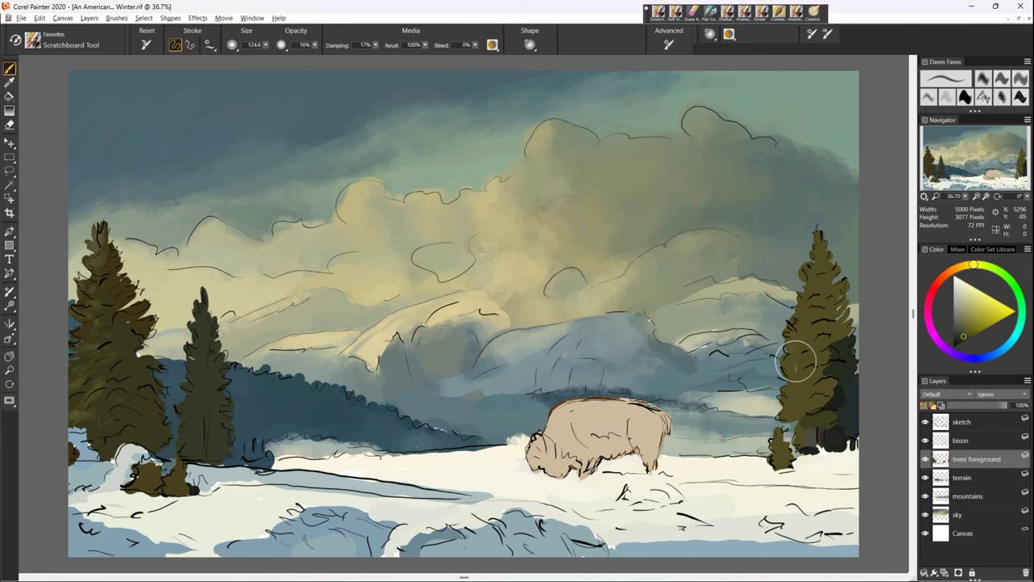
pyautogui.click(968, 328)
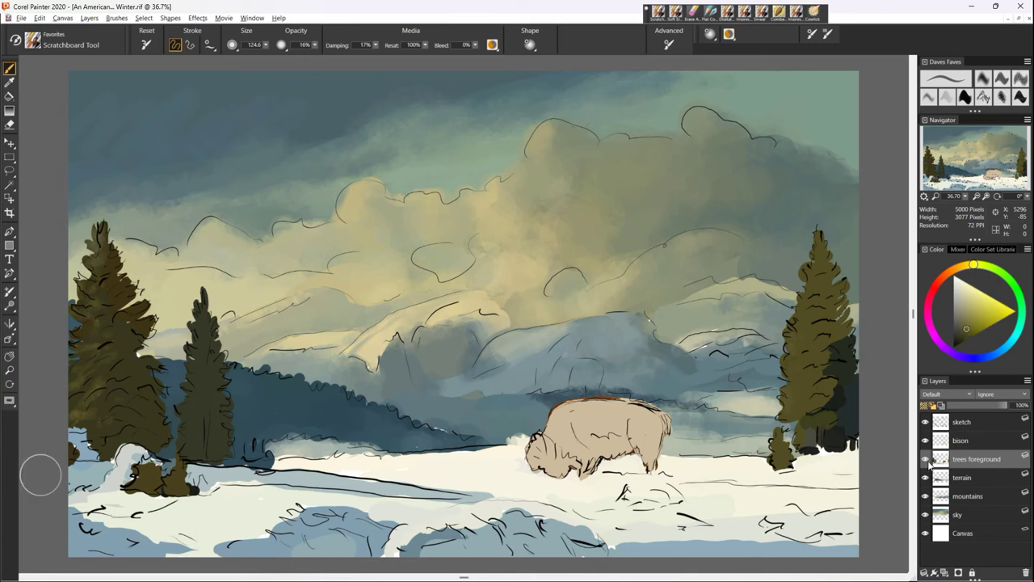
pyautogui.click(925, 458)
pyautogui.click(925, 458)
pyautogui.click(962, 266)
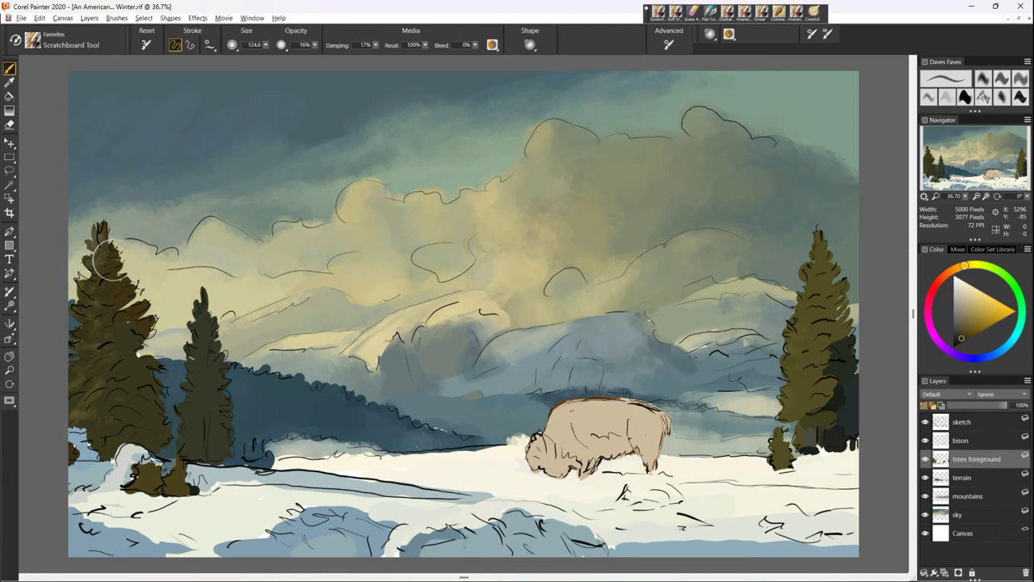
pyautogui.hotkey('ctrl', 'z')
# - Shade the lower part of the tall left tree and the bush beneath it with sampled dark blue, green and brown tones
pyautogui.keyDown('alt'); pyautogui.click(227, 364); pyautogui.keyUp('alt')
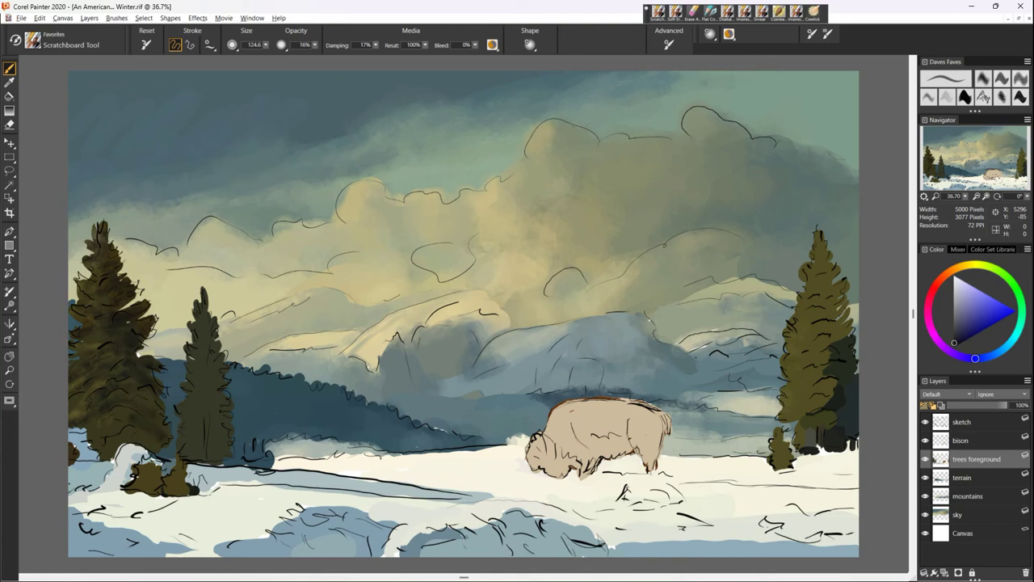
pyautogui.moveTo(156, 411)
pyautogui.mouseDown()
pyautogui.moveTo(166, 430)
pyautogui.moveTo(129, 437)
pyautogui.moveTo(154, 458)
pyautogui.moveTo(115, 440)
pyautogui.moveTo(149, 436)
pyautogui.moveTo(81, 432)
pyautogui.moveTo(129, 424)
pyautogui.mouseUp()
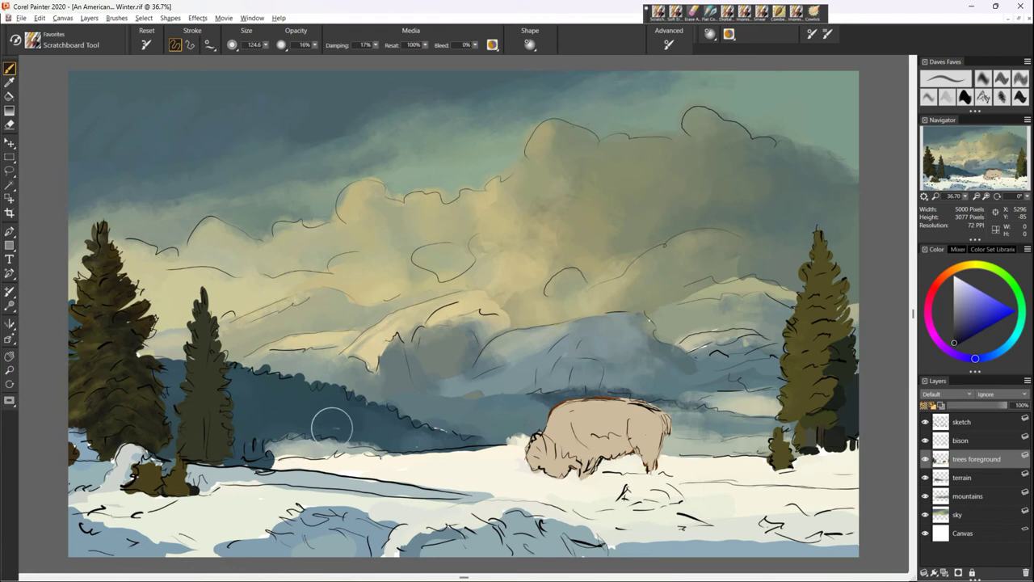
pyautogui.keyDown('alt'); pyautogui.click(212, 360); pyautogui.keyUp('alt')
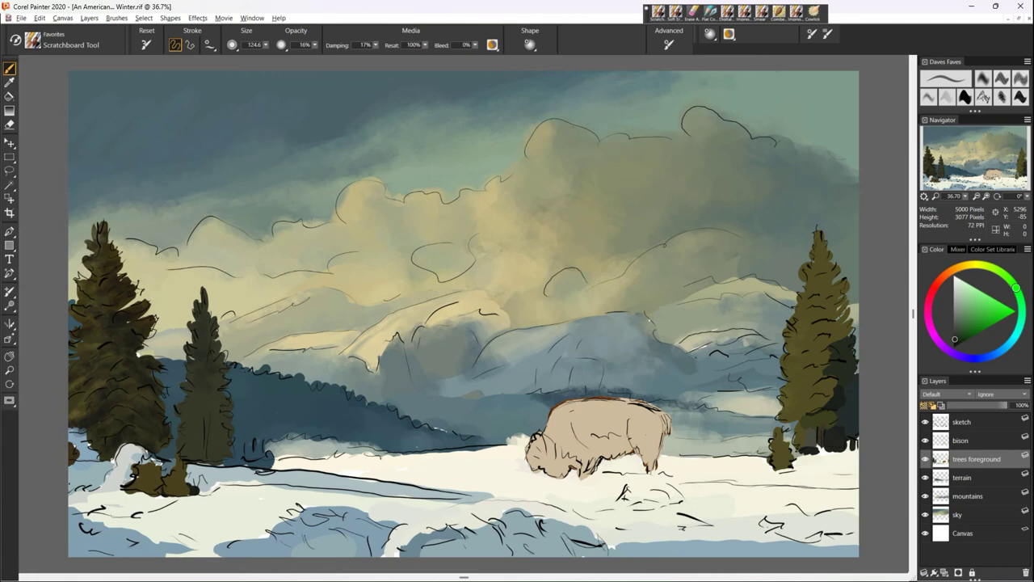
pyautogui.keyDown('alt'); pyautogui.click(208, 359); pyautogui.keyUp('alt')
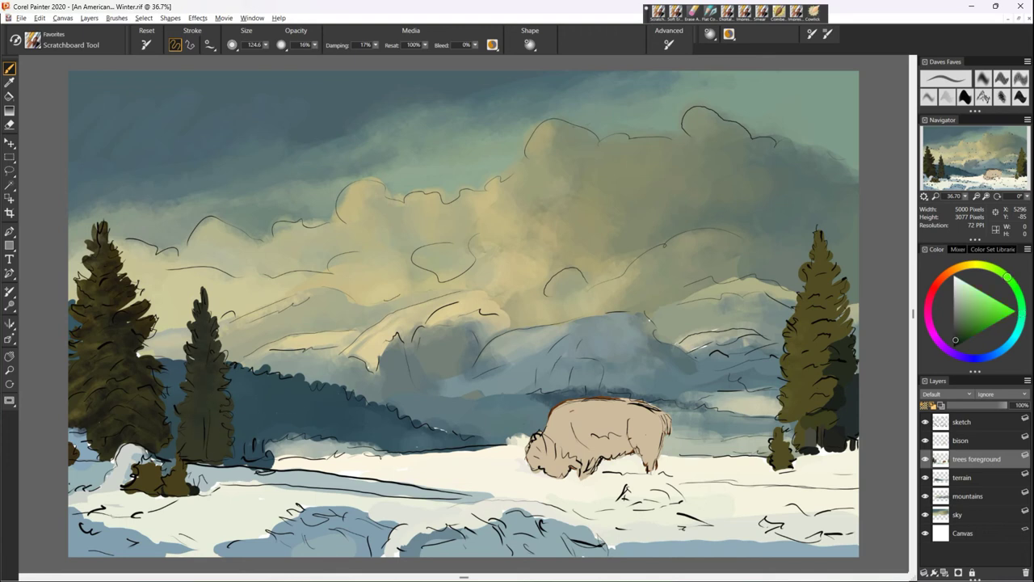
pyautogui.moveTo(175, 475); pyautogui.dragTo(173, 484)
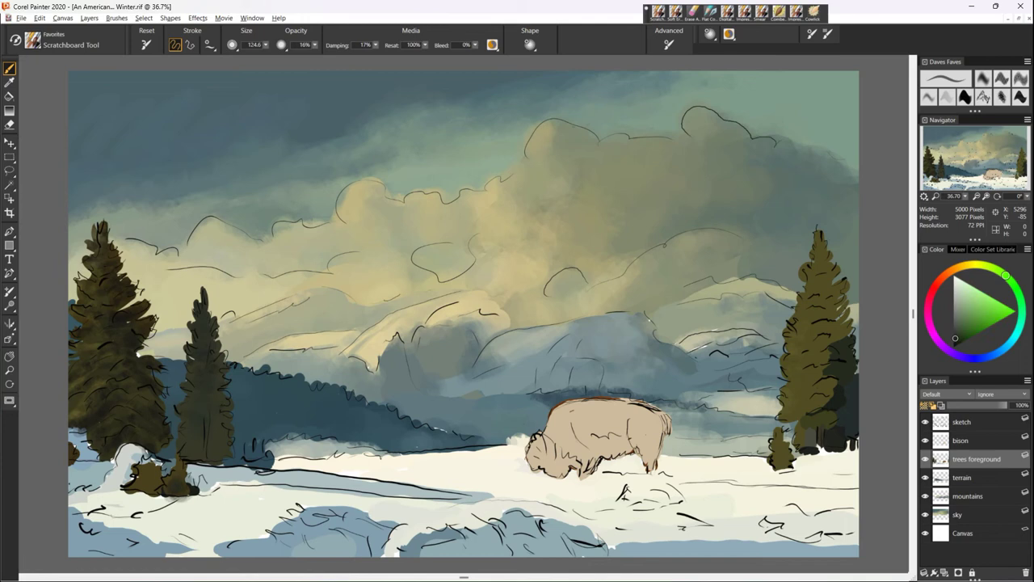
pyautogui.keyDown('alt'); pyautogui.click(187, 487); pyautogui.keyUp('alt')
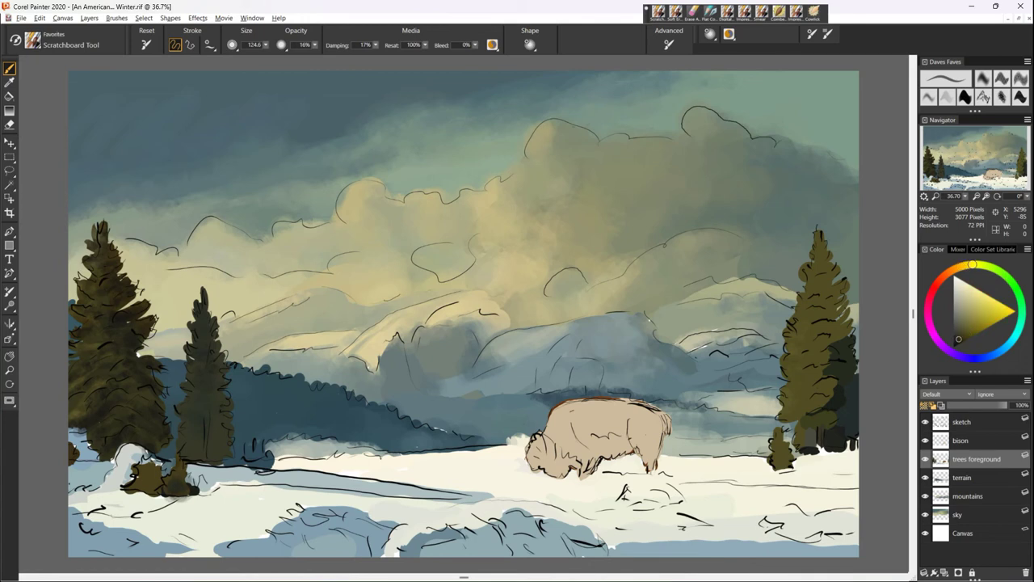
pyautogui.keyDown('alt'); pyautogui.click(191, 446); pyautogui.keyUp('alt')
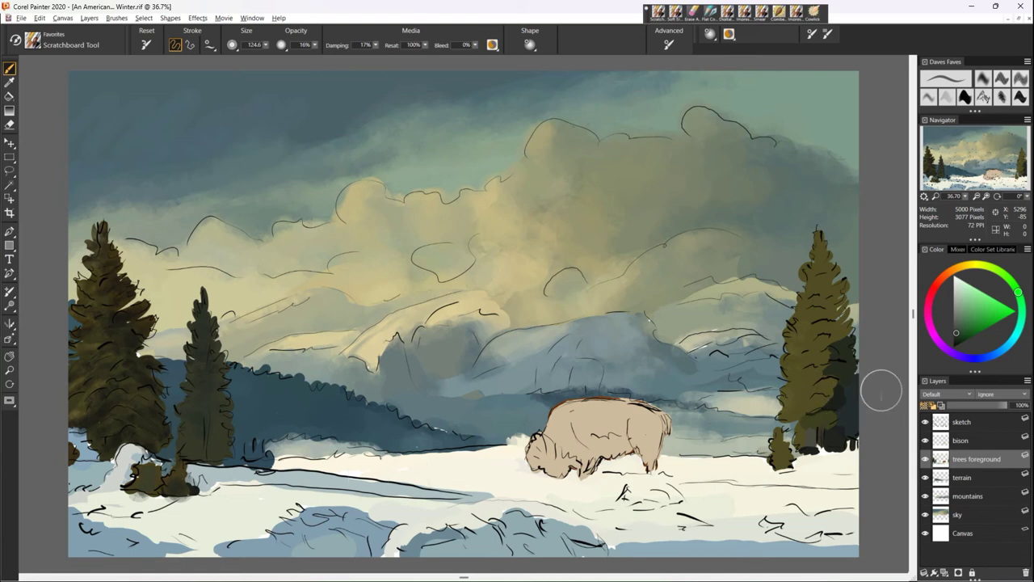
# - Model the large right-hand tree with dark green shadows and sampled olive tones, deepening its shaded side
pyautogui.moveTo(957, 336); pyautogui.dragTo(955, 339)
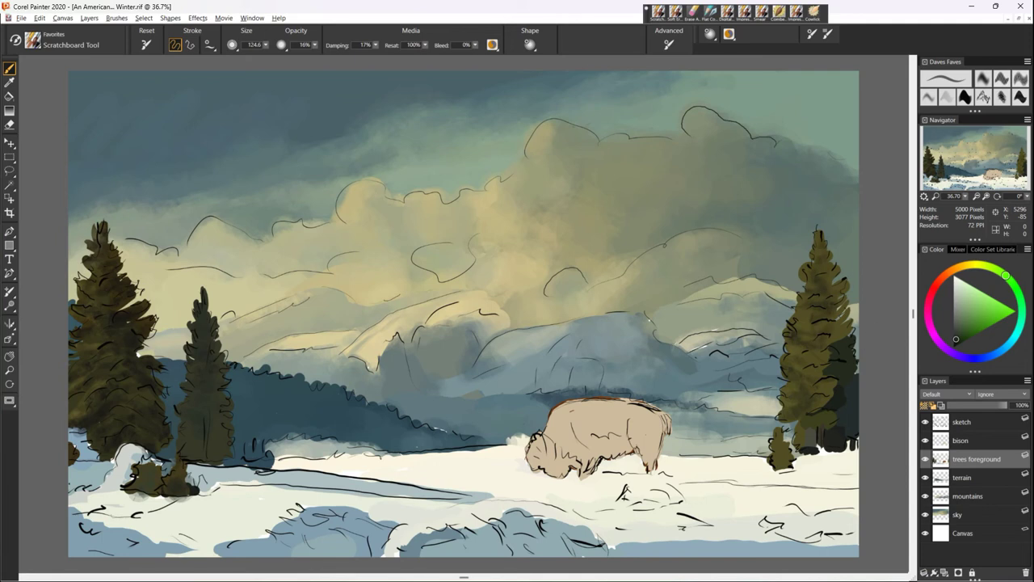
pyautogui.keyDown('alt'); pyautogui.click(819, 336); pyautogui.keyUp('alt')
pyautogui.moveTo(819, 340); pyautogui.dragTo(842, 344)
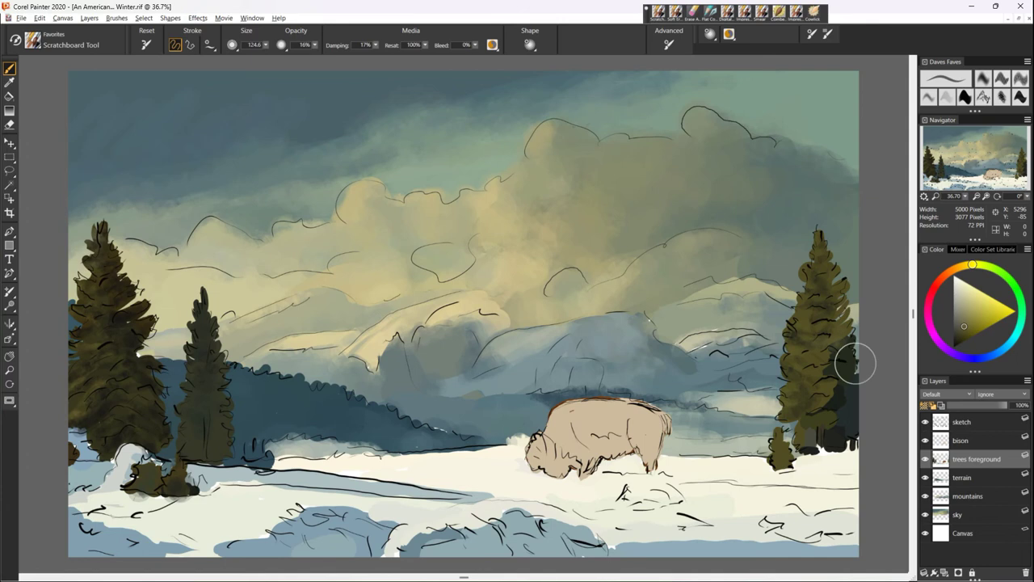
pyautogui.keyDown('alt'); pyautogui.click(827, 335); pyautogui.keyUp('alt')
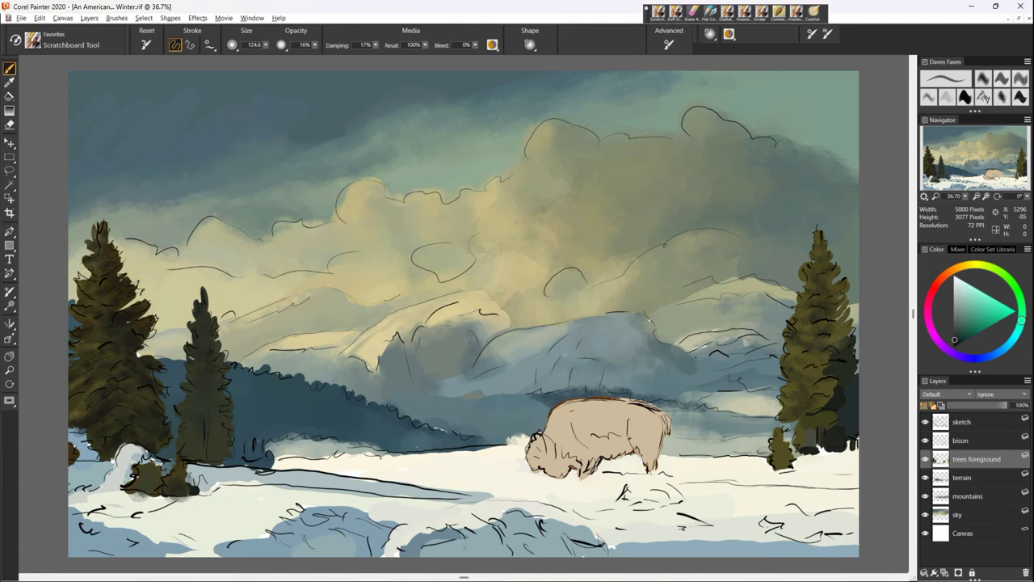
pyautogui.moveTo(841, 314); pyautogui.dragTo(846, 367)
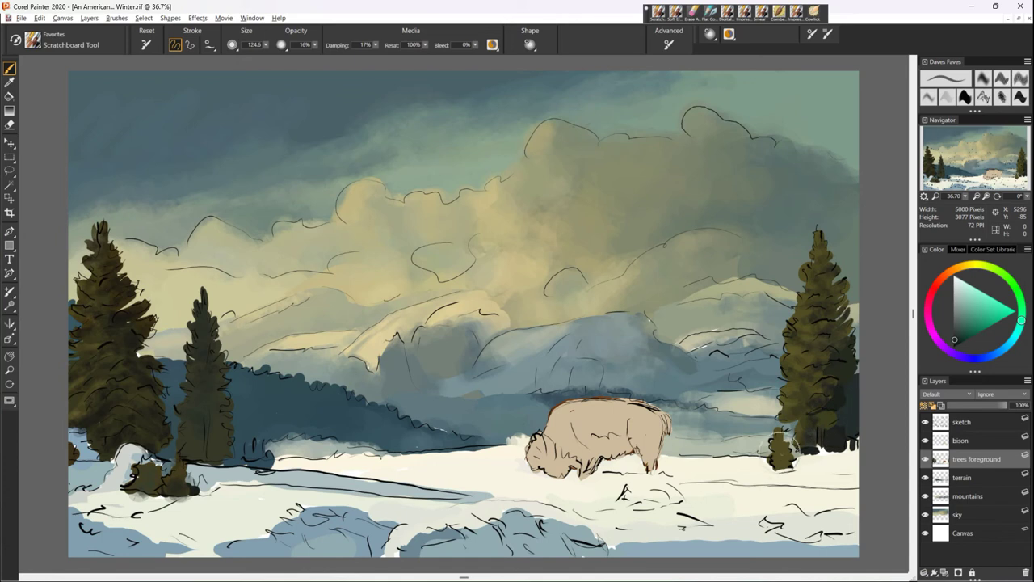
# - Blend sampled snow and dark green tones around the base of the right-hand tree and its small bush
pyautogui.keyDown('alt'); pyautogui.click(763, 465); pyautogui.keyUp('alt')
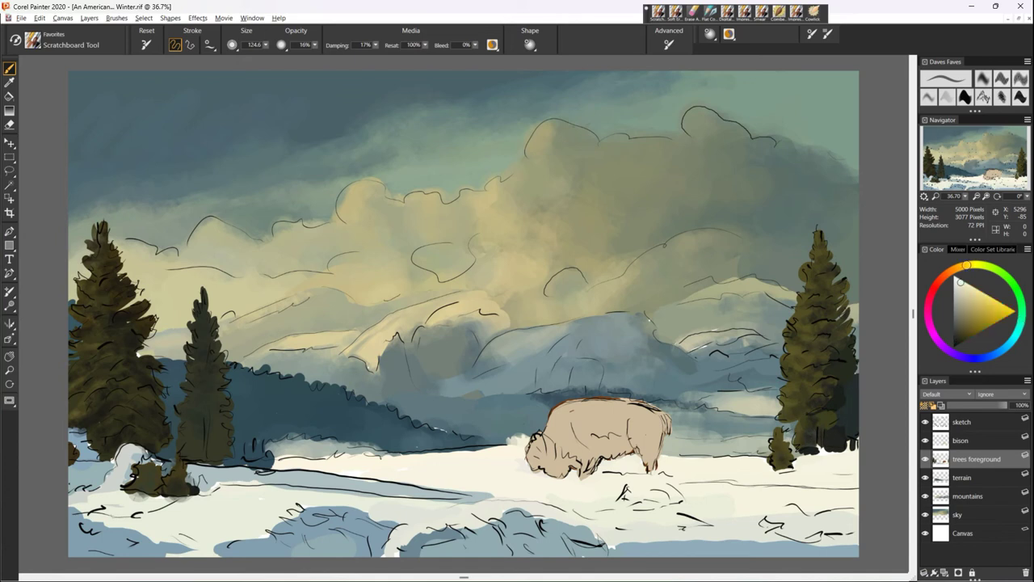
pyautogui.moveTo(772, 455); pyautogui.dragTo(774, 467)
pyautogui.keyDown('alt'); pyautogui.click(848, 423); pyautogui.keyUp('alt')
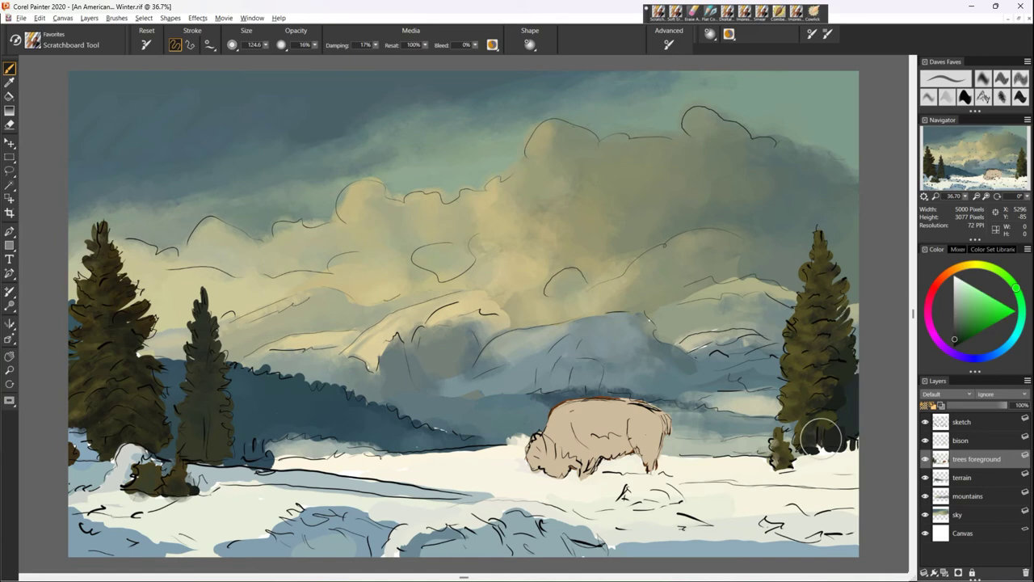
pyautogui.keyDown('alt'); pyautogui.click(808, 464); pyautogui.keyUp('alt')
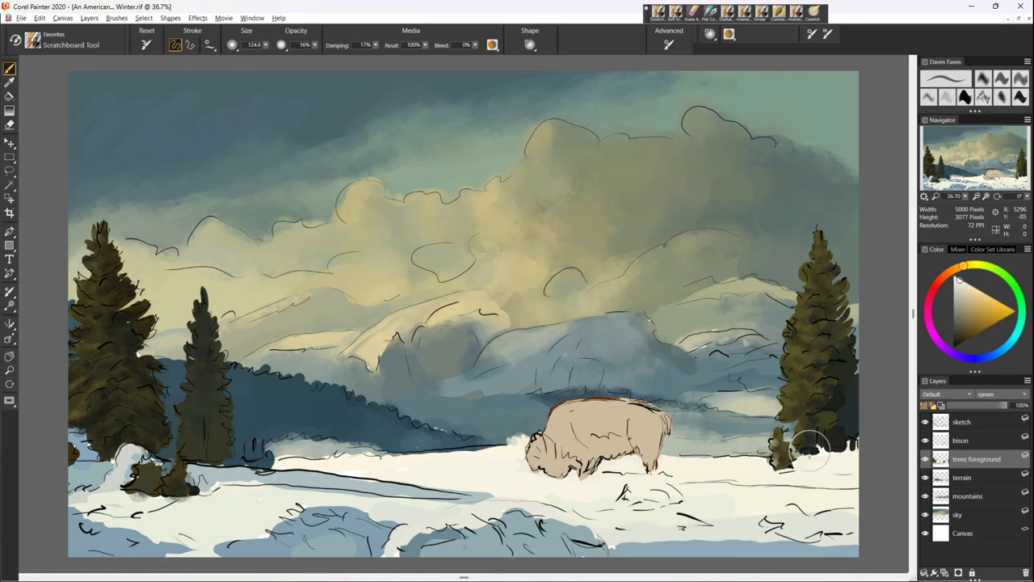
pyautogui.moveTo(810, 451); pyautogui.dragTo(822, 449)
pyautogui.keyDown('alt'); pyautogui.click(777, 451); pyautogui.keyUp('alt')
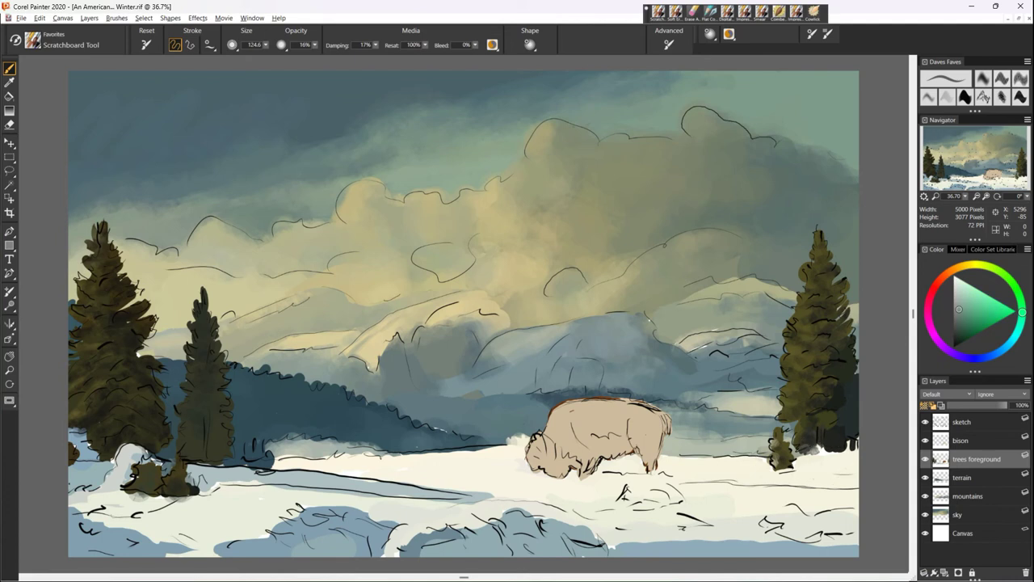
# - Lighten the branches of the smaller left tree with muted olive-grey tones
pyautogui.keyDown('alt'); pyautogui.click(194, 380); pyautogui.keyUp('alt')
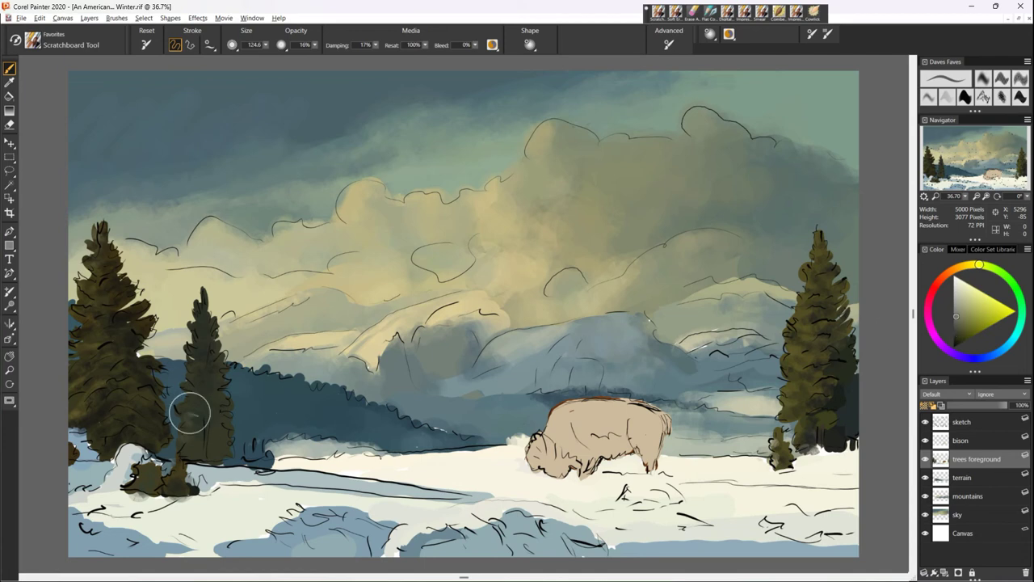
pyautogui.moveTo(199, 374)
pyautogui.mouseDown()
pyautogui.moveTo(190, 301)
pyautogui.moveTo(205, 348)
pyautogui.moveTo(216, 376)
pyautogui.mouseUp()
pyautogui.click(969, 319)
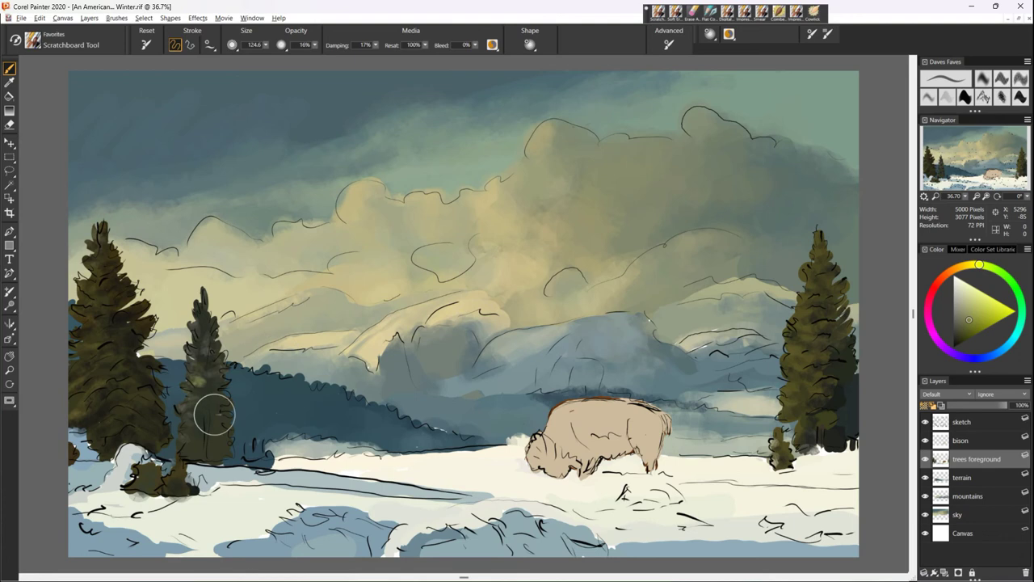
pyautogui.click(961, 320)
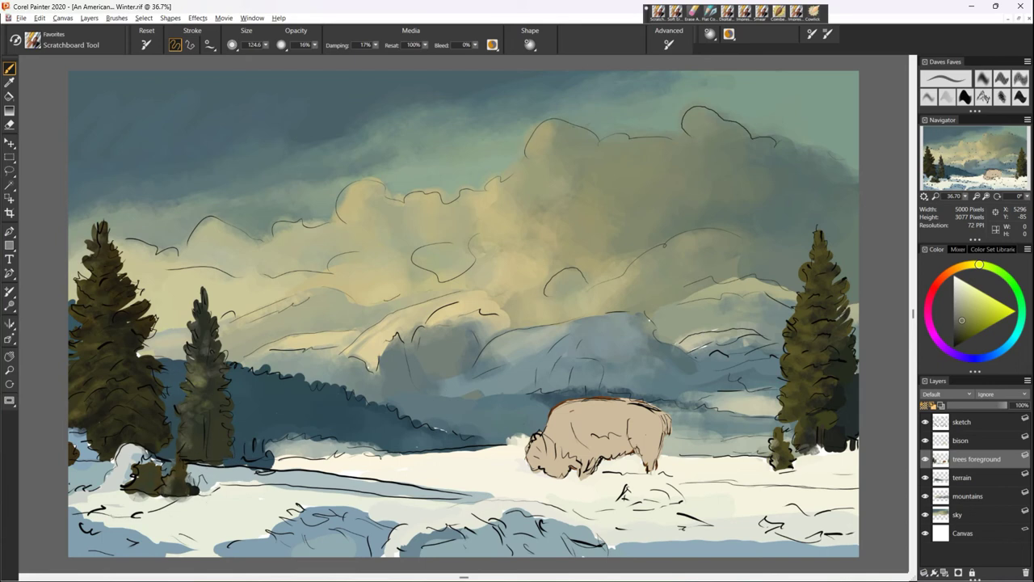
# - Add warm orange-brown touches to the bush below the left trees, and sample dark greens from both trees
pyautogui.click(960, 266)
pyautogui.click(969, 324)
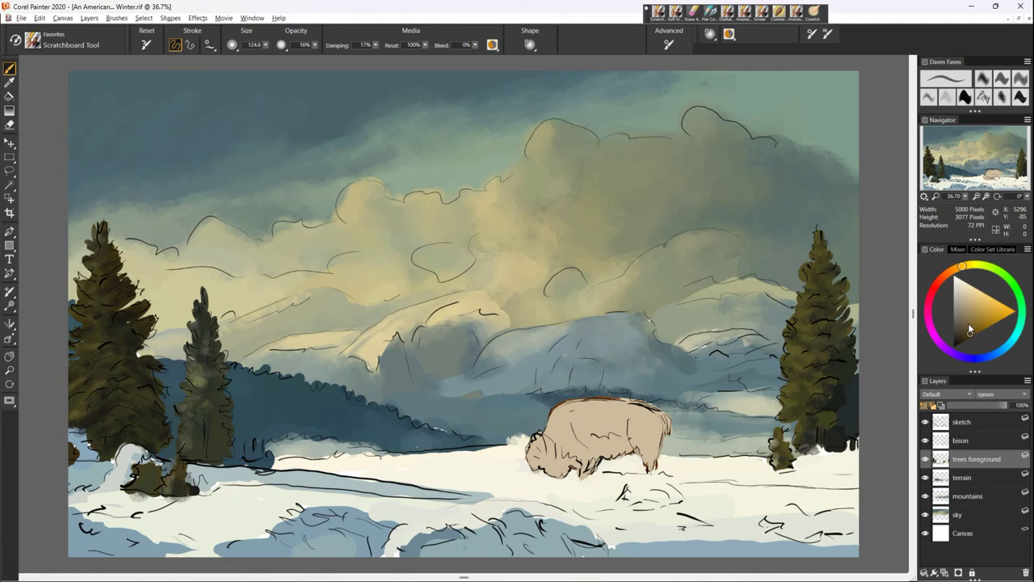
pyautogui.moveTo(164, 487); pyautogui.dragTo(151, 474)
pyautogui.click(150, 474)
pyautogui.keyDown('alt'); pyautogui.click(202, 387); pyautogui.keyUp('alt')
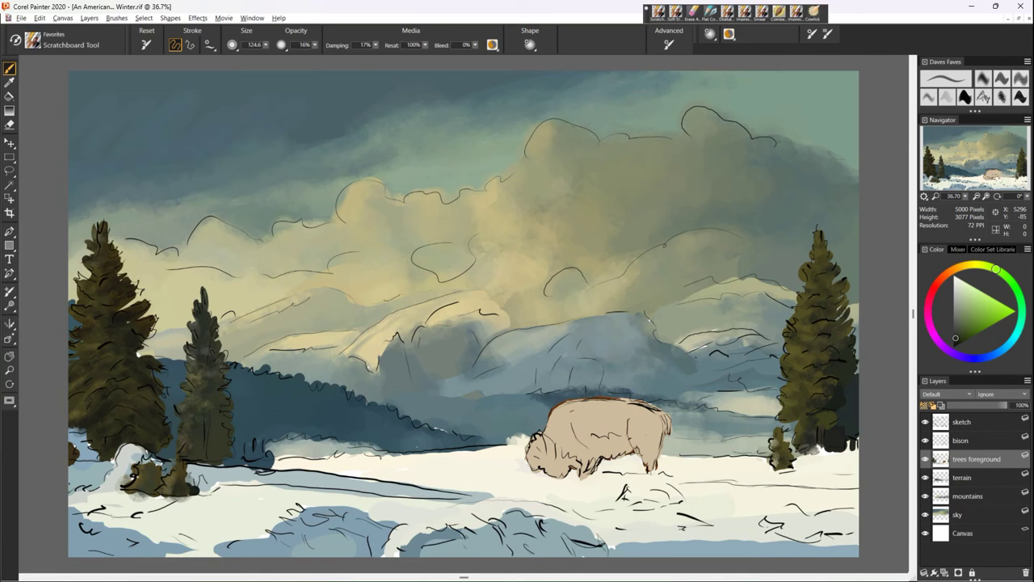
pyautogui.keyDown('alt'); pyautogui.click(106, 401); pyautogui.keyUp('alt')
# - Glaze sampled blue-grey and pale snow tones over the snow mound at the foot of the tall left tree
pyautogui.keyDown('alt'); pyautogui.click(121, 540); pyautogui.keyUp('alt')
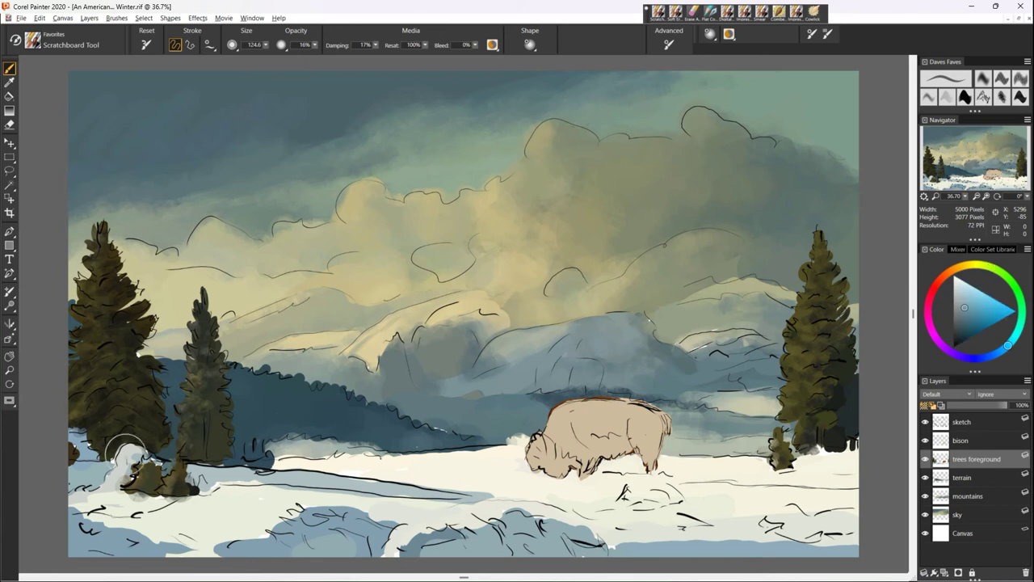
pyautogui.moveTo(134, 454)
pyautogui.mouseDown()
pyautogui.moveTo(137, 480)
pyautogui.moveTo(105, 475)
pyautogui.moveTo(133, 473)
pyautogui.mouseUp()
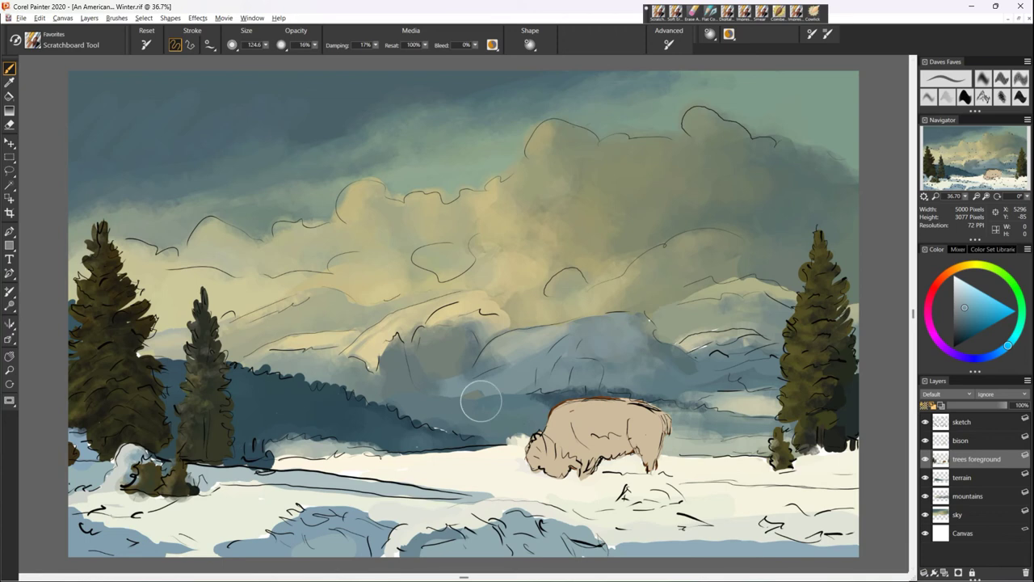
pyautogui.keyDown('alt'); pyautogui.click(279, 479); pyautogui.keyUp('alt')
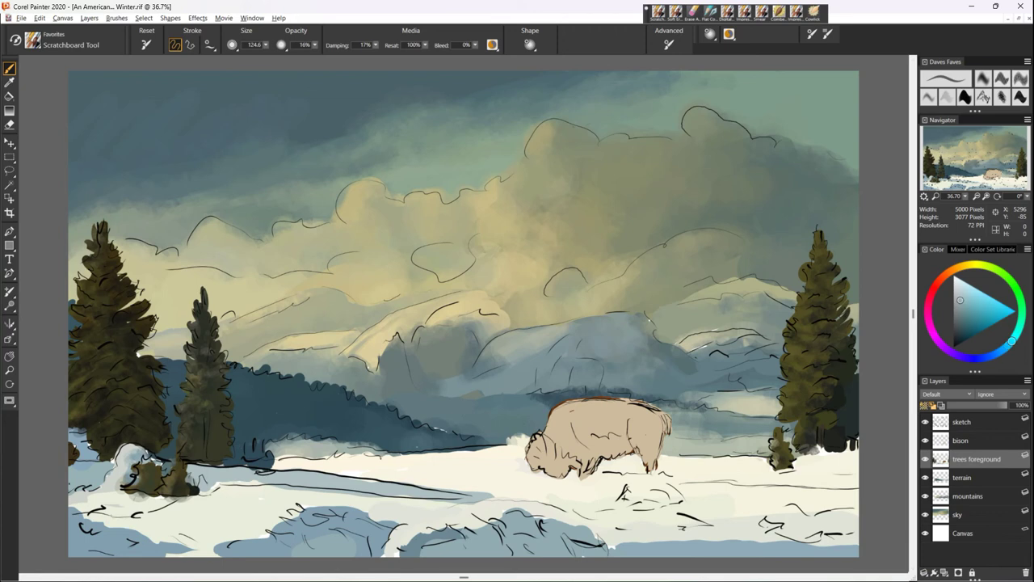
pyautogui.click(146, 447)
pyautogui.keyDown('alt'); pyautogui.click(164, 421); pyautogui.keyUp('alt')
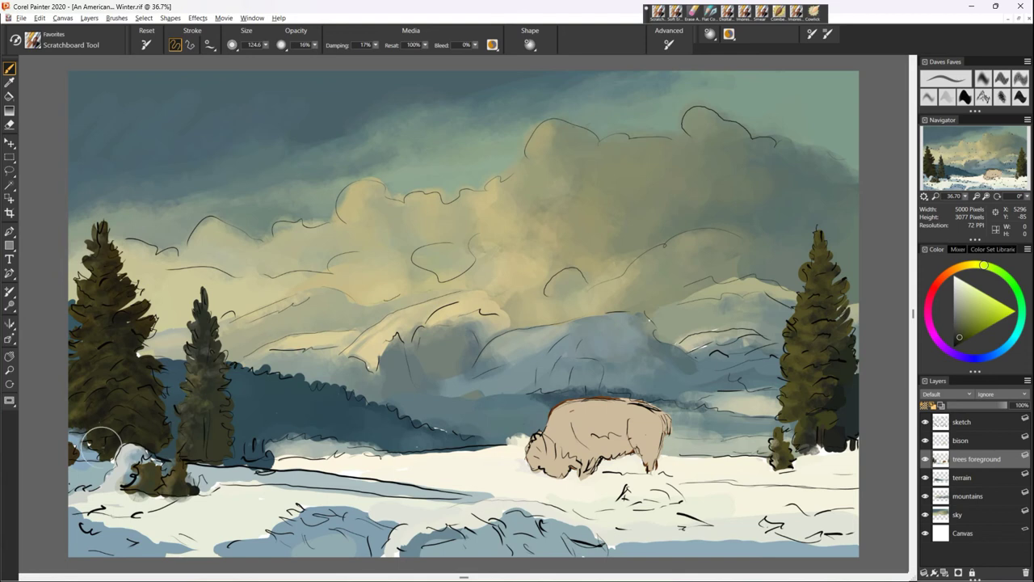
pyautogui.keyDown('alt'); pyautogui.click(105, 477); pyautogui.keyUp('alt')
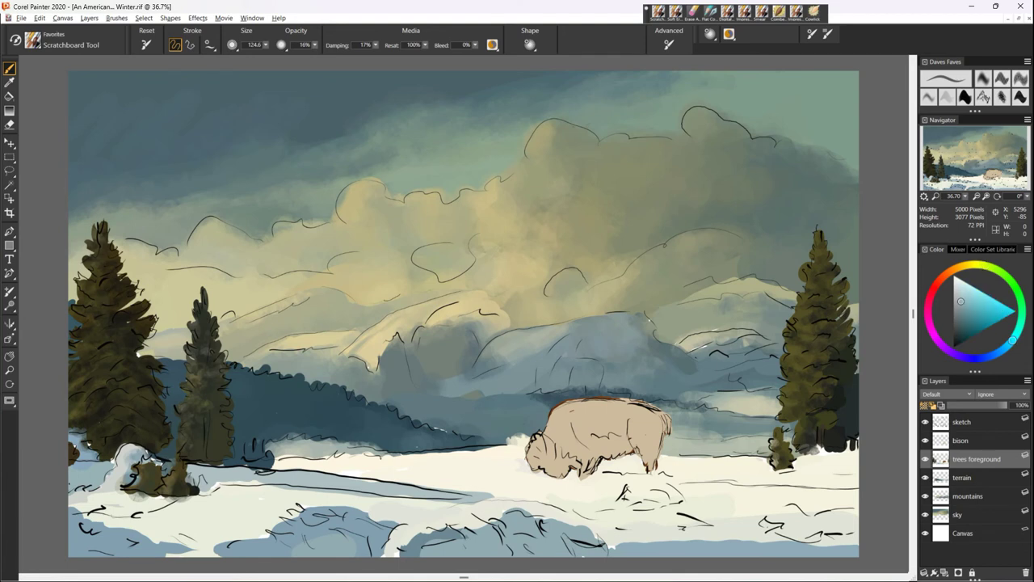
pyautogui.keyDown('alt'); pyautogui.click(152, 502); pyautogui.keyUp('alt')
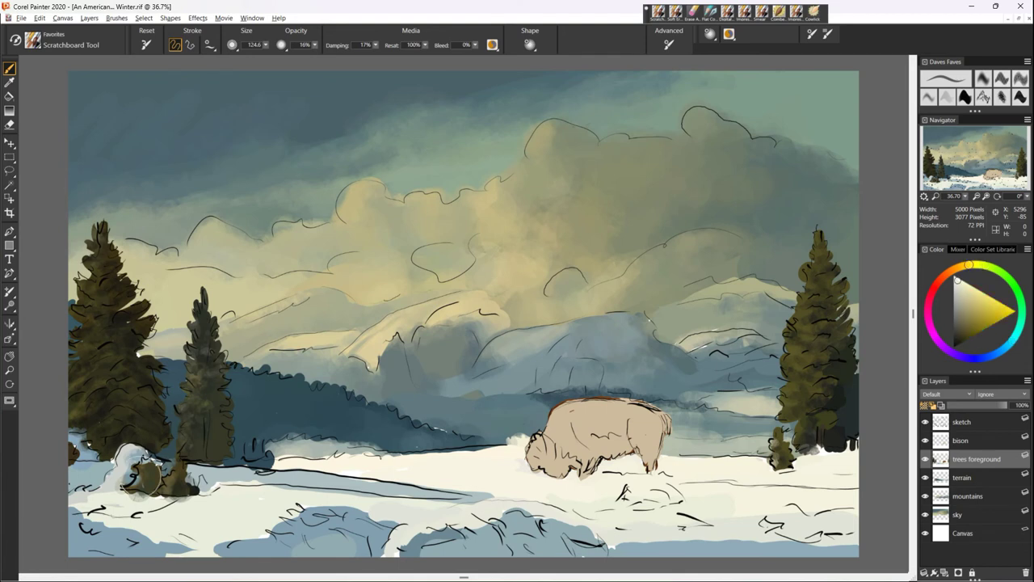
pyautogui.moveTo(105, 474); pyautogui.dragTo(139, 462)
pyautogui.keyDown('alt'); pyautogui.click(137, 450); pyautogui.keyUp('alt')
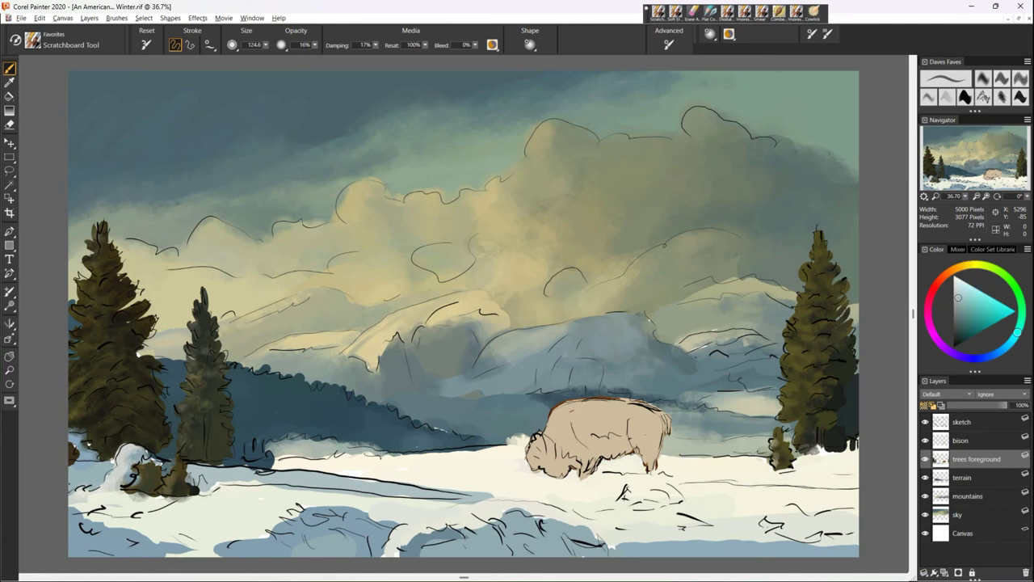
# - Pick a very dark blue, toggle the tree layer's transparency setting, and sample pale snow tones around the base of the left trees
pyautogui.click(956, 340)
pyautogui.click(925, 406)
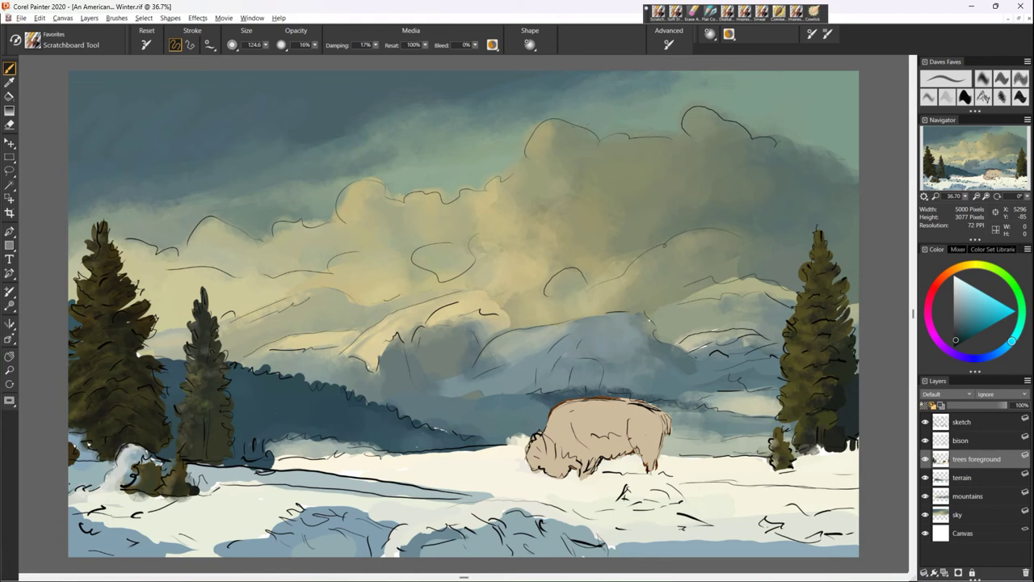
pyautogui.keyDown('alt'); pyautogui.click(121, 459); pyautogui.keyUp('alt')
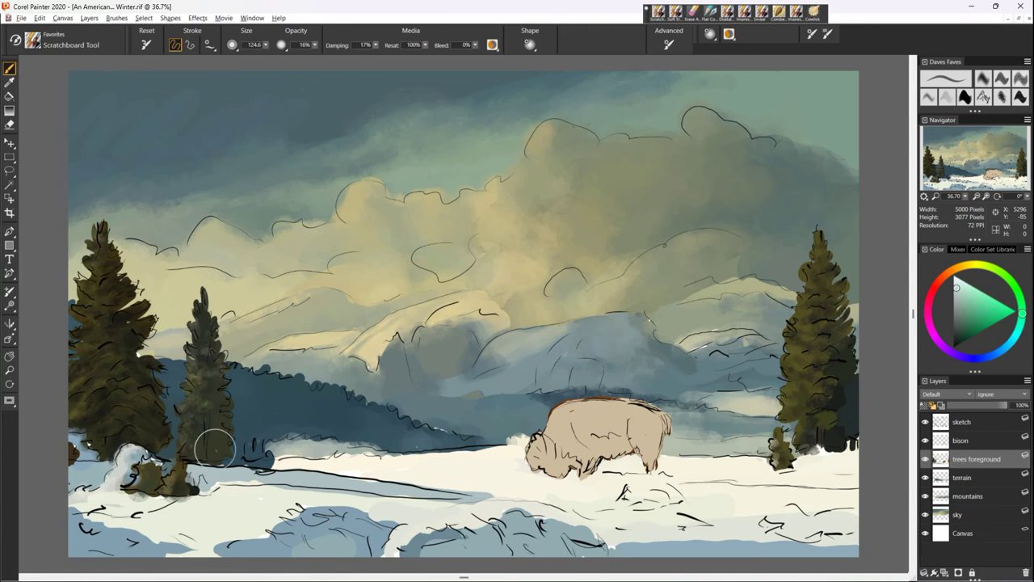
pyautogui.keyDown('alt'); pyautogui.click(283, 462); pyautogui.keyUp('alt')
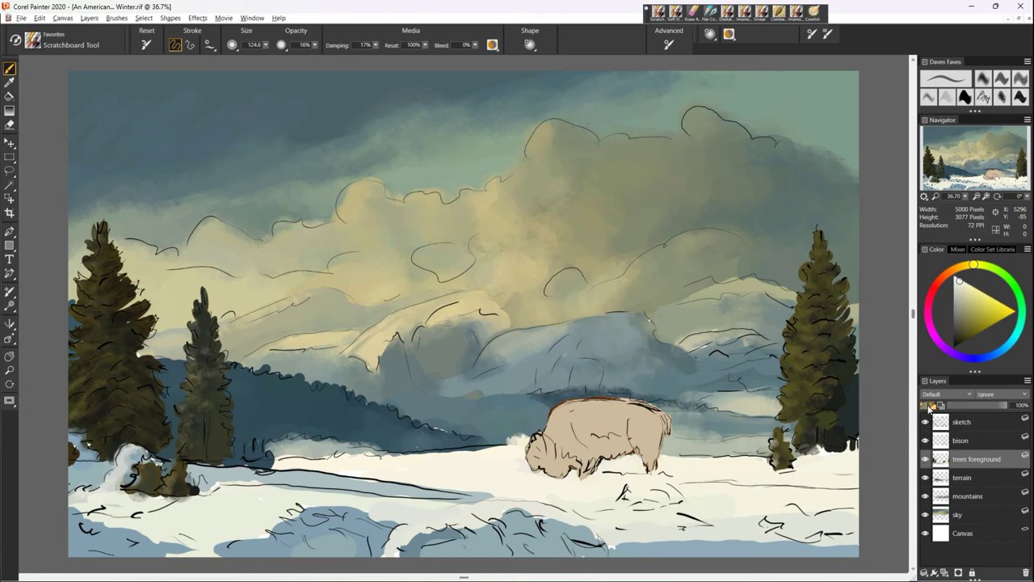
# - Soften the blue shadow shapes in the lower-left foreground snow with sampled pale snow and blue-grey tones
pyautogui.keyDown('alt'); pyautogui.click(129, 513); pyautogui.keyUp('alt')
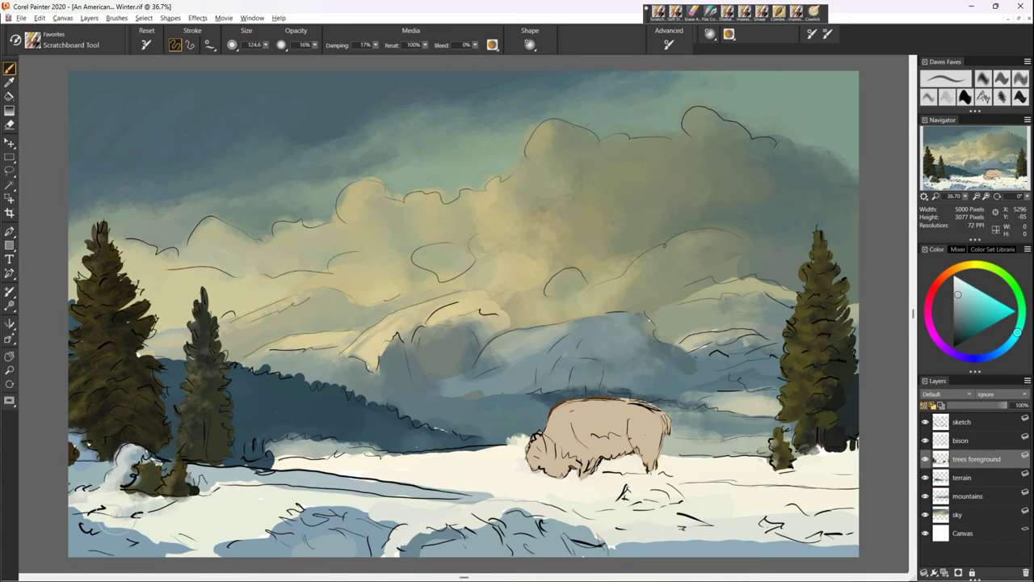
pyautogui.keyDown('alt'); pyautogui.click(130, 518); pyautogui.keyUp('alt')
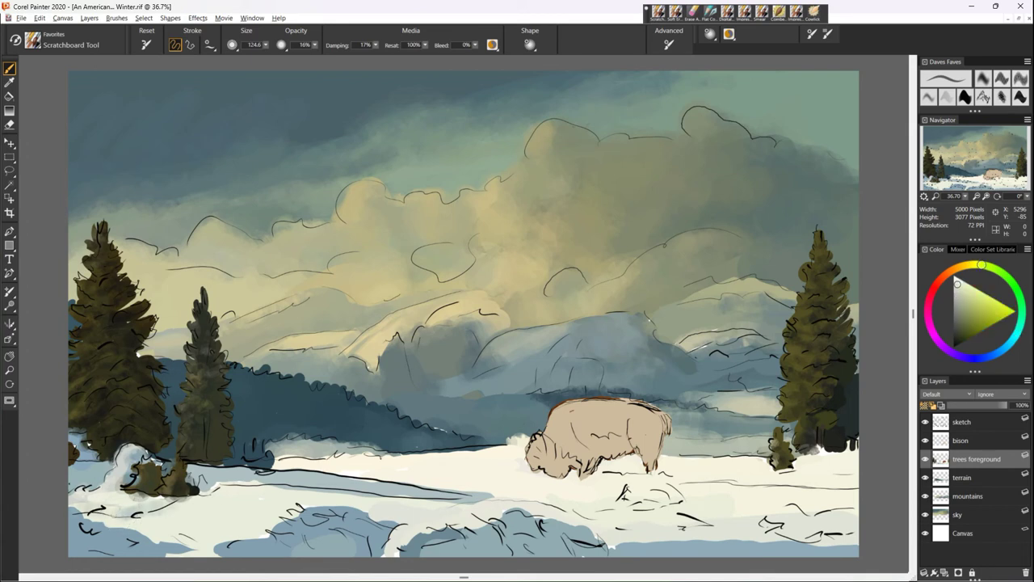
pyautogui.moveTo(81, 517)
pyautogui.mouseDown()
pyautogui.moveTo(156, 538)
pyautogui.moveTo(137, 531)
pyautogui.mouseUp()
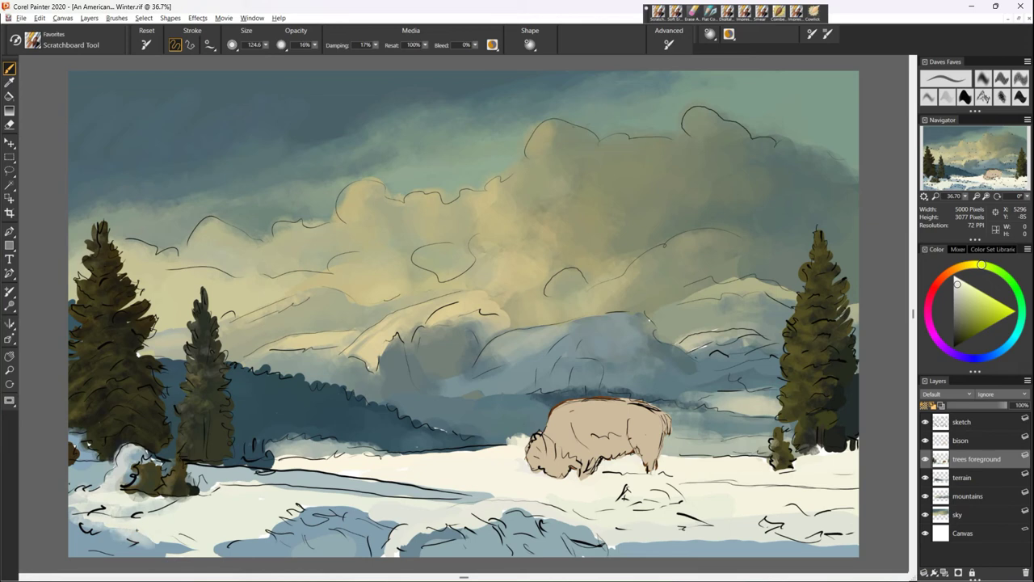
pyautogui.keyDown('alt'); pyautogui.click(196, 526); pyautogui.keyUp('alt')
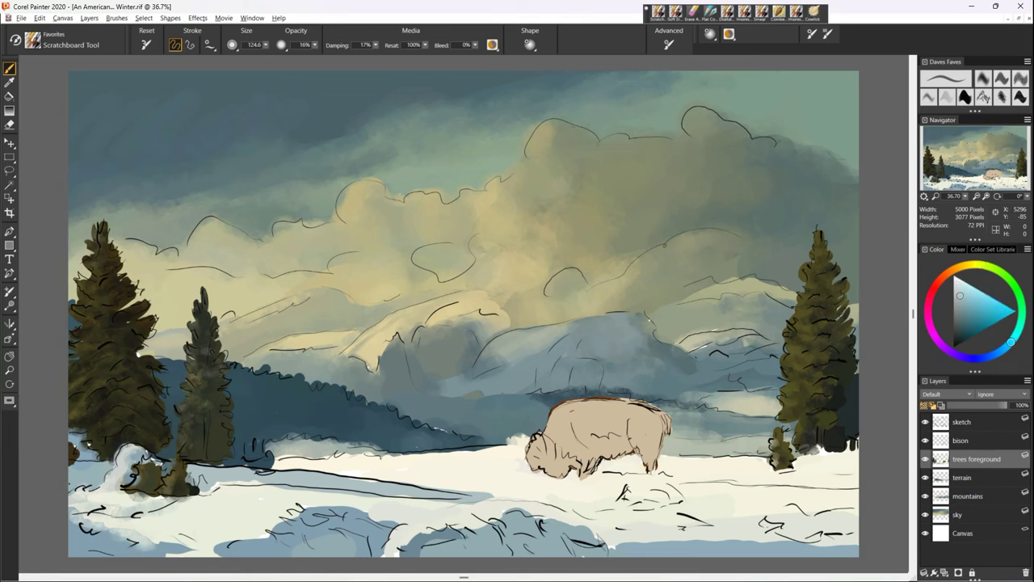
pyautogui.moveTo(156, 539)
pyautogui.mouseDown()
pyautogui.moveTo(195, 548)
pyautogui.moveTo(242, 530)
pyautogui.moveTo(242, 550)
pyautogui.moveTo(243, 539)
pyautogui.moveTo(218, 538)
pyautogui.mouseUp()
pyautogui.keyDown('alt'); pyautogui.click(235, 518); pyautogui.keyUp('alt')
pyautogui.keyDown('alt'); pyautogui.click(242, 521); pyautogui.keyUp('alt')
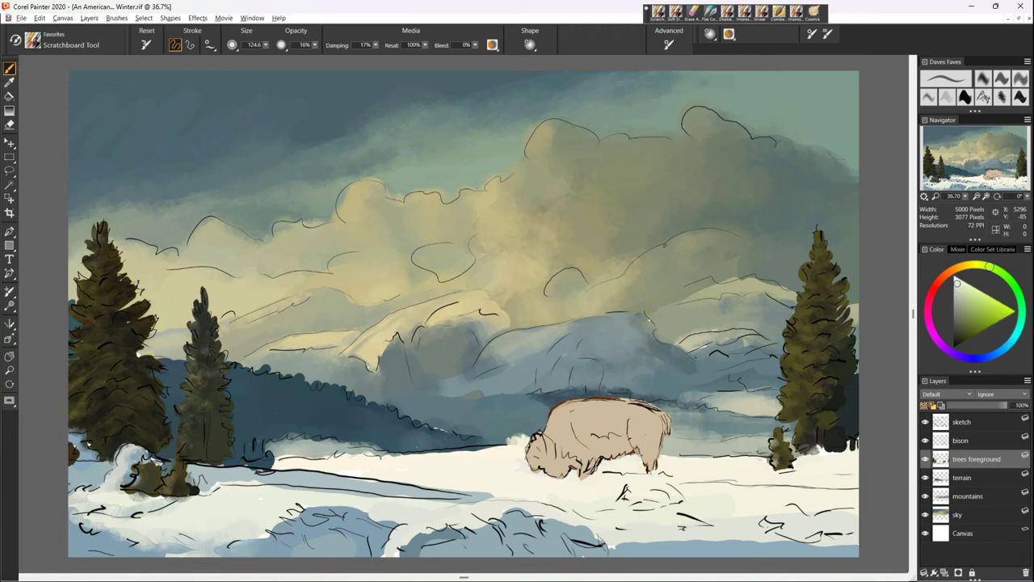
# - Paint a dark olive shadow touch in the snow beside the bush below the left trees
pyautogui.keyDown('alt'); pyautogui.click(311, 466); pyautogui.keyUp('alt')
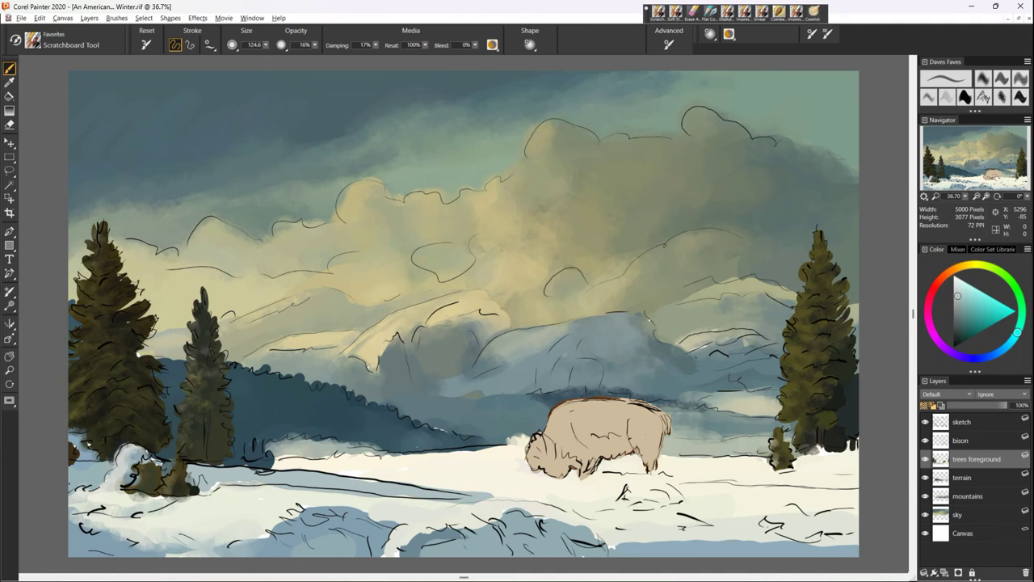
pyautogui.keyDown('alt'); pyautogui.click(186, 483); pyautogui.keyUp('alt')
pyautogui.moveTo(196, 480); pyautogui.dragTo(207, 489)
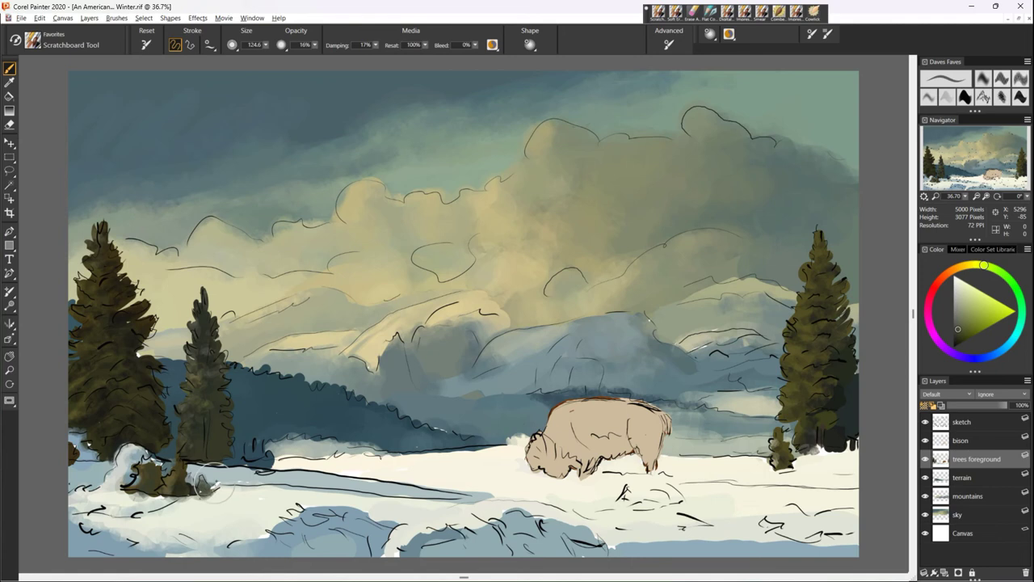
# - Blend sampled blue-grey and cream tones along the long snow shadow stretching from the left trees towards the bison
pyautogui.keyDown('alt'); pyautogui.click(266, 469); pyautogui.keyUp('alt')
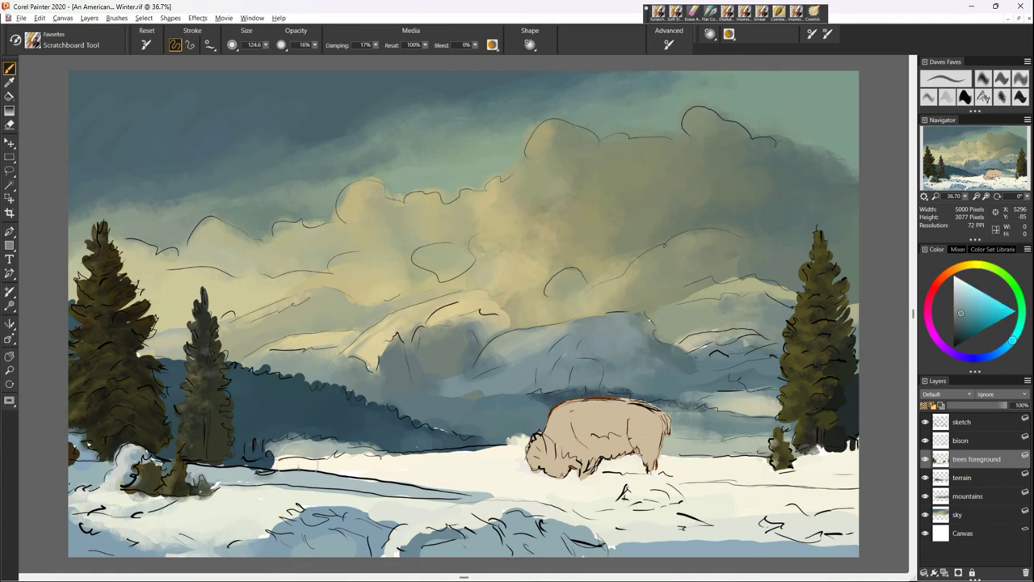
pyautogui.keyDown('alt'); pyautogui.click(459, 486); pyautogui.keyUp('alt')
pyautogui.keyDown('alt'); pyautogui.click(495, 480); pyautogui.keyUp('alt')
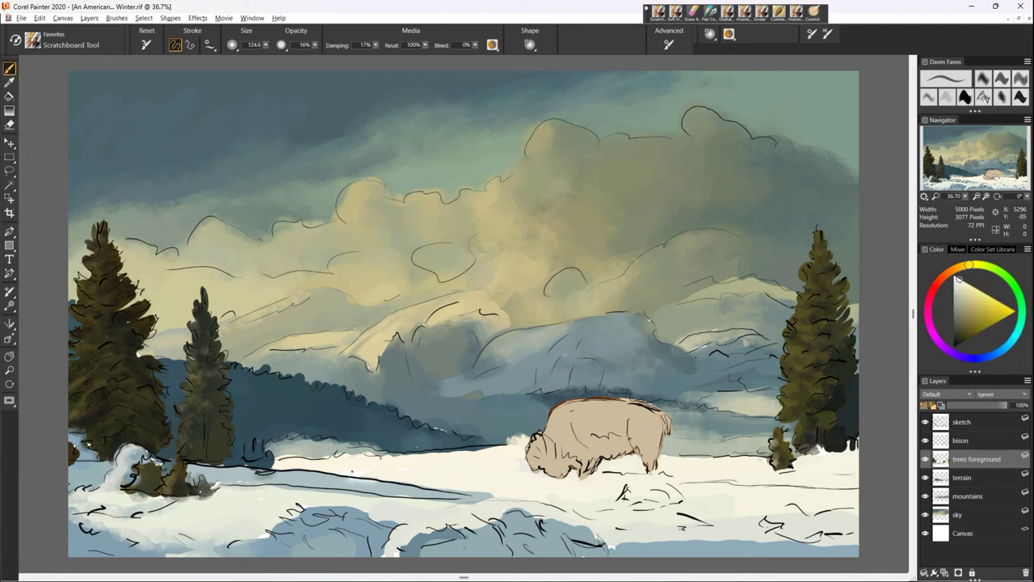
pyautogui.keyDown('alt'); pyautogui.click(512, 435); pyautogui.keyUp('alt')
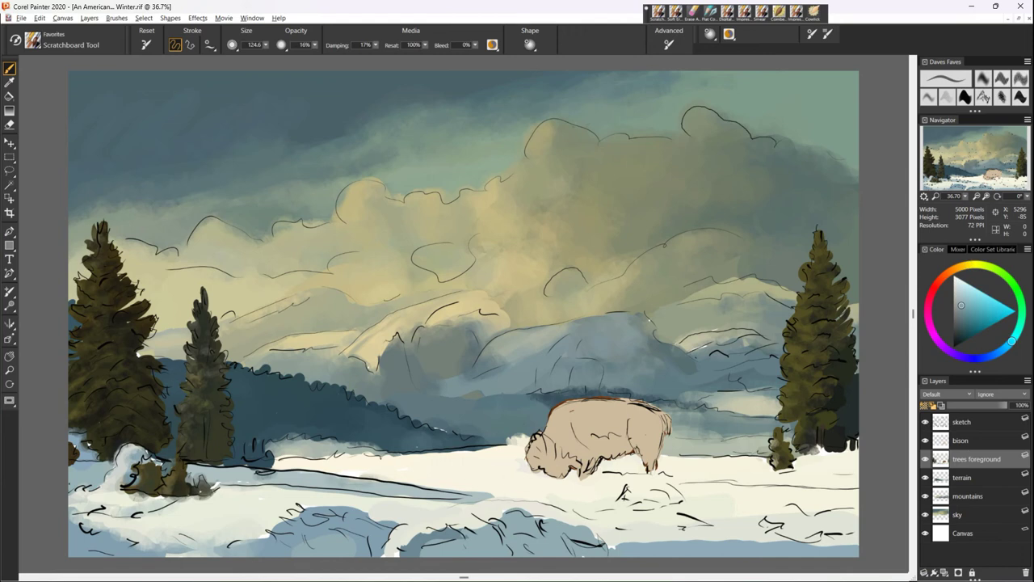
pyautogui.keyDown('alt'); pyautogui.click(510, 457); pyautogui.keyUp('alt')
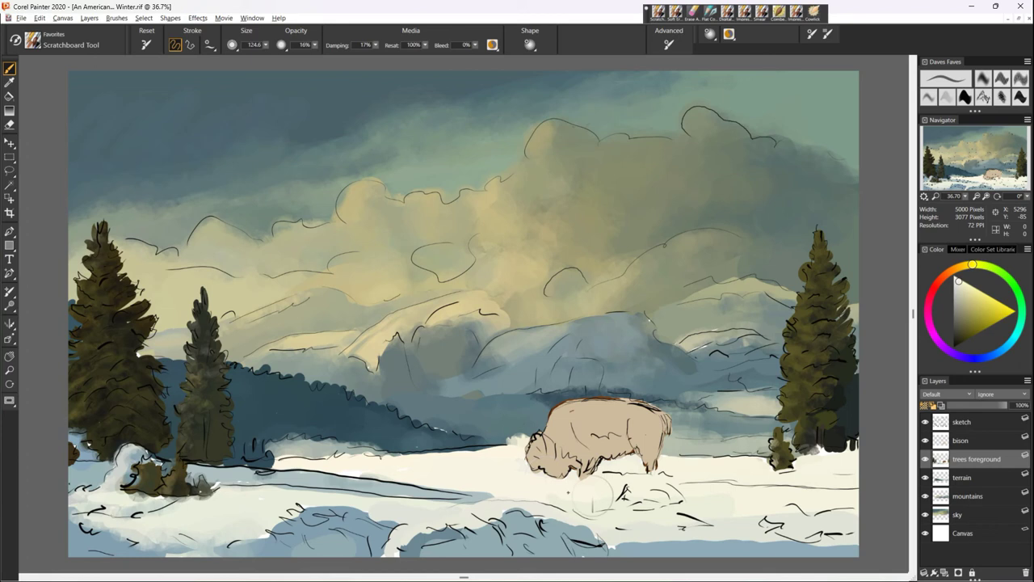
# - Paint a sampled blue-grey shadow on the snow beneath the bison's hind legs
pyautogui.keyDown('alt'); pyautogui.click(680, 440); pyautogui.keyUp('alt')
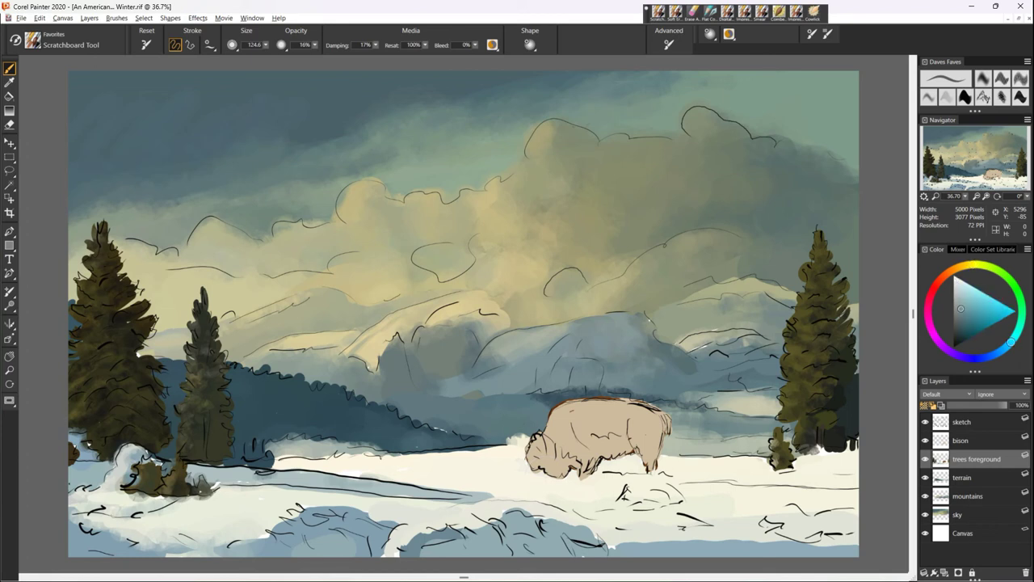
pyautogui.moveTo(656, 472); pyautogui.dragTo(680, 481)
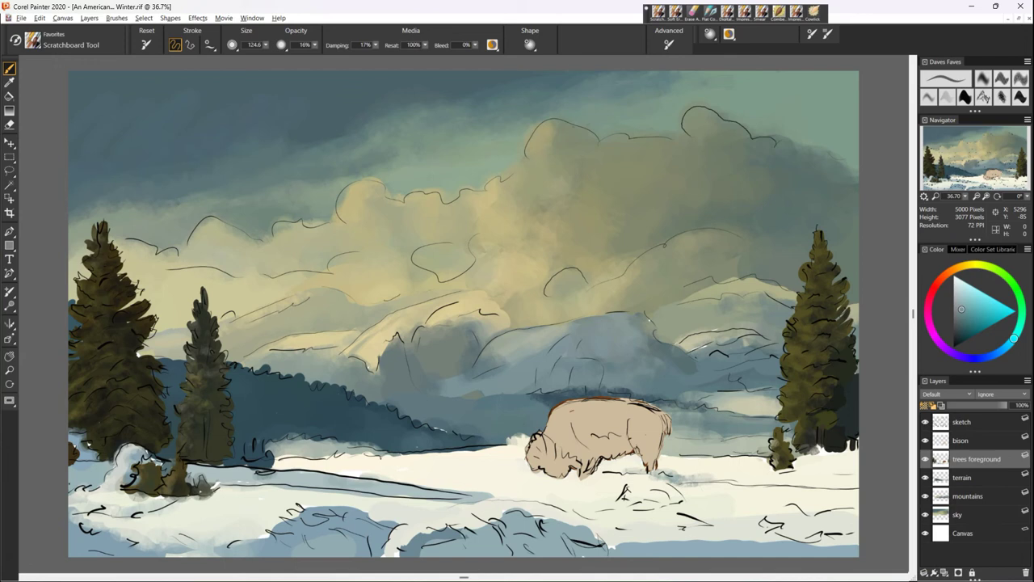
pyautogui.keyDown('alt'); pyautogui.click(685, 447); pyautogui.keyUp('alt')
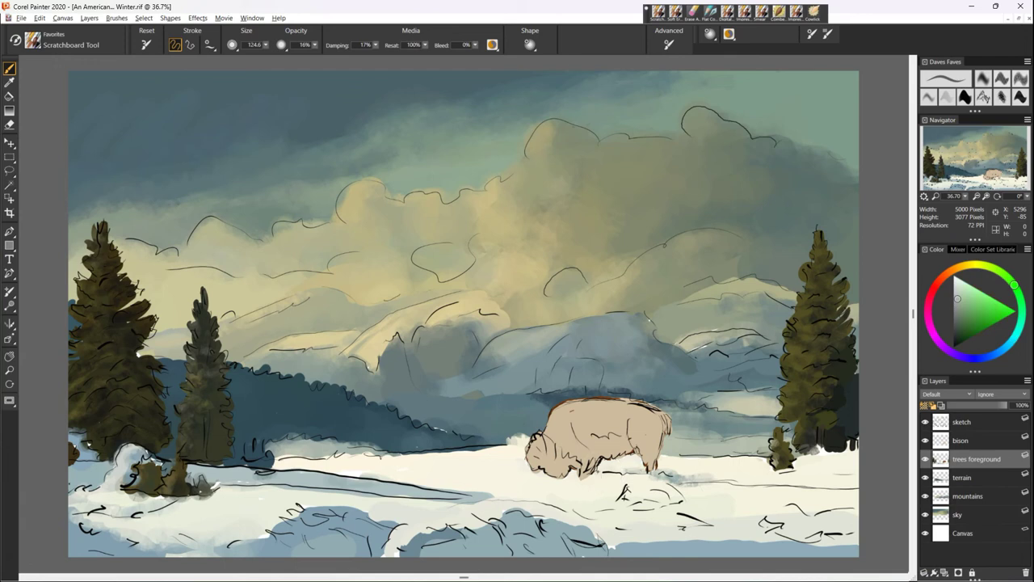
# - Shade the small rocks in the snow below the bison with sampled dark green and blue-grey tones
pyautogui.moveTo(617, 471)
pyautogui.mouseDown()
pyautogui.moveTo(629, 474)
pyautogui.moveTo(627, 494)
pyautogui.mouseUp()
pyautogui.keyDown('alt'); pyautogui.click(808, 449); pyautogui.keyUp('alt')
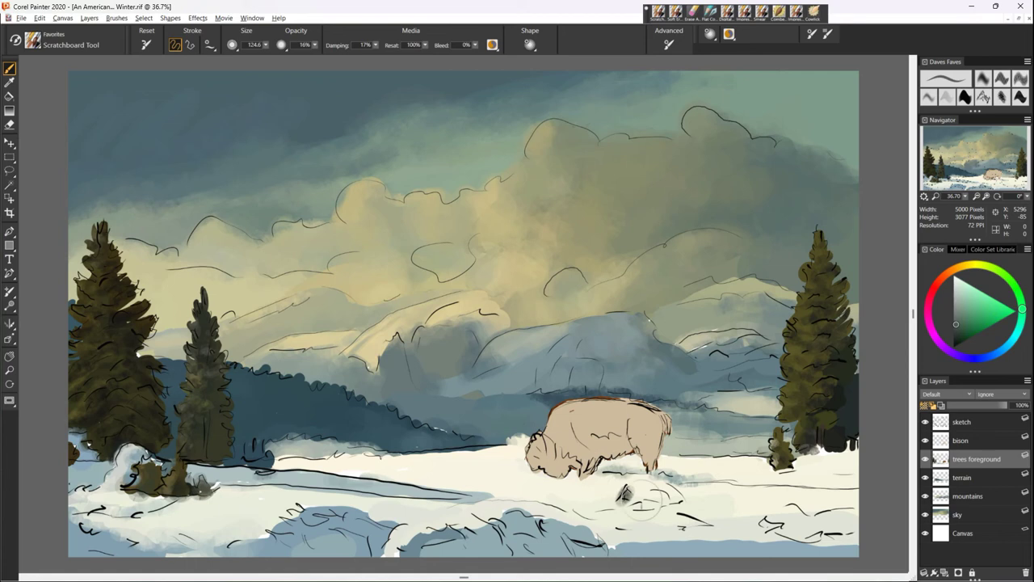
pyautogui.keyDown('alt'); pyautogui.click(691, 431); pyautogui.keyUp('alt')
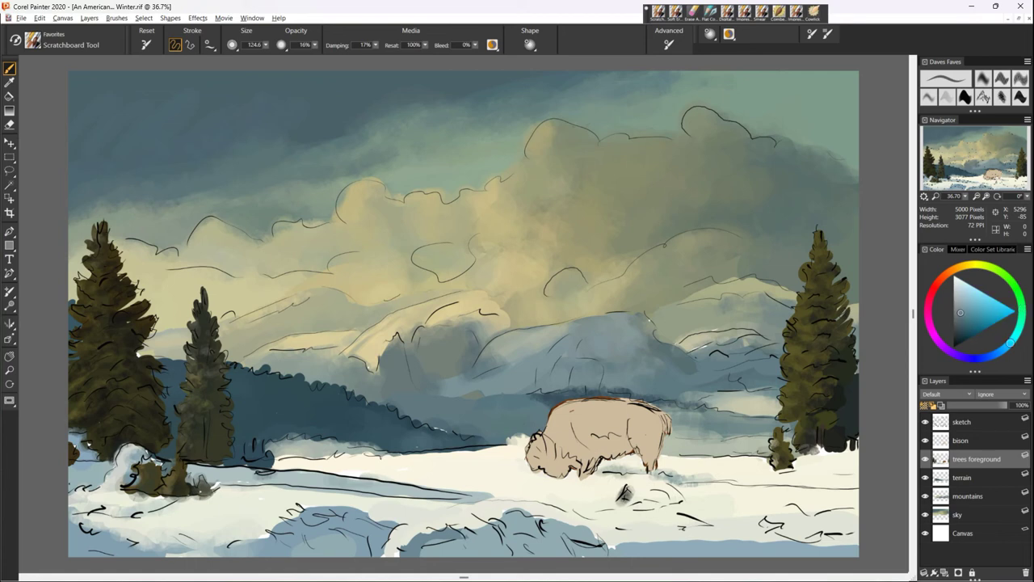
pyautogui.moveTo(659, 498)
pyautogui.mouseDown()
pyautogui.moveTo(677, 501)
pyautogui.moveTo(668, 492)
pyautogui.mouseUp()
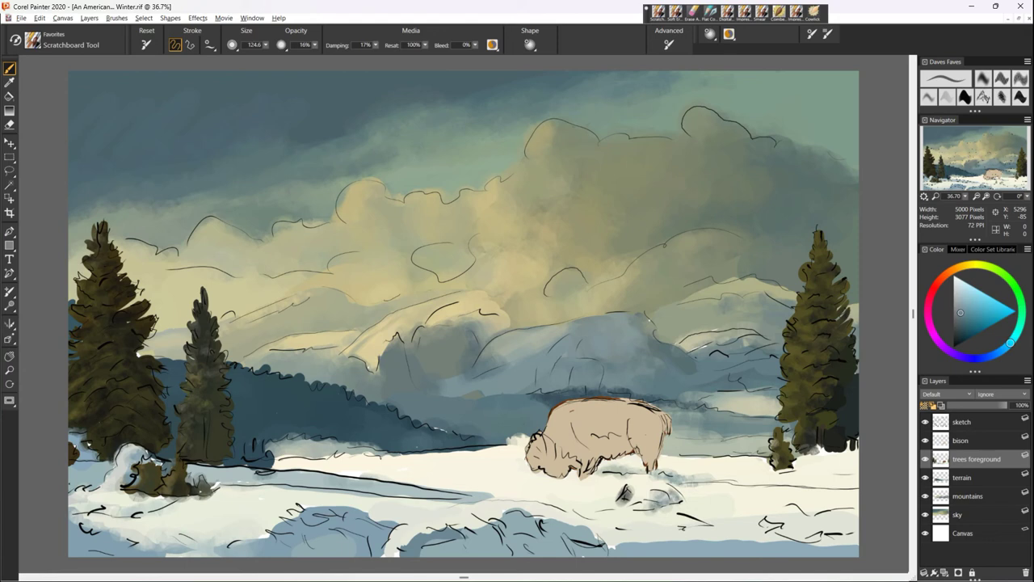
pyautogui.keyDown('alt'); pyautogui.click(808, 447); pyautogui.keyUp('alt')
pyautogui.moveTo(660, 489); pyautogui.dragTo(670, 496)
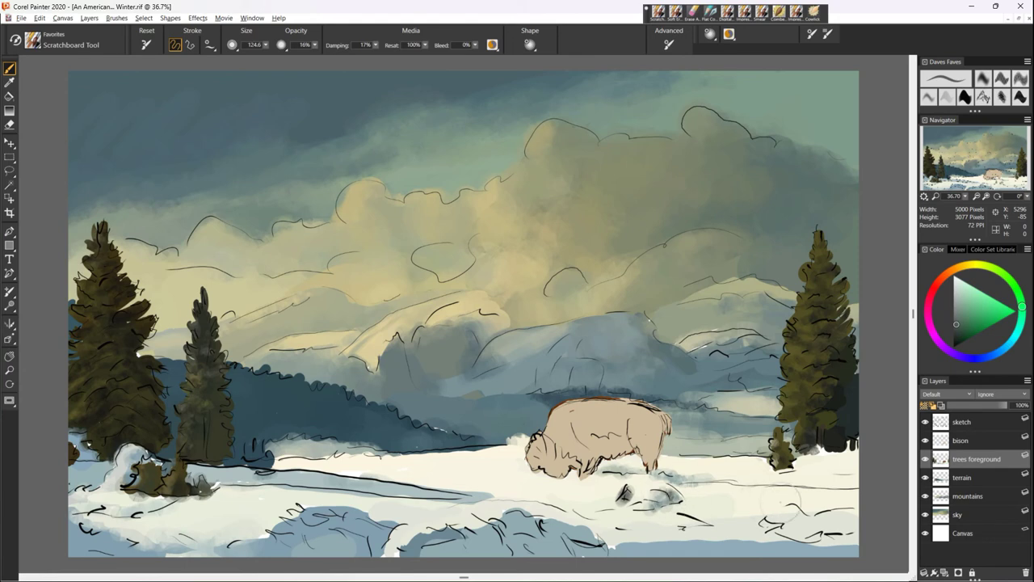
# - Add dark blue touches to the lower-right foreground rocks and dark brown strokes along the sketched foreground snow banks
pyautogui.keyDown('alt'); pyautogui.click(839, 430); pyautogui.keyUp('alt')
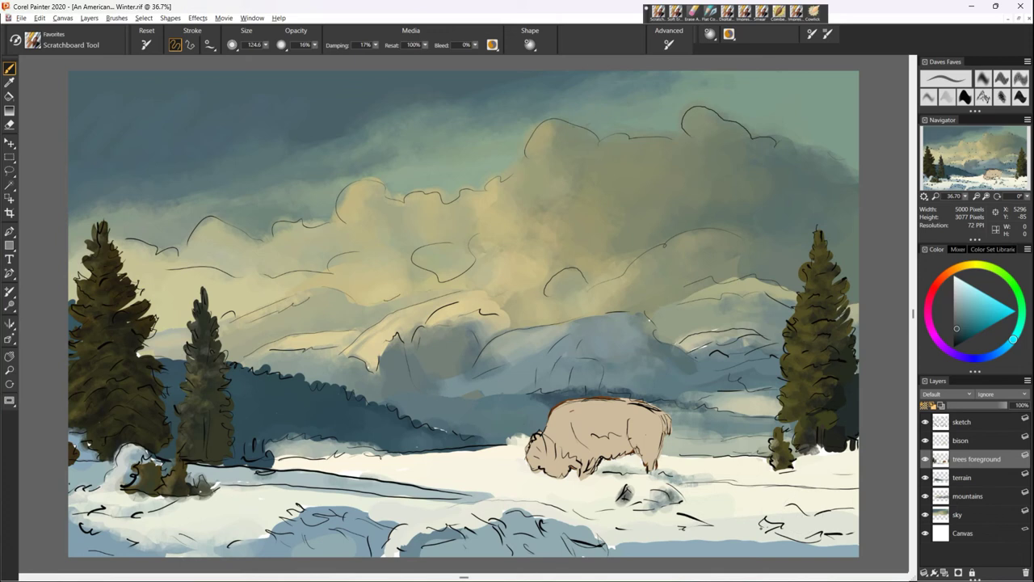
pyautogui.moveTo(764, 527)
pyautogui.mouseDown()
pyautogui.moveTo(784, 521)
pyautogui.moveTo(840, 536)
pyautogui.mouseUp()
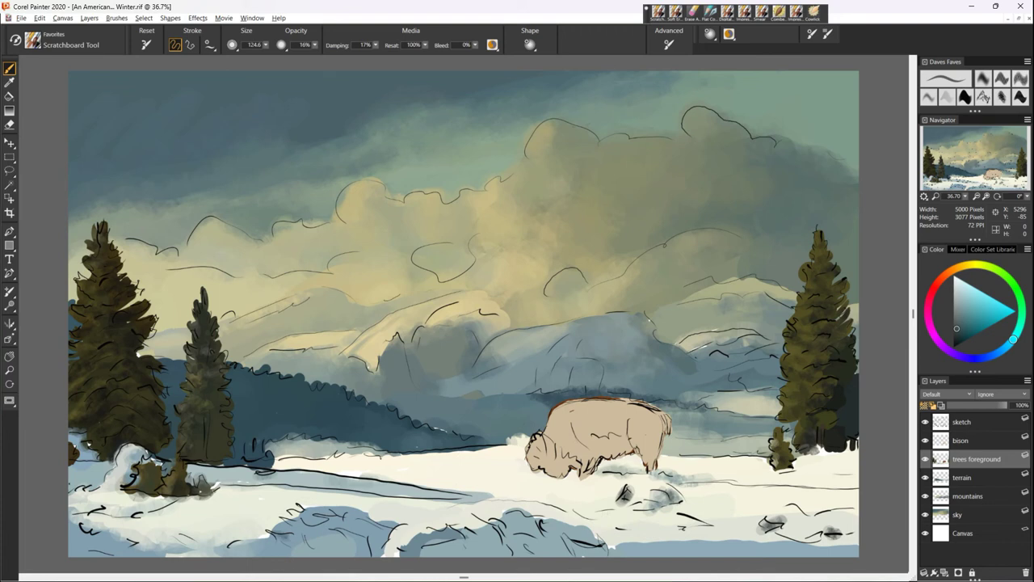
pyautogui.keyDown('alt'); pyautogui.click(336, 520); pyautogui.keyUp('alt')
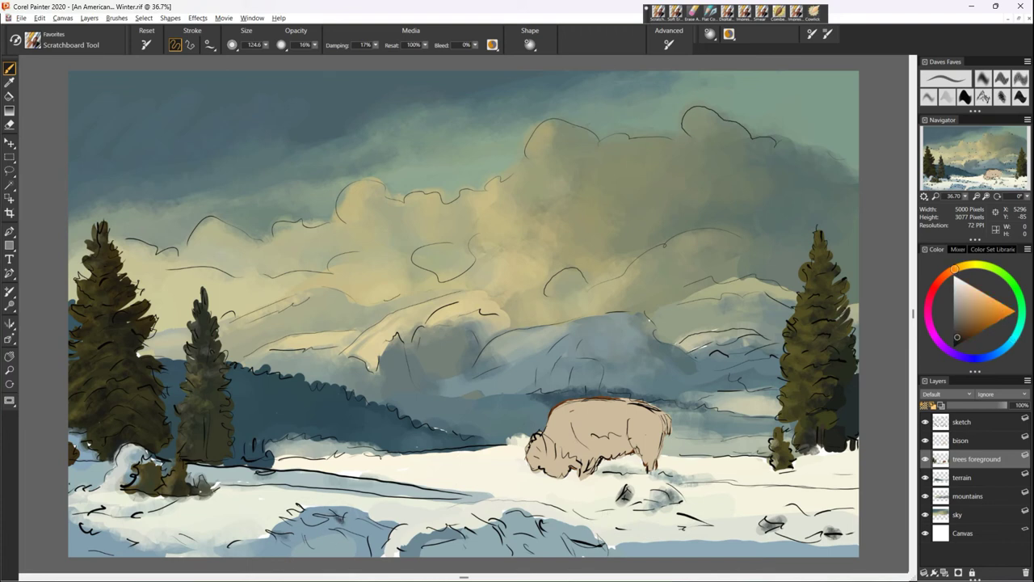
pyautogui.moveTo(343, 518)
pyautogui.mouseDown()
pyautogui.moveTo(282, 522)
pyautogui.moveTo(300, 512)
pyautogui.mouseUp()
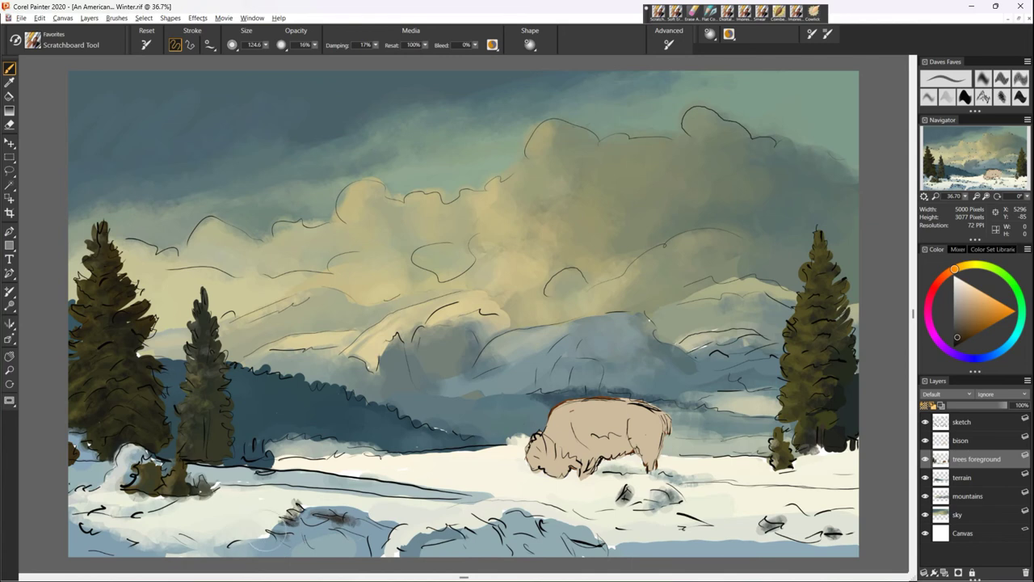
pyautogui.moveTo(265, 541); pyautogui.dragTo(226, 545)
pyautogui.moveTo(136, 539); pyautogui.dragTo(95, 535)
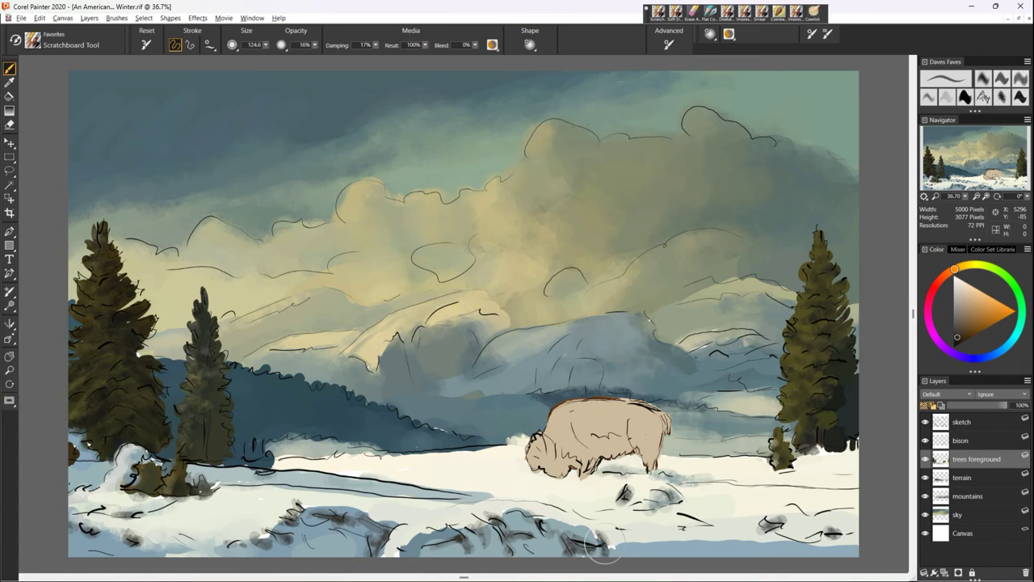
# - Blend sampled pale snow and light blue tones over the upper edge of the central foreground snow bank
pyautogui.keyDown('alt'); pyautogui.click(708, 511); pyautogui.keyUp('alt')
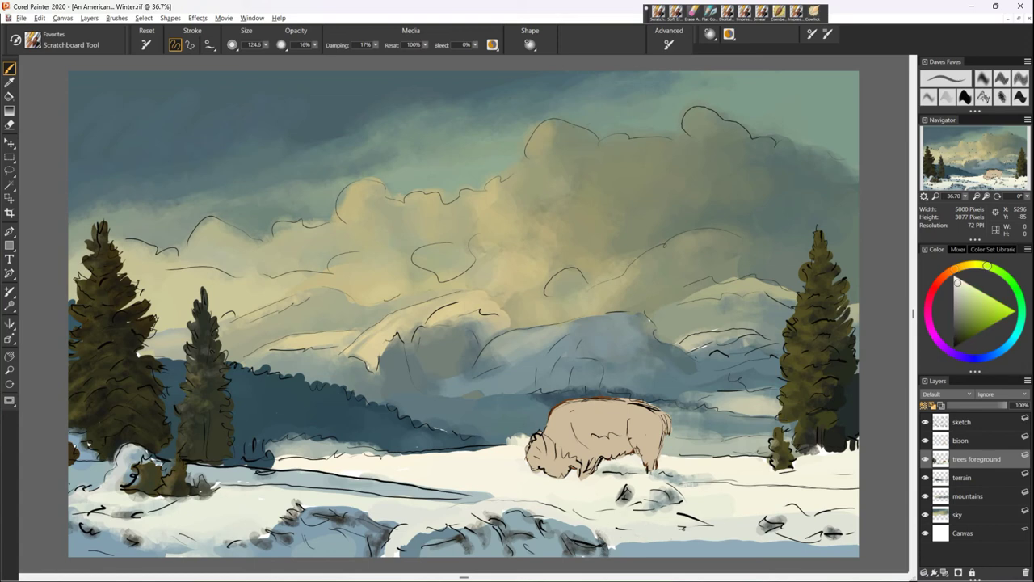
pyautogui.keyDown('alt'); pyautogui.click(507, 517); pyautogui.keyUp('alt')
pyautogui.keyDown('alt'); pyautogui.click(509, 516); pyautogui.keyUp('alt')
pyautogui.keyDown('alt'); pyautogui.click(507, 515); pyautogui.keyUp('alt')
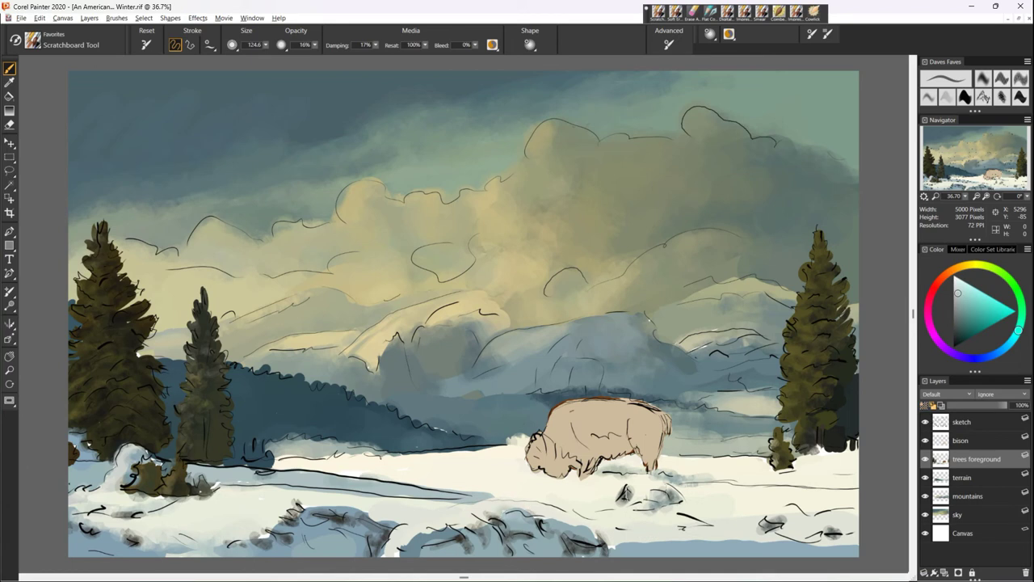
pyautogui.keyDown('alt'); pyautogui.click(618, 495); pyautogui.keyUp('alt')
pyautogui.keyDown('alt'); pyautogui.click(608, 490); pyautogui.keyUp('alt')
pyautogui.moveTo(507, 518); pyautogui.dragTo(523, 512)
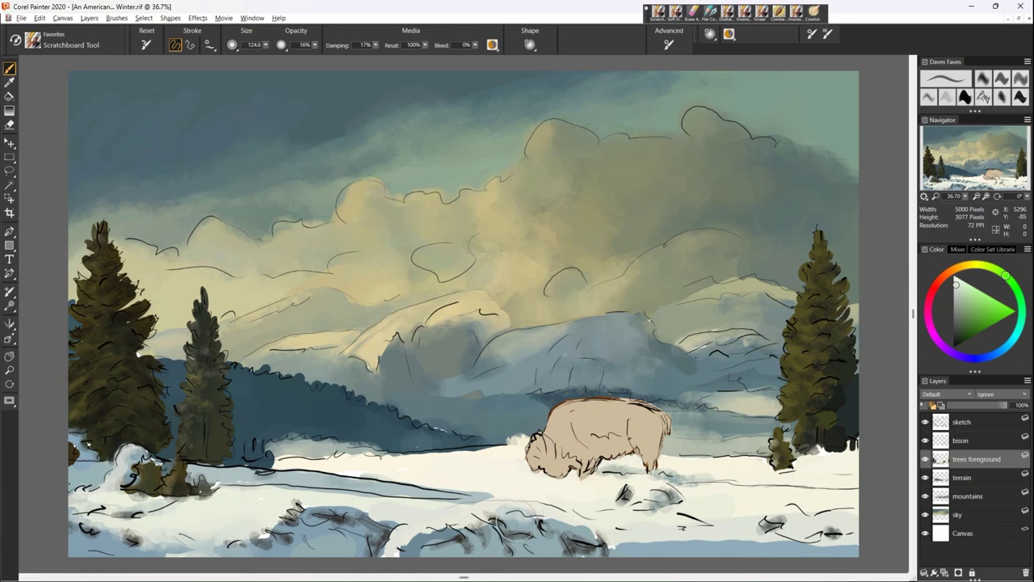
pyautogui.keyDown('alt'); pyautogui.click(578, 492); pyautogui.keyUp('alt')
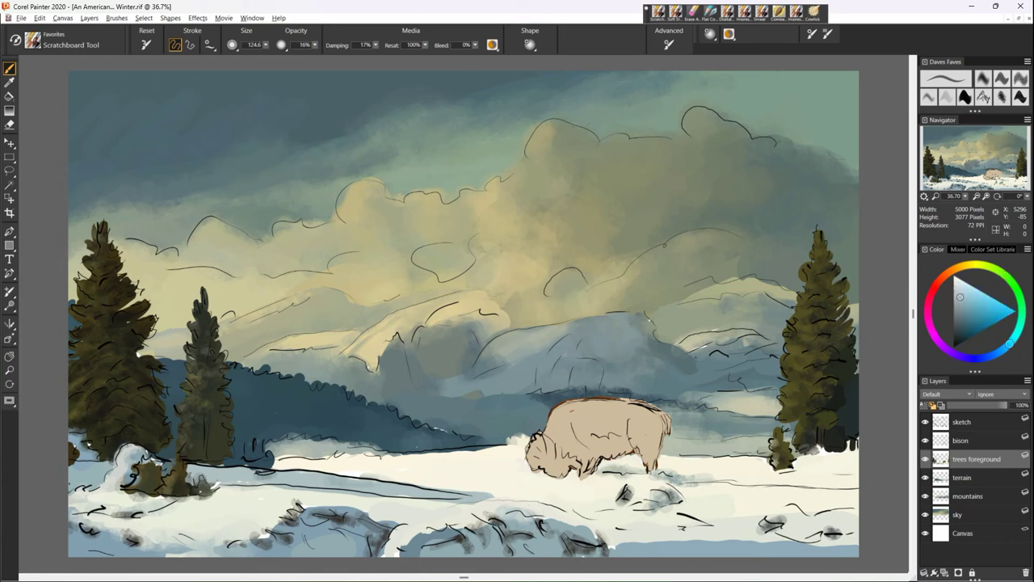
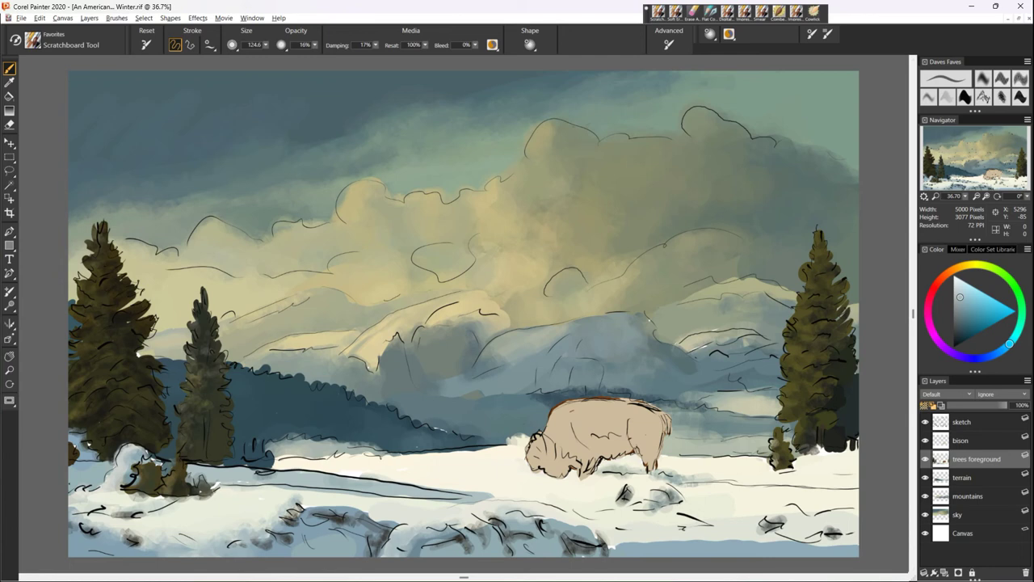
# - Brush sampled cream snow over the top of the left foreground bank and soften the far end of the long snow shadow
pyautogui.keyDown('alt'); pyautogui.click(322, 463); pyautogui.keyUp('alt')
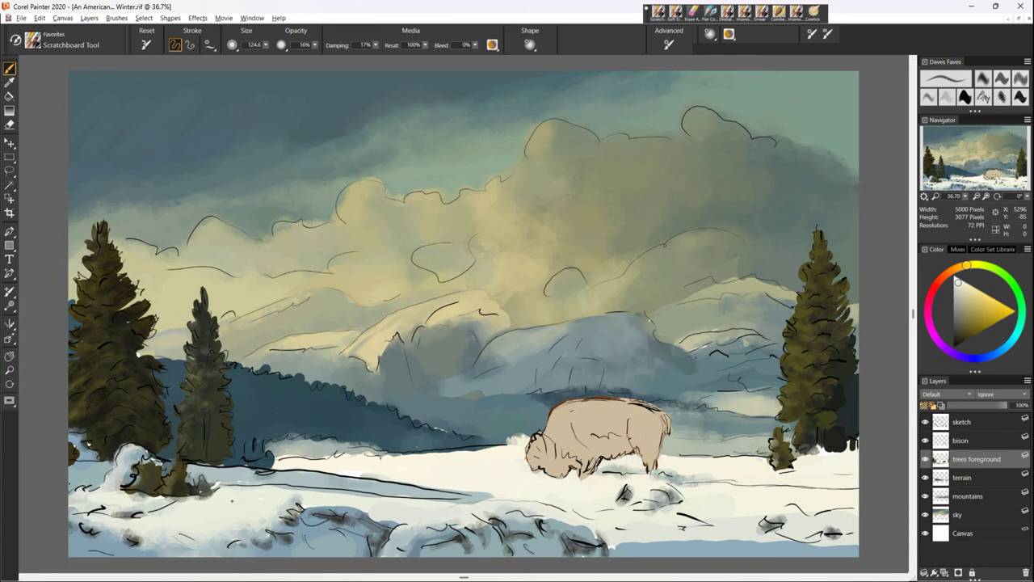
pyautogui.moveTo(328, 510); pyautogui.dragTo(380, 518)
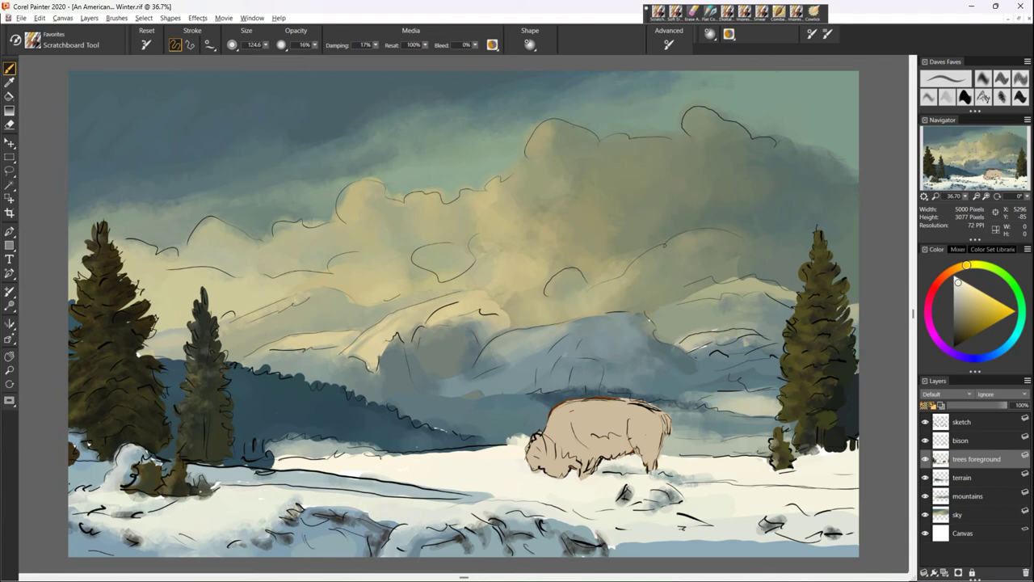
pyautogui.keyDown('alt'); pyautogui.click(260, 466); pyautogui.keyUp('alt')
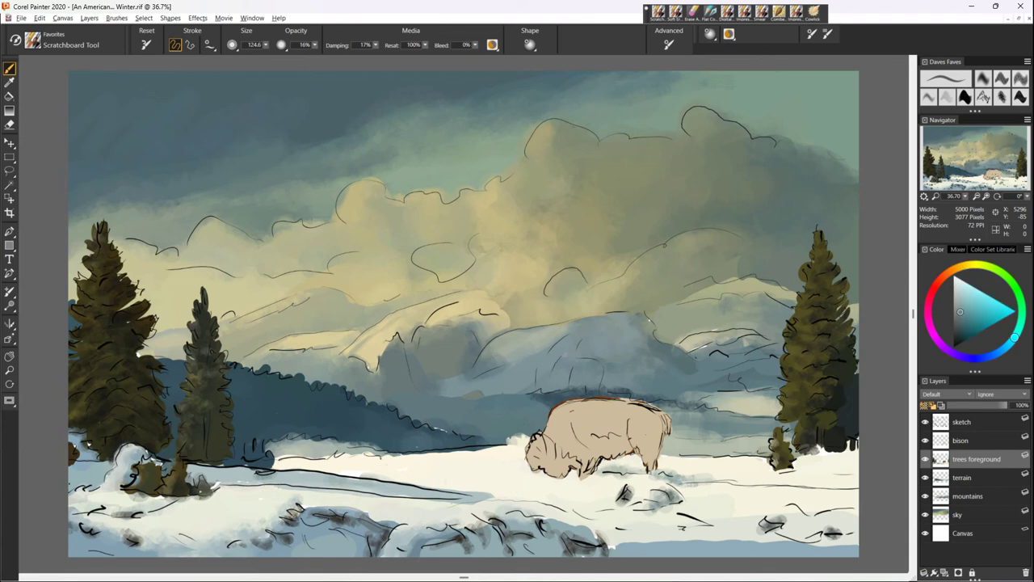
pyautogui.keyDown('alt'); pyautogui.click(392, 483); pyautogui.keyUp('alt')
pyautogui.keyDown('alt'); pyautogui.click(517, 488); pyautogui.keyUp('alt')
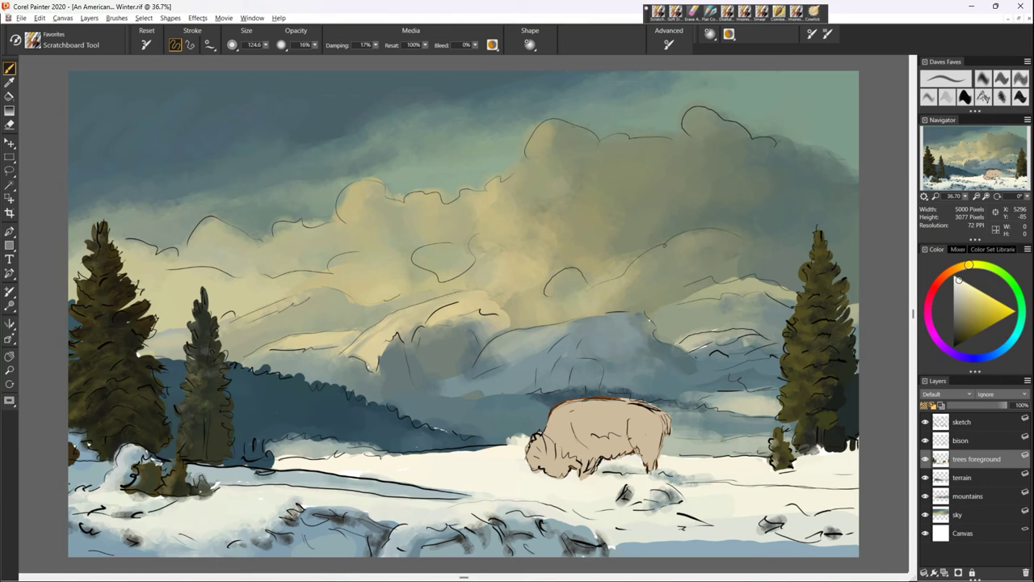
# - Brush sampled blue-grey and pale tones over the snow between the bison and the right-hand foreground tree
pyautogui.keyDown('alt'); pyautogui.click(683, 479); pyautogui.keyUp('alt')
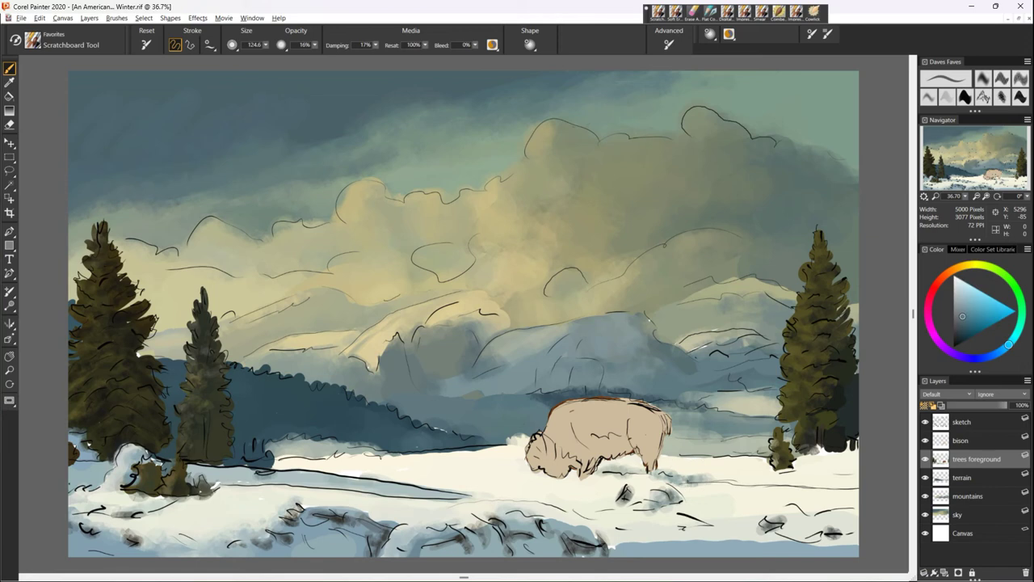
pyautogui.moveTo(689, 480); pyautogui.dragTo(739, 481)
pyautogui.keyDown('alt'); pyautogui.click(768, 477); pyautogui.keyUp('alt')
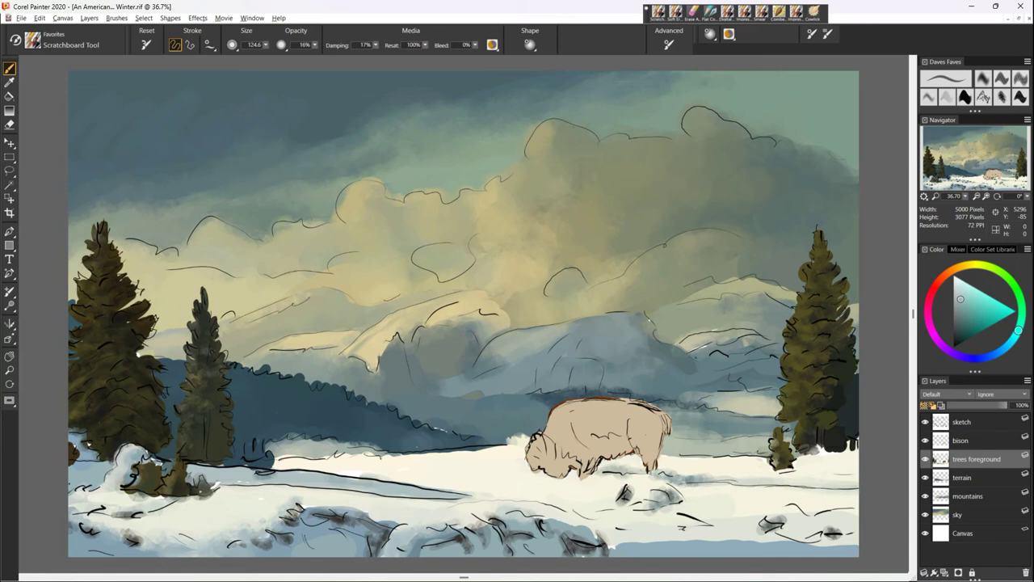
# - Blend sampled light blue tones into the shadowed snow along the lower-right foreground edge
pyautogui.keyDown('alt'); pyautogui.click(842, 405); pyautogui.keyUp('alt')
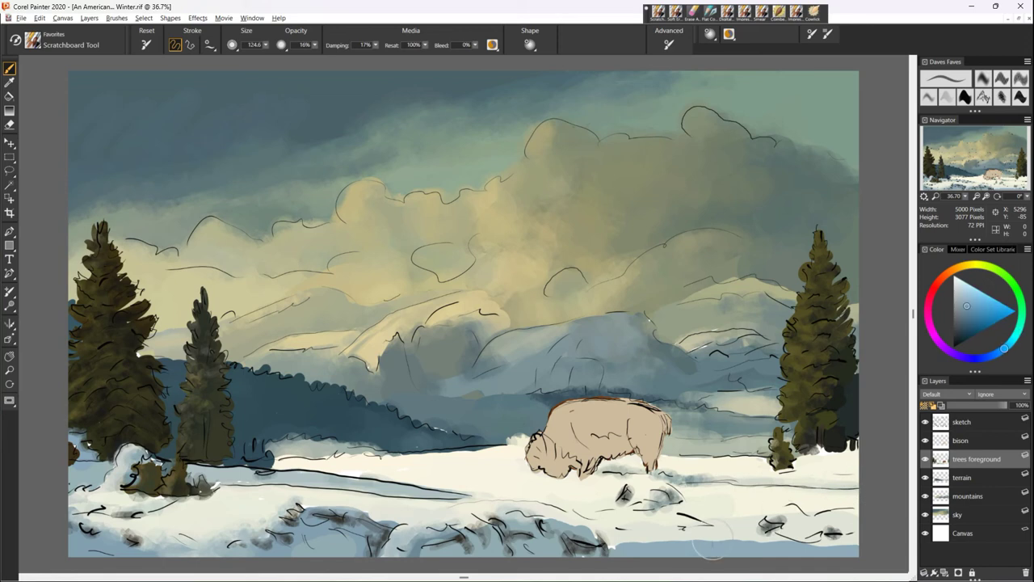
pyautogui.moveTo(711, 540); pyautogui.dragTo(634, 538)
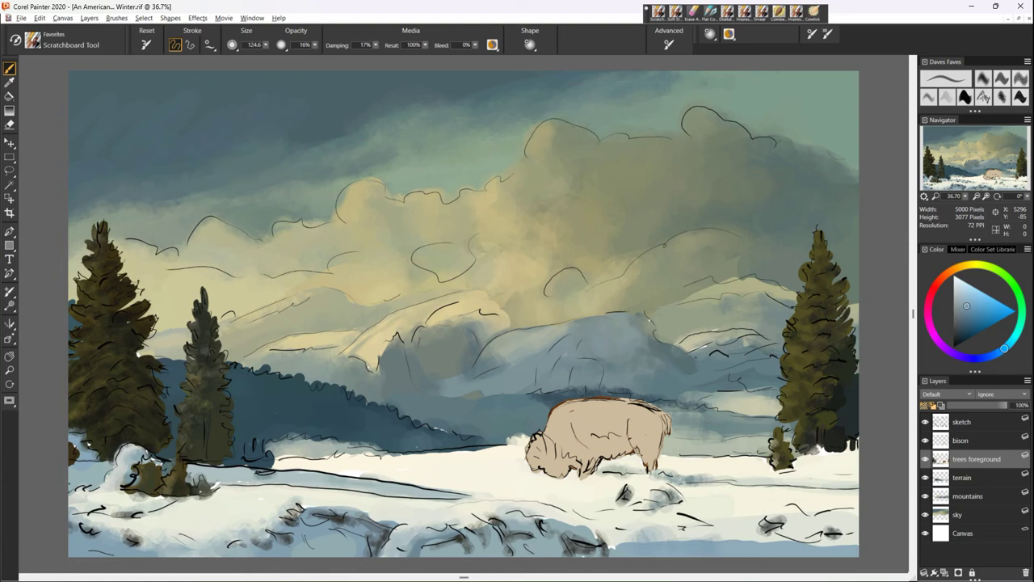
pyautogui.keyDown('alt'); pyautogui.click(496, 552); pyautogui.keyUp('alt')
pyautogui.moveTo(621, 546); pyautogui.dragTo(610, 548)
pyautogui.moveTo(669, 540)
pyautogui.mouseDown()
pyautogui.moveTo(739, 537)
pyautogui.moveTo(618, 543)
pyautogui.mouseUp()
# - Sample the pale snow around the lower-right rocks and warm its hue to a light cream yellow for the right foreground
pyautogui.keyDown('alt'); pyautogui.click(759, 513); pyautogui.keyUp('alt')
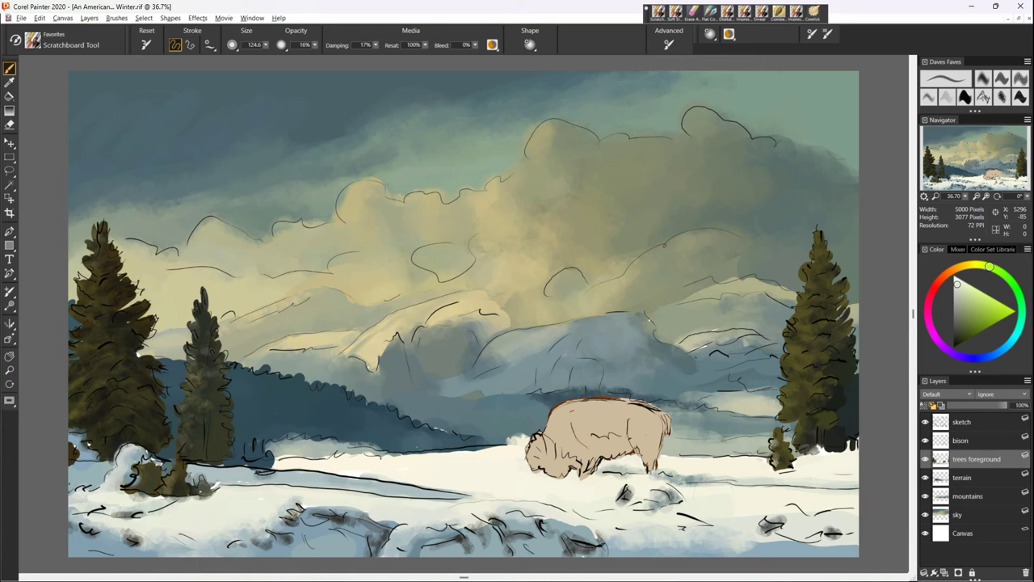
pyautogui.keyDown('alt'); pyautogui.click(758, 515); pyautogui.keyUp('alt')
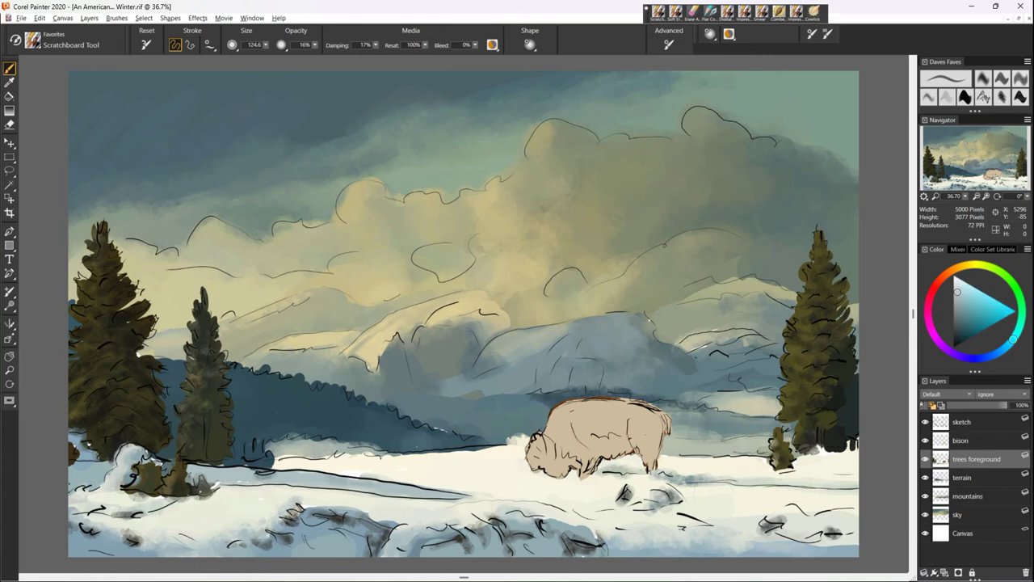
pyautogui.click(985, 266)
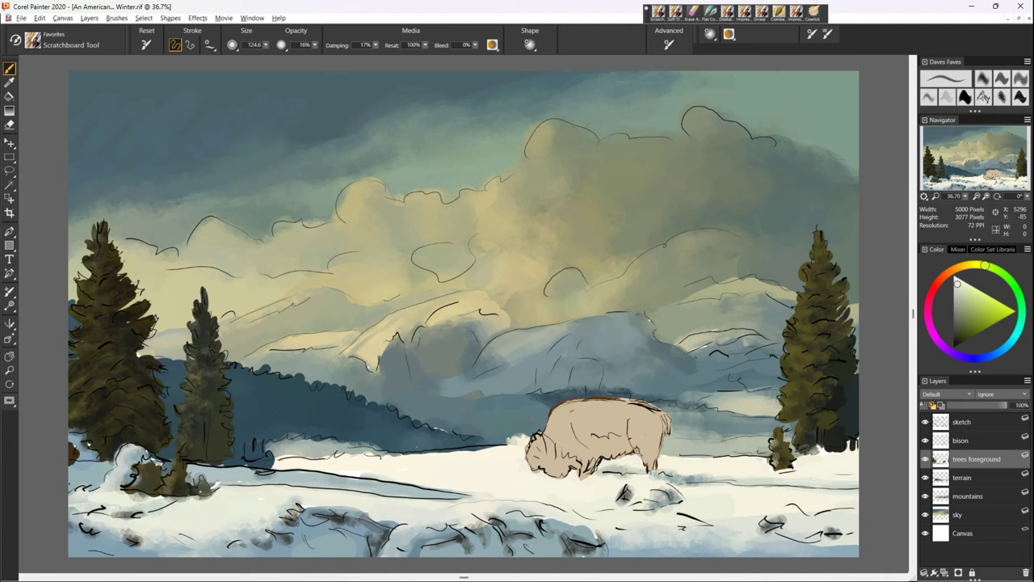
pyautogui.click(972, 265)
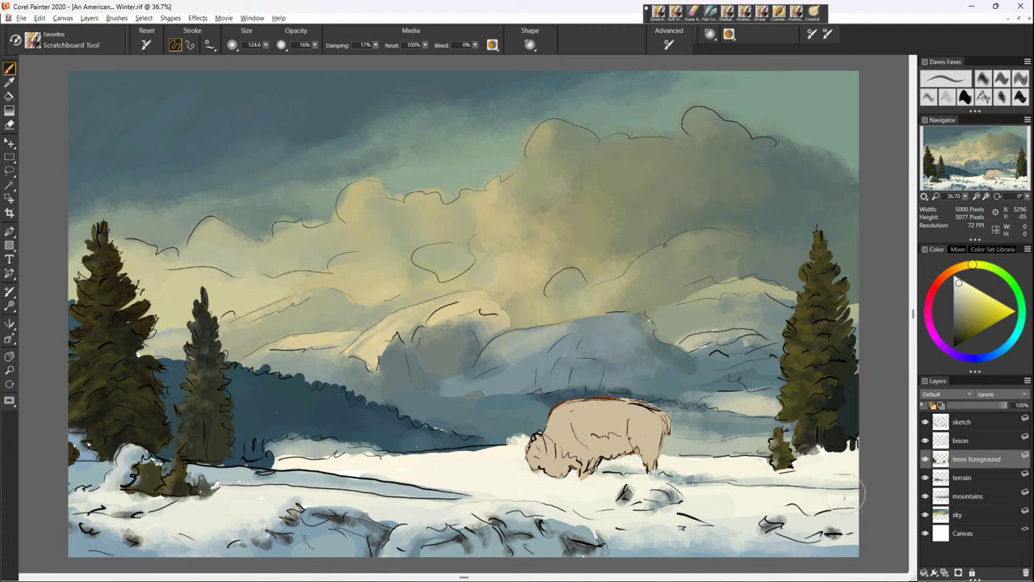
pyautogui.keyDown('alt'); pyautogui.click(781, 510); pyautogui.keyUp('alt')
# - On the bison layer with transparency preserved, block in the bison's head with near-black and sampled dark brown tones
pyautogui.click(976, 440)
pyautogui.hotkey('shift', 'x')
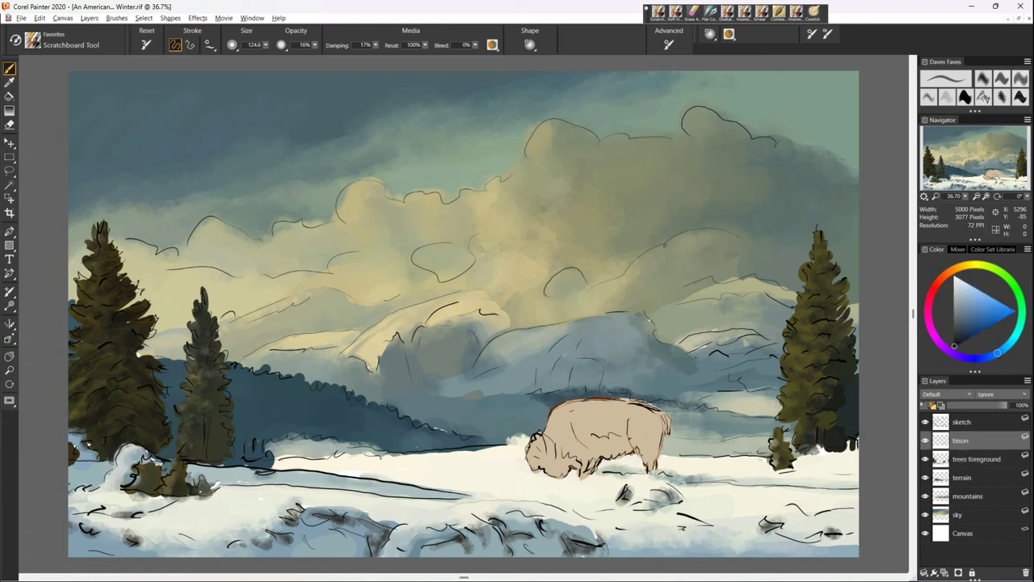
pyautogui.moveTo(540, 466); pyautogui.dragTo(549, 463)
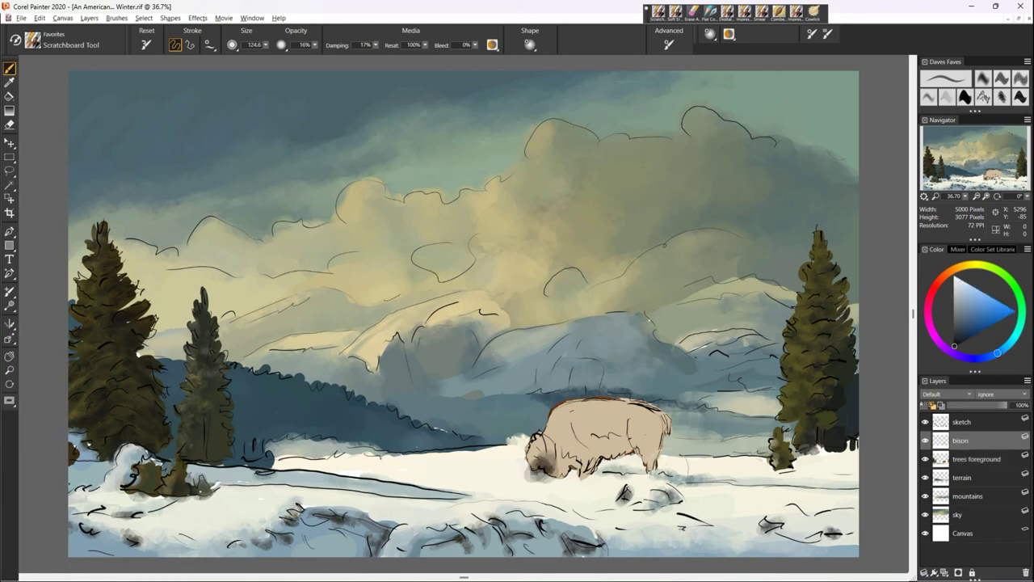
pyautogui.hotkey('ctrl', 'z')
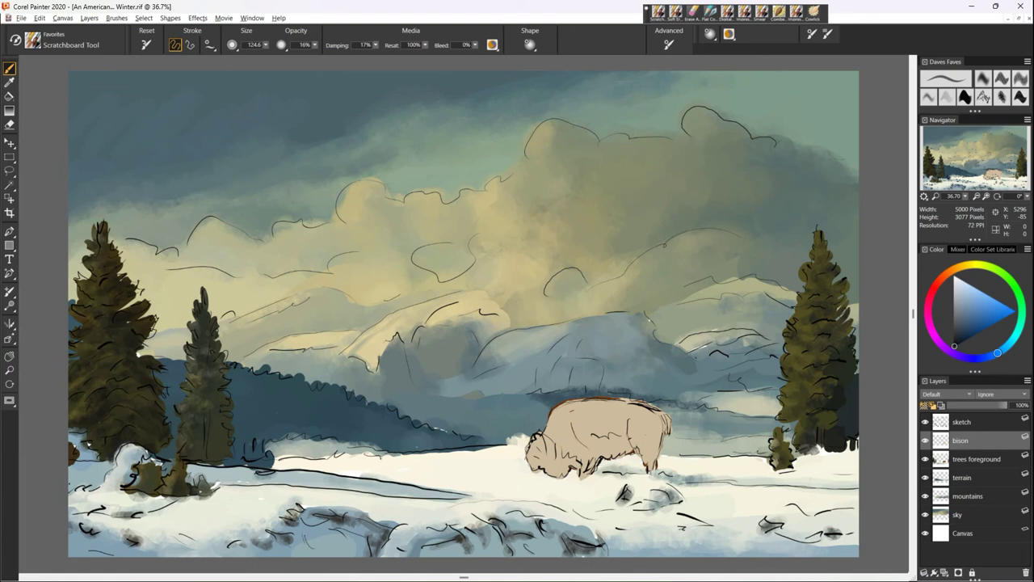
pyautogui.keyDown('alt'); pyautogui.click(651, 467); pyautogui.keyUp('alt')
pyautogui.moveTo(536, 460)
pyautogui.mouseDown()
pyautogui.moveTo(576, 464)
pyautogui.moveTo(557, 469)
pyautogui.moveTo(539, 453)
pyautogui.moveTo(541, 435)
pyautogui.moveTo(533, 456)
pyautogui.moveTo(546, 458)
pyautogui.moveTo(546, 435)
pyautogui.moveTo(552, 458)
pyautogui.moveTo(539, 439)
pyautogui.moveTo(543, 454)
pyautogui.mouseUp()
pyautogui.keyDown('alt'); pyautogui.click(557, 466); pyautogui.keyUp('alt')
pyautogui.keyDown('alt'); pyautogui.click(554, 447); pyautogui.keyUp('alt')
pyautogui.keyDown('alt'); pyautogui.click(551, 454); pyautogui.keyUp('alt')
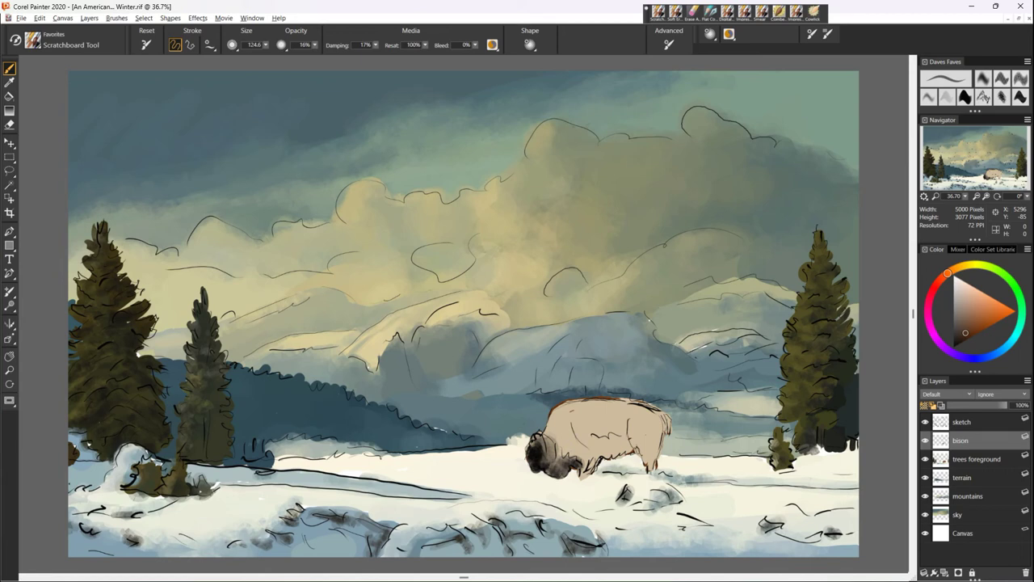
# - Shade the bison's shoulder line, belly and legs with brown and sampled near-black tones
pyautogui.moveTo(570, 419)
pyautogui.mouseDown()
pyautogui.moveTo(587, 459)
pyautogui.moveTo(558, 466)
pyautogui.moveTo(557, 457)
pyautogui.moveTo(630, 450)
pyautogui.moveTo(588, 468)
pyautogui.moveTo(594, 441)
pyautogui.moveTo(625, 443)
pyautogui.moveTo(651, 470)
pyautogui.mouseUp()
pyautogui.keyDown('alt'); pyautogui.click(555, 456); pyautogui.keyUp('alt')
pyautogui.keyDown('alt'); pyautogui.click(557, 466); pyautogui.keyUp('alt')
pyautogui.keyDown('alt'); pyautogui.click(555, 463); pyautogui.keyUp('alt')
pyautogui.keyDown('alt'); pyautogui.click(615, 447); pyautogui.keyUp('alt')
pyautogui.moveTo(661, 433); pyautogui.dragTo(649, 468)
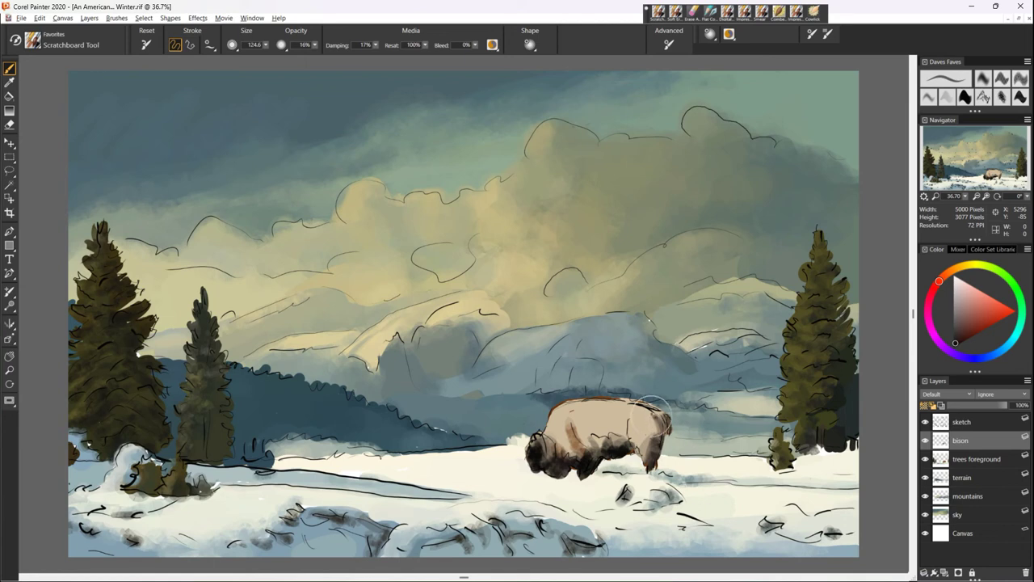
# - Mix warm orange-brown tones and work them over the bison's shoulder and lower flank, blending with the sampled tan
pyautogui.click(971, 311)
pyautogui.moveTo(953, 270); pyautogui.dragTo(959, 267)
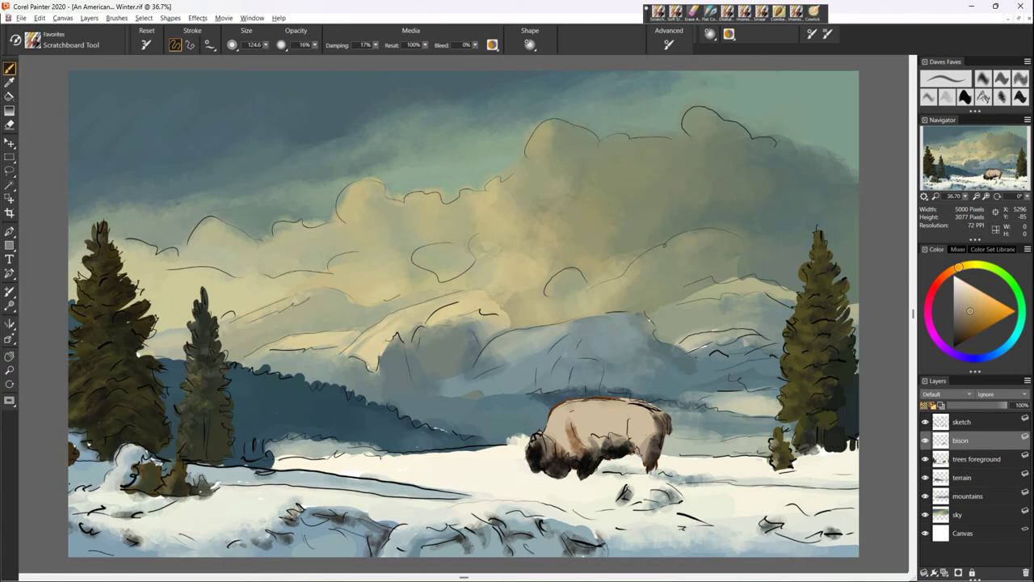
pyautogui.click(948, 273)
pyautogui.click(973, 328)
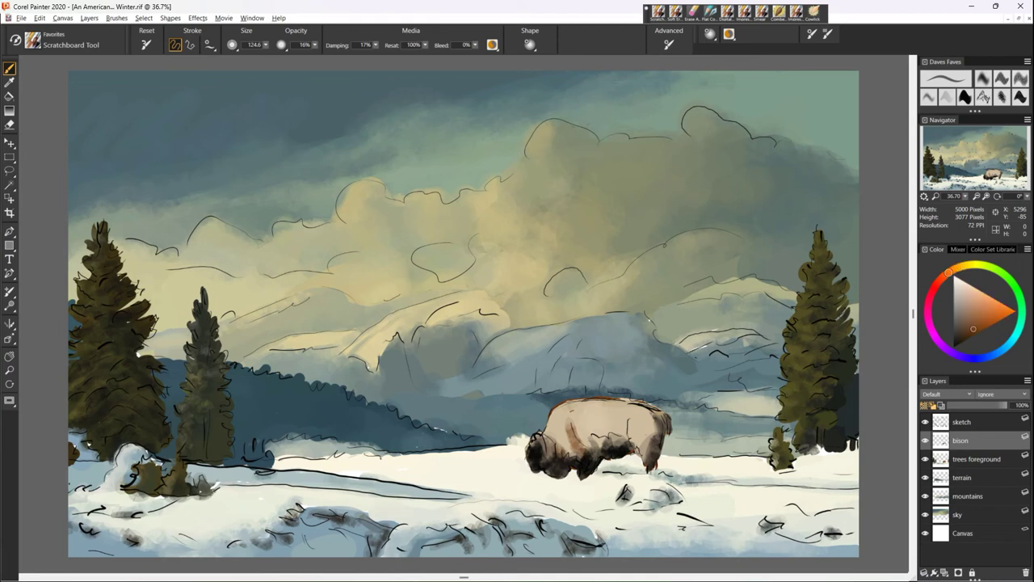
pyautogui.click(970, 331)
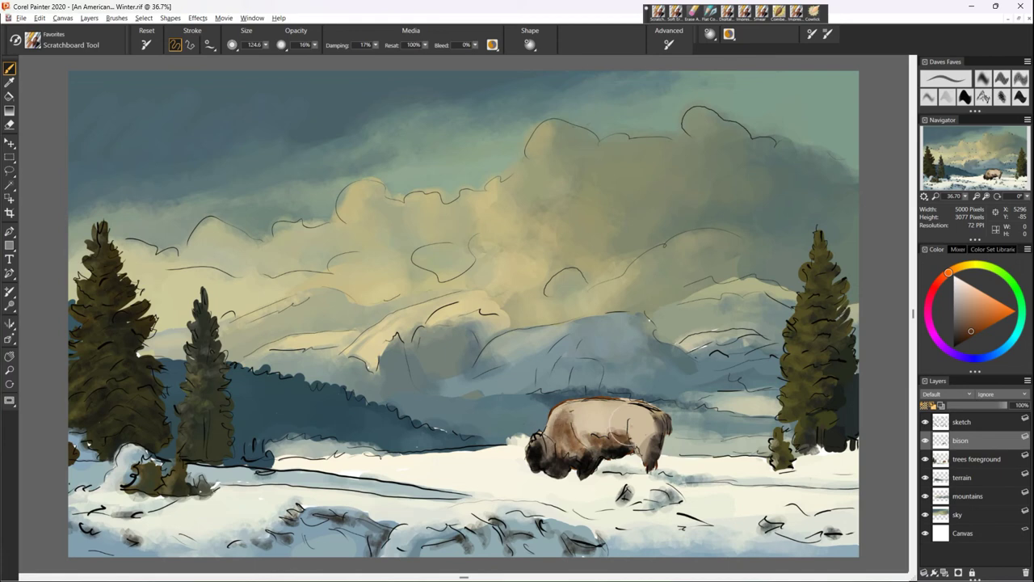
pyautogui.keyDown('alt'); pyautogui.click(604, 424); pyautogui.keyUp('alt')
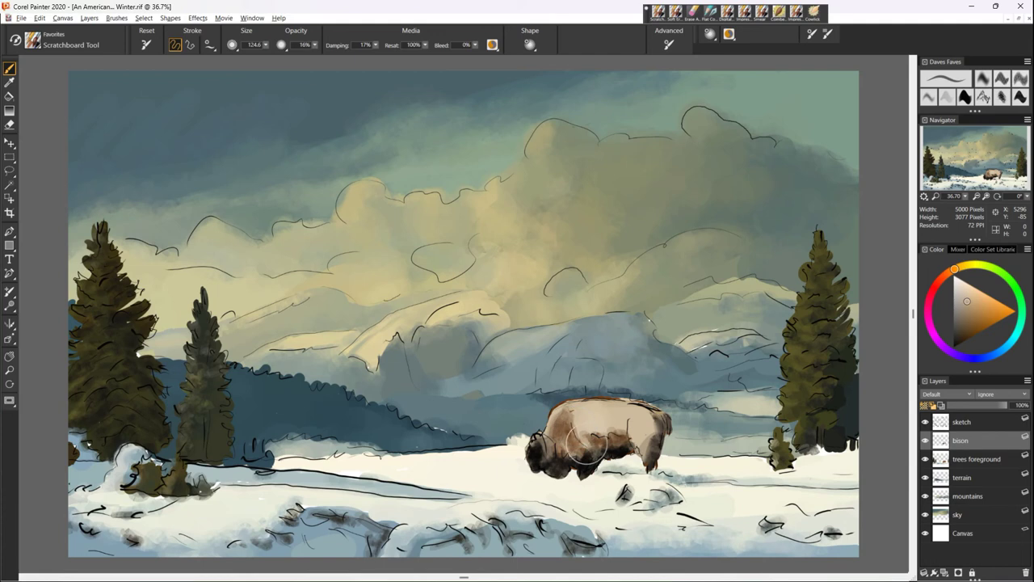
# - Brush rust brown over the bison's hindquarters and blend sampled tan-brown into its upper back
pyautogui.keyDown('alt'); pyautogui.click(650, 420); pyautogui.keyUp('alt')
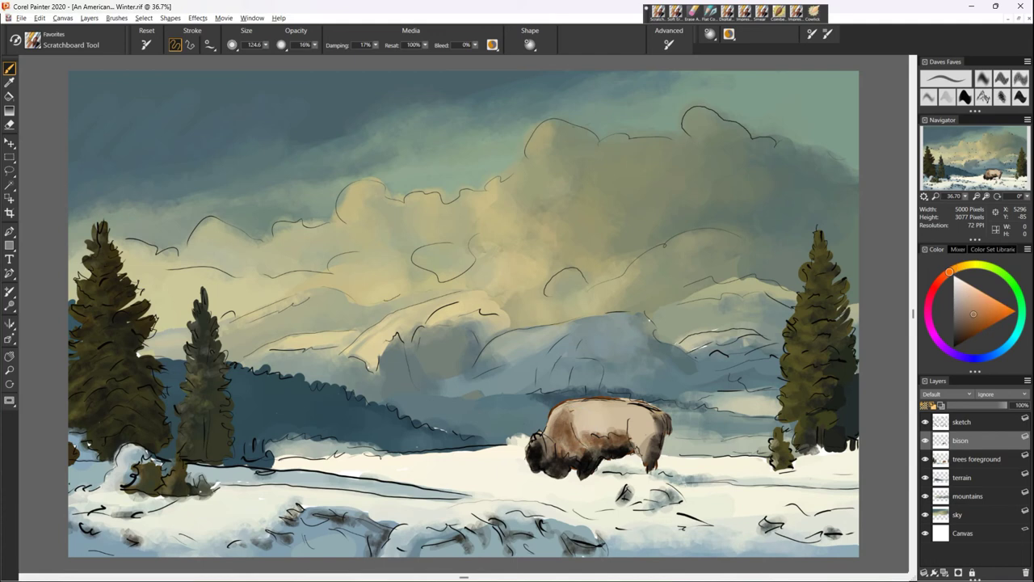
pyautogui.click(980, 328)
pyautogui.moveTo(628, 428)
pyautogui.mouseDown()
pyautogui.moveTo(625, 409)
pyautogui.moveTo(636, 425)
pyautogui.moveTo(642, 409)
pyautogui.moveTo(644, 441)
pyautogui.moveTo(651, 422)
pyautogui.mouseUp()
pyautogui.keyDown('alt'); pyautogui.click(658, 420); pyautogui.keyUp('alt')
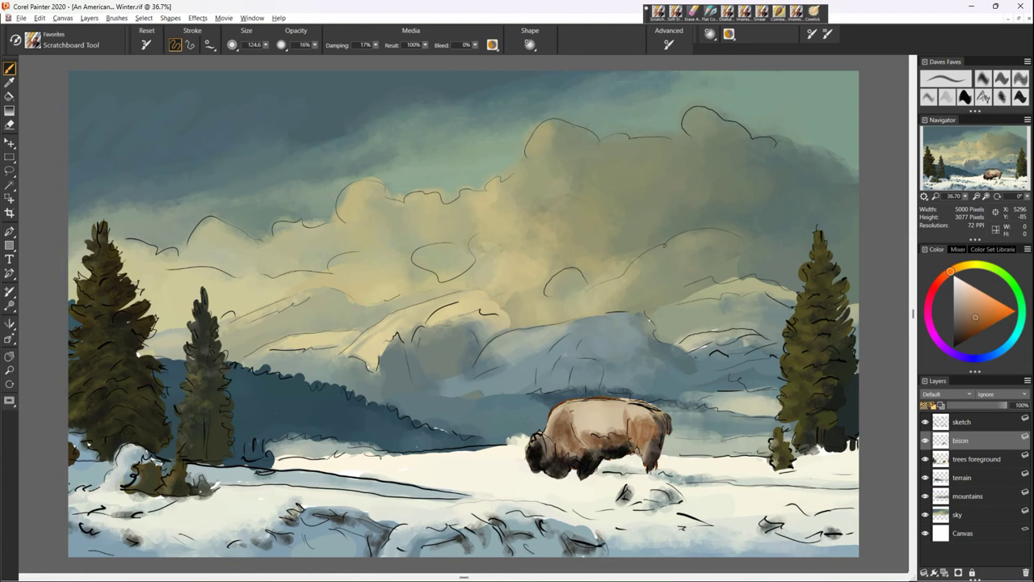
pyautogui.keyDown('alt'); pyautogui.click(651, 413); pyautogui.keyUp('alt')
pyautogui.moveTo(623, 405); pyautogui.dragTo(622, 415)
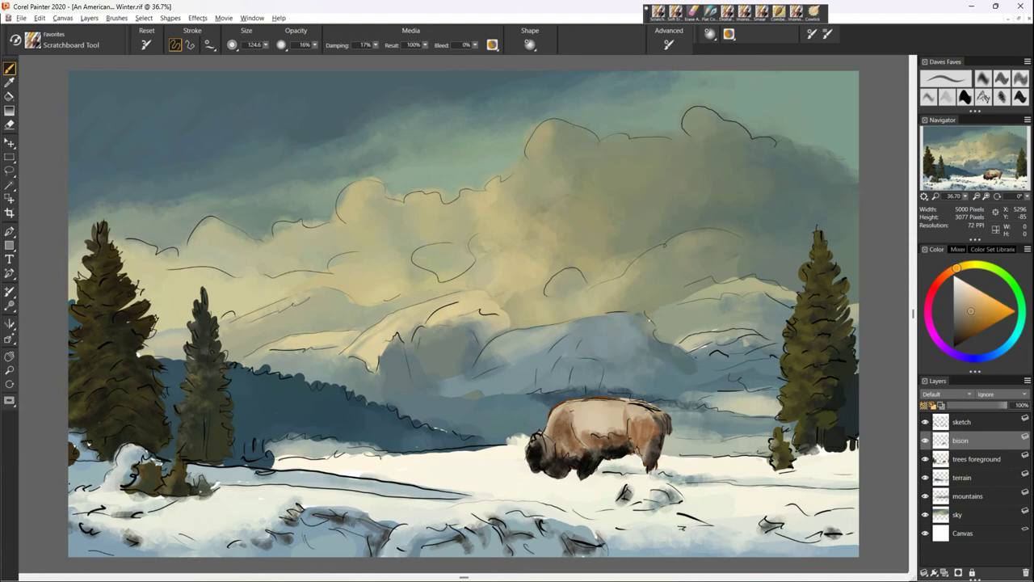
# - On the trees foreground layer, paint a sampled blue-grey shadow on the snow beneath the bison
pyautogui.click(976, 459)
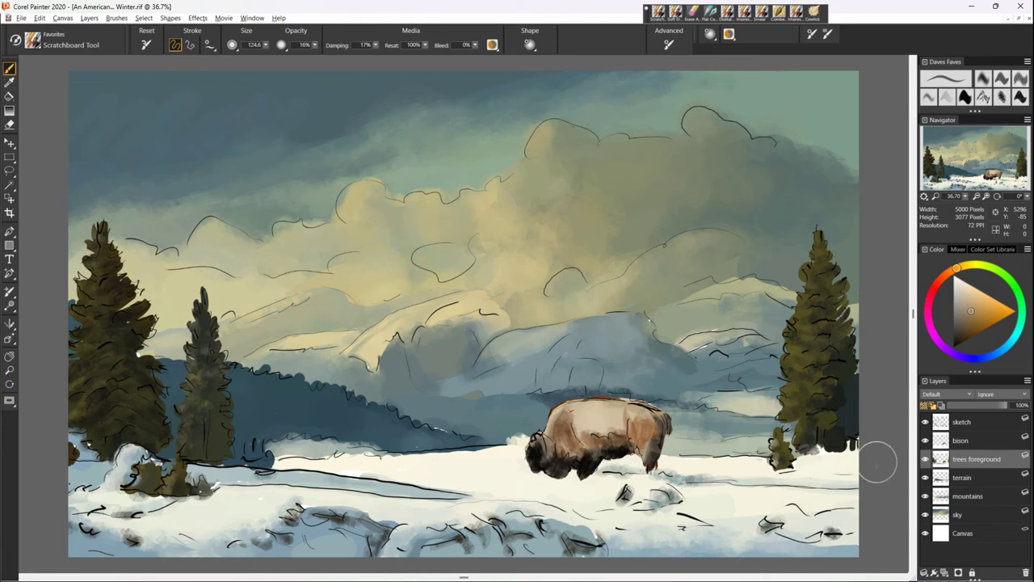
pyautogui.keyDown('alt'); pyautogui.click(742, 449); pyautogui.keyUp('alt')
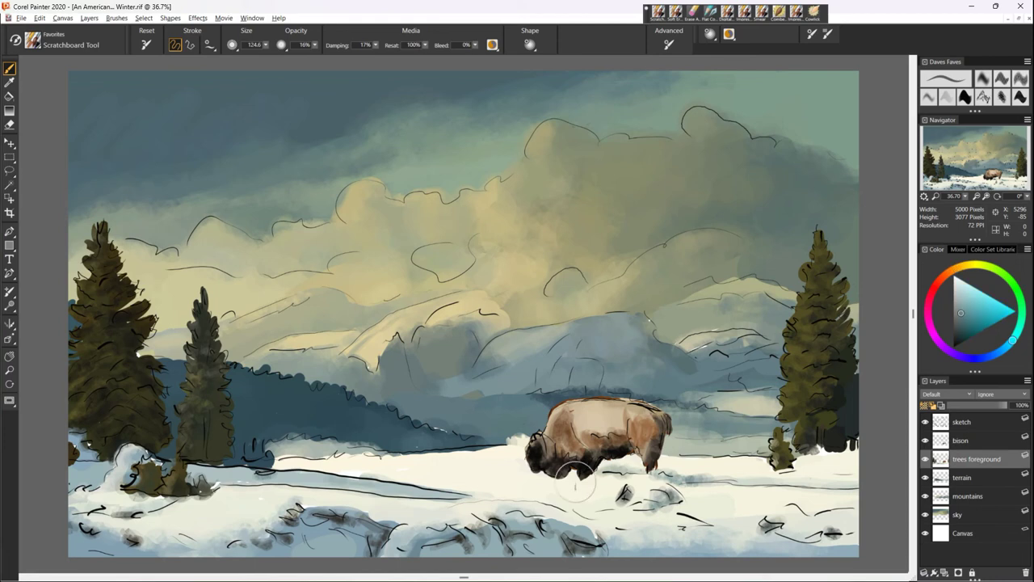
pyautogui.moveTo(559, 478); pyautogui.dragTo(576, 478)
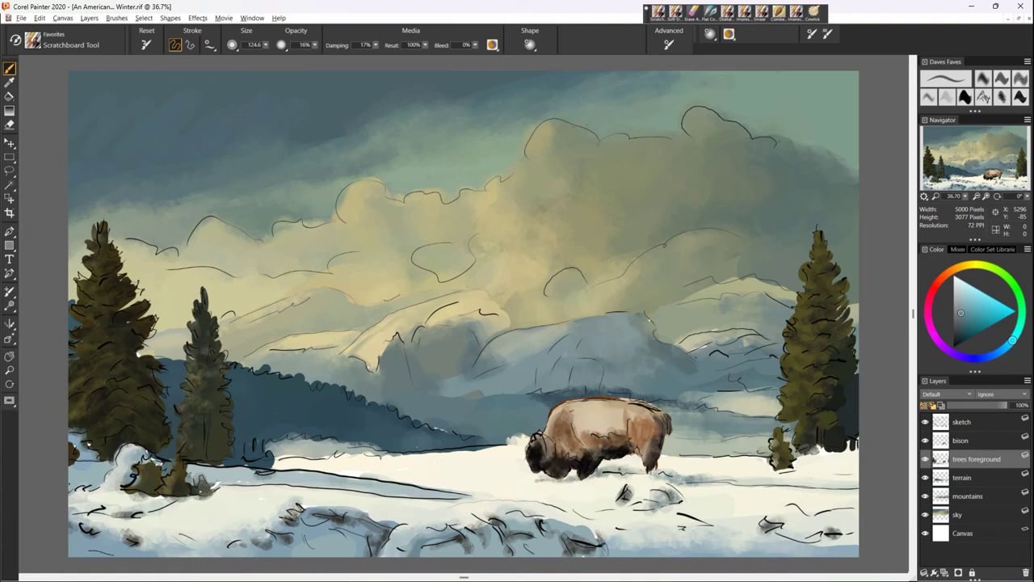
pyautogui.keyDown('alt'); pyautogui.click(760, 458); pyautogui.keyUp('alt')
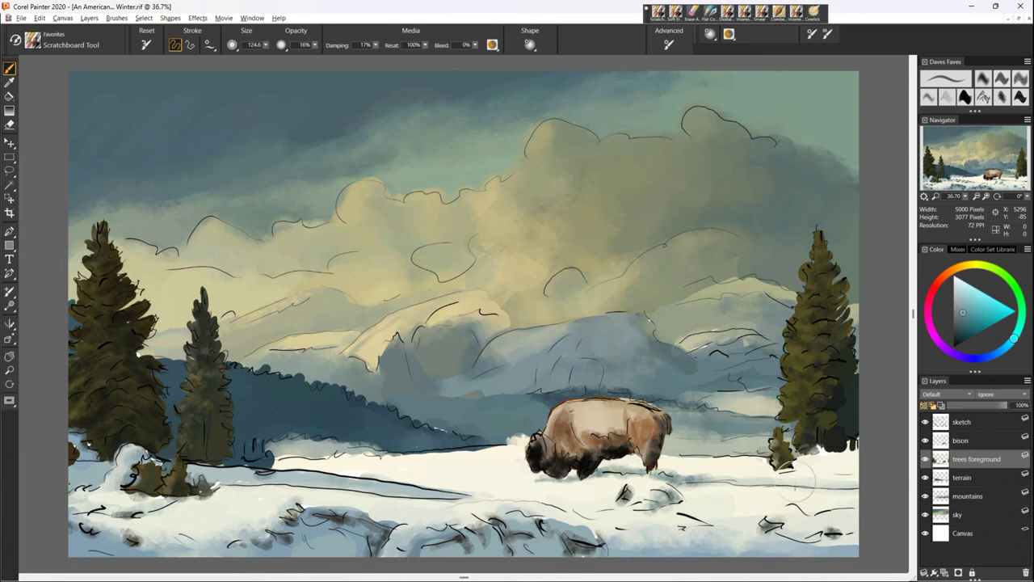
# - Check the painting without the sketch, restore it, and brush sampled blue-grey near the central mountain's right slope on the mountains layer
pyautogui.click(925, 422)
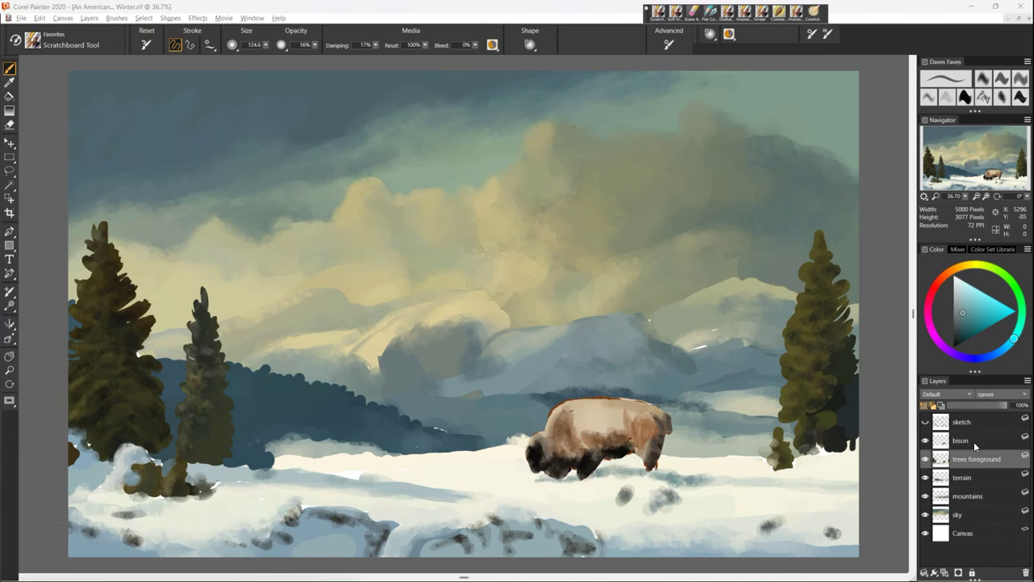
pyautogui.click(965, 517)
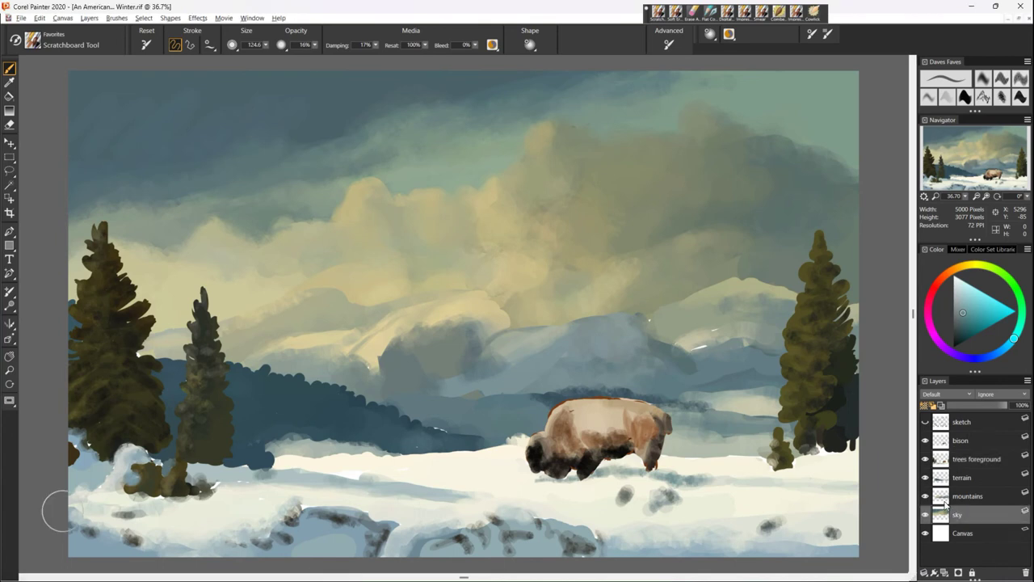
pyautogui.click(945, 498)
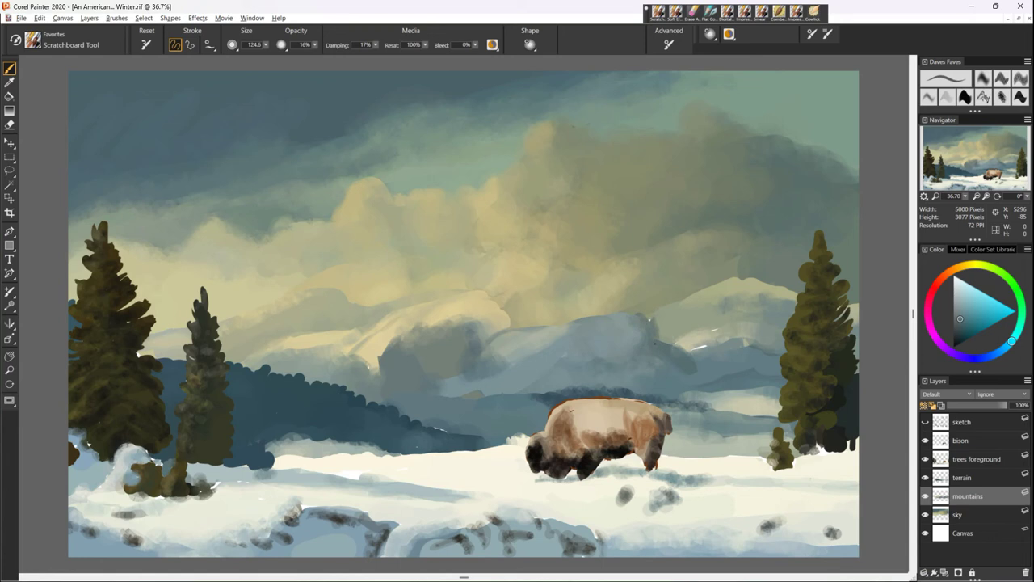
pyautogui.keyDown('alt'); pyautogui.click(700, 311); pyautogui.keyUp('alt')
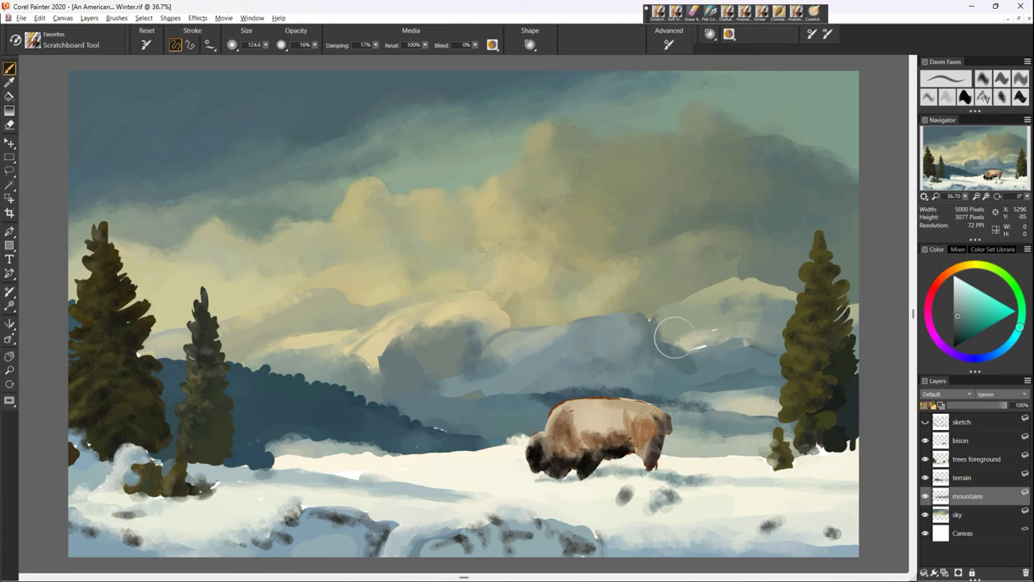
pyautogui.click(926, 422)
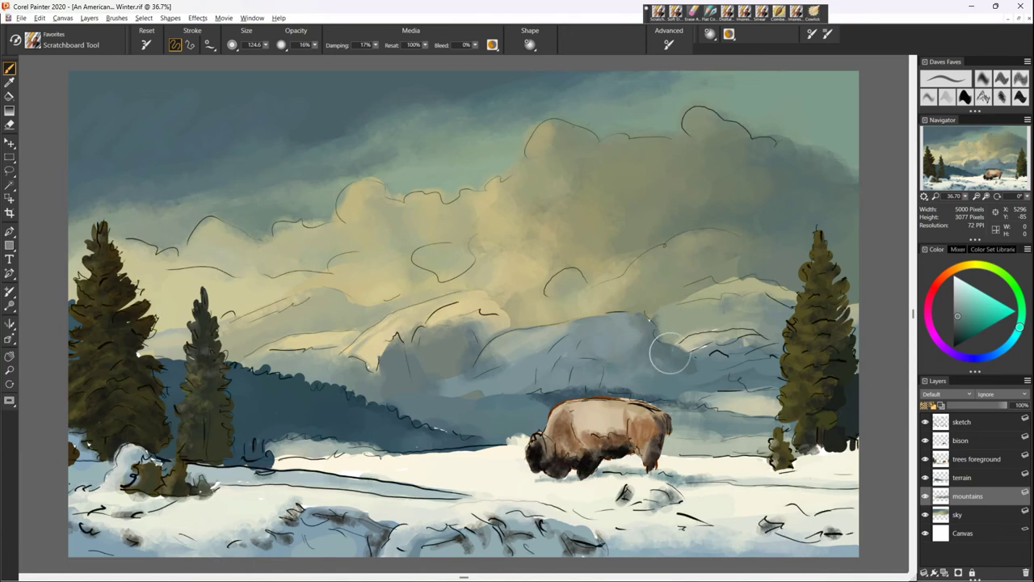
pyautogui.moveTo(665, 353); pyautogui.dragTo(662, 348)
# - Reduce the brush size, set its opacity to 59%, and paint sampled blue-grey down the central mountain's right edge
pyautogui.press('[')
pyautogui.press('[')
pyautogui.press('[')
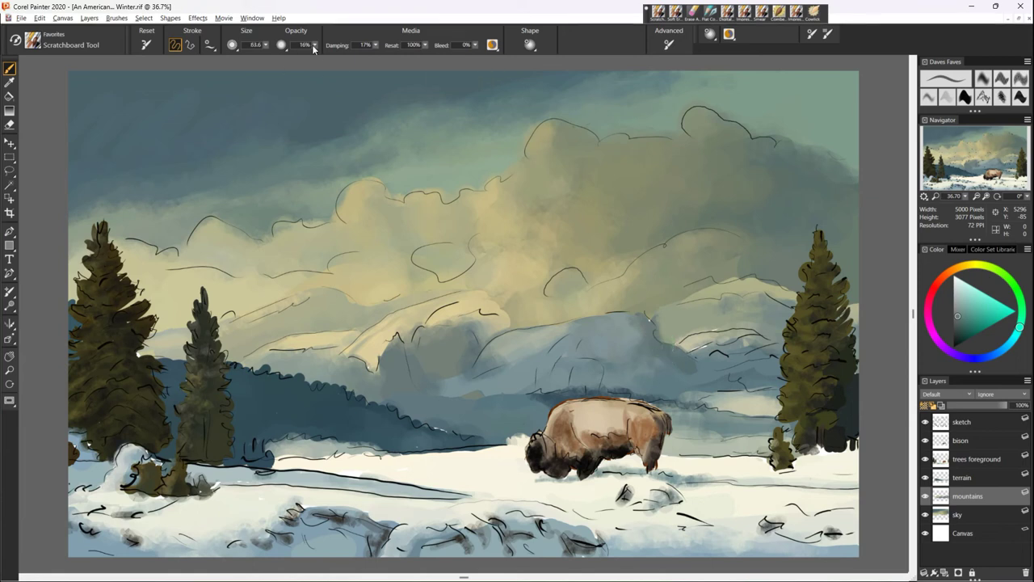
pyautogui.moveTo(313, 46); pyautogui.dragTo(374, 73)
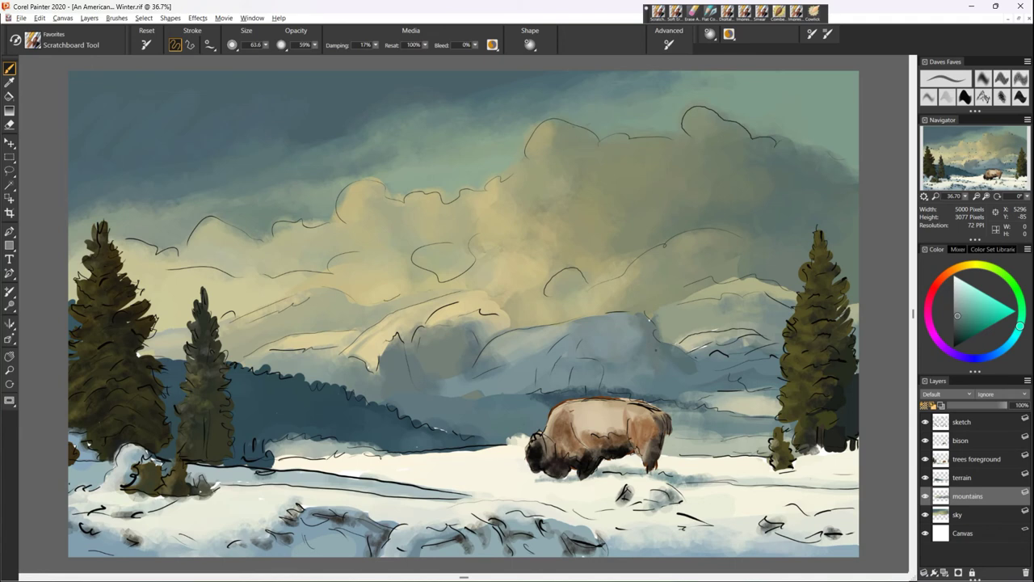
pyautogui.keyDown('alt'); pyautogui.click(651, 338); pyautogui.keyUp('alt')
pyautogui.moveTo(654, 317); pyautogui.dragTo(657, 332)
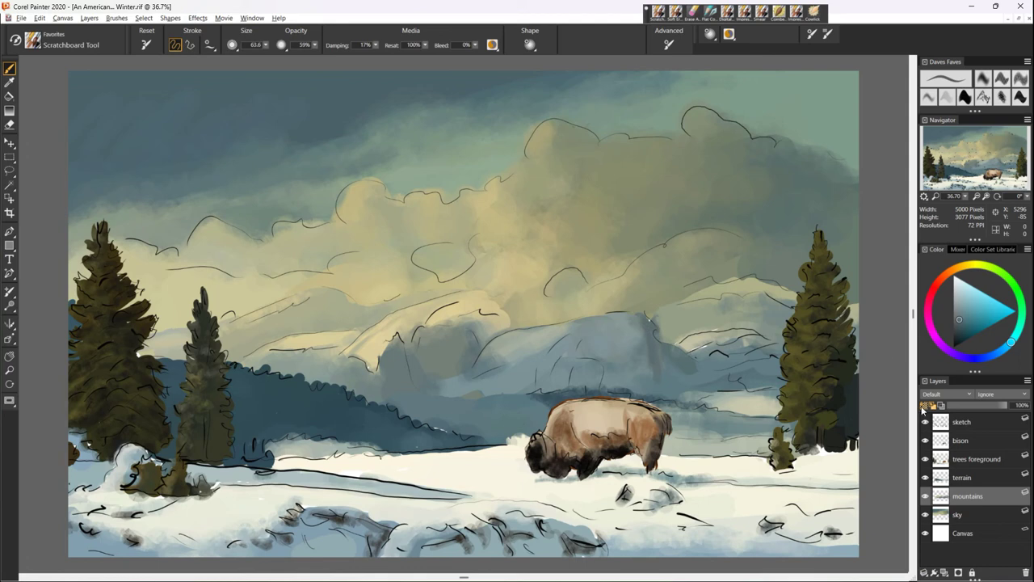
# - Sample the pale snow, sky and blue-grey tones around the right-hand ridge to refine the central mountain's edge, toggling transparency preservation
pyautogui.keyDown('alt'); pyautogui.click(660, 324); pyautogui.keyUp('alt')
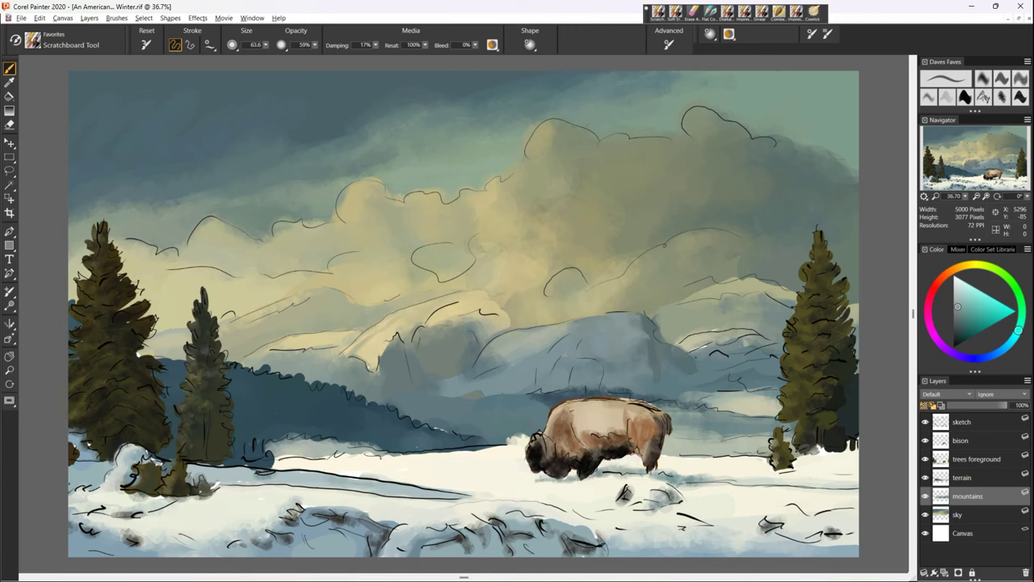
pyautogui.keyDown('alt'); pyautogui.click(699, 297); pyautogui.keyUp('alt')
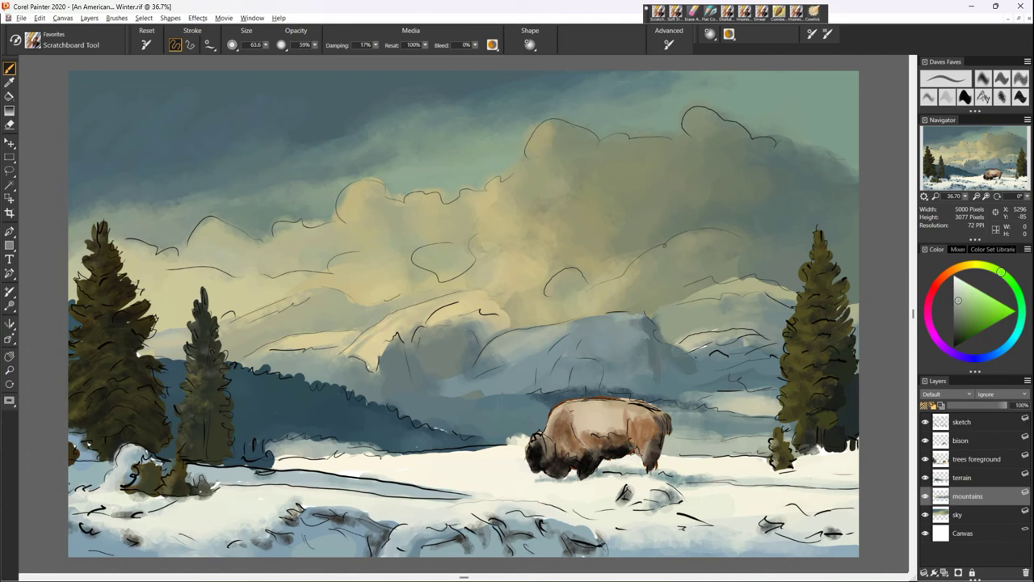
pyautogui.keyDown('alt'); pyautogui.click(703, 291); pyautogui.keyUp('alt')
pyautogui.click(924, 406)
pyautogui.keyDown('alt'); pyautogui.click(711, 325); pyautogui.keyUp('alt')
pyautogui.keyDown('alt'); pyautogui.click(668, 318); pyautogui.keyUp('alt')
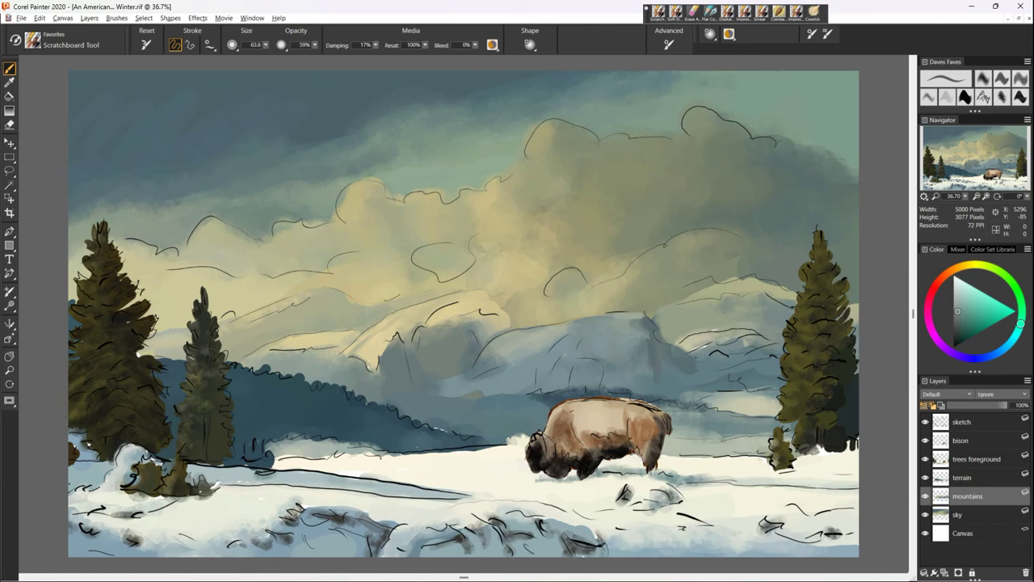
# - Touch up the edge of the central mountain's right peak with sampled grey-green, shifting the hue slightly toward green
pyautogui.keyDown('alt'); pyautogui.click(748, 302); pyautogui.keyUp('alt')
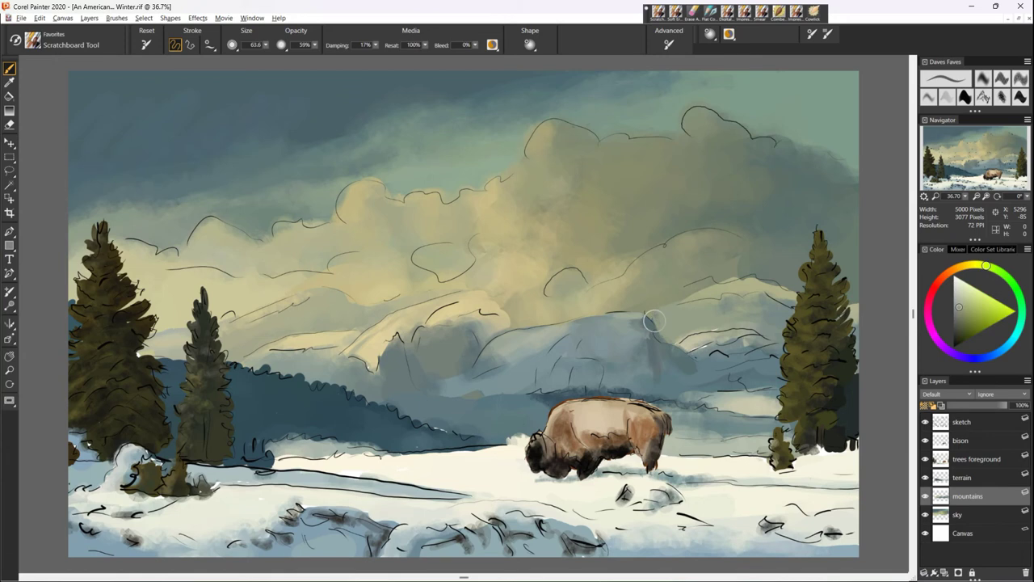
pyautogui.moveTo(654, 321); pyautogui.dragTo(658, 333)
pyautogui.click(996, 270)
pyautogui.click(957, 299)
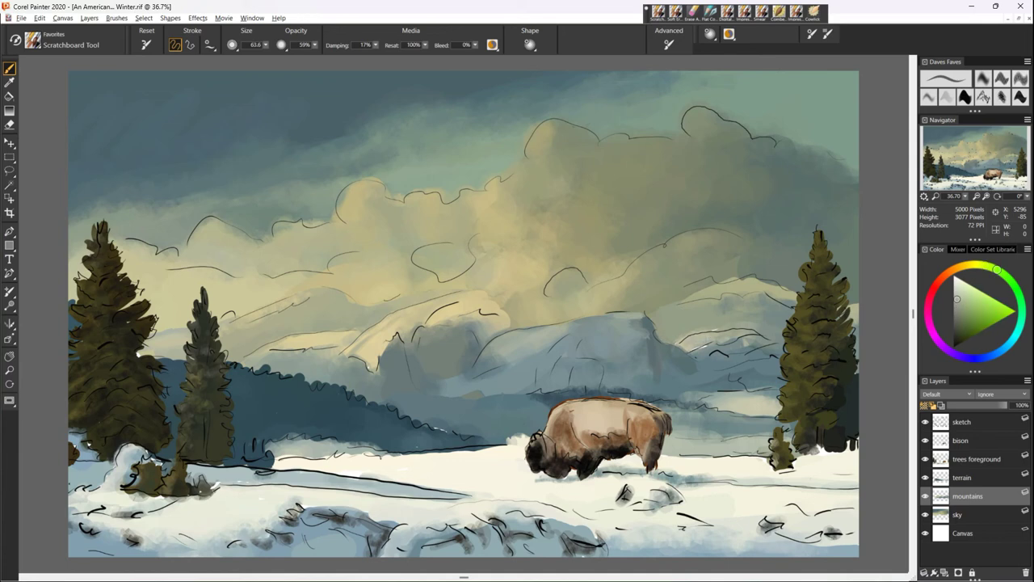
pyautogui.keyDown('alt'); pyautogui.click(722, 323); pyautogui.keyUp('alt')
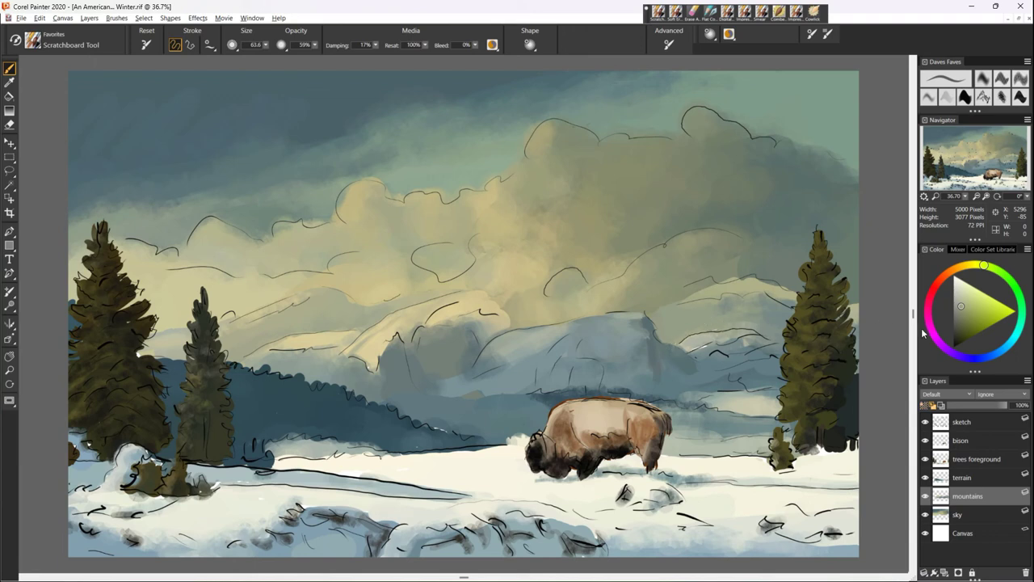
# - Brush a muted yellow-green mixed from the sampled ridge tone where the right-hand snow ridge meets the central mountain
pyautogui.keyDown('alt'); pyautogui.click(747, 288); pyautogui.keyUp('alt')
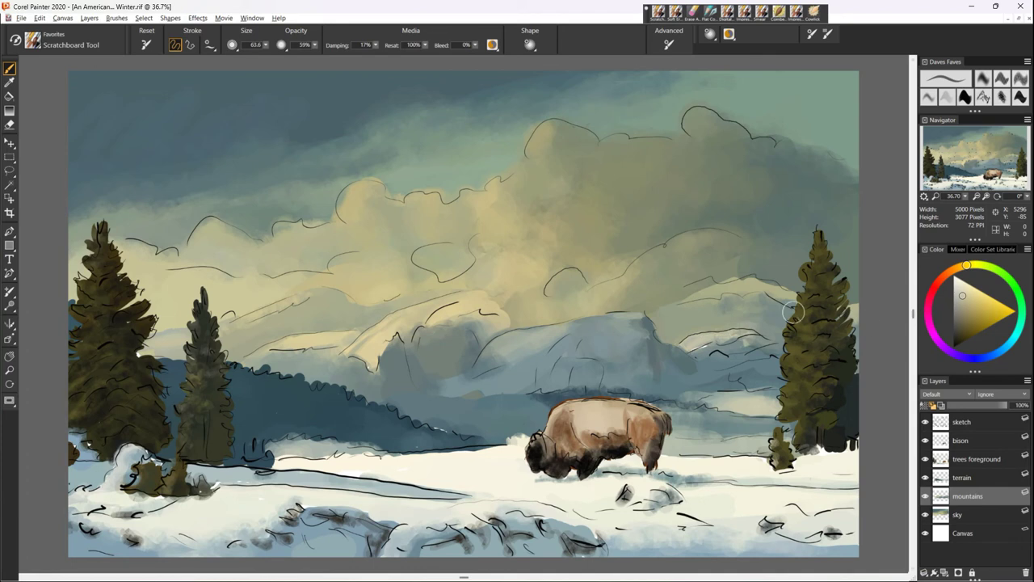
pyautogui.click(957, 300)
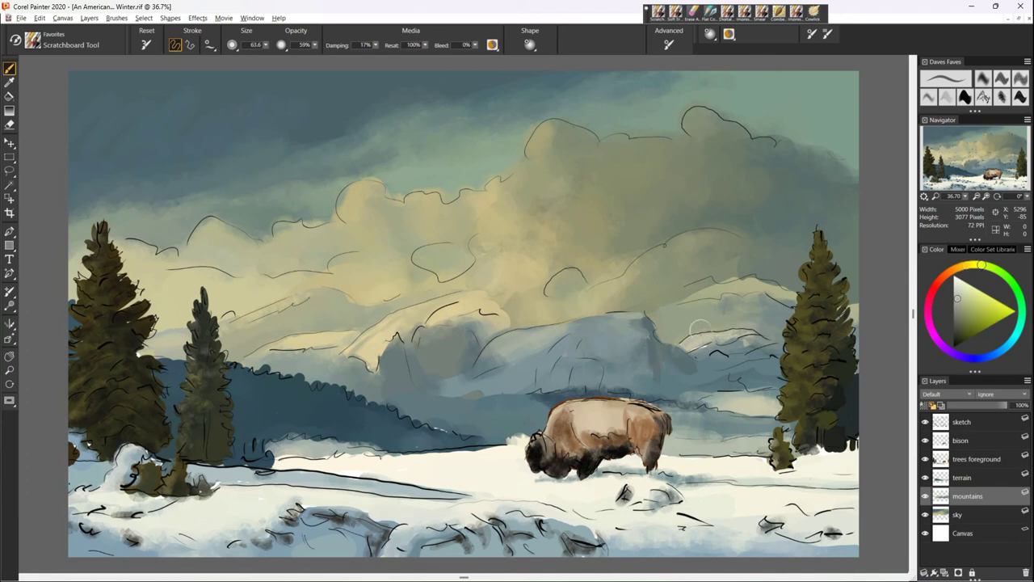
pyautogui.moveTo(702, 341)
pyautogui.mouseDown()
pyautogui.moveTo(685, 351)
pyautogui.moveTo(701, 344)
pyautogui.mouseUp()
pyautogui.keyDown('alt'); pyautogui.click(693, 349); pyautogui.keyUp('alt')
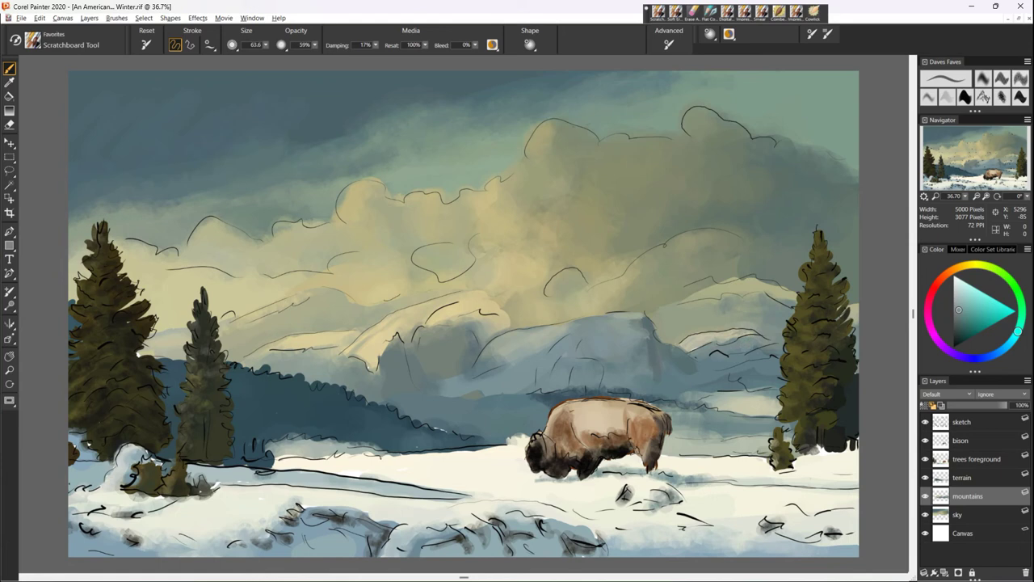
# - Paint a slightly darkened blue-grey shadow on the central mountain's right face, sampling nearby tones to blend it
pyautogui.keyDown('alt'); pyautogui.click(780, 328); pyautogui.keyUp('alt')
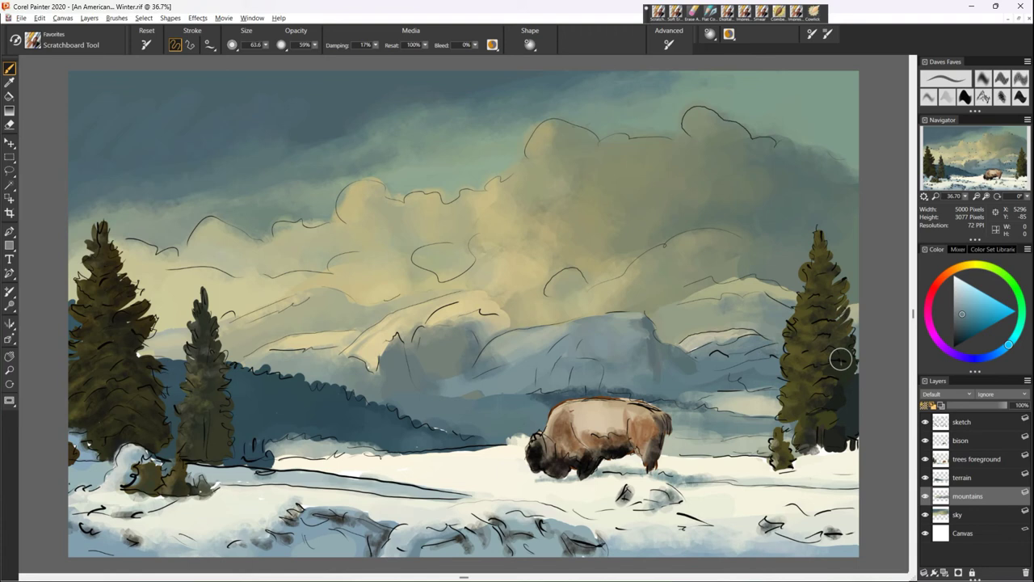
pyautogui.click(960, 319)
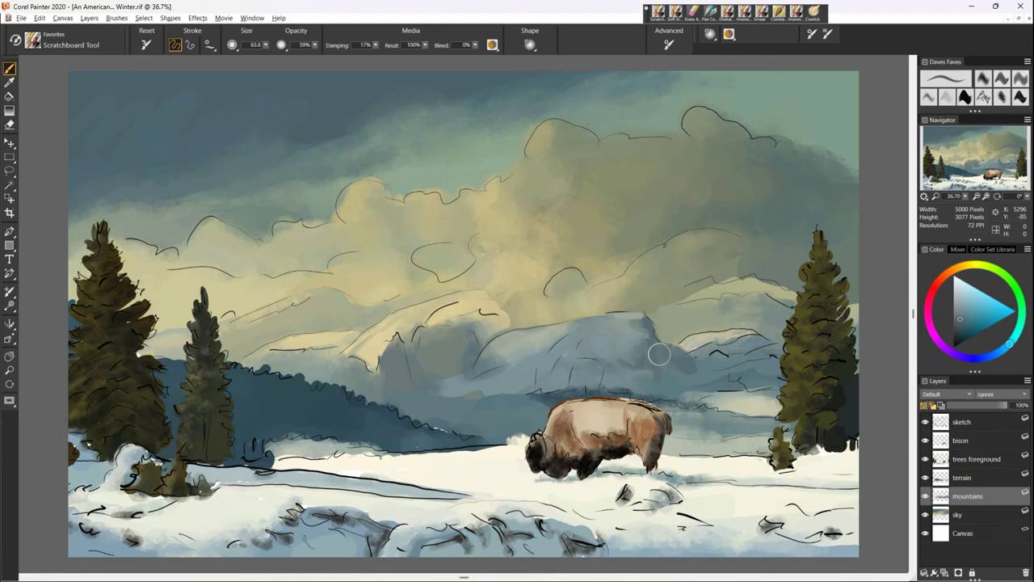
pyautogui.keyDown('alt'); pyautogui.click(731, 309); pyautogui.keyUp('alt')
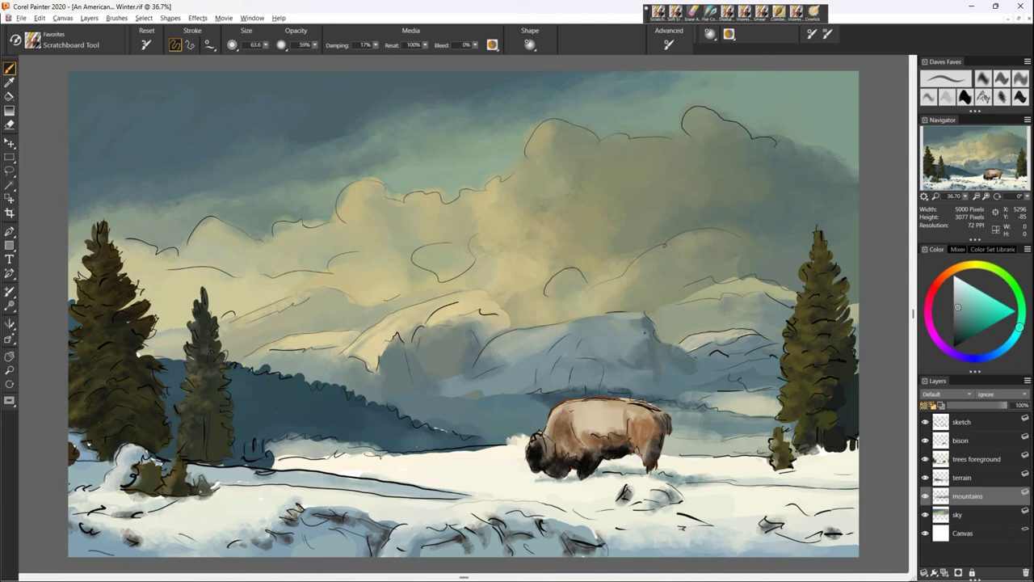
pyautogui.keyDown('alt'); pyautogui.click(633, 349); pyautogui.keyUp('alt')
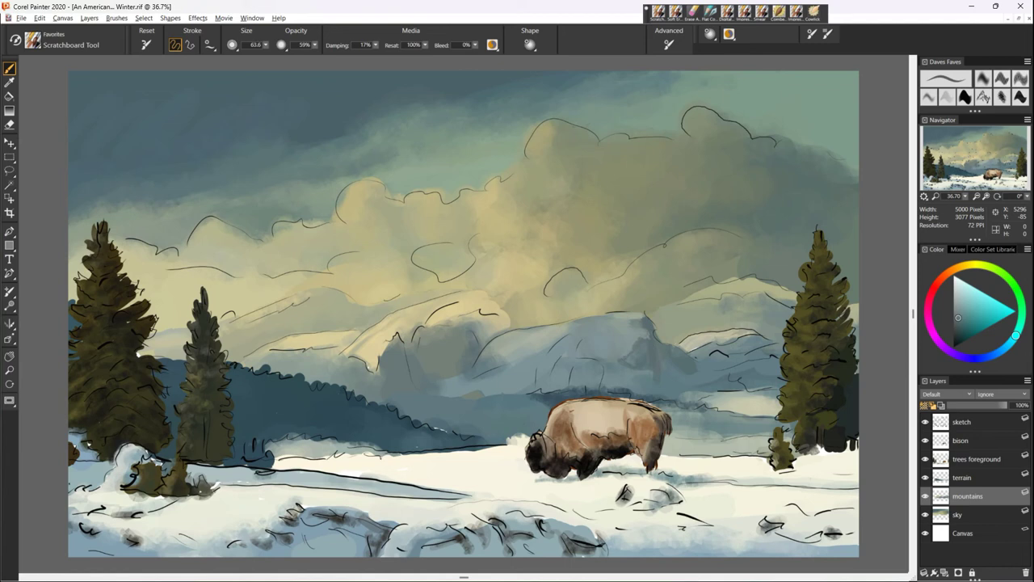
pyautogui.keyDown('alt'); pyautogui.click(661, 343); pyautogui.keyUp('alt')
pyautogui.keyDown('alt'); pyautogui.click(634, 349); pyautogui.keyUp('alt')
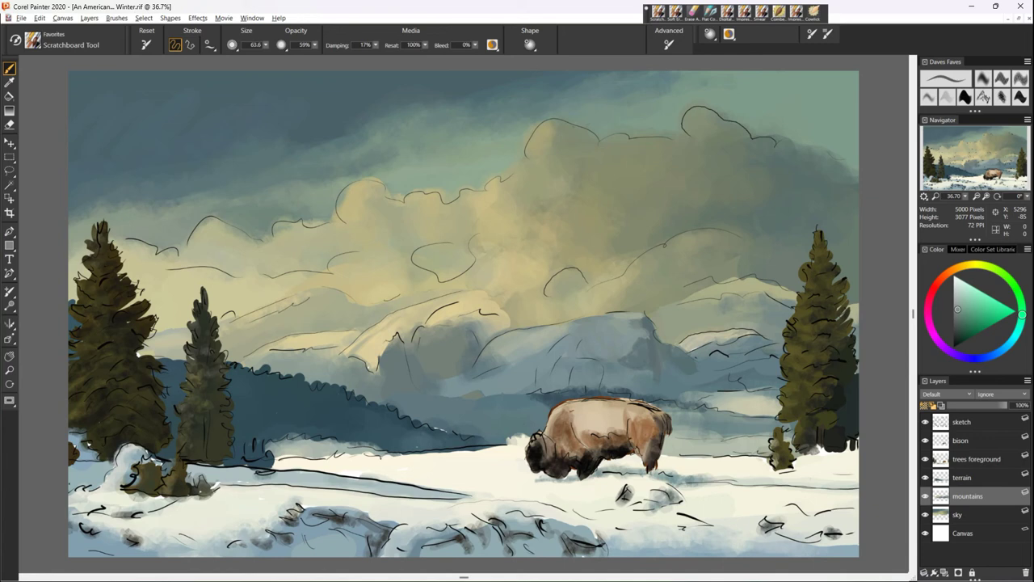
# - Shape the rock facet below the central mountain's summit with sampled blue-grey strokes, and refine the adjoining right edge
pyautogui.keyDown('alt'); pyautogui.click(614, 350); pyautogui.keyUp('alt')
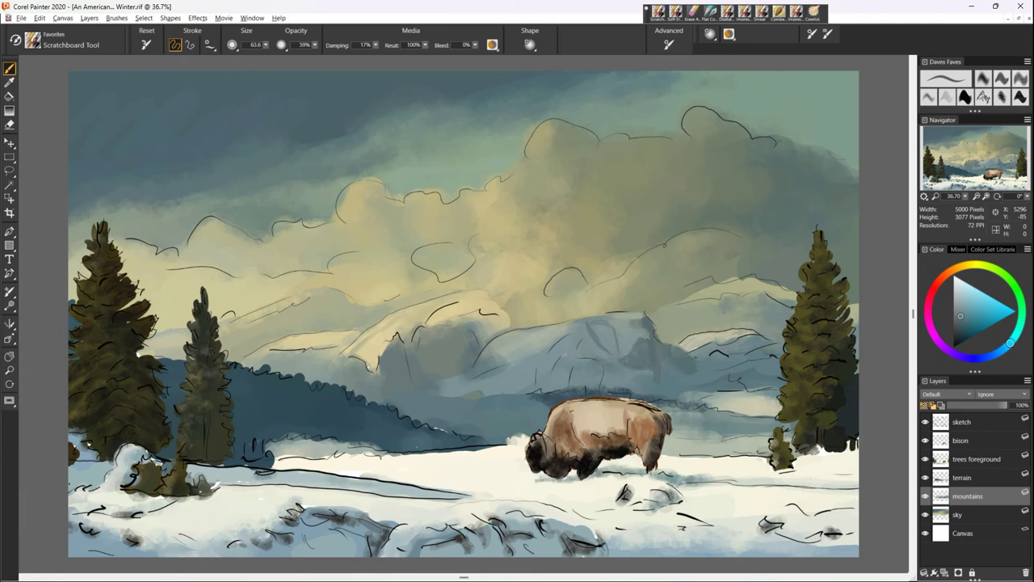
pyautogui.keyDown('alt'); pyautogui.click(600, 329); pyautogui.keyUp('alt')
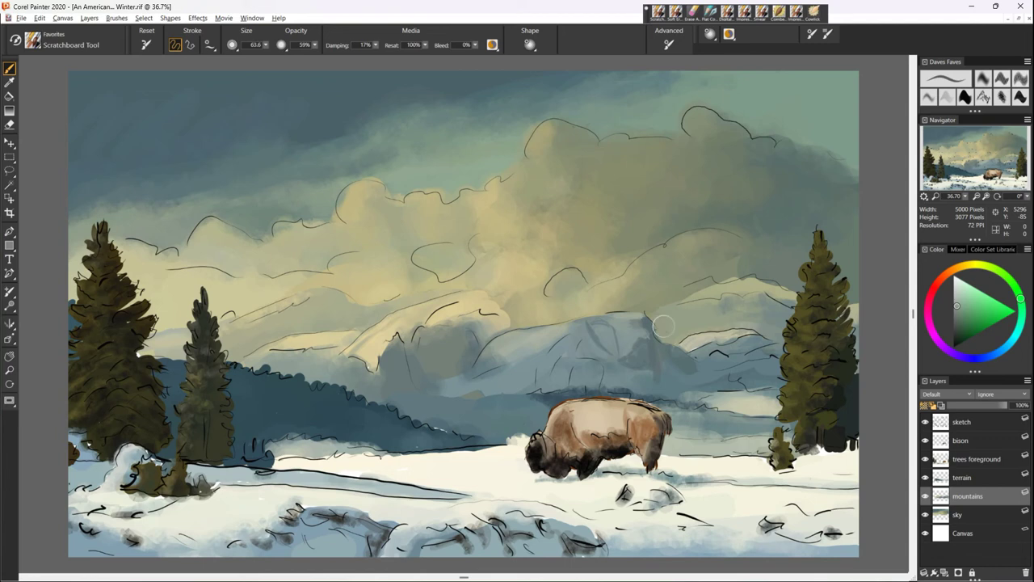
pyautogui.keyDown('alt'); pyautogui.click(745, 337); pyautogui.keyUp('alt')
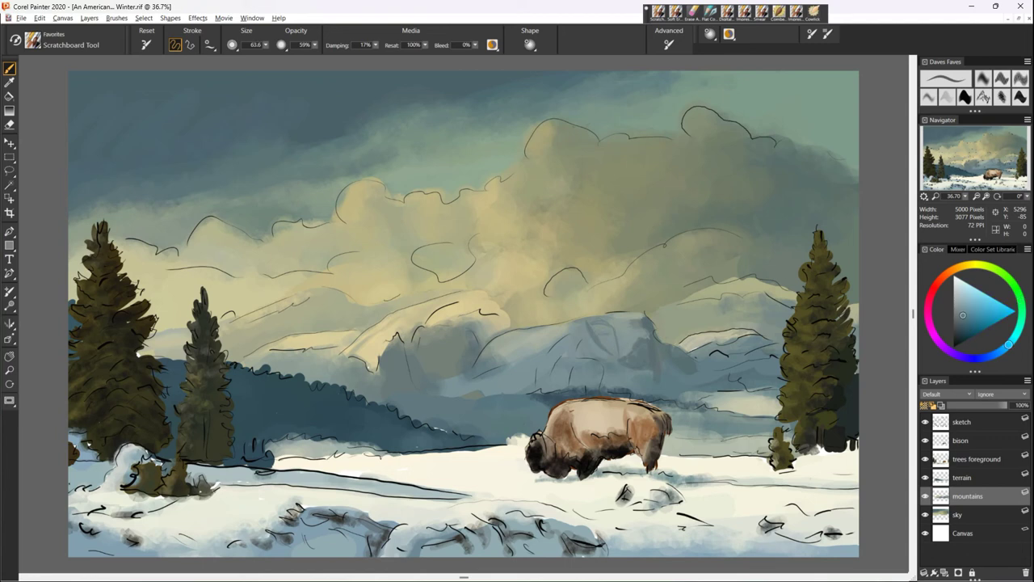
pyautogui.moveTo(604, 338)
pyautogui.mouseDown()
pyautogui.moveTo(608, 351)
pyautogui.moveTo(618, 323)
pyautogui.moveTo(612, 331)
pyautogui.mouseUp()
pyautogui.keyDown('alt'); pyautogui.click(670, 322); pyautogui.keyUp('alt')
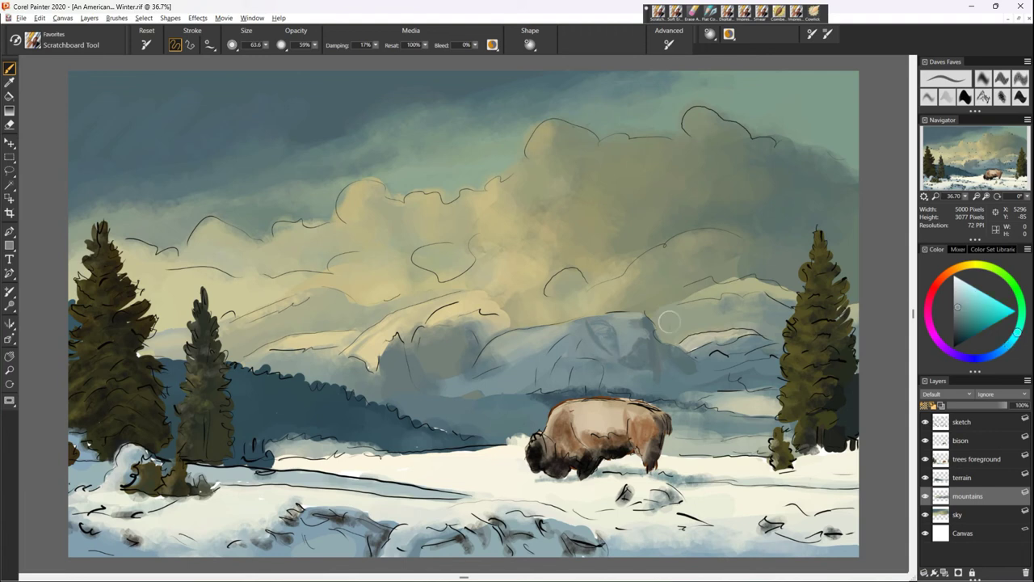
pyautogui.keyDown('alt'); pyautogui.click(668, 329); pyautogui.keyUp('alt')
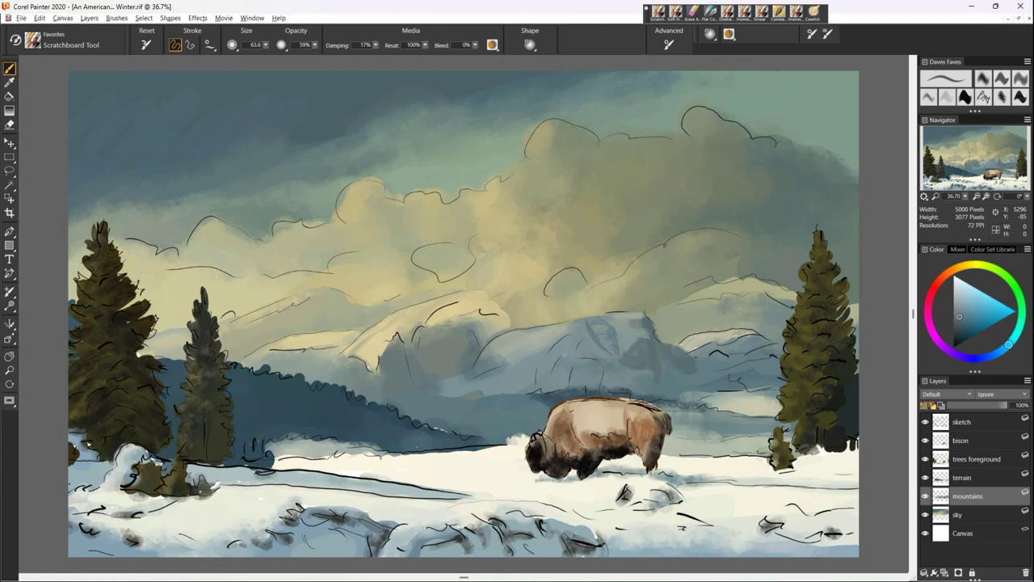
pyautogui.keyDown('alt'); pyautogui.click(595, 342); pyautogui.keyUp('alt')
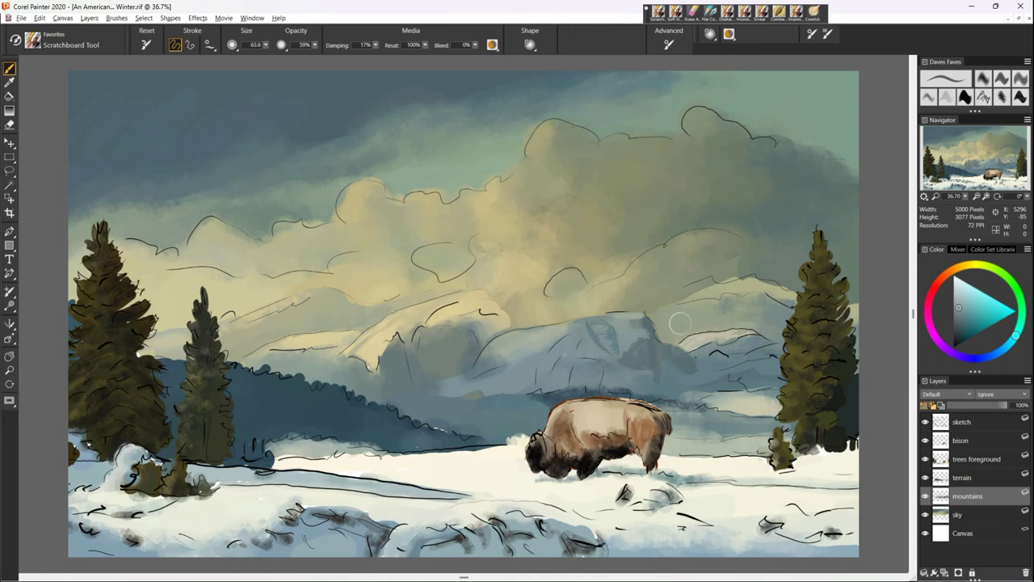
# - Paint sampled blue-grey crevices and lighter planes down the middle of the central mountain toward its base above the bison
pyautogui.keyDown('alt'); pyautogui.click(601, 348); pyautogui.keyUp('alt')
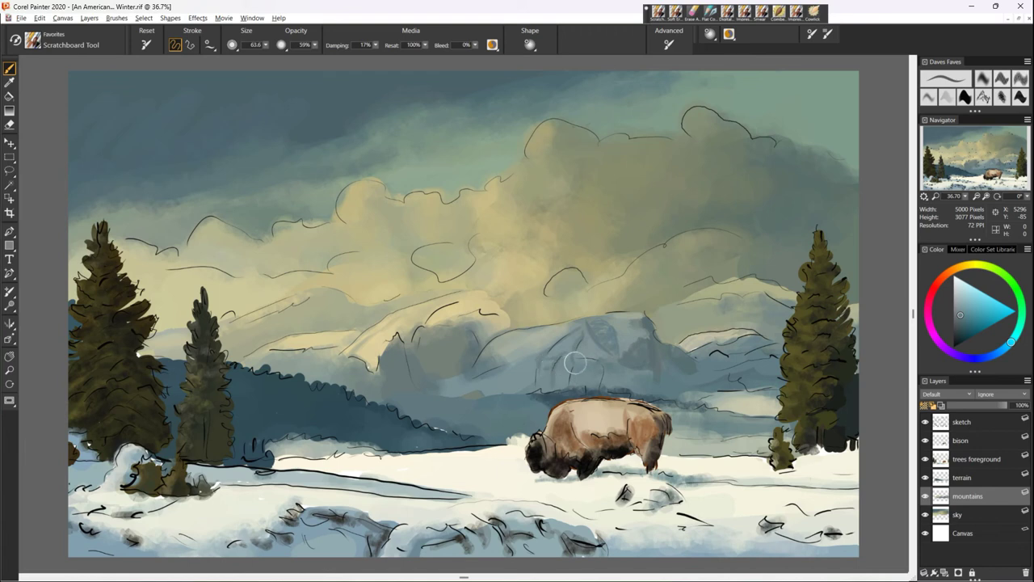
pyautogui.moveTo(564, 371); pyautogui.dragTo(554, 391)
pyautogui.keyDown('alt'); pyautogui.click(660, 346); pyautogui.keyUp('alt')
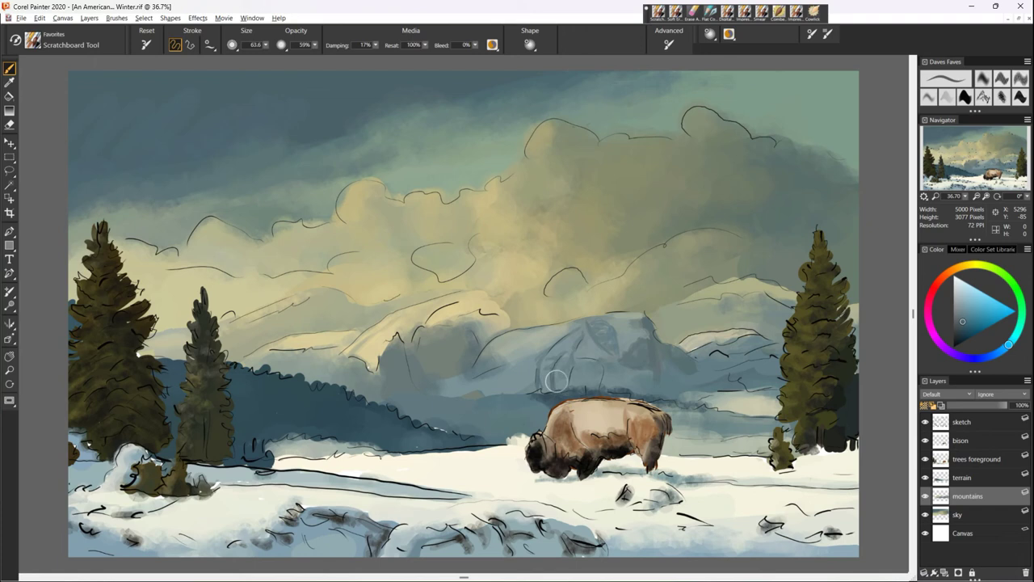
pyautogui.keyDown('alt'); pyautogui.click(597, 391); pyautogui.keyUp('alt')
pyautogui.keyDown('alt'); pyautogui.click(574, 357); pyautogui.keyUp('alt')
pyautogui.keyDown('alt'); pyautogui.click(595, 364); pyautogui.keyUp('alt')
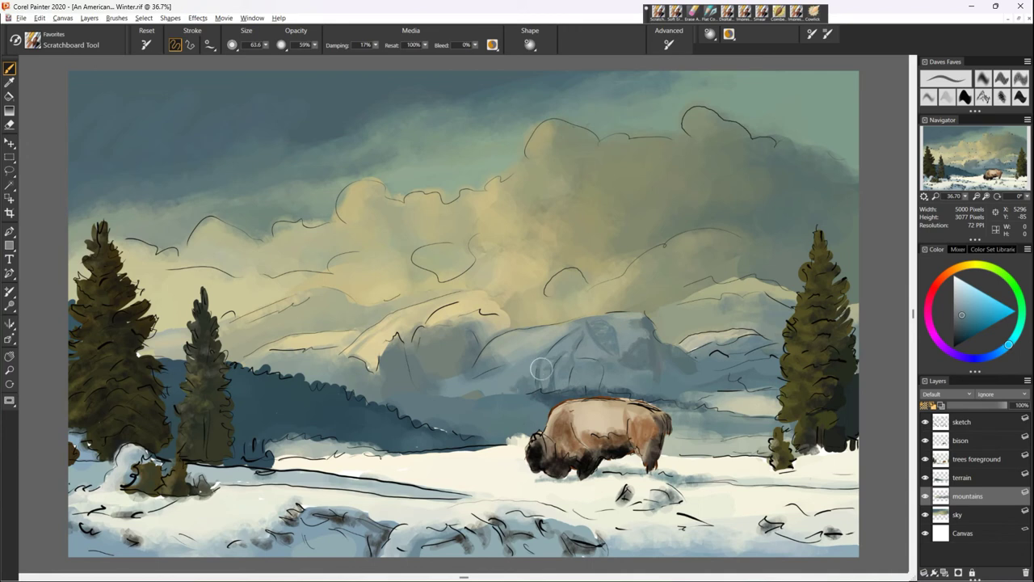
pyautogui.keyDown('alt'); pyautogui.click(600, 370); pyautogui.keyUp('alt')
pyautogui.keyDown('alt'); pyautogui.click(708, 329); pyautogui.keyUp('alt')
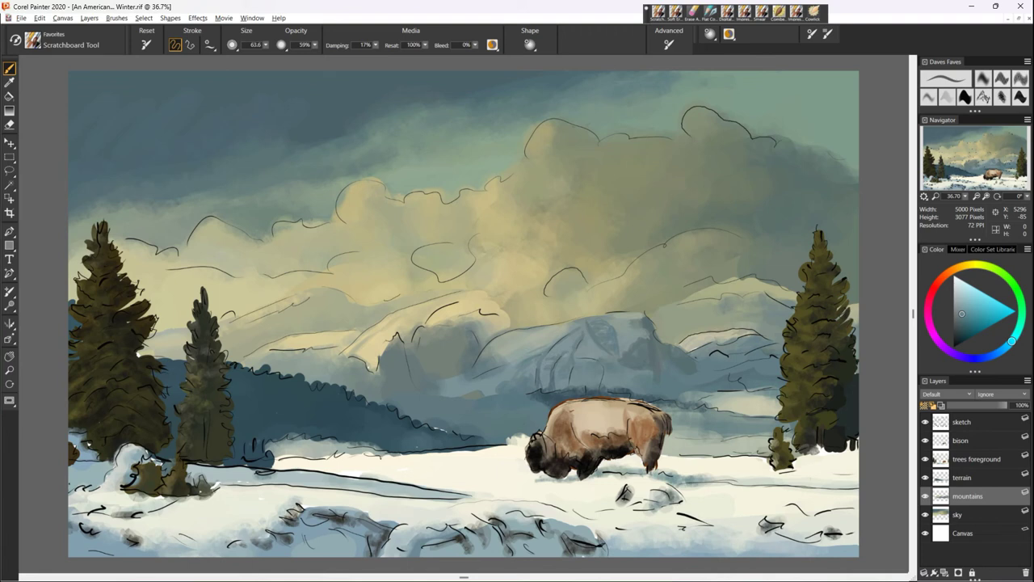
# - Brush sampled blue-grey streaks along the central mountain's left slope and set the brush opacity to 28%
pyautogui.keyDown('alt'); pyautogui.click(630, 329); pyautogui.keyUp('alt')
pyautogui.keyDown('alt'); pyautogui.click(499, 348); pyautogui.keyUp('alt')
pyautogui.moveTo(499, 348); pyautogui.dragTo(481, 365)
pyautogui.click(315, 44)
pyautogui.click(291, 55)
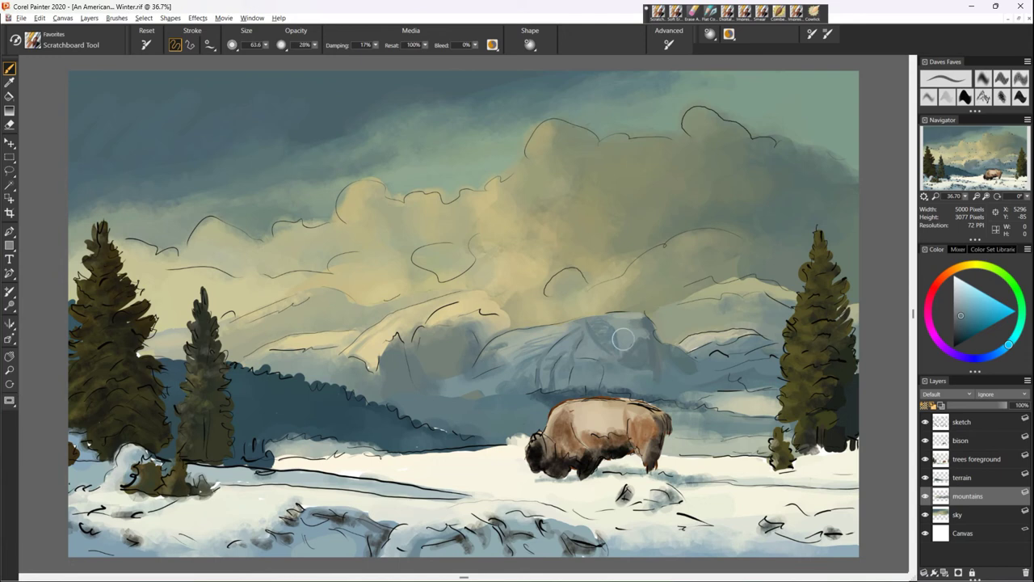
# - Cover the warm patch at the foot of the central mountain's left slope with sampled blue-grey
pyautogui.moveTo(1008, 345); pyautogui.dragTo(1021, 322)
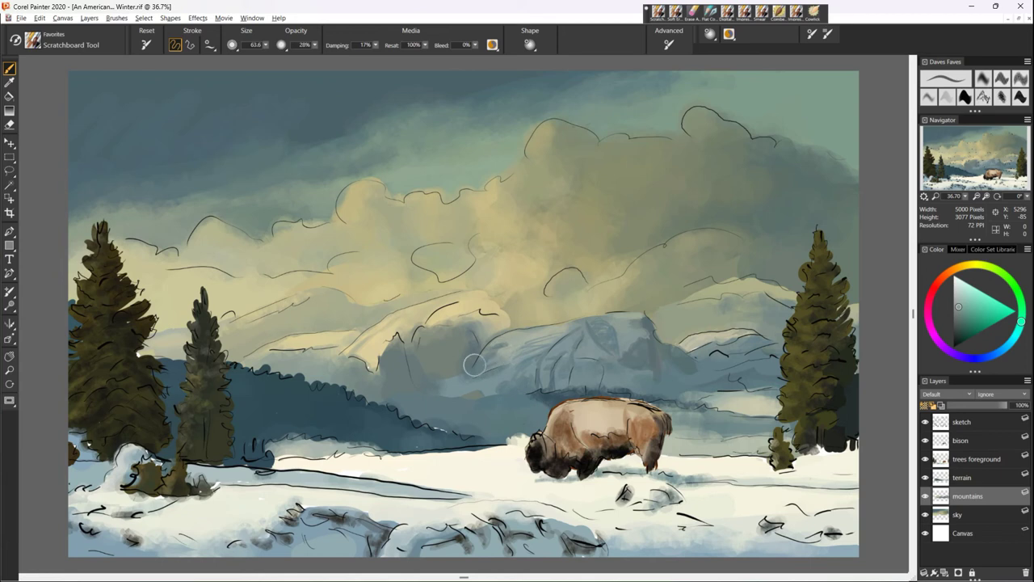
pyautogui.keyDown('alt'); pyautogui.click(667, 338); pyautogui.keyUp('alt')
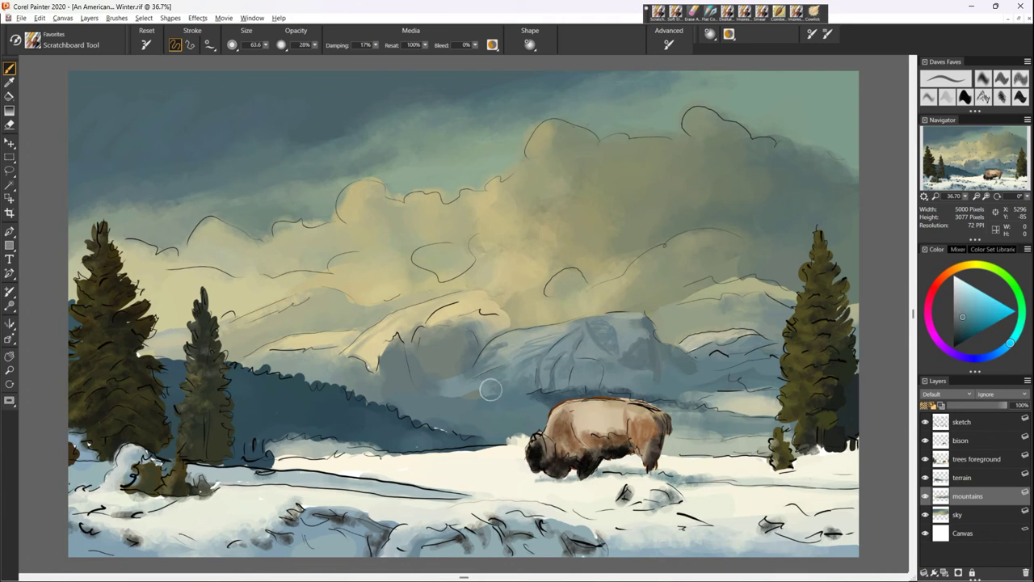
pyautogui.moveTo(464, 396); pyautogui.dragTo(477, 394)
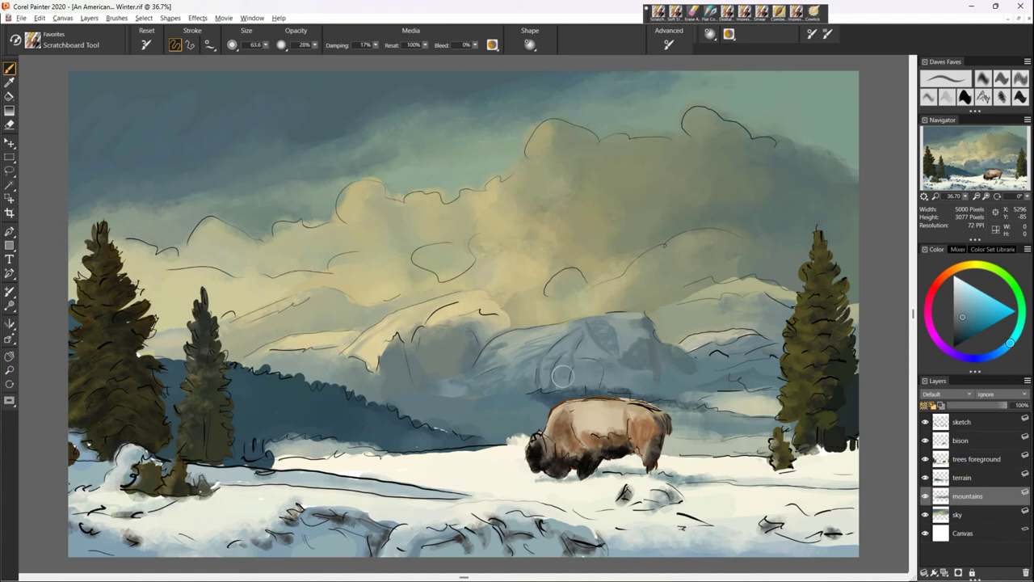
pyautogui.keyDown('alt'); pyautogui.click(488, 387); pyautogui.keyUp('alt')
pyautogui.keyDown('alt'); pyautogui.click(629, 389); pyautogui.keyUp('alt')
pyautogui.moveTo(471, 404); pyautogui.dragTo(480, 397)
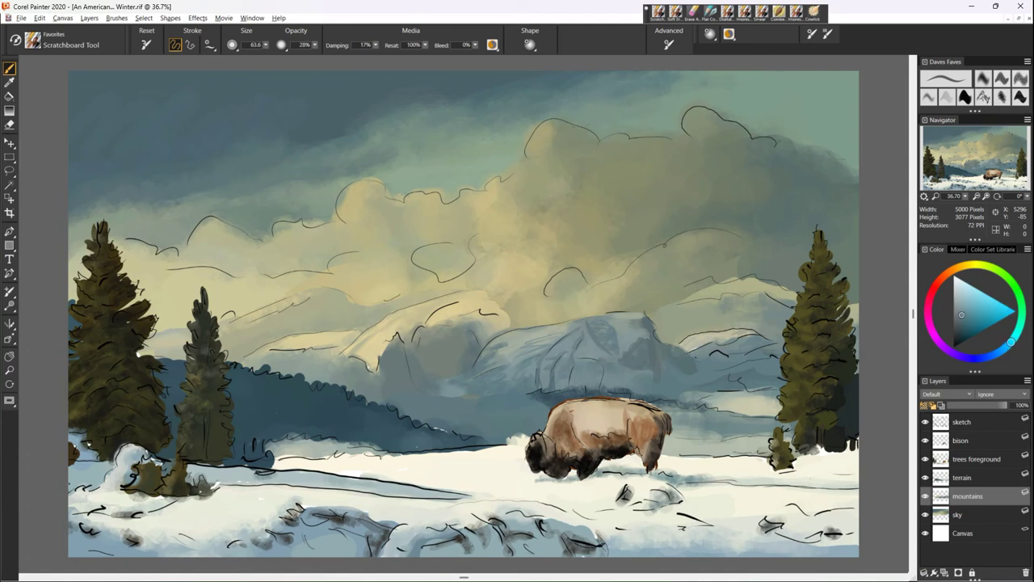
# - Add soft sampled blue-grey strokes to the lower left base of the central mountain and blend them into the slope
pyautogui.keyDown('alt'); pyautogui.click(517, 406); pyautogui.keyUp('alt')
pyautogui.keyDown('alt'); pyautogui.click(642, 387); pyautogui.keyUp('alt')
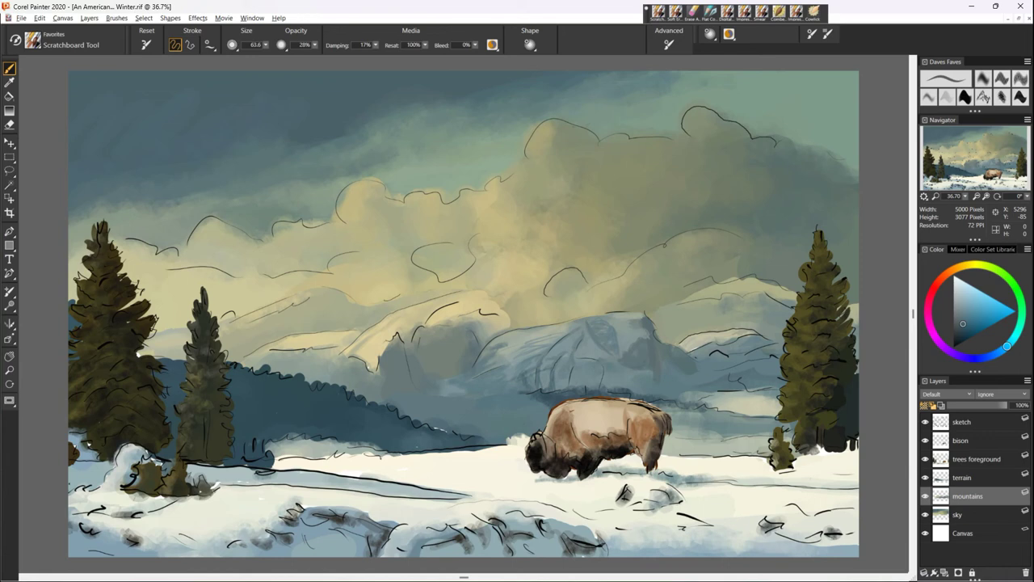
pyautogui.keyDown('alt'); pyautogui.click(514, 381); pyautogui.keyUp('alt')
pyautogui.keyDown('alt'); pyautogui.click(495, 377); pyautogui.keyUp('alt')
# - Sample blue-grey and olive-grey tones to blend the shaded face of the smaller mountain beside the central one
pyautogui.keyDown('alt'); pyautogui.click(437, 343); pyautogui.keyUp('alt')
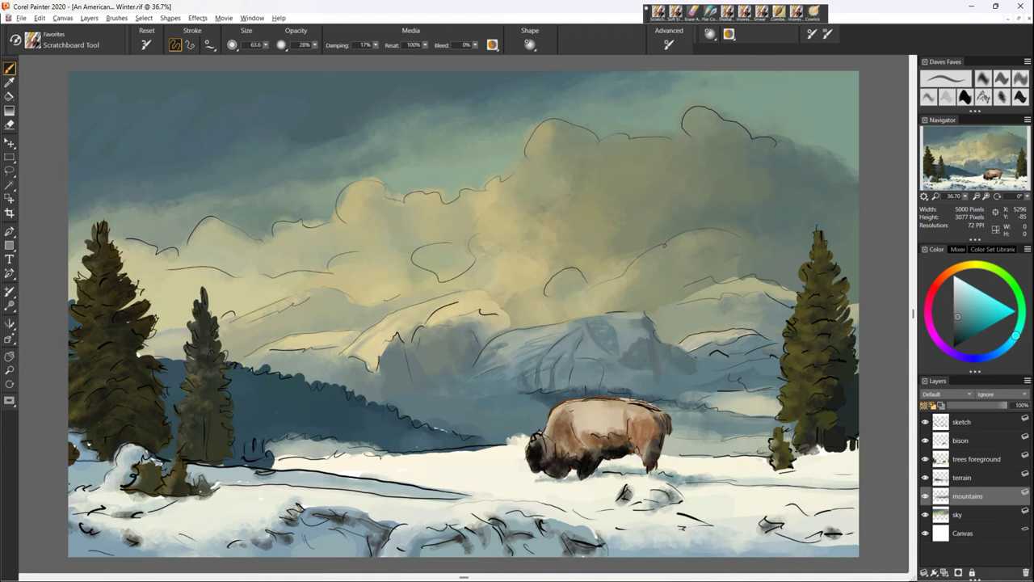
pyautogui.keyDown('alt'); pyautogui.click(440, 348); pyautogui.keyUp('alt')
pyautogui.keyDown('alt'); pyautogui.click(343, 416); pyautogui.keyUp('alt')
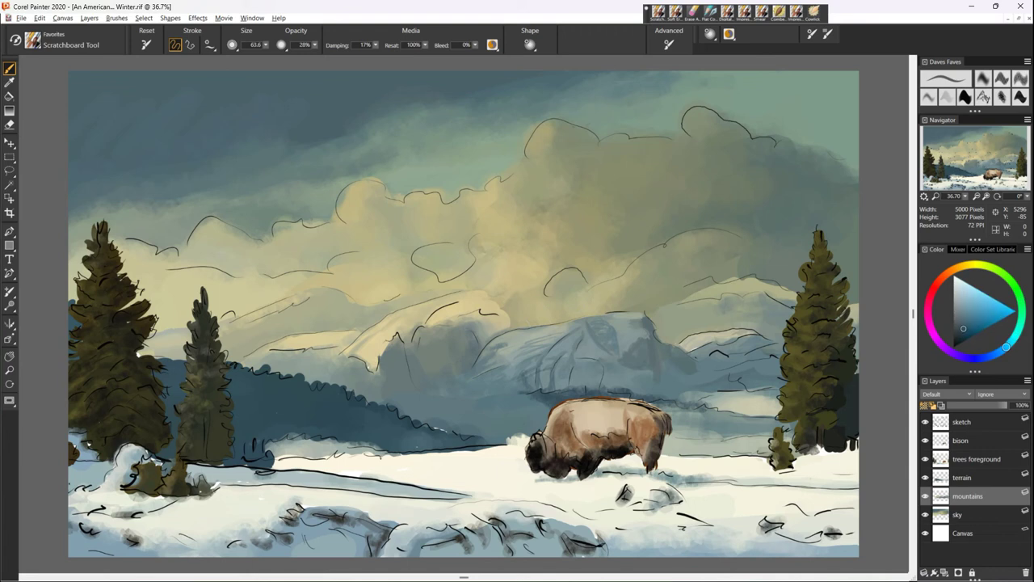
pyautogui.keyDown('alt'); pyautogui.click(460, 342); pyautogui.keyUp('alt')
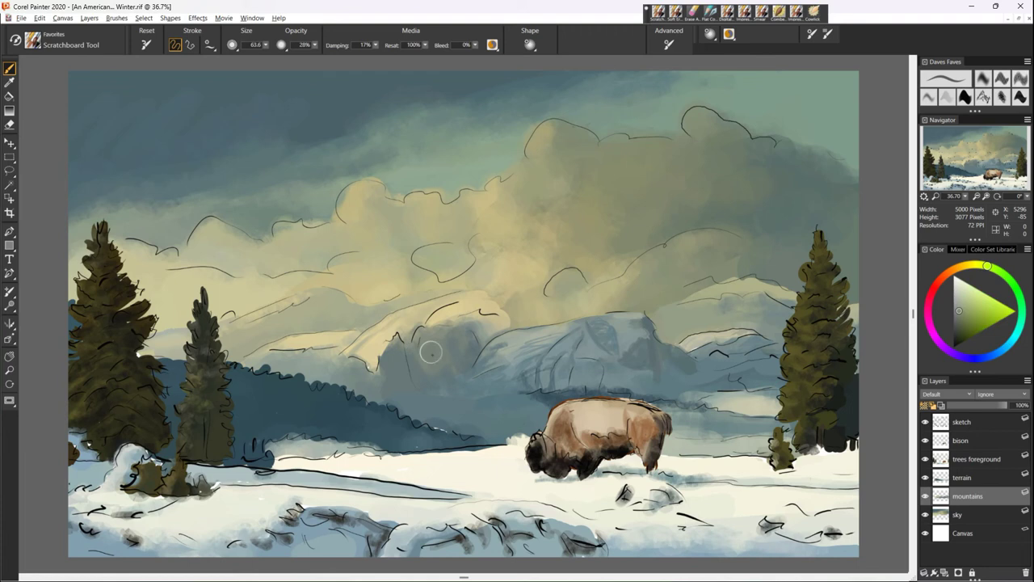
pyautogui.keyDown('alt'); pyautogui.click(477, 349); pyautogui.keyUp('alt')
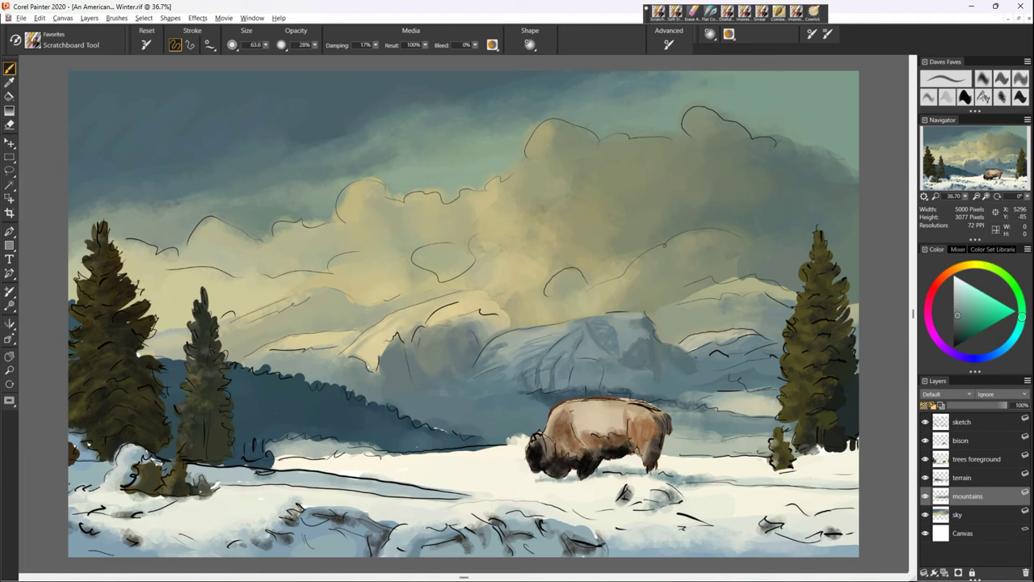
# - Shade the left side of the smaller mountain's dark face with sampled dark grey-green and blue-grey strokes
pyautogui.keyDown('alt'); pyautogui.click(484, 347); pyautogui.keyUp('alt')
pyautogui.moveTo(407, 340); pyautogui.dragTo(412, 370)
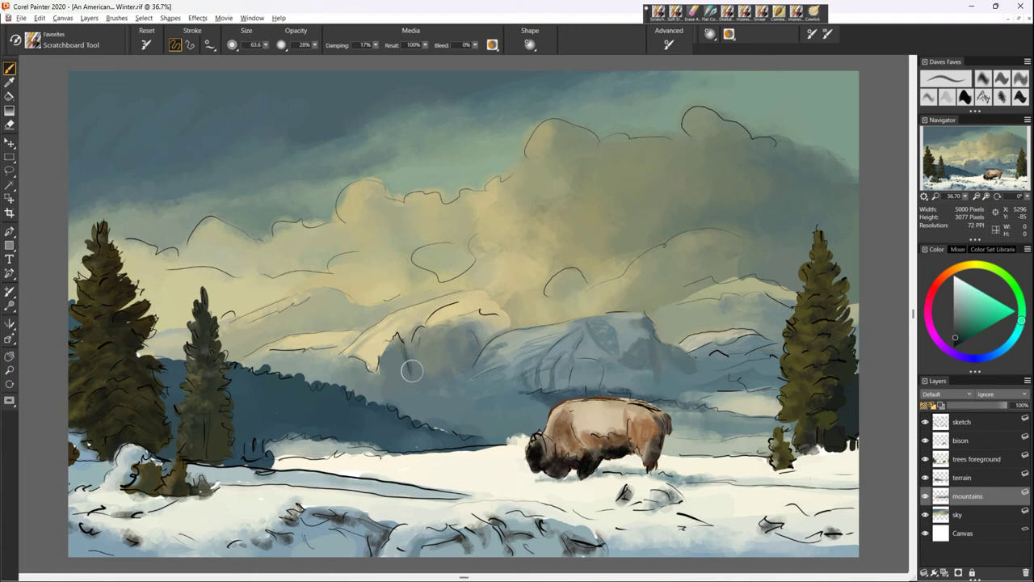
pyautogui.keyDown('alt'); pyautogui.click(475, 351); pyautogui.keyUp('alt')
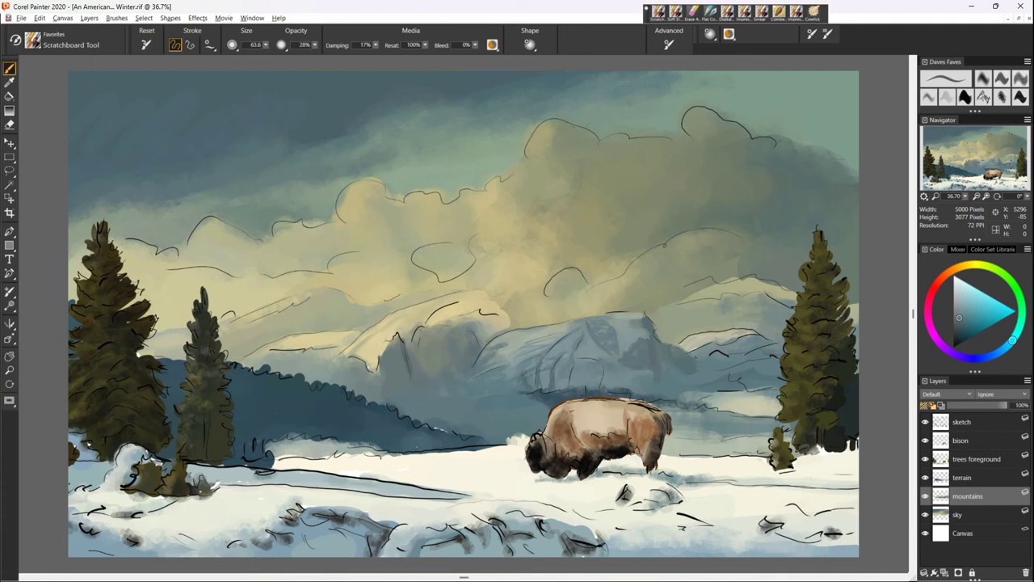
pyautogui.keyDown('alt'); pyautogui.click(519, 324); pyautogui.keyUp('alt')
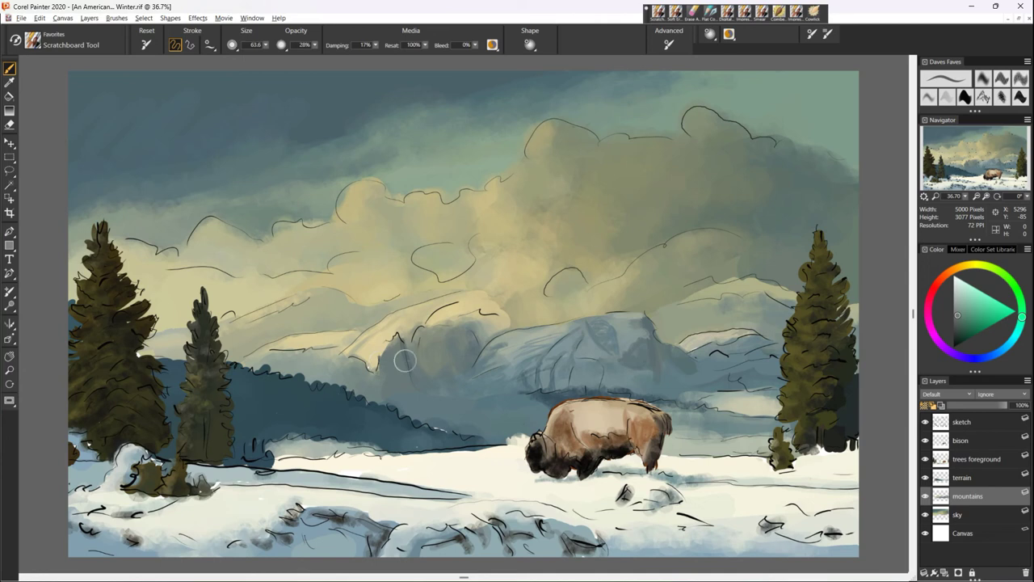
pyautogui.keyDown('alt'); pyautogui.click(443, 356); pyautogui.keyUp('alt')
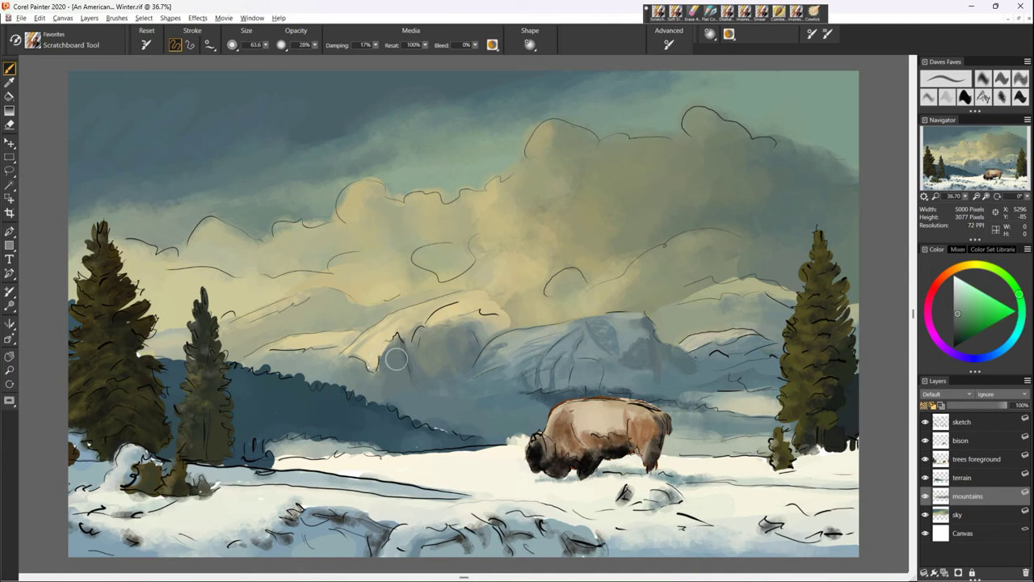
pyautogui.keyDown('alt'); pyautogui.click(506, 375); pyautogui.keyUp('alt')
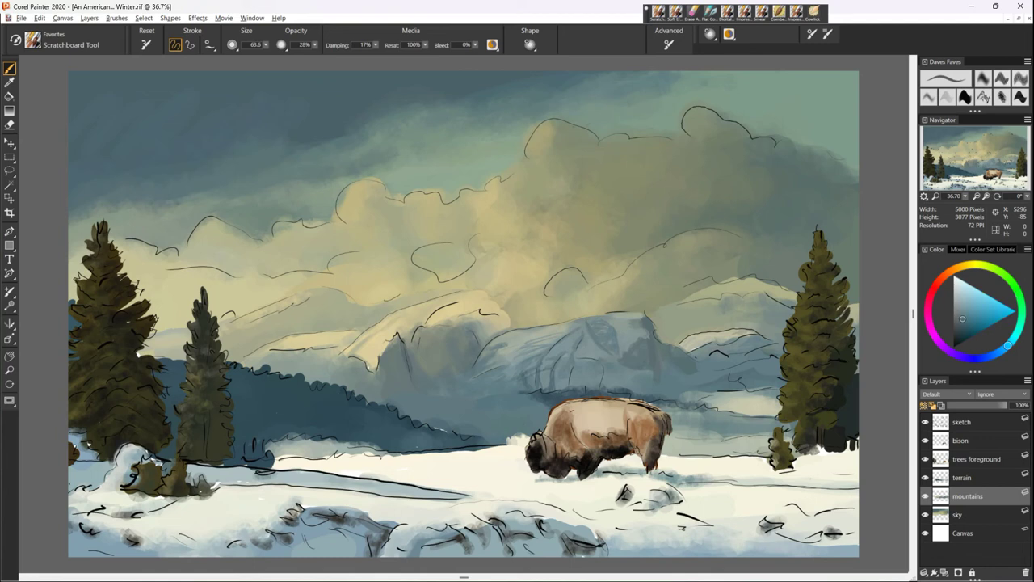
# - Blend the gap between the smaller mountain and the central mountain's left foot with sampled blue-grey tones
pyautogui.keyDown('alt'); pyautogui.click(512, 405); pyautogui.keyUp('alt')
pyautogui.keyDown('alt'); pyautogui.click(595, 377); pyautogui.keyUp('alt')
pyautogui.keyDown('alt'); pyautogui.click(594, 386); pyautogui.keyUp('alt')
pyautogui.keyDown('alt'); pyautogui.click(591, 388); pyautogui.keyUp('alt')
pyautogui.keyDown('alt'); pyautogui.click(490, 361); pyautogui.keyUp('alt')
pyautogui.moveTo(492, 355); pyautogui.dragTo(479, 371)
pyautogui.keyDown('alt'); pyautogui.click(583, 376); pyautogui.keyUp('alt')
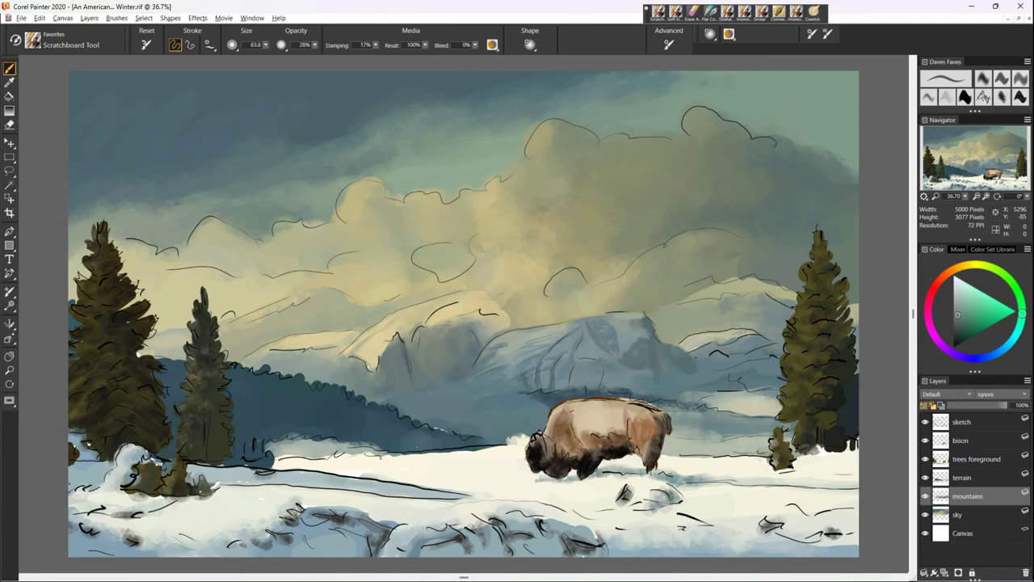
# - Soften the edge between the smaller mountain's sunlit crest and its shaded face with sampled warm and olive-grey tones
pyautogui.keyDown('alt'); pyautogui.click(452, 310); pyautogui.keyUp('alt')
pyautogui.keyDown('alt'); pyautogui.click(463, 327); pyautogui.keyUp('alt')
pyautogui.moveTo(436, 336); pyautogui.dragTo(428, 335)
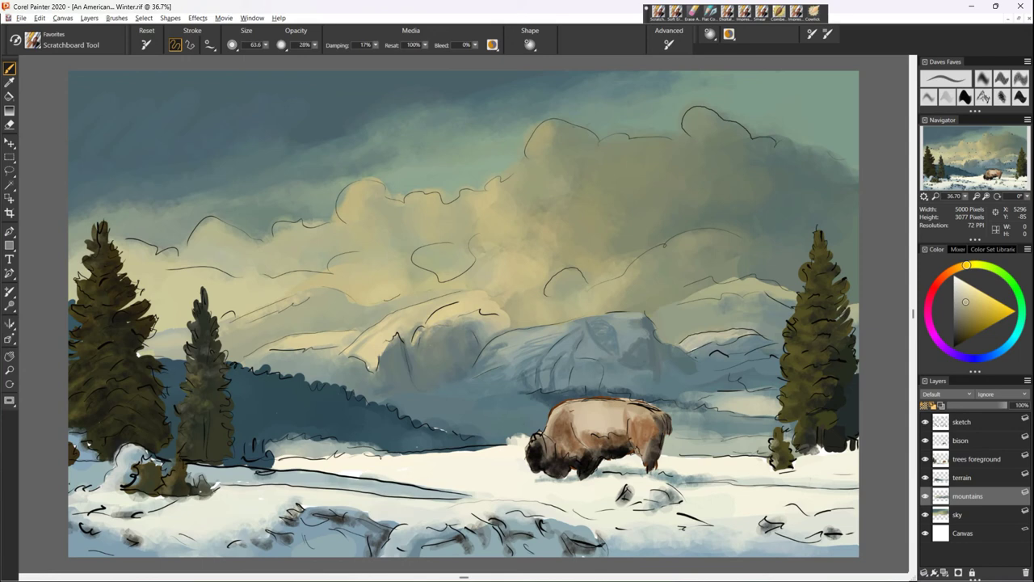
pyautogui.keyDown('alt'); pyautogui.click(475, 309); pyautogui.keyUp('alt')
pyautogui.keyDown('alt'); pyautogui.click(477, 309); pyautogui.keyUp('alt')
pyautogui.keyDown('alt'); pyautogui.click(444, 333); pyautogui.keyUp('alt')
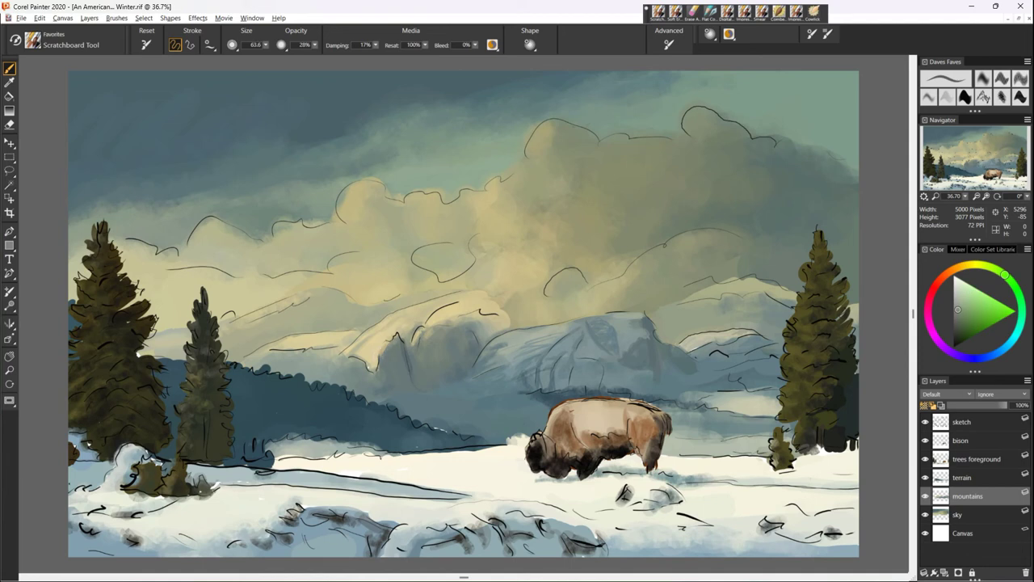
# - Brush sampled olive-grey shadow strokes along the jagged left edge of the smaller mountain's shaded face
pyautogui.keyDown('alt'); pyautogui.click(443, 338); pyautogui.keyUp('alt')
pyautogui.moveTo(386, 340); pyautogui.dragTo(402, 350)
pyautogui.keyDown('alt'); pyautogui.click(451, 332); pyautogui.keyUp('alt')
pyautogui.moveTo(372, 367); pyautogui.dragTo(376, 374)
pyautogui.keyDown('alt'); pyautogui.click(405, 333); pyautogui.keyUp('alt')
pyautogui.keyDown('alt'); pyautogui.click(407, 360); pyautogui.keyUp('alt')
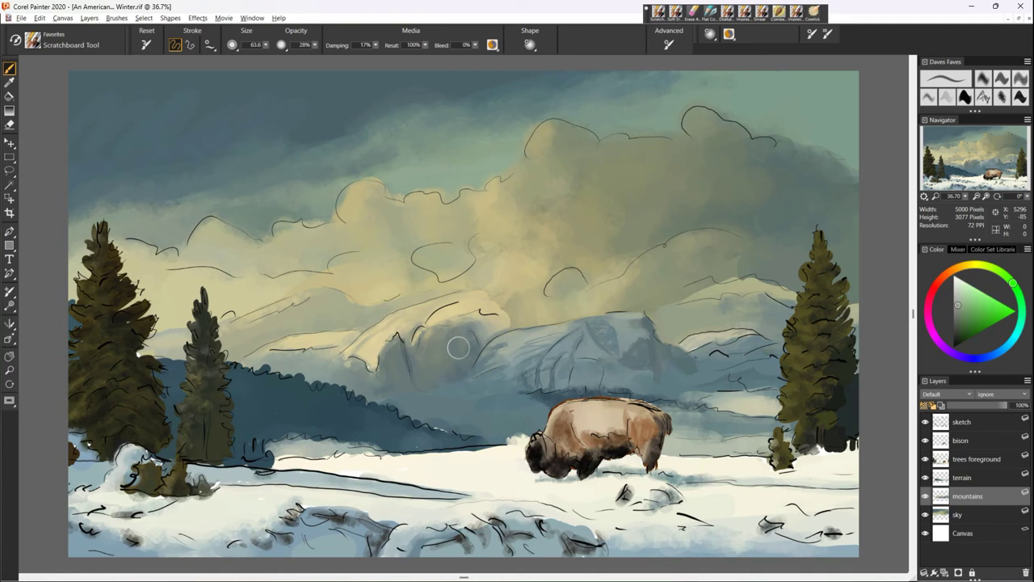
# - Blend the lower left base of the smaller mountain with blue-grey and grey-green tones sampled from its slope
pyautogui.keyDown('alt'); pyautogui.click(347, 376); pyautogui.keyUp('alt')
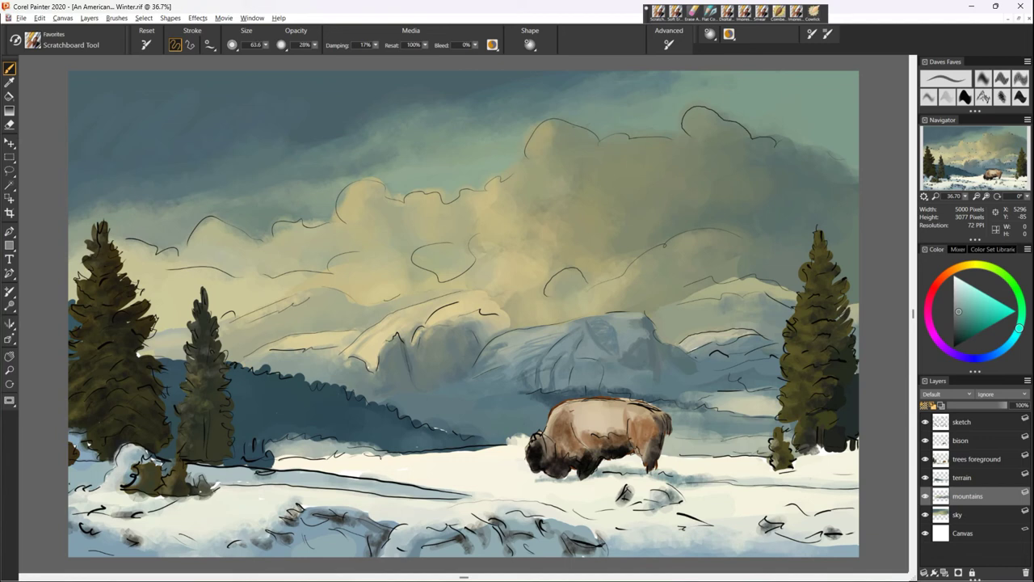
pyautogui.keyDown('alt'); pyautogui.click(392, 346); pyautogui.keyUp('alt')
pyautogui.keyDown('alt'); pyautogui.click(401, 387); pyautogui.keyUp('alt')
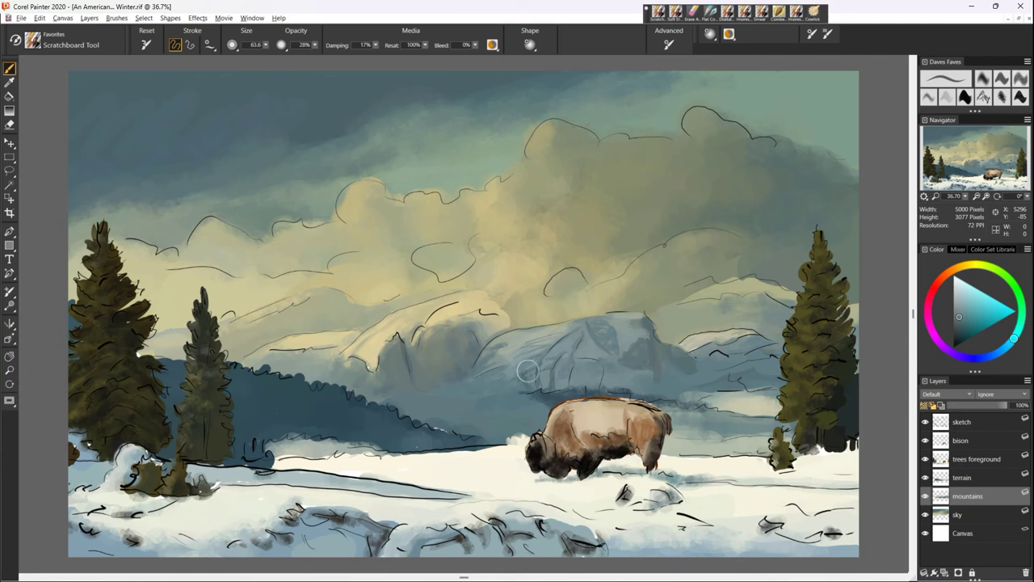
pyautogui.keyDown('alt'); pyautogui.click(387, 364); pyautogui.keyUp('alt')
pyautogui.keyDown('alt'); pyautogui.click(382, 372); pyautogui.keyUp('alt')
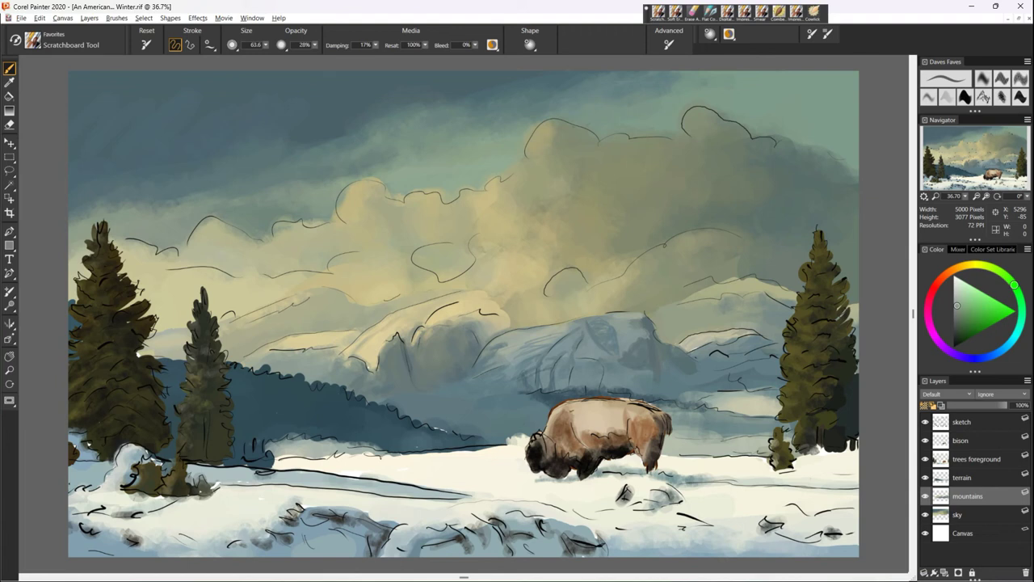
# - Paint sampled warm cream and grey-green strokes onto the low snowy ridge left of the smaller mountain
pyautogui.keyDown('alt'); pyautogui.click(421, 324); pyautogui.keyUp('alt')
pyautogui.keyDown('alt'); pyautogui.click(333, 330); pyautogui.keyUp('alt')
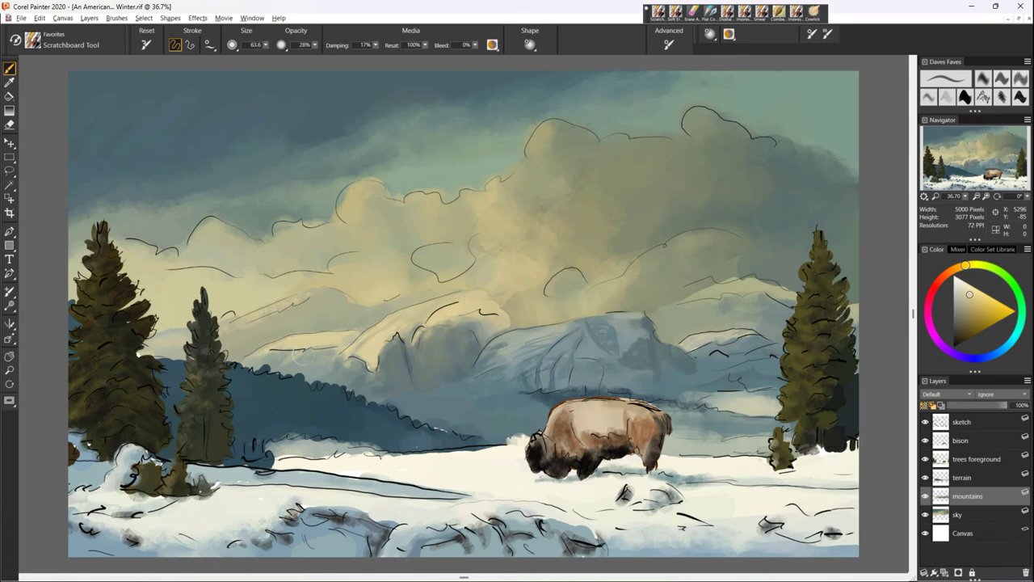
pyautogui.keyDown('alt'); pyautogui.click(446, 312); pyautogui.keyUp('alt')
pyautogui.keyDown('alt'); pyautogui.click(302, 357); pyautogui.keyUp('alt')
pyautogui.keyDown('alt'); pyautogui.click(310, 354); pyautogui.keyUp('alt')
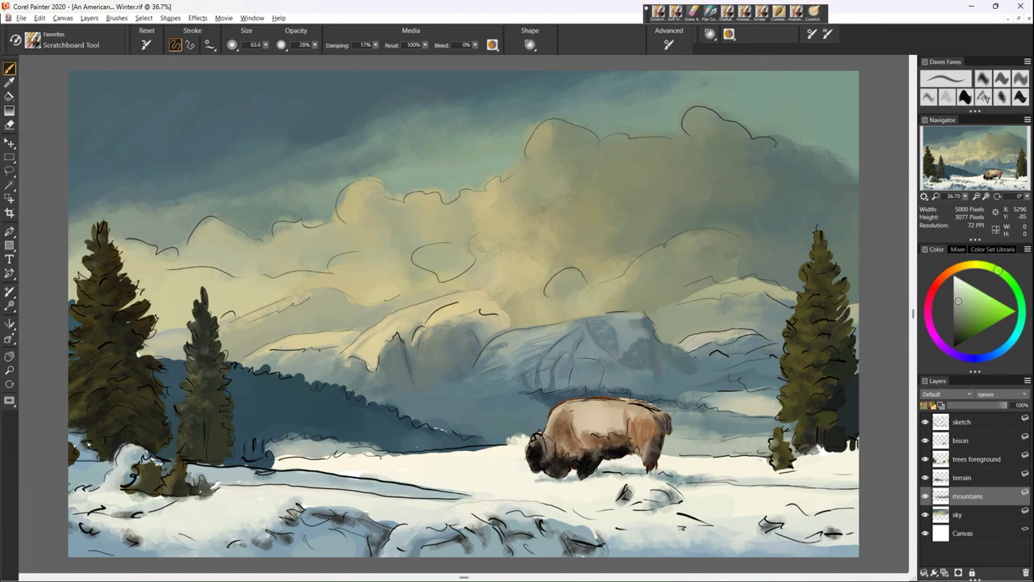
# - Blend the distant hills above the left snowy ridge with sampled cream and olive-grey tones
pyautogui.keyDown('alt'); pyautogui.click(459, 327); pyautogui.keyUp('alt')
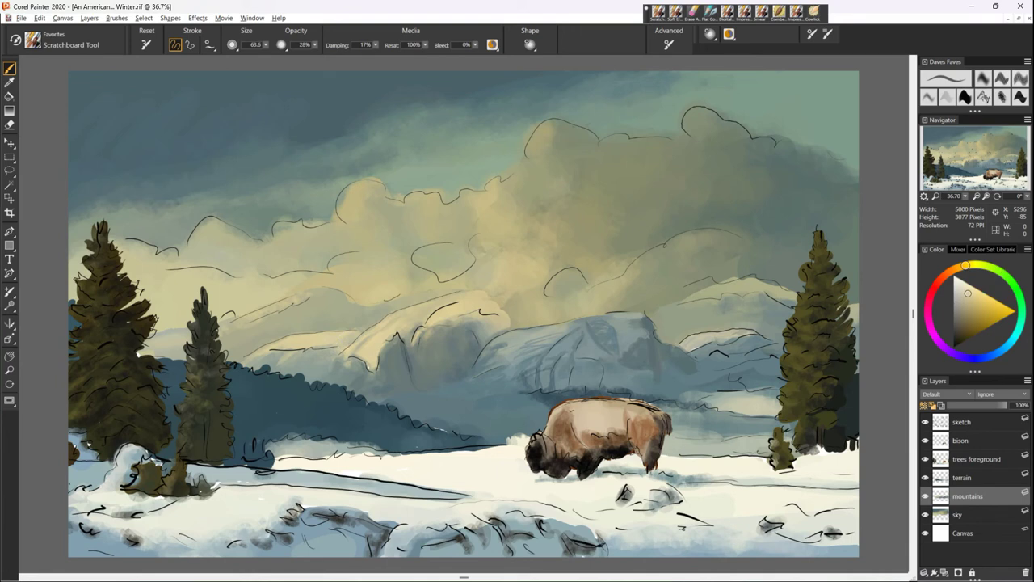
pyautogui.keyDown('alt'); pyautogui.click(469, 325); pyautogui.keyUp('alt')
pyautogui.keyDown('alt'); pyautogui.click(279, 327); pyautogui.keyUp('alt')
pyautogui.keyDown('alt'); pyautogui.click(378, 333); pyautogui.keyUp('alt')
pyautogui.keyDown('alt'); pyautogui.click(441, 296); pyautogui.keyUp('alt')
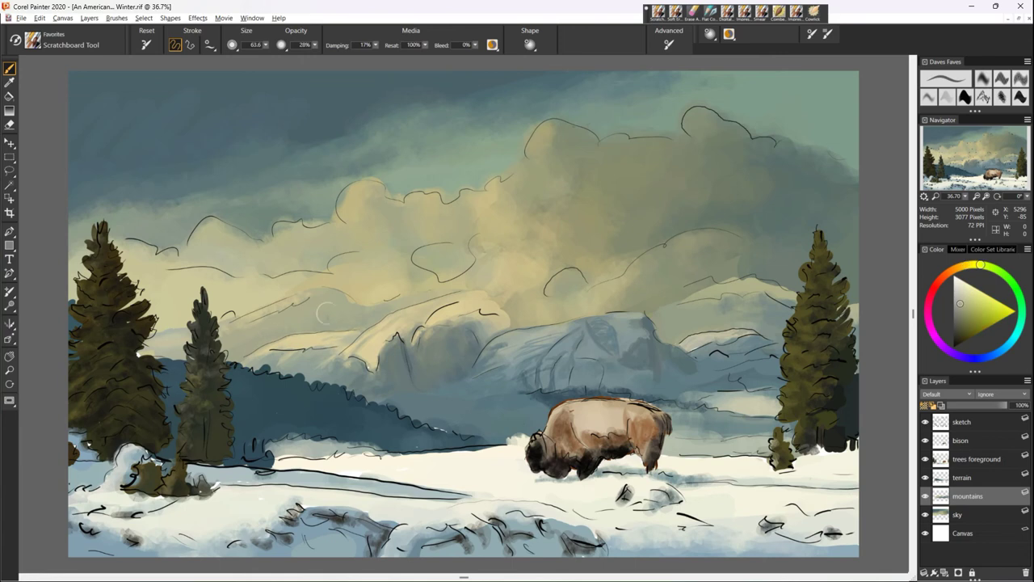
pyautogui.keyDown('alt'); pyautogui.click(321, 313); pyautogui.keyUp('alt')
pyautogui.keyDown('alt'); pyautogui.click(267, 332); pyautogui.keyUp('alt')
# - Brush vertical streaks of sampled blue-grey and olive-grey down the middle of the smaller mountain's shaded face
pyautogui.keyDown('alt'); pyautogui.click(499, 360); pyautogui.keyUp('alt')
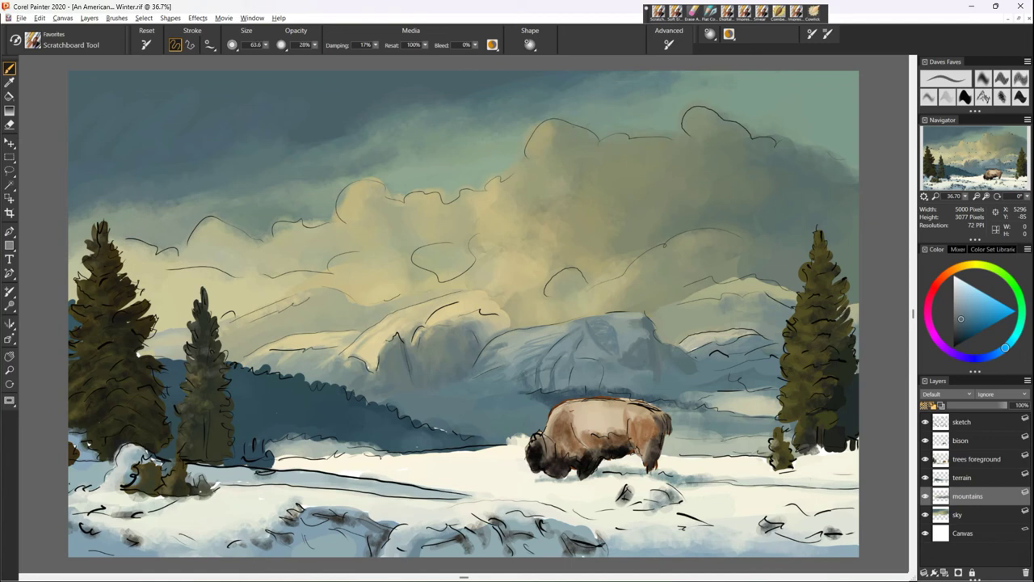
pyautogui.keyDown('alt'); pyautogui.click(427, 346); pyautogui.keyUp('alt')
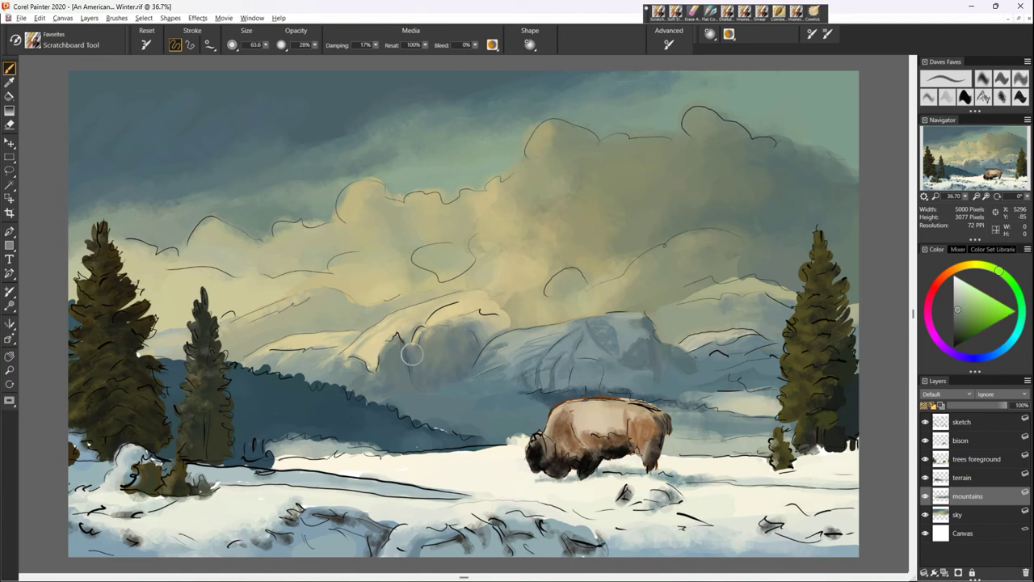
pyautogui.moveTo(426, 348); pyautogui.dragTo(432, 384)
pyautogui.keyDown('alt'); pyautogui.click(475, 369); pyautogui.keyUp('alt')
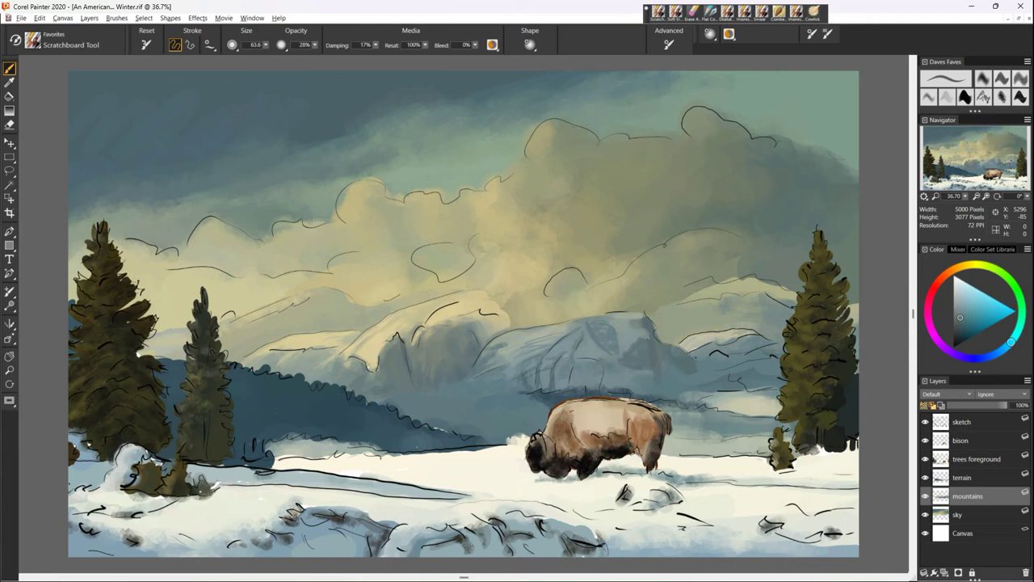
pyautogui.keyDown('alt'); pyautogui.click(454, 373); pyautogui.keyUp('alt')
pyautogui.keyDown('alt'); pyautogui.click(441, 376); pyautogui.keyUp('alt')
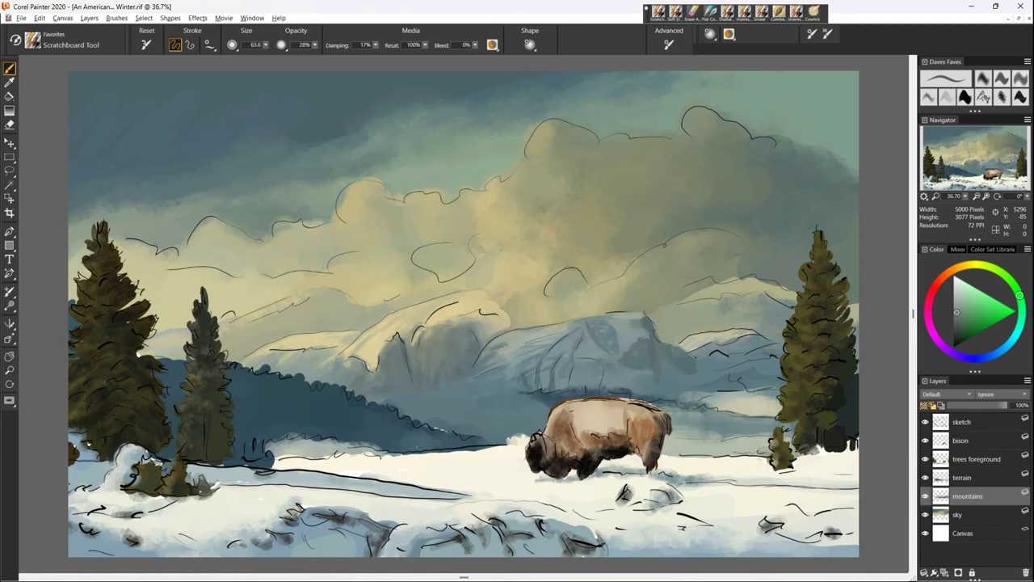
pyautogui.keyDown('alt'); pyautogui.click(451, 331); pyautogui.keyUp('alt')
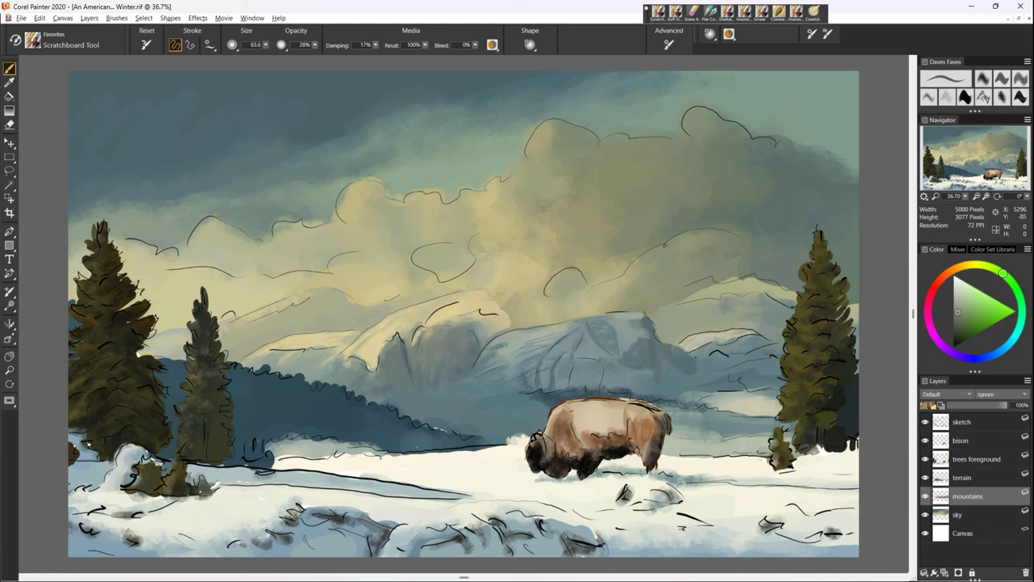
# - Blend the central mountain's left foot and upper slope with sampled blue-greys, shifting the last hue slightly toward green
pyautogui.keyDown('alt'); pyautogui.click(587, 321); pyautogui.keyUp('alt')
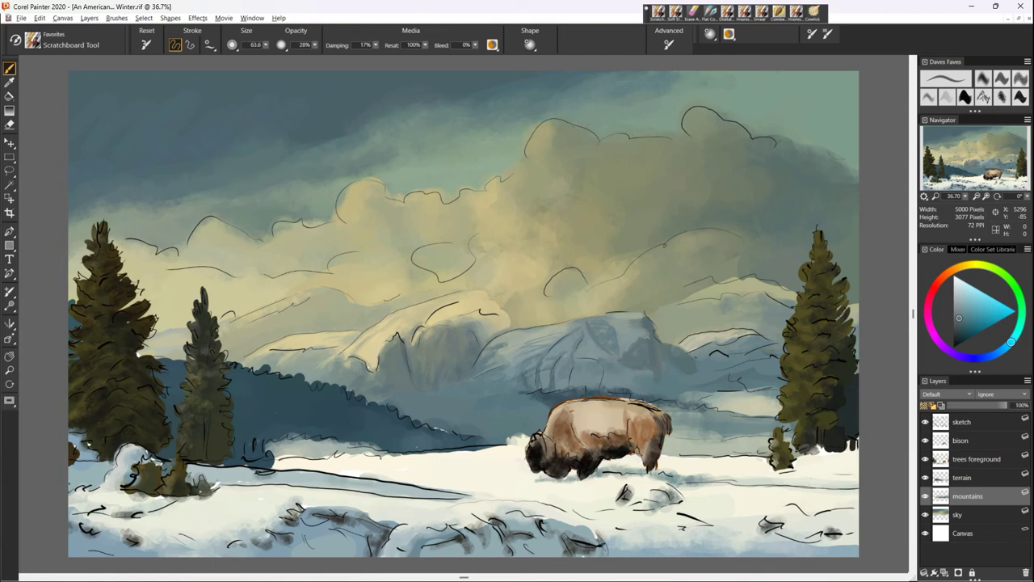
pyautogui.keyDown('alt'); pyautogui.click(501, 388); pyautogui.keyUp('alt')
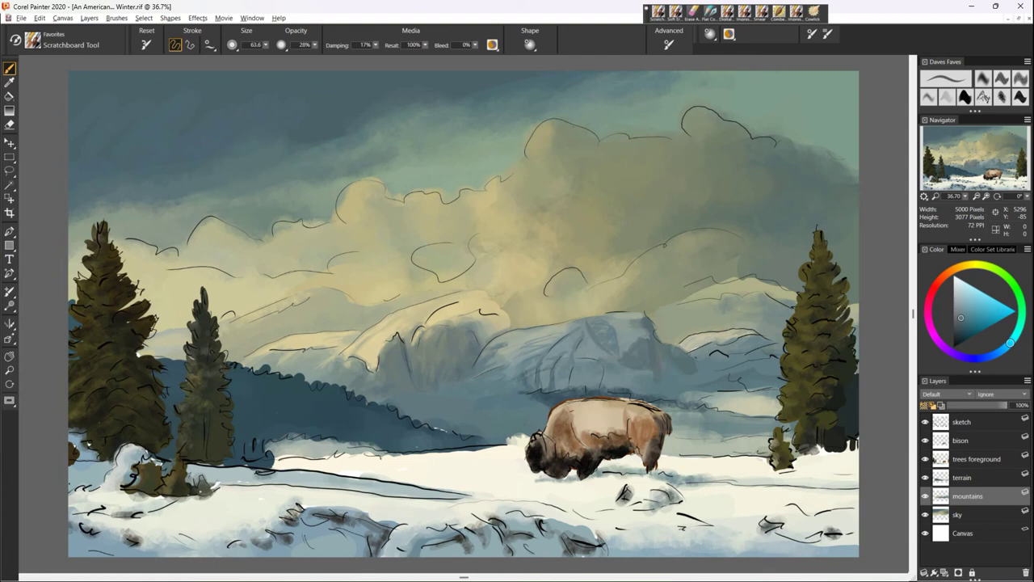
pyautogui.keyDown('alt'); pyautogui.click(479, 376); pyautogui.keyUp('alt')
pyautogui.keyDown('alt'); pyautogui.click(562, 339); pyautogui.keyUp('alt')
pyautogui.keyDown('alt'); pyautogui.click(632, 315); pyautogui.keyUp('alt')
pyautogui.moveTo(1012, 341); pyautogui.dragTo(1015, 335)
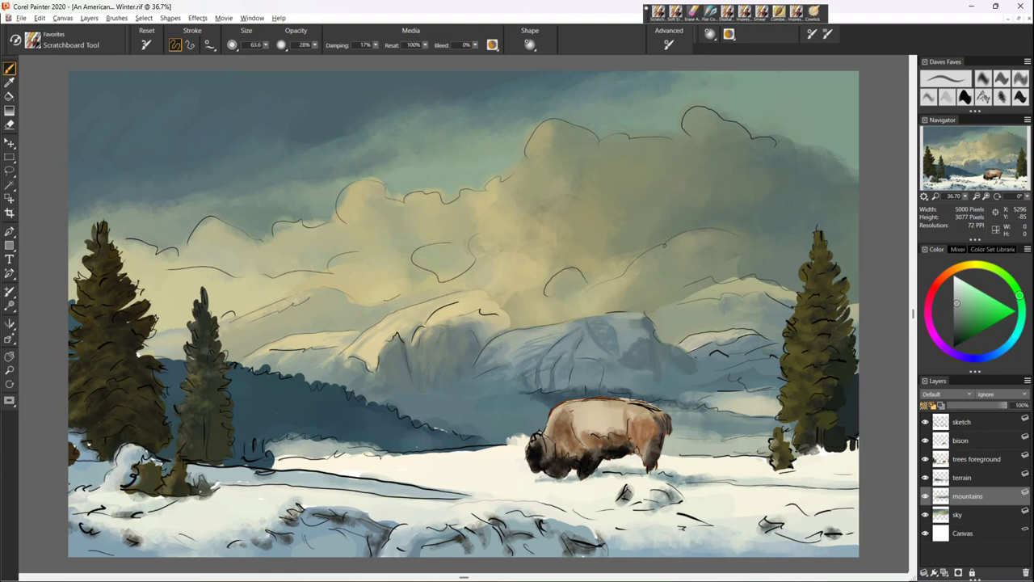
# - Refine the central mountain's left slope with short diagonal strokes in sampled light and mid blue-greys
pyautogui.keyDown('alt'); pyautogui.click(500, 346); pyautogui.keyUp('alt')
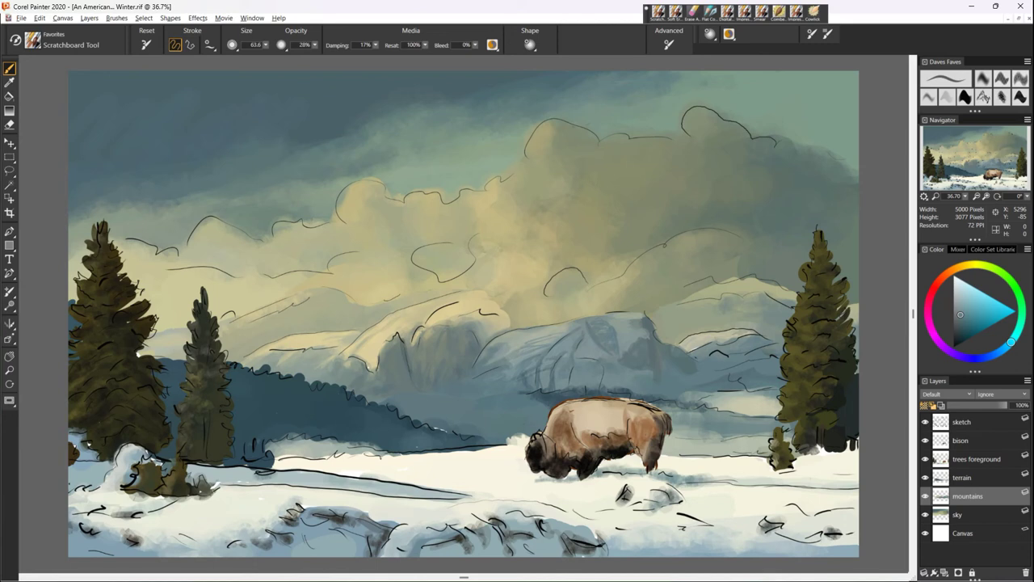
pyautogui.keyDown('alt'); pyautogui.click(511, 341); pyautogui.keyUp('alt')
pyautogui.moveTo(494, 354); pyautogui.dragTo(482, 362)
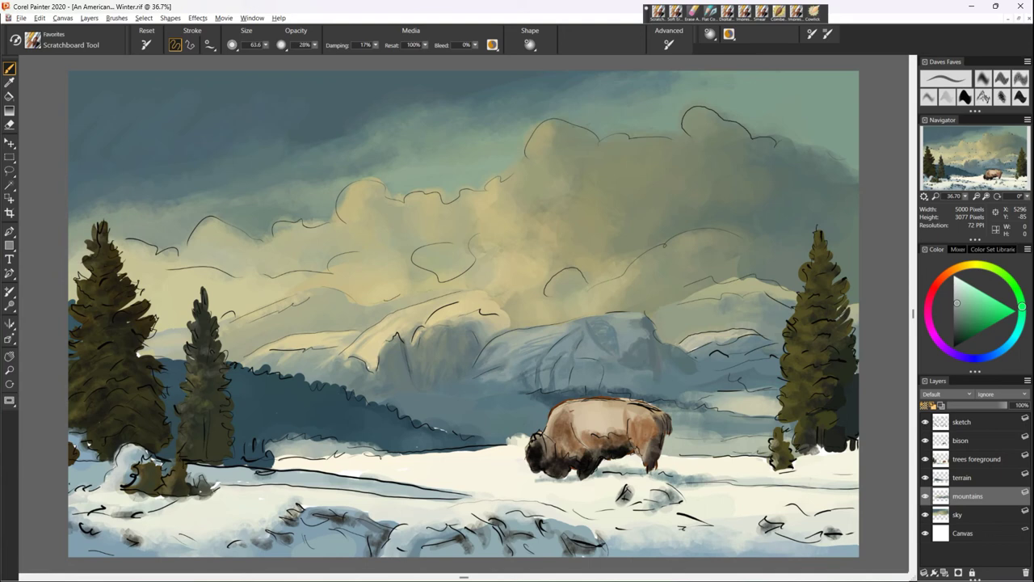
pyautogui.keyDown('alt'); pyautogui.click(517, 363); pyautogui.keyUp('alt')
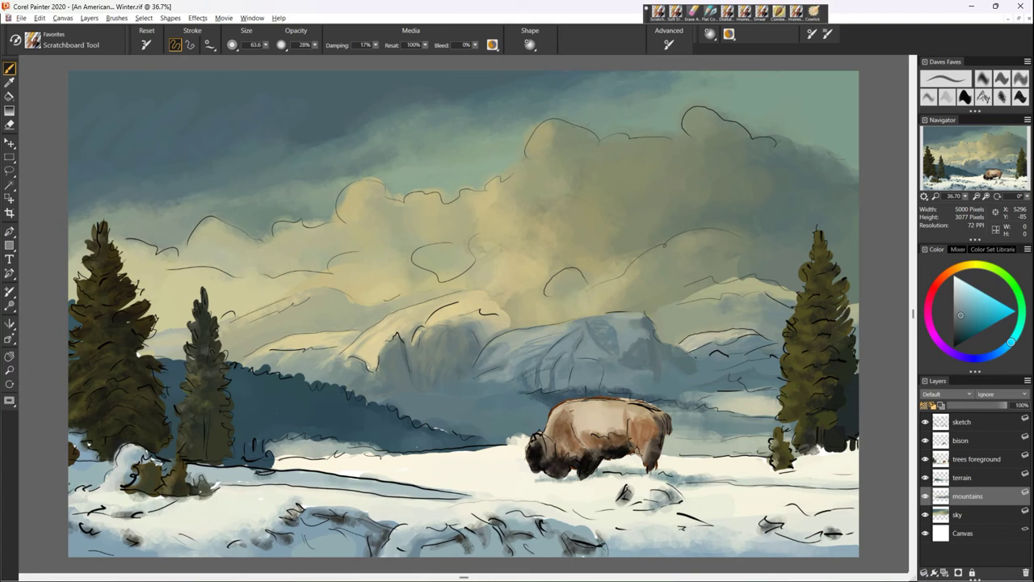
pyautogui.keyDown('alt'); pyautogui.click(557, 337); pyautogui.keyUp('alt')
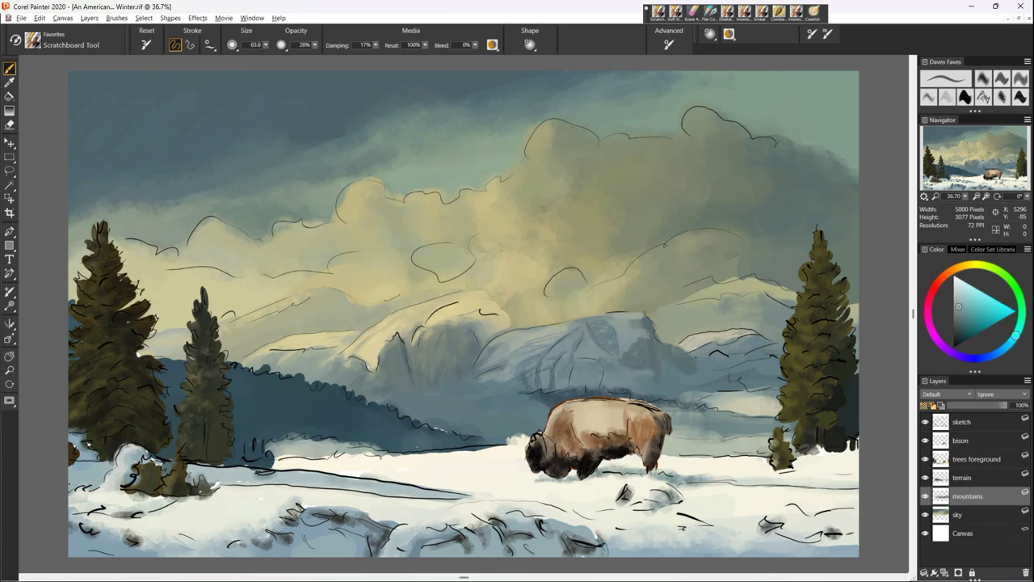
pyautogui.keyDown('alt'); pyautogui.click(588, 346); pyautogui.keyUp('alt')
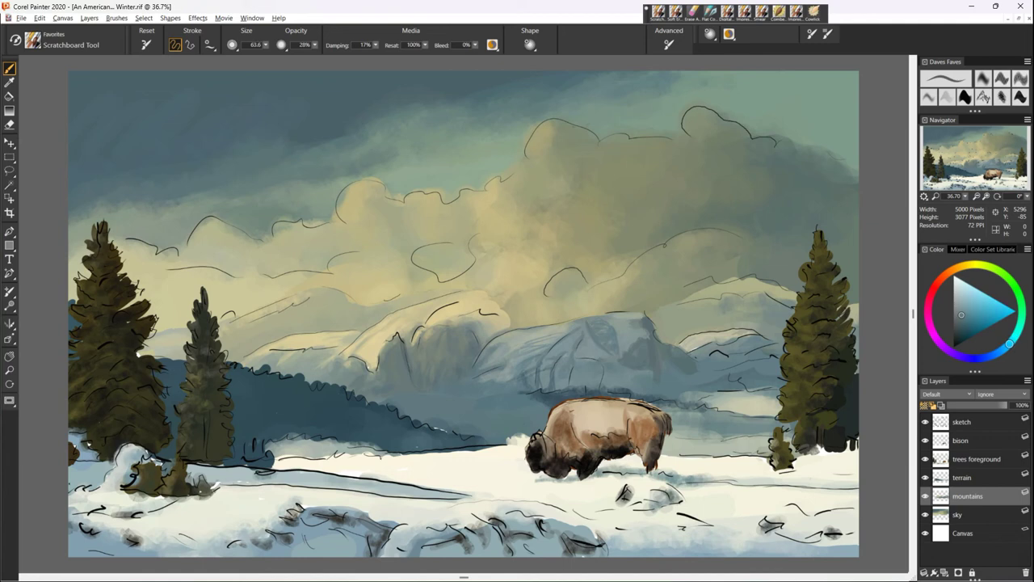
pyautogui.moveTo(500, 348); pyautogui.dragTo(491, 359)
pyautogui.keyDown('alt'); pyautogui.click(512, 336); pyautogui.keyUp('alt')
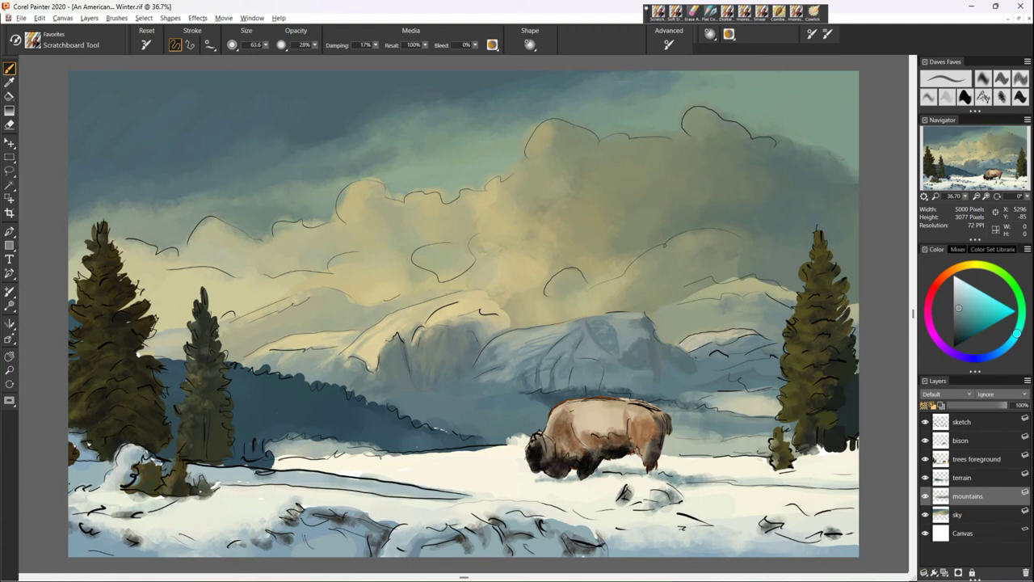
# - Paint sampled blue-grey along the base of the central mountain, just above the bison's back
pyautogui.keyDown('alt'); pyautogui.click(568, 380); pyautogui.keyUp('alt')
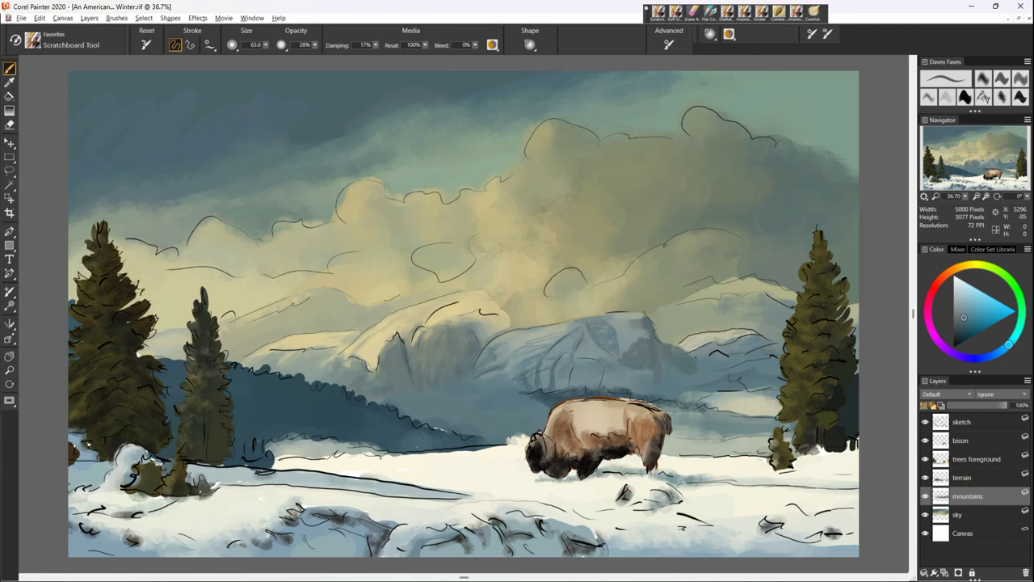
pyautogui.keyDown('alt'); pyautogui.click(557, 400); pyautogui.keyUp('alt')
pyautogui.moveTo(536, 400); pyautogui.dragTo(557, 403)
# - Blend the central mountain's right face with vertical strokes of sampled light and dark blue-grey
pyautogui.keyDown('alt'); pyautogui.click(666, 345); pyautogui.keyUp('alt')
pyautogui.moveTo(651, 364); pyautogui.dragTo(653, 370)
pyautogui.keyDown('alt'); pyautogui.click(670, 365); pyautogui.keyUp('alt')
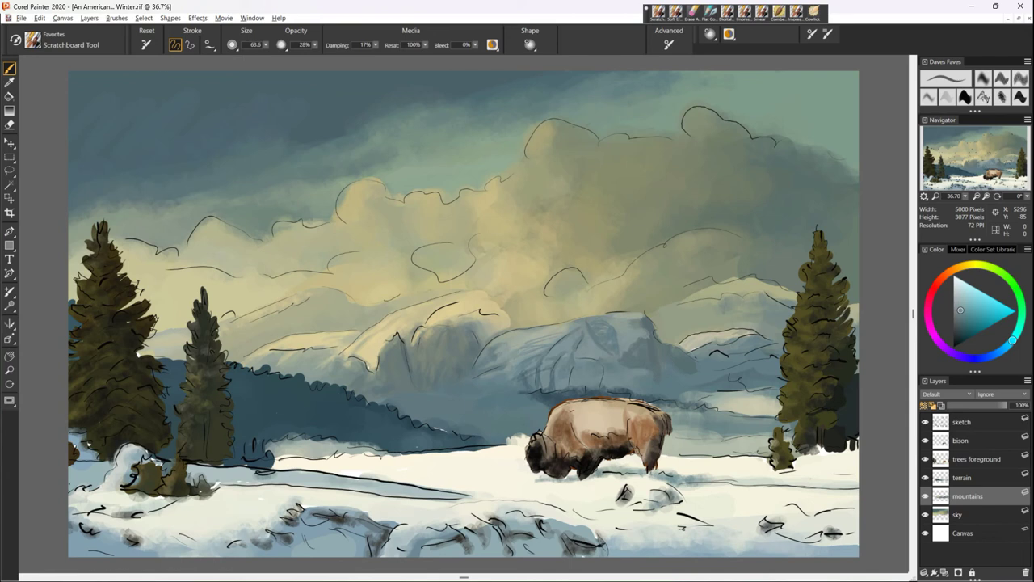
pyautogui.keyDown('alt'); pyautogui.click(682, 386); pyautogui.keyUp('alt')
pyautogui.keyDown('alt'); pyautogui.click(678, 343); pyautogui.keyUp('alt')
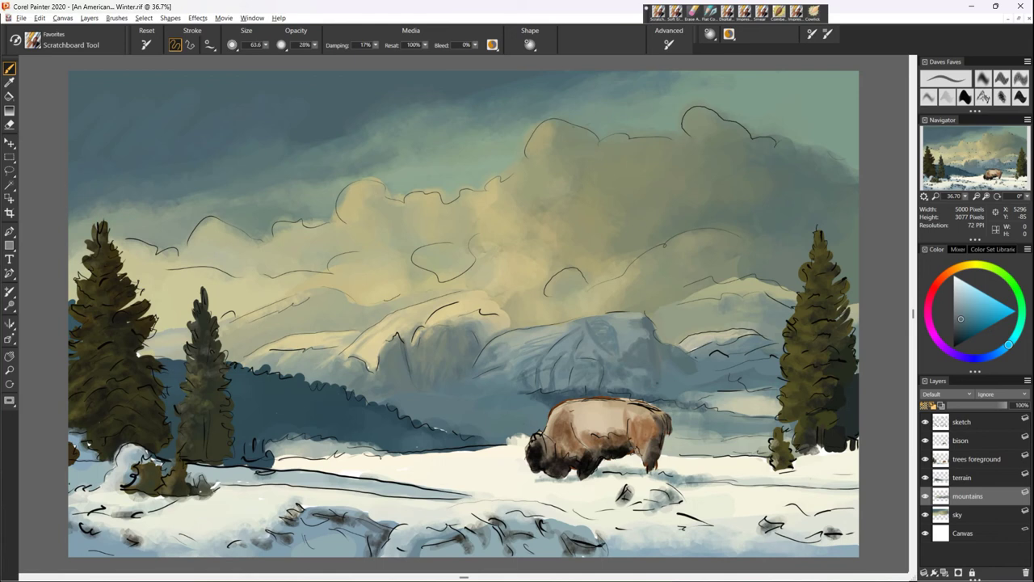
# - Blend the low slope between the central and right mountains with sampled blue-greys, varying the hue between blue and cyan
pyautogui.keyDown('alt'); pyautogui.click(706, 356); pyautogui.keyUp('alt')
pyautogui.moveTo(1009, 343); pyautogui.dragTo(1007, 347)
pyautogui.keyDown('alt'); pyautogui.click(662, 341); pyautogui.keyUp('alt')
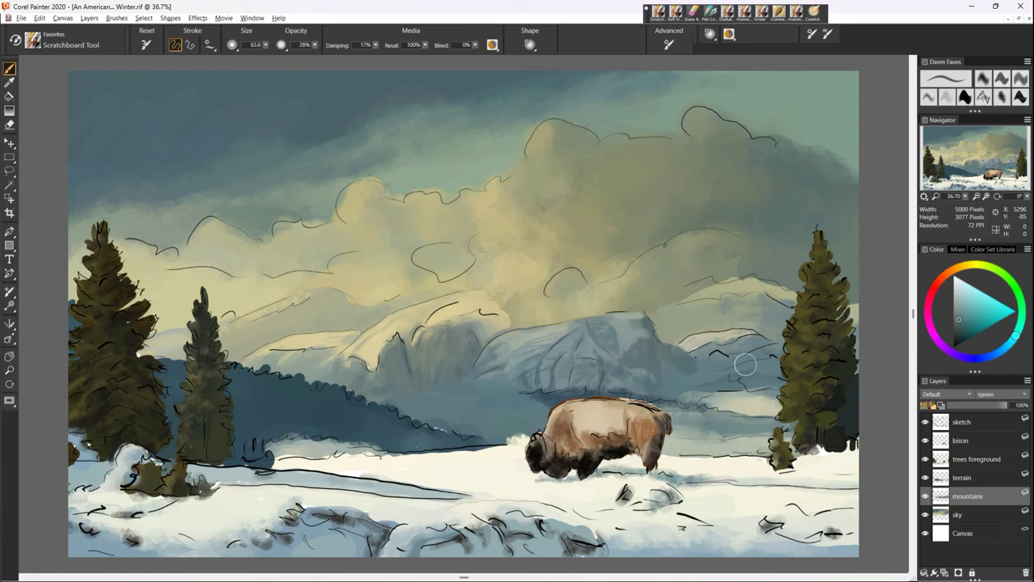
pyautogui.keyDown('alt'); pyautogui.click(662, 341); pyautogui.keyUp('alt')
pyautogui.keyDown('alt'); pyautogui.click(647, 383); pyautogui.keyUp('alt')
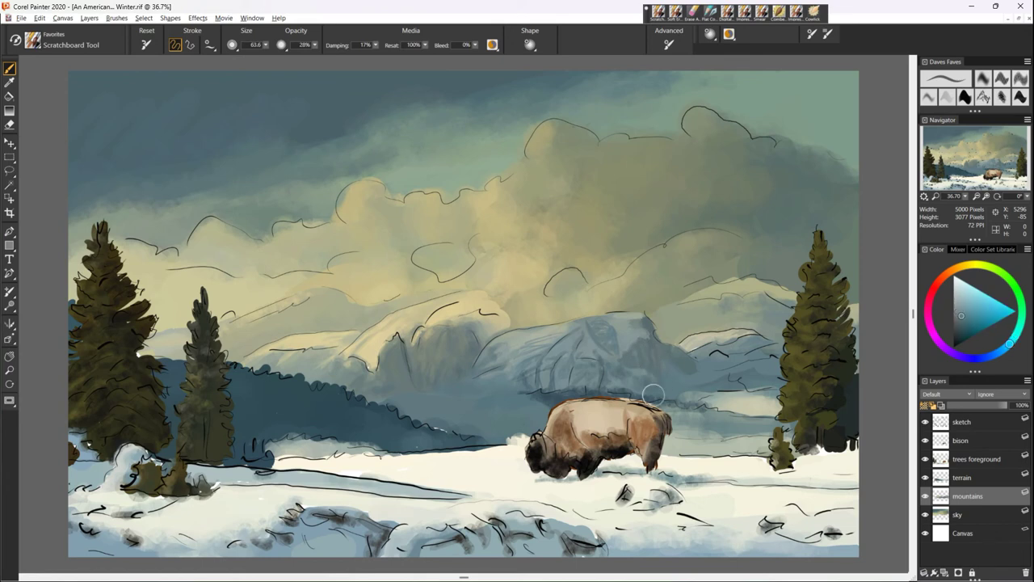
pyautogui.keyDown('alt'); pyautogui.click(752, 361); pyautogui.keyUp('alt')
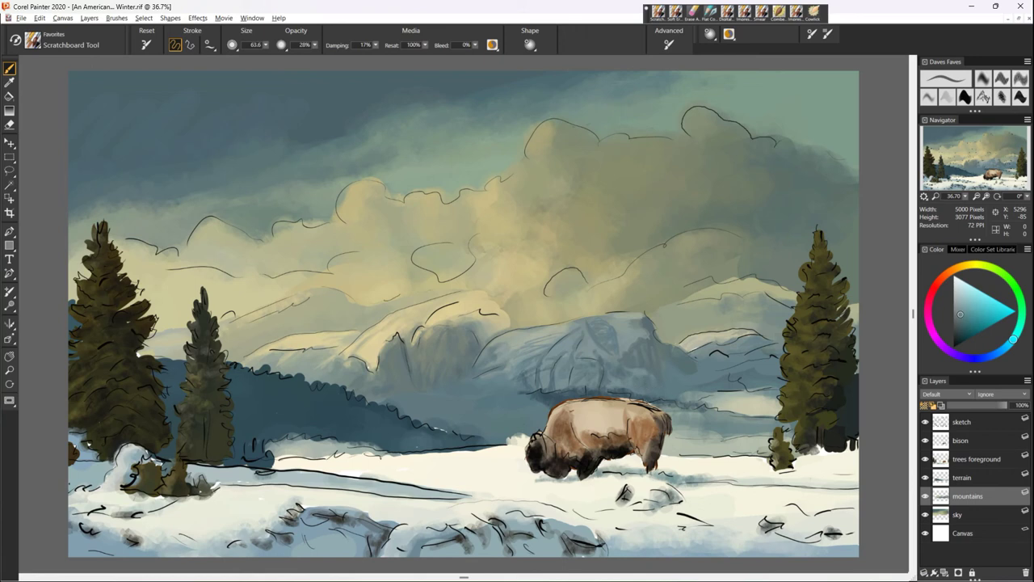
pyautogui.moveTo(1013, 340); pyautogui.dragTo(1010, 345)
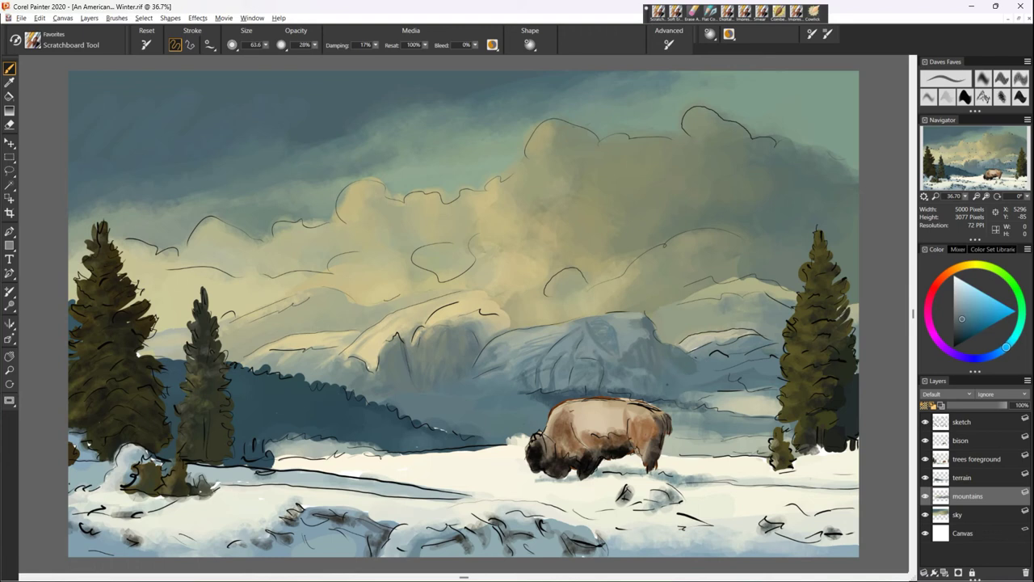
pyautogui.moveTo(1005, 348); pyautogui.dragTo(1017, 336)
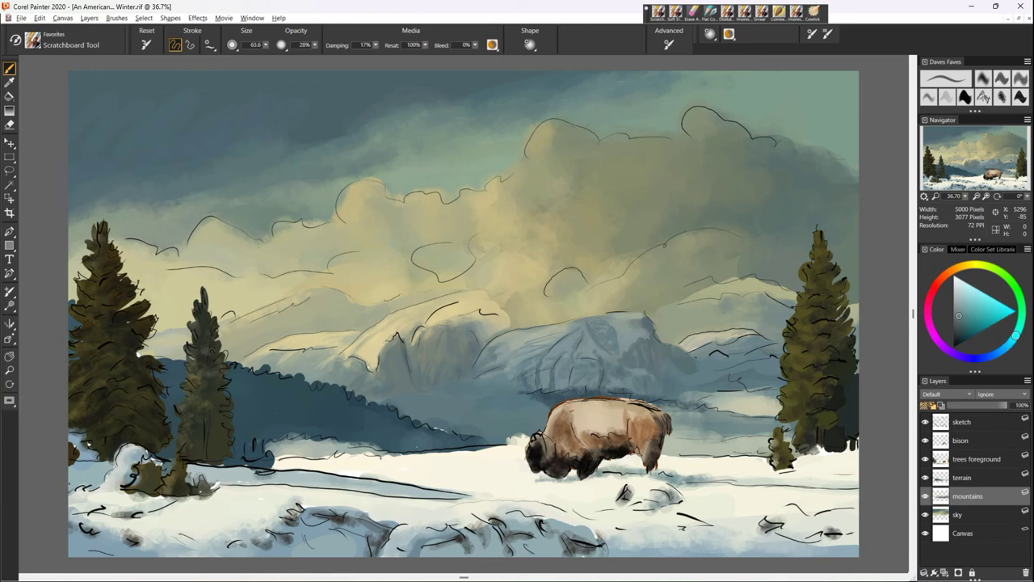
# - Blend the central mountain's right foot into the right mountain with sampled blue-greys, adjusting the hue and lightness between strokes
pyautogui.keyDown('alt'); pyautogui.click(774, 345); pyautogui.keyUp('alt')
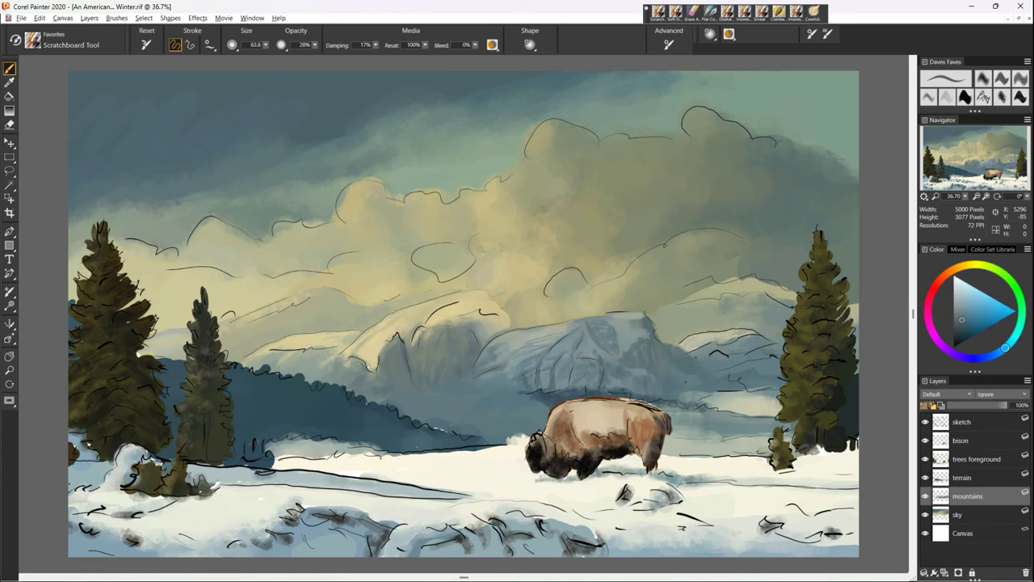
pyautogui.keyDown('alt'); pyautogui.click(707, 363); pyautogui.keyUp('alt')
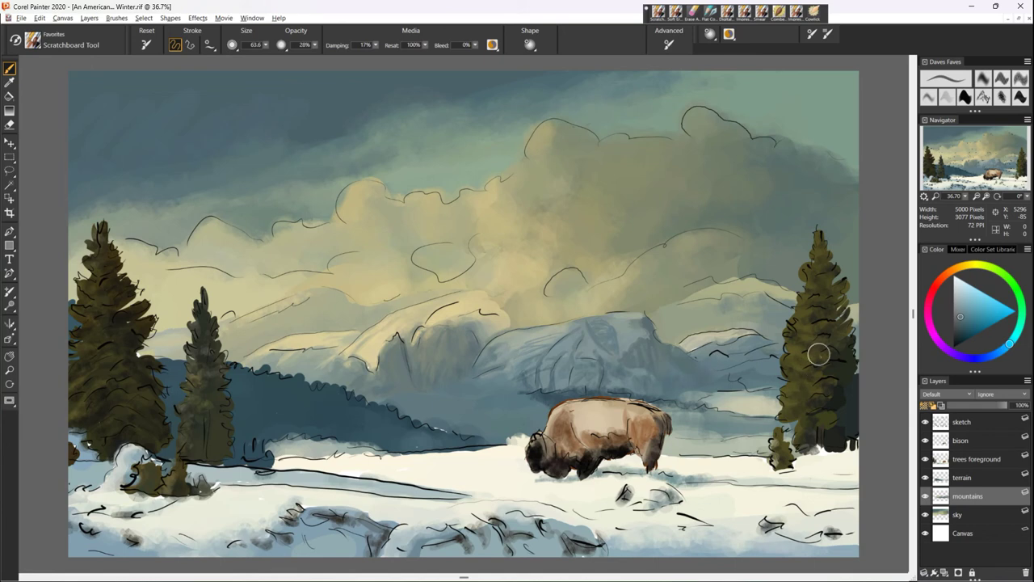
pyautogui.keyDown('alt'); pyautogui.click(698, 352); pyautogui.keyUp('alt')
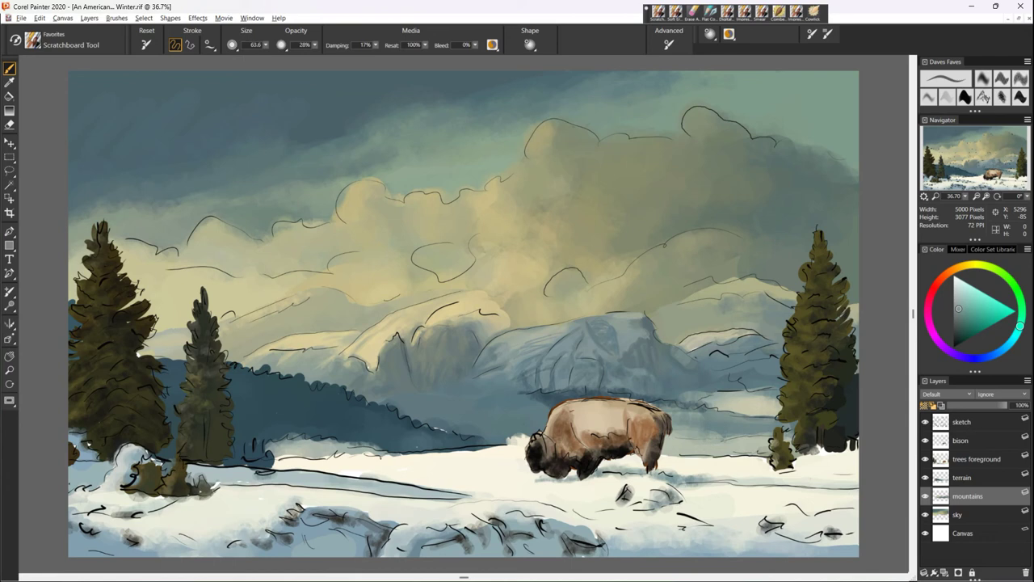
pyautogui.keyDown('alt'); pyautogui.click(693, 358); pyautogui.keyUp('alt')
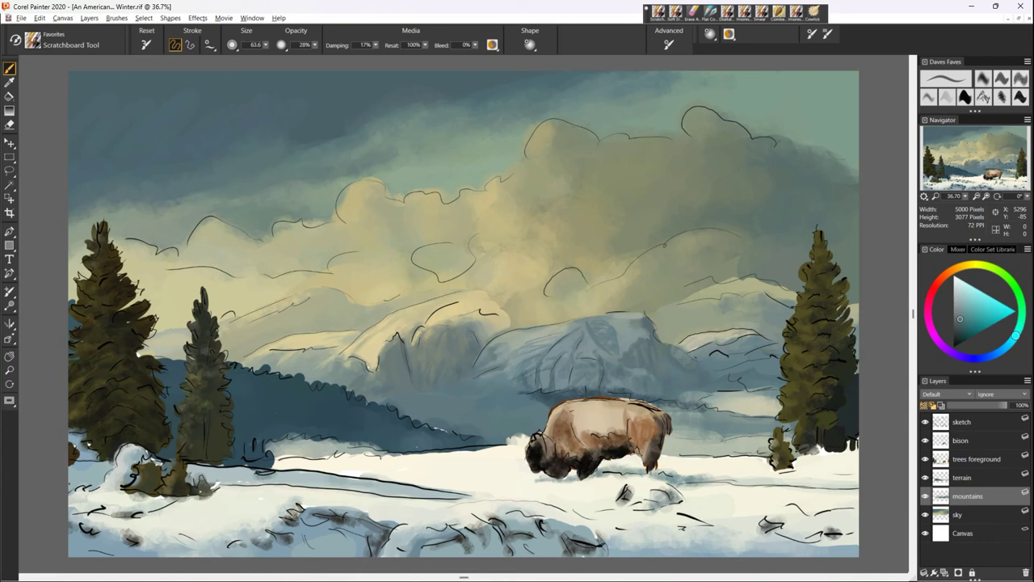
pyautogui.moveTo(960, 319); pyautogui.dragTo(958, 310)
pyautogui.moveTo(668, 368); pyautogui.dragTo(663, 360)
pyautogui.click(1007, 346)
pyautogui.click(963, 318)
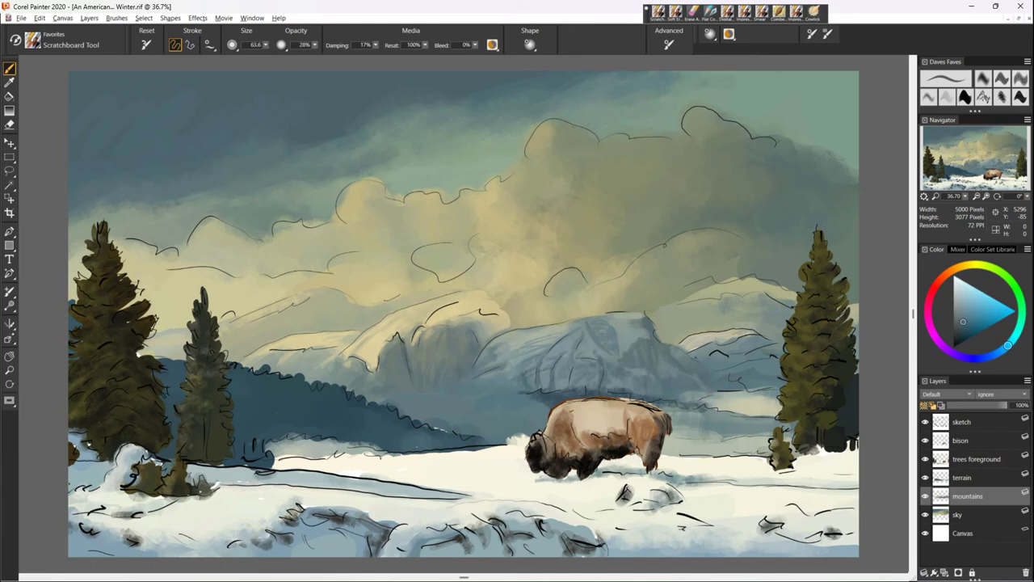
# - Shade the right mountain's face with sampled and adjusted blue-greys, setting the brush opacity to 48%
pyautogui.keyDown('alt'); pyautogui.click(744, 361); pyautogui.keyUp('alt')
pyautogui.click(1008, 345)
pyautogui.click(962, 319)
pyautogui.keyDown('alt'); pyautogui.click(722, 338); pyautogui.keyUp('alt')
pyautogui.moveTo(315, 46); pyautogui.dragTo(336, 57)
pyautogui.moveTo(1009, 344); pyautogui.dragTo(1013, 340)
pyautogui.click(960, 317)
pyautogui.keyDown('alt'); pyautogui.click(772, 361); pyautogui.keyUp('alt')
pyautogui.keyDown('alt'); pyautogui.click(759, 367); pyautogui.keyUp('alt')
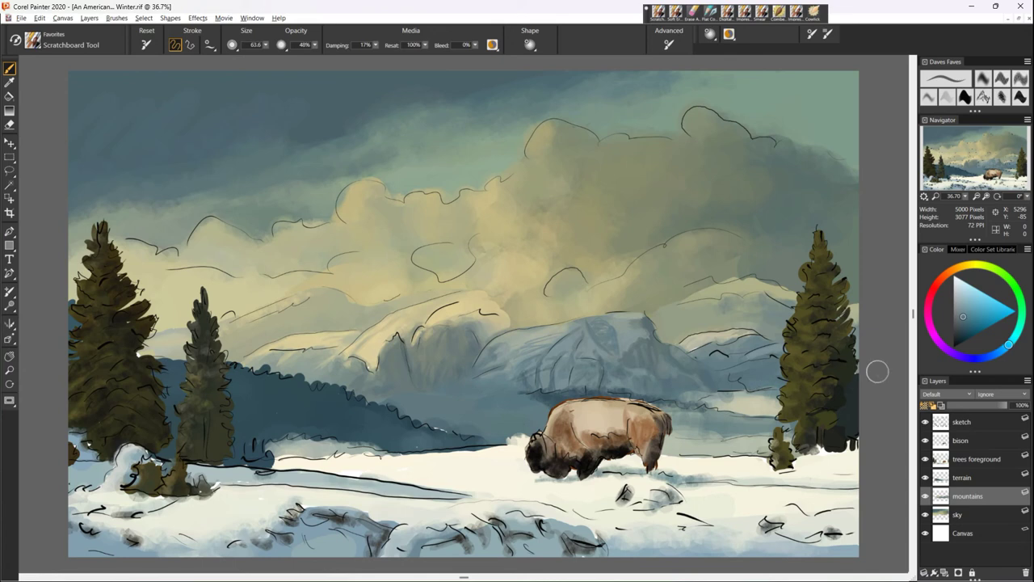
# - Soften the right mountain's base and the pale snow below it with sampled blue-grey and greenish grey beside the right tree
pyautogui.keyDown('alt'); pyautogui.click(815, 384); pyautogui.keyUp('alt')
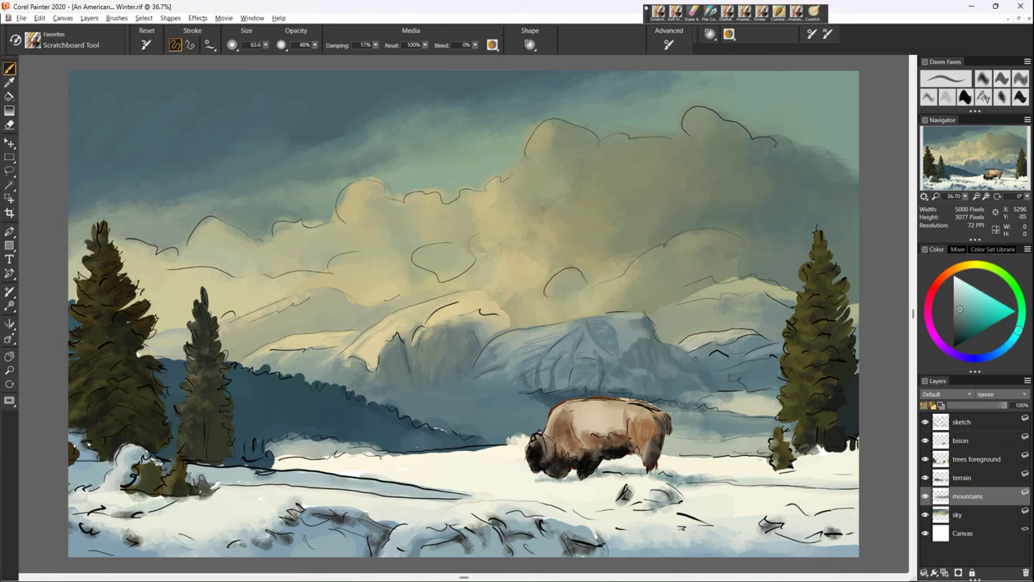
pyautogui.keyDown('alt'); pyautogui.click(781, 388); pyautogui.keyUp('alt')
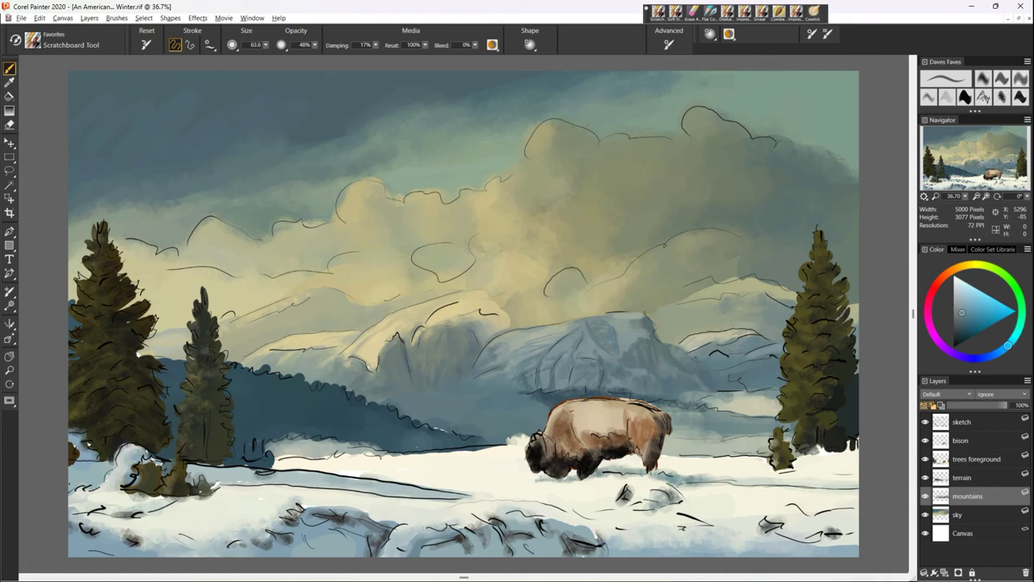
pyautogui.keyDown('alt'); pyautogui.click(775, 389); pyautogui.keyUp('alt')
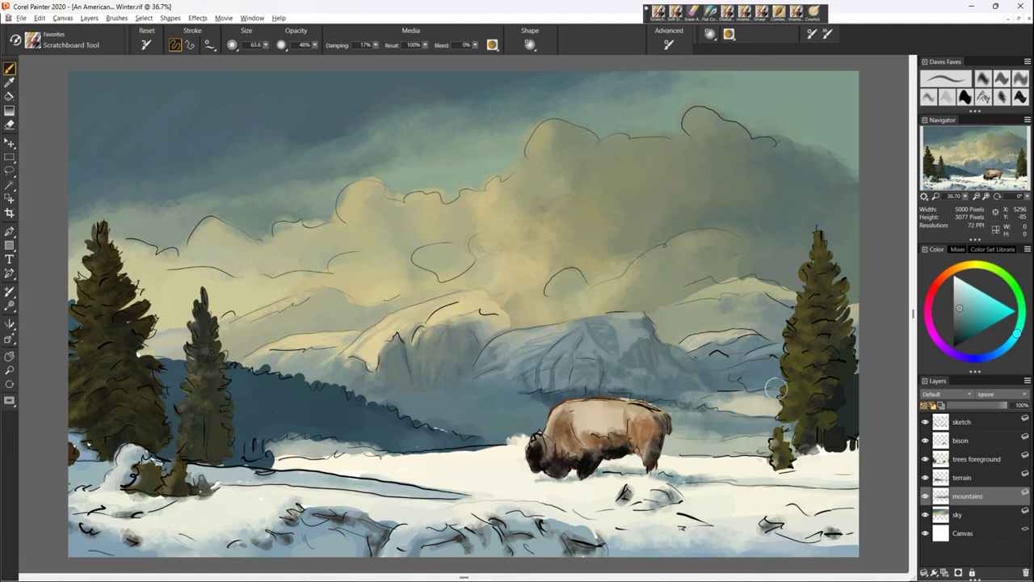
pyautogui.keyDown('alt'); pyautogui.click(744, 391); pyautogui.keyUp('alt')
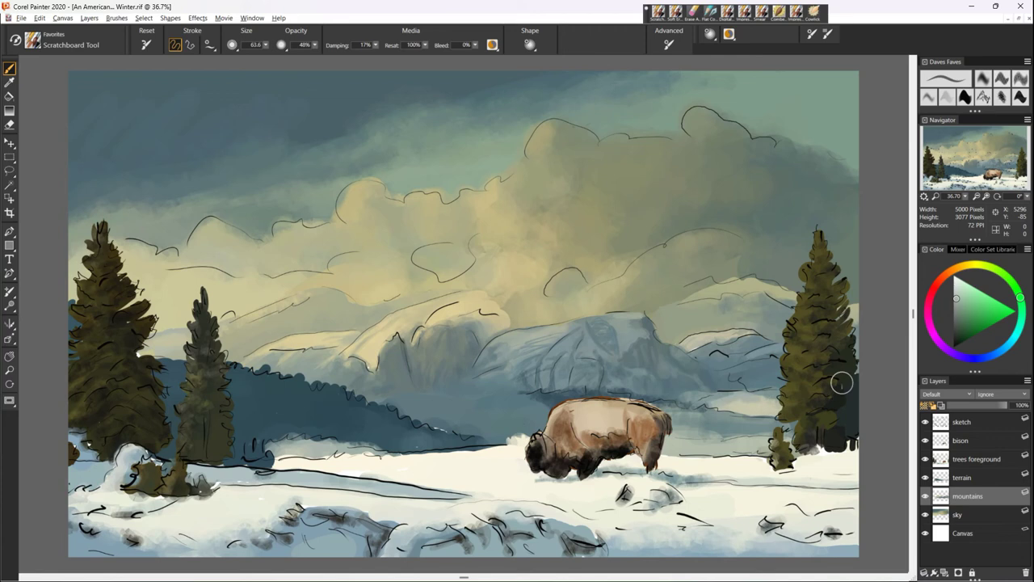
pyautogui.keyDown('alt'); pyautogui.click(759, 404); pyautogui.keyUp('alt')
# - Refine the right mountain's ridge and lower slope with strokes of sampled blue-grey
pyautogui.keyDown('alt'); pyautogui.click(771, 341); pyautogui.keyUp('alt')
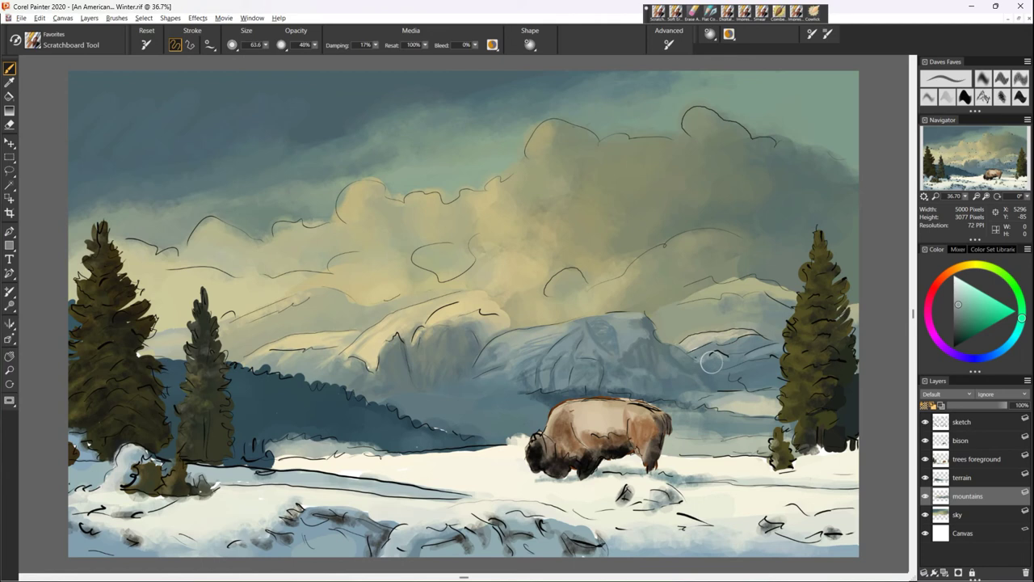
pyautogui.moveTo(704, 355); pyautogui.dragTo(727, 353)
pyautogui.keyDown('alt'); pyautogui.click(769, 349); pyautogui.keyUp('alt')
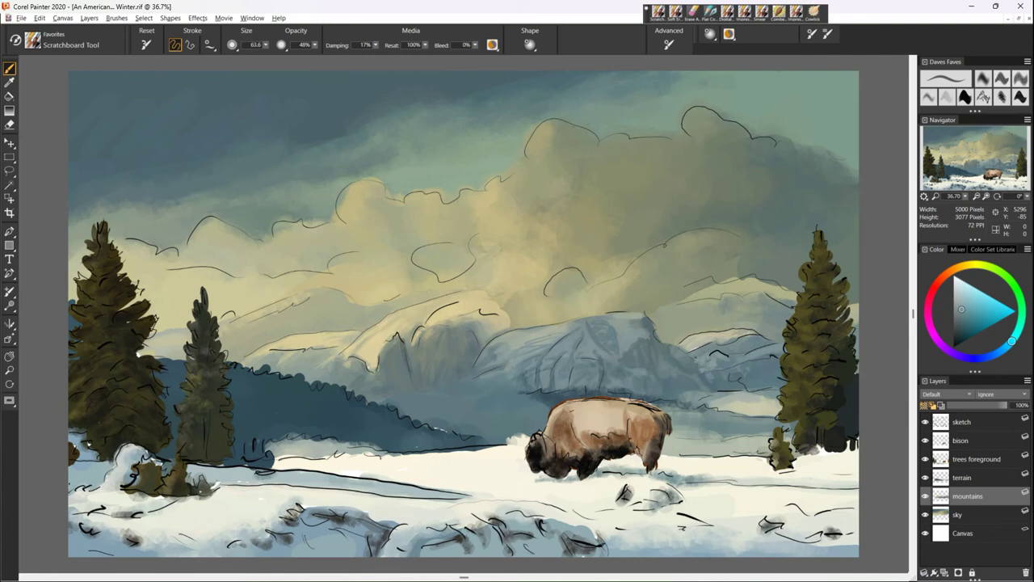
pyautogui.keyDown('alt'); pyautogui.click(773, 372); pyautogui.keyUp('alt')
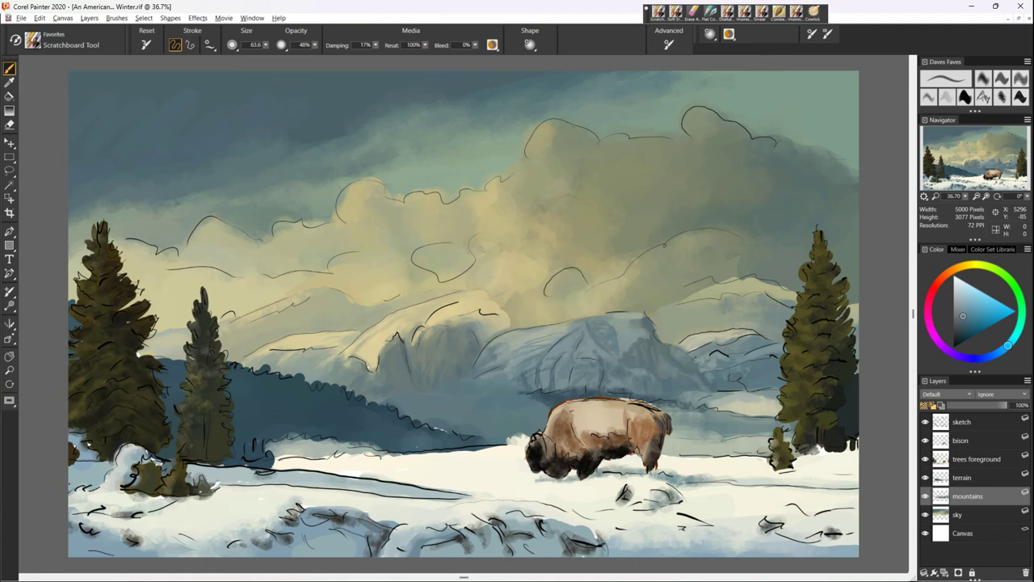
pyautogui.keyDown('alt'); pyautogui.click(773, 372); pyautogui.keyUp('alt')
# - Touch up the distant peak above the right mountain with sampled warm cream, and check the mountains layer by toggling its visibility
pyautogui.keyDown('alt'); pyautogui.click(747, 287); pyautogui.keyUp('alt')
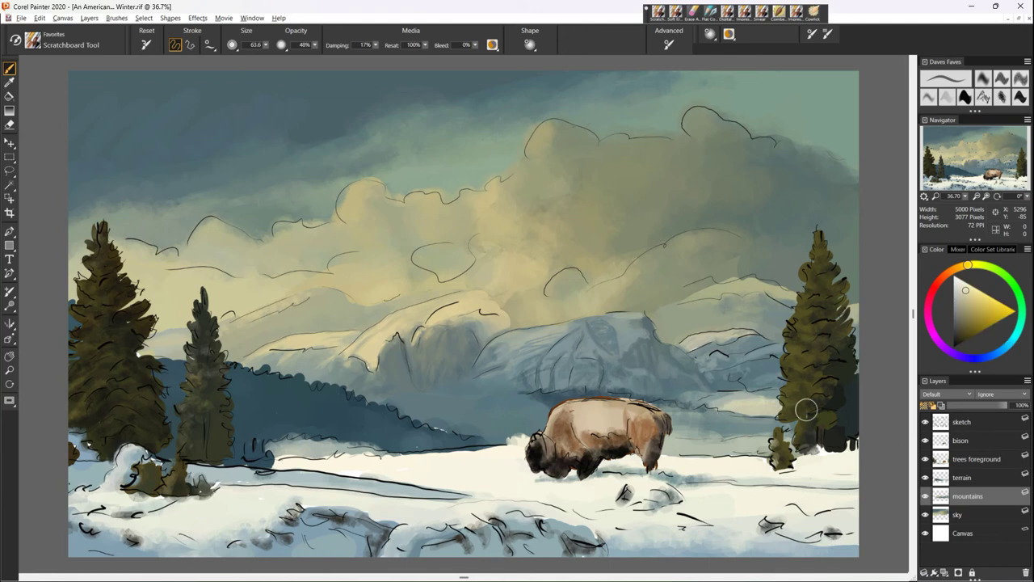
pyautogui.keyDown('alt'); pyautogui.click(774, 283); pyautogui.keyUp('alt')
pyautogui.click(925, 496)
pyautogui.click(925, 496)
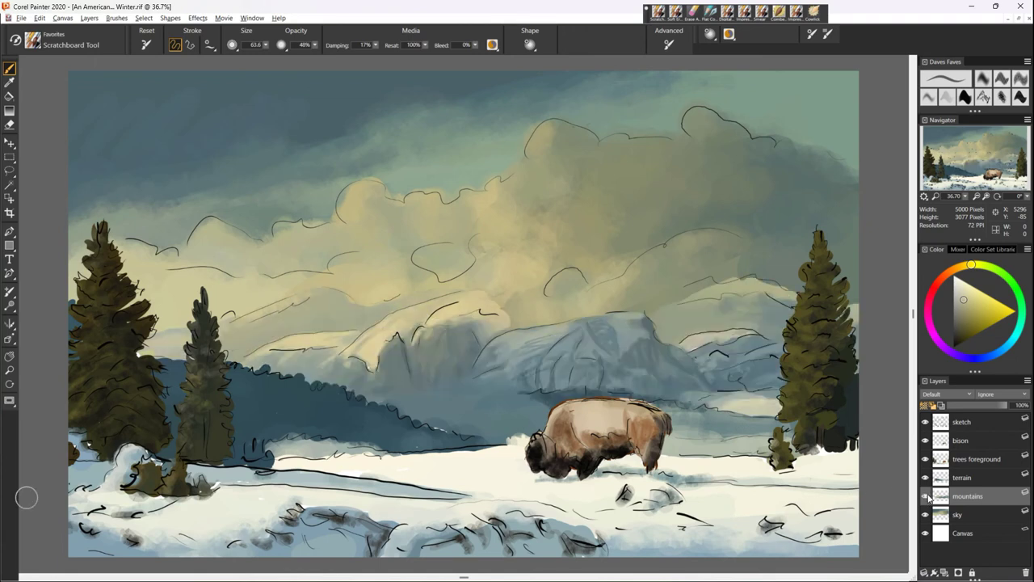
# - On the terrain layer, brush sampled blue onto the wooded hill behind the left trees, checking the layer by toggling its visibility
pyautogui.click(974, 481)
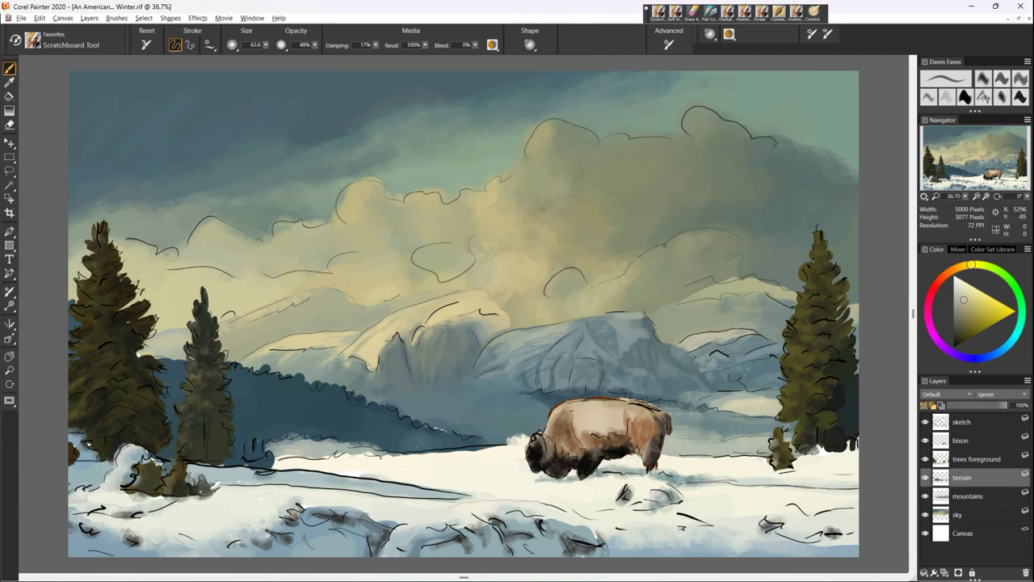
pyautogui.keyDown('alt'); pyautogui.click(244, 396); pyautogui.keyUp('alt')
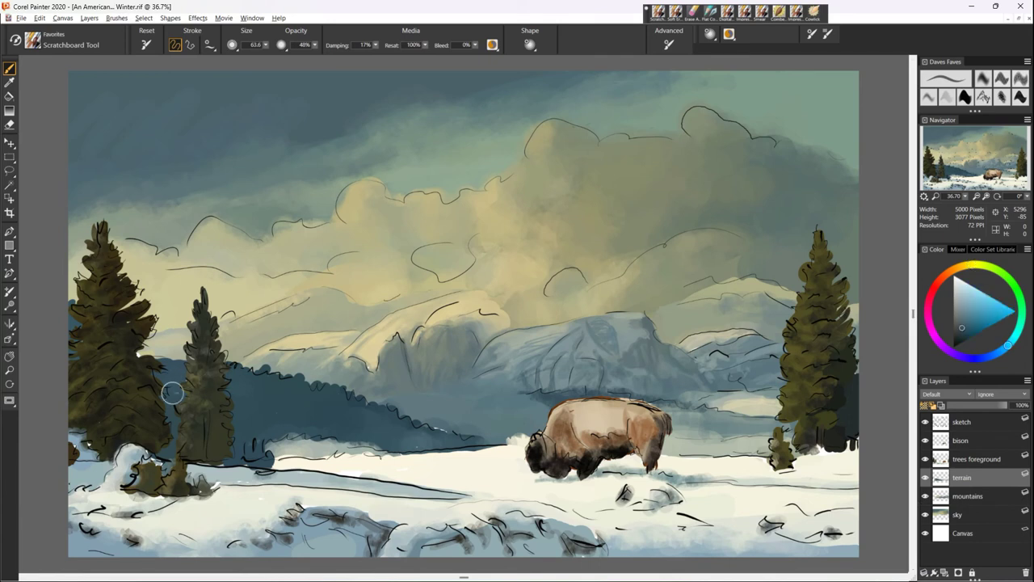
pyautogui.moveTo(315, 46); pyautogui.dragTo(350, 53)
pyautogui.keyDown('alt'); pyautogui.click(180, 371); pyautogui.keyUp('alt')
pyautogui.click(926, 478)
pyautogui.click(926, 477)
# - Lighten the wooded hill with vertical strokes of sampled blue-grey, setting the brush opacity to 23%
pyautogui.keyDown('alt'); pyautogui.click(365, 401); pyautogui.keyUp('alt')
pyautogui.keyDown('alt'); pyautogui.click(290, 374); pyautogui.keyUp('alt')
pyautogui.keyDown('alt'); pyautogui.click(290, 374); pyautogui.keyUp('alt')
pyautogui.moveTo(315, 46); pyautogui.dragTo(252, 149)
pyautogui.keyDown('alt'); pyautogui.click(296, 414); pyautogui.keyUp('alt')
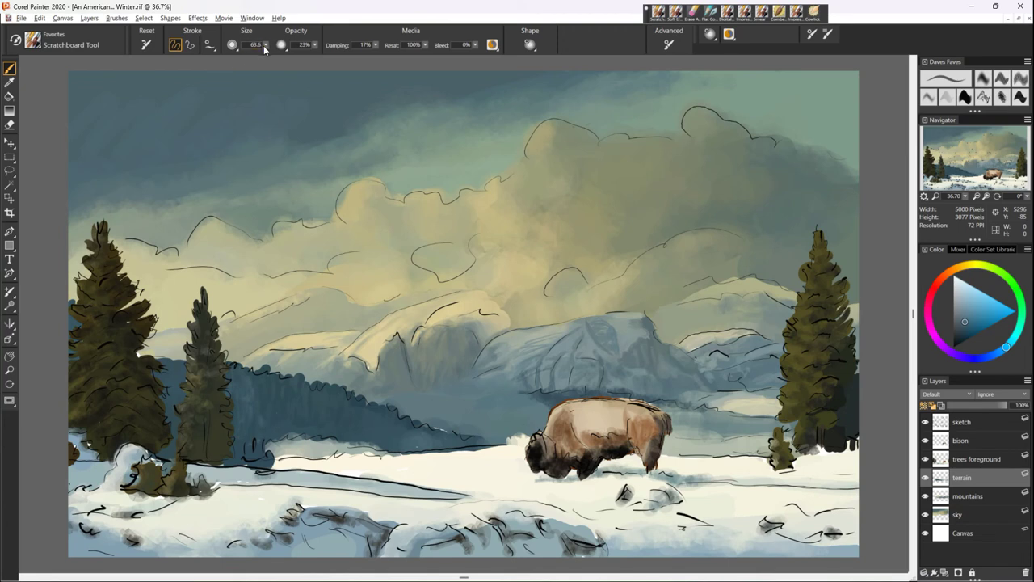
# - Reset the Scratchboard brush, set its size to 31.6 and opacity to 33%, and add small tree strokes to the wooded hill
pyautogui.moveTo(265, 45); pyautogui.dragTo(263, 54)
pyautogui.click(146, 44)
pyautogui.moveTo(265, 45); pyautogui.dragTo(284, 54)
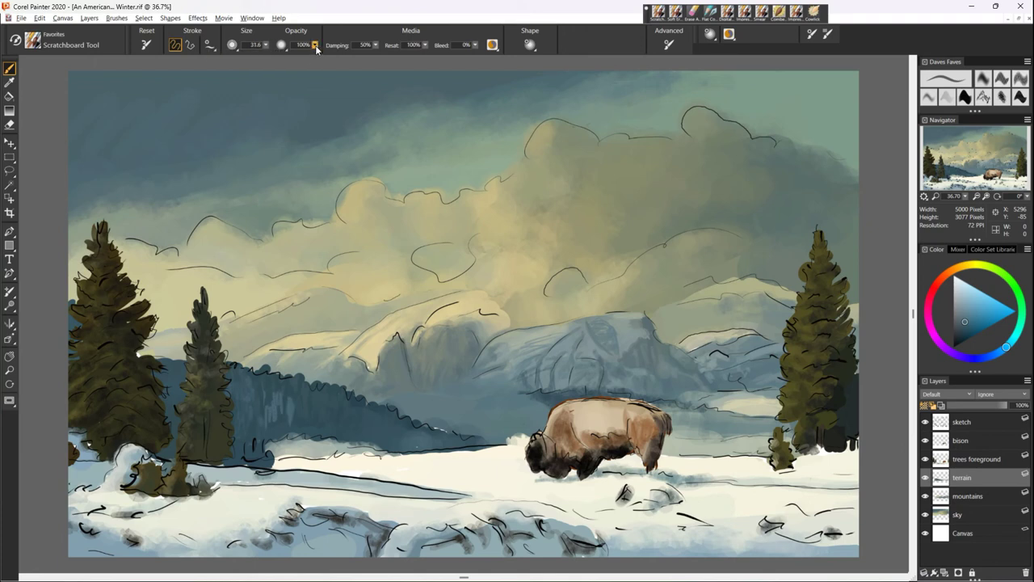
pyautogui.moveTo(314, 46); pyautogui.dragTo(278, 97)
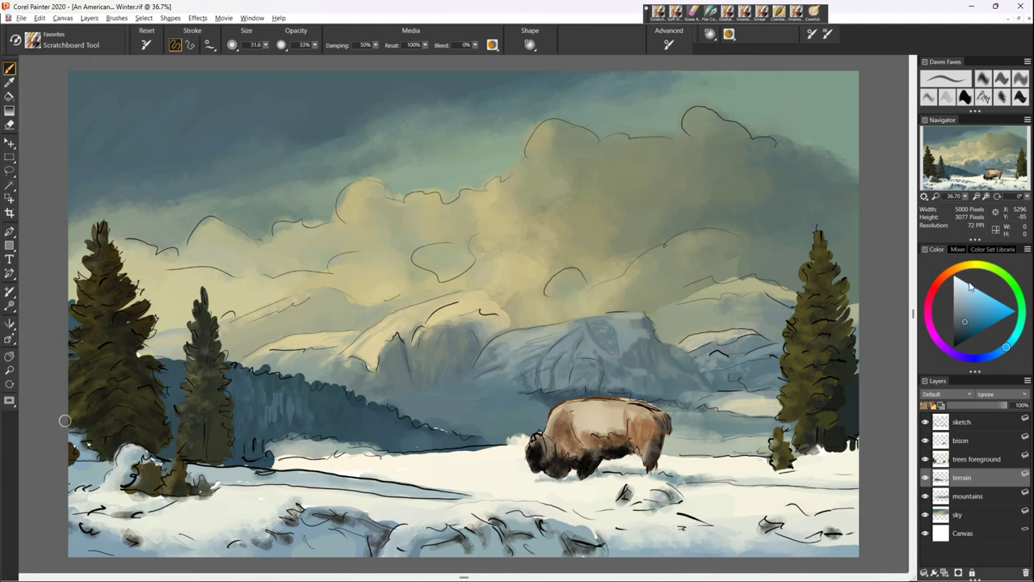
# - Texture the wooded hill with dense Impressionist brush dabs in sampled dark and mid blues to suggest trees
pyautogui.click(983, 98)
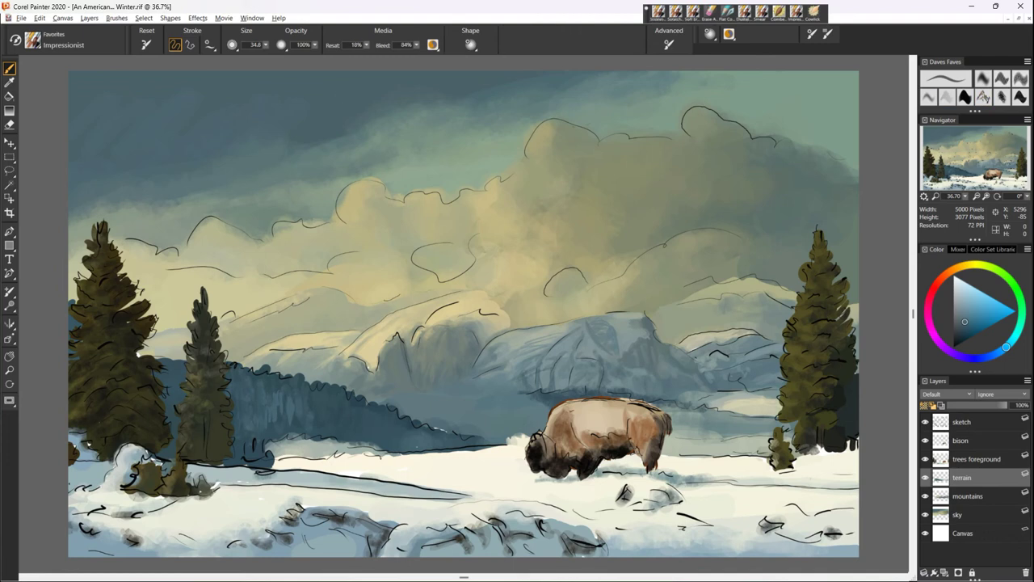
pyautogui.keyDown('alt'); pyautogui.click(273, 411); pyautogui.keyUp('alt')
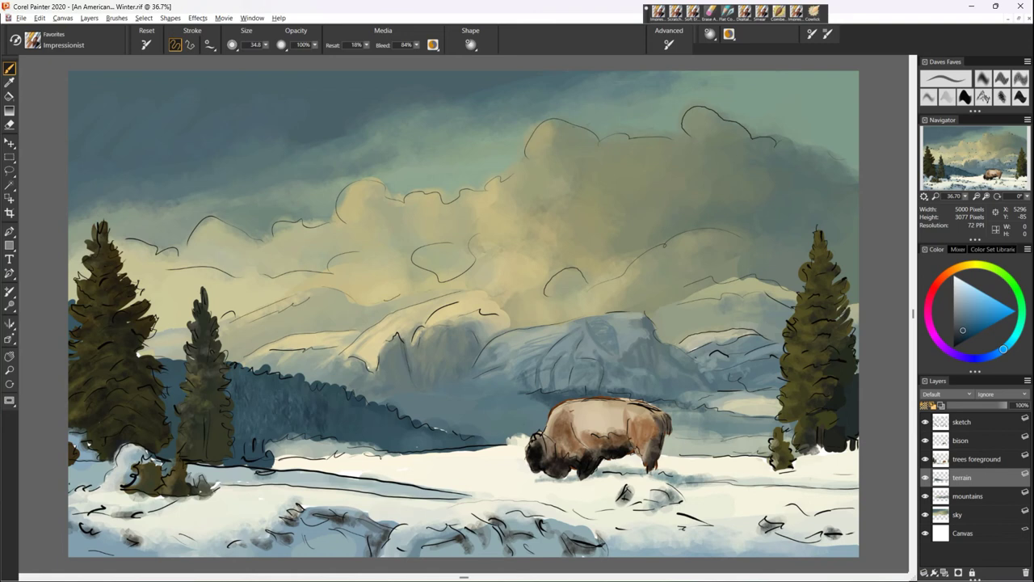
pyautogui.keyDown('alt'); pyautogui.click(315, 416); pyautogui.keyUp('alt')
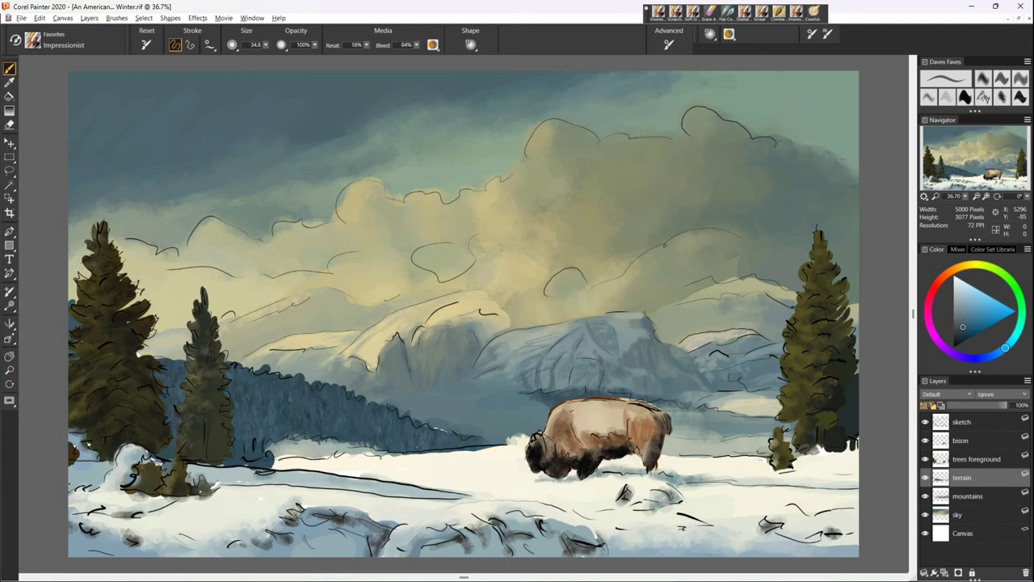
pyautogui.keyDown('alt'); pyautogui.click(315, 383); pyautogui.keyUp('alt')
pyautogui.keyDown('alt'); pyautogui.click(252, 384); pyautogui.keyUp('alt')
# - On the mountains layer, dab a distant tree line along the feet of the central and right mountains in sampled blue-grey
pyautogui.keyDown('alt'); pyautogui.click(578, 394); pyautogui.keyUp('alt')
pyautogui.click(925, 478)
pyautogui.click(925, 478)
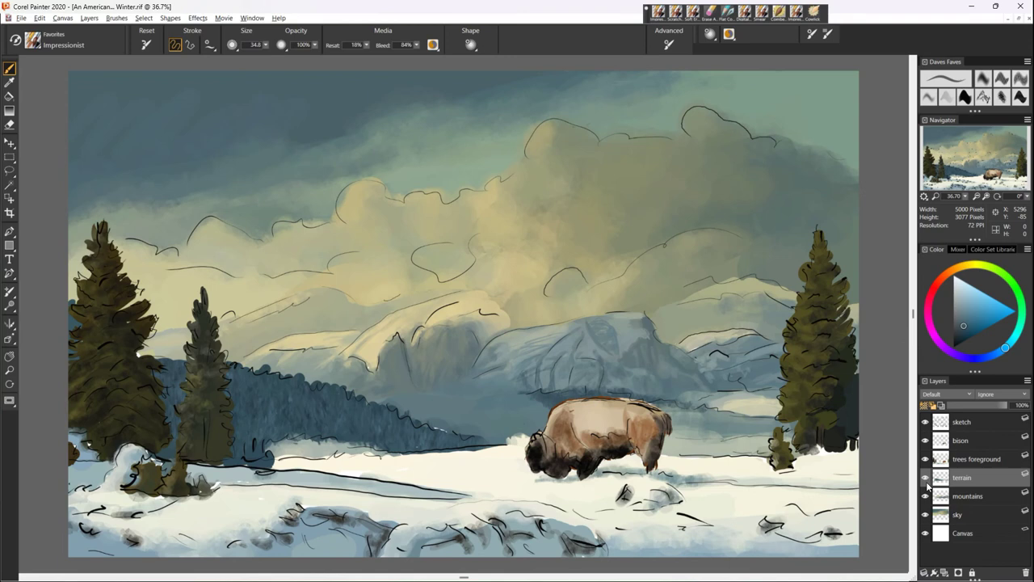
pyautogui.click(966, 495)
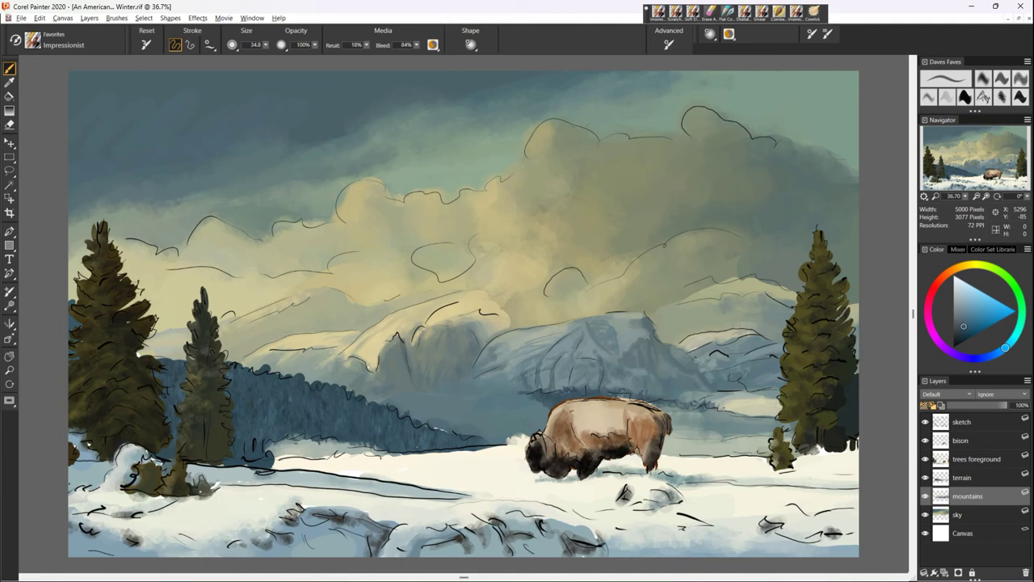
pyautogui.keyDown('alt'); pyautogui.click(726, 381); pyautogui.keyUp('alt')
# - On the terrain layer, texture the valley floor between the wooded hill and the bison with Impressionist dabs in sampled blue-greys and greenish grey
pyautogui.click(963, 477)
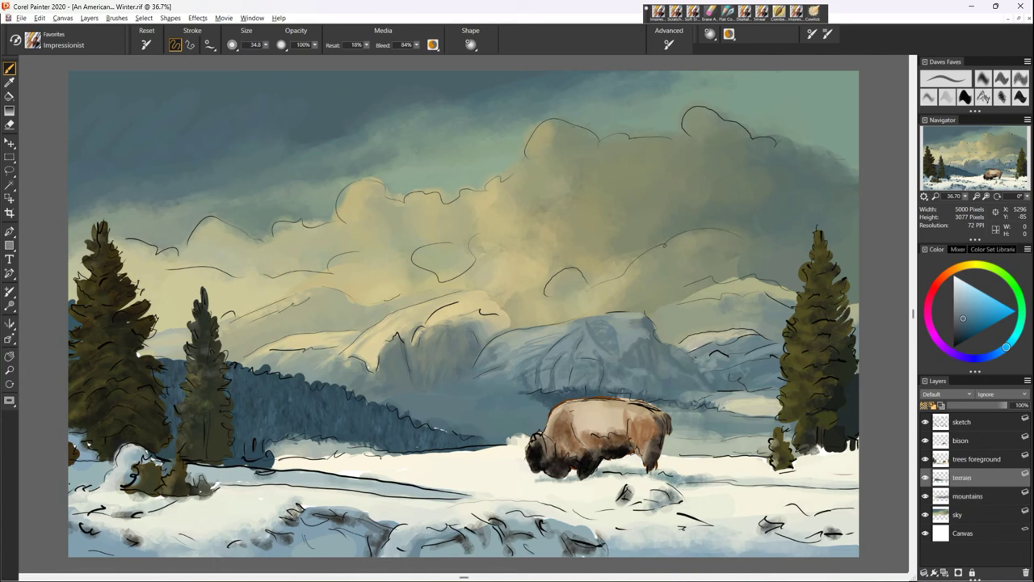
pyautogui.keyDown('alt'); pyautogui.click(482, 415); pyautogui.keyUp('alt')
pyautogui.click(926, 478)
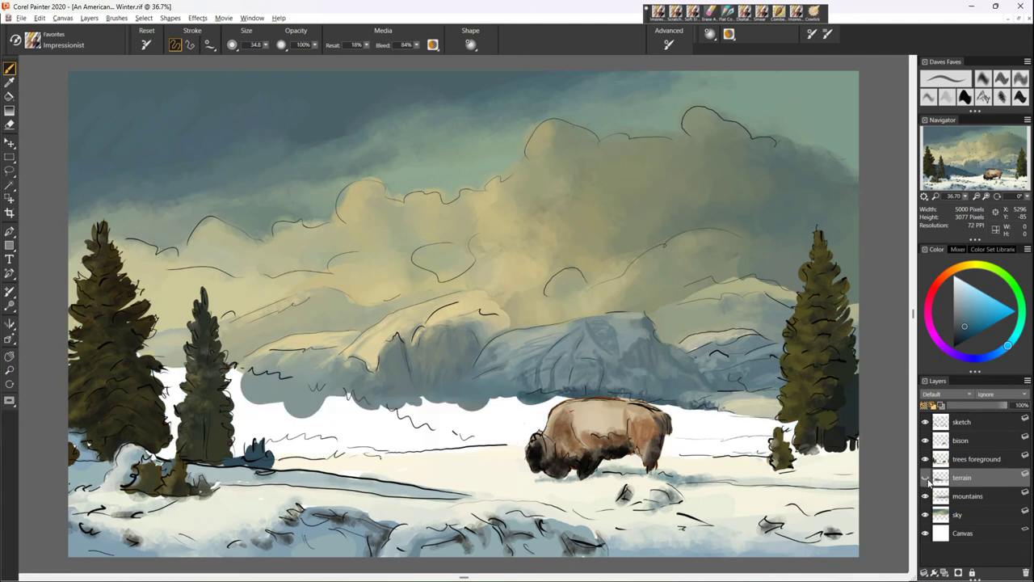
pyautogui.click(926, 478)
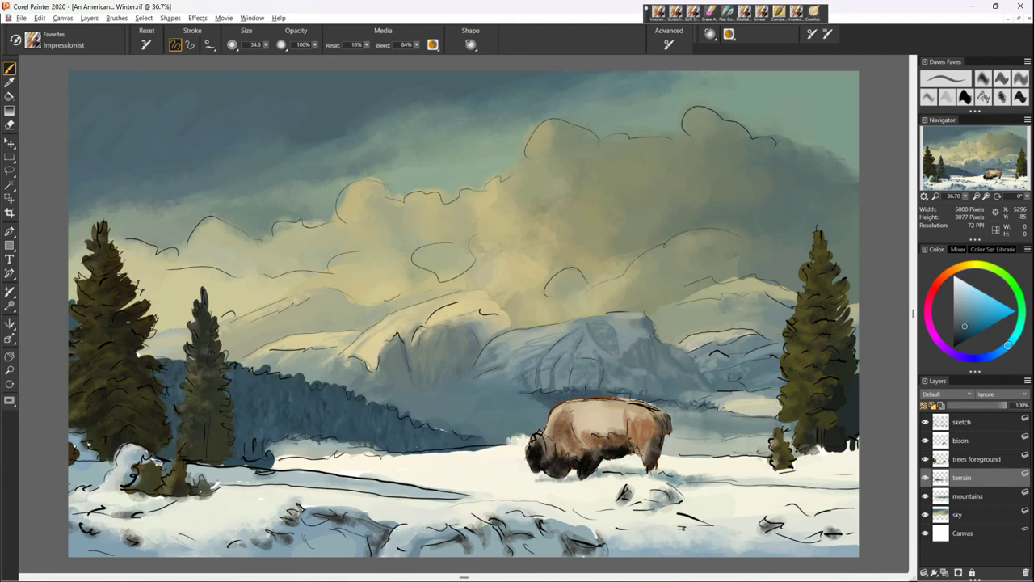
pyautogui.keyDown('alt'); pyautogui.click(701, 420); pyautogui.keyUp('alt')
pyautogui.keyDown('alt'); pyautogui.click(529, 412); pyautogui.keyUp('alt')
pyautogui.keyDown('alt'); pyautogui.click(517, 433); pyautogui.keyUp('alt')
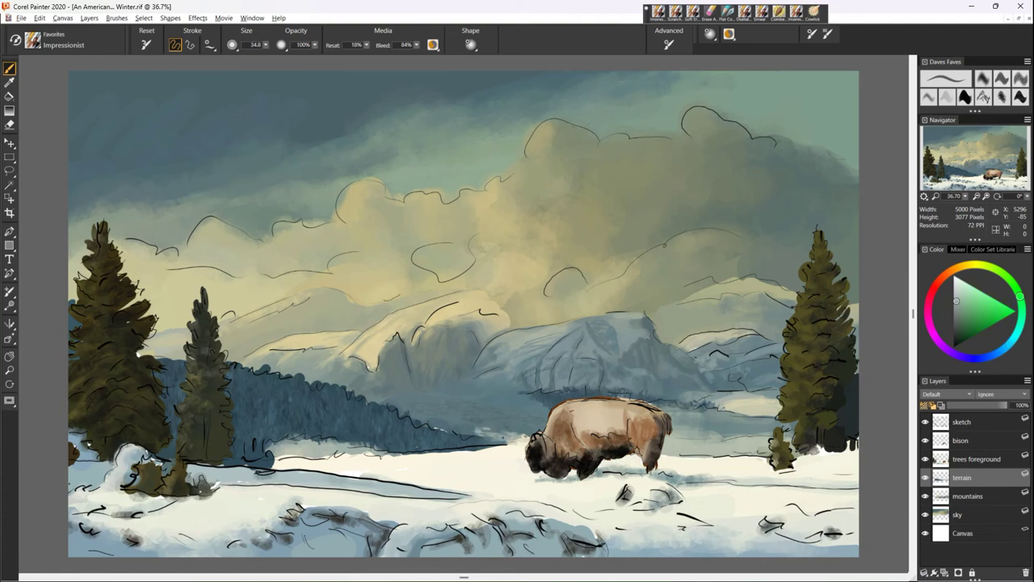
pyautogui.keyDown('alt'); pyautogui.click(540, 414); pyautogui.keyUp('alt')
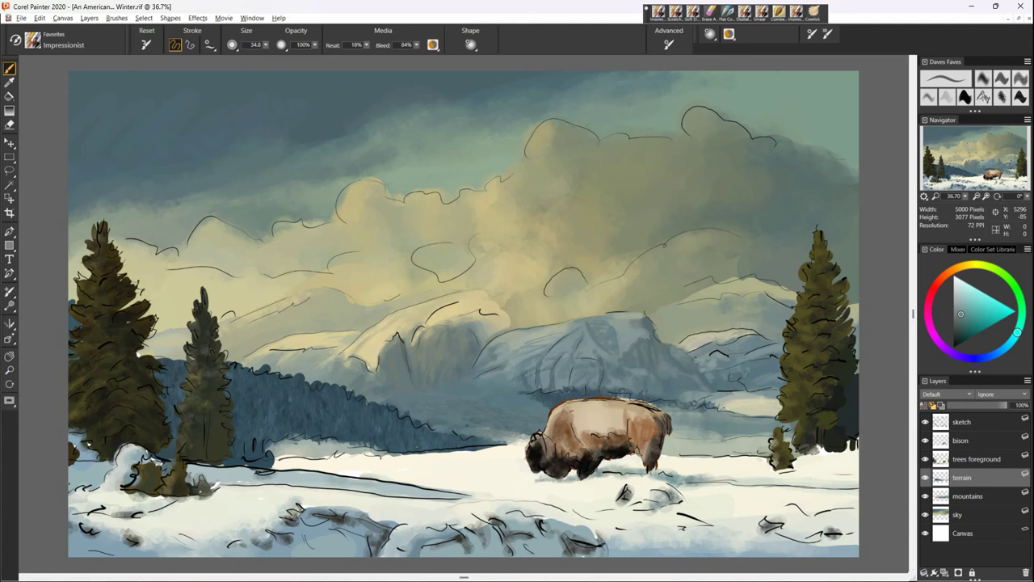
# - Continue texturing the valley floor around the bison with Impressionist dabs in sampled blue-greys on the terrain layer
pyautogui.click(925, 408)
pyautogui.keyDown('alt'); pyautogui.click(759, 420); pyautogui.keyUp('alt')
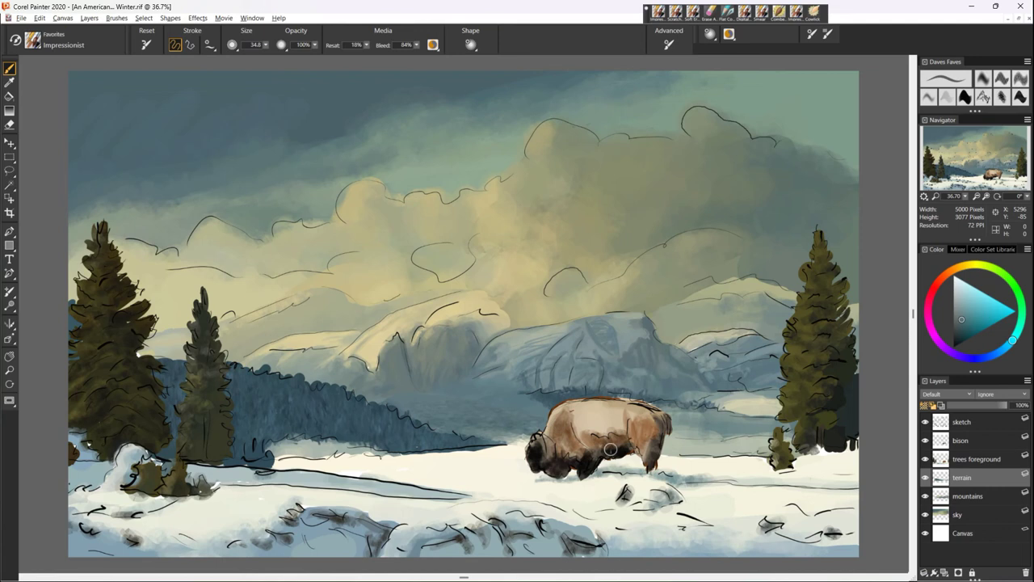
pyautogui.keyDown('alt'); pyautogui.click(531, 416); pyautogui.keyUp('alt')
pyautogui.keyDown('alt'); pyautogui.click(513, 410); pyautogui.keyUp('alt')
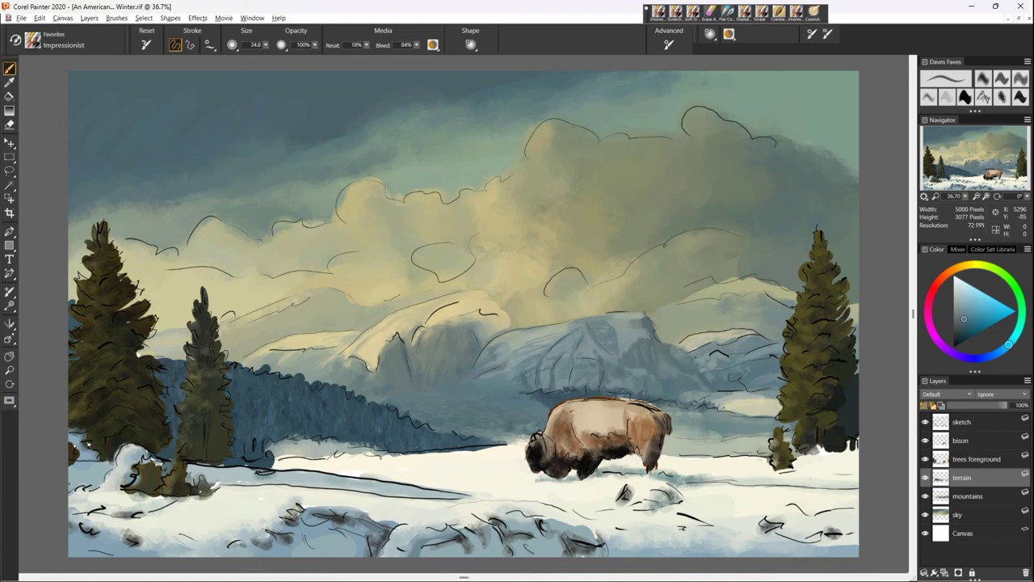
pyautogui.keyDown('alt'); pyautogui.click(475, 386); pyautogui.keyUp('alt')
# - On the mountains layer, texture the broad blue mountain behind the bison with Impressionist dabs in sampled light blue-greys
pyautogui.keyDown('alt'); pyautogui.click(515, 349); pyautogui.keyUp('alt')
pyautogui.click(973, 496)
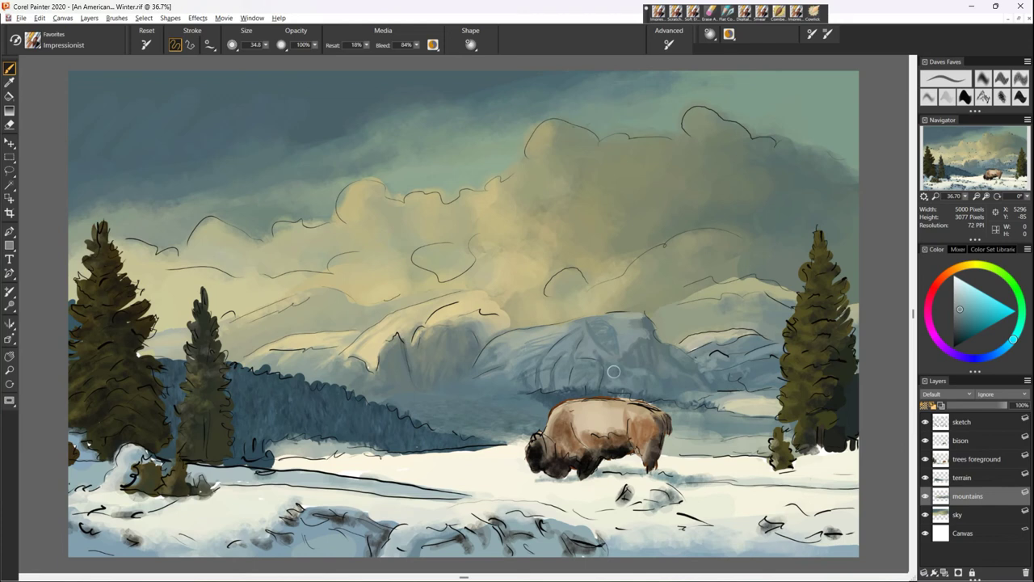
pyautogui.keyDown('alt'); pyautogui.click(608, 324); pyautogui.keyUp('alt')
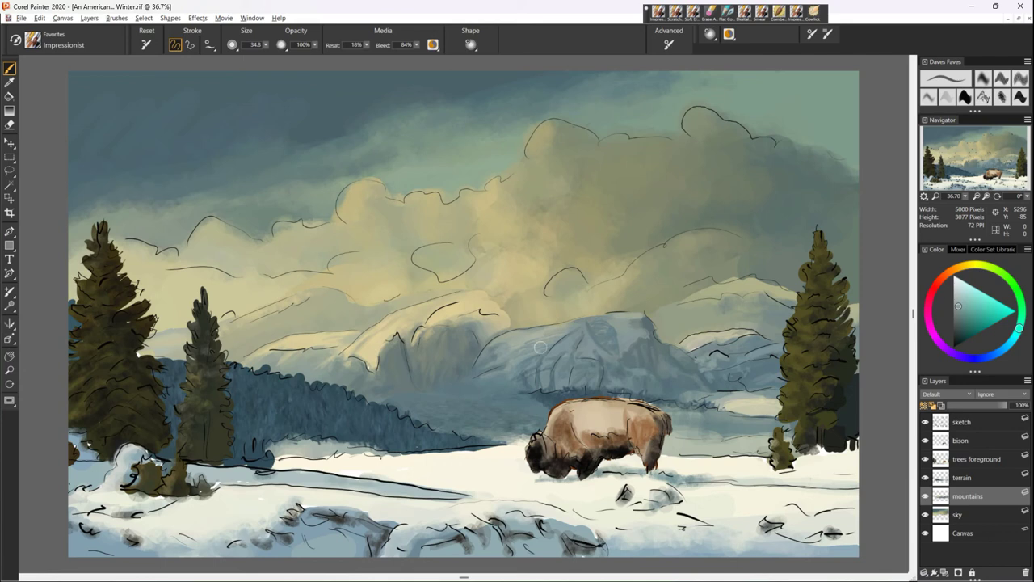
pyautogui.keyDown('alt'); pyautogui.click(592, 309); pyautogui.keyUp('alt')
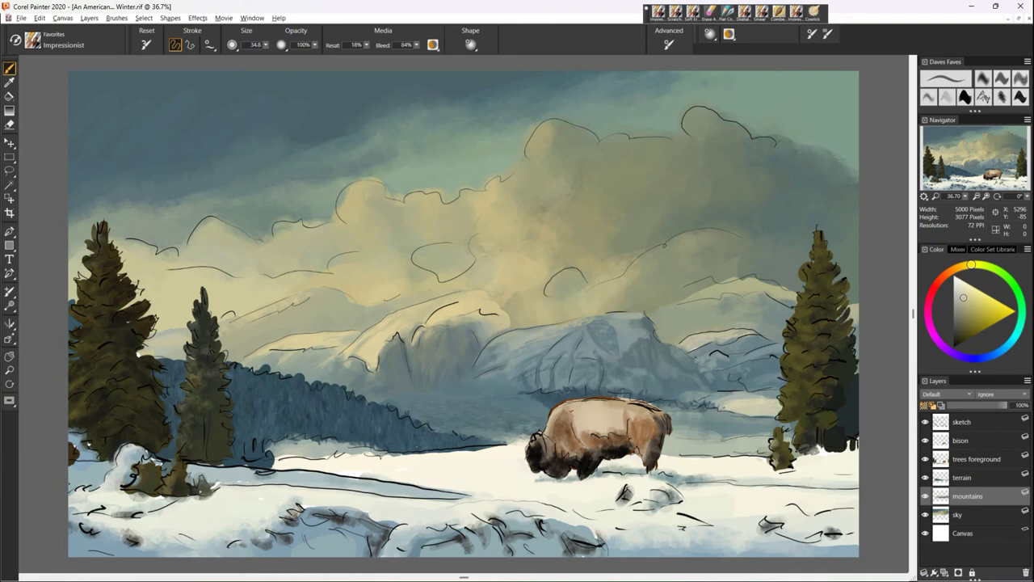
# - Brush sampled and lightened warm cream tones over the sunlit snowy crest of the domed central mountain
pyautogui.keyDown('alt'); pyautogui.click(520, 287); pyautogui.keyUp('alt')
pyautogui.click(970, 296)
pyautogui.keyDown('alt'); pyautogui.click(323, 302); pyautogui.keyUp('alt')
pyautogui.moveTo(429, 311); pyautogui.dragTo(443, 304)
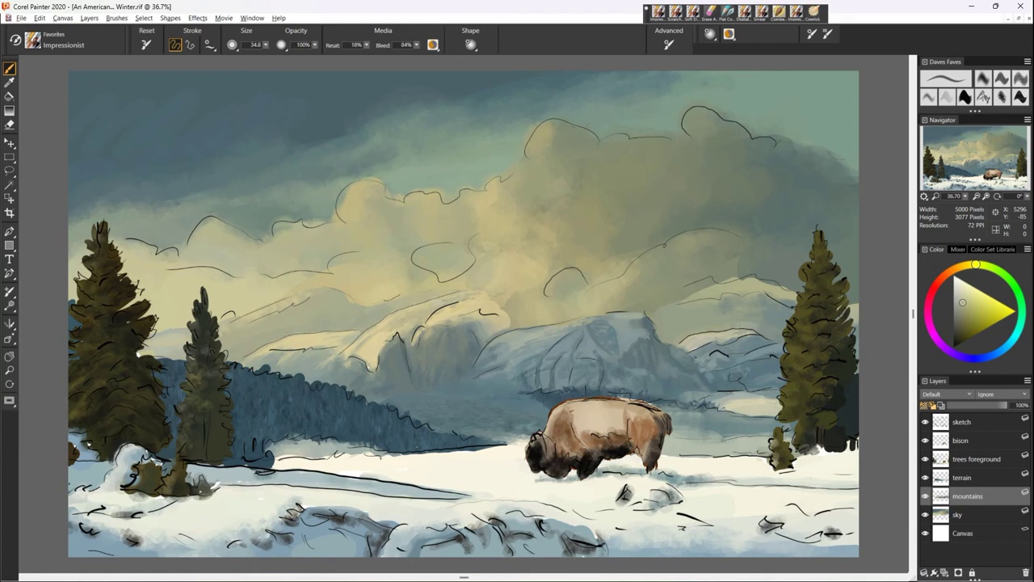
# - Texture the domed mountain's rocky cliff face and its foot with short strokes in sampled grey-greens, warm greys and blue-greys
pyautogui.keyDown('alt'); pyautogui.click(410, 348); pyautogui.keyUp('alt')
pyautogui.moveTo(408, 347); pyautogui.dragTo(397, 338)
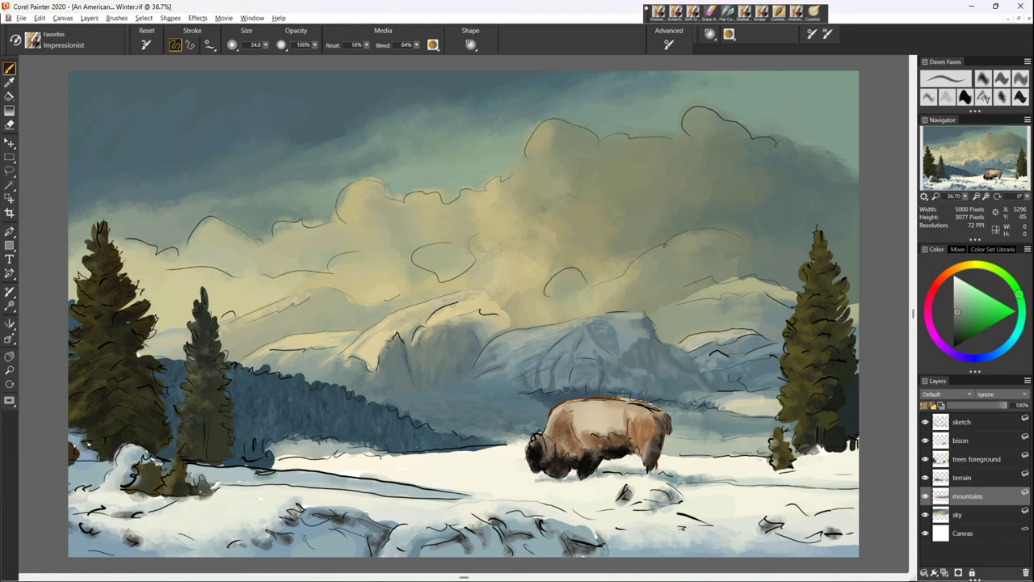
pyautogui.keyDown('alt'); pyautogui.click(432, 326); pyautogui.keyUp('alt')
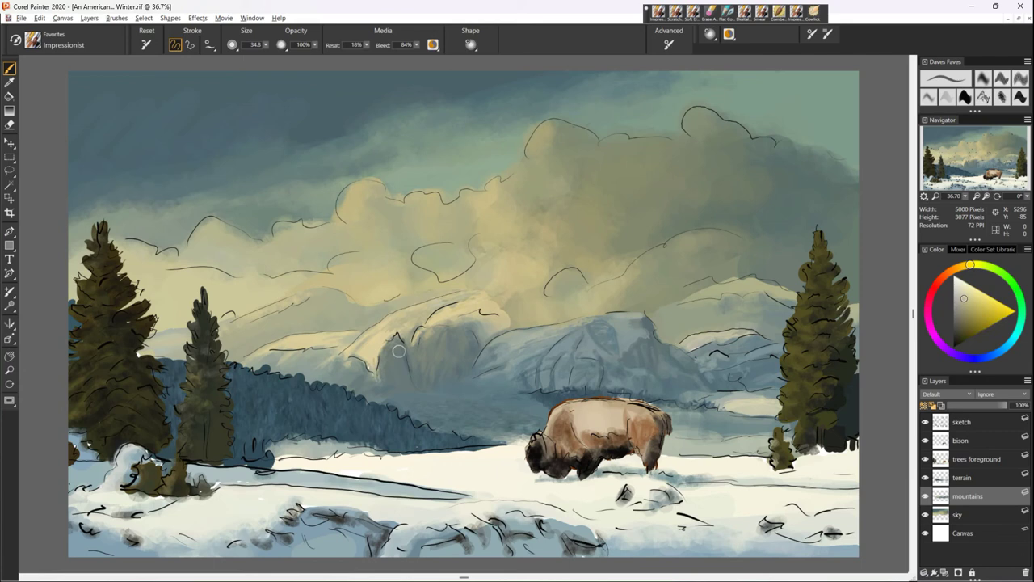
pyautogui.keyDown('alt'); pyautogui.click(468, 357); pyautogui.keyUp('alt')
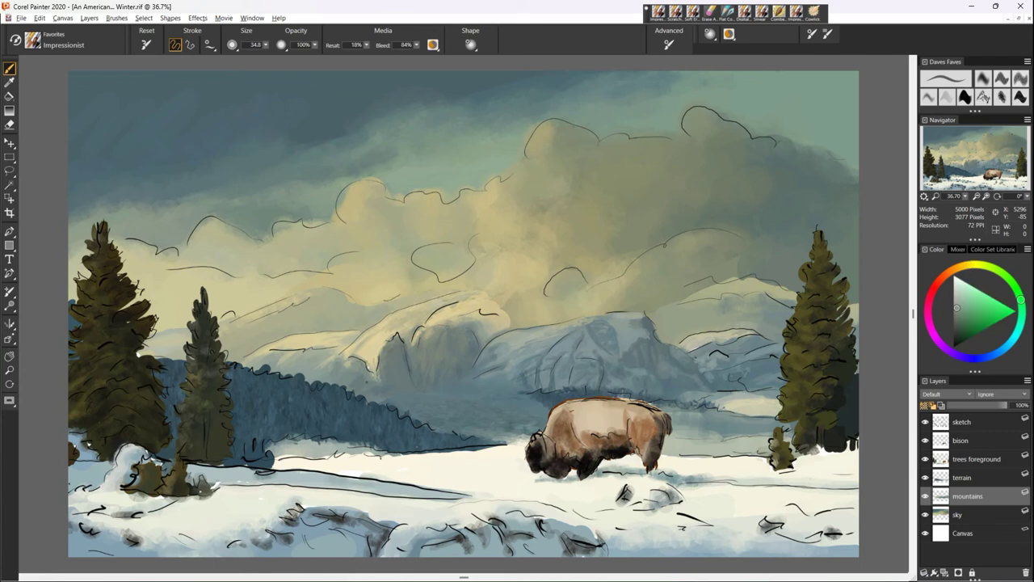
pyautogui.keyDown('alt'); pyautogui.click(446, 388); pyautogui.keyUp('alt')
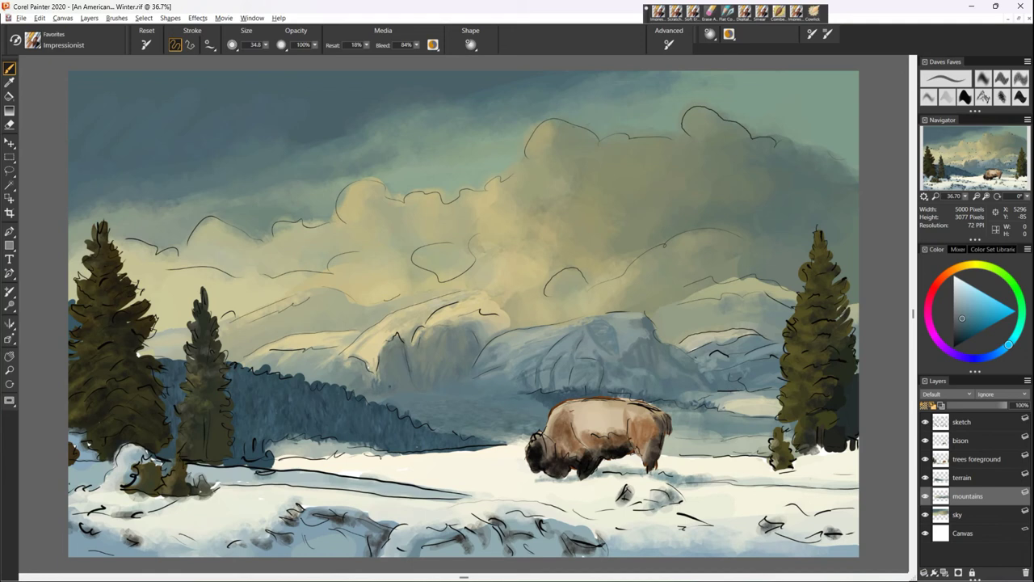
pyautogui.keyDown('alt'); pyautogui.click(449, 347); pyautogui.keyUp('alt')
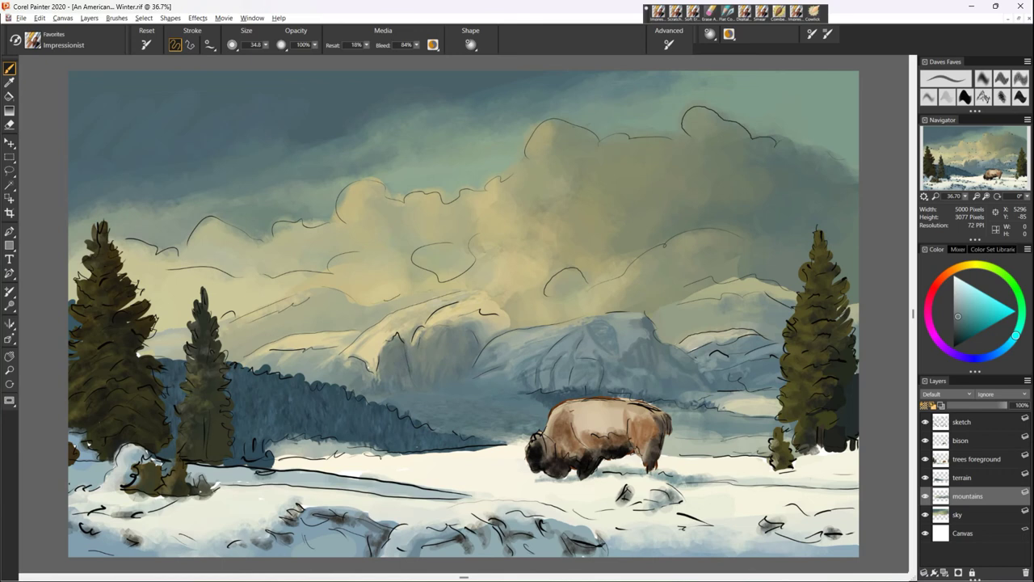
# - Dab sampled blue-greys, a yellow-green-shifted grey and warm cream onto the snowy slopes at the left of the domed mountain
pyautogui.keyDown('alt'); pyautogui.click(593, 348); pyautogui.keyUp('alt')
pyautogui.keyDown('alt'); pyautogui.click(377, 371); pyautogui.keyUp('alt')
pyautogui.keyDown('alt'); pyautogui.click(696, 308); pyautogui.keyUp('alt')
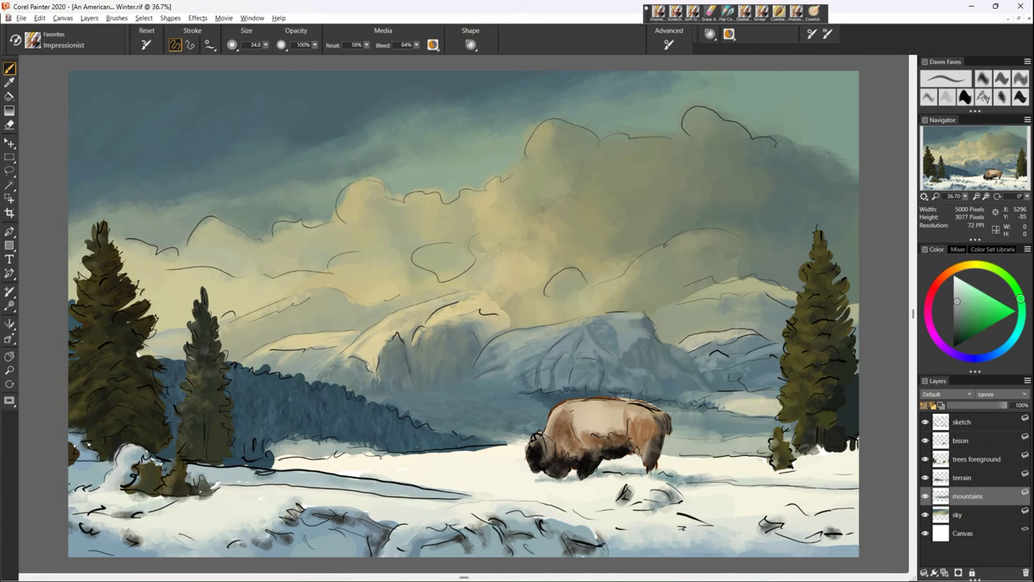
pyautogui.moveTo(1020, 299); pyautogui.dragTo(993, 267)
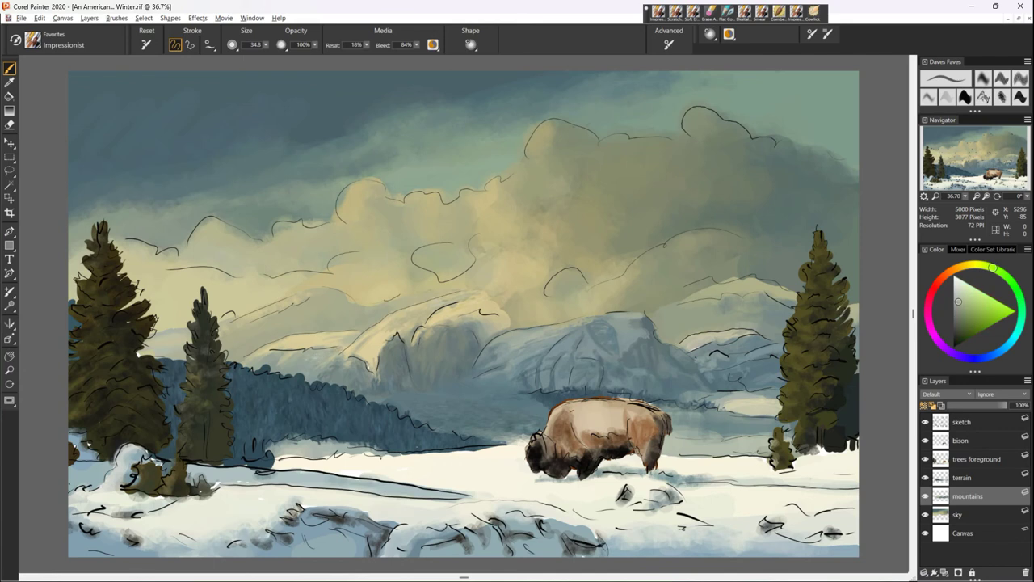
pyautogui.keyDown('alt'); pyautogui.click(317, 353); pyautogui.keyUp('alt')
pyautogui.keyDown('alt'); pyautogui.click(417, 345); pyautogui.keyUp('alt')
pyautogui.keyDown('alt'); pyautogui.click(380, 341); pyautogui.keyUp('alt')
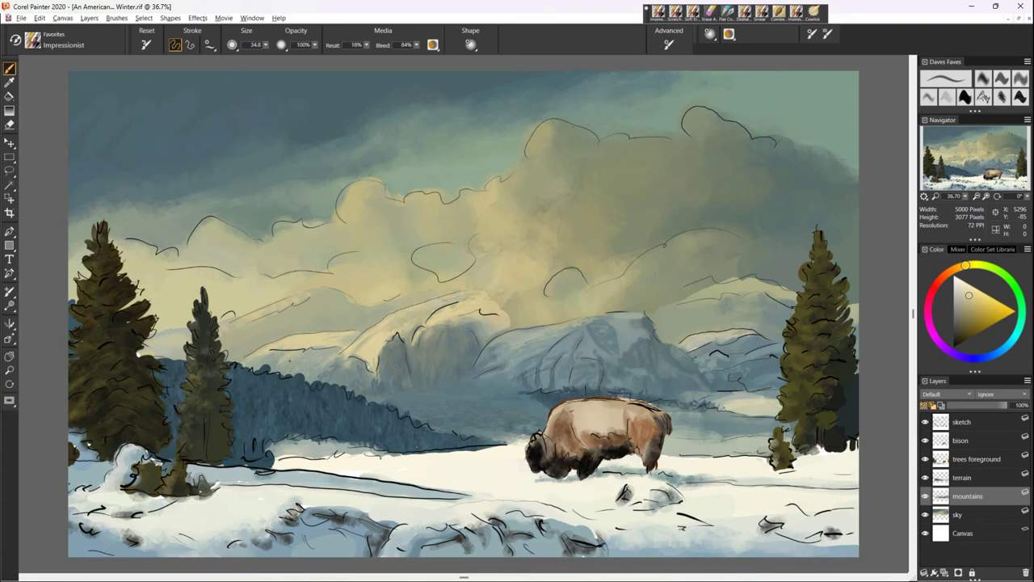
# - Refine the domed mountain's sunlit ridge and shaded cliff with dabs in sampled cream, warm grey and blue-grey
pyautogui.keyDown('alt'); pyautogui.click(447, 337); pyautogui.keyUp('alt')
pyautogui.keyDown('alt'); pyautogui.click(454, 311); pyautogui.keyUp('alt')
pyautogui.keyDown('alt'); pyautogui.click(688, 323); pyautogui.keyUp('alt')
pyautogui.keyDown('alt'); pyautogui.click(727, 294); pyautogui.keyUp('alt')
pyautogui.keyDown('alt'); pyautogui.click(507, 293); pyautogui.keyUp('alt')
pyautogui.keyDown('alt'); pyautogui.click(454, 331); pyautogui.keyUp('alt')
pyautogui.keyDown('alt'); pyautogui.click(436, 323); pyautogui.keyUp('alt')
pyautogui.moveTo(403, 336); pyautogui.dragTo(408, 347)
pyautogui.keyDown('alt'); pyautogui.click(420, 356); pyautogui.keyUp('alt')
pyautogui.keyDown('alt'); pyautogui.click(487, 340); pyautogui.keyUp('alt')
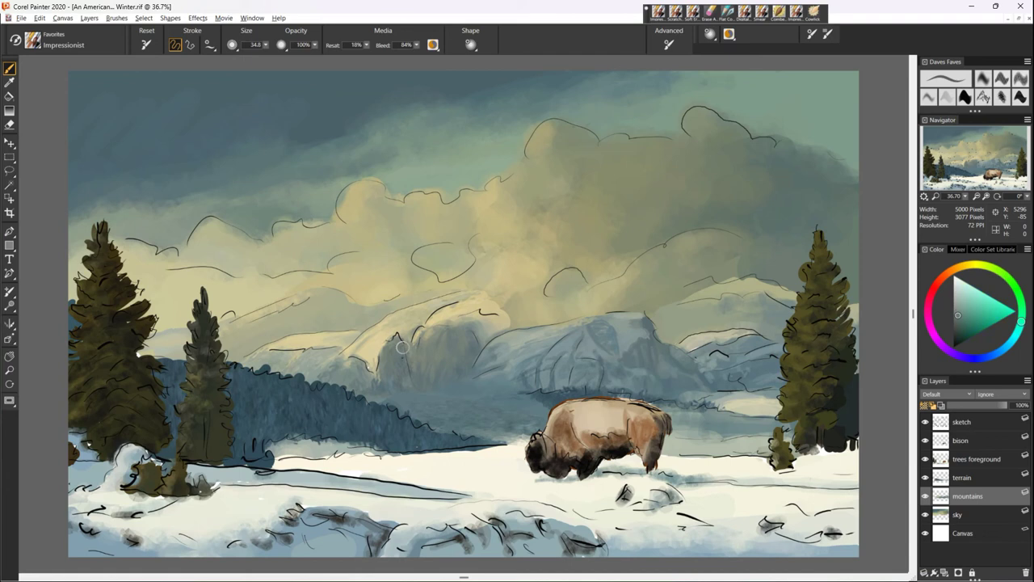
pyautogui.keyDown('alt'); pyautogui.click(461, 349); pyautogui.keyUp('alt')
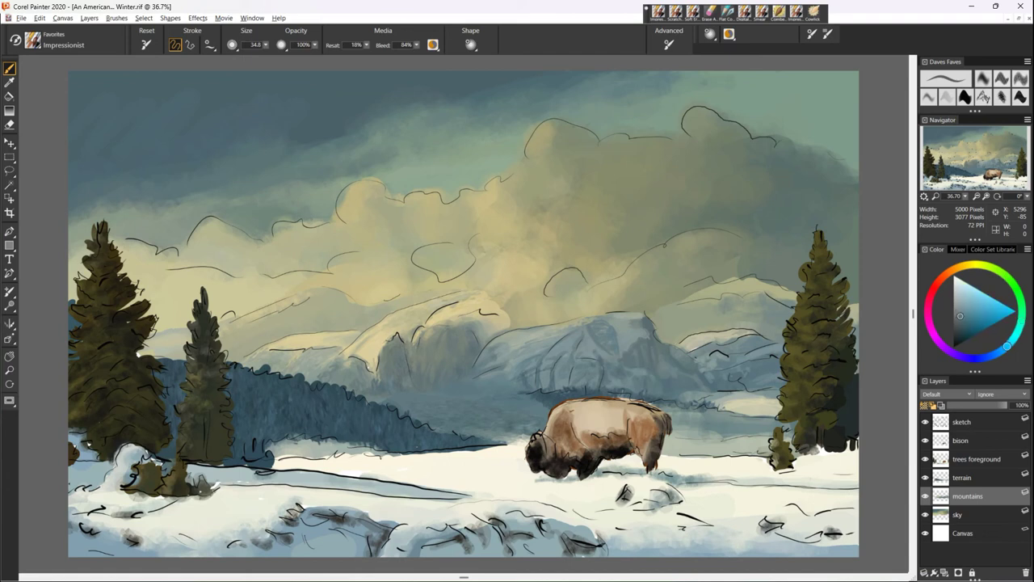
# - Texture the blue mountain's left flank and the misty foot between the two central mountains with sampled blue-grey dabs
pyautogui.keyDown('alt'); pyautogui.click(461, 404); pyautogui.keyUp('alt')
pyautogui.keyDown('alt'); pyautogui.click(521, 396); pyautogui.keyUp('alt')
pyautogui.keyDown('alt'); pyautogui.click(510, 345); pyautogui.keyUp('alt')
pyautogui.keyDown('alt'); pyautogui.click(686, 354); pyautogui.keyUp('alt')
pyautogui.keyDown('alt'); pyautogui.click(550, 367); pyautogui.keyUp('alt')
pyautogui.keyDown('alt'); pyautogui.click(530, 380); pyautogui.keyUp('alt')
pyautogui.keyDown('alt'); pyautogui.click(530, 381); pyautogui.keyUp('alt')
pyautogui.keyDown('alt'); pyautogui.click(565, 377); pyautogui.keyUp('alt')
pyautogui.keyDown('alt'); pyautogui.click(475, 363); pyautogui.keyUp('alt')
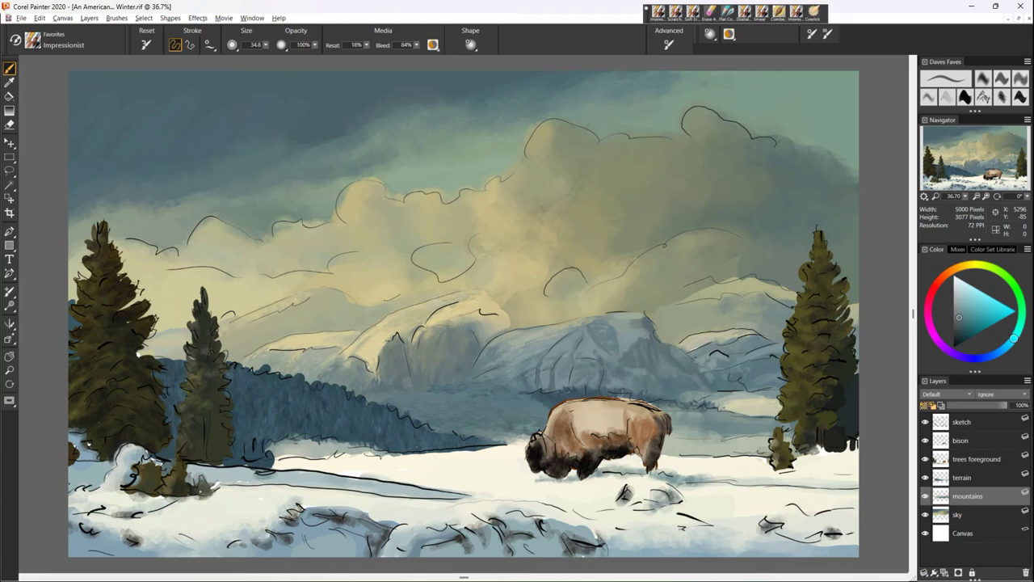
pyautogui.keyDown('alt'); pyautogui.click(423, 375); pyautogui.keyUp('alt')
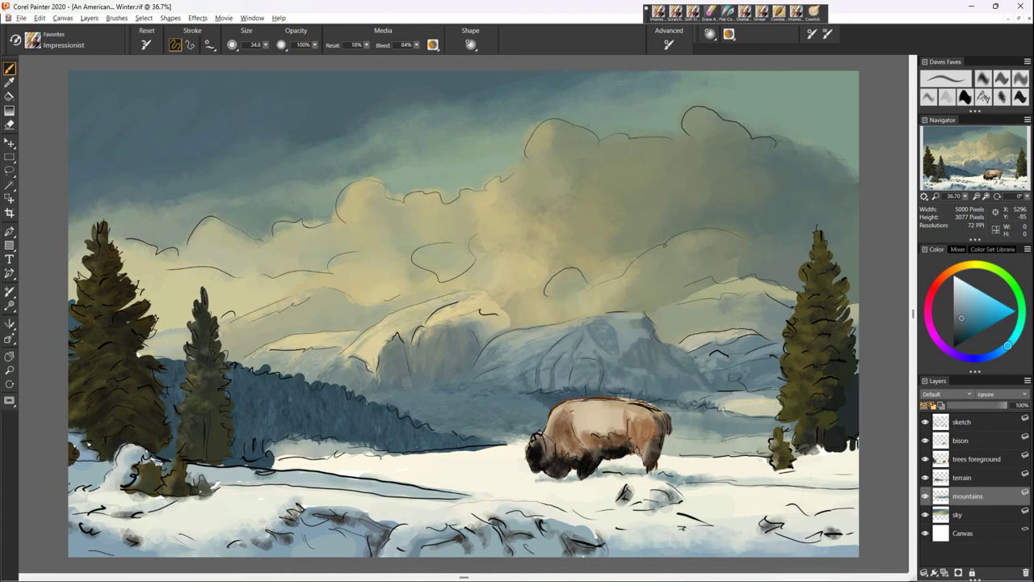
# - Add lighter snow texture to the blue mountain's summit and upper slopes in sampled and hue-adjusted pale blue-greens
pyautogui.keyDown('alt'); pyautogui.click(651, 318); pyautogui.keyUp('alt')
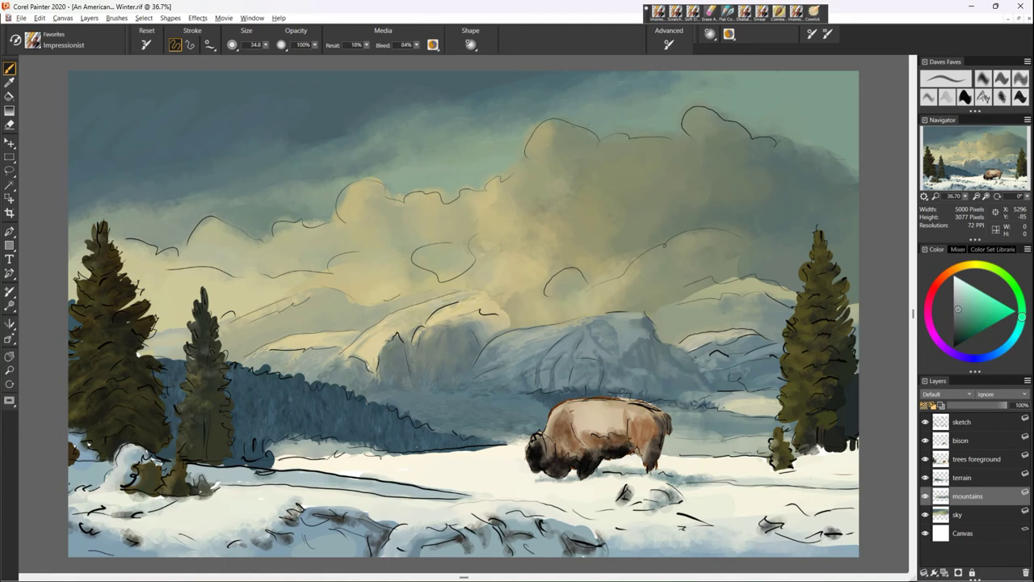
pyautogui.moveTo(1022, 318); pyautogui.dragTo(1017, 333)
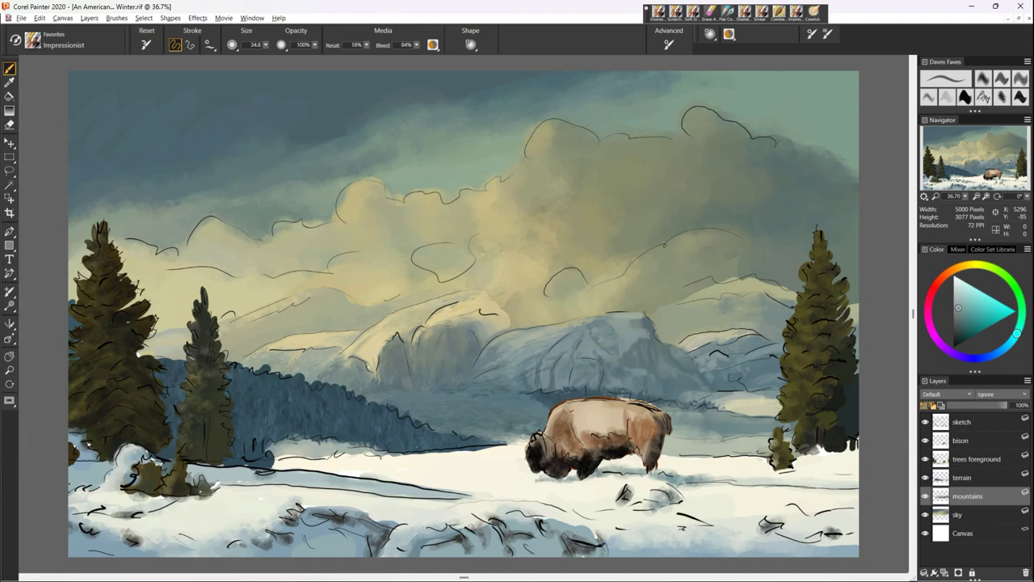
pyautogui.keyDown('alt'); pyautogui.click(576, 342); pyautogui.keyUp('alt')
pyautogui.keyDown('alt'); pyautogui.click(726, 336); pyautogui.keyUp('alt')
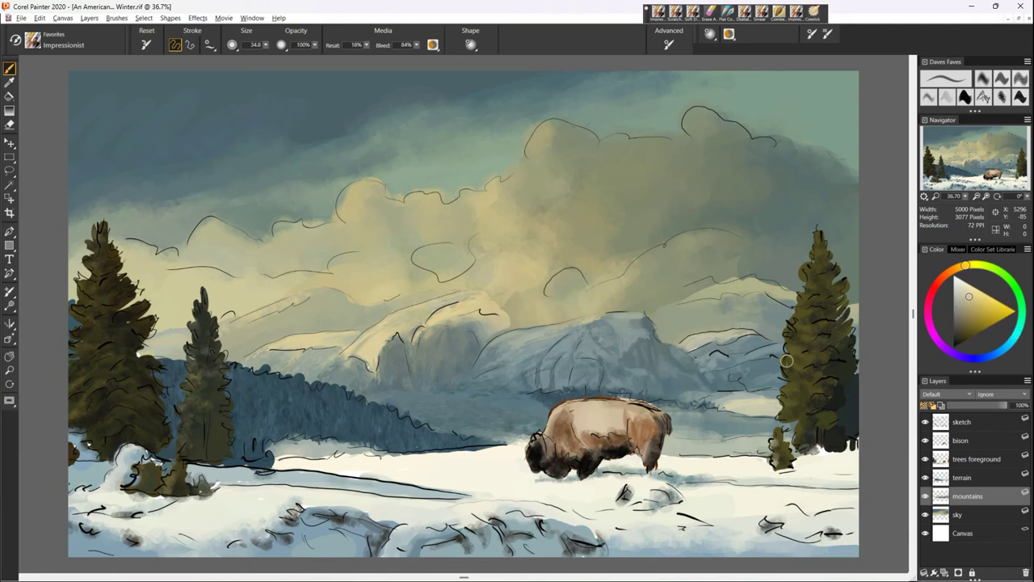
pyautogui.keyDown('alt'); pyautogui.click(641, 326); pyautogui.keyUp('alt')
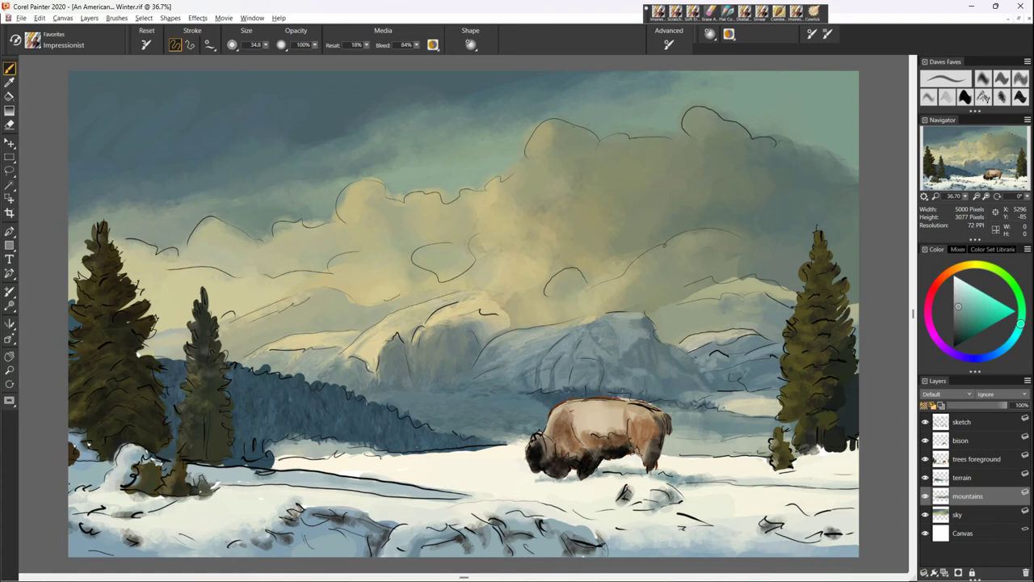
pyautogui.keyDown('alt'); pyautogui.click(704, 312); pyautogui.keyUp('alt')
pyautogui.click(1019, 327)
pyautogui.click(1021, 318)
pyautogui.keyDown('alt'); pyautogui.click(742, 341); pyautogui.keyUp('alt')
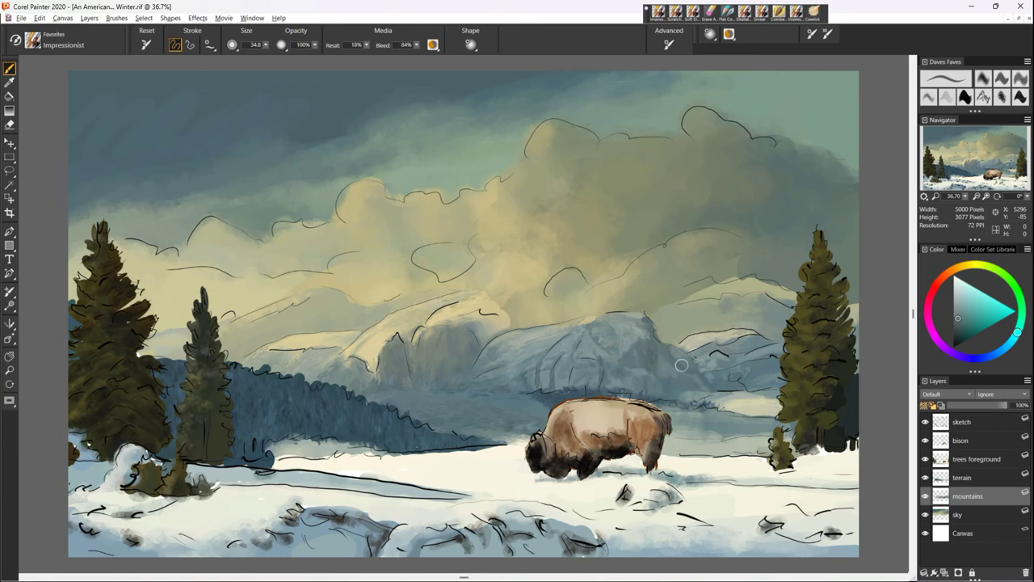
# - Texture the blue mountain's shadowed right face with short strokes in sampled, slightly bluer dark blue-greys
pyautogui.keyDown('alt'); pyautogui.click(630, 349); pyautogui.keyUp('alt')
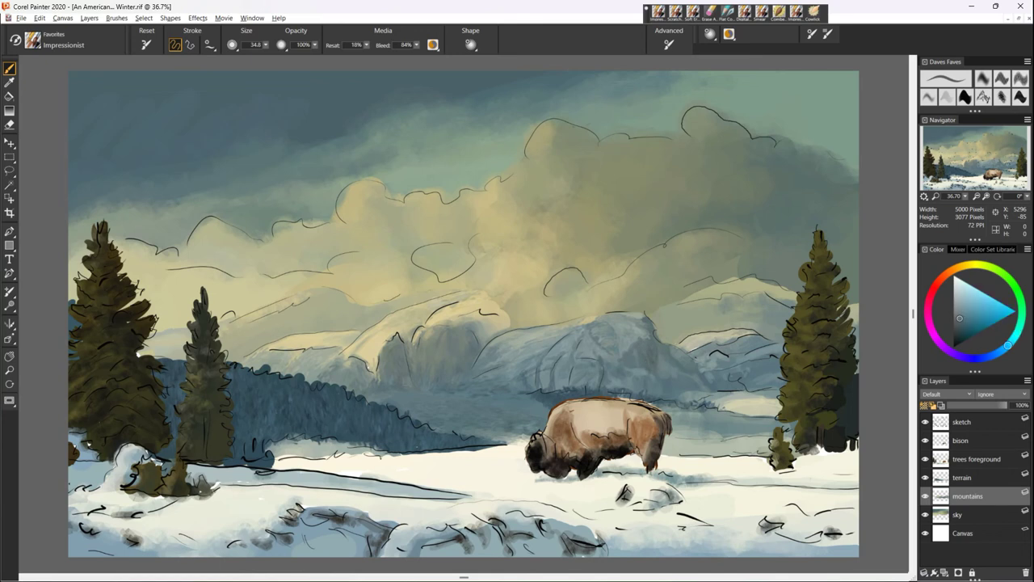
pyautogui.moveTo(638, 359); pyautogui.dragTo(637, 373)
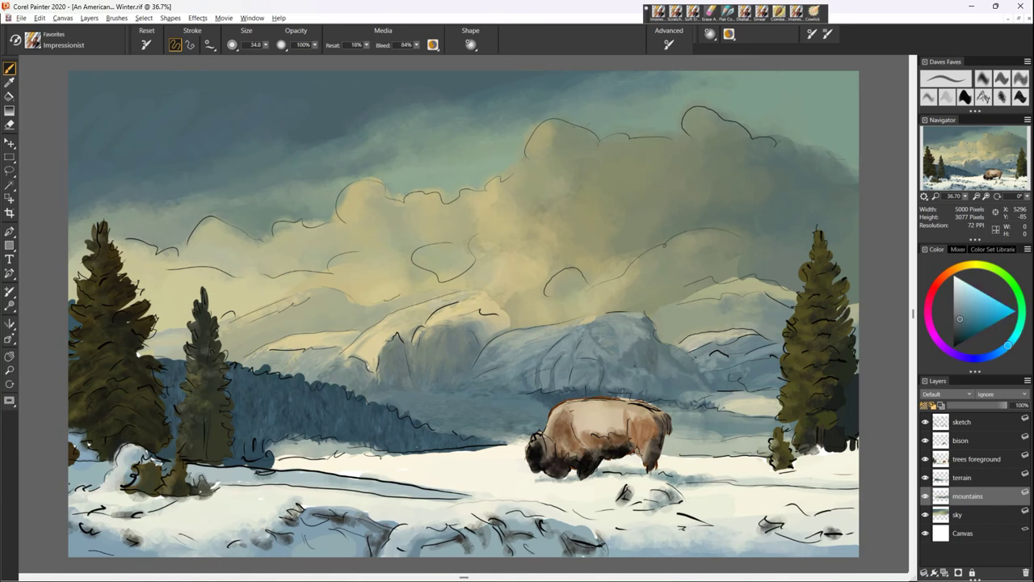
pyautogui.keyDown('alt'); pyautogui.click(715, 368); pyautogui.keyUp('alt')
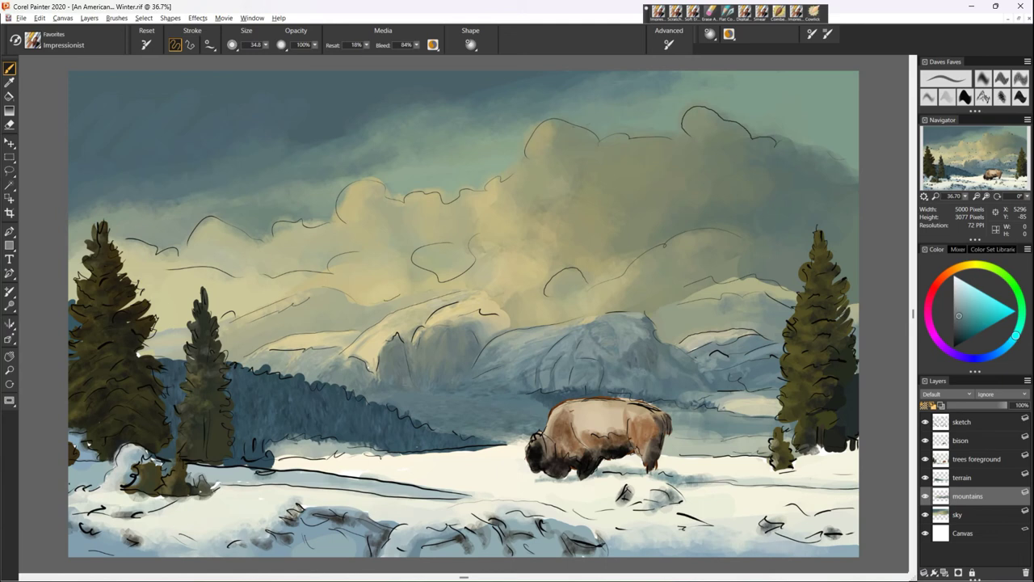
pyautogui.keyDown('alt'); pyautogui.click(659, 343); pyautogui.keyUp('alt')
pyautogui.moveTo(1017, 333); pyautogui.dragTo(1011, 342)
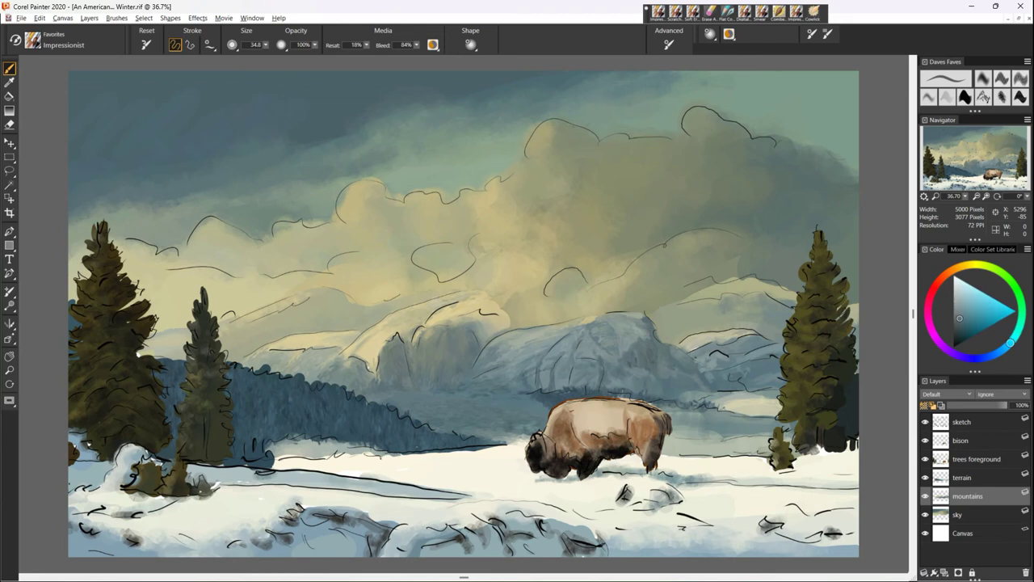
pyautogui.click(1007, 346)
# - Dab sampled blue-greys along the blue mountain's right foot and the distant tree line beside it
pyautogui.keyDown('alt'); pyautogui.click(669, 387); pyautogui.keyUp('alt')
pyautogui.keyDown('alt'); pyautogui.click(739, 383); pyautogui.keyUp('alt')
pyautogui.keyDown('alt'); pyautogui.click(707, 402); pyautogui.keyUp('alt')
pyautogui.keyDown('alt'); pyautogui.click(699, 400); pyautogui.keyUp('alt')
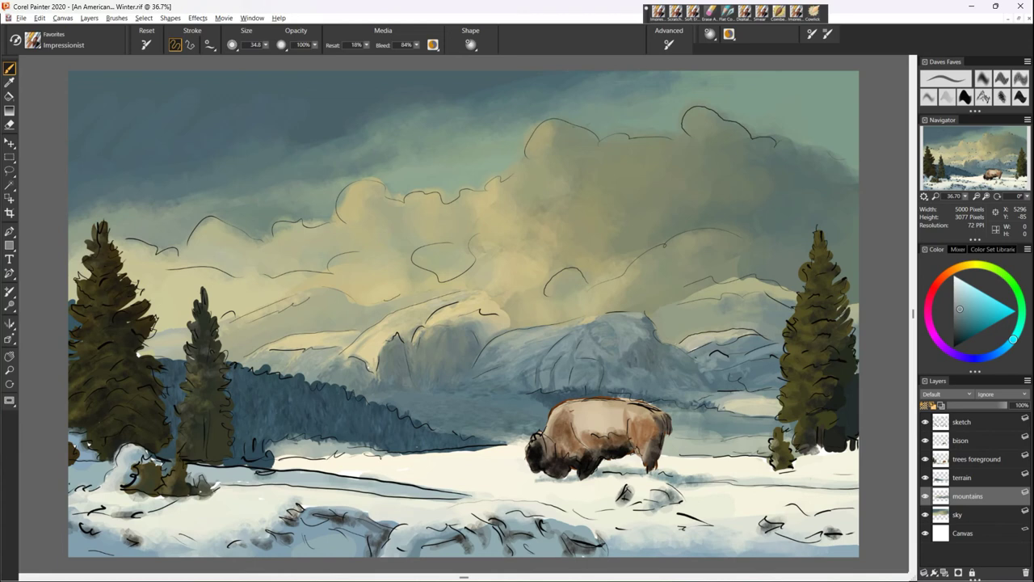
# - Texture the snowy mountains near the right-hand tree with dabs in sampled pale grey-greens and darkened blue-greys
pyautogui.keyDown('alt'); pyautogui.click(717, 343); pyautogui.keyUp('alt')
pyautogui.moveTo(711, 353); pyautogui.dragTo(704, 354)
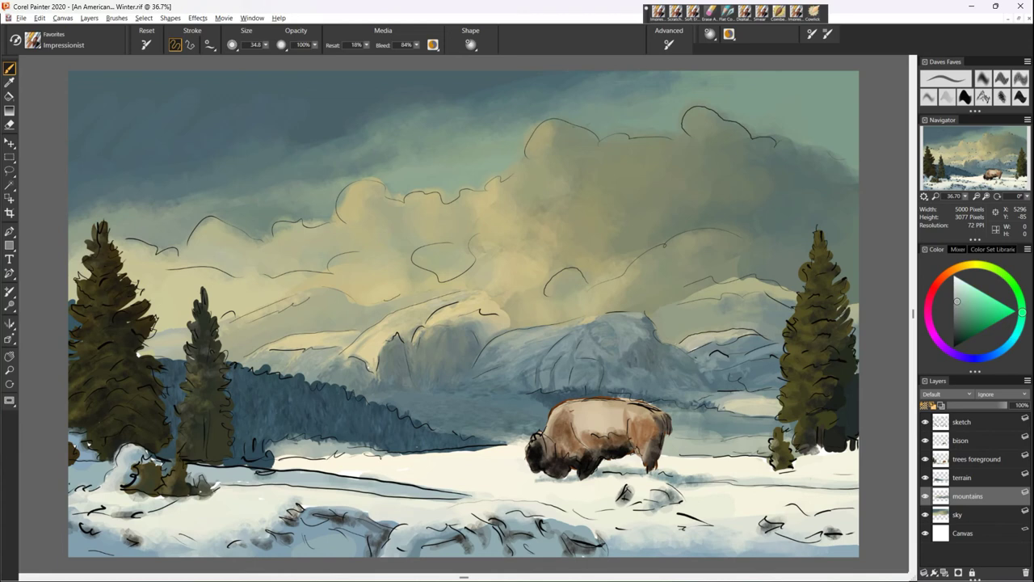
pyautogui.keyDown('alt'); pyautogui.click(718, 346); pyautogui.keyUp('alt')
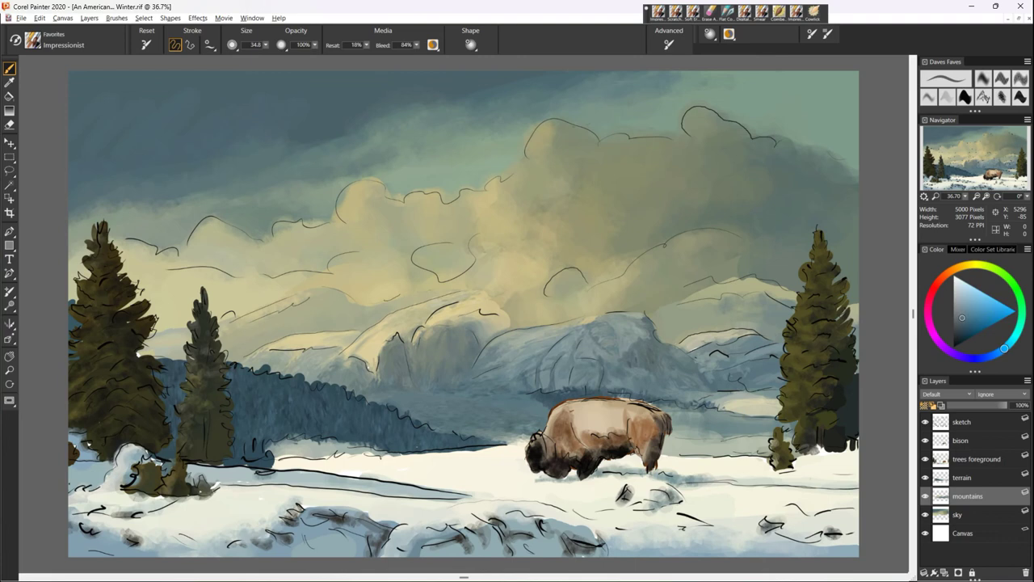
pyautogui.keyDown('alt'); pyautogui.click(751, 347); pyautogui.keyUp('alt')
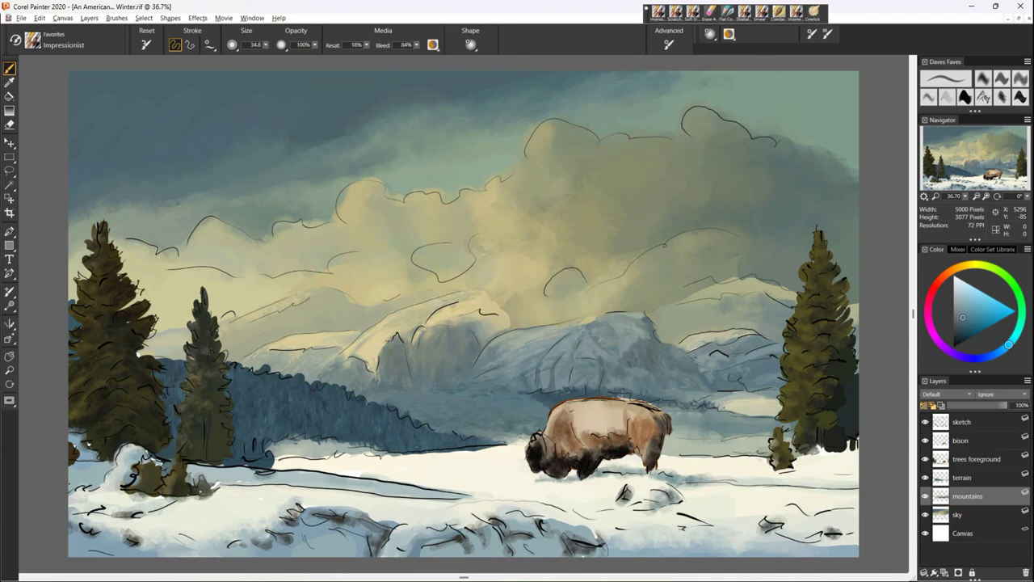
pyautogui.keyDown('alt'); pyautogui.click(763, 322); pyautogui.keyUp('alt')
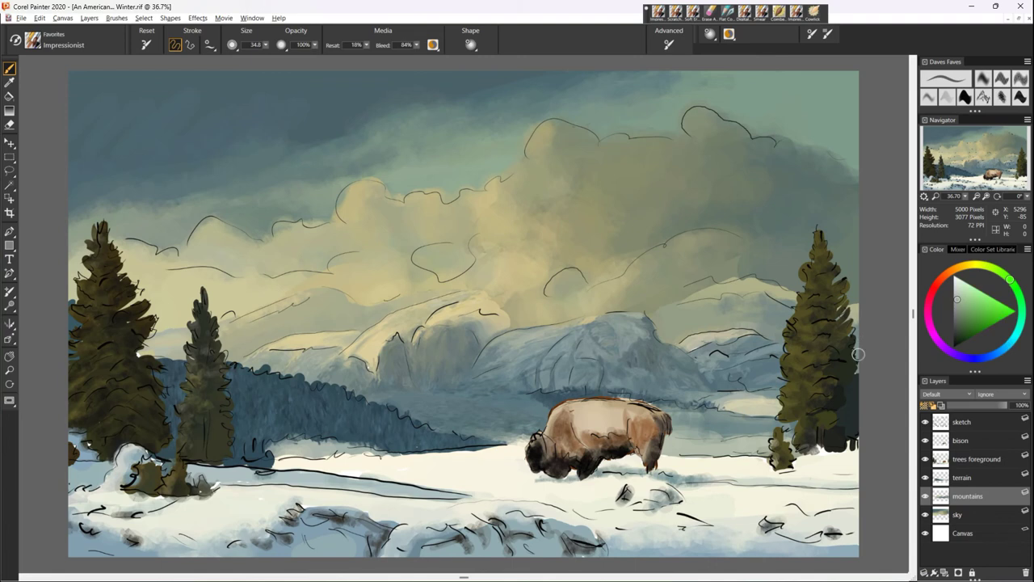
pyautogui.keyDown('alt'); pyautogui.click(770, 361); pyautogui.keyUp('alt')
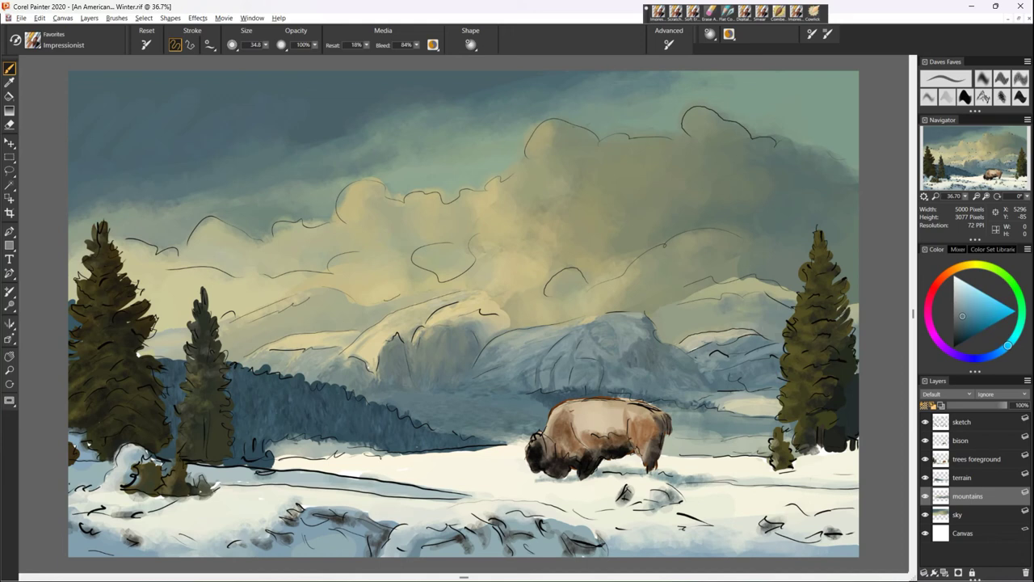
pyautogui.keyDown('alt'); pyautogui.click(756, 366); pyautogui.keyUp('alt')
pyautogui.moveTo(962, 316); pyautogui.dragTo(962, 319)
# - On the terrain layer, dab sampled pale grey-greens and blue-greys over the valley floor between the bison and the right-hand tree
pyautogui.click(1018, 332)
pyautogui.click(960, 308)
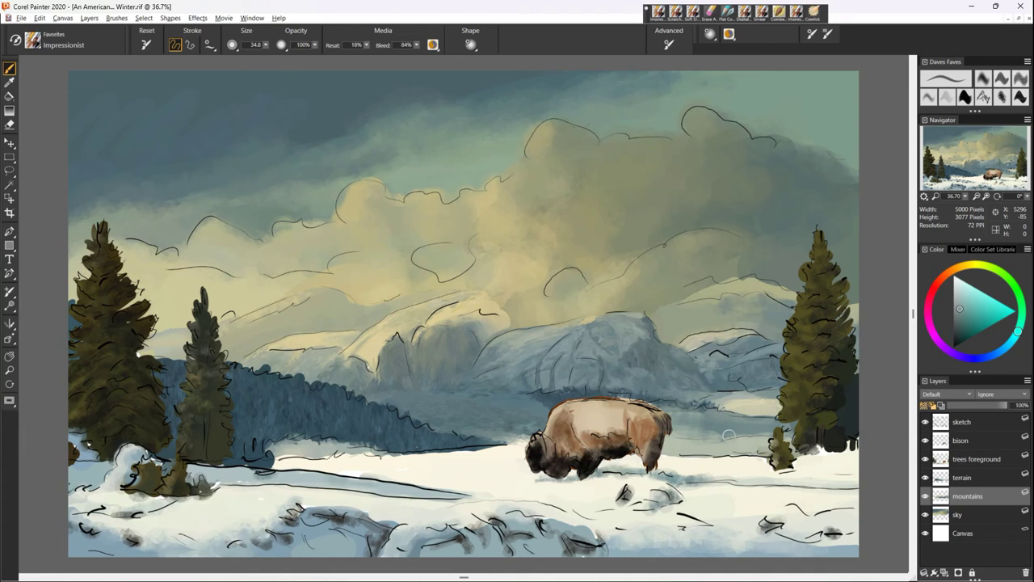
pyautogui.click(983, 478)
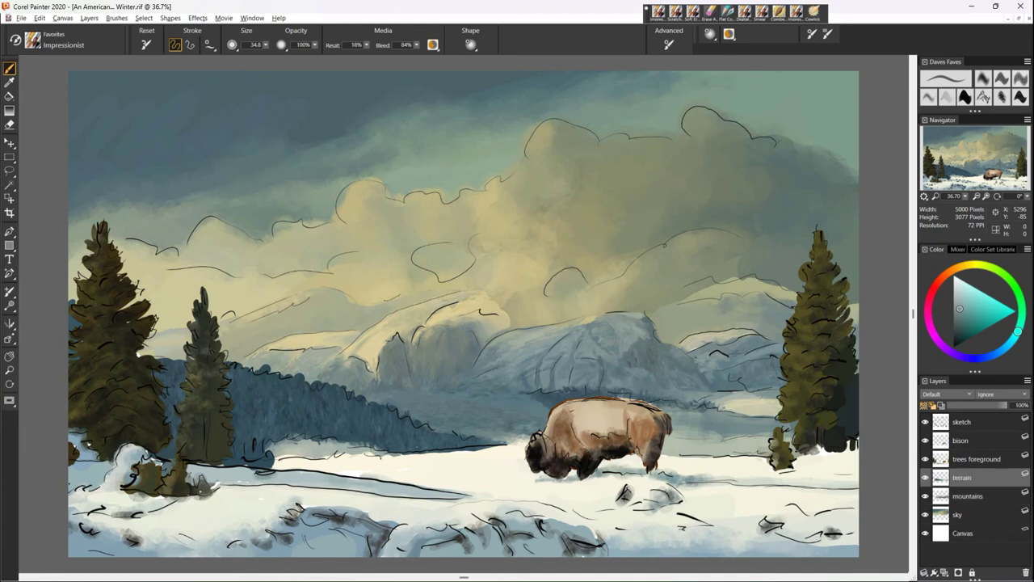
pyautogui.keyDown('alt'); pyautogui.click(377, 418); pyautogui.keyUp('alt')
pyautogui.click(925, 477)
pyautogui.click(925, 478)
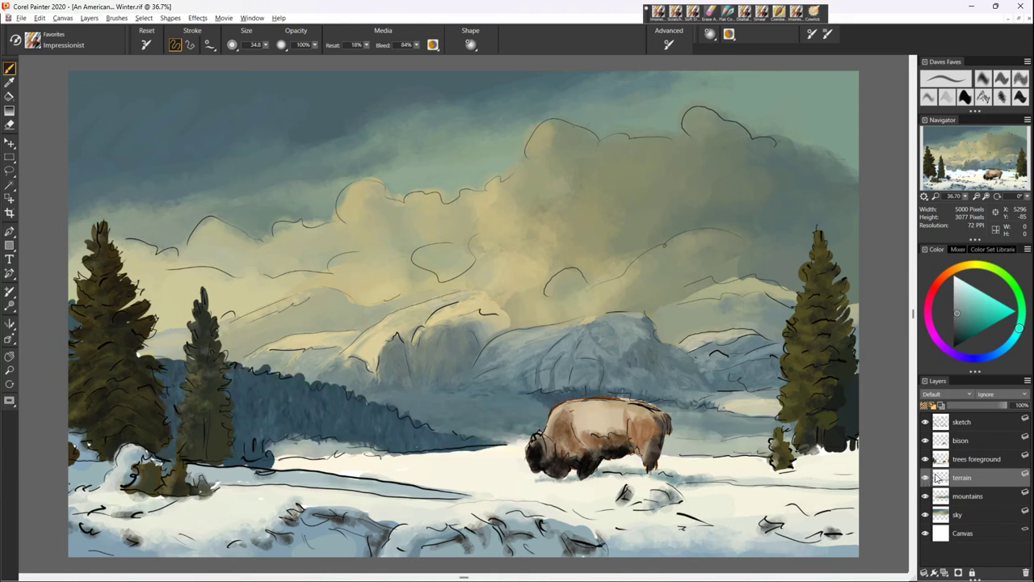
pyautogui.keyDown('alt'); pyautogui.click(747, 404); pyautogui.keyUp('alt')
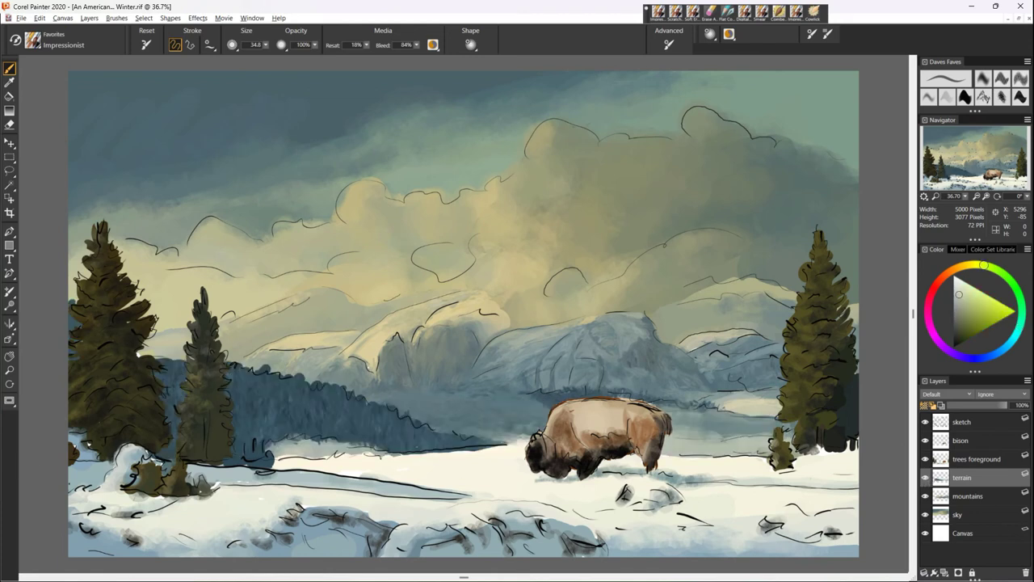
pyautogui.moveTo(674, 436)
pyautogui.mouseDown()
pyautogui.moveTo(710, 434)
pyautogui.moveTo(722, 449)
pyautogui.mouseUp()
pyautogui.keyDown('alt'); pyautogui.click(733, 422); pyautogui.keyUp('alt')
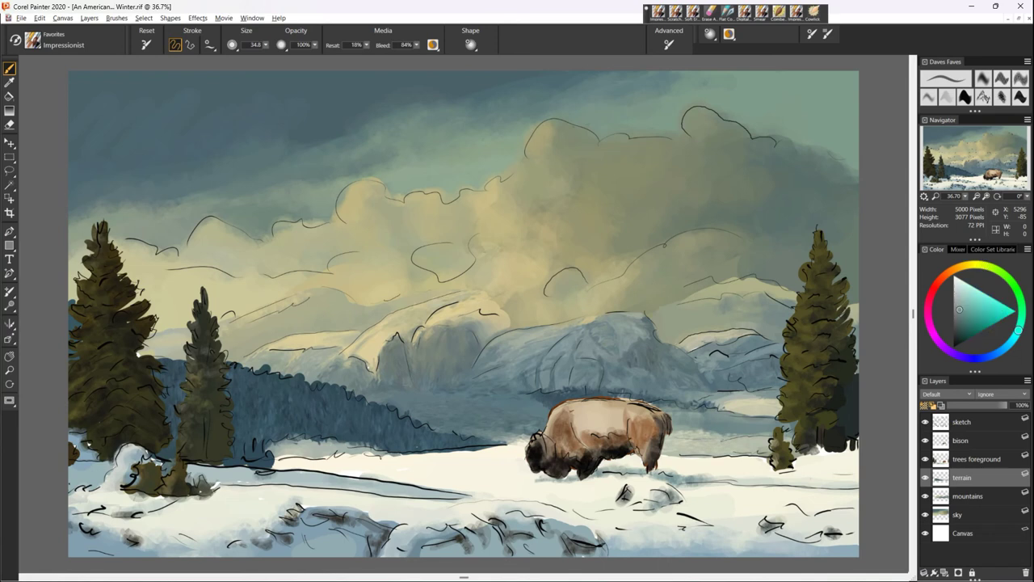
pyautogui.moveTo(715, 433); pyautogui.dragTo(692, 434)
pyautogui.click(1014, 338)
pyautogui.keyDown('alt'); pyautogui.click(773, 424); pyautogui.keyUp('alt')
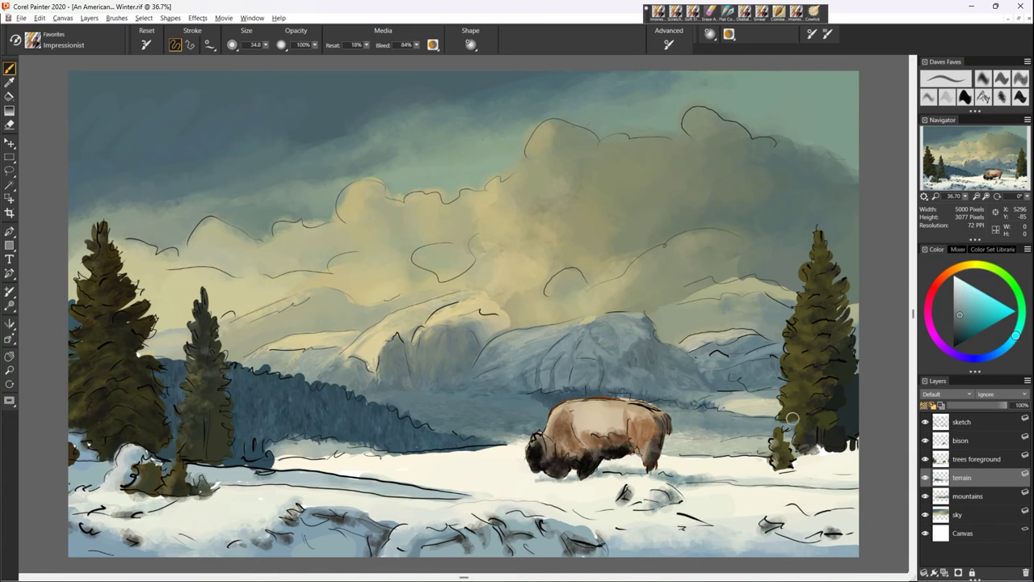
# - Blend the valley ground around the bison's head and back with strokes in sampled and slightly bluer blue-greys
pyautogui.keyDown('alt'); pyautogui.click(541, 426); pyautogui.keyUp('alt')
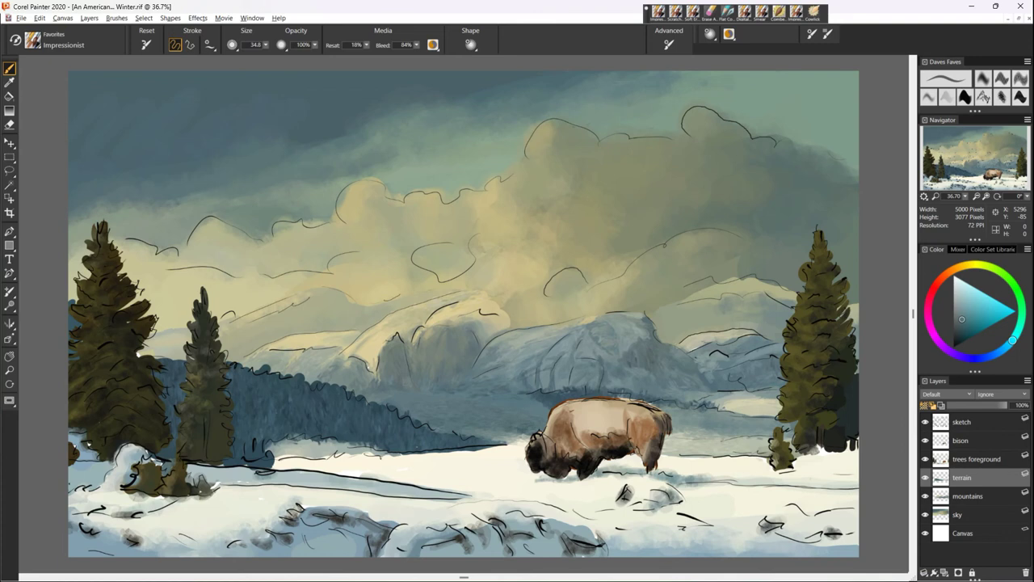
pyautogui.keyDown('alt'); pyautogui.click(535, 411); pyautogui.keyUp('alt')
pyautogui.keyDown('alt'); pyautogui.click(530, 411); pyautogui.keyUp('alt')
pyautogui.keyDown('alt'); pyautogui.click(683, 449); pyautogui.keyUp('alt')
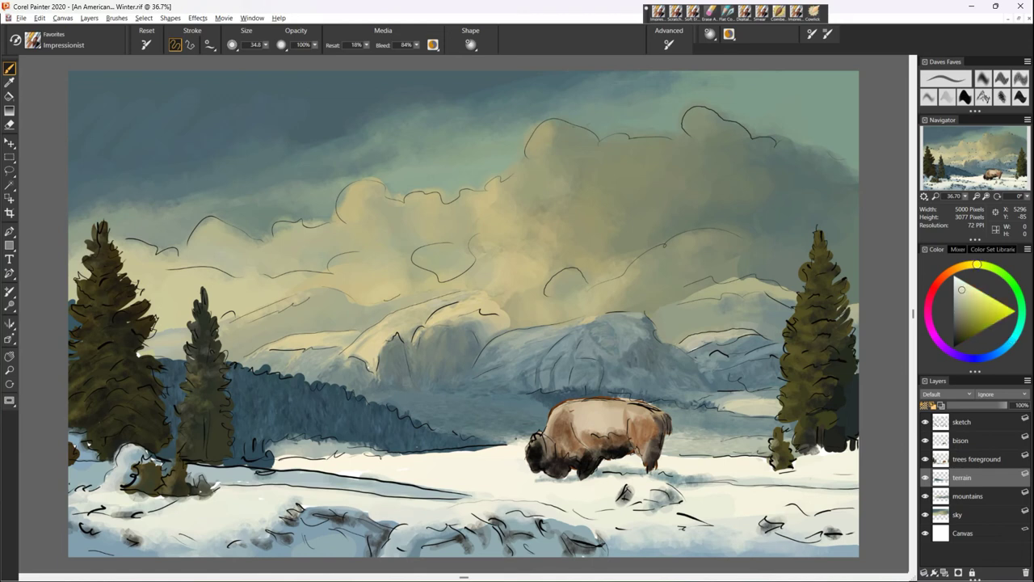
pyautogui.keyDown('alt'); pyautogui.click(604, 394); pyautogui.keyUp('alt')
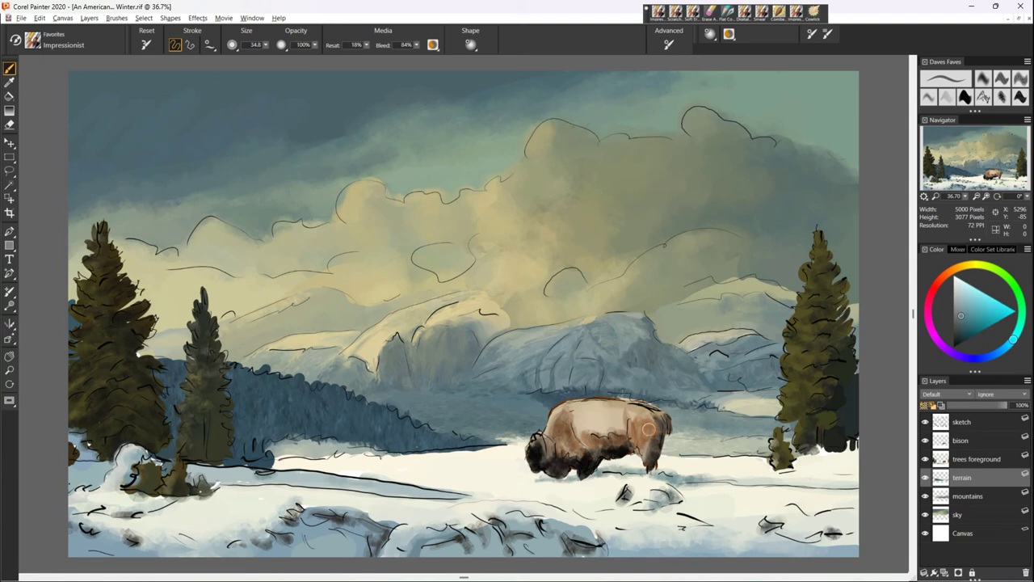
pyautogui.moveTo(1013, 339); pyautogui.dragTo(1010, 344)
pyautogui.keyDown('alt'); pyautogui.click(531, 420); pyautogui.keyUp('alt')
pyautogui.keyDown('alt'); pyautogui.click(517, 418); pyautogui.keyUp('alt')
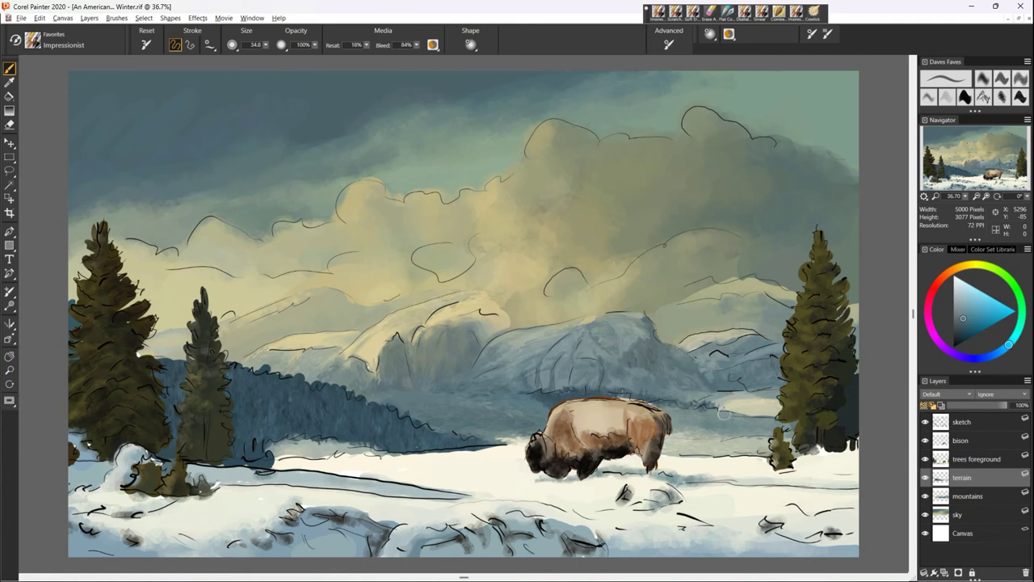
pyautogui.keyDown('alt'); pyautogui.click(686, 420); pyautogui.keyUp('alt')
# - On the trees foreground layer, add foliage strokes to the large left tree in sampled olive-browns
pyautogui.click(971, 459)
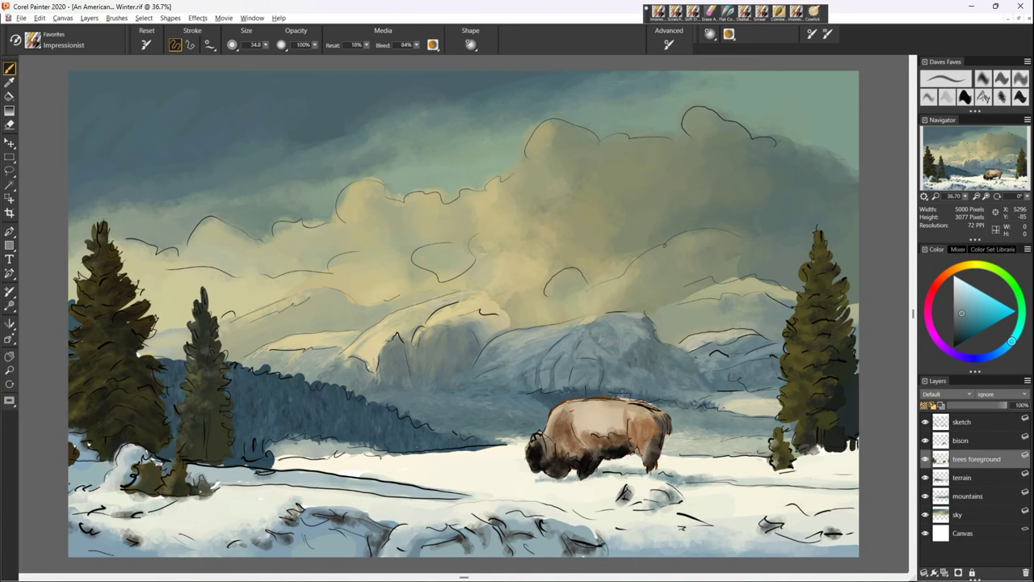
pyautogui.keyDown('alt'); pyautogui.click(126, 331); pyautogui.keyUp('alt')
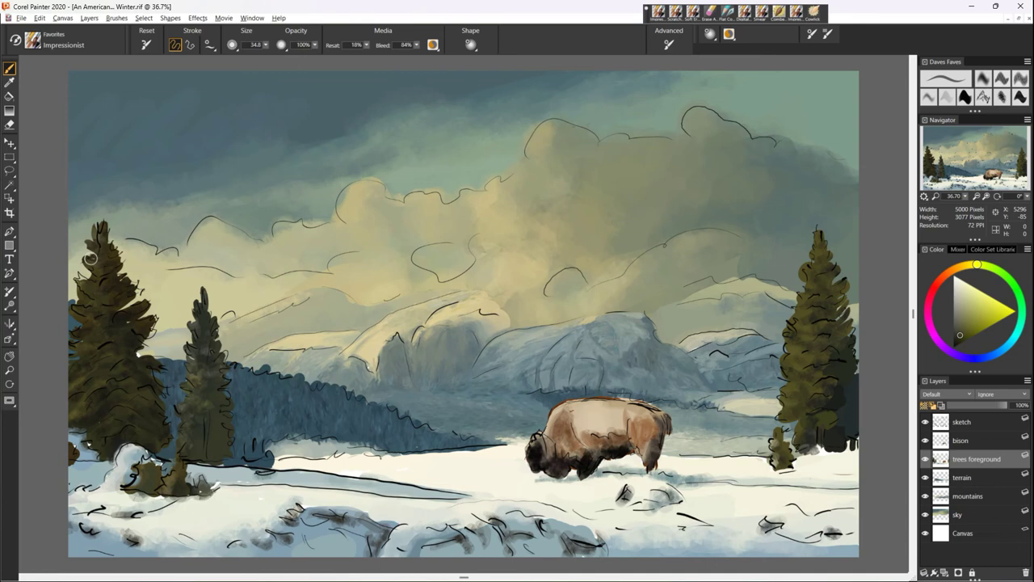
pyautogui.keyDown('alt'); pyautogui.click(112, 271); pyautogui.keyUp('alt')
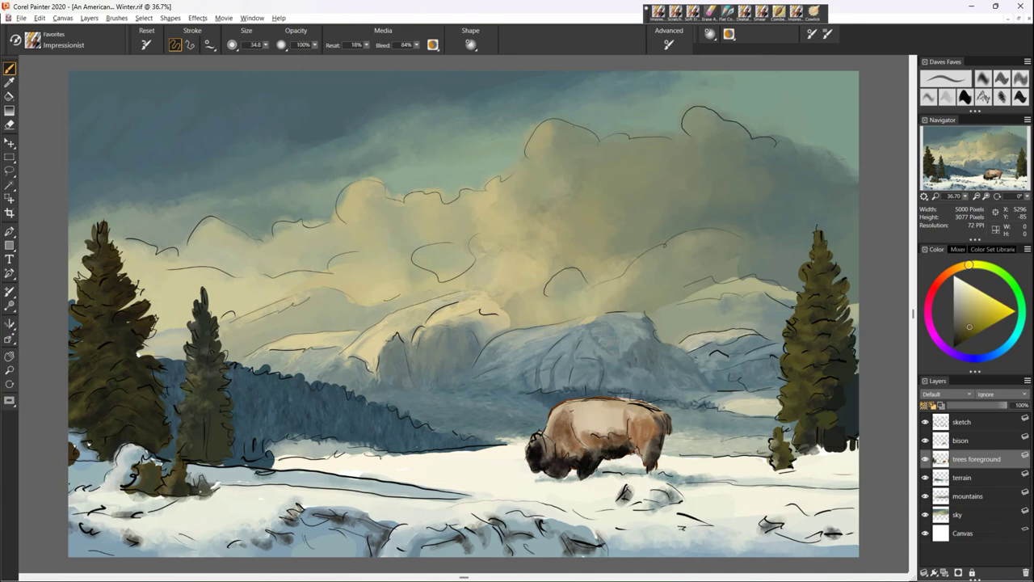
pyautogui.keyDown('alt'); pyautogui.click(111, 271); pyautogui.keyUp('alt')
pyautogui.click(925, 458)
pyautogui.click(925, 458)
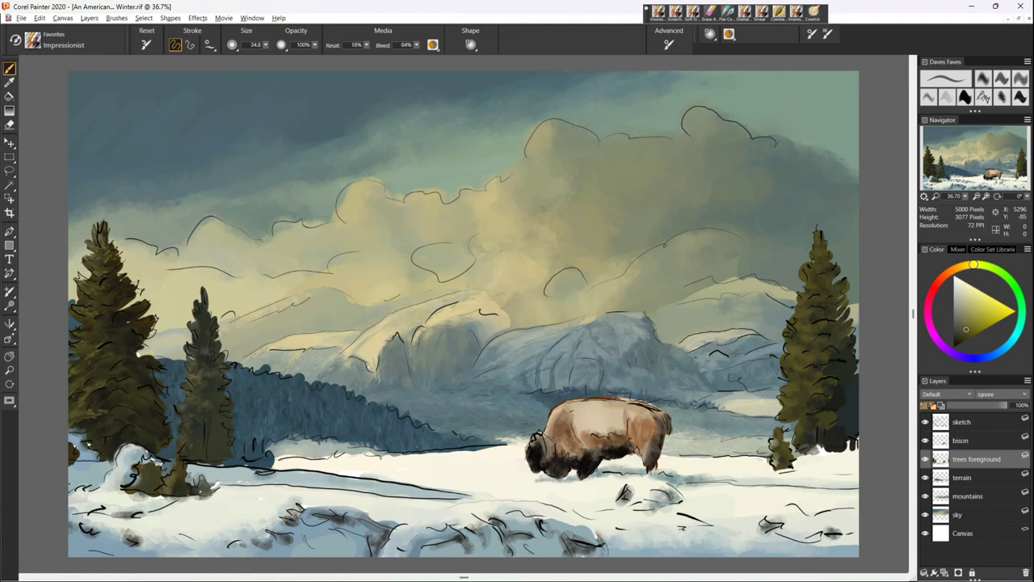
# - Texture the large left tree's branches with warmer orange-brown and lightened sampled tones
pyautogui.click(957, 268)
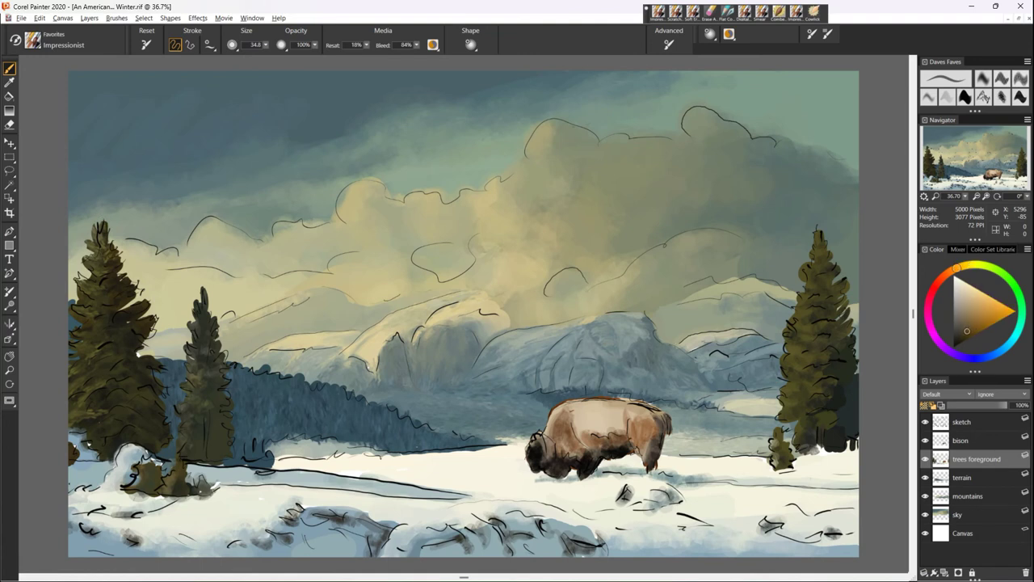
pyautogui.keyDown('alt'); pyautogui.click(123, 367); pyautogui.keyUp('alt')
pyautogui.keyDown('alt'); pyautogui.click(123, 367); pyautogui.keyUp('alt')
pyautogui.click(966, 320)
# - Add sampled and darkened blue-grey strokes to the shadowed lower right side of the large left tree
pyautogui.keyDown('alt'); pyautogui.click(170, 410); pyautogui.keyUp('alt')
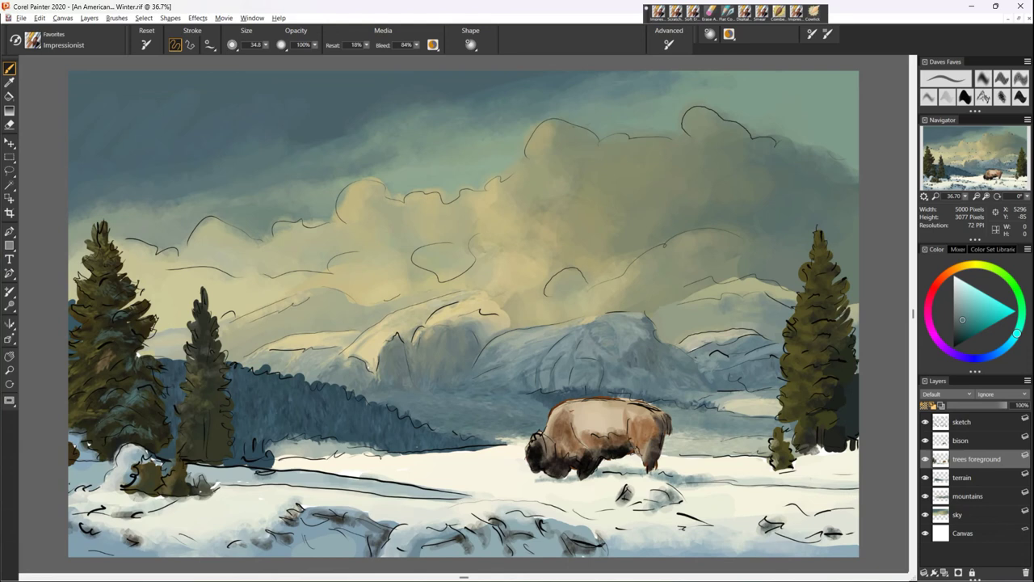
pyautogui.keyDown('alt'); pyautogui.click(320, 392); pyautogui.keyUp('alt')
pyautogui.moveTo(974, 327); pyautogui.dragTo(960, 330)
pyautogui.keyDown('alt'); pyautogui.click(166, 404); pyautogui.keyUp('alt')
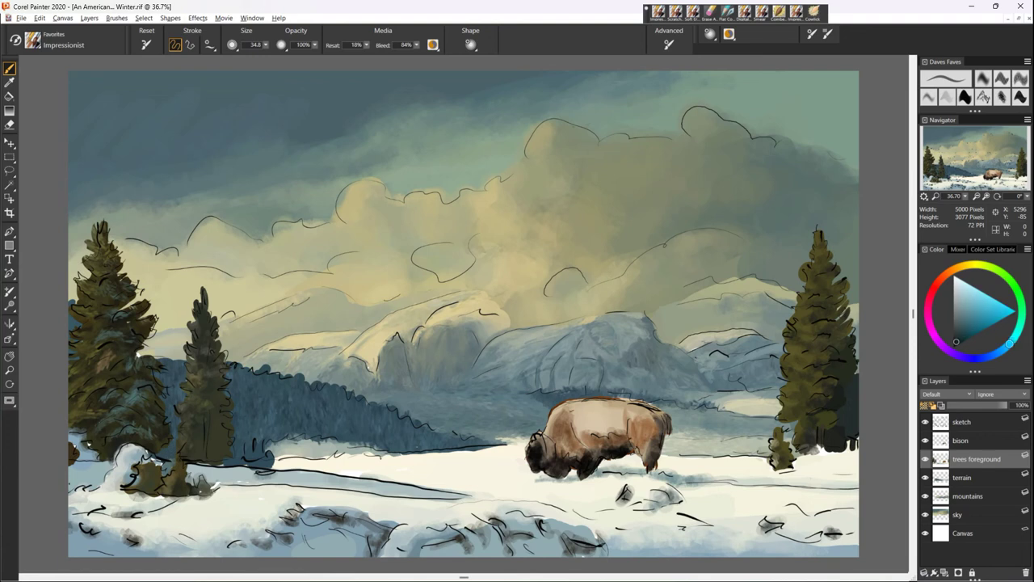
pyautogui.click(960, 331)
pyautogui.moveTo(165, 424); pyautogui.dragTo(174, 444)
# - Refine the large left tree's middle foliage with short strokes in sampled olive, blue-grey and muted green
pyautogui.keyDown('alt'); pyautogui.click(90, 310); pyautogui.keyUp('alt')
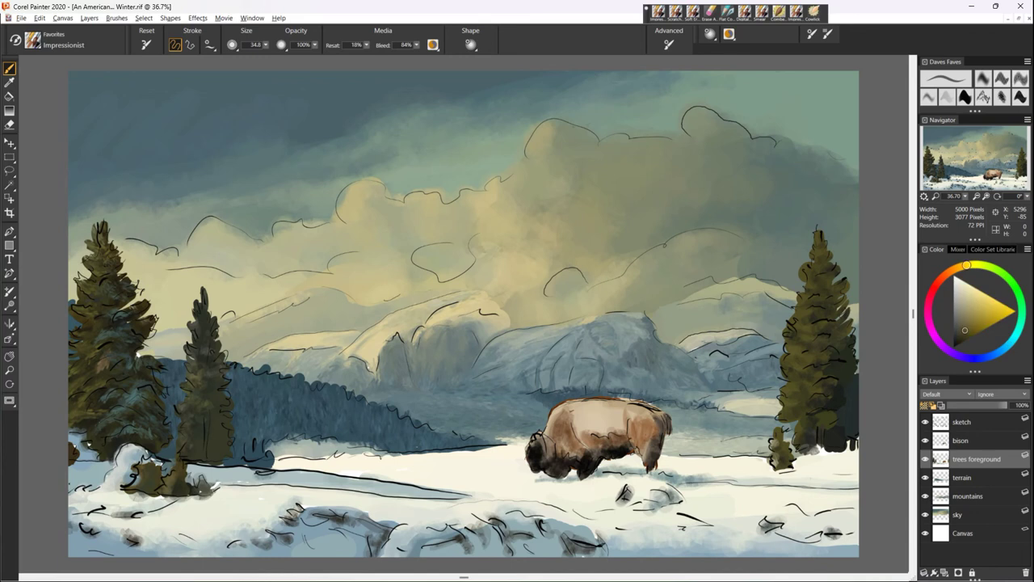
pyautogui.keyDown('alt'); pyautogui.click(90, 309); pyautogui.keyUp('alt')
pyautogui.keyDown('alt'); pyautogui.click(126, 333); pyautogui.keyUp('alt')
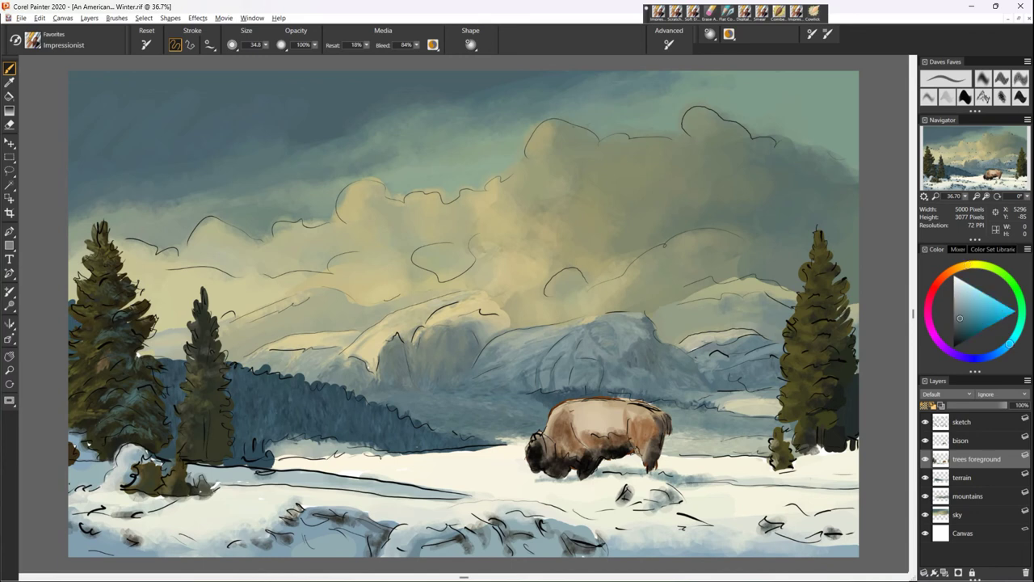
pyautogui.keyDown('alt'); pyautogui.click(125, 330); pyautogui.keyUp('alt')
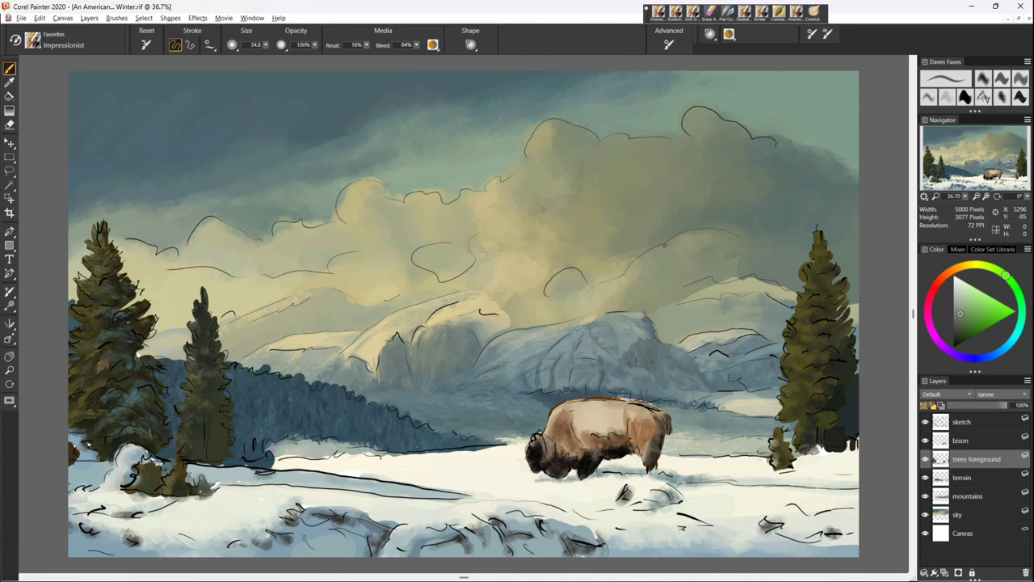
# - Texture the smaller left tree from tip to base with short branch strokes in lightened olive-grey
pyautogui.keyDown('alt'); pyautogui.click(817, 356); pyautogui.keyUp('alt')
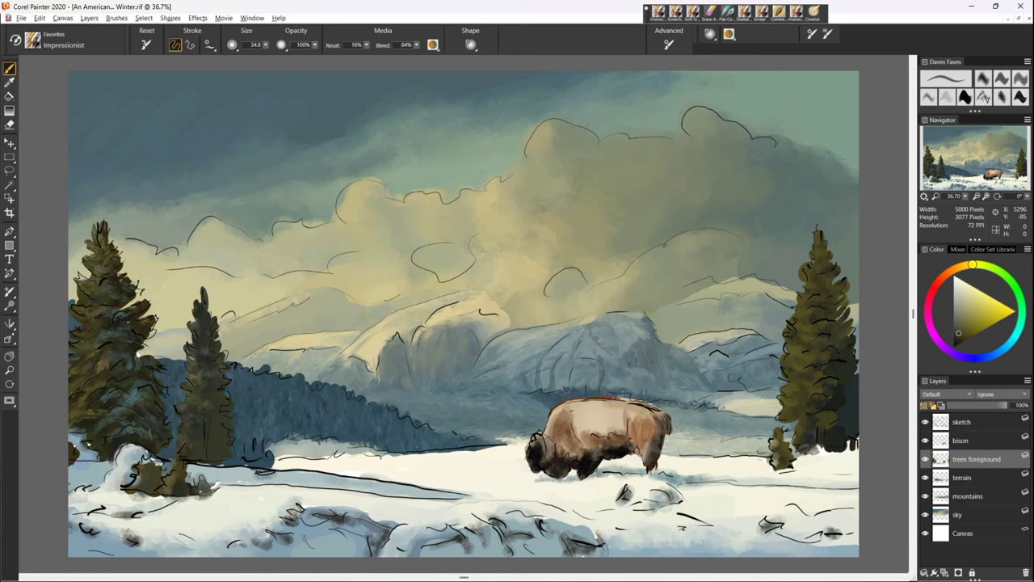
pyautogui.click(963, 320)
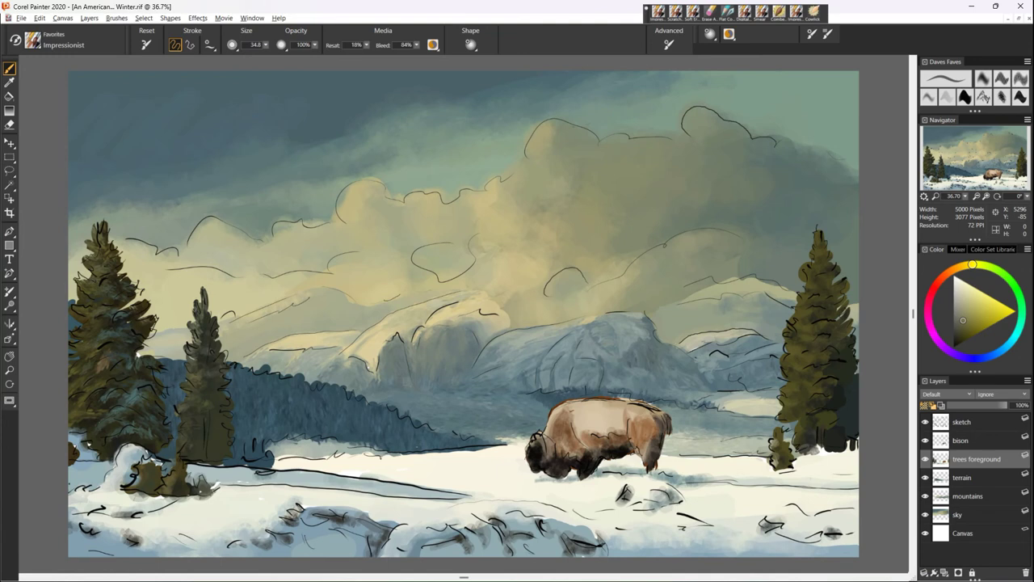
pyautogui.keyDown('alt'); pyautogui.click(205, 404); pyautogui.keyUp('alt')
pyautogui.moveTo(199, 330); pyautogui.dragTo(202, 317)
pyautogui.moveTo(192, 355); pyautogui.dragTo(196, 363)
pyautogui.moveTo(206, 408)
pyautogui.mouseDown()
pyautogui.moveTo(181, 412)
pyautogui.moveTo(198, 450)
pyautogui.moveTo(181, 427)
pyautogui.mouseUp()
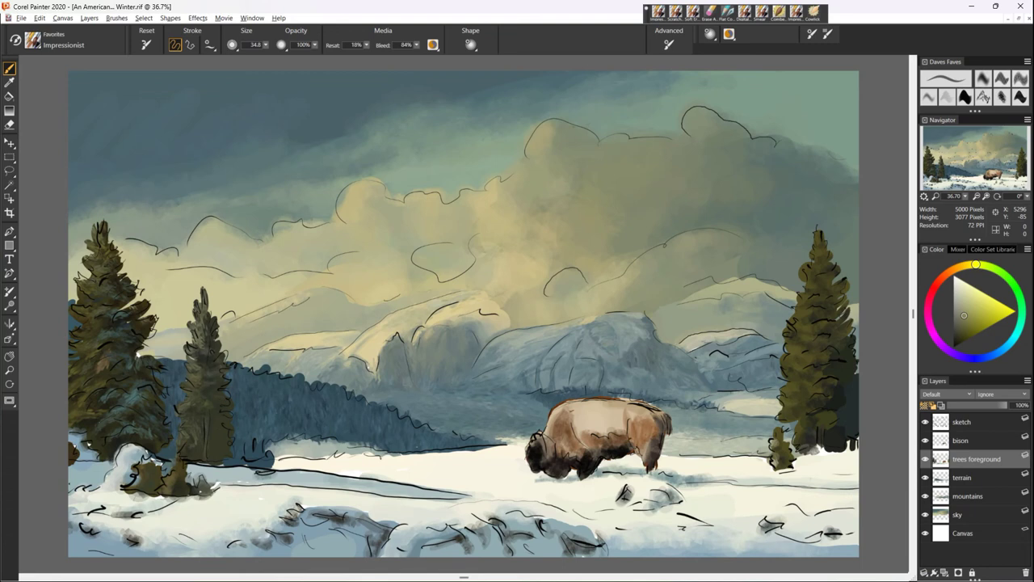
pyautogui.moveTo(214, 323)
pyautogui.mouseDown()
pyautogui.moveTo(222, 353)
pyautogui.moveTo(211, 361)
pyautogui.moveTo(227, 363)
pyautogui.moveTo(224, 372)
pyautogui.mouseUp()
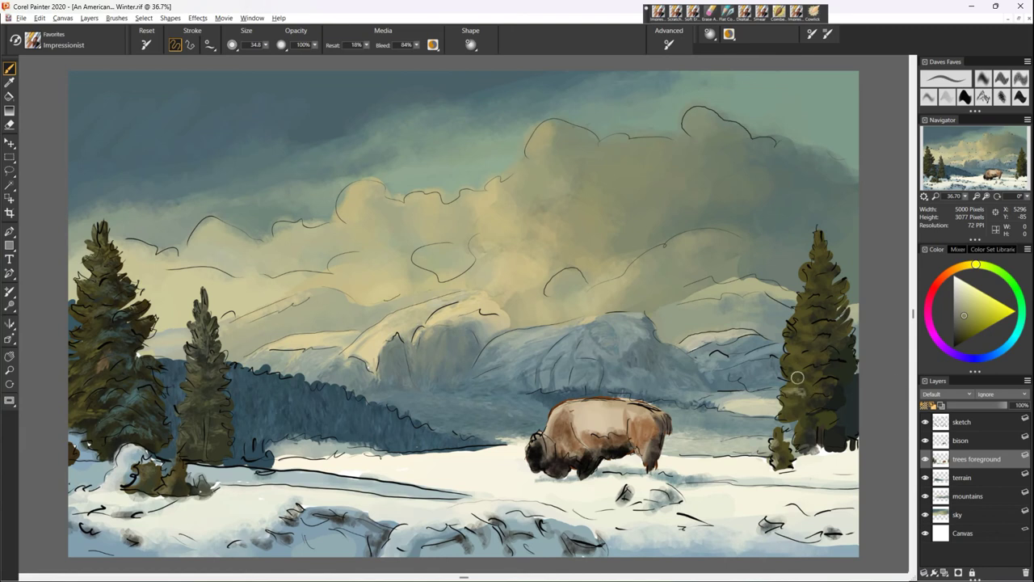
# - Texture the right-hand tree's branches with short strokes in sampled and lightened olive-yellows
pyautogui.keyDown('alt'); pyautogui.click(816, 327); pyautogui.keyUp('alt')
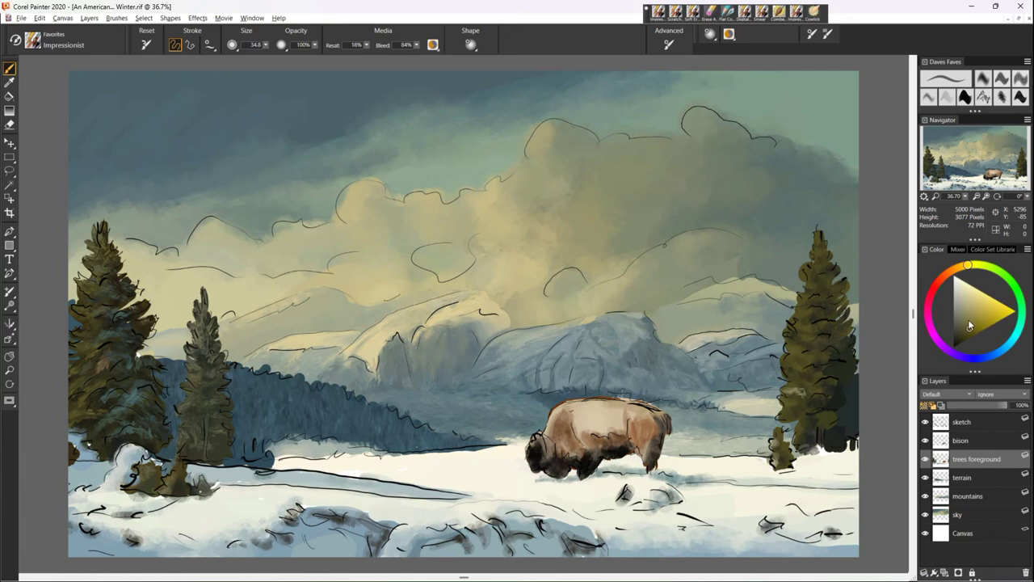
pyautogui.moveTo(798, 392); pyautogui.dragTo(804, 391)
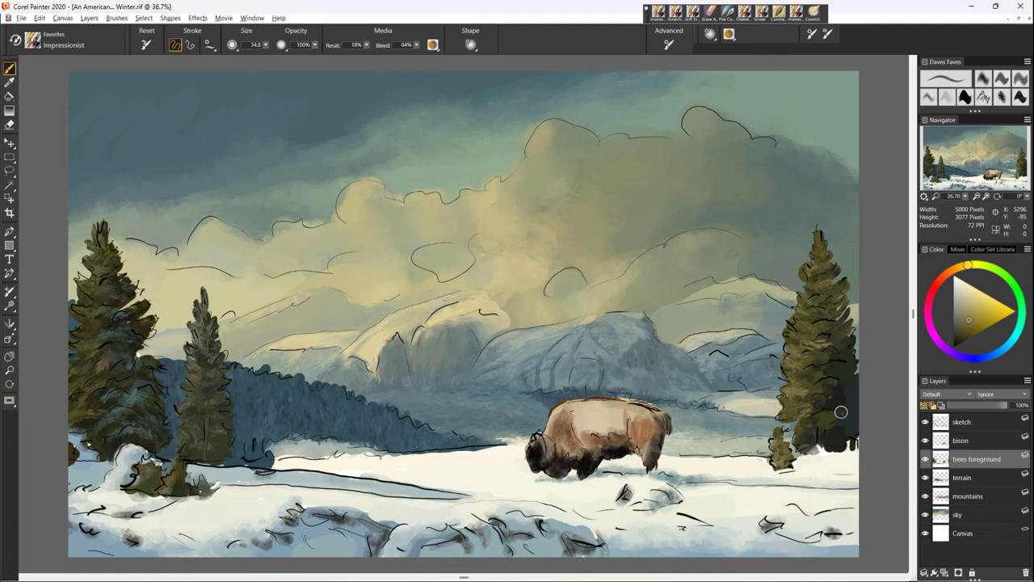
pyautogui.moveTo(832, 403)
pyautogui.mouseDown()
pyautogui.moveTo(836, 416)
pyautogui.moveTo(822, 392)
pyautogui.mouseUp()
pyautogui.keyDown('alt'); pyautogui.click(823, 388); pyautogui.keyUp('alt')
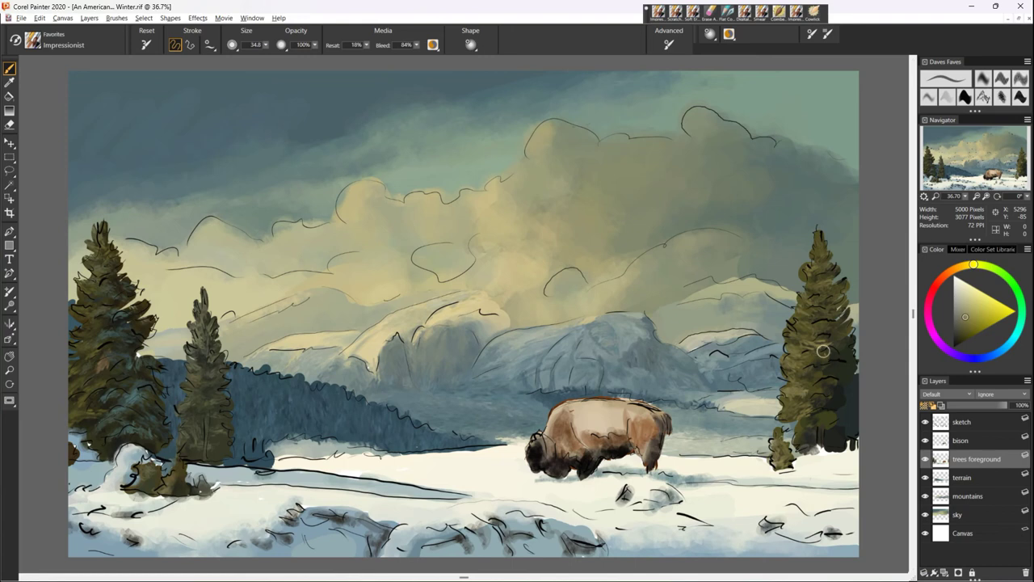
pyautogui.click(966, 305)
pyautogui.moveTo(802, 356); pyautogui.dragTo(798, 369)
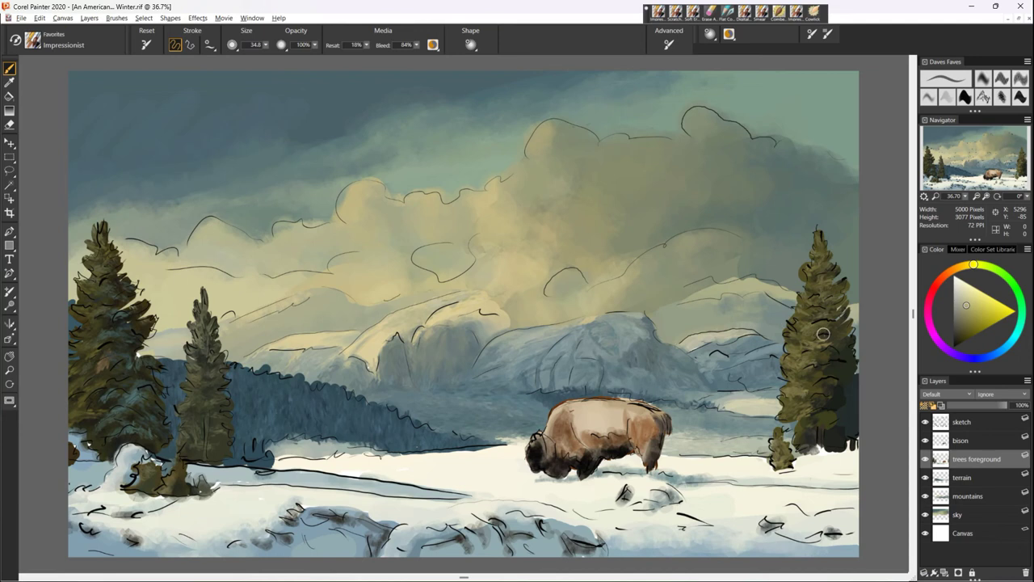
pyautogui.moveTo(810, 331); pyautogui.dragTo(799, 339)
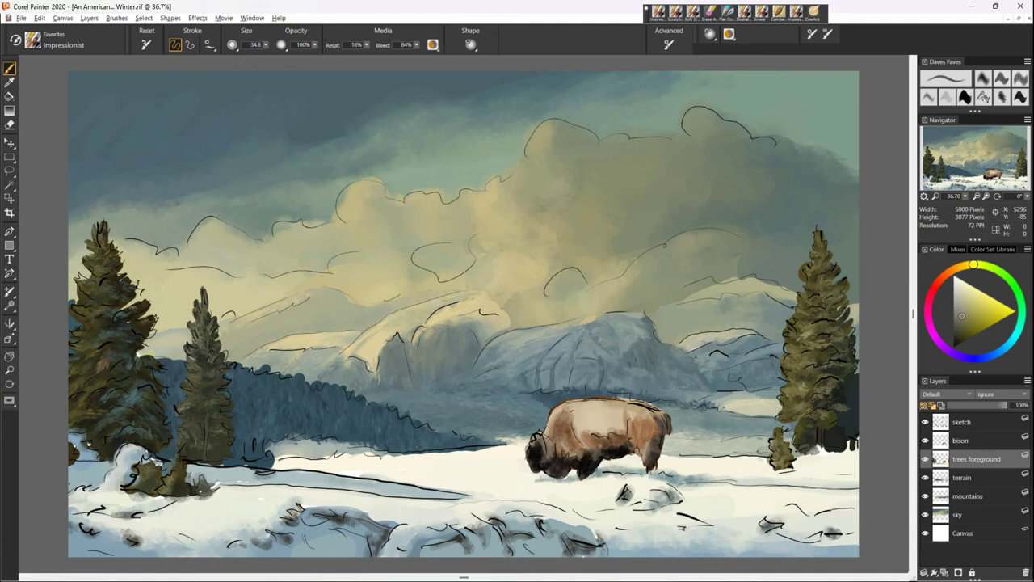
# - Deepen the shadows between the large left tree's branches with strokes in a sampled very dark green
pyautogui.keyDown('alt'); pyautogui.click(129, 288); pyautogui.keyUp('alt')
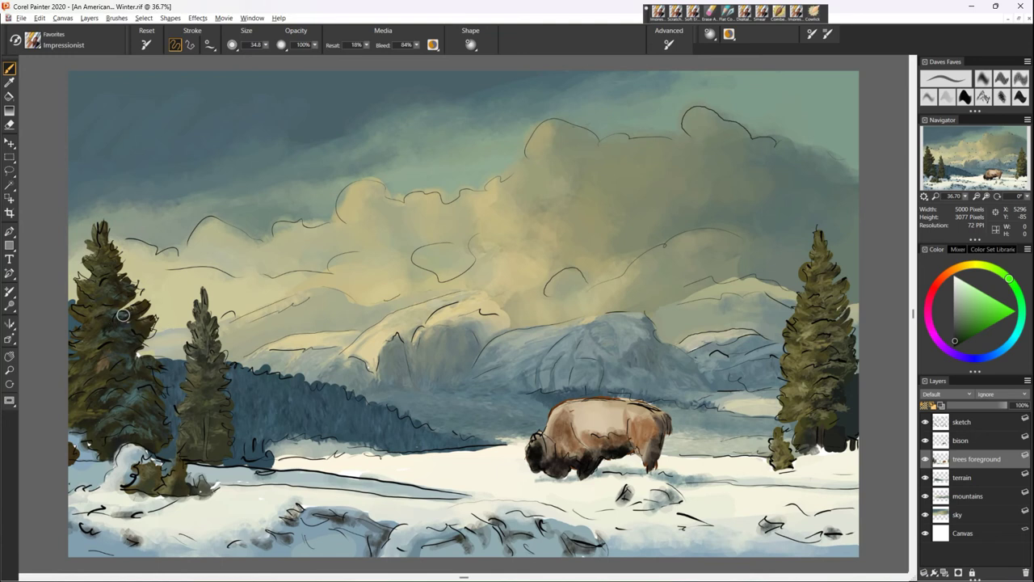
pyautogui.moveTo(96, 314)
pyautogui.mouseDown()
pyautogui.moveTo(87, 323)
pyautogui.moveTo(78, 311)
pyautogui.moveTo(94, 339)
pyautogui.mouseUp()
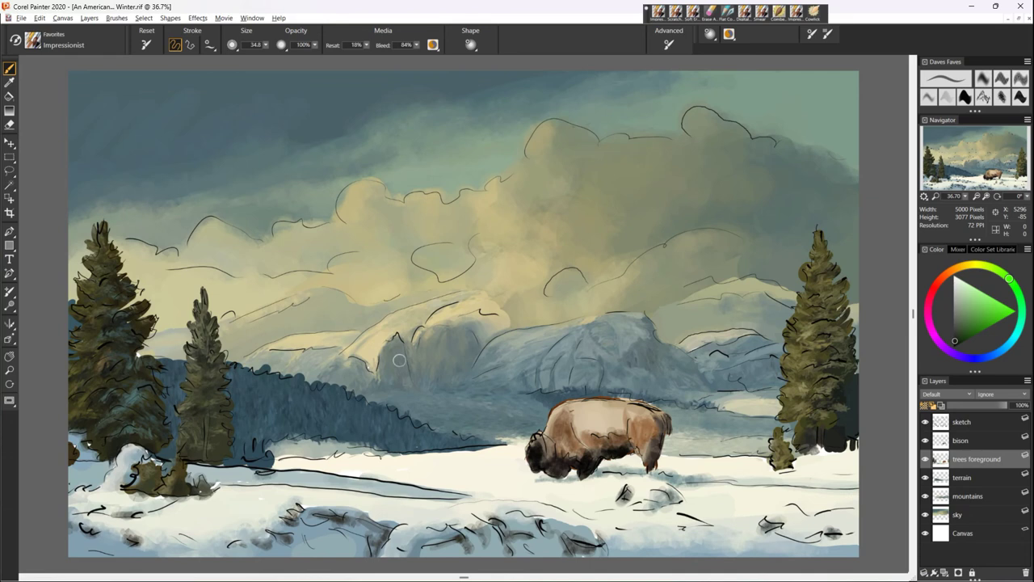
pyautogui.moveTo(1009, 279); pyautogui.dragTo(985, 265)
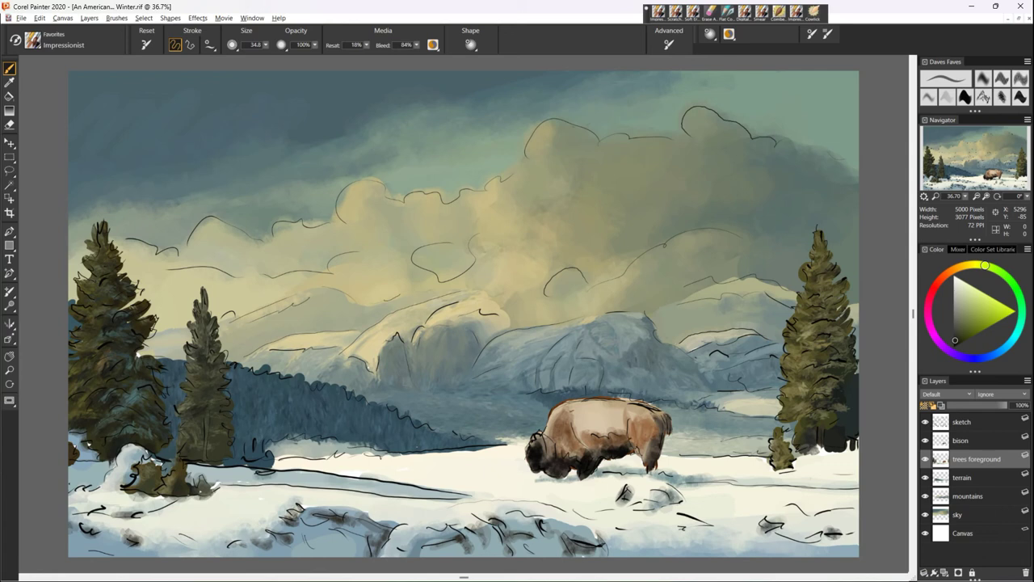
# - Add dark sampled green and blue-black strokes to the small bushes beside the snow mound below the left trees
pyautogui.keyDown('alt'); pyautogui.click(157, 487); pyautogui.keyUp('alt')
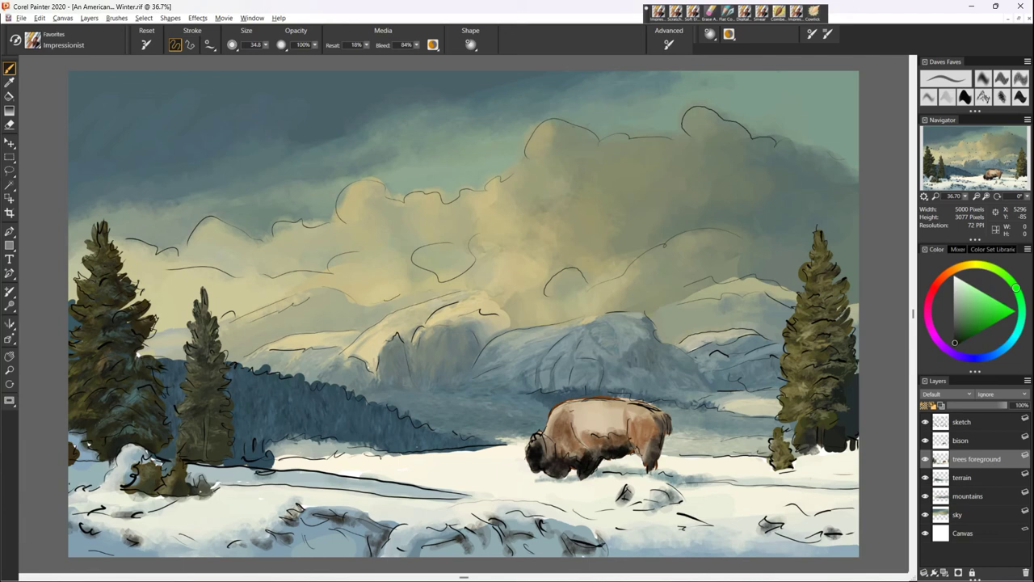
pyautogui.keyDown('alt'); pyautogui.click(156, 487); pyautogui.keyUp('alt')
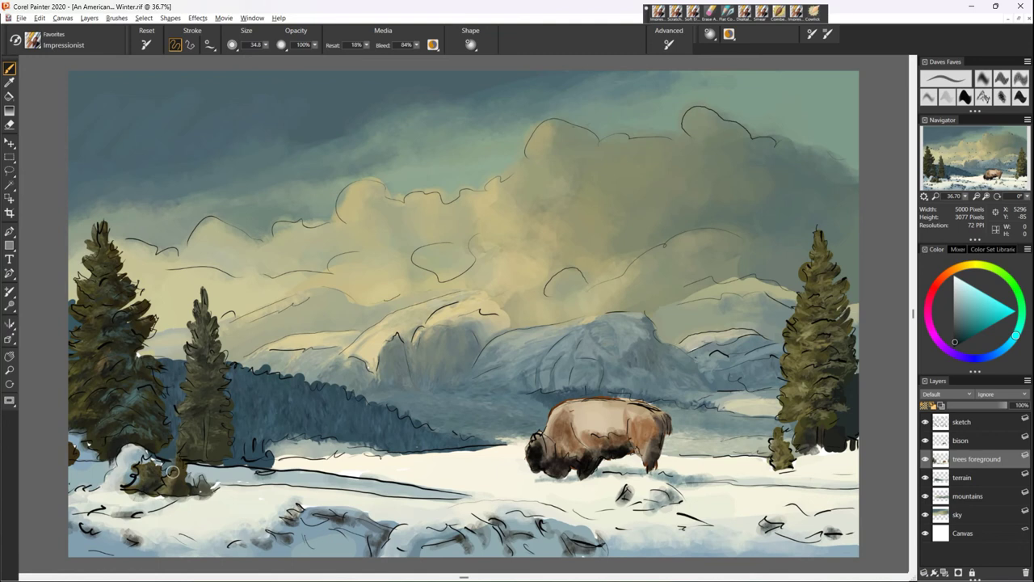
pyautogui.moveTo(177, 473); pyautogui.dragTo(175, 479)
pyautogui.keyDown('alt'); pyautogui.click(91, 458); pyautogui.keyUp('alt')
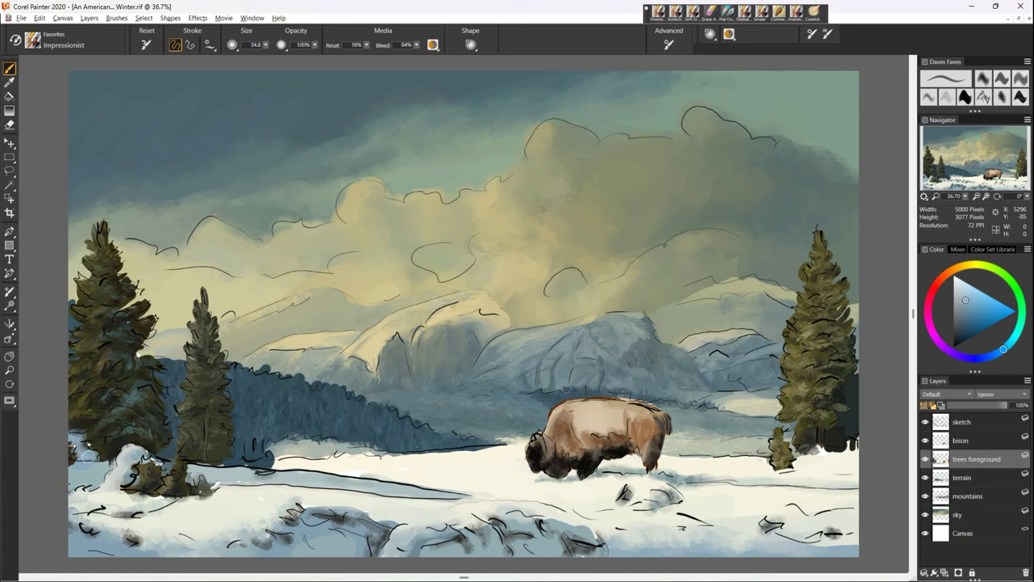
# - Rework the snow edge beside the smaller left tree and the wooded hill's foot with sampled off-white and grey-green strokes
pyautogui.keyDown('alt'); pyautogui.click(96, 434); pyautogui.keyUp('alt')
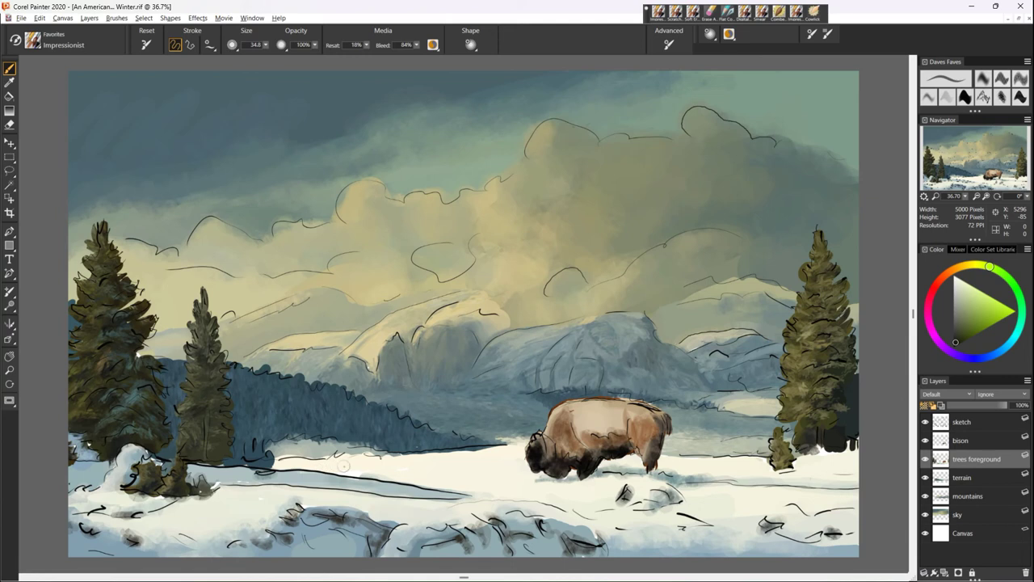
pyautogui.keyDown('alt'); pyautogui.click(302, 456); pyautogui.keyUp('alt')
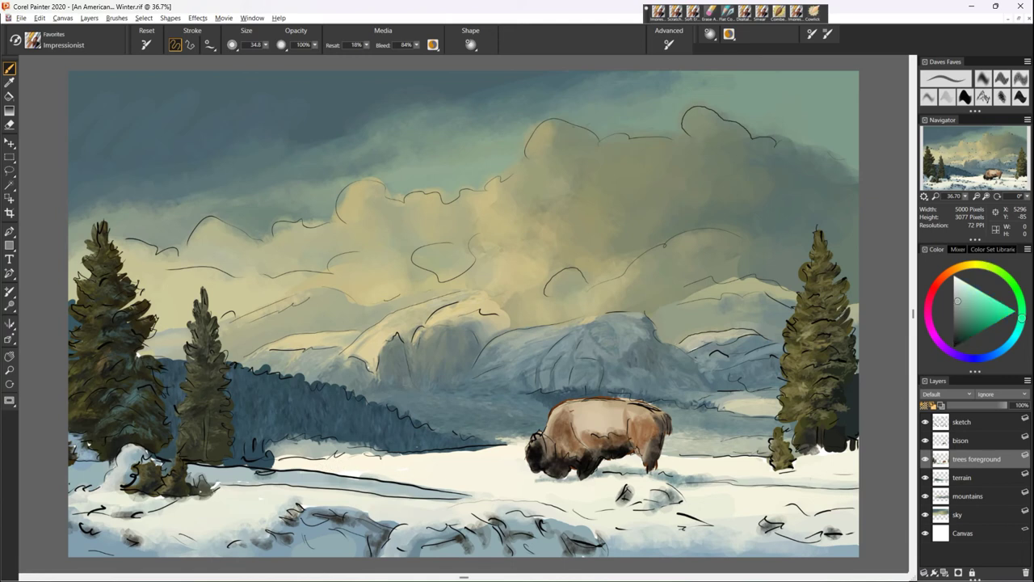
pyautogui.moveTo(300, 457); pyautogui.dragTo(275, 458)
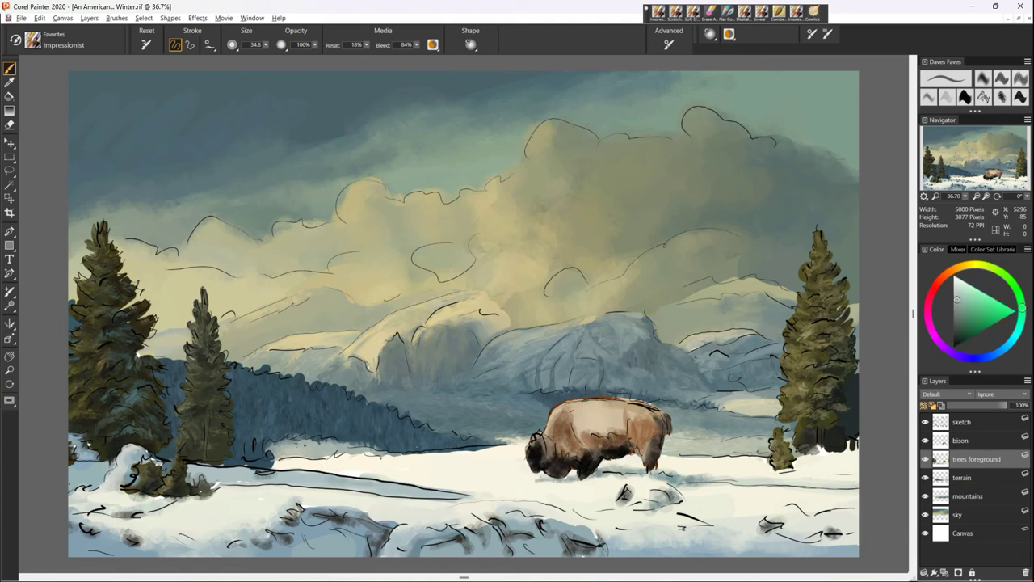
pyautogui.keyDown('alt'); pyautogui.click(373, 449); pyautogui.keyUp('alt')
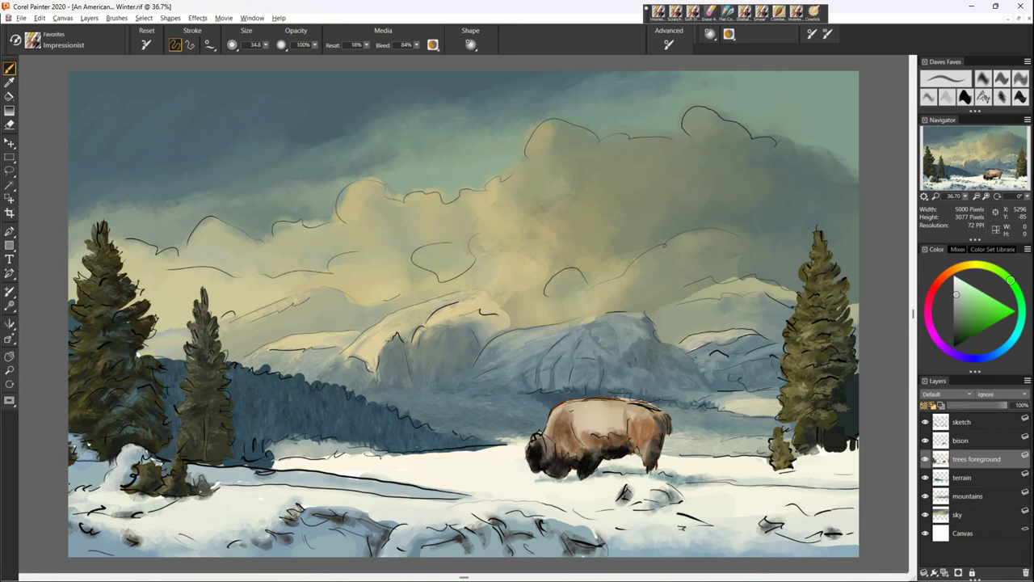
pyautogui.keyDown('alt'); pyautogui.click(311, 463); pyautogui.keyUp('alt')
pyautogui.keyDown('alt'); pyautogui.click(307, 463); pyautogui.keyUp('alt')
pyautogui.keyDown('alt'); pyautogui.click(273, 454); pyautogui.keyUp('alt')
pyautogui.moveTo(267, 442); pyautogui.dragTo(260, 460)
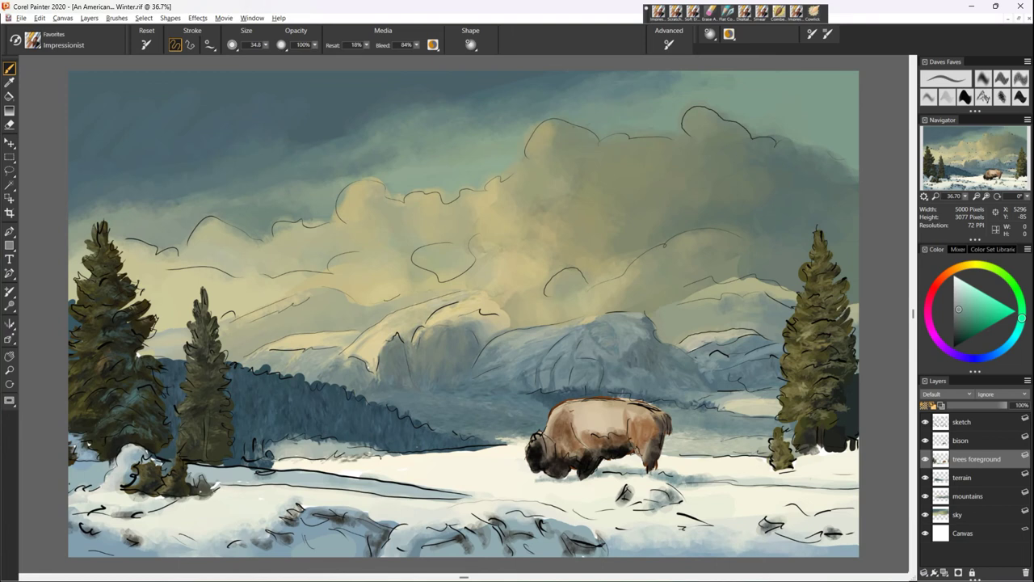
# - Brighten the snow below the wooded hill with sampled warm cream strokes, shifting the hue toward yellow
pyautogui.keyDown('alt'); pyautogui.click(475, 455); pyautogui.keyUp('alt')
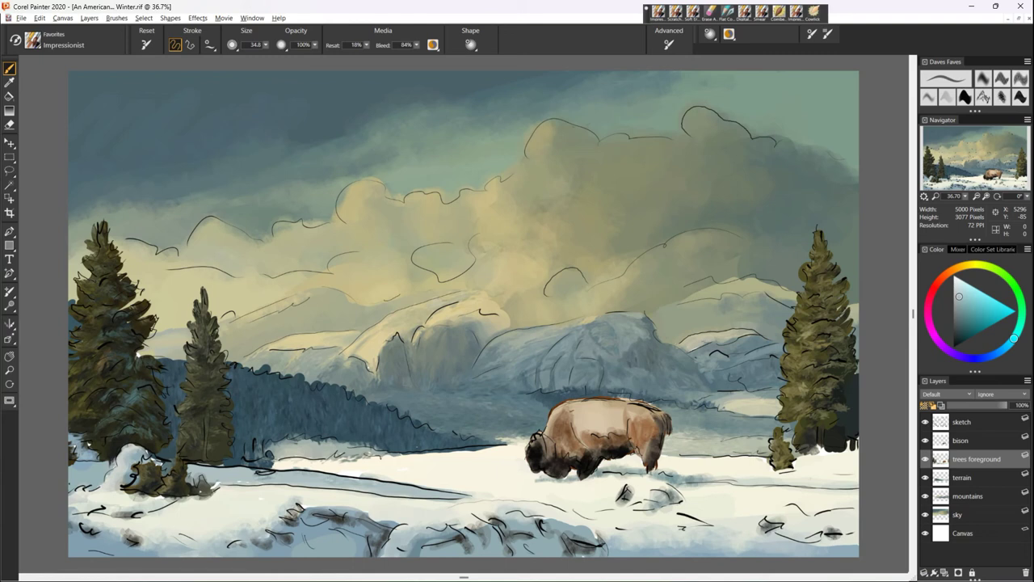
pyautogui.keyDown('alt'); pyautogui.click(344, 468); pyautogui.keyUp('alt')
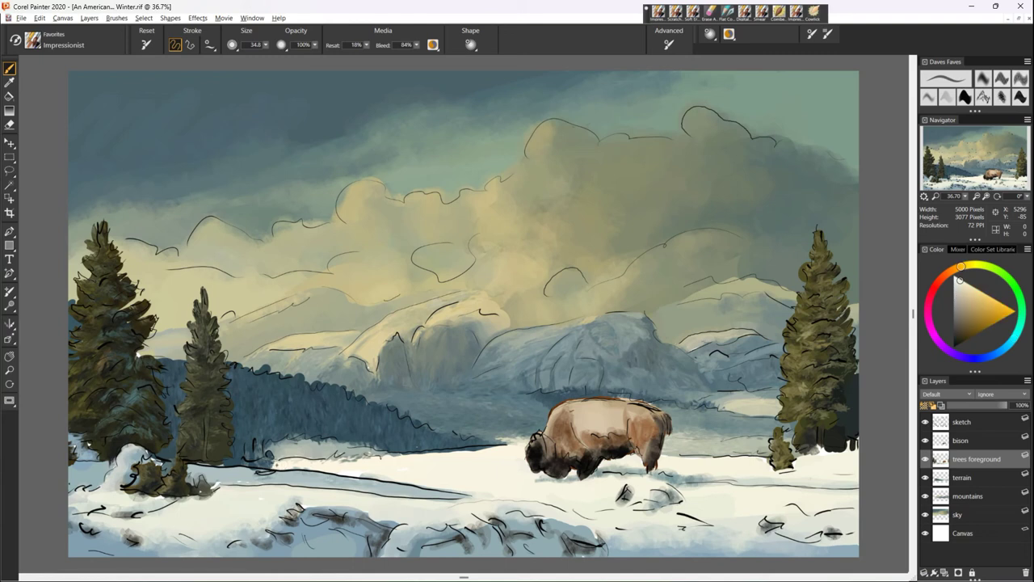
pyautogui.moveTo(270, 463)
pyautogui.mouseDown()
pyautogui.moveTo(214, 460)
pyautogui.moveTo(283, 465)
pyautogui.mouseUp()
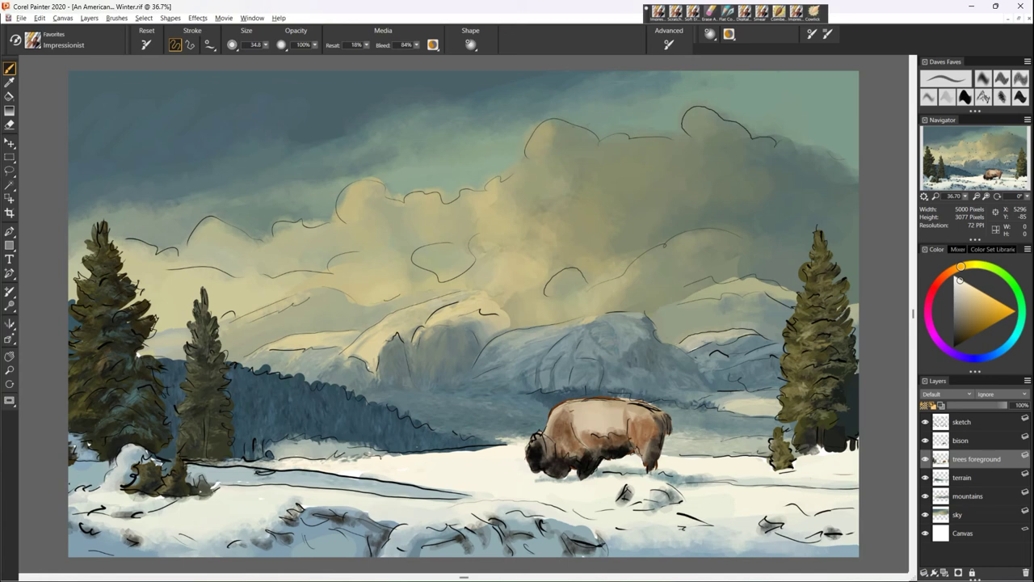
pyautogui.click(973, 265)
pyautogui.moveTo(383, 477); pyautogui.dragTo(362, 475)
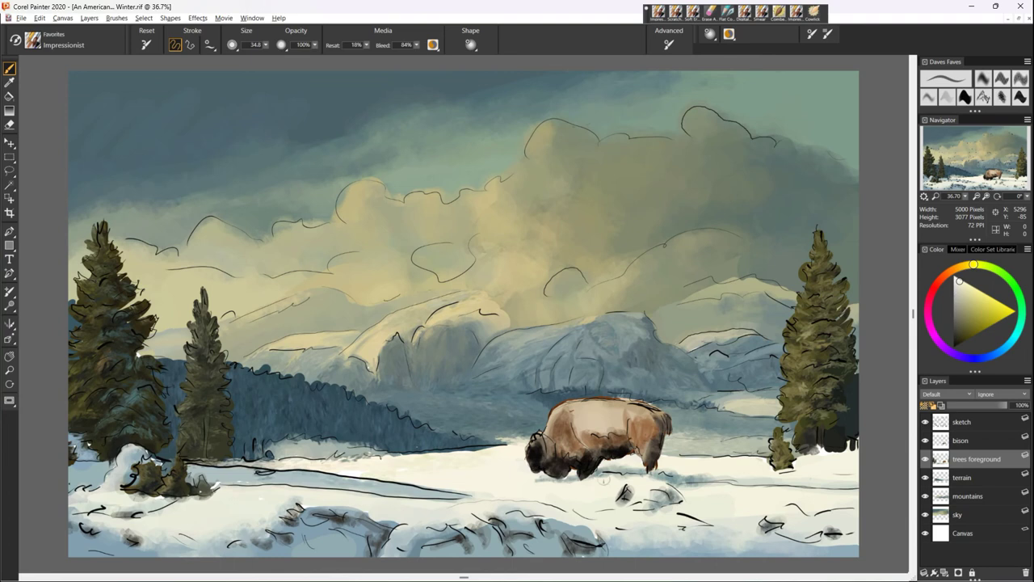
# - Add warm cream strokes to the snow between the wooded hill and the bison on the terrain layer, and reselect trees foreground
pyautogui.click(970, 477)
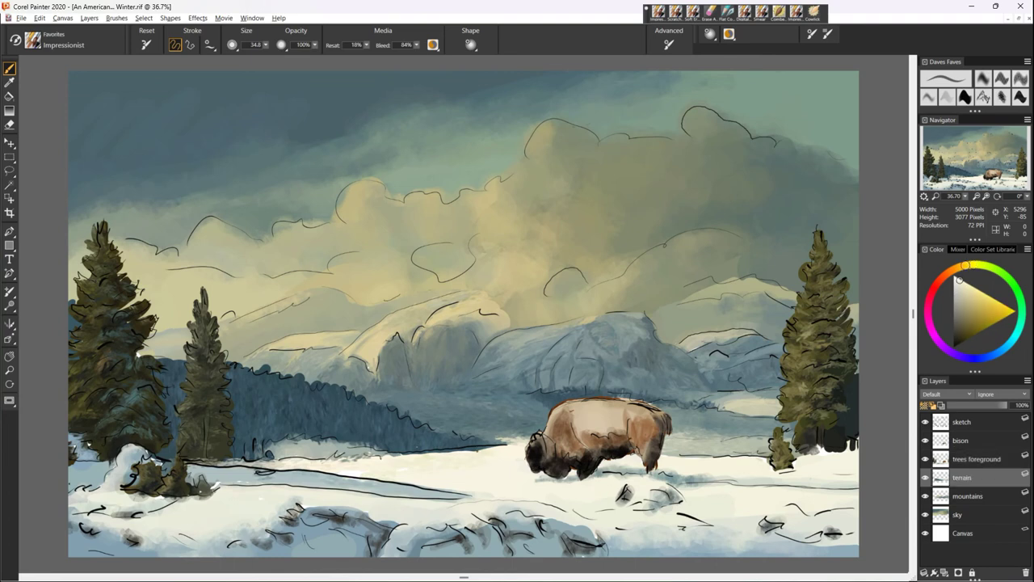
pyautogui.moveTo(488, 452); pyautogui.dragTo(436, 453)
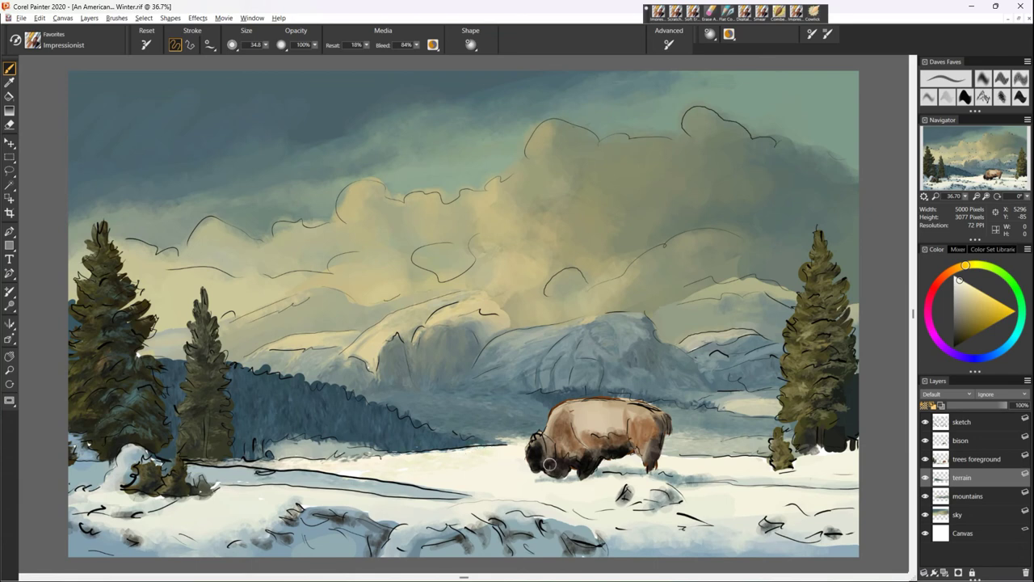
pyautogui.click(970, 460)
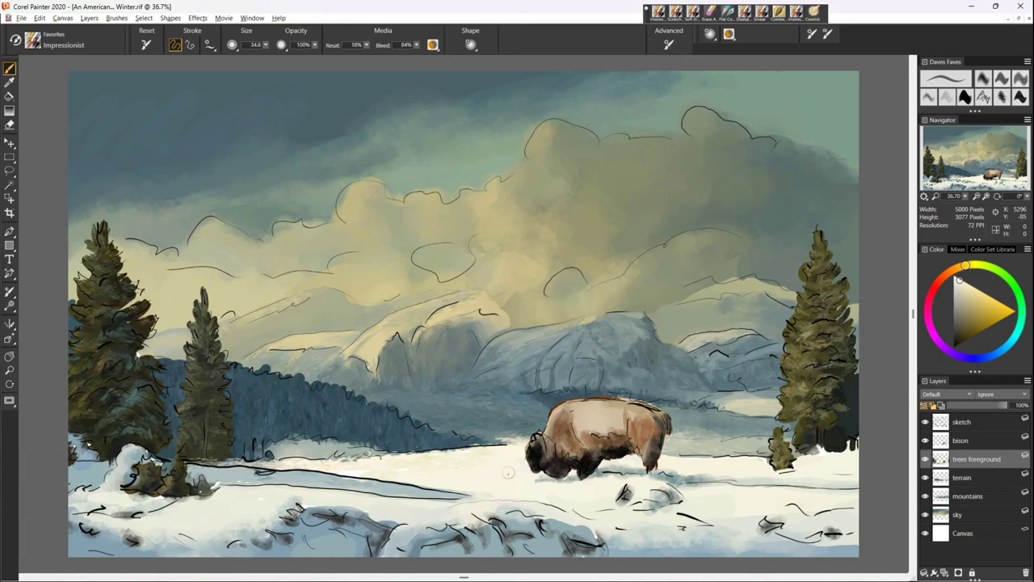
# - Texture the lower-left foreground rock bank with short strokes in sampled dark blue-grey
pyautogui.keyDown('alt'); pyautogui.click(404, 483); pyautogui.keyUp('alt')
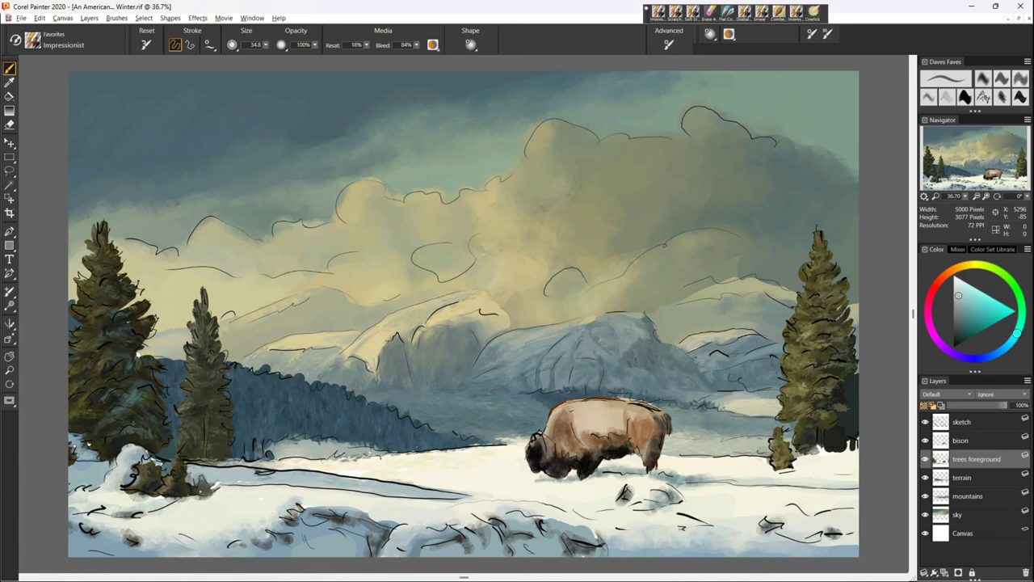
pyautogui.keyDown('alt'); pyautogui.click(377, 531); pyautogui.keyUp('alt')
pyautogui.moveTo(312, 536)
pyautogui.mouseDown()
pyautogui.moveTo(325, 551)
pyautogui.moveTo(333, 539)
pyautogui.moveTo(326, 546)
pyautogui.moveTo(354, 554)
pyautogui.moveTo(338, 536)
pyautogui.moveTo(296, 553)
pyautogui.mouseUp()
pyautogui.keyDown('alt'); pyautogui.click(376, 530); pyautogui.keyUp('alt')
pyautogui.keyDown('alt'); pyautogui.click(324, 540); pyautogui.keyUp('alt')
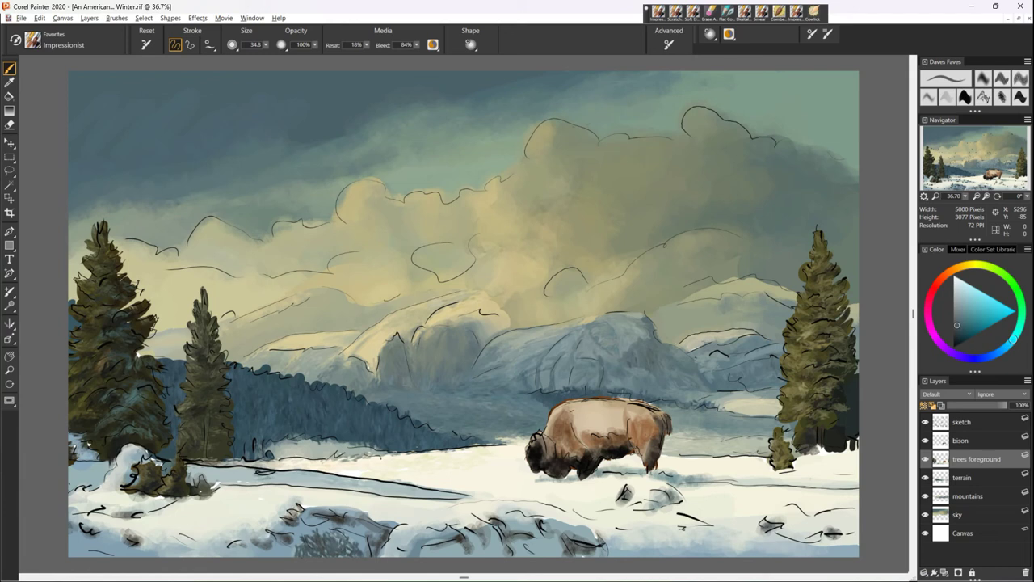
pyautogui.moveTo(346, 538); pyautogui.dragTo(337, 552)
pyautogui.moveTo(366, 539); pyautogui.dragTo(353, 552)
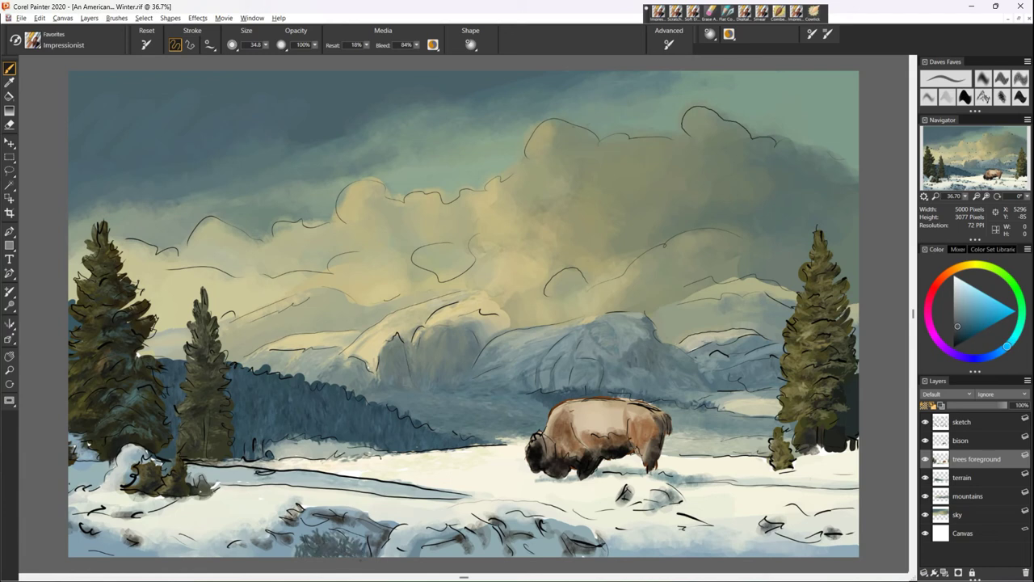
# - Enlarge the brush to 67.5 and fill out the lower-left foreground rock bank with broader sampled blue-grey strokes
pyautogui.moveTo(266, 46); pyautogui.dragTo(280, 53)
pyautogui.keyDown('alt'); pyautogui.click(309, 543); pyautogui.keyUp('alt')
pyautogui.moveTo(278, 546); pyautogui.dragTo(271, 553)
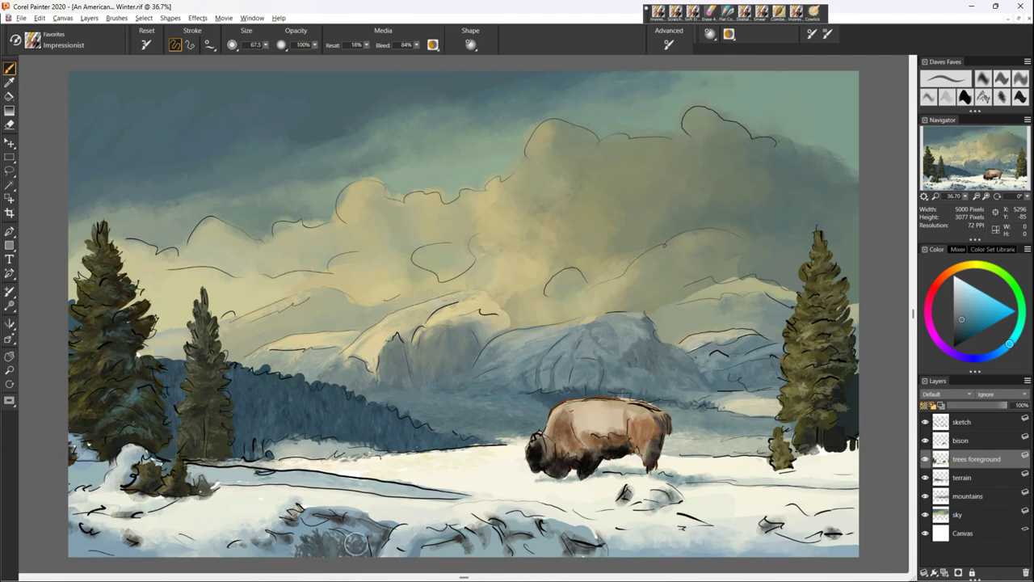
pyautogui.keyDown('alt'); pyautogui.click(290, 528); pyautogui.keyUp('alt')
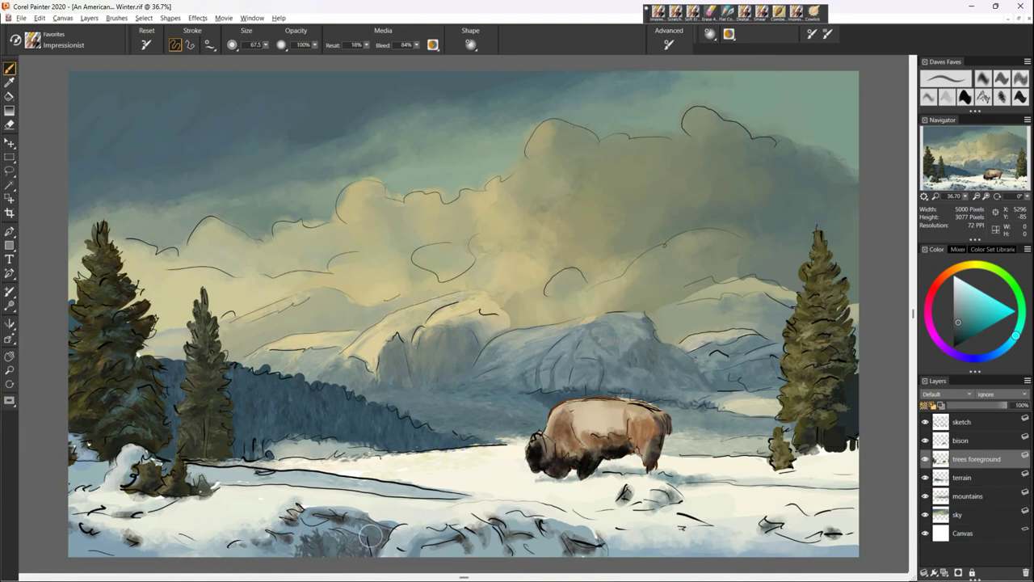
pyautogui.keyDown('alt'); pyautogui.click(336, 518); pyautogui.keyUp('alt')
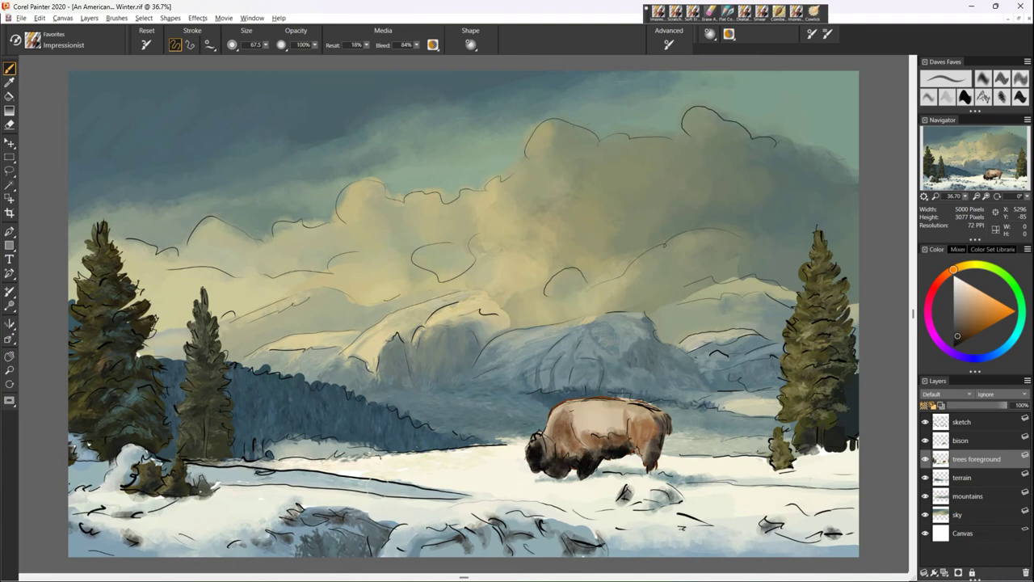
# - Blend the rock bank's upper and left edges into the surrounding snow with sampled dark, mid and pale blues
pyautogui.keyDown('alt'); pyautogui.click(294, 521); pyautogui.keyUp('alt')
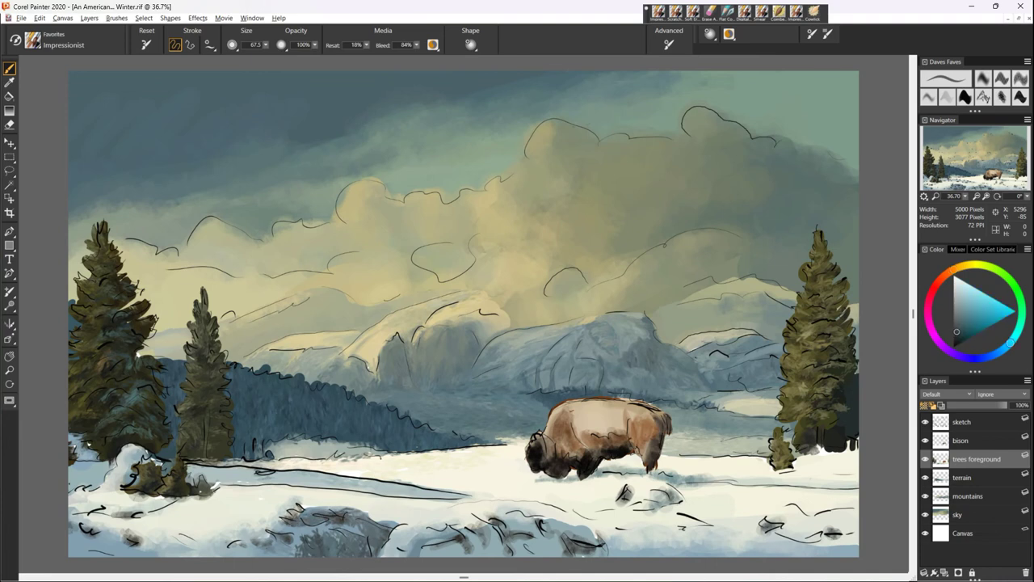
pyautogui.keyDown('alt'); pyautogui.click(297, 525); pyautogui.keyUp('alt')
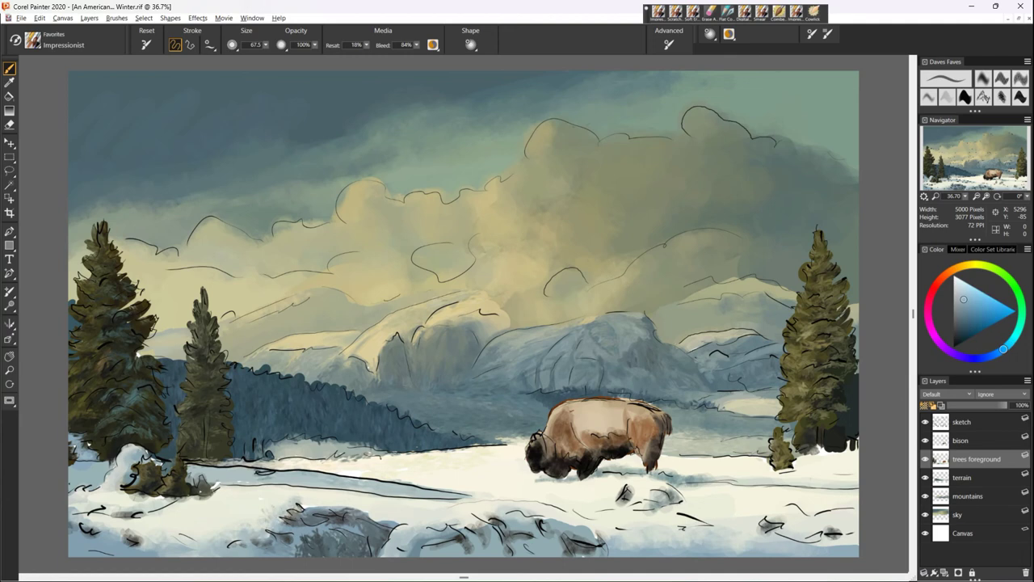
pyautogui.keyDown('alt'); pyautogui.click(338, 512); pyautogui.keyUp('alt')
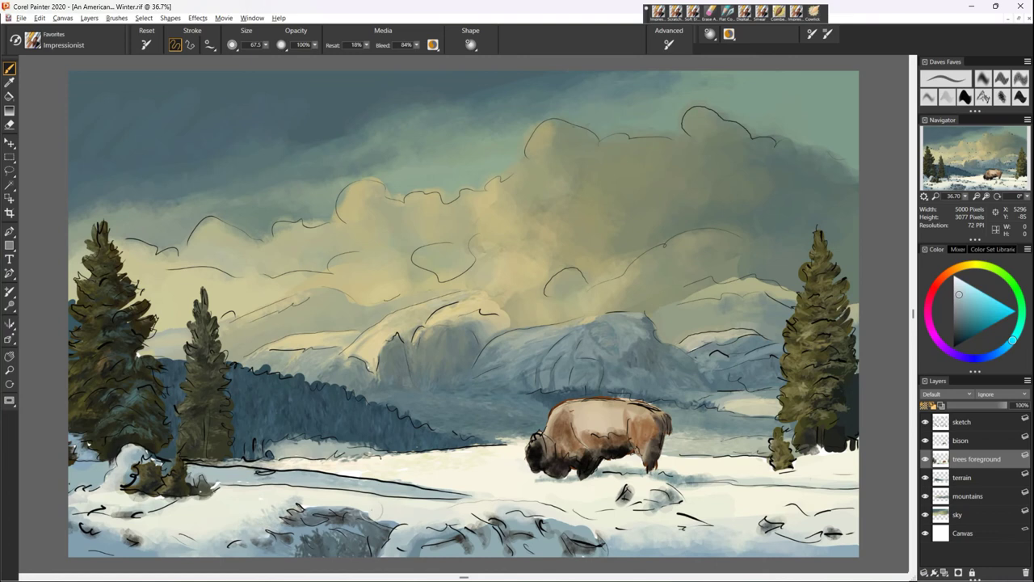
pyautogui.keyDown('alt'); pyautogui.click(280, 540); pyautogui.keyUp('alt')
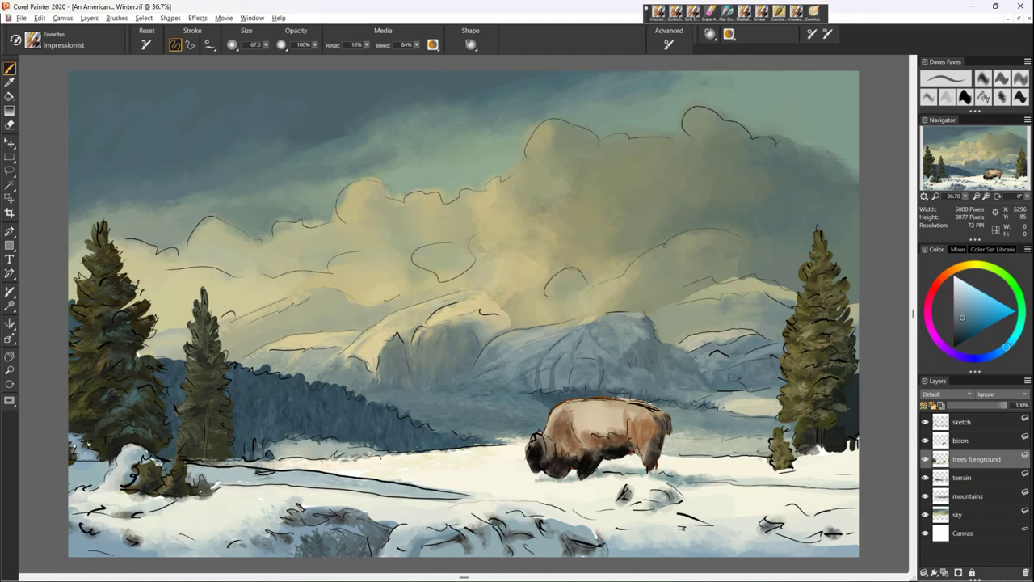
# - Reduce the brush to 25.3 and detail the foreground rock bank with fine strokes in sampled dark browns
pyautogui.keyDown('alt'); pyautogui.click(309, 524); pyautogui.keyUp('alt')
pyautogui.moveTo(265, 45); pyautogui.dragTo(245, 89)
pyautogui.keyDown('alt'); pyautogui.click(154, 475); pyautogui.keyUp('alt')
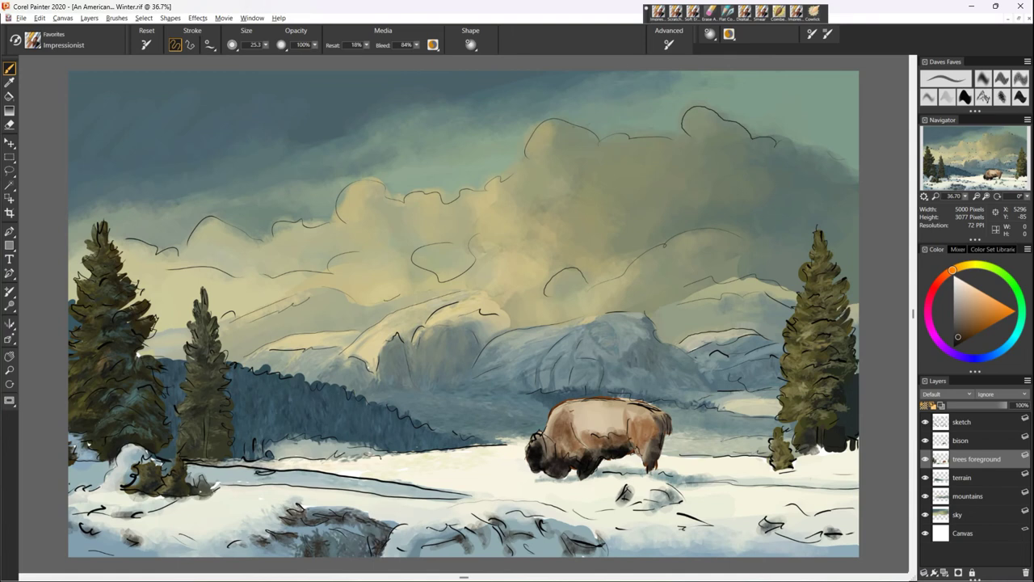
# - Stroke sampled dark and mid blues into the shadowed rocks in the painting's lower-left corner
pyautogui.keyDown('alt'); pyautogui.click(626, 494); pyautogui.keyUp('alt')
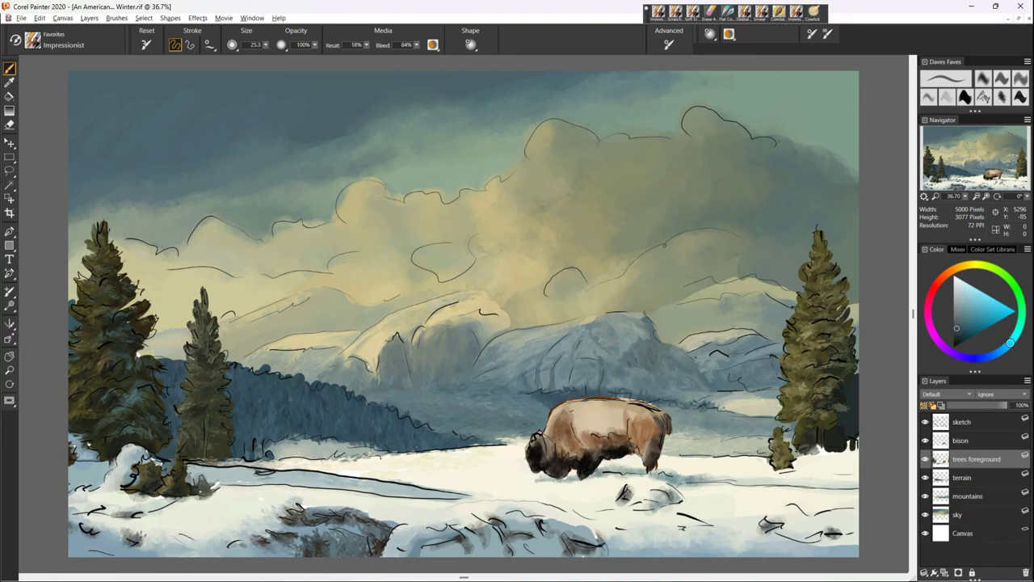
pyautogui.keyDown('alt'); pyautogui.click(136, 534); pyautogui.keyUp('alt')
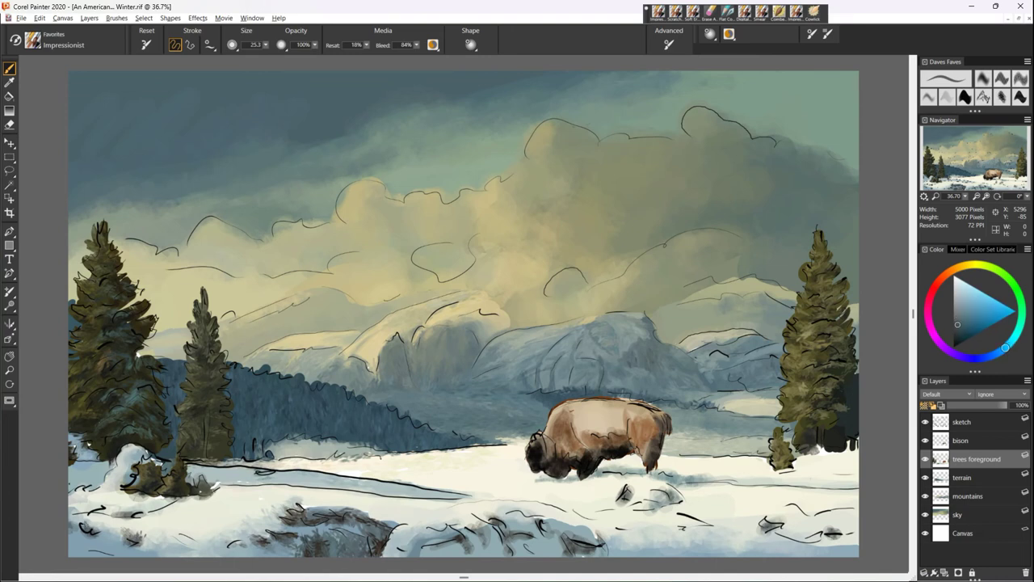
pyautogui.keyDown('alt'); pyautogui.click(127, 549); pyautogui.keyUp('alt')
pyautogui.moveTo(94, 551); pyautogui.dragTo(118, 552)
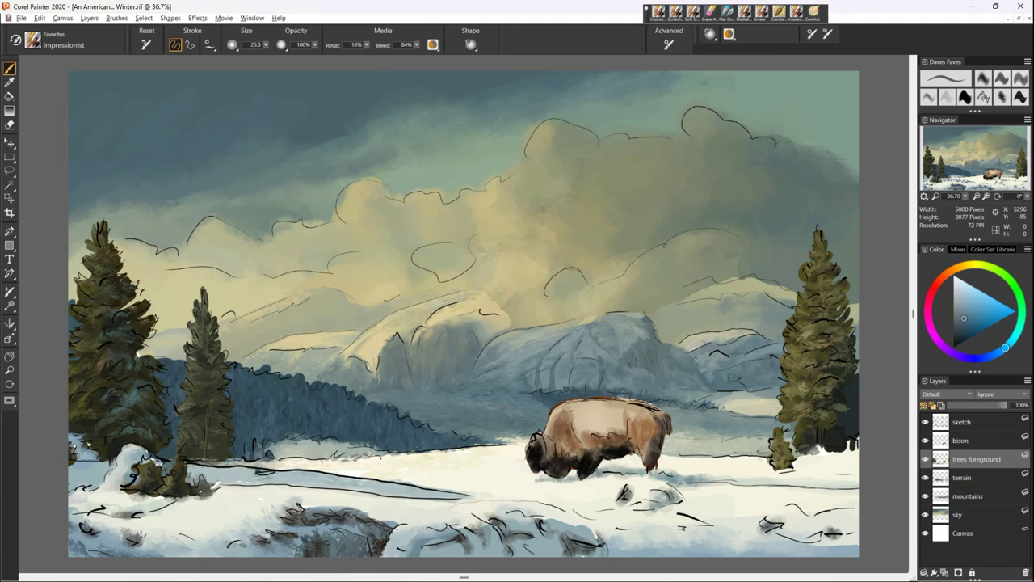
# - Refine the snow around the bases of the left trees and bushes with sampled off-white and pale blue strokes
pyautogui.keyDown('alt'); pyautogui.click(110, 483); pyautogui.keyUp('alt')
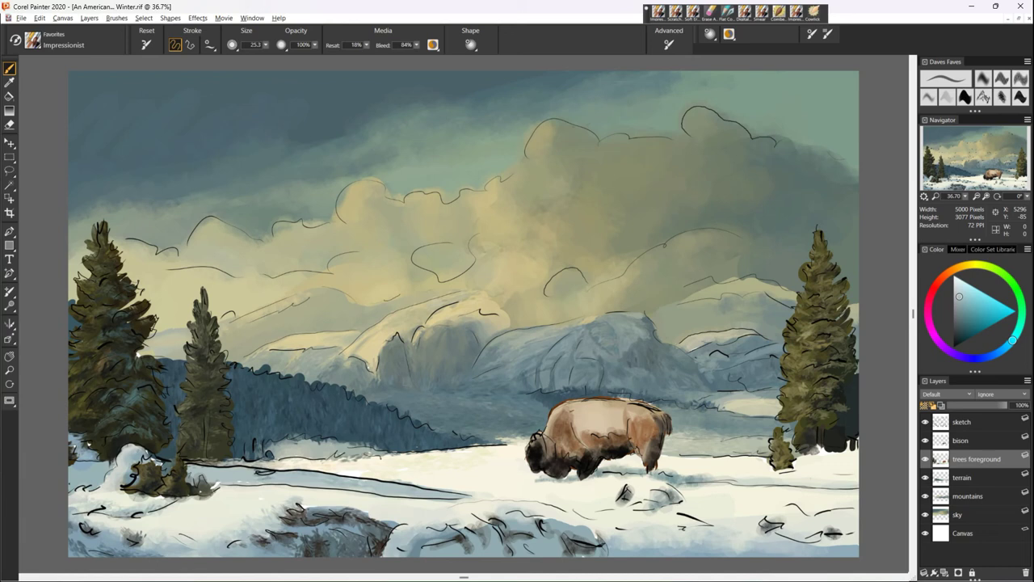
pyautogui.keyDown('alt'); pyautogui.click(275, 476); pyautogui.keyUp('alt')
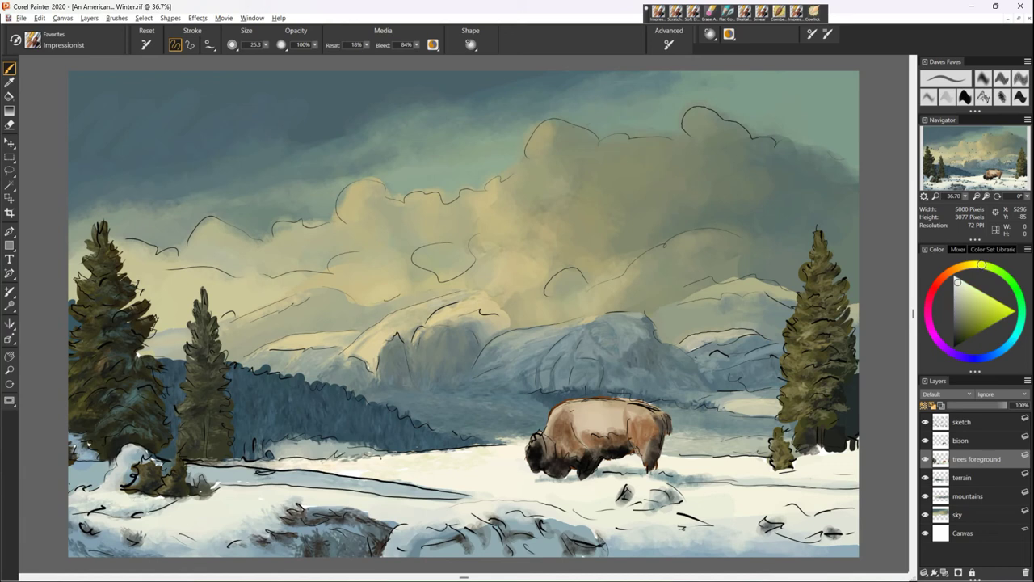
pyautogui.keyDown('alt'); pyautogui.click(375, 446); pyautogui.keyUp('alt')
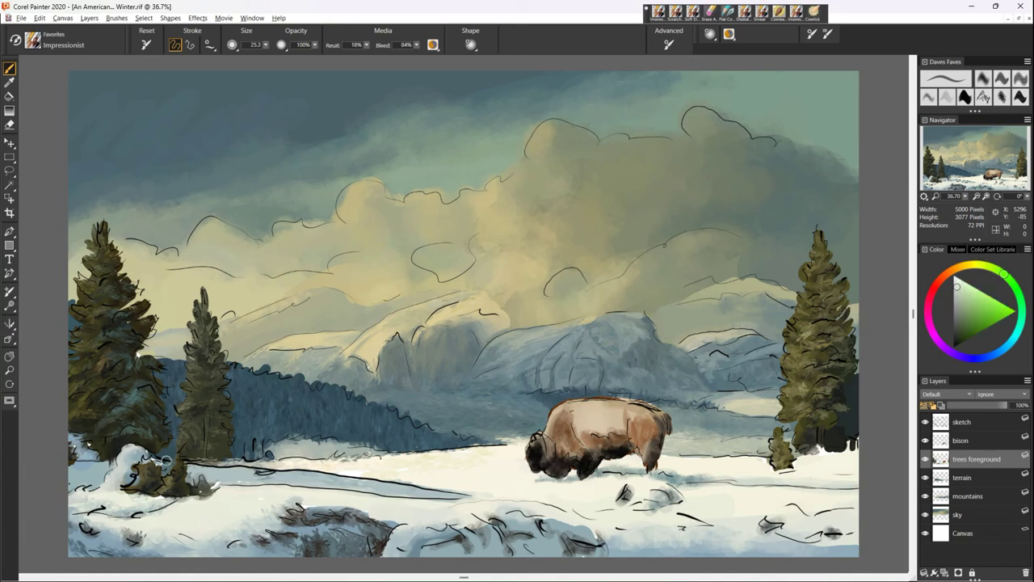
pyautogui.keyDown('alt'); pyautogui.click(201, 444); pyautogui.keyUp('alt')
pyautogui.keyDown('alt'); pyautogui.click(219, 469); pyautogui.keyUp('alt')
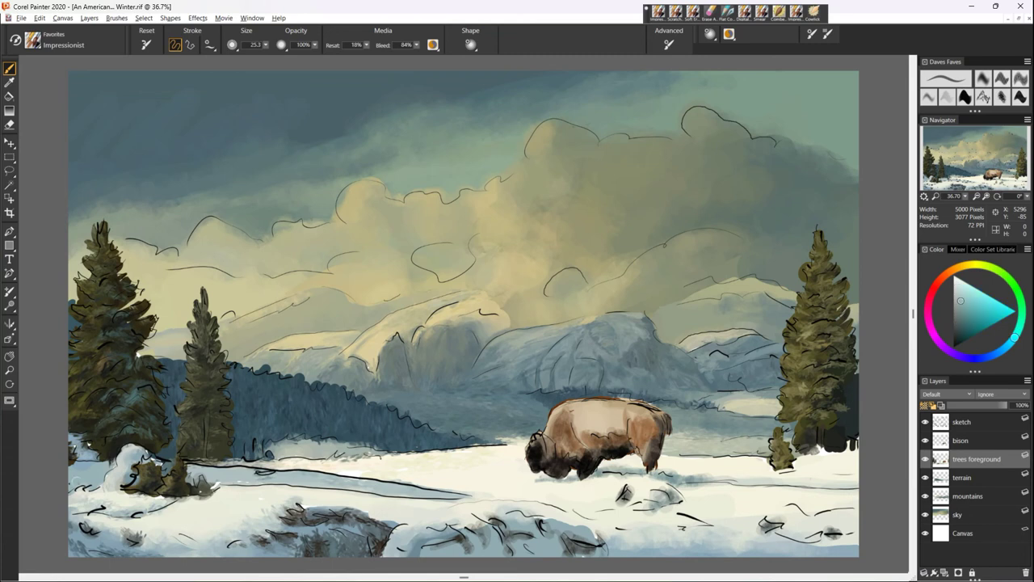
pyautogui.keyDown('alt'); pyautogui.click(122, 446); pyautogui.keyUp('alt')
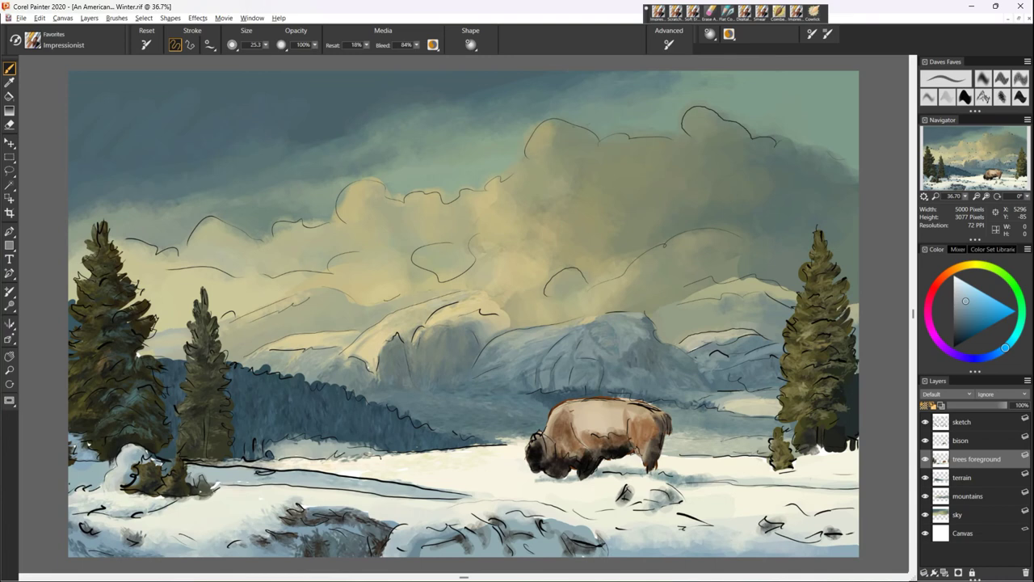
# - Refine the snow edge where the left rock bank meets the central rocks with sampled off-white and blue-grey strokes
pyautogui.keyDown('alt'); pyautogui.click(484, 489); pyautogui.keyUp('alt')
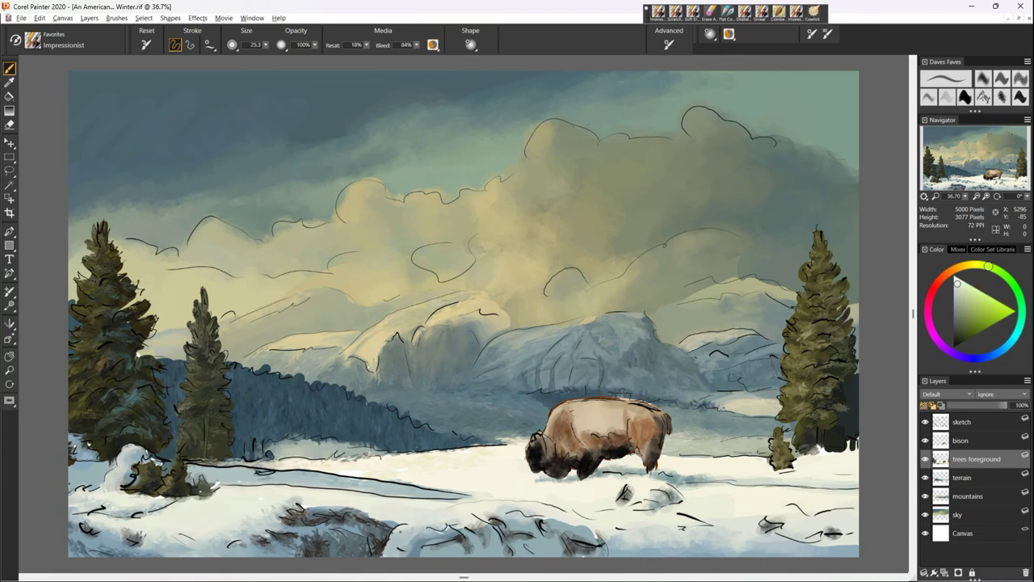
pyautogui.keyDown('alt'); pyautogui.click(392, 531); pyautogui.keyUp('alt')
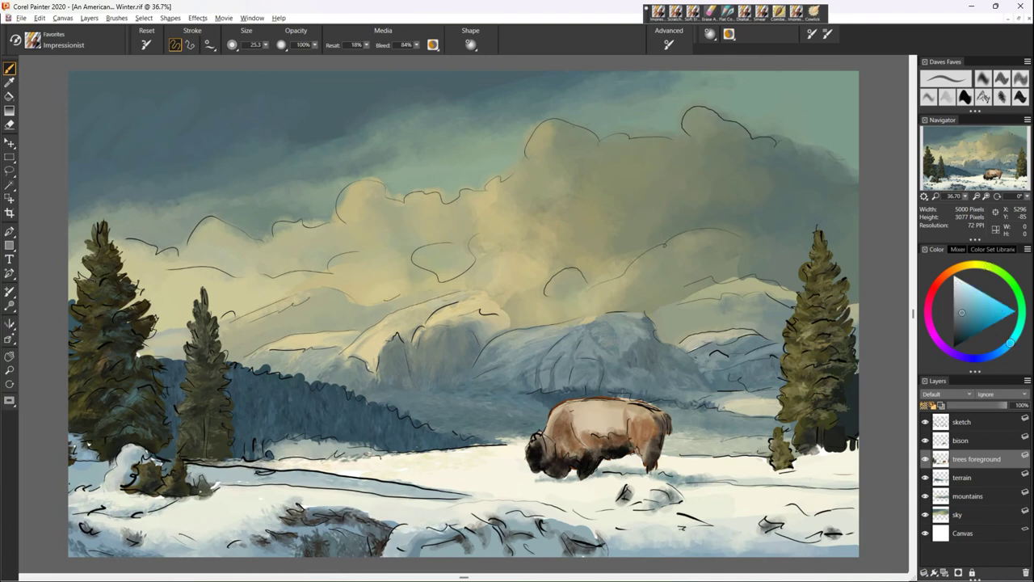
pyautogui.moveTo(396, 523); pyautogui.dragTo(414, 517)
pyautogui.keyDown('alt'); pyautogui.click(410, 510); pyautogui.keyUp('alt')
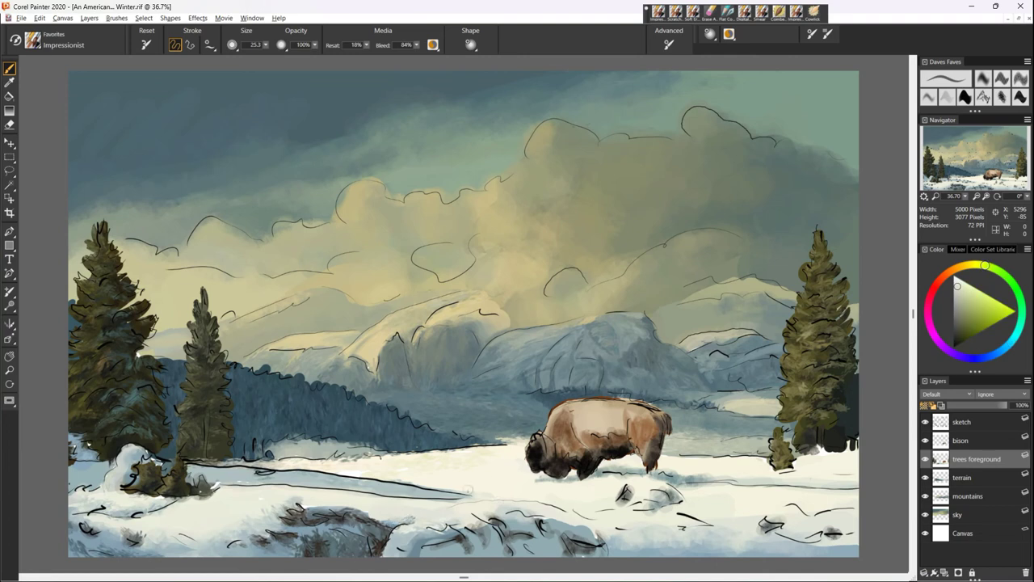
pyautogui.keyDown('alt'); pyautogui.click(404, 515); pyautogui.keyUp('alt')
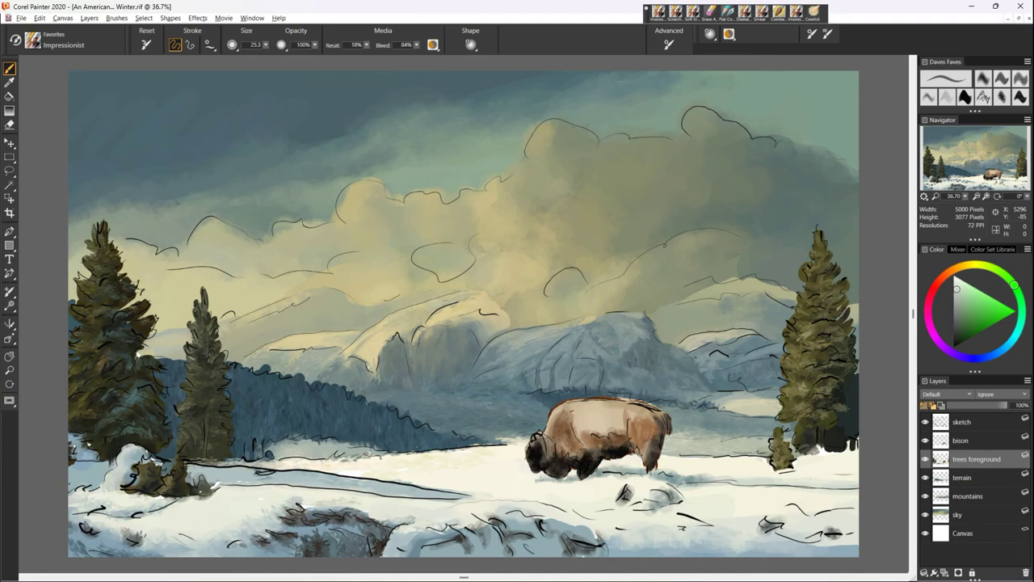
pyautogui.keyDown('alt'); pyautogui.click(504, 529); pyautogui.keyUp('alt')
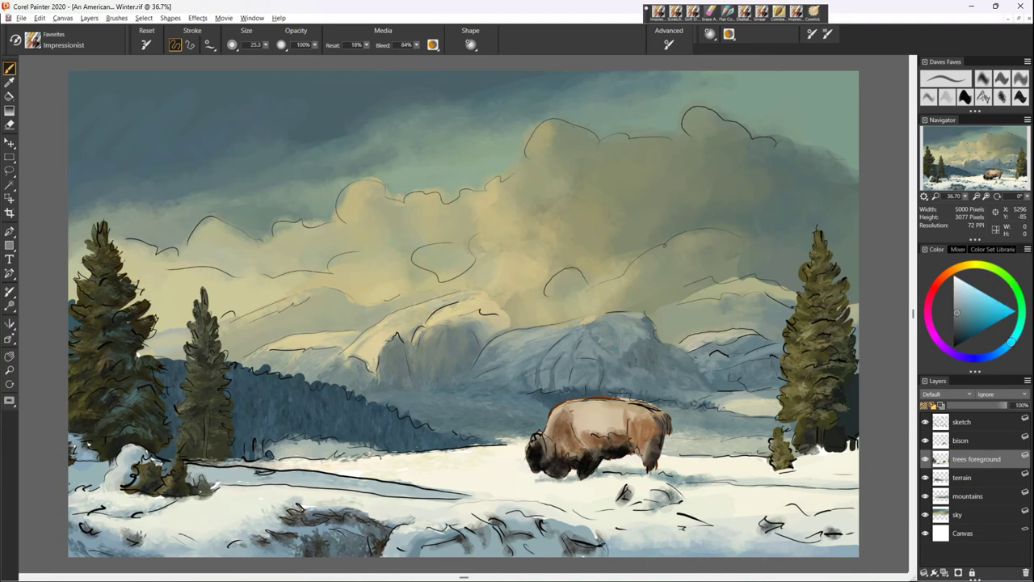
# - Break up the snow along the left rock bank's upper rim with short strokes in sampled blue-greys
pyautogui.moveTo(353, 504)
pyautogui.mouseDown()
pyautogui.moveTo(330, 507)
pyautogui.moveTo(342, 507)
pyautogui.mouseUp()
pyautogui.keyDown('alt'); pyautogui.click(400, 521); pyautogui.keyUp('alt')
pyautogui.keyDown('alt'); pyautogui.click(386, 510); pyautogui.keyUp('alt')
pyautogui.keyDown('alt'); pyautogui.click(379, 521); pyautogui.keyUp('alt')
pyautogui.moveTo(380, 505); pyautogui.dragTo(373, 508)
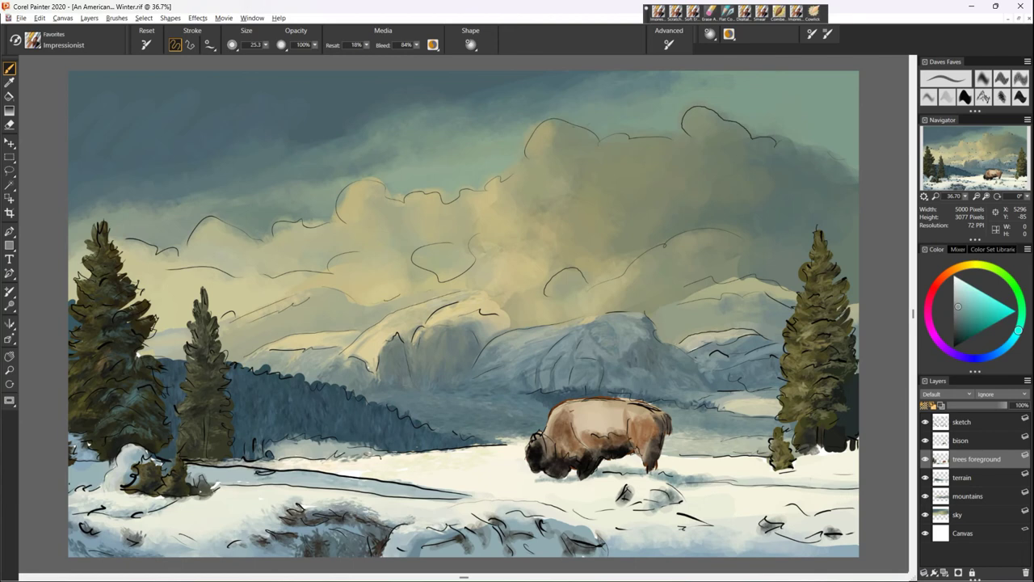
# - Touch up the foreground snow and the dark rock outcrop left of centre with sampled cream, blue-grey and dark teal tones
pyautogui.keyDown('alt'); pyautogui.click(436, 476); pyautogui.keyUp('alt')
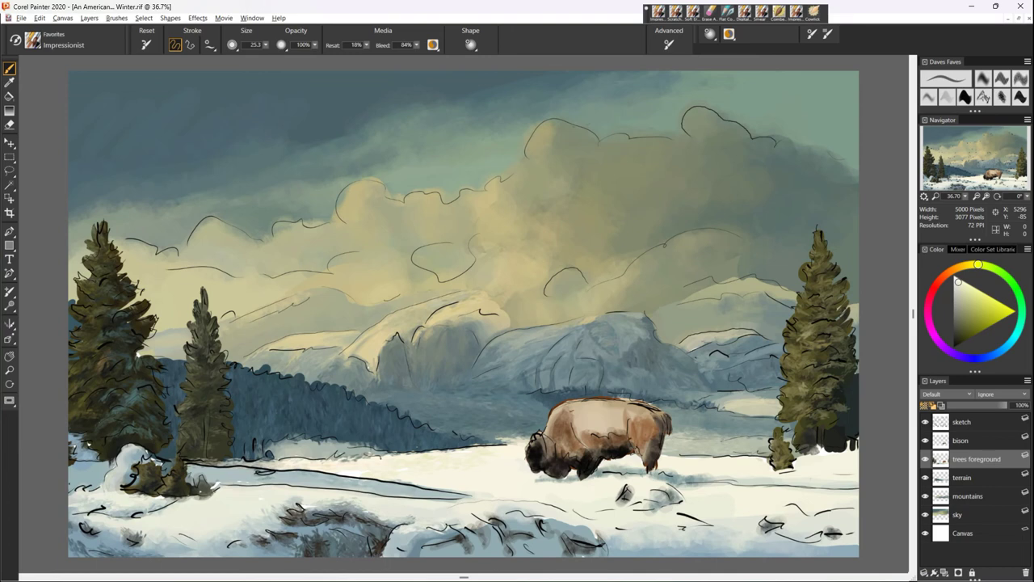
pyautogui.keyDown('alt'); pyautogui.click(316, 521); pyautogui.keyUp('alt')
pyautogui.keyDown('alt'); pyautogui.click(313, 510); pyautogui.keyUp('alt')
pyautogui.keyDown('alt'); pyautogui.click(588, 536); pyautogui.keyUp('alt')
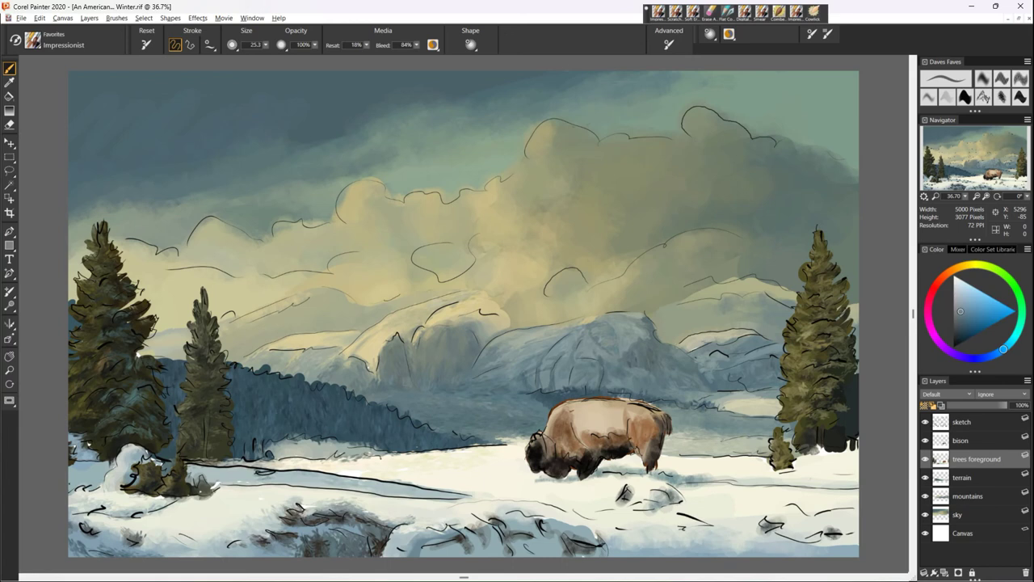
pyautogui.keyDown('alt'); pyautogui.click(611, 517); pyautogui.keyUp('alt')
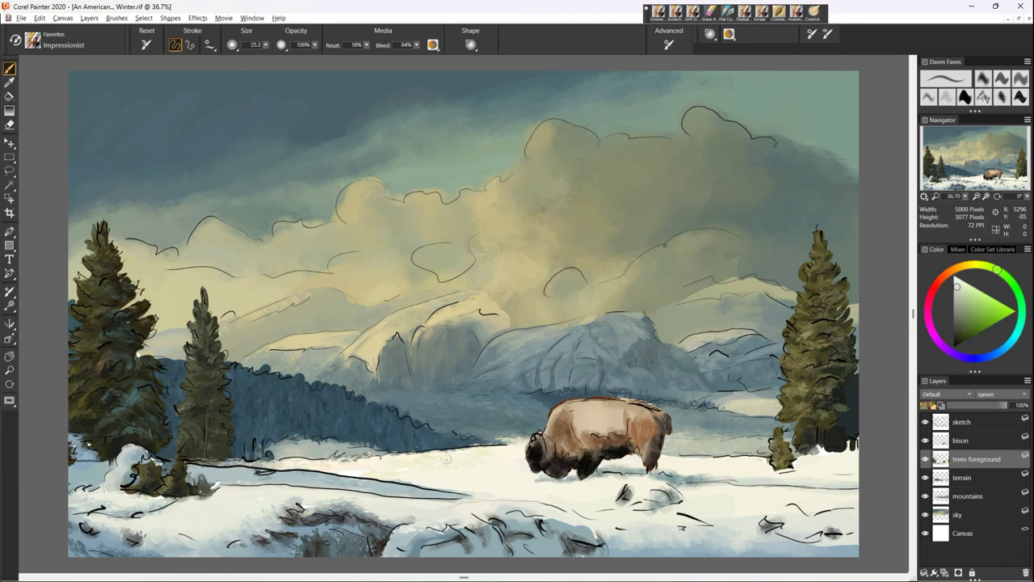
pyautogui.keyDown('alt'); pyautogui.click(449, 447); pyautogui.keyUp('alt')
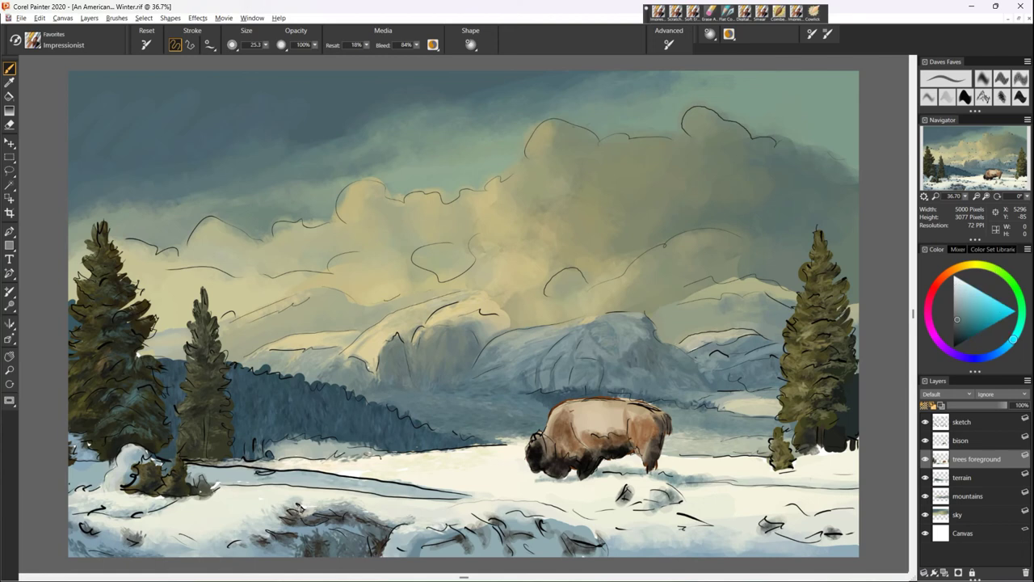
pyautogui.keyDown('alt'); pyautogui.click(315, 500); pyautogui.keyUp('alt')
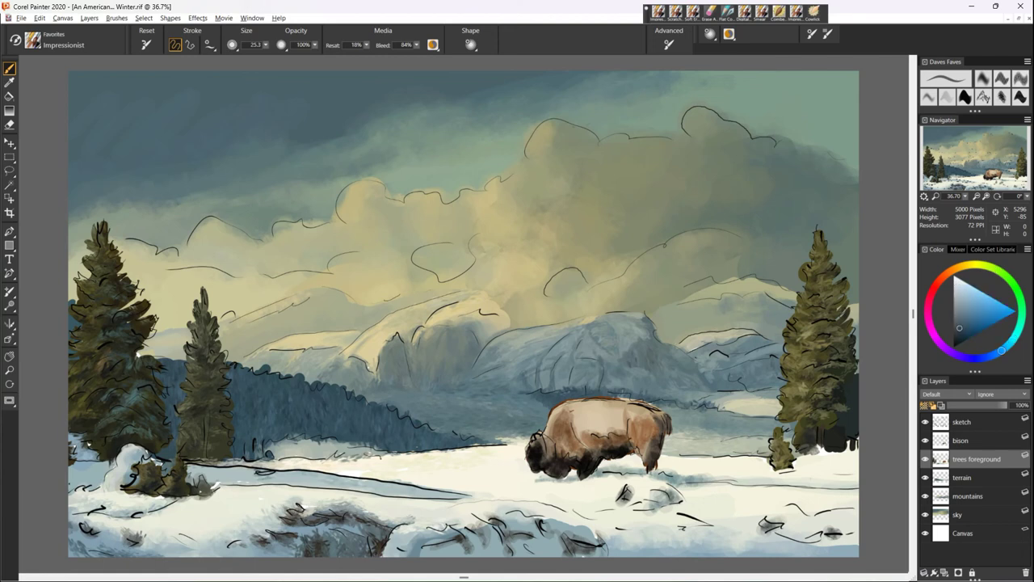
pyautogui.keyDown('alt'); pyautogui.click(307, 503); pyautogui.keyUp('alt')
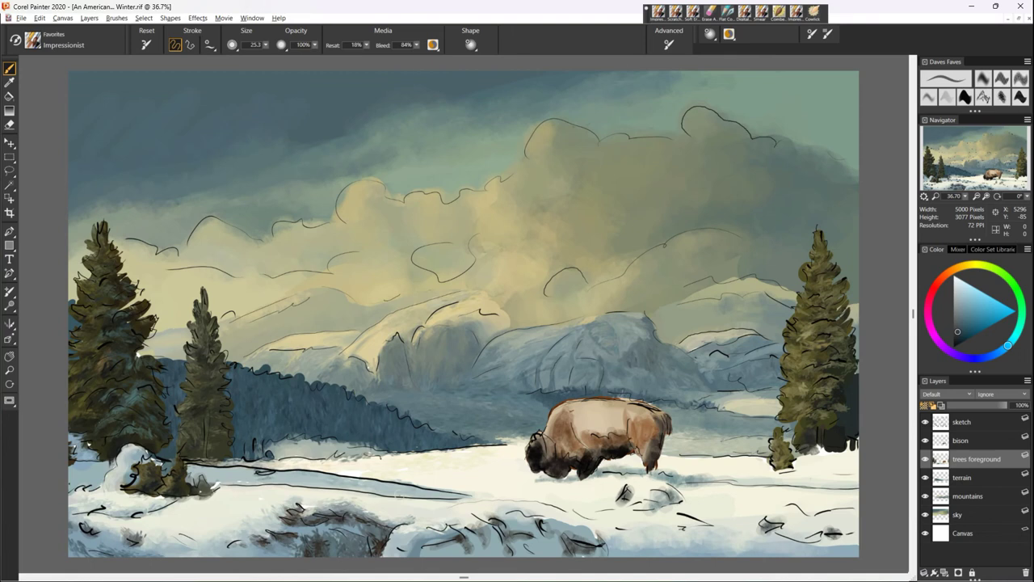
pyautogui.keyDown('alt'); pyautogui.click(363, 509); pyautogui.keyUp('alt')
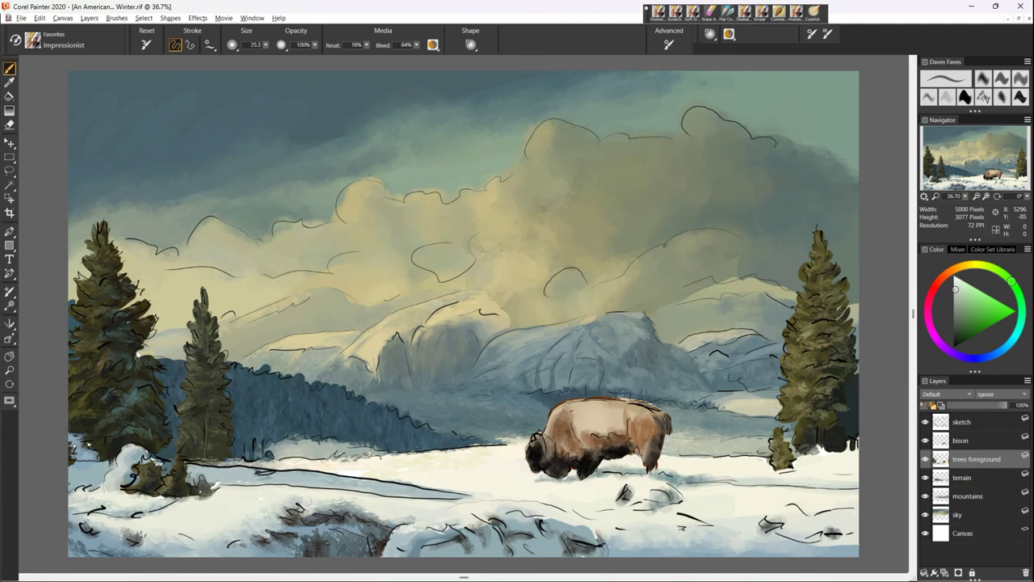
# - Refine the snow and shadow beside the small bush below the left trees, using cream, grey and dark tones sampled there
pyautogui.keyDown('alt'); pyautogui.click(485, 517); pyautogui.keyUp('alt')
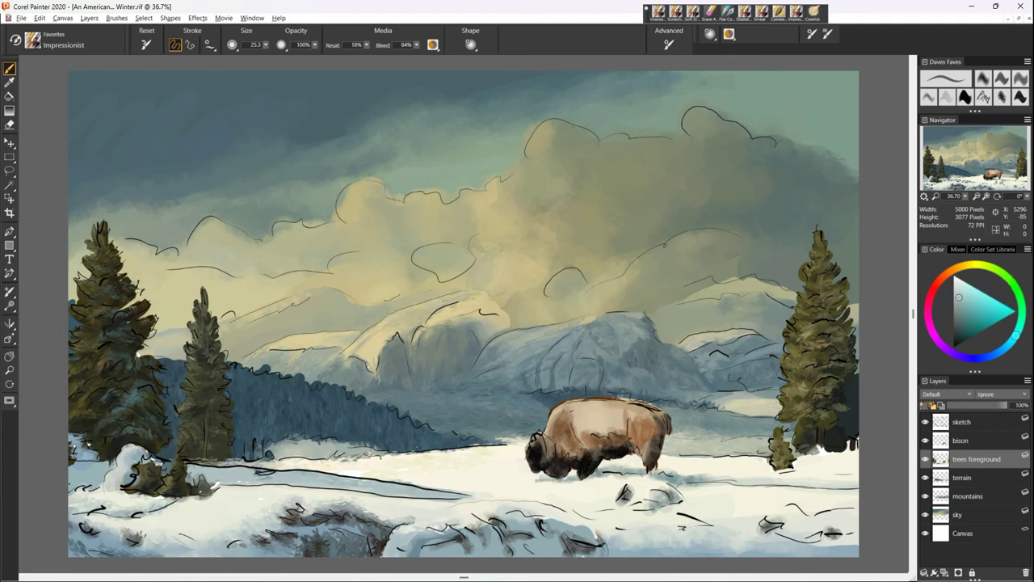
pyautogui.moveTo(210, 489)
pyautogui.mouseDown()
pyautogui.moveTo(220, 485)
pyautogui.moveTo(209, 494)
pyautogui.mouseUp()
pyautogui.keyDown('alt'); pyautogui.click(229, 490); pyautogui.keyUp('alt')
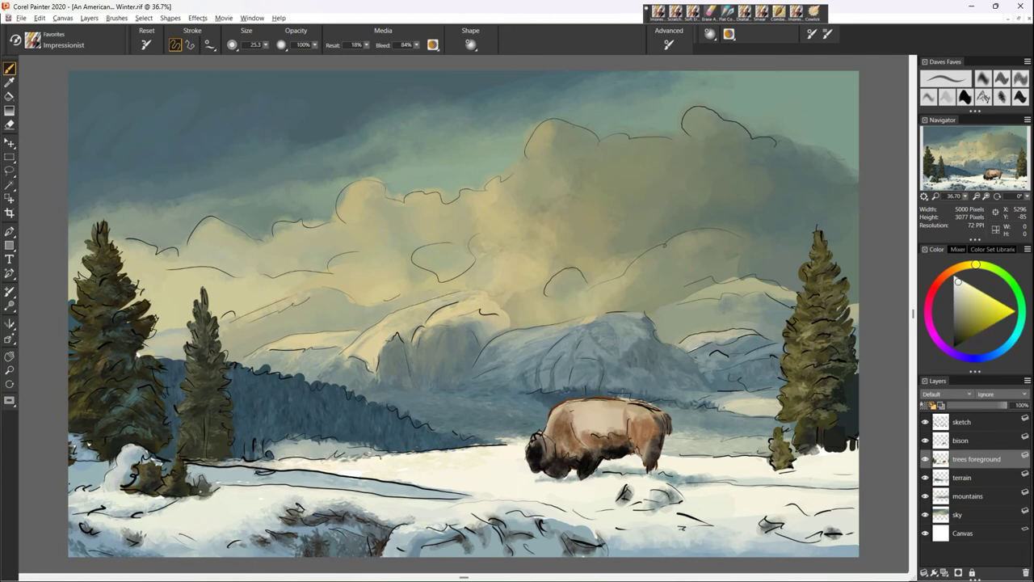
pyautogui.keyDown('alt'); pyautogui.click(201, 485); pyautogui.keyUp('alt')
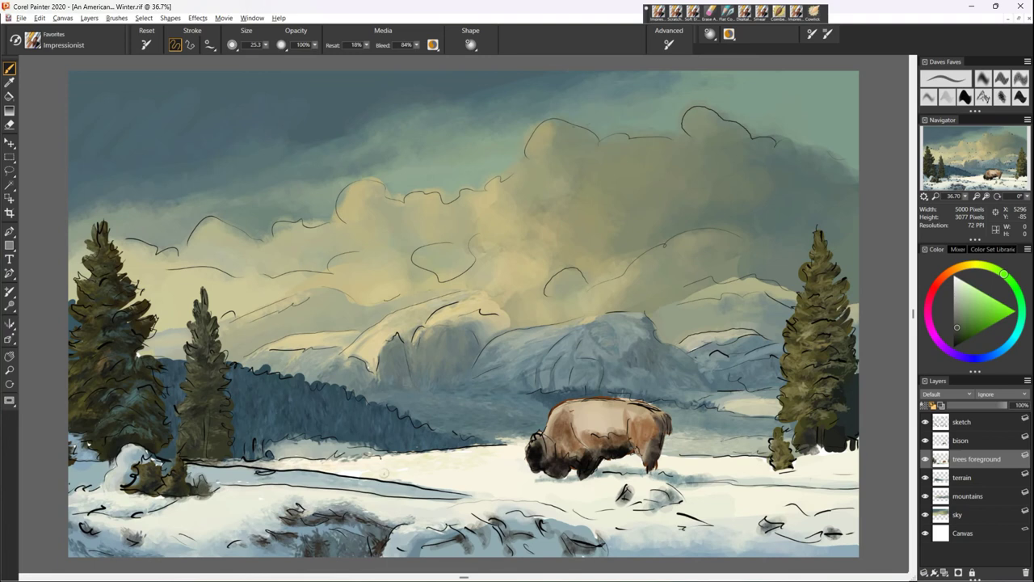
pyautogui.keyDown('alt'); pyautogui.click(205, 479); pyautogui.keyUp('alt')
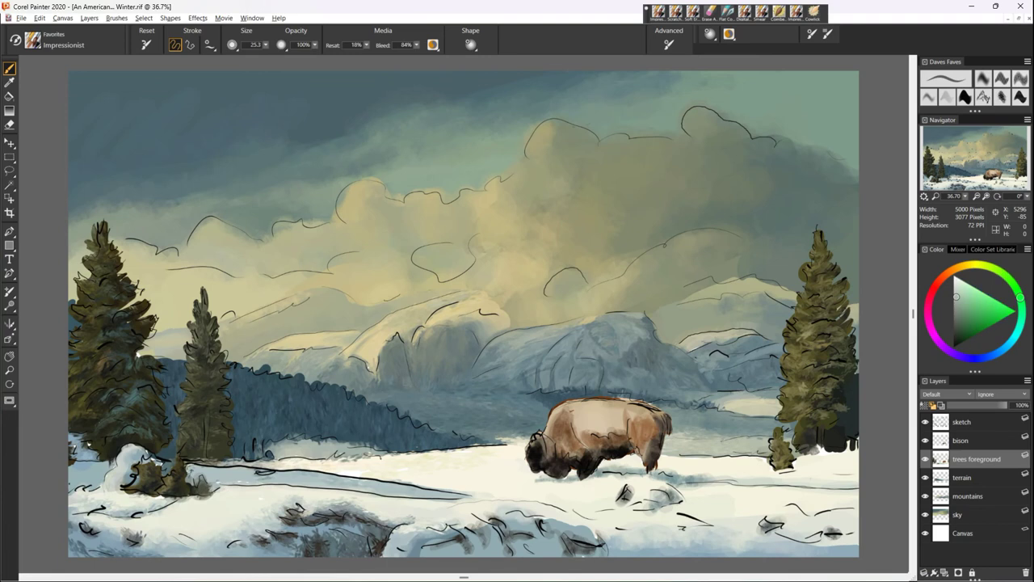
pyautogui.keyDown('alt'); pyautogui.click(201, 478); pyautogui.keyUp('alt')
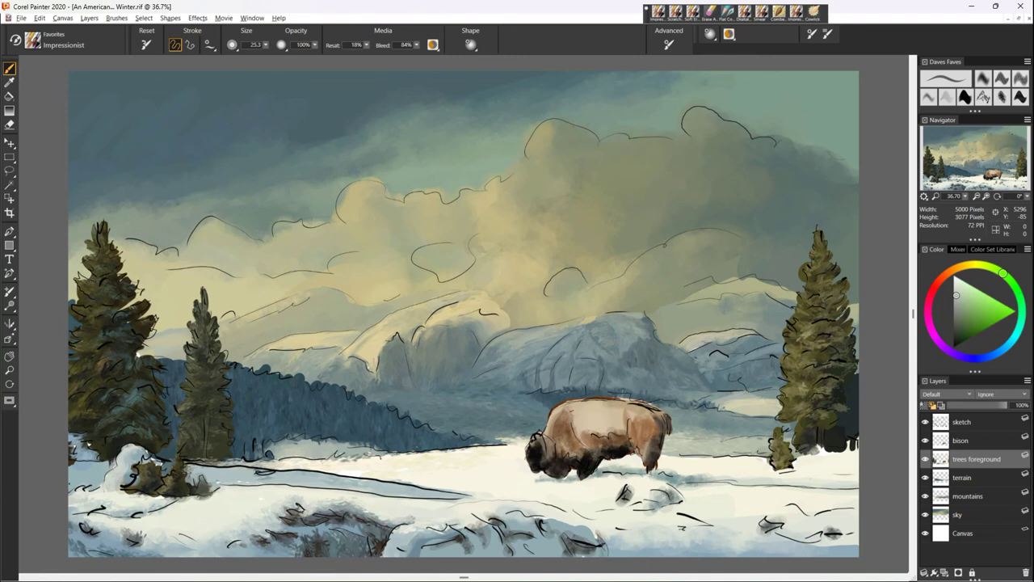
pyautogui.keyDown('alt'); pyautogui.click(172, 478); pyautogui.keyUp('alt')
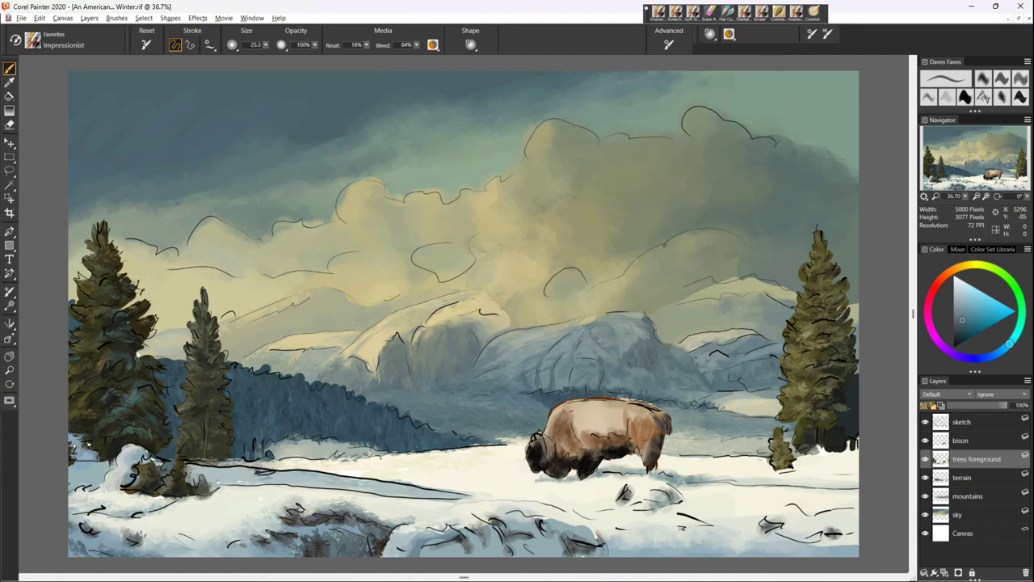
# - Paint the left edge of the central snow bank's rock face with sampled pale snow and dark teal colours
pyautogui.keyDown('alt'); pyautogui.click(462, 512); pyautogui.keyUp('alt')
pyautogui.keyDown('alt'); pyautogui.click(520, 489); pyautogui.keyUp('alt')
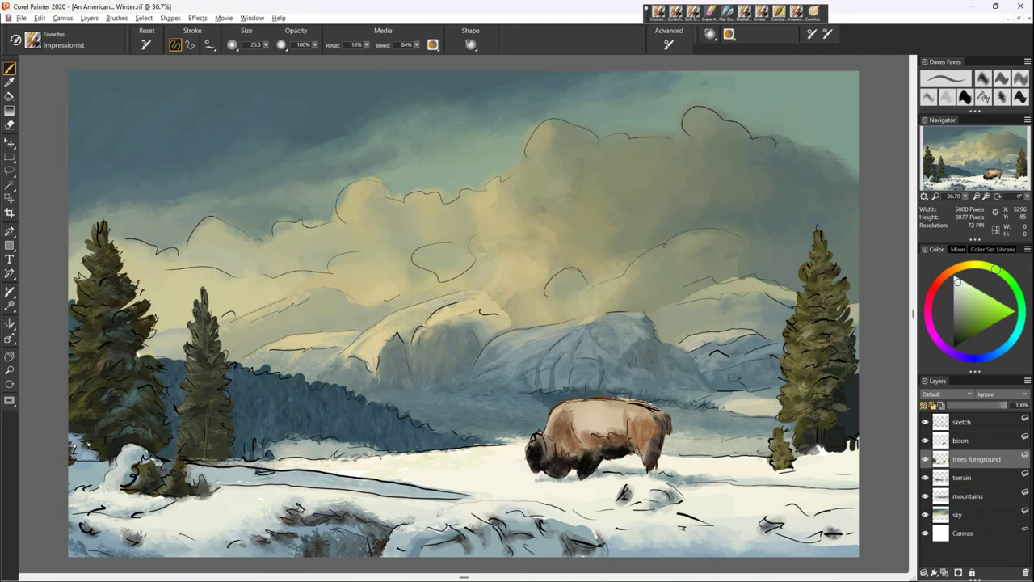
pyautogui.moveTo(400, 530); pyautogui.dragTo(390, 540)
pyautogui.keyDown('alt'); pyautogui.click(440, 545); pyautogui.keyUp('alt')
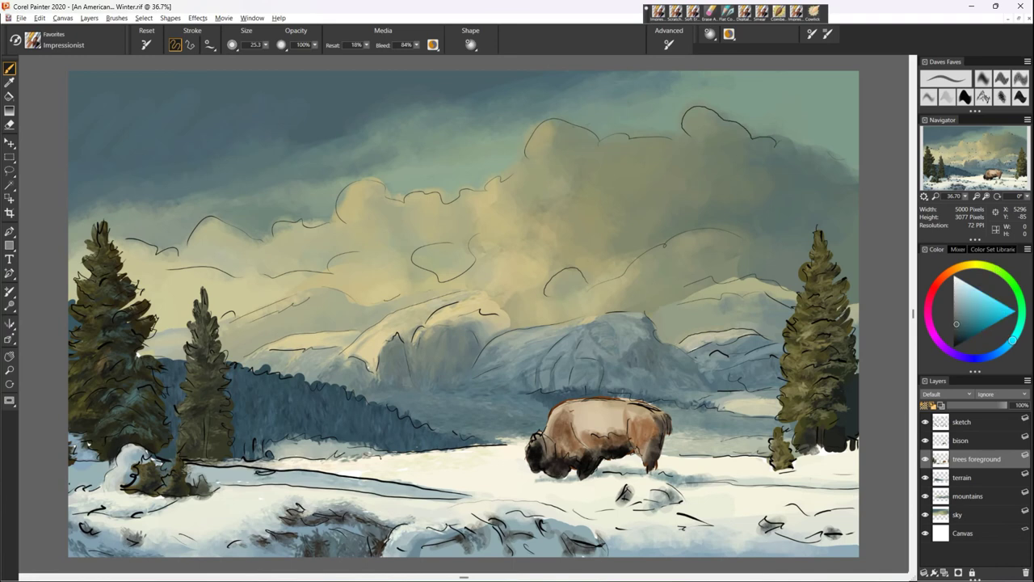
pyautogui.keyDown('alt'); pyautogui.click(481, 543); pyautogui.keyUp('alt')
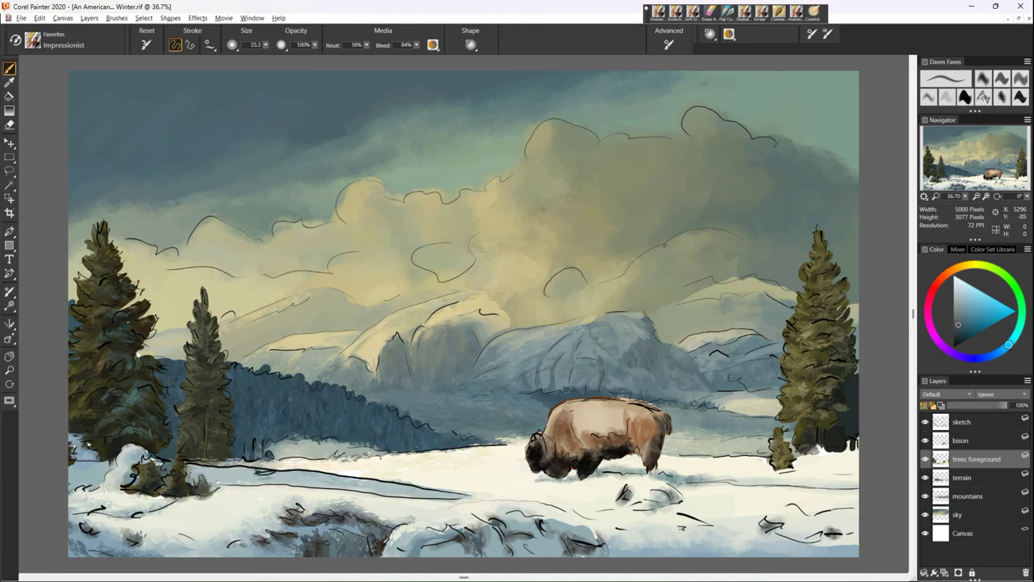
# - Brush dark blue-grey crevices into the lower left part of the central bank's rock face
pyautogui.keyDown('alt'); pyautogui.click(480, 538); pyautogui.keyUp('alt')
pyautogui.moveTo(449, 545); pyautogui.dragTo(464, 553)
pyautogui.keyDown('alt'); pyautogui.click(467, 544); pyautogui.keyUp('alt')
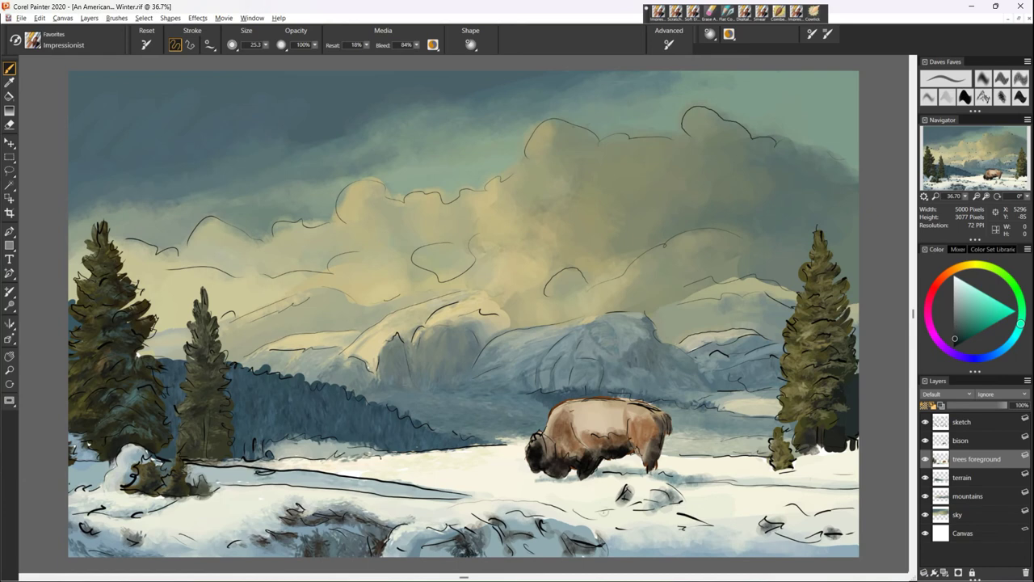
pyautogui.keyDown('alt'); pyautogui.click(452, 544); pyautogui.keyUp('alt')
pyautogui.moveTo(440, 549)
pyautogui.mouseDown()
pyautogui.moveTo(432, 553)
pyautogui.moveTo(444, 554)
pyautogui.mouseUp()
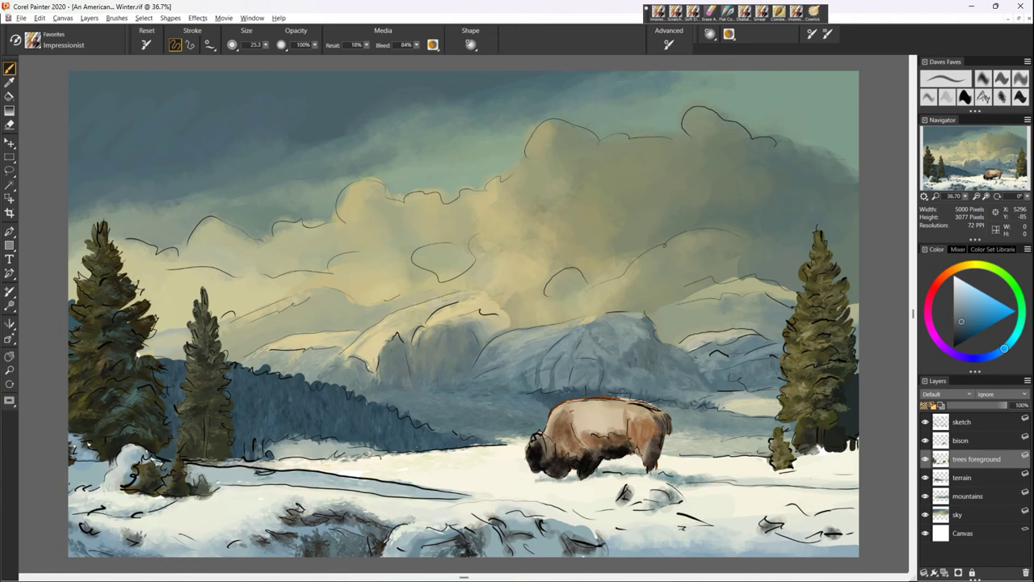
pyautogui.keyDown('alt'); pyautogui.click(503, 520); pyautogui.keyUp('alt')
pyautogui.moveTo(445, 545); pyautogui.dragTo(433, 548)
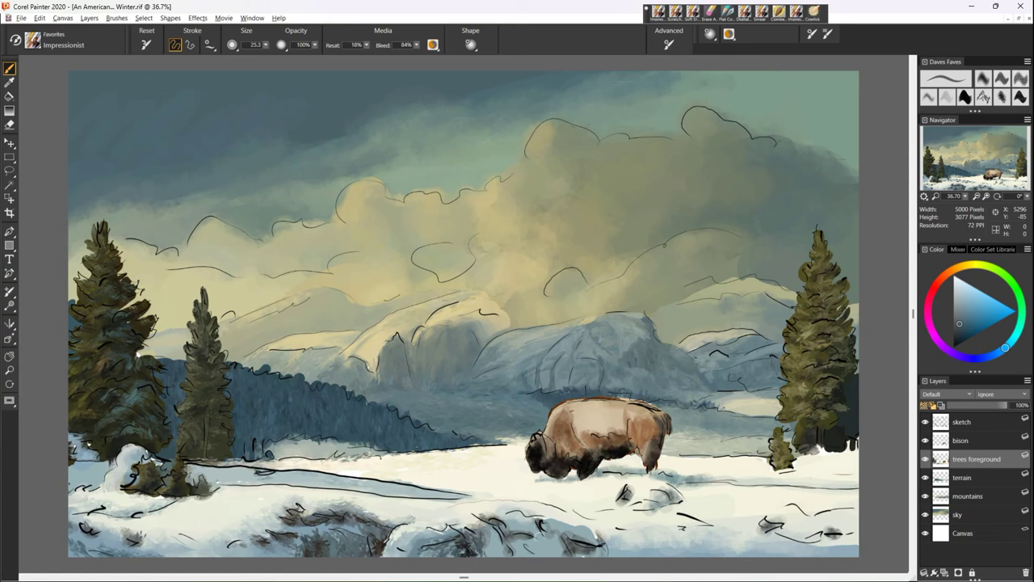
# - Extend rough rock texture across the middle of the central bank with sampled dark and mid blue-grey tones
pyautogui.keyDown('alt'); pyautogui.click(505, 524); pyautogui.keyUp('alt')
pyautogui.keyDown('alt'); pyautogui.click(505, 524); pyautogui.keyUp('alt')
pyautogui.keyDown('alt'); pyautogui.click(620, 494); pyautogui.keyUp('alt')
pyautogui.keyDown('alt'); pyautogui.click(620, 493); pyautogui.keyUp('alt')
pyautogui.keyDown('alt'); pyautogui.click(563, 513); pyautogui.keyUp('alt')
pyautogui.keyDown('alt'); pyautogui.click(494, 530); pyautogui.keyUp('alt')
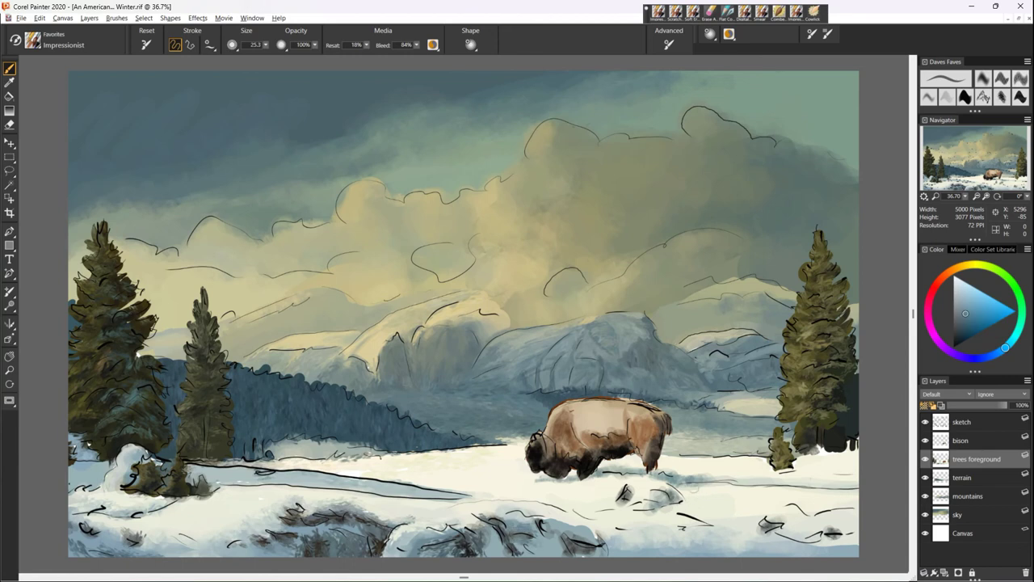
# - Build up dark blue and teal shadow strokes on the right half of the central bank's rock face
pyautogui.keyDown('alt'); pyautogui.click(558, 530); pyautogui.keyUp('alt')
pyautogui.moveTo(520, 543); pyautogui.dragTo(556, 551)
pyautogui.keyDown('alt'); pyautogui.click(558, 537); pyautogui.keyUp('alt')
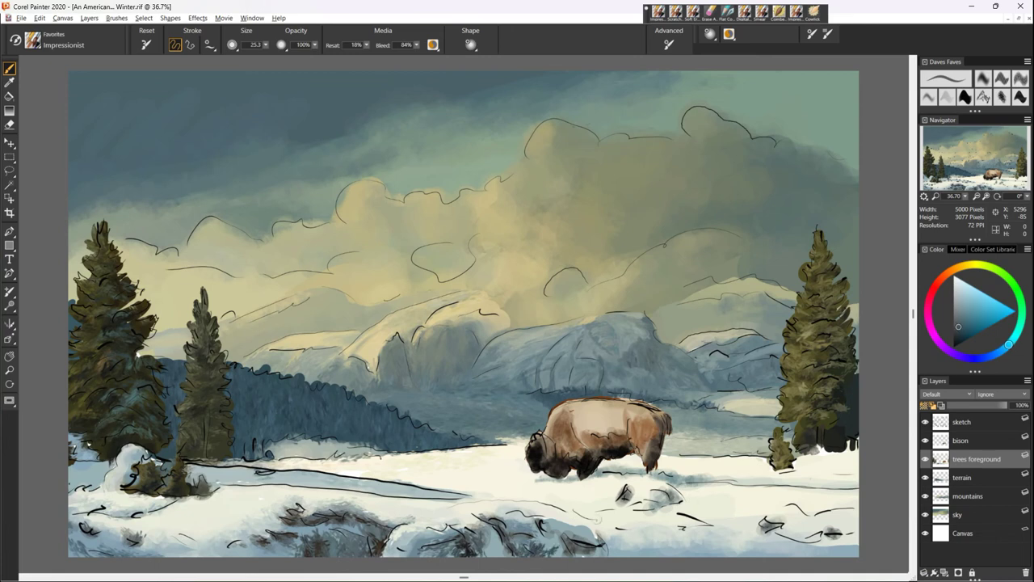
pyautogui.keyDown('alt'); pyautogui.click(549, 530); pyautogui.keyUp('alt')
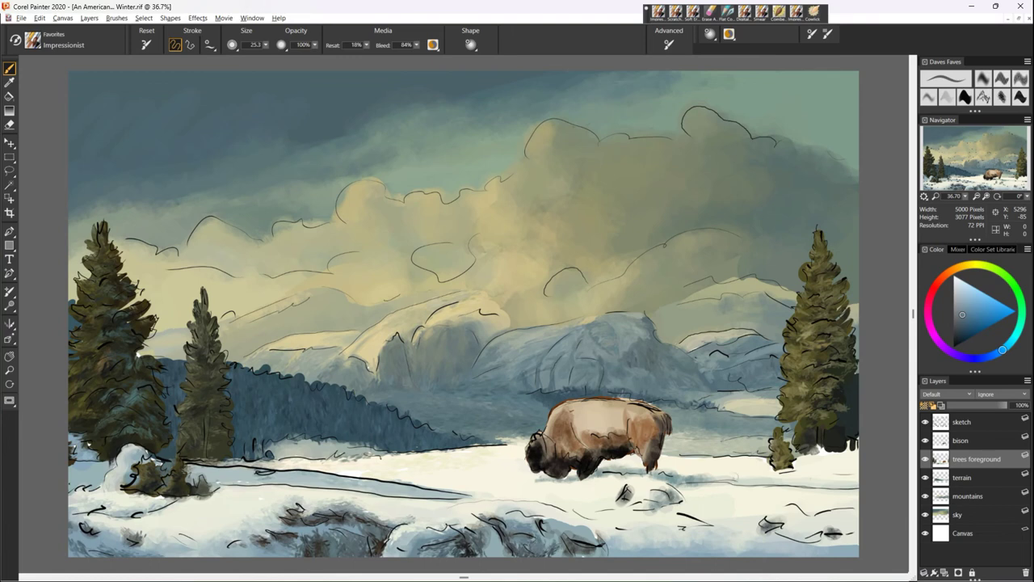
pyautogui.keyDown('alt'); pyautogui.click(535, 526); pyautogui.keyUp('alt')
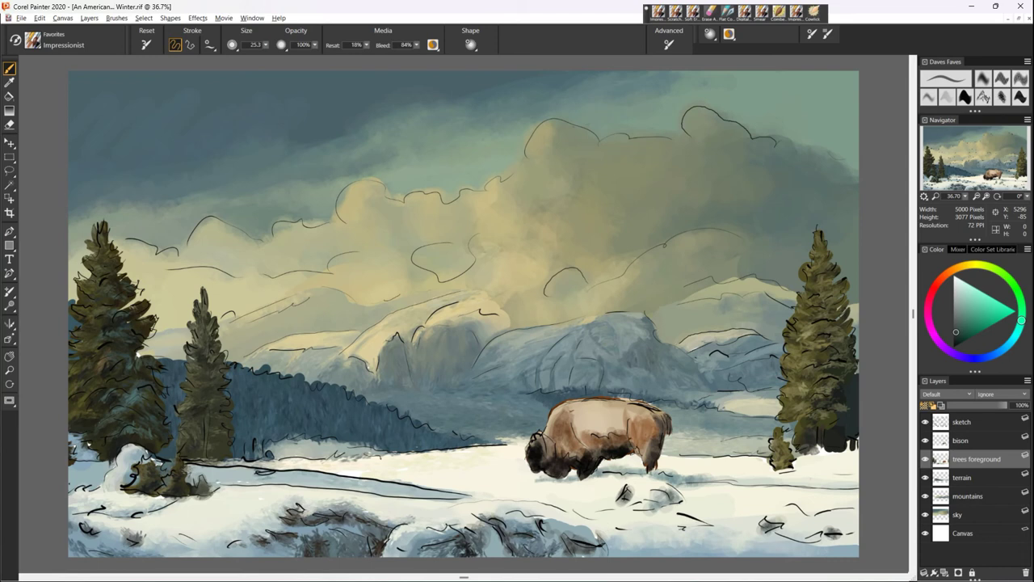
pyautogui.keyDown('alt'); pyautogui.click(557, 529); pyautogui.keyUp('alt')
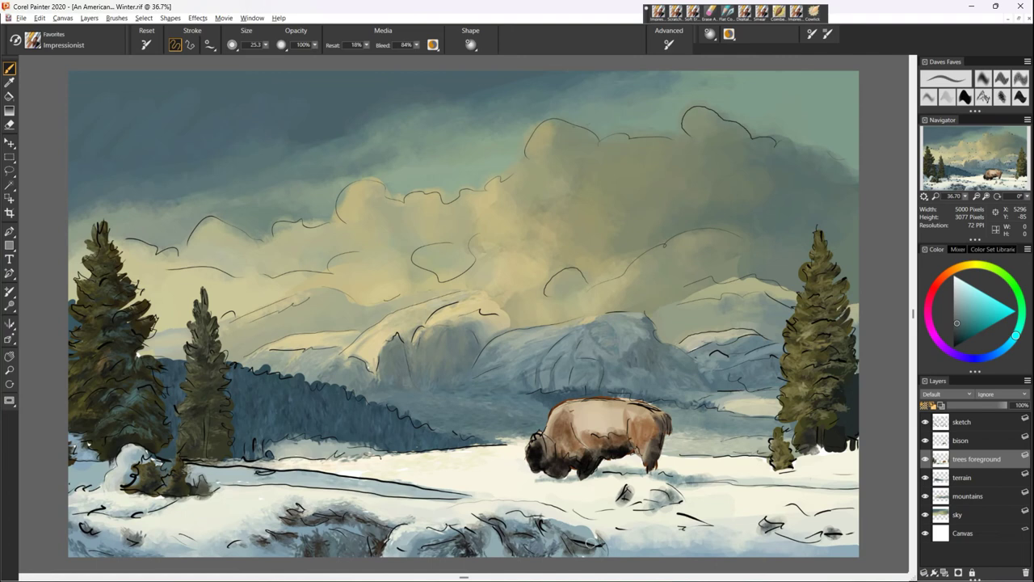
# - Refine the right end of the central bank with pale snow accents and dark blue shadow strokes down to its base
pyautogui.moveTo(956, 323); pyautogui.dragTo(956, 290)
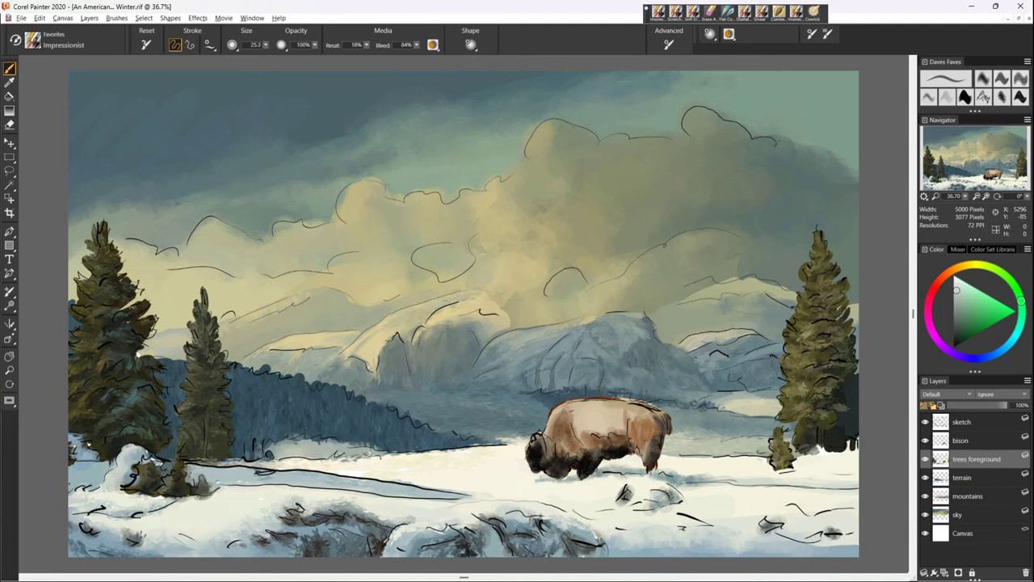
pyautogui.keyDown('alt'); pyautogui.click(593, 538); pyautogui.keyUp('alt')
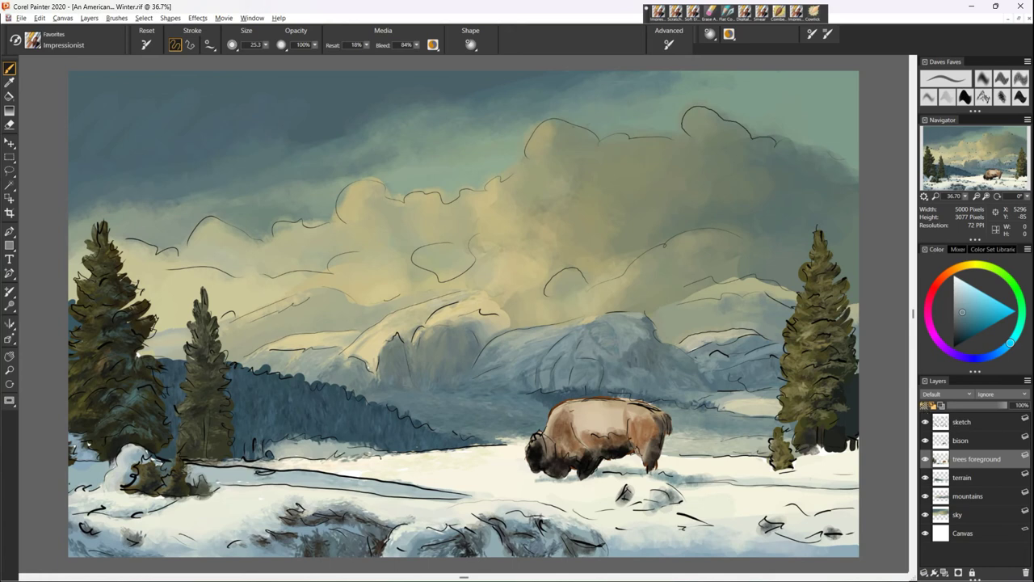
pyautogui.click(1008, 345)
pyautogui.moveTo(570, 532); pyautogui.dragTo(586, 531)
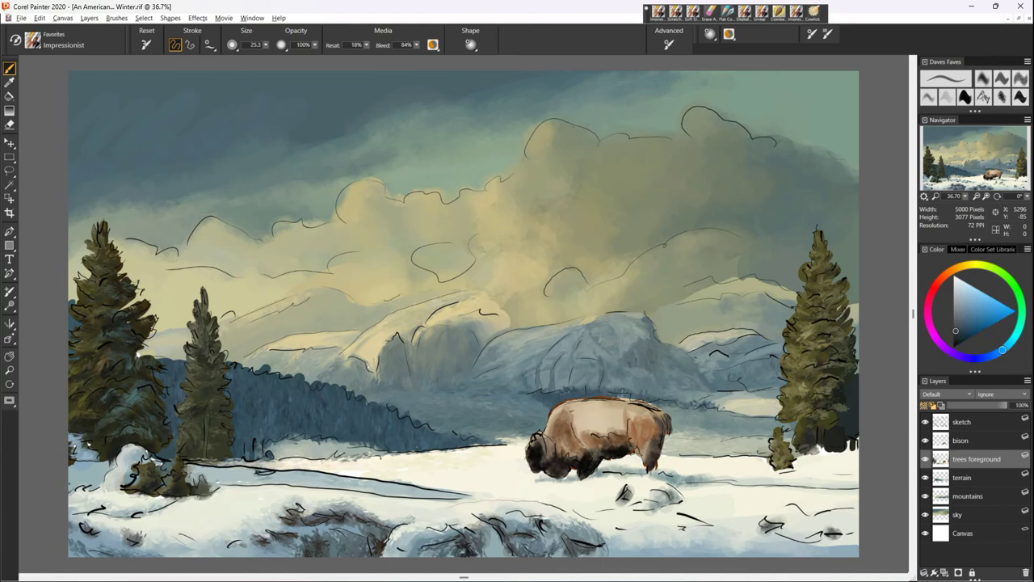
pyautogui.moveTo(584, 550); pyautogui.dragTo(609, 554)
pyautogui.keyDown('alt'); pyautogui.click(588, 551); pyautogui.keyUp('alt')
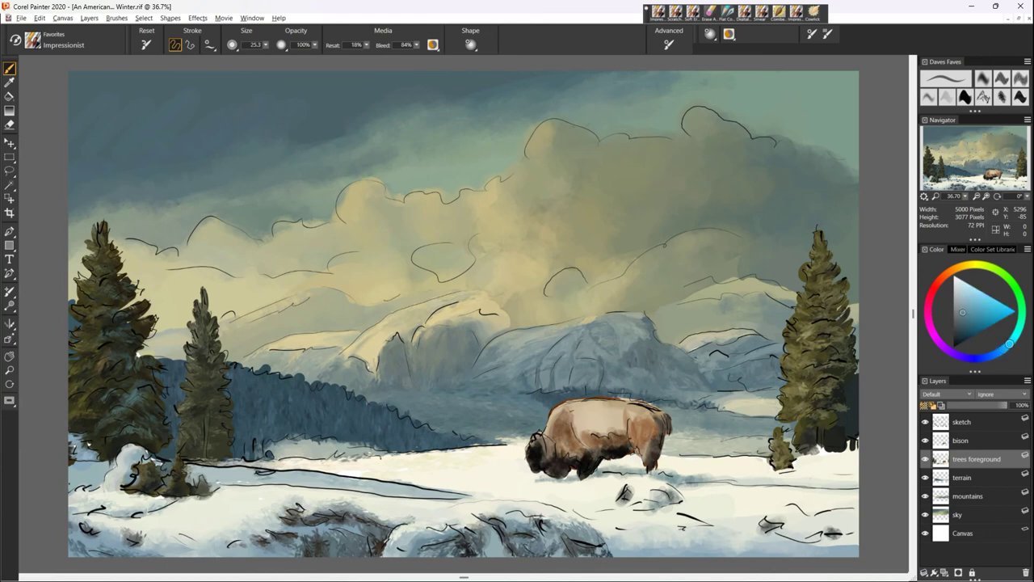
pyautogui.moveTo(584, 553); pyautogui.dragTo(585, 550)
pyautogui.keyDown('alt'); pyautogui.click(592, 549); pyautogui.keyUp('alt')
# - Rework the snow right of the bison and around the nearby rocks with sampled cream and pale blue-grey
pyautogui.keyDown('alt'); pyautogui.click(744, 533); pyautogui.keyUp('alt')
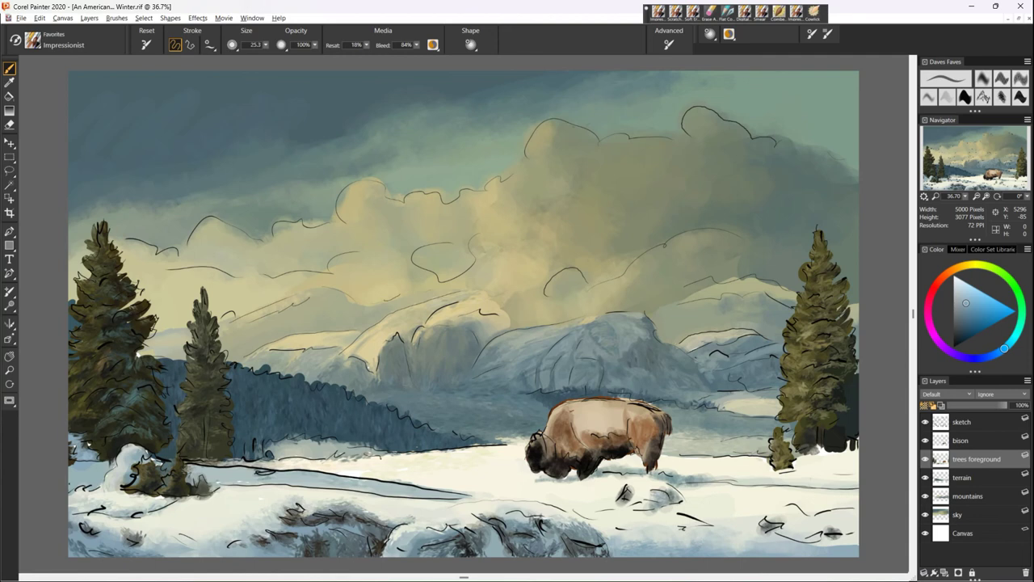
pyautogui.keyDown('alt'); pyautogui.click(746, 463); pyautogui.keyUp('alt')
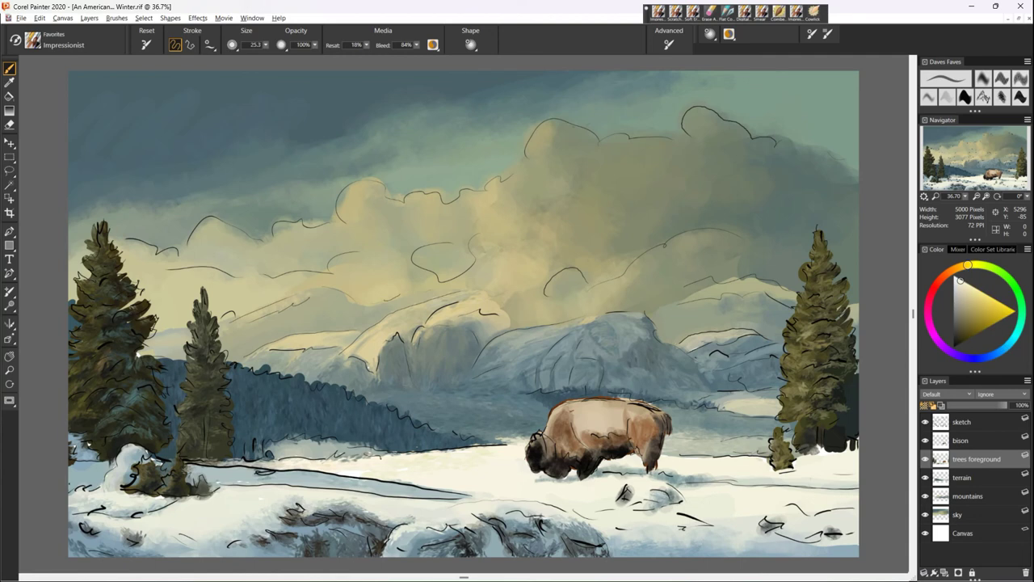
pyautogui.keyDown('alt'); pyautogui.click(638, 490); pyautogui.keyUp('alt')
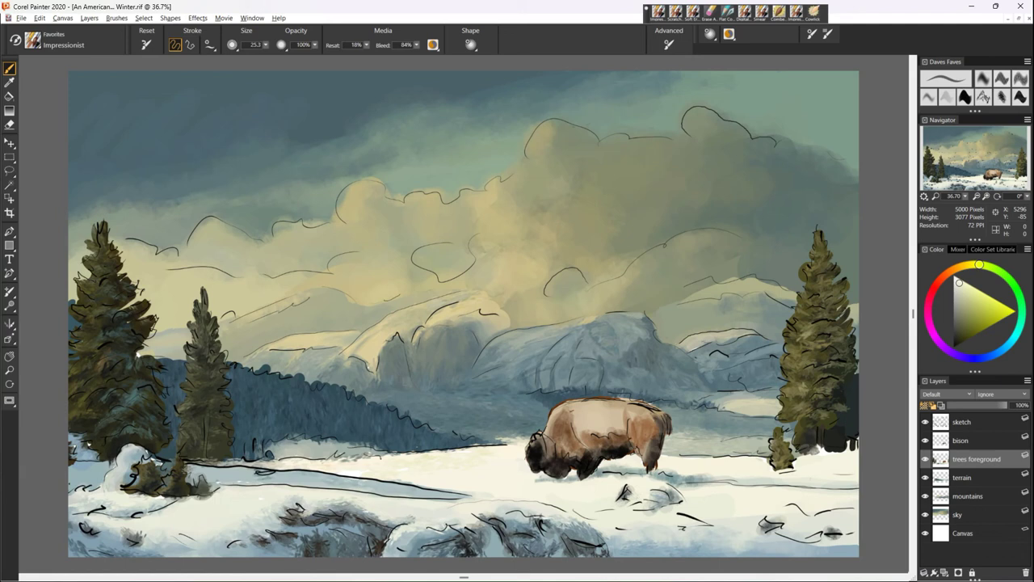
pyautogui.keyDown('alt'); pyautogui.click(638, 490); pyautogui.keyUp('alt')
pyautogui.keyDown('alt'); pyautogui.click(672, 487); pyautogui.keyUp('alt')
pyautogui.moveTo(699, 477); pyautogui.dragTo(680, 487)
# - Paint snow around the base of the small tree on the right with sampled pale grey and cream
pyautogui.keyDown('alt'); pyautogui.click(809, 471); pyautogui.keyUp('alt')
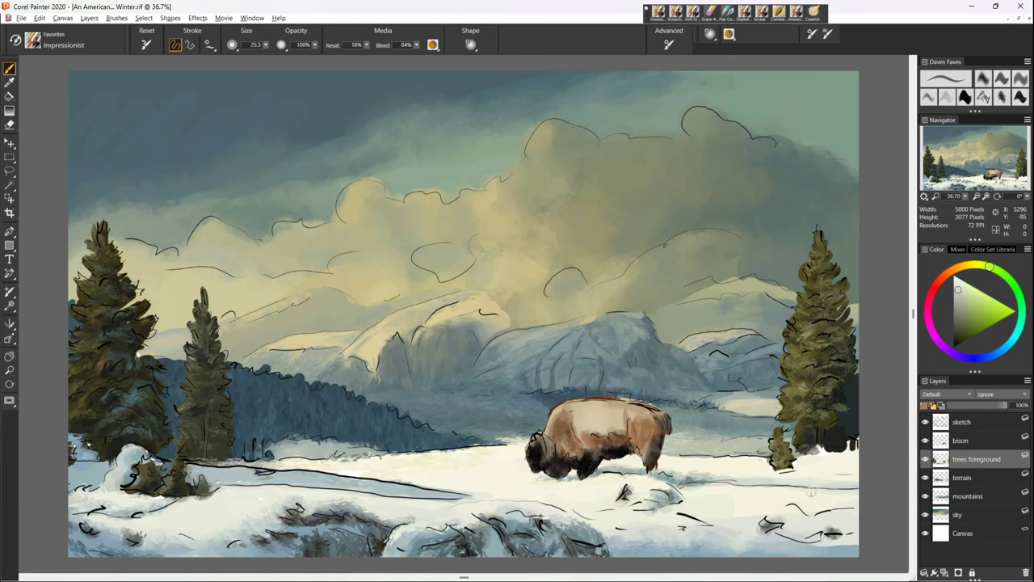
pyautogui.keyDown('alt'); pyautogui.click(807, 466); pyautogui.keyUp('alt')
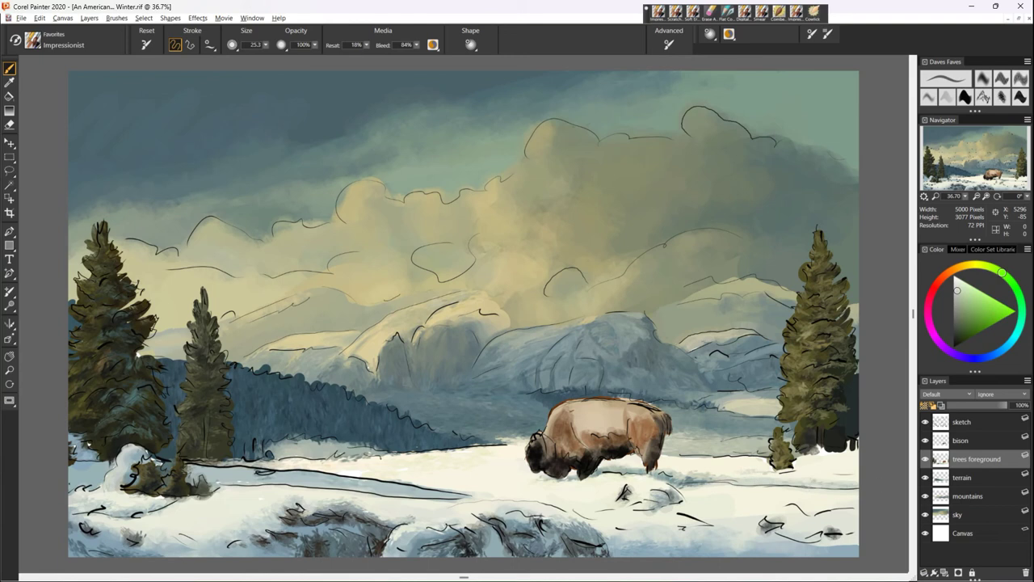
pyautogui.keyDown('alt'); pyautogui.click(762, 455); pyautogui.keyUp('alt')
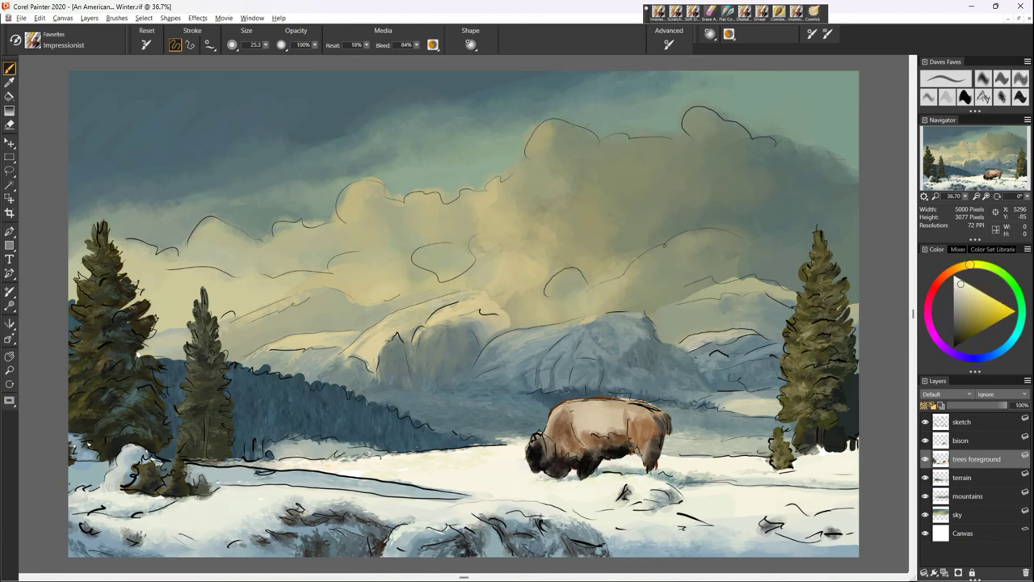
pyautogui.moveTo(767, 458); pyautogui.dragTo(780, 462)
# - Darken the small rock in the right foreground snow with dark blue sampled beside the right tree
pyautogui.keyDown('alt'); pyautogui.click(850, 422); pyautogui.keyUp('alt')
pyautogui.moveTo(769, 521)
pyautogui.mouseDown()
pyautogui.moveTo(756, 530)
pyautogui.moveTo(786, 523)
pyautogui.mouseUp()
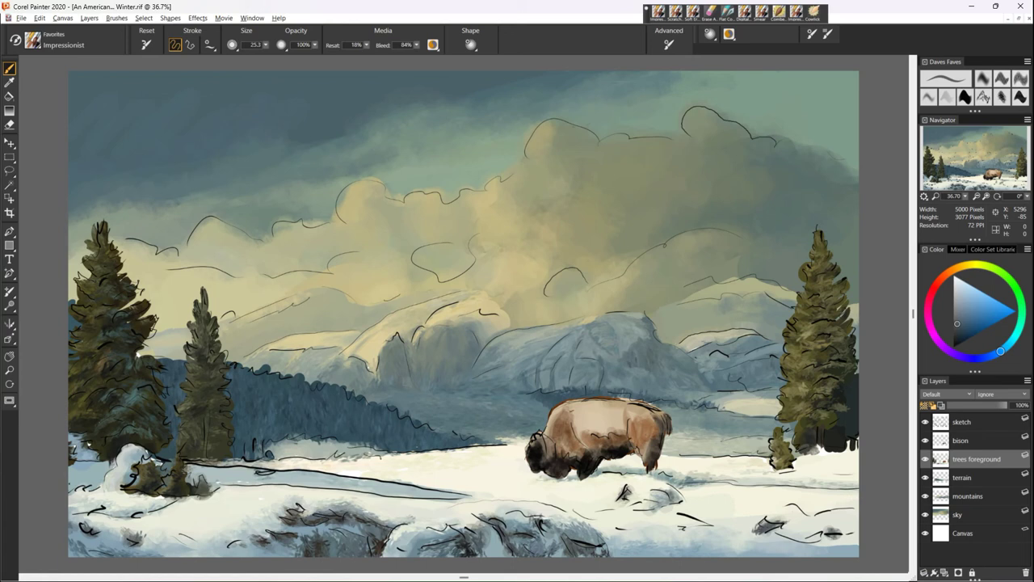
# - Paint snow around the small rocks in the right foreground with sampled pale cream and pale blue
pyautogui.keyDown('alt'); pyautogui.click(795, 521); pyautogui.keyUp('alt')
pyautogui.moveTo(766, 531)
pyautogui.mouseDown()
pyautogui.moveTo(755, 533)
pyautogui.moveTo(779, 526)
pyautogui.mouseUp()
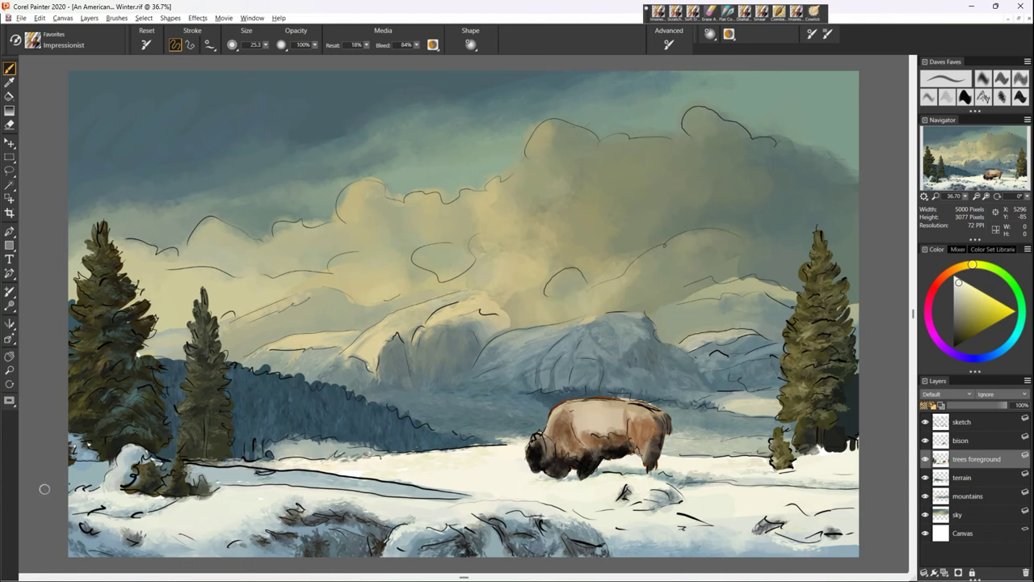
pyautogui.keyDown('alt'); pyautogui.click(840, 539); pyautogui.keyUp('alt')
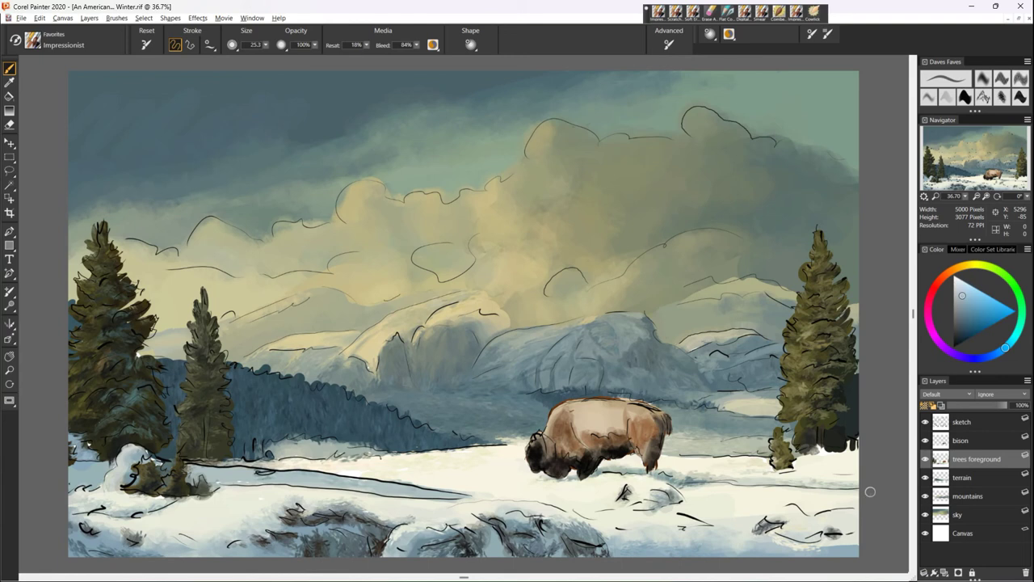
pyautogui.moveTo(821, 509); pyautogui.dragTo(862, 509)
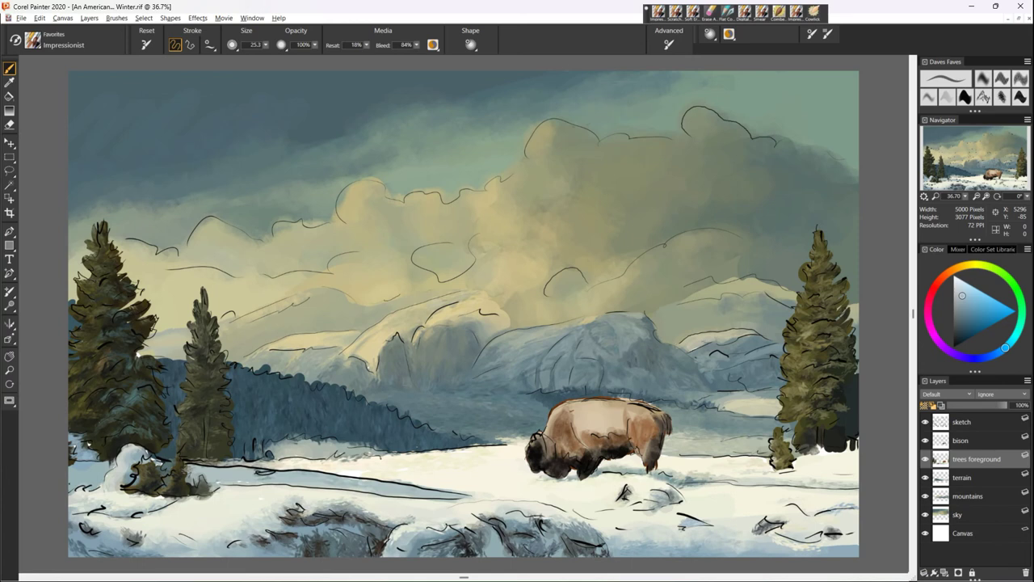
# - Touch up the snow and small blue shadow between the rocks below the bison with sampled cream, pale blue and blue-grey
pyautogui.keyDown('alt'); pyautogui.click(565, 490); pyautogui.keyUp('alt')
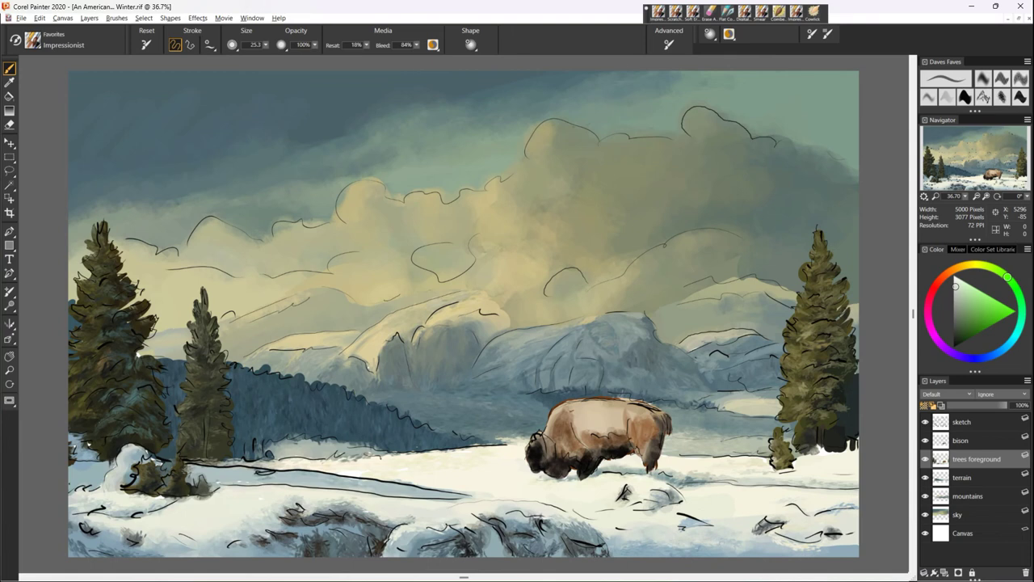
pyautogui.keyDown('alt'); pyautogui.click(769, 508); pyautogui.keyUp('alt')
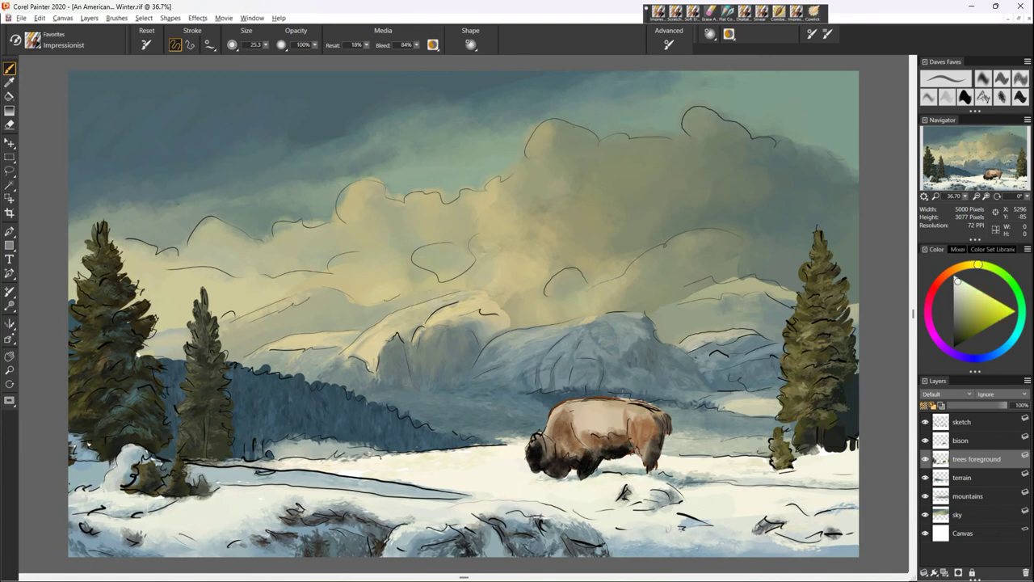
pyautogui.moveTo(670, 529); pyautogui.dragTo(646, 524)
pyautogui.keyDown('alt'); pyautogui.click(691, 521); pyautogui.keyUp('alt')
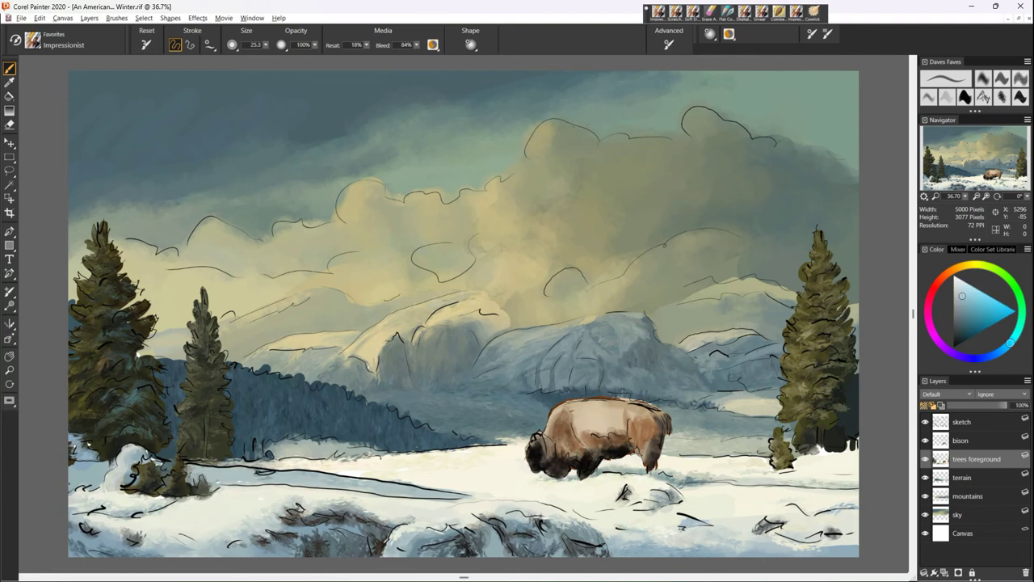
pyautogui.keyDown('alt'); pyautogui.click(727, 519); pyautogui.keyUp('alt')
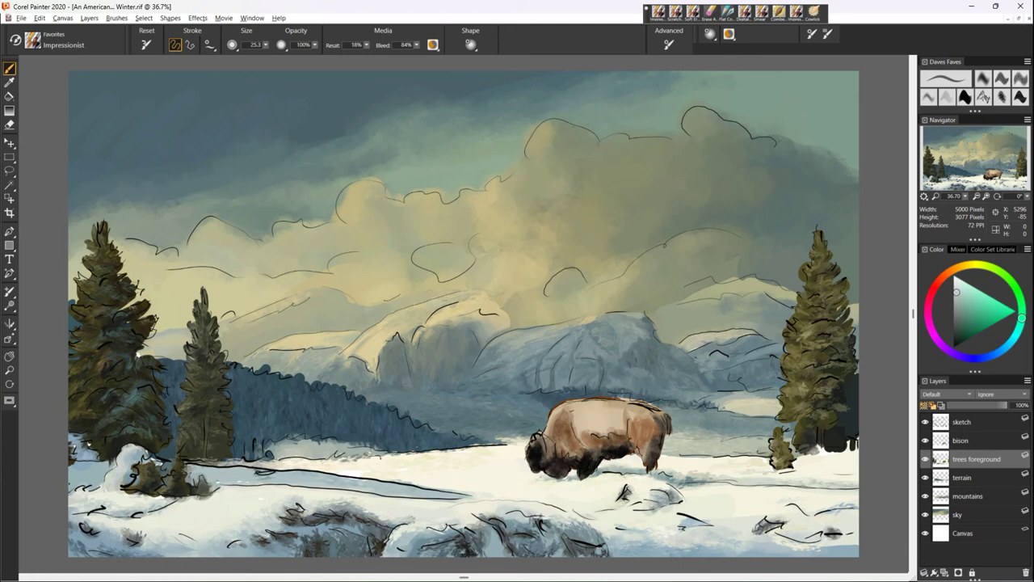
pyautogui.keyDown('alt'); pyautogui.click(687, 507); pyautogui.keyUp('alt')
pyautogui.keyDown('alt'); pyautogui.click(696, 521); pyautogui.keyUp('alt')
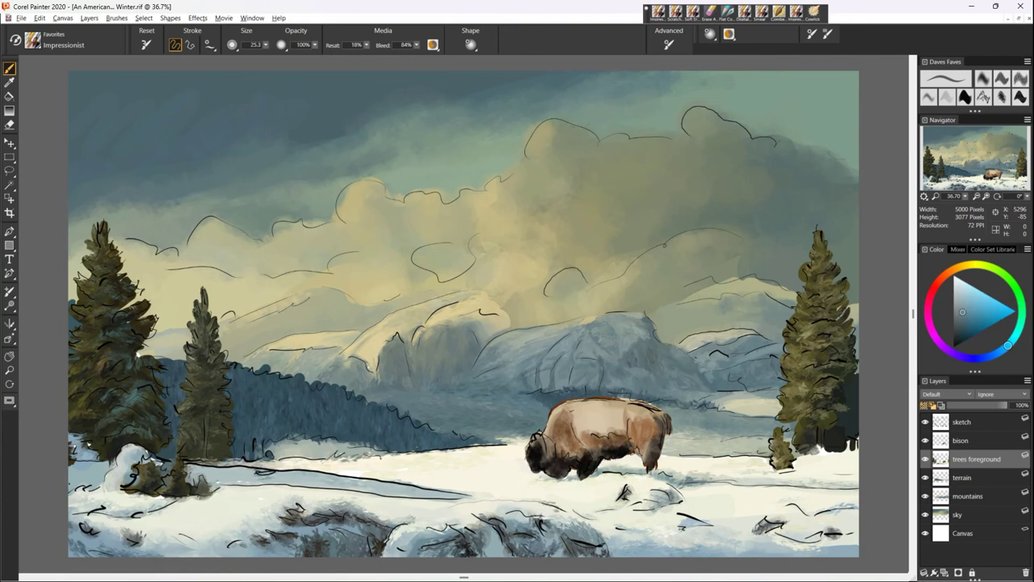
pyautogui.keyDown('alt'); pyautogui.click(687, 465); pyautogui.keyUp('alt')
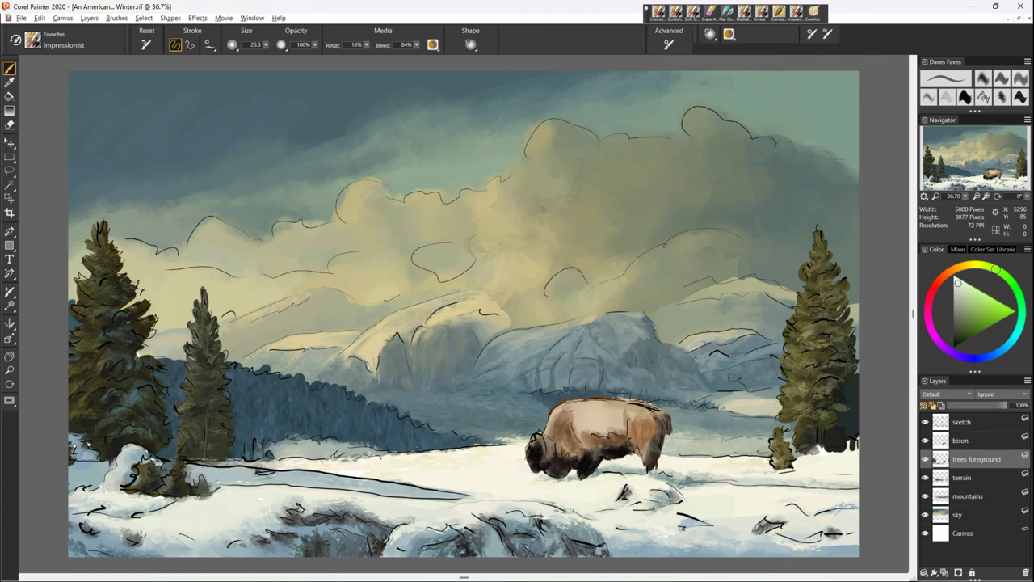
pyautogui.keyDown('alt'); pyautogui.click(428, 467); pyautogui.keyUp('alt')
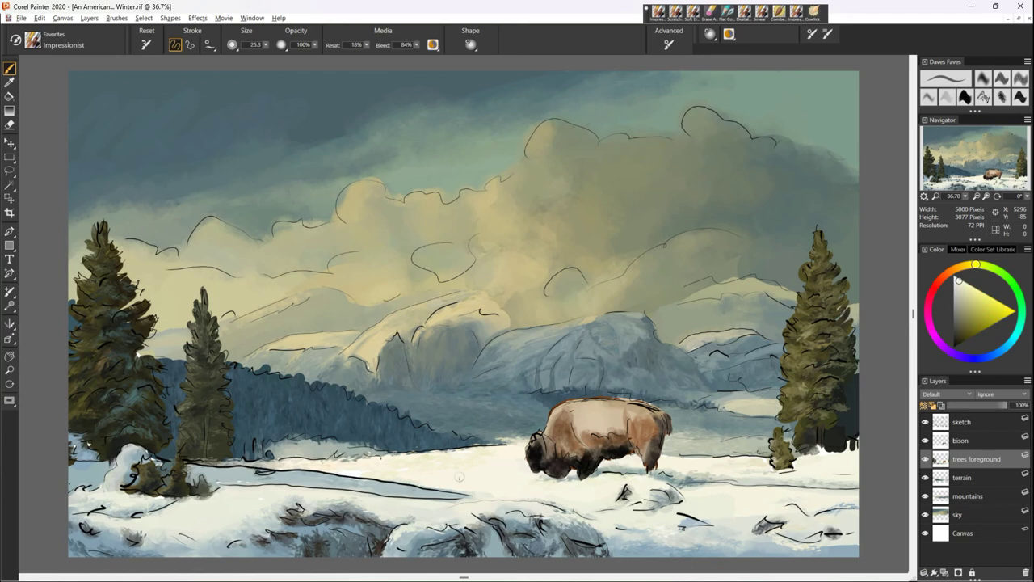
# - On the bison layer, deepen the bison's head, beard and front legs with sampled near-black and dark brown
pyautogui.click(967, 441)
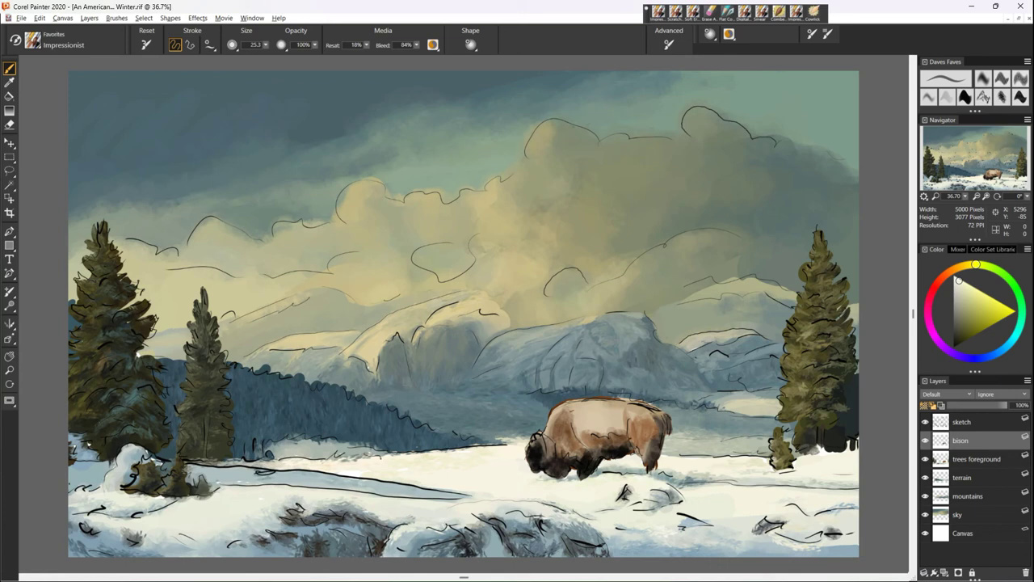
pyautogui.keyDown('alt'); pyautogui.click(640, 397); pyautogui.keyUp('alt')
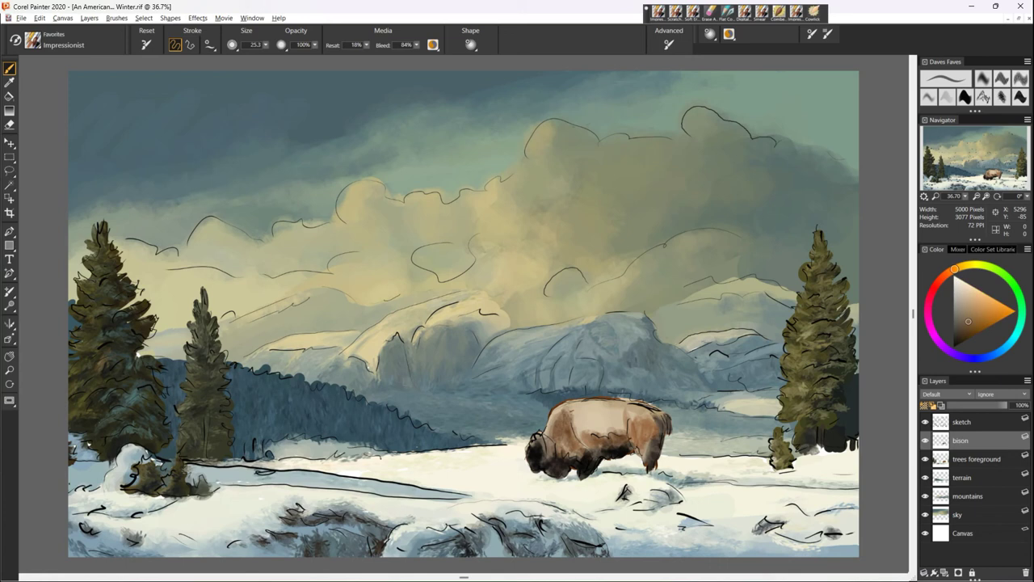
pyautogui.keyDown('alt'); pyautogui.click(552, 436); pyautogui.keyUp('alt')
pyautogui.keyDown('alt'); pyautogui.click(583, 455); pyautogui.keyUp('alt')
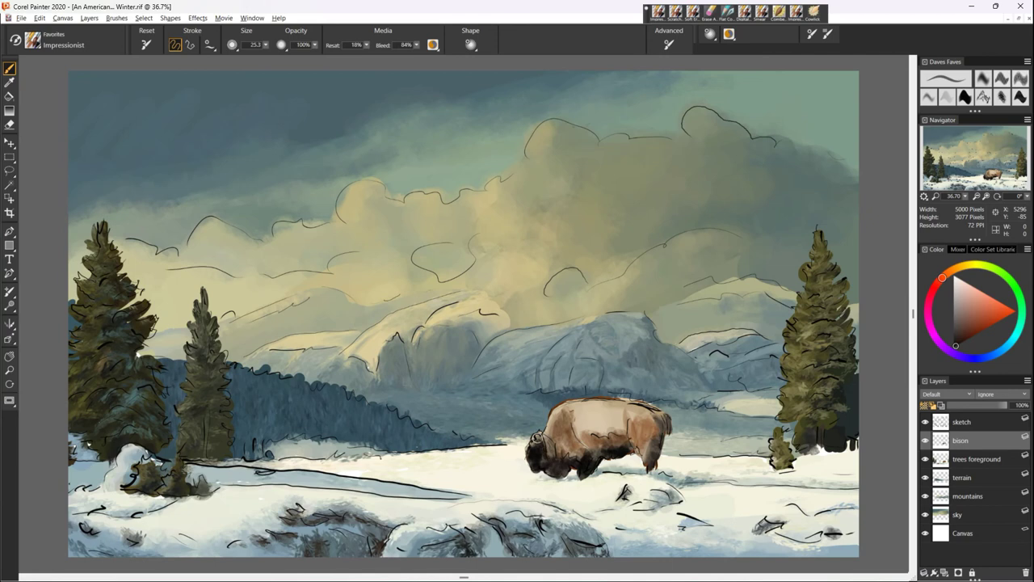
pyautogui.keyDown('alt'); pyautogui.click(563, 443); pyautogui.keyUp('alt')
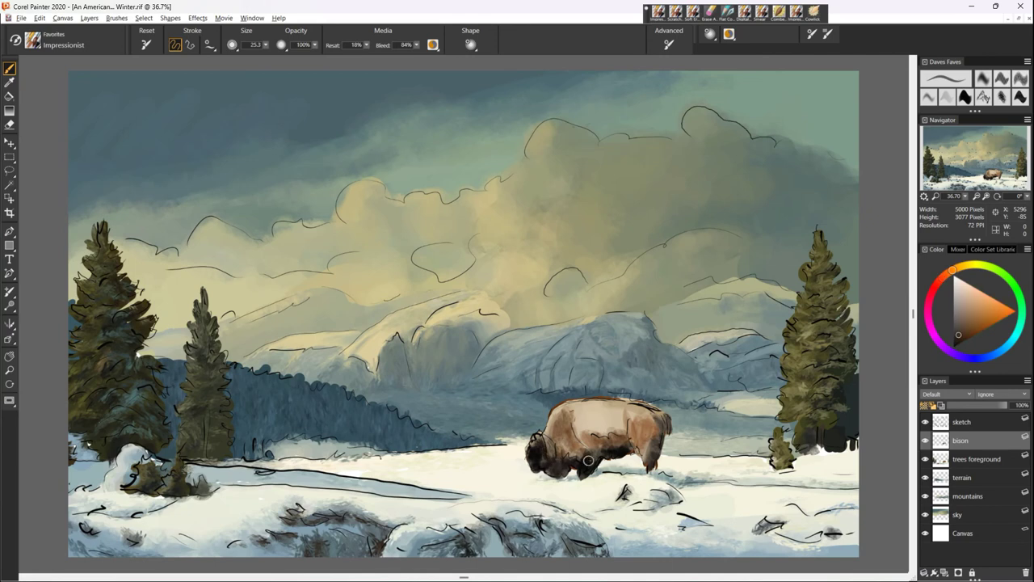
pyautogui.keyDown('alt'); pyautogui.click(556, 469); pyautogui.keyUp('alt')
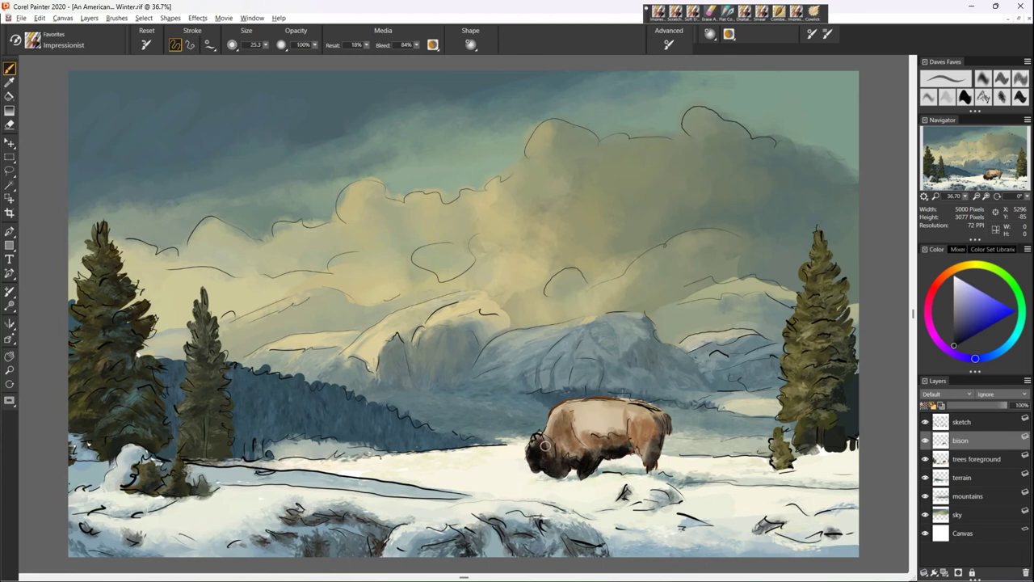
pyautogui.moveTo(546, 444); pyautogui.dragTo(532, 454)
pyautogui.keyDown('alt'); pyautogui.click(535, 454); pyautogui.keyUp('alt')
pyautogui.keyDown('alt'); pyautogui.click(568, 456); pyautogui.keyUp('alt')
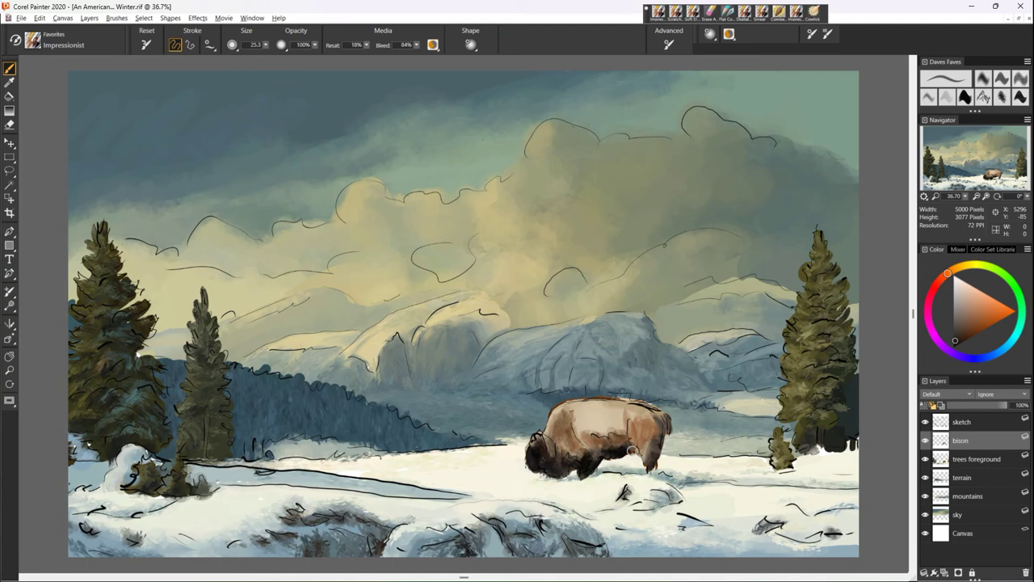
# - Refine the bison's upper body and back line to the rump with tans and browns sampled from its coat
pyautogui.keyDown('alt'); pyautogui.click(601, 447); pyautogui.keyUp('alt')
pyautogui.keyDown('alt'); pyautogui.click(602, 423); pyautogui.keyUp('alt')
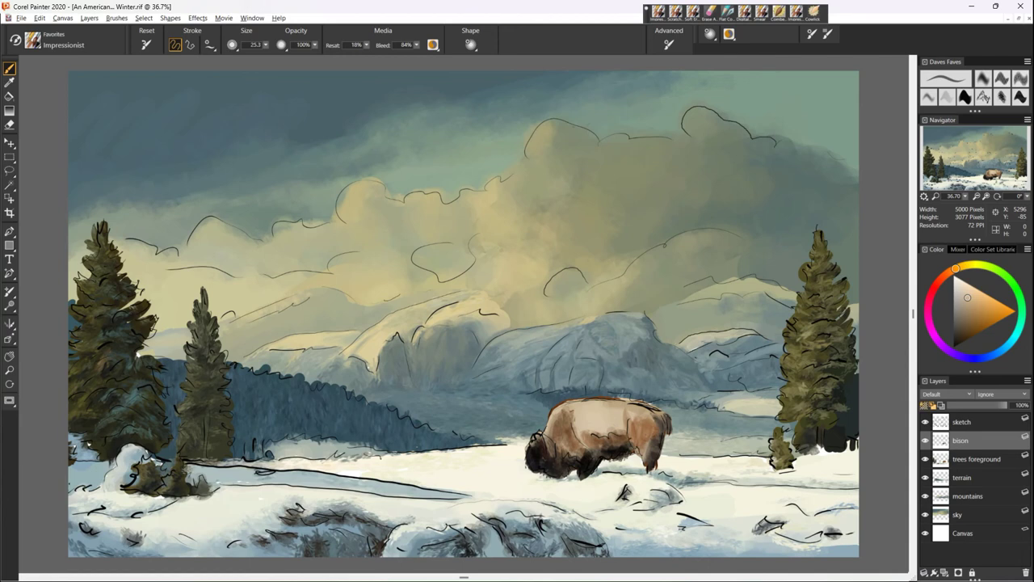
pyautogui.keyDown('alt'); pyautogui.click(615, 415); pyautogui.keyUp('alt')
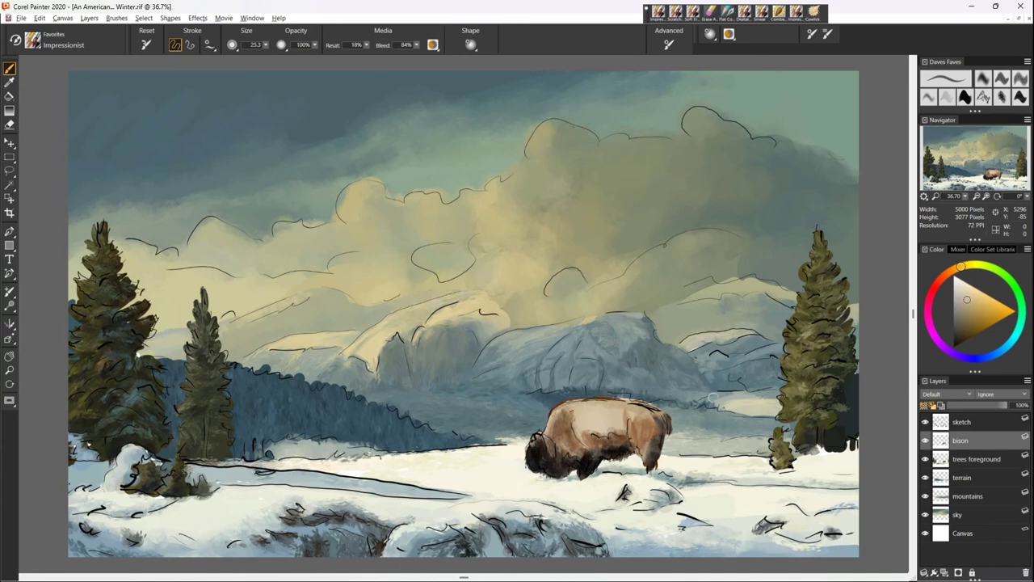
pyautogui.keyDown('alt'); pyautogui.click(643, 403); pyautogui.keyUp('alt')
pyautogui.moveTo(644, 403); pyautogui.dragTo(610, 406)
pyautogui.keyDown('alt'); pyautogui.click(618, 409); pyautogui.keyUp('alt')
pyautogui.moveTo(657, 408); pyautogui.dragTo(664, 414)
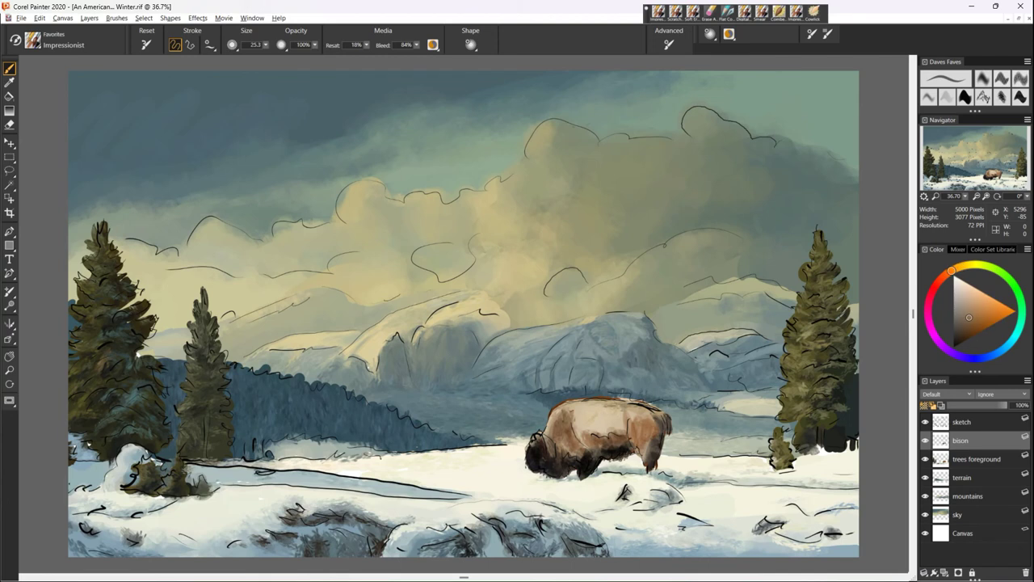
# - Model the bison's midsection with sampled coat tones, a lighter tan and a dark reddish brown
pyautogui.keyDown('alt'); pyautogui.click(621, 417); pyautogui.keyUp('alt')
pyautogui.keyDown('alt'); pyautogui.click(607, 416); pyautogui.keyUp('alt')
pyautogui.click(964, 289)
pyautogui.keyDown('alt'); pyautogui.click(615, 444); pyautogui.keyUp('alt')
pyautogui.click(987, 319)
pyautogui.moveTo(981, 327); pyautogui.dragTo(973, 333)
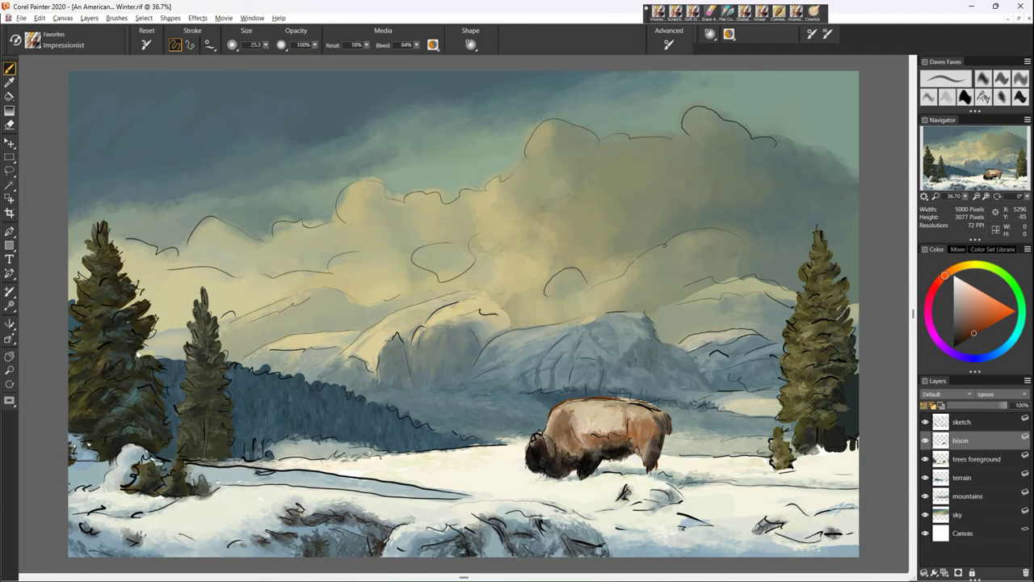
# - Paint the bison's hindquarters and upper hind leg with sampled orange-brown and dark reddish brown
pyautogui.keyDown('alt'); pyautogui.click(663, 421); pyautogui.keyUp('alt')
pyautogui.moveTo(639, 421); pyautogui.dragTo(633, 435)
pyautogui.keyDown('alt'); pyautogui.click(639, 429); pyautogui.keyUp('alt')
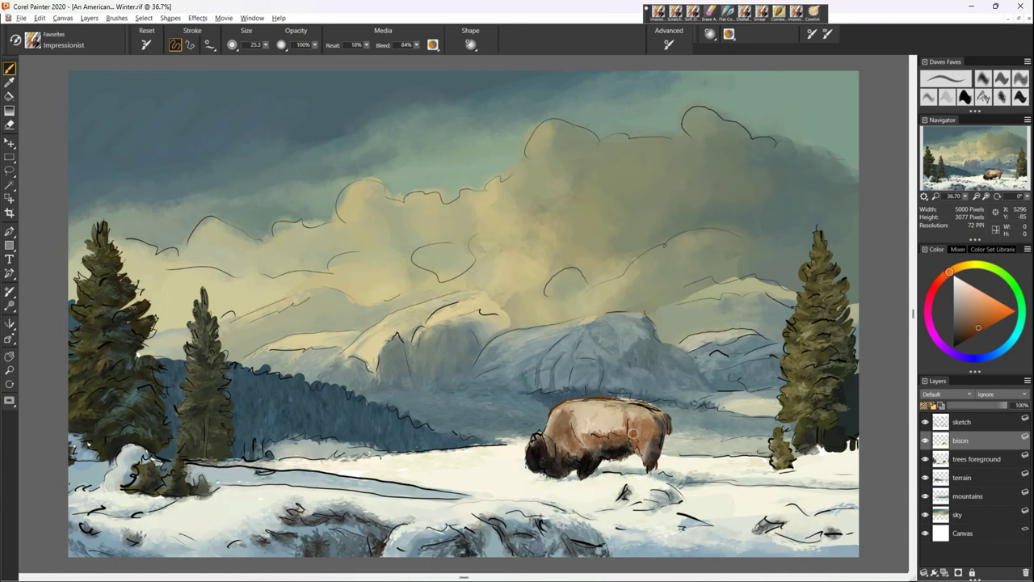
pyautogui.keyDown('alt'); pyautogui.click(651, 446); pyautogui.keyUp('alt')
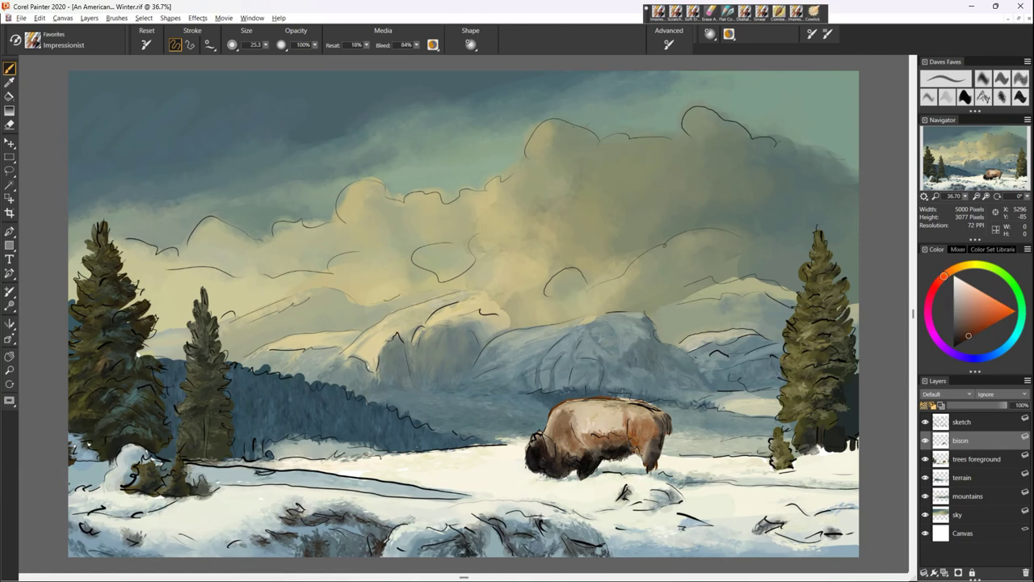
pyautogui.moveTo(653, 433)
pyautogui.mouseDown()
pyautogui.moveTo(647, 454)
pyautogui.moveTo(651, 437)
pyautogui.moveTo(644, 446)
pyautogui.mouseUp()
pyautogui.keyDown('alt'); pyautogui.click(647, 449); pyautogui.keyUp('alt')
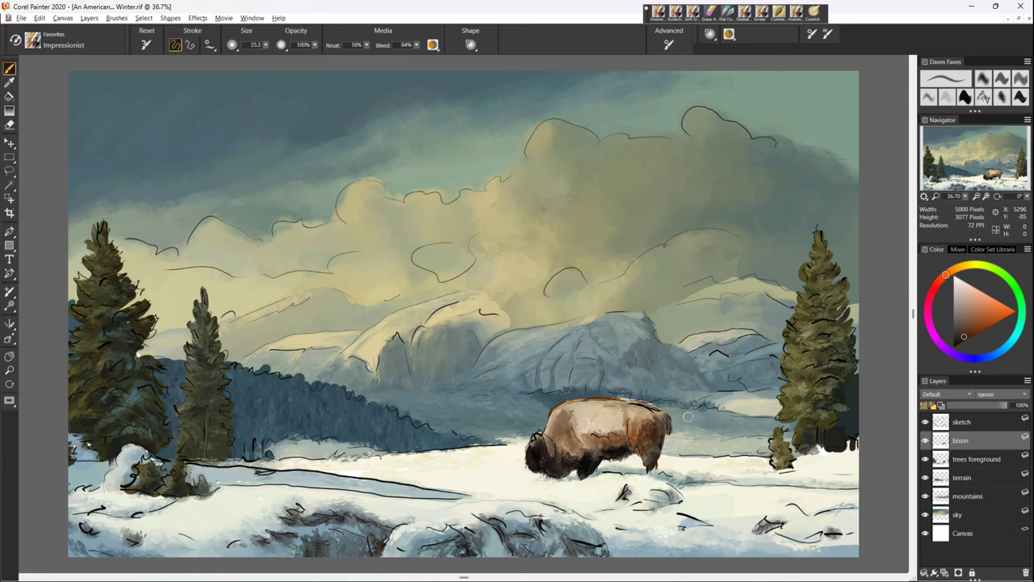
# - Refine the bison's rump and tail with sampled dark brown, a light orange-tan and blended brown tones
pyautogui.keyDown('alt'); pyautogui.click(627, 418); pyautogui.keyUp('alt')
pyautogui.keyDown('alt'); pyautogui.click(588, 463); pyautogui.keyUp('alt')
pyautogui.keyDown('alt'); pyautogui.click(666, 405); pyautogui.keyUp('alt')
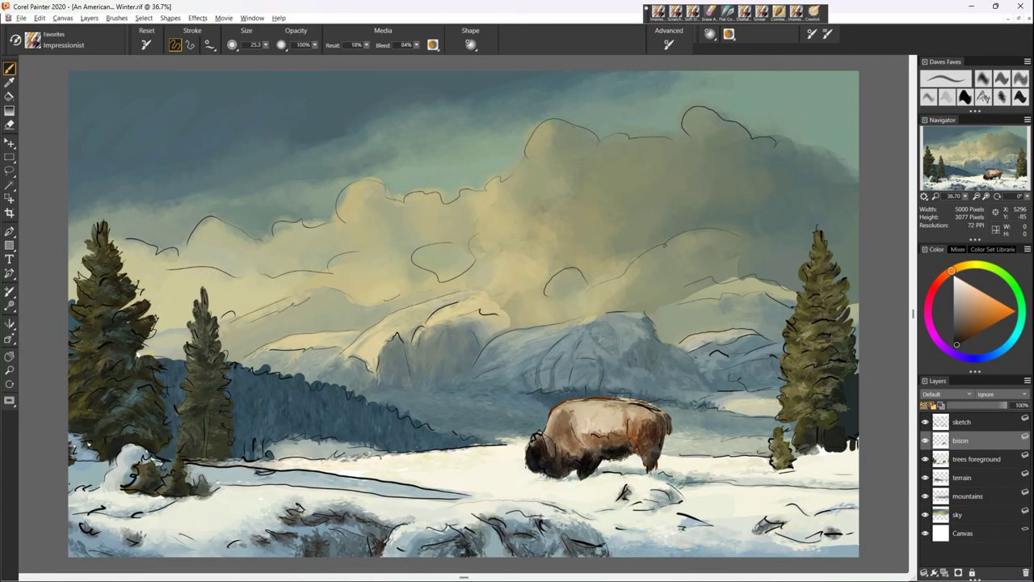
pyautogui.click(955, 269)
pyautogui.click(967, 301)
pyautogui.keyDown('alt'); pyautogui.click(666, 427); pyautogui.keyUp('alt')
pyautogui.keyDown('alt'); pyautogui.click(665, 426); pyautogui.keyUp('alt')
pyautogui.keyDown('alt'); pyautogui.click(666, 424); pyautogui.keyUp('alt')
pyautogui.keyDown('alt'); pyautogui.click(666, 421); pyautogui.keyUp('alt')
pyautogui.keyDown('alt'); pyautogui.click(666, 416); pyautogui.keyUp('alt')
pyautogui.keyDown('alt'); pyautogui.click(666, 417); pyautogui.keyUp('alt')
pyautogui.keyDown('alt'); pyautogui.click(666, 419); pyautogui.keyUp('alt')
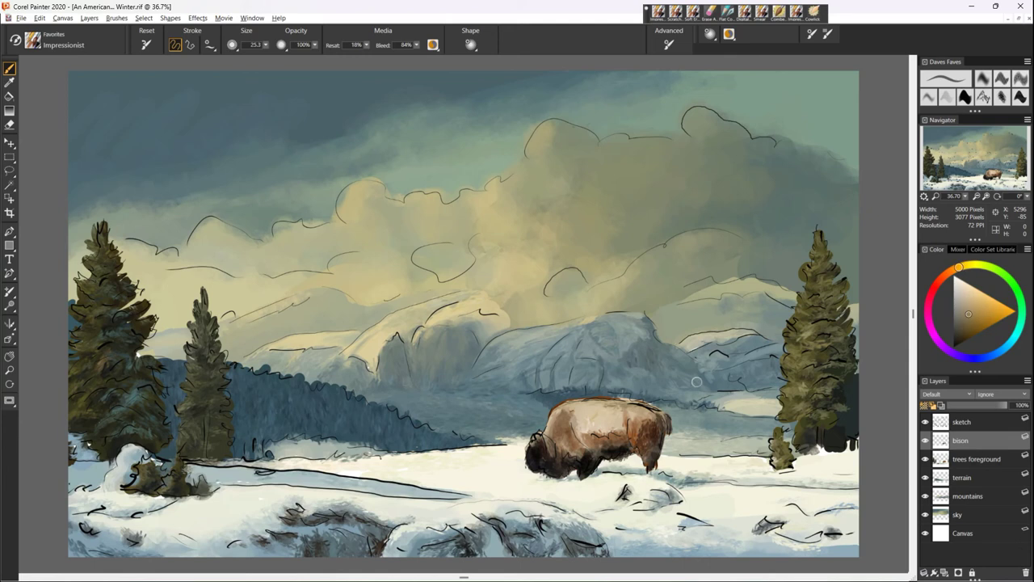
# - Blend sampled rust-orange and brown strokes into the bison's rear flank
pyautogui.moveTo(629, 416); pyautogui.dragTo(628, 425)
pyautogui.keyDown('alt'); pyautogui.click(641, 409); pyautogui.keyUp('alt')
pyautogui.keyDown('alt'); pyautogui.click(636, 419); pyautogui.keyUp('alt')
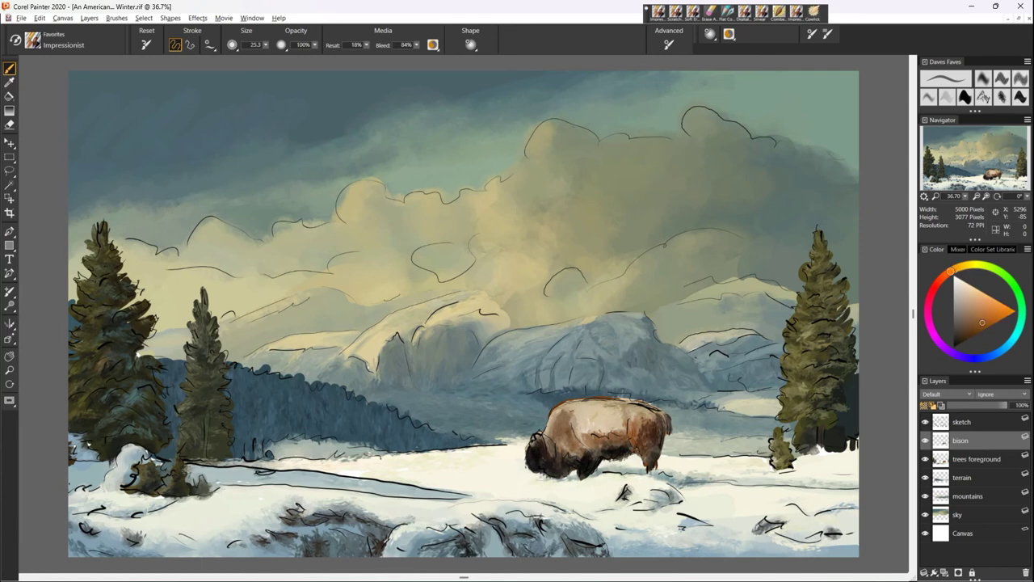
pyautogui.keyDown('alt'); pyautogui.click(632, 421); pyautogui.keyUp('alt')
pyautogui.keyDown('alt'); pyautogui.click(634, 428); pyautogui.keyUp('alt')
# - Add pale yellow-cream highlights to the light patch on the bison's upper shoulder and side
pyautogui.keyDown('alt'); pyautogui.click(604, 420); pyautogui.keyUp('alt')
pyautogui.moveTo(958, 268); pyautogui.dragTo(965, 265)
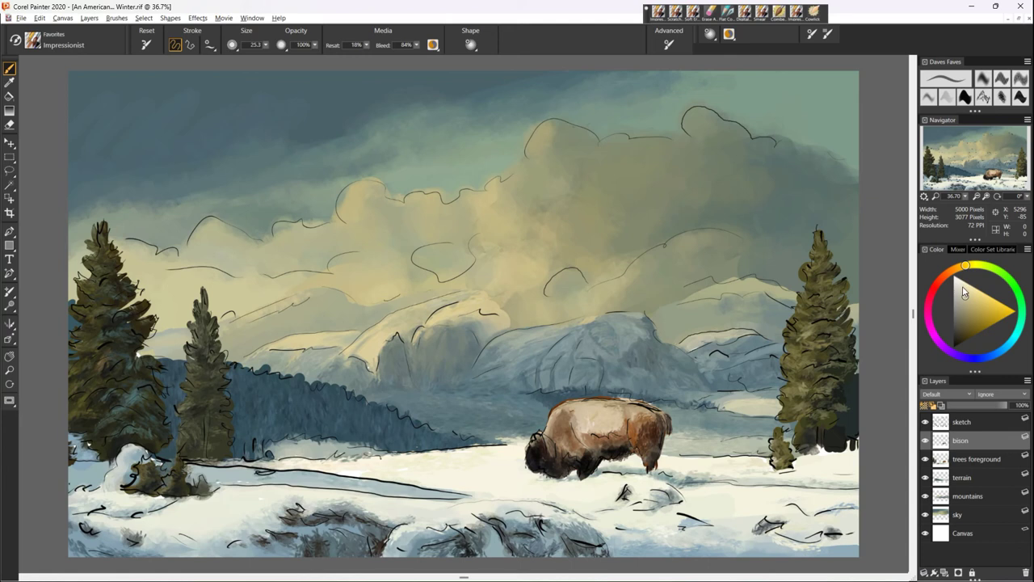
pyautogui.click(961, 285)
pyautogui.moveTo(582, 416)
pyautogui.mouseDown()
pyautogui.moveTo(576, 430)
pyautogui.moveTo(592, 415)
pyautogui.mouseUp()
pyautogui.moveTo(600, 413); pyautogui.dragTo(625, 419)
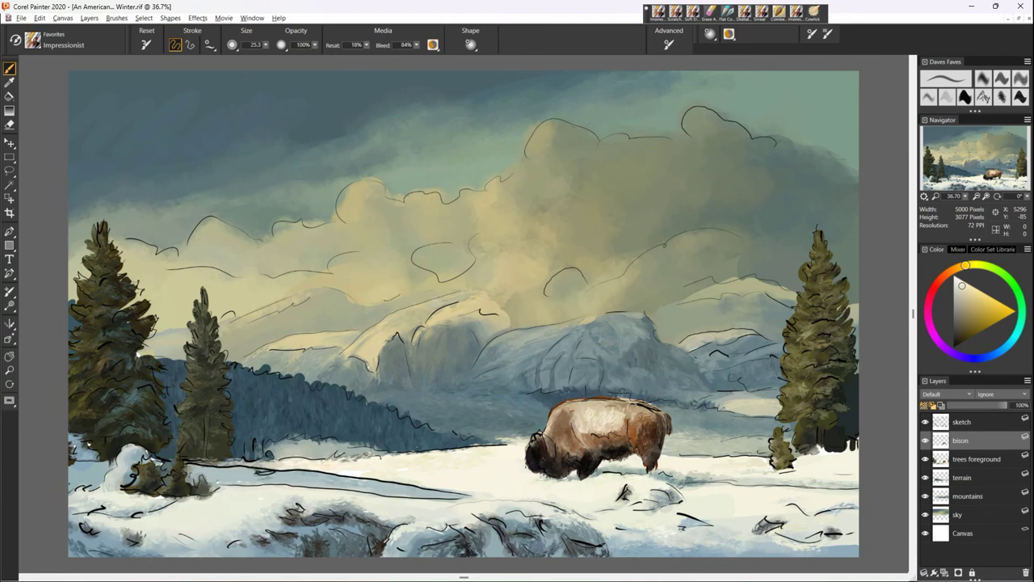
# - Hide the sketch layer and add a new layer named "Clean Up" above the bison layer
pyautogui.click(925, 422)
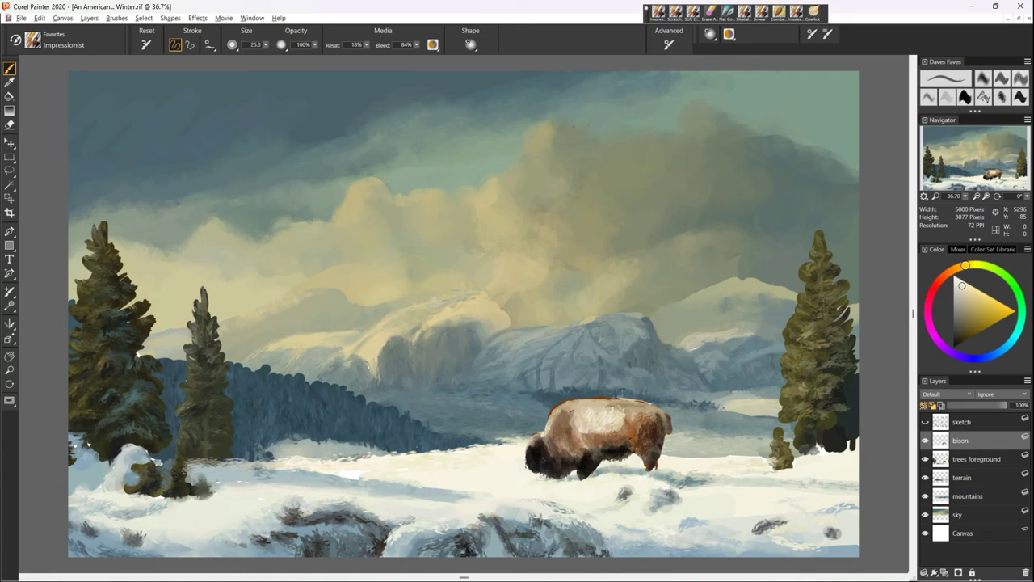
pyautogui.click(945, 573)
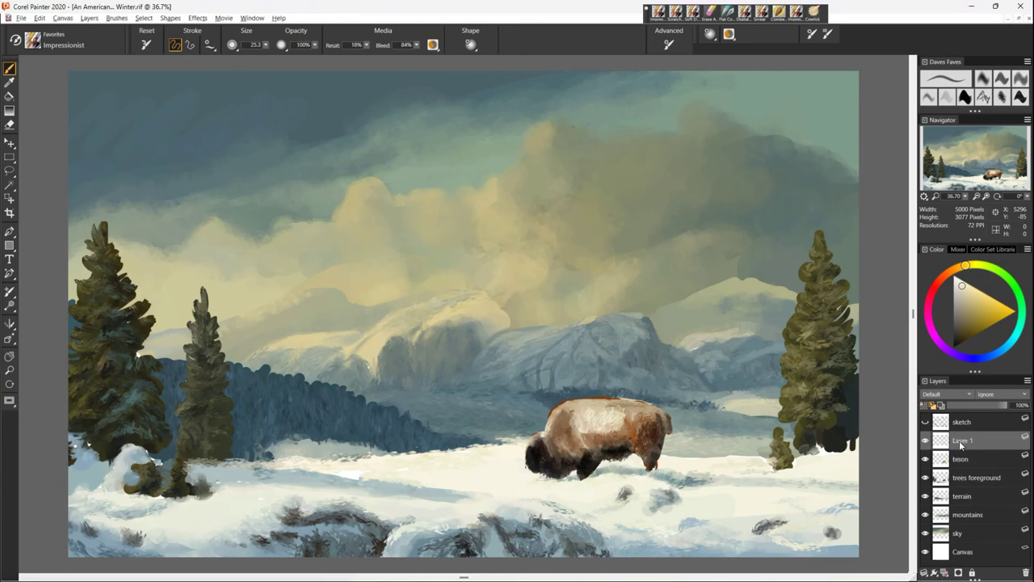
pyautogui.doubleClick(960, 440)
pyautogui.write('clean Up')
# - Rework the upper edge of the distant blue forest right of the second pine into small treetops with sampled blues
pyautogui.keyDown('alt'); pyautogui.click(235, 368); pyautogui.keyUp('alt')
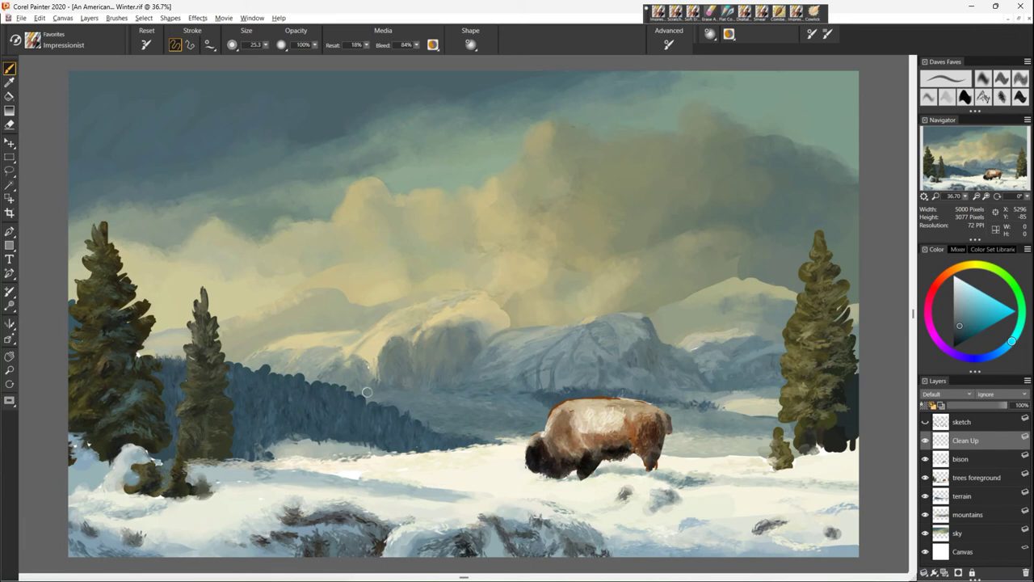
pyautogui.keyDown('alt'); pyautogui.click(234, 374); pyautogui.keyUp('alt')
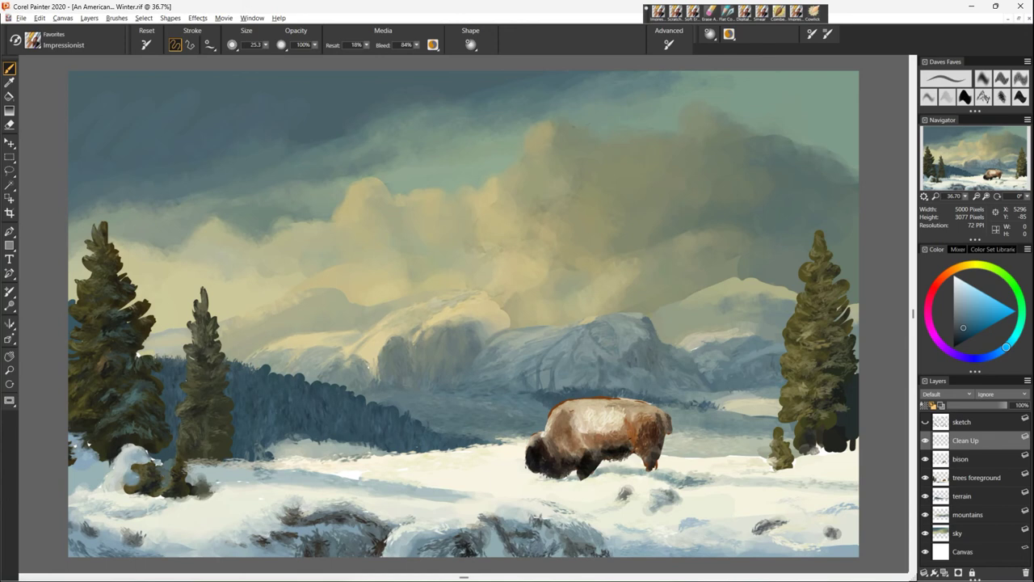
pyautogui.keyDown('alt'); pyautogui.click(270, 384); pyautogui.keyUp('alt')
pyautogui.keyDown('alt'); pyautogui.click(268, 366); pyautogui.keyUp('alt')
pyautogui.keyDown('alt'); pyautogui.click(318, 380); pyautogui.keyUp('alt')
pyautogui.keyDown('alt'); pyautogui.click(412, 379); pyautogui.keyUp('alt')
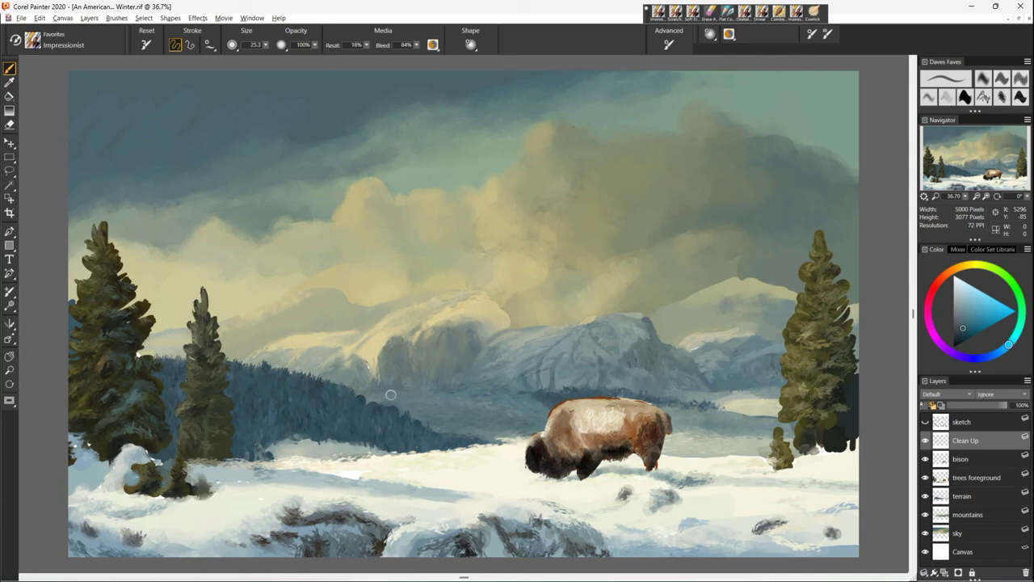
# - Continue the pointed treetops down the distant forest's sloping right end to the snow with sampled dark and grey blues
pyautogui.keyDown('alt'); pyautogui.click(360, 404); pyautogui.keyUp('alt')
pyautogui.keyDown('alt'); pyautogui.click(393, 403); pyautogui.keyUp('alt')
pyautogui.keyDown('alt'); pyautogui.click(396, 406); pyautogui.keyUp('alt')
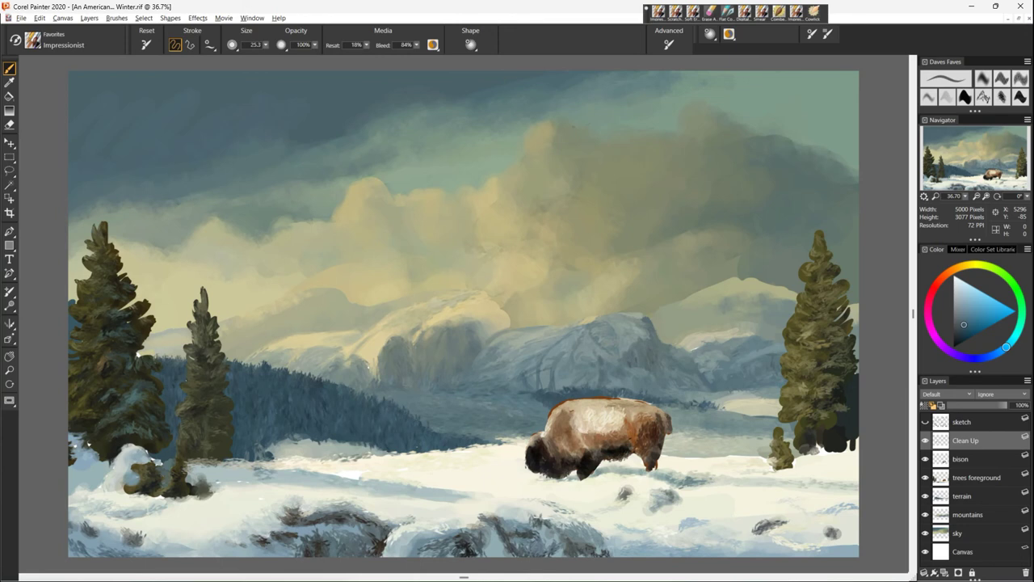
pyautogui.keyDown('alt'); pyautogui.click(400, 409); pyautogui.keyUp('alt')
pyautogui.keyDown('alt'); pyautogui.click(434, 419); pyautogui.keyUp('alt')
pyautogui.keyDown('alt'); pyautogui.click(477, 443); pyautogui.keyUp('alt')
pyautogui.keyDown('alt'); pyautogui.click(493, 423); pyautogui.keyUp('alt')
pyautogui.moveTo(446, 426); pyautogui.dragTo(444, 434)
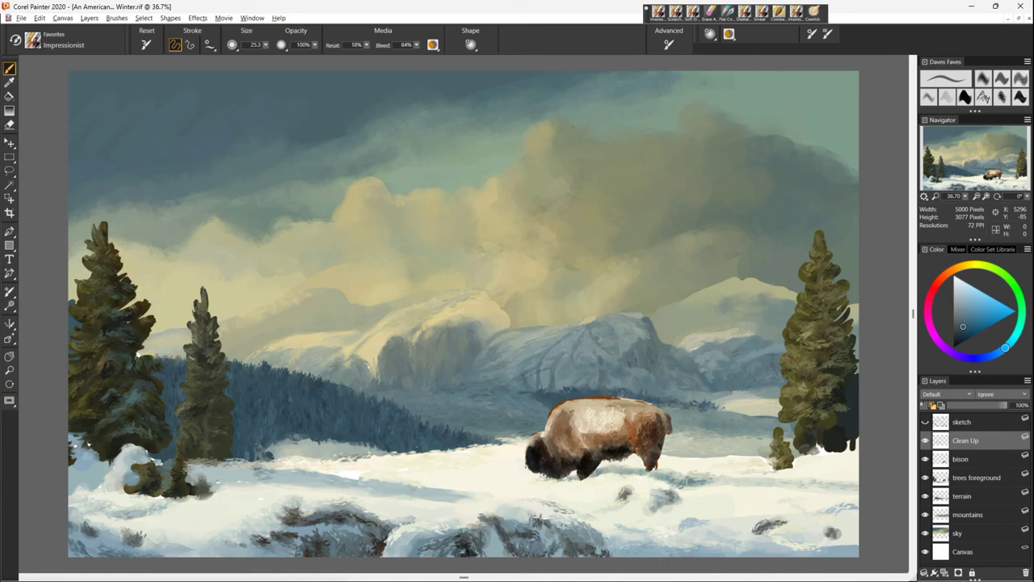
# - Refine the blue mountain's lower slopes and the valley behind the bison with sampled muted blues
pyautogui.keyDown('alt'); pyautogui.click(562, 377); pyautogui.keyUp('alt')
pyautogui.keyDown('alt'); pyautogui.click(642, 356); pyautogui.keyUp('alt')
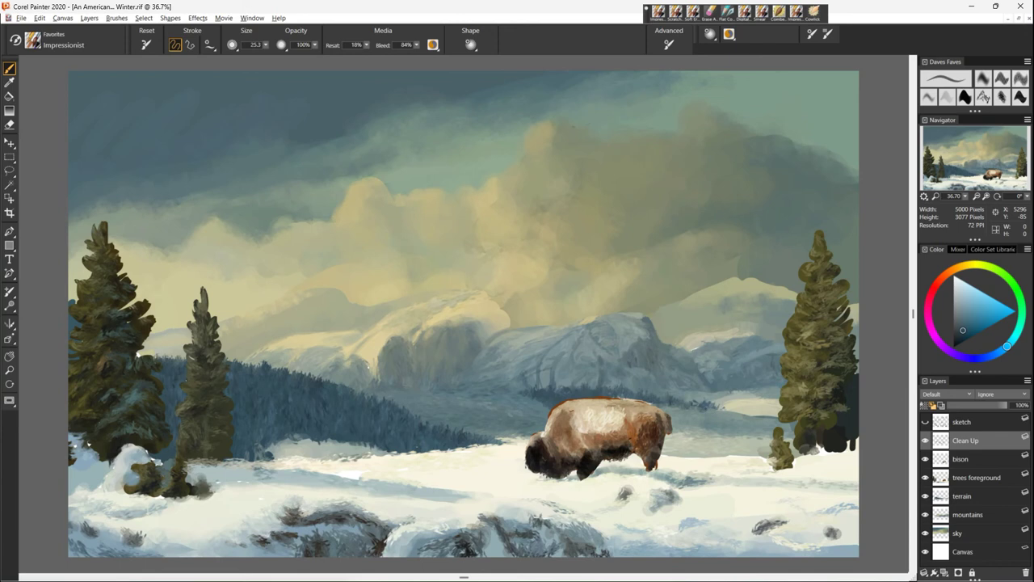
pyautogui.keyDown('alt'); pyautogui.click(700, 395); pyautogui.keyUp('alt')
pyautogui.keyDown('alt'); pyautogui.click(744, 385); pyautogui.keyUp('alt')
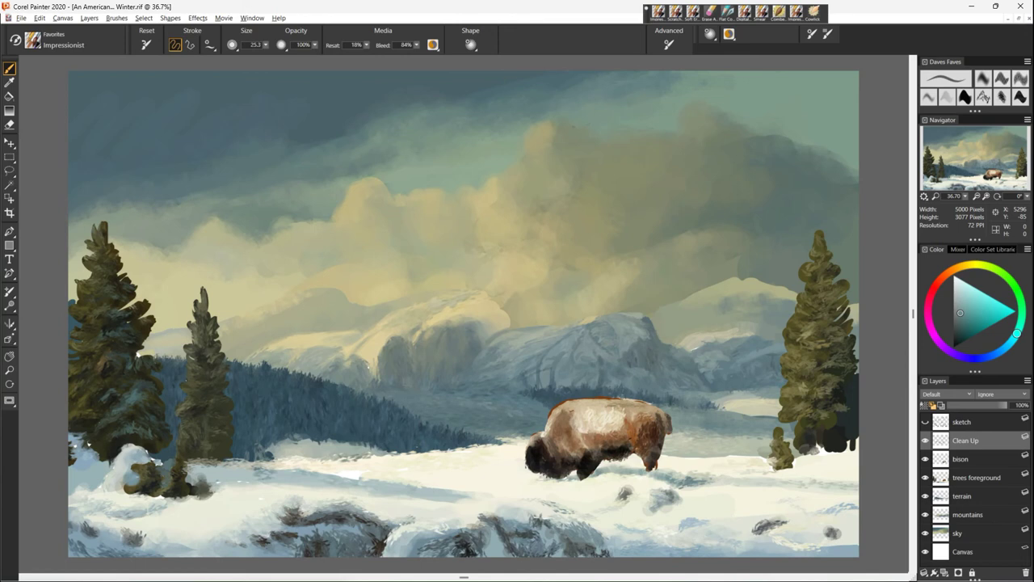
# - Clean up the pale snow patch between the bison and the right pine with sampled snow colors
pyautogui.keyDown('alt'); pyautogui.click(758, 402); pyautogui.keyUp('alt')
pyautogui.keyDown('alt'); pyautogui.click(763, 403); pyautogui.keyUp('alt')
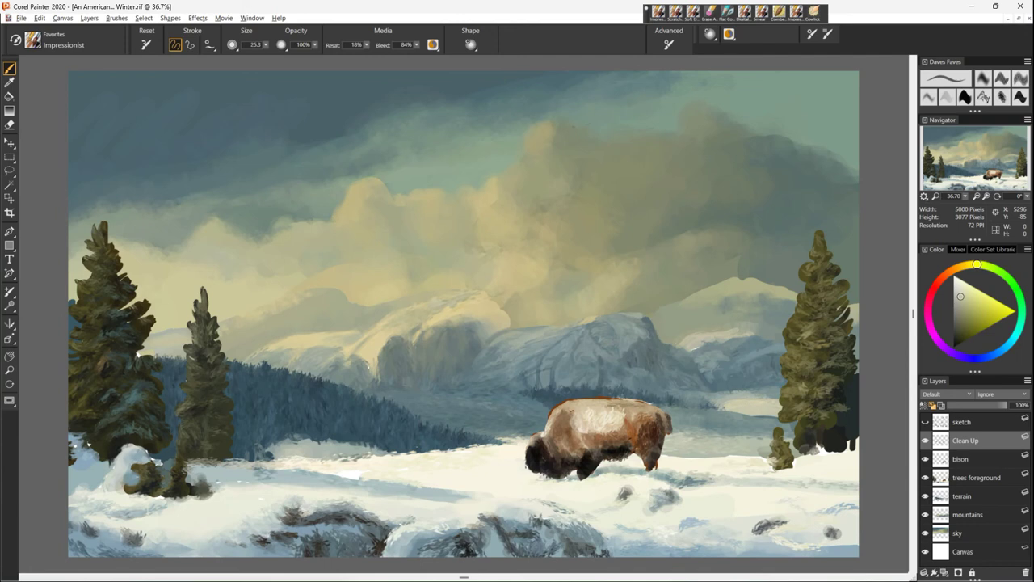
pyautogui.keyDown('alt'); pyautogui.click(769, 401); pyautogui.keyUp('alt')
pyautogui.keyDown('alt'); pyautogui.click(767, 402); pyautogui.keyUp('alt')
# - Touch up the small snowy peak right of the blue mountain, shifting the sampled color's hue through yellow-green to blue-green
pyautogui.keyDown('alt'); pyautogui.click(734, 335); pyautogui.keyUp('alt')
pyautogui.moveTo(699, 348); pyautogui.dragTo(691, 351)
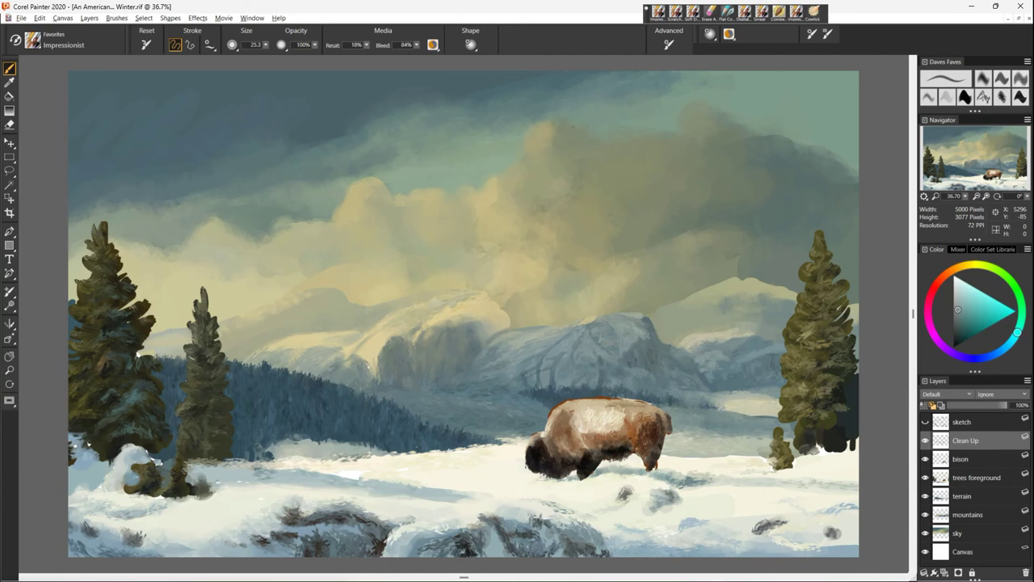
pyautogui.keyDown('alt'); pyautogui.click(742, 331); pyautogui.keyUp('alt')
pyautogui.moveTo(977, 264); pyautogui.dragTo(996, 269)
pyautogui.click(957, 301)
pyautogui.click(1015, 288)
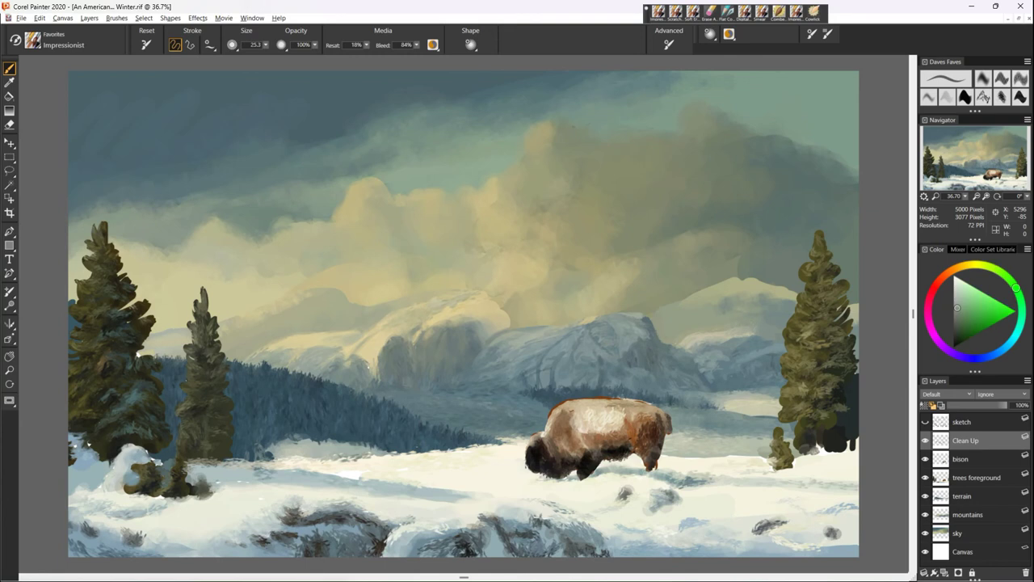
pyautogui.click(1022, 315)
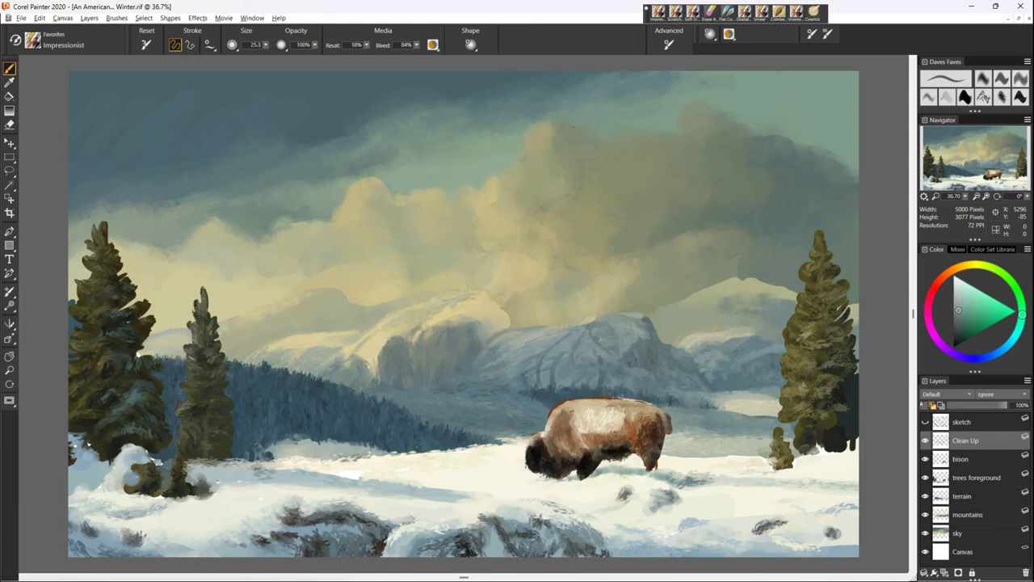
# - Paint sampled blue shadows and pale yellow-green highlights onto the small snowy peak beside the right pine
pyautogui.keyDown('alt'); pyautogui.click(769, 353); pyautogui.keyUp('alt')
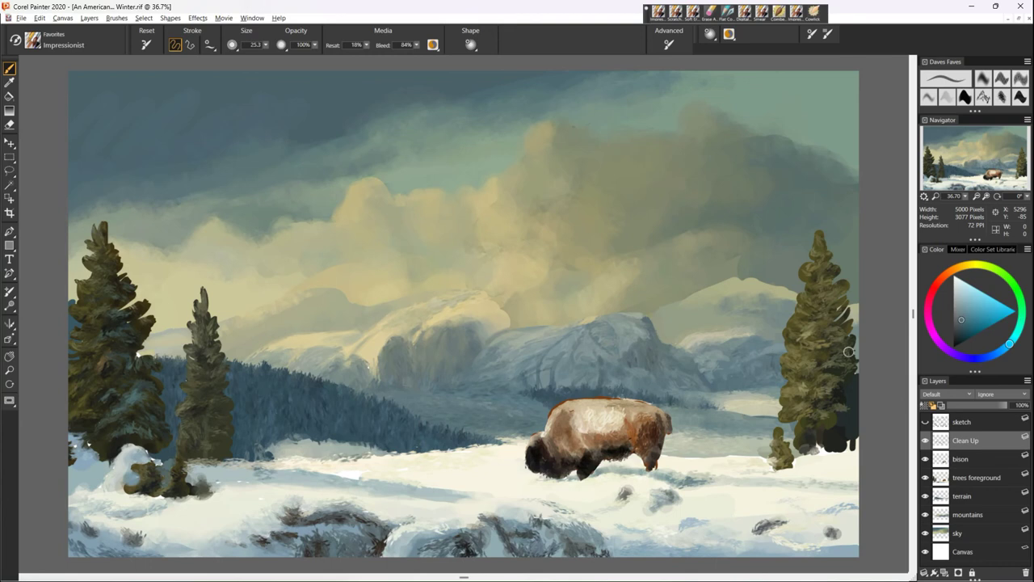
pyautogui.keyDown('alt'); pyautogui.click(777, 348); pyautogui.keyUp('alt')
pyautogui.keyDown('alt'); pyautogui.click(737, 332); pyautogui.keyUp('alt')
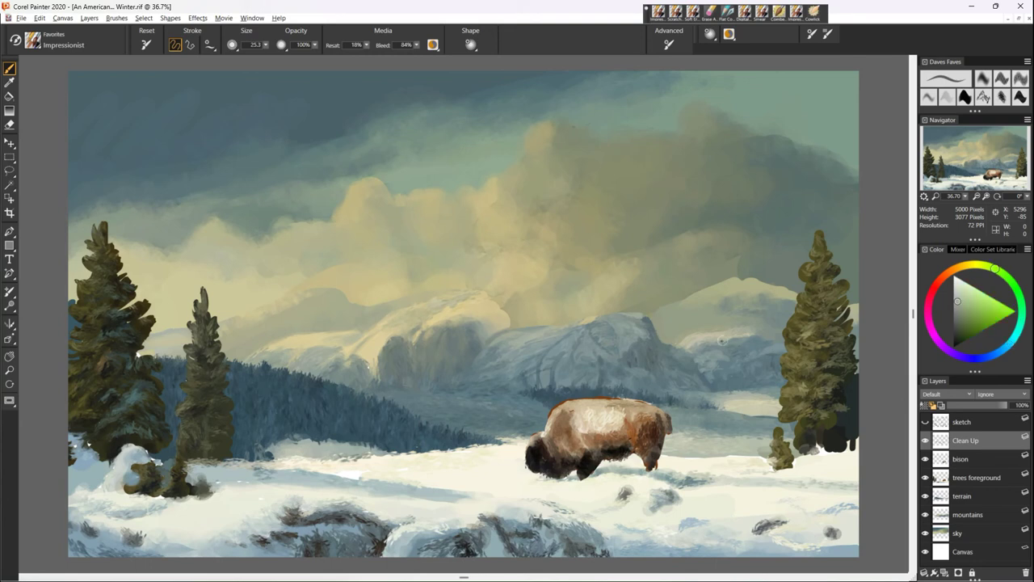
pyautogui.moveTo(723, 341); pyautogui.dragTo(744, 338)
pyautogui.keyDown('alt'); pyautogui.click(731, 340); pyautogui.keyUp('alt')
# - Set the brush to 40% opacity and size 62.4, and soften the crest of the pale mountain beside the right pine into the clouds
pyautogui.keyDown('alt'); pyautogui.click(700, 312); pyautogui.keyUp('alt')
pyautogui.keyDown('alt'); pyautogui.click(741, 292); pyautogui.keyUp('alt')
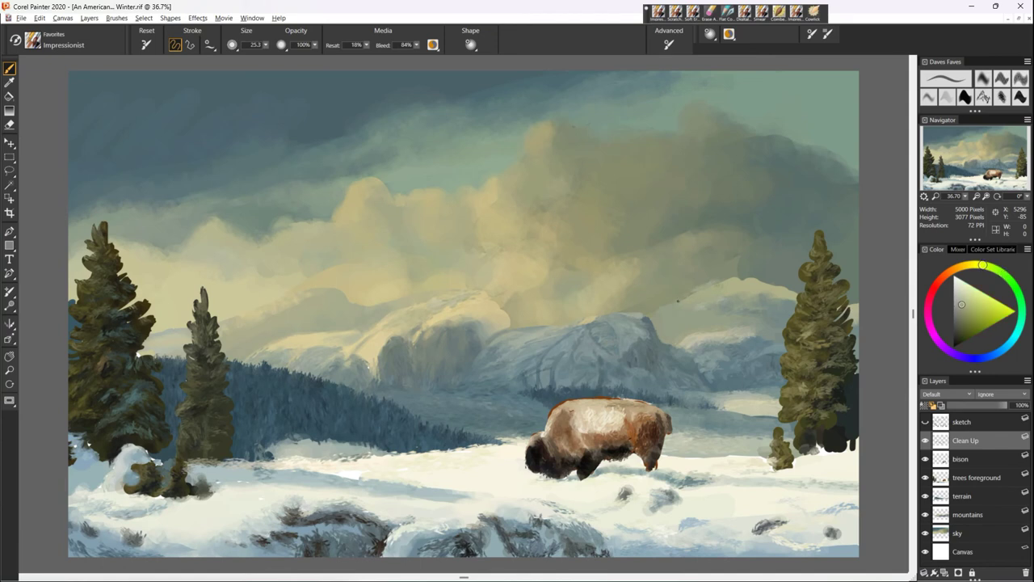
pyautogui.moveTo(314, 44); pyautogui.dragTo(250, 113)
pyautogui.moveTo(265, 44); pyautogui.dragTo(287, 74)
pyautogui.keyDown('alt'); pyautogui.click(704, 277); pyautogui.keyUp('alt')
pyautogui.keyDown('alt'); pyautogui.click(727, 283); pyautogui.keyUp('alt')
pyautogui.keyDown('alt'); pyautogui.click(706, 276); pyautogui.keyUp('alt')
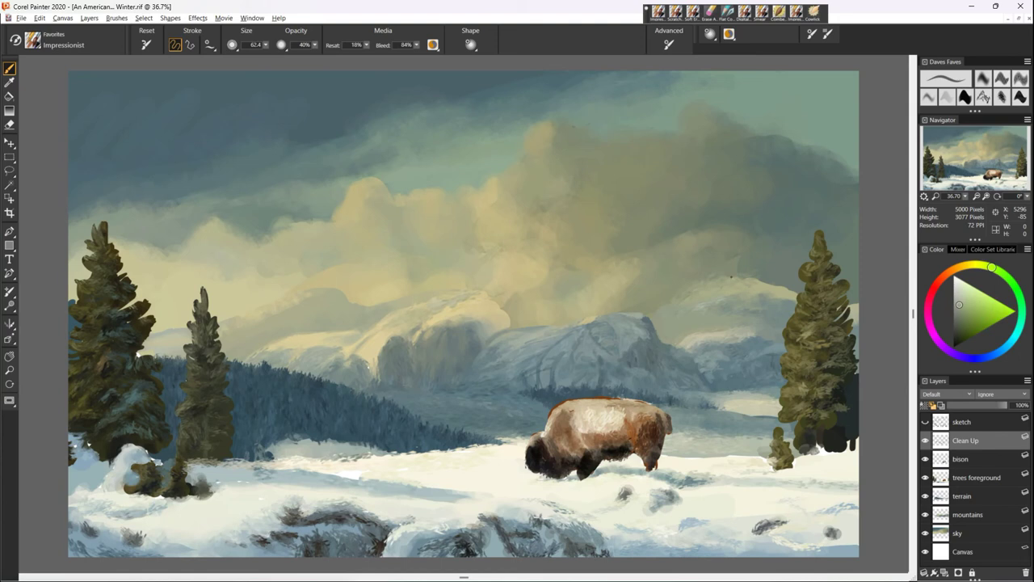
pyautogui.keyDown('alt'); pyautogui.click(712, 277); pyautogui.keyUp('alt')
pyautogui.keyDown('alt'); pyautogui.click(714, 276); pyautogui.keyUp('alt')
pyautogui.keyDown('alt'); pyautogui.click(705, 284); pyautogui.keyUp('alt')
# - Blend the low clouds above the blue mountain's summit with sampled cream and grey-yellow tones
pyautogui.keyDown('alt'); pyautogui.click(647, 302); pyautogui.keyUp('alt')
pyautogui.keyDown('alt'); pyautogui.click(622, 288); pyautogui.keyUp('alt')
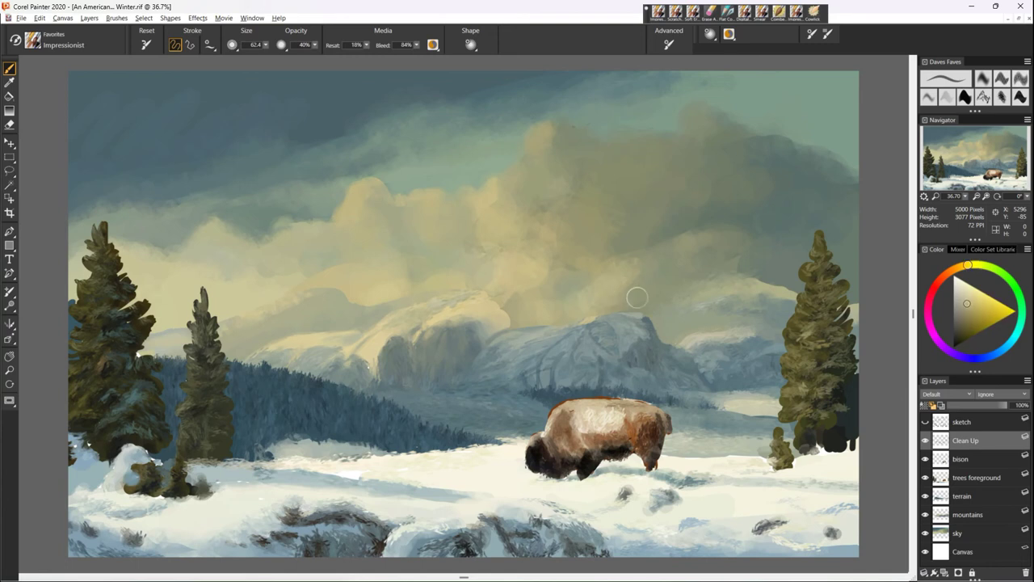
pyautogui.keyDown('alt'); pyautogui.click(479, 331); pyautogui.keyUp('alt')
pyautogui.keyDown('alt'); pyautogui.click(606, 304); pyautogui.keyUp('alt')
pyautogui.keyDown('alt'); pyautogui.click(592, 303); pyautogui.keyUp('alt')
pyautogui.keyDown('alt'); pyautogui.click(690, 277); pyautogui.keyUp('alt')
pyautogui.keyDown('alt'); pyautogui.click(613, 283); pyautogui.keyUp('alt')
pyautogui.keyDown('alt'); pyautogui.click(567, 292); pyautogui.keyUp('alt')
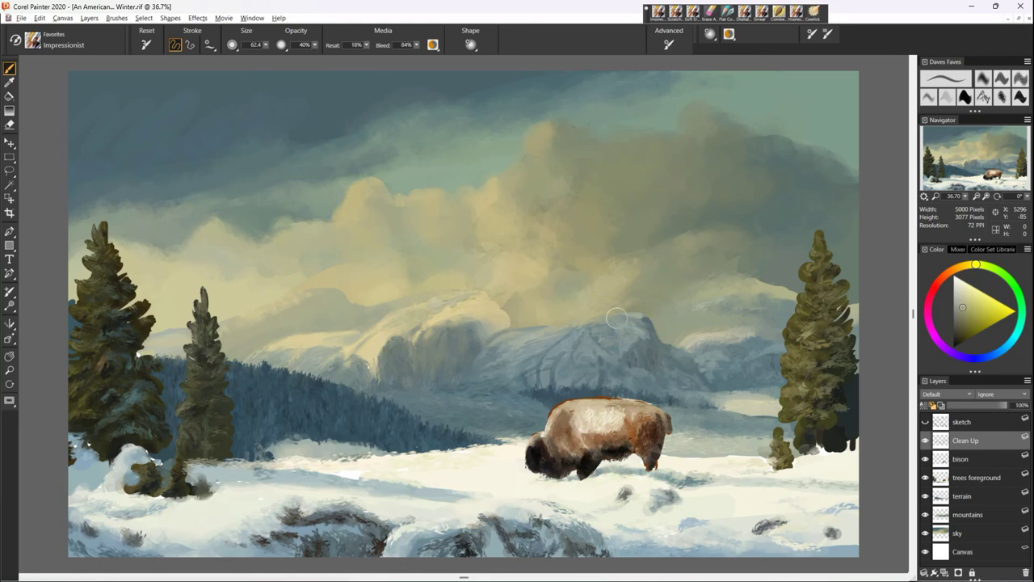
# - Soften the sunlit central mountain's summit and right shoulder into the clouds with sampled warm cream tones
pyautogui.keyDown('alt'); pyautogui.click(612, 283); pyautogui.keyUp('alt')
pyautogui.keyDown('alt'); pyautogui.click(485, 278); pyautogui.keyUp('alt')
pyautogui.keyDown('alt'); pyautogui.click(483, 310); pyautogui.keyUp('alt')
pyautogui.keyDown('alt'); pyautogui.click(449, 300); pyautogui.keyUp('alt')
pyautogui.keyDown('alt'); pyautogui.click(442, 301); pyautogui.keyUp('alt')
pyautogui.keyDown('alt'); pyautogui.click(474, 284); pyautogui.keyUp('alt')
pyautogui.keyDown('alt'); pyautogui.click(455, 283); pyautogui.keyUp('alt')
pyautogui.keyDown('alt'); pyautogui.click(556, 295); pyautogui.keyUp('alt')
pyautogui.moveTo(509, 307); pyautogui.dragTo(516, 319)
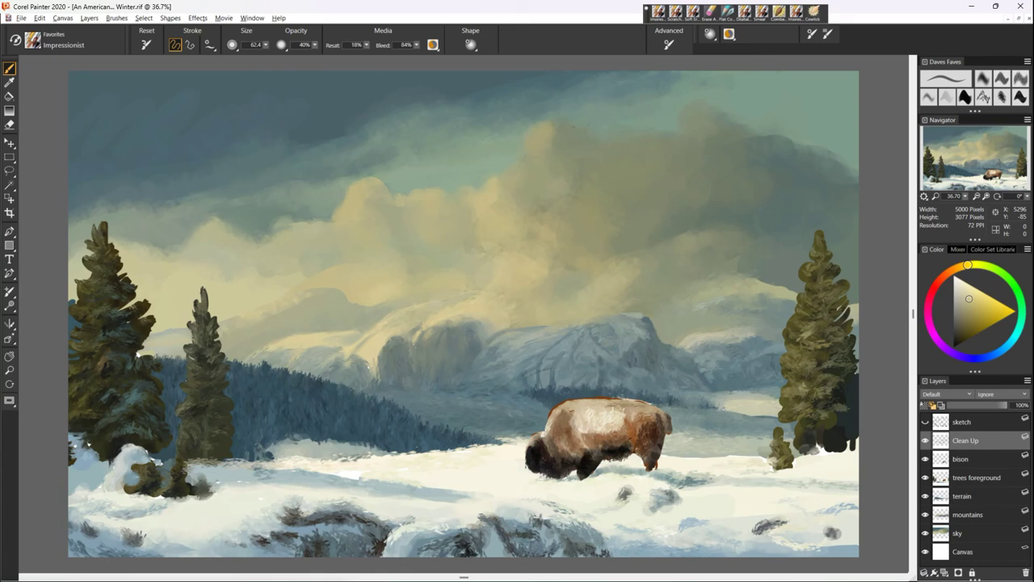
# - Smooth the cloud base above the gap between the central and blue mountains with sampled cream and yellow tones
pyautogui.keyDown('alt'); pyautogui.click(538, 293); pyautogui.keyUp('alt')
pyautogui.keyDown('alt'); pyautogui.click(604, 276); pyautogui.keyUp('alt')
pyautogui.keyDown('alt'); pyautogui.click(615, 275); pyautogui.keyUp('alt')
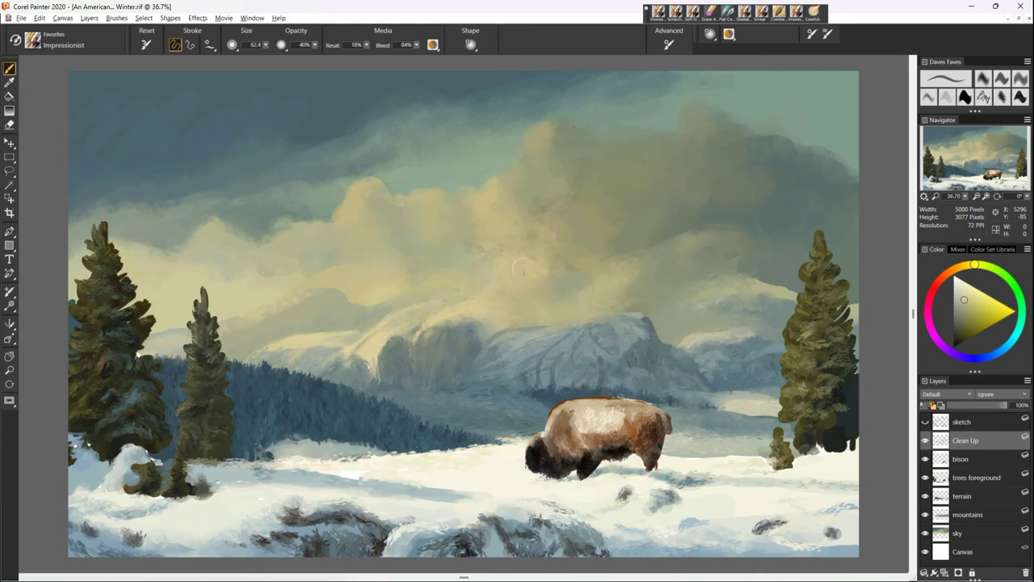
pyautogui.keyDown('alt'); pyautogui.click(572, 279); pyautogui.keyUp('alt')
# - Rework the upper edge of the tall central cloud with sampled warm and olive tones
pyautogui.keyDown('alt'); pyautogui.click(627, 211); pyautogui.keyUp('alt')
pyautogui.keyDown('alt'); pyautogui.click(581, 137); pyautogui.keyUp('alt')
pyautogui.keyDown('alt'); pyautogui.click(530, 150); pyautogui.keyUp('alt')
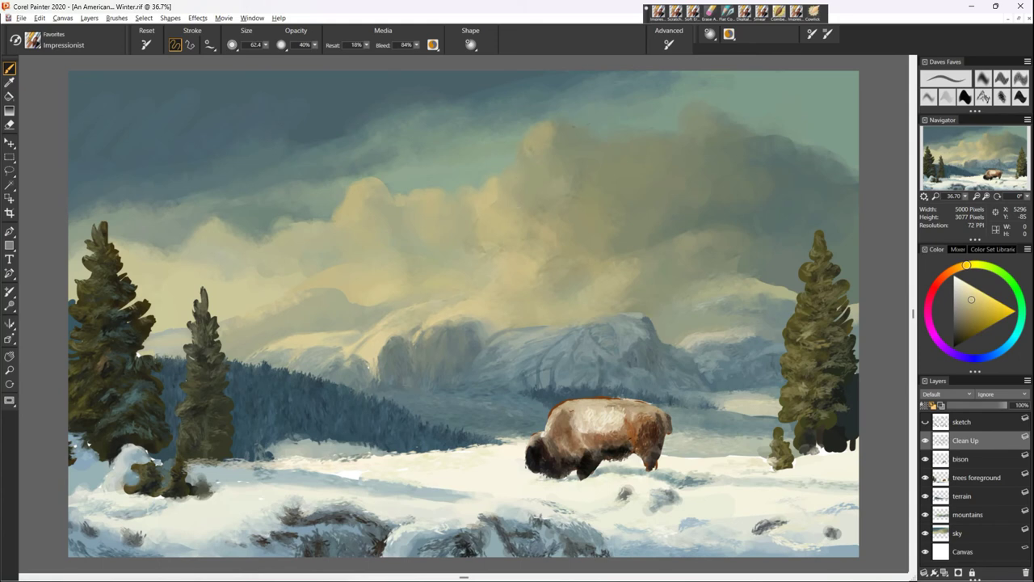
pyautogui.keyDown('alt'); pyautogui.click(574, 127); pyautogui.keyUp('alt')
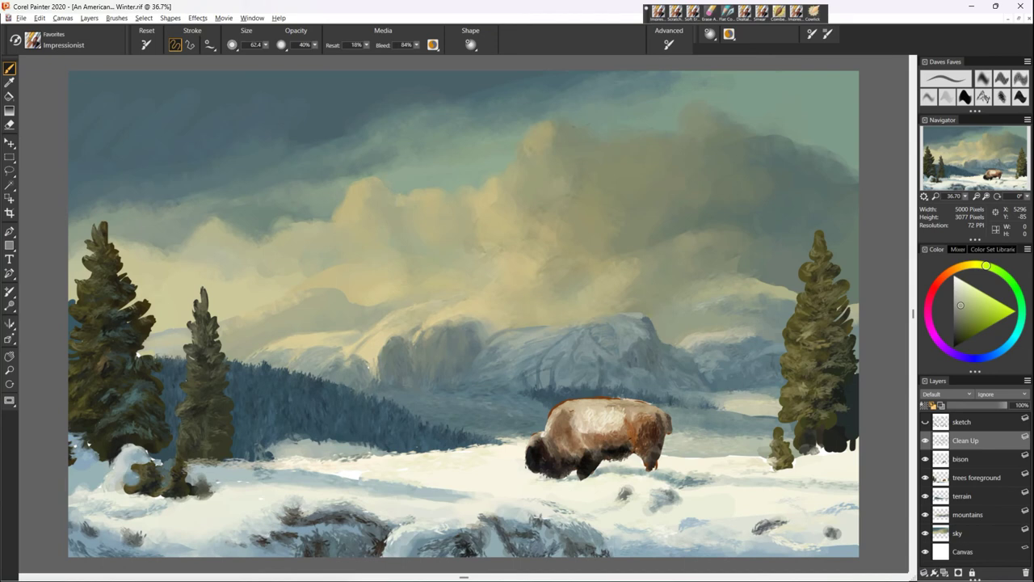
# - Refine the boundary between the green-blue sky and the rounded cream cloud top left of the tall cloud with sampled colors
pyautogui.keyDown('alt'); pyautogui.click(391, 174); pyautogui.keyUp('alt')
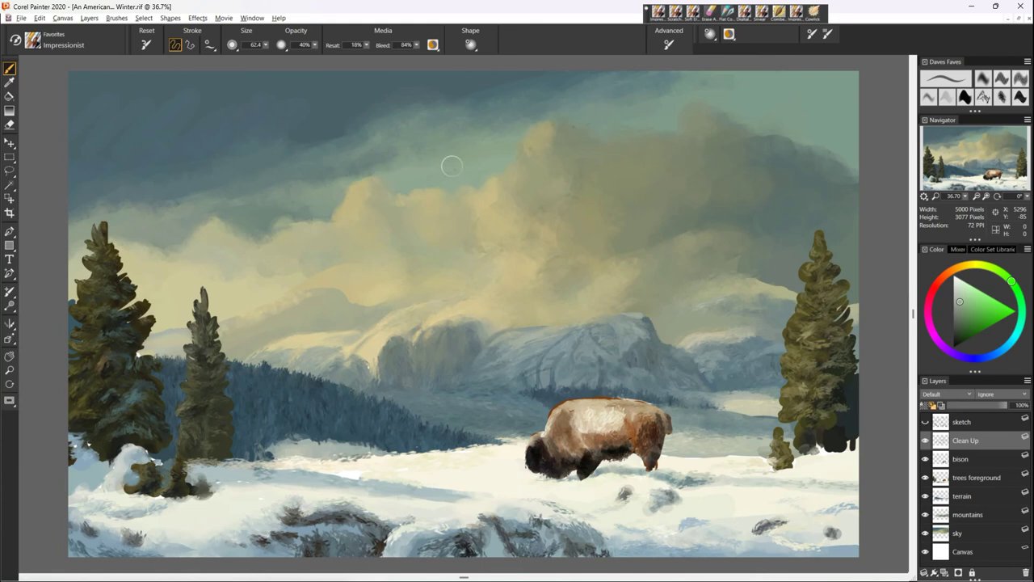
pyautogui.keyDown('alt'); pyautogui.click(391, 162); pyautogui.keyUp('alt')
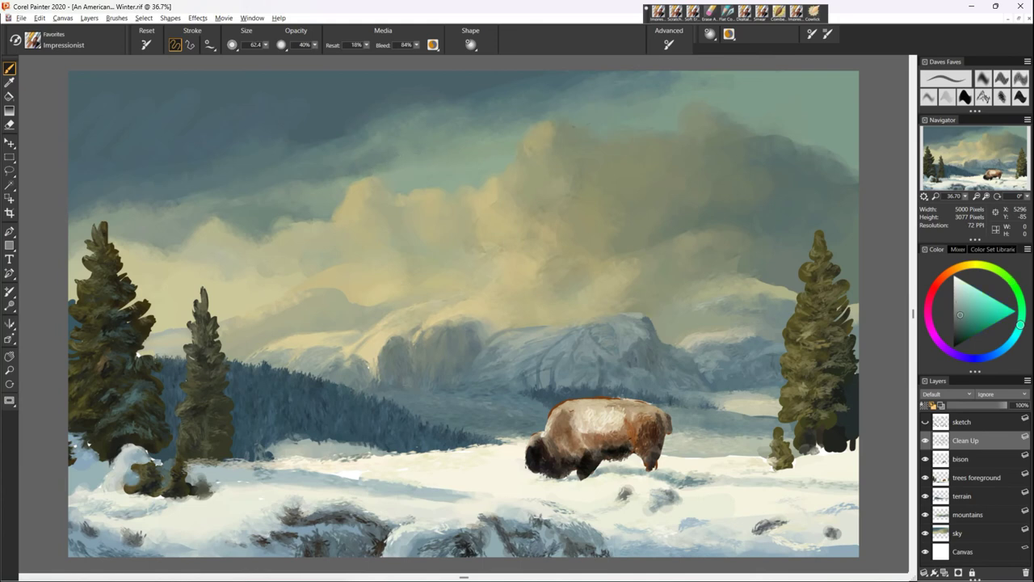
pyautogui.keyDown('alt'); pyautogui.click(411, 164); pyautogui.keyUp('alt')
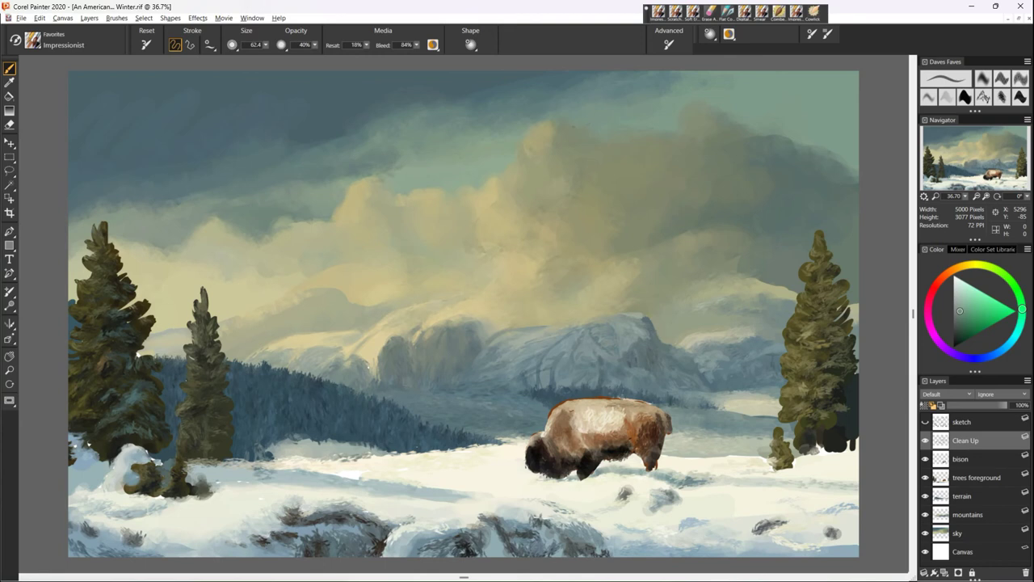
pyautogui.keyDown('alt'); pyautogui.click(395, 165); pyautogui.keyUp('alt')
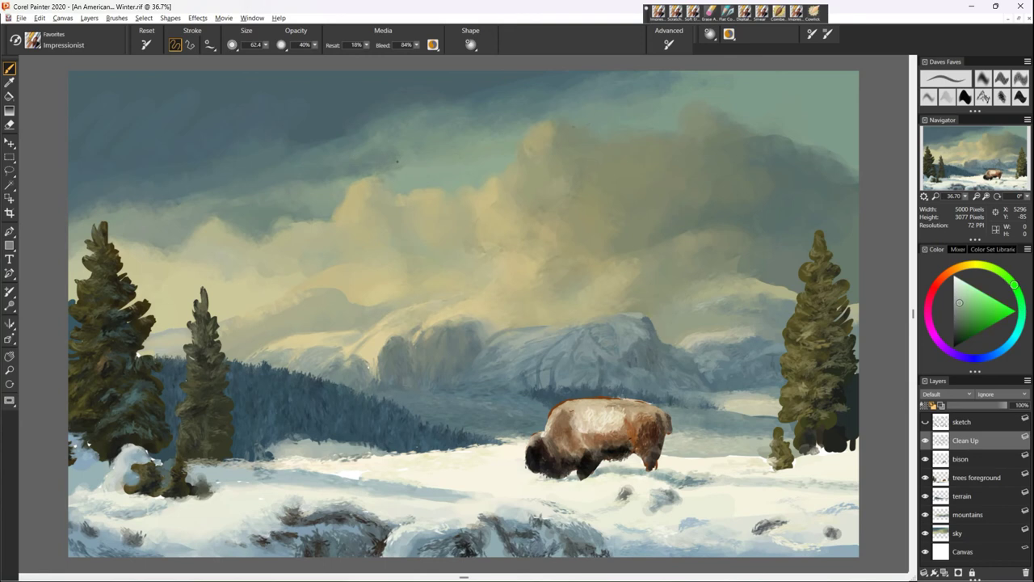
pyautogui.keyDown('alt'); pyautogui.click(423, 179); pyautogui.keyUp('alt')
pyautogui.keyDown('alt'); pyautogui.click(366, 201); pyautogui.keyUp('alt')
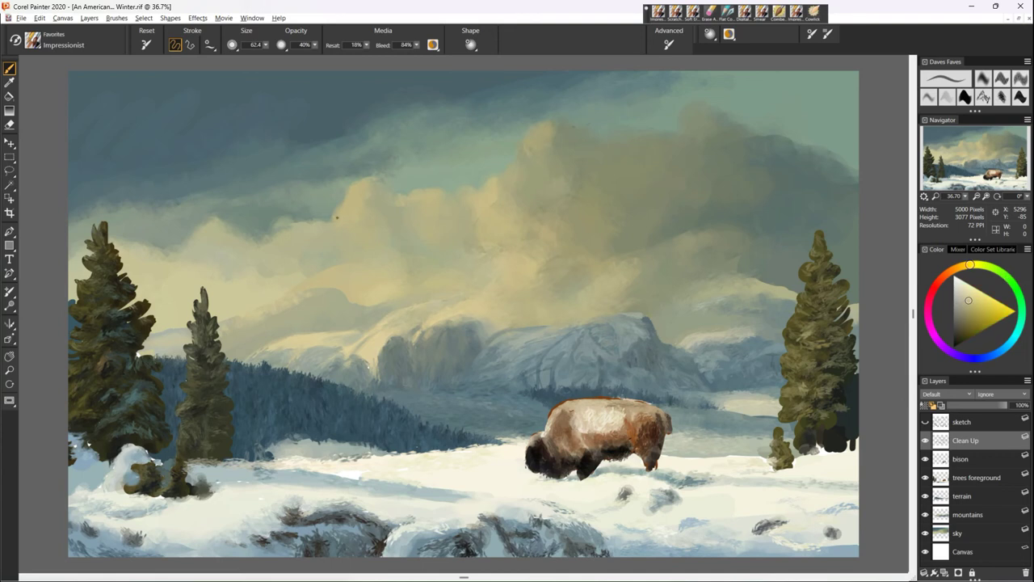
# - Soften the left edge of the rounded cream cloud into the sky with sampled yellow and green-grey tones
pyautogui.keyDown('alt'); pyautogui.click(296, 224); pyautogui.keyUp('alt')
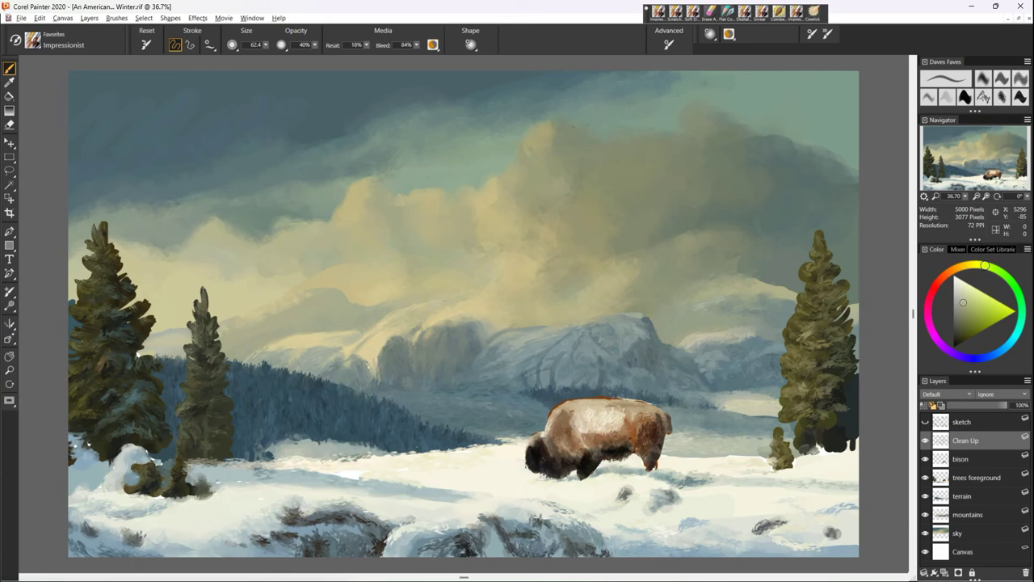
pyautogui.keyDown('alt'); pyautogui.click(306, 227); pyautogui.keyUp('alt')
pyautogui.keyDown('alt'); pyautogui.click(337, 178); pyautogui.keyUp('alt')
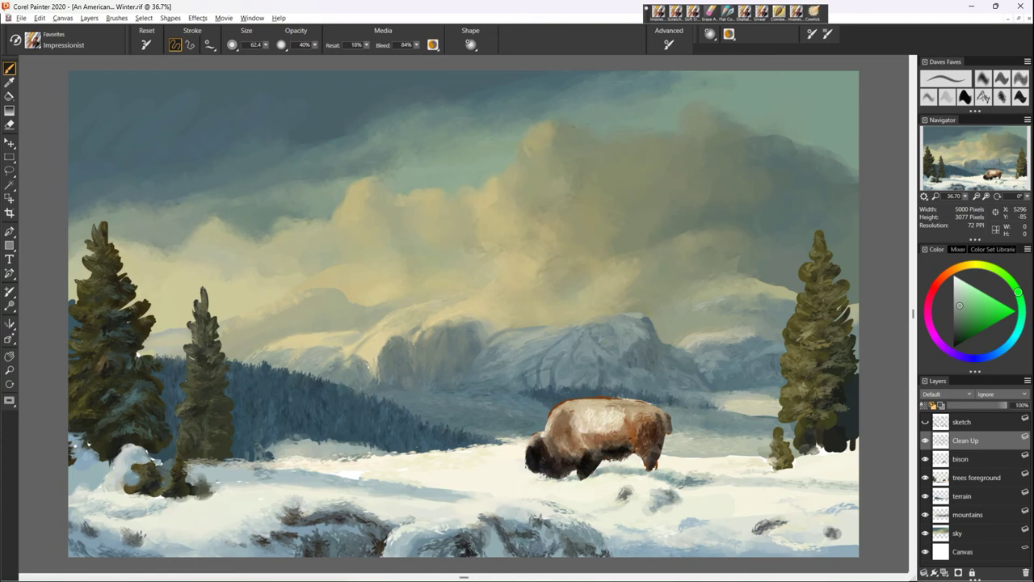
pyautogui.keyDown('alt'); pyautogui.click(500, 171); pyautogui.keyUp('alt')
pyautogui.keyDown('alt'); pyautogui.click(293, 203); pyautogui.keyUp('alt')
# - Break up the upper edge of the left cloud bank above the second pine with sampled sky and cloud colors
pyautogui.keyDown('alt'); pyautogui.click(253, 235); pyautogui.keyUp('alt')
pyautogui.keyDown('alt'); pyautogui.click(238, 222); pyautogui.keyUp('alt')
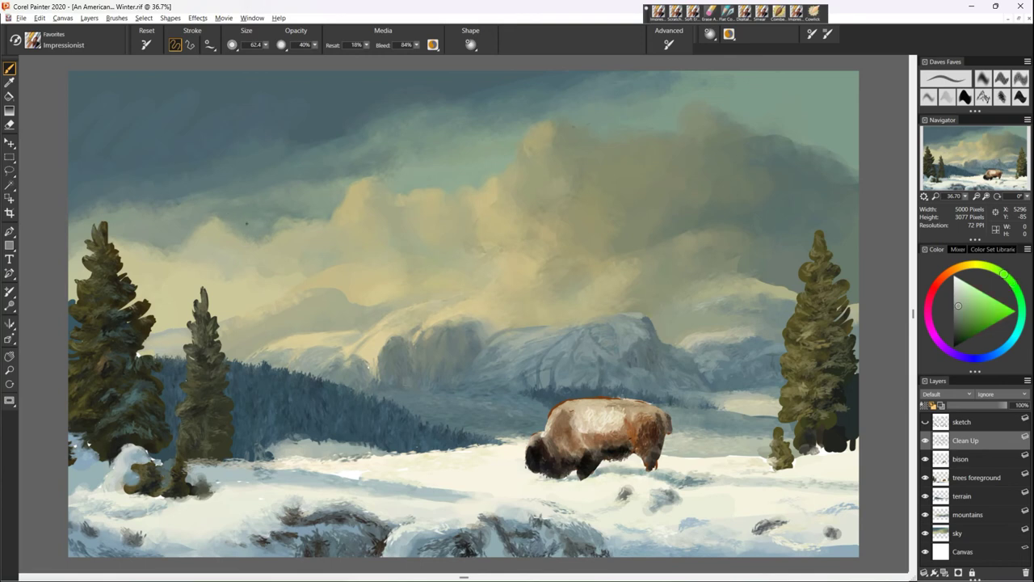
pyautogui.keyDown('alt'); pyautogui.click(291, 217); pyautogui.keyUp('alt')
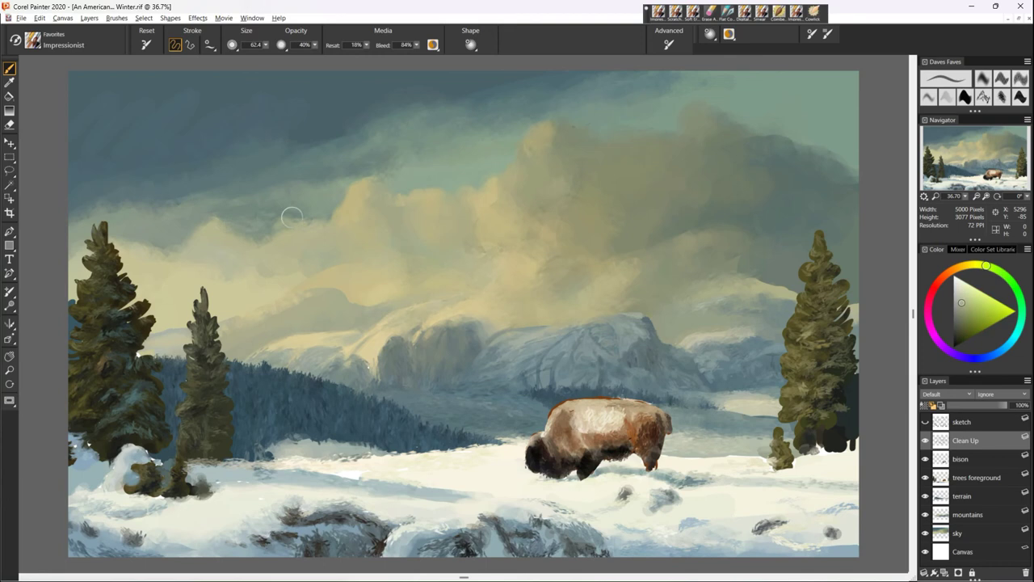
pyautogui.keyDown('alt'); pyautogui.click(249, 207); pyautogui.keyUp('alt')
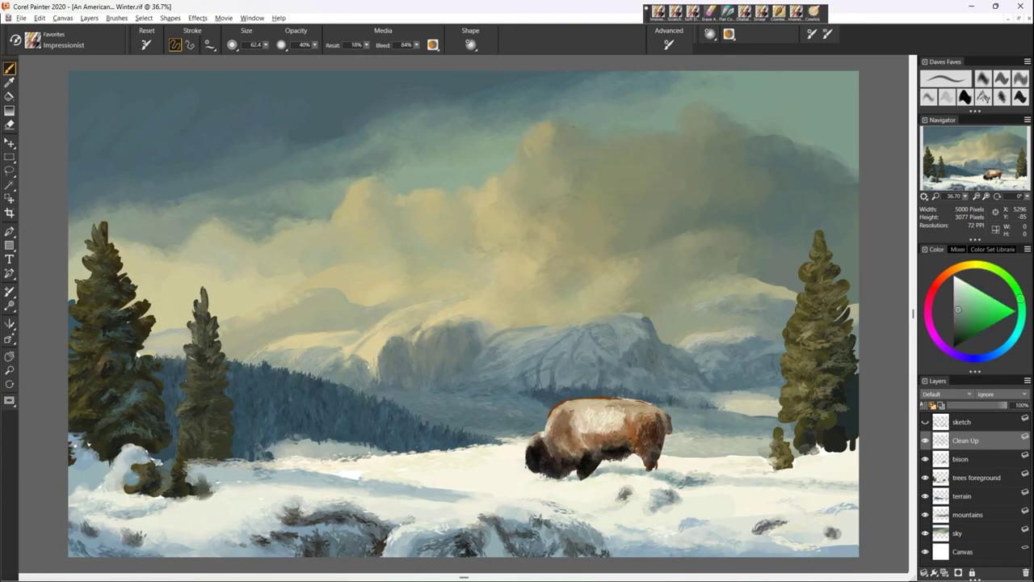
pyautogui.keyDown('alt'); pyautogui.click(168, 235); pyautogui.keyUp('alt')
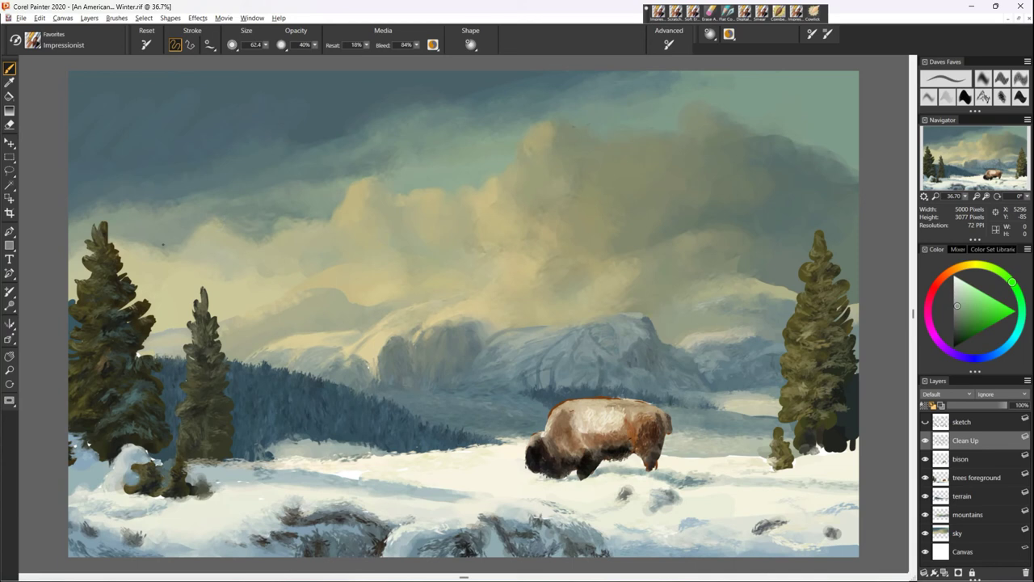
pyautogui.keyDown('alt'); pyautogui.click(237, 238); pyautogui.keyUp('alt')
pyautogui.keyDown('alt'); pyautogui.click(145, 246); pyautogui.keyUp('alt')
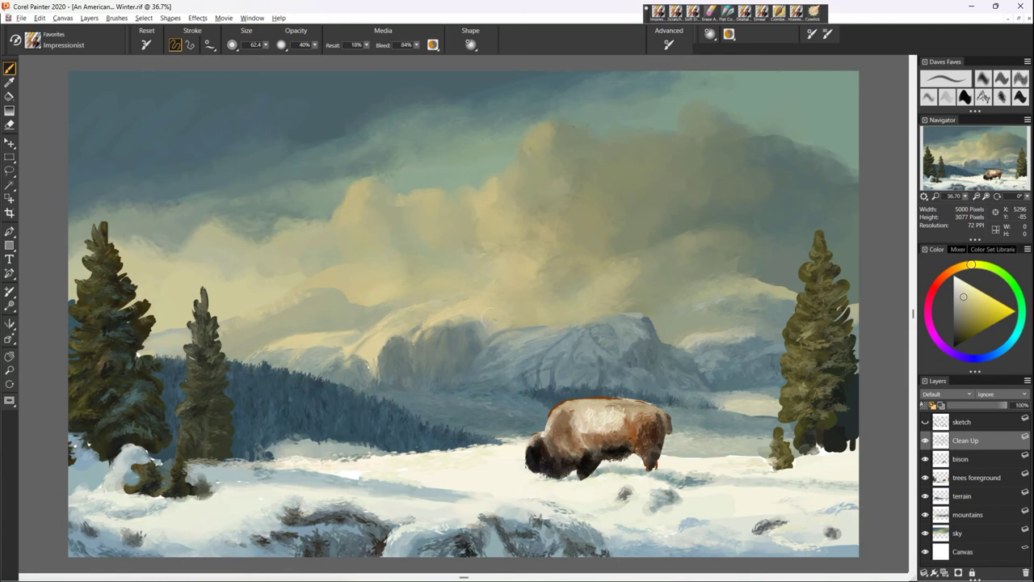
# - Blend the interior of the left cloud bank above the second pine with sampled pale cream tones
pyautogui.keyDown('alt'); pyautogui.click(223, 260); pyautogui.keyUp('alt')
pyautogui.keyDown('alt'); pyautogui.click(232, 277); pyautogui.keyUp('alt')
pyautogui.keyDown('alt'); pyautogui.click(254, 249); pyautogui.keyUp('alt')
pyautogui.keyDown('alt'); pyautogui.click(354, 249); pyautogui.keyUp('alt')
pyautogui.keyDown('alt'); pyautogui.click(309, 255); pyautogui.keyUp('alt')
pyautogui.keyDown('alt'); pyautogui.click(519, 235); pyautogui.keyUp('alt')
# - Model the underside of the rounded cream cloud above the hazy left mountain with sampled yellow and cream tones
pyautogui.keyDown('alt'); pyautogui.click(359, 218); pyautogui.keyUp('alt')
pyautogui.moveTo(341, 220); pyautogui.dragTo(340, 235)
pyautogui.keyDown('alt'); pyautogui.click(322, 269); pyautogui.keyUp('alt')
pyautogui.moveTo(322, 269); pyautogui.dragTo(314, 260)
pyautogui.keyDown('alt'); pyautogui.click(452, 275); pyautogui.keyUp('alt')
pyautogui.keyDown('alt'); pyautogui.click(317, 273); pyautogui.keyUp('alt')
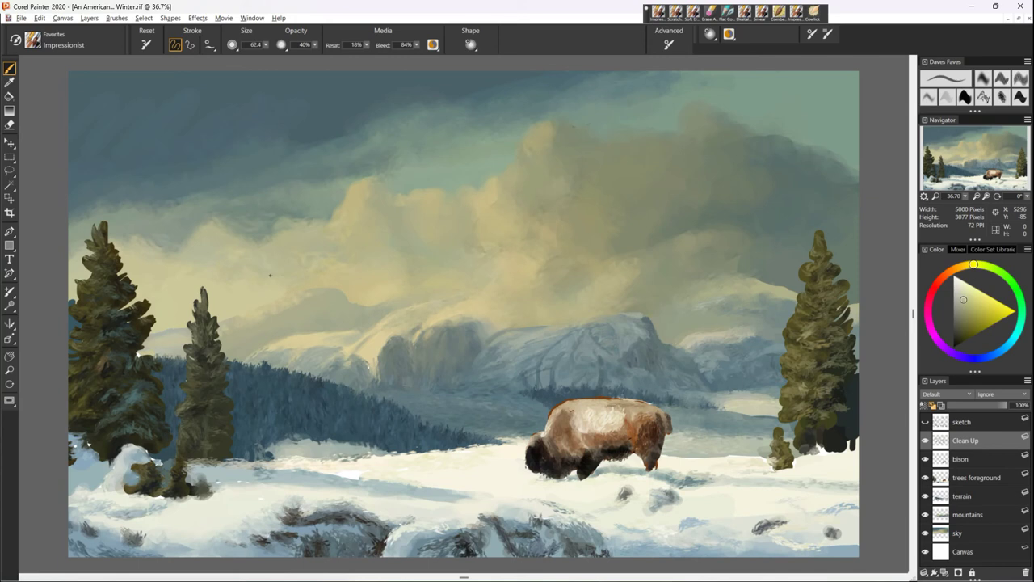
# - Smooth the lower clouds from the central mountain across to the two left pines with sampled cream and grey tones
pyautogui.keyDown('alt'); pyautogui.click(404, 270); pyautogui.keyUp('alt')
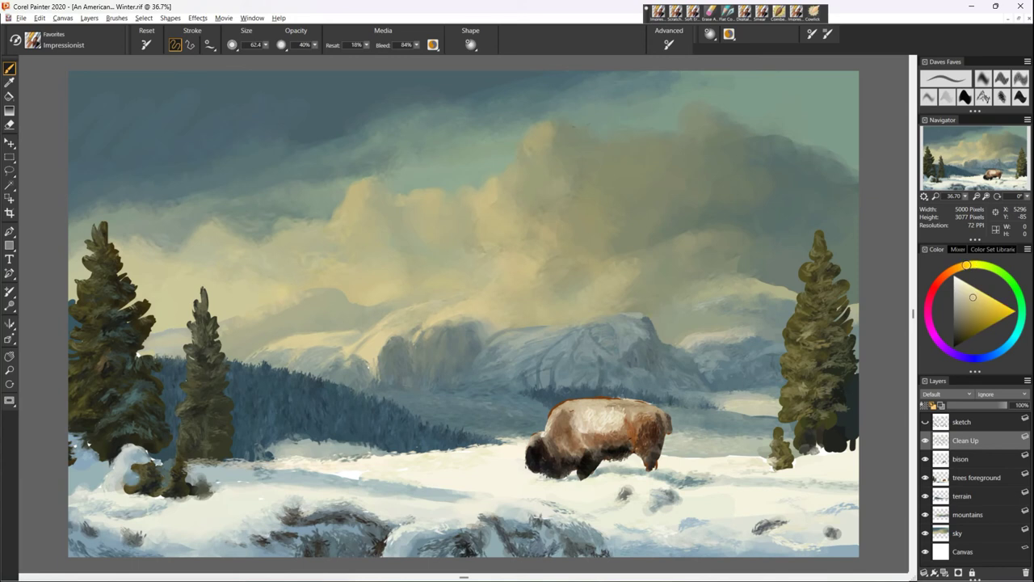
pyautogui.keyDown('alt'); pyautogui.click(437, 260); pyautogui.keyUp('alt')
pyautogui.keyDown('alt'); pyautogui.click(260, 277); pyautogui.keyUp('alt')
pyautogui.keyDown('alt'); pyautogui.click(204, 275); pyautogui.keyUp('alt')
pyautogui.keyDown('alt'); pyautogui.click(227, 302); pyautogui.keyUp('alt')
pyautogui.keyDown('alt'); pyautogui.click(218, 300); pyautogui.keyUp('alt')
pyautogui.keyDown('alt'); pyautogui.click(163, 331); pyautogui.keyUp('alt')
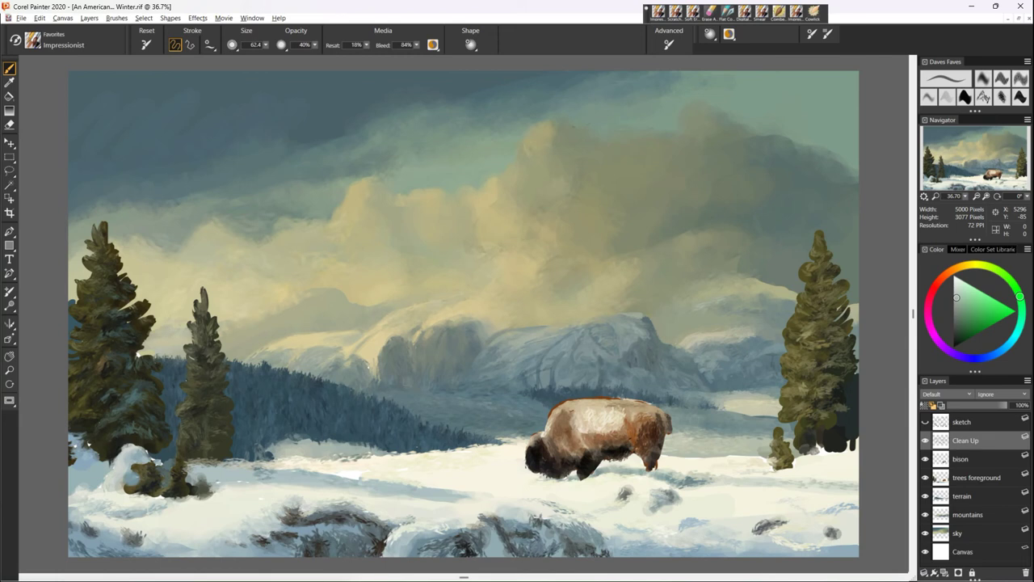
# - Paint over the sky gaps along the left pine's outer edge with sampled pale cloud and green-grey sky colors
pyautogui.keyDown('alt'); pyautogui.click(77, 281); pyautogui.keyUp('alt')
pyautogui.moveTo(73, 297); pyautogui.dragTo(69, 301)
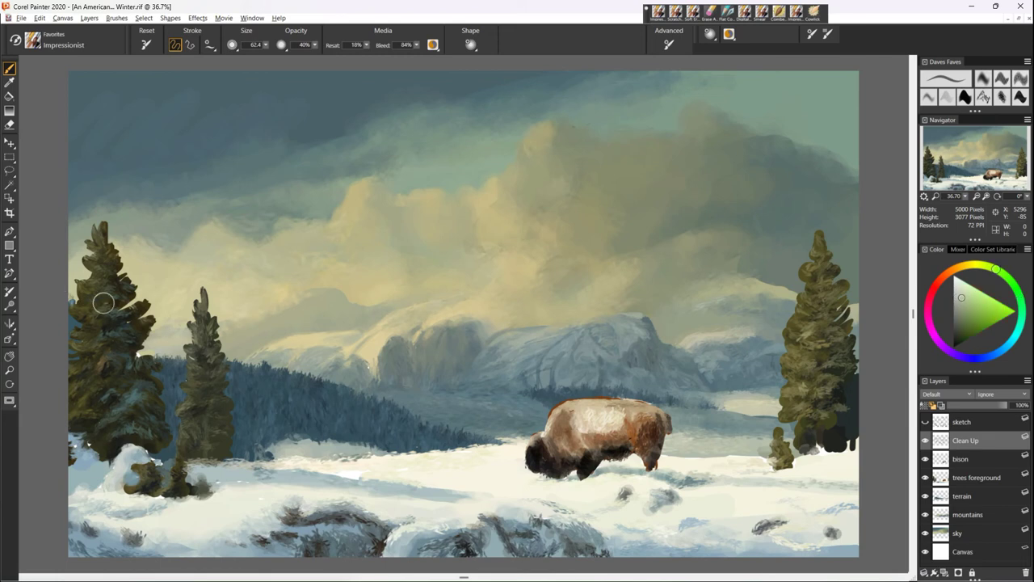
pyautogui.keyDown('alt'); pyautogui.click(162, 218); pyautogui.keyUp('alt')
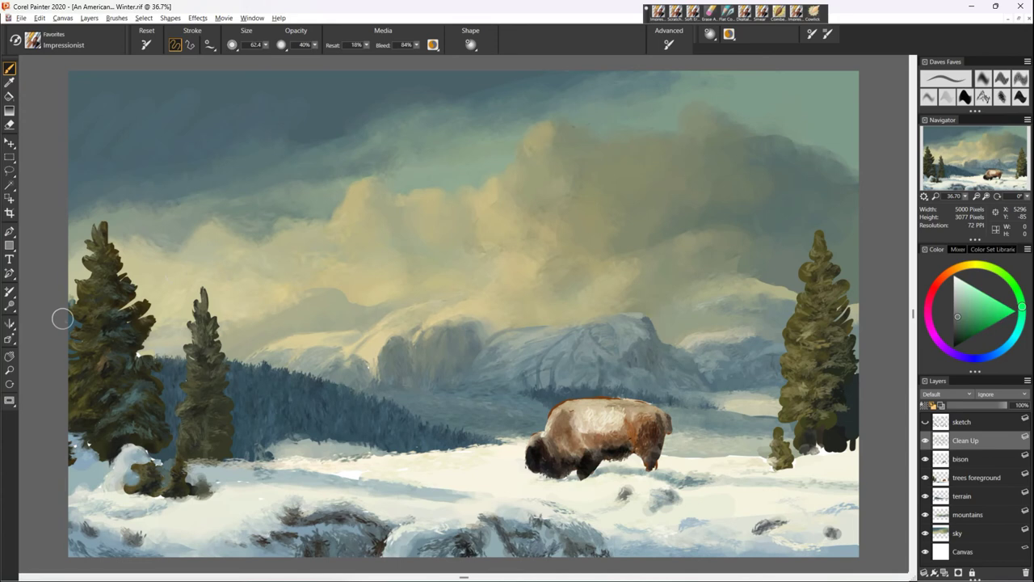
pyautogui.moveTo(70, 323); pyautogui.dragTo(78, 324)
pyautogui.keyDown('alt'); pyautogui.click(79, 270); pyautogui.keyUp('alt')
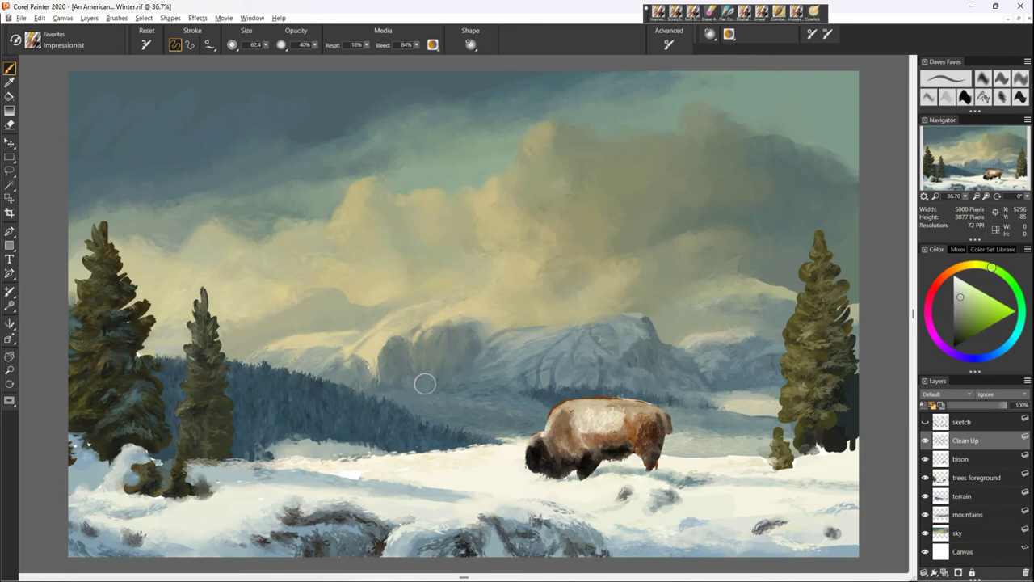
# - Refine the shaded rock face and lower slope of the domed central-left mountain with sampled cream and grey-green tones
pyautogui.keyDown('alt'); pyautogui.click(449, 313); pyautogui.keyUp('alt')
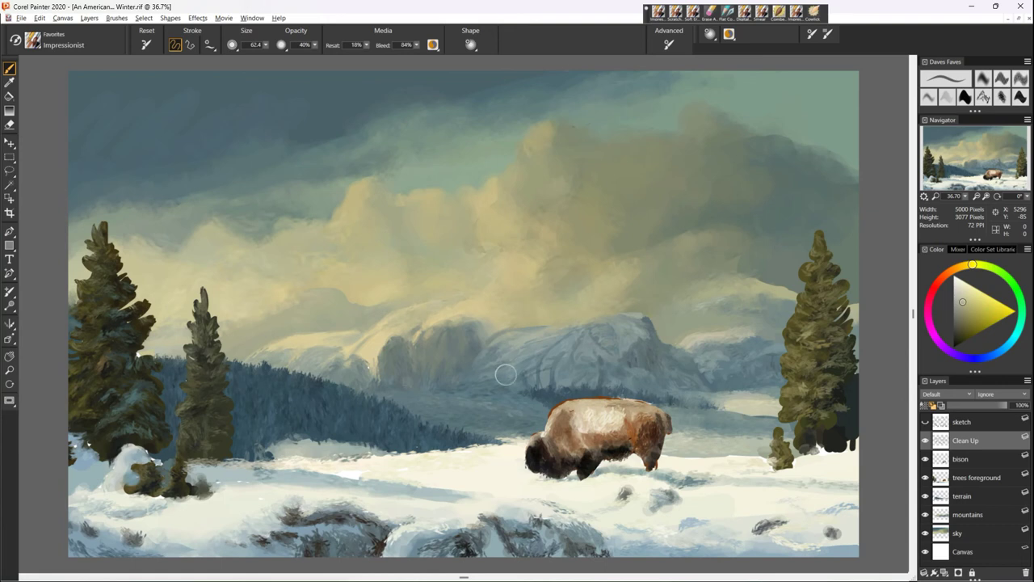
pyautogui.keyDown('alt'); pyautogui.click(396, 342); pyautogui.keyUp('alt')
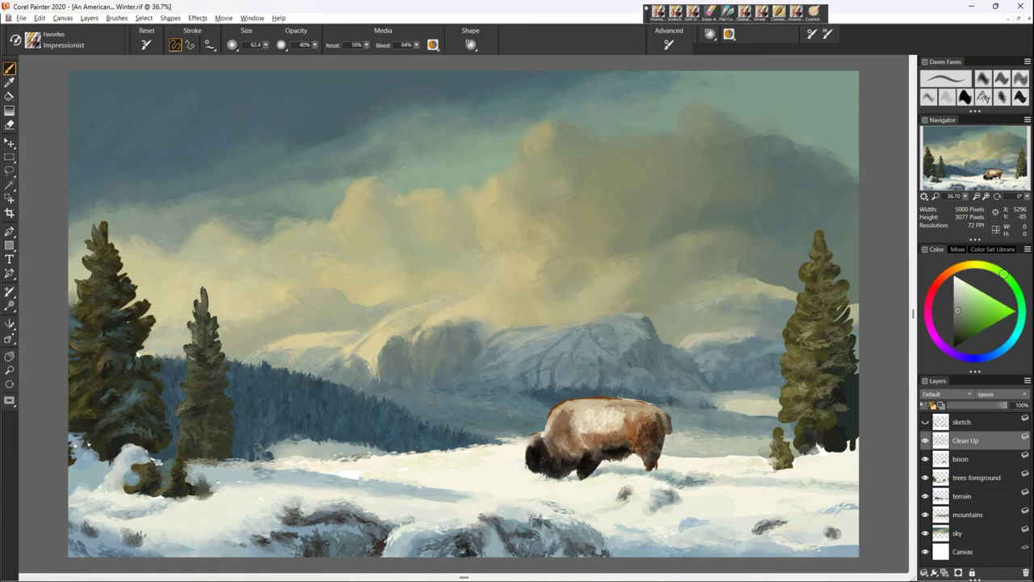
pyautogui.moveTo(396, 341)
pyautogui.mouseDown()
pyautogui.moveTo(395, 368)
pyautogui.moveTo(395, 358)
pyautogui.mouseUp()
pyautogui.keyDown('alt'); pyautogui.click(389, 344); pyautogui.keyUp('alt')
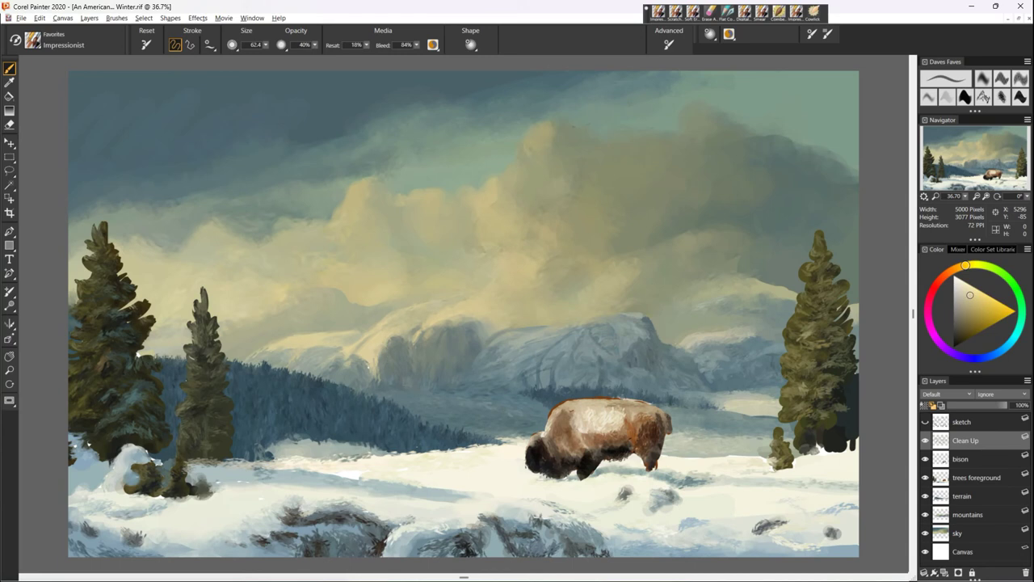
pyautogui.keyDown('alt'); pyautogui.click(362, 328); pyautogui.keyUp('alt')
pyautogui.keyDown('alt'); pyautogui.click(364, 373); pyautogui.keyUp('alt')
pyautogui.moveTo(361, 361); pyautogui.dragTo(370, 369)
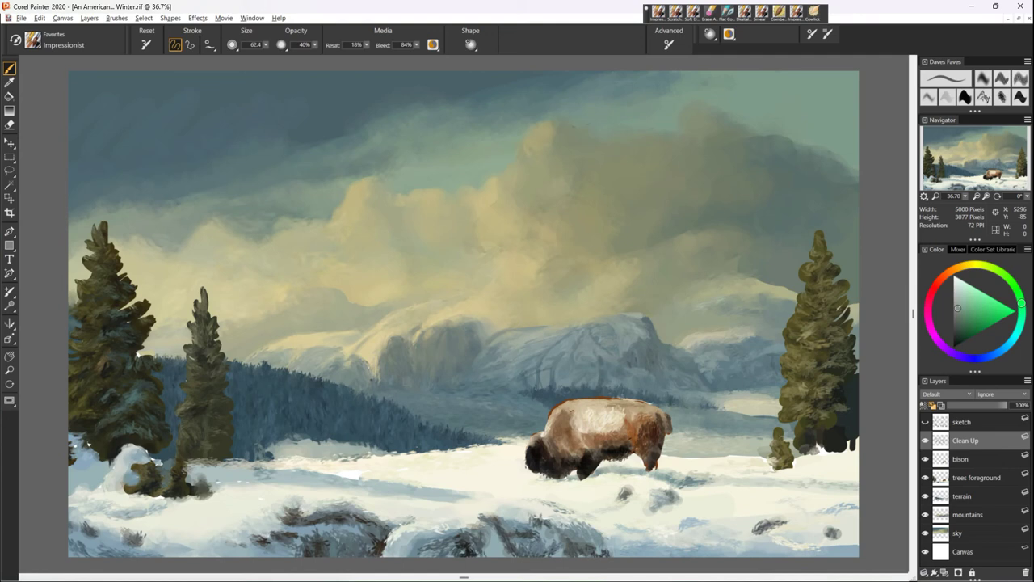
pyautogui.keyDown('alt'); pyautogui.click(412, 363); pyautogui.keyUp('alt')
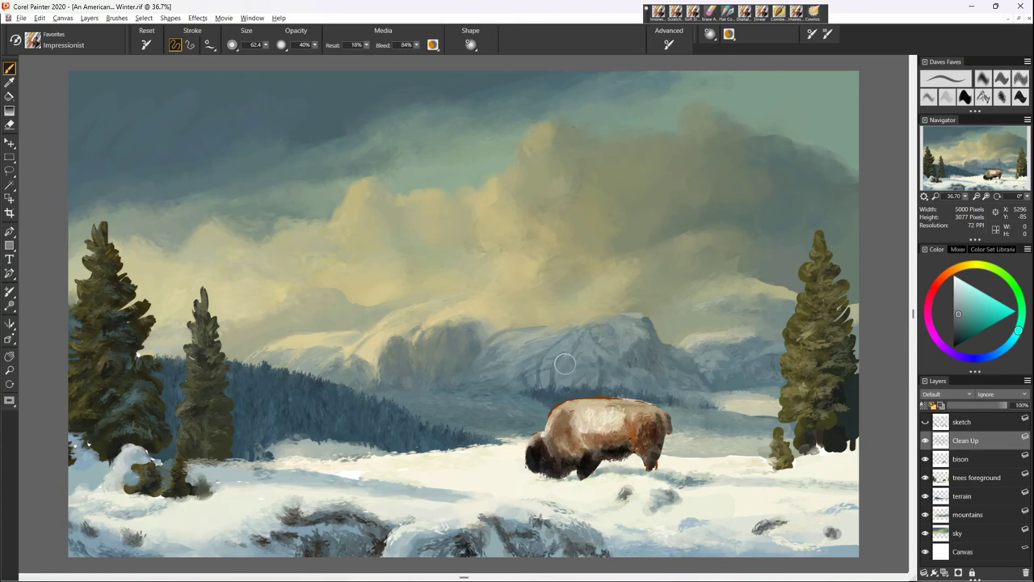
# - Blend the snowy slope at the foot of the hazy left ridge with sampled grey-green and pale cream tones
pyautogui.keyDown('alt'); pyautogui.click(363, 375); pyautogui.keyUp('alt')
pyautogui.keyDown('alt'); pyautogui.click(347, 369); pyautogui.keyUp('alt')
pyautogui.keyDown('alt'); pyautogui.click(336, 362); pyautogui.keyUp('alt')
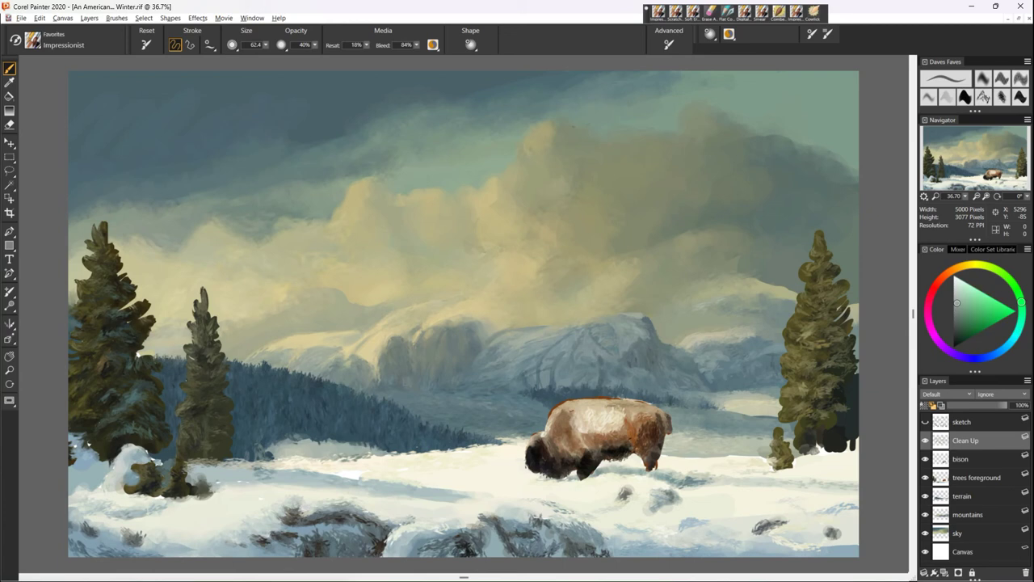
pyautogui.keyDown('alt'); pyautogui.click(339, 355); pyautogui.keyUp('alt')
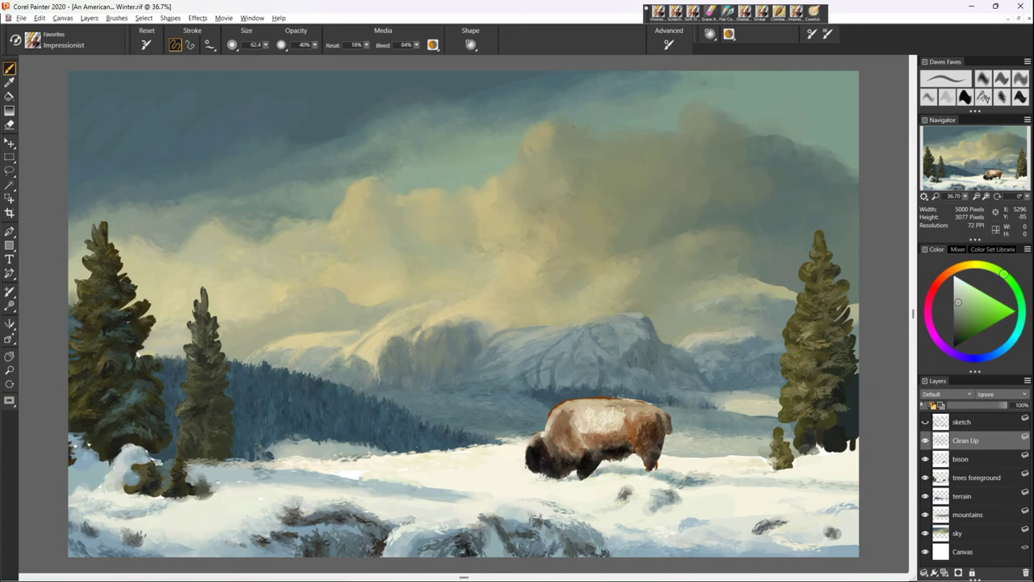
pyautogui.keyDown('alt'); pyautogui.click(342, 347); pyautogui.keyUp('alt')
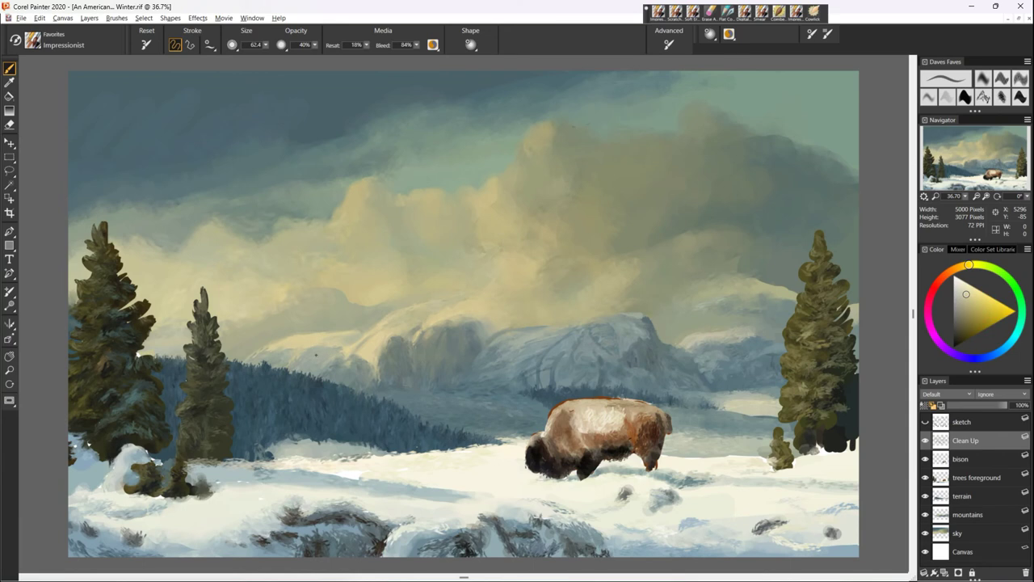
# - Brighten the snowy crest of the left ridge and domed mountain with warm cream sampled from the far-right peak
pyautogui.keyDown('alt'); pyautogui.click(743, 290); pyautogui.keyUp('alt')
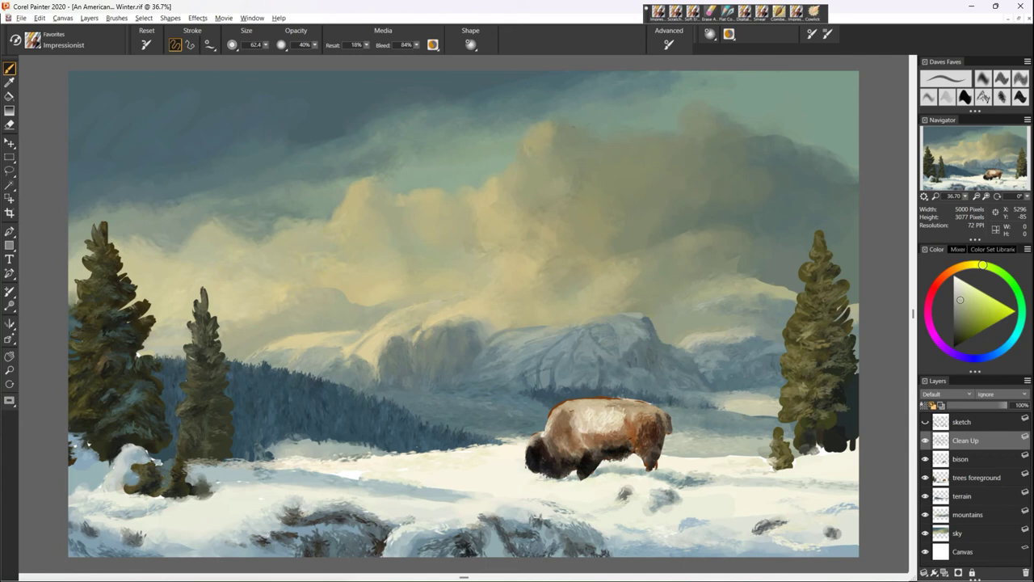
pyautogui.keyDown('alt'); pyautogui.click(755, 284); pyautogui.keyUp('alt')
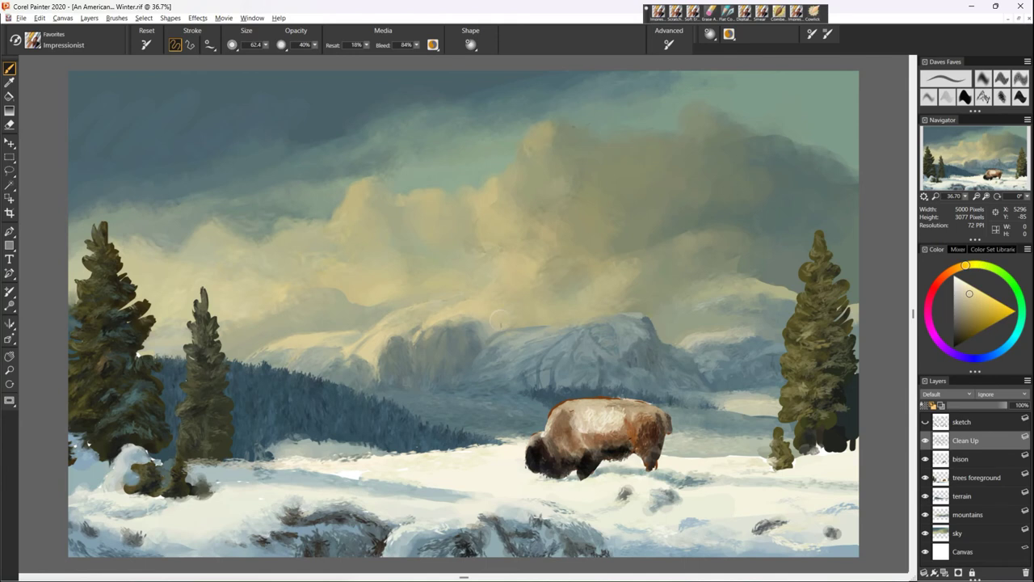
pyautogui.keyDown('alt'); pyautogui.click(345, 329); pyautogui.keyUp('alt')
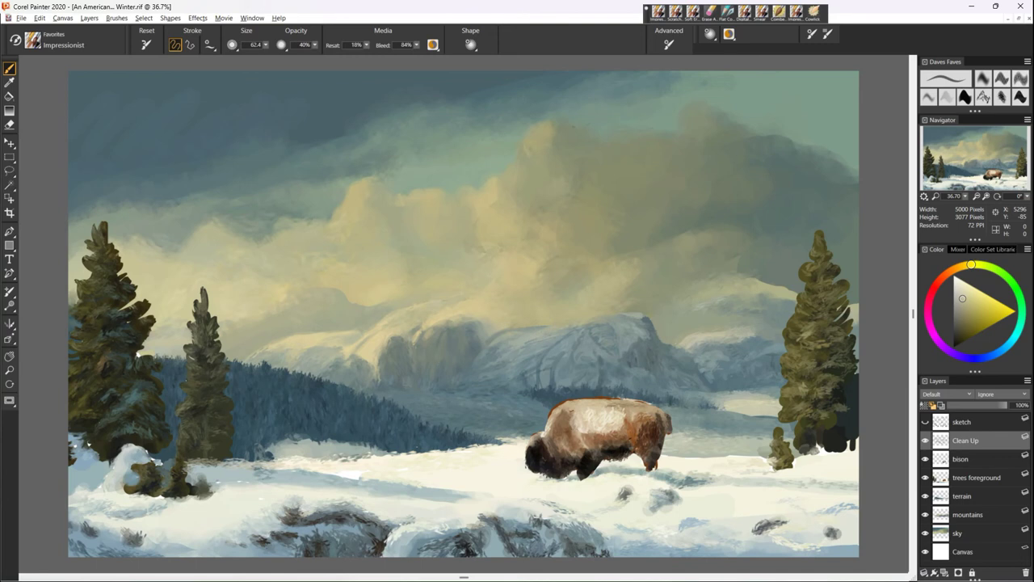
pyautogui.keyDown('alt'); pyautogui.click(452, 311); pyautogui.keyUp('alt')
pyautogui.keyDown('alt'); pyautogui.click(502, 320); pyautogui.keyUp('alt')
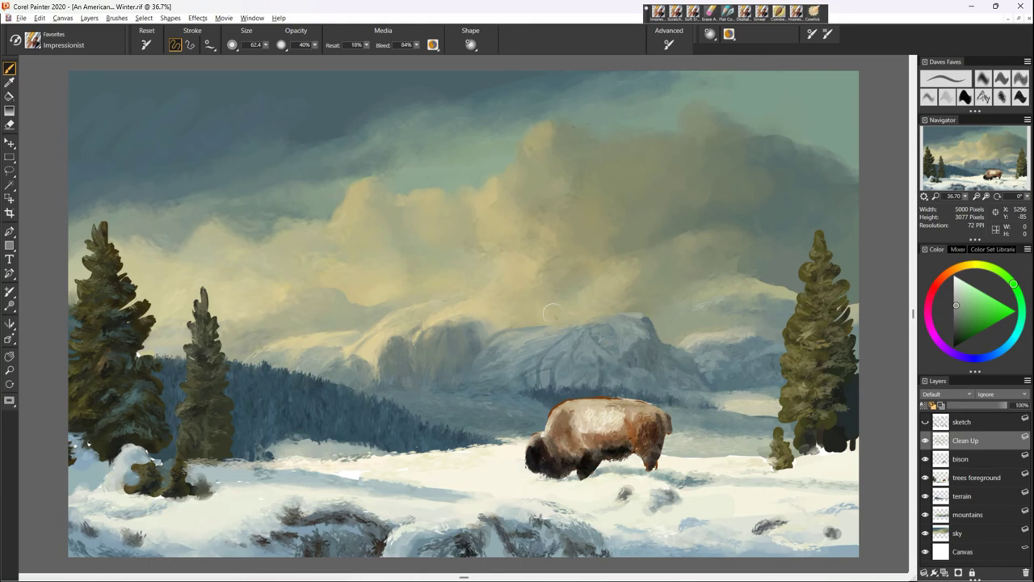
# - Touch up the domed mountain's cliff with muted tones sampled around the central peak and the distant treeline
pyautogui.keyDown('alt'); pyautogui.click(643, 316); pyautogui.keyUp('alt')
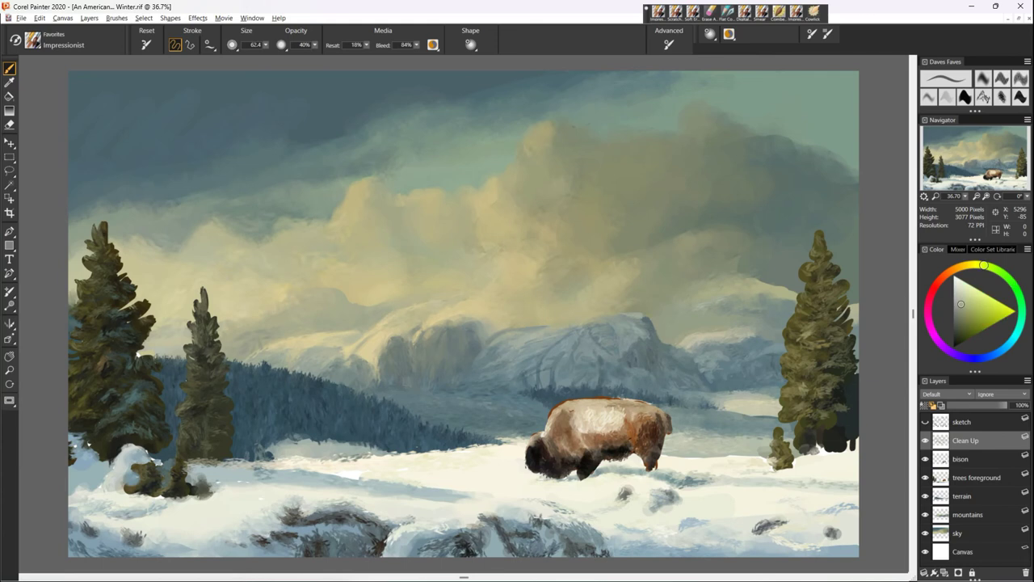
pyautogui.keyDown('alt'); pyautogui.click(630, 300); pyautogui.keyUp('alt')
pyautogui.keyDown('alt'); pyautogui.click(604, 392); pyautogui.keyUp('alt')
pyautogui.moveTo(397, 344); pyautogui.dragTo(390, 365)
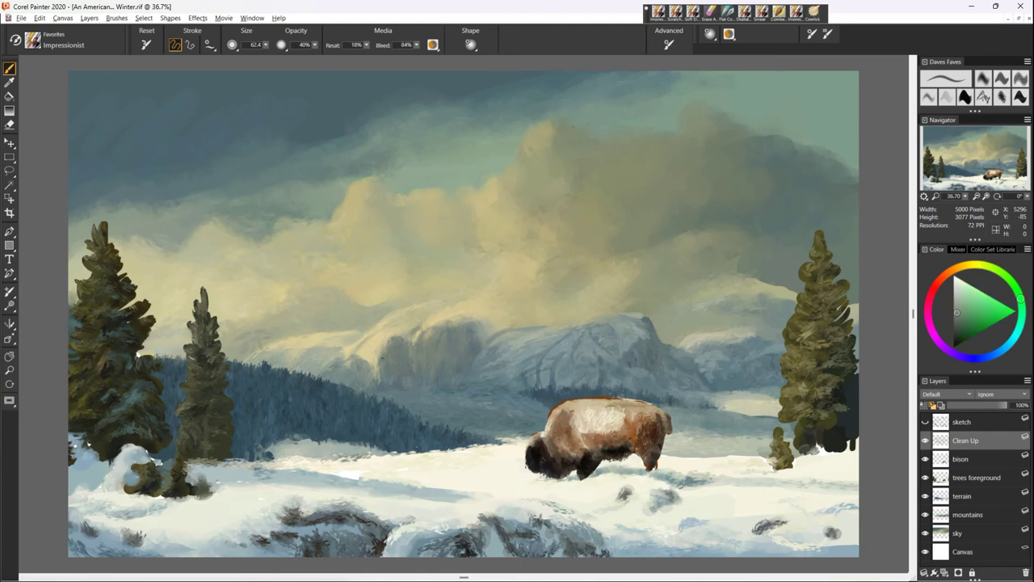
# - Paint light cream snow on the domed mountain's left shoulder and deepen its cliff with vertical grey-green strokes
pyautogui.keyDown('alt'); pyautogui.click(498, 320); pyautogui.keyUp('alt')
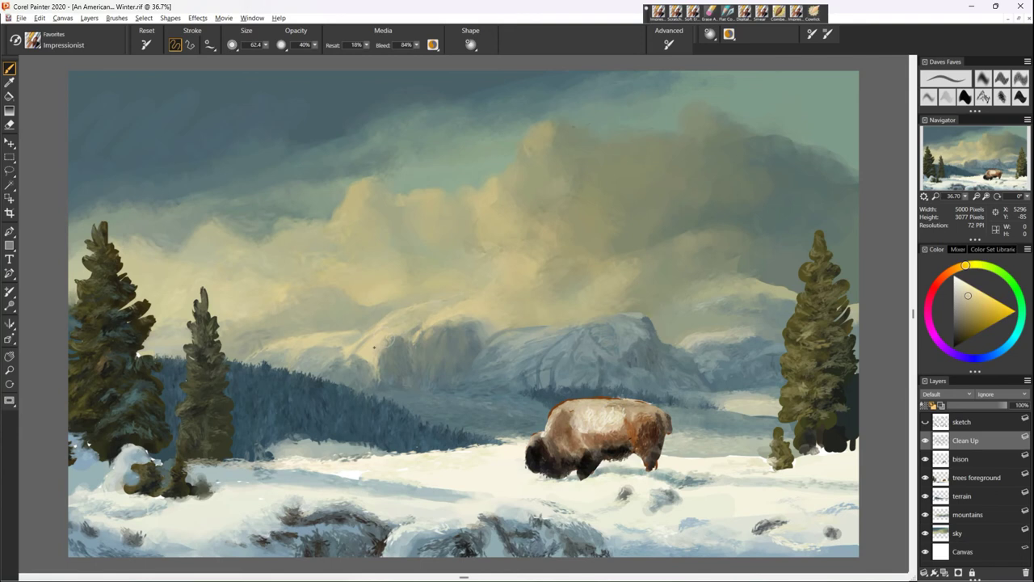
pyautogui.keyDown('alt'); pyautogui.click(560, 323); pyautogui.keyUp('alt')
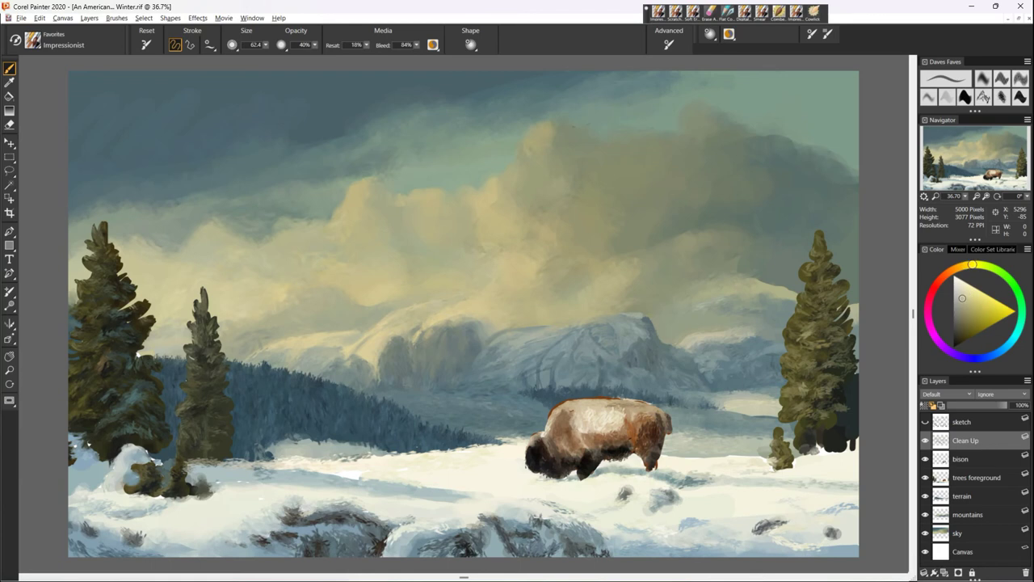
pyautogui.click(967, 296)
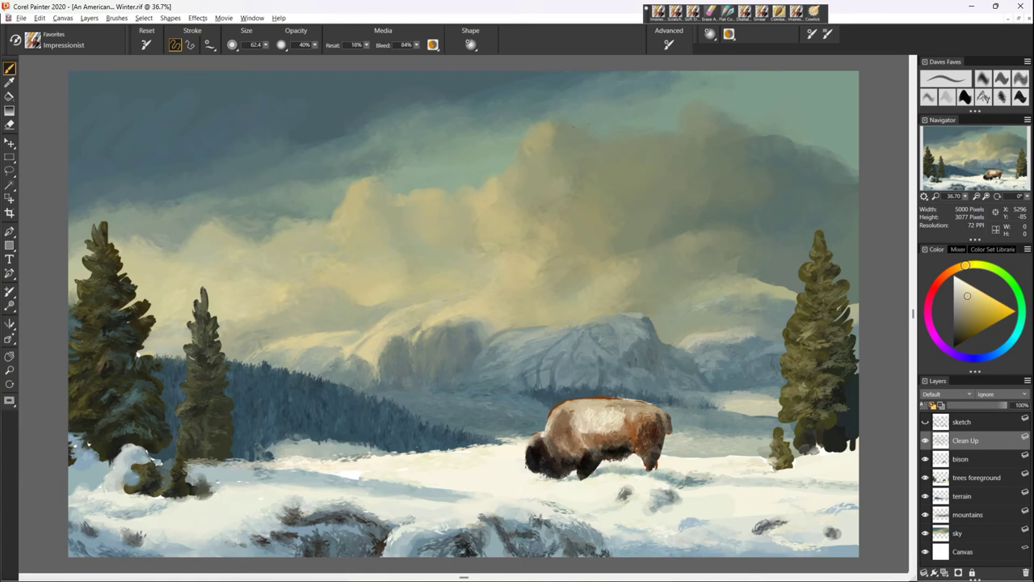
pyautogui.keyDown('alt'); pyautogui.click(345, 334); pyautogui.keyUp('alt')
pyautogui.keyDown('alt'); pyautogui.click(378, 340); pyautogui.keyUp('alt')
pyautogui.keyDown('alt'); pyautogui.click(364, 336); pyautogui.keyUp('alt')
pyautogui.keyDown('alt'); pyautogui.click(397, 352); pyautogui.keyUp('alt')
pyautogui.moveTo(399, 351); pyautogui.dragTo(396, 383)
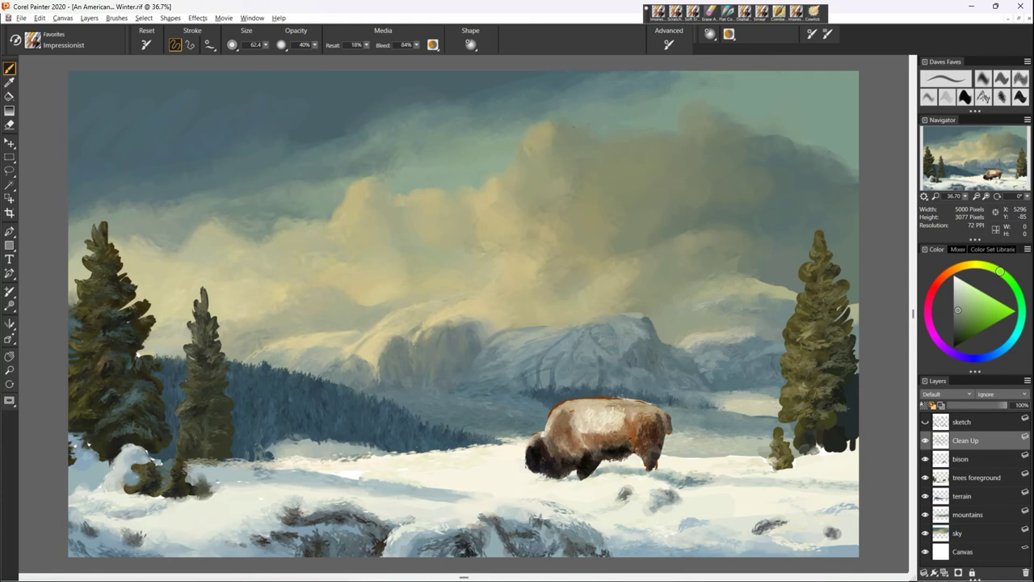
# - Rework the domed mountain's shadowed right side and top edge with sampled blue-grey, green-grey and cream tones
pyautogui.keyDown('alt'); pyautogui.click(440, 383); pyautogui.keyUp('alt')
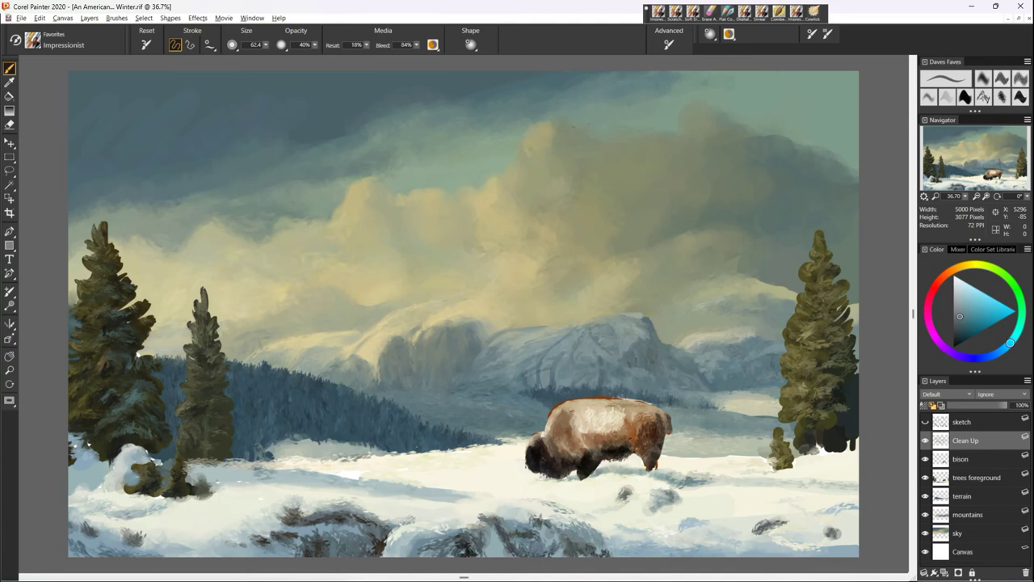
pyautogui.keyDown('alt'); pyautogui.click(482, 327); pyautogui.keyUp('alt')
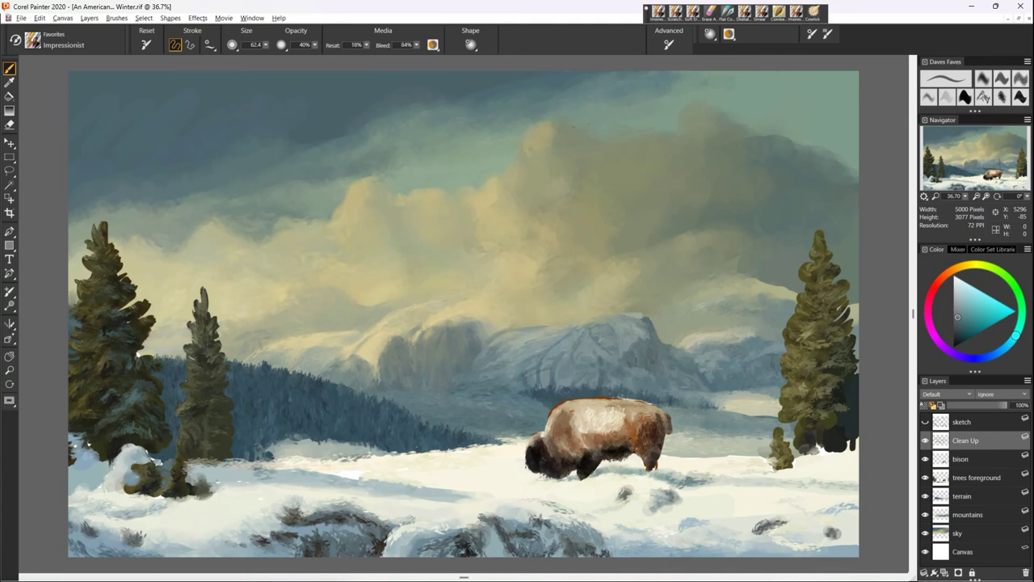
pyautogui.keyDown('alt'); pyautogui.click(465, 331); pyautogui.keyUp('alt')
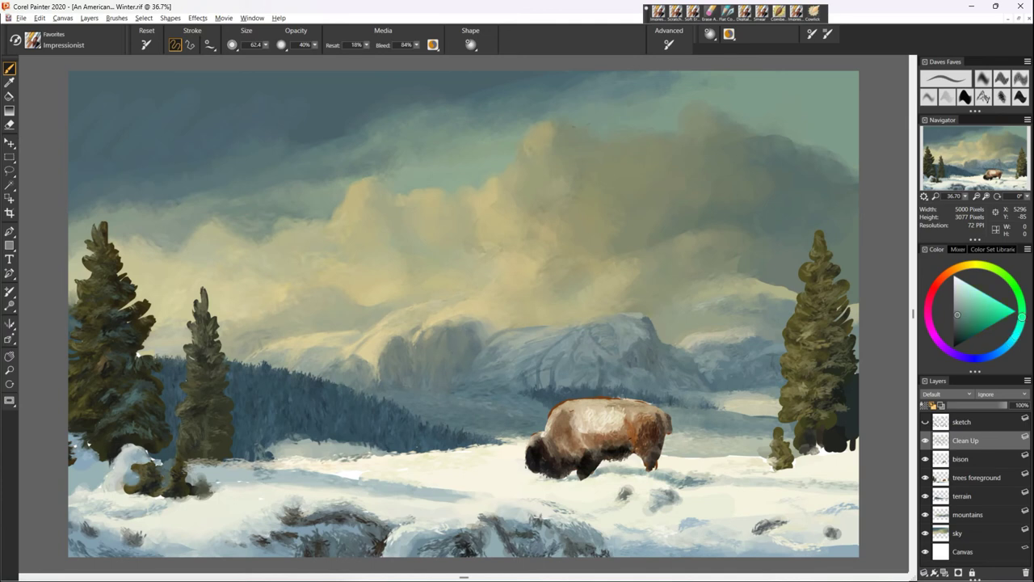
pyautogui.keyDown('alt'); pyautogui.click(475, 331); pyautogui.keyUp('alt')
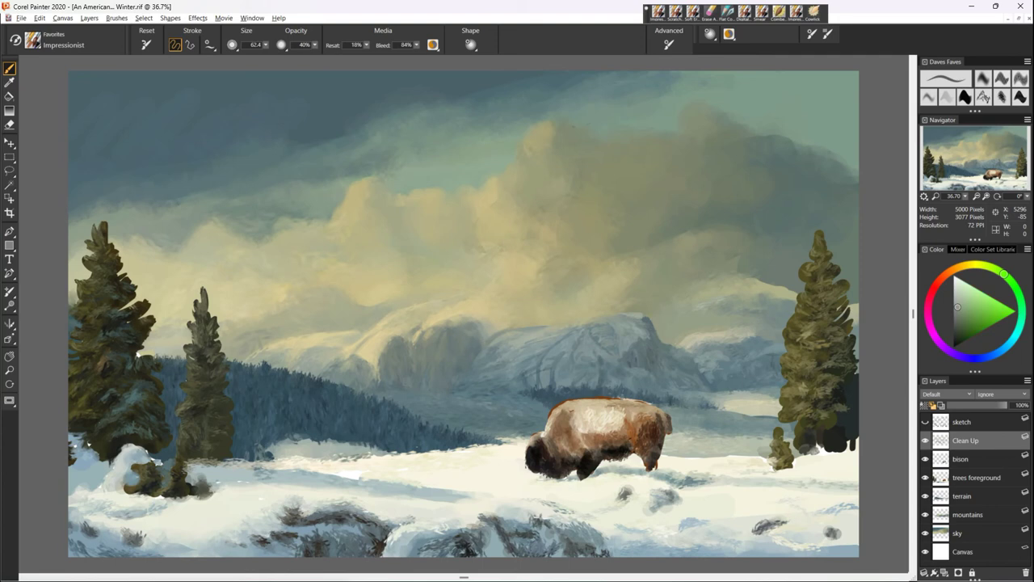
pyautogui.keyDown('alt'); pyautogui.click(481, 330); pyautogui.keyUp('alt')
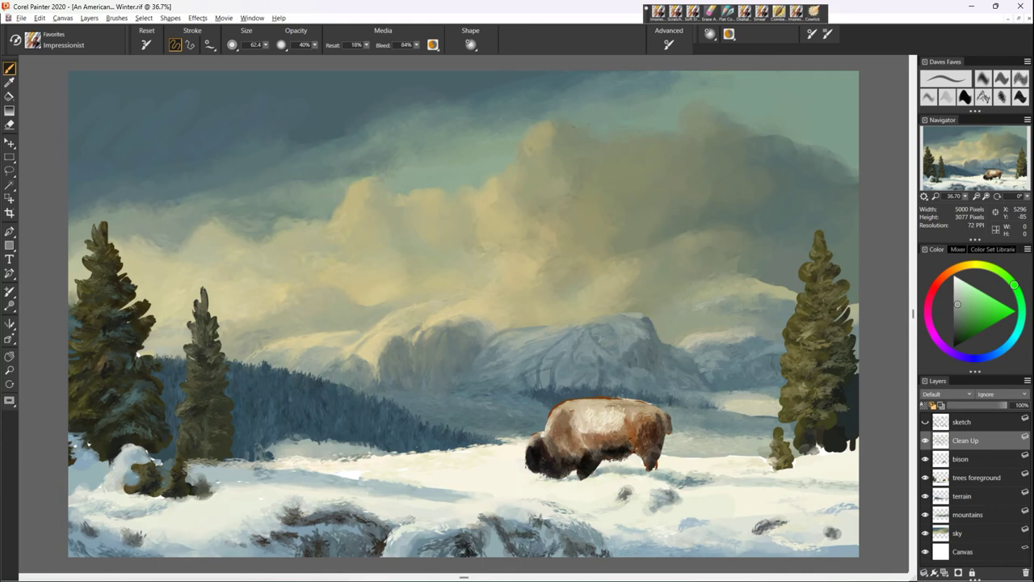
pyautogui.keyDown('alt'); pyautogui.click(481, 327); pyautogui.keyUp('alt')
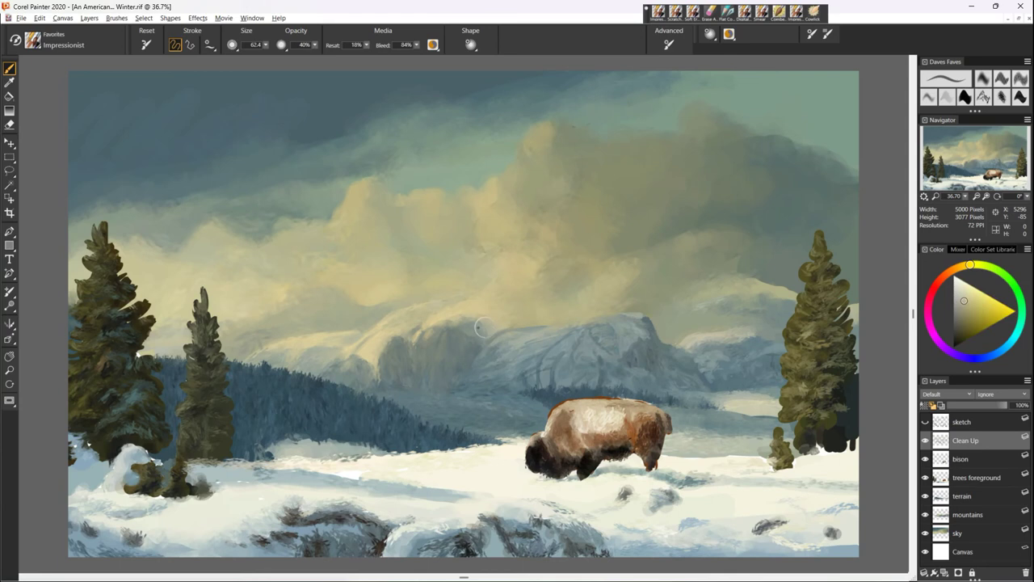
# - Soften the cloud edge above the saddle between the domed mountain and central peak with sampled cream tones
pyautogui.keyDown('alt'); pyautogui.click(528, 334); pyautogui.keyUp('alt')
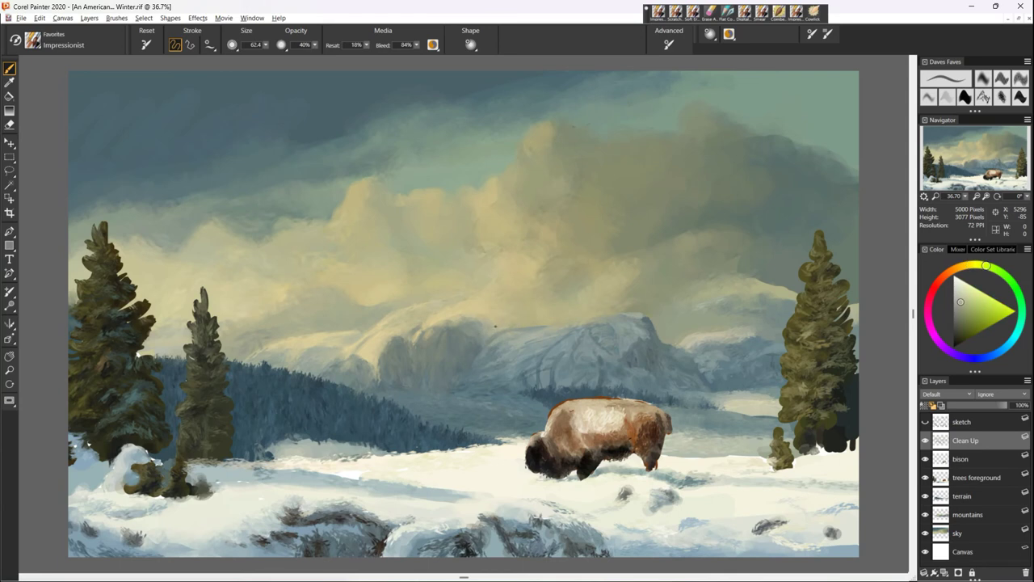
pyautogui.keyDown('alt'); pyautogui.click(529, 330); pyautogui.keyUp('alt')
pyautogui.keyDown('alt'); pyautogui.click(524, 320); pyautogui.keyUp('alt')
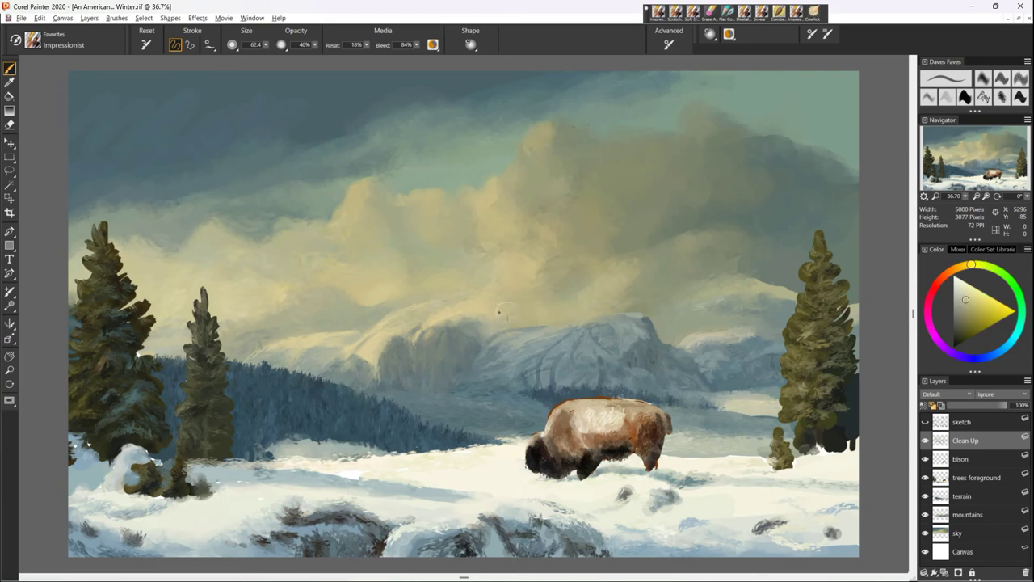
pyautogui.keyDown('alt'); pyautogui.click(510, 313); pyautogui.keyUp('alt')
pyautogui.keyDown('alt'); pyautogui.click(581, 273); pyautogui.keyUp('alt')
pyautogui.keyDown('alt'); pyautogui.click(549, 279); pyautogui.keyUp('alt')
# - Blend diagonal strokes of sampled grey-green and blue into the streaky upper-left sky above the clouds
pyautogui.keyDown('alt'); pyautogui.click(311, 189); pyautogui.keyUp('alt')
pyautogui.moveTo(326, 188); pyautogui.dragTo(261, 200)
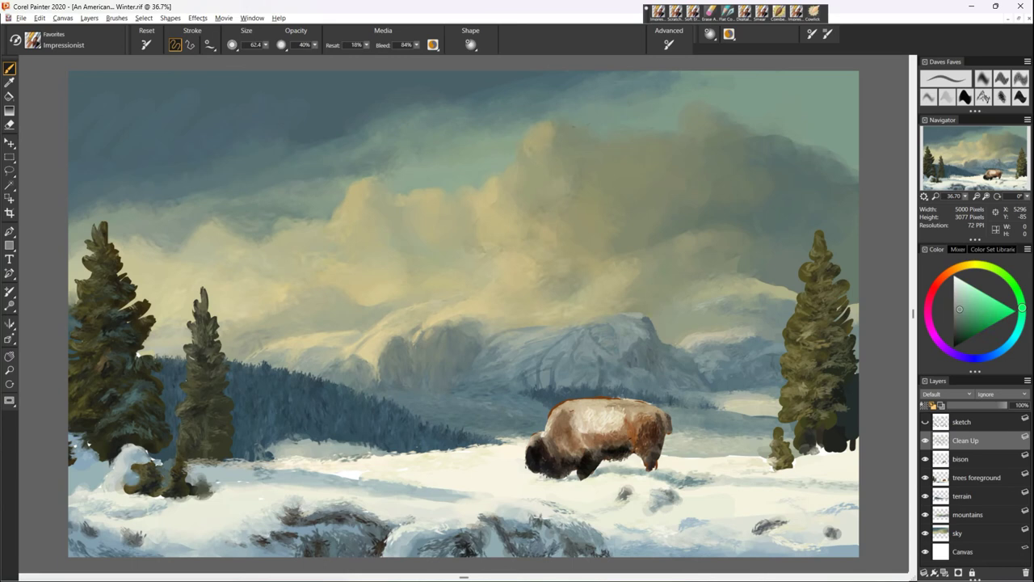
pyautogui.keyDown('alt'); pyautogui.click(336, 121); pyautogui.keyUp('alt')
pyautogui.moveTo(335, 121); pyautogui.dragTo(298, 141)
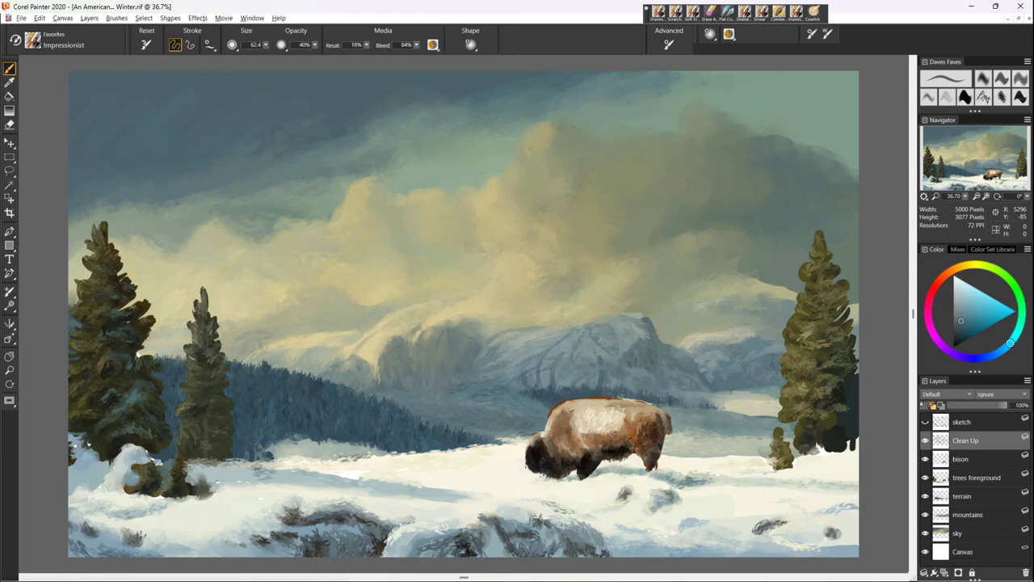
# - Refine the snowy top and shaded slopes of the low mountain beside the right pine with sampled cream and blue-grey
pyautogui.keyDown('alt'); pyautogui.click(704, 333); pyautogui.keyUp('alt')
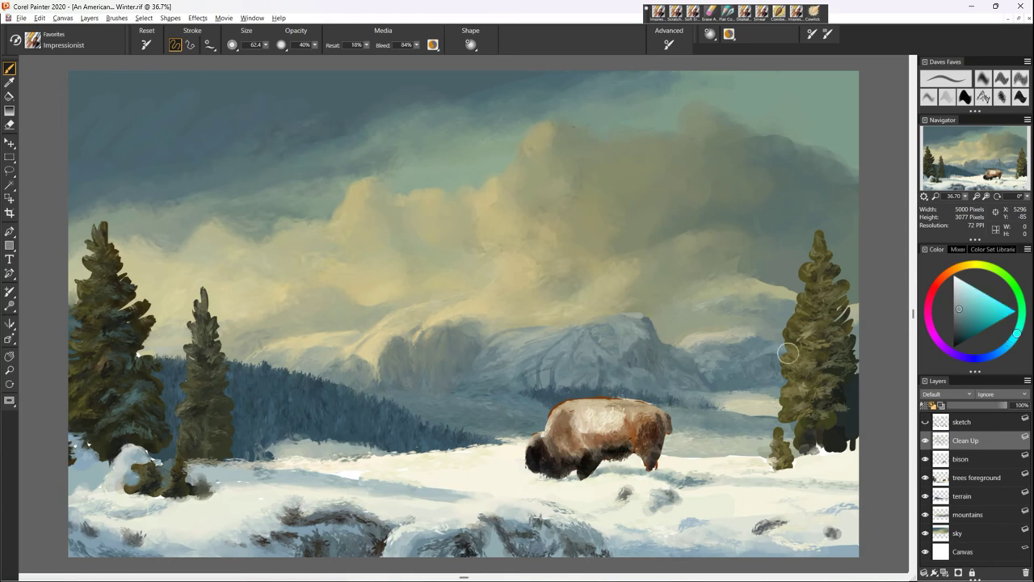
pyautogui.keyDown('alt'); pyautogui.click(733, 344); pyautogui.keyUp('alt')
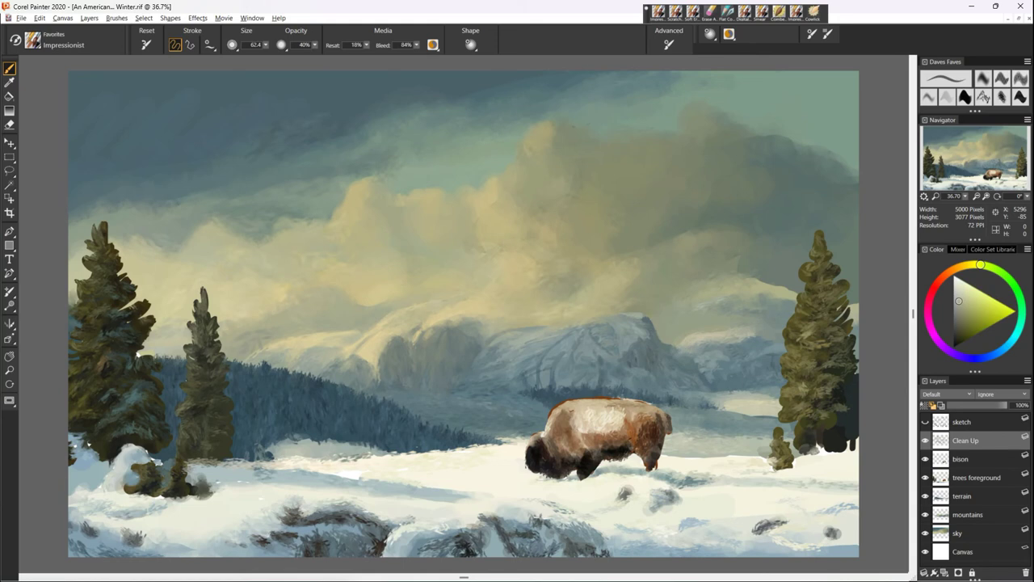
pyautogui.keyDown('alt'); pyautogui.click(696, 339); pyautogui.keyUp('alt')
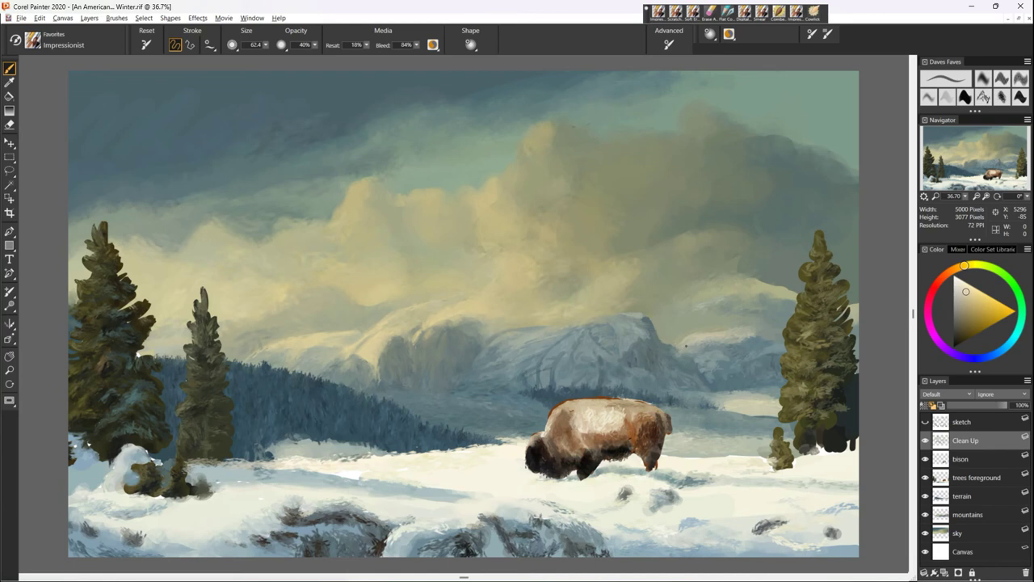
pyautogui.keyDown('alt'); pyautogui.click(674, 368); pyautogui.keyUp('alt')
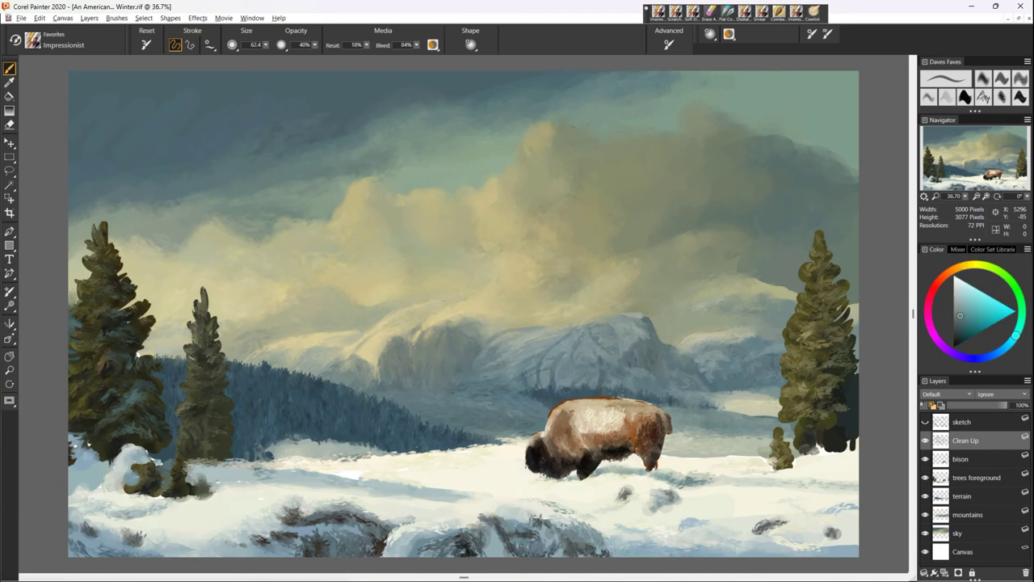
pyautogui.keyDown('alt'); pyautogui.click(764, 342); pyautogui.keyUp('alt')
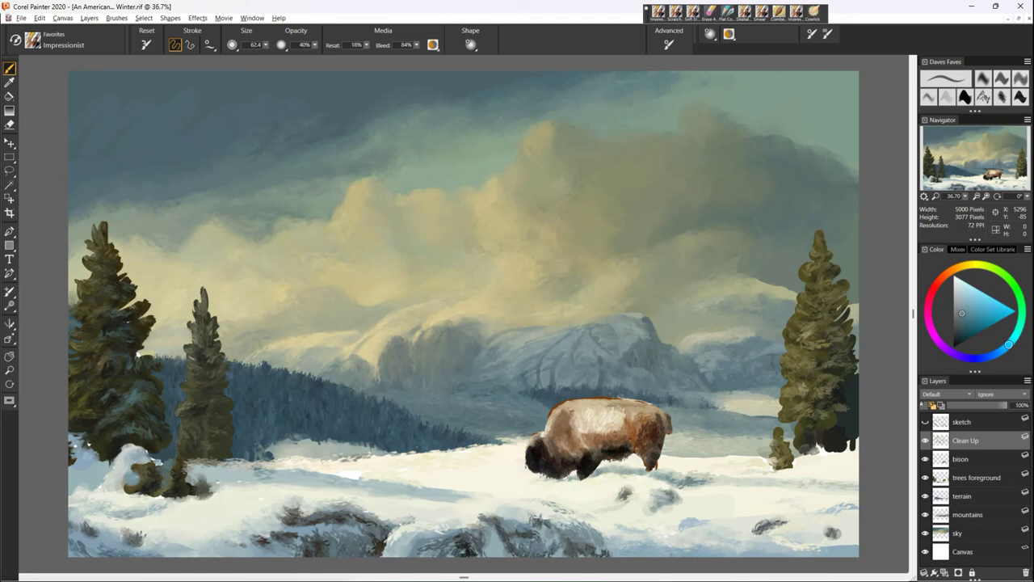
pyautogui.keyDown('alt'); pyautogui.click(775, 319); pyautogui.keyUp('alt')
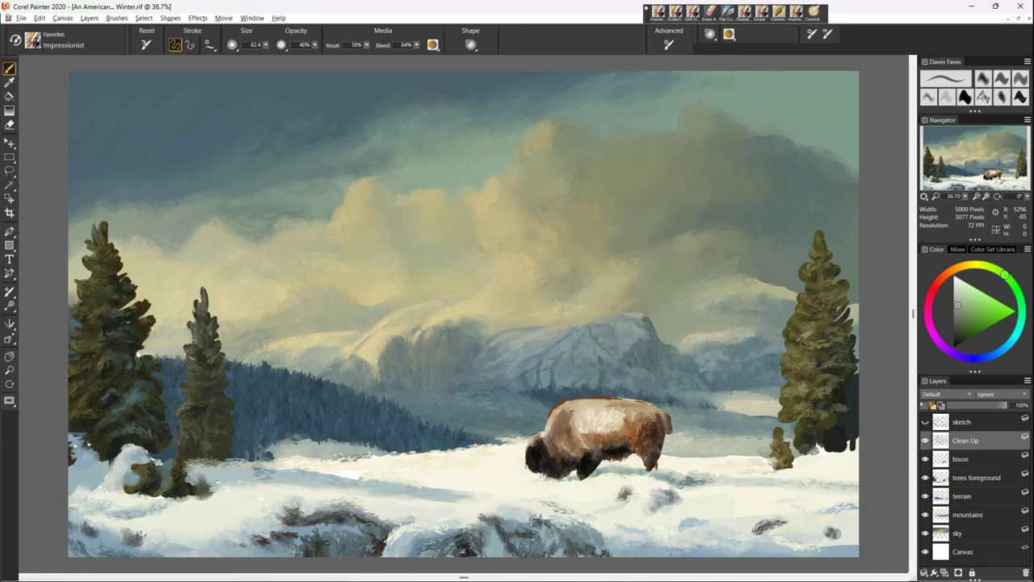
# - Soften the faint snowy ridge and cloud between the central peak and the right pine with sampled grey-green, olive and cream tones
pyautogui.keyDown('alt'); pyautogui.click(761, 300); pyautogui.keyUp('alt')
pyautogui.moveTo(773, 303); pyautogui.dragTo(770, 301)
pyautogui.keyDown('alt'); pyautogui.click(774, 299); pyautogui.keyUp('alt')
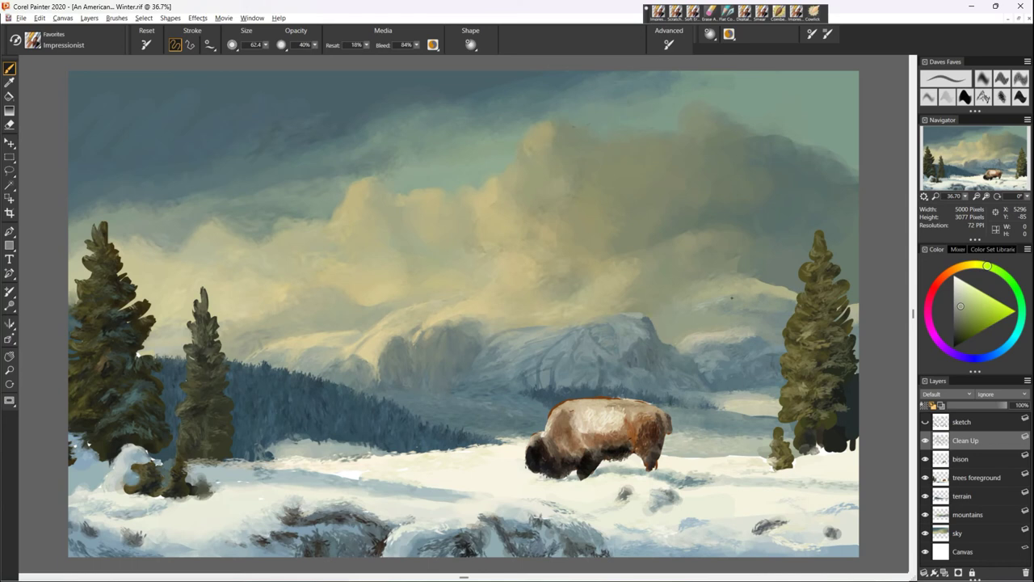
pyautogui.keyDown('alt'); pyautogui.click(790, 271); pyautogui.keyUp('alt')
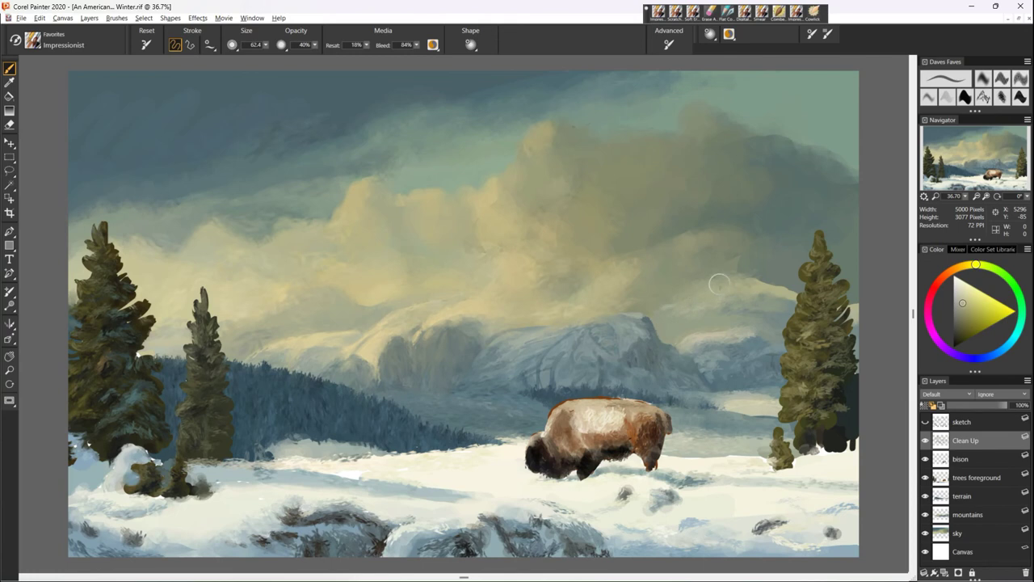
pyautogui.keyDown('alt'); pyautogui.click(643, 292); pyautogui.keyUp('alt')
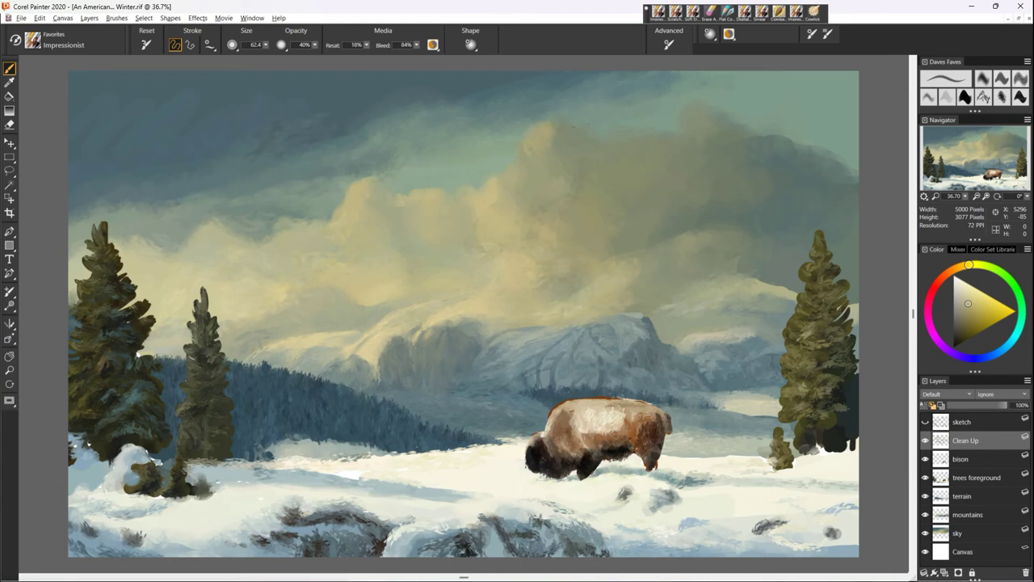
# - Highlight the top of the tall central cloud with a lighter cream than the tone sampled from the cloud
pyautogui.keyDown('alt'); pyautogui.click(557, 283); pyautogui.keyUp('alt')
pyautogui.click(965, 289)
pyautogui.moveTo(534, 142); pyautogui.dragTo(530, 150)
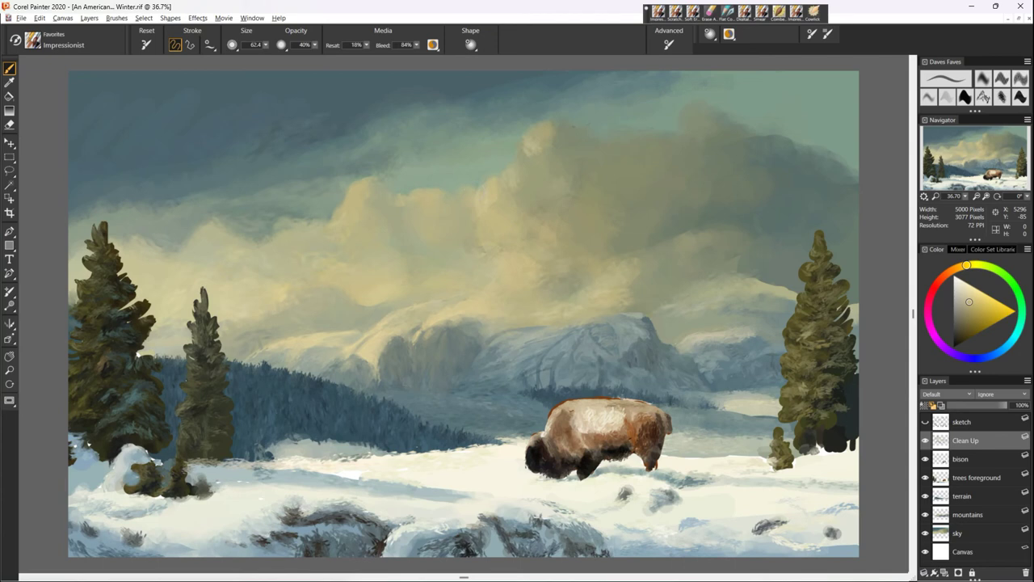
# - Soften the upper edge of the cloud bank left of the tall central cloud with sampled sky-green and cream tones
pyautogui.keyDown('alt'); pyautogui.click(417, 181); pyautogui.keyUp('alt')
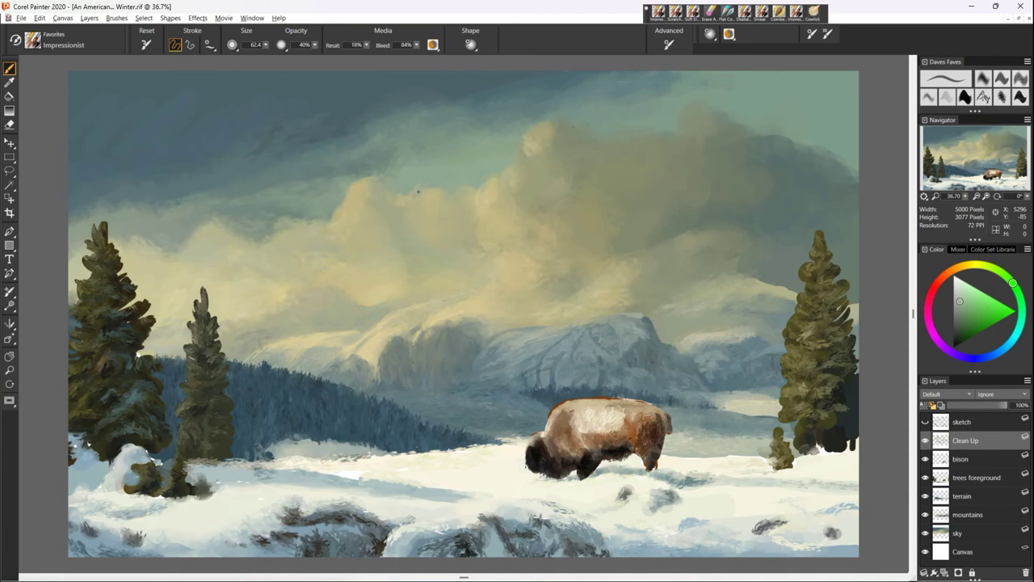
pyautogui.keyDown('alt'); pyautogui.click(431, 184); pyautogui.keyUp('alt')
pyautogui.keyDown('alt'); pyautogui.click(500, 187); pyautogui.keyUp('alt')
pyautogui.keyDown('alt'); pyautogui.click(376, 216); pyautogui.keyUp('alt')
pyautogui.keyDown('alt'); pyautogui.click(299, 210); pyautogui.keyUp('alt')
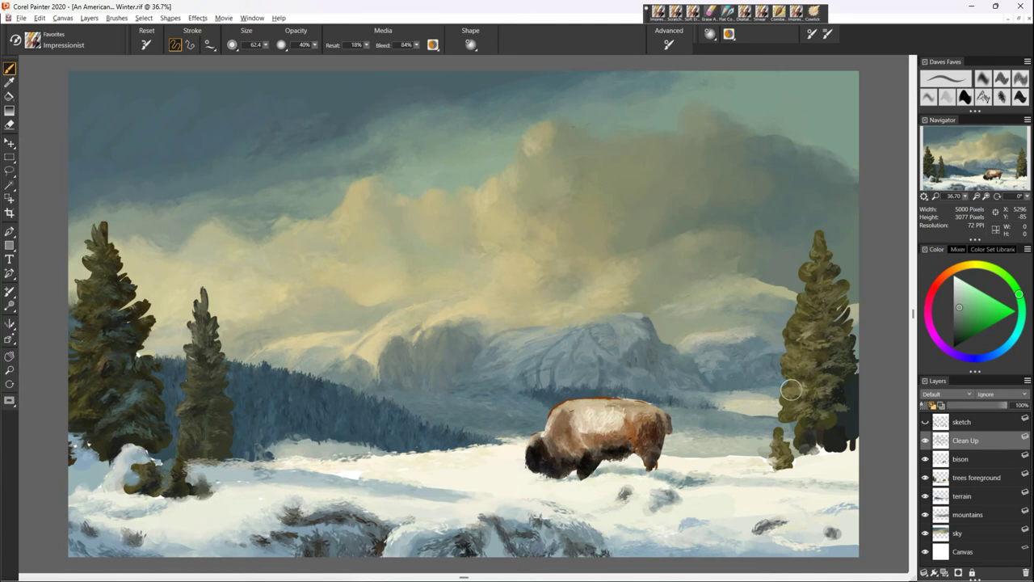
# - Mute the pale ridge on both sides of the right pine with sampled grey-green and olive-grey tones
pyautogui.keyDown('alt'); pyautogui.click(780, 283); pyautogui.keyUp('alt')
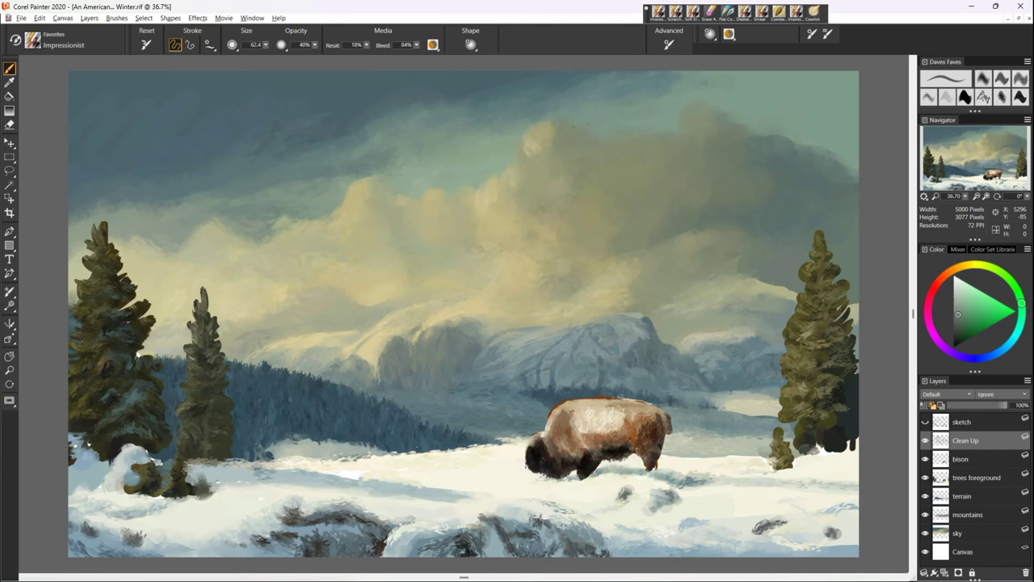
pyautogui.moveTo(753, 282); pyautogui.dragTo(784, 289)
pyautogui.keyDown('alt'); pyautogui.click(779, 299); pyautogui.keyUp('alt')
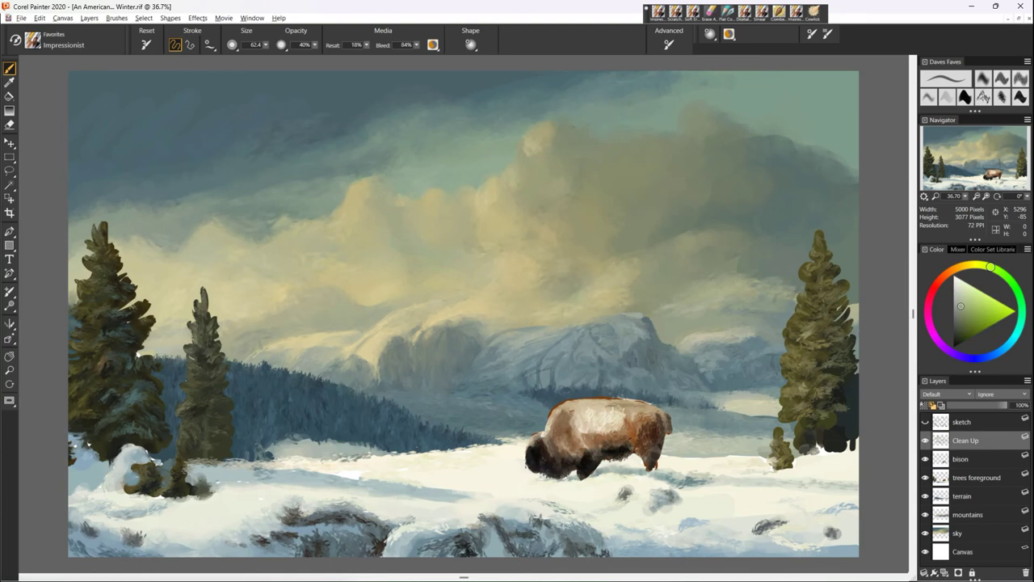
pyautogui.keyDown('alt'); pyautogui.click(853, 290); pyautogui.keyUp('alt')
pyautogui.moveTo(853, 295); pyautogui.dragTo(849, 309)
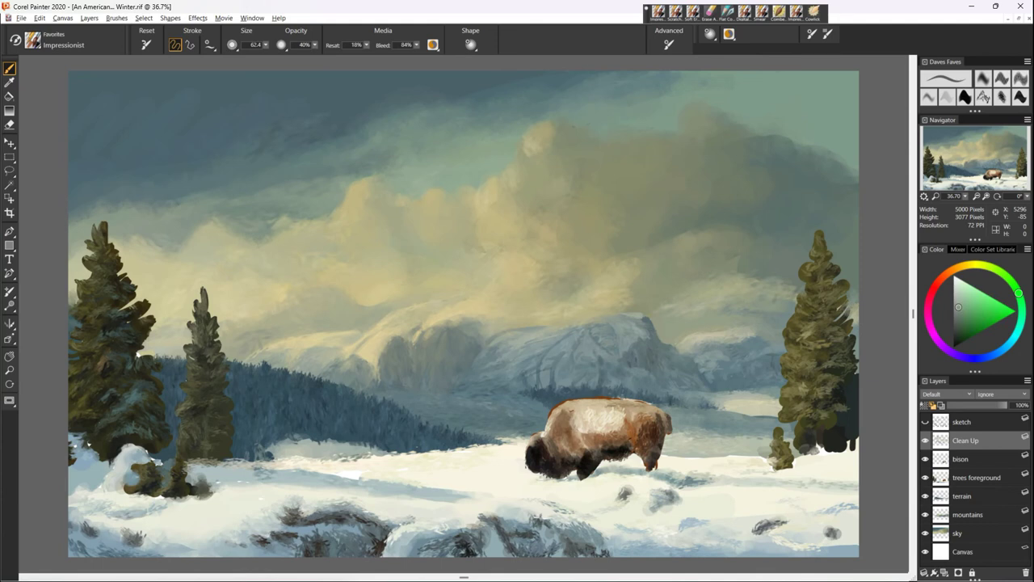
pyautogui.keyDown('alt'); pyautogui.click(797, 286); pyautogui.keyUp('alt')
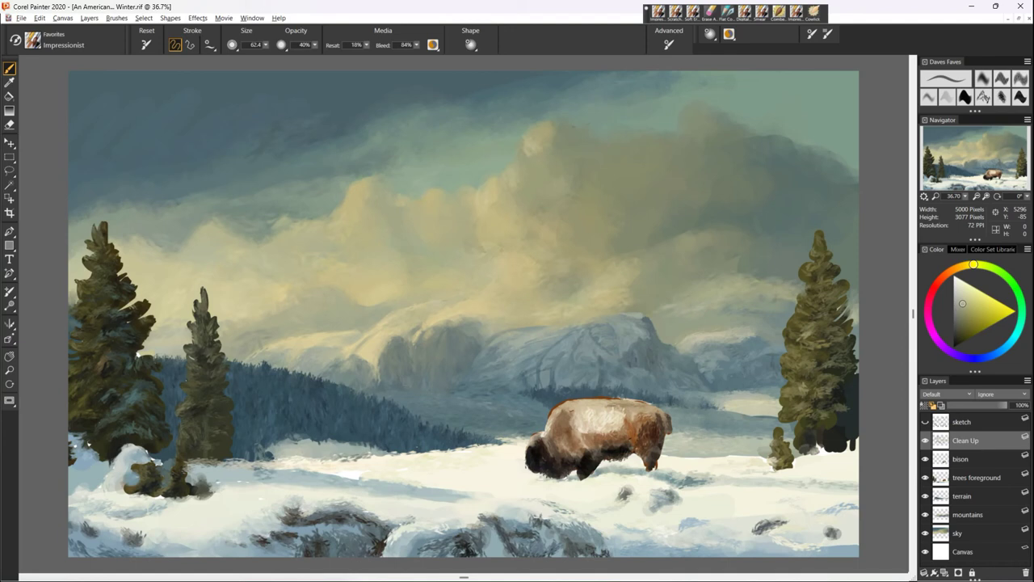
# - Touch up the low mountain beside the right pine with tones sampled from its snow and blue-grey slopes
pyautogui.keyDown('alt'); pyautogui.click(741, 338); pyautogui.keyUp('alt')
pyautogui.keyDown('alt'); pyautogui.click(764, 350); pyautogui.keyUp('alt')
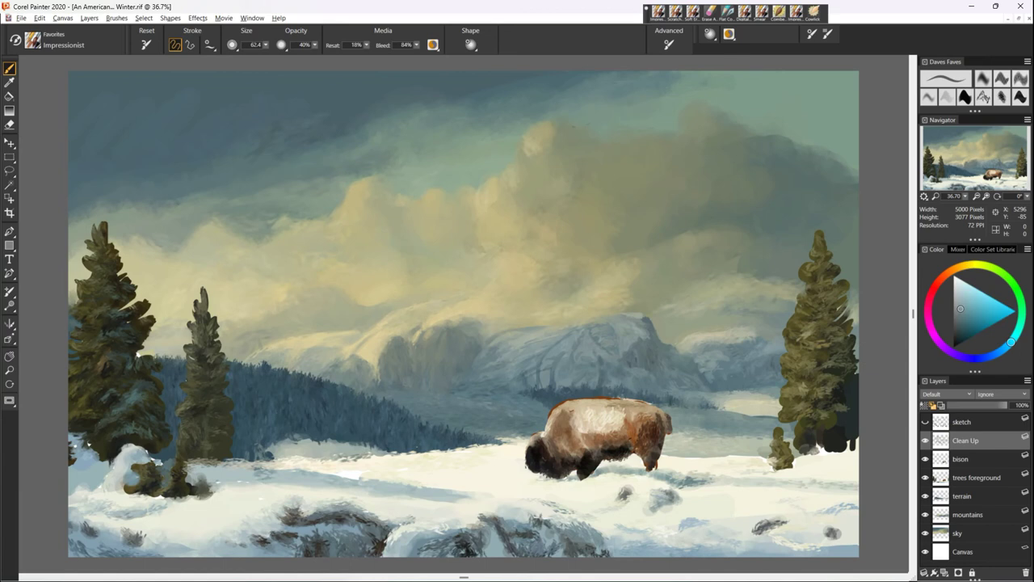
pyautogui.keyDown('alt'); pyautogui.click(769, 347); pyautogui.keyUp('alt')
# - Reshape the top of the small sapling at the right pine's base with sampled tree and background tones
pyautogui.keyDown('alt'); pyautogui.click(782, 421); pyautogui.keyUp('alt')
pyautogui.keyDown('alt'); pyautogui.click(814, 440); pyautogui.keyUp('alt')
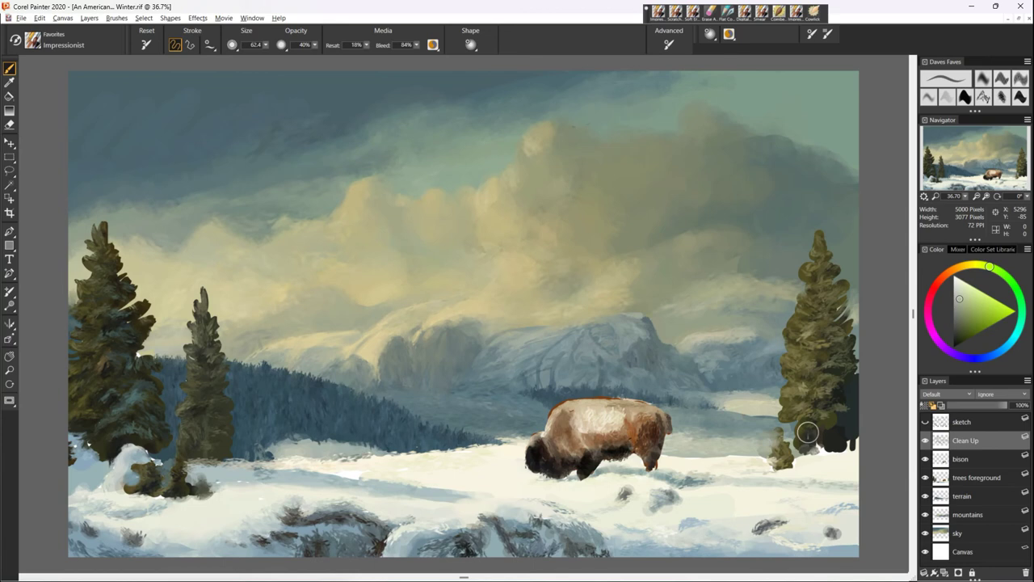
pyautogui.keyDown('alt'); pyautogui.click(769, 428); pyautogui.keyUp('alt')
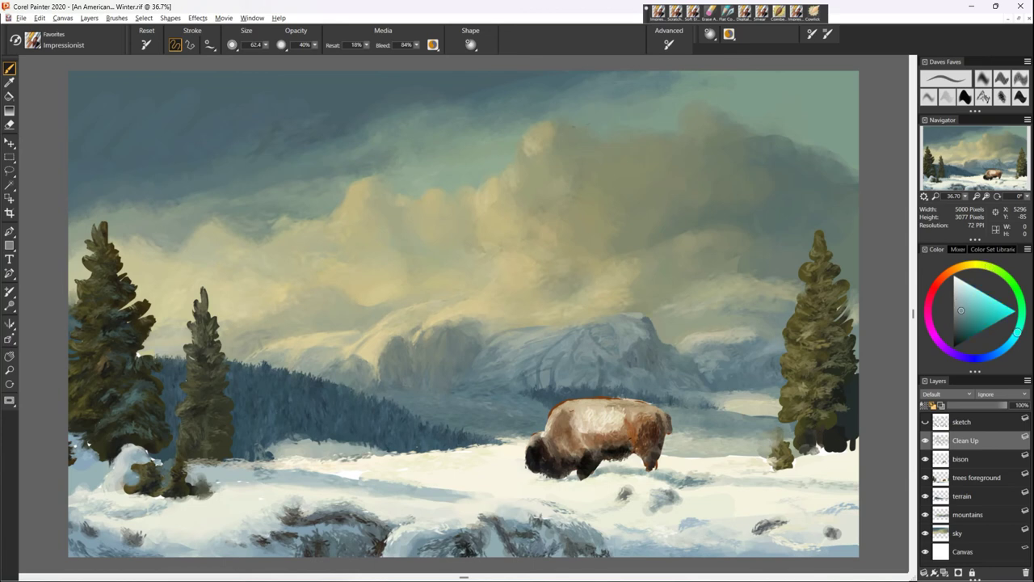
# - Clean up the snowfield's upper edge between the bison and the small sapling with pale grey-green and sampled snow white
pyautogui.moveTo(1002, 273); pyautogui.dragTo(1009, 280)
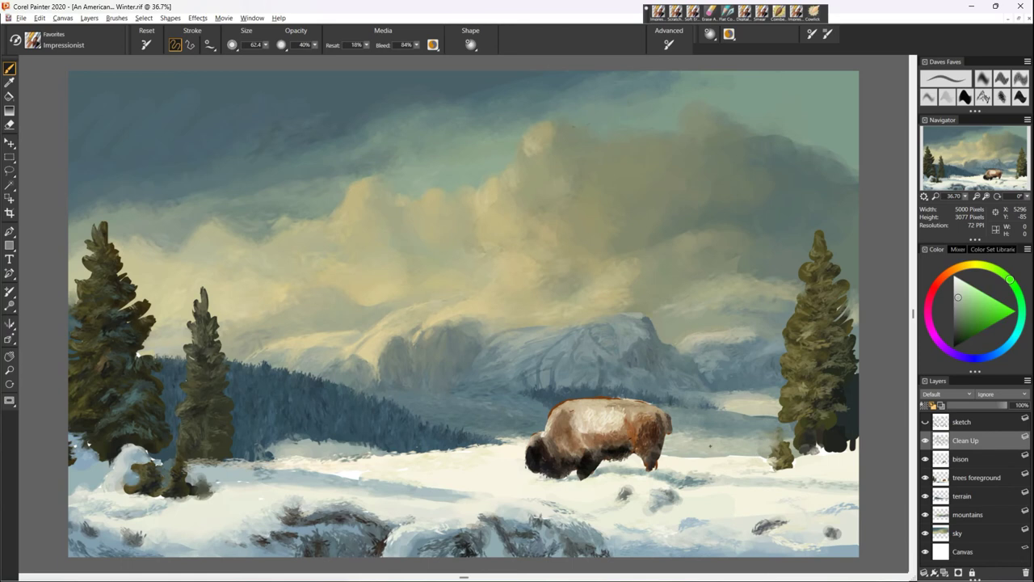
pyautogui.keyDown('alt'); pyautogui.click(565, 492); pyautogui.keyUp('alt')
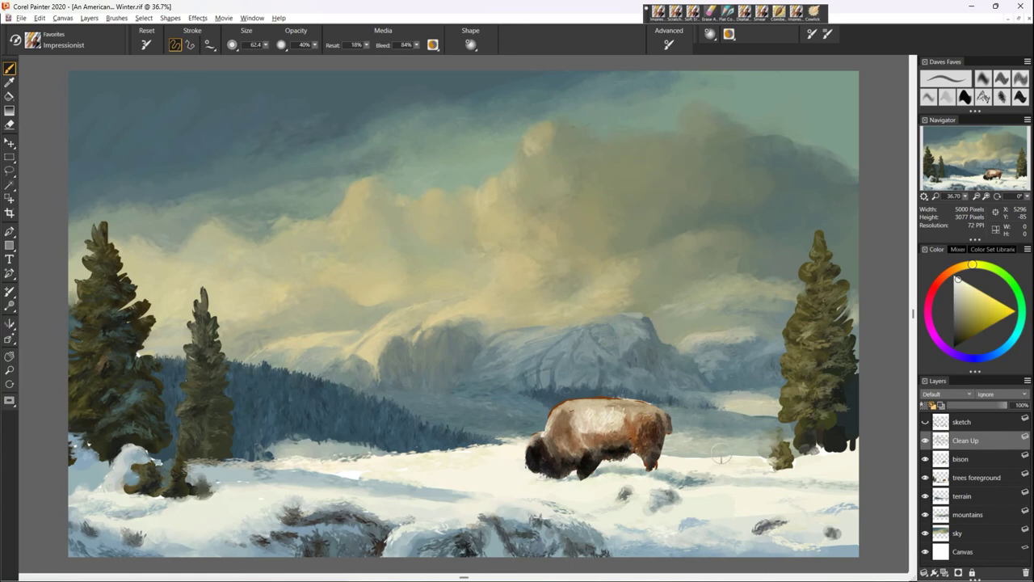
pyautogui.moveTo(721, 460); pyautogui.dragTo(699, 455)
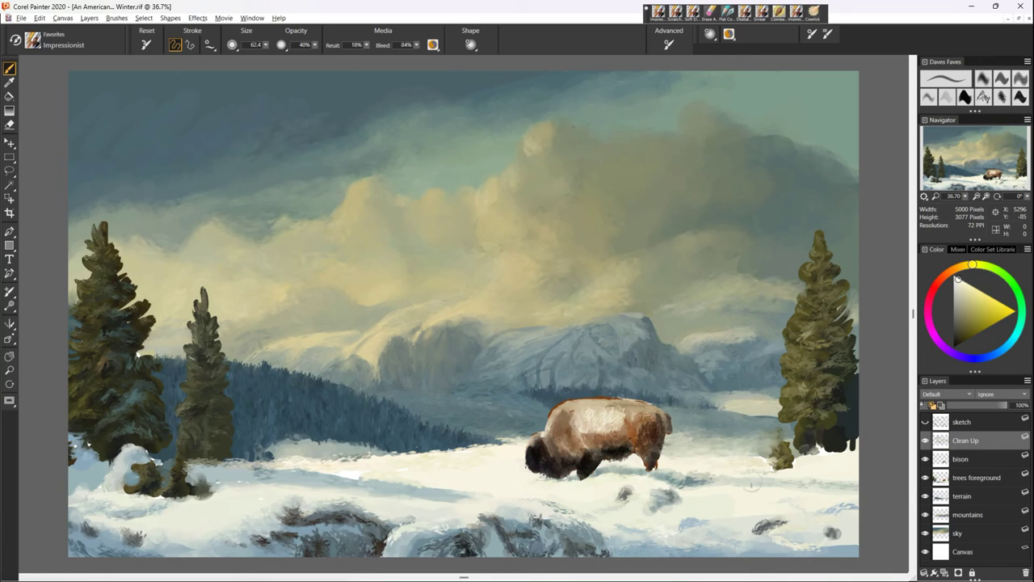
# - Refine the central peak's streaked slopes and ridge with sampled blue-grey and cream, and touch up the snow edge below the forested hill
pyautogui.keyDown('alt'); pyautogui.click(568, 362); pyautogui.keyUp('alt')
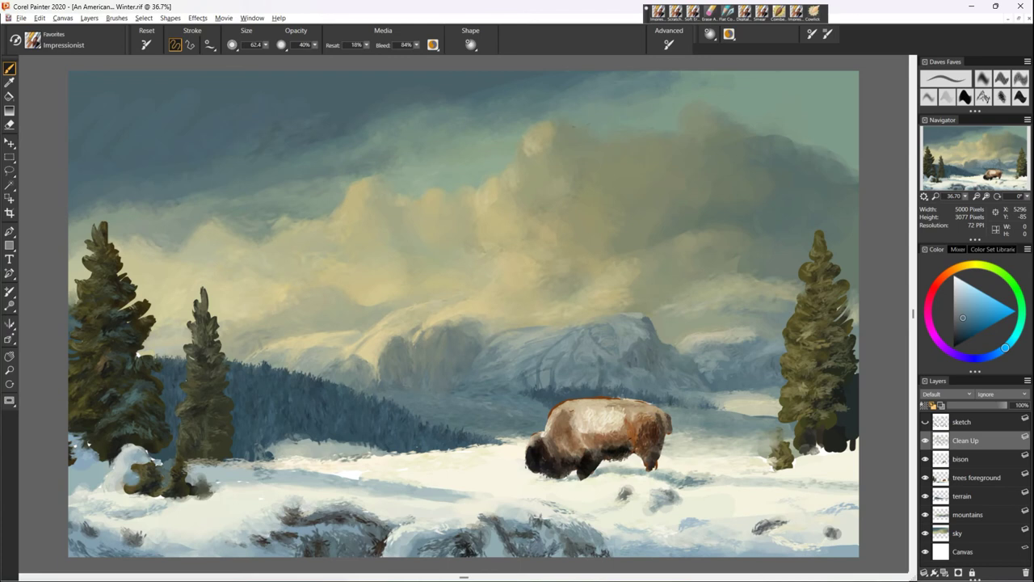
pyautogui.keyDown('alt'); pyautogui.click(587, 370); pyautogui.keyUp('alt')
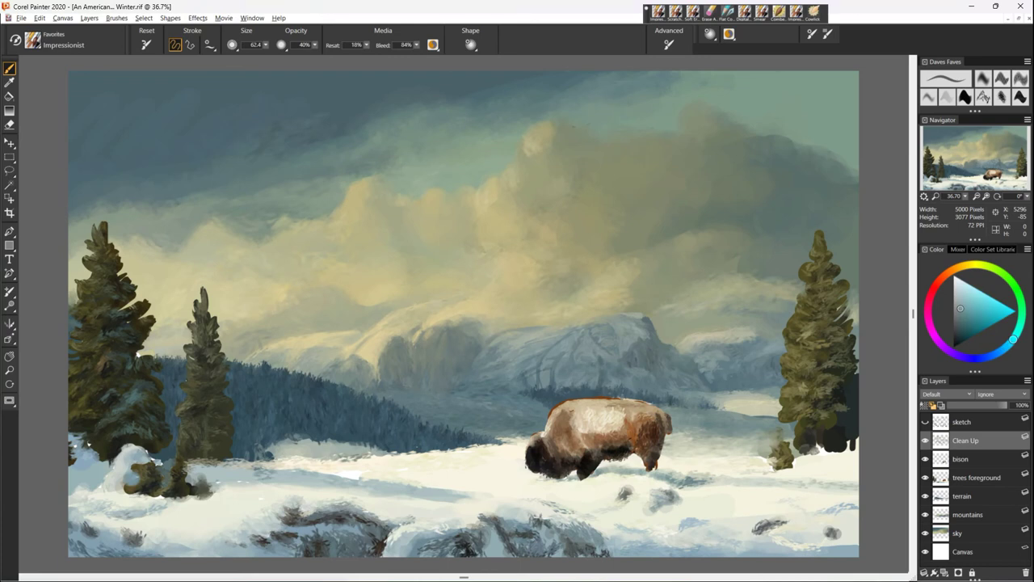
pyautogui.keyDown('alt'); pyautogui.click(627, 282); pyautogui.keyUp('alt')
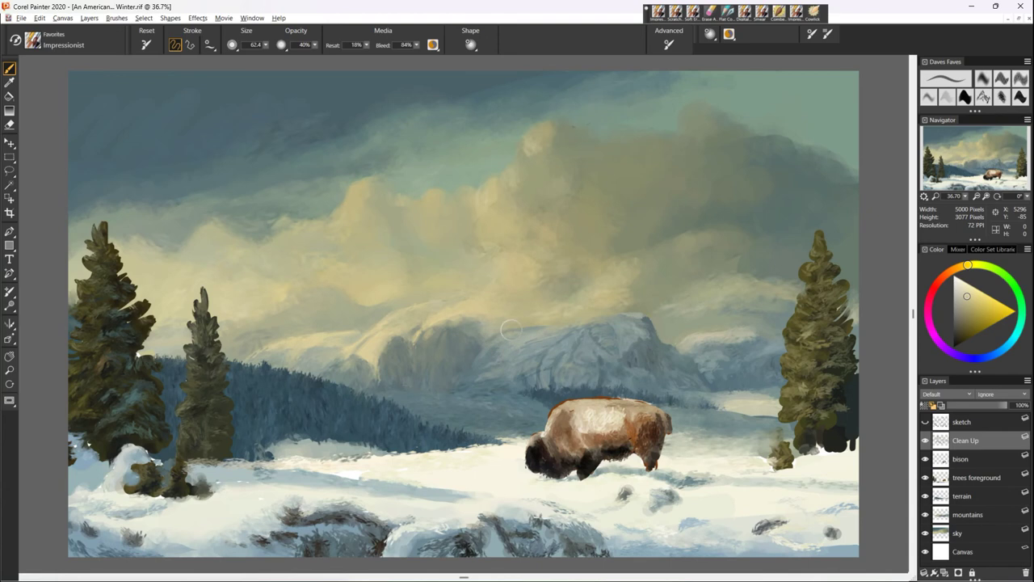
pyautogui.keyDown('alt'); pyautogui.click(437, 311); pyautogui.keyUp('alt')
pyautogui.keyDown('alt'); pyautogui.click(433, 433); pyautogui.keyUp('alt')
pyautogui.moveTo(401, 453); pyautogui.dragTo(408, 457)
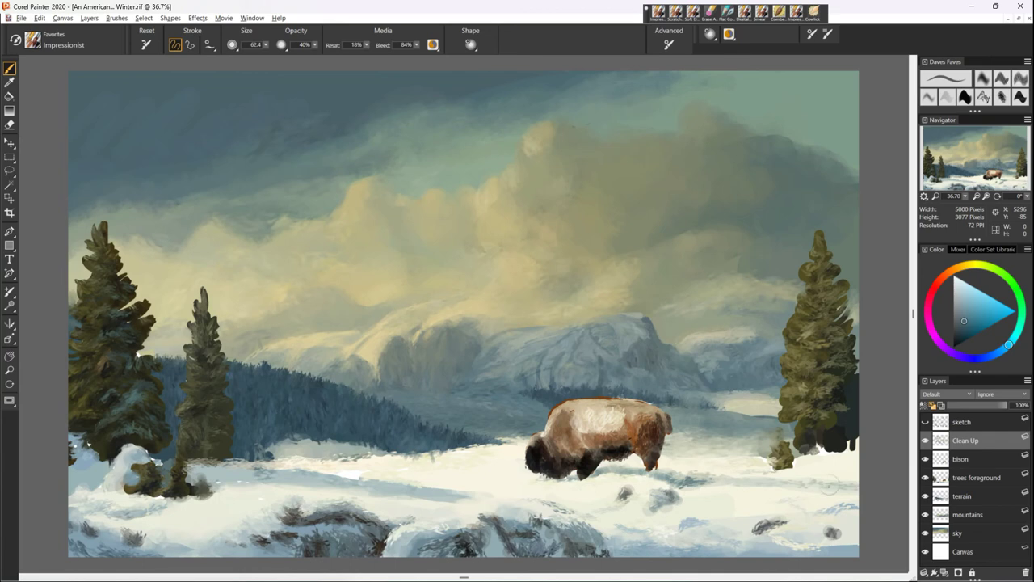
# - Raise the brush opacity to 66% and touch up the right pine's lower left branches with sampled dark green and olive
pyautogui.keyDown('alt'); pyautogui.click(806, 423); pyautogui.keyUp('alt')
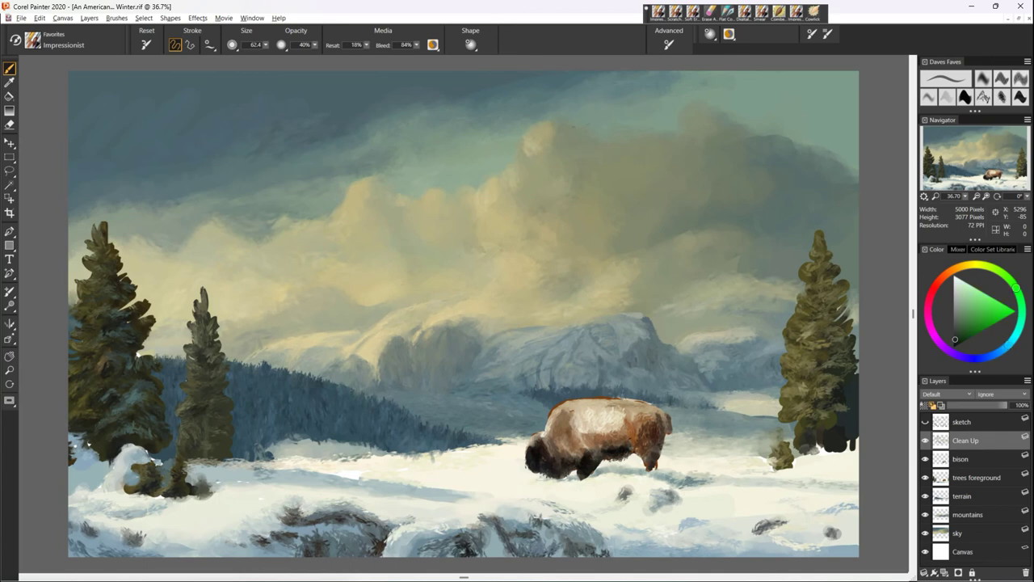
pyautogui.click(315, 46)
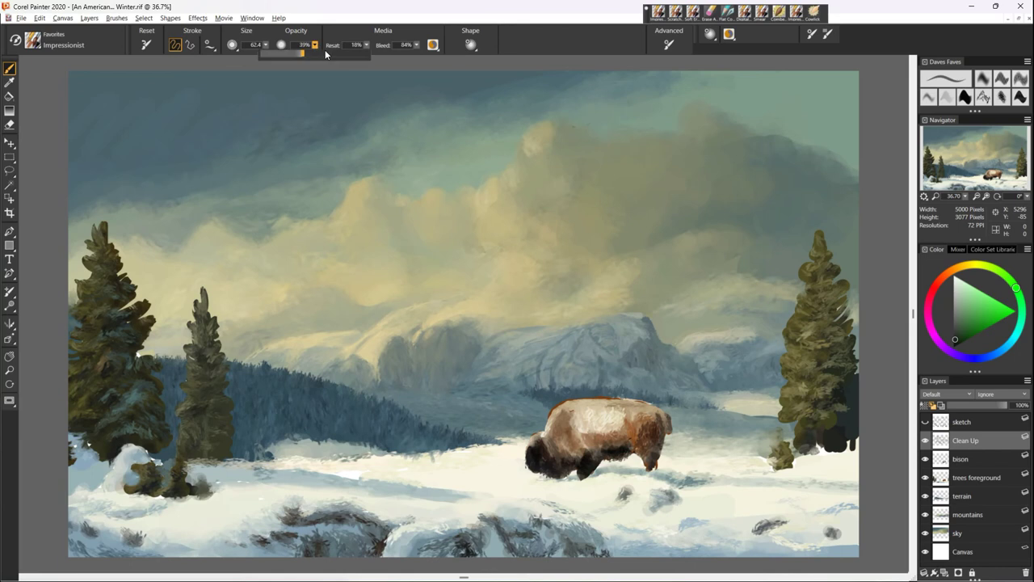
pyautogui.click(332, 56)
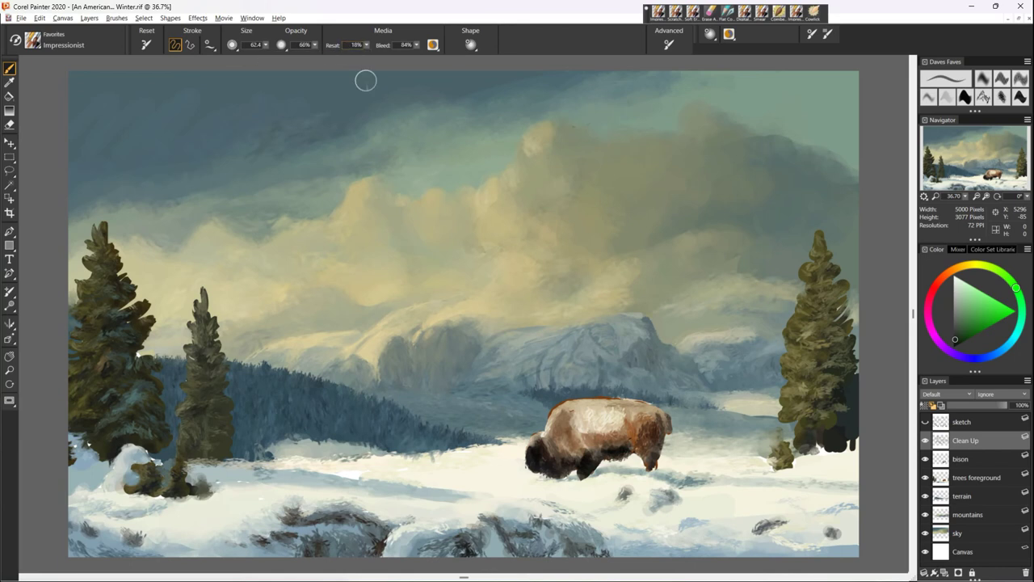
pyautogui.keyDown('alt'); pyautogui.click(795, 389); pyautogui.keyUp('alt')
pyautogui.keyDown('alt'); pyautogui.click(783, 391); pyautogui.keyUp('alt')
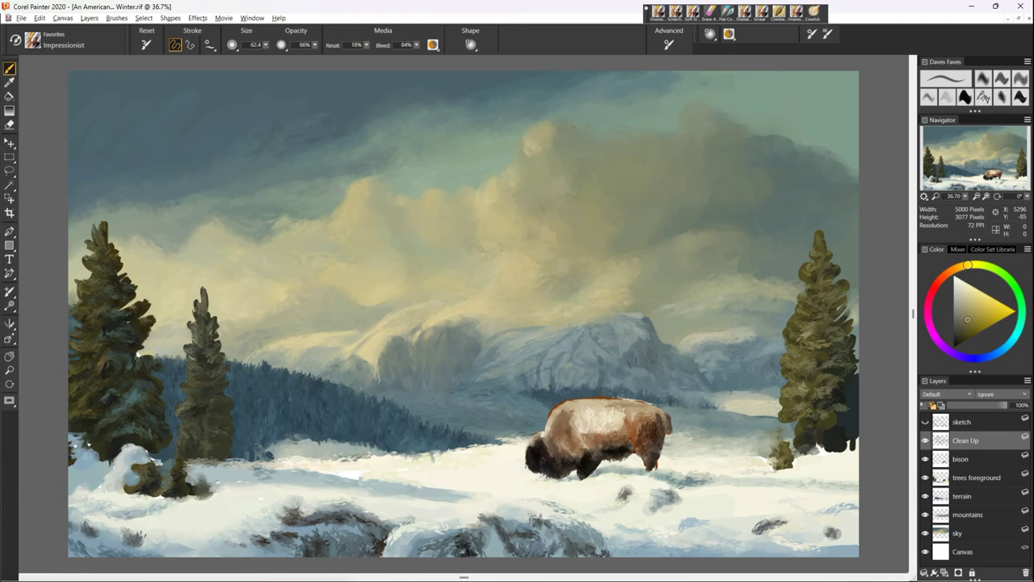
# - Set the brush to size 49.1 and 84% opacity, and sample olive from the right pine's left branches
pyautogui.moveTo(316, 46); pyautogui.dragTo(349, 52)
pyautogui.moveTo(266, 46); pyautogui.dragTo(259, 58)
pyautogui.keyDown('alt'); pyautogui.click(785, 365); pyautogui.keyUp('alt')
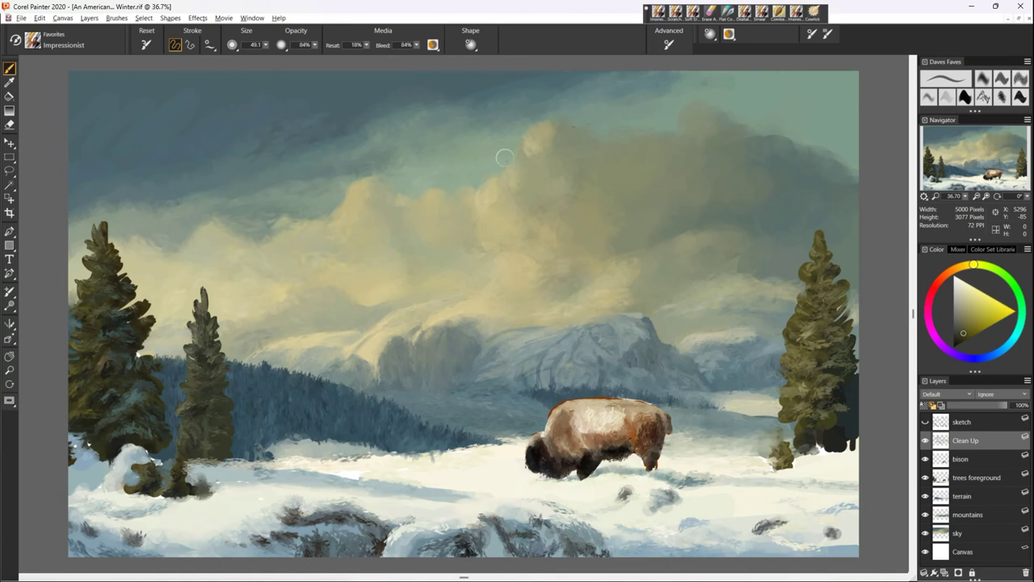
# - Paint finer, pointed branch tips along the right pine's left side in sampled olives with a size 39.8 brush at 91% opacity
pyautogui.moveTo(315, 47)
pyautogui.mouseDown()
pyautogui.moveTo(289, 49)
pyautogui.moveTo(353, 155)
pyautogui.mouseUp()
pyautogui.keyDown('alt'); pyautogui.click(782, 376); pyautogui.keyUp('alt')
pyautogui.keyDown('alt'); pyautogui.click(795, 330); pyautogui.keyUp('alt')
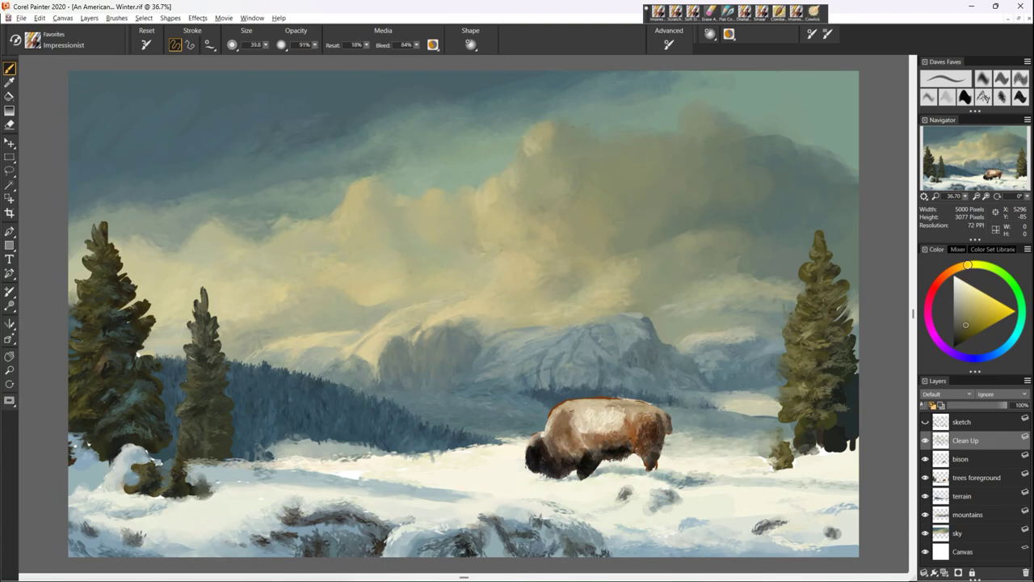
pyautogui.keyDown('alt'); pyautogui.click(808, 301); pyautogui.keyUp('alt')
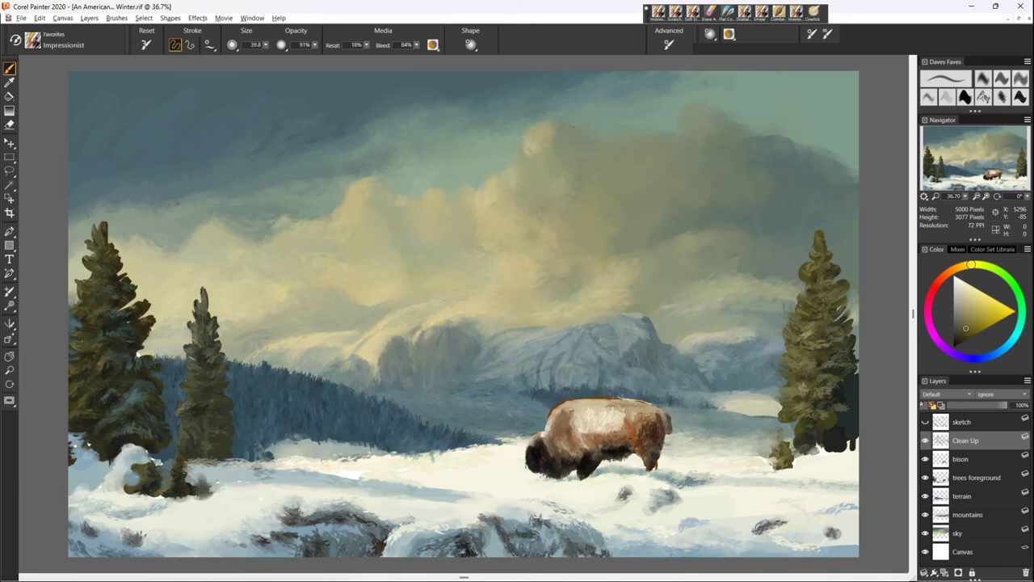
pyautogui.keyDown('alt'); pyautogui.click(809, 270); pyautogui.keyUp('alt')
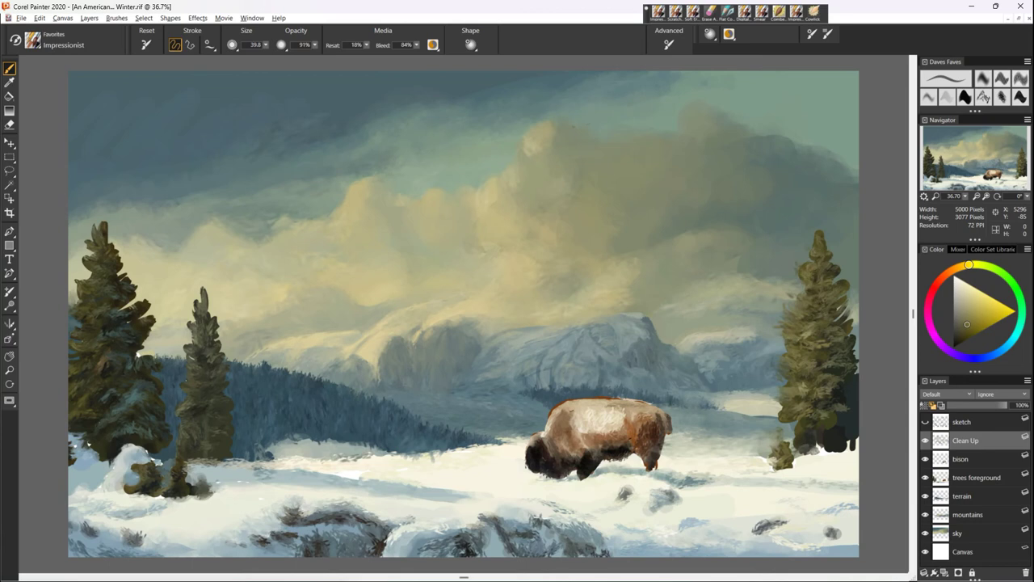
# - Sharpen the right pine's crown and break up its right-hand outline with sampled olive branches and grey-green background tones
pyautogui.keyDown('alt'); pyautogui.click(833, 259); pyautogui.keyUp('alt')
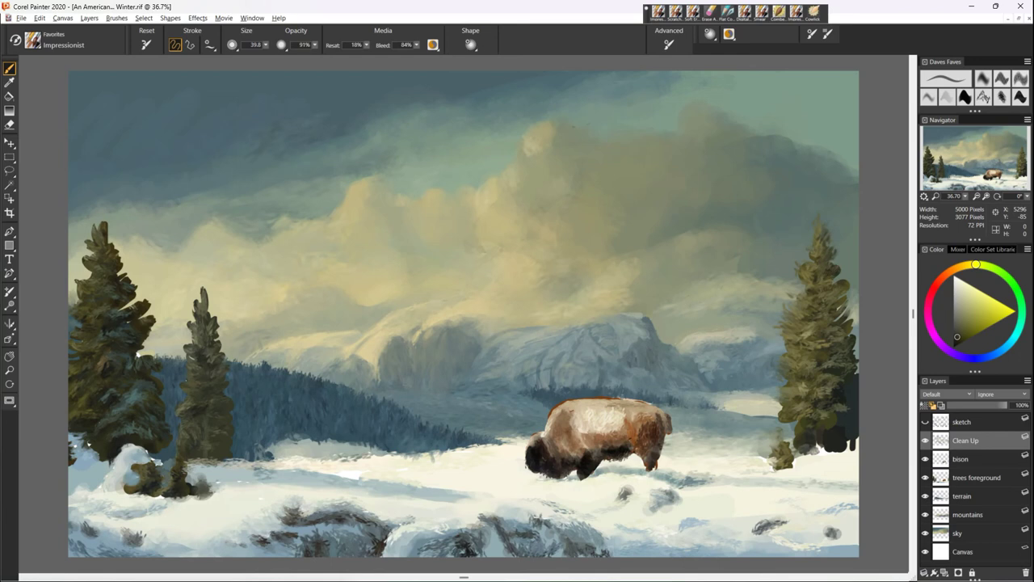
pyautogui.keyDown('alt'); pyautogui.click(837, 291); pyautogui.keyUp('alt')
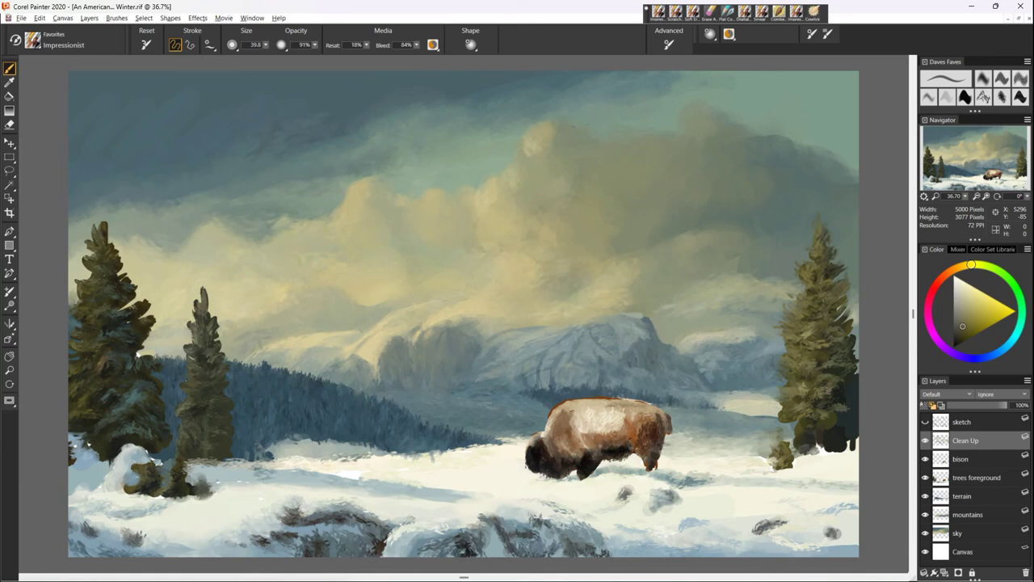
pyautogui.keyDown('alt'); pyautogui.click(851, 287); pyautogui.keyUp('alt')
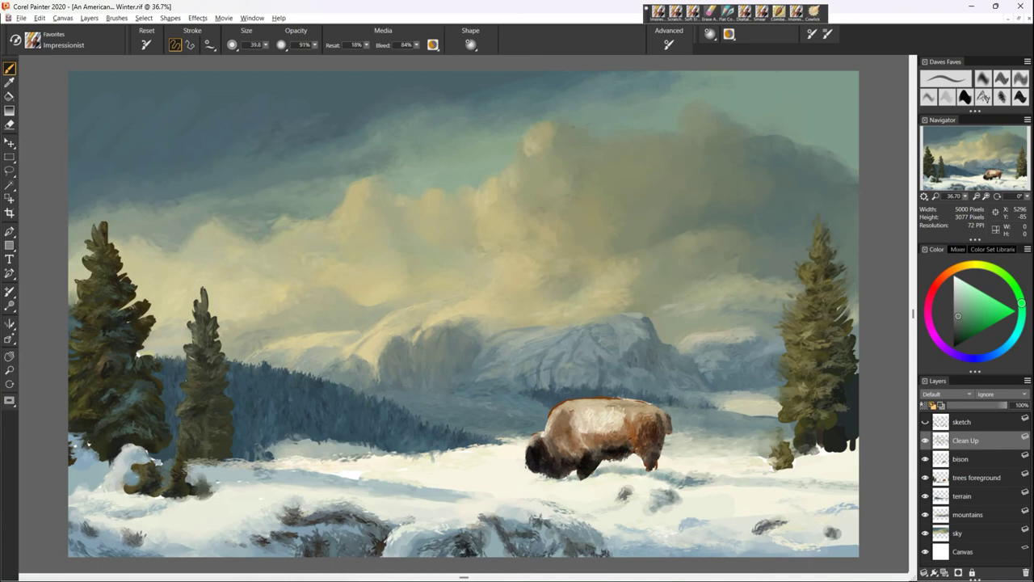
# - Thin and shape the right pine's upper branches by alternating sampled olive needles with grey-green sky tones around the crown
pyautogui.keyDown('alt'); pyautogui.click(808, 235); pyautogui.keyUp('alt')
pyautogui.keyDown('alt'); pyautogui.click(808, 243); pyautogui.keyUp('alt')
pyautogui.keyDown('alt'); pyautogui.click(828, 254); pyautogui.keyUp('alt')
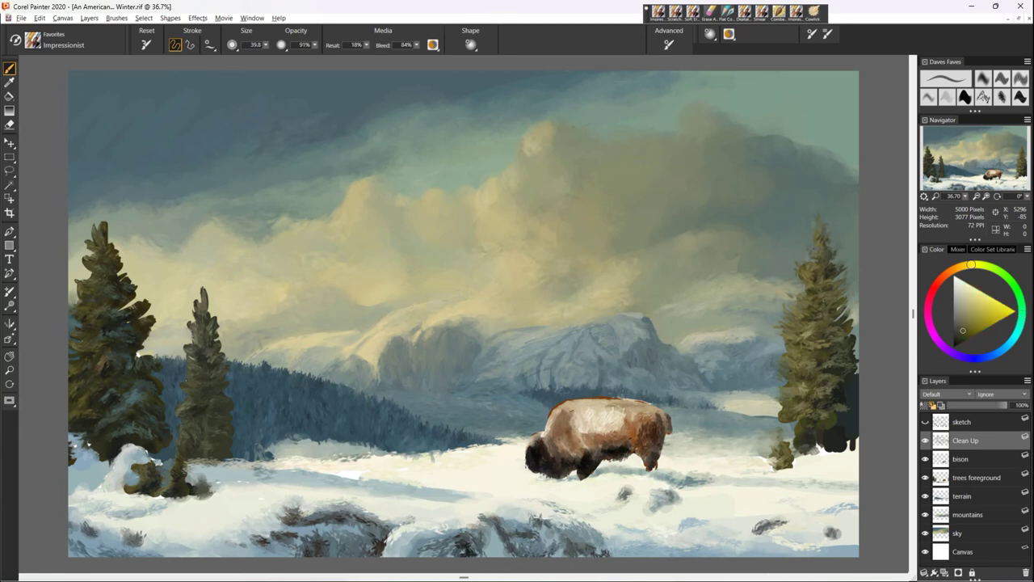
pyautogui.moveTo(819, 267)
pyautogui.mouseDown()
pyautogui.moveTo(808, 267)
pyautogui.moveTo(818, 266)
pyautogui.mouseUp()
pyautogui.keyDown('alt'); pyautogui.click(810, 226); pyautogui.keyUp('alt')
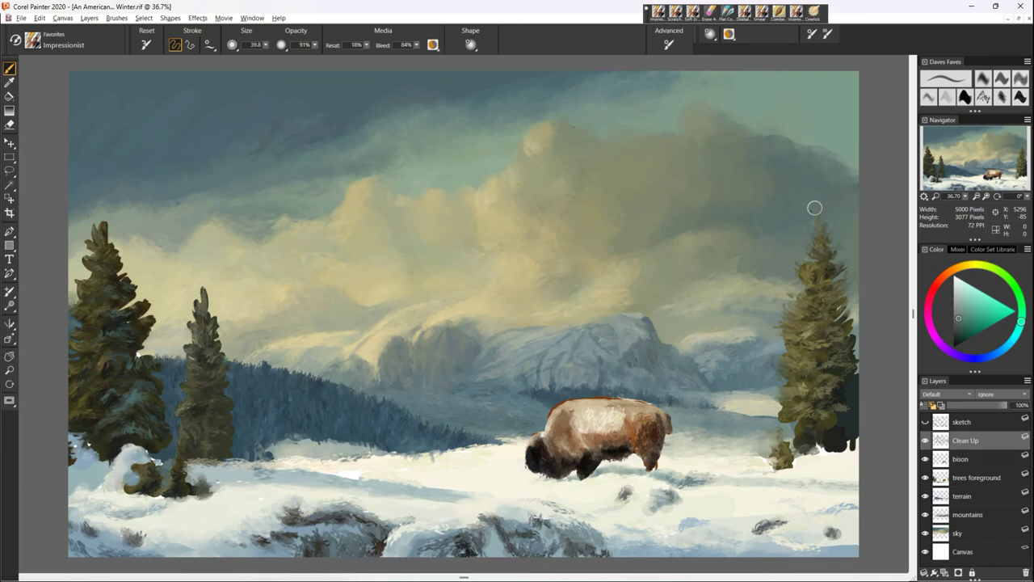
pyautogui.keyDown('alt'); pyautogui.click(802, 278); pyautogui.keyUp('alt')
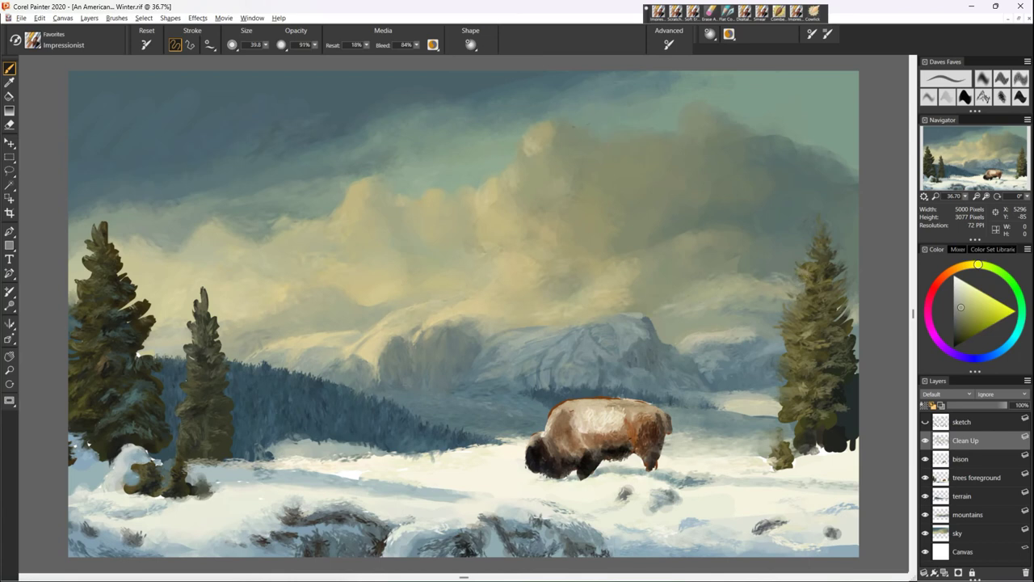
pyautogui.keyDown('alt'); pyautogui.click(803, 258); pyautogui.keyUp('alt')
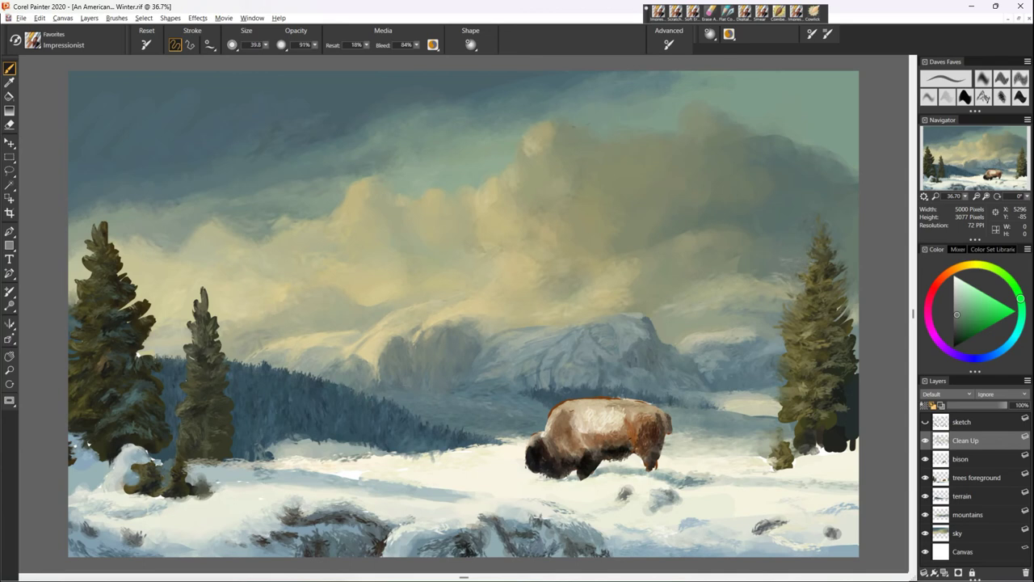
# - Touch up the right pine's upper outline and left branch tips with sampled sky grey-green and olive tones
pyautogui.keyDown('alt'); pyautogui.click(852, 254); pyautogui.keyUp('alt')
pyautogui.keyDown('alt'); pyautogui.click(787, 279); pyautogui.keyUp('alt')
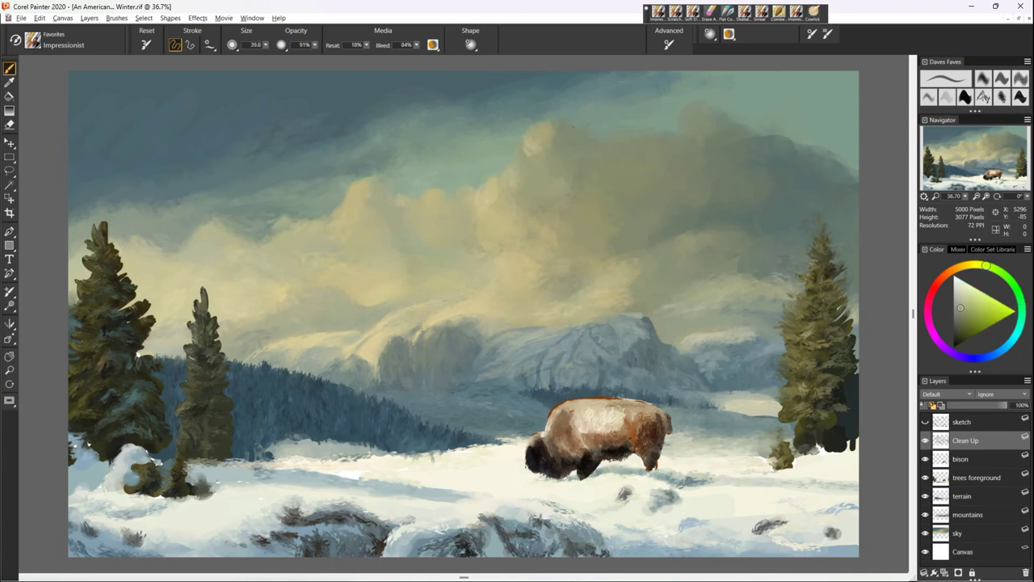
pyautogui.keyDown('alt'); pyautogui.click(788, 260); pyautogui.keyUp('alt')
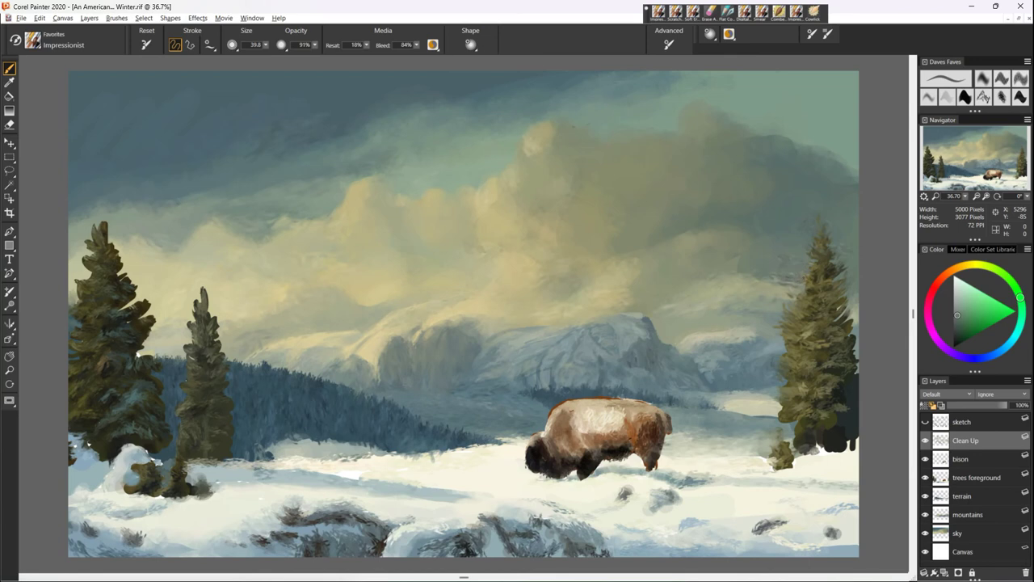
pyautogui.keyDown('alt'); pyautogui.click(812, 291); pyautogui.keyUp('alt')
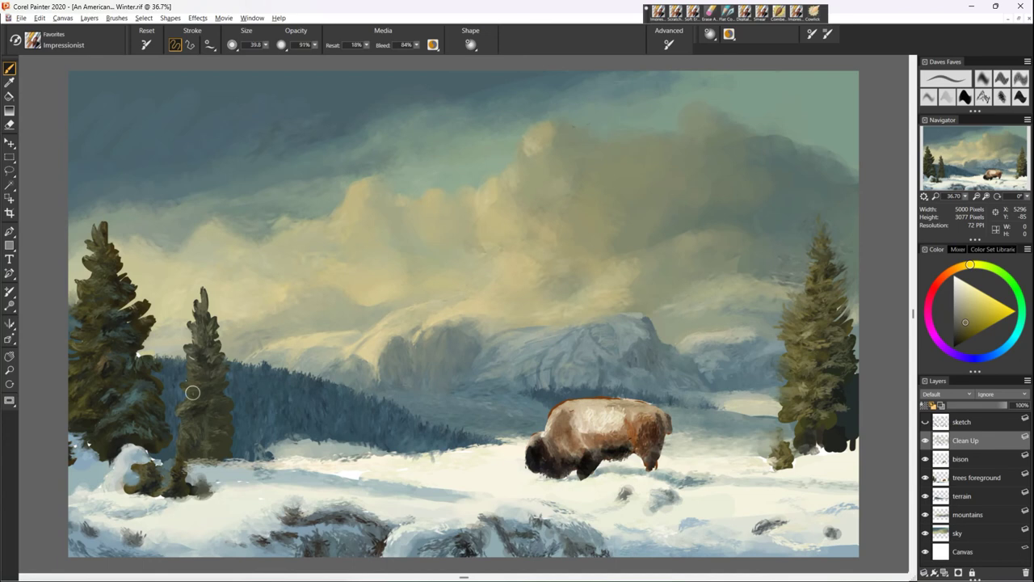
# - Add a new layer named Smoothing above Clean Up and choose the Smear brush for painting on it
pyautogui.press('c')
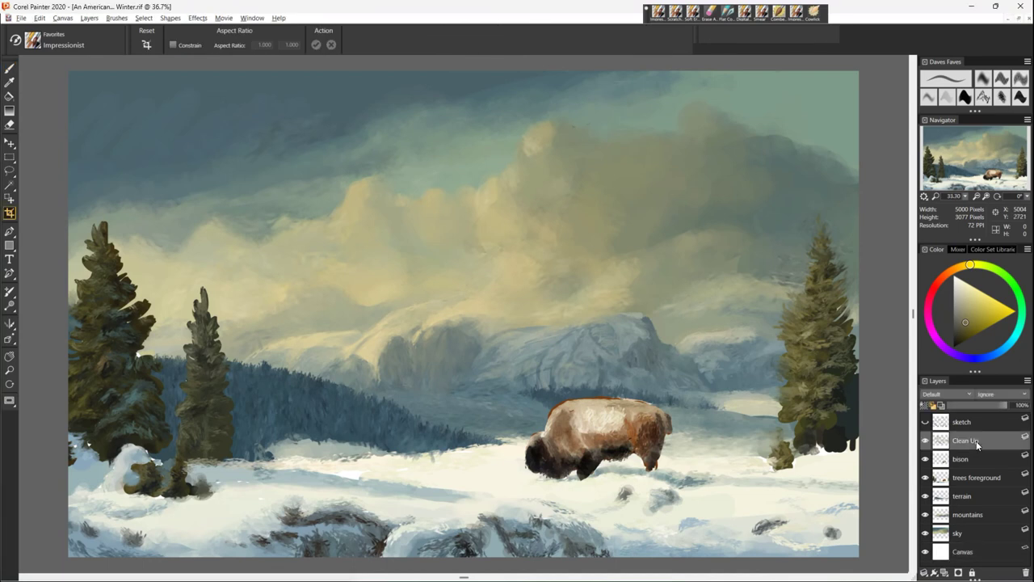
pyautogui.click(944, 572)
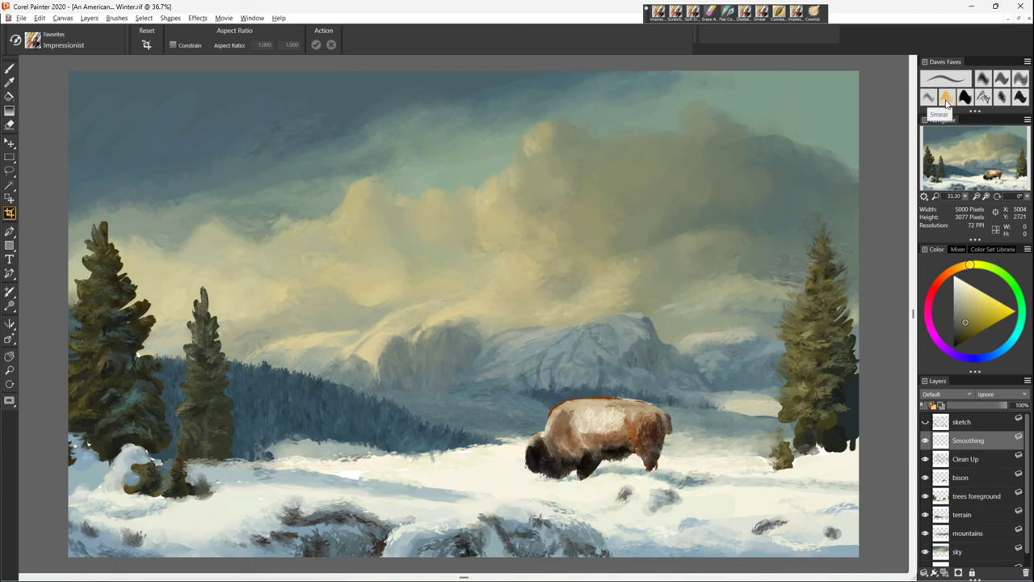
pyautogui.press('b')
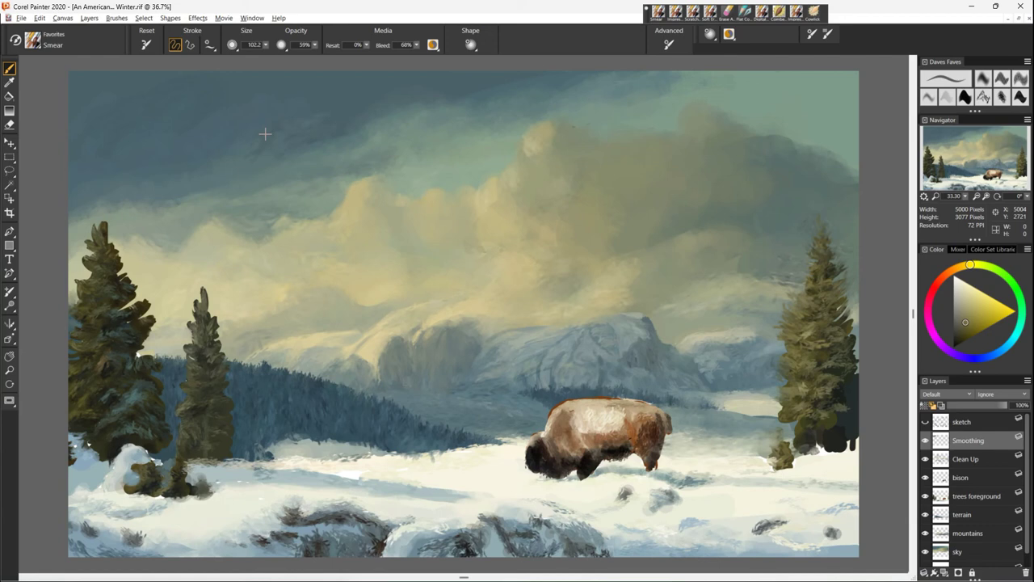
# - Soften the dark upper sky, the clouds and the distant mountains with a size 139.5 Smear brush at 26% opacity
pyautogui.moveTo(267, 135)
pyautogui.mouseDown()
pyautogui.moveTo(270, 165)
pyautogui.moveTo(265, 150)
pyautogui.mouseUp()
pyautogui.moveTo(314, 45); pyautogui.dragTo(291, 80)
pyautogui.moveTo(235, 134); pyautogui.dragTo(219, 150)
pyautogui.click(964, 291)
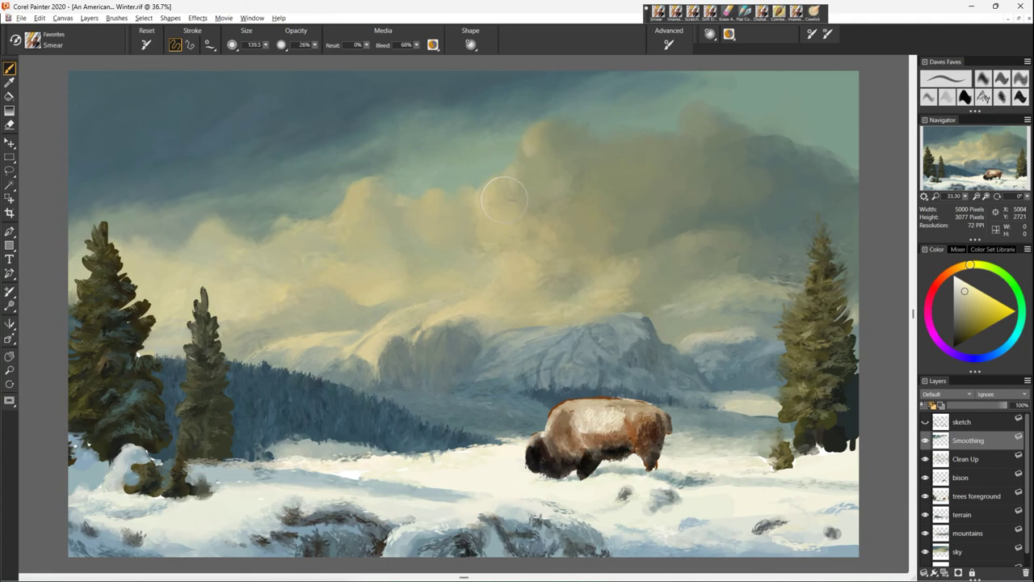
pyautogui.moveTo(486, 191)
pyautogui.mouseDown()
pyautogui.moveTo(493, 224)
pyautogui.moveTo(495, 207)
pyautogui.moveTo(484, 206)
pyautogui.moveTo(486, 248)
pyautogui.mouseUp()
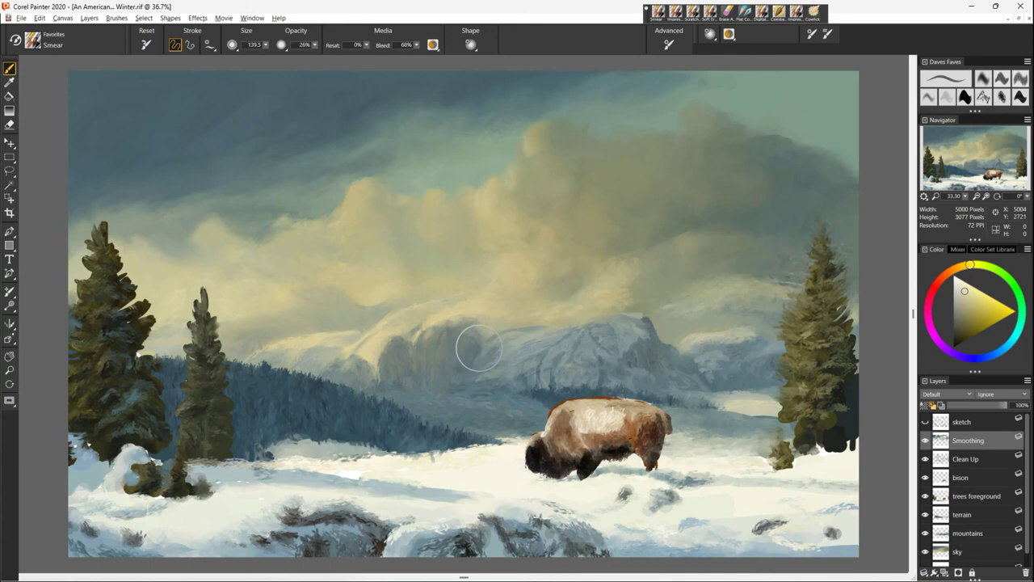
pyautogui.moveTo(466, 344)
pyautogui.mouseDown()
pyautogui.moveTo(422, 325)
pyautogui.moveTo(443, 308)
pyautogui.moveTo(384, 335)
pyautogui.moveTo(377, 377)
pyautogui.moveTo(367, 354)
pyautogui.moveTo(372, 370)
pyautogui.moveTo(327, 366)
pyautogui.moveTo(415, 364)
pyautogui.moveTo(388, 364)
pyautogui.moveTo(353, 394)
pyautogui.moveTo(346, 366)
pyautogui.mouseUp()
# - Blend the dark forest's lower edge into the snow with the Smear brush at size 60.0 and 64% opacity
pyautogui.press('[')
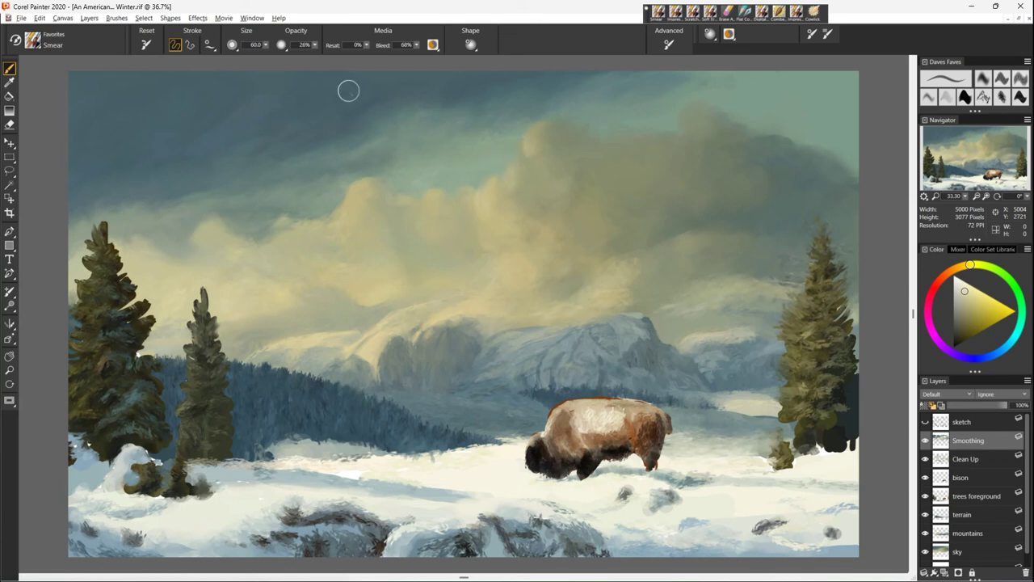
pyautogui.moveTo(314, 45); pyautogui.dragTo(350, 56)
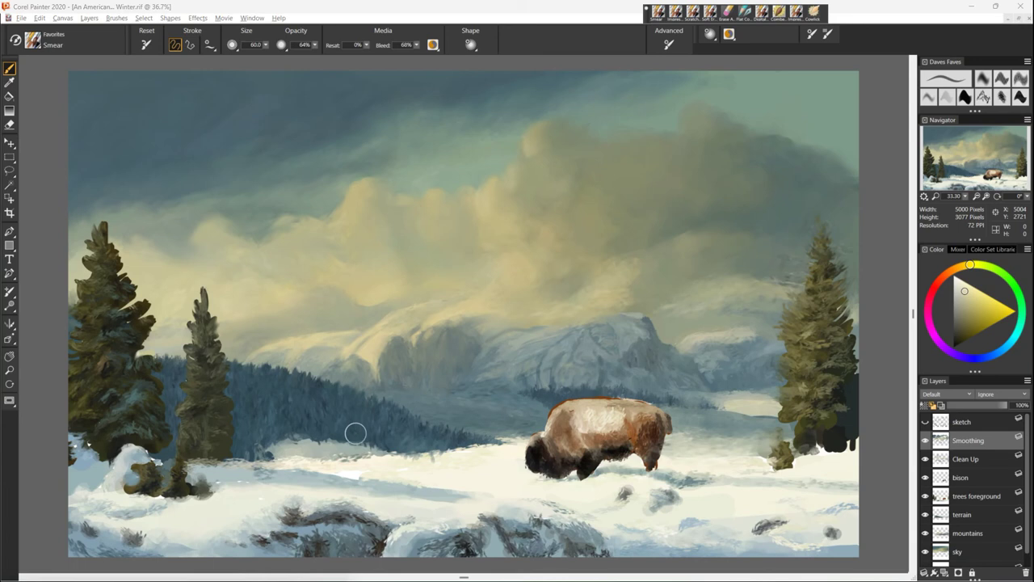
pyautogui.moveTo(299, 437); pyautogui.dragTo(331, 439)
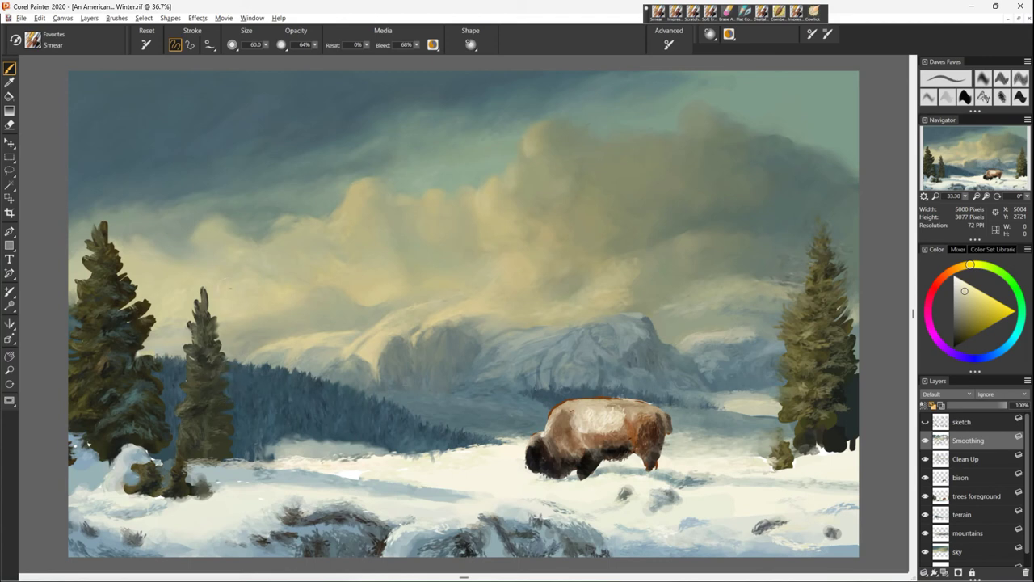
# - Smear the two left pines' outlines into fine pointed branches at size 26.4 and 100% opacity
pyautogui.click(314, 46)
pyautogui.moveTo(330, 53); pyautogui.dragTo(345, 54)
pyautogui.moveTo(315, 46); pyautogui.dragTo(364, 52)
pyautogui.moveTo(266, 45); pyautogui.dragTo(249, 61)
pyautogui.moveTo(268, 49); pyautogui.dragTo(261, 57)
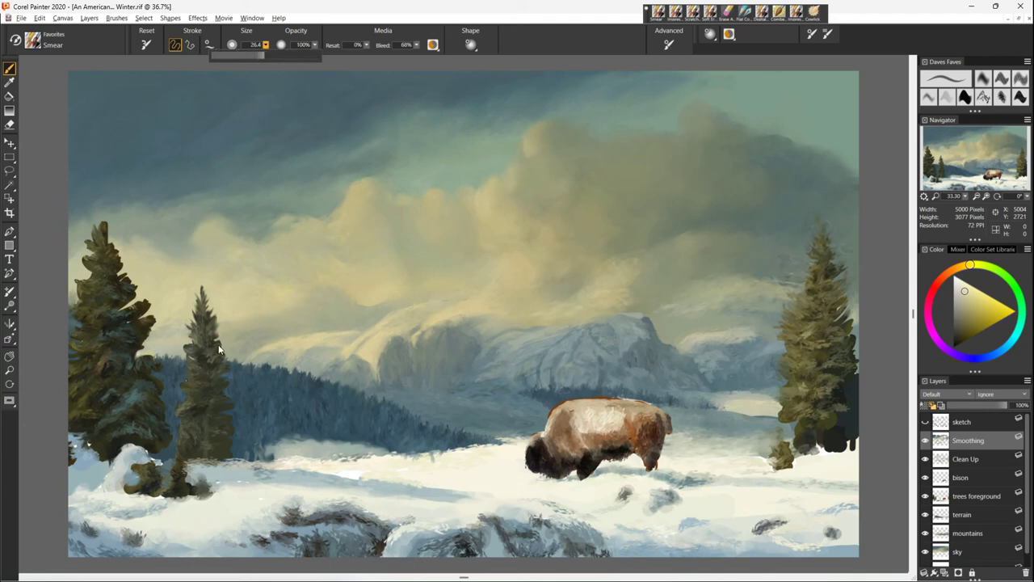
pyautogui.moveTo(197, 340)
pyautogui.mouseDown()
pyautogui.moveTo(189, 333)
pyautogui.moveTo(186, 343)
pyautogui.mouseUp()
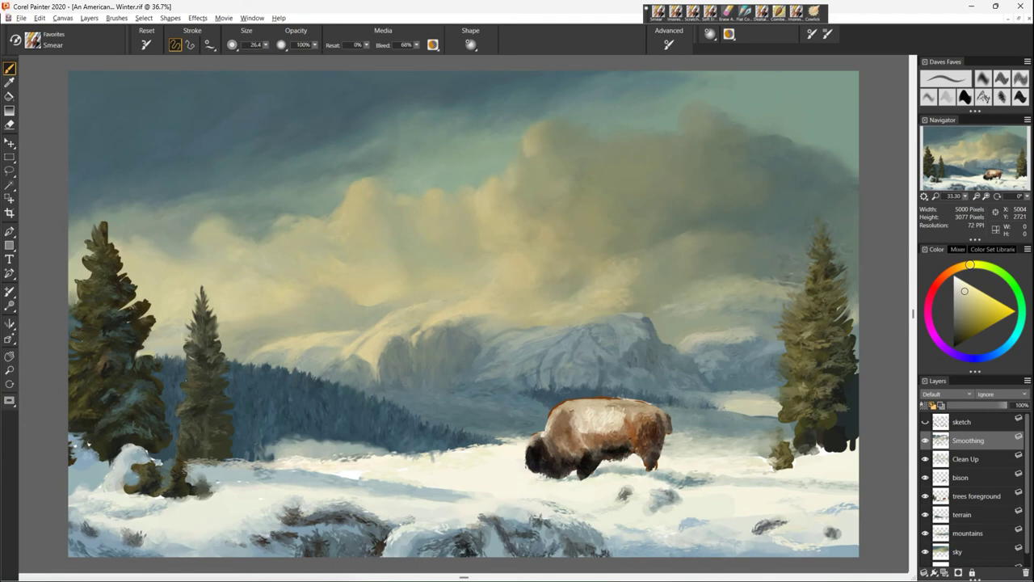
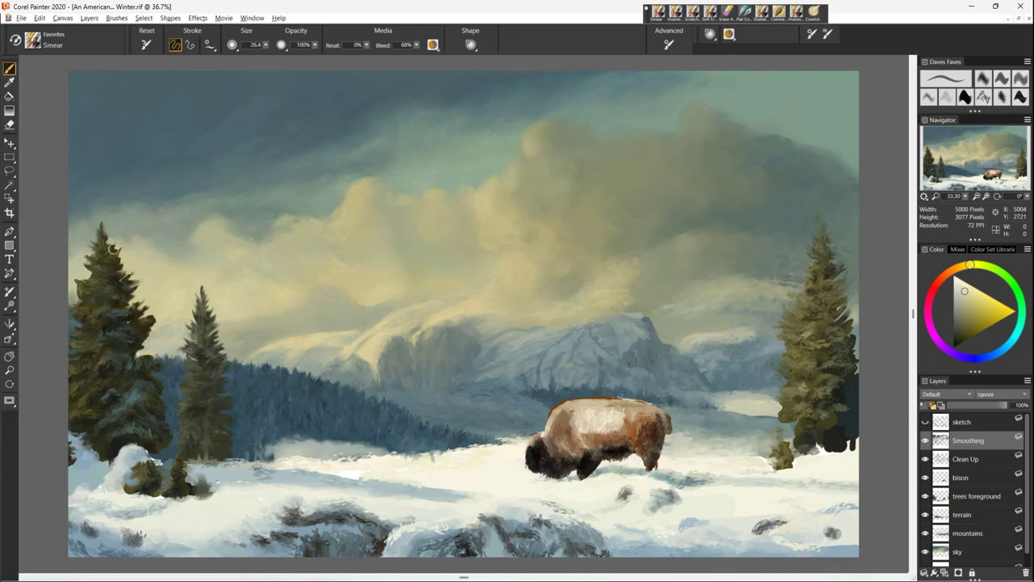
pyautogui.moveTo(122, 244)
pyautogui.mouseDown()
pyautogui.moveTo(115, 257)
pyautogui.moveTo(110, 243)
pyautogui.mouseUp()
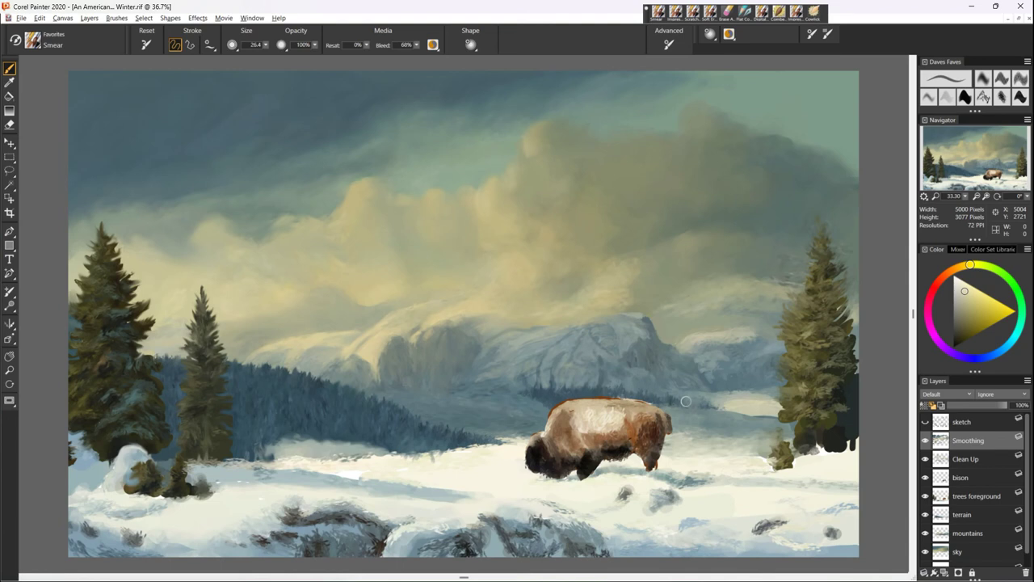
# - Smooth the snow behind the bison, its legs and its coat with the Smear brush at size 73.8
pyautogui.moveTo(682, 420); pyautogui.dragTo(694, 420)
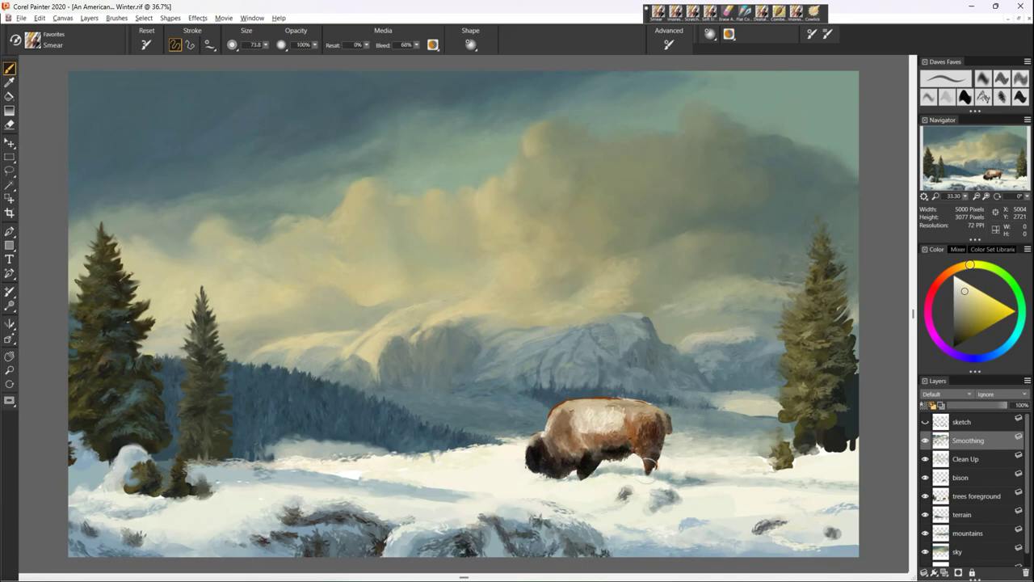
pyautogui.moveTo(657, 467); pyautogui.dragTo(652, 472)
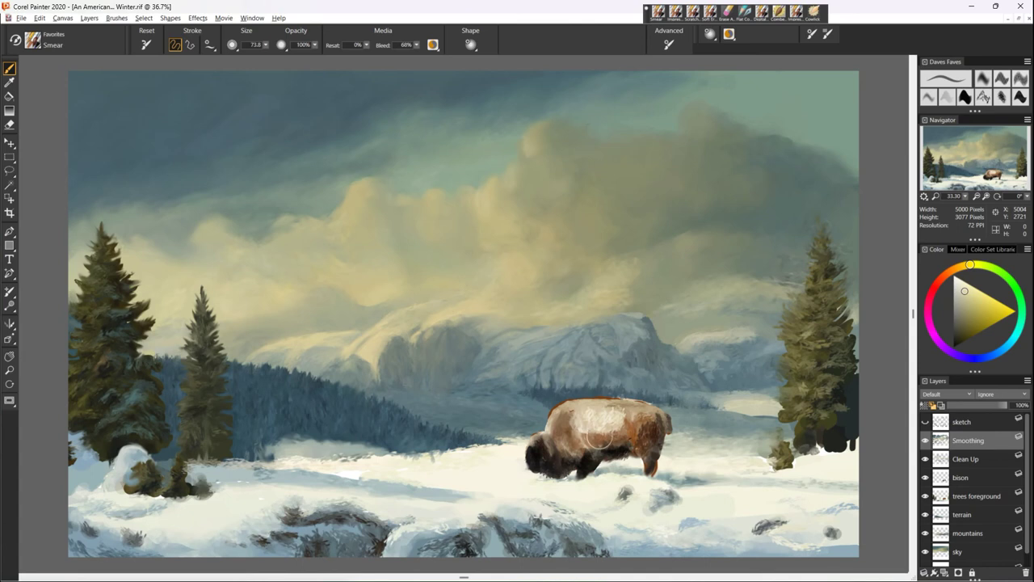
pyautogui.moveTo(598, 434); pyautogui.dragTo(575, 457)
pyautogui.moveTo(586, 446); pyautogui.dragTo(586, 454)
pyautogui.moveTo(575, 451); pyautogui.dragTo(569, 432)
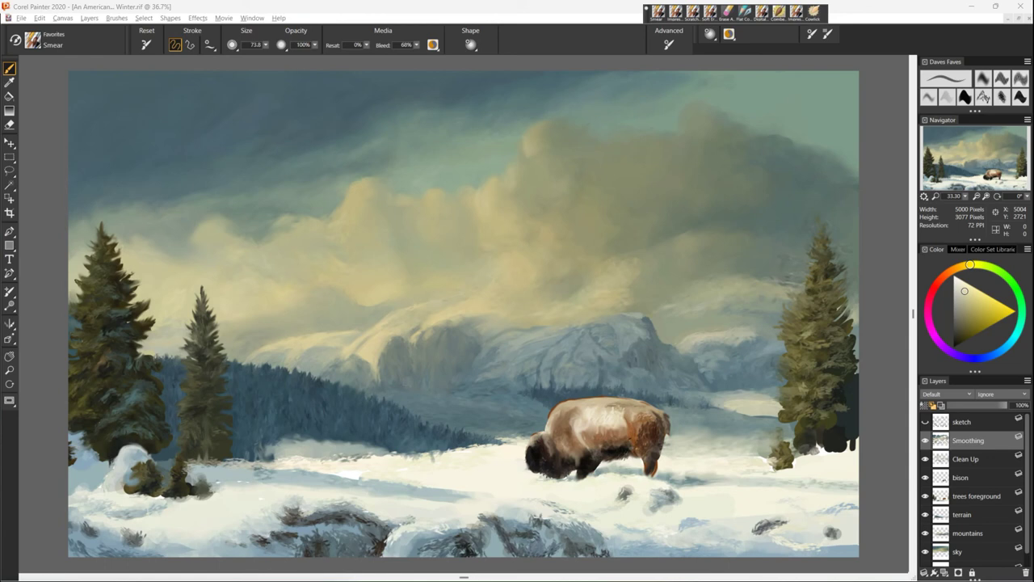
# - Smear the right pine's branches and crown, and shape the small shrub and snow at its base
pyautogui.click(787, 413)
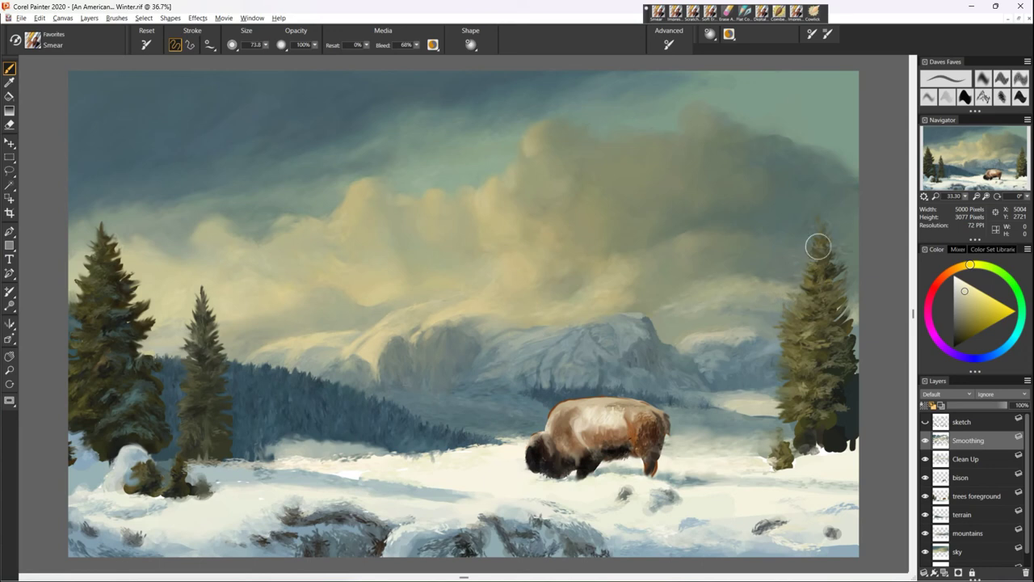
pyautogui.moveTo(822, 247); pyautogui.dragTo(831, 229)
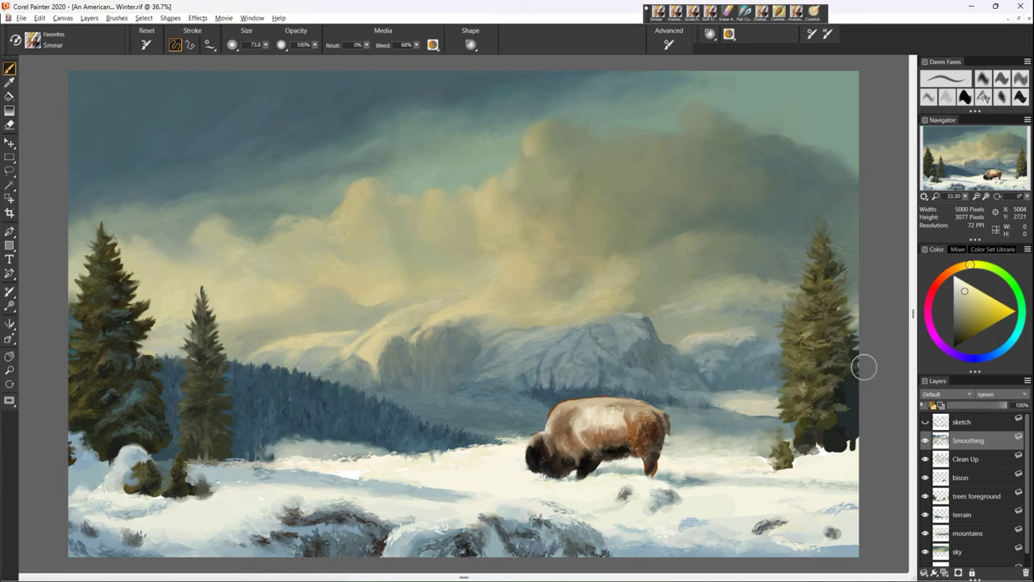
pyautogui.moveTo(842, 441)
pyautogui.mouseDown()
pyautogui.moveTo(853, 409)
pyautogui.moveTo(853, 427)
pyautogui.moveTo(838, 420)
pyautogui.moveTo(817, 434)
pyautogui.moveTo(838, 443)
pyautogui.moveTo(834, 431)
pyautogui.moveTo(794, 460)
pyautogui.mouseUp()
pyautogui.moveTo(776, 454); pyautogui.dragTo(780, 465)
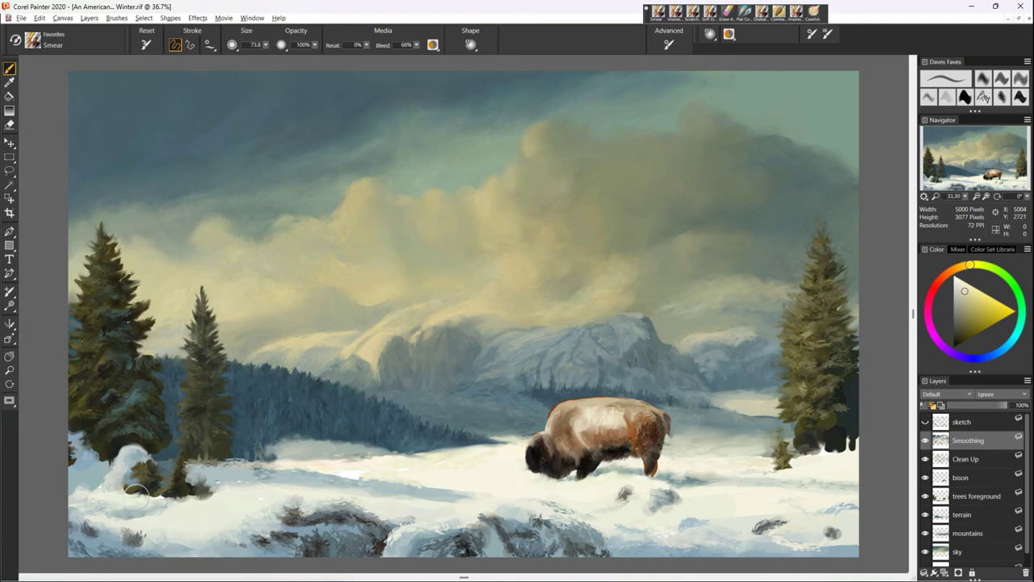
# - Smooth the snow around the left shrubs, the foreground drifts and rocks, and the right pine's dark base
pyautogui.moveTo(140, 495)
pyautogui.mouseDown()
pyautogui.moveTo(225, 496)
pyautogui.moveTo(123, 495)
pyautogui.moveTo(108, 473)
pyautogui.moveTo(134, 481)
pyautogui.moveTo(107, 464)
pyautogui.mouseUp()
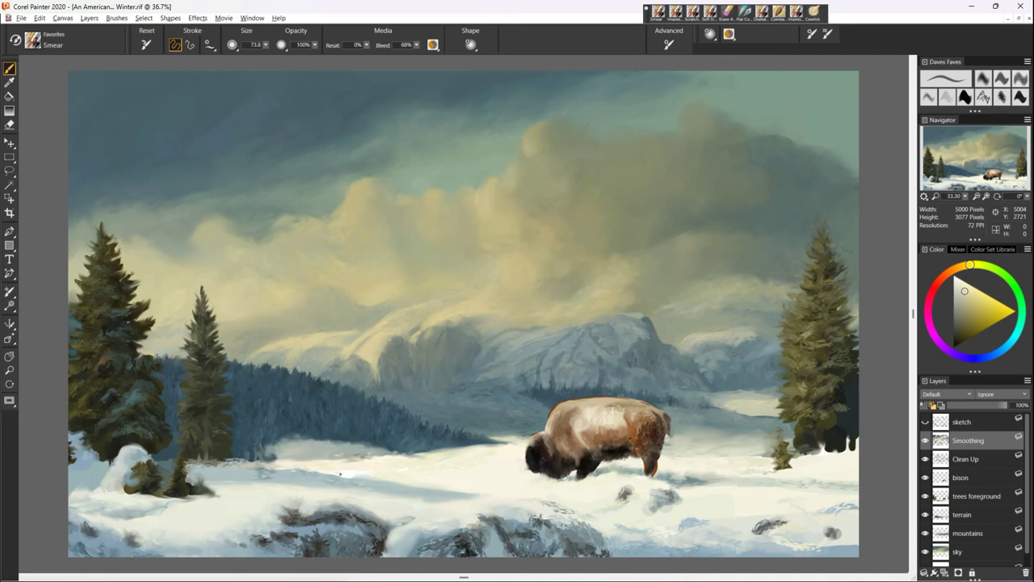
pyautogui.moveTo(360, 474); pyautogui.dragTo(311, 472)
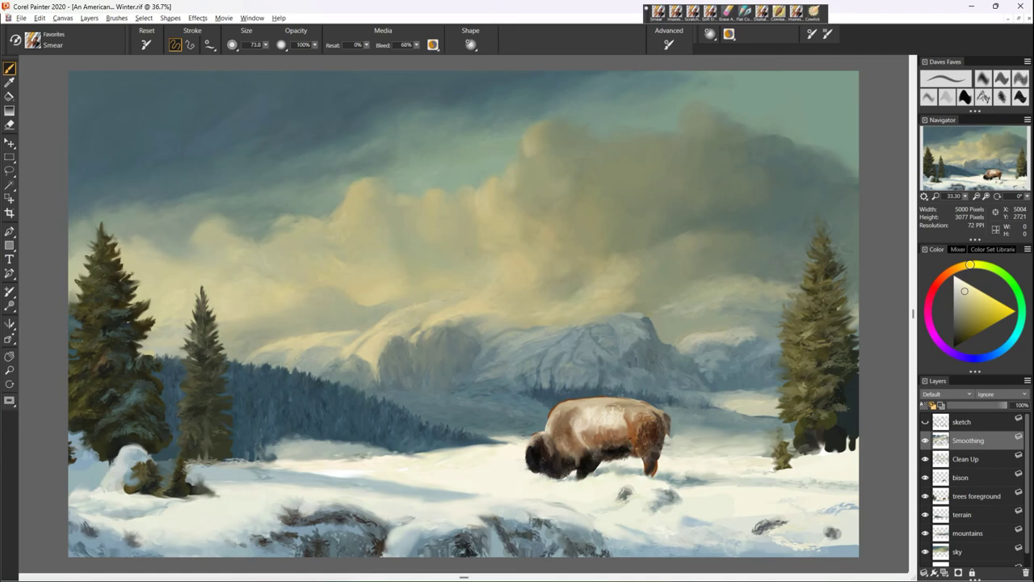
pyautogui.moveTo(752, 532); pyautogui.dragTo(764, 525)
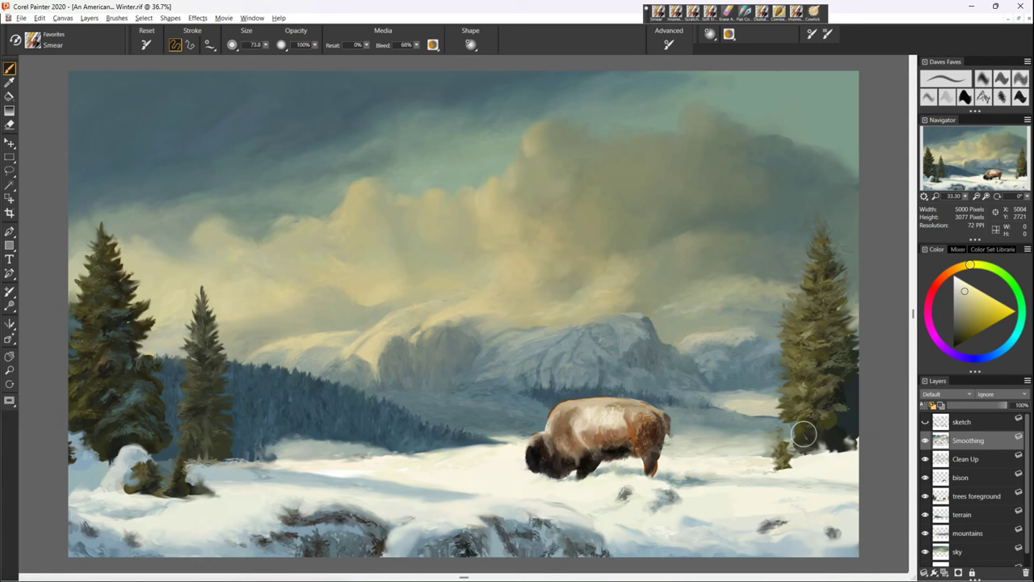
pyautogui.moveTo(790, 436)
pyautogui.mouseDown()
pyautogui.moveTo(797, 430)
pyautogui.moveTo(799, 440)
pyautogui.mouseUp()
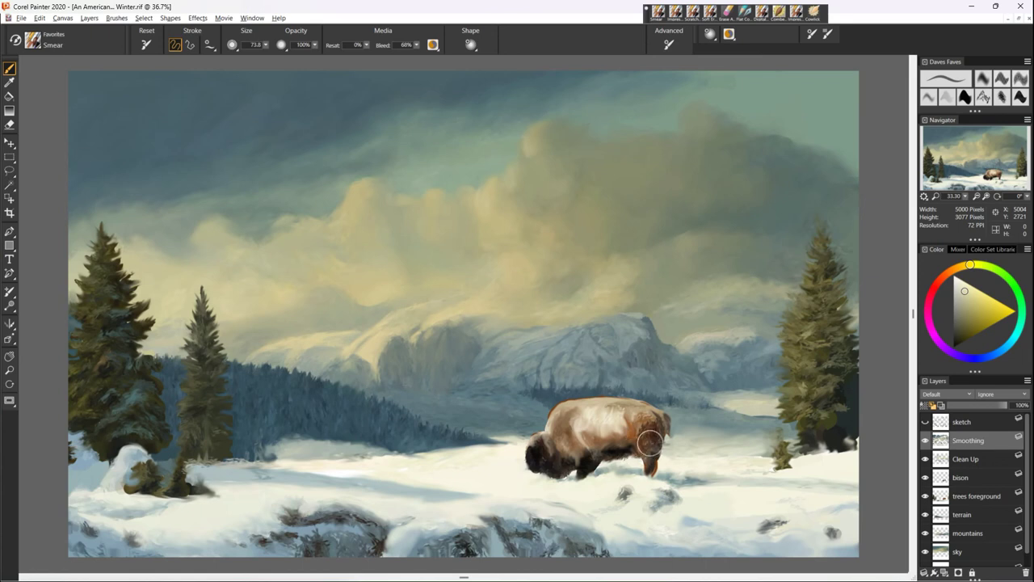
# - Show the sketch layer and add a new layer between it and the Smoothing layer
pyautogui.click(925, 421)
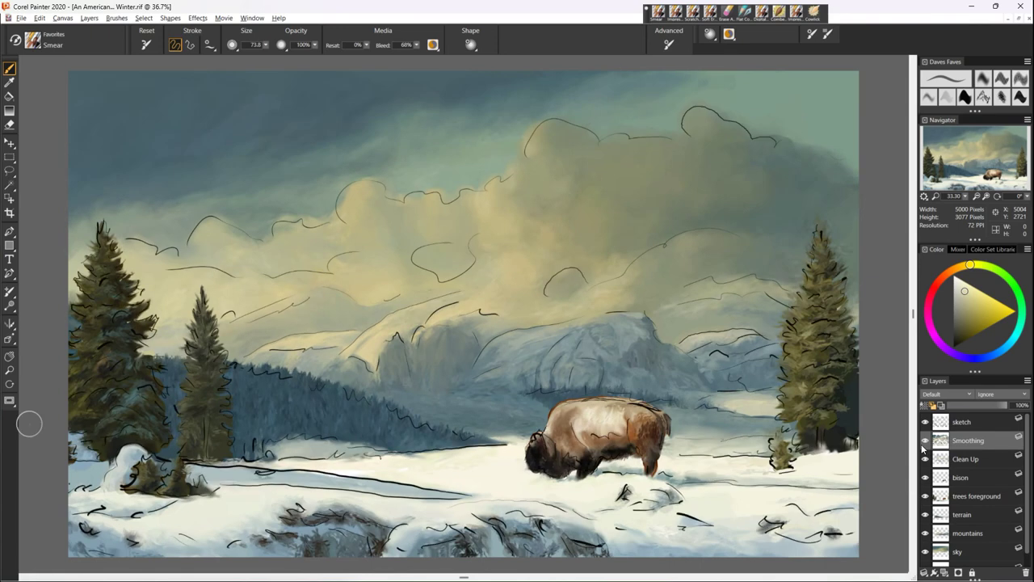
pyautogui.click(944, 572)
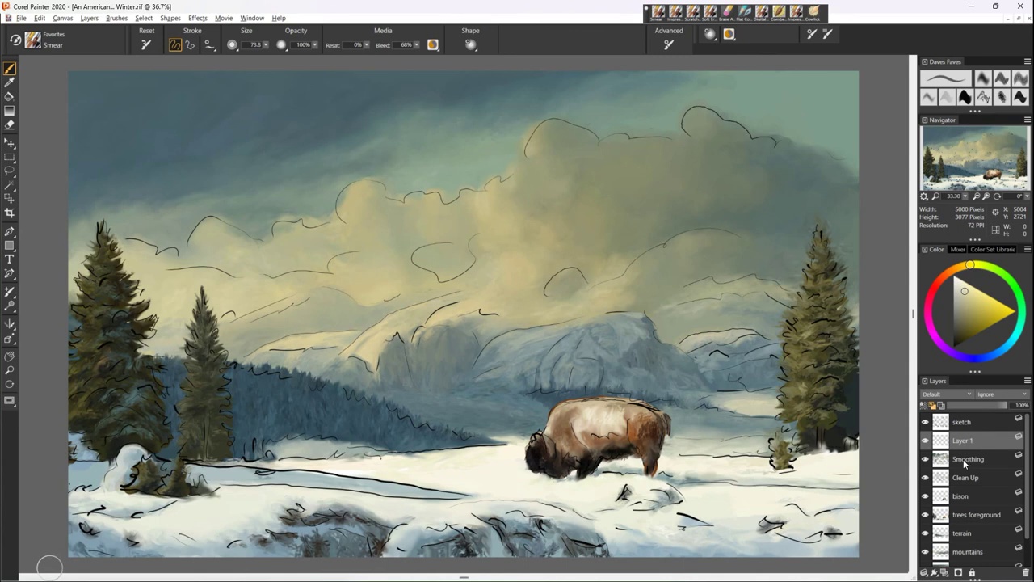
# - Rename the Smoothing layer as Air Brush Effecs
pyautogui.doubleClick(965, 459)
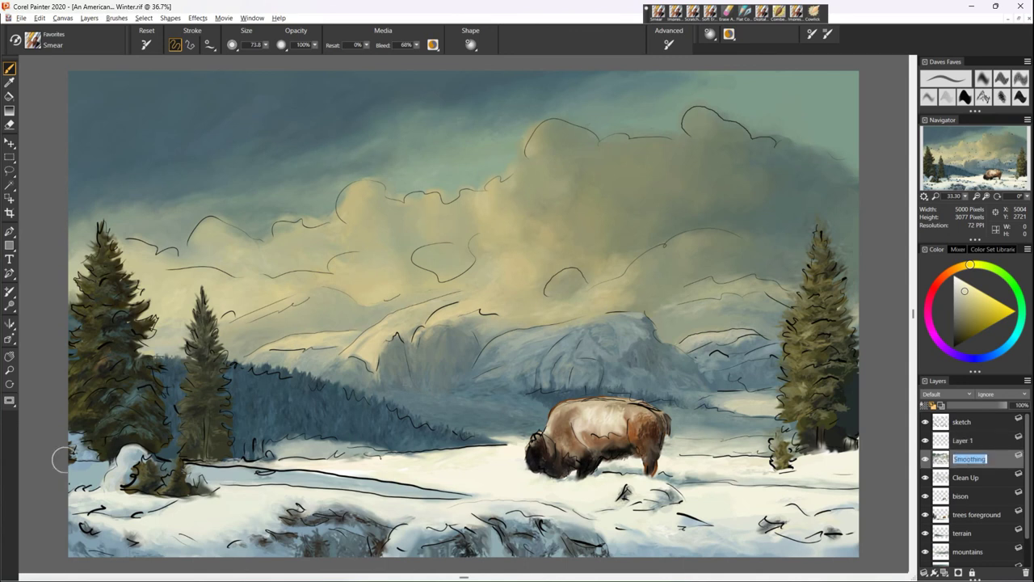
pyautogui.write('Al')
pyautogui.write('r Brush')
pyautogui.write(' Effecs')
# - Airbrush soft sampled cloud tones over the central clouds and above the left mountain slope with the Digital Airbrush at 26% opacity
pyautogui.click(983, 79)
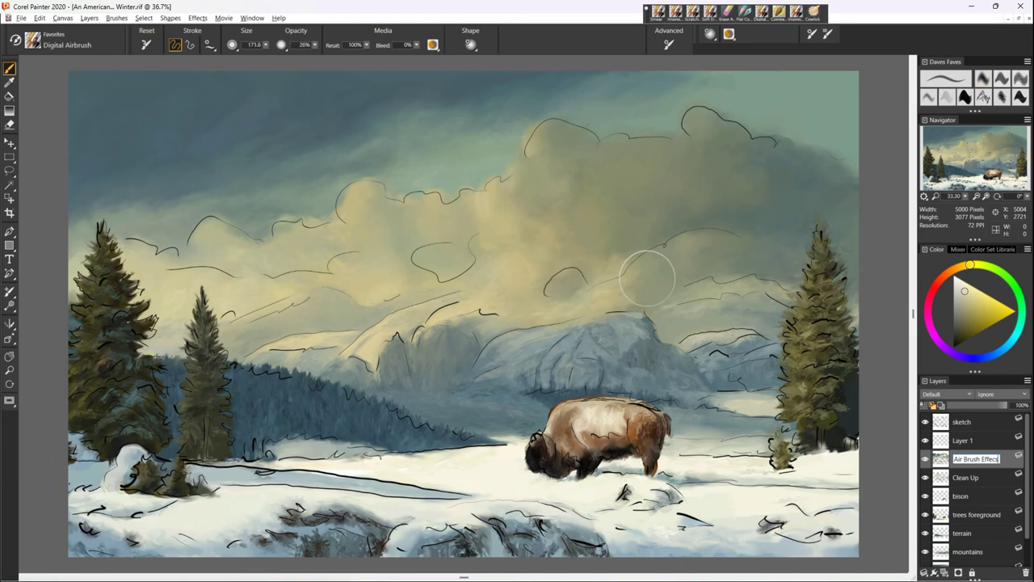
pyautogui.moveTo(573, 256); pyautogui.dragTo(574, 257)
pyautogui.keyDown('alt'); pyautogui.click(664, 242); pyautogui.keyUp('alt')
pyautogui.moveTo(244, 332)
pyautogui.mouseDown()
pyautogui.moveTo(236, 363)
pyautogui.moveTo(233, 347)
pyautogui.mouseUp()
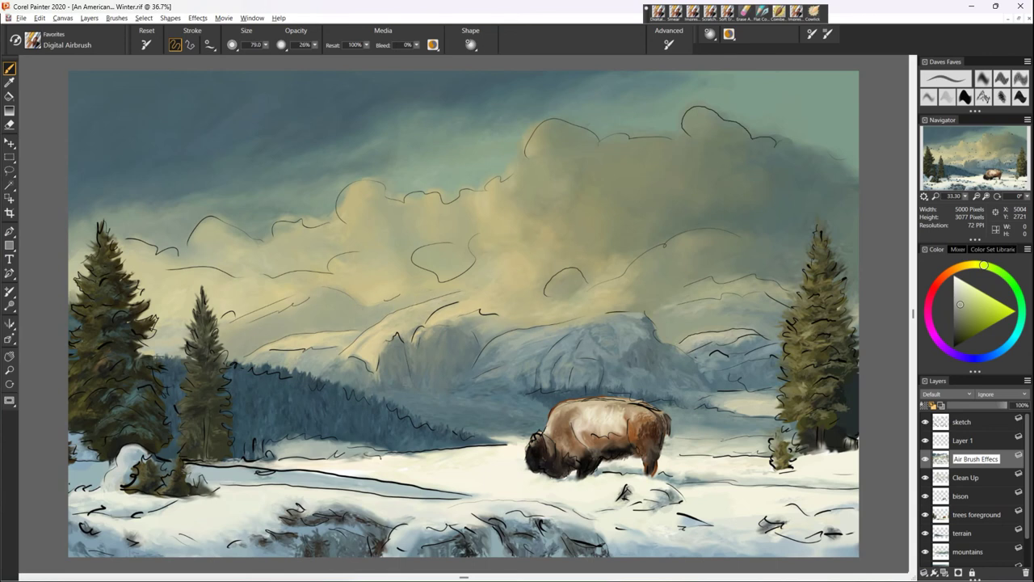
# - Blend the cloud bases above the mountains with sampled yellow and grey-green tones, using a size 79.0 airbrush
pyautogui.keyDown('alt'); pyautogui.click(323, 319); pyautogui.keyUp('alt')
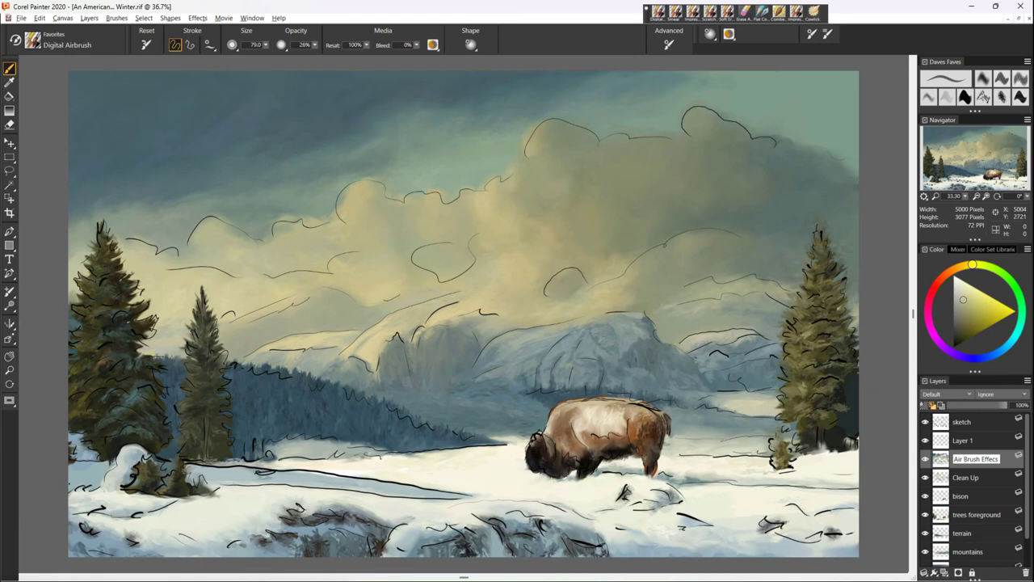
pyautogui.keyDown('alt'); pyautogui.click(430, 323); pyautogui.keyUp('alt')
pyautogui.keyDown('alt'); pyautogui.click(633, 298); pyautogui.keyUp('alt')
pyautogui.keyDown('alt'); pyautogui.click(687, 296); pyautogui.keyUp('alt')
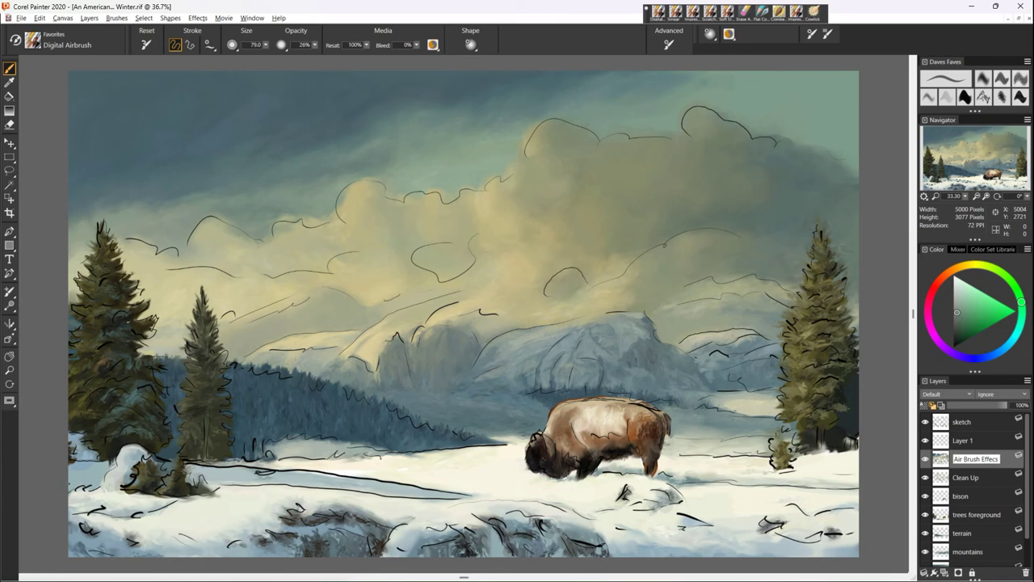
pyautogui.keyDown('alt'); pyautogui.click(616, 301); pyautogui.keyUp('alt')
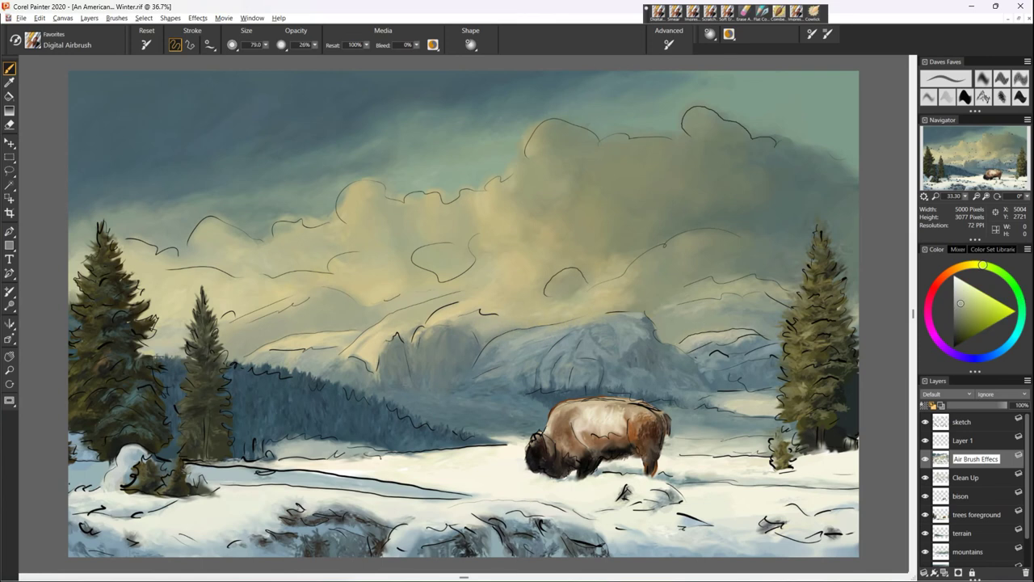
# - Enlarge the Digital Airbrush to size 173.0 and smooth the dark blue sky over the left half with sampled sky tones
pyautogui.keyDown('alt'); pyautogui.click(611, 170); pyautogui.keyUp('alt')
pyautogui.keyDown('alt'); pyautogui.click(443, 116); pyautogui.keyUp('alt')
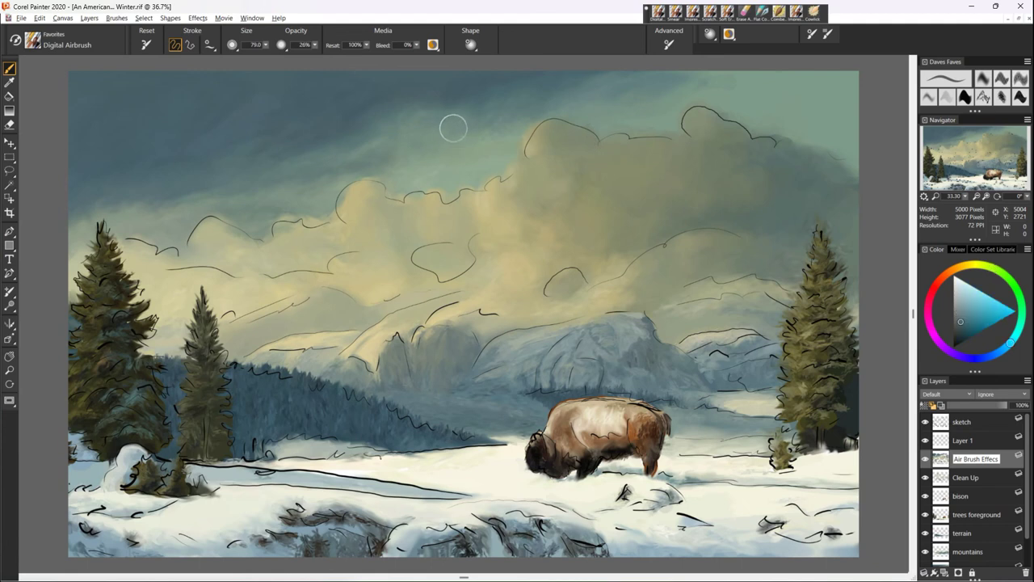
pyautogui.moveTo(454, 127); pyautogui.dragTo(457, 134)
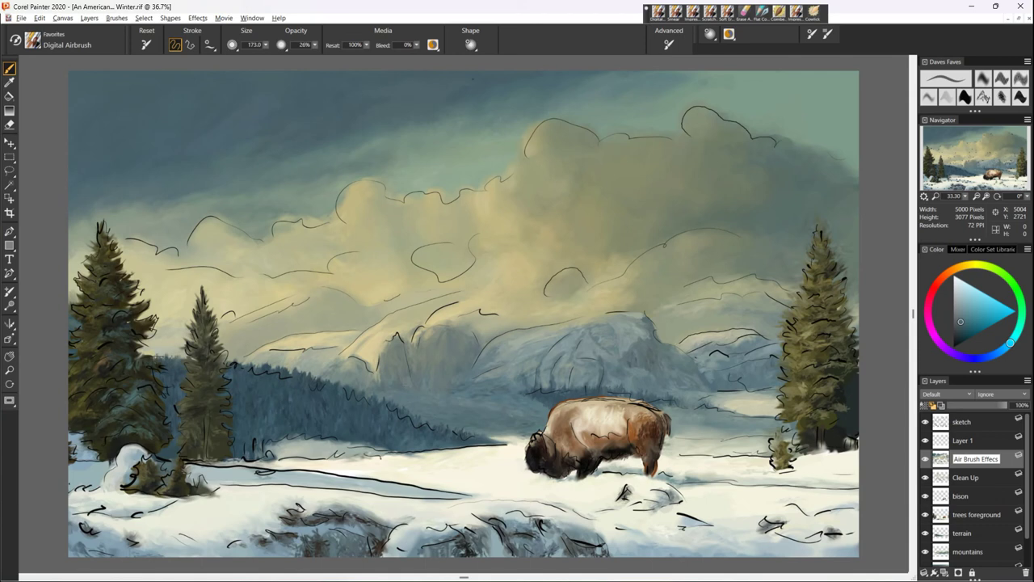
pyautogui.keyDown('alt'); pyautogui.click(396, 107); pyautogui.keyUp('alt')
pyautogui.keyDown('alt'); pyautogui.click(242, 83); pyautogui.keyUp('alt')
pyautogui.keyDown('alt'); pyautogui.click(108, 120); pyautogui.keyUp('alt')
pyautogui.keyDown('alt'); pyautogui.click(115, 146); pyautogui.keyUp('alt')
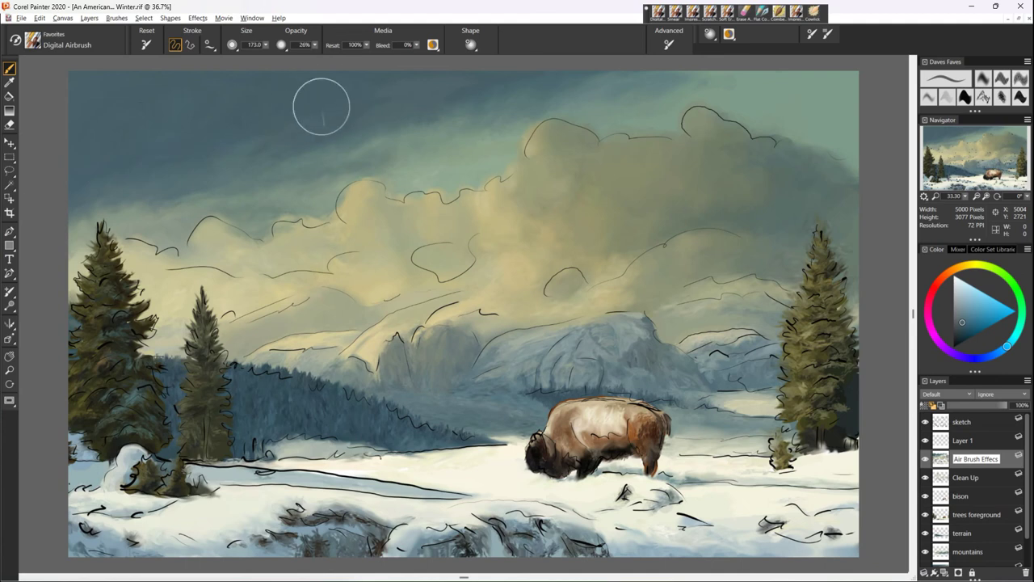
pyautogui.keyDown('alt'); pyautogui.click(290, 72); pyautogui.keyUp('alt')
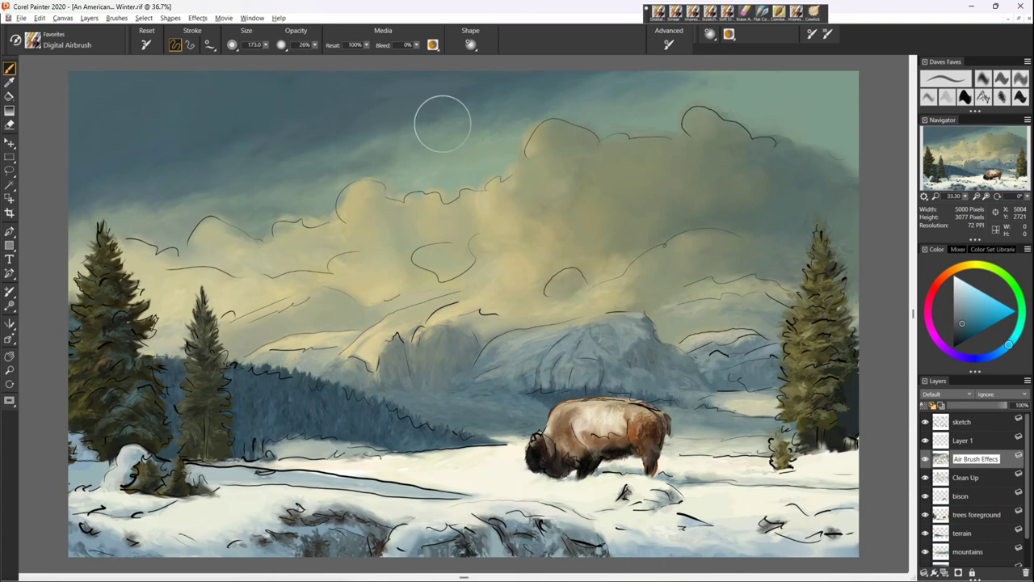
# - Compare the painting with and without the Air Brush Effecs layer, and blend sampled blue and teal tones along the diagonal sky band
pyautogui.click(926, 460)
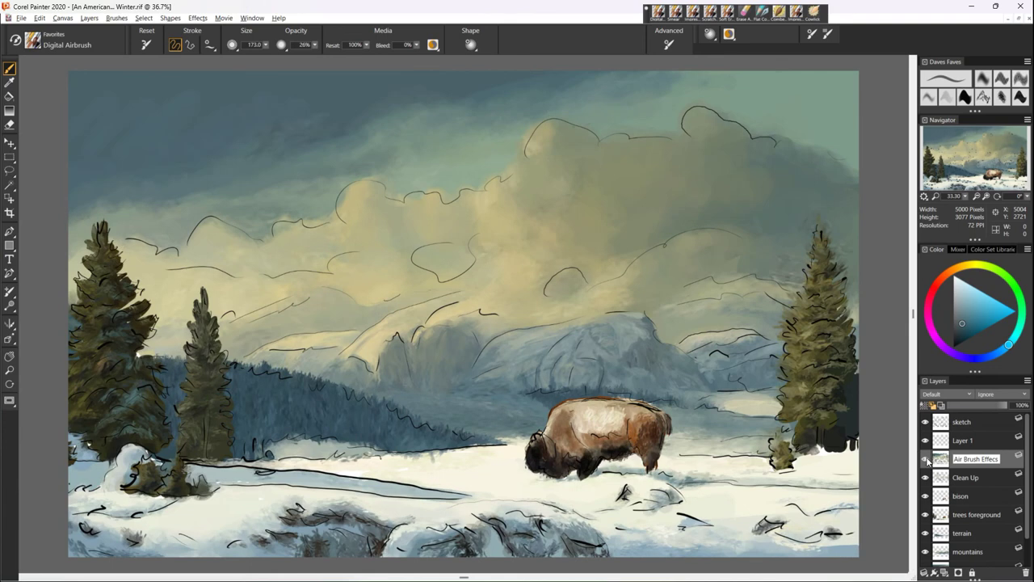
pyautogui.click(926, 459)
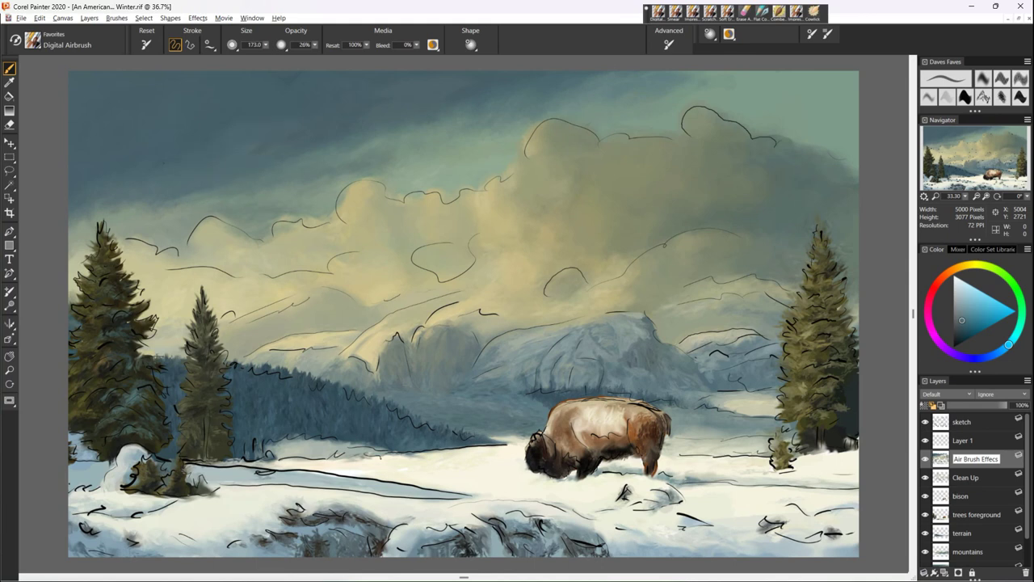
pyautogui.keyDown('alt'); pyautogui.click(394, 107); pyautogui.keyUp('alt')
pyautogui.keyDown('alt'); pyautogui.click(397, 149); pyautogui.keyUp('alt')
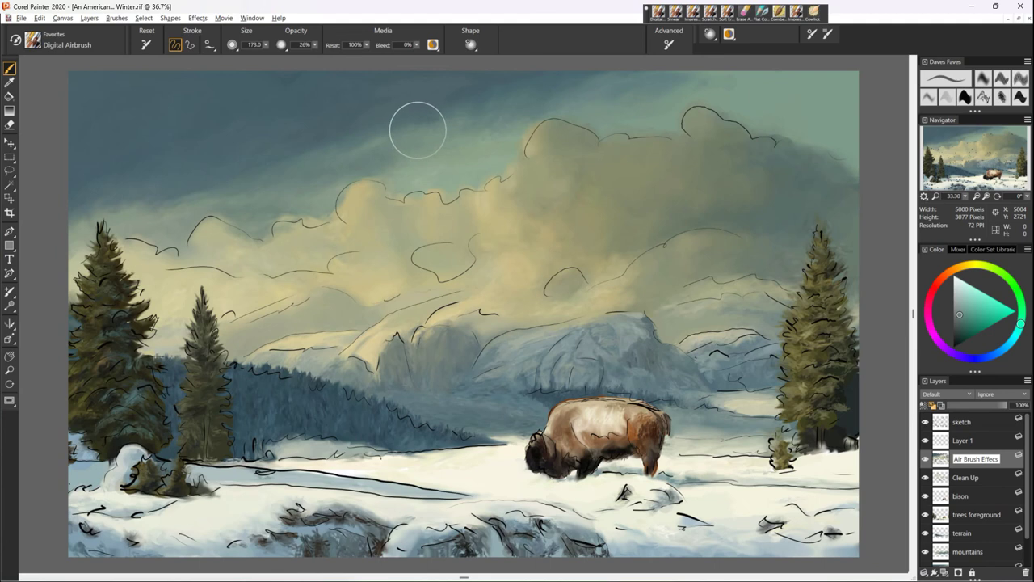
pyautogui.keyDown('alt'); pyautogui.click(320, 152); pyautogui.keyUp('alt')
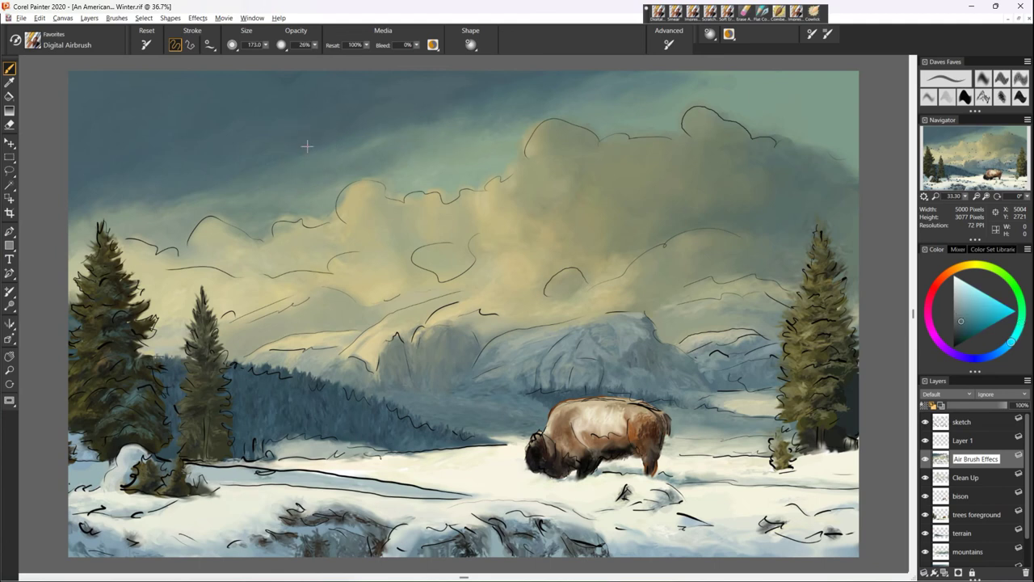
# - Reduce the airbrush to size 109.1 and blend the upper-right sky with sampled blues and hues shifted towards green and teal
pyautogui.moveTo(308, 150); pyautogui.dragTo(317, 151)
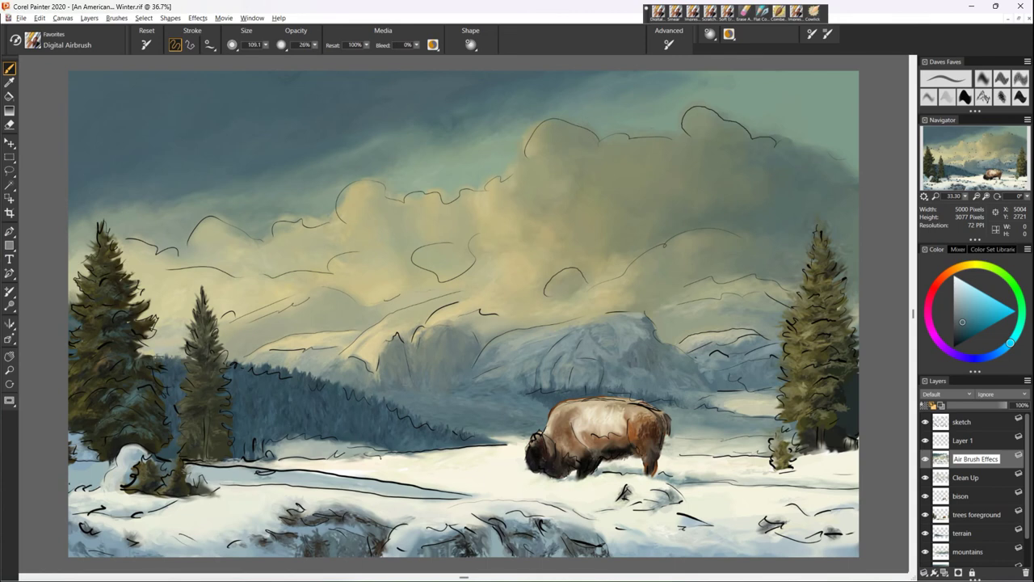
pyautogui.moveTo(1010, 343); pyautogui.dragTo(1021, 302)
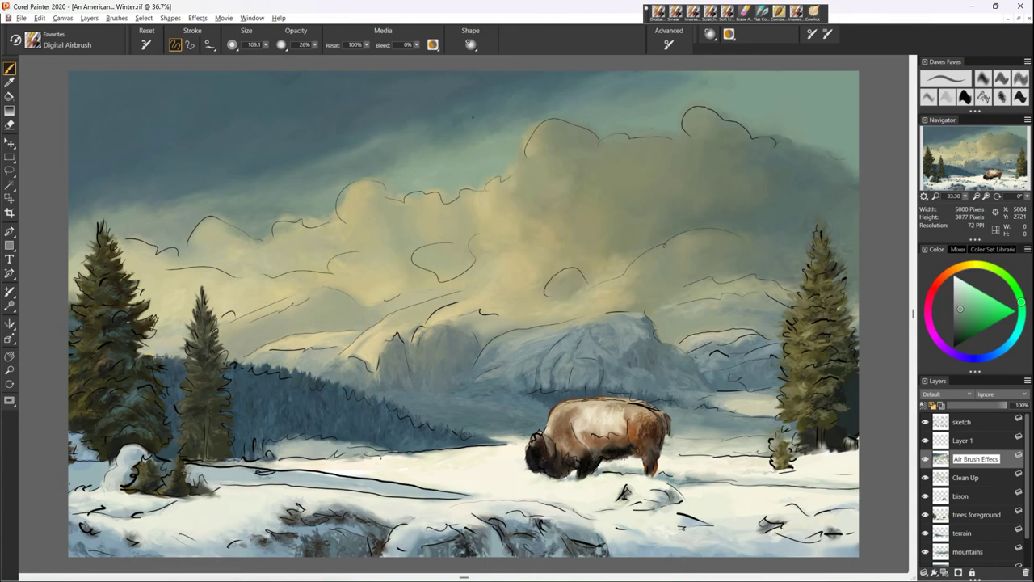
pyautogui.keyDown('alt'); pyautogui.click(621, 86); pyautogui.keyUp('alt')
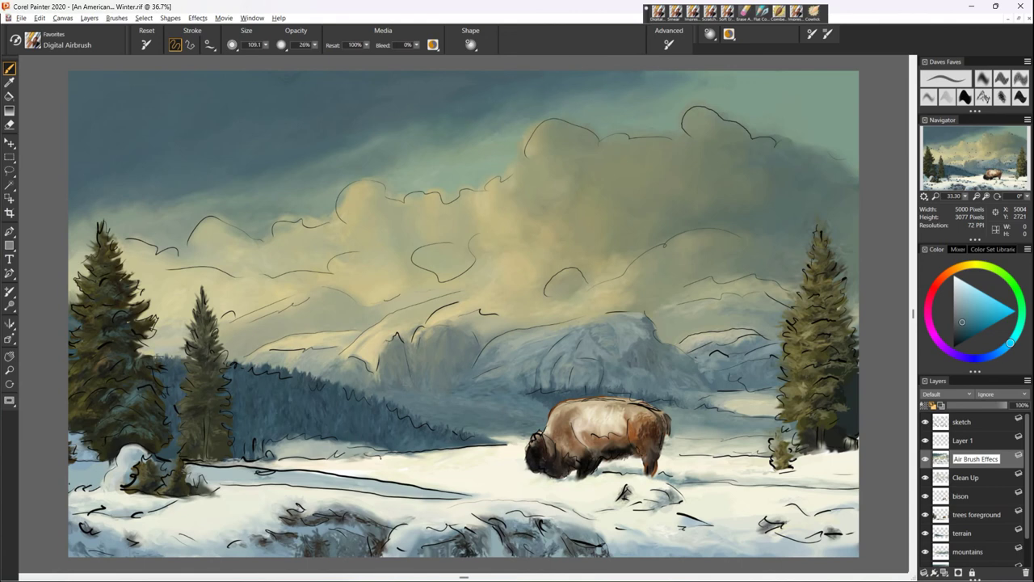
pyautogui.keyDown('alt'); pyautogui.click(473, 102); pyautogui.keyUp('alt')
pyautogui.keyDown('alt'); pyautogui.click(726, 115); pyautogui.keyUp('alt')
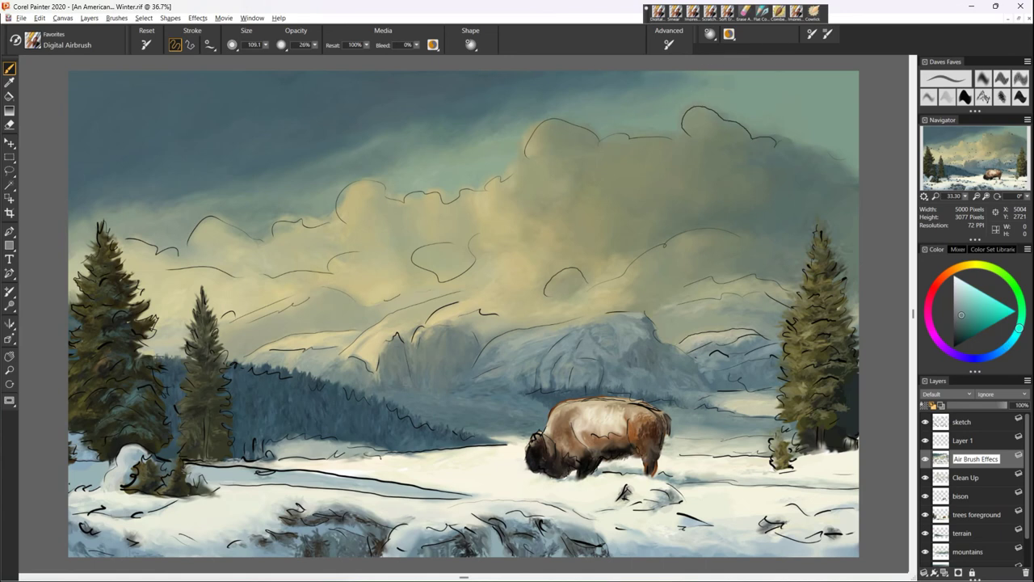
pyautogui.moveTo(1020, 327); pyautogui.dragTo(1021, 305)
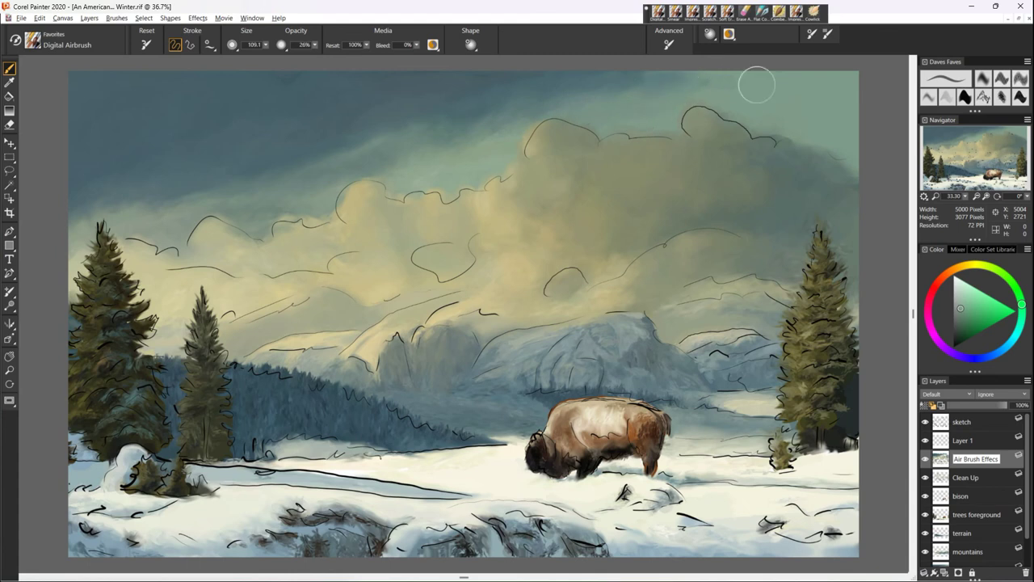
pyautogui.click(1020, 325)
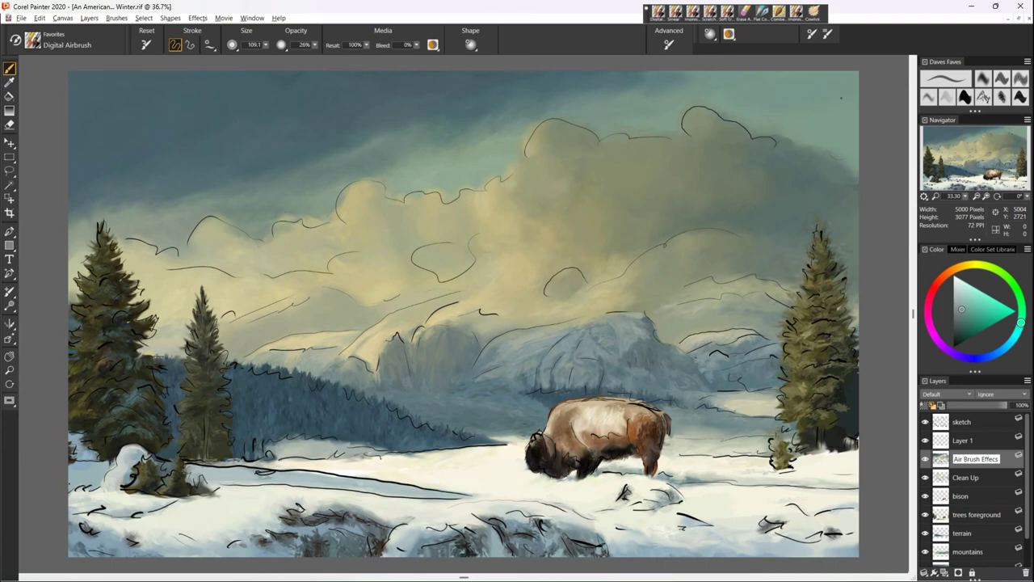
# - Soften the open sky around the central and left cloud tops with sampled green and blue tones
pyautogui.keyDown('alt'); pyautogui.click(676, 102); pyautogui.keyUp('alt')
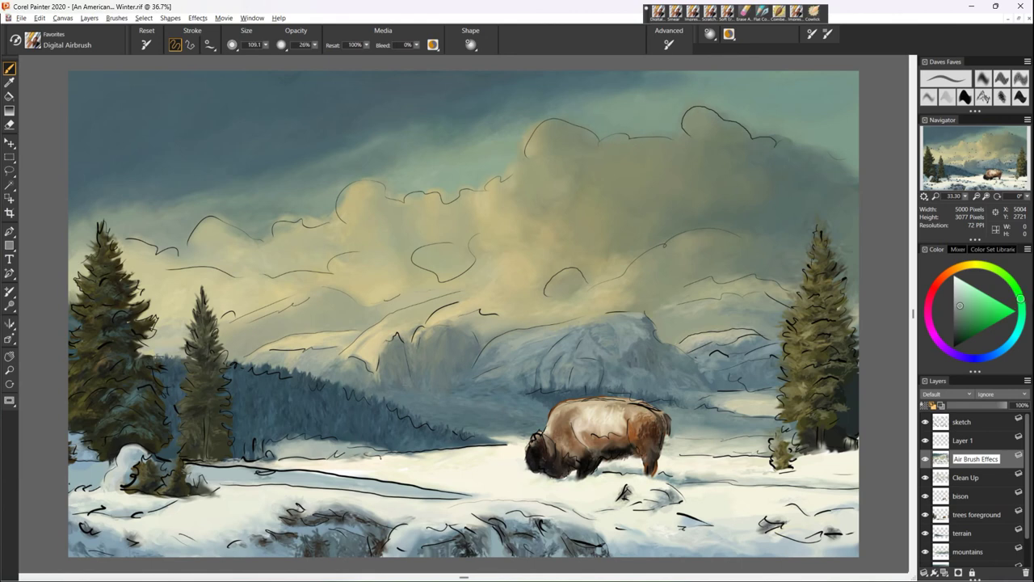
pyautogui.keyDown('alt'); pyautogui.click(517, 133); pyautogui.keyUp('alt')
pyautogui.moveTo(526, 131); pyautogui.dragTo(536, 122)
pyautogui.click(926, 459)
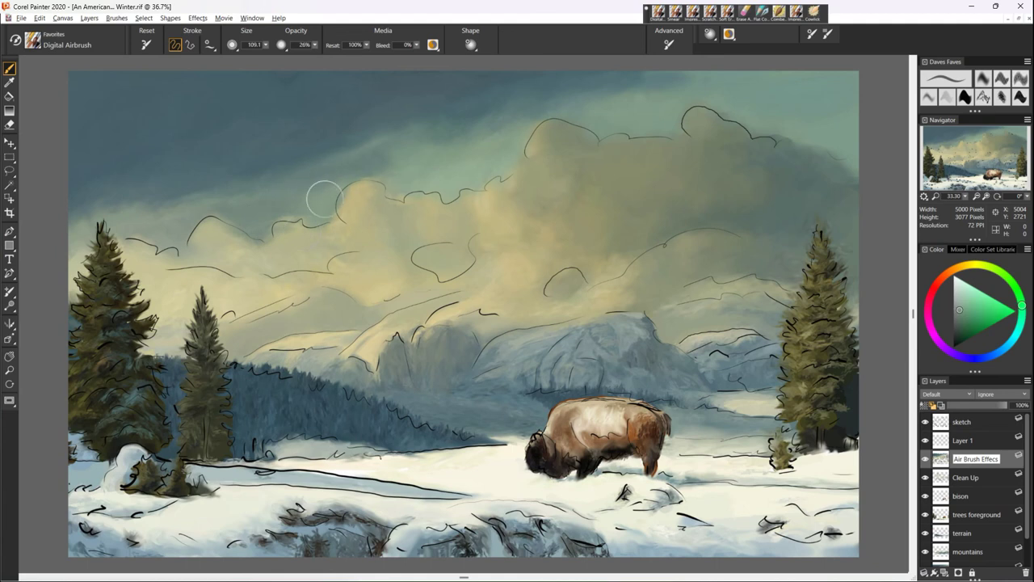
pyautogui.keyDown('alt'); pyautogui.click(177, 203); pyautogui.keyUp('alt')
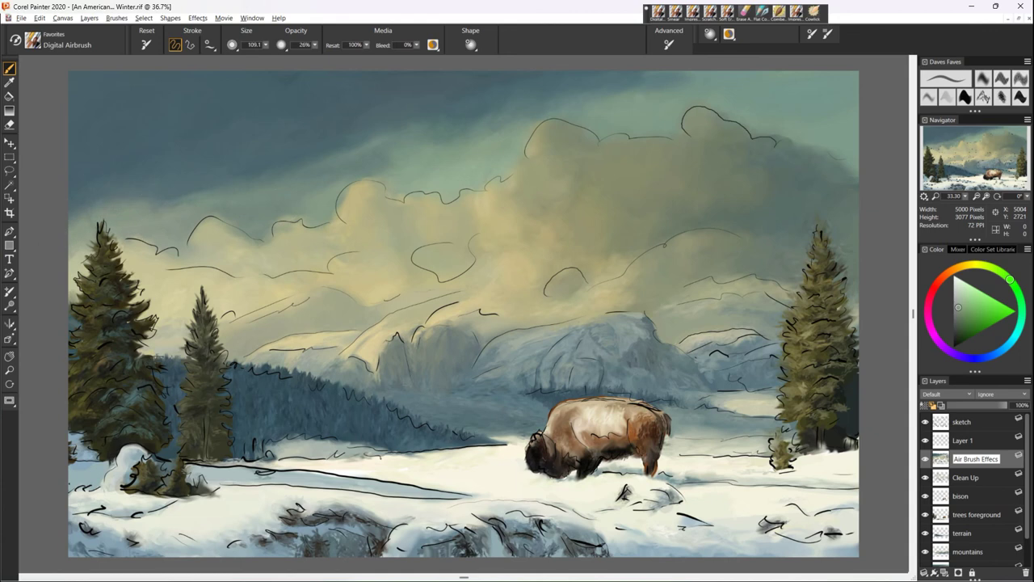
pyautogui.keyDown('alt'); pyautogui.click(229, 170); pyautogui.keyUp('alt')
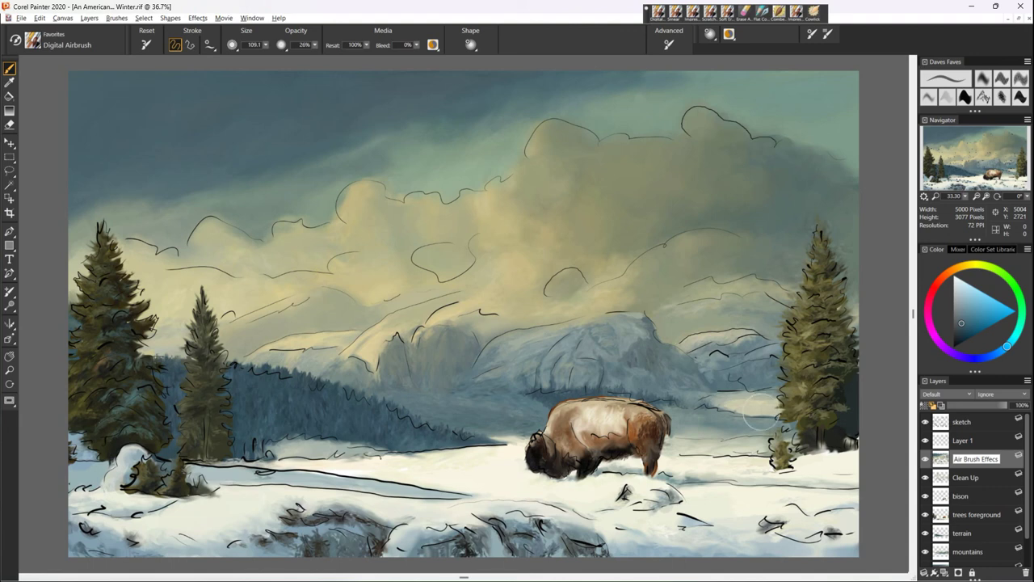
# - Airbrush sampled blue-grey, green and olive tones over the dark right cloud bank and its outer edge
pyautogui.keyDown('alt'); pyautogui.click(798, 207); pyautogui.keyUp('alt')
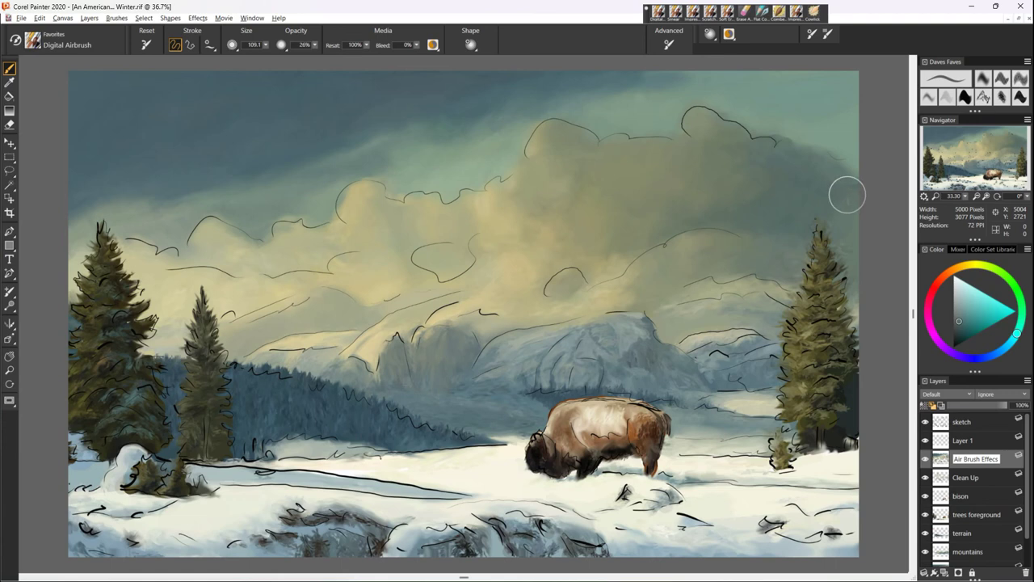
pyautogui.keyDown('alt'); pyautogui.click(656, 242); pyautogui.keyUp('alt')
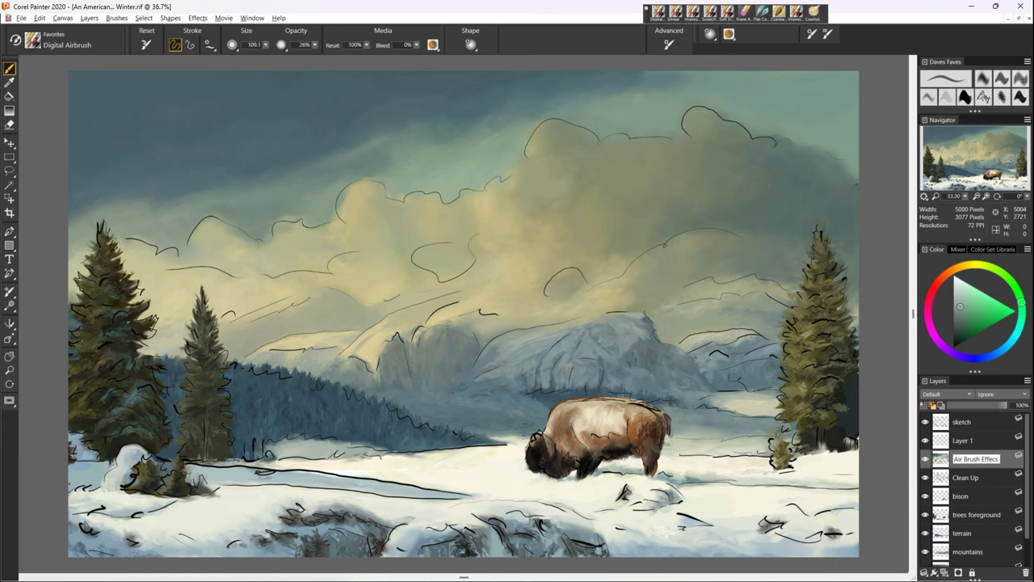
pyautogui.keyDown('alt'); pyautogui.click(649, 244); pyautogui.keyUp('alt')
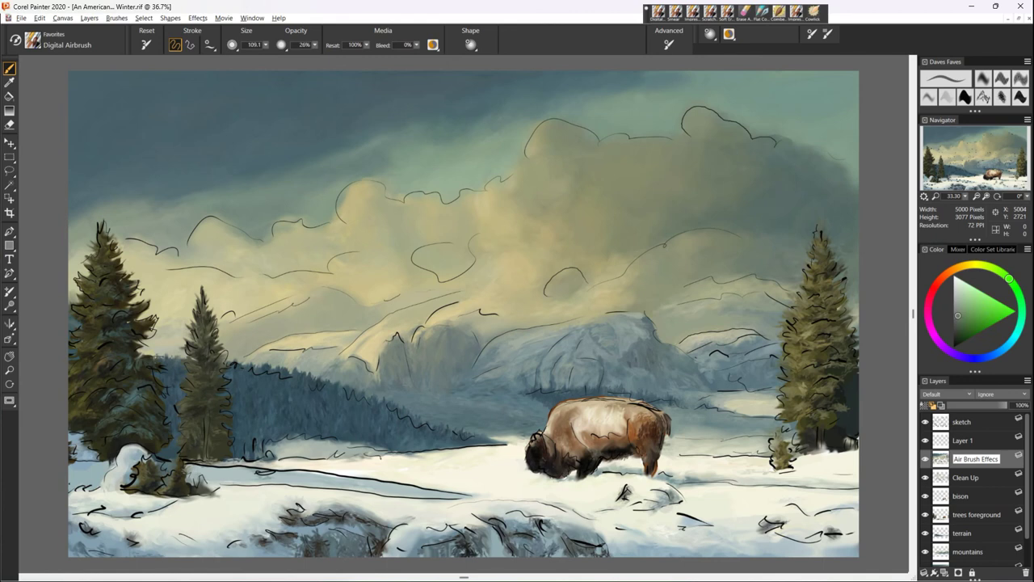
pyautogui.keyDown('alt'); pyautogui.click(683, 164); pyautogui.keyUp('alt')
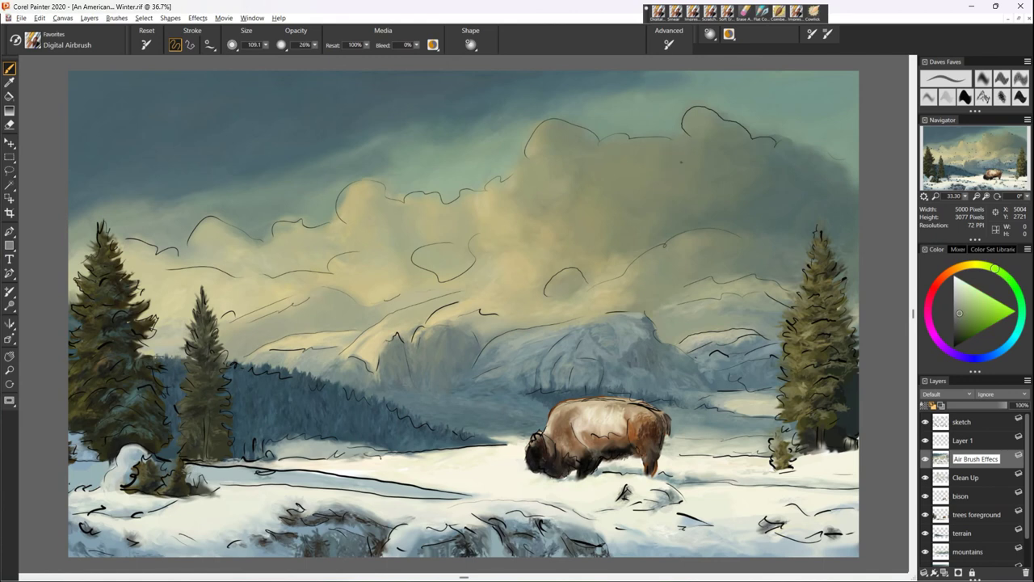
pyautogui.keyDown('alt'); pyautogui.click(628, 172); pyautogui.keyUp('alt')
pyautogui.keyDown('alt'); pyautogui.click(614, 150); pyautogui.keyUp('alt')
pyautogui.keyDown('alt'); pyautogui.click(557, 168); pyautogui.keyUp('alt')
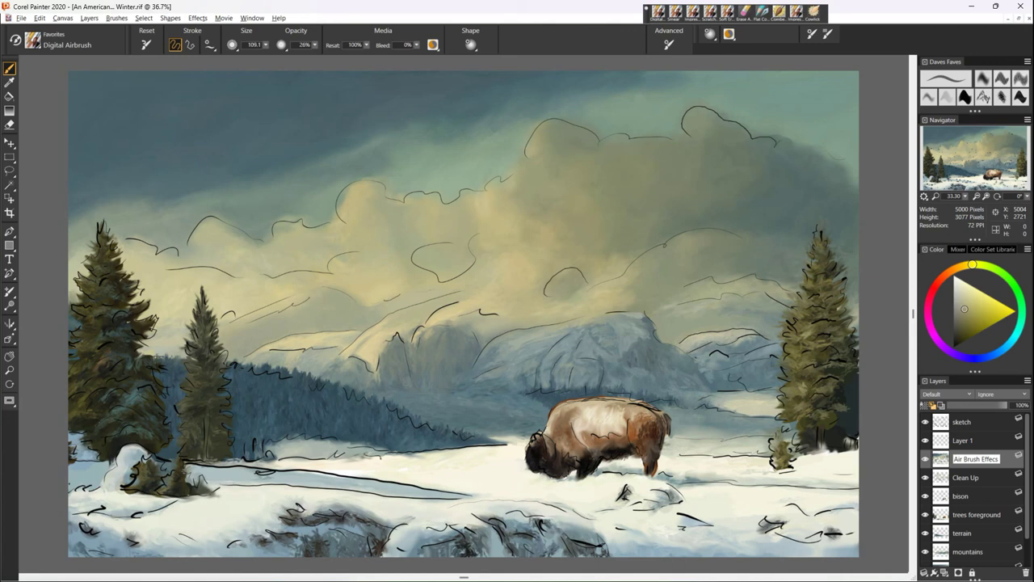
# - Blend the transition between the dark cloud bank and the bright central cloud with sampled warm olive and yellow tones
pyautogui.keyDown('alt'); pyautogui.click(575, 220); pyautogui.keyUp('alt')
pyautogui.moveTo(575, 220); pyautogui.dragTo(581, 231)
pyautogui.keyDown('alt'); pyautogui.click(624, 188); pyautogui.keyUp('alt')
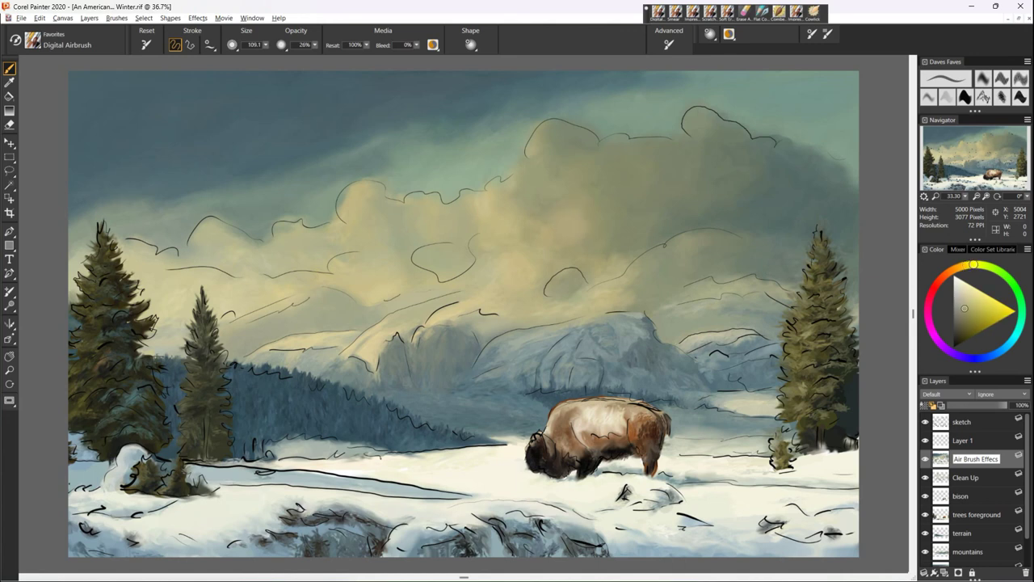
pyautogui.moveTo(578, 176); pyautogui.dragTo(676, 194)
pyautogui.keyDown('alt'); pyautogui.click(561, 176); pyautogui.keyUp('alt')
pyautogui.moveTo(546, 167); pyautogui.dragTo(544, 208)
pyautogui.keyDown('alt'); pyautogui.click(586, 191); pyautogui.keyUp('alt')
pyautogui.moveTo(528, 179); pyautogui.dragTo(522, 195)
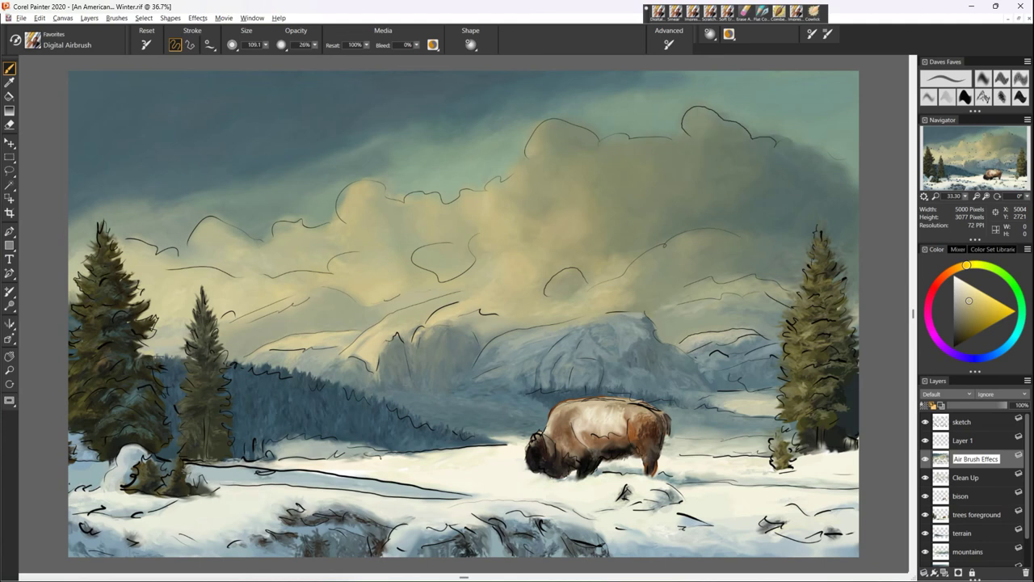
# - Smooth the lit cloud tops left of centre with sampled yellow and yellow-green tones
pyautogui.keyDown('alt'); pyautogui.click(478, 244); pyautogui.keyUp('alt')
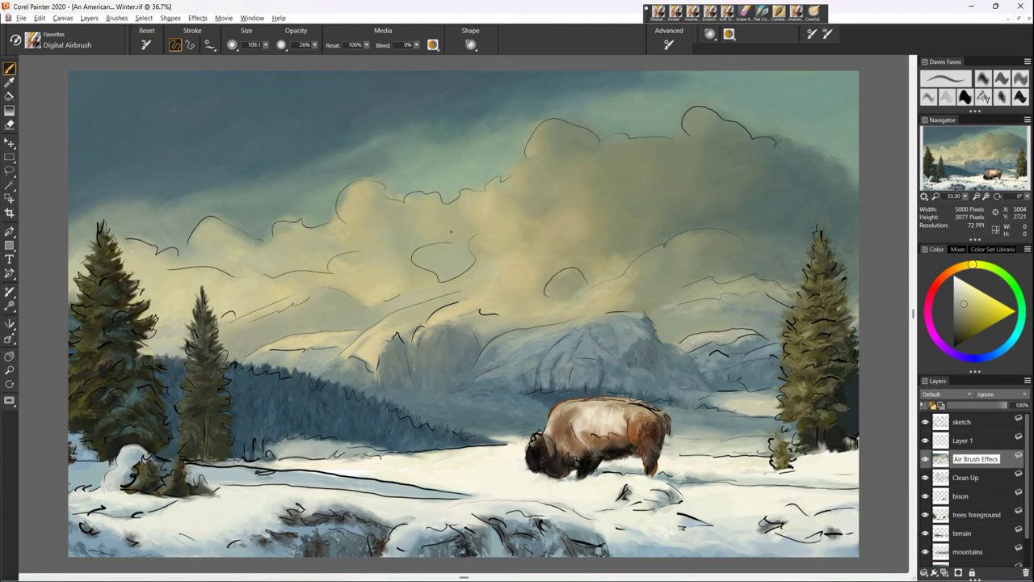
pyautogui.keyDown('alt'); pyautogui.click(456, 195); pyautogui.keyUp('alt')
pyautogui.keyDown('alt'); pyautogui.click(458, 182); pyautogui.keyUp('alt')
pyautogui.keyDown('alt'); pyautogui.click(281, 226); pyautogui.keyUp('alt')
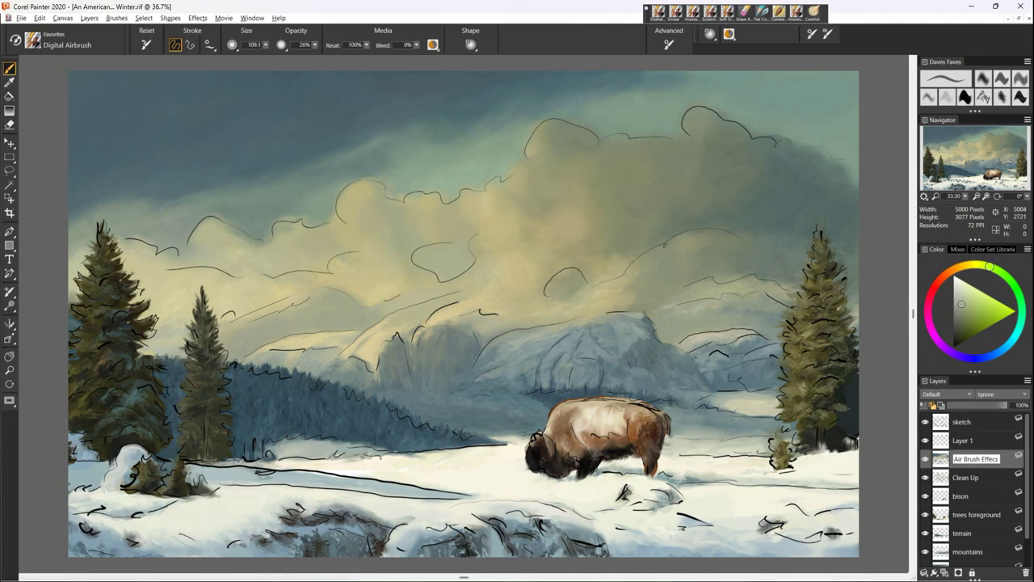
pyautogui.moveTo(291, 224)
pyautogui.mouseDown()
pyautogui.moveTo(278, 232)
pyautogui.moveTo(289, 224)
pyautogui.moveTo(300, 236)
pyautogui.mouseUp()
pyautogui.keyDown('alt'); pyautogui.click(292, 237); pyautogui.keyUp('alt')
pyautogui.keyDown('alt'); pyautogui.click(297, 237); pyautogui.keyUp('alt')
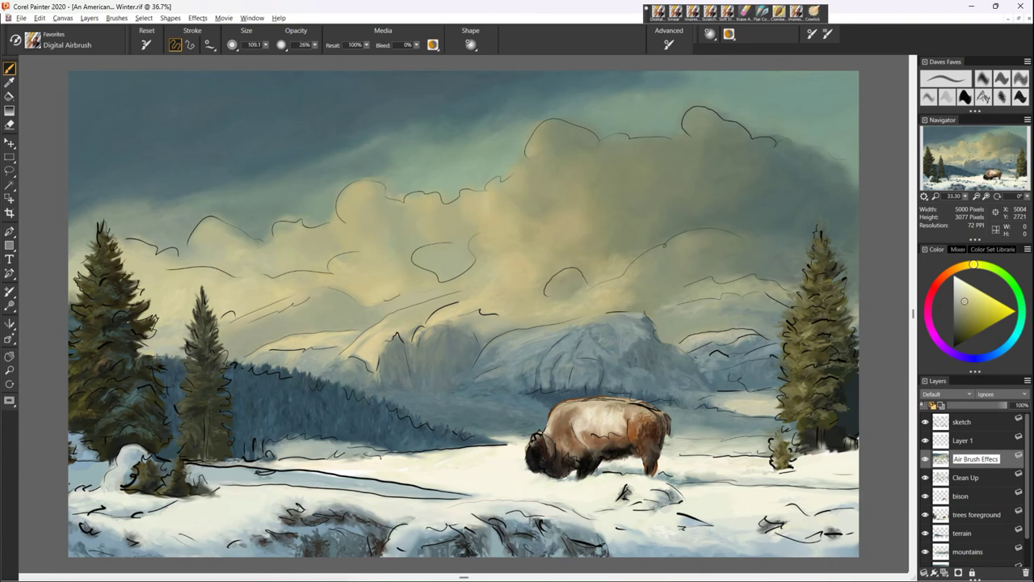
# - Airbrush sampled pale yellow and olive tones across the bright middle clouds above the central mountains
pyautogui.keyDown('alt'); pyautogui.click(342, 268); pyautogui.keyUp('alt')
pyautogui.keyDown('alt'); pyautogui.click(525, 234); pyautogui.keyUp('alt')
pyautogui.keyDown('alt'); pyautogui.click(517, 242); pyautogui.keyUp('alt')
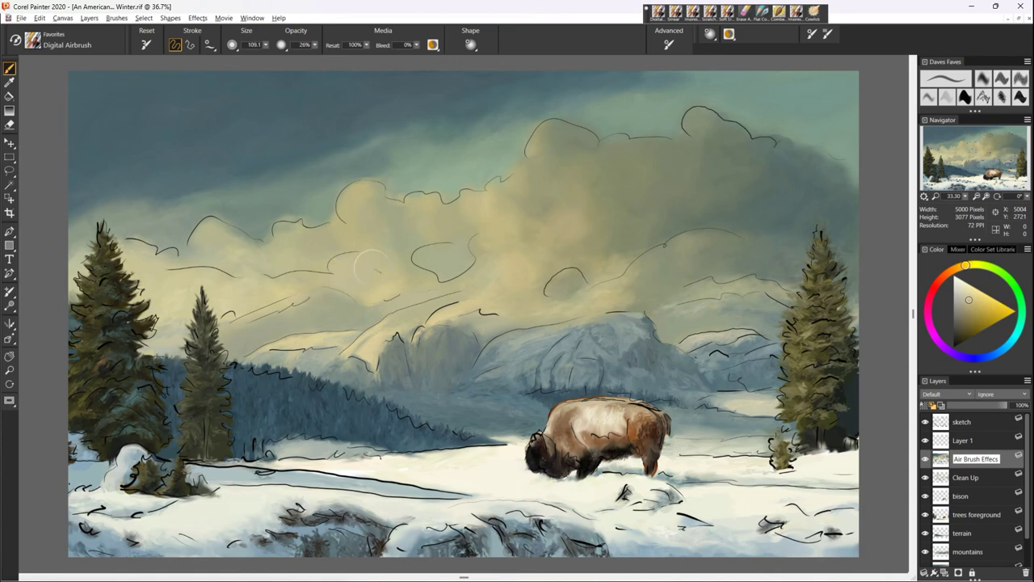
pyautogui.keyDown('alt'); pyautogui.click(447, 295); pyautogui.keyUp('alt')
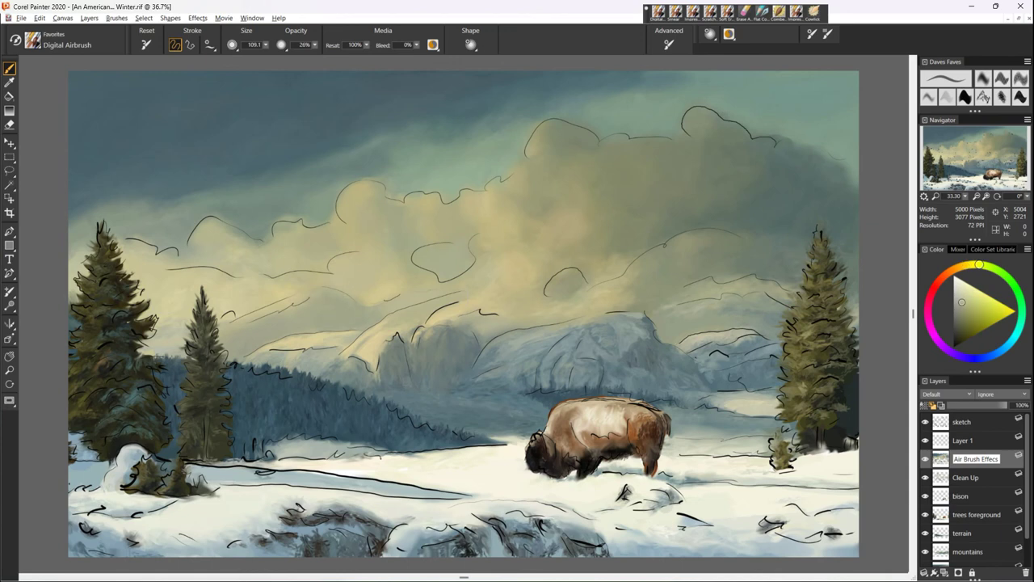
pyautogui.keyDown('alt'); pyautogui.click(555, 297); pyautogui.keyUp('alt')
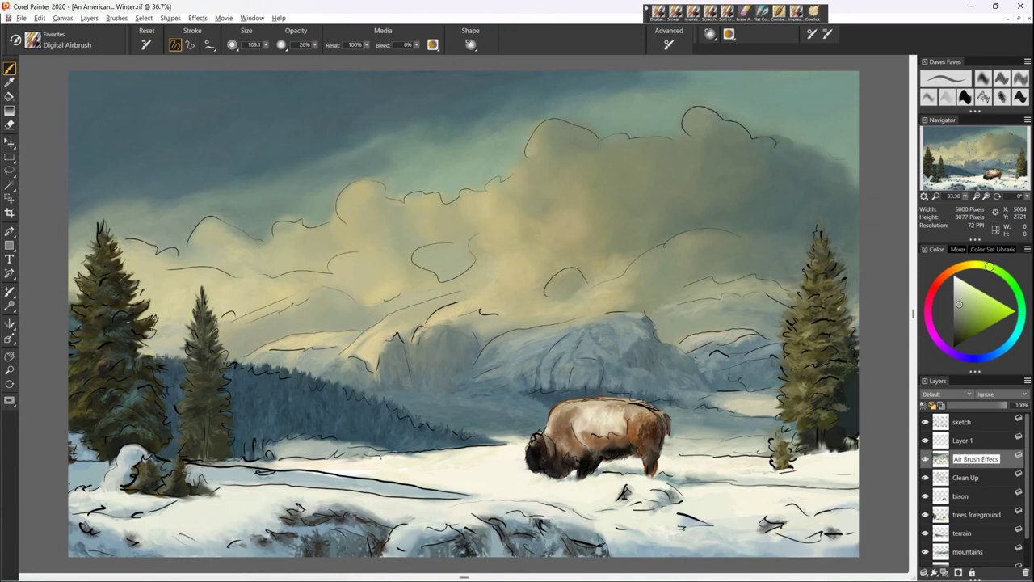
# - Soften the low clouds above the left mountain slopes and behind the left pines with sampled pale green and yellow tones
pyautogui.keyDown('alt'); pyautogui.click(437, 292); pyautogui.keyUp('alt')
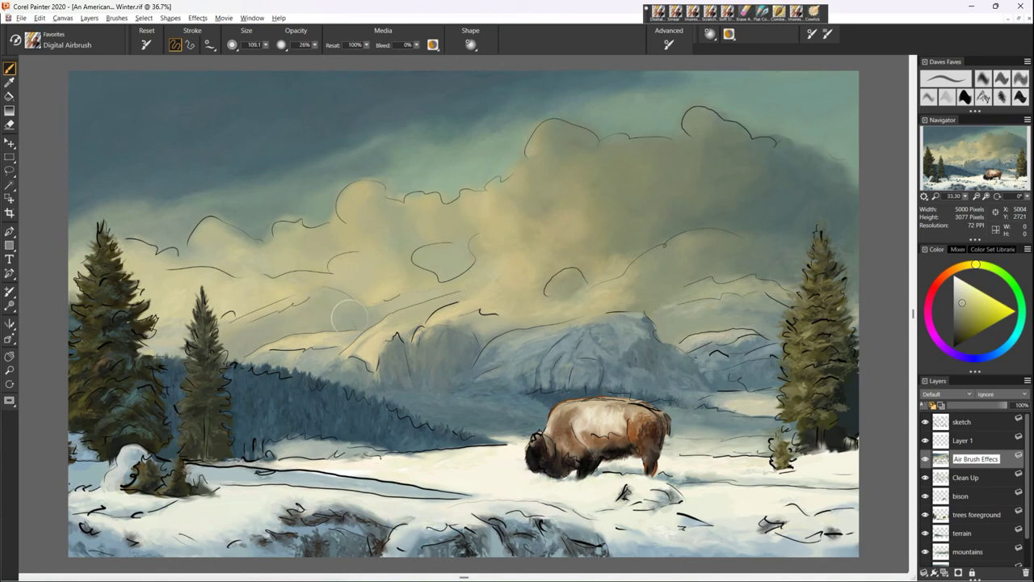
pyautogui.keyDown('alt'); pyautogui.click(478, 291); pyautogui.keyUp('alt')
pyautogui.keyDown('alt'); pyautogui.click(234, 334); pyautogui.keyUp('alt')
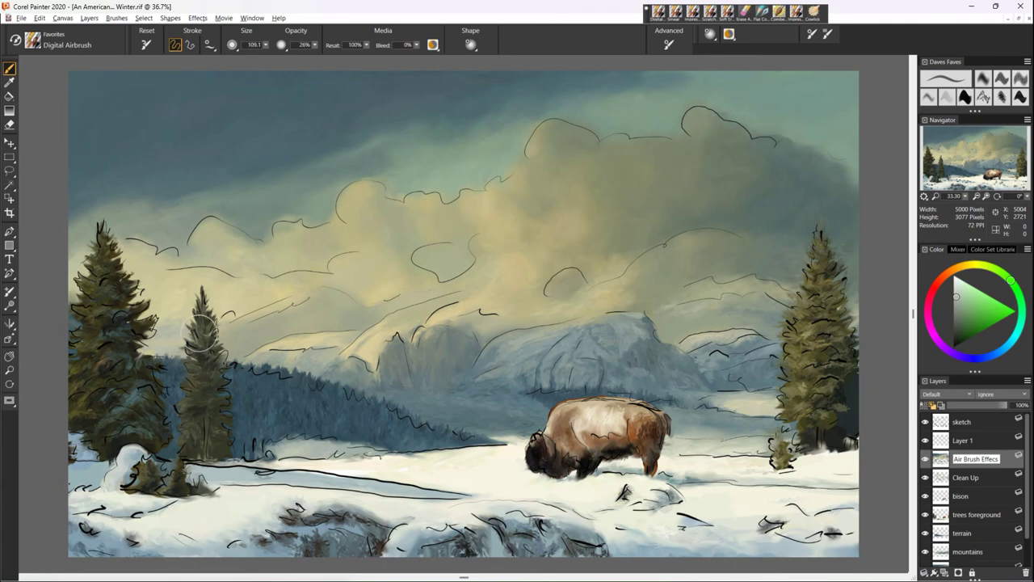
pyautogui.keyDown('alt'); pyautogui.click(252, 288); pyautogui.keyUp('alt')
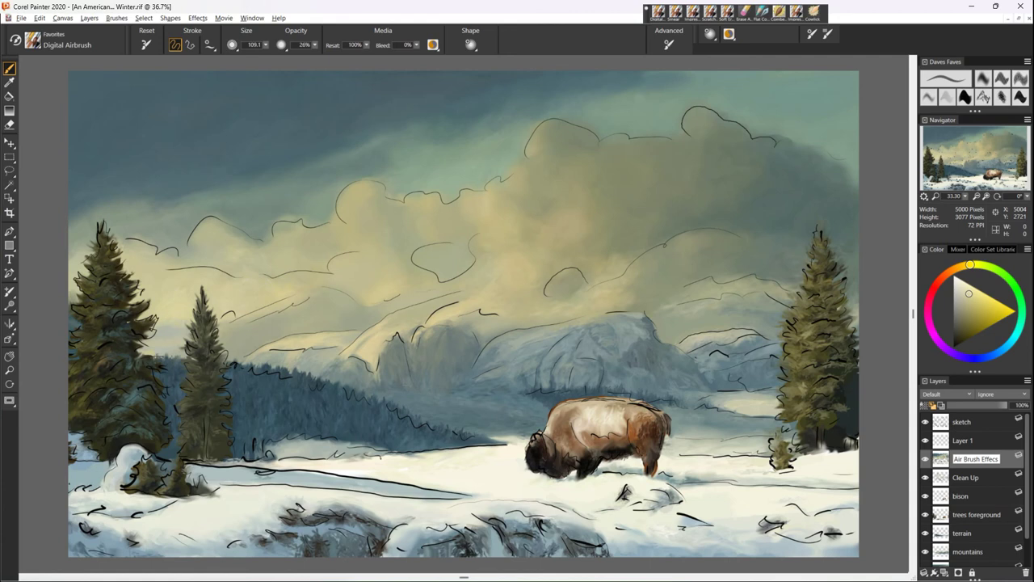
pyautogui.keyDown('alt'); pyautogui.click(242, 279); pyautogui.keyUp('alt')
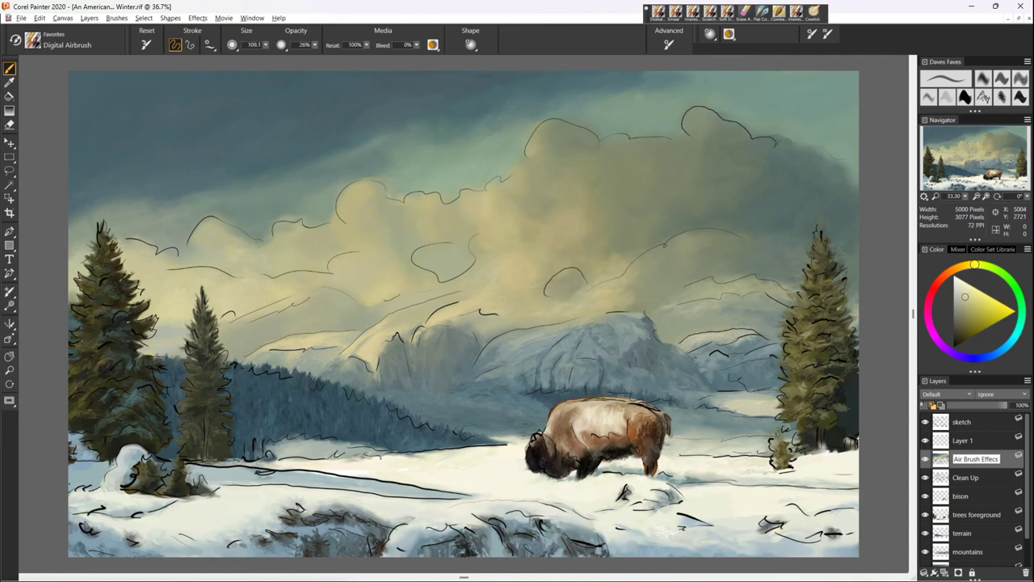
# - Soften the edges of the far-left clouds beside the tall pine with sampled pale yellow and green tones
pyautogui.keyDown('alt'); pyautogui.click(193, 248); pyautogui.keyUp('alt')
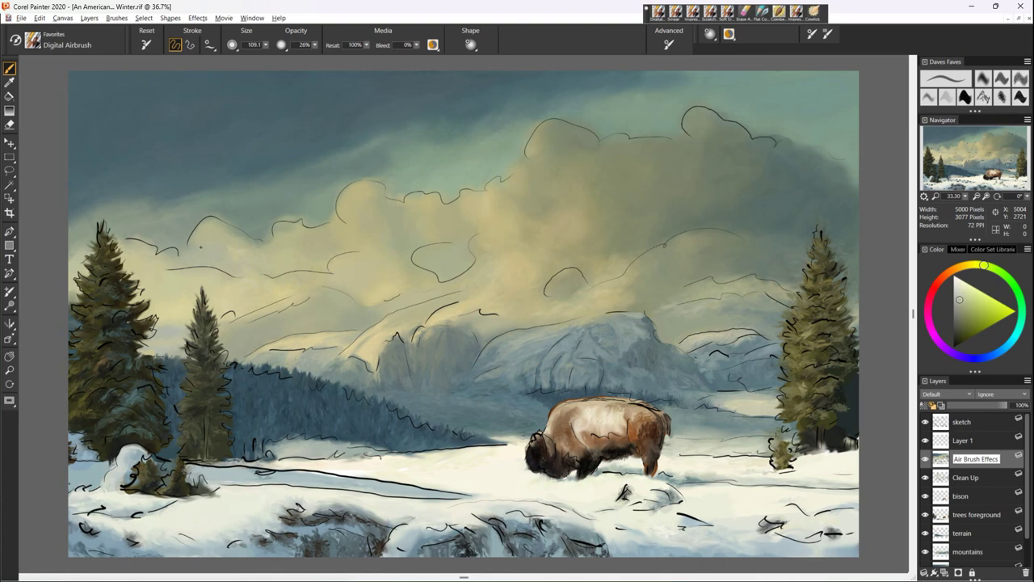
pyautogui.keyDown('alt'); pyautogui.click(161, 236); pyautogui.keyUp('alt')
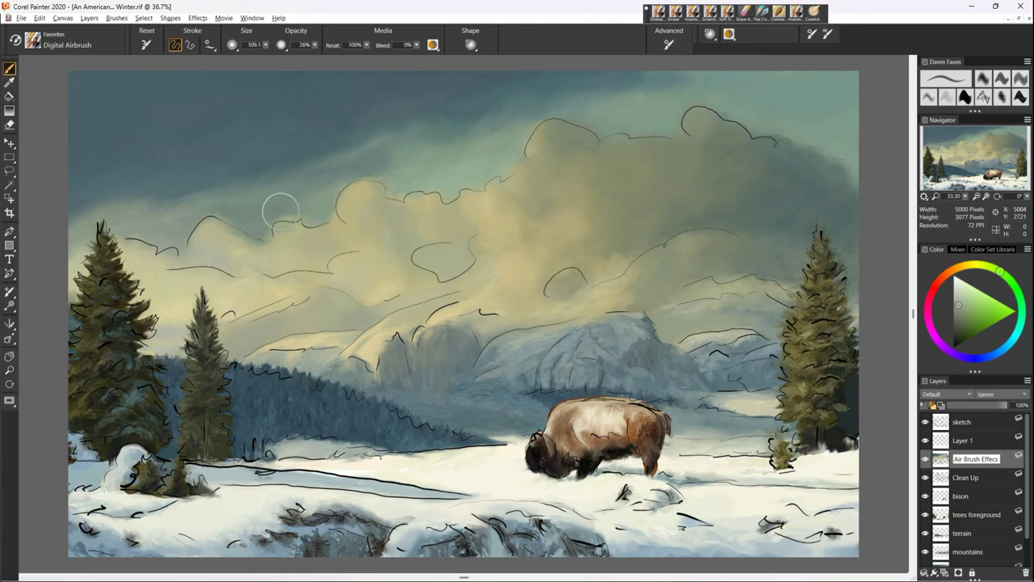
pyautogui.keyDown('alt'); pyautogui.click(163, 230); pyautogui.keyUp('alt')
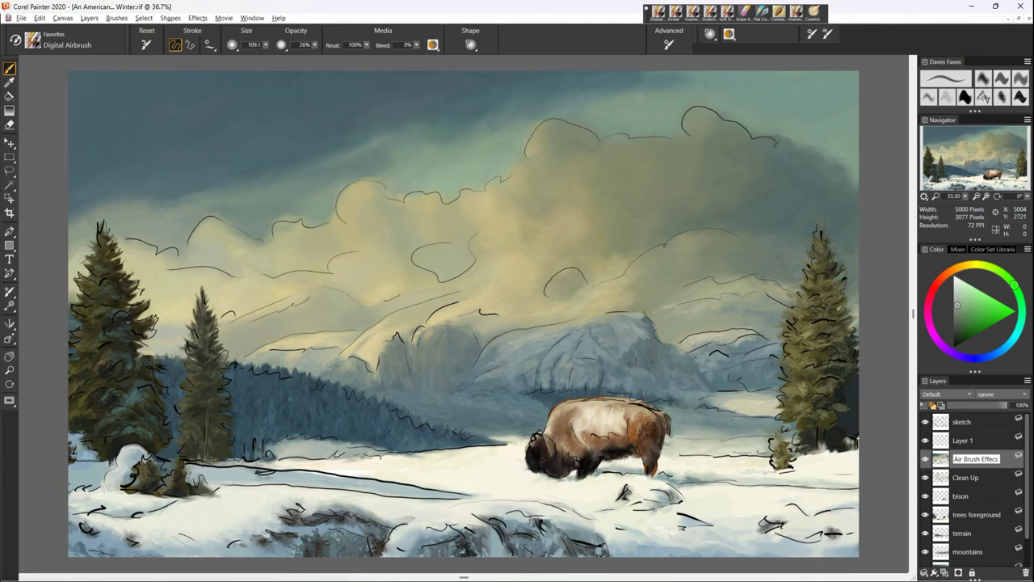
pyautogui.keyDown('alt'); pyautogui.click(137, 224); pyautogui.keyUp('alt')
pyautogui.keyDown('alt'); pyautogui.click(134, 256); pyautogui.keyUp('alt')
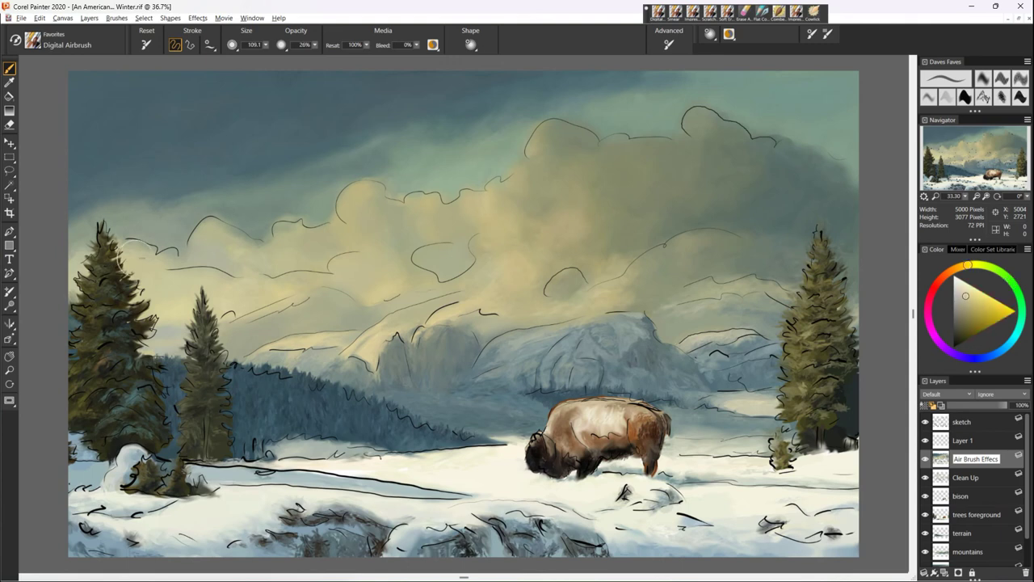
pyautogui.keyDown('alt'); pyautogui.click(167, 228); pyautogui.keyUp('alt')
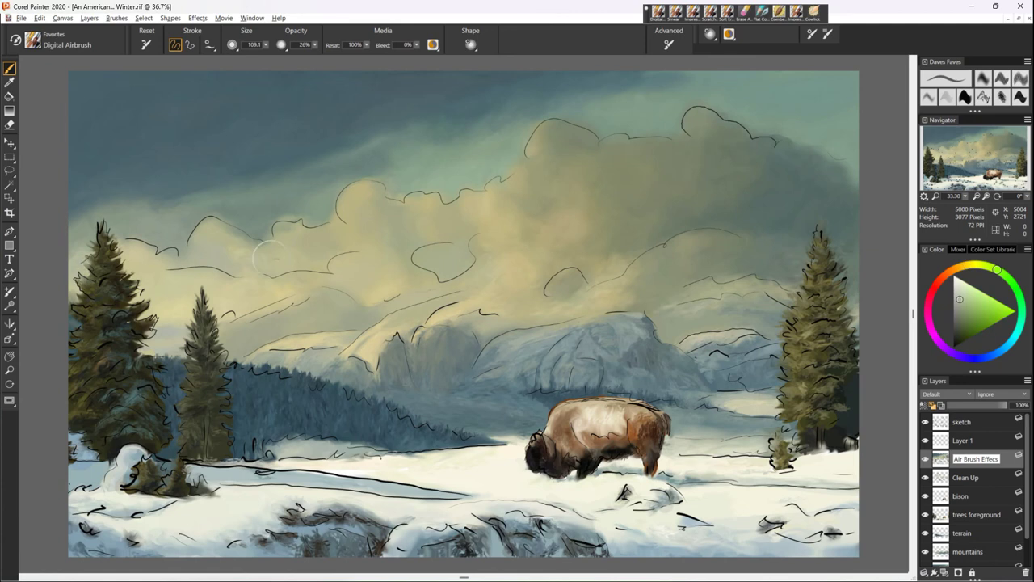
pyautogui.keyDown('alt'); pyautogui.click(111, 231); pyautogui.keyUp('alt')
pyautogui.keyDown('alt'); pyautogui.click(131, 208); pyautogui.keyUp('alt')
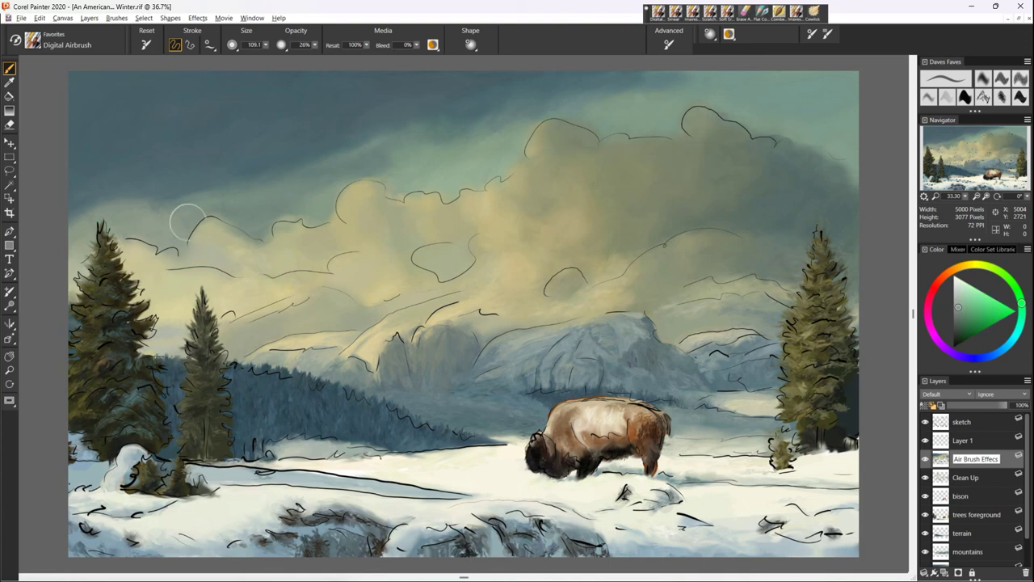
# - Smooth the dark upper-left sky with sampled blue tones, enlarging the airbrush to about 200, and compare with the airbrush layer hidden
pyautogui.keyDown('alt'); pyautogui.click(273, 171); pyautogui.keyUp('alt')
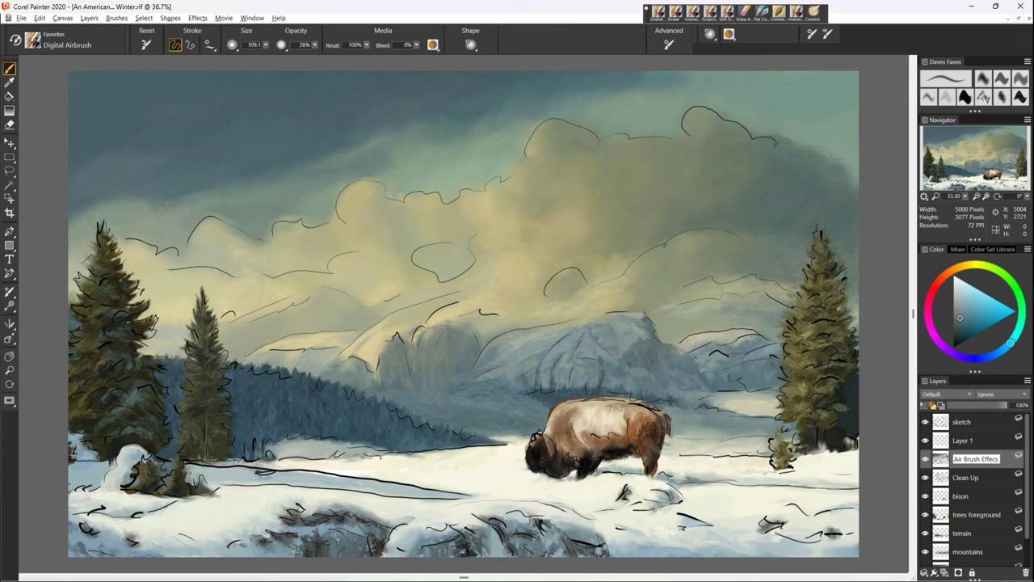
pyautogui.keyDown('alt'); pyautogui.click(195, 183); pyautogui.keyUp('alt')
pyautogui.keyDown('alt'); pyautogui.click(234, 127); pyautogui.keyUp('alt')
pyautogui.moveTo(129, 119); pyautogui.dragTo(86, 147)
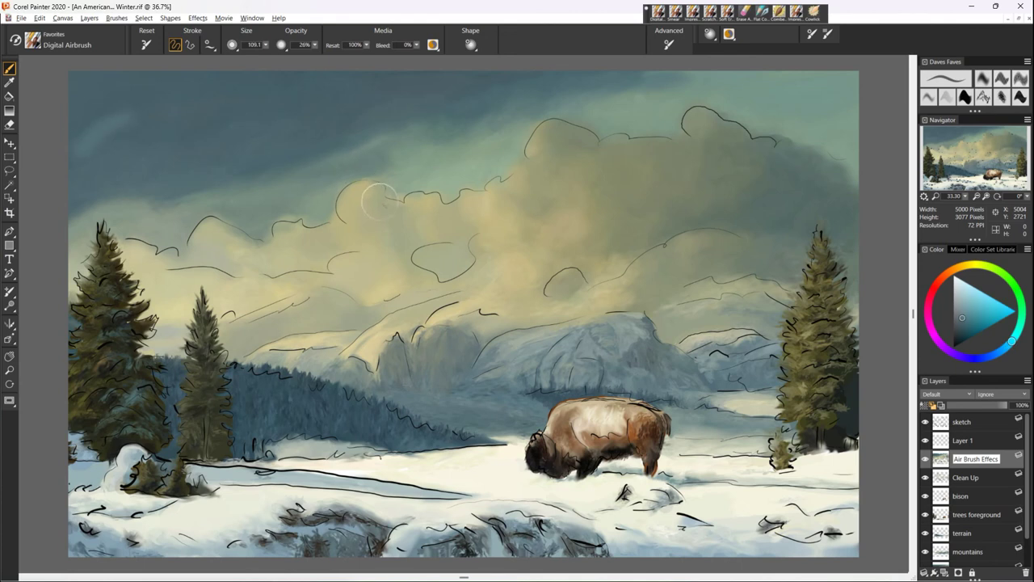
pyautogui.moveTo(377, 199); pyautogui.dragTo(399, 203)
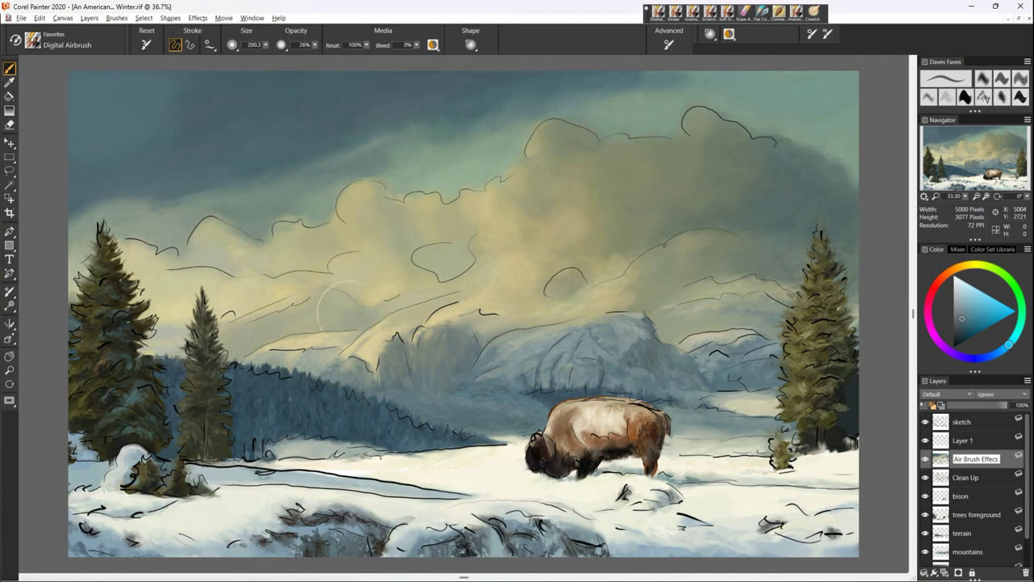
pyautogui.click(925, 460)
pyautogui.click(926, 459)
# - Soften the low clouds above the right-hand mountains with sampled olive and green tones, reducing the airbrush size to 93.6
pyautogui.keyDown('alt'); pyautogui.click(745, 266); pyautogui.keyUp('alt')
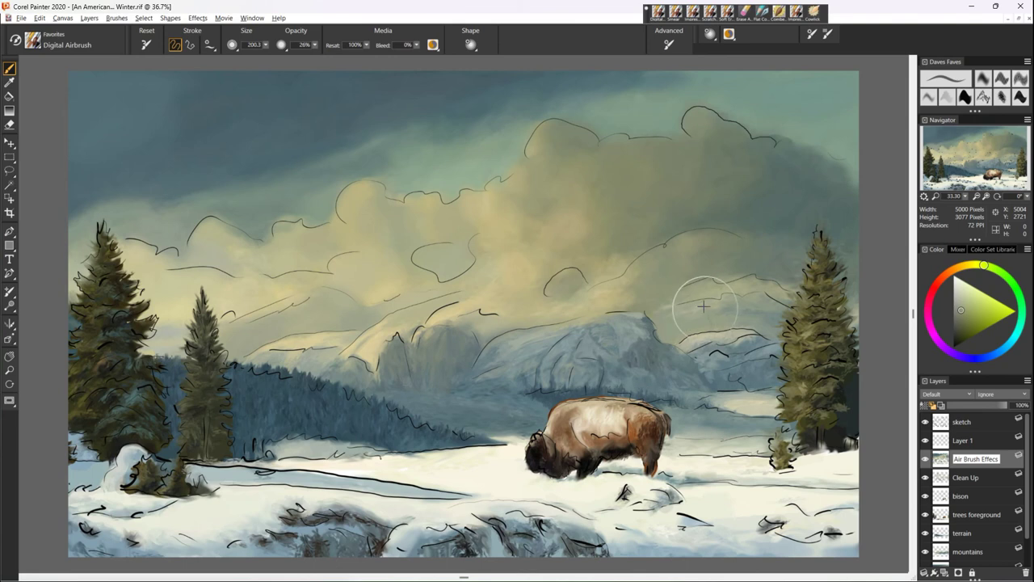
pyautogui.moveTo(704, 307); pyautogui.dragTo(709, 293)
pyautogui.moveTo(1018, 293); pyautogui.dragTo(1015, 286)
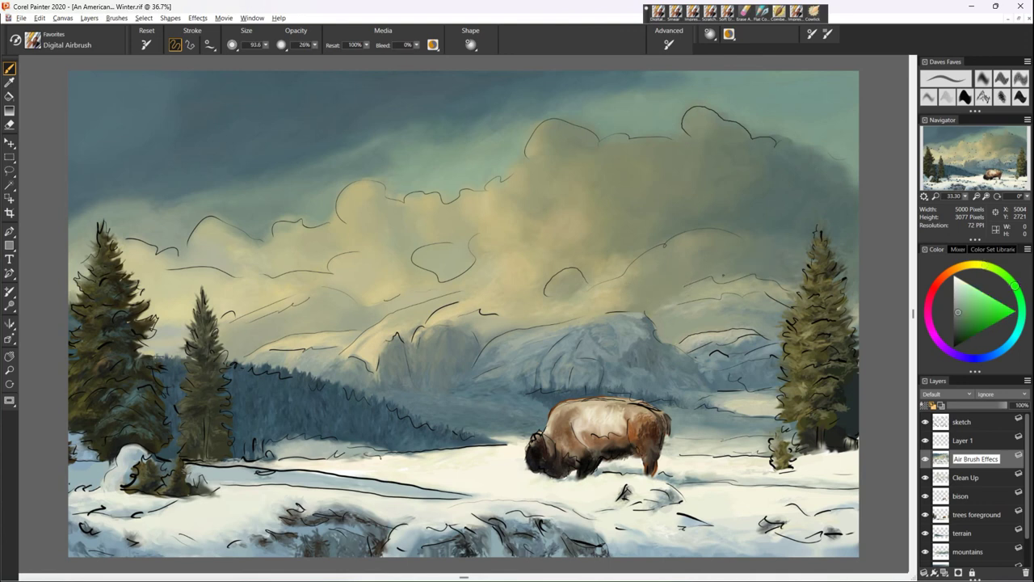
pyautogui.click(994, 269)
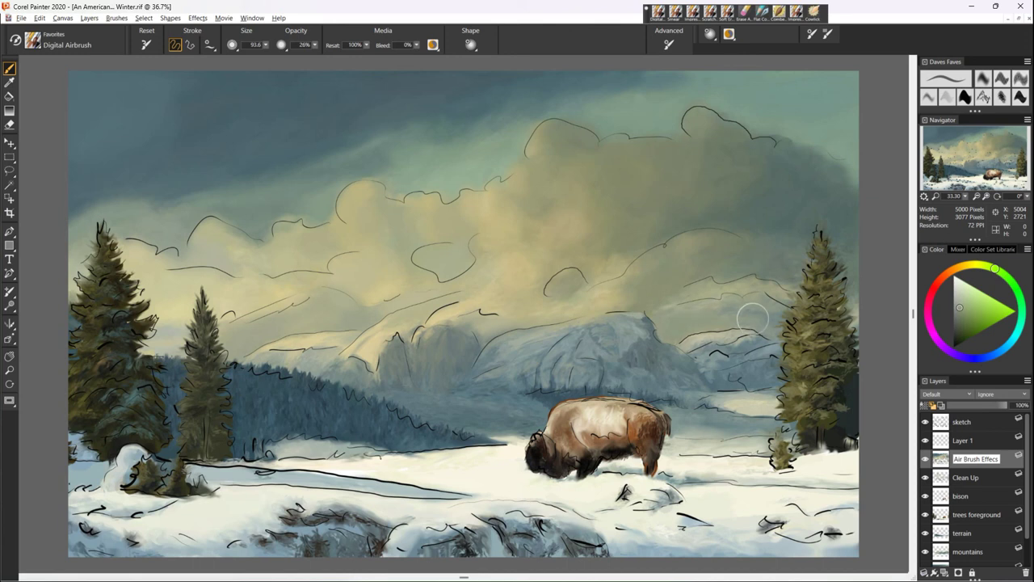
pyautogui.click(1019, 326)
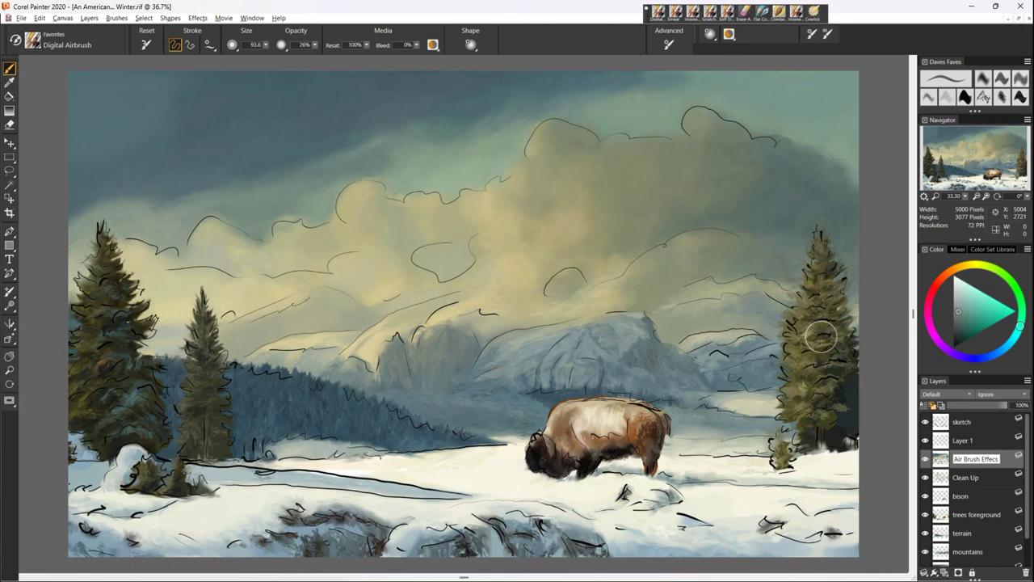
# - Airbrush teal and blue haze over the right-hand mountains and the slopes behind the right pine
pyautogui.keyDown('alt'); pyautogui.click(651, 383); pyautogui.keyUp('alt')
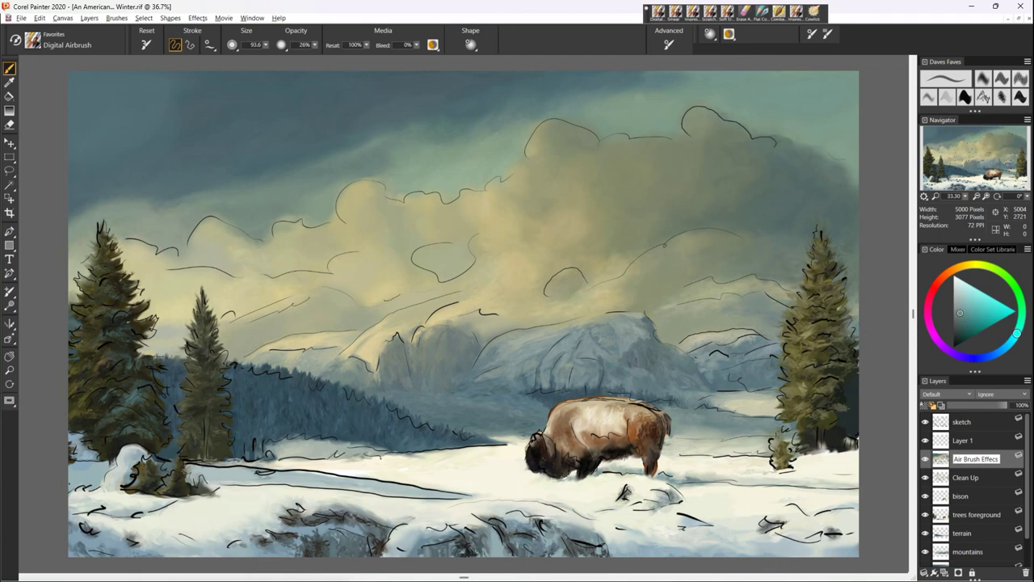
pyautogui.keyDown('alt'); pyautogui.click(757, 369); pyautogui.keyUp('alt')
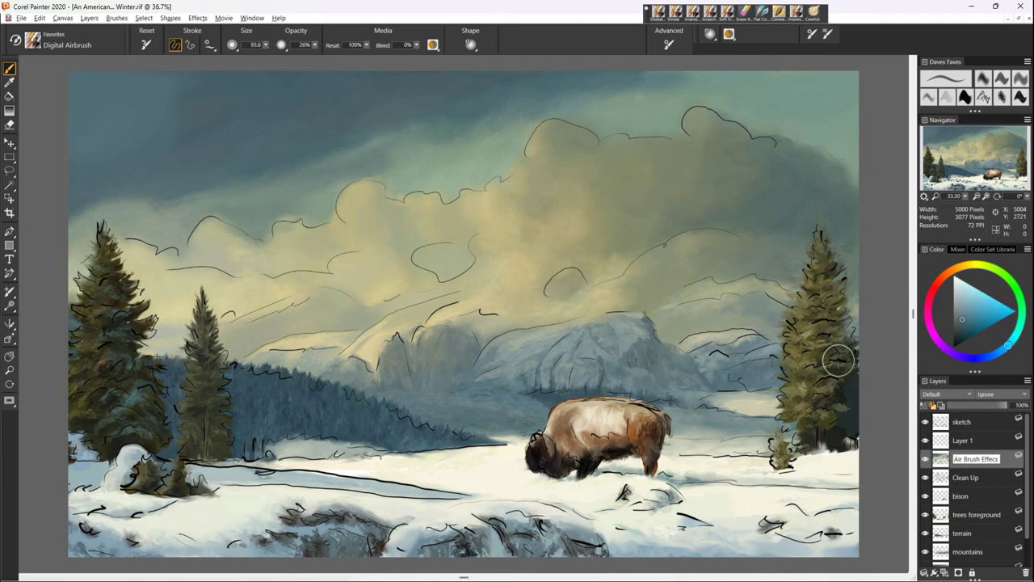
pyautogui.click(1017, 332)
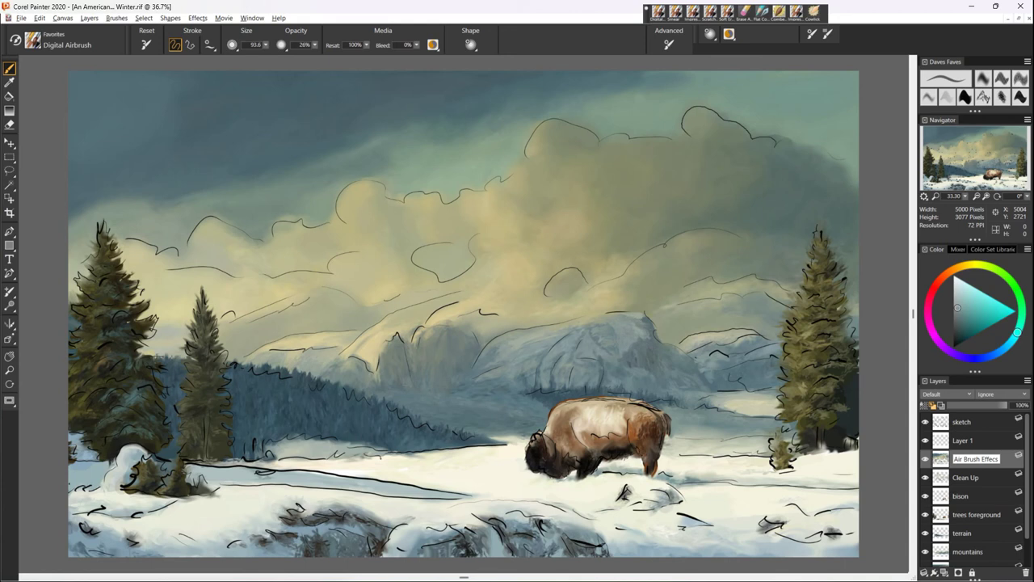
pyautogui.click(1021, 319)
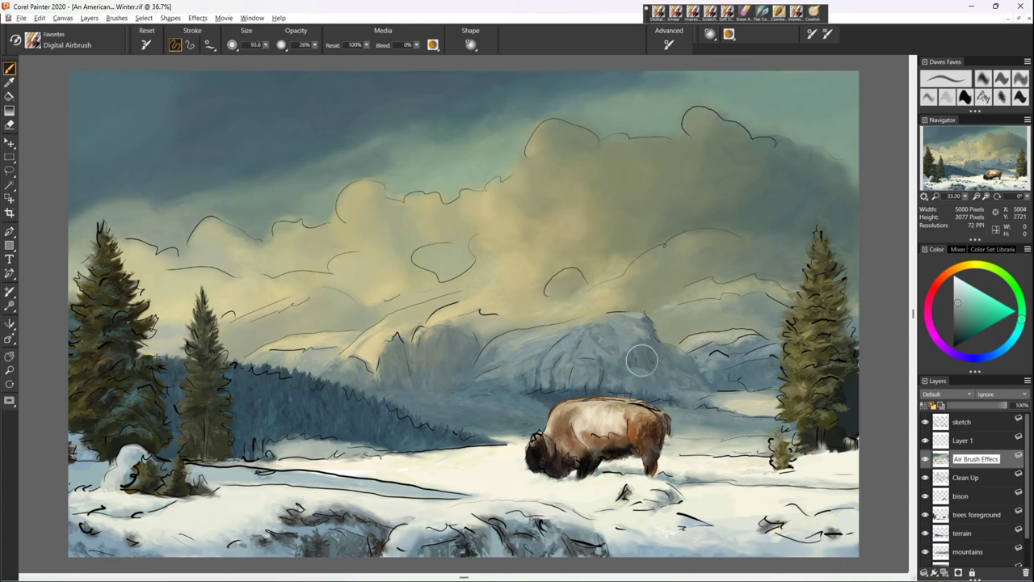
pyautogui.click(1012, 340)
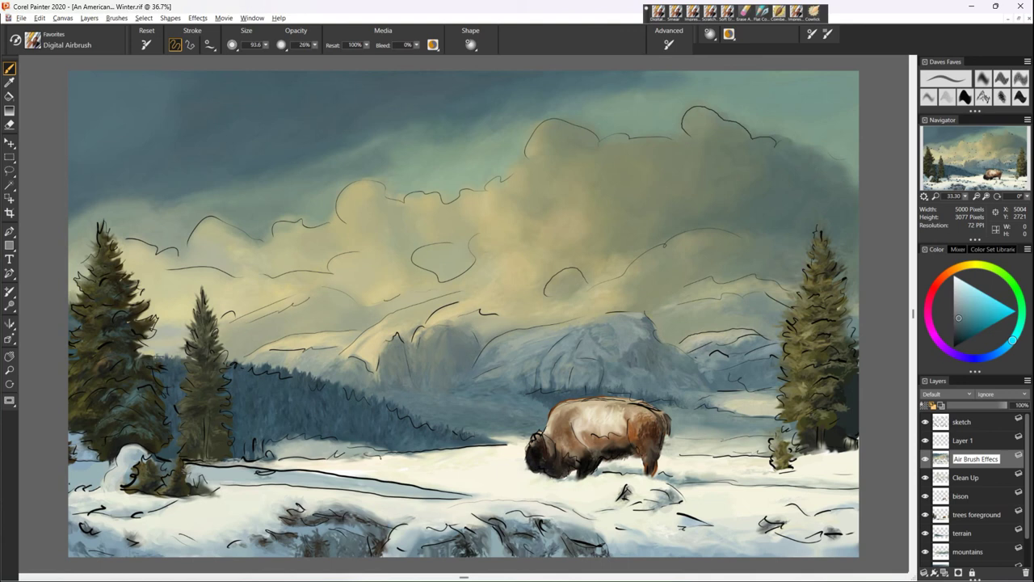
# - Blend sampled blue and warm snow tones across the valley behind the bison and around the base of the right pine
pyautogui.keyDown('alt'); pyautogui.click(545, 390); pyautogui.keyUp('alt')
pyautogui.keyDown('alt'); pyautogui.click(477, 408); pyautogui.keyUp('alt')
pyautogui.keyDown('alt'); pyautogui.click(749, 404); pyautogui.keyUp('alt')
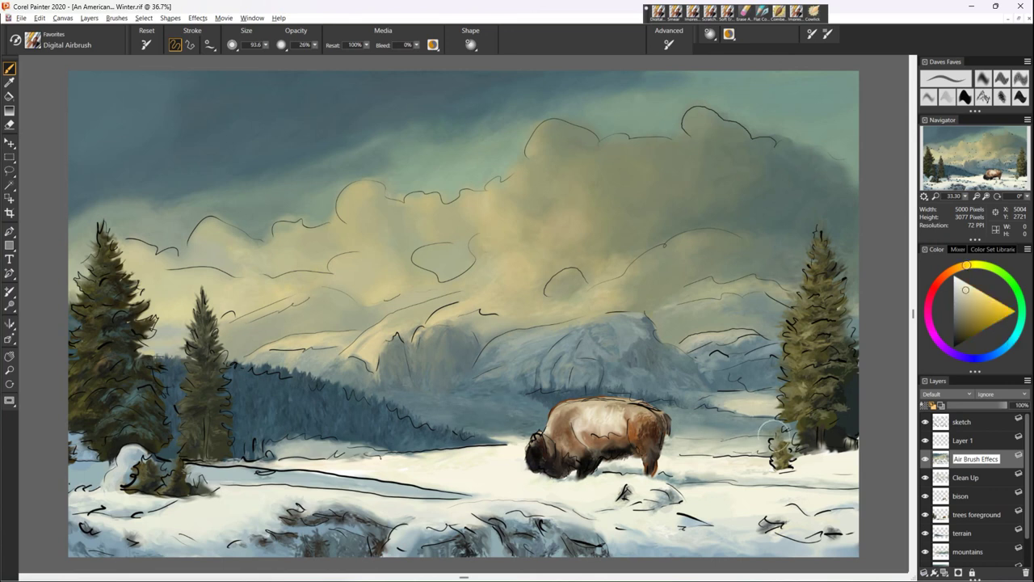
pyautogui.keyDown('alt'); pyautogui.click(761, 463); pyautogui.keyUp('alt')
pyautogui.keyDown('alt'); pyautogui.click(816, 459); pyautogui.keyUp('alt')
pyautogui.moveTo(823, 454); pyautogui.dragTo(798, 450)
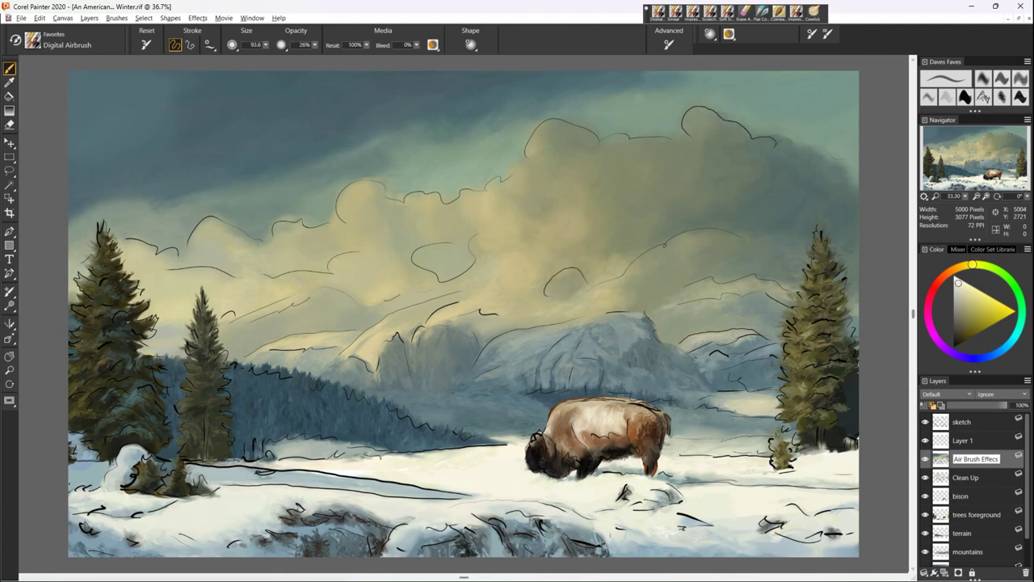
# - Soften the snow edge along the foot of the forested ridge left of the bison with sampled pale snow tones
pyautogui.keyDown('alt'); pyautogui.click(727, 518); pyautogui.keyUp('alt')
pyautogui.keyDown('alt'); pyautogui.click(518, 467); pyautogui.keyUp('alt')
pyautogui.keyDown('alt'); pyautogui.click(433, 443); pyautogui.keyUp('alt')
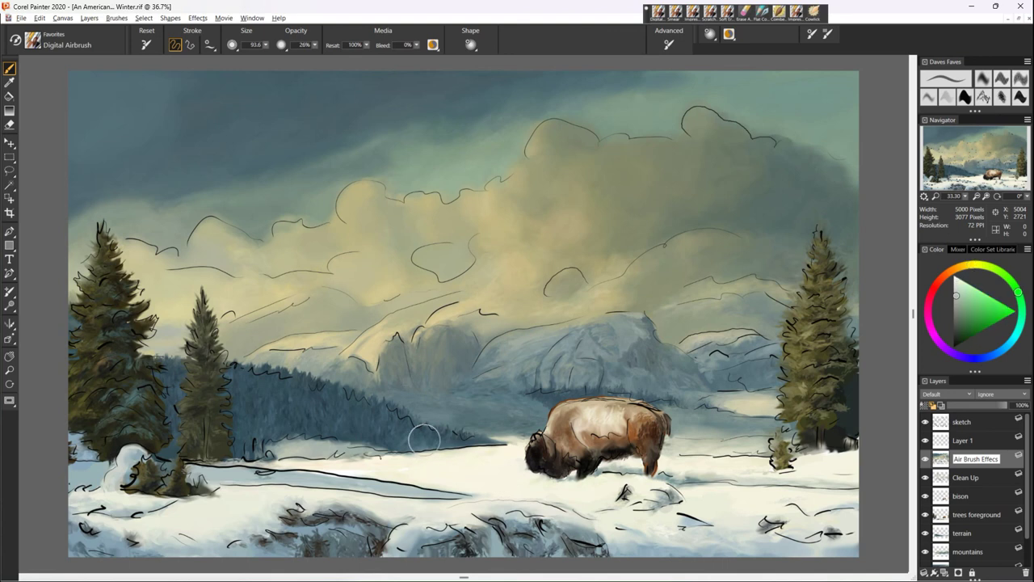
pyautogui.moveTo(322, 447)
pyautogui.mouseDown()
pyautogui.moveTo(360, 447)
pyautogui.moveTo(333, 446)
pyautogui.mouseUp()
pyautogui.keyDown('alt'); pyautogui.click(353, 435); pyautogui.keyUp('alt')
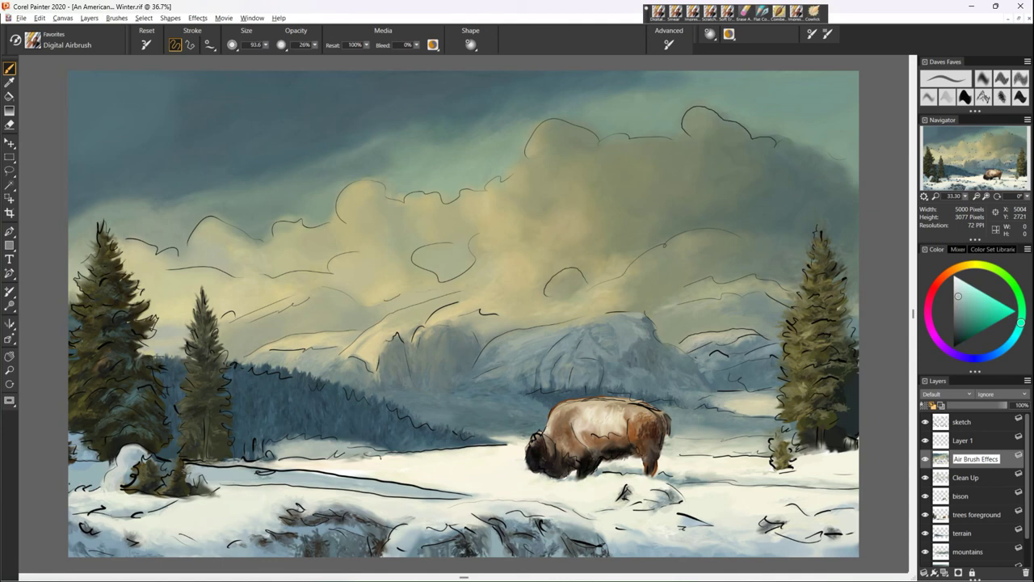
pyautogui.keyDown('alt'); pyautogui.click(454, 449); pyautogui.keyUp('alt')
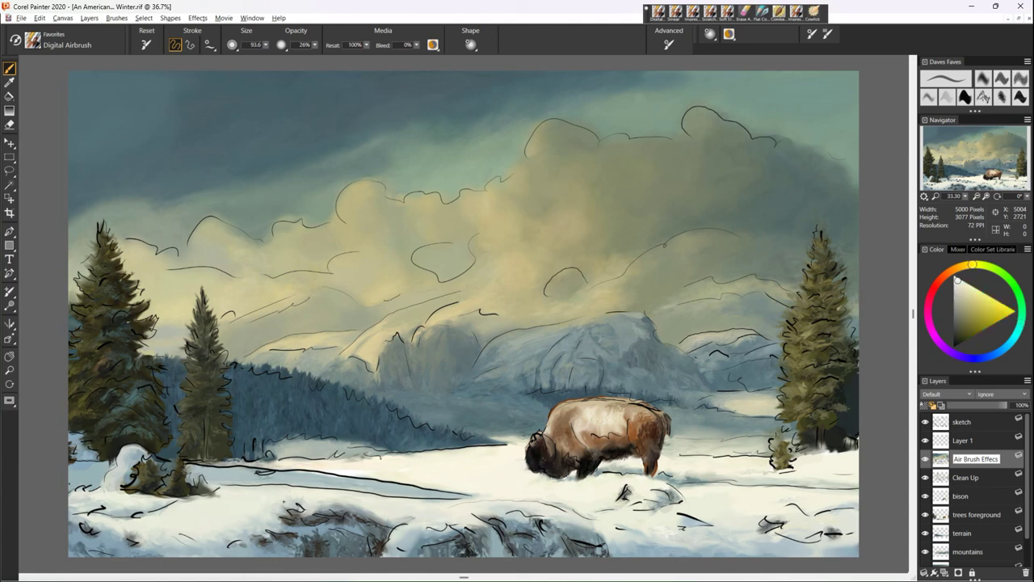
# - Smooth the snow around the left pines and in the lower-right foreground with sampled blue and off-white tones
pyautogui.keyDown('alt'); pyautogui.click(129, 458); pyautogui.keyUp('alt')
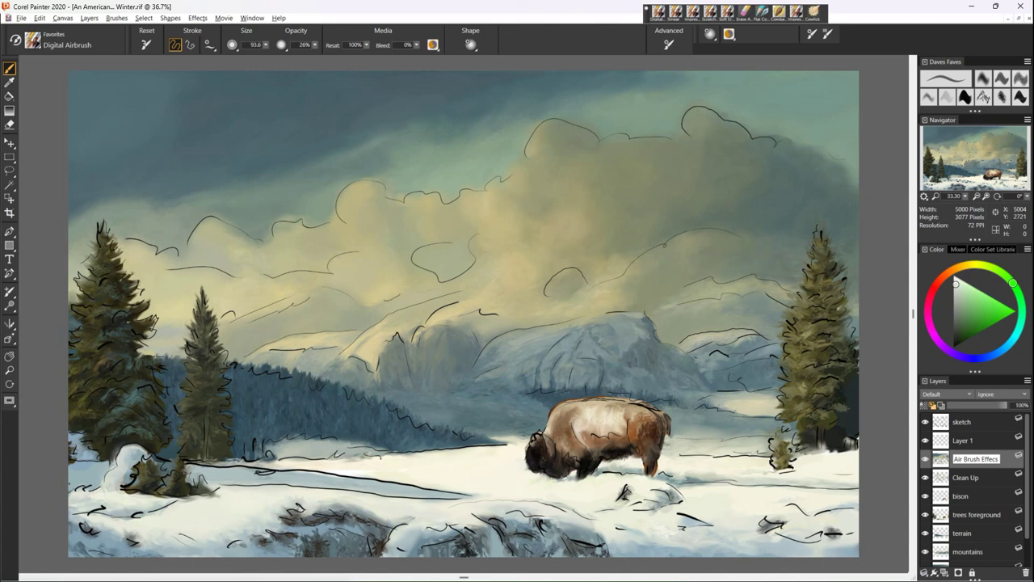
pyautogui.keyDown('alt'); pyautogui.click(171, 388); pyautogui.keyUp('alt')
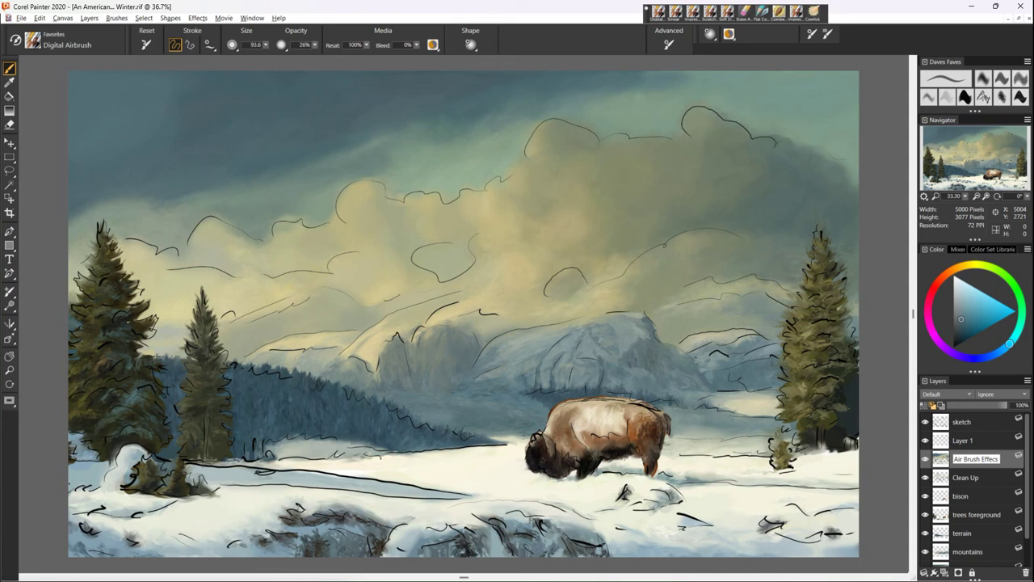
pyautogui.keyDown('alt'); pyautogui.click(717, 502); pyautogui.keyUp('alt')
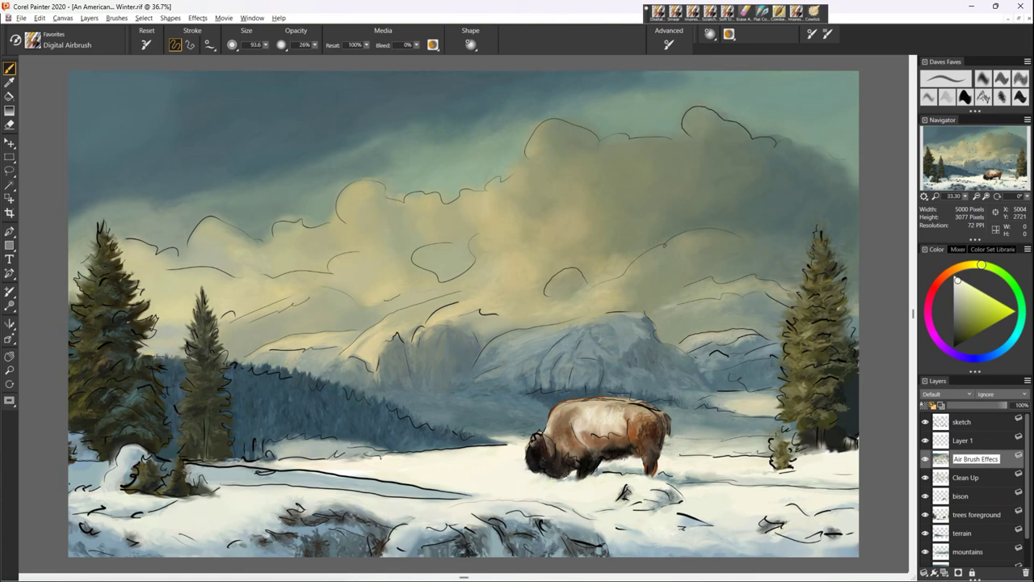
pyautogui.moveTo(736, 530); pyautogui.dragTo(727, 533)
# - Switch to the Soft Eraser at size 76.7 and lightly erase the airbrushing over the right-hand mountain ridge
pyautogui.click(727, 12)
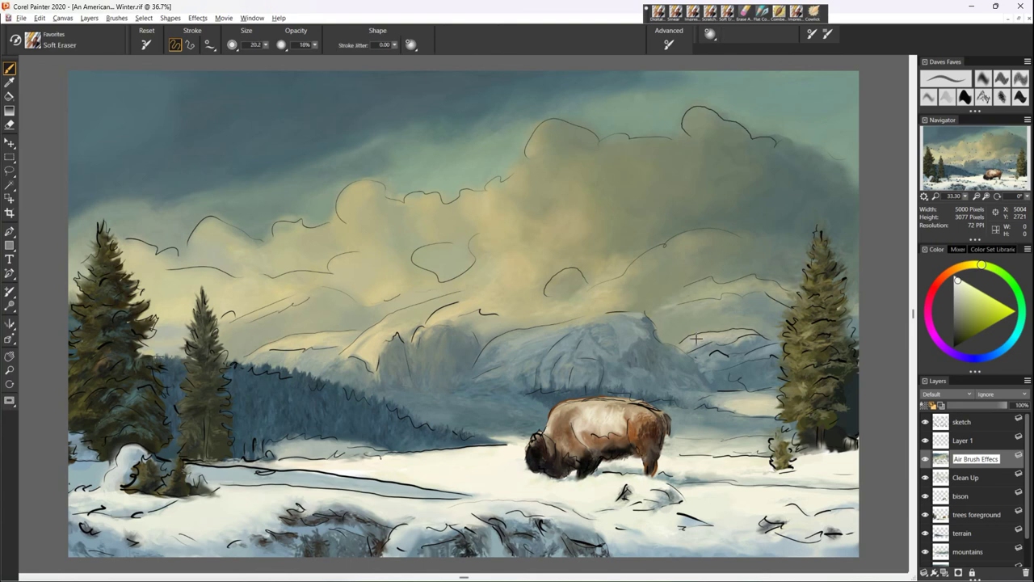
pyautogui.moveTo(696, 338); pyautogui.dragTo(702, 348)
# - Compare the painting with and without the airbrush effects layer, leaving the layer shown
pyautogui.click(926, 459)
pyautogui.click(926, 458)
pyautogui.click(925, 459)
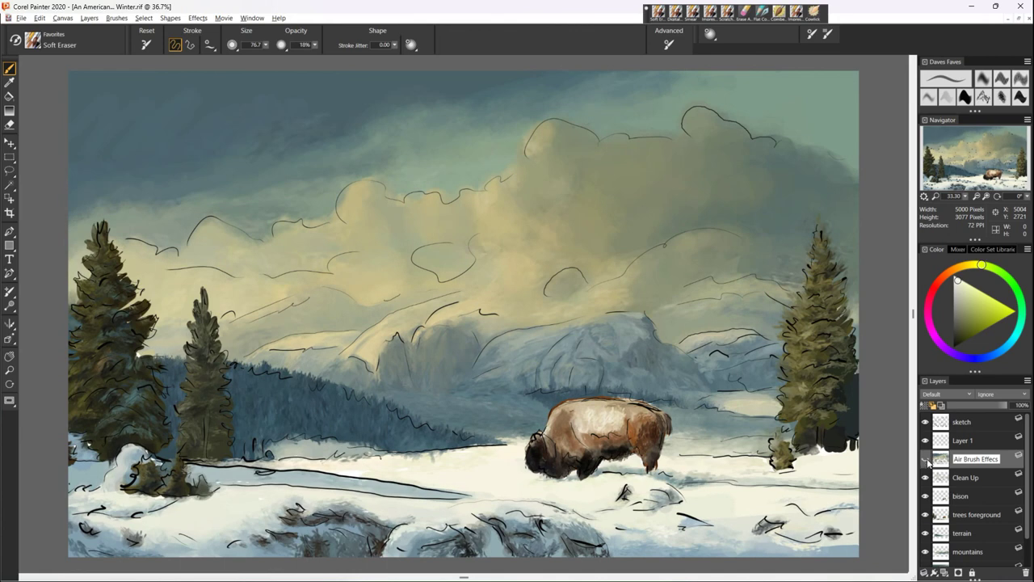
pyautogui.click(926, 459)
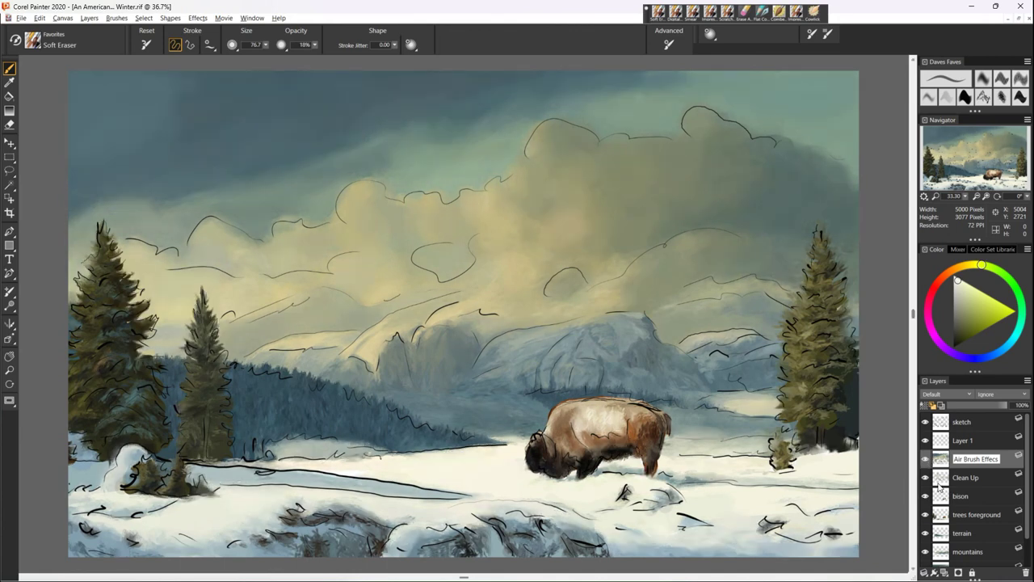
pyautogui.click(927, 441)
pyautogui.click(926, 460)
pyautogui.click(929, 461)
pyautogui.click(927, 460)
pyautogui.click(926, 461)
pyautogui.click(926, 460)
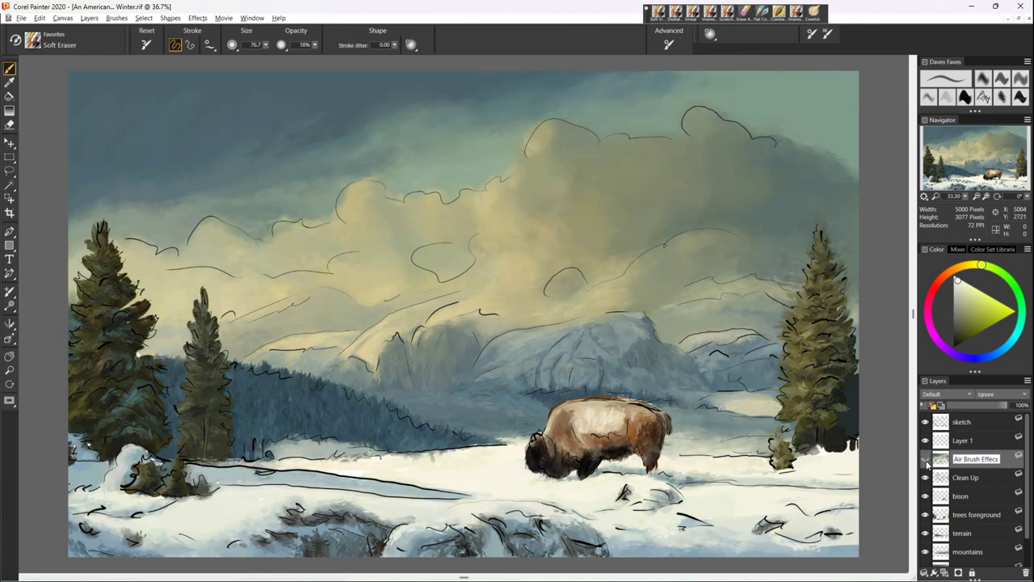
pyautogui.click(927, 461)
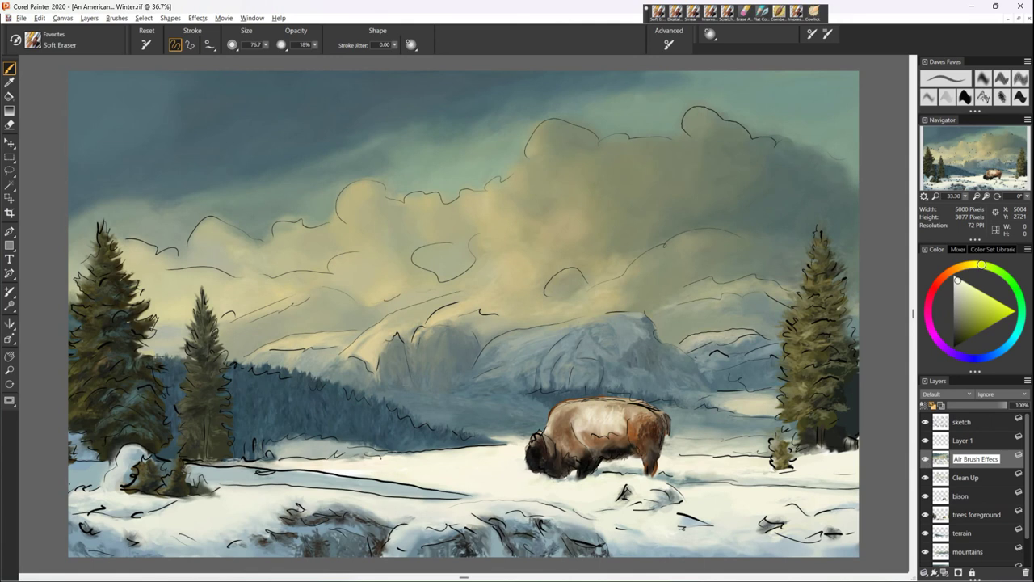
pyautogui.click(926, 461)
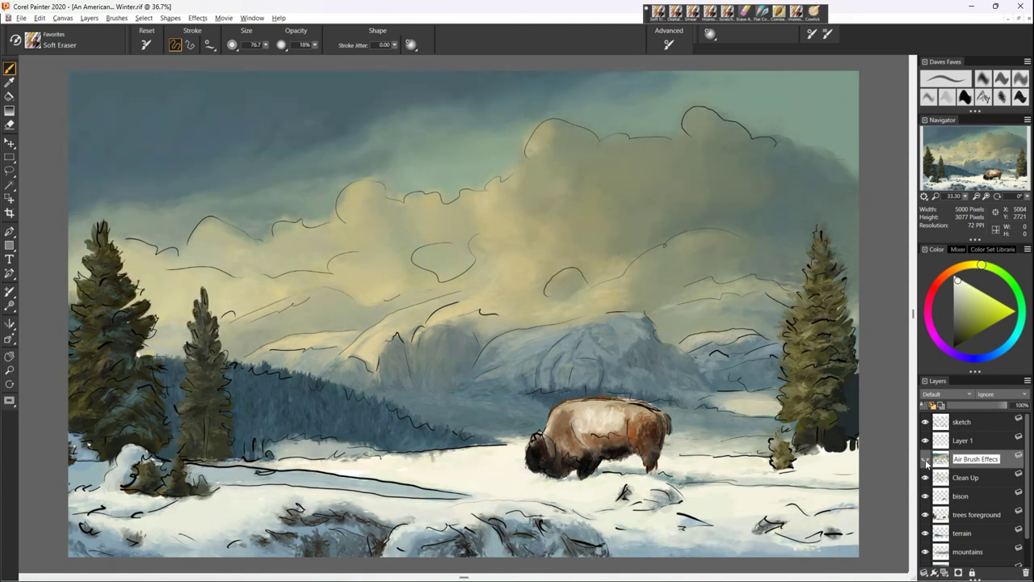
pyautogui.click(926, 462)
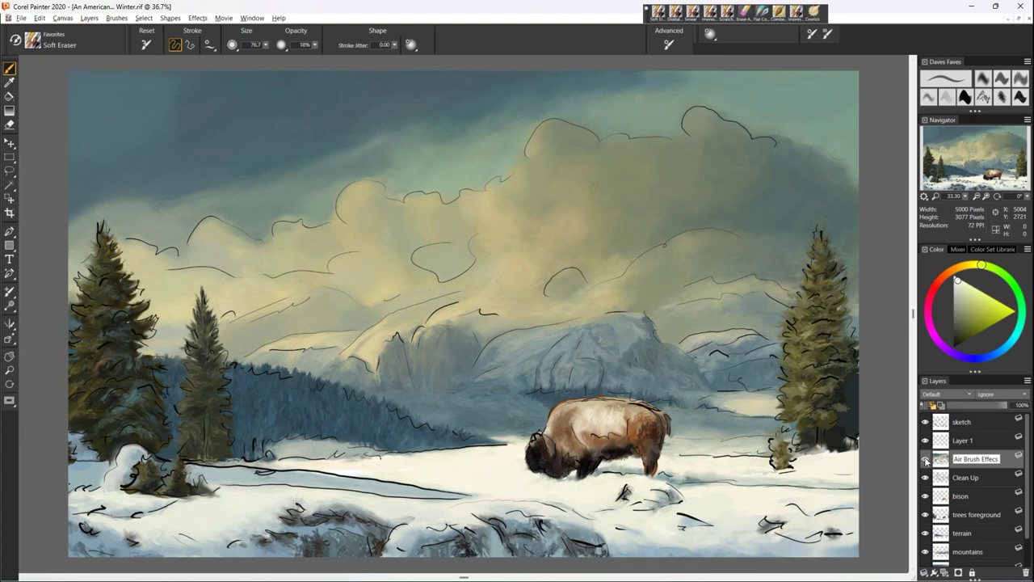
pyautogui.click(926, 462)
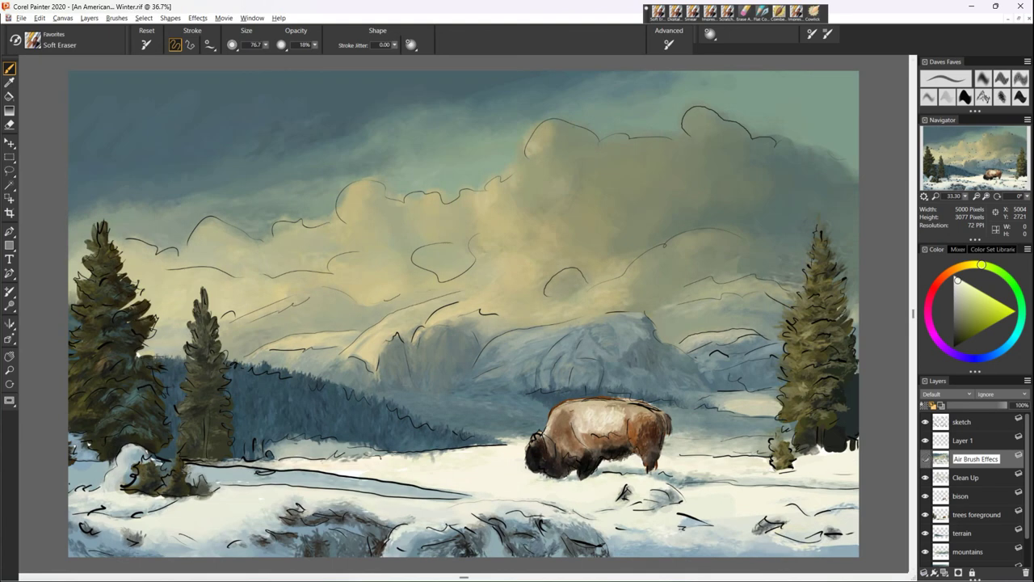
pyautogui.click(926, 460)
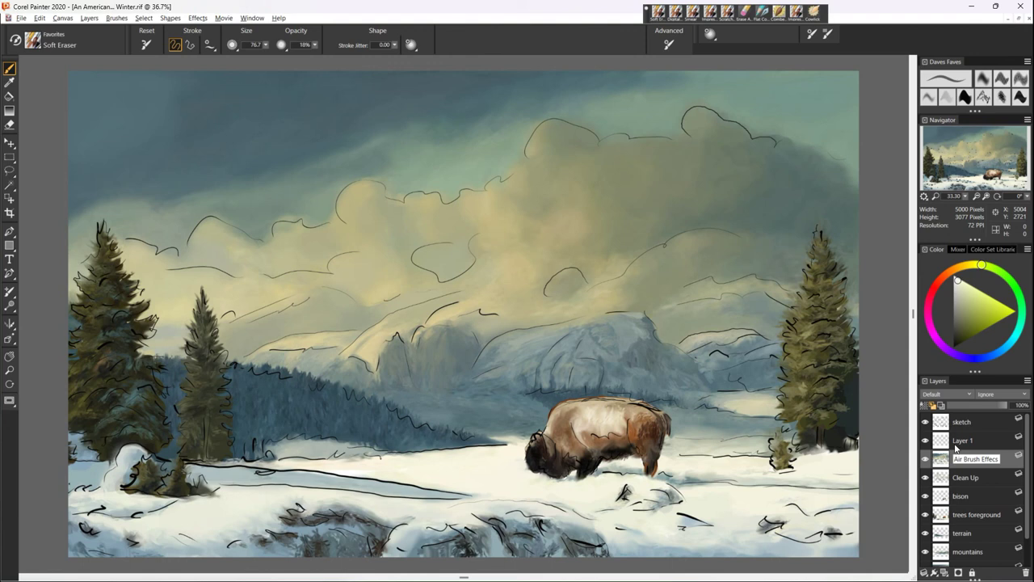
# - Hide the sketch layer and compare the painting with and without the airbrush effects layer, leaving that layer shown
pyautogui.click(926, 421)
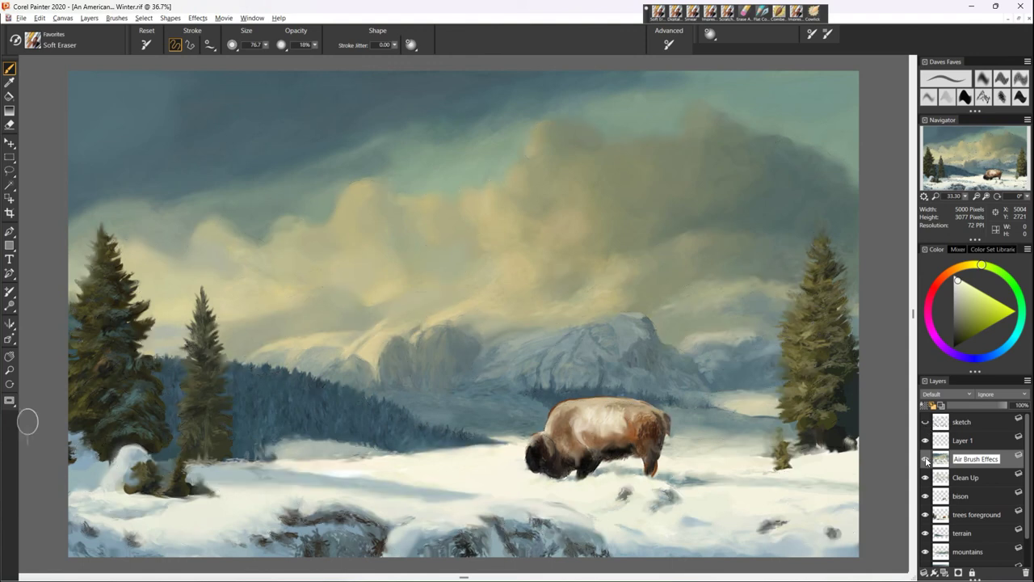
pyautogui.click(926, 459)
pyautogui.click(926, 459)
# - Rename Layer 1, above the airbrush effects layer, as "Details"
pyautogui.doubleClick(963, 440)
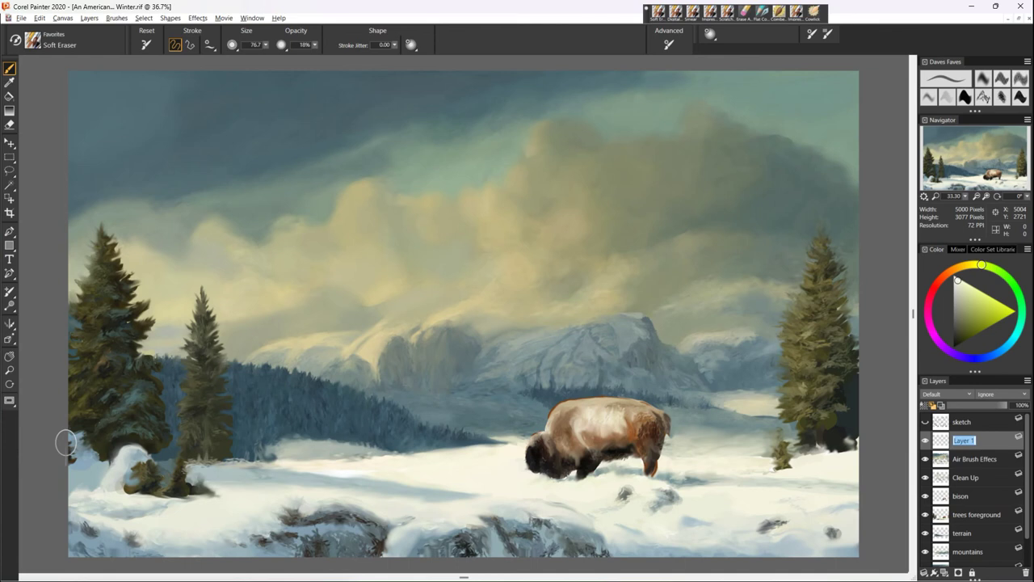
pyautogui.write('Def')
pyautogui.write('ails')
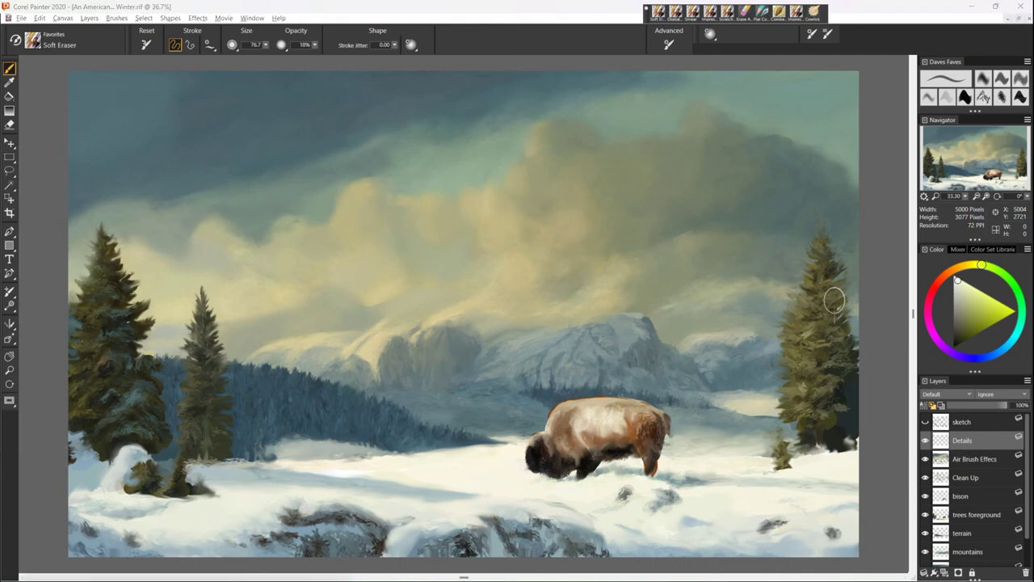
# - Switch to the Scratchboard Tool and briefly show the sketch for reference, then hide it with the Details layer active
pyautogui.click(727, 12)
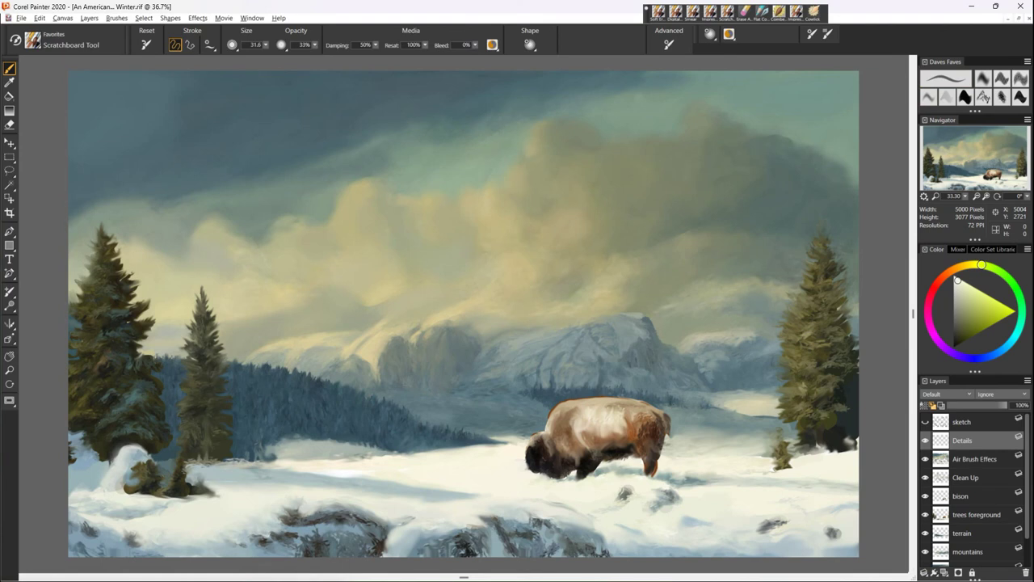
pyautogui.keyDown('alt'); pyautogui.click(485, 307); pyautogui.keyUp('alt')
pyautogui.click(925, 422)
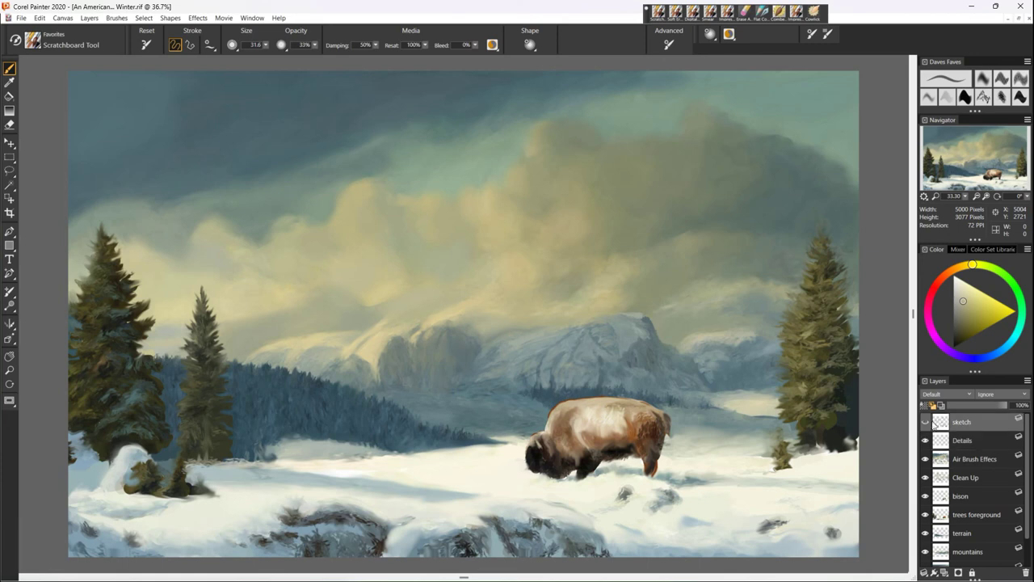
pyautogui.click(930, 440)
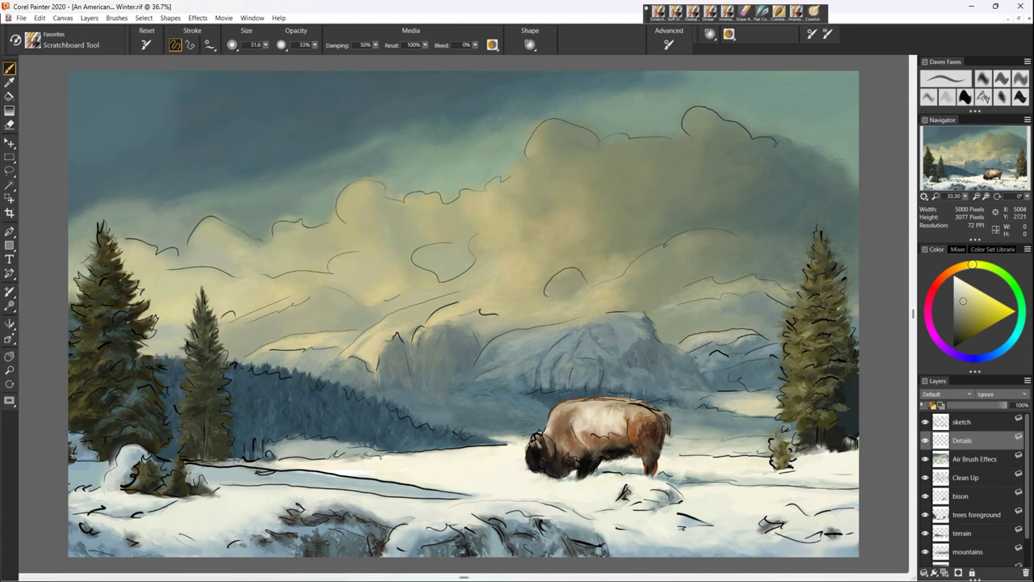
pyautogui.click(924, 421)
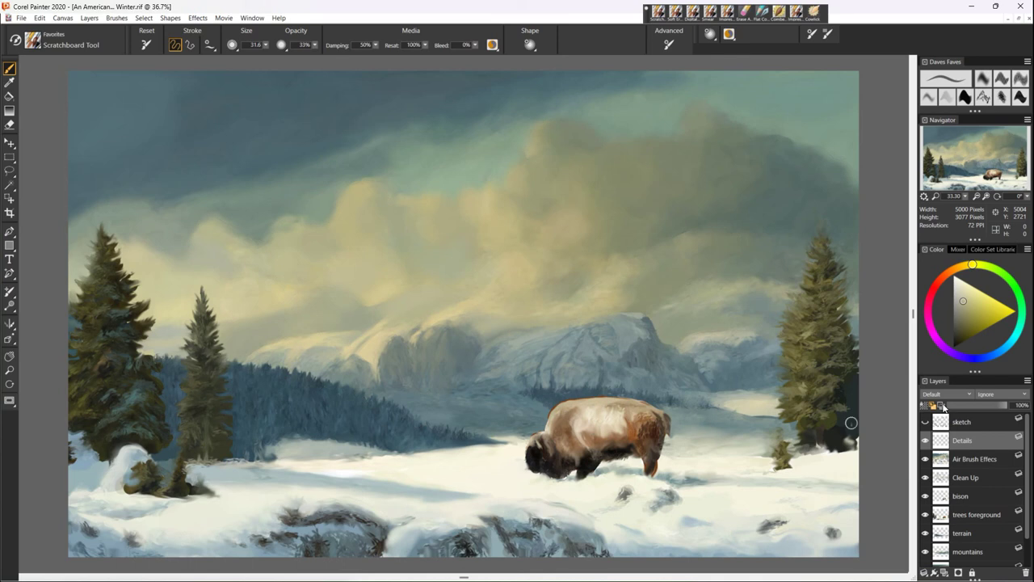
# - Paint pale tan fur on the bison's shoulder, setting the Scratchboard Tool to size 39.7 and 20% opacity
pyautogui.moveTo(966, 297); pyautogui.dragTo(962, 284)
pyautogui.click(546, 429)
pyautogui.moveTo(314, 46); pyautogui.dragTo(303, 57)
pyautogui.keyDown('alt'); pyautogui.click(549, 414); pyautogui.keyUp('alt')
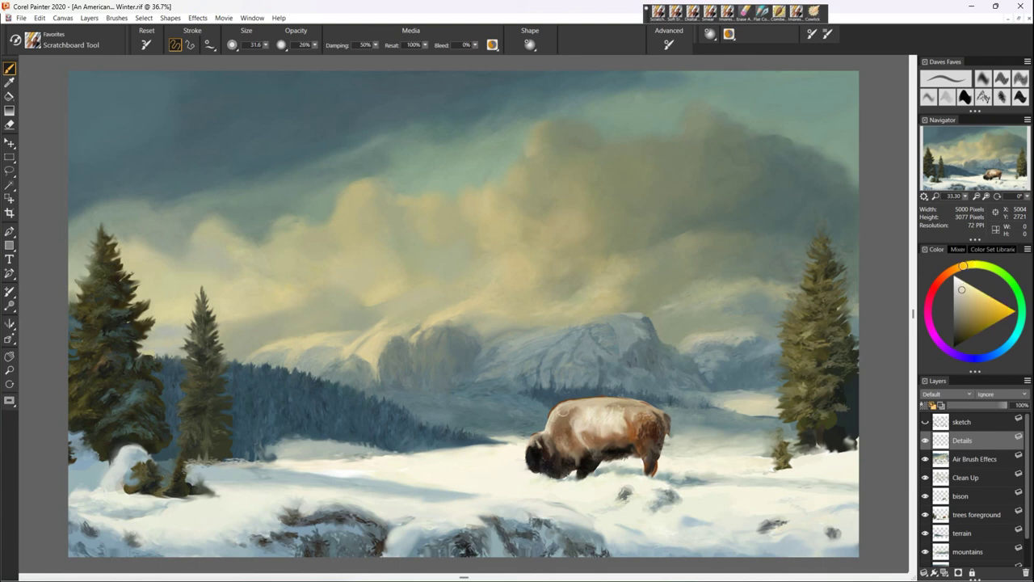
pyautogui.press(']')
pyautogui.press(']')
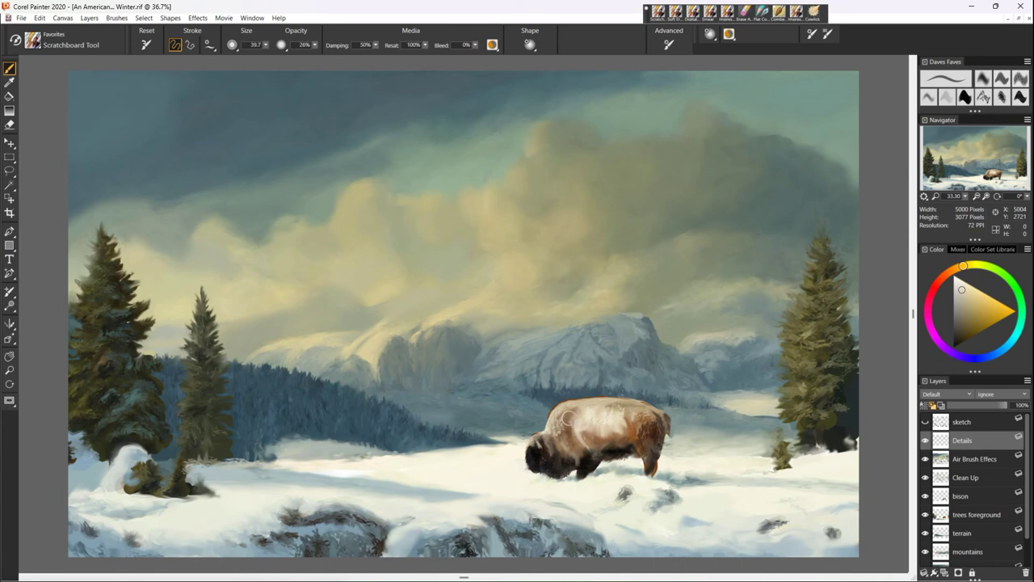
pyautogui.click(315, 45)
pyautogui.click(281, 56)
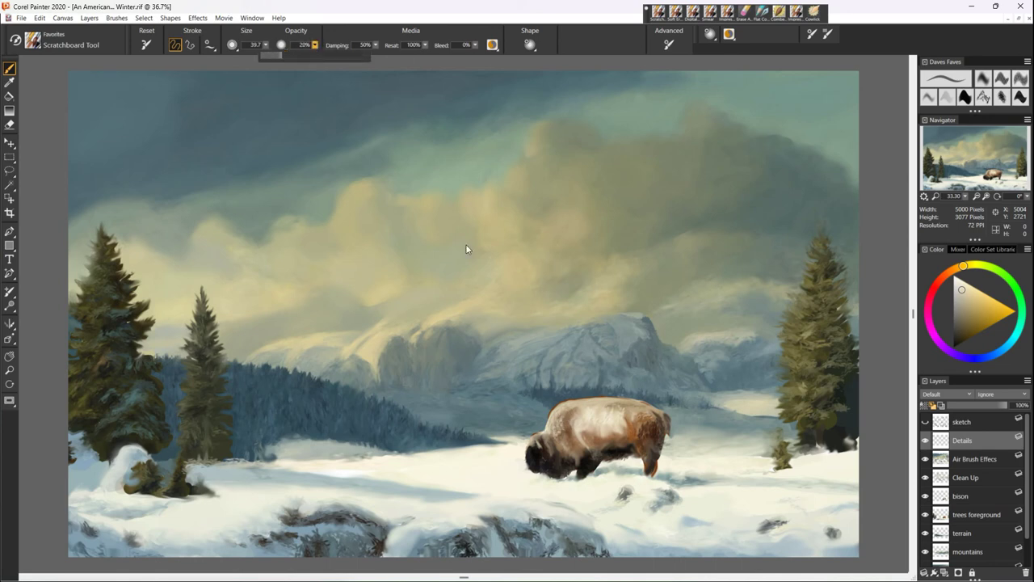
pyautogui.click(560, 432)
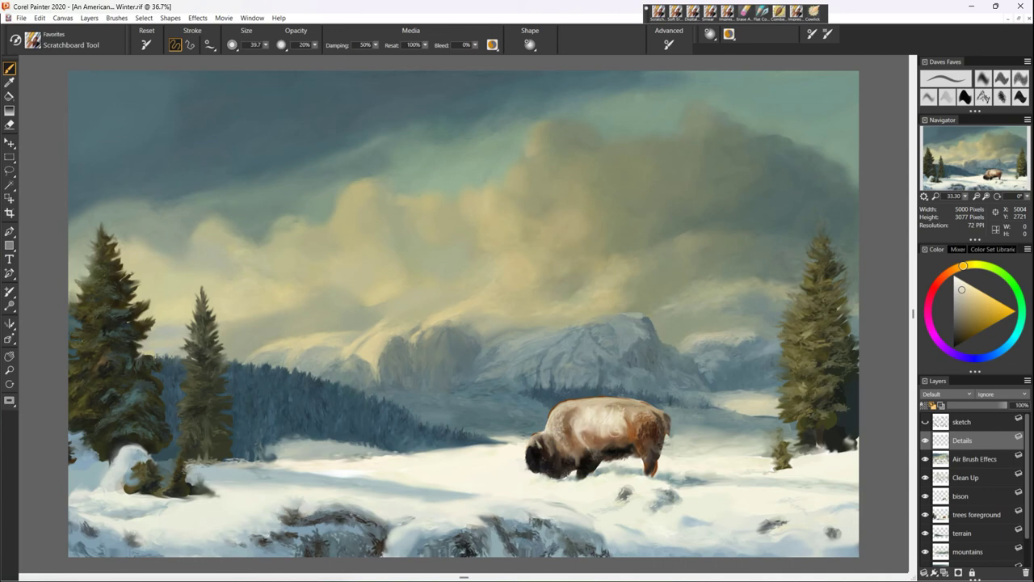
# - Blend the fur between the bison's shoulder and dark mane with sampled tan and brown tones
pyautogui.keyDown('alt'); pyautogui.click(569, 437); pyautogui.keyUp('alt')
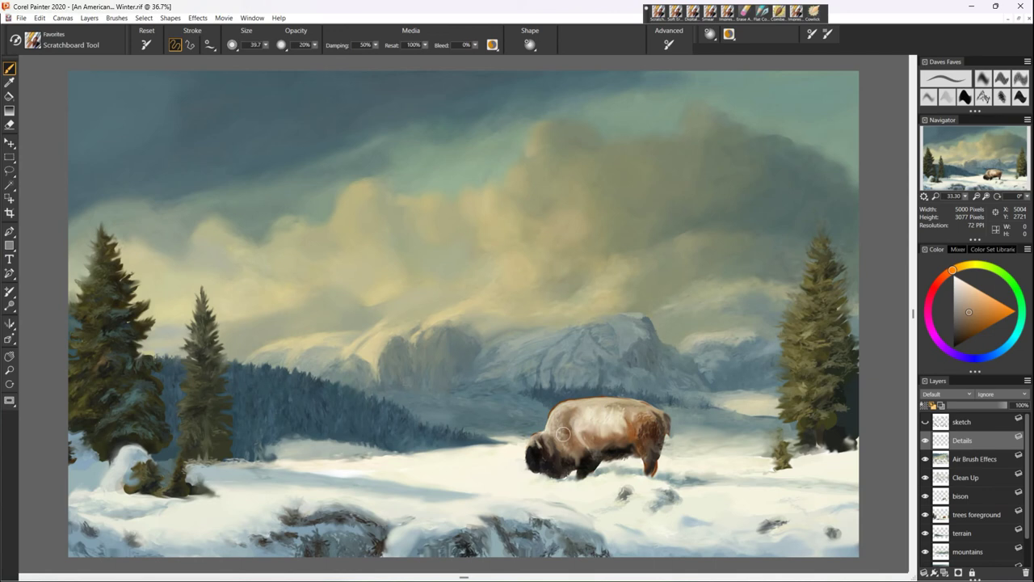
pyautogui.keyDown('alt'); pyautogui.click(551, 427); pyautogui.keyUp('alt')
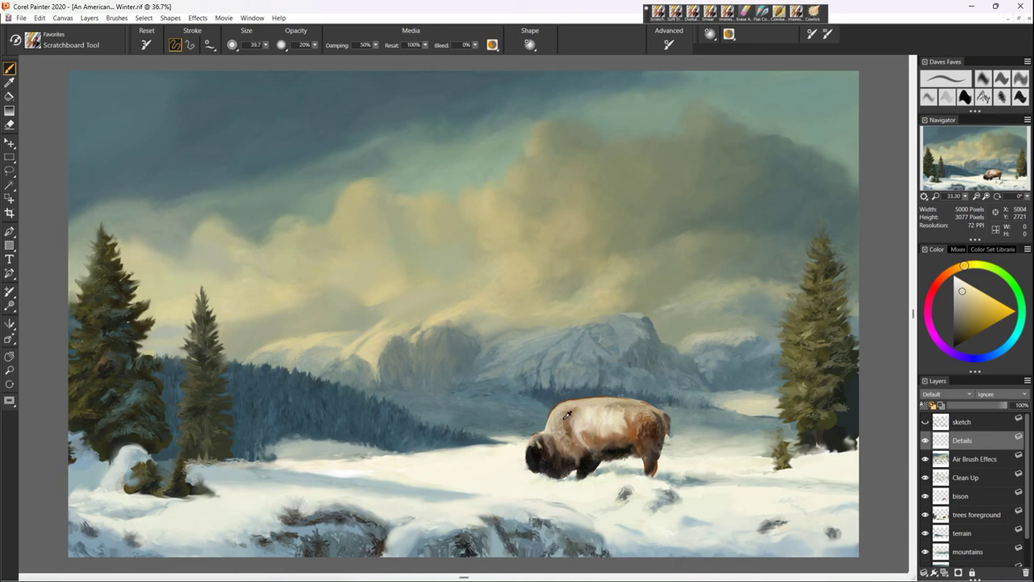
pyautogui.keyDown('alt'); pyautogui.click(563, 428); pyautogui.keyUp('alt')
pyautogui.keyDown('alt'); pyautogui.click(557, 455); pyautogui.keyUp('alt')
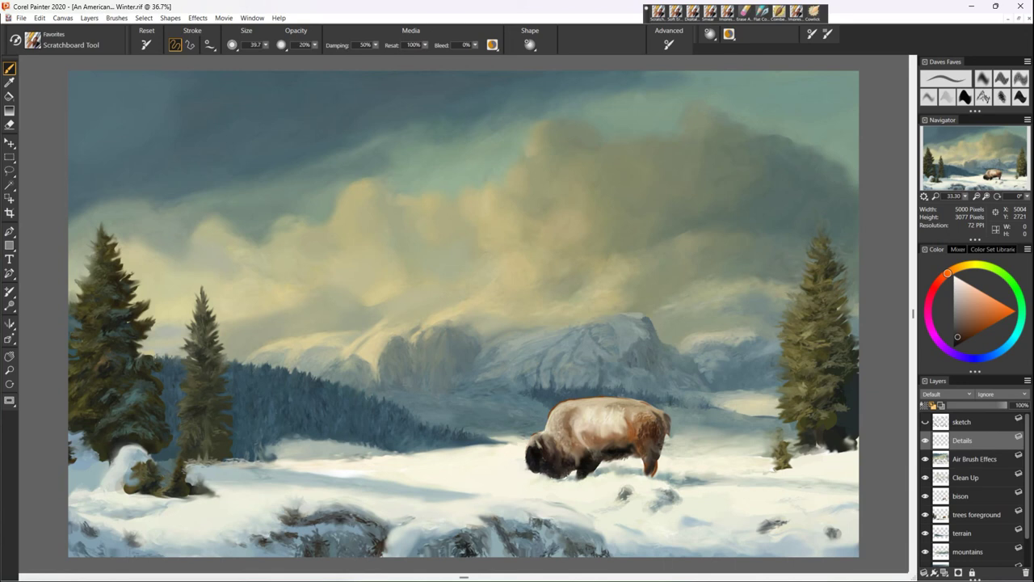
pyautogui.keyDown('alt'); pyautogui.click(565, 434); pyautogui.keyUp('alt')
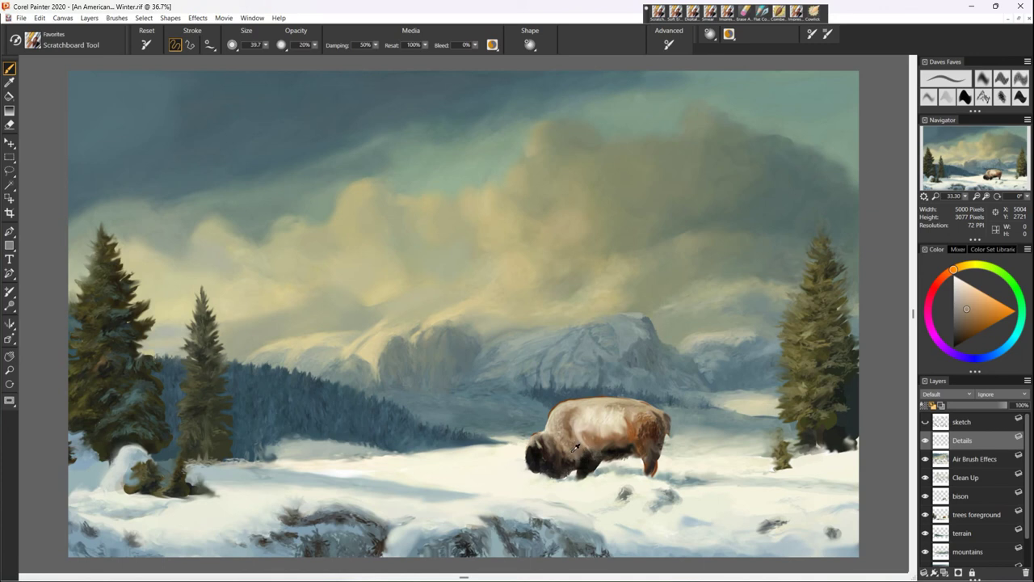
# - Refine the bison's lower shoulder and chest fur with sampled light and dark browns
pyautogui.keyDown('alt'); pyautogui.click(575, 458); pyautogui.keyUp('alt')
pyautogui.keyDown('alt'); pyautogui.click(573, 432); pyautogui.keyUp('alt')
pyautogui.keyDown('alt'); pyautogui.click(594, 442); pyautogui.keyUp('alt')
pyautogui.keyDown('alt'); pyautogui.click(576, 447); pyautogui.keyUp('alt')
# - Shape the bison's front legs and front belly edge with sampled snow white and dark brown
pyautogui.moveTo(586, 460); pyautogui.dragTo(585, 468)
pyautogui.keyDown('alt'); pyautogui.click(586, 471); pyautogui.keyUp('alt')
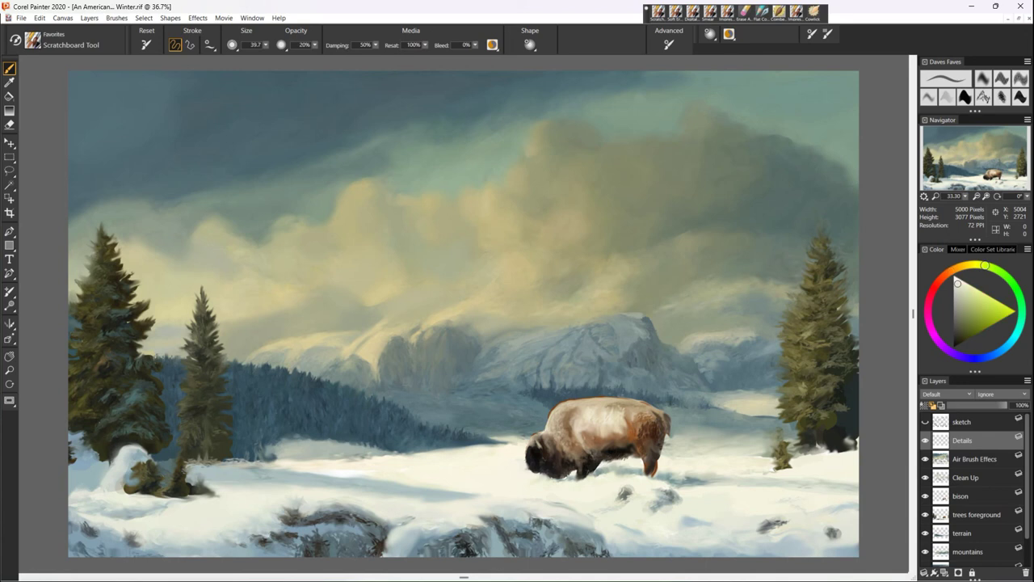
pyautogui.moveTo(590, 468); pyautogui.dragTo(587, 474)
pyautogui.keyDown('alt'); pyautogui.click(588, 469); pyautogui.keyUp('alt')
pyautogui.moveTo(597, 463); pyautogui.dragTo(590, 472)
pyautogui.keyDown('alt'); pyautogui.click(604, 457); pyautogui.keyUp('alt')
pyautogui.keyDown('alt'); pyautogui.click(612, 450); pyautogui.keyUp('alt')
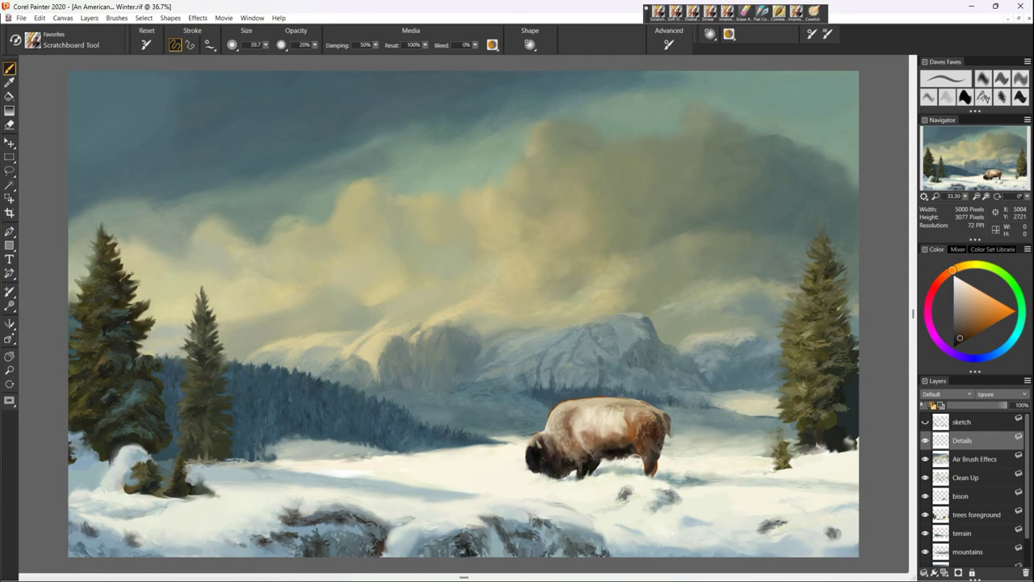
# - Check the bison against the sketch, hide it again, and brush sampled pale tan fur along the upper back
pyautogui.click(925, 422)
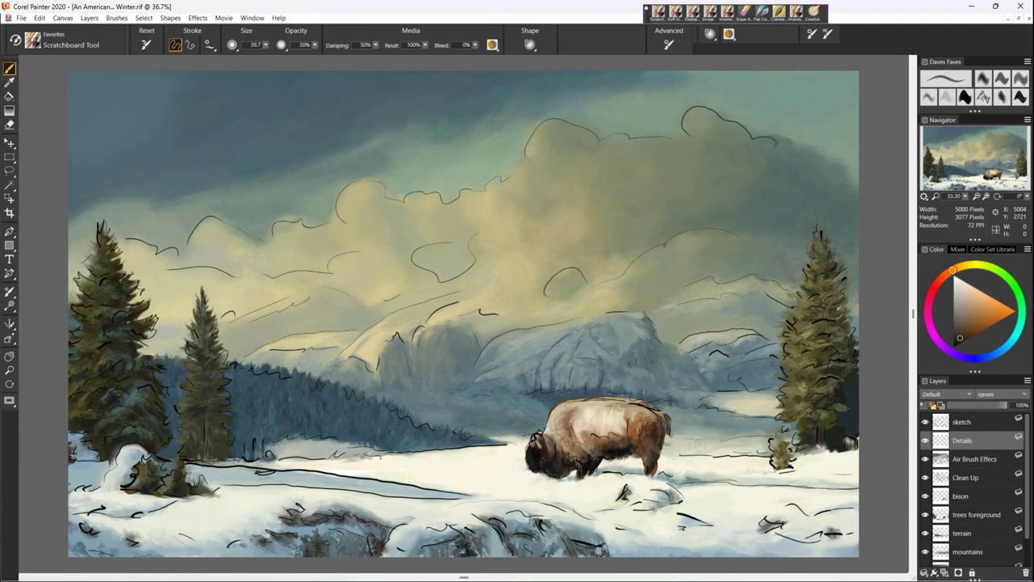
pyautogui.click(924, 422)
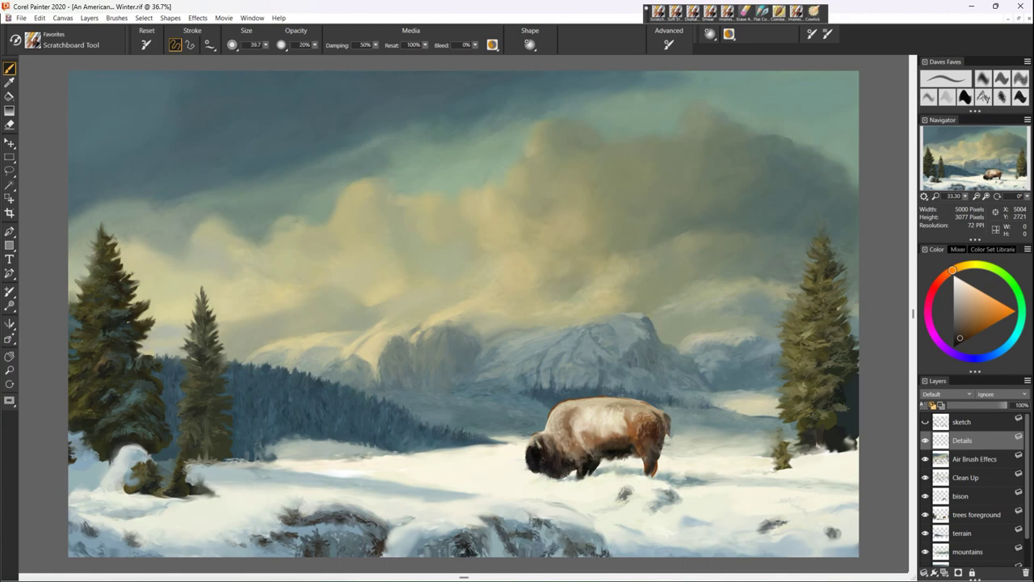
pyautogui.keyDown('alt'); pyautogui.click(626, 420); pyautogui.keyUp('alt')
pyautogui.keyDown('alt'); pyautogui.click(587, 416); pyautogui.keyUp('alt')
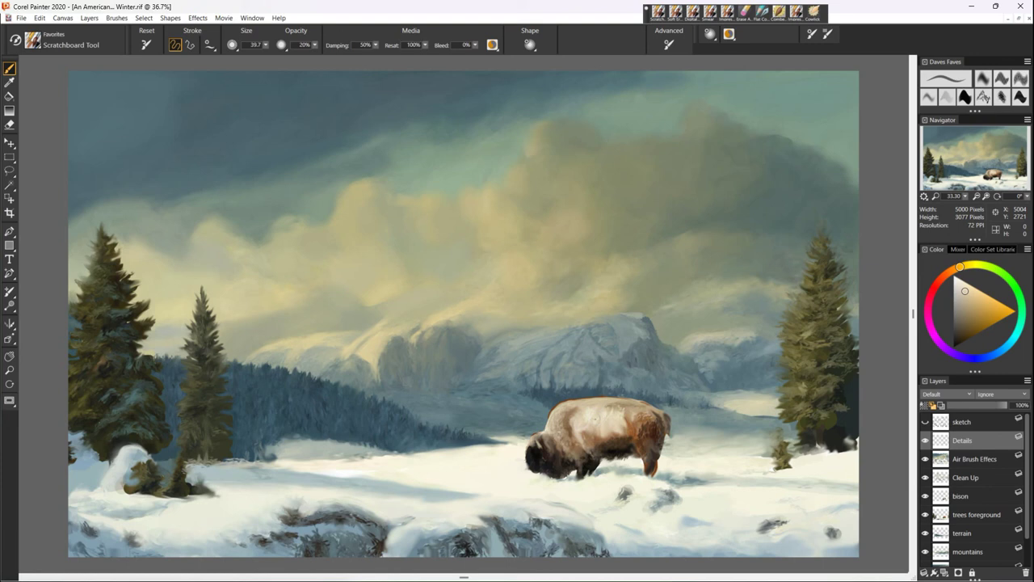
pyautogui.keyDown('alt'); pyautogui.click(589, 416); pyautogui.keyUp('alt')
pyautogui.moveTo(617, 405); pyautogui.dragTo(624, 410)
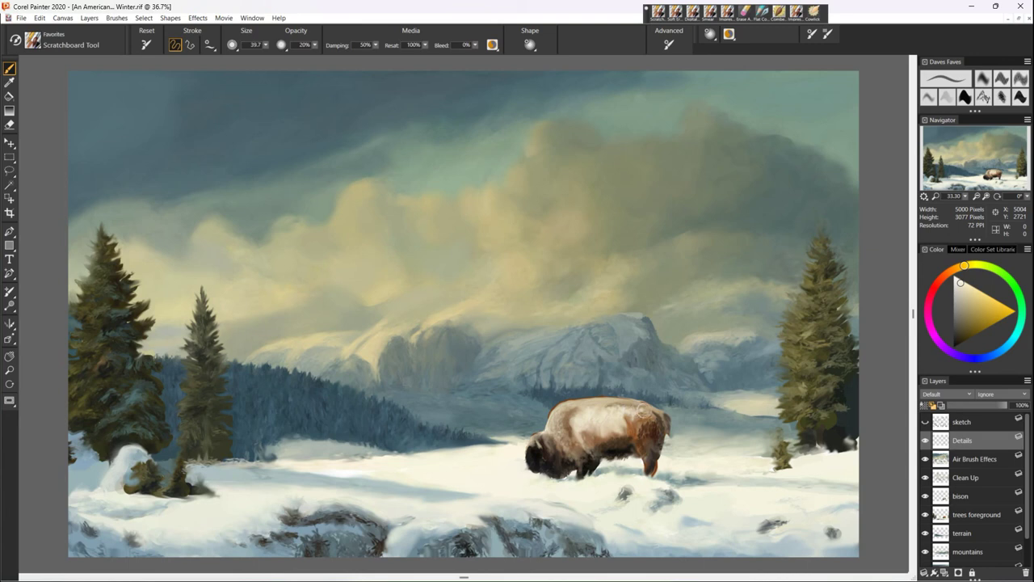
# - Refine the fur over the bison's hip and rear back with sampled browns and a darker brown
pyautogui.moveTo(643, 411); pyautogui.dragTo(648, 420)
pyautogui.keyDown('alt'); pyautogui.click(631, 413); pyautogui.keyUp('alt')
pyautogui.keyDown('alt'); pyautogui.click(637, 420); pyautogui.keyUp('alt')
pyautogui.keyDown('alt'); pyautogui.click(630, 407); pyautogui.keyUp('alt')
pyautogui.click(960, 341)
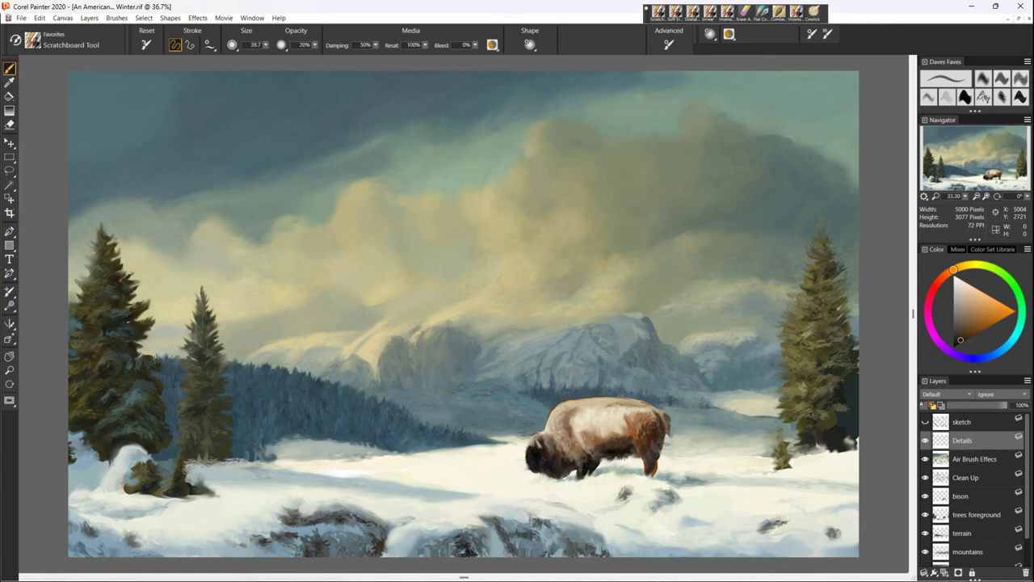
# - Deepen the bison's hindquarters and define the rump near the tail with sampled dark and reddish browns
pyautogui.keyDown('alt'); pyautogui.click(639, 445); pyautogui.keyUp('alt')
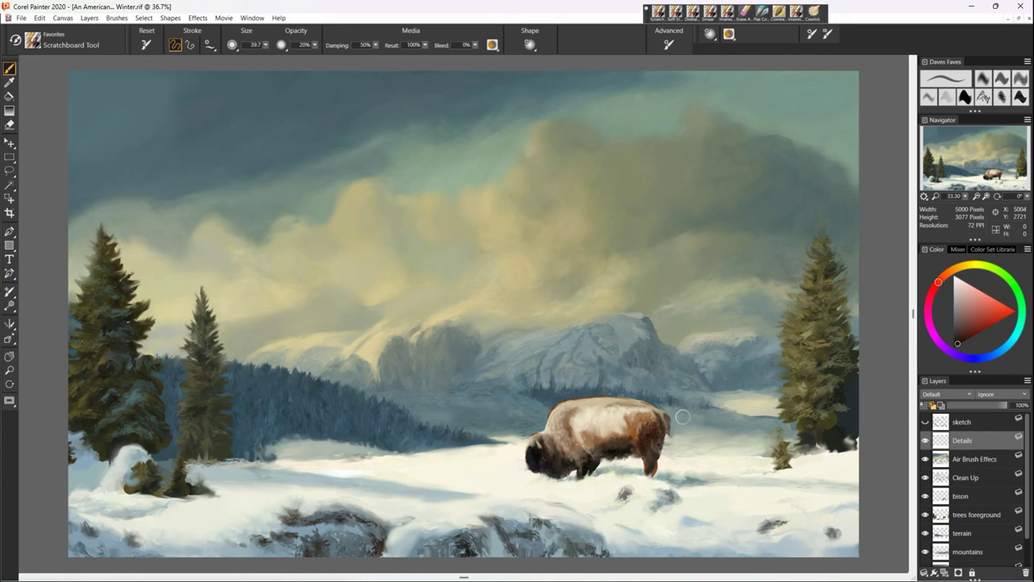
pyautogui.keyDown('alt'); pyautogui.click(646, 420); pyautogui.keyUp('alt')
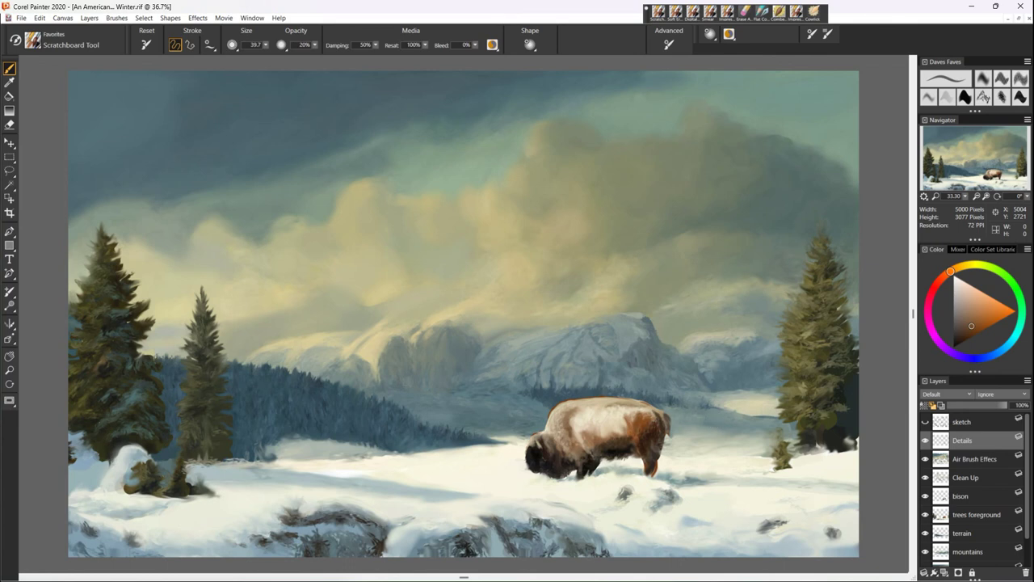
pyautogui.keyDown('alt'); pyautogui.click(663, 408); pyautogui.keyUp('alt')
# - Pick a warm light tan and brush highlights along the bison's back and hump
pyautogui.keyDown('alt'); pyautogui.click(811, 330); pyautogui.keyUp('alt')
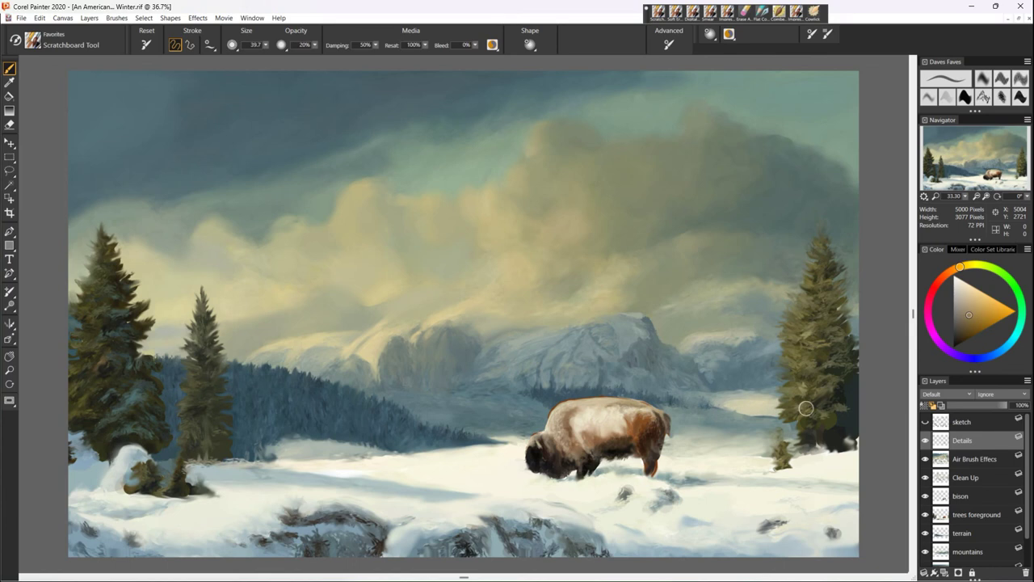
pyautogui.click(971, 301)
pyautogui.click(967, 305)
pyautogui.click(956, 268)
pyautogui.click(962, 290)
pyautogui.click(965, 294)
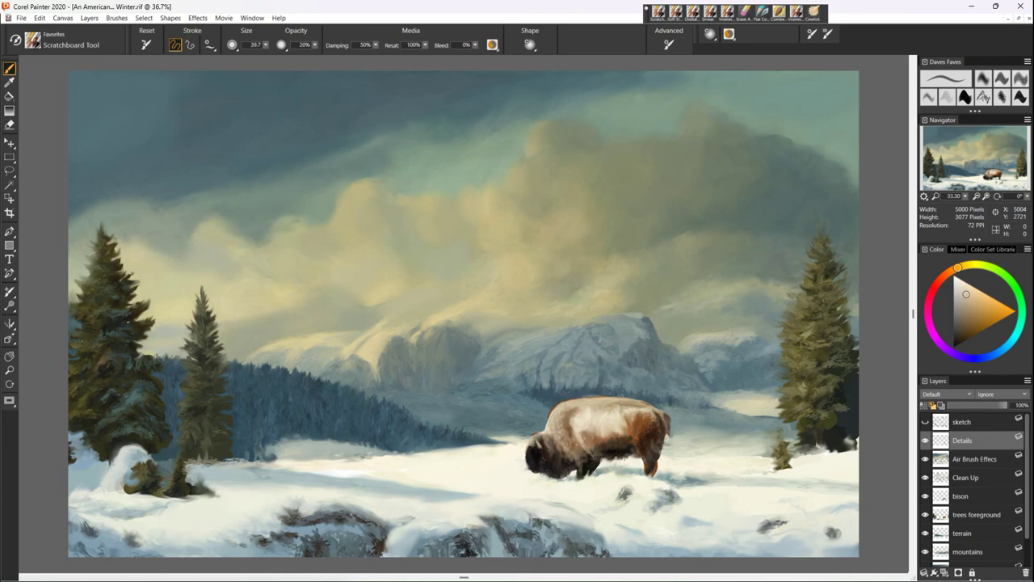
# - Clean up the contour of the bison's hump and back with sampled background blues and fur tan
pyautogui.keyDown('alt'); pyautogui.click(633, 380); pyautogui.keyUp('alt')
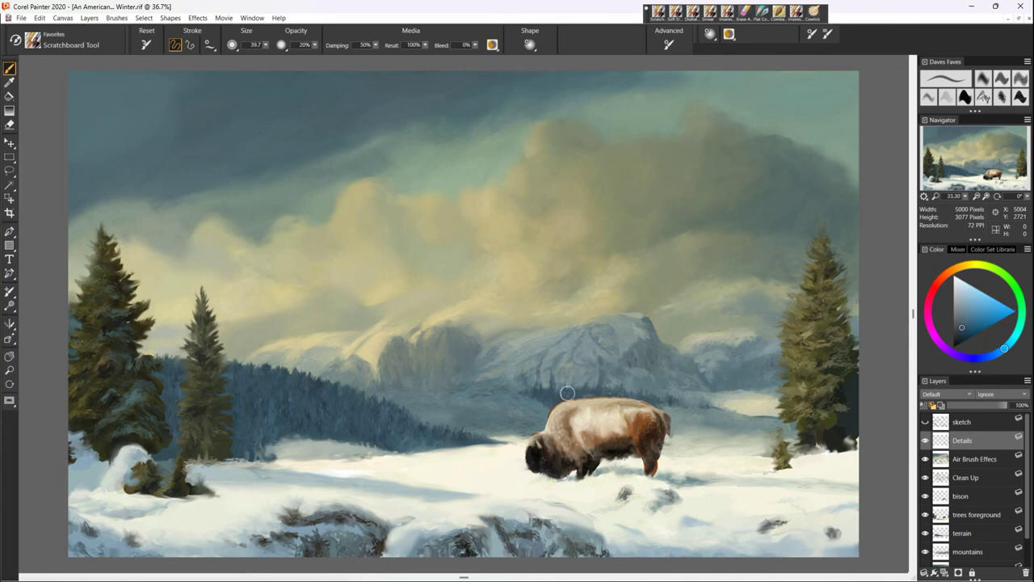
pyautogui.keyDown('alt'); pyautogui.click(633, 381); pyautogui.keyUp('alt')
pyautogui.keyDown('alt'); pyautogui.click(706, 364); pyautogui.keyUp('alt')
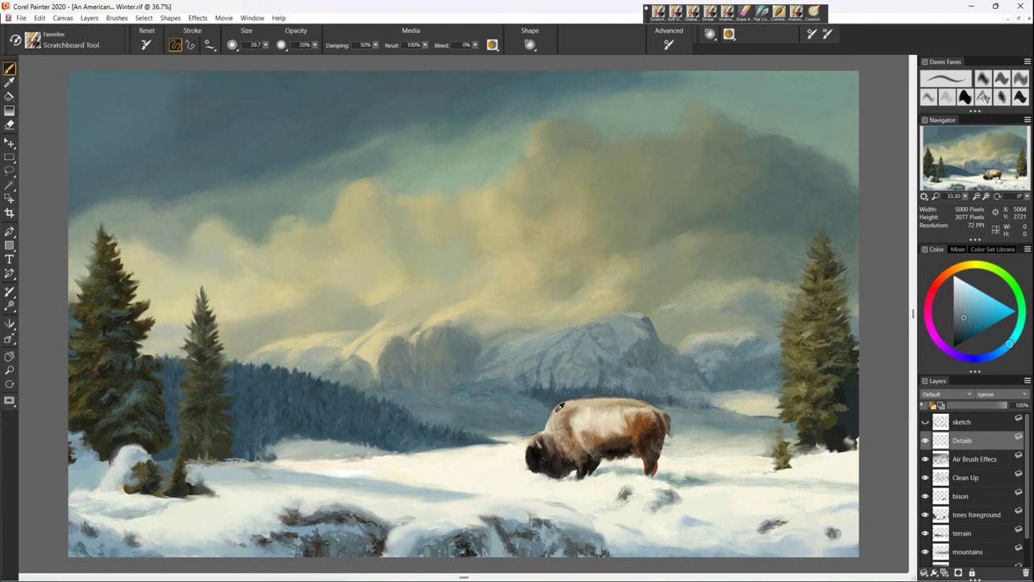
pyautogui.keyDown('alt'); pyautogui.click(552, 408); pyautogui.keyUp('alt')
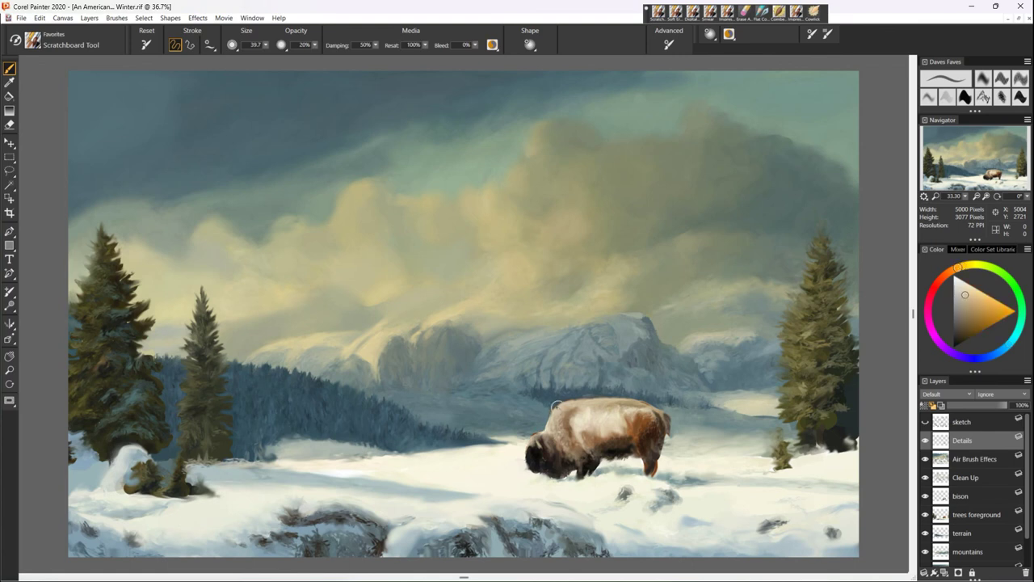
pyautogui.keyDown('alt'); pyautogui.click(558, 397); pyautogui.keyUp('alt')
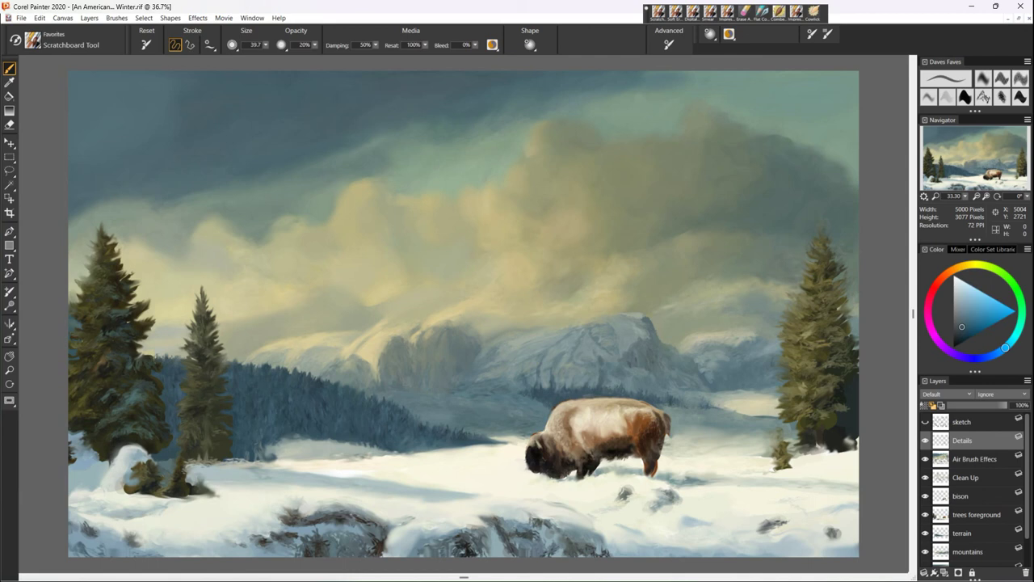
pyautogui.keyDown('alt'); pyautogui.click(569, 397); pyautogui.keyUp('alt')
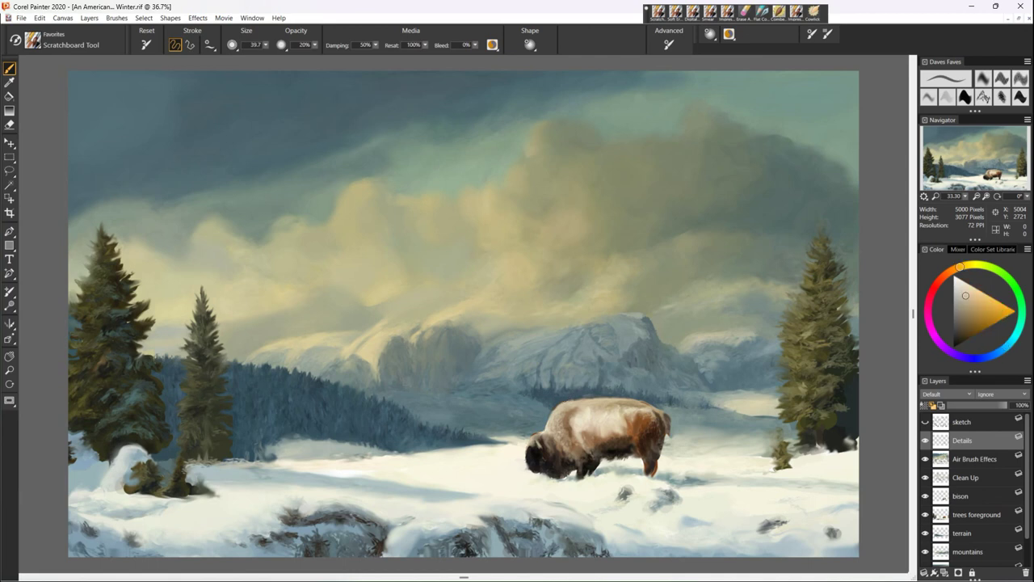
pyautogui.keyDown('alt'); pyautogui.click(570, 397); pyautogui.keyUp('alt')
# - Refine the fur on the bison's head, shoulder and belly with sampled near-black and brown tones
pyautogui.keyDown('alt'); pyautogui.click(537, 460); pyautogui.keyUp('alt')
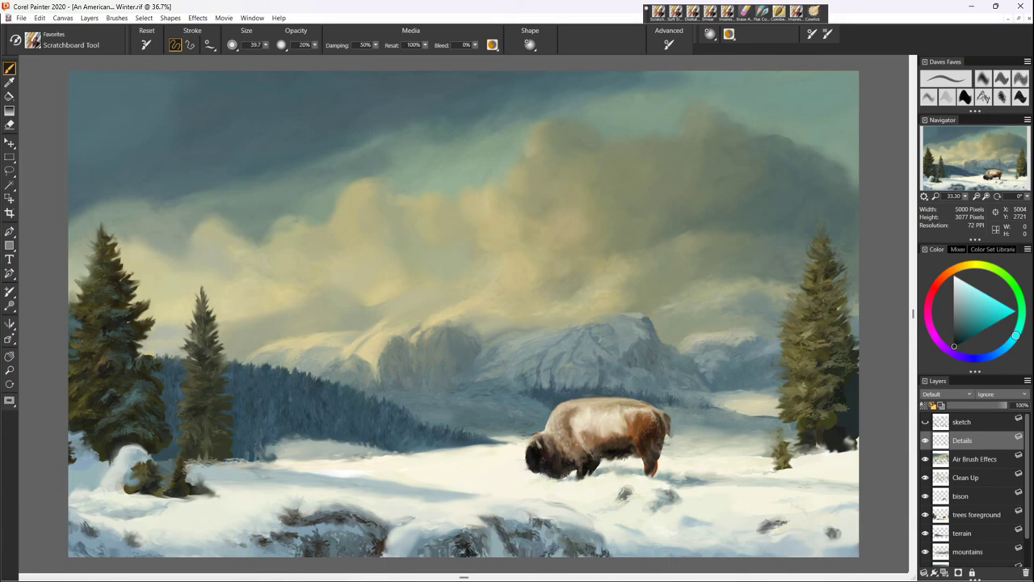
pyautogui.keyDown('alt'); pyautogui.click(596, 437); pyautogui.keyUp('alt')
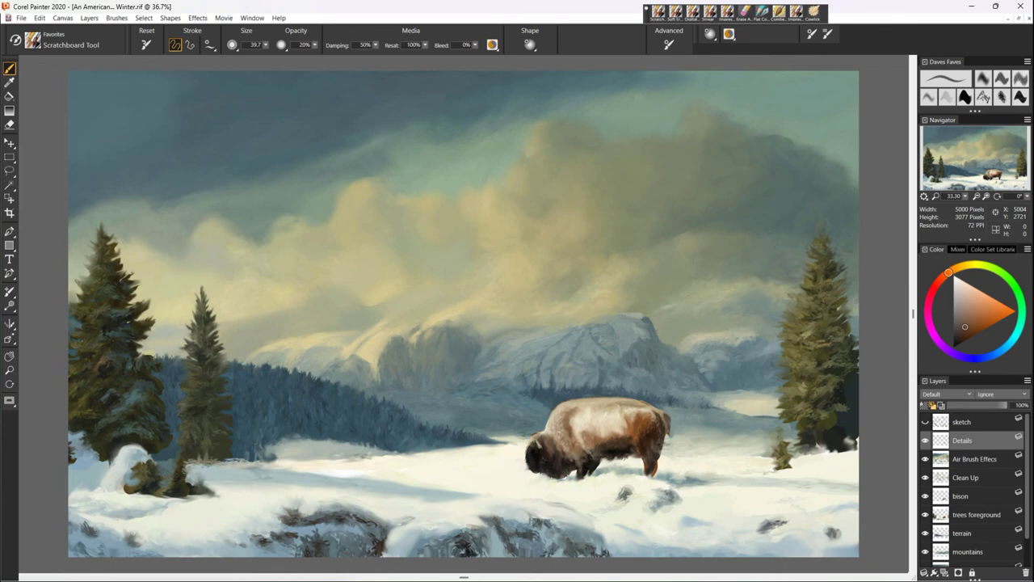
pyautogui.keyDown('alt'); pyautogui.click(599, 451); pyautogui.keyUp('alt')
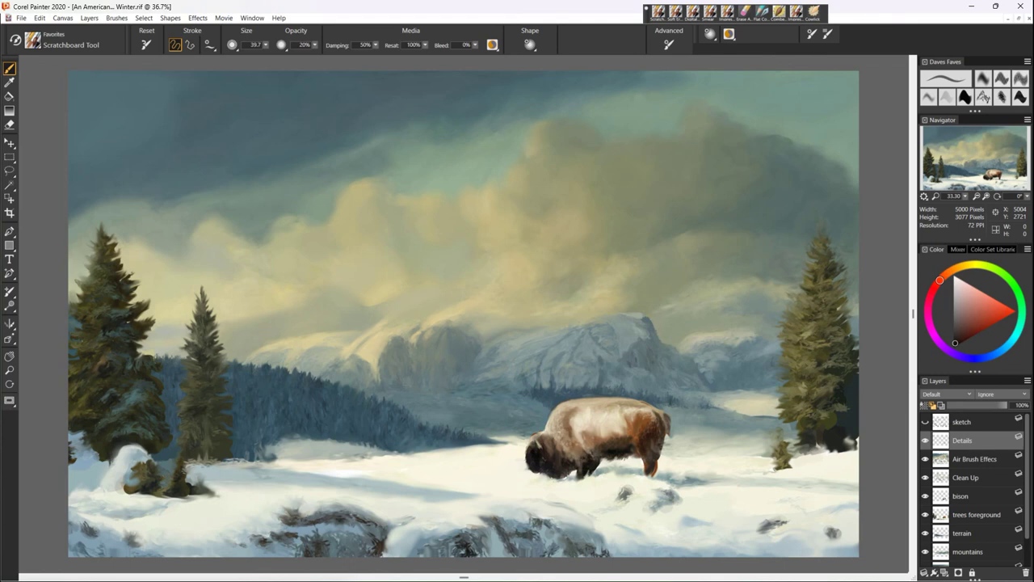
pyautogui.keyDown('alt'); pyautogui.click(556, 438); pyautogui.keyUp('alt')
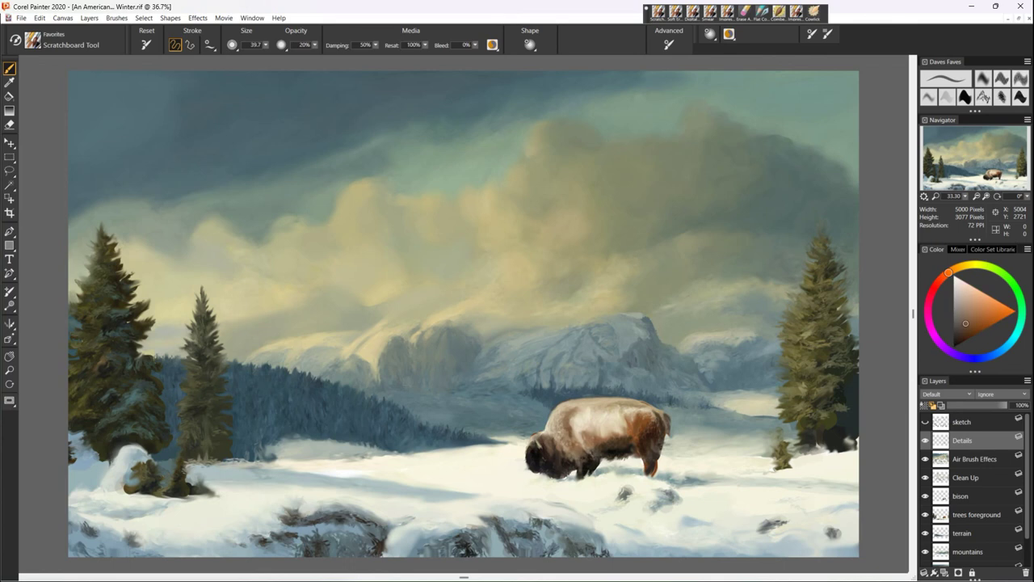
pyautogui.keyDown('alt'); pyautogui.click(549, 426); pyautogui.keyUp('alt')
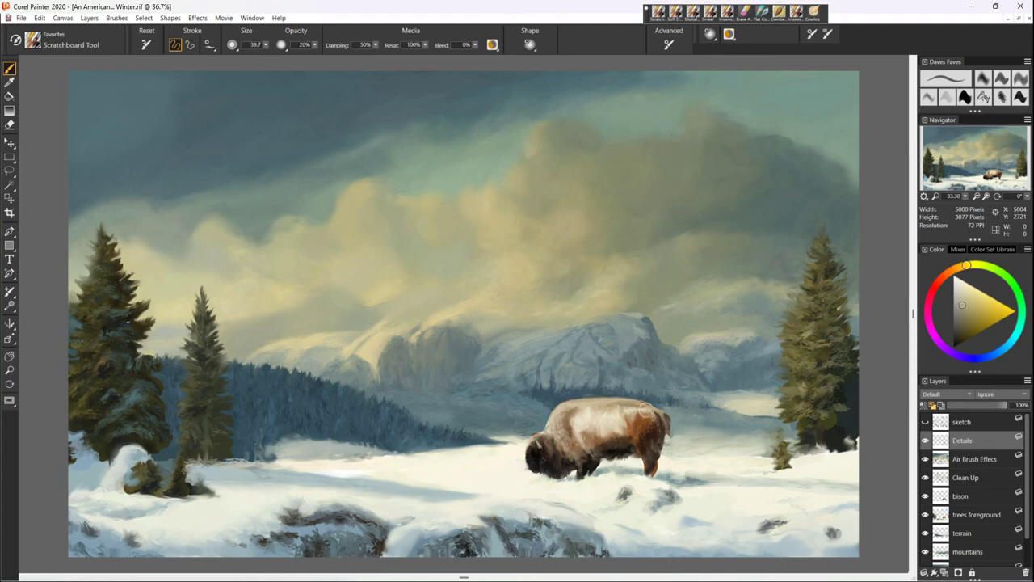
# - Clean up the background around the bison's head and hump with sampled pale snow and gray-blue tones
pyautogui.keyDown('alt'); pyautogui.click(532, 440); pyautogui.keyUp('alt')
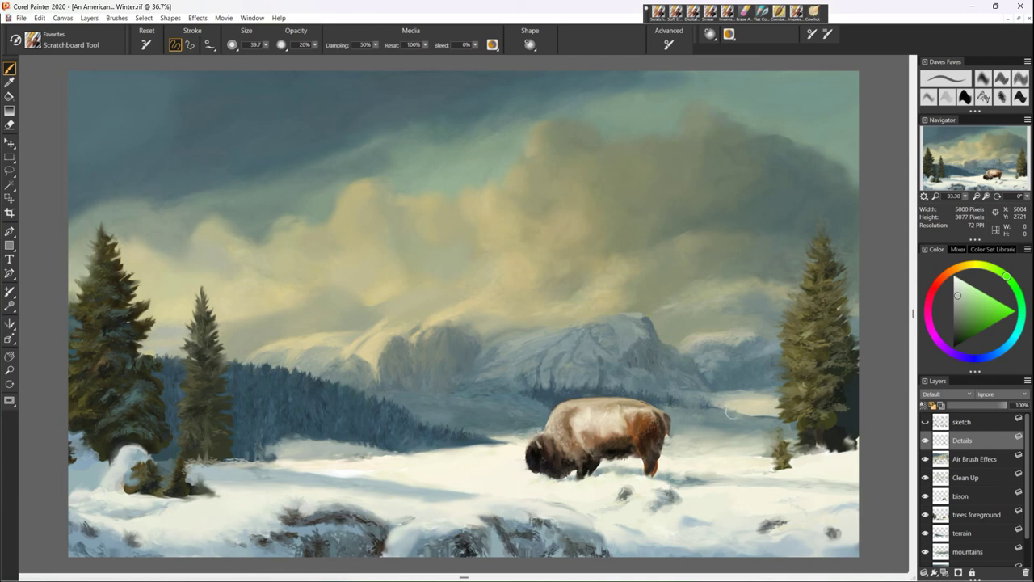
pyautogui.keyDown('alt'); pyautogui.click(534, 430); pyautogui.keyUp('alt')
pyautogui.keyDown('alt'); pyautogui.click(514, 429); pyautogui.keyUp('alt')
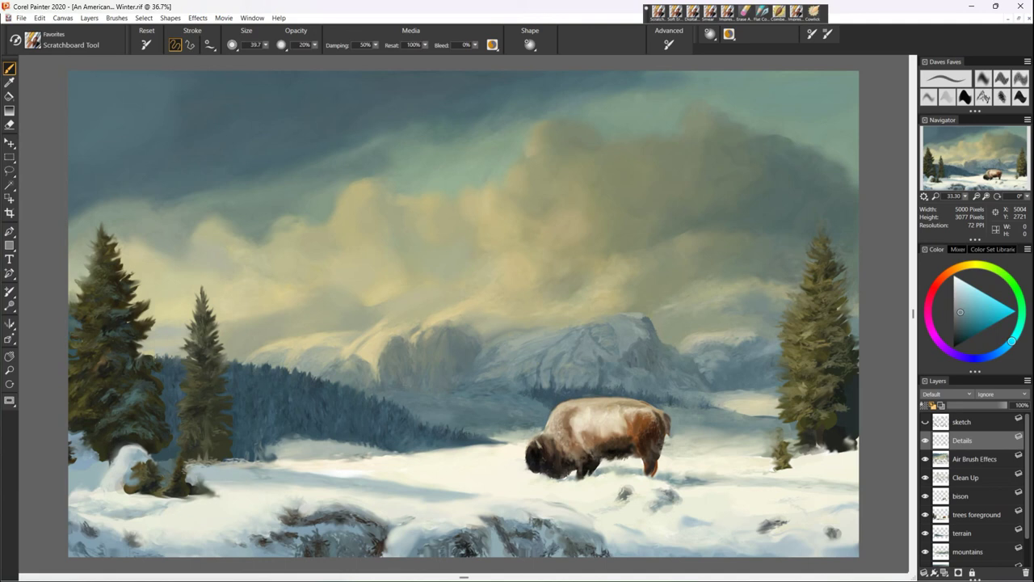
pyautogui.keyDown('alt'); pyautogui.click(523, 402); pyautogui.keyUp('alt')
pyautogui.keyDown('alt'); pyautogui.click(529, 388); pyautogui.keyUp('alt')
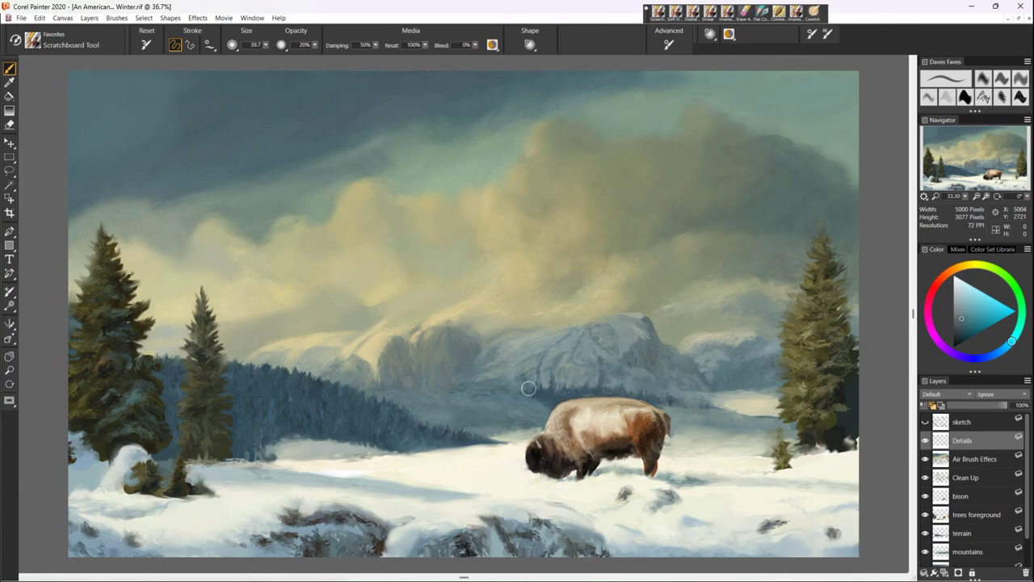
# - Blend the hazy valley and the edge of the distant forest slope with sampled grayish and darker blues
pyautogui.keyDown('alt'); pyautogui.click(454, 399); pyautogui.keyUp('alt')
pyautogui.keyDown('alt'); pyautogui.click(435, 402); pyautogui.keyUp('alt')
pyautogui.keyDown('alt'); pyautogui.click(365, 403); pyautogui.keyUp('alt')
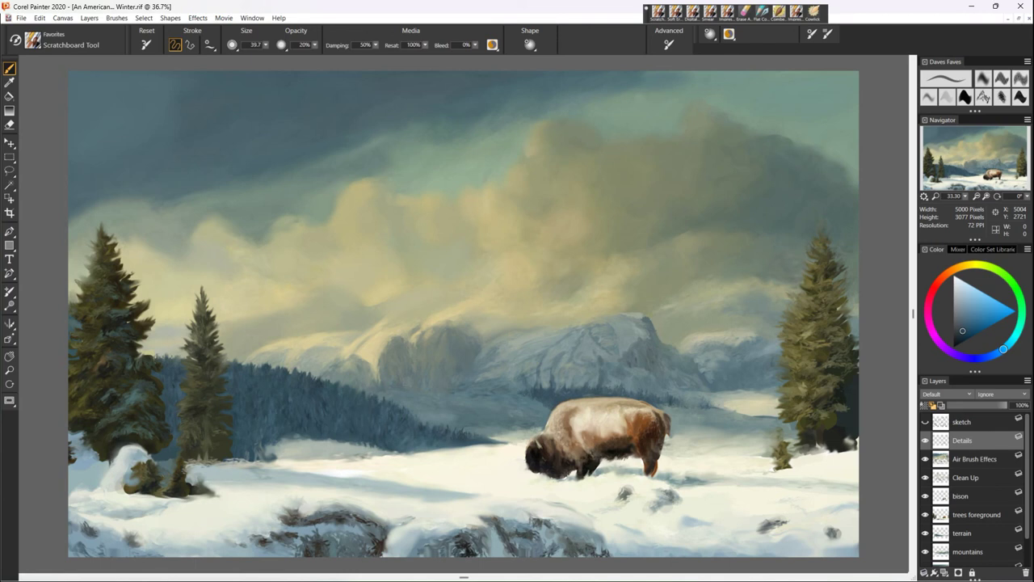
pyautogui.moveTo(383, 397); pyautogui.dragTo(382, 408)
pyautogui.keyDown('alt'); pyautogui.click(405, 398); pyautogui.keyUp('alt')
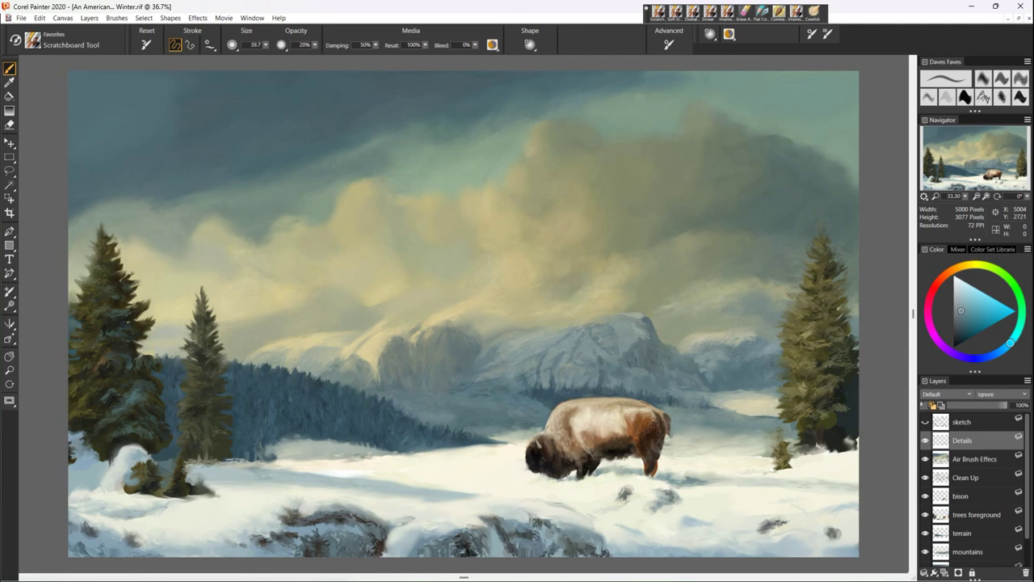
pyautogui.keyDown('alt'); pyautogui.click(388, 406); pyautogui.keyUp('alt')
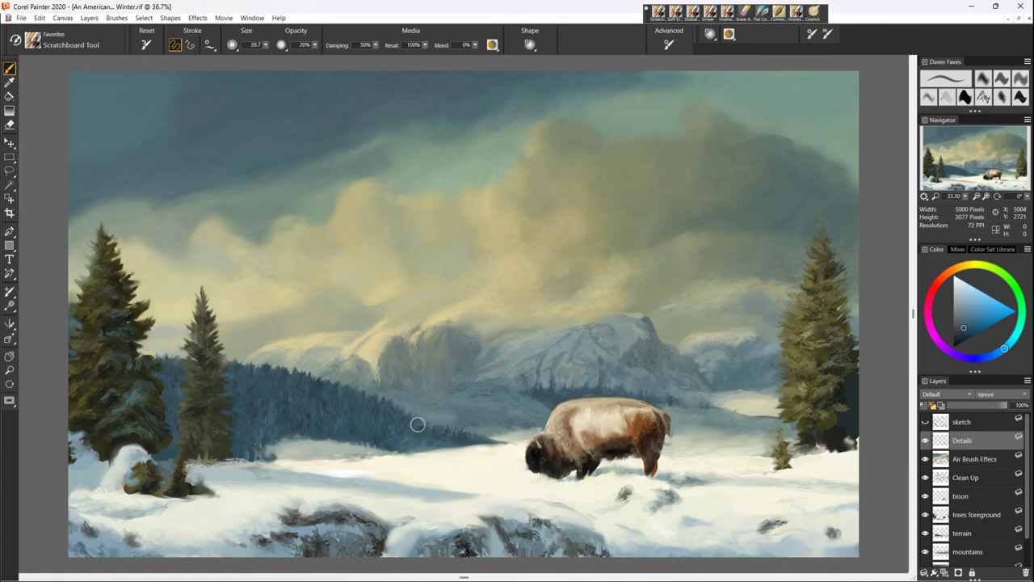
# - Set the brush opacity to 58% and define the lower end of the forested slope with sampled blues
pyautogui.click(314, 45)
pyautogui.click(330, 56)
pyautogui.keyDown('alt'); pyautogui.click(517, 416); pyautogui.keyUp('alt')
pyautogui.keyDown('alt'); pyautogui.click(475, 438); pyautogui.keyUp('alt')
pyautogui.moveTo(480, 434); pyautogui.dragTo(475, 437)
pyautogui.keyDown('alt'); pyautogui.click(429, 421); pyautogui.keyUp('alt')
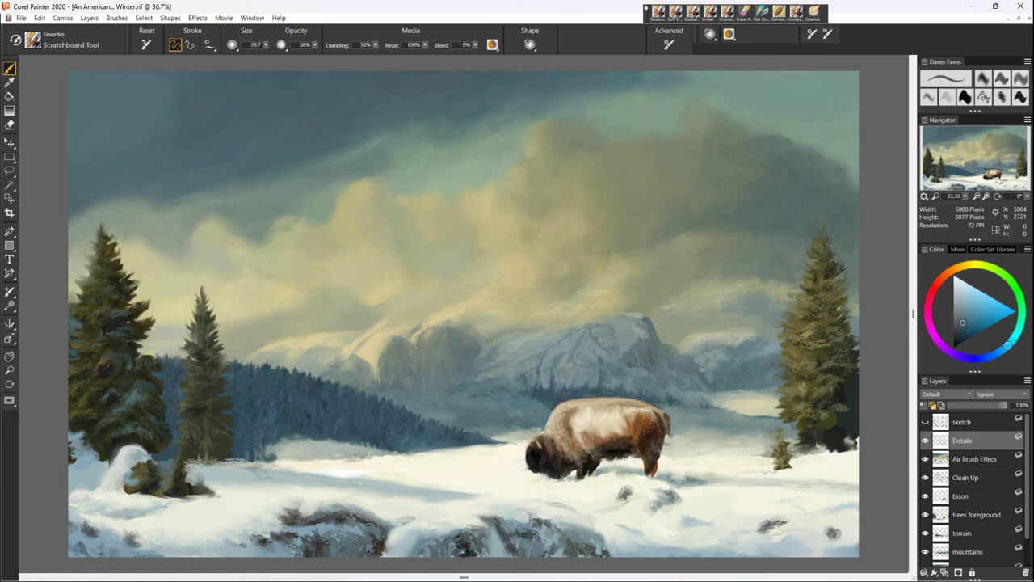
# - Refine the distant forest's treeline and slope using blues sampled from the valley and the trees
pyautogui.keyDown('alt'); pyautogui.click(500, 411); pyautogui.keyUp('alt')
pyautogui.keyDown('alt'); pyautogui.click(330, 430); pyautogui.keyUp('alt')
pyautogui.keyDown('alt'); pyautogui.click(323, 379); pyautogui.keyUp('alt')
pyautogui.keyDown('alt'); pyautogui.click(257, 373); pyautogui.keyUp('alt')
# - Brighten the sunlit snow on the left mountains with sampled warm creams and a slightly yellower hue
pyautogui.keyDown('alt'); pyautogui.click(327, 339); pyautogui.keyUp('alt')
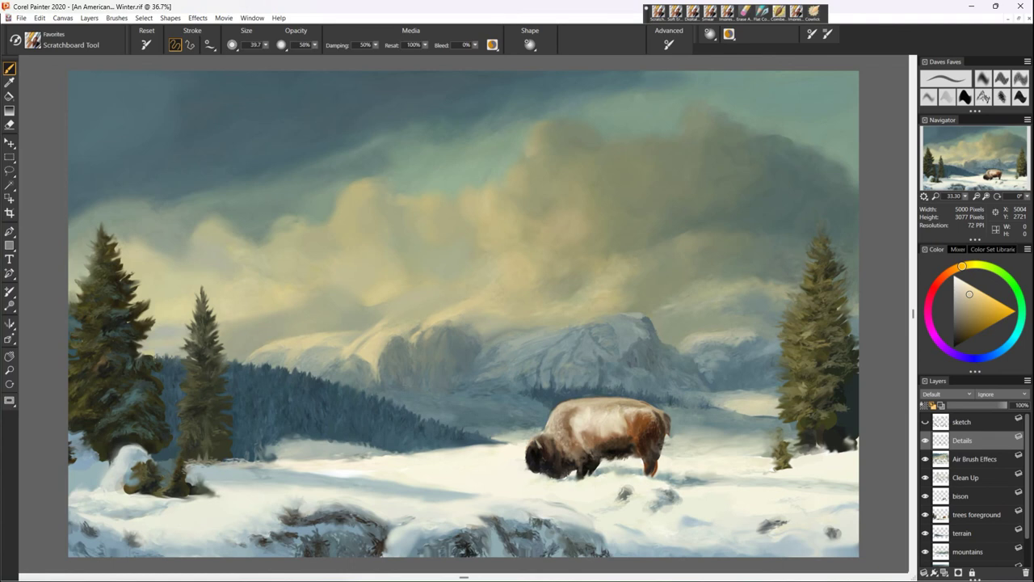
pyautogui.click(968, 265)
pyautogui.keyDown('alt'); pyautogui.click(296, 221); pyautogui.keyUp('alt')
pyautogui.keyDown('alt'); pyautogui.click(353, 334); pyautogui.keyUp('alt')
pyautogui.keyDown('alt'); pyautogui.click(437, 338); pyautogui.keyUp('alt')
pyautogui.keyDown('alt'); pyautogui.click(440, 320); pyautogui.keyUp('alt')
# - Compare the left mountain ridge with the sketch, touch it up with sampled cloud tones, and turn the sketch layer on
pyautogui.click(925, 422)
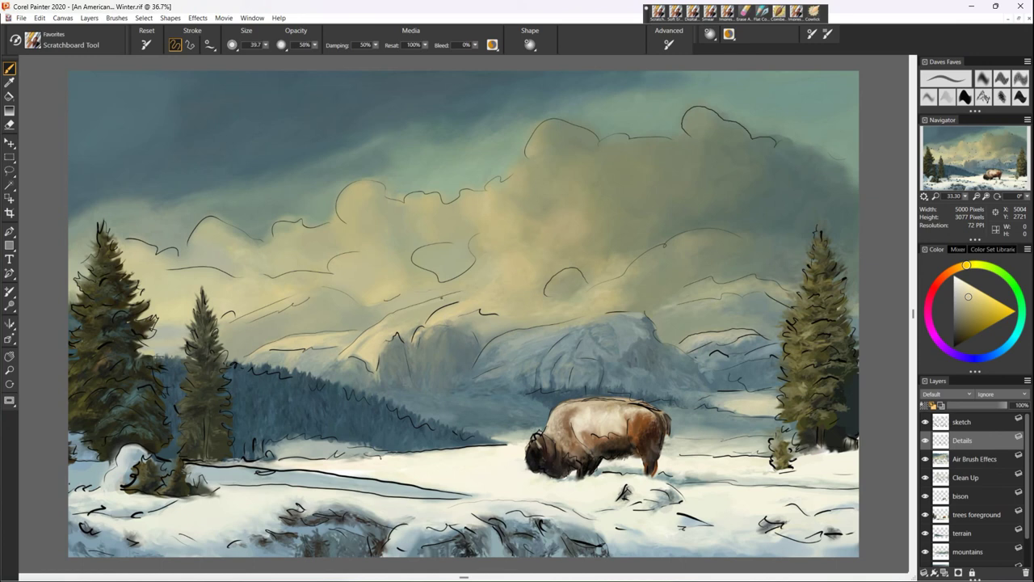
pyautogui.click(924, 421)
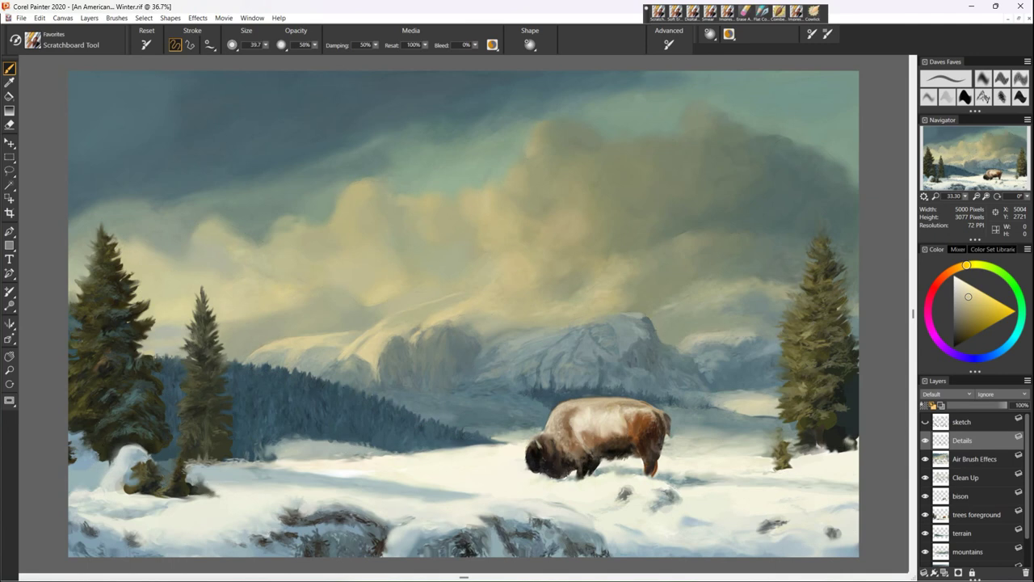
pyautogui.keyDown('alt'); pyautogui.click(383, 327); pyautogui.keyUp('alt')
pyautogui.keyDown('alt'); pyautogui.click(344, 316); pyautogui.keyUp('alt')
pyautogui.click(925, 421)
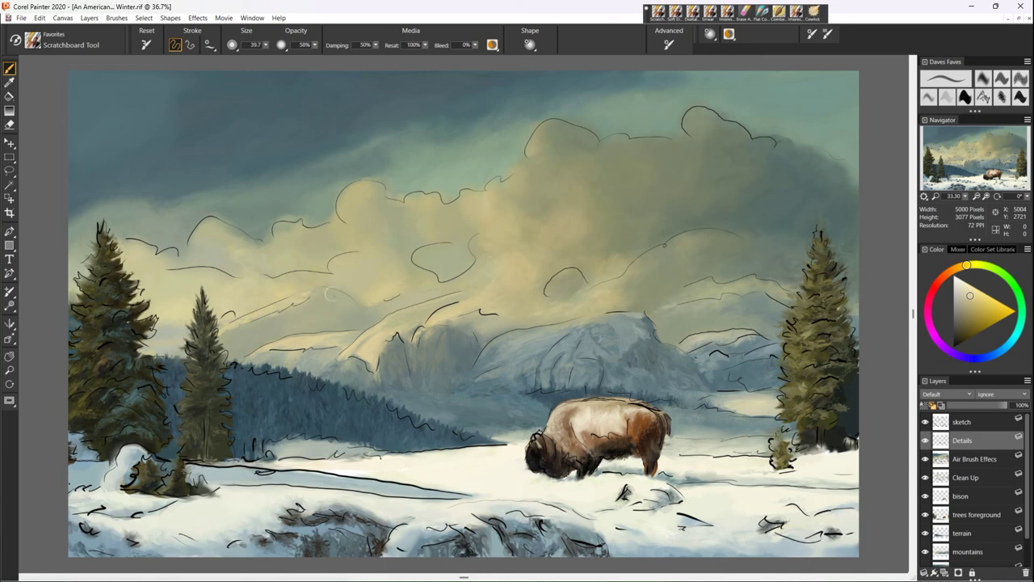
# - Shape the low clouds and ridge at the far left along the sketch lines with sampled cream tones
pyautogui.keyDown('alt'); pyautogui.click(344, 290); pyautogui.keyUp('alt')
pyautogui.keyDown('alt'); pyautogui.click(339, 287); pyautogui.keyUp('alt')
pyautogui.keyDown('alt'); pyautogui.click(340, 286); pyautogui.keyUp('alt')
pyautogui.keyDown('alt'); pyautogui.click(339, 295); pyautogui.keyUp('alt')
pyautogui.keyDown('alt'); pyautogui.click(277, 328); pyautogui.keyUp('alt')
pyautogui.keyDown('alt'); pyautogui.click(268, 311); pyautogui.keyUp('alt')
pyautogui.keyDown('alt'); pyautogui.click(226, 340); pyautogui.keyUp('alt')
# - Refine the clouds and snowy slopes around the left mountain with sampled cloud and mountain colors
pyautogui.keyDown('alt'); pyautogui.click(73, 345); pyautogui.keyUp('alt')
pyautogui.keyDown('alt'); pyautogui.click(377, 317); pyautogui.keyUp('alt')
pyautogui.keyDown('alt'); pyautogui.click(494, 281); pyautogui.keyUp('alt')
pyautogui.keyDown('alt'); pyautogui.click(613, 317); pyautogui.keyUp('alt')
pyautogui.keyDown('alt'); pyautogui.click(365, 362); pyautogui.keyUp('alt')
# - Touch up the mountain tops with a lighter, warmer yellow and sampled gray-green tones
pyautogui.click(972, 294)
pyautogui.click(963, 265)
pyautogui.keyDown('alt'); pyautogui.click(664, 245); pyautogui.keyUp('alt')
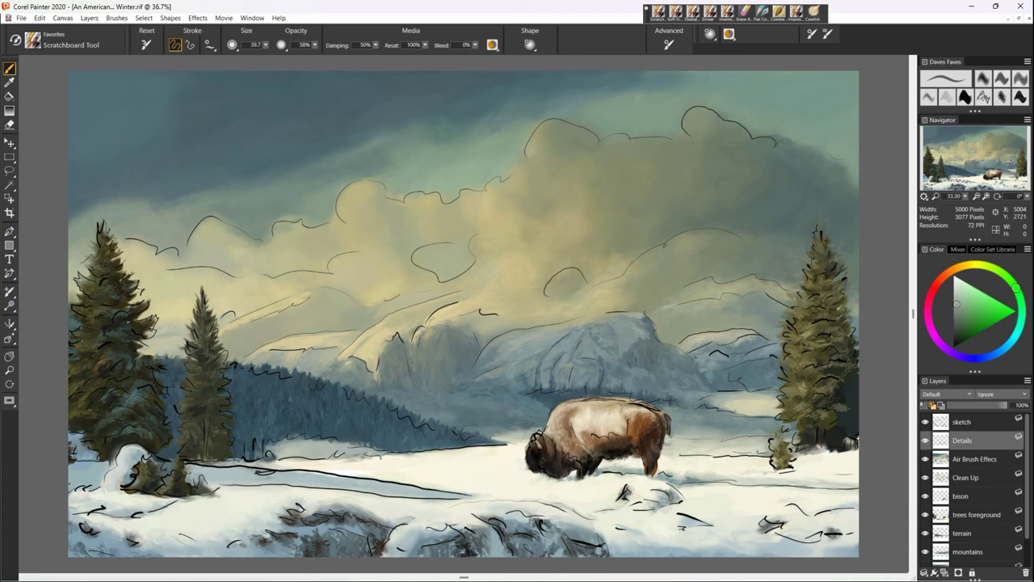
pyautogui.keyDown('alt'); pyautogui.click(417, 332); pyautogui.keyUp('alt')
pyautogui.keyDown('alt'); pyautogui.click(630, 332); pyautogui.keyUp('alt')
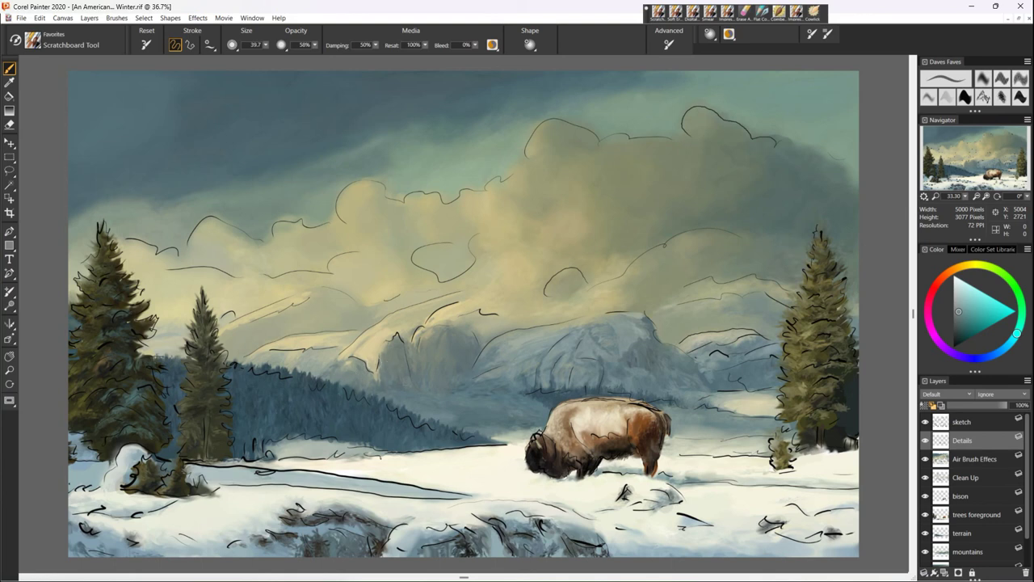
# - Set the brush opacity to 18% and soften the left mountain's shaded slopes with sampled gray-greens and blues
pyautogui.keyDown('alt'); pyautogui.click(363, 374); pyautogui.keyUp('alt')
pyautogui.moveTo(314, 44); pyautogui.dragTo(272, 124)
pyautogui.keyDown('alt'); pyautogui.click(339, 374); pyautogui.keyUp('alt')
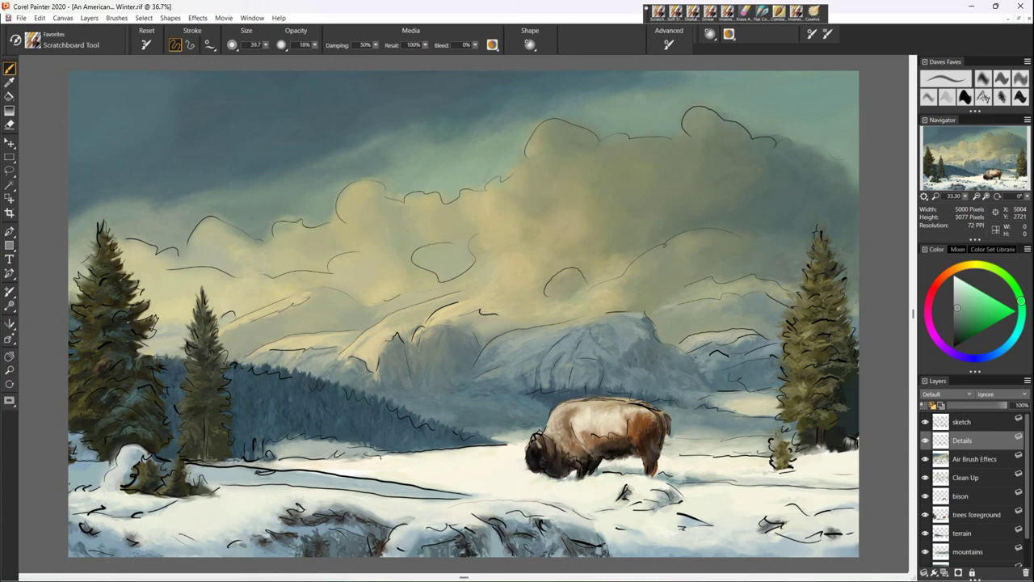
pyautogui.keyDown('alt'); pyautogui.click(339, 371); pyautogui.keyUp('alt')
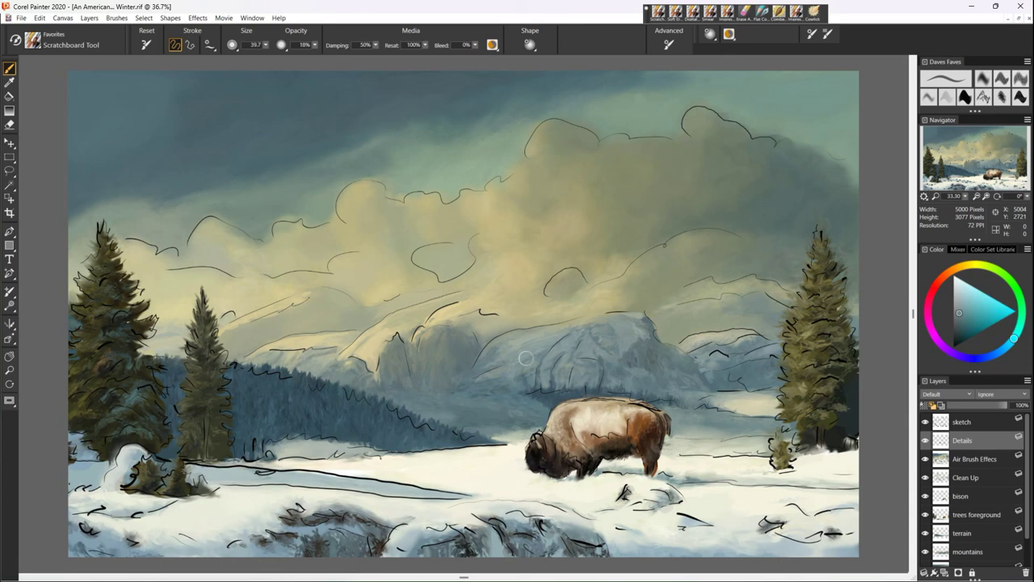
pyautogui.keyDown('alt'); pyautogui.click(391, 366); pyautogui.keyUp('alt')
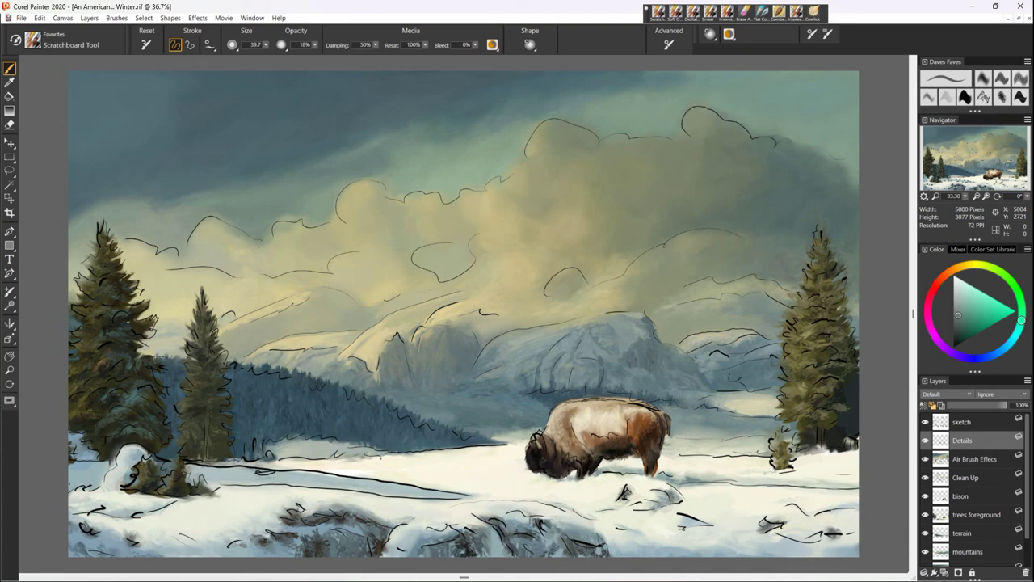
# - Glaze the central mountain's upper ridge and peak with a yellow-green gray and sampled blue and cloud tones
pyautogui.moveTo(1021, 319); pyautogui.dragTo(991, 267)
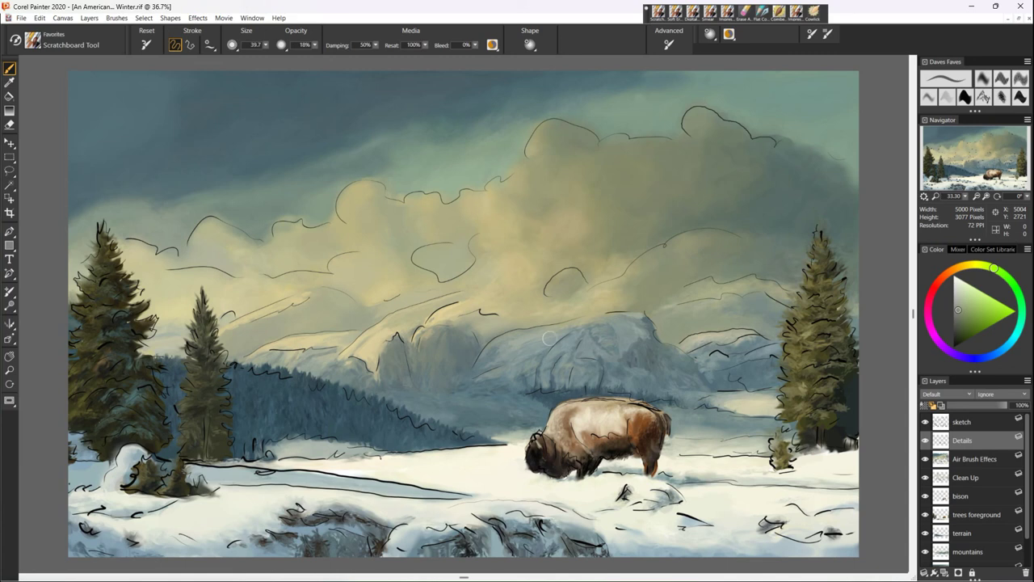
pyautogui.keyDown('alt'); pyautogui.click(663, 245); pyautogui.keyUp('alt')
pyautogui.keyDown('alt'); pyautogui.click(646, 329); pyautogui.keyUp('alt')
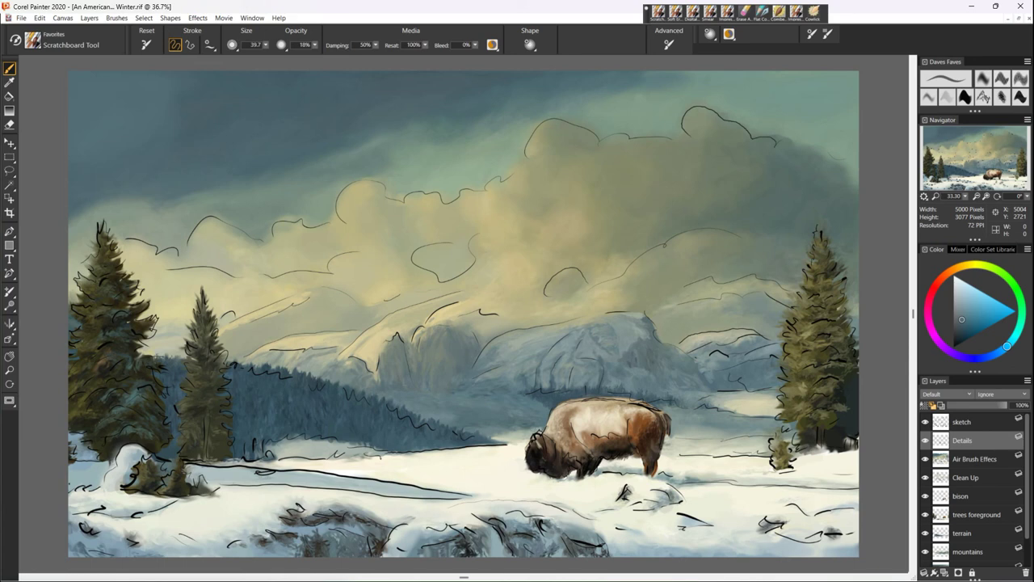
pyautogui.keyDown('alt'); pyautogui.click(654, 323); pyautogui.keyUp('alt')
pyautogui.keyDown('alt'); pyautogui.click(678, 293); pyautogui.keyUp('alt')
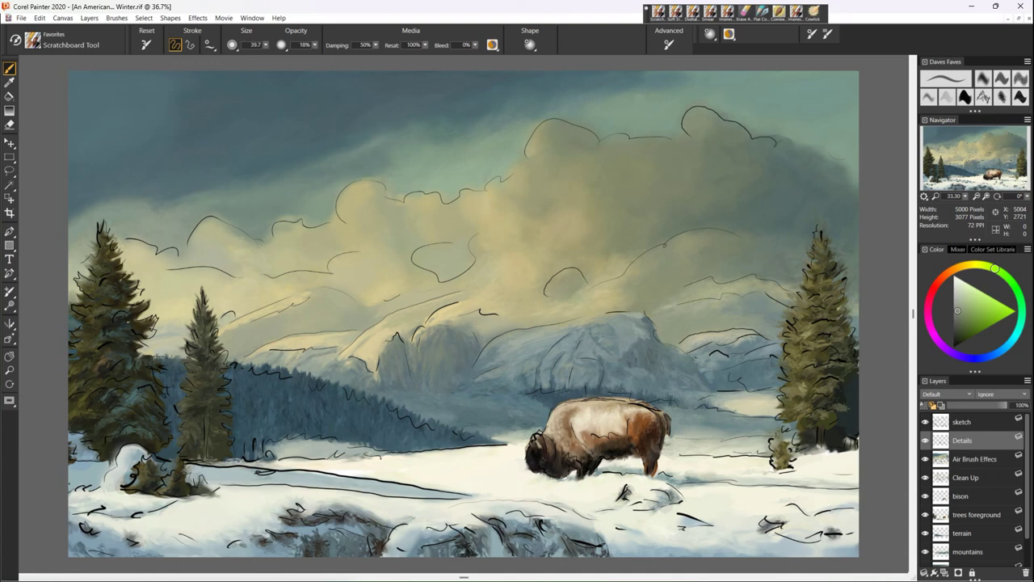
# - Model the rock face and left shoulder of the central mountain with sampled blues and gray-green cloud tones
pyautogui.keyDown('alt'); pyautogui.click(581, 354); pyautogui.keyUp('alt')
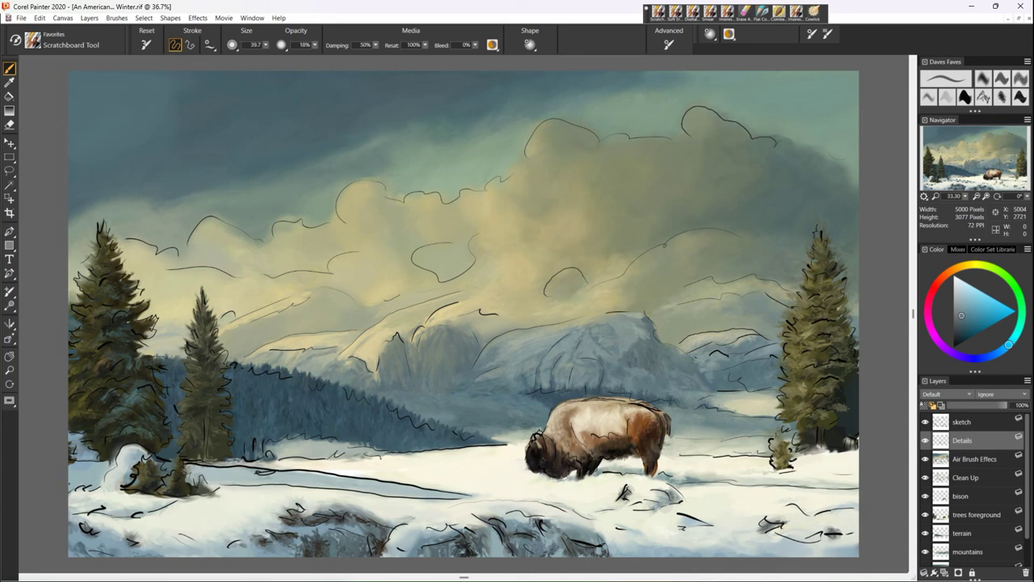
pyautogui.keyDown('alt'); pyautogui.click(581, 354); pyautogui.keyUp('alt')
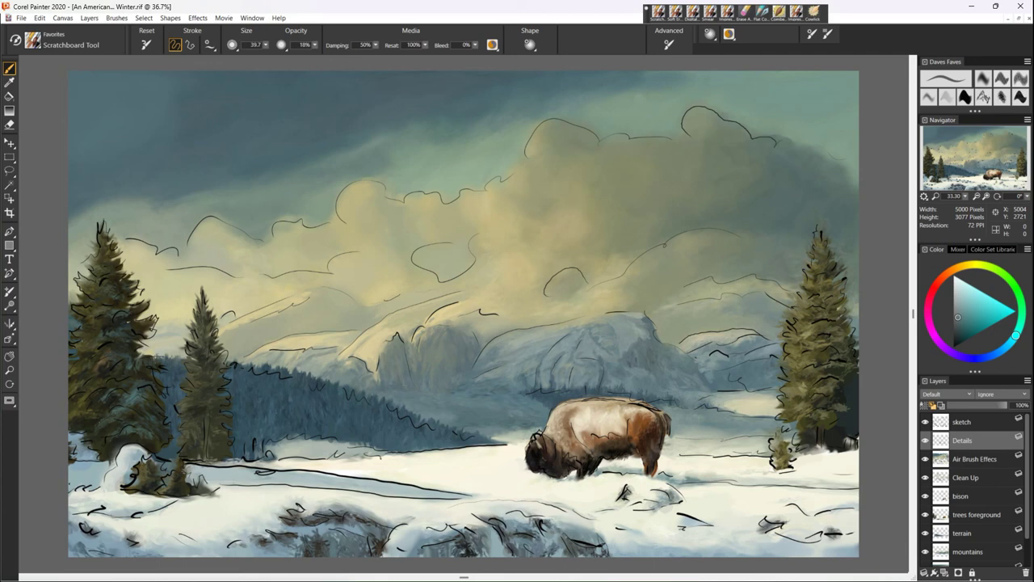
pyautogui.keyDown('alt'); pyautogui.click(636, 307); pyautogui.keyUp('alt')
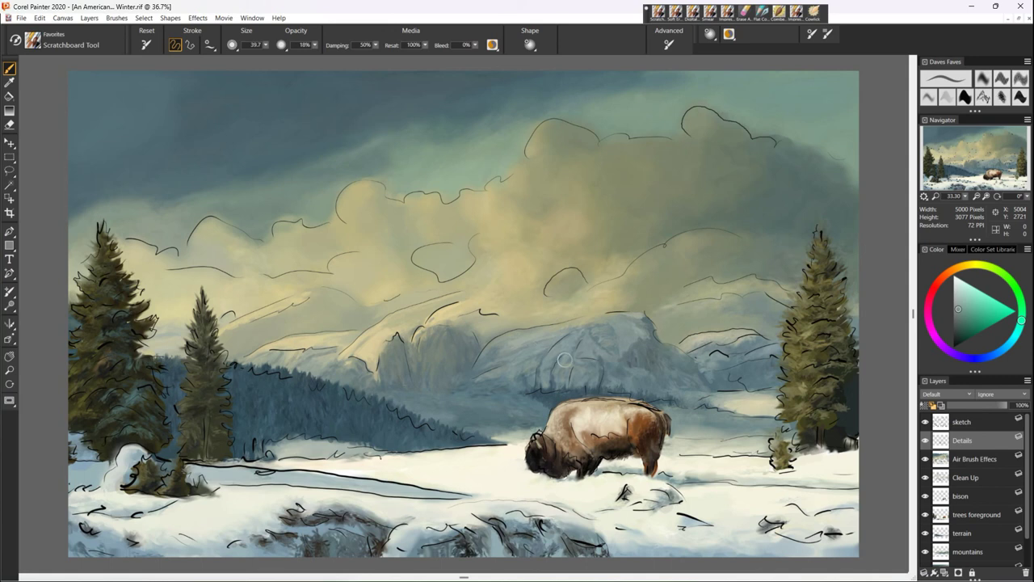
pyautogui.keyDown('alt'); pyautogui.click(529, 327); pyautogui.keyUp('alt')
pyautogui.keyDown('alt'); pyautogui.click(500, 370); pyautogui.keyUp('alt')
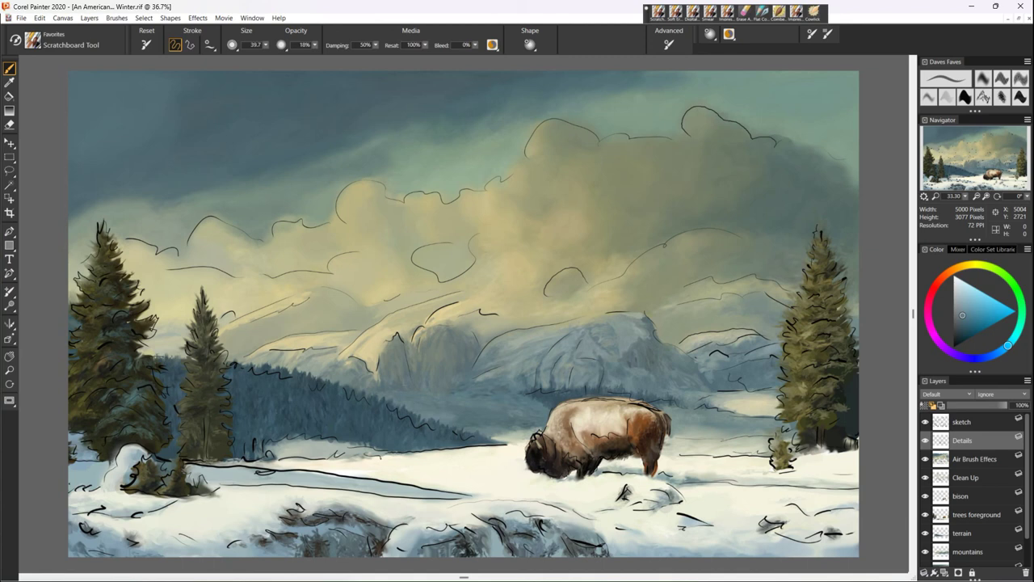
# - Deepen the crevices and base of the central mountain with sampled darker blues
pyautogui.keyDown('alt'); pyautogui.click(569, 382); pyautogui.keyUp('alt')
pyautogui.keyDown('alt'); pyautogui.click(629, 362); pyautogui.keyUp('alt')
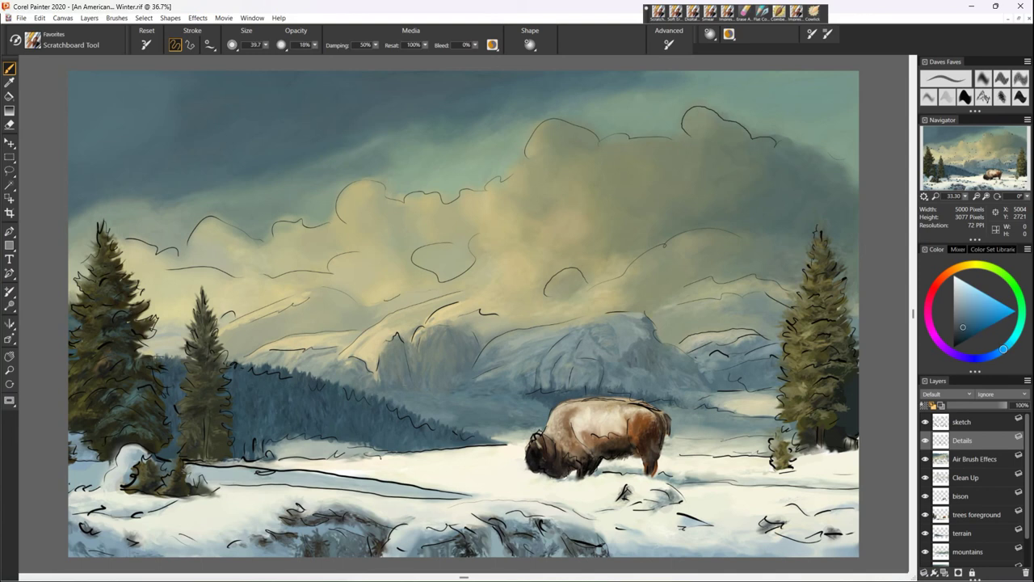
pyautogui.keyDown('alt'); pyautogui.click(520, 393); pyautogui.keyUp('alt')
pyautogui.keyDown('alt'); pyautogui.click(591, 370); pyautogui.keyUp('alt')
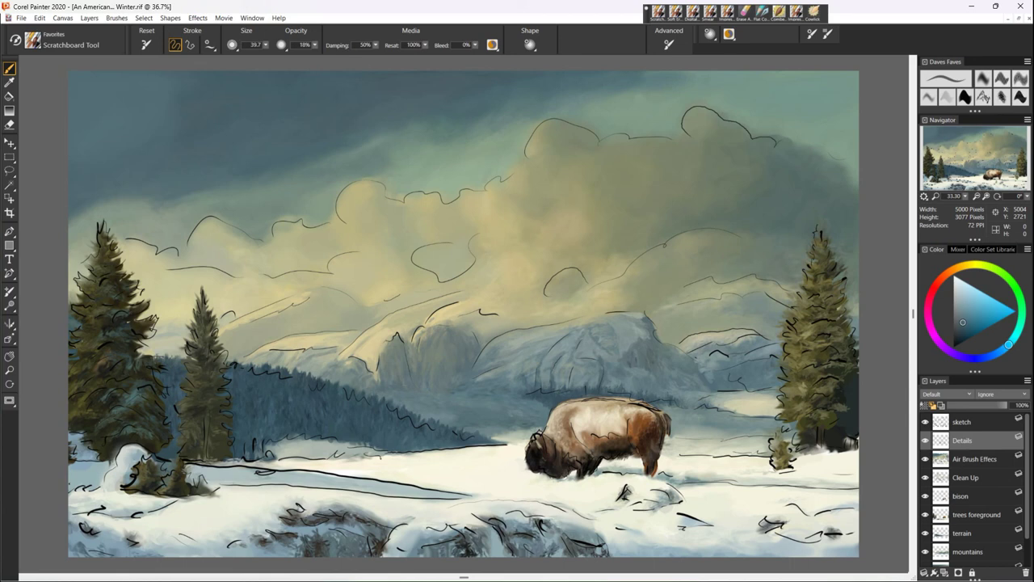
# - Work lighter blues into the central mountain's rock face, shifting the sampled hues slightly toward cyan
pyautogui.keyDown('alt'); pyautogui.click(711, 368); pyautogui.keyUp('alt')
pyautogui.moveTo(1005, 348); pyautogui.dragTo(1010, 343)
pyautogui.keyDown('alt'); pyautogui.click(552, 358); pyautogui.keyUp('alt')
pyautogui.moveTo(1010, 343); pyautogui.dragTo(1014, 338)
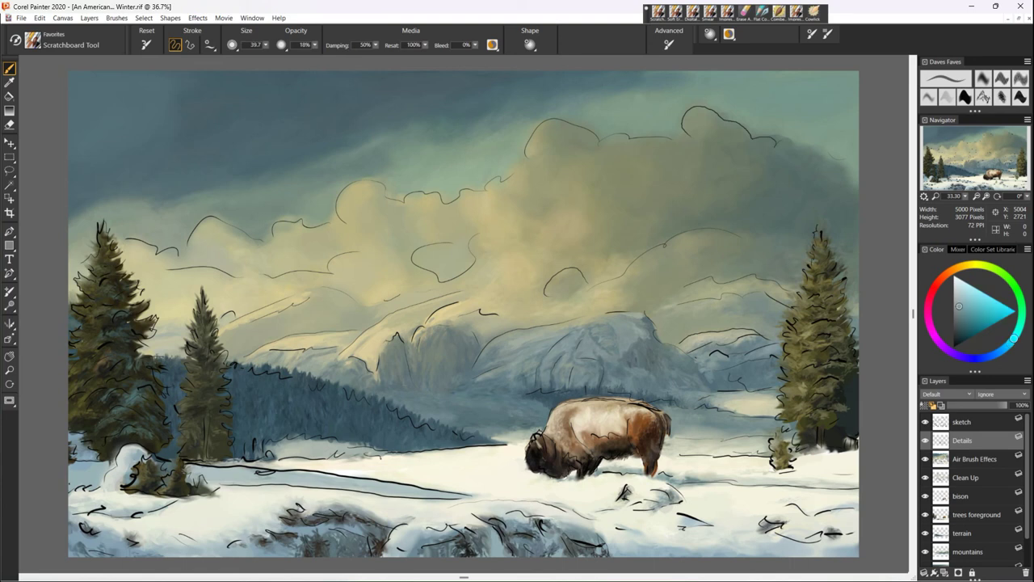
# - Refine the central mountain's right slope and base with blues and pale greens sampled from the surrounding peaks and clouds
pyautogui.keyDown('alt'); pyautogui.click(717, 348); pyautogui.keyUp('alt')
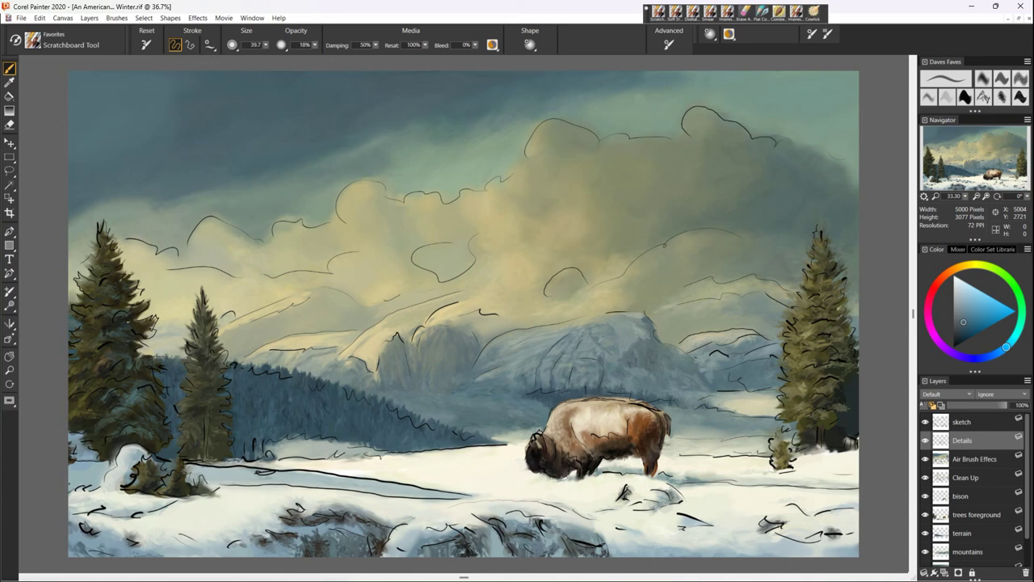
pyautogui.keyDown('alt'); pyautogui.click(655, 363); pyautogui.keyUp('alt')
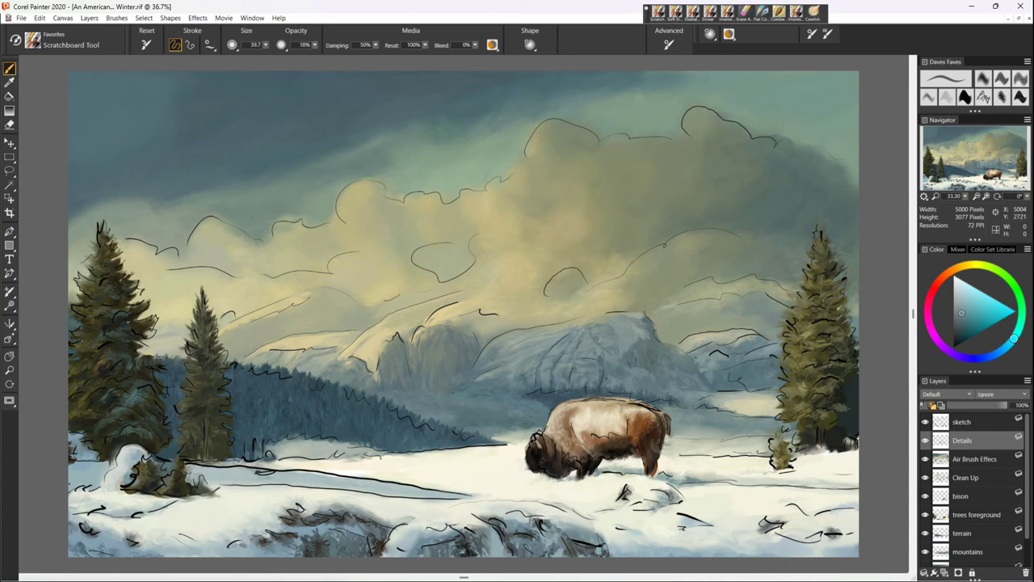
pyautogui.keyDown('alt'); pyautogui.click(686, 356); pyautogui.keyUp('alt')
pyautogui.keyDown('alt'); pyautogui.click(687, 355); pyautogui.keyUp('alt')
pyautogui.keyDown('alt'); pyautogui.click(719, 302); pyautogui.keyUp('alt')
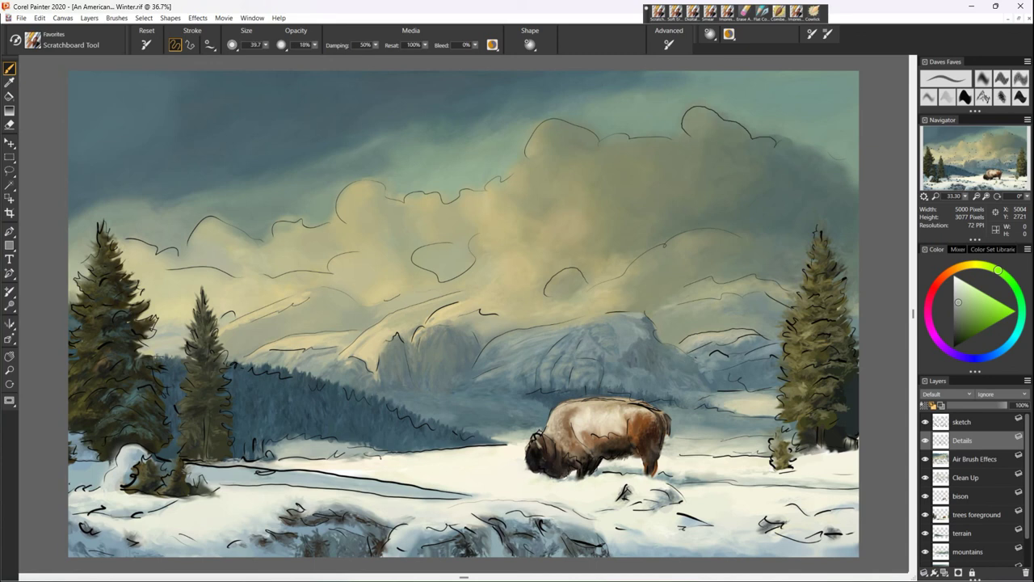
pyautogui.keyDown('alt'); pyautogui.click(633, 359); pyautogui.keyUp('alt')
pyautogui.keyDown('alt'); pyautogui.click(603, 388); pyautogui.keyUp('alt')
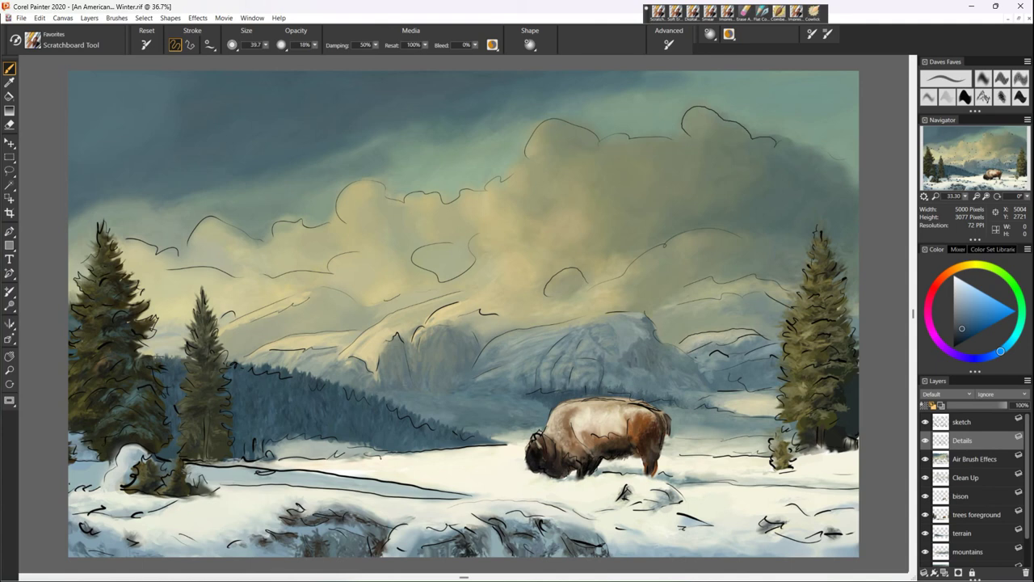
# - Touch up the lower slopes of the far-right mountain on the Details layer using blue-grey tones sampled from those slopes
pyautogui.keyDown('alt'); pyautogui.click(742, 372); pyautogui.keyUp('alt')
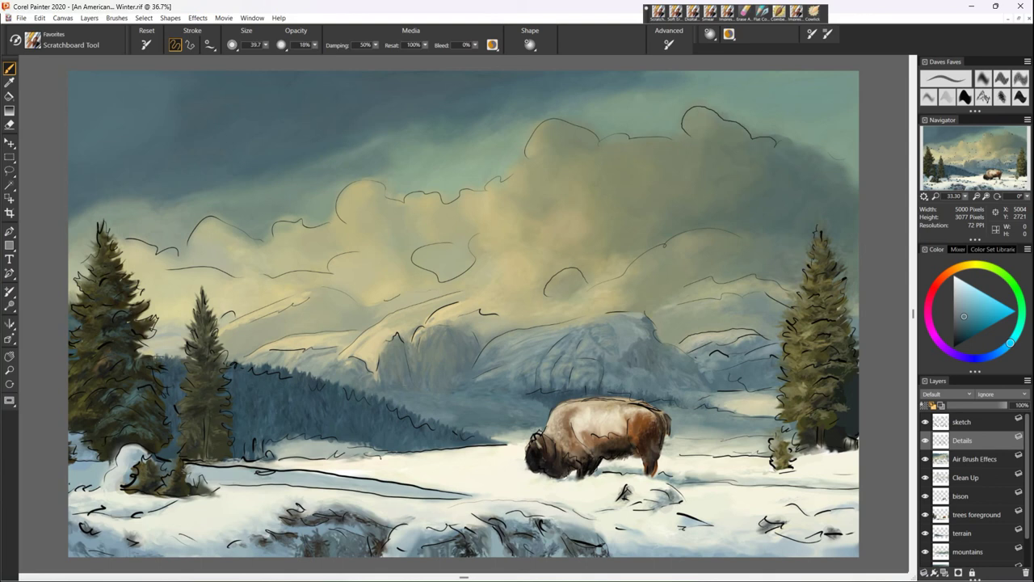
pyautogui.keyDown('alt'); pyautogui.click(759, 367); pyautogui.keyUp('alt')
pyautogui.keyDown('alt'); pyautogui.click(701, 368); pyautogui.keyUp('alt')
# - Blend the clouds behind the central mountain's right peak using grey-green tones sampled from the surrounding cloud
pyautogui.keyDown('alt'); pyautogui.click(704, 321); pyautogui.keyUp('alt')
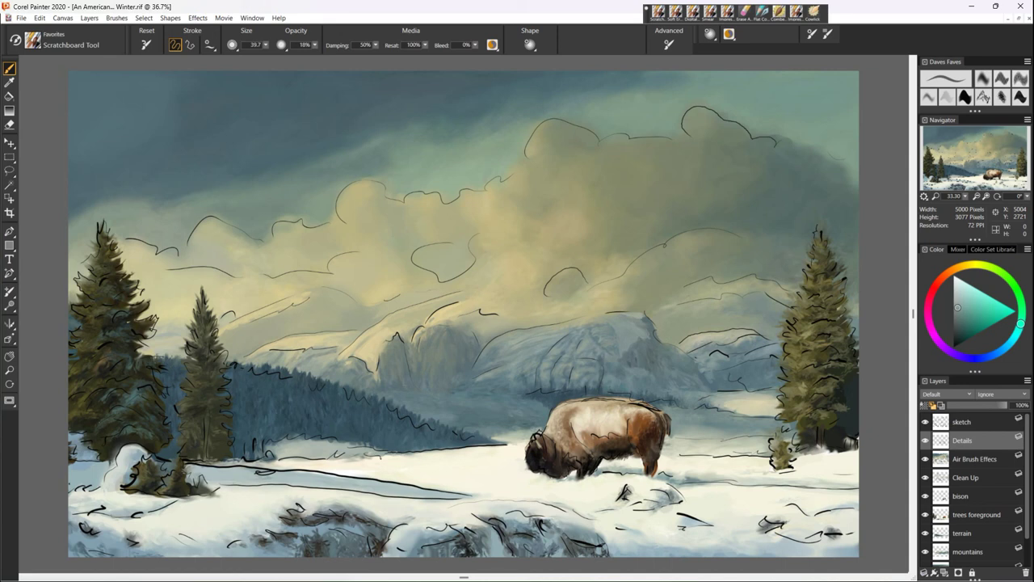
pyautogui.keyDown('alt'); pyautogui.click(700, 314); pyautogui.keyUp('alt')
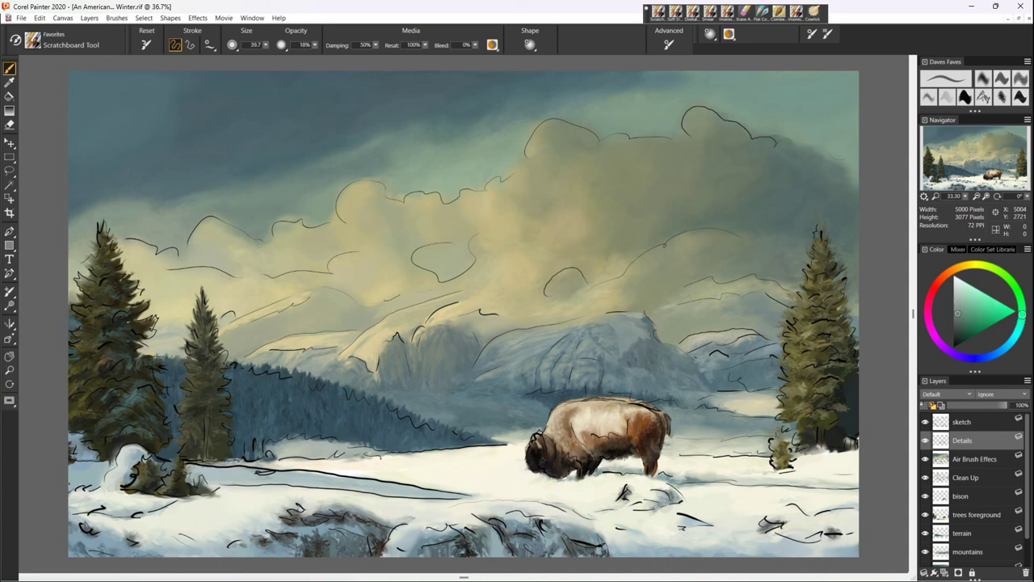
pyautogui.keyDown('alt'); pyautogui.click(662, 316); pyautogui.keyUp('alt')
pyautogui.keyDown('alt'); pyautogui.click(665, 245); pyautogui.keyUp('alt')
pyautogui.keyDown('alt'); pyautogui.click(638, 302); pyautogui.keyUp('alt')
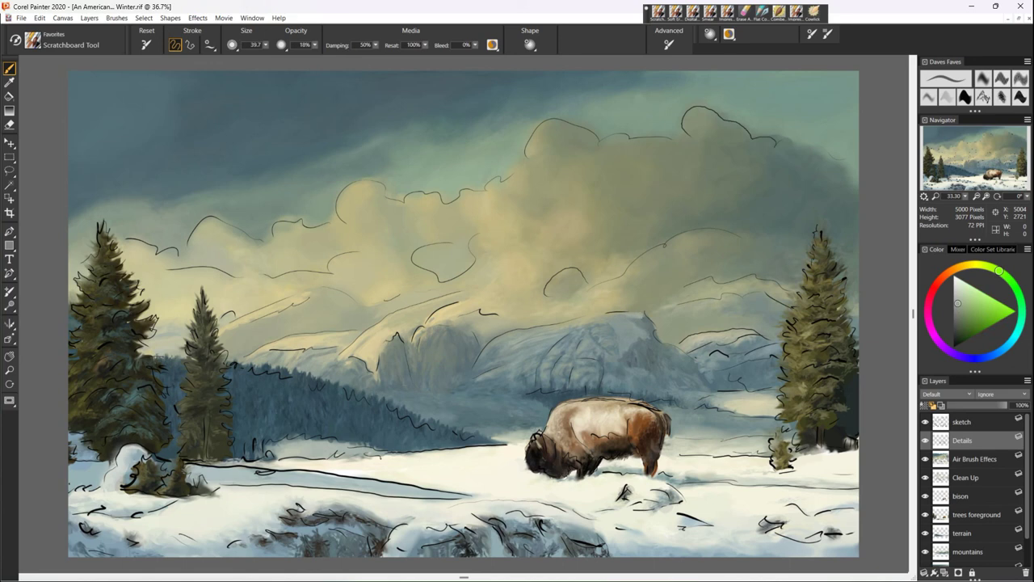
pyautogui.keyDown('alt'); pyautogui.click(656, 313); pyautogui.keyUp('alt')
# - Refine the hazy slopes between the two mountains with sampled blue-greys, shifting the hue between cyan and blue
pyautogui.click(1017, 332)
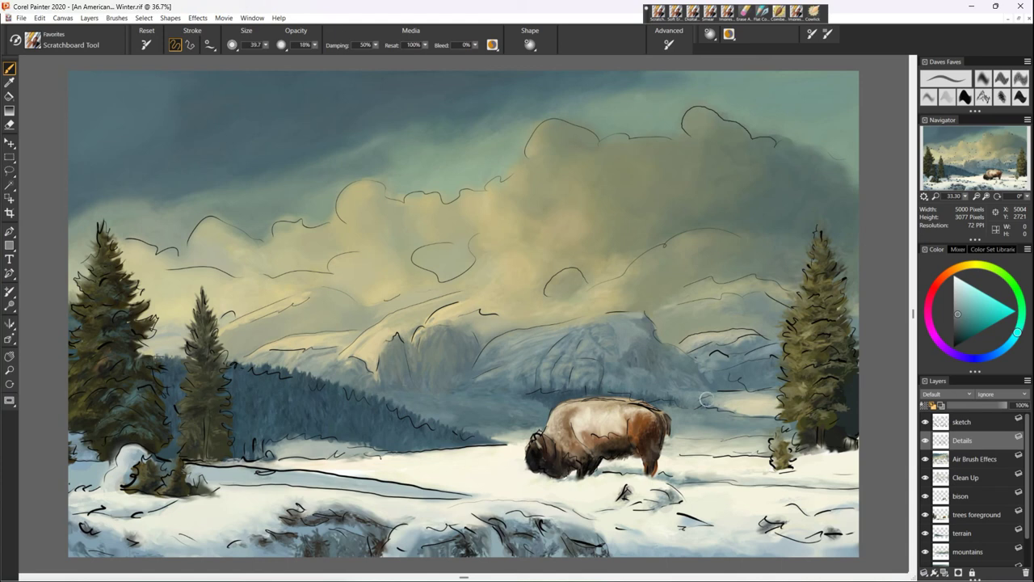
pyautogui.keyDown('alt'); pyautogui.click(582, 364); pyautogui.keyUp('alt')
pyautogui.moveTo(1016, 335); pyautogui.dragTo(1009, 345)
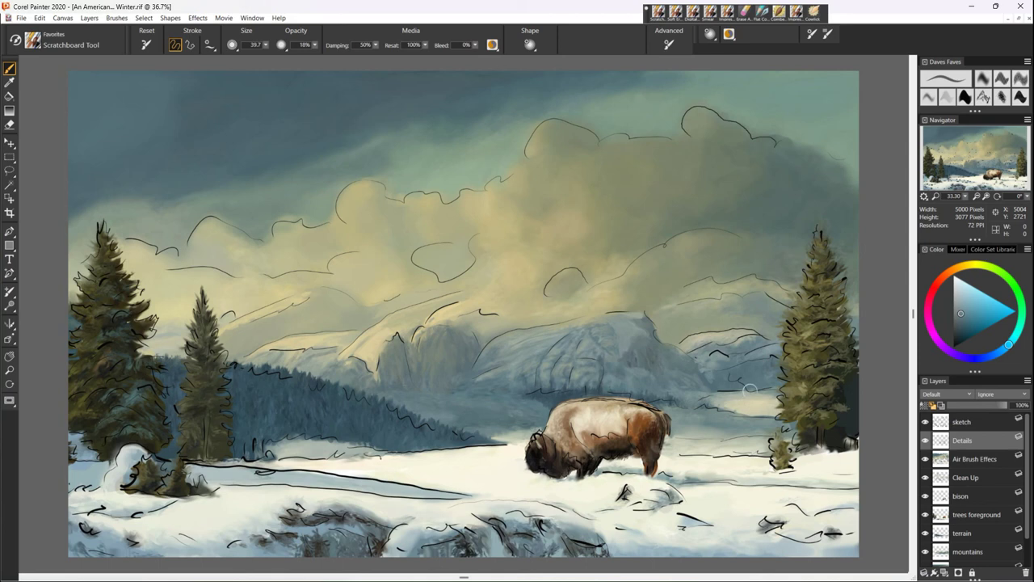
pyautogui.moveTo(1008, 345); pyautogui.dragTo(1014, 337)
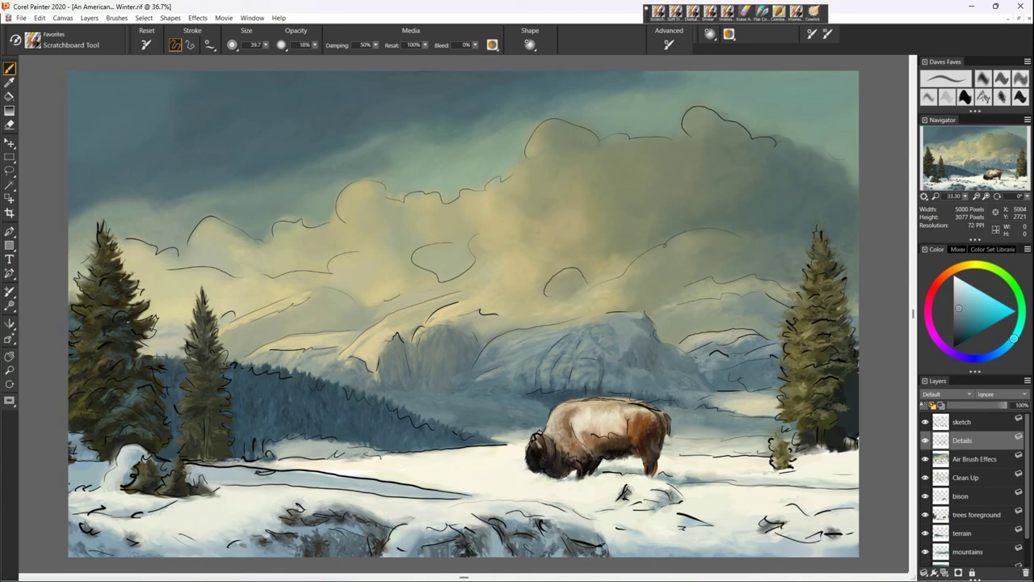
pyautogui.moveTo(1014, 338); pyautogui.dragTo(1010, 343)
pyautogui.keyDown('alt'); pyautogui.click(647, 368); pyautogui.keyUp('alt')
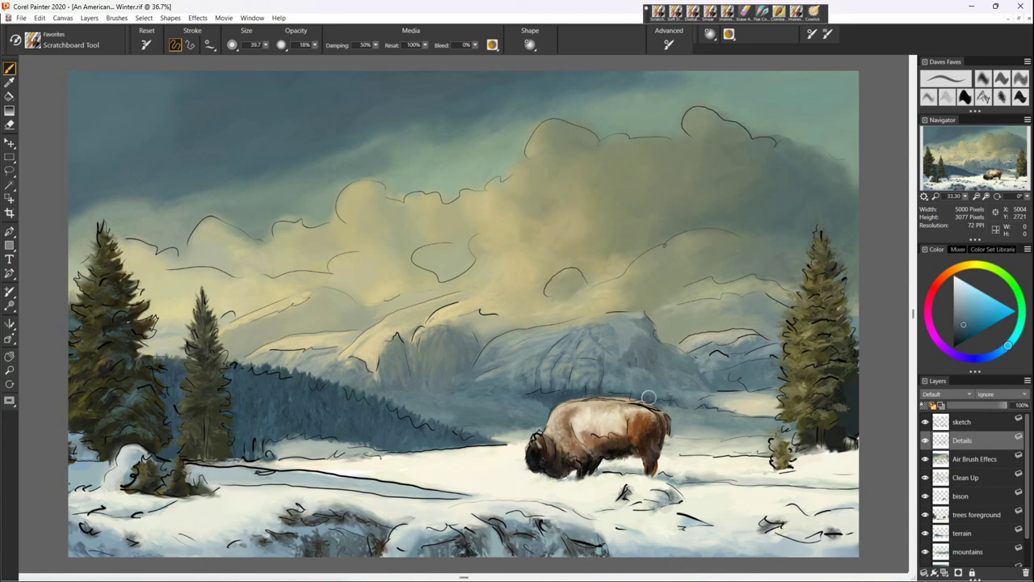
# - Set the brush opacity to 43% and touch up the central mountain's right flank with sampled tones
pyautogui.moveTo(314, 45); pyautogui.dragTo(365, 60)
pyautogui.keyDown('alt'); pyautogui.click(848, 371); pyautogui.keyUp('alt')
pyautogui.keyDown('alt'); pyautogui.click(664, 363); pyautogui.keyUp('alt')
pyautogui.keyDown('alt'); pyautogui.click(656, 349); pyautogui.keyUp('alt')
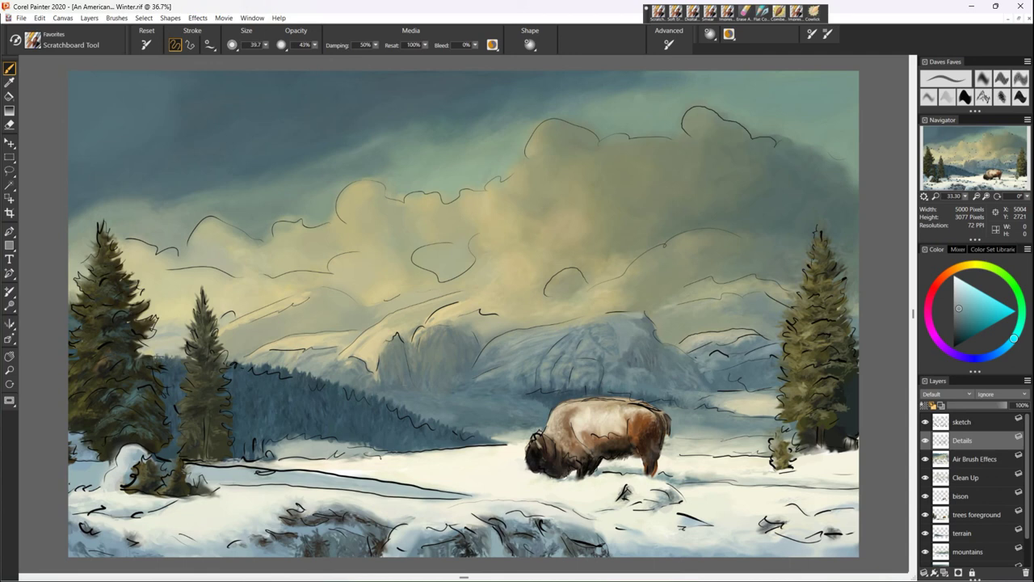
# - Paint the foot of the right mountain and the valley beyond the bison with tones sampled from that area
pyautogui.keyDown('alt'); pyautogui.click(751, 377); pyautogui.keyUp('alt')
pyautogui.keyDown('alt'); pyautogui.click(731, 380); pyautogui.keyUp('alt')
pyautogui.keyDown('alt'); pyautogui.click(695, 406); pyautogui.keyUp('alt')
pyautogui.keyDown('alt'); pyautogui.click(727, 392); pyautogui.keyUp('alt')
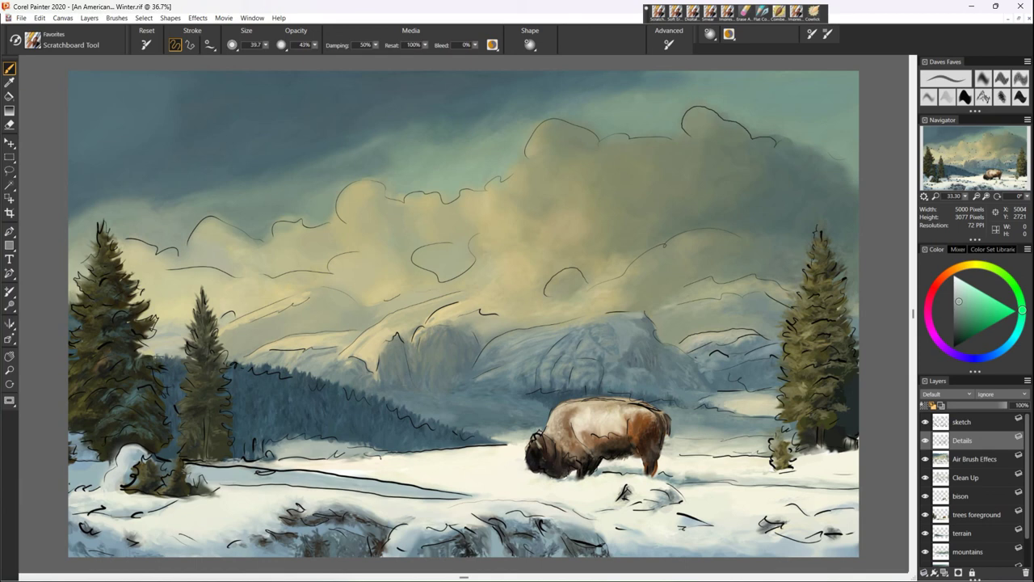
# - Build up the pale sunlit snow patch beside the right tree using cream tones sampled from the snow
pyautogui.keyDown('alt'); pyautogui.click(756, 401); pyautogui.keyUp('alt')
pyautogui.keyDown('alt'); pyautogui.click(769, 398); pyautogui.keyUp('alt')
pyautogui.keyDown('alt'); pyautogui.click(780, 403); pyautogui.keyUp('alt')
pyautogui.keyDown('alt'); pyautogui.click(779, 395); pyautogui.keyUp('alt')
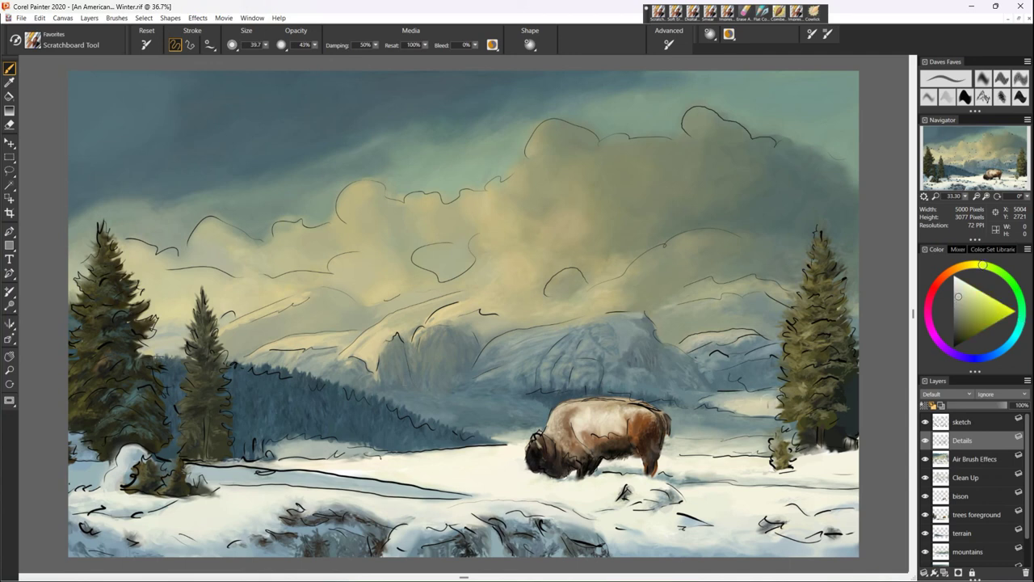
pyautogui.keyDown('alt'); pyautogui.click(729, 397); pyautogui.keyUp('alt')
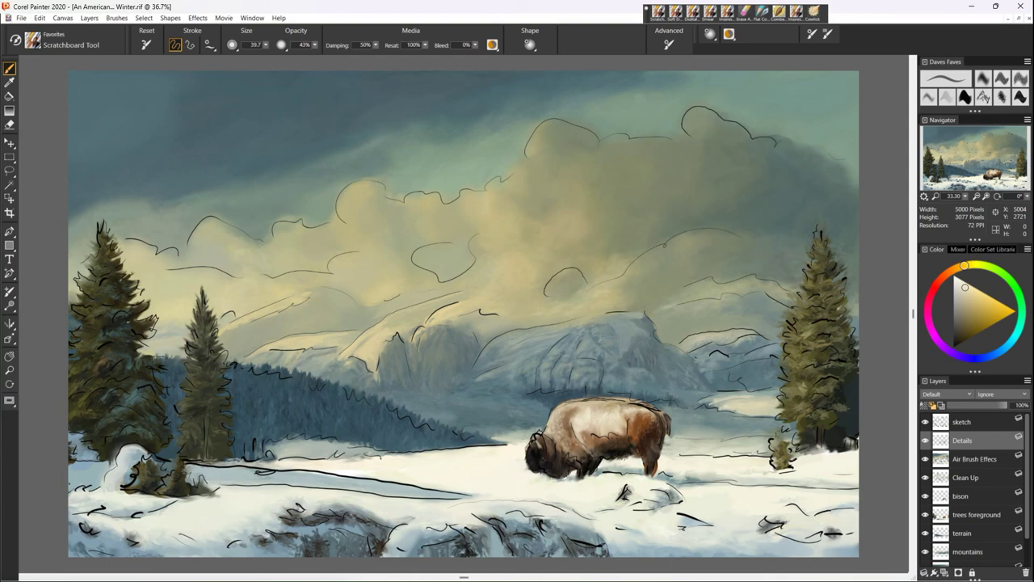
# - Paint shadow detail on the right mountain's face with sampled and slightly adjusted blue-grey tones
pyautogui.keyDown('alt'); pyautogui.click(777, 350); pyautogui.keyUp('alt')
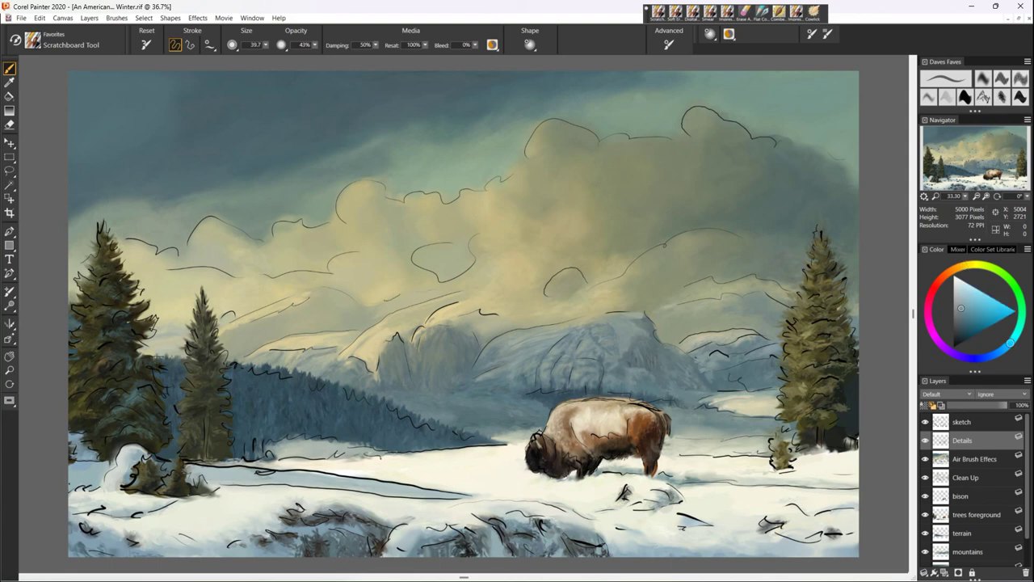
pyautogui.keyDown('alt'); pyautogui.click(856, 349); pyautogui.keyUp('alt')
pyautogui.click(960, 314)
pyautogui.click(1013, 340)
pyautogui.keyDown('alt'); pyautogui.click(730, 358); pyautogui.keyUp('alt')
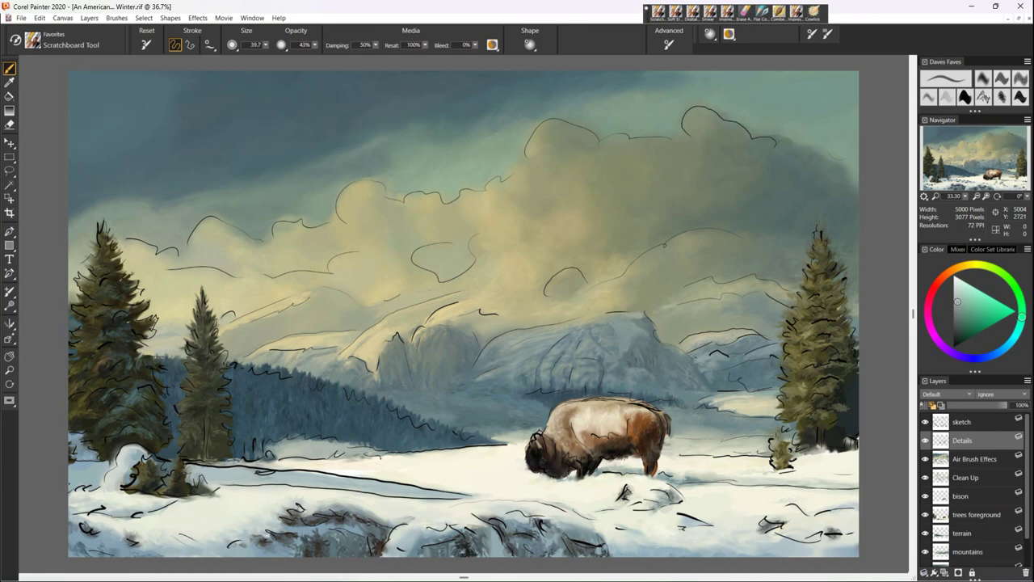
pyautogui.keyDown('alt'); pyautogui.click(737, 348); pyautogui.keyUp('alt')
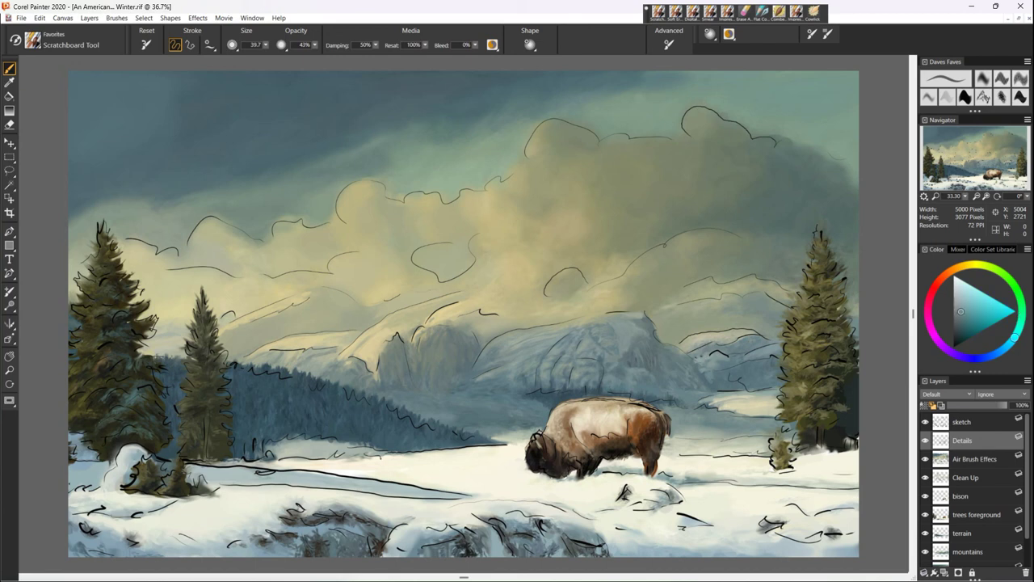
# - Add warm, pale snow highlights along the right mountain's summit using tones sampled from its ridge and snow
pyautogui.keyDown('alt'); pyautogui.click(732, 330); pyautogui.keyUp('alt')
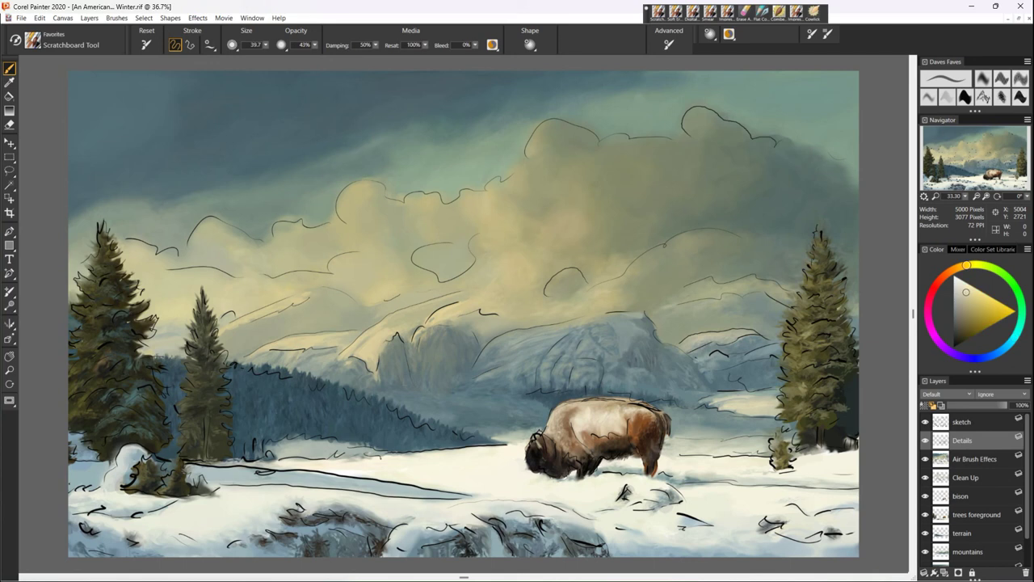
pyautogui.moveTo(684, 344); pyautogui.dragTo(692, 334)
pyautogui.keyDown('alt'); pyautogui.click(717, 332); pyautogui.keyUp('alt')
pyautogui.click(965, 292)
pyautogui.keyDown('alt'); pyautogui.click(745, 342); pyautogui.keyUp('alt')
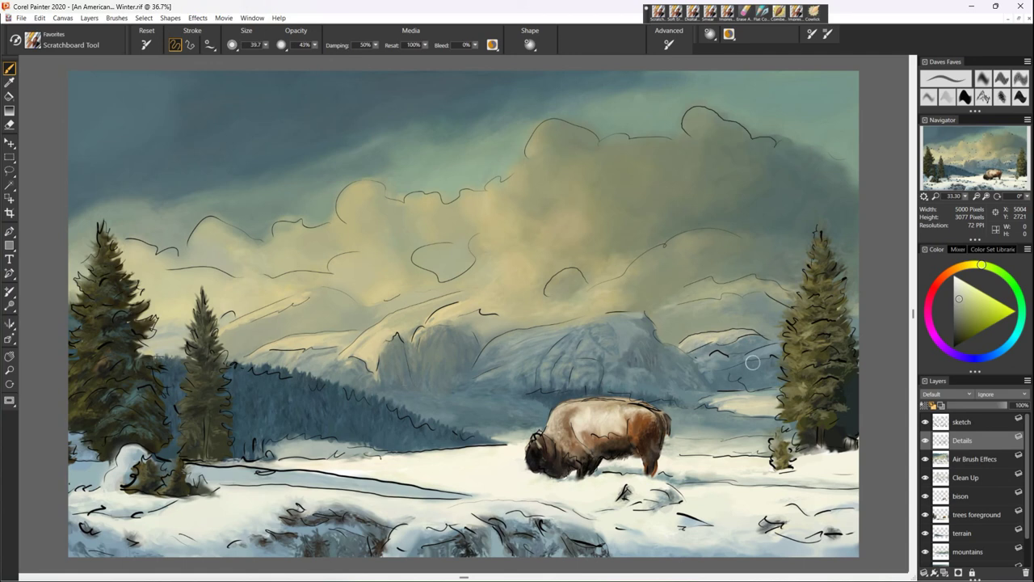
pyautogui.keyDown('alt'); pyautogui.click(729, 336); pyautogui.keyUp('alt')
# - Refine the central mountain's ridgeline where it meets the clouds using sampled mountain and cloud tones
pyautogui.keyDown('alt'); pyautogui.click(537, 340); pyautogui.keyUp('alt')
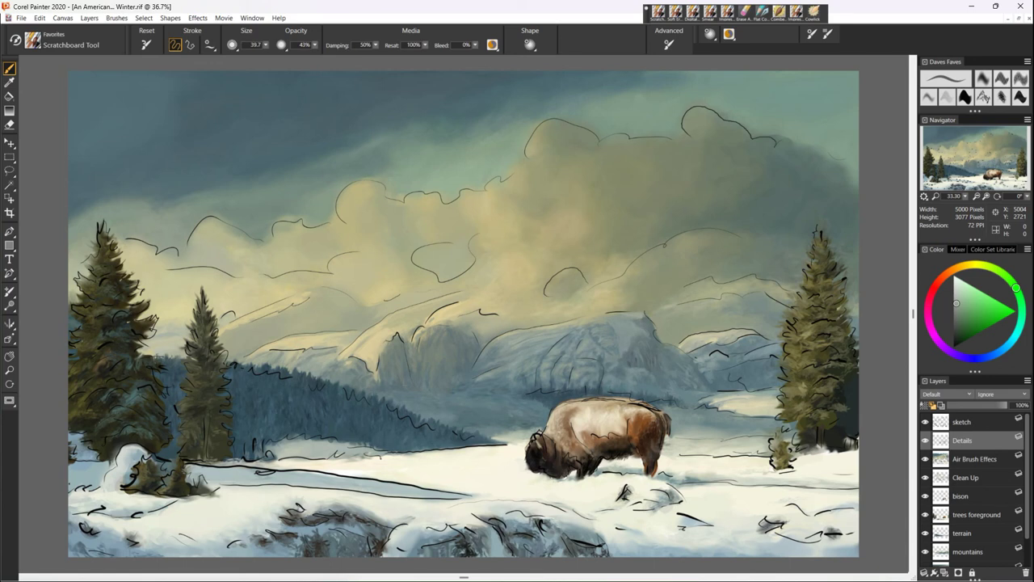
pyautogui.keyDown('alt'); pyautogui.click(638, 309); pyautogui.keyUp('alt')
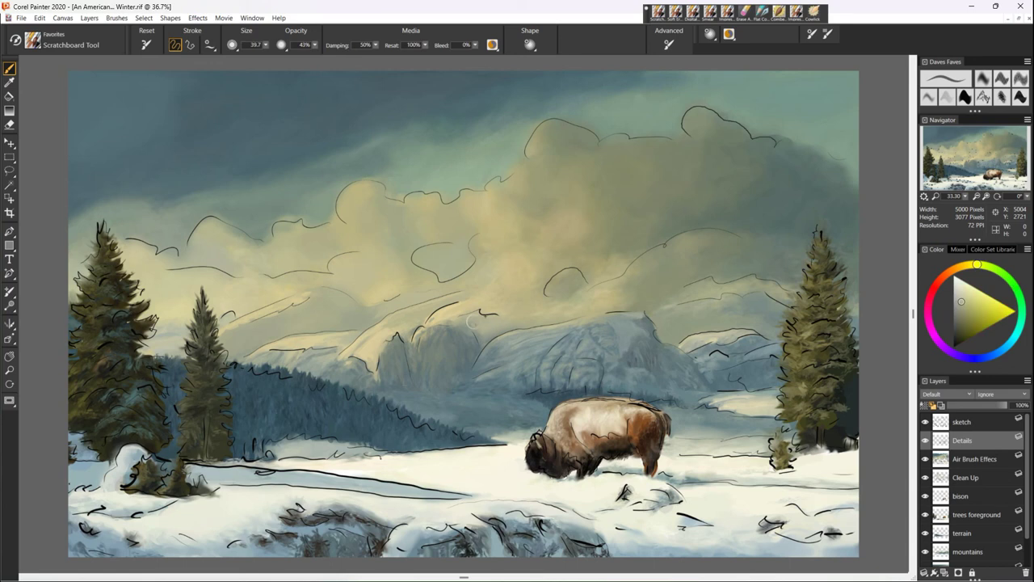
pyautogui.keyDown('alt'); pyautogui.click(664, 310); pyautogui.keyUp('alt')
pyautogui.keyDown('alt'); pyautogui.click(637, 317); pyautogui.keyUp('alt')
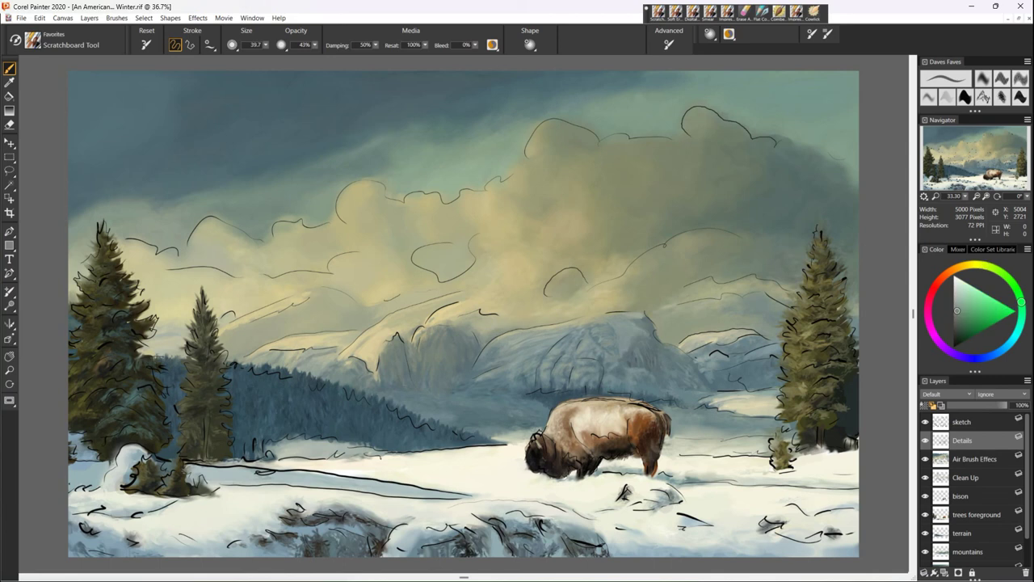
pyautogui.keyDown('alt'); pyautogui.click(599, 313); pyautogui.keyUp('alt')
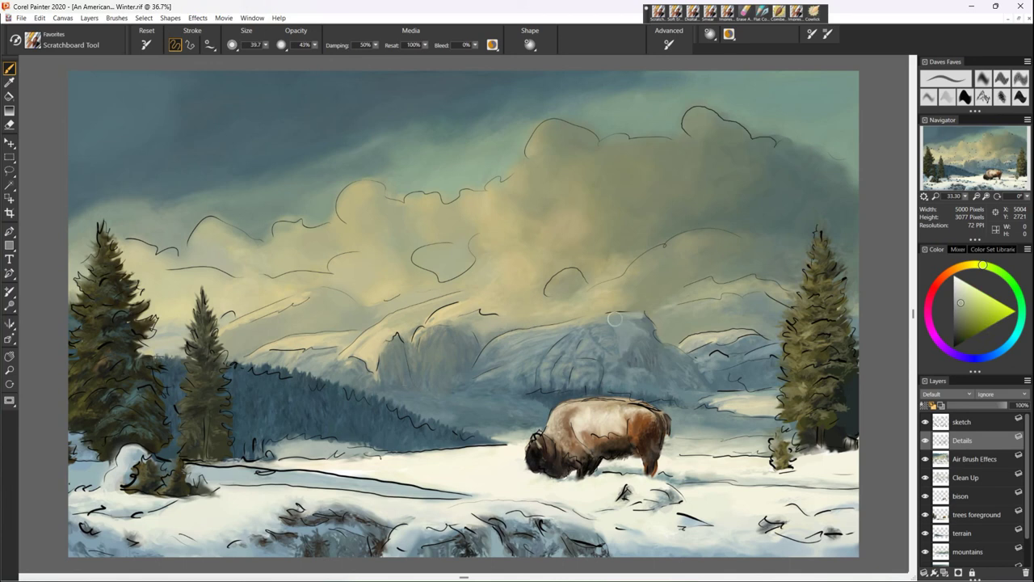
# - Soften the cloud base above the central mountain's summit with yellowish and grey-green tones sampled from the sky
pyautogui.keyDown('alt'); pyautogui.click(638, 303); pyautogui.keyUp('alt')
pyautogui.keyDown('alt'); pyautogui.click(670, 293); pyautogui.keyUp('alt')
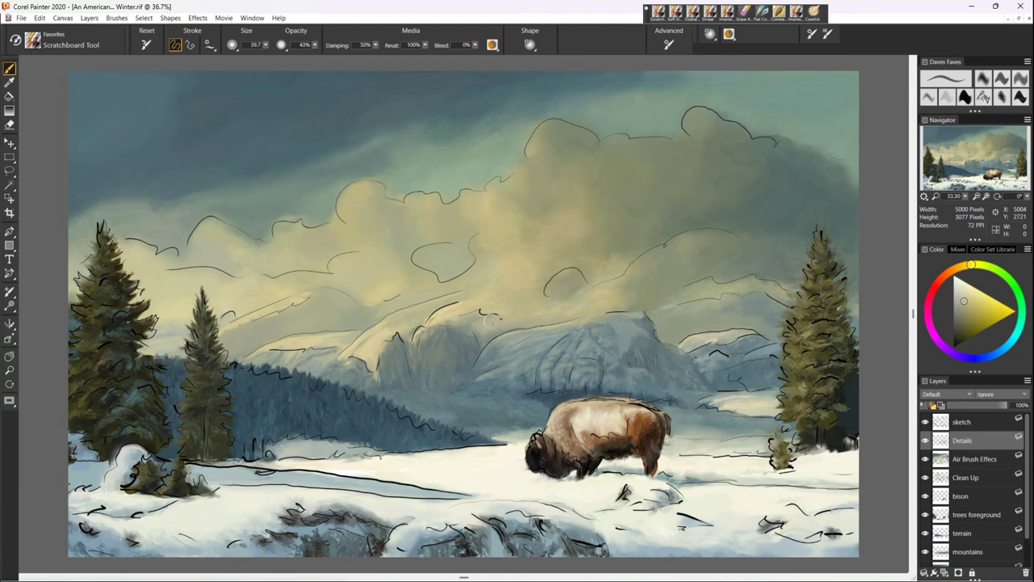
pyautogui.keyDown('alt'); pyautogui.click(727, 250); pyautogui.keyUp('alt')
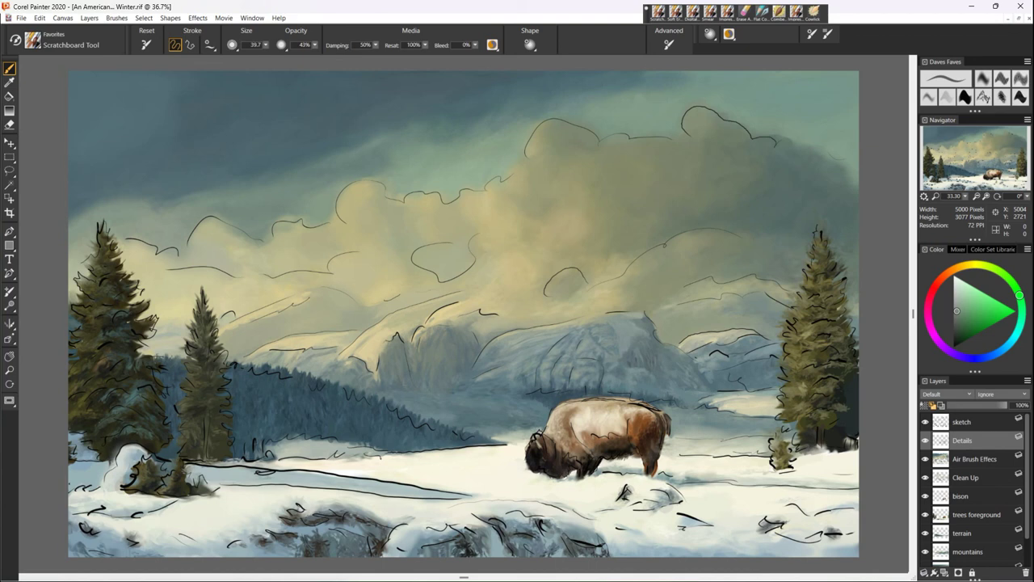
pyautogui.keyDown('alt'); pyautogui.click(551, 315); pyautogui.keyUp('alt')
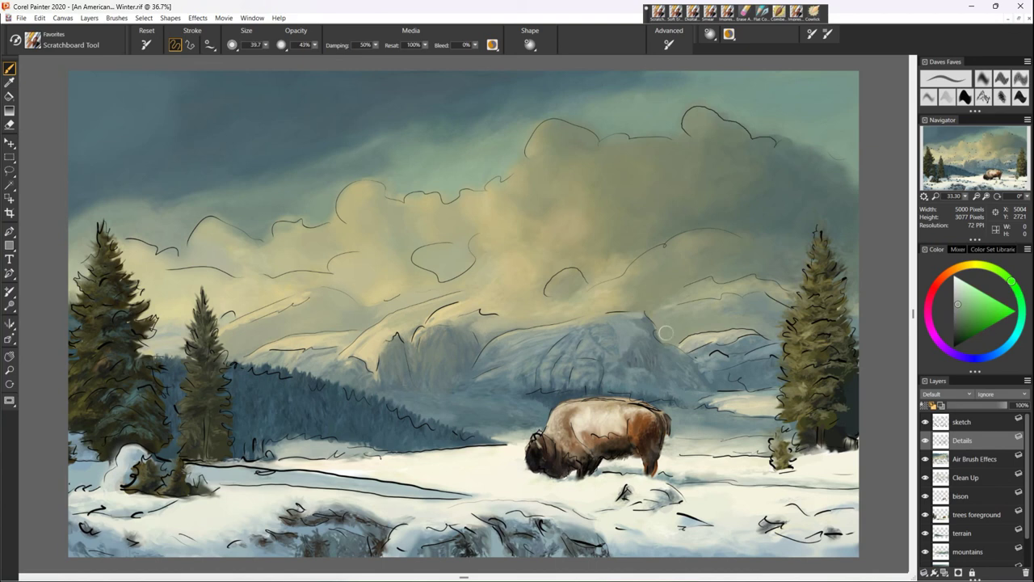
pyautogui.keyDown('alt'); pyautogui.click(628, 318); pyautogui.keyUp('alt')
pyautogui.keyDown('alt'); pyautogui.click(527, 303); pyautogui.keyUp('alt')
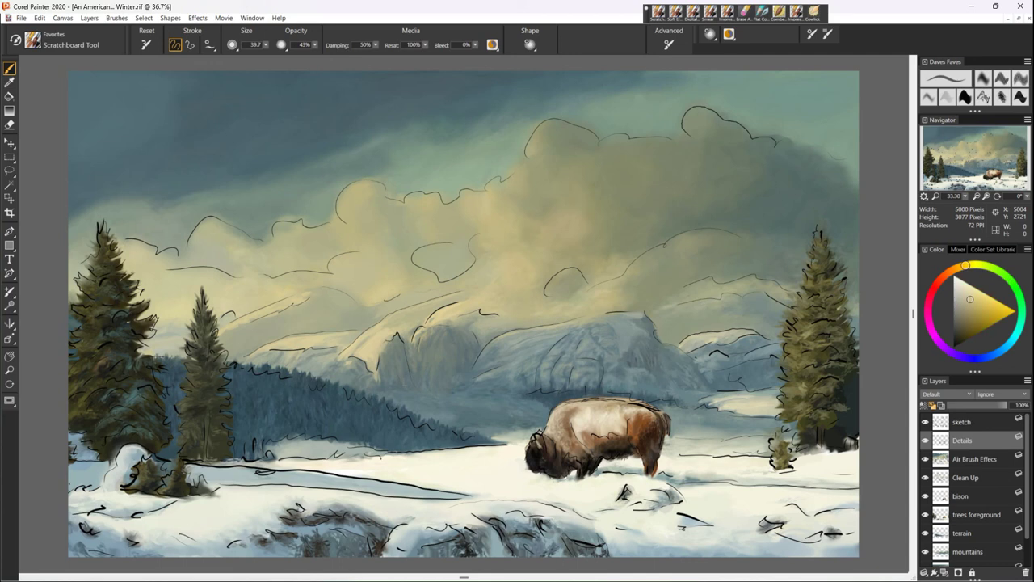
# - Paint warm and shaded cloud forms above the central mountain with tones sampled from the neighbouring clouds
pyautogui.keyDown('alt'); pyautogui.click(540, 306); pyautogui.keyUp('alt')
pyautogui.keyDown('alt'); pyautogui.click(522, 302); pyautogui.keyUp('alt')
pyautogui.keyDown('alt'); pyautogui.click(664, 245); pyautogui.keyUp('alt')
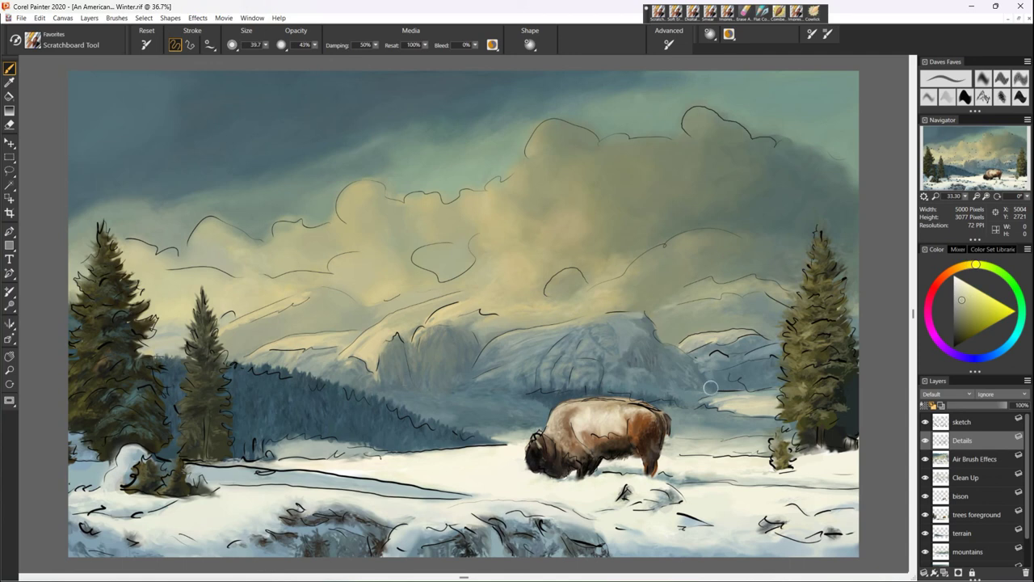
pyautogui.keyDown('alt'); pyautogui.click(630, 281); pyautogui.keyUp('alt')
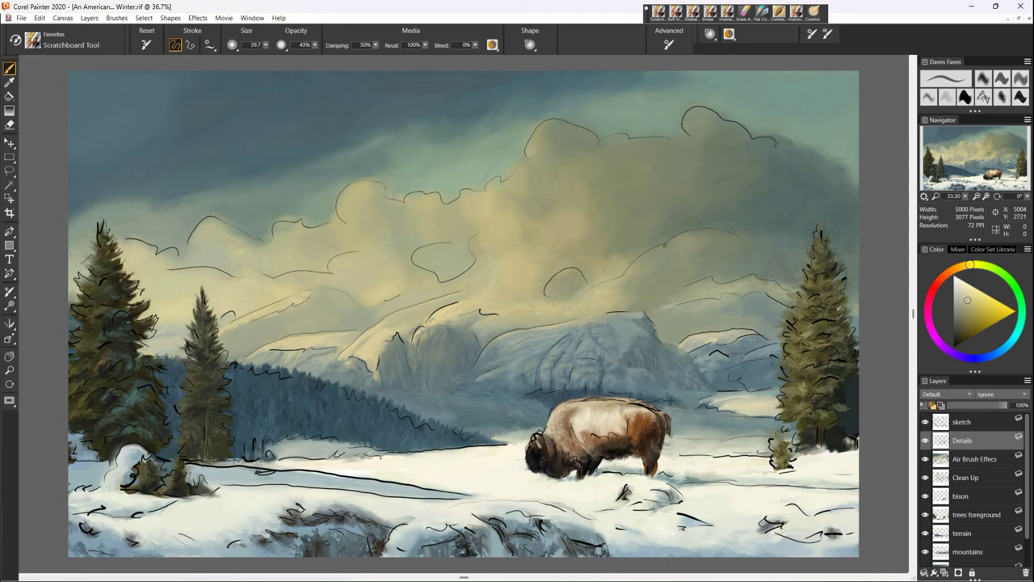
pyautogui.keyDown('alt'); pyautogui.click(575, 287); pyautogui.keyUp('alt')
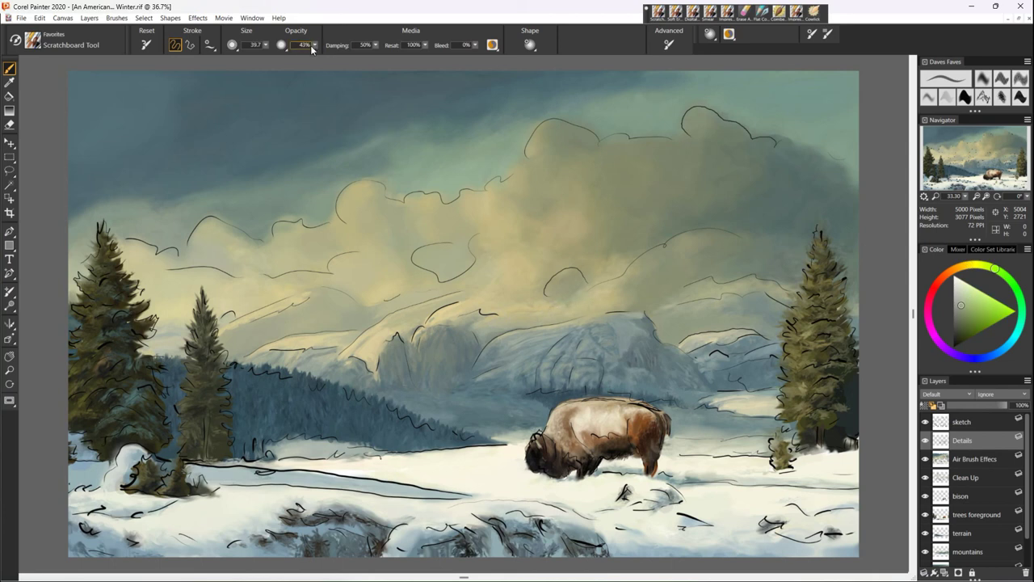
# - Set the brush opacity to 22% and blend the clouds above the central mountain with sampled tones
pyautogui.moveTo(313, 49); pyautogui.dragTo(288, 95)
pyautogui.keyDown('alt'); pyautogui.click(558, 297); pyautogui.keyUp('alt')
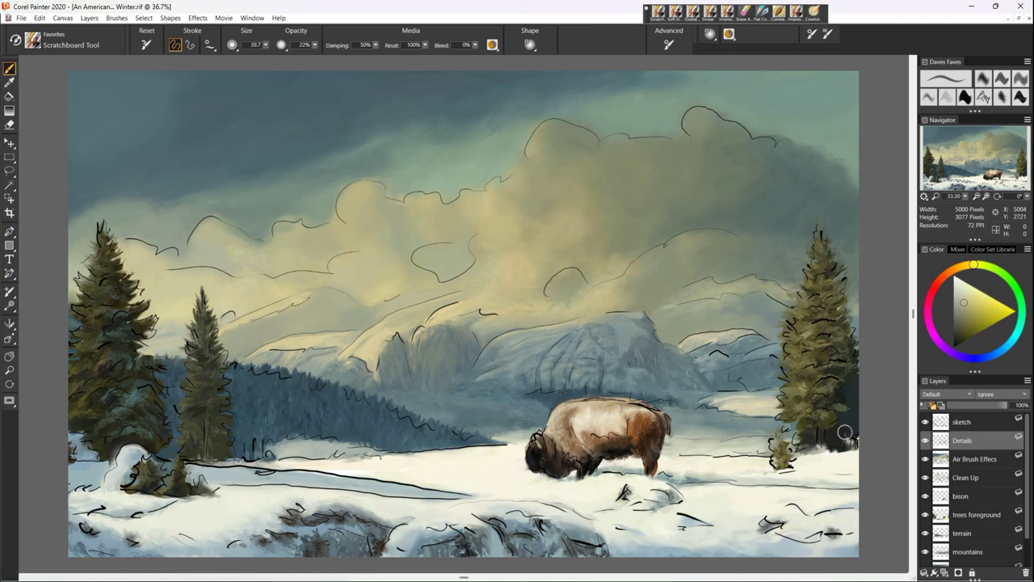
pyautogui.keyDown('alt'); pyautogui.click(582, 285); pyautogui.keyUp('alt')
# - Refine the upper edge of the large cloud using tones sampled from the cloud and the adjacent sky
pyautogui.keyDown('alt'); pyautogui.click(725, 147); pyautogui.keyUp('alt')
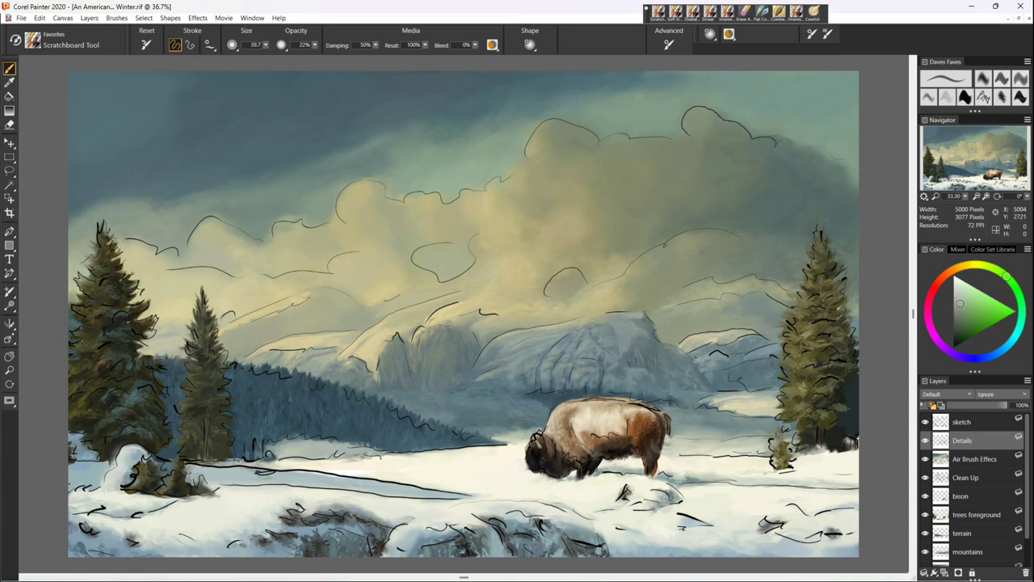
pyautogui.keyDown('alt'); pyautogui.click(520, 160); pyautogui.keyUp('alt')
pyautogui.keyDown('alt'); pyautogui.click(523, 135); pyautogui.keyUp('alt')
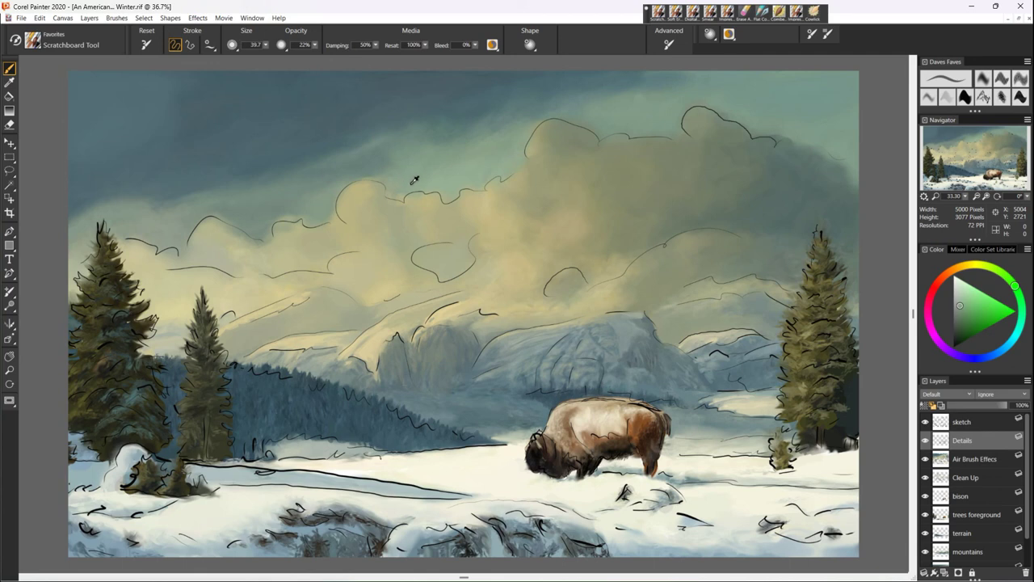
# - Blend the sky above the middle cloud bank with blue-green tones sampled from that sky
pyautogui.keyDown('alt'); pyautogui.click(413, 176); pyautogui.keyUp('alt')
pyautogui.keyDown('alt'); pyautogui.click(391, 178); pyautogui.keyUp('alt')
pyautogui.keyDown('alt'); pyautogui.click(380, 158); pyautogui.keyUp('alt')
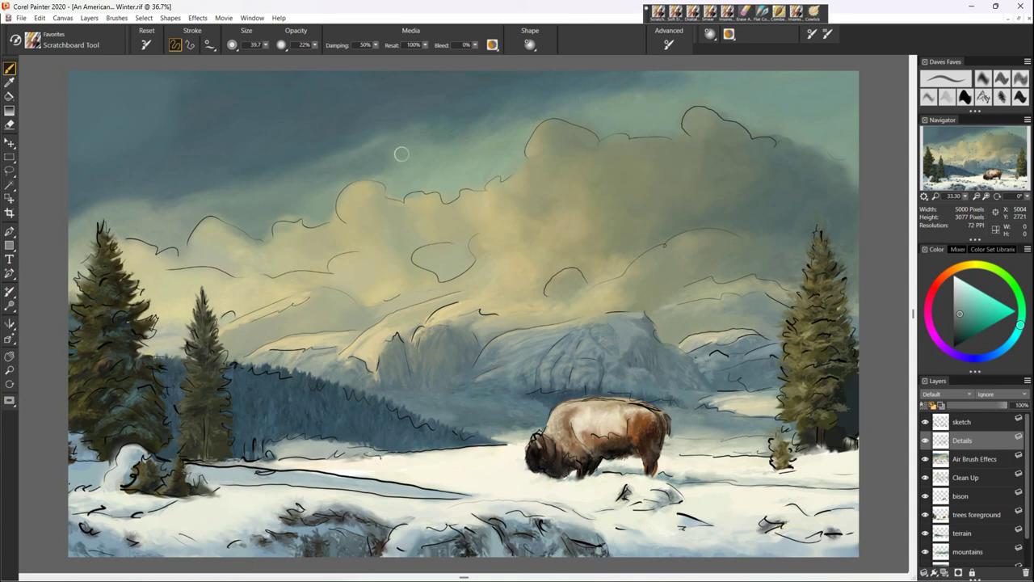
# - Refine the edges of the smaller clouds on the painting's left side with sampled sky and cloud tones
pyautogui.keyDown('alt'); pyautogui.click(331, 200); pyautogui.keyUp('alt')
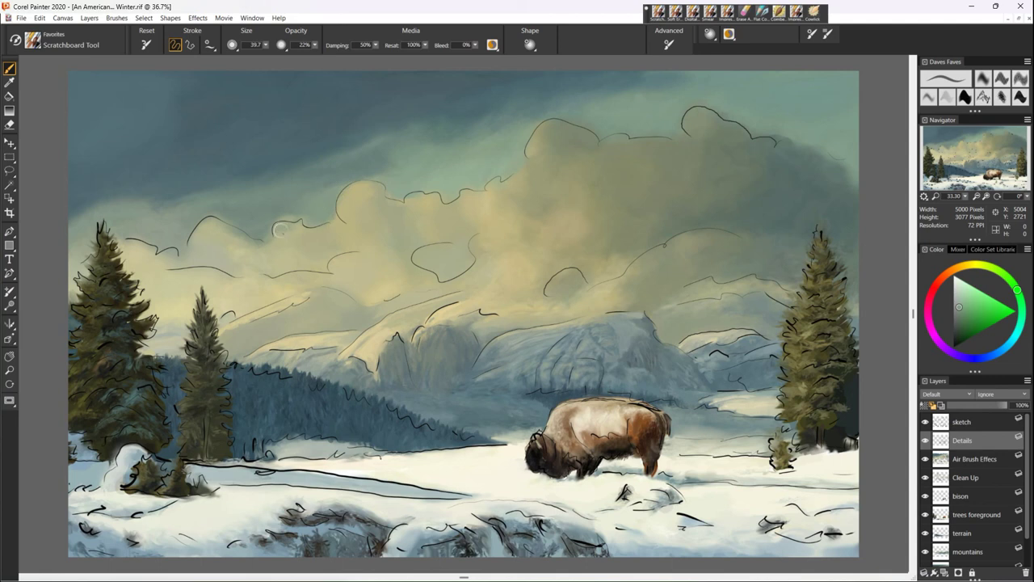
pyautogui.keyDown('alt'); pyautogui.click(267, 229); pyautogui.keyUp('alt')
pyautogui.moveTo(275, 233); pyautogui.dragTo(287, 230)
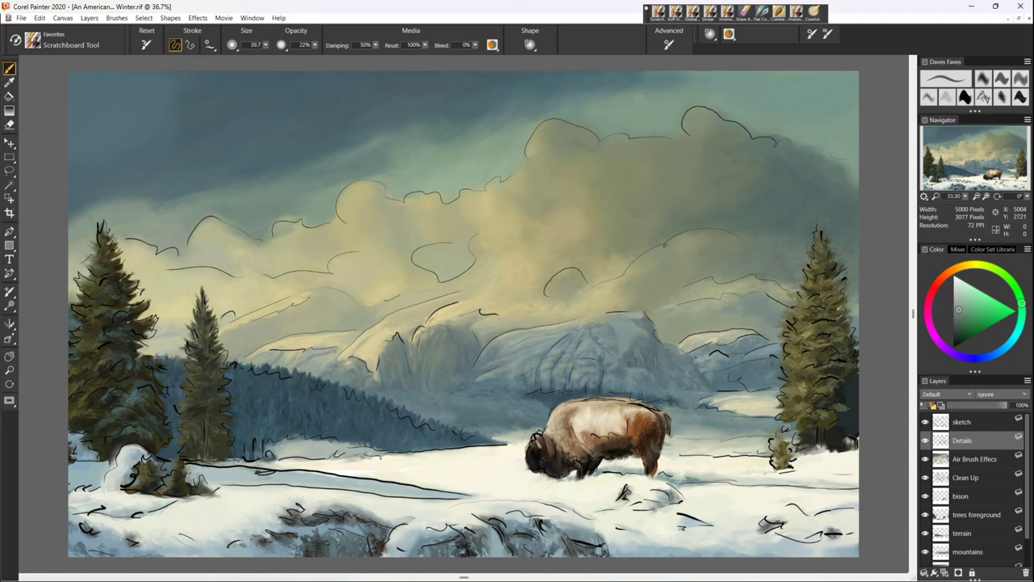
pyautogui.keyDown('alt'); pyautogui.click(296, 236); pyautogui.keyUp('alt')
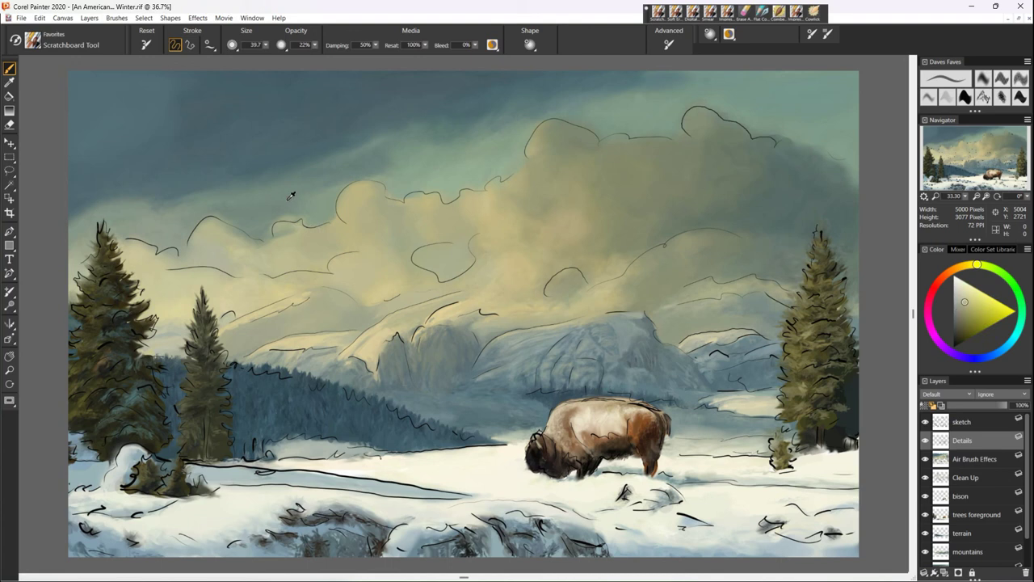
# - Shape the cloud tops between the left pine and the middle cloud bank using alternating sampled sky and cloud tones
pyautogui.keyDown('alt'); pyautogui.click(270, 210); pyautogui.keyUp('alt')
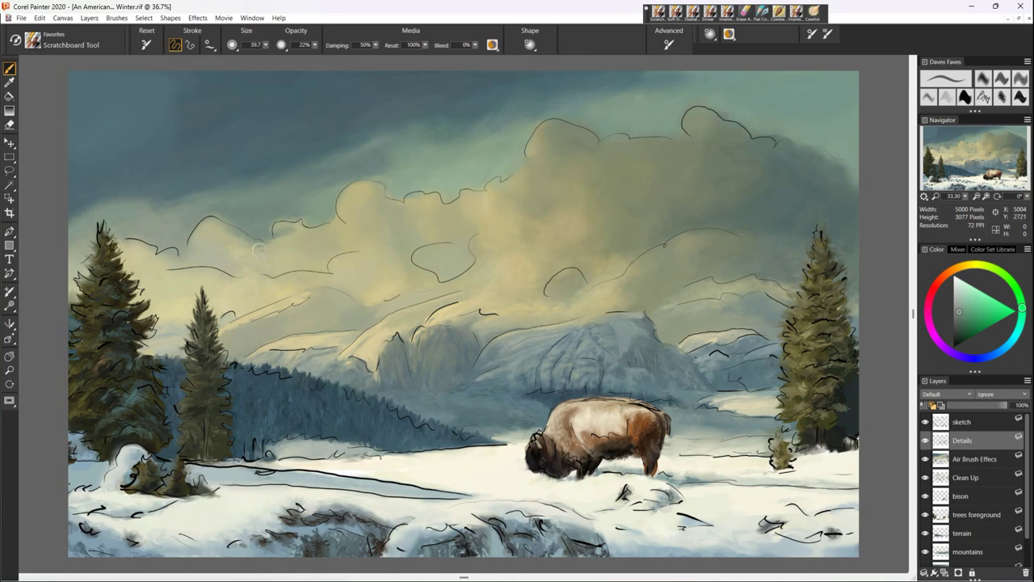
pyautogui.keyDown('alt'); pyautogui.click(220, 224); pyautogui.keyUp('alt')
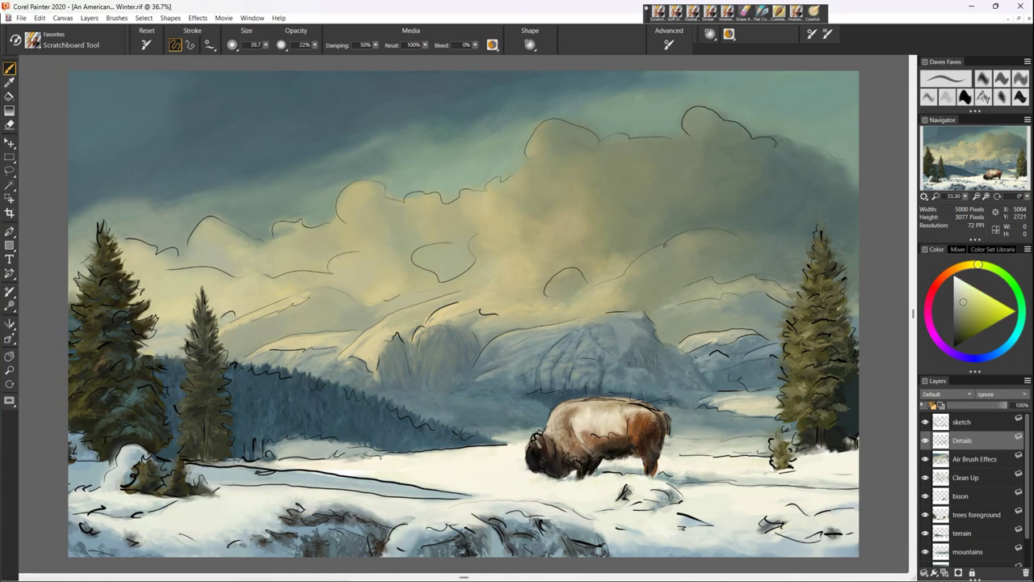
pyautogui.keyDown('alt'); pyautogui.click(226, 205); pyautogui.keyUp('alt')
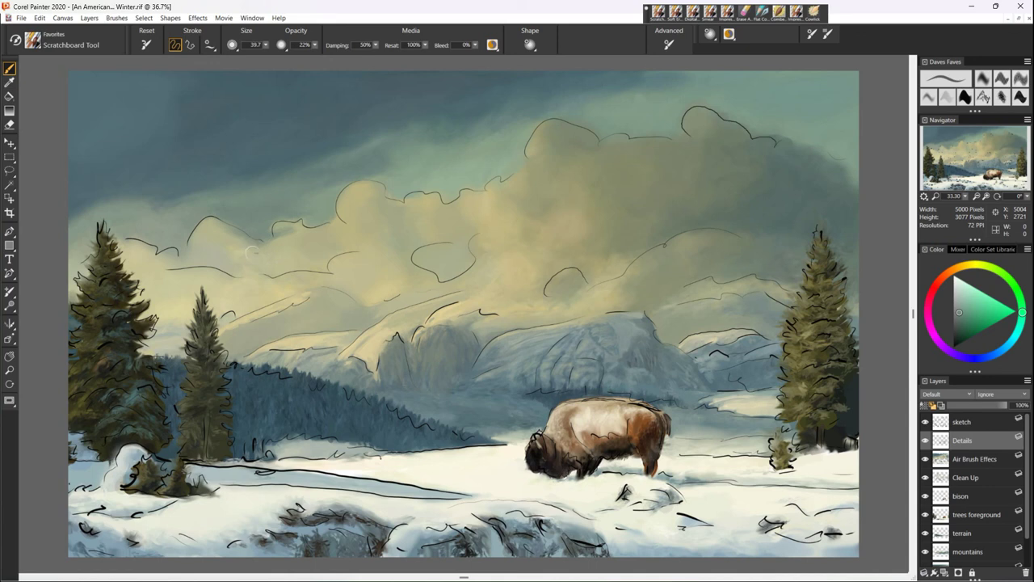
pyautogui.keyDown('alt'); pyautogui.click(217, 223); pyautogui.keyUp('alt')
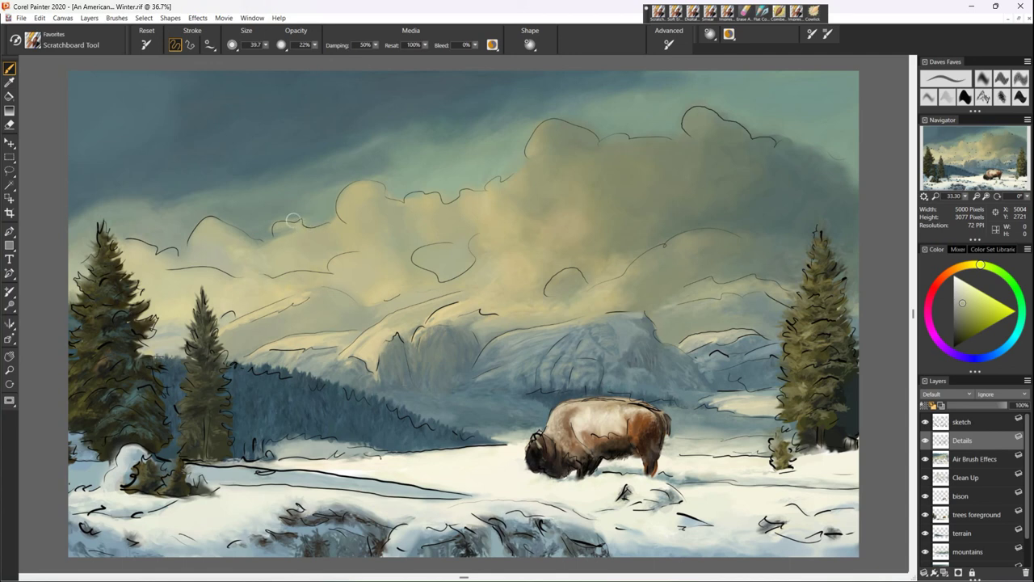
pyautogui.keyDown('alt'); pyautogui.click(161, 235); pyautogui.keyUp('alt')
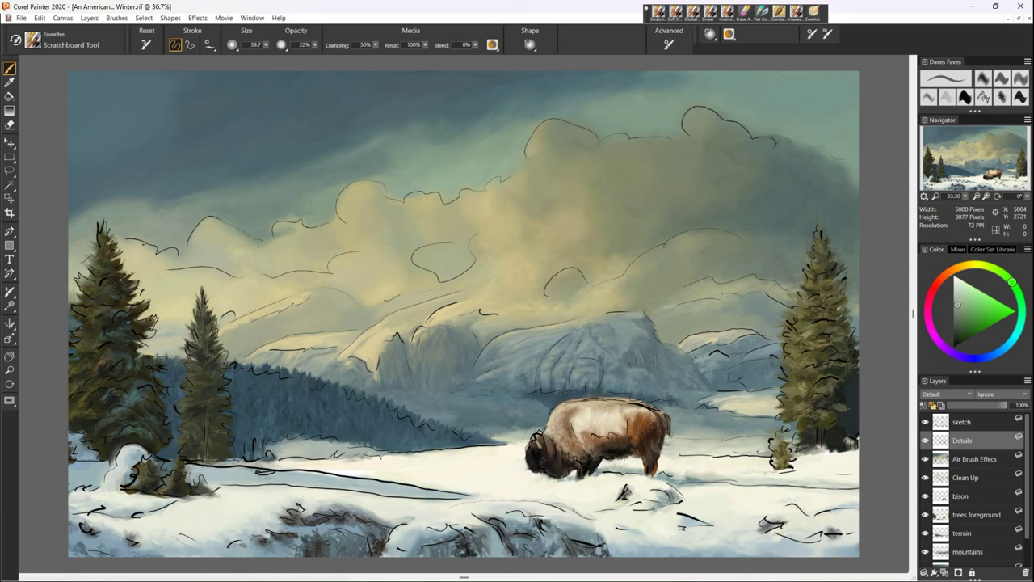
pyautogui.keyDown('alt'); pyautogui.click(142, 250); pyautogui.keyUp('alt')
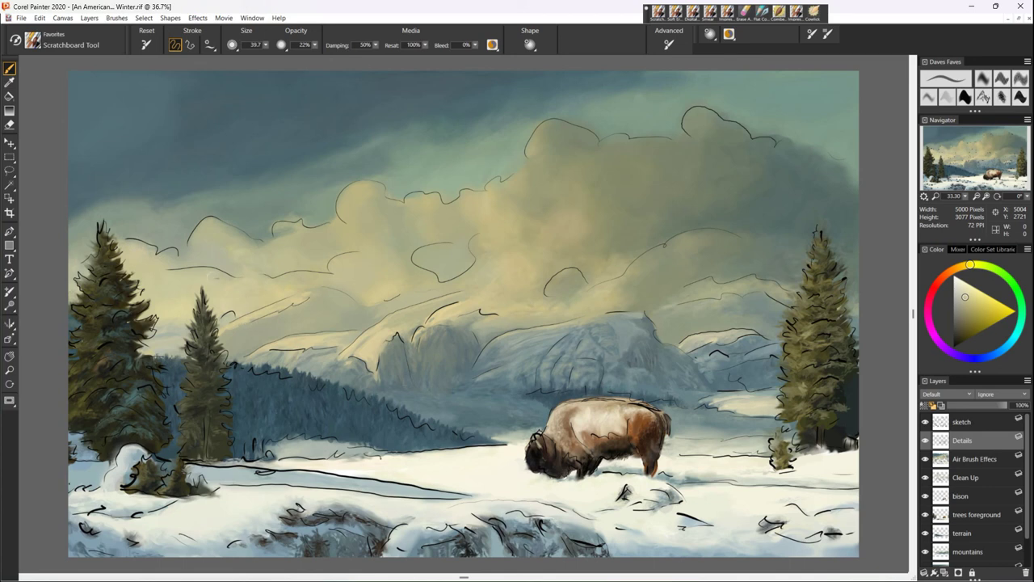
# - Blend the lower clouds above the small left pine with sampled cream tones, and compare the painting with the Details layer hidden and shown
pyautogui.keyDown('alt'); pyautogui.click(288, 290); pyautogui.keyUp('alt')
pyautogui.keyDown('alt'); pyautogui.click(194, 283); pyautogui.keyUp('alt')
pyautogui.keyDown('alt'); pyautogui.click(315, 256); pyautogui.keyUp('alt')
pyautogui.click(925, 442)
pyautogui.click(924, 442)
# - Refine the distant snow patches behind the bison's rump with blue-green and grey-blue tones sampled from the valley
pyautogui.keyDown('alt'); pyautogui.click(517, 462); pyautogui.keyUp('alt')
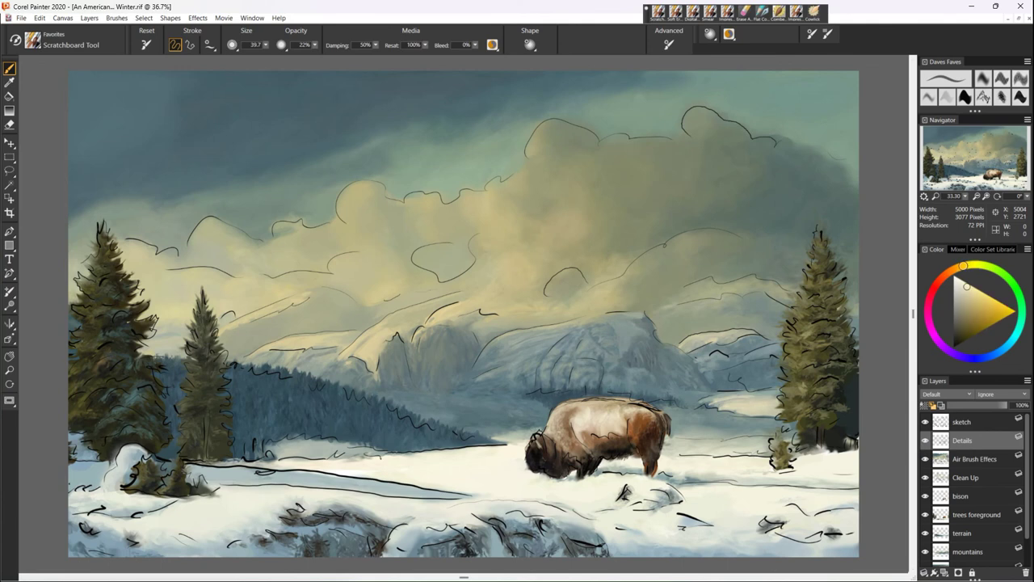
pyautogui.keyDown('alt'); pyautogui.click(719, 430); pyautogui.keyUp('alt')
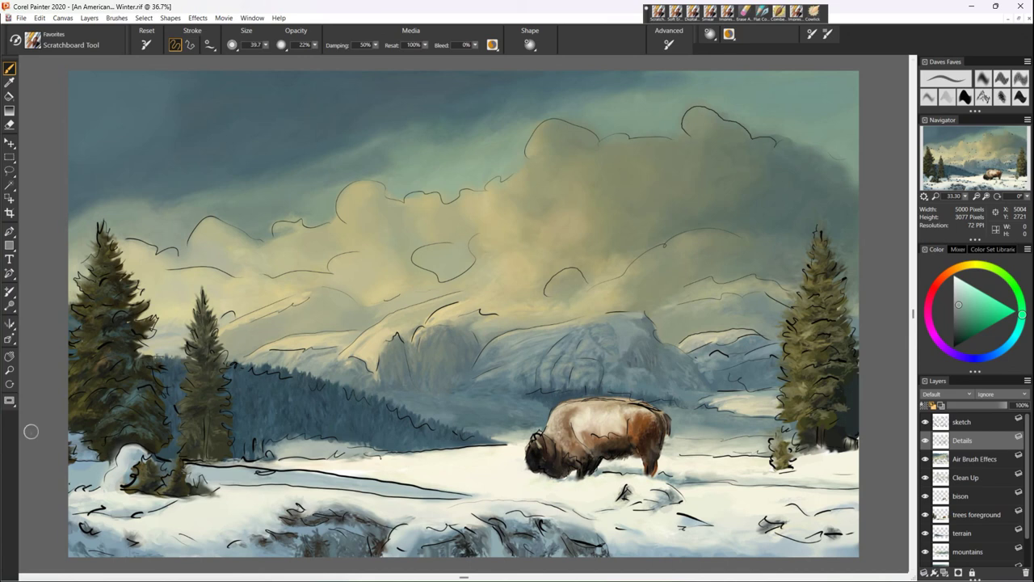
pyautogui.keyDown('alt'); pyautogui.click(743, 419); pyautogui.keyUp('alt')
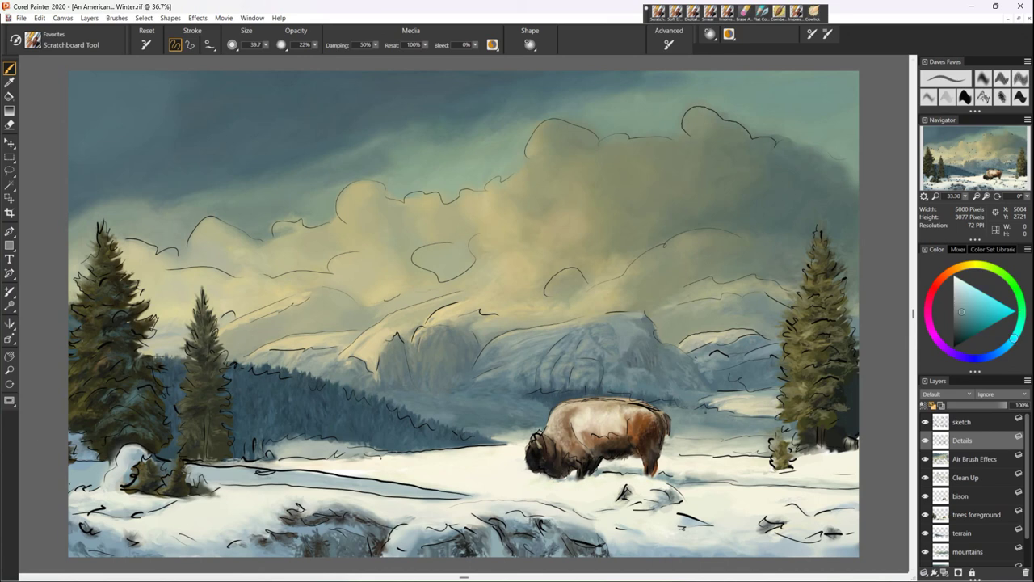
pyautogui.keyDown('alt'); pyautogui.click(743, 419); pyautogui.keyUp('alt')
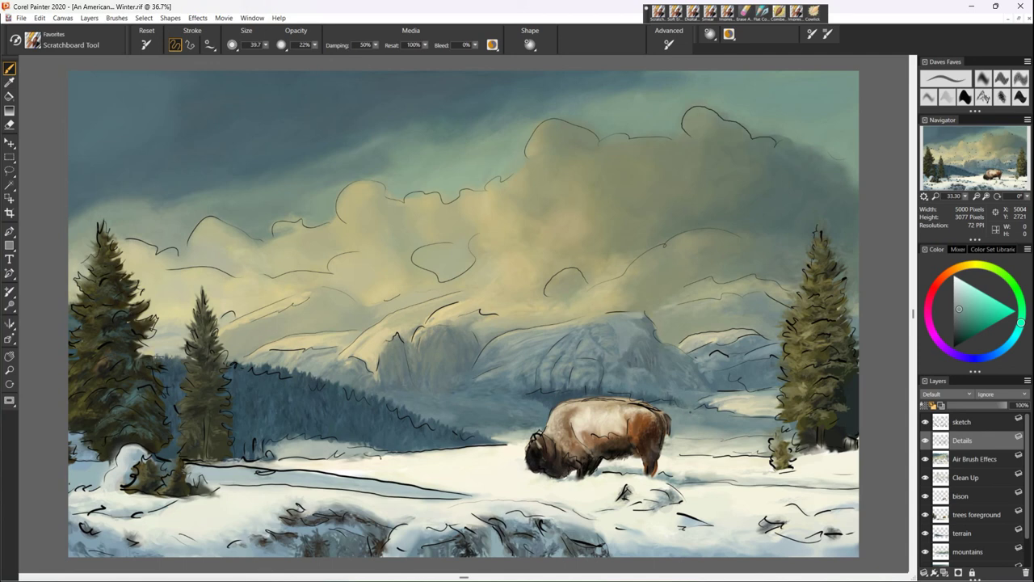
pyautogui.keyDown('alt'); pyautogui.click(680, 415); pyautogui.keyUp('alt')
pyautogui.keyDown('alt'); pyautogui.click(727, 423); pyautogui.keyUp('alt')
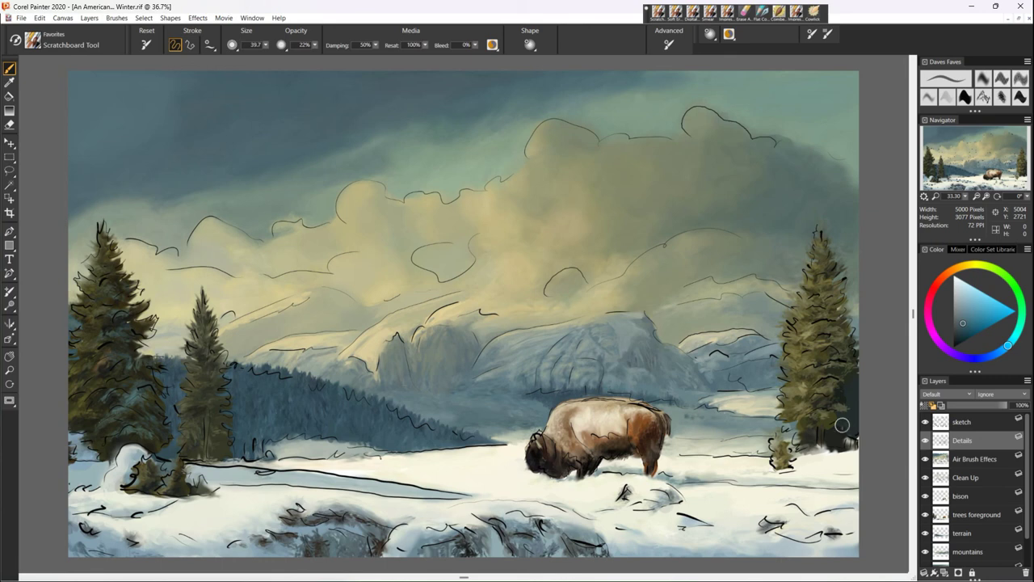
# - Paint the far snowfield edge between the bison and the right pines with sampled valley tones and a pale warm off-white
pyautogui.keyDown('alt'); pyautogui.click(845, 395); pyautogui.keyUp('alt')
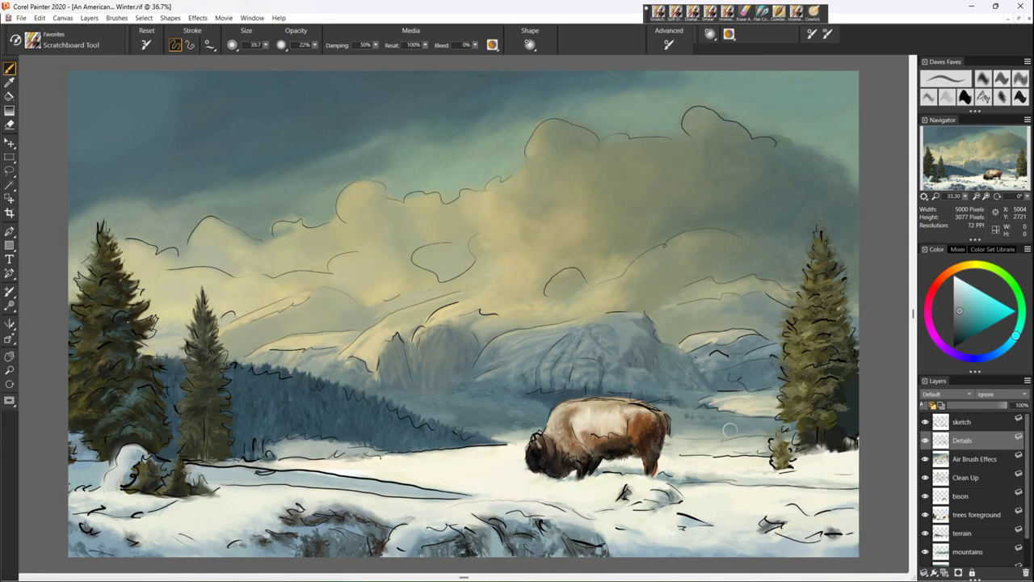
pyautogui.keyDown('alt'); pyautogui.click(837, 452); pyautogui.keyUp('alt')
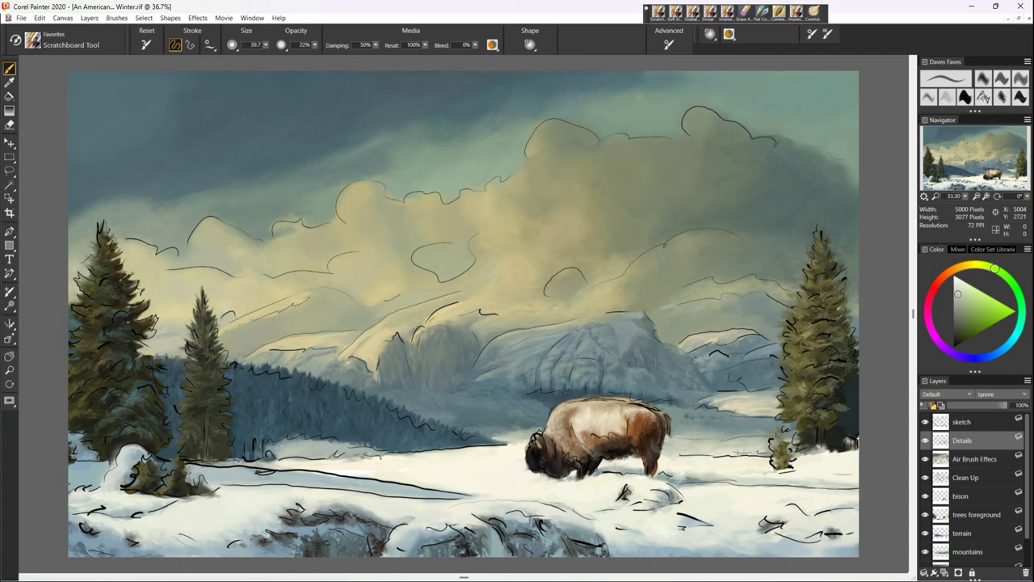
pyautogui.keyDown('alt'); pyautogui.click(733, 435); pyautogui.keyUp('alt')
pyautogui.moveTo(801, 443); pyautogui.dragTo(794, 450)
pyautogui.click(968, 265)
pyautogui.click(961, 281)
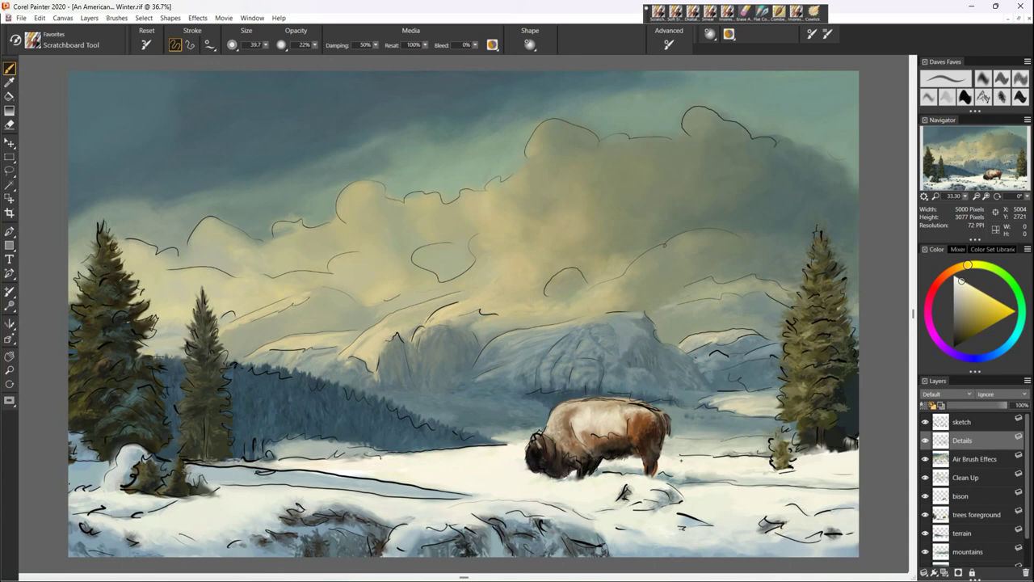
pyautogui.click(956, 280)
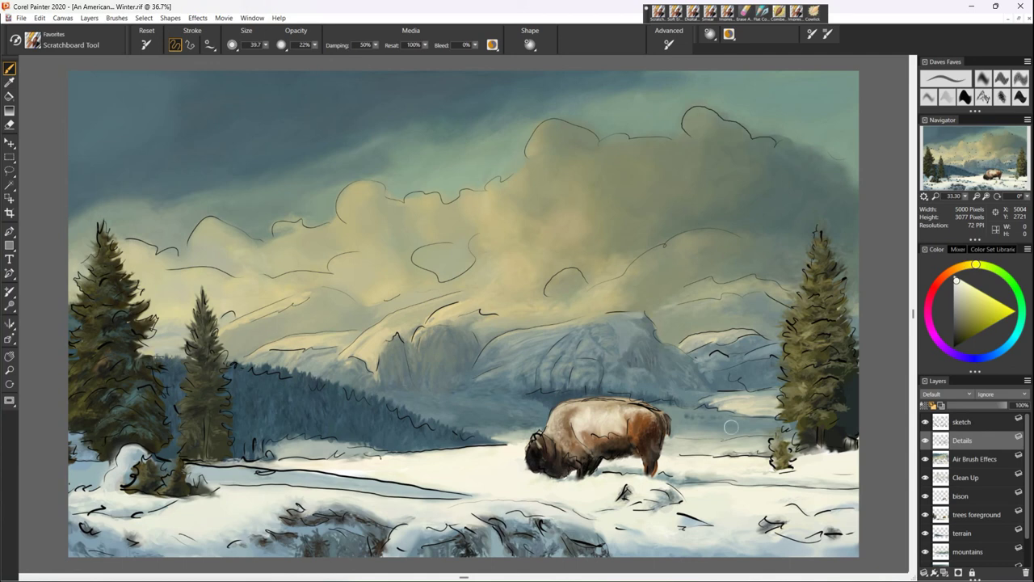
# - Refine the snow edge in front of the bison's head with sampled snow and blue valley tones
pyautogui.keyDown('alt'); pyautogui.click(527, 448); pyautogui.keyUp('alt')
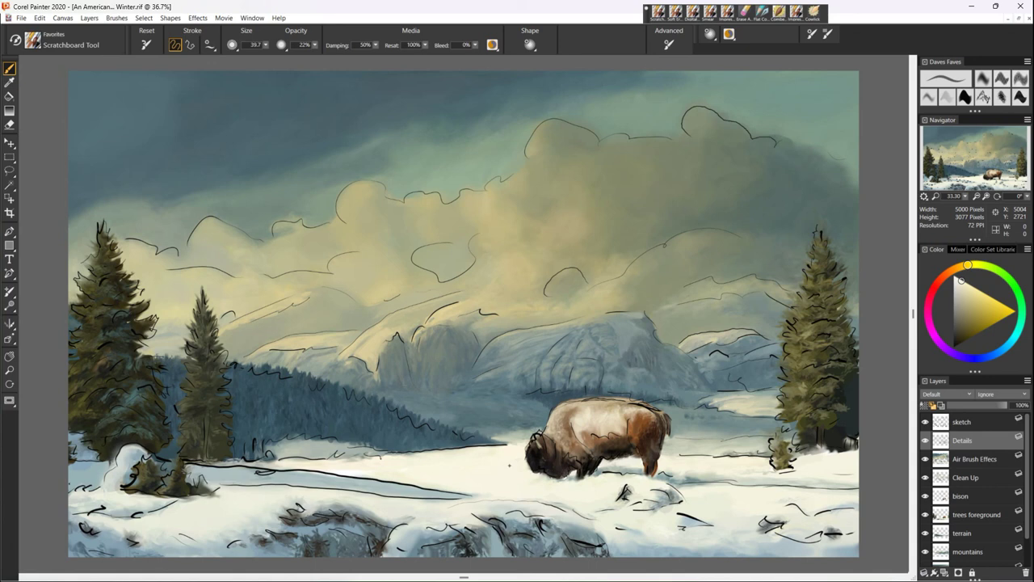
pyautogui.keyDown('alt'); pyautogui.click(530, 441); pyautogui.keyUp('alt')
pyautogui.keyDown('alt'); pyautogui.click(530, 424); pyautogui.keyUp('alt')
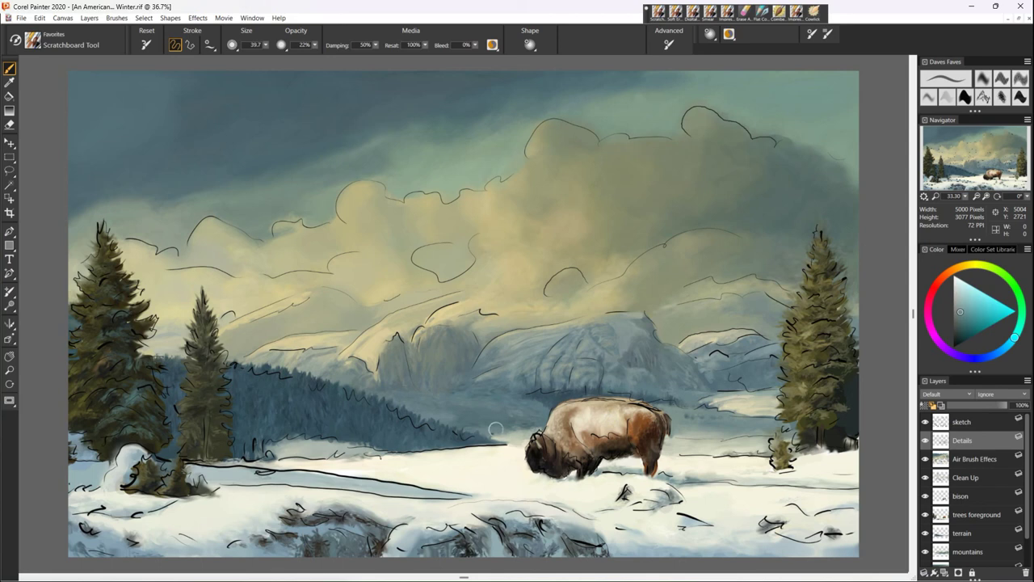
pyautogui.moveTo(504, 429); pyautogui.dragTo(507, 444)
pyautogui.keyDown('alt'); pyautogui.click(515, 454); pyautogui.keyUp('alt')
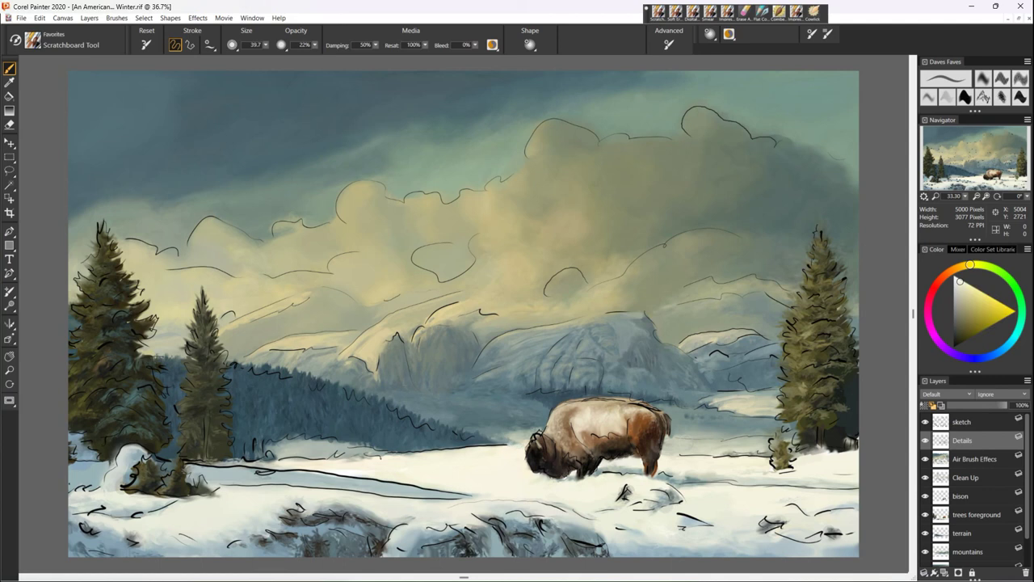
# - Blend the valley floor beneath the central mountains with blue tones sampled from that area
pyautogui.keyDown('alt'); pyautogui.click(528, 403); pyautogui.keyUp('alt')
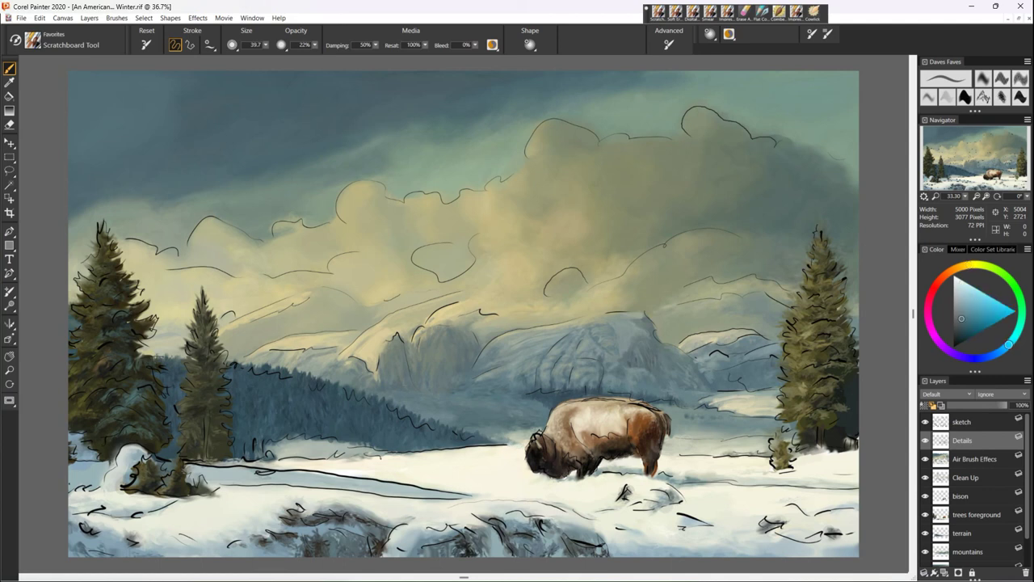
pyautogui.keyDown('alt'); pyautogui.click(515, 393); pyautogui.keyUp('alt')
pyautogui.keyDown('alt'); pyautogui.click(535, 403); pyautogui.keyUp('alt')
pyautogui.keyDown('alt'); pyautogui.click(433, 389); pyautogui.keyUp('alt')
# - Hide the sketch layer and paint the snowbank's edge at the foot of the forest with sampled blues at 34% brush opacity
pyautogui.click(925, 422)
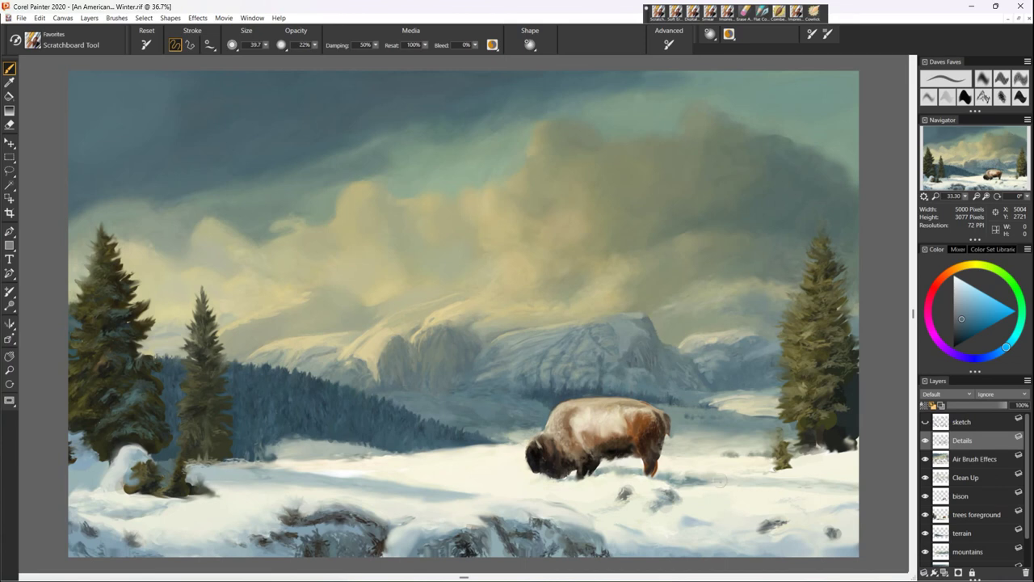
pyautogui.keyDown('alt'); pyautogui.click(272, 441); pyautogui.keyUp('alt')
pyautogui.moveTo(274, 442); pyautogui.dragTo(269, 449)
pyautogui.moveTo(315, 45); pyautogui.dragTo(328, 59)
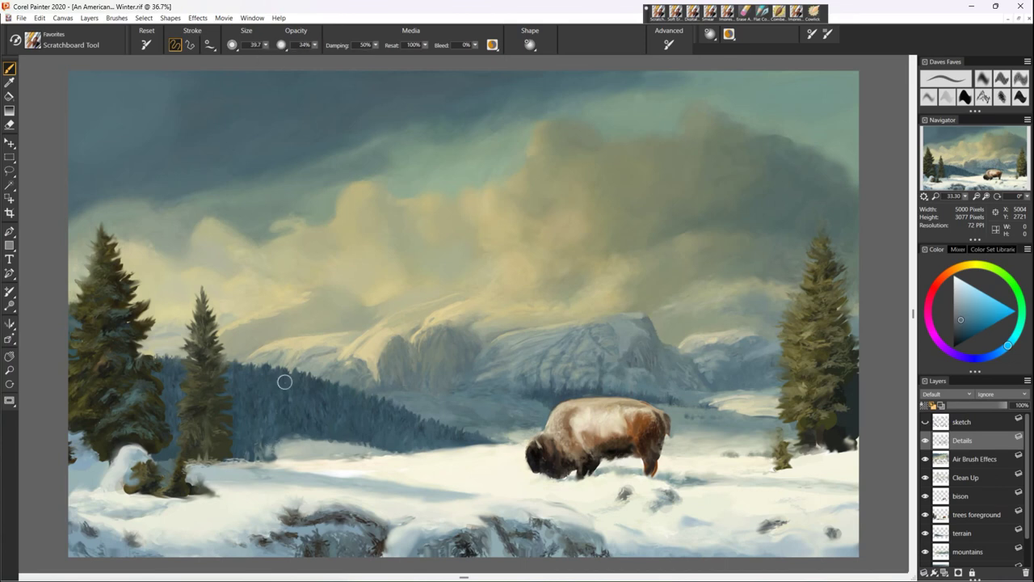
pyautogui.keyDown('alt'); pyautogui.click(320, 431); pyautogui.keyUp('alt')
pyautogui.moveTo(272, 447); pyautogui.dragTo(268, 442)
pyautogui.keyDown('alt'); pyautogui.click(399, 410); pyautogui.keyUp('alt')
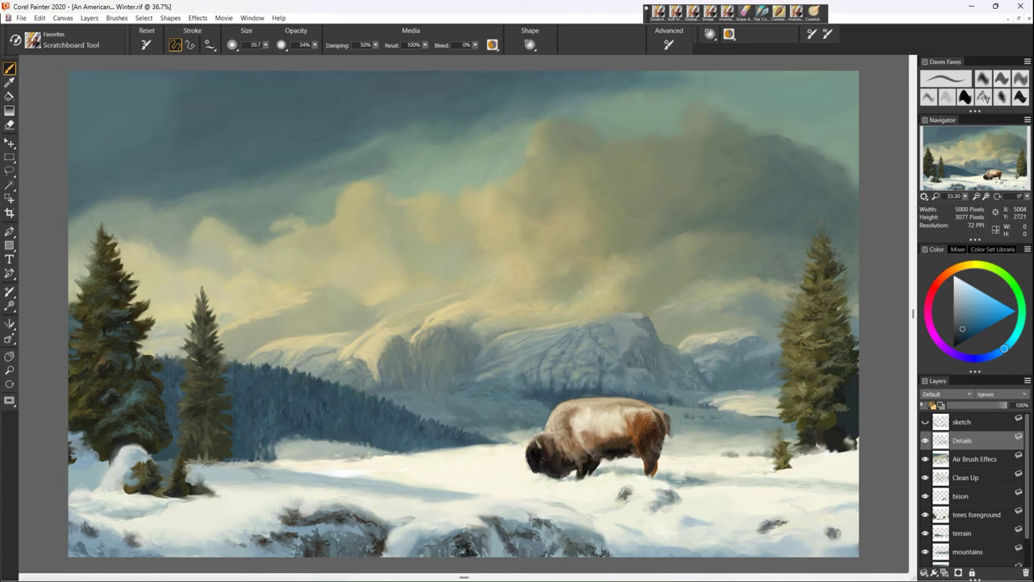
# - Blend the snowbank below the forested slope with sampled cream snow and blue shadow tones
pyautogui.keyDown('alt'); pyautogui.click(436, 449); pyautogui.keyUp('alt')
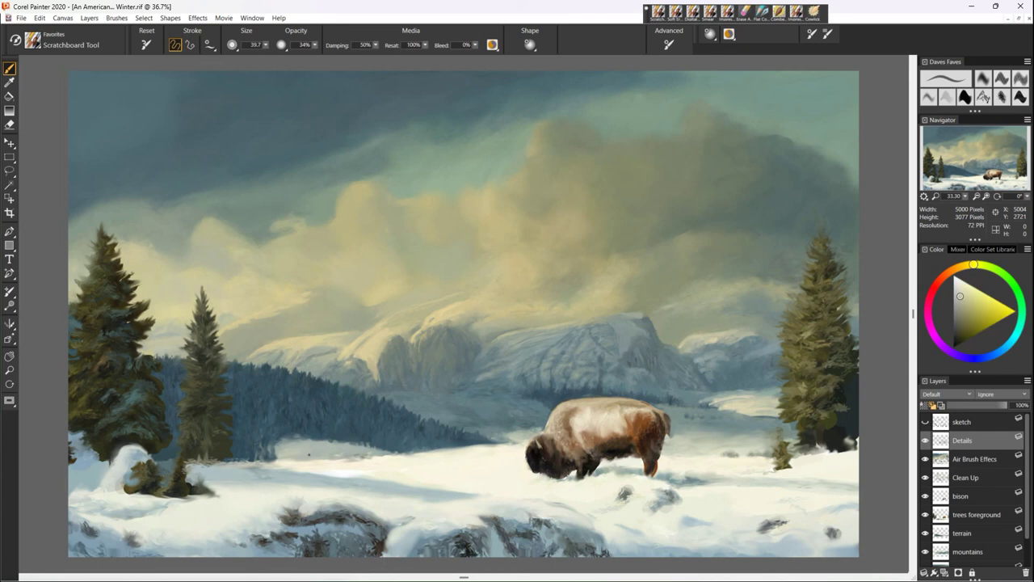
pyautogui.keyDown('alt'); pyautogui.click(421, 447); pyautogui.keyUp('alt')
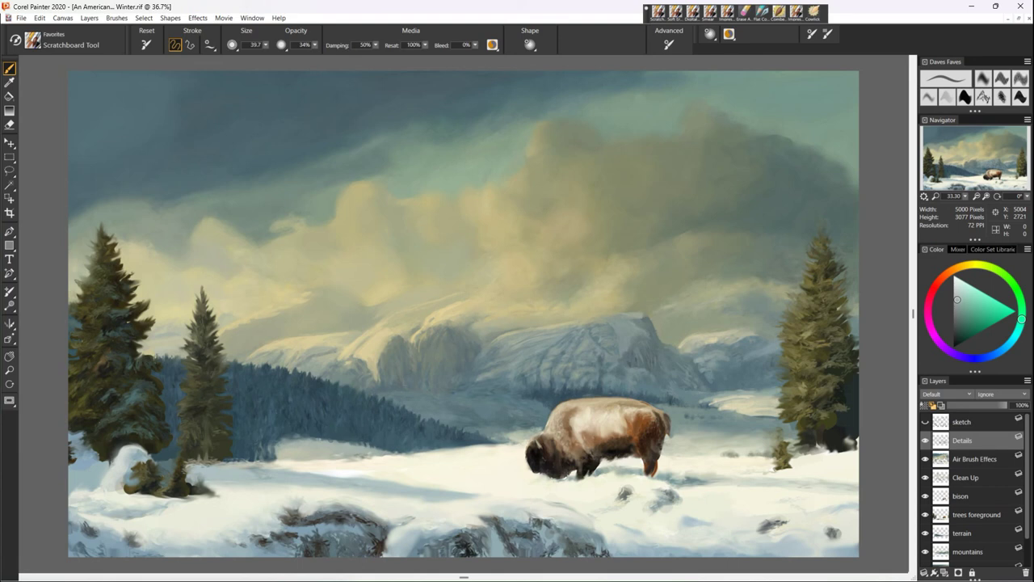
pyautogui.keyDown('alt'); pyautogui.click(420, 429); pyautogui.keyUp('alt')
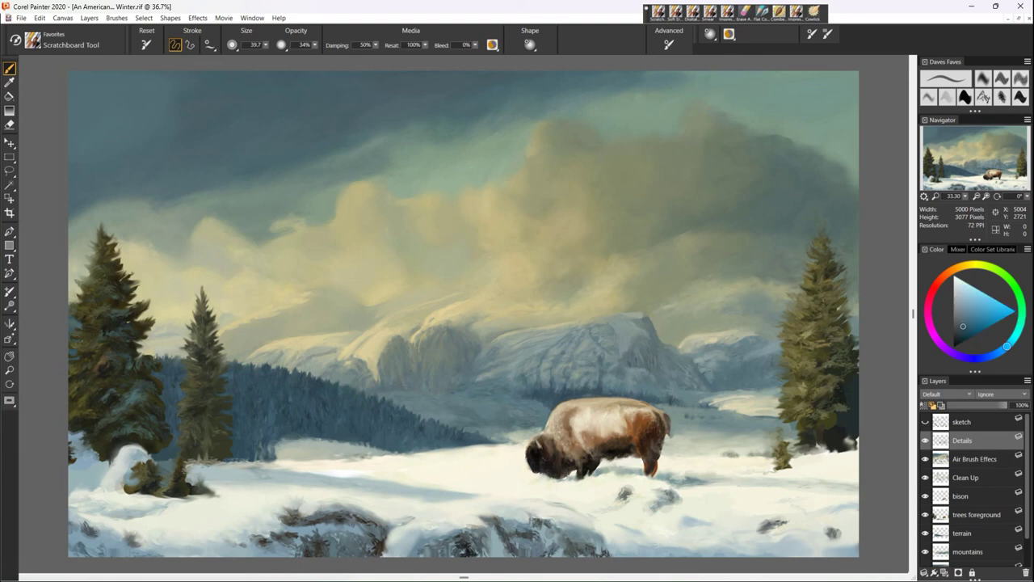
pyautogui.keyDown('alt'); pyautogui.click(459, 448); pyautogui.keyUp('alt')
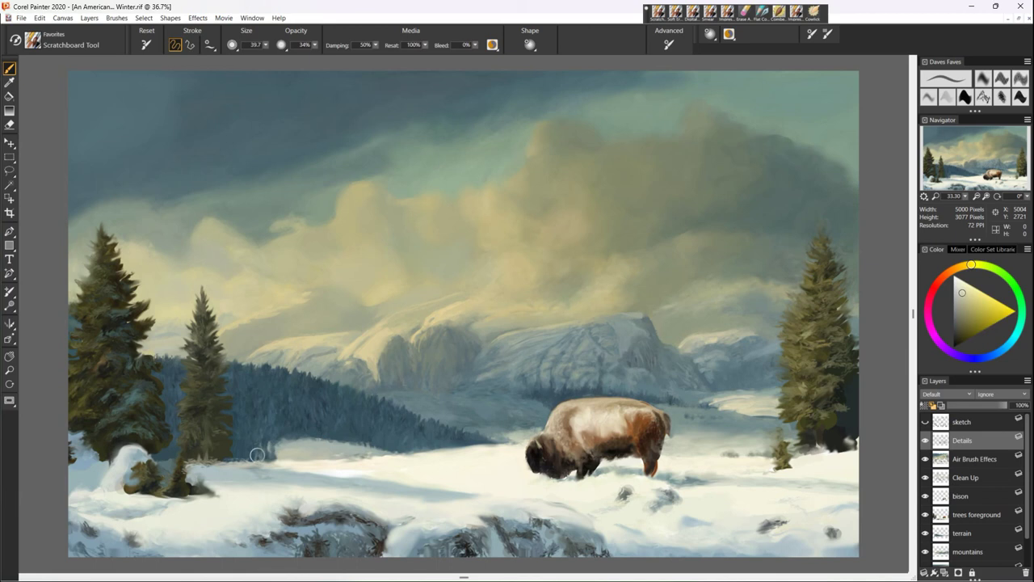
pyautogui.keyDown('alt'); pyautogui.click(348, 439); pyautogui.keyUp('alt')
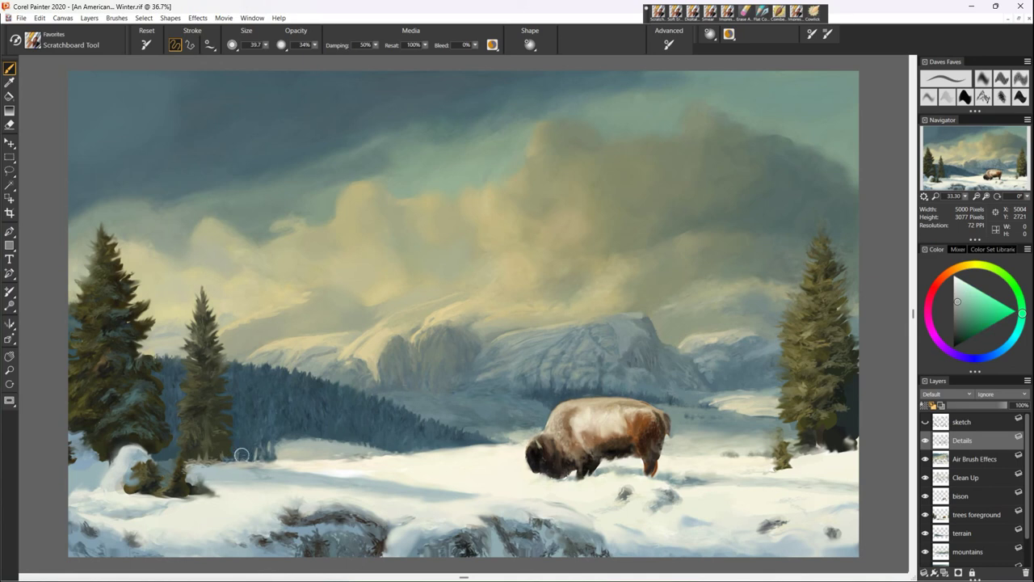
# - Show the sketch layer and refine the snowbank's left end beside the smaller pine with sampled forest blue and snow tones
pyautogui.click(925, 422)
pyautogui.keyDown('alt'); pyautogui.click(273, 452); pyautogui.keyUp('alt')
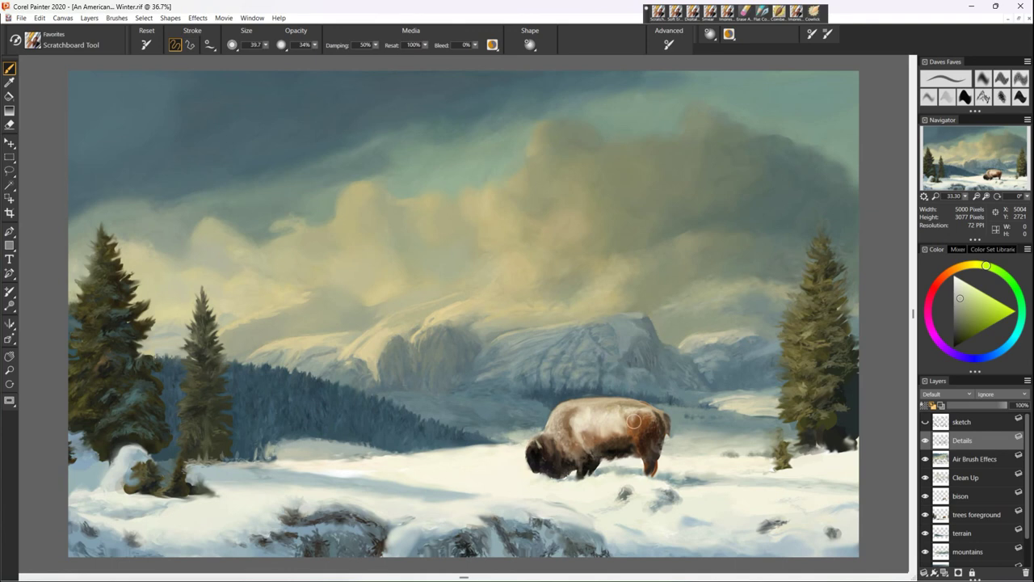
pyautogui.click(926, 422)
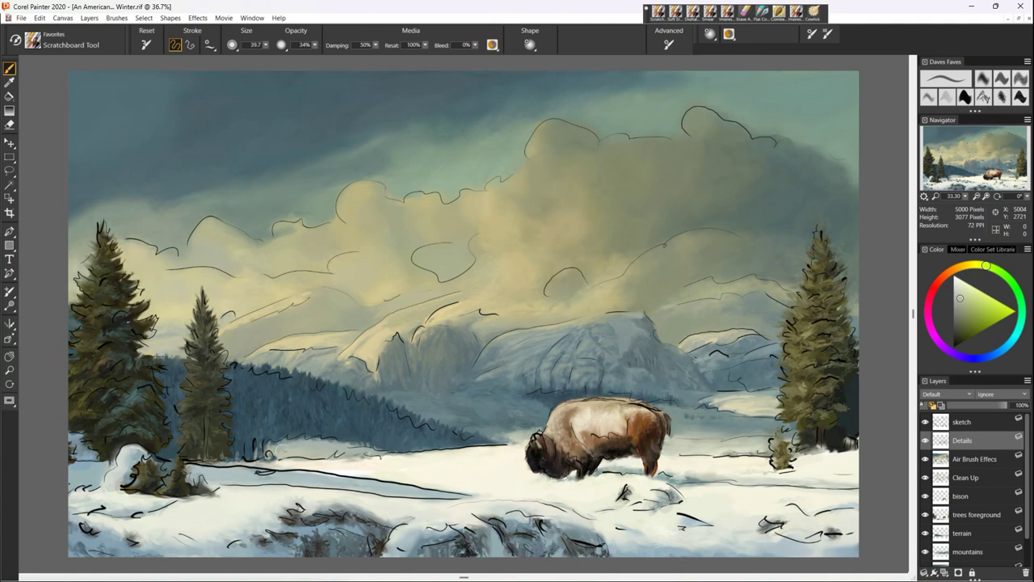
pyautogui.keyDown('alt'); pyautogui.click(278, 400); pyautogui.keyUp('alt')
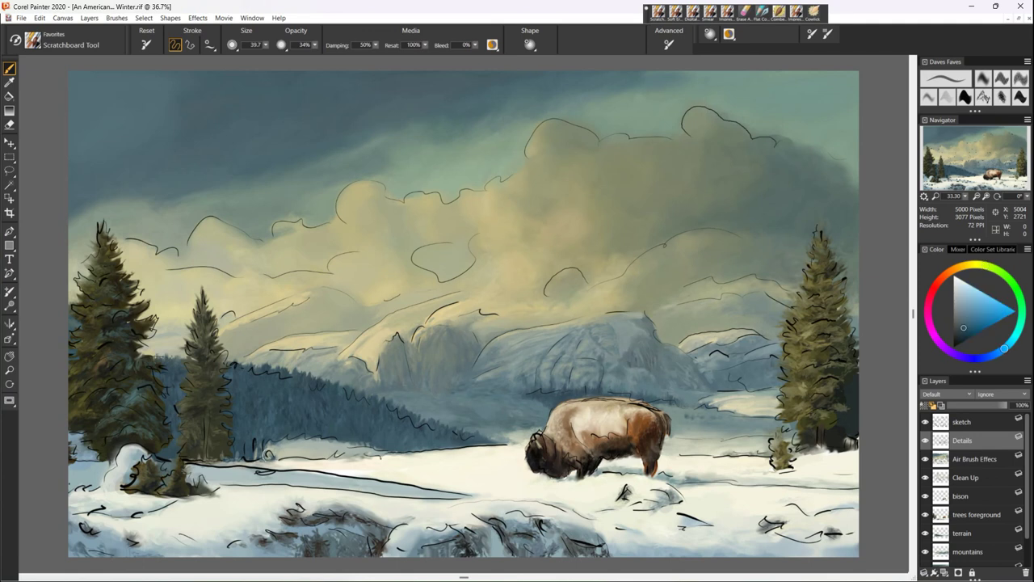
pyautogui.keyDown('alt'); pyautogui.click(269, 452); pyautogui.keyUp('alt')
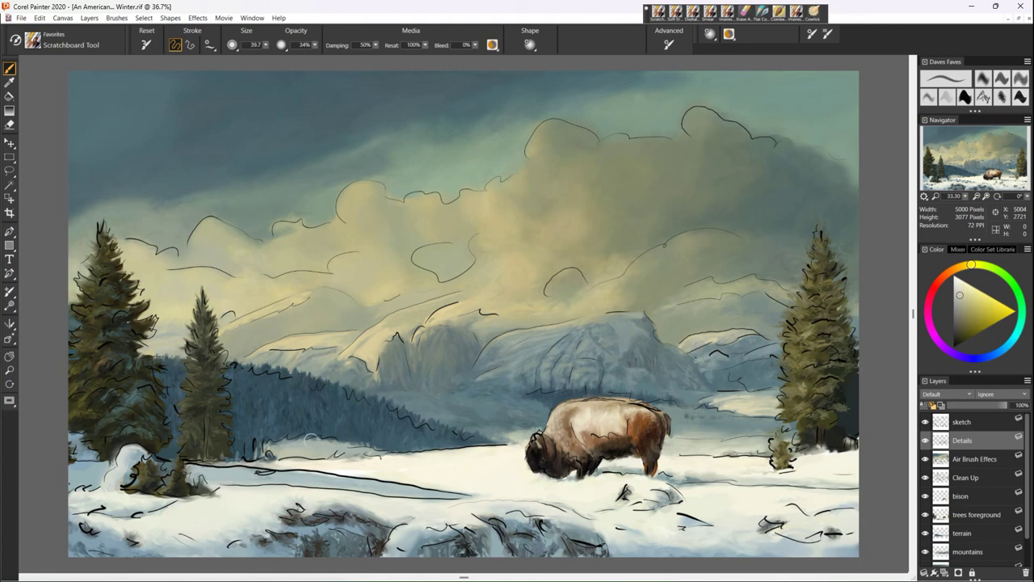
pyautogui.moveTo(251, 449); pyautogui.dragTo(240, 465)
# - Refine the lower part of the smaller left pine with olive tones sampled from that tree and the right pine
pyautogui.keyDown('alt'); pyautogui.click(212, 407); pyautogui.keyUp('alt')
pyautogui.keyDown('alt'); pyautogui.click(212, 407); pyautogui.keyUp('alt')
pyautogui.keyDown('alt'); pyautogui.click(212, 408); pyautogui.keyUp('alt')
pyautogui.keyDown('alt'); pyautogui.click(815, 380); pyautogui.keyUp('alt')
pyautogui.keyDown('alt'); pyautogui.click(190, 401); pyautogui.keyUp('alt')
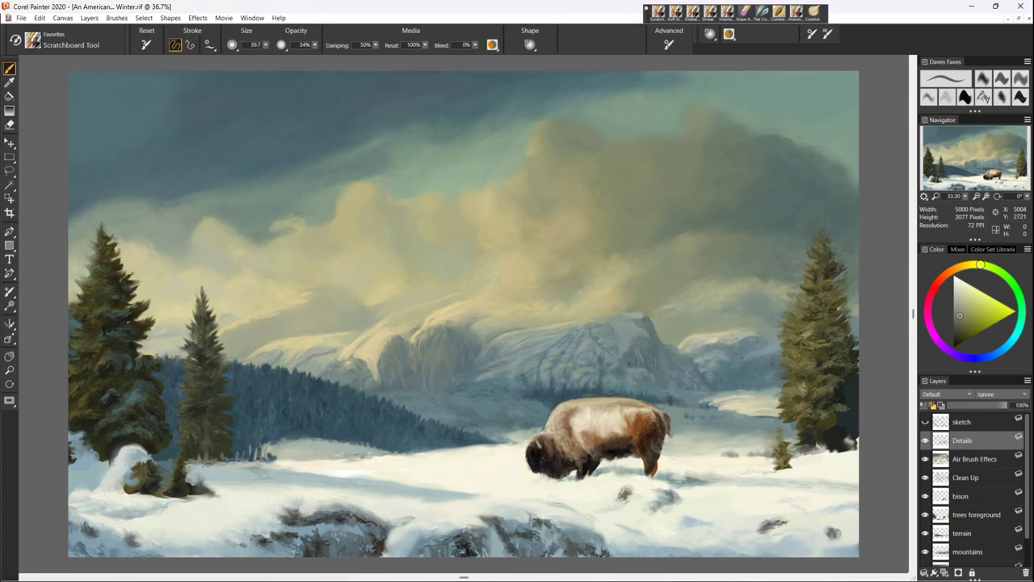
# - Set the brush opacity to 76% and detail the smaller left pine's branches with sampled sky and dark green tones
pyautogui.moveTo(315, 45); pyautogui.dragTo(385, 86)
pyautogui.moveTo(314, 44); pyautogui.dragTo(293, 99)
pyautogui.keyDown('alt'); pyautogui.click(219, 348); pyautogui.keyUp('alt')
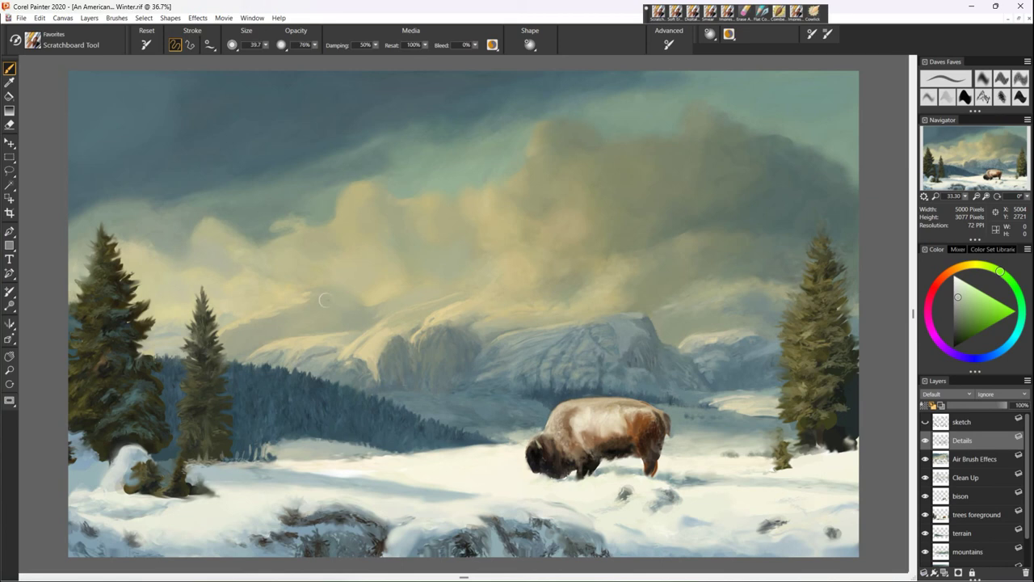
pyautogui.keyDown('alt'); pyautogui.click(195, 346); pyautogui.keyUp('alt')
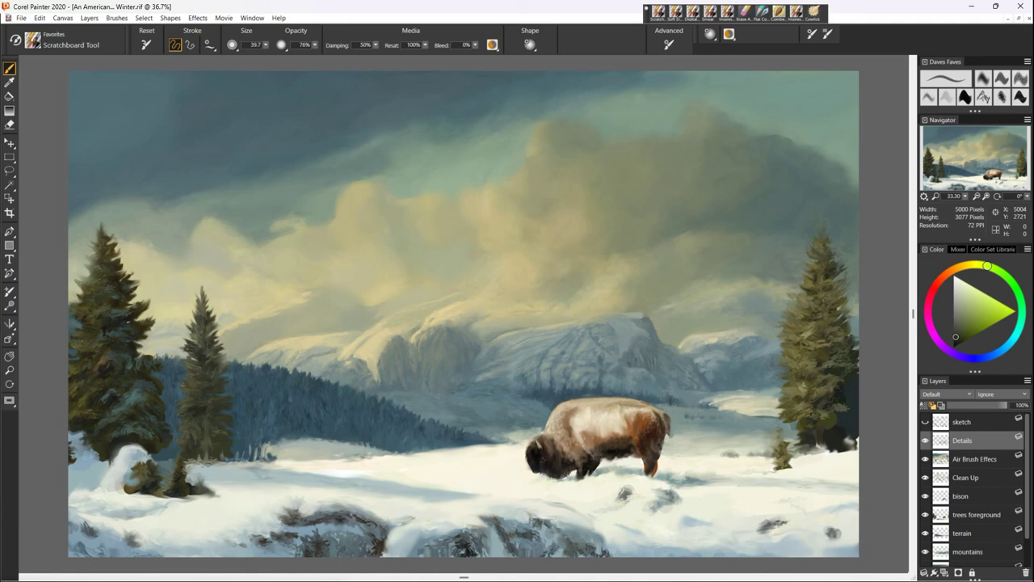
pyautogui.keyDown('alt'); pyautogui.click(198, 318); pyautogui.keyUp('alt')
pyautogui.keyDown('alt'); pyautogui.click(186, 352); pyautogui.keyUp('alt')
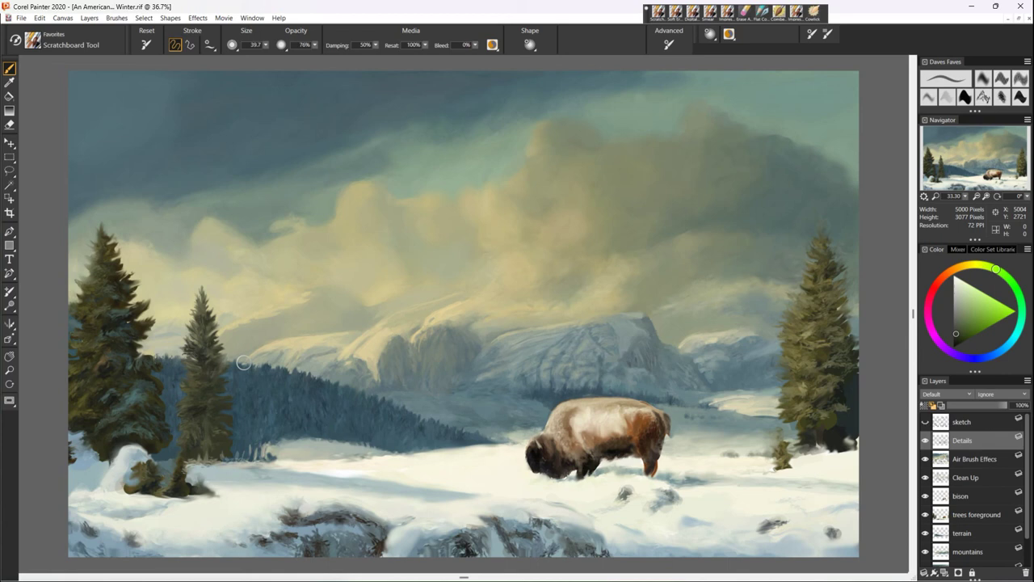
# - Set the brush opacity to 63% and refine the smaller left pine's branches and edges with sampled olive, dark green and forest blue tones
pyautogui.keyDown('alt'); pyautogui.click(206, 341); pyautogui.keyUp('alt')
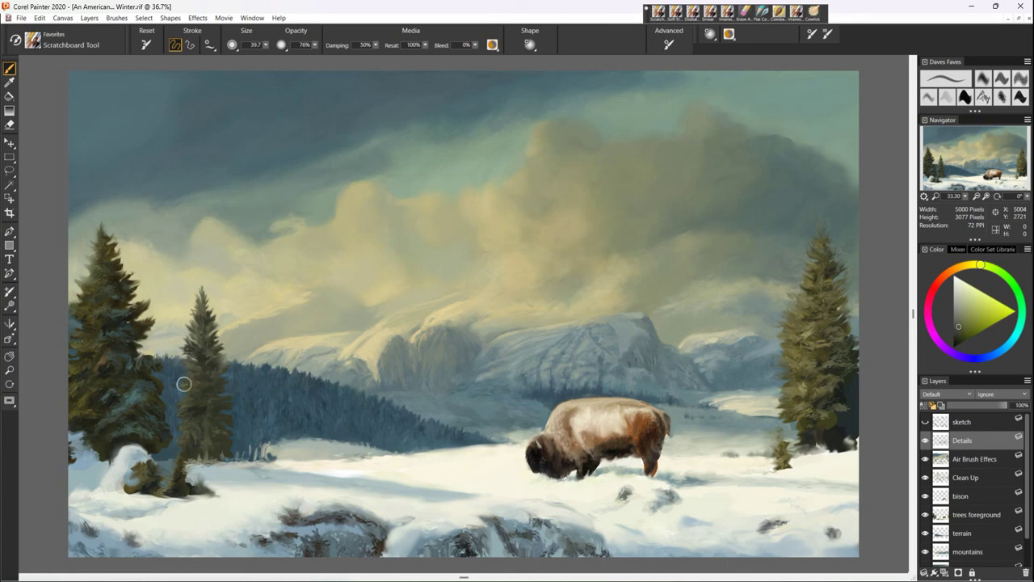
pyautogui.keyDown('alt'); pyautogui.click(190, 395); pyautogui.keyUp('alt')
pyautogui.moveTo(314, 45); pyautogui.dragTo(303, 80)
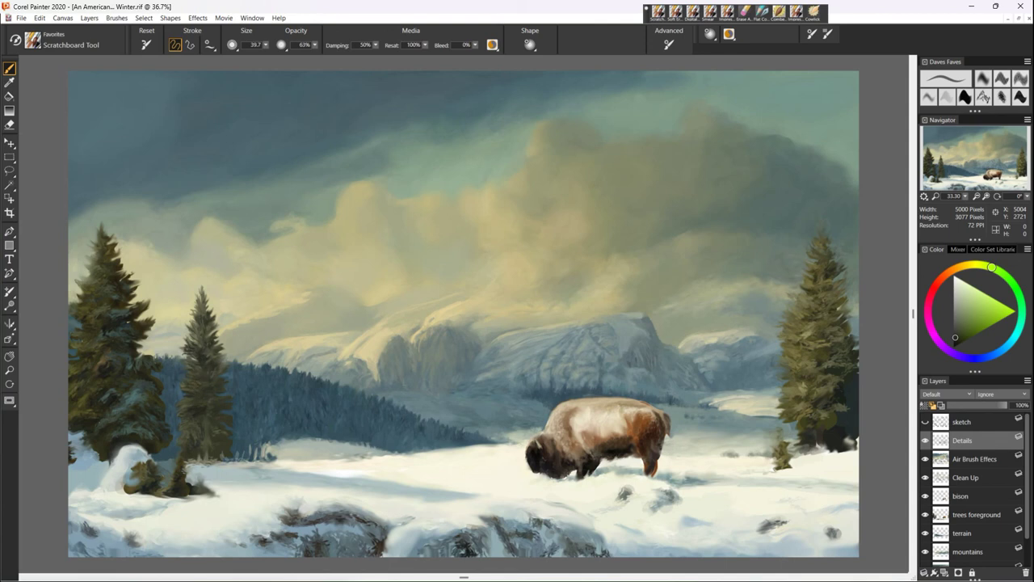
pyautogui.keyDown('alt'); pyautogui.click(171, 373); pyautogui.keyUp('alt')
pyautogui.keyDown('alt'); pyautogui.click(193, 352); pyautogui.keyUp('alt')
pyautogui.keyDown('alt'); pyautogui.click(193, 351); pyautogui.keyUp('alt')
pyautogui.keyDown('alt'); pyautogui.click(205, 353); pyautogui.keyUp('alt')
pyautogui.keyDown('alt'); pyautogui.click(201, 408); pyautogui.keyUp('alt')
pyautogui.moveTo(188, 406); pyautogui.dragTo(176, 408)
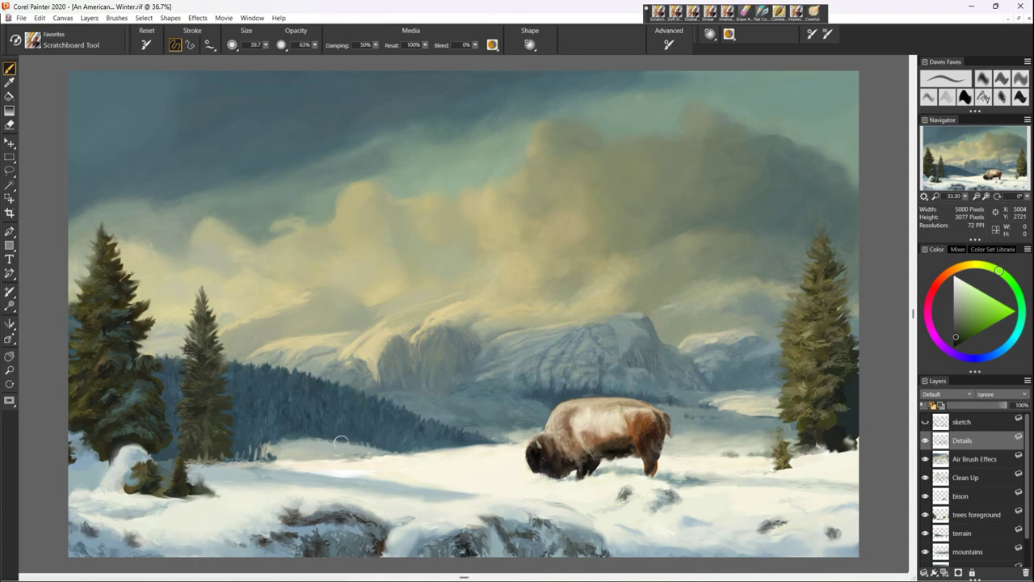
# - Touch up the sapling and small bush below the left pines with sampled snow and dark green tones
pyautogui.keyDown('alt'); pyautogui.click(200, 467); pyautogui.keyUp('alt')
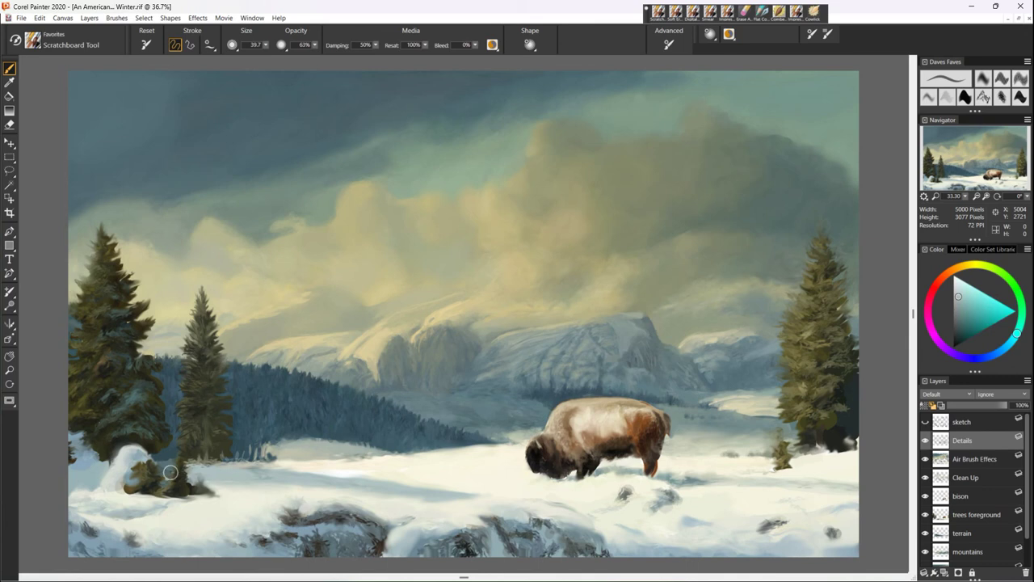
pyautogui.moveTo(174, 475); pyautogui.dragTo(182, 475)
pyautogui.keyDown('alt'); pyautogui.click(177, 467); pyautogui.keyUp('alt')
pyautogui.moveTo(177, 467)
pyautogui.mouseDown()
pyautogui.moveTo(180, 477)
pyautogui.moveTo(181, 452)
pyautogui.mouseUp()
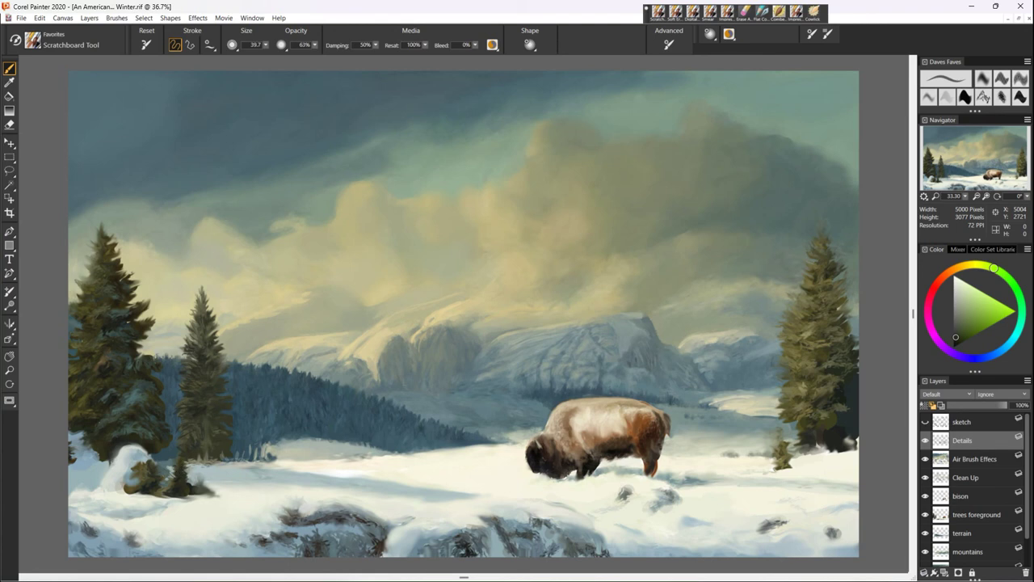
pyautogui.keyDown('alt'); pyautogui.click(192, 465); pyautogui.keyUp('alt')
pyautogui.moveTo(162, 464); pyautogui.dragTo(170, 464)
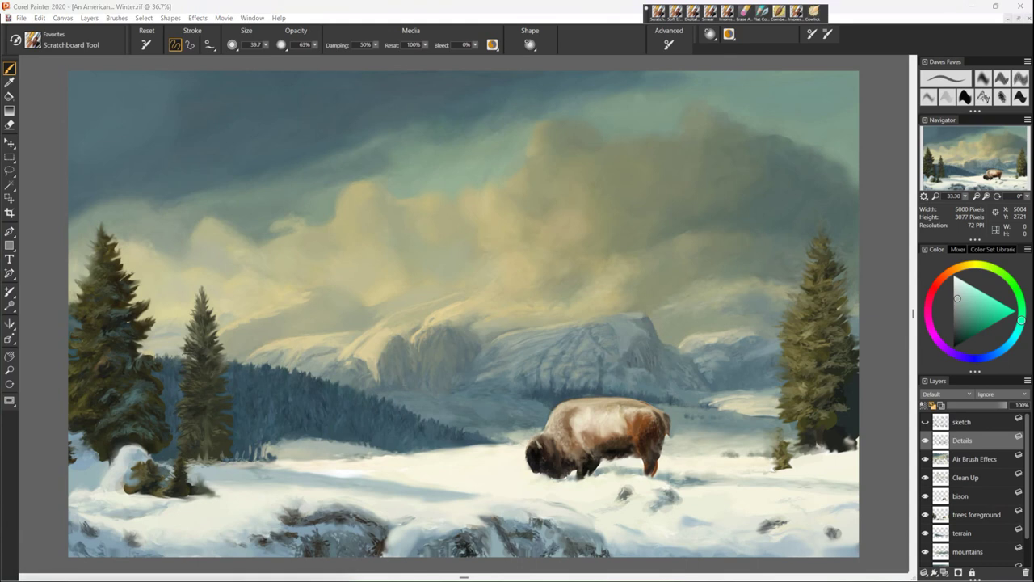
# - Paint the trunk through the lower half of the smaller left pine with olive tones sampled from that tree
pyautogui.keyDown('alt'); pyautogui.click(202, 399); pyautogui.keyUp('alt')
pyautogui.keyDown('alt'); pyautogui.click(200, 402); pyautogui.keyUp('alt')
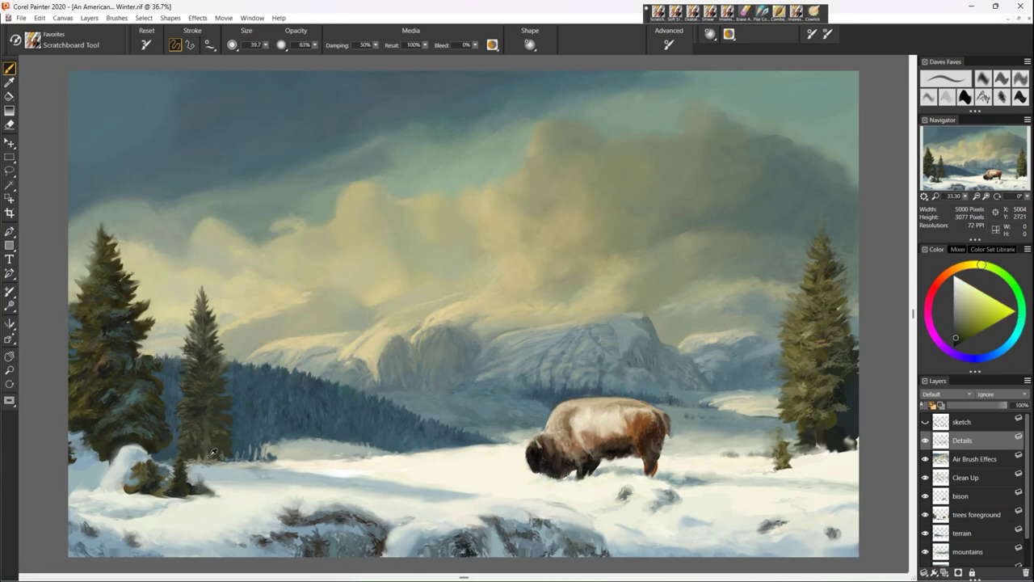
pyautogui.keyDown('alt'); pyautogui.click(210, 451); pyautogui.keyUp('alt')
pyautogui.moveTo(205, 455); pyautogui.dragTo(207, 431)
pyautogui.moveTo(203, 441); pyautogui.dragTo(201, 414)
pyautogui.keyDown('alt'); pyautogui.click(209, 408); pyautogui.keyUp('alt')
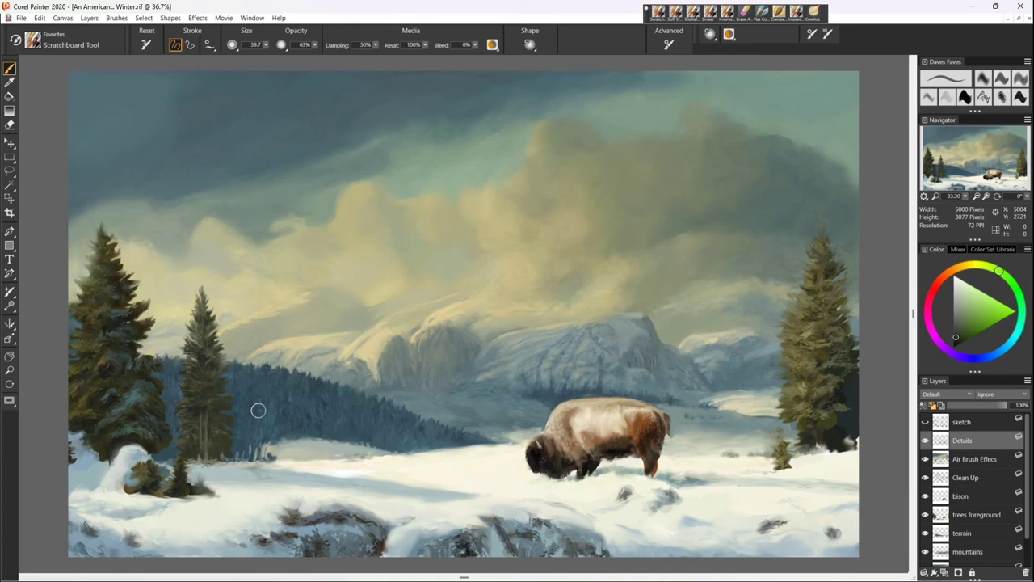
# - Break up the foliage around the smaller left pine's trunk and base with sampled green and olive tones
pyautogui.keyDown('alt'); pyautogui.click(183, 437); pyautogui.keyUp('alt')
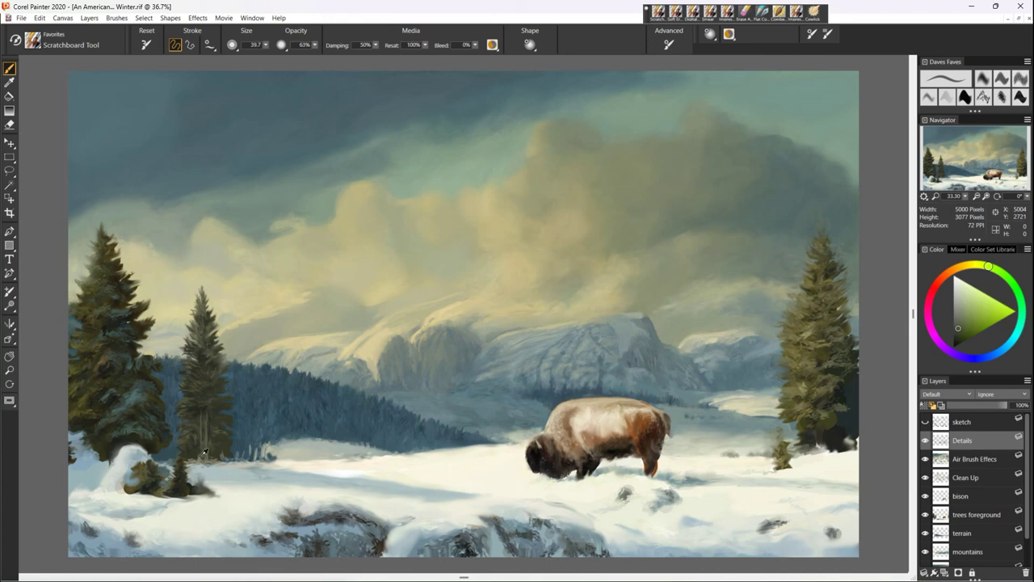
pyautogui.keyDown('alt'); pyautogui.click(185, 445); pyautogui.keyUp('alt')
pyautogui.keyDown('alt'); pyautogui.click(181, 443); pyautogui.keyUp('alt')
pyautogui.keyDown('alt'); pyautogui.click(218, 427); pyautogui.keyUp('alt')
pyautogui.keyDown('alt'); pyautogui.click(209, 450); pyautogui.keyUp('alt')
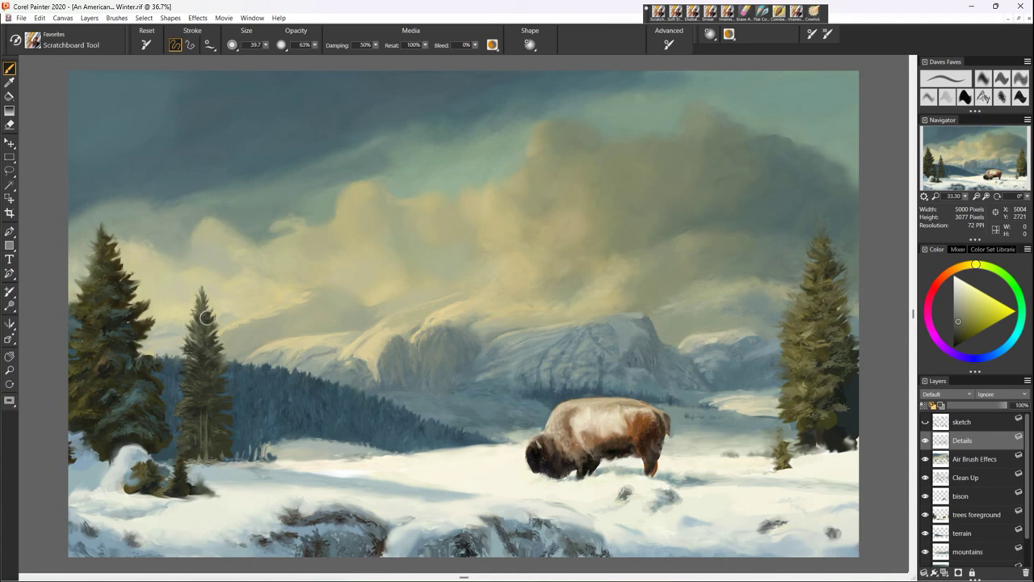
# - Add branch detail over the middle and lower trunk of the smaller left pine with its sampled dark and light olives
pyautogui.keyDown('alt'); pyautogui.click(186, 400); pyautogui.keyUp('alt')
pyautogui.keyDown('alt'); pyautogui.click(200, 405); pyautogui.keyUp('alt')
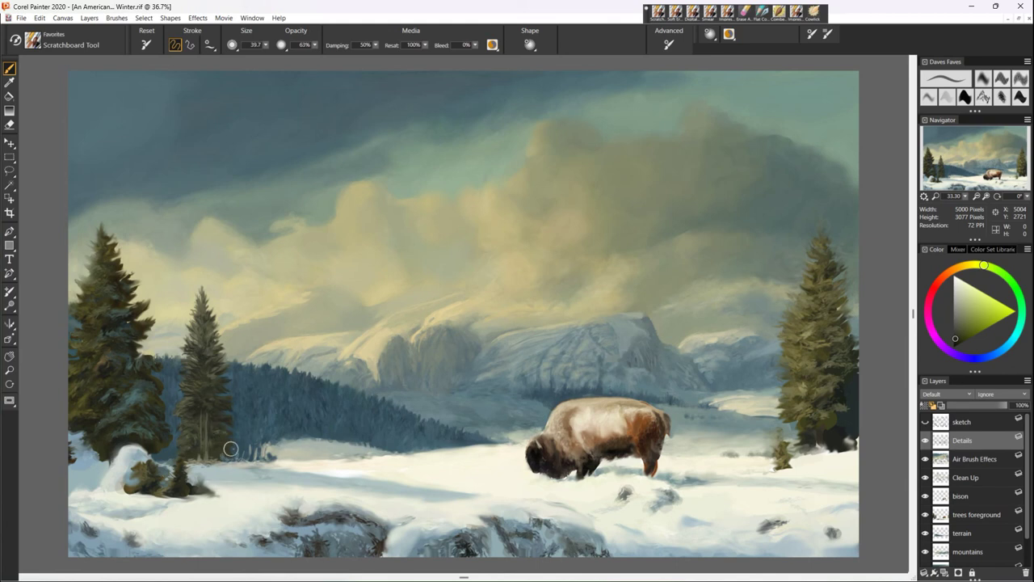
pyautogui.keyDown('alt'); pyautogui.click(204, 425); pyautogui.keyUp('alt')
pyautogui.keyDown('alt'); pyautogui.click(202, 411); pyautogui.keyUp('alt')
pyautogui.keyDown('alt'); pyautogui.click(216, 419); pyautogui.keyUp('alt')
# - Refine the larger left pine's lower right edge down to the bush with sampled dark green and forest blue tones
pyautogui.keyDown('alt'); pyautogui.click(155, 429); pyautogui.keyUp('alt')
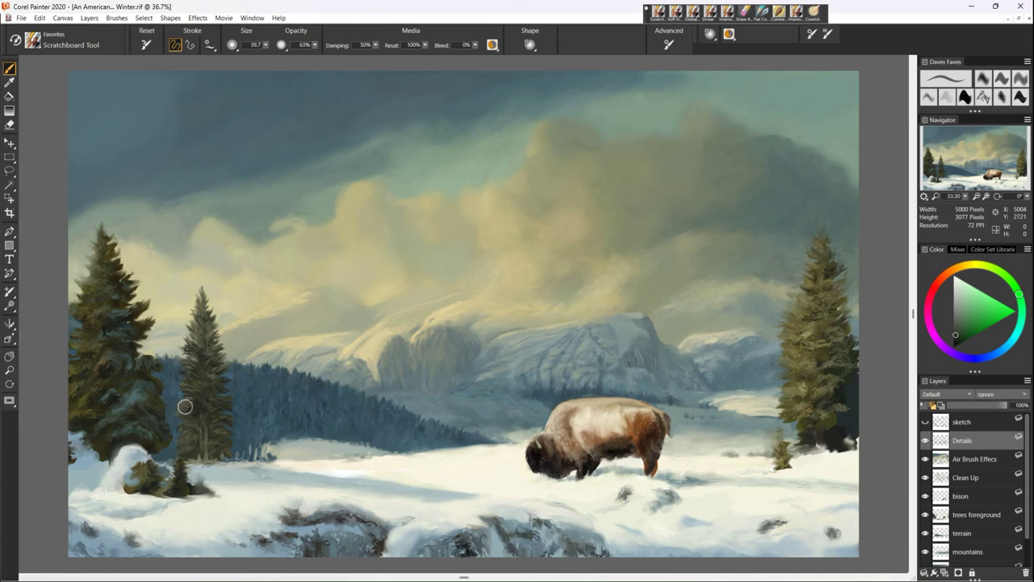
pyautogui.keyDown('alt'); pyautogui.click(147, 408); pyautogui.keyUp('alt')
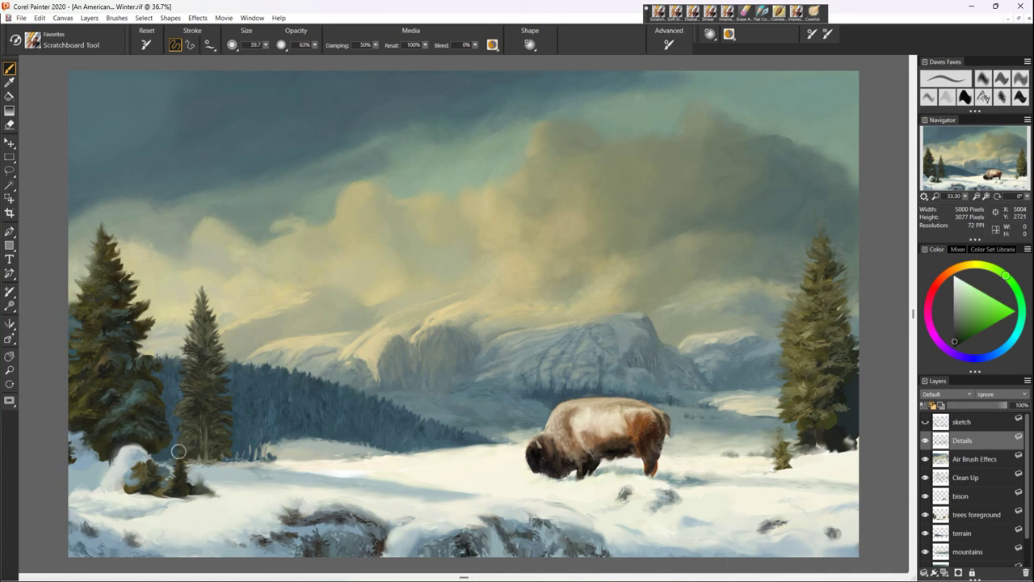
pyautogui.moveTo(160, 449); pyautogui.dragTo(163, 459)
pyautogui.keyDown('alt'); pyautogui.click(175, 427); pyautogui.keyUp('alt')
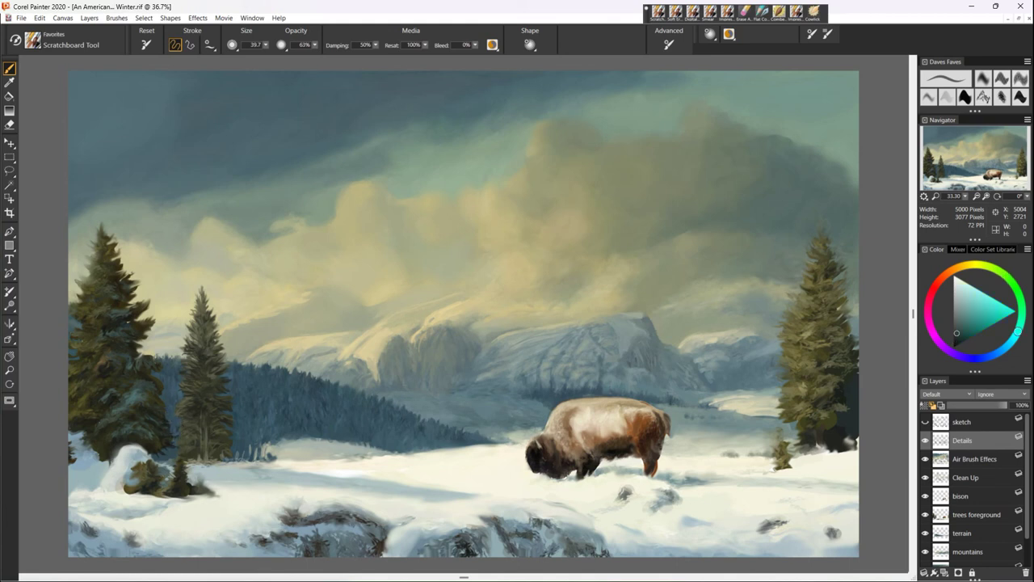
pyautogui.keyDown('alt'); pyautogui.click(175, 448); pyautogui.keyUp('alt')
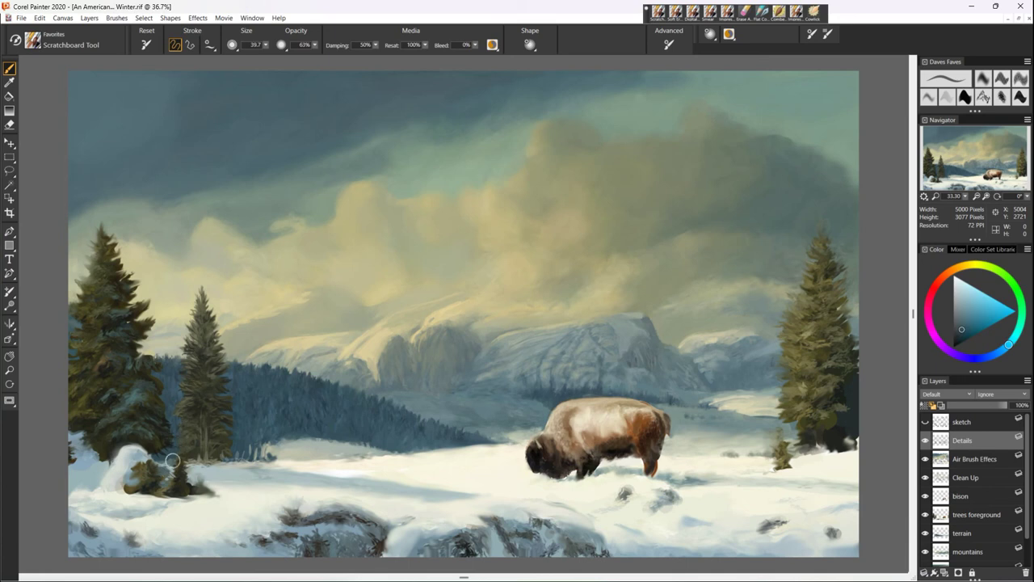
# - Detail the larger left pine's middle branches with sampled olive, dark green and muted teal tones
pyautogui.keyDown('alt'); pyautogui.click(168, 436); pyautogui.keyUp('alt')
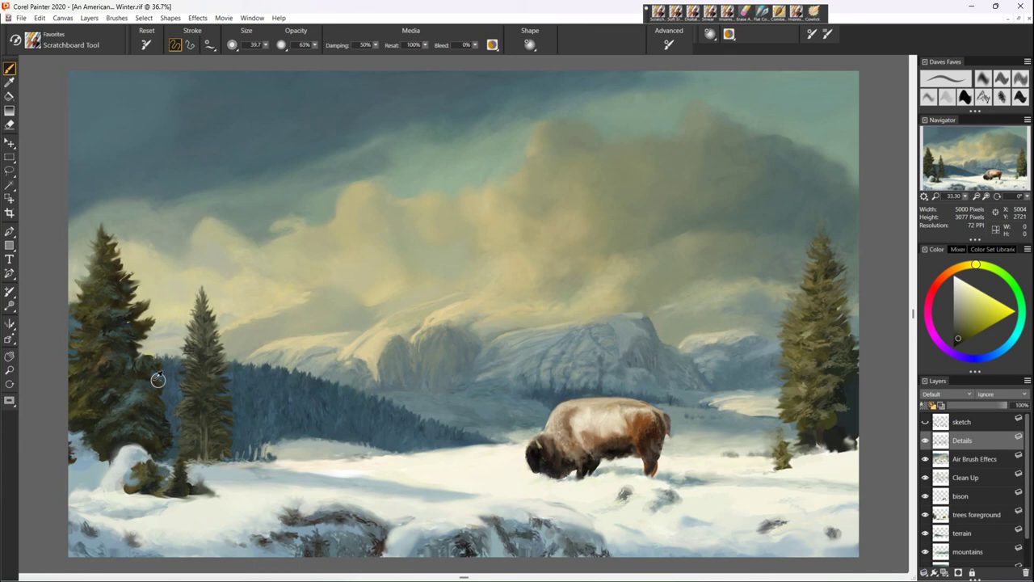
pyautogui.keyDown('alt'); pyautogui.click(119, 394); pyautogui.keyUp('alt')
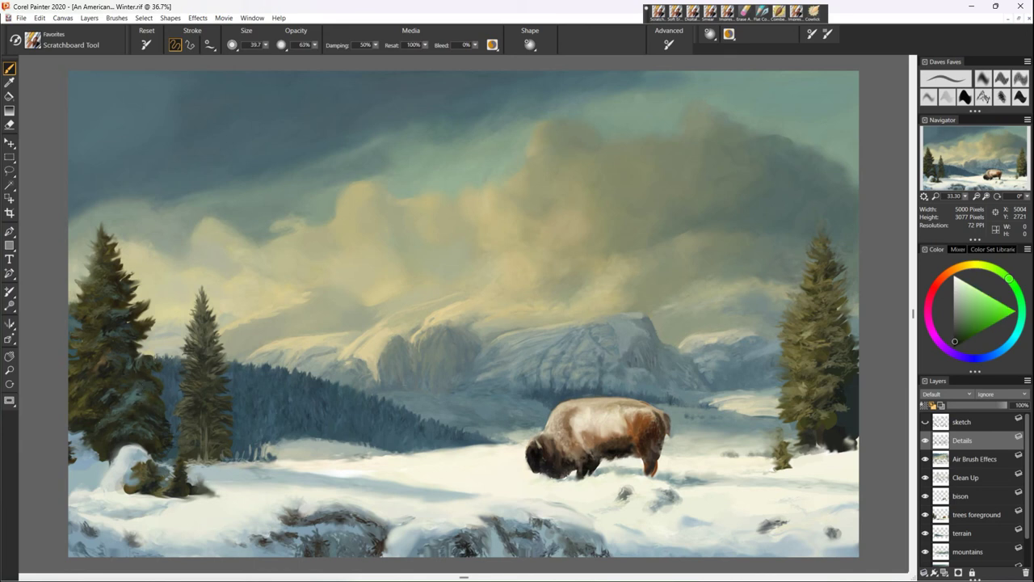
pyautogui.keyDown('alt'); pyautogui.click(140, 390); pyautogui.keyUp('alt')
pyautogui.keyDown('alt'); pyautogui.click(106, 361); pyautogui.keyUp('alt')
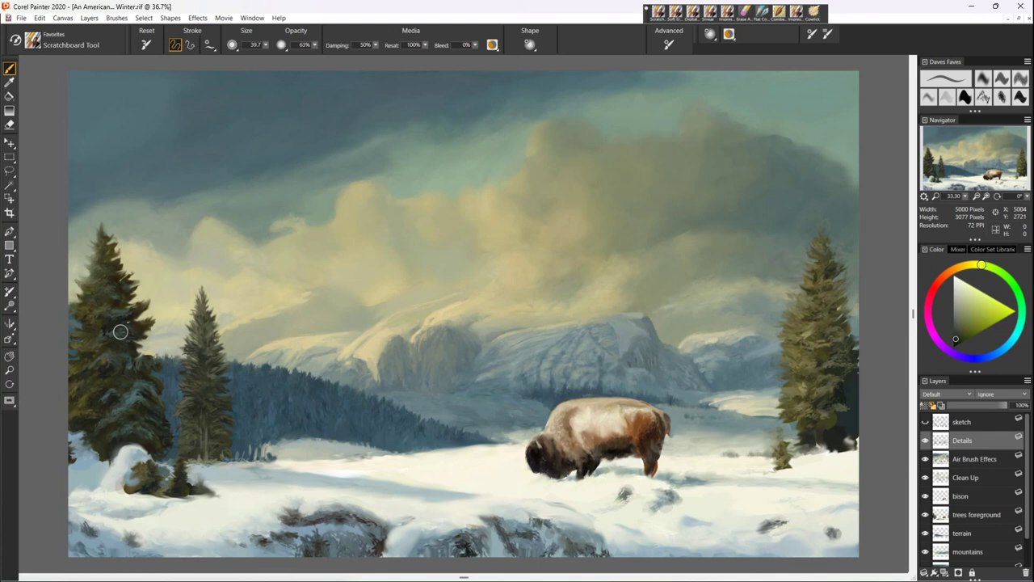
pyautogui.keyDown('alt'); pyautogui.click(80, 319); pyautogui.keyUp('alt')
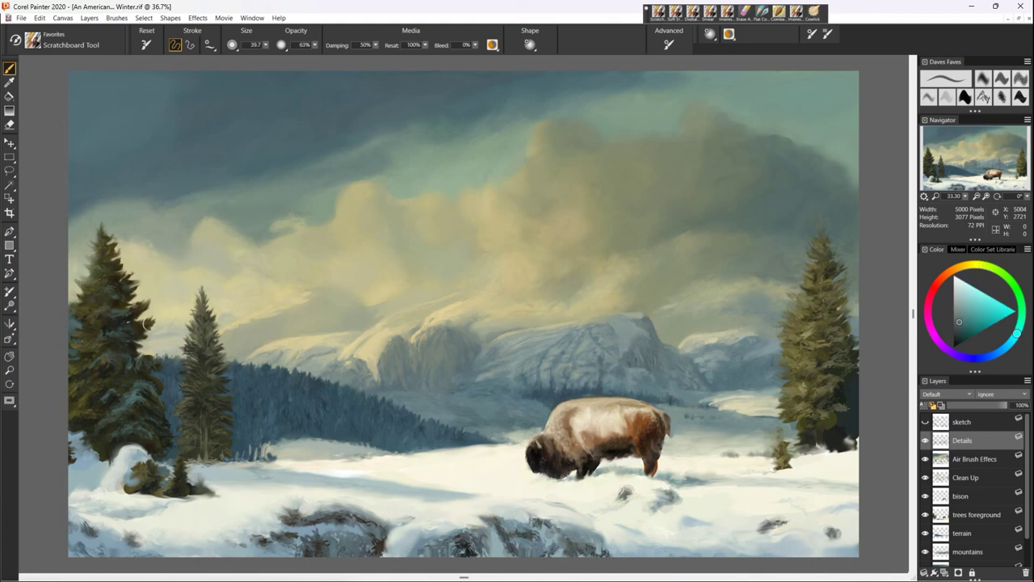
# - Refine the larger left pine's top and upper edges with sampled sky, cream cloud and dark olive tones
pyautogui.keyDown('alt'); pyautogui.click(75, 289); pyautogui.keyUp('alt')
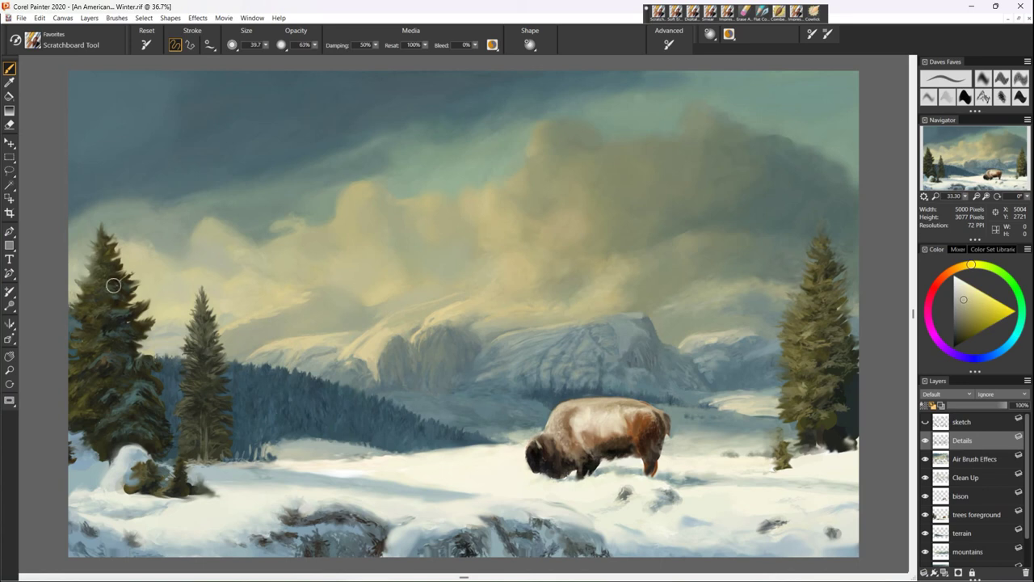
pyautogui.keyDown('alt'); pyautogui.click(79, 282); pyautogui.keyUp('alt')
pyautogui.keyDown('alt'); pyautogui.click(109, 275); pyautogui.keyUp('alt')
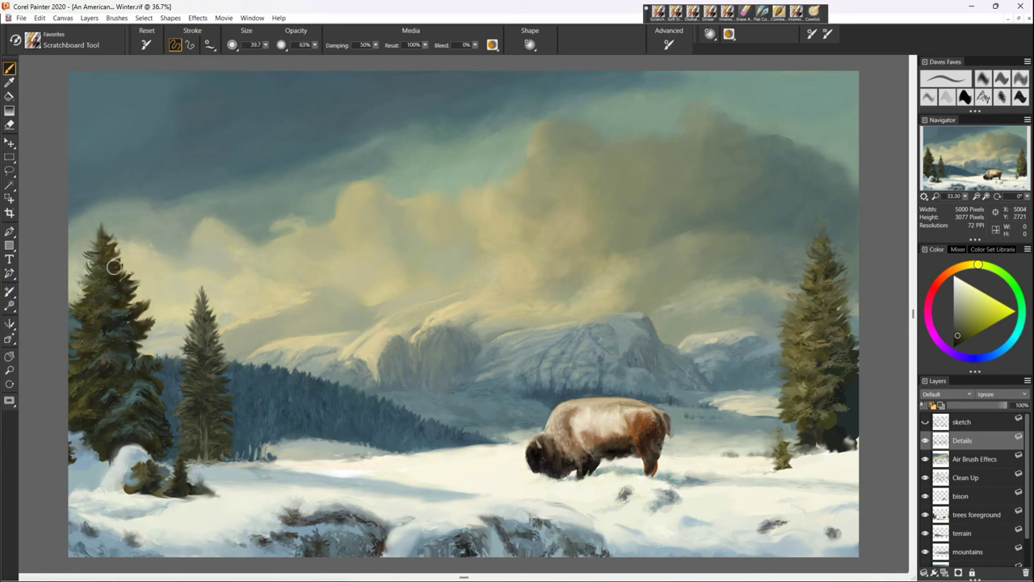
pyautogui.keyDown('alt'); pyautogui.click(89, 231); pyautogui.keyUp('alt')
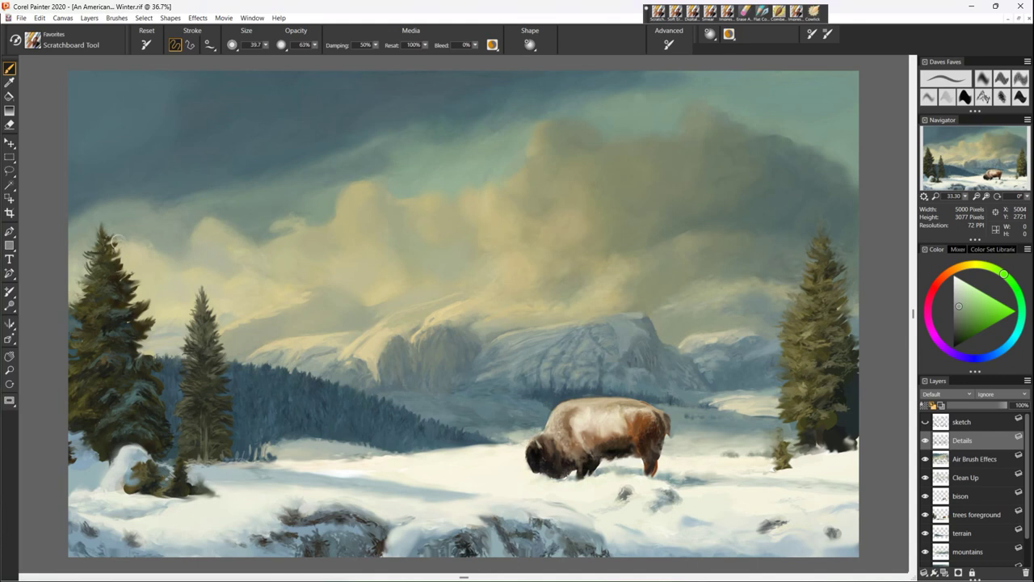
pyautogui.keyDown('alt'); pyautogui.click(116, 246); pyautogui.keyUp('alt')
pyautogui.keyDown('alt'); pyautogui.click(134, 254); pyautogui.keyUp('alt')
pyautogui.keyDown('alt'); pyautogui.click(117, 278); pyautogui.keyUp('alt')
pyautogui.keyDown('alt'); pyautogui.click(141, 270); pyautogui.keyUp('alt')
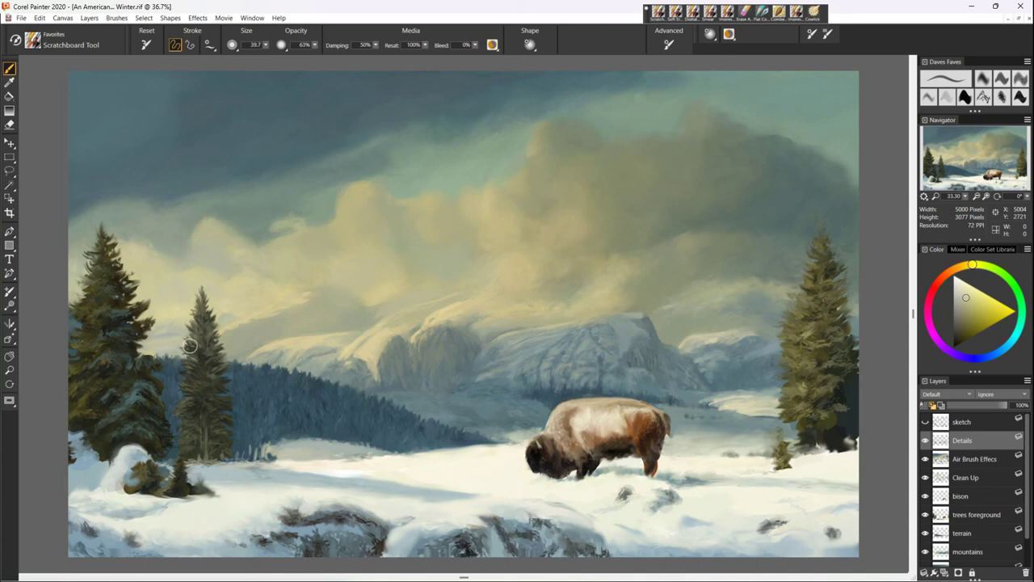
# - Paint a pale blue distant slope between the two left pines with sampled cream and blue-green background tones
pyautogui.keyDown('alt'); pyautogui.click(169, 330); pyautogui.keyUp('alt')
pyautogui.keyDown('alt'); pyautogui.click(163, 345); pyautogui.keyUp('alt')
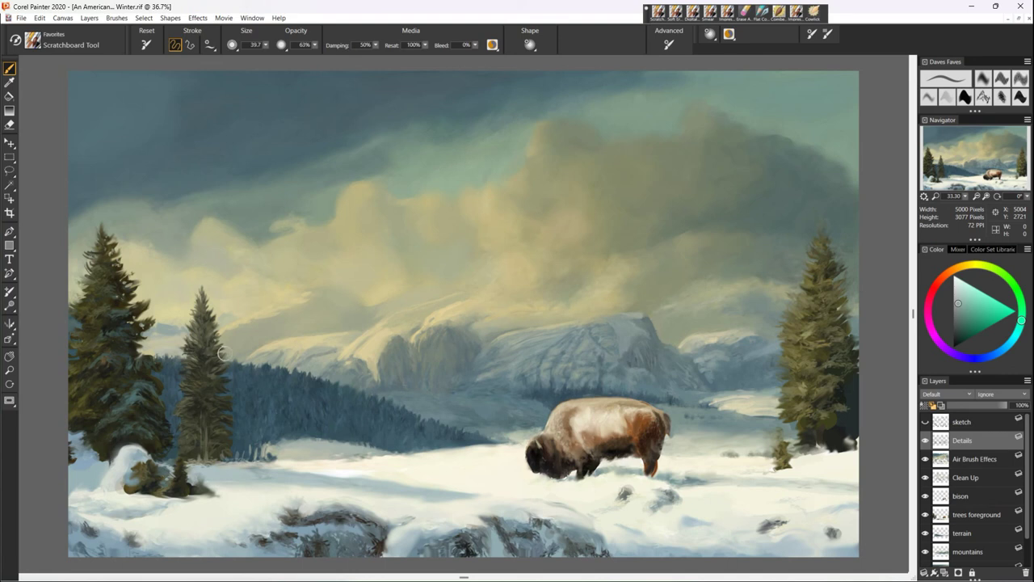
pyautogui.keyDown('alt'); pyautogui.click(162, 343); pyautogui.keyUp('alt')
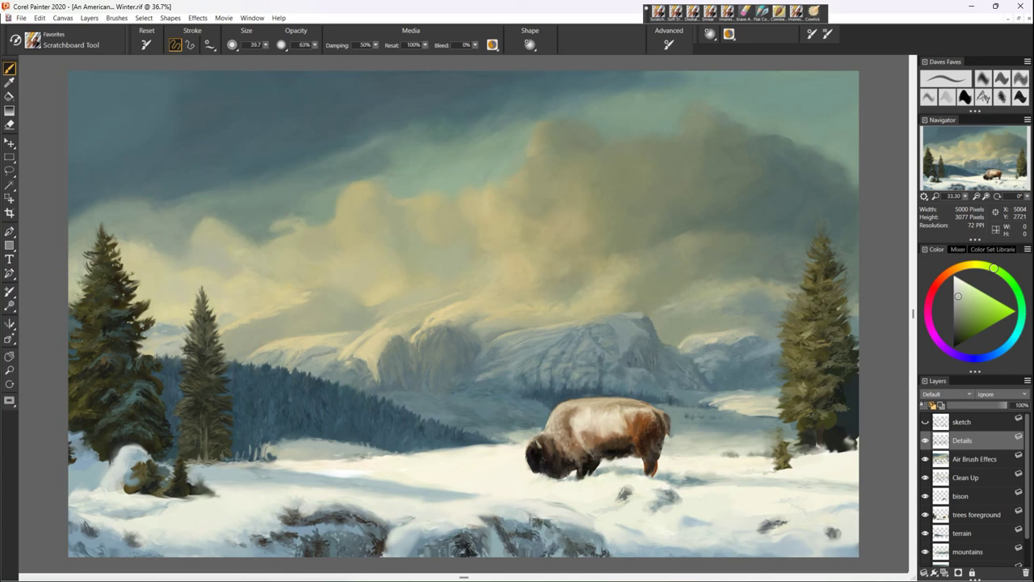
# - Rework the larger left pine's boughs with sampled blue-green highlights, a dark teal shadow colour and olive-brown accents
pyautogui.keyDown('alt'); pyautogui.click(127, 392); pyautogui.keyUp('alt')
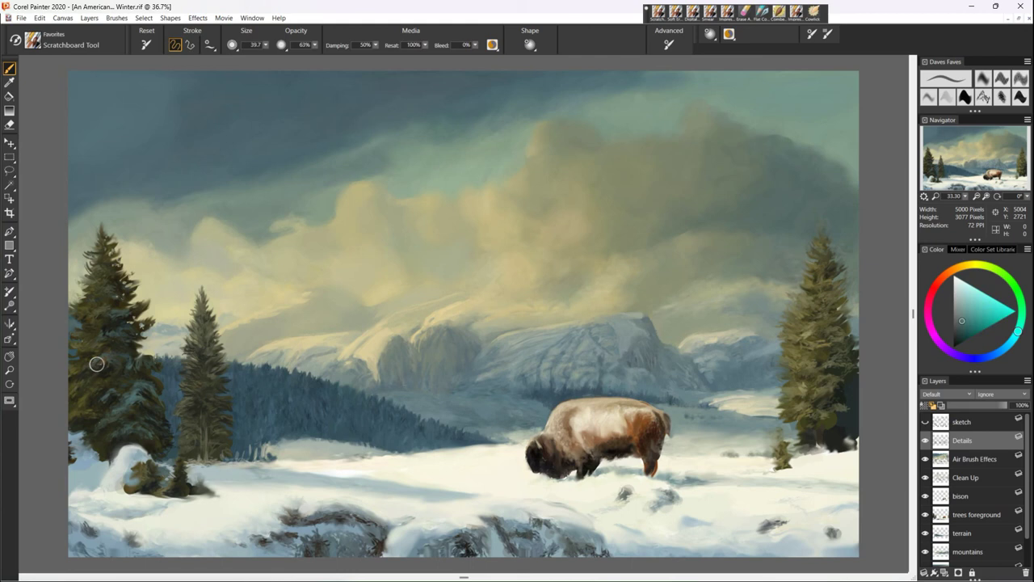
pyautogui.keyDown('alt'); pyautogui.click(127, 391); pyautogui.keyUp('alt')
pyautogui.click(955, 339)
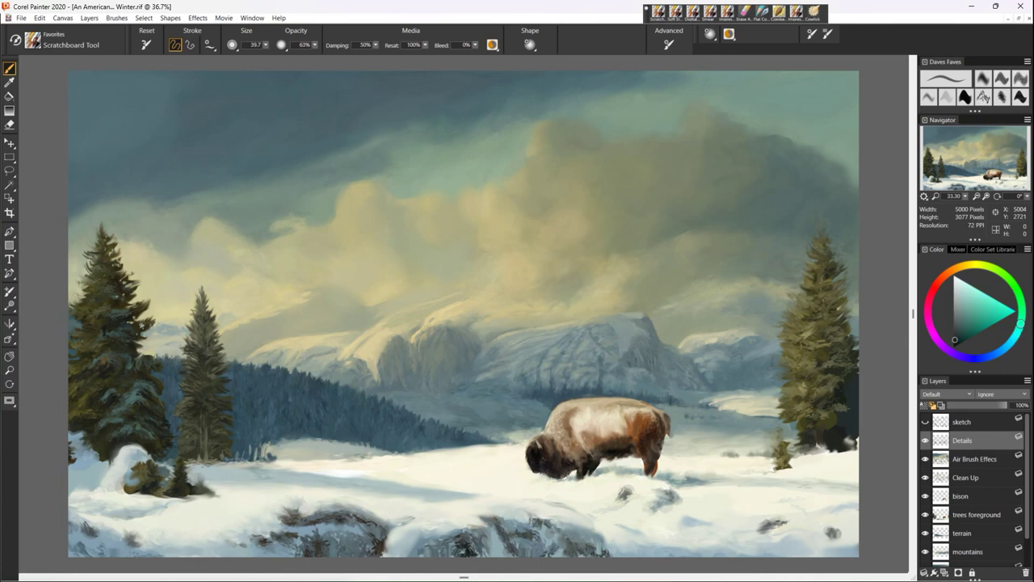
pyautogui.keyDown('alt'); pyautogui.click(133, 421); pyautogui.keyUp('alt')
pyautogui.keyDown('alt'); pyautogui.click(85, 406); pyautogui.keyUp('alt')
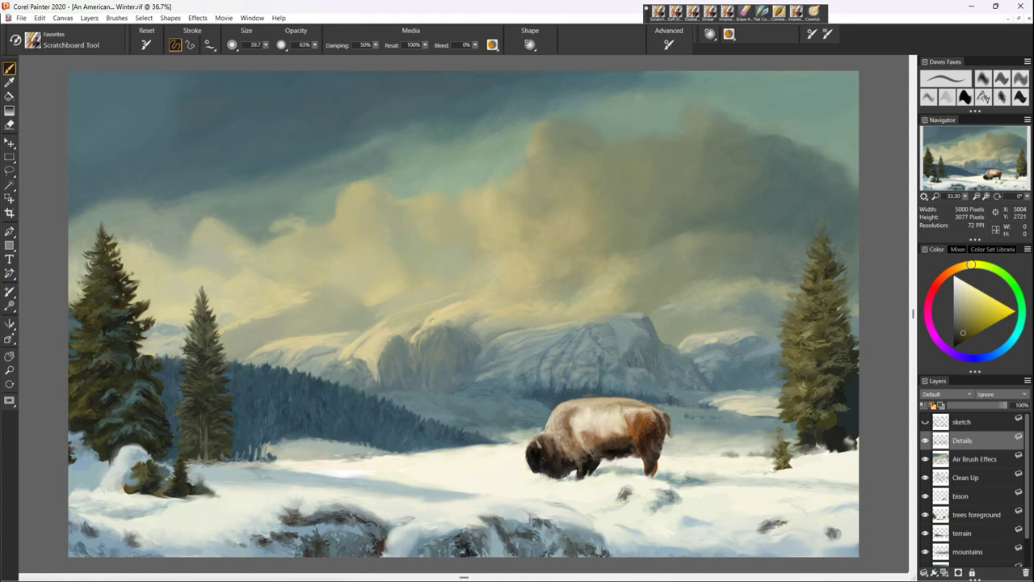
pyautogui.keyDown('alt'); pyautogui.click(202, 373); pyautogui.keyUp('alt')
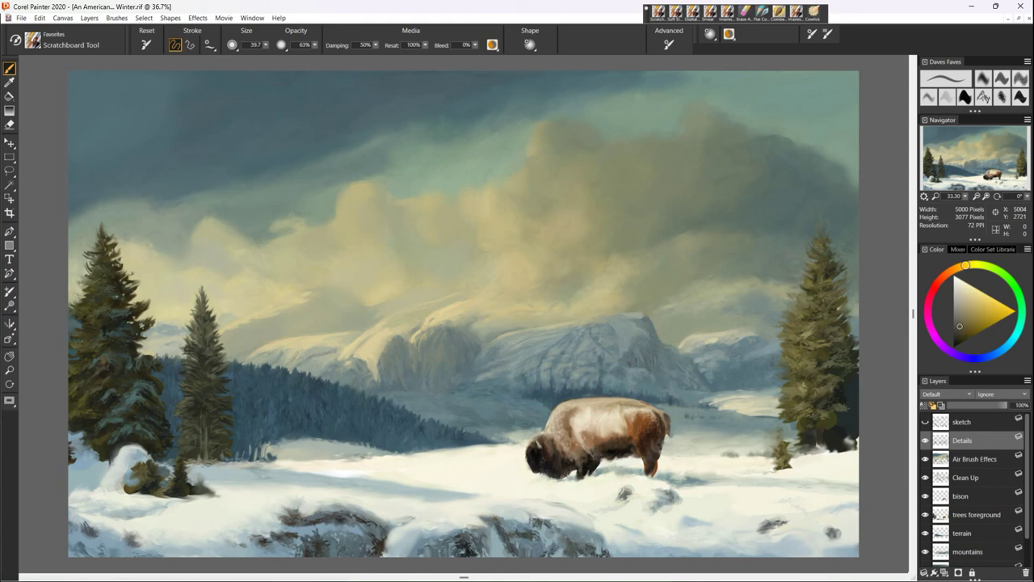
pyautogui.keyDown('alt'); pyautogui.click(190, 349); pyautogui.keyUp('alt')
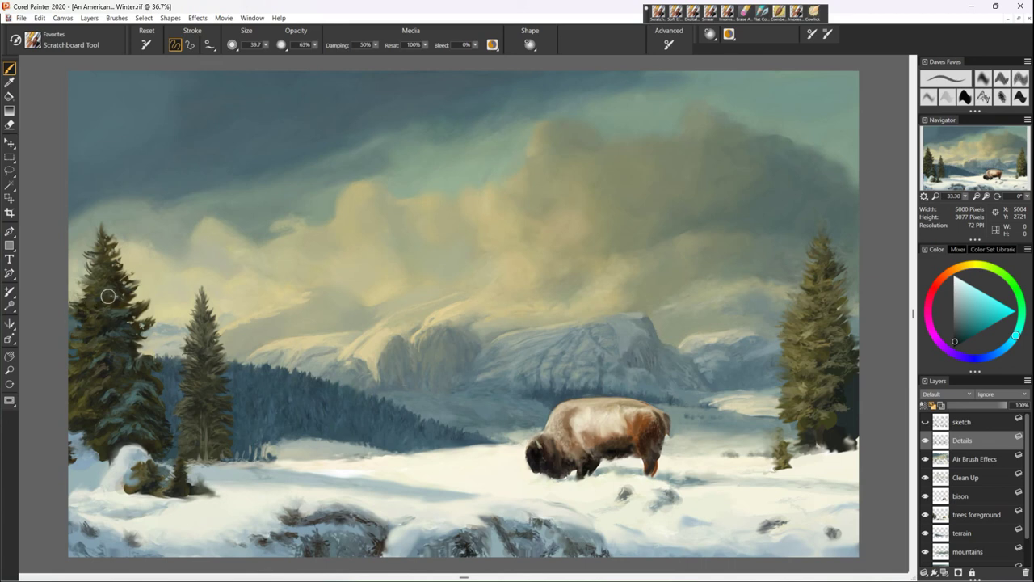
# - Set the brush opacity to 50% and refine the snow mound and bush below the larger left pine with sampled blue, dark green and snow tones
pyautogui.moveTo(315, 45); pyautogui.dragTo(303, 49)
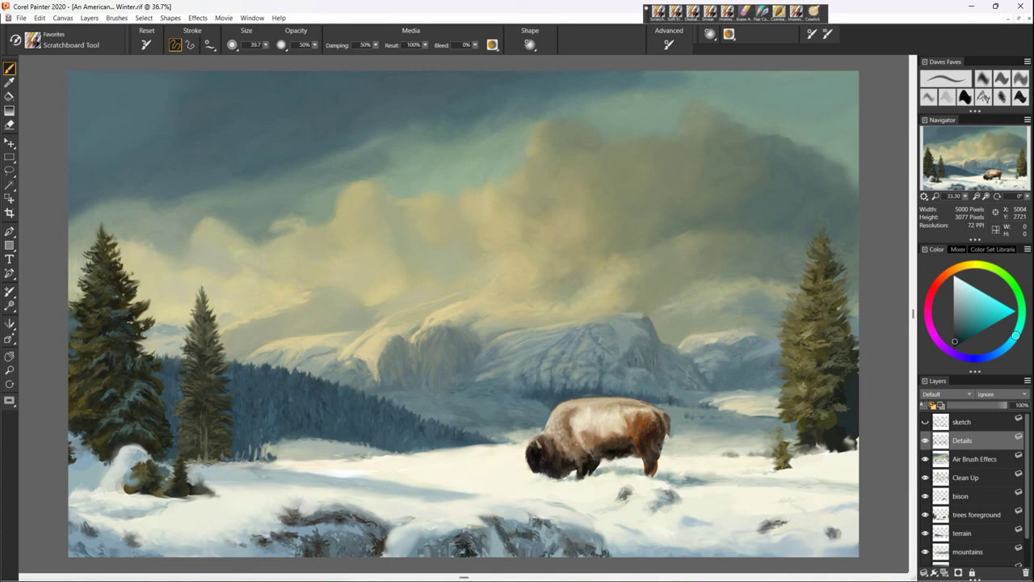
pyautogui.keyDown('alt'); pyautogui.click(177, 454); pyautogui.keyUp('alt')
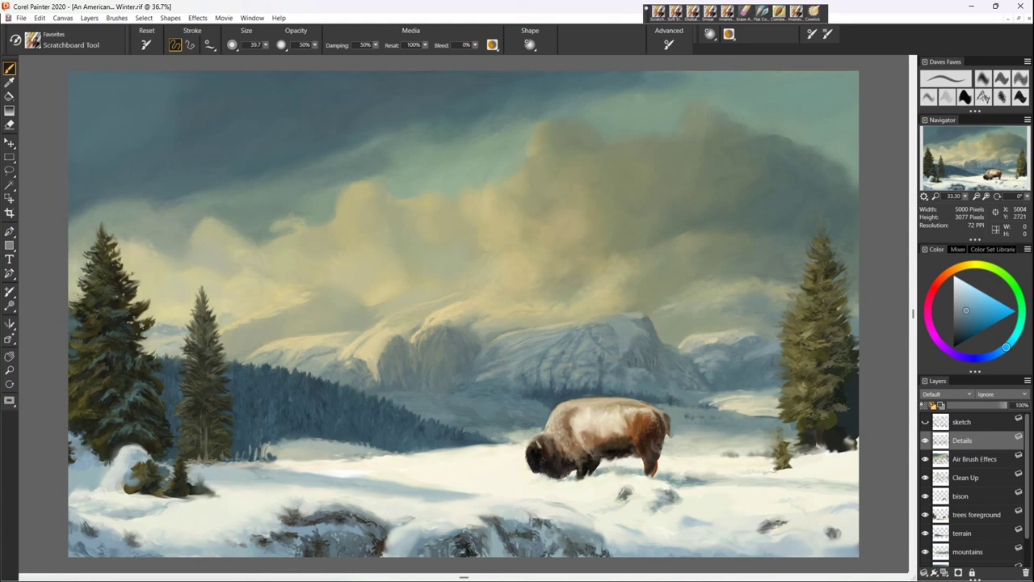
pyautogui.keyDown('alt'); pyautogui.click(144, 460); pyautogui.keyUp('alt')
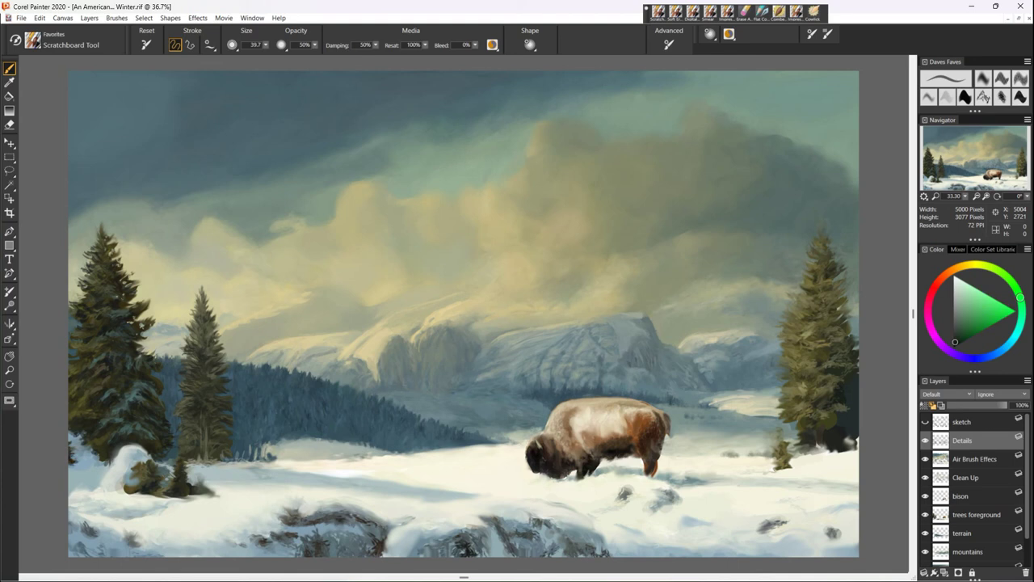
pyautogui.keyDown('alt'); pyautogui.click(144, 450); pyautogui.keyUp('alt')
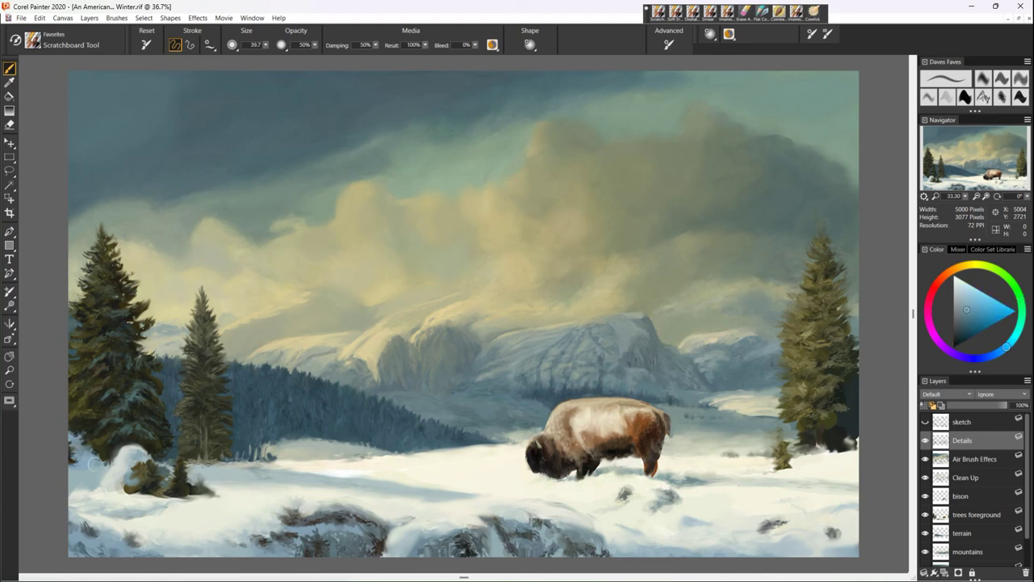
pyautogui.keyDown('alt'); pyautogui.click(629, 490); pyautogui.keyUp('alt')
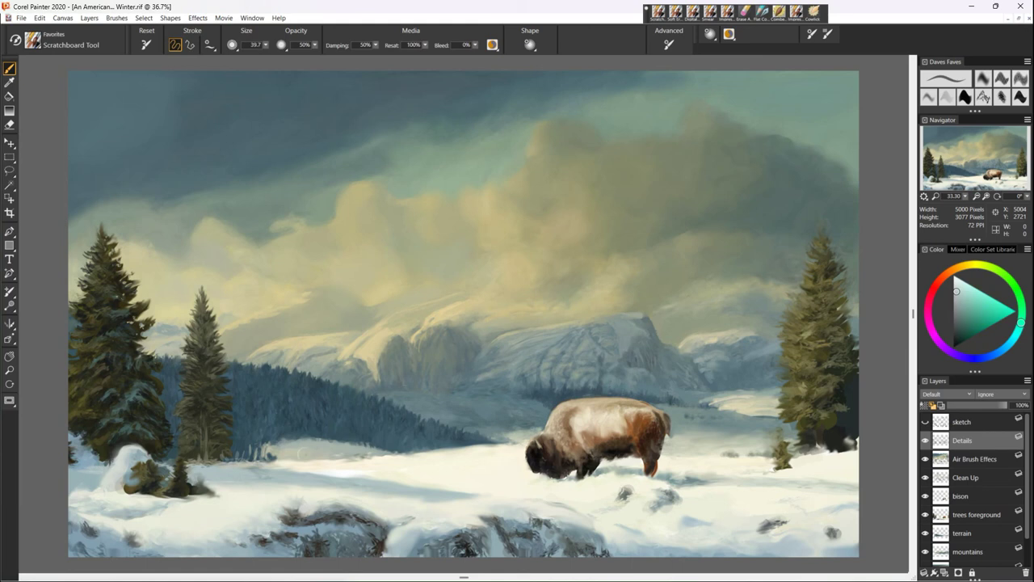
# - Refine the snow mound and bush below the larger left pine with sampled dark green, pale blue, cream and blue-grey tones
pyautogui.keyDown('alt'); pyautogui.click(121, 437); pyautogui.keyUp('alt')
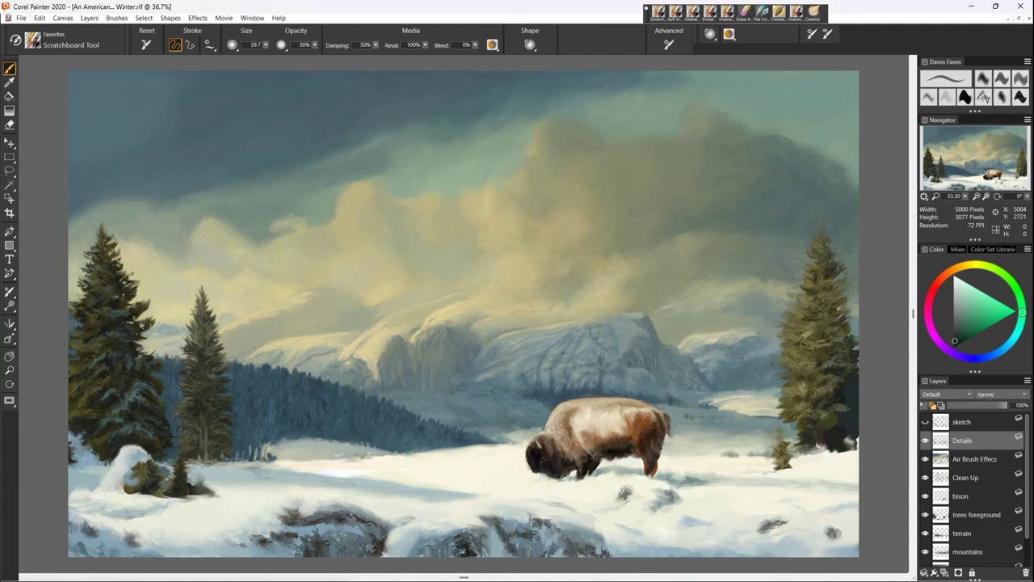
pyautogui.keyDown('alt'); pyautogui.click(638, 494); pyautogui.keyUp('alt')
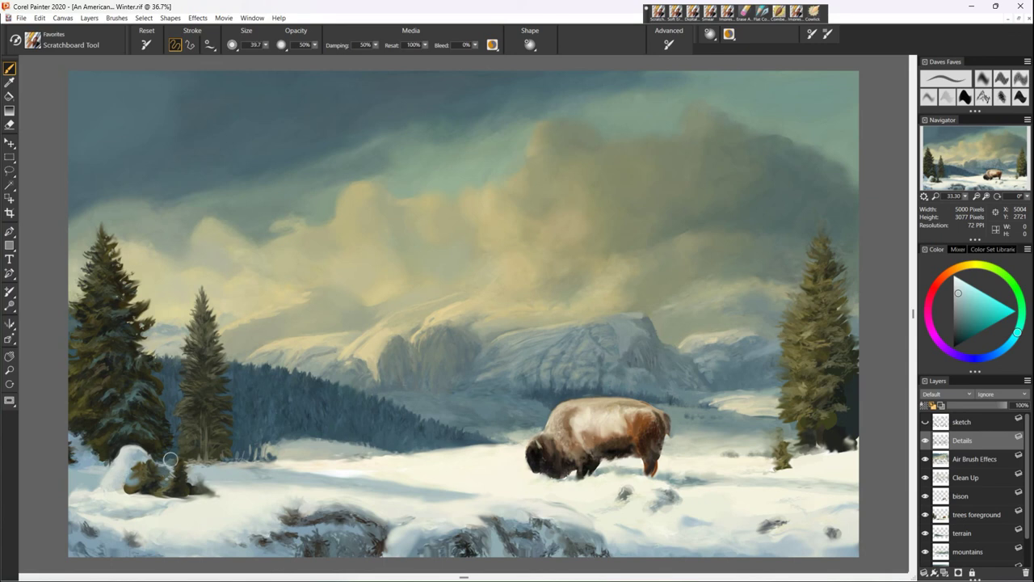
pyautogui.keyDown('alt'); pyautogui.click(279, 454); pyautogui.keyUp('alt')
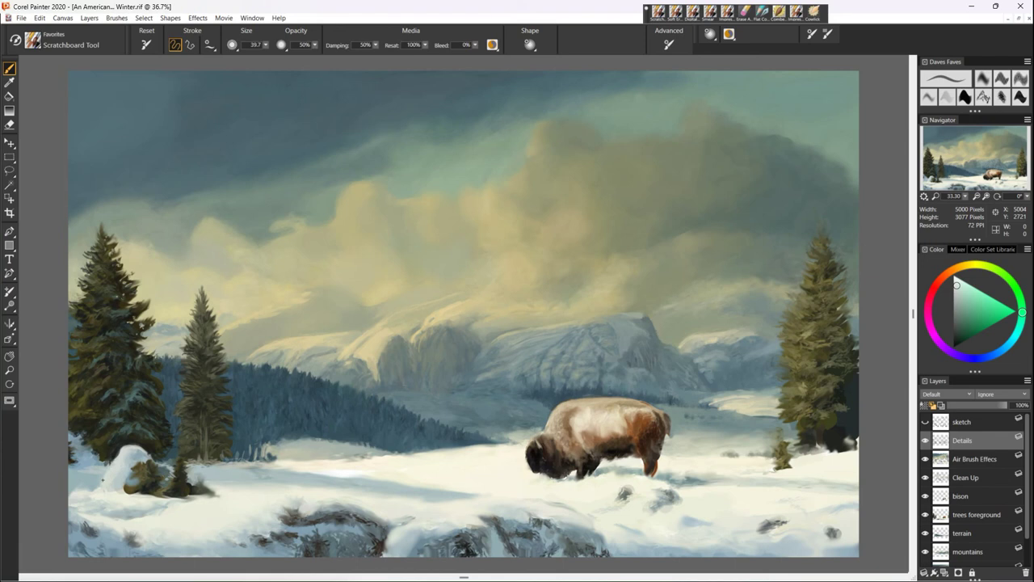
pyautogui.keyDown('alt'); pyautogui.click(200, 488); pyautogui.keyUp('alt')
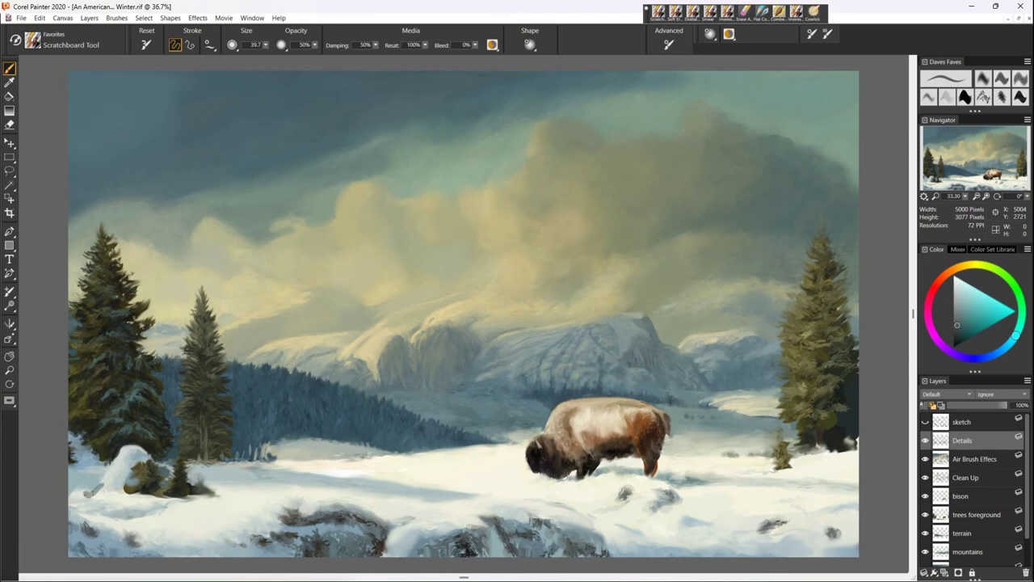
pyautogui.keyDown('alt'); pyautogui.click(228, 476); pyautogui.keyUp('alt')
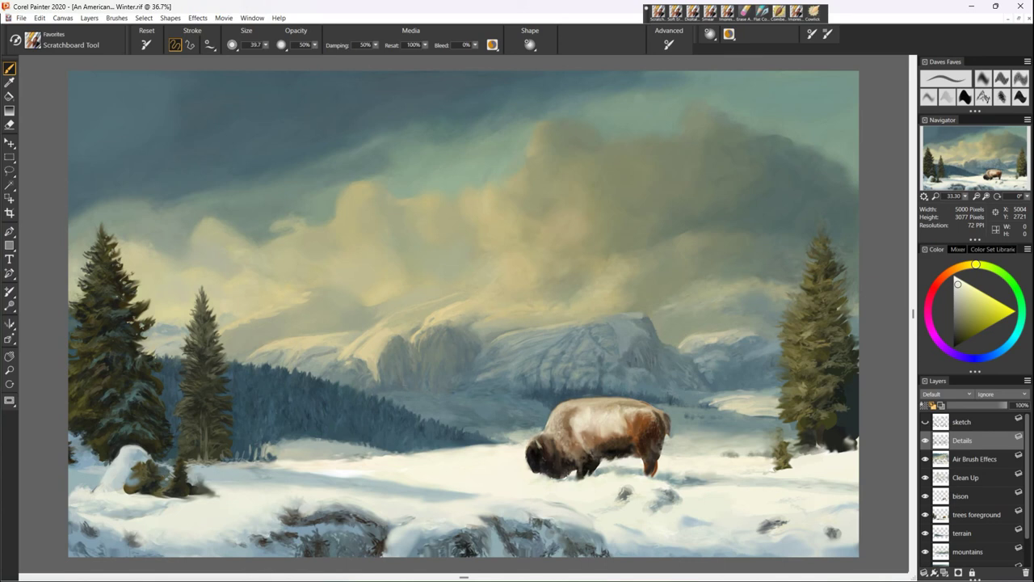
pyautogui.keyDown('alt'); pyautogui.click(828, 420); pyautogui.keyUp('alt')
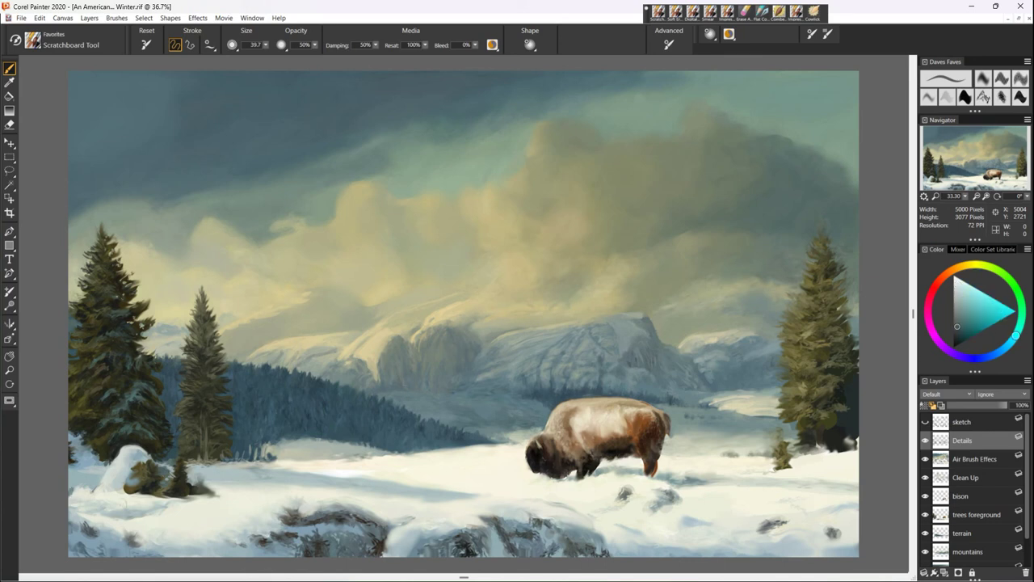
pyautogui.keyDown('alt'); pyautogui.click(841, 410); pyautogui.keyUp('alt')
# - Set the brush size to 16.9 and add fine sampled touches to the lower-left rocks and the smaller left pine's lower boughs
pyautogui.moveTo(267, 46)
pyautogui.mouseDown()
pyautogui.moveTo(240, 97)
pyautogui.moveTo(260, 81)
pyautogui.mouseUp()
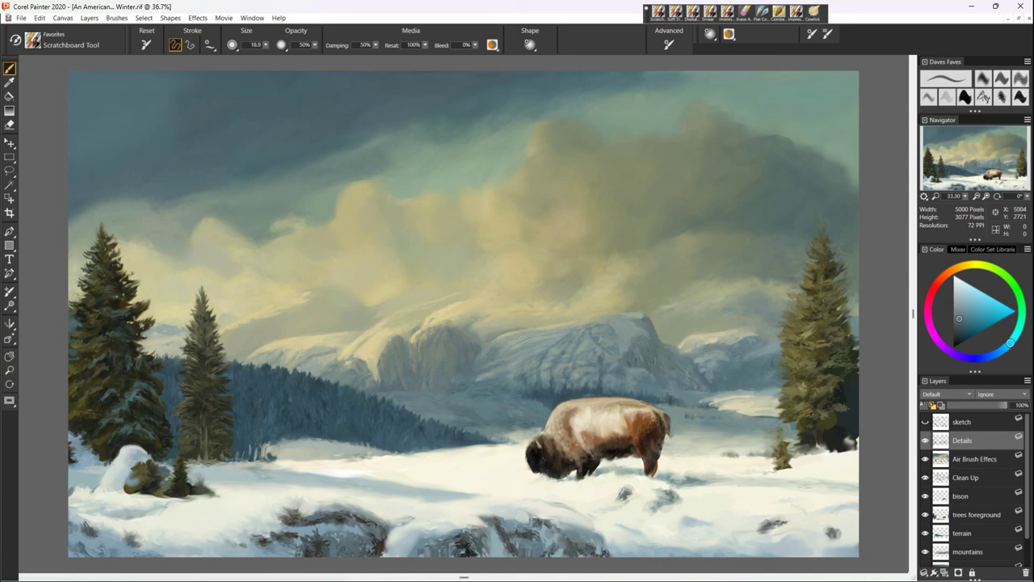
pyautogui.keyDown('alt'); pyautogui.click(97, 532); pyautogui.keyUp('alt')
pyautogui.moveTo(93, 529); pyautogui.dragTo(103, 537)
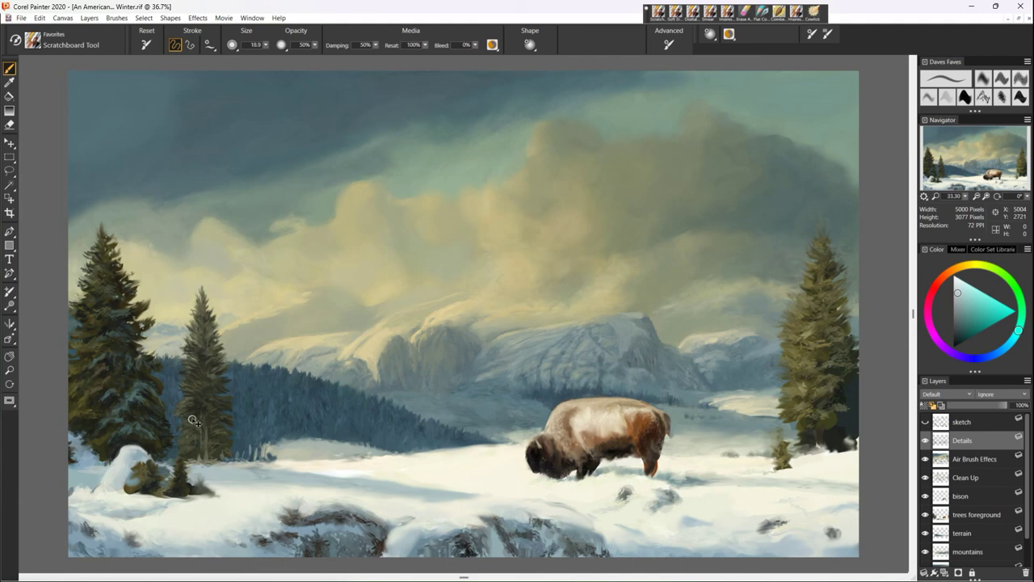
pyautogui.moveTo(189, 423); pyautogui.dragTo(191, 423)
# - Enlarge the brush and repaint the snow around the mound and bush with sampled pale snow and cool blue shadow tones
pyautogui.keyDown('alt'); pyautogui.click(160, 490); pyautogui.keyUp('alt')
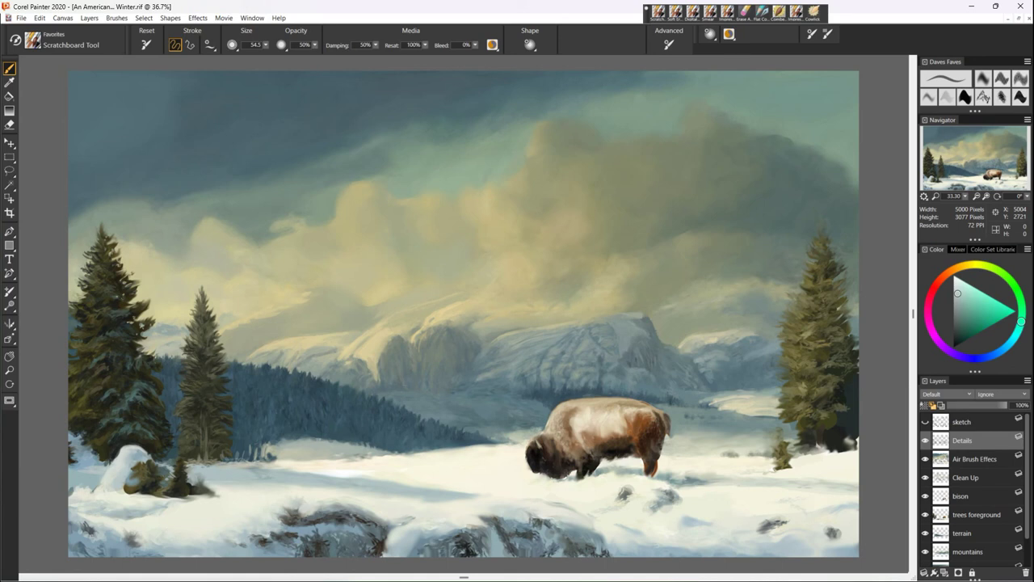
pyautogui.keyDown('alt'); pyautogui.click(170, 507); pyautogui.keyUp('alt')
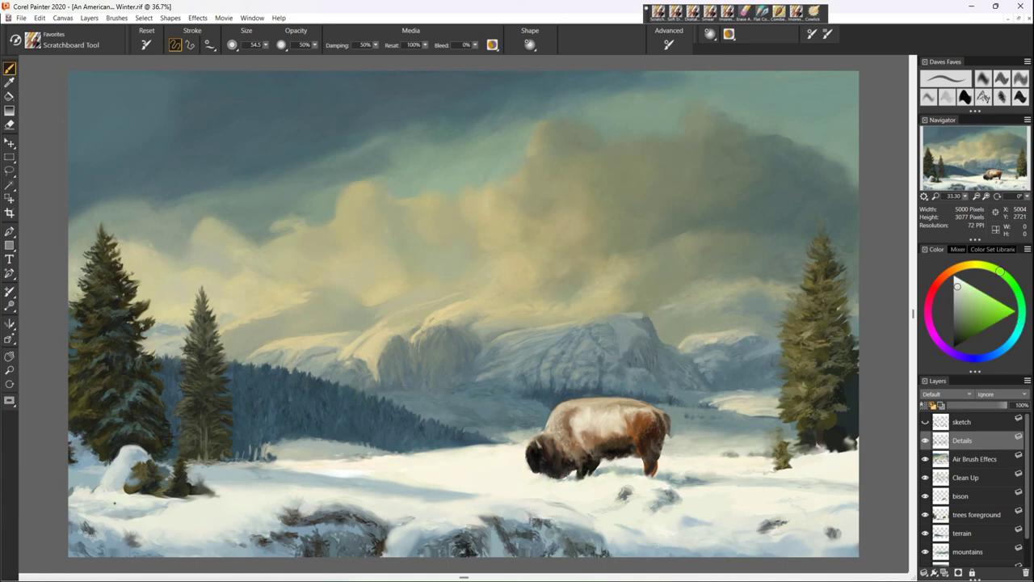
pyautogui.keyDown('alt'); pyautogui.click(105, 478); pyautogui.keyUp('alt')
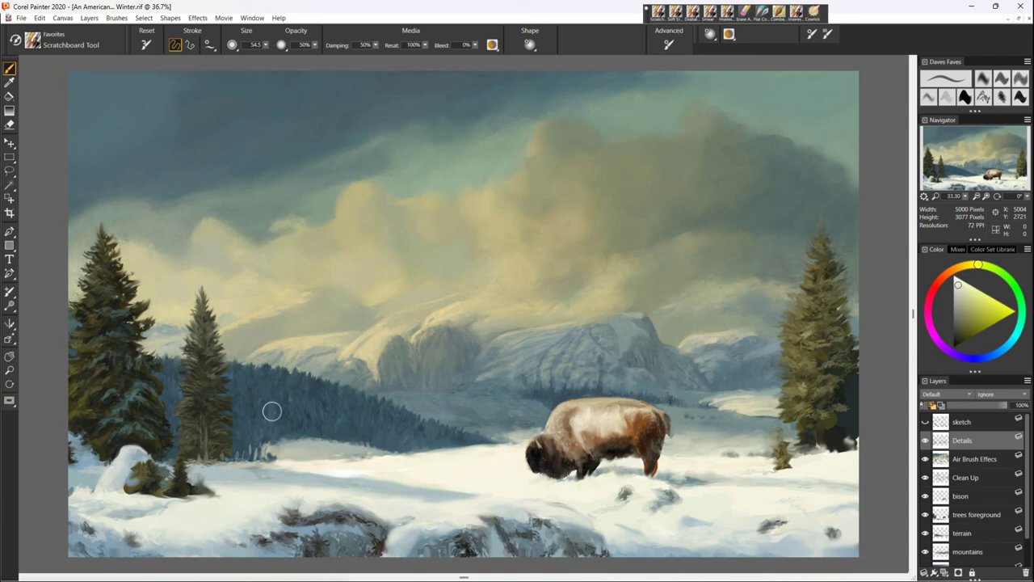
pyautogui.keyDown('alt'); pyautogui.click(89, 480); pyautogui.keyUp('alt')
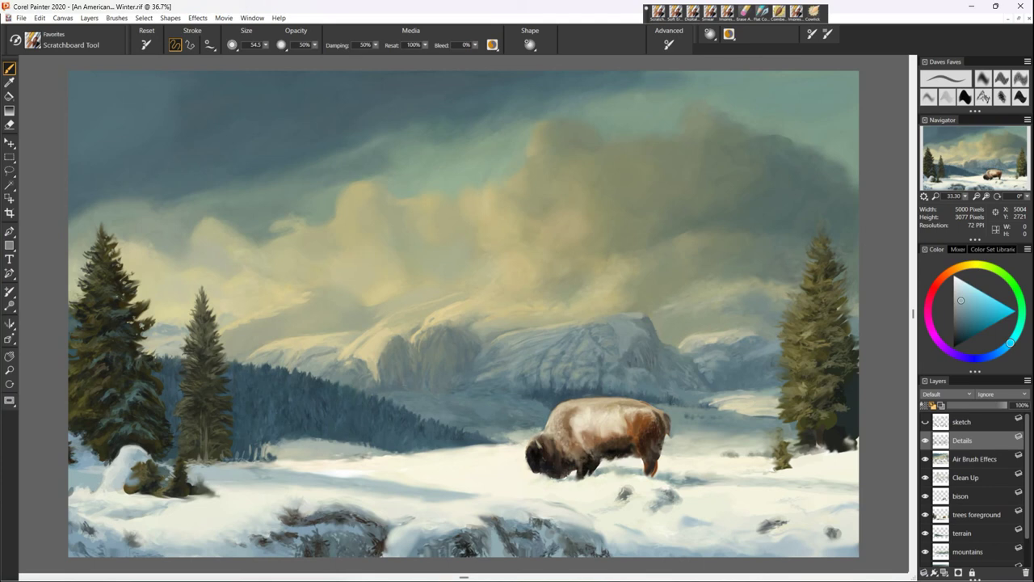
pyautogui.keyDown('alt'); pyautogui.click(121, 471); pyautogui.keyUp('alt')
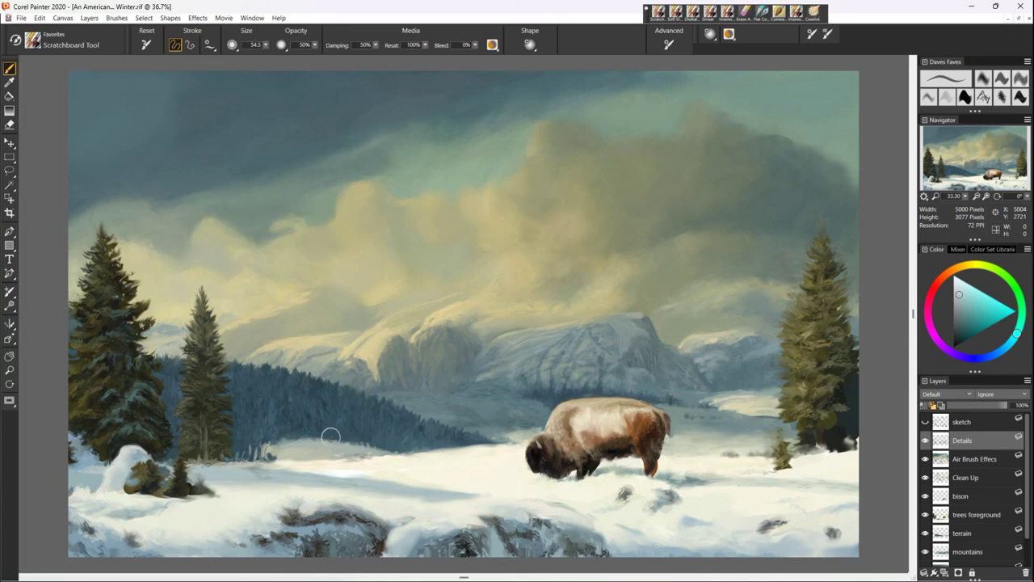
pyautogui.keyDown('alt'); pyautogui.click(127, 501); pyautogui.keyUp('alt')
pyautogui.moveTo(131, 502); pyautogui.dragTo(126, 491)
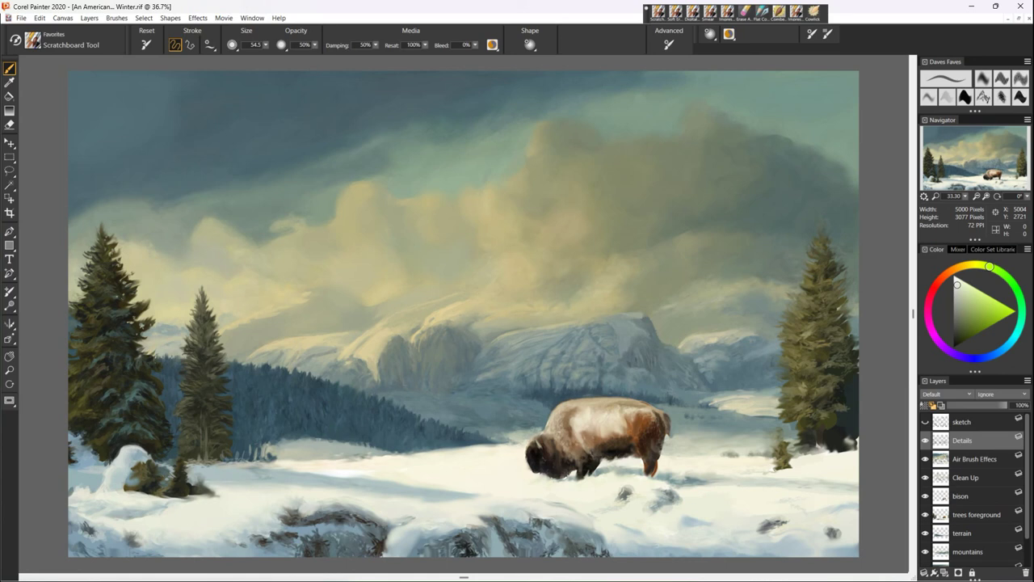
# - Blend the foreground snow directly below the bush with sampled snow and blue tones, and sample a dark olive from the bush
pyautogui.keyDown('alt'); pyautogui.click(125, 503); pyautogui.keyUp('alt')
pyautogui.keyDown('alt'); pyautogui.click(126, 506); pyautogui.keyUp('alt')
pyautogui.moveTo(126, 501)
pyautogui.mouseDown()
pyautogui.moveTo(343, 445)
pyautogui.moveTo(155, 507)
pyautogui.mouseUp()
pyautogui.keyDown('alt'); pyautogui.click(147, 502); pyautogui.keyUp('alt')
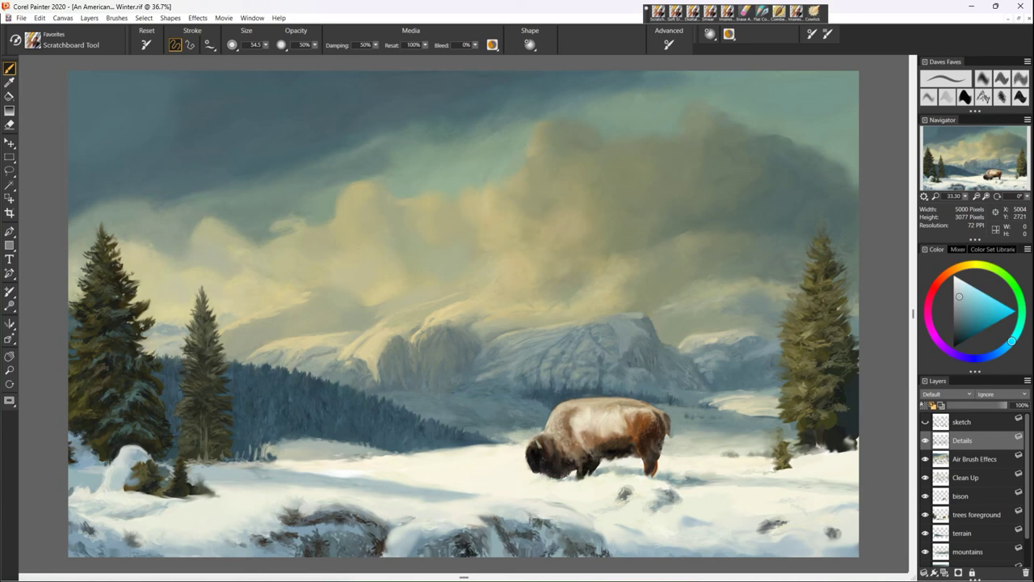
pyautogui.keyDown('alt'); pyautogui.click(181, 483); pyautogui.keyUp('alt')
pyautogui.keyDown('alt'); pyautogui.click(181, 484); pyautogui.keyUp('alt')
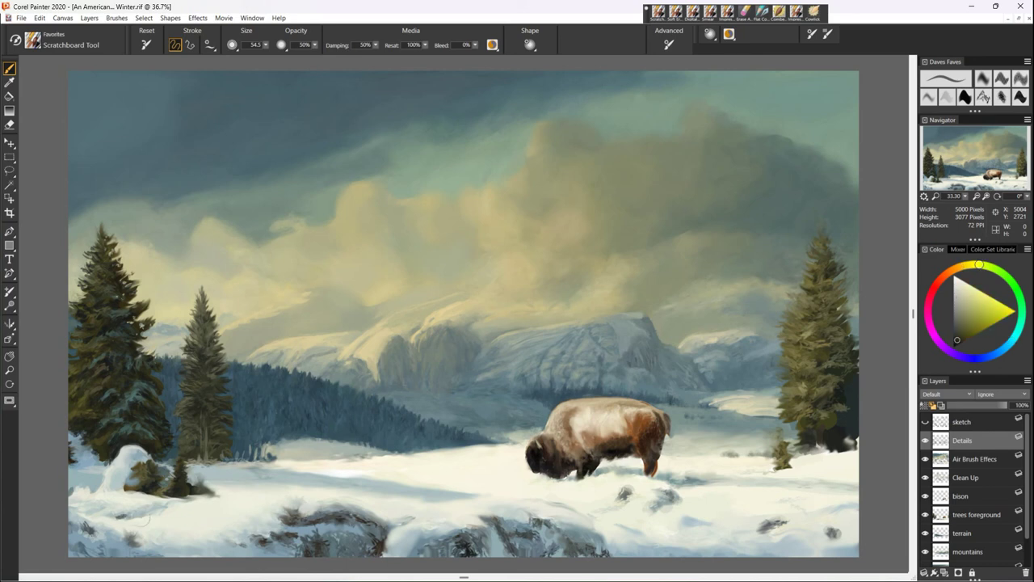
# - Lower the brush opacity to 31% and soften the foreground snow below the bush with sampled off-white and greenish snow tones
pyautogui.moveTo(318, 49); pyautogui.dragTo(302, 85)
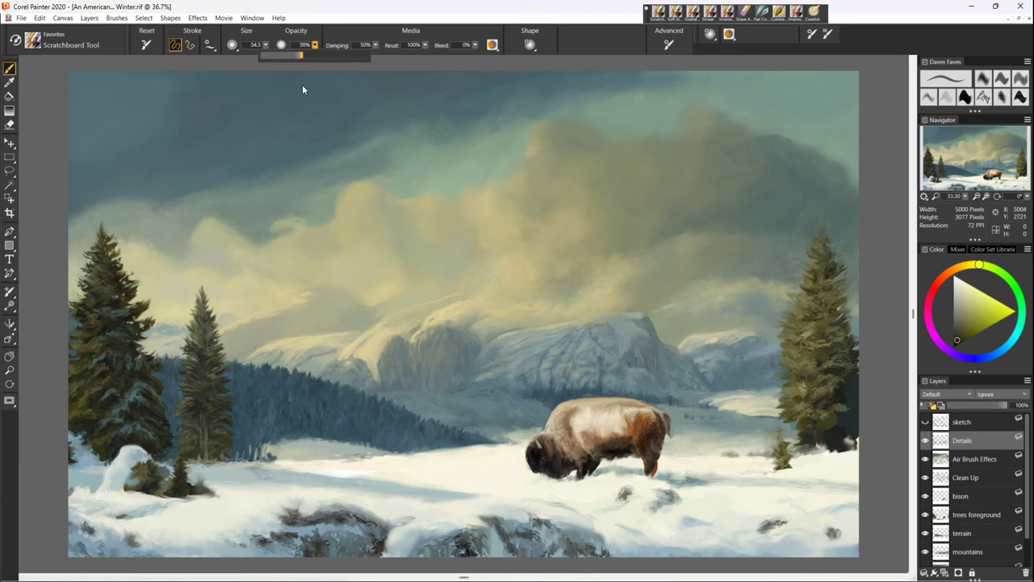
pyautogui.keyDown('alt'); pyautogui.click(135, 505); pyautogui.keyUp('alt')
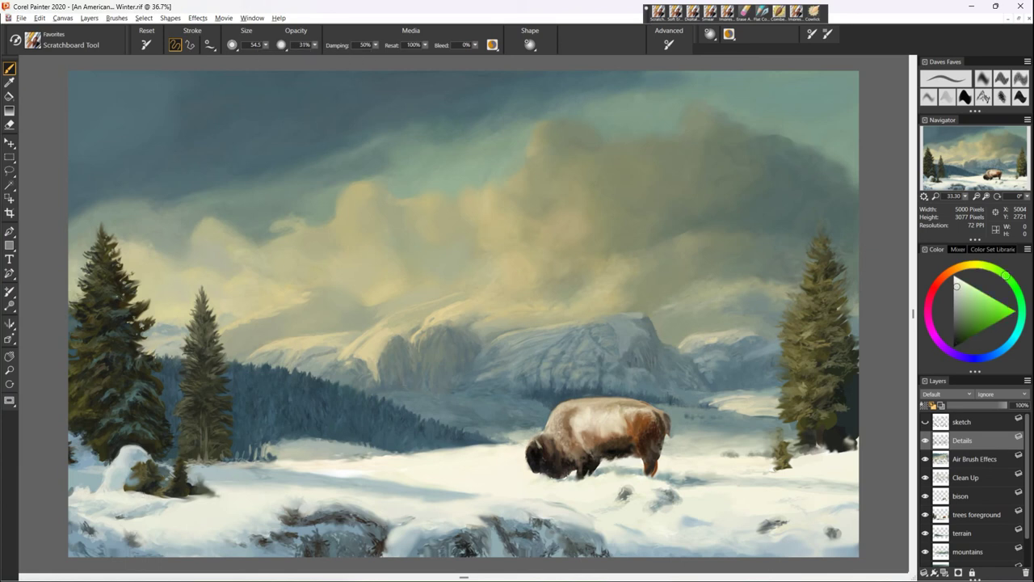
pyautogui.keyDown('alt'); pyautogui.click(151, 520); pyautogui.keyUp('alt')
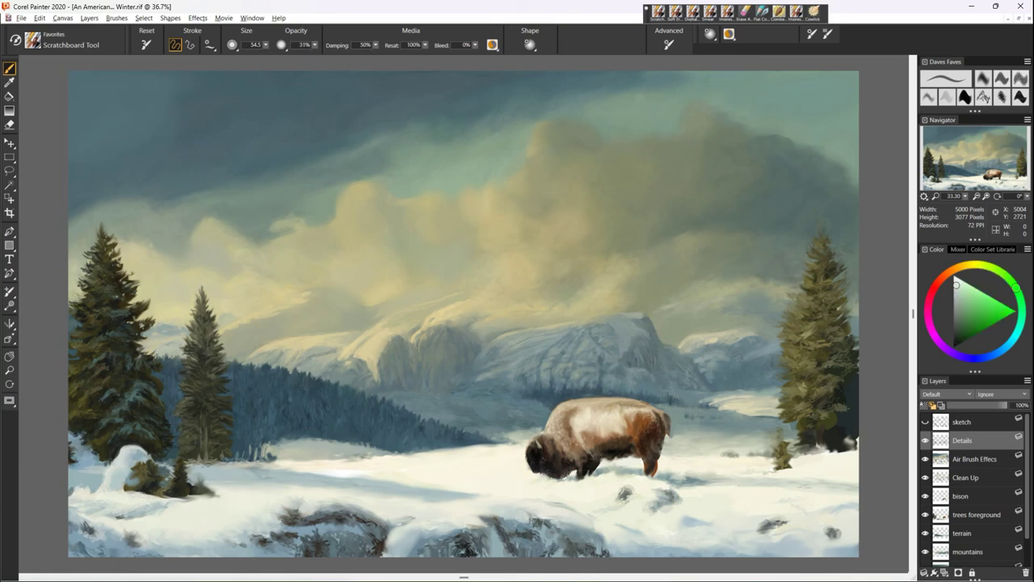
pyautogui.keyDown('alt'); pyautogui.click(150, 518); pyautogui.keyUp('alt')
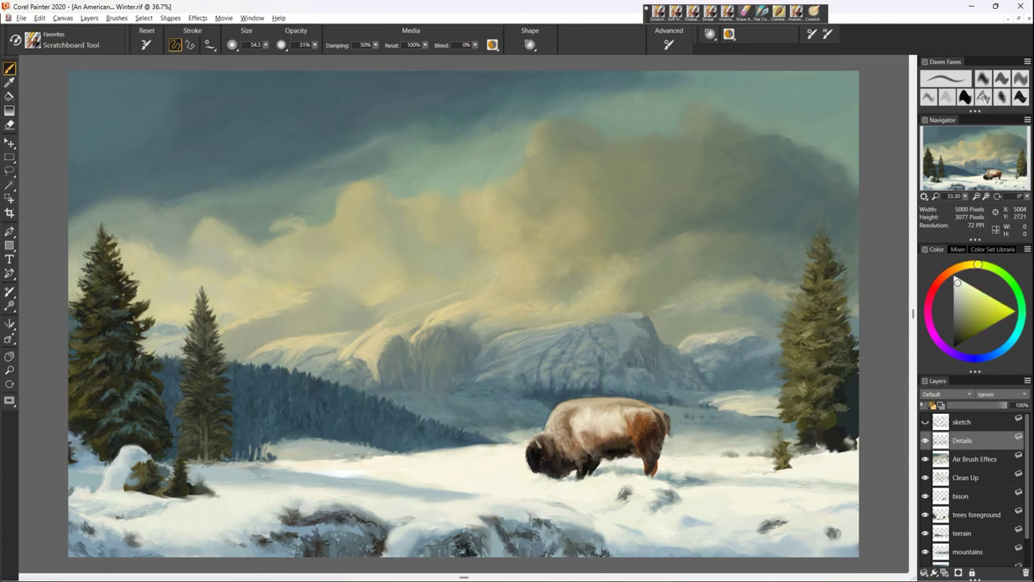
pyautogui.keyDown('alt'); pyautogui.click(148, 515); pyautogui.keyUp('alt')
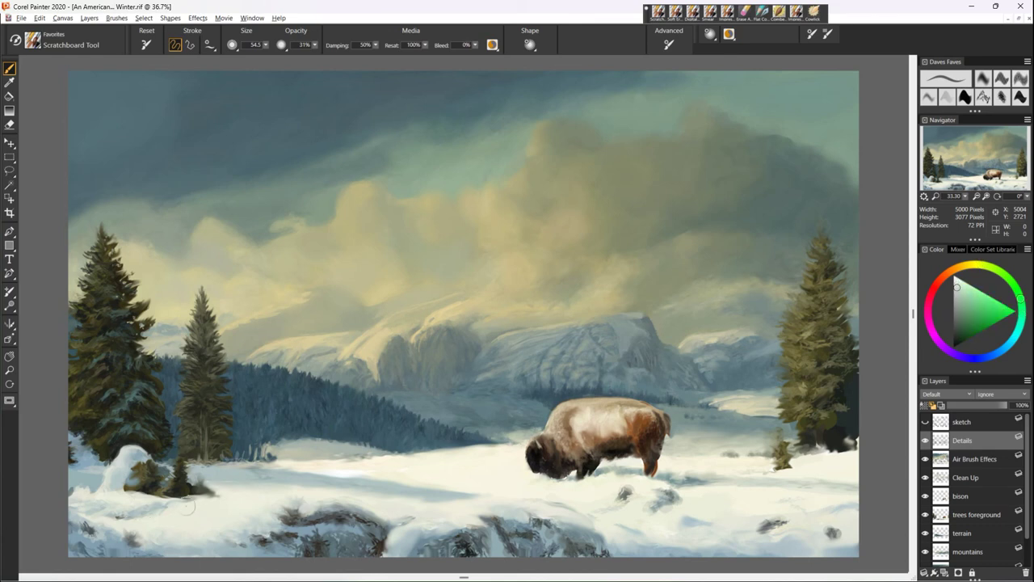
pyautogui.keyDown('alt'); pyautogui.click(125, 490); pyautogui.keyUp('alt')
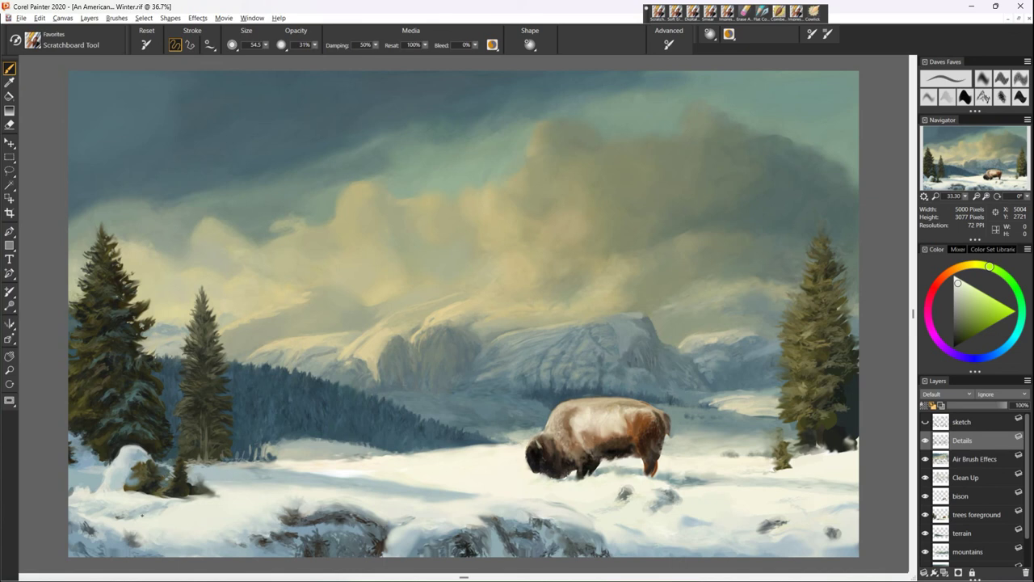
# - Refine the snow and grasses at the distant forest's base beside the smaller left pine with sampled cream, blue and pale green tones
pyautogui.keyDown('alt'); pyautogui.click(328, 441); pyautogui.keyUp('alt')
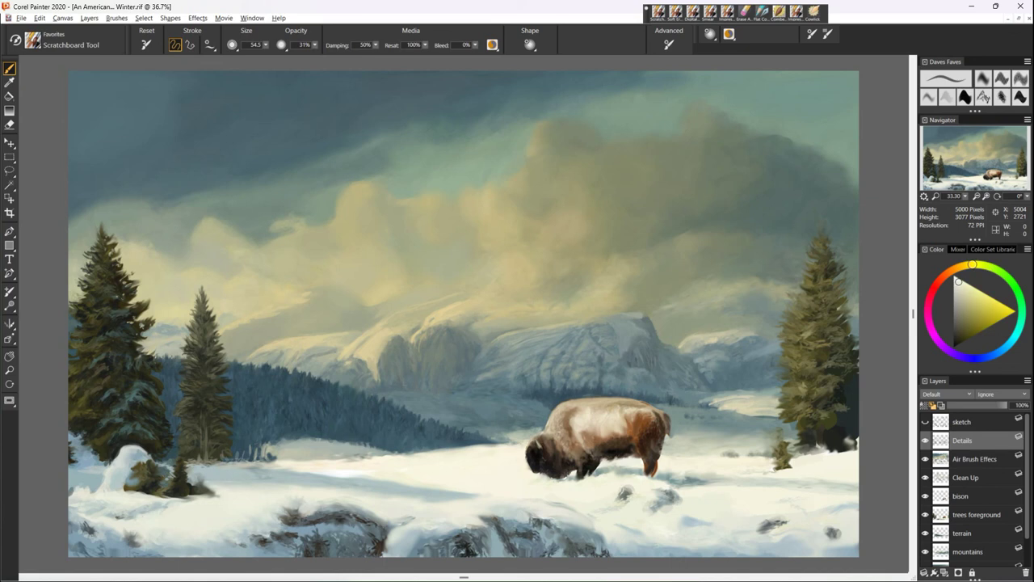
pyautogui.keyDown('alt'); pyautogui.click(389, 482); pyautogui.keyUp('alt')
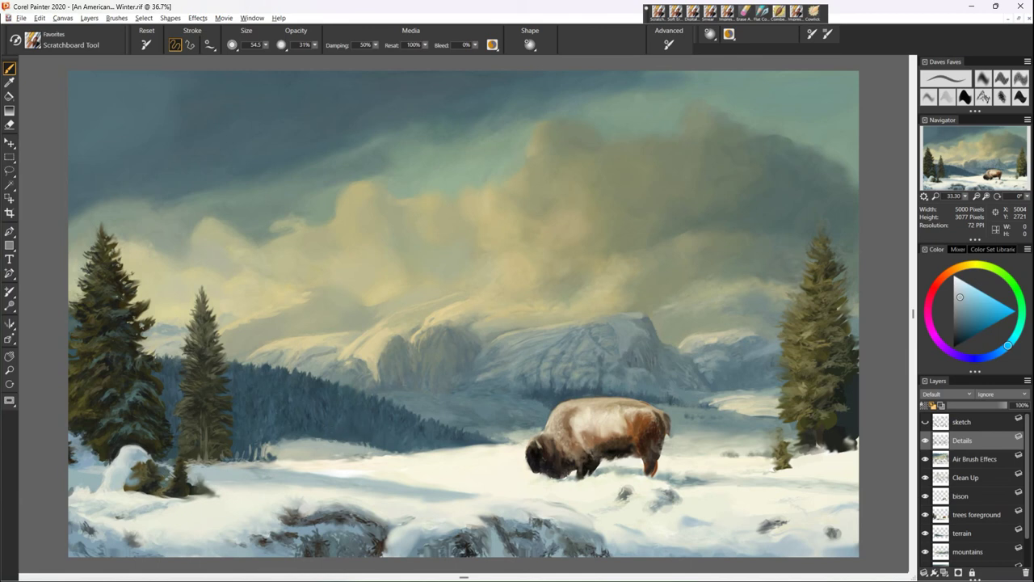
pyautogui.keyDown('alt'); pyautogui.click(279, 460); pyautogui.keyUp('alt')
pyautogui.keyDown('alt'); pyautogui.click(279, 460); pyautogui.keyUp('alt')
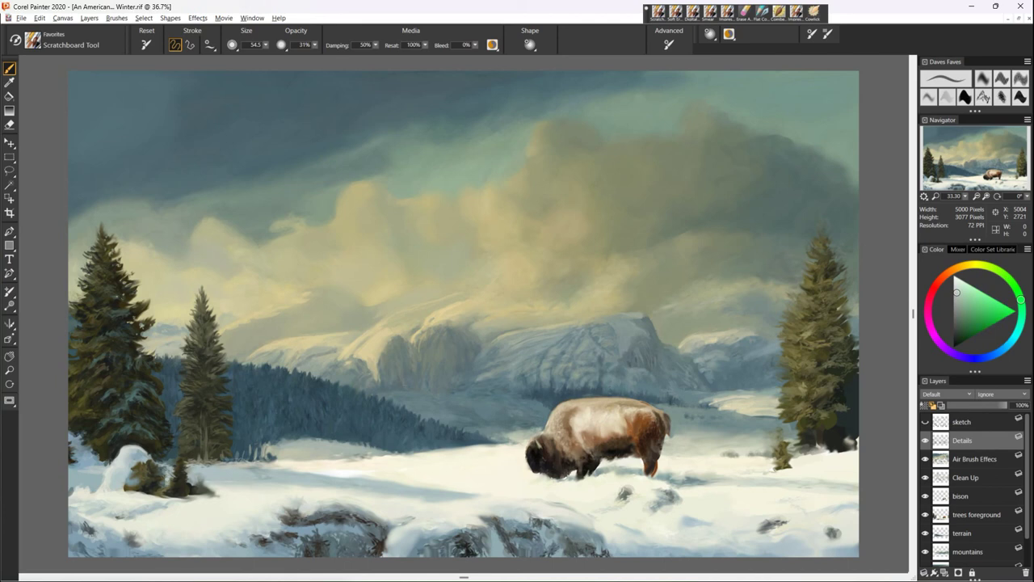
pyautogui.hotkey('shift', 's')
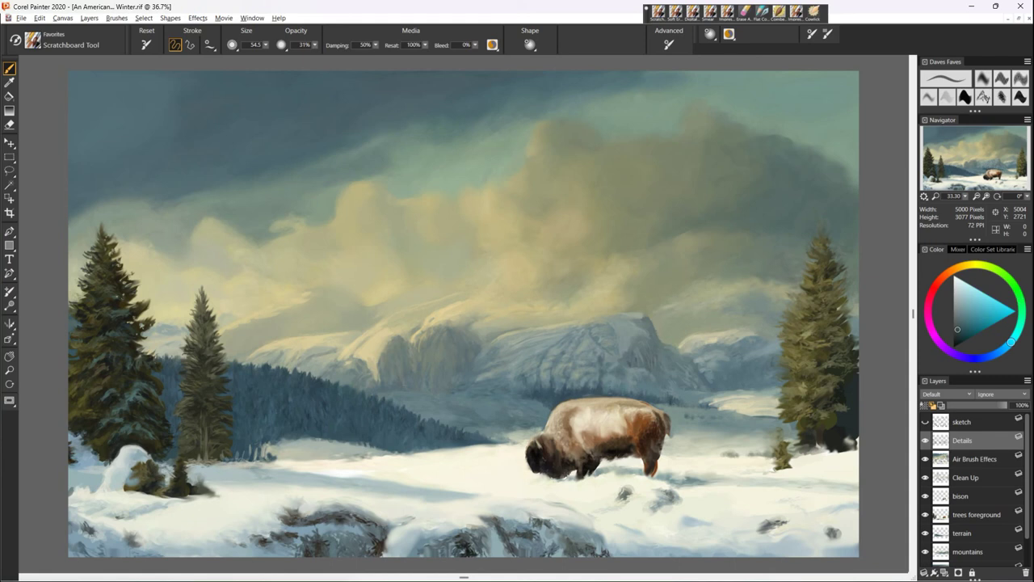
pyautogui.hotkey('shift', 's')
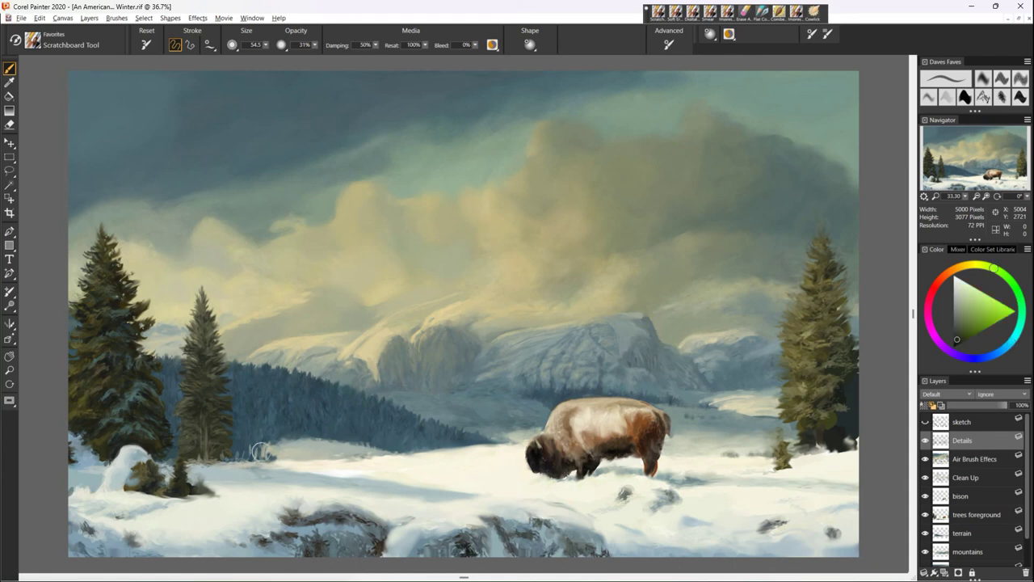
pyautogui.hotkey('shift', 's')
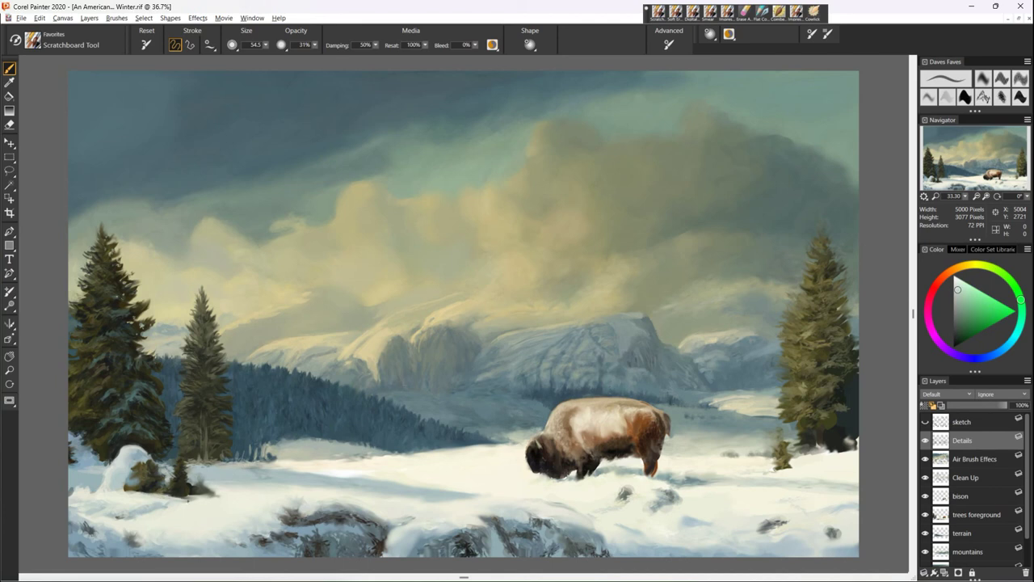
pyautogui.hotkey('shift', 's')
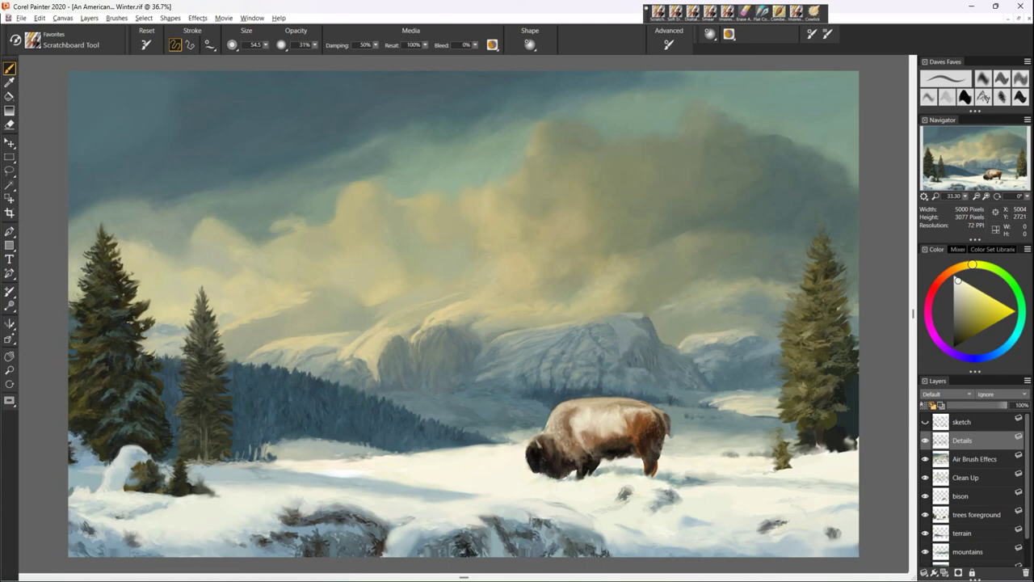
pyautogui.hotkey('shift', 's')
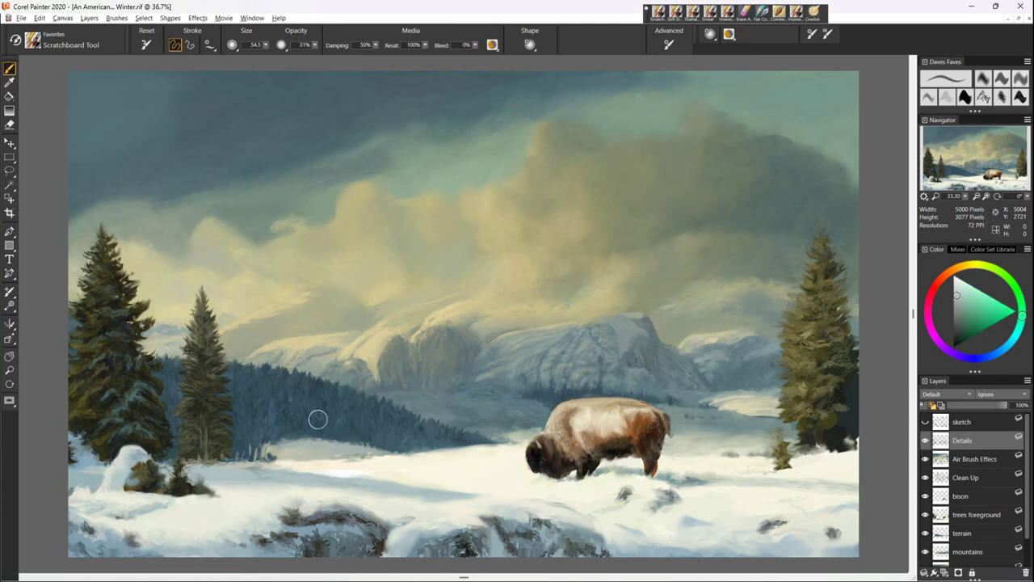
# - Reshape the small shrub beside the bush and clean up its snowy edge with sampled snow and dark green tones
pyautogui.keyDown('alt'); pyautogui.click(198, 472); pyautogui.keyUp('alt')
pyautogui.moveTo(194, 475); pyautogui.dragTo(188, 480)
pyautogui.keyDown('alt'); pyautogui.click(374, 440); pyautogui.keyUp('alt')
pyautogui.keyDown('alt'); pyautogui.click(189, 487); pyautogui.keyUp('alt')
pyautogui.moveTo(201, 490); pyautogui.dragTo(183, 474)
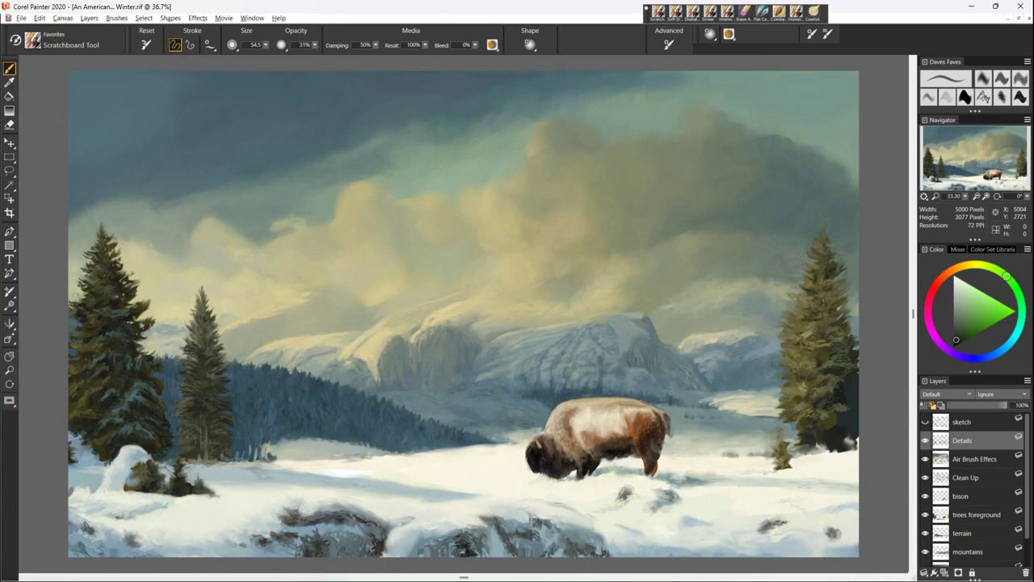
pyautogui.keyDown('alt'); pyautogui.click(220, 500); pyautogui.keyUp('alt')
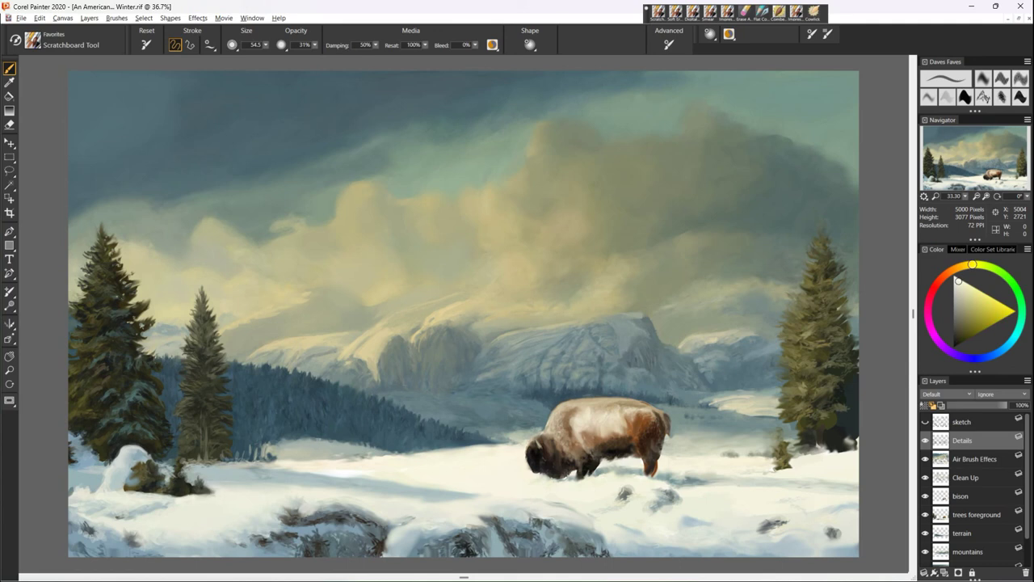
pyautogui.keyDown('alt'); pyautogui.click(263, 466); pyautogui.keyUp('alt')
pyautogui.moveTo(216, 493)
pyautogui.mouseDown()
pyautogui.moveTo(206, 489)
pyautogui.moveTo(218, 493)
pyautogui.mouseUp()
# - Rework the left-centre foreground rock outcrop and surrounding snow with sampled pale snow and slate-blue tones
pyautogui.keyDown('alt'); pyautogui.click(843, 498); pyautogui.keyUp('alt')
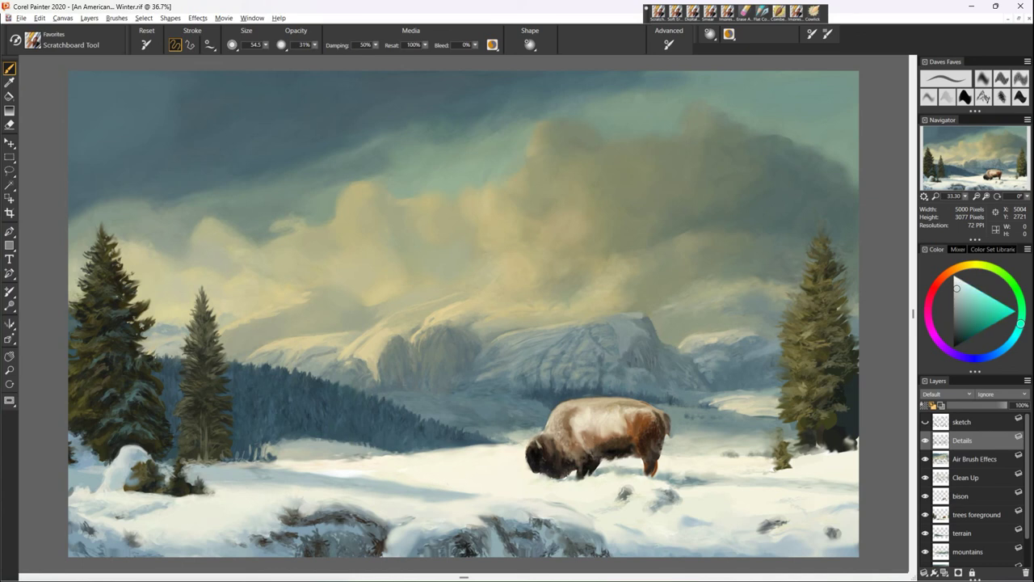
pyautogui.keyDown('alt'); pyautogui.click(477, 531); pyautogui.keyUp('alt')
pyautogui.keyDown('alt'); pyautogui.click(416, 486); pyautogui.keyUp('alt')
pyautogui.keyDown('alt'); pyautogui.click(398, 478); pyautogui.keyUp('alt')
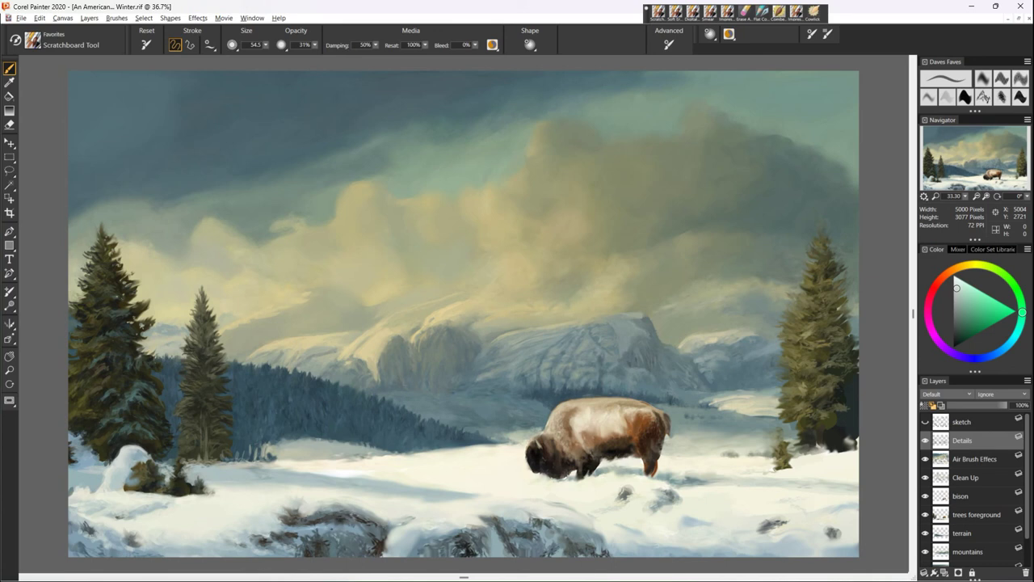
pyautogui.moveTo(321, 528); pyautogui.dragTo(367, 535)
pyautogui.keyDown('alt'); pyautogui.click(342, 511); pyautogui.keyUp('alt')
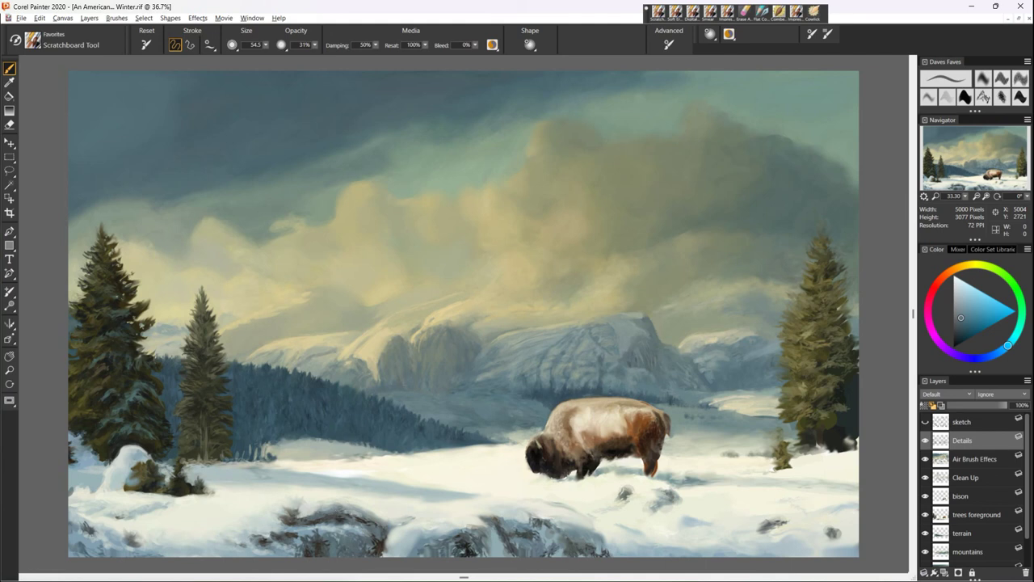
# - Refine the top of the left-centre foreground rock outcrop with sampled slate-blue, cream and pale greenish snow tones
pyautogui.keyDown('alt'); pyautogui.click(359, 521); pyautogui.keyUp('alt')
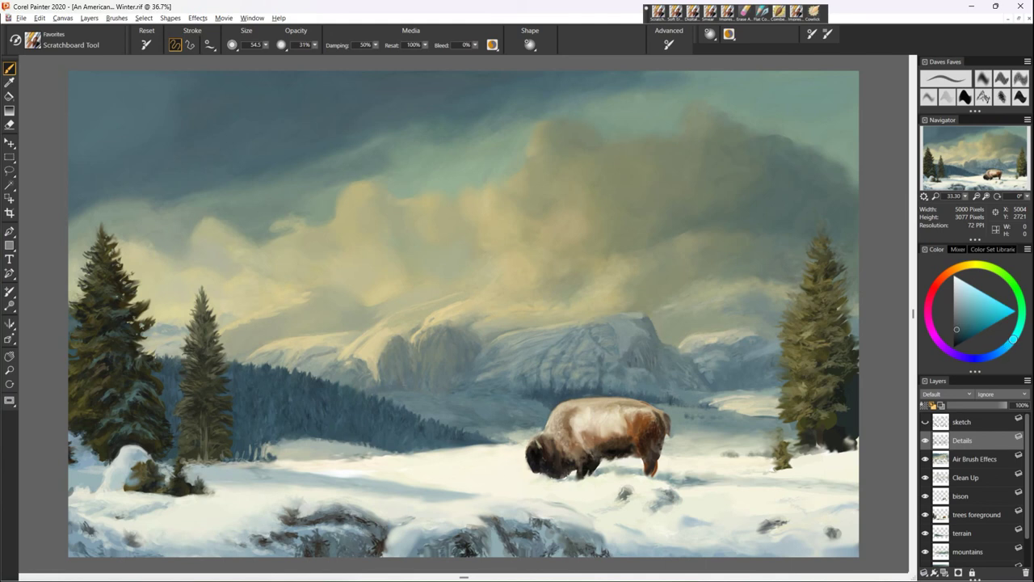
pyautogui.keyDown('alt'); pyautogui.click(386, 524); pyautogui.keyUp('alt')
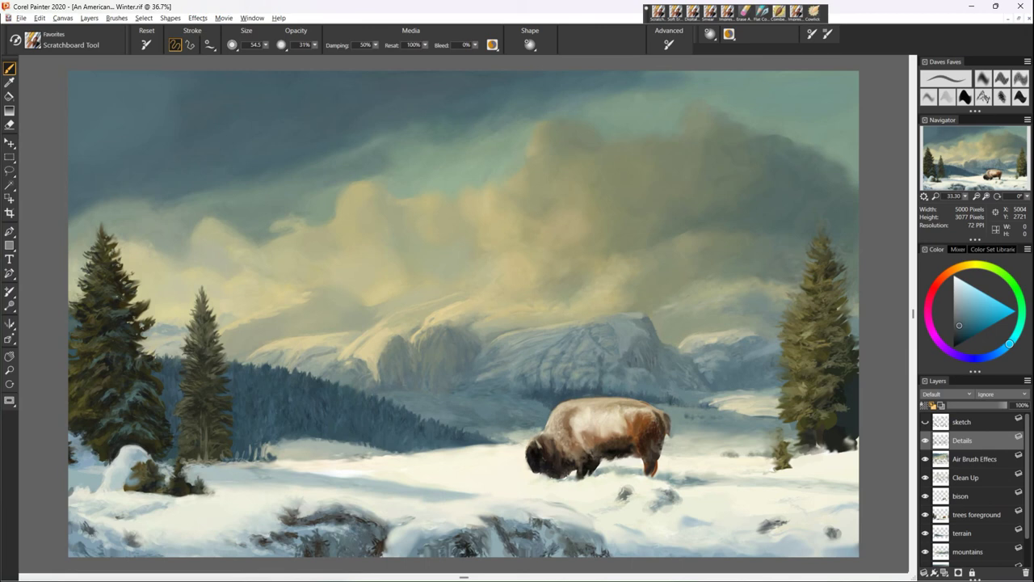
pyautogui.keyDown('alt'); pyautogui.click(540, 483); pyautogui.keyUp('alt')
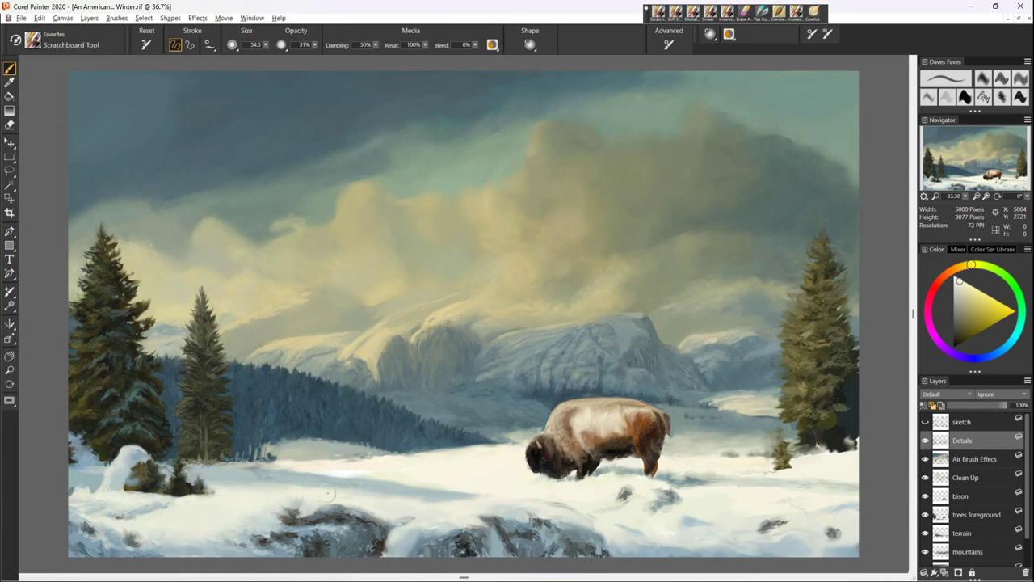
pyautogui.keyDown('alt'); pyautogui.click(566, 483); pyautogui.keyUp('alt')
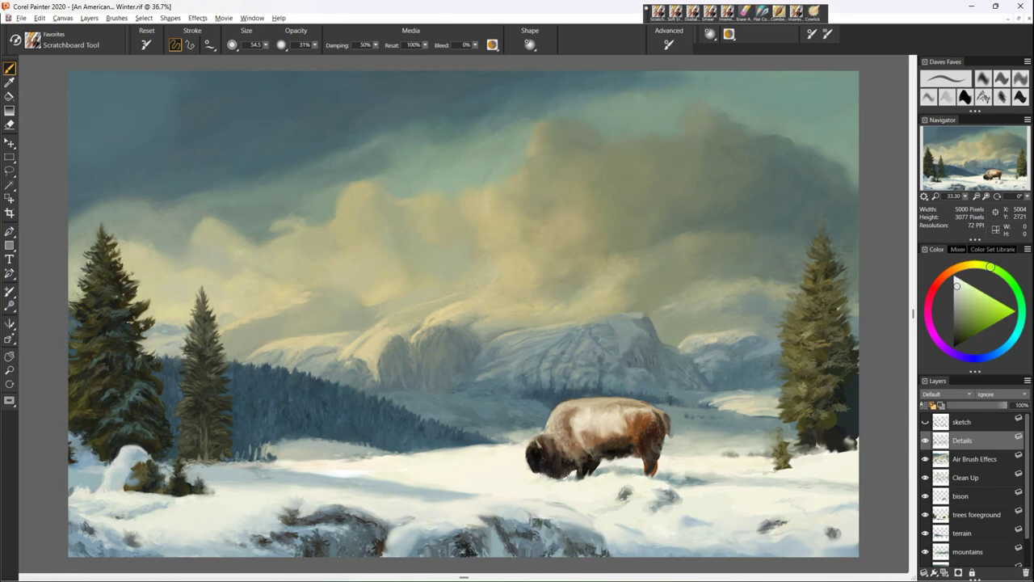
pyautogui.keyDown('alt'); pyautogui.click(355, 491); pyautogui.keyUp('alt')
pyautogui.moveTo(298, 514); pyautogui.dragTo(310, 515)
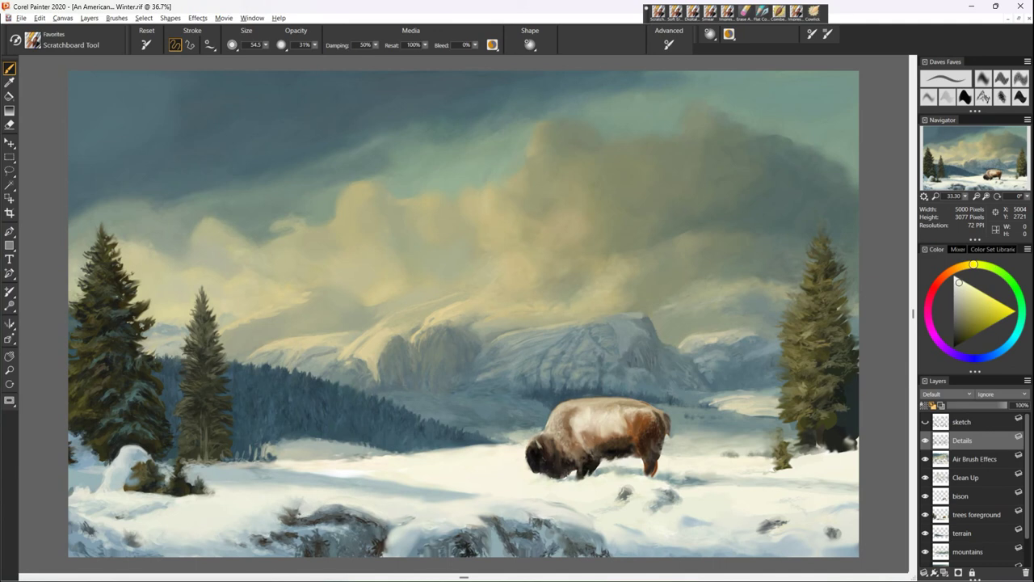
# - Touch up the left-centre outcrop's upper left edge with sampled dark slate and cream snow tones
pyautogui.keyDown('alt'); pyautogui.click(356, 495); pyautogui.keyUp('alt')
pyautogui.keyDown('alt'); pyautogui.click(464, 434); pyautogui.keyUp('alt')
pyautogui.keyDown('alt'); pyautogui.click(323, 517); pyautogui.keyUp('alt')
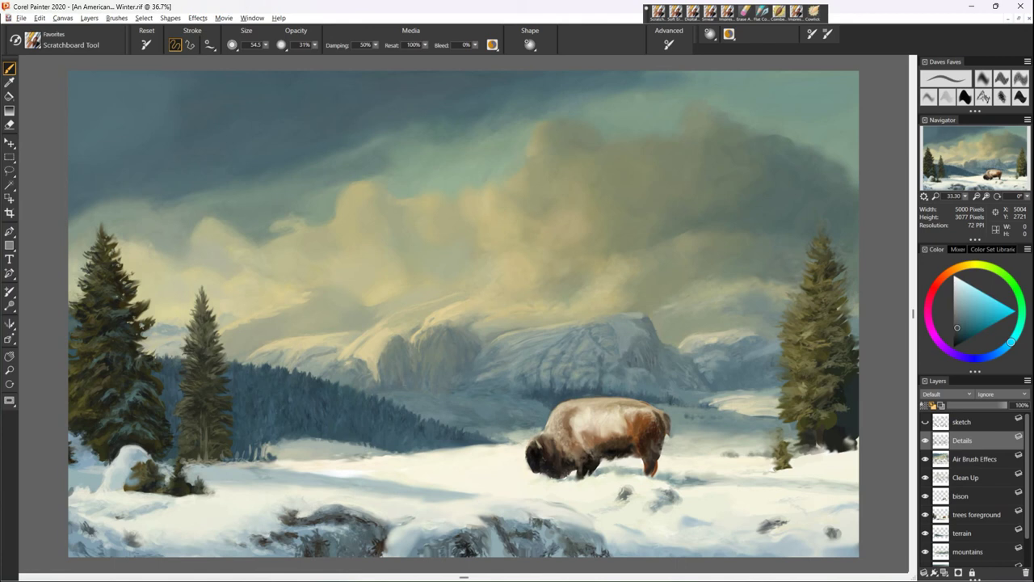
pyautogui.moveTo(296, 512); pyautogui.dragTo(304, 509)
pyautogui.keyDown('alt'); pyautogui.click(313, 494); pyautogui.keyUp('alt')
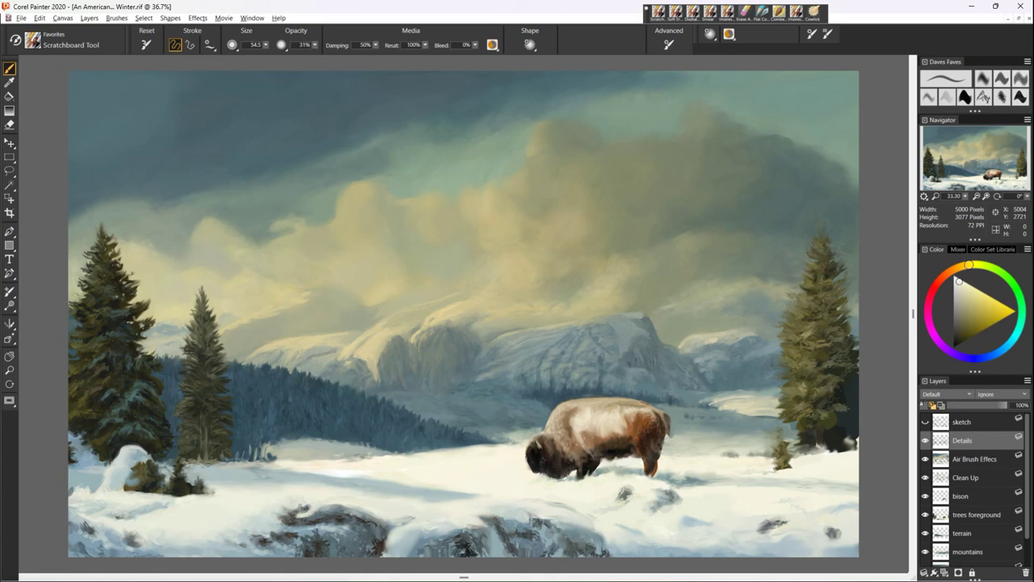
# - Blend the middle snowfield and the distant forest's lower edge with sampled pale teal, cream and a green-shifted shadow tone
pyautogui.keyDown('alt'); pyautogui.click(452, 484); pyautogui.keyUp('alt')
pyautogui.keyDown('alt'); pyautogui.click(440, 489); pyautogui.keyUp('alt')
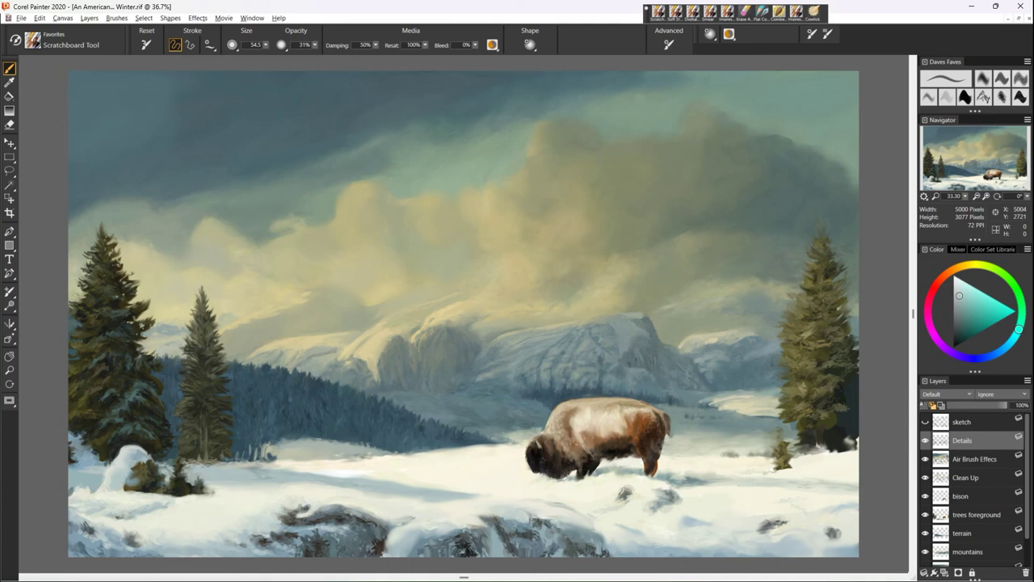
pyautogui.keyDown('alt'); pyautogui.click(419, 436); pyautogui.keyUp('alt')
pyautogui.moveTo(1012, 341); pyautogui.dragTo(1021, 312)
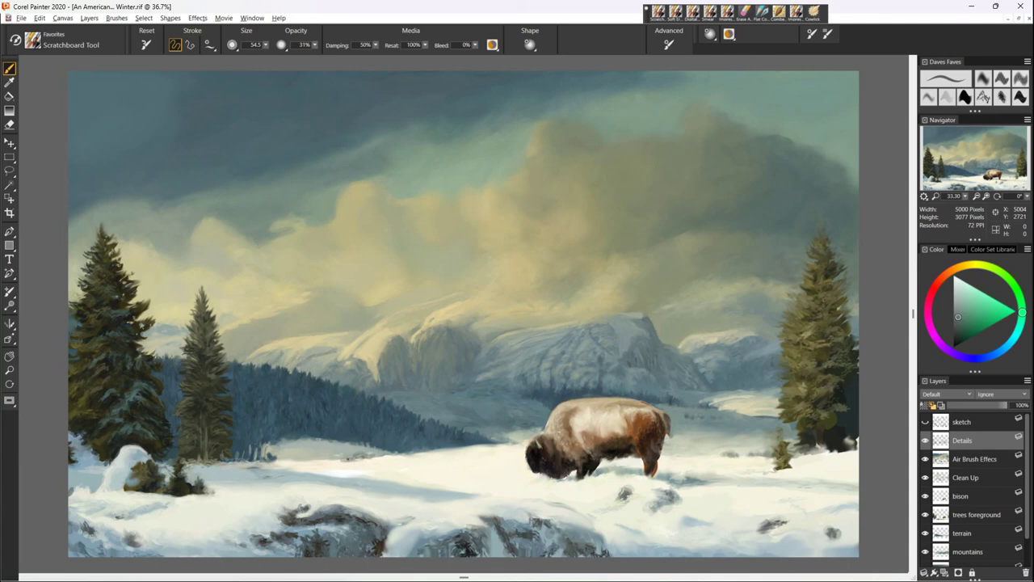
pyautogui.keyDown('alt'); pyautogui.click(371, 465); pyautogui.keyUp('alt')
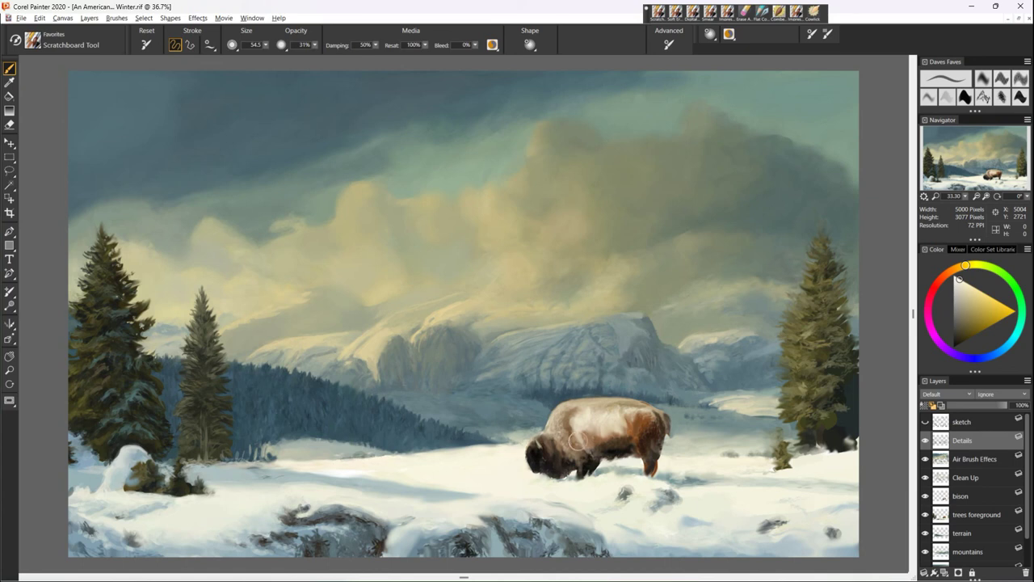
# - Rework the grasses and snow bank at the distant forest's left base with sampled forest blue, pale green and cream tones
pyautogui.keyDown('alt'); pyautogui.click(578, 395); pyautogui.keyUp('alt')
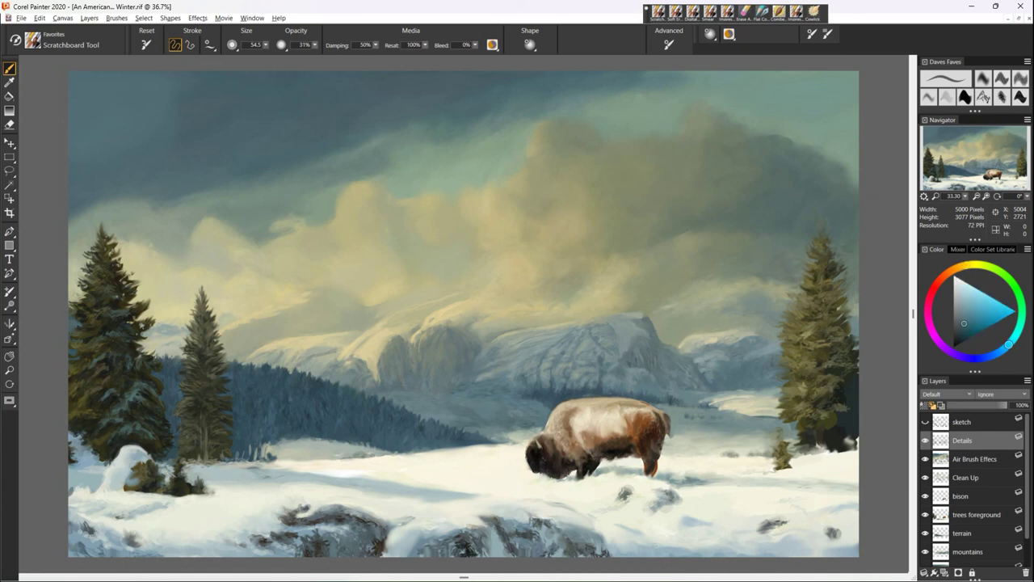
pyautogui.keyDown('alt'); pyautogui.click(416, 443); pyautogui.keyUp('alt')
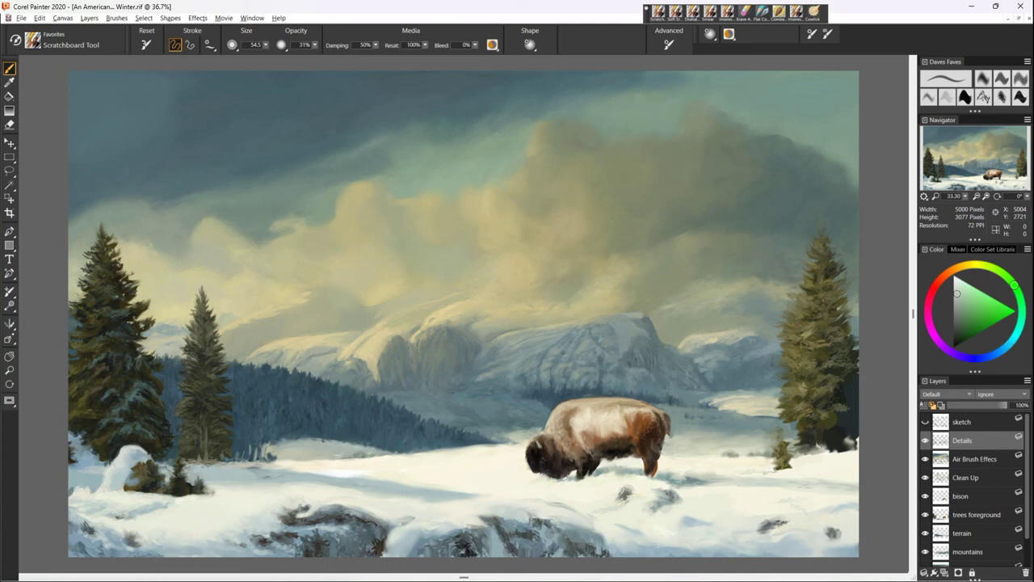
pyautogui.keyDown('alt'); pyautogui.click(319, 428); pyautogui.keyUp('alt')
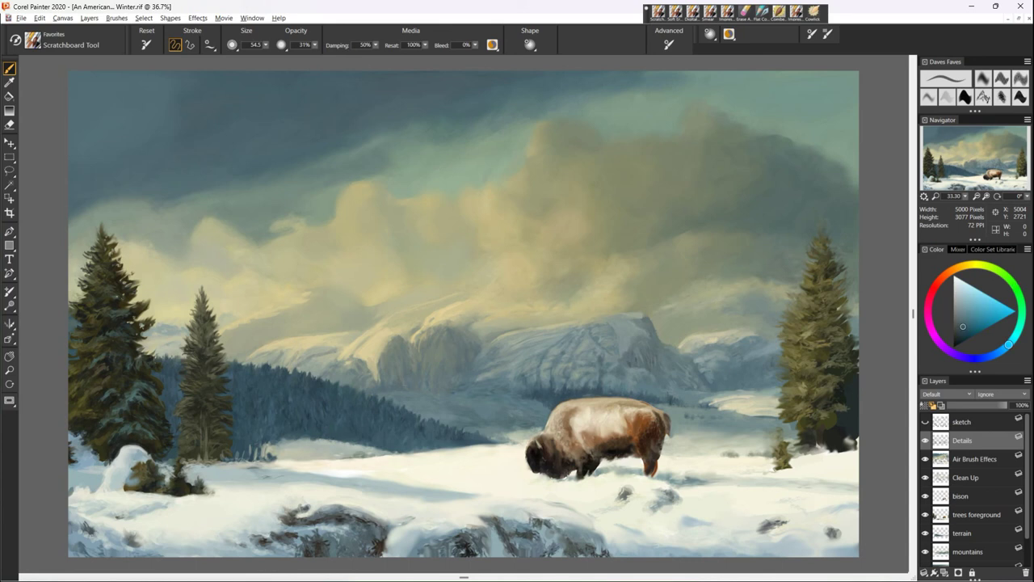
pyautogui.keyDown('alt'); pyautogui.click(407, 441); pyautogui.keyUp('alt')
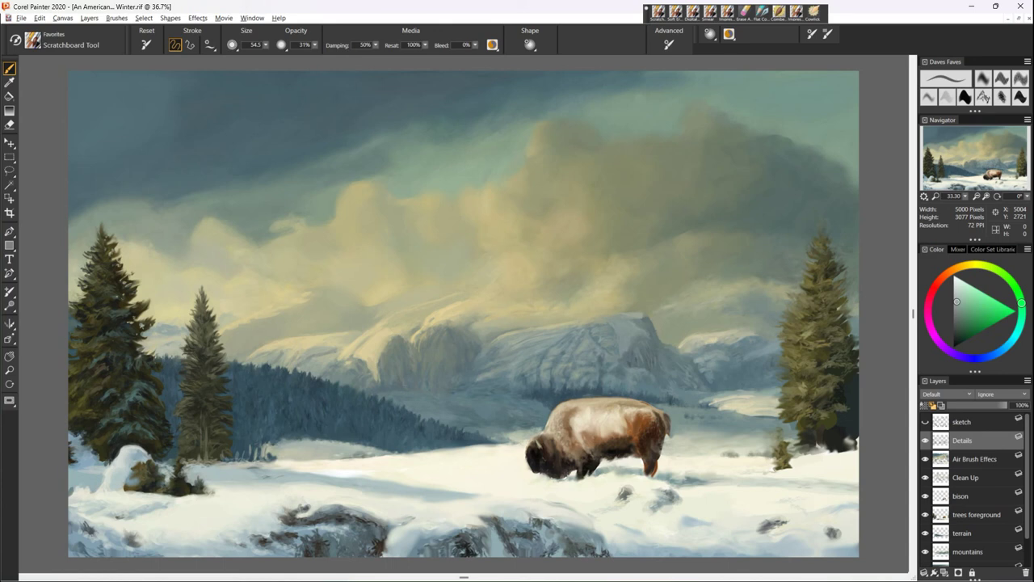
pyautogui.keyDown('alt'); pyautogui.click(404, 434); pyautogui.keyUp('alt')
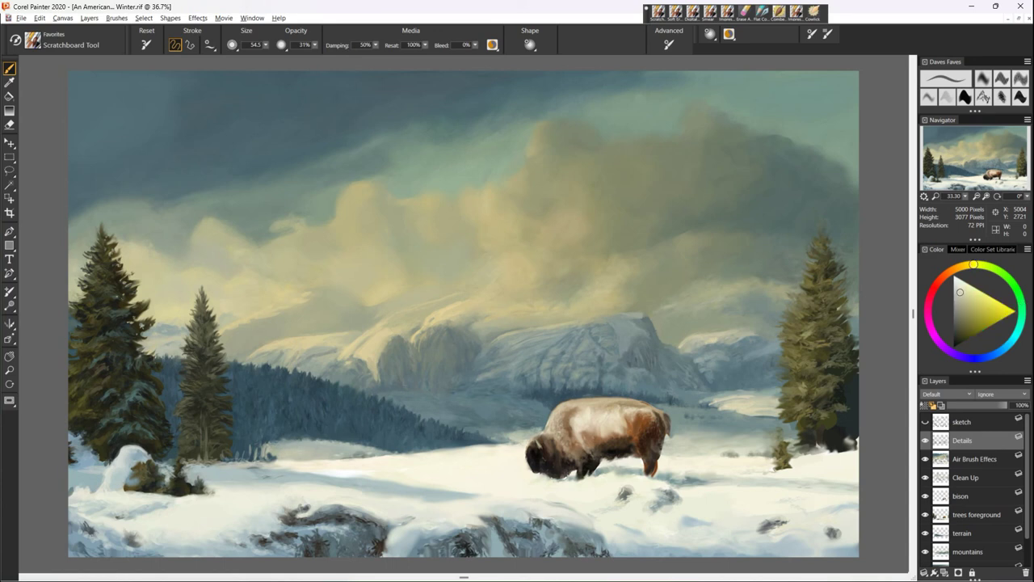
pyautogui.keyDown('alt'); pyautogui.click(406, 439); pyautogui.keyUp('alt')
pyautogui.keyDown('alt'); pyautogui.click(417, 435); pyautogui.keyUp('alt')
pyautogui.moveTo(273, 452); pyautogui.dragTo(283, 463)
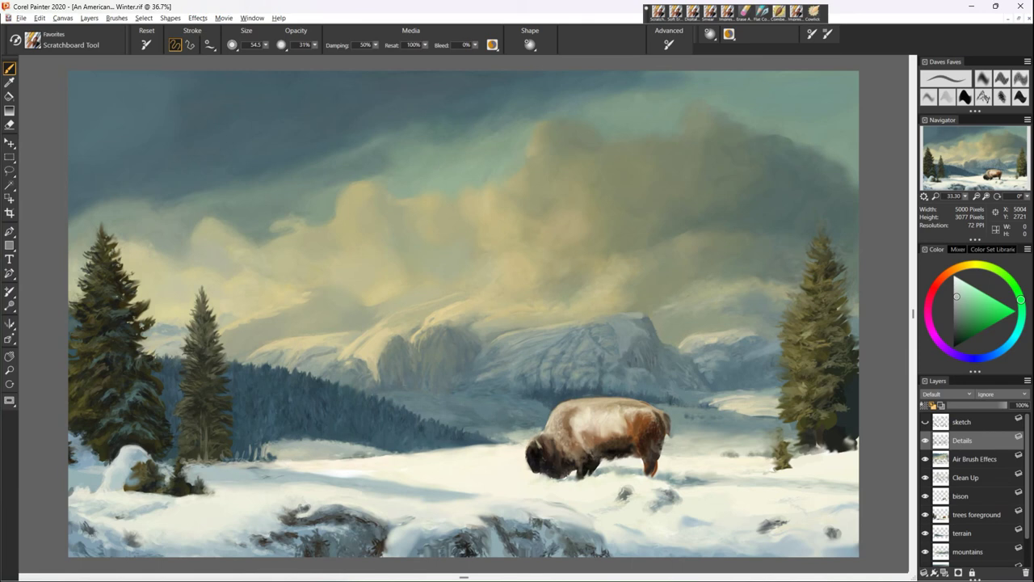
pyautogui.keyDown('alt'); pyautogui.click(301, 446); pyautogui.keyUp('alt')
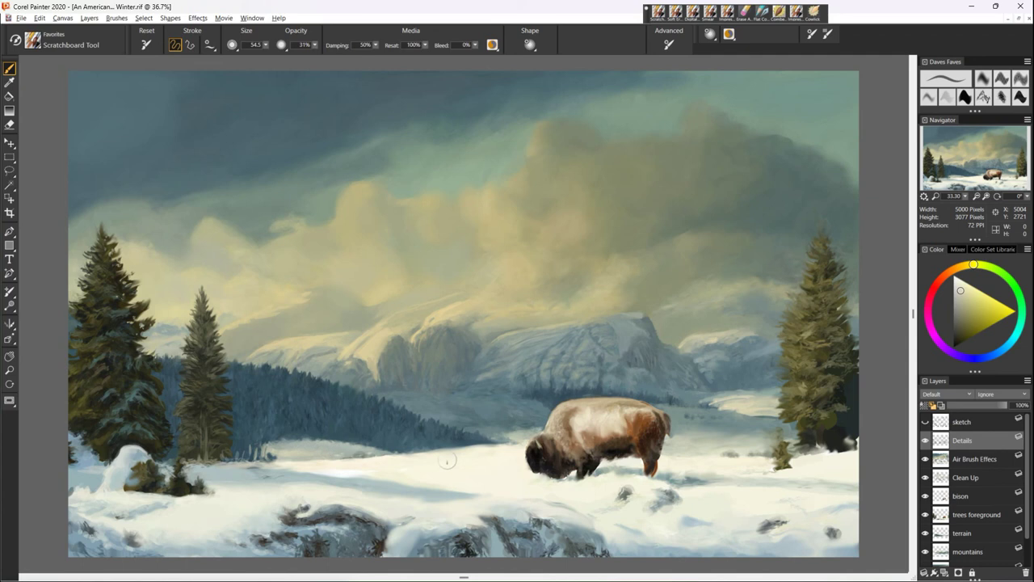
# - Refine the smaller left pine and the forest behind it with sampled forest blue and dark olive tones
pyautogui.keyDown('alt'); pyautogui.click(173, 410); pyautogui.keyUp('alt')
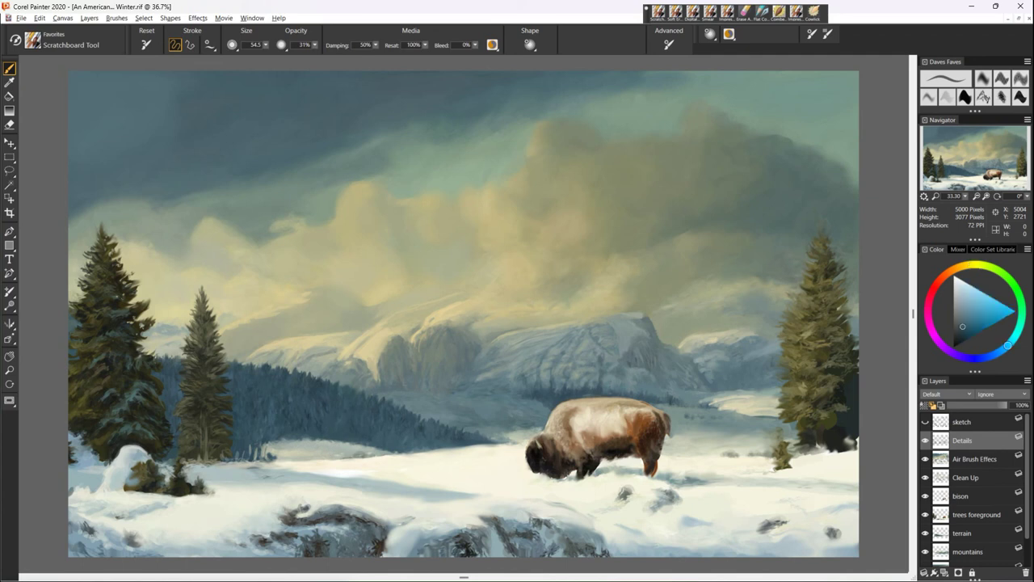
pyautogui.click(962, 329)
pyautogui.click(963, 327)
pyautogui.keyDown('alt'); pyautogui.click(217, 423); pyautogui.keyUp('alt')
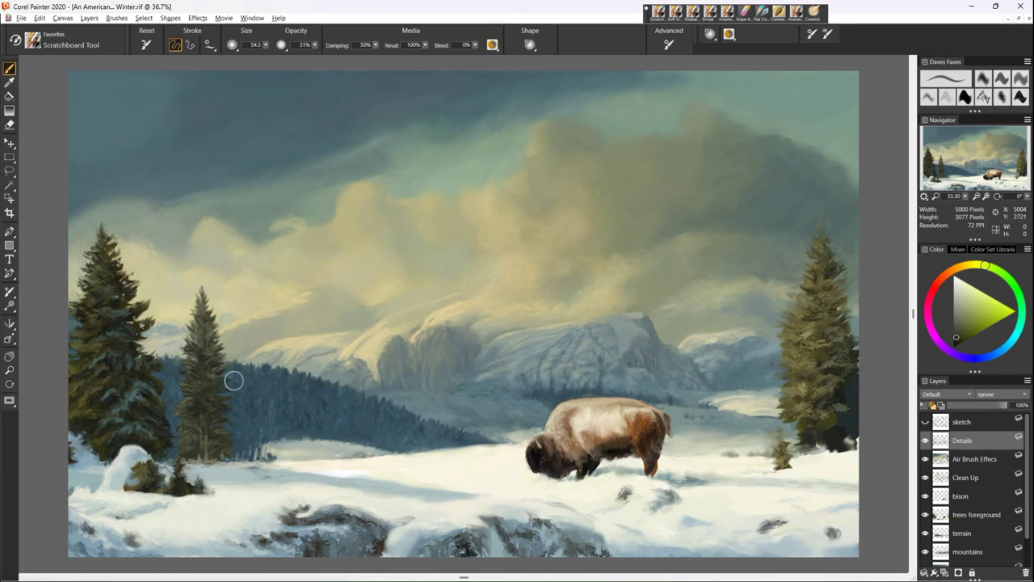
pyautogui.keyDown('alt'); pyautogui.click(176, 384); pyautogui.keyUp('alt')
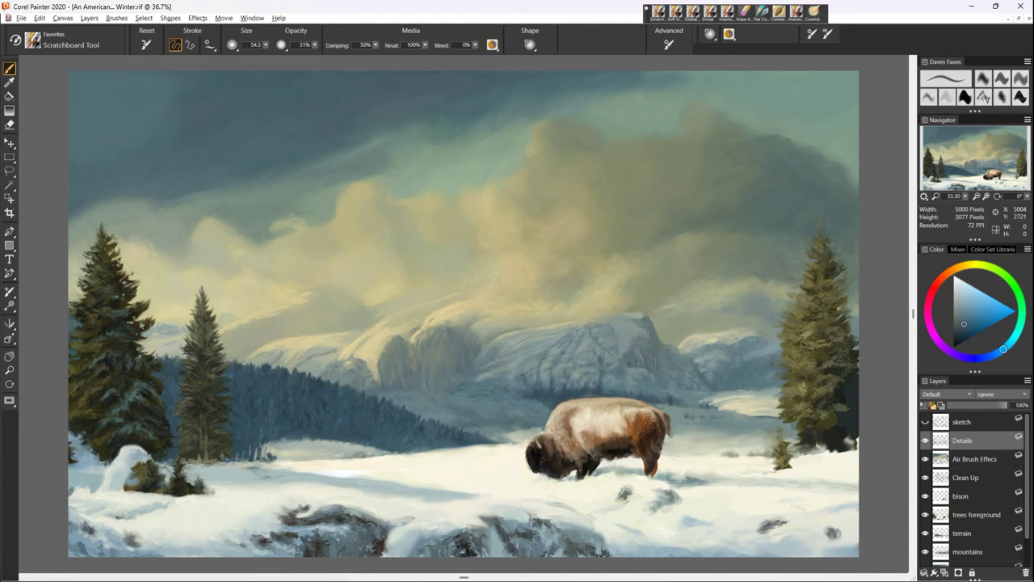
# - Rework the central foreground rock outcrop with sampled slate-blue and pale snow tones and a slightly adjusted shadow blue
pyautogui.keyDown('alt'); pyautogui.click(517, 534); pyautogui.keyUp('alt')
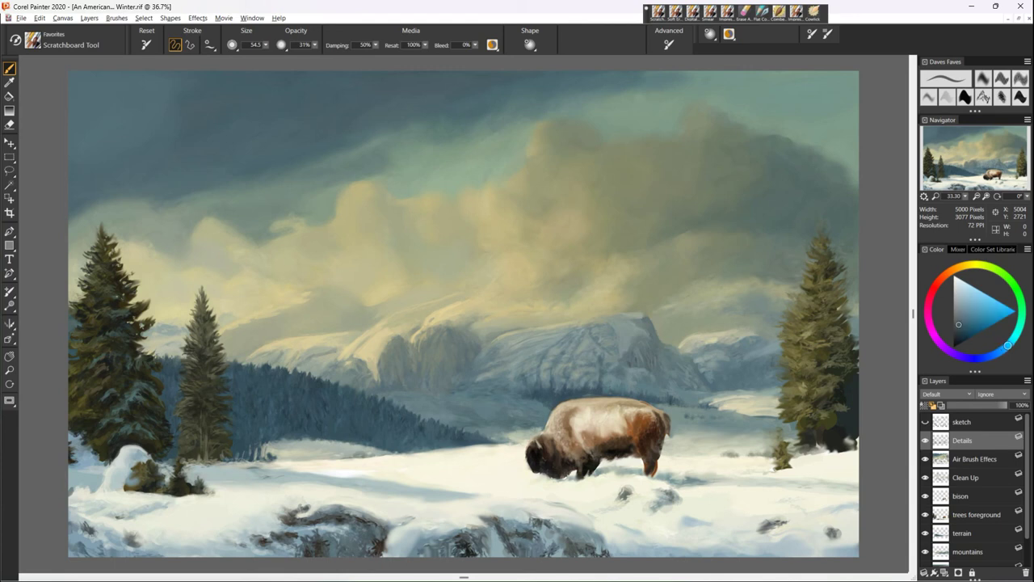
pyautogui.keyDown('alt'); pyautogui.click(510, 525); pyautogui.keyUp('alt')
pyautogui.keyDown('alt'); pyautogui.click(672, 486); pyautogui.keyUp('alt')
pyautogui.moveTo(960, 301); pyautogui.dragTo(965, 305)
pyautogui.keyDown('alt'); pyautogui.click(517, 525); pyautogui.keyUp('alt')
pyautogui.keyDown('alt'); pyautogui.click(444, 537); pyautogui.keyUp('alt')
pyautogui.moveTo(450, 537); pyautogui.dragTo(421, 537)
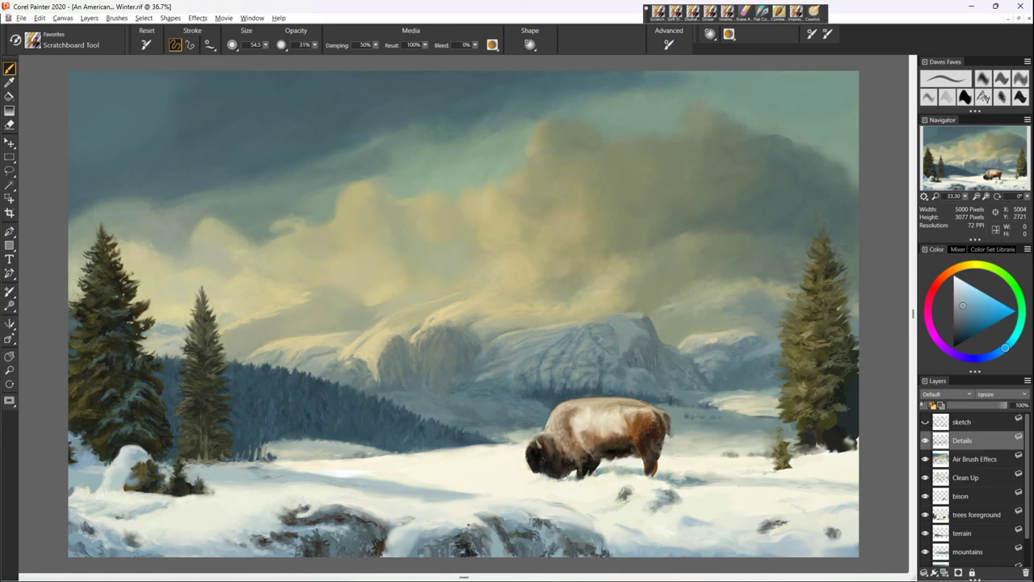
pyautogui.keyDown('alt'); pyautogui.click(667, 494); pyautogui.keyUp('alt')
pyautogui.keyDown('alt'); pyautogui.click(459, 512); pyautogui.keyUp('alt')
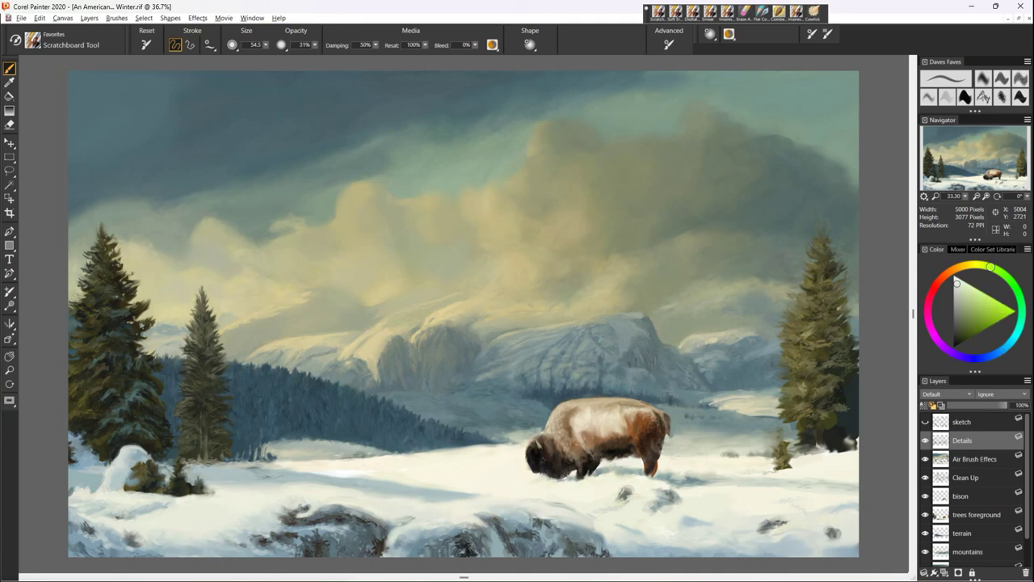
# - Soften the snow and blue shadows above the central outcrop with sampled blue, pale teal and cream snow tones
pyautogui.keyDown('alt'); pyautogui.click(665, 491); pyautogui.keyUp('alt')
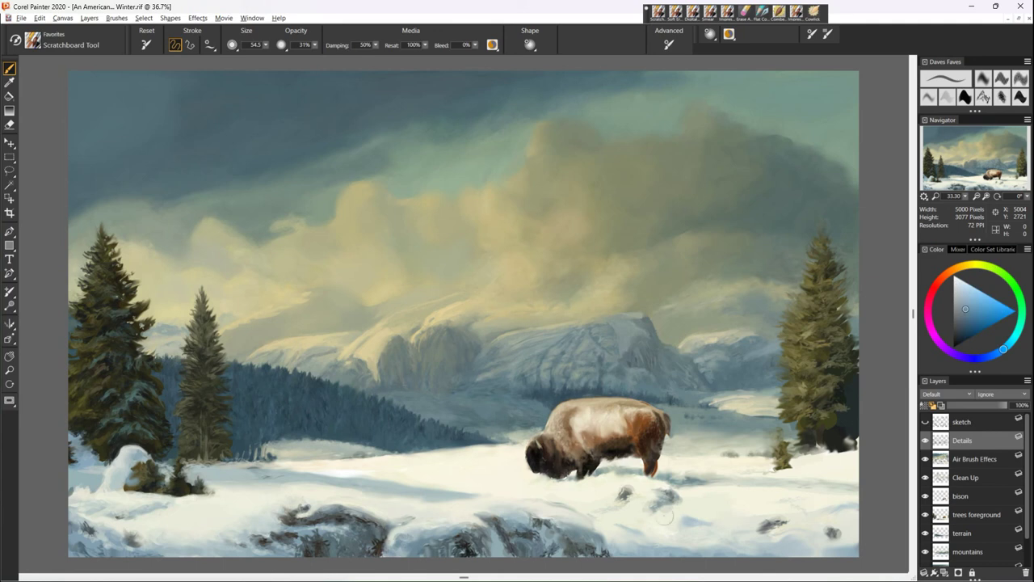
pyautogui.keyDown('alt'); pyautogui.click(710, 486); pyautogui.keyUp('alt')
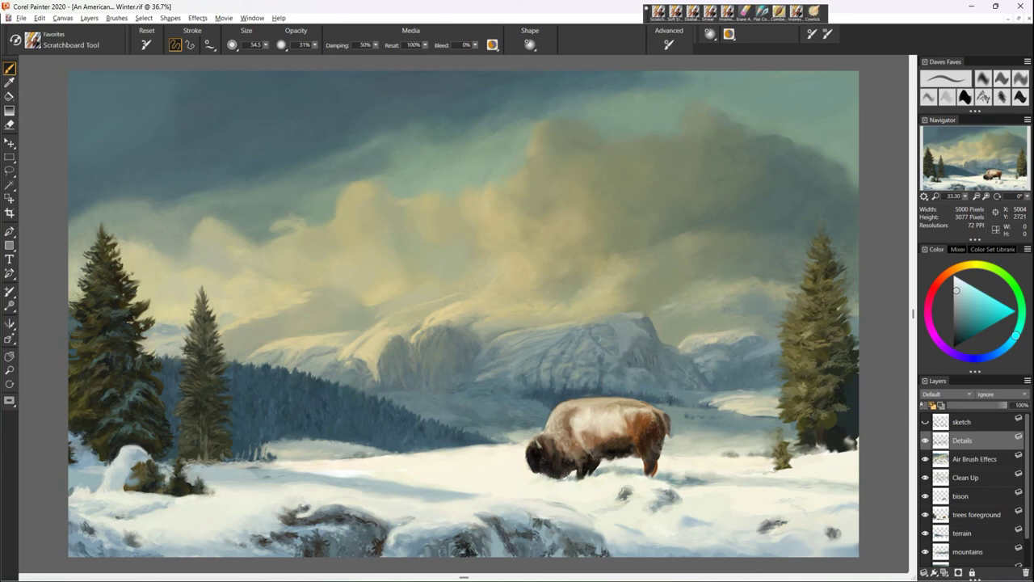
pyautogui.keyDown('alt'); pyautogui.click(523, 480); pyautogui.keyUp('alt')
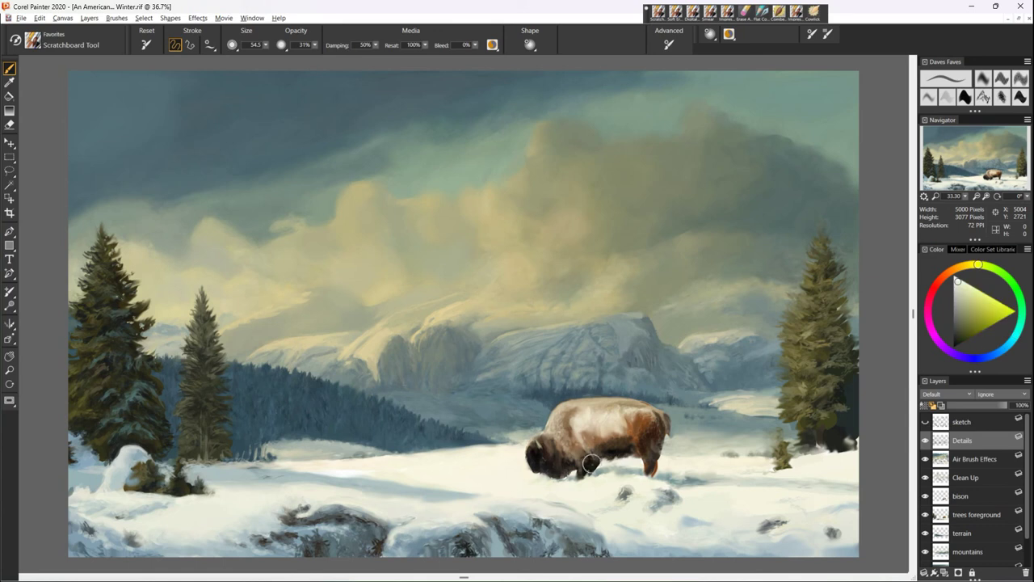
pyautogui.keyDown('alt'); pyautogui.click(683, 477); pyautogui.keyUp('alt')
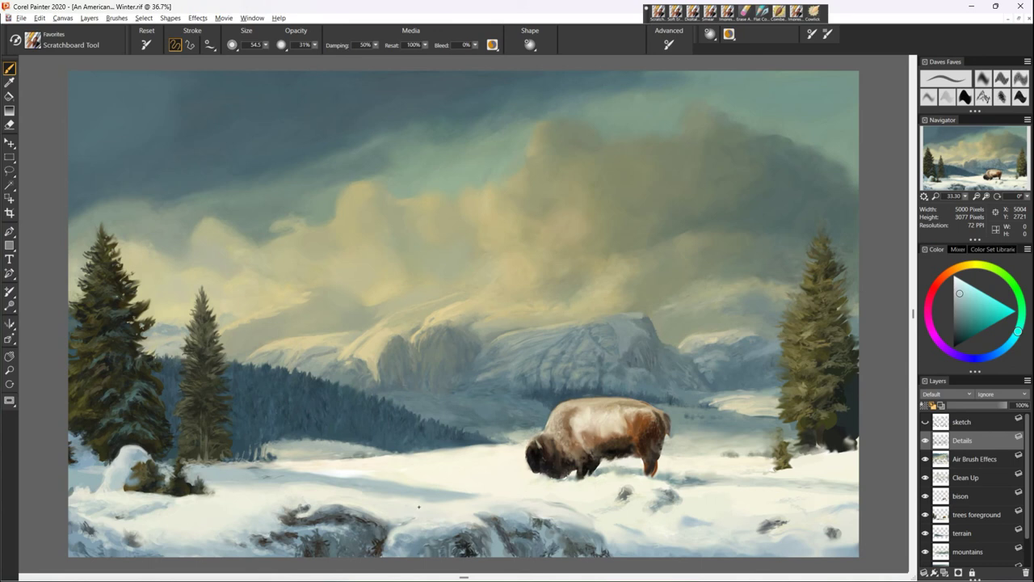
pyautogui.keyDown('alt'); pyautogui.click(522, 477); pyautogui.keyUp('alt')
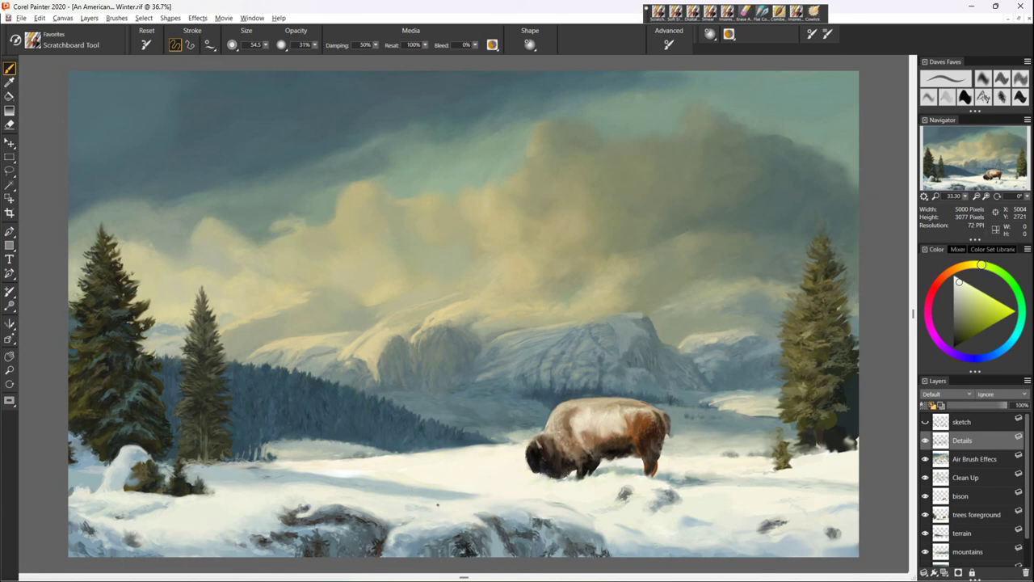
pyautogui.keyDown('alt'); pyautogui.click(489, 499); pyautogui.keyUp('alt')
pyautogui.keyDown('alt'); pyautogui.click(463, 489); pyautogui.keyUp('alt')
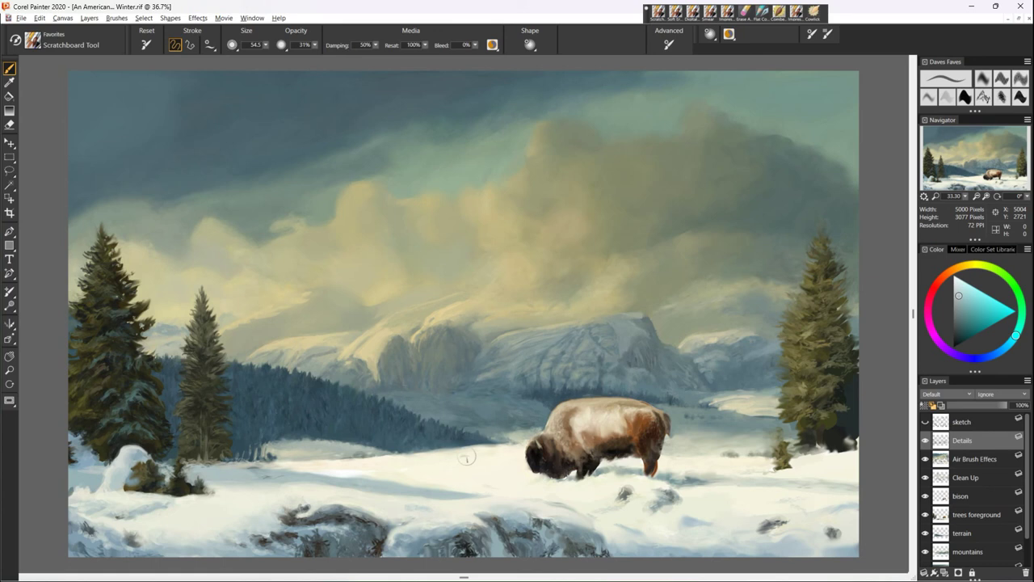
# - Refine the distant forest's right tip and the valley floor beside the bison's head with sampled cream, blue and pale green tones
pyautogui.keyDown('alt'); pyautogui.click(388, 456); pyautogui.keyUp('alt')
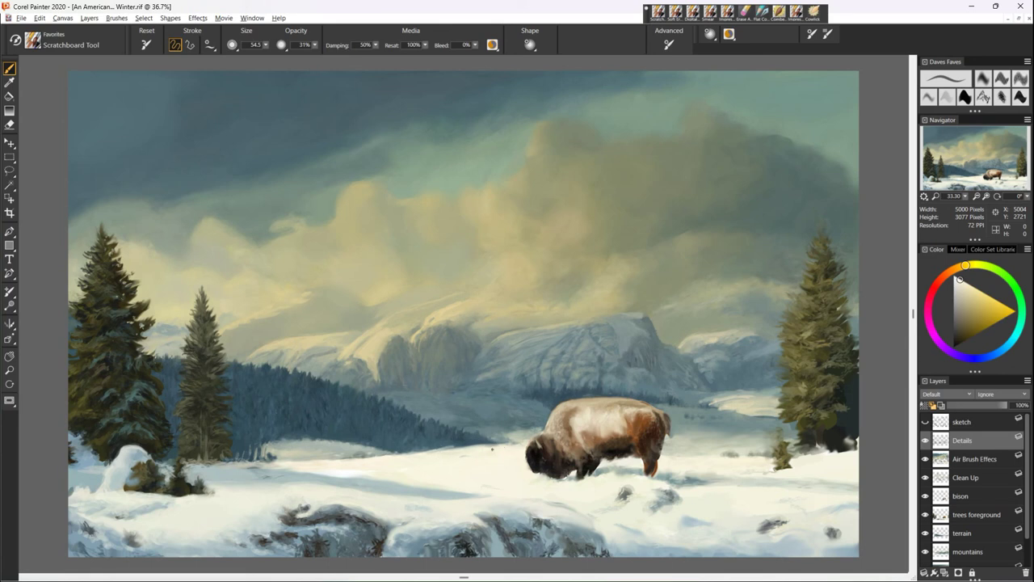
pyautogui.keyDown('alt'); pyautogui.click(444, 443); pyautogui.keyUp('alt')
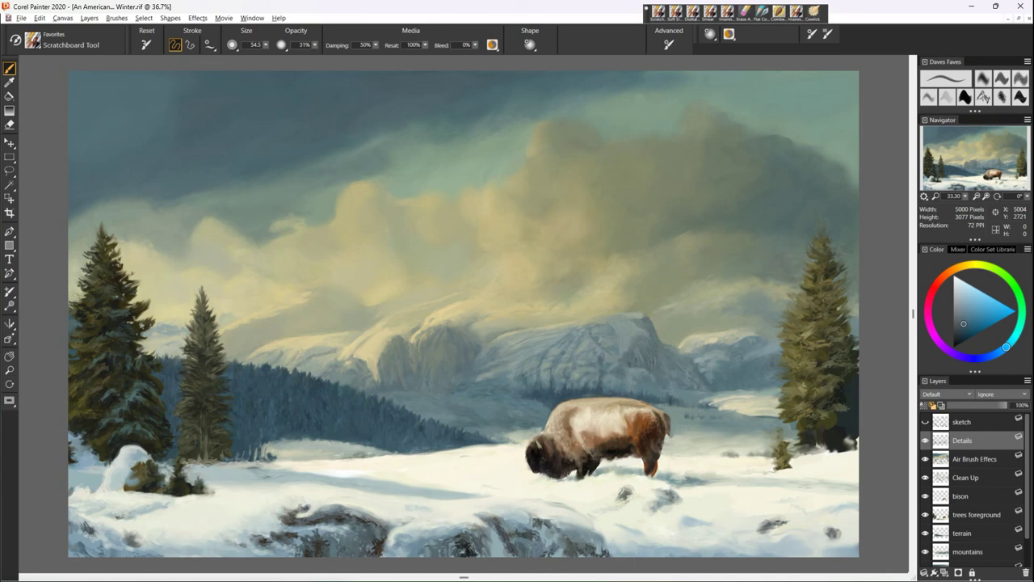
pyautogui.keyDown('alt'); pyautogui.click(518, 430); pyautogui.keyUp('alt')
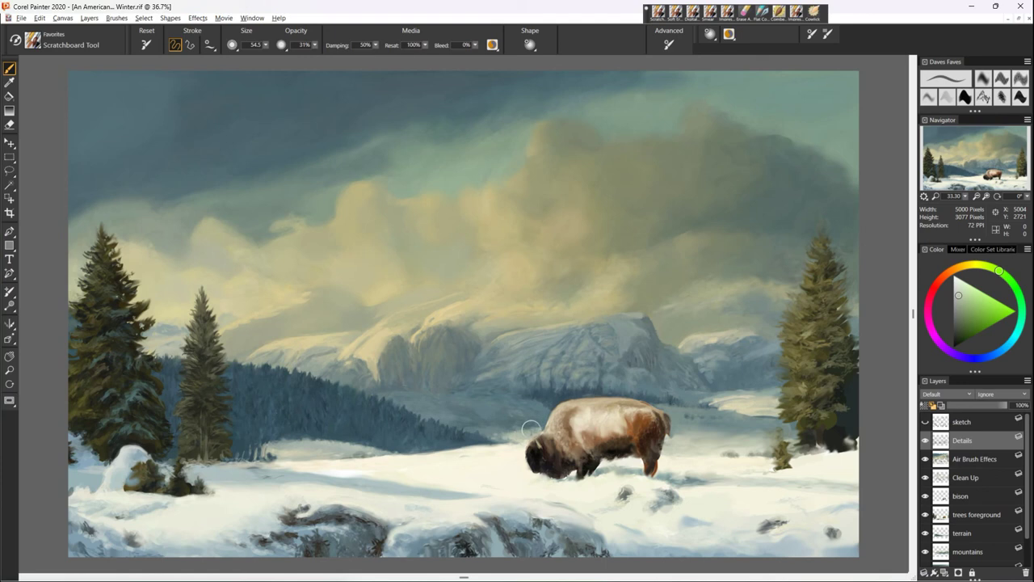
pyautogui.keyDown('alt'); pyautogui.click(471, 412); pyautogui.keyUp('alt')
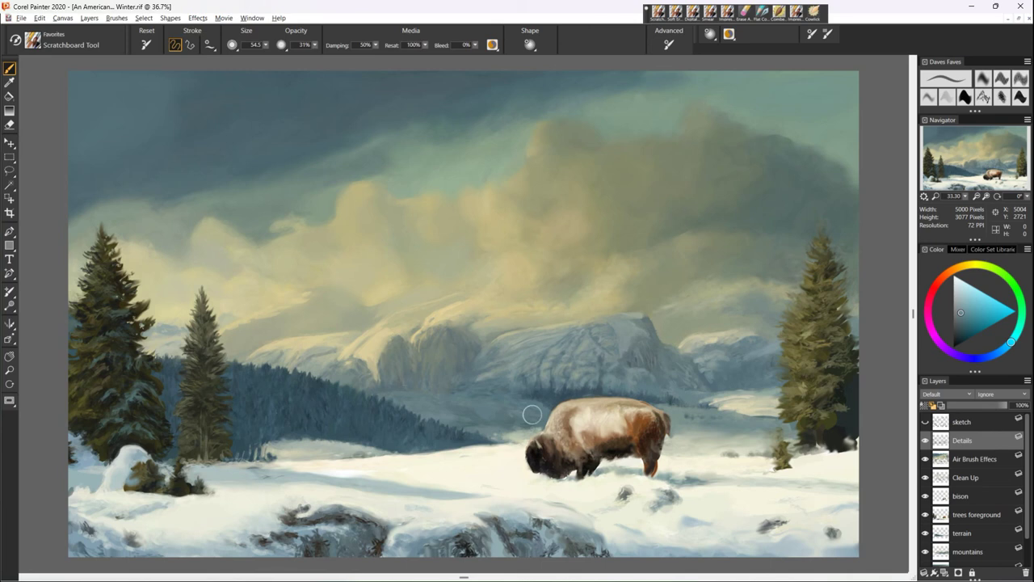
pyautogui.keyDown('alt'); pyautogui.click(546, 402); pyautogui.keyUp('alt')
pyautogui.moveTo(487, 415); pyautogui.dragTo(487, 417)
# - Paint lighter snow and cloud details beside the right pine with sampled grey-green, teal and warm cream tones, showing the sketch layer temporarily as a guide
pyautogui.keyDown('alt'); pyautogui.click(817, 339); pyautogui.keyUp('alt')
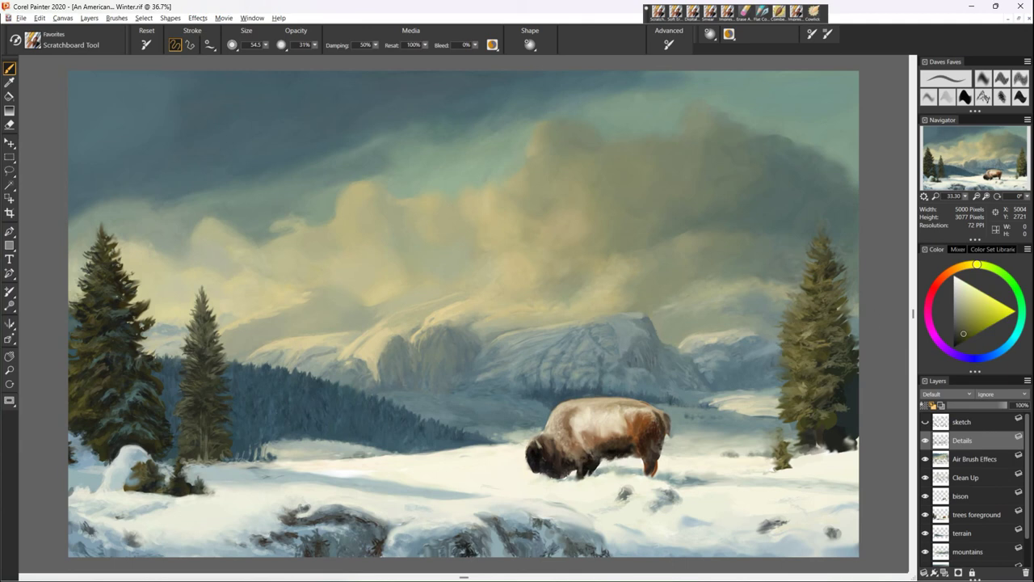
pyautogui.keyDown('alt'); pyautogui.click(778, 291); pyautogui.keyUp('alt')
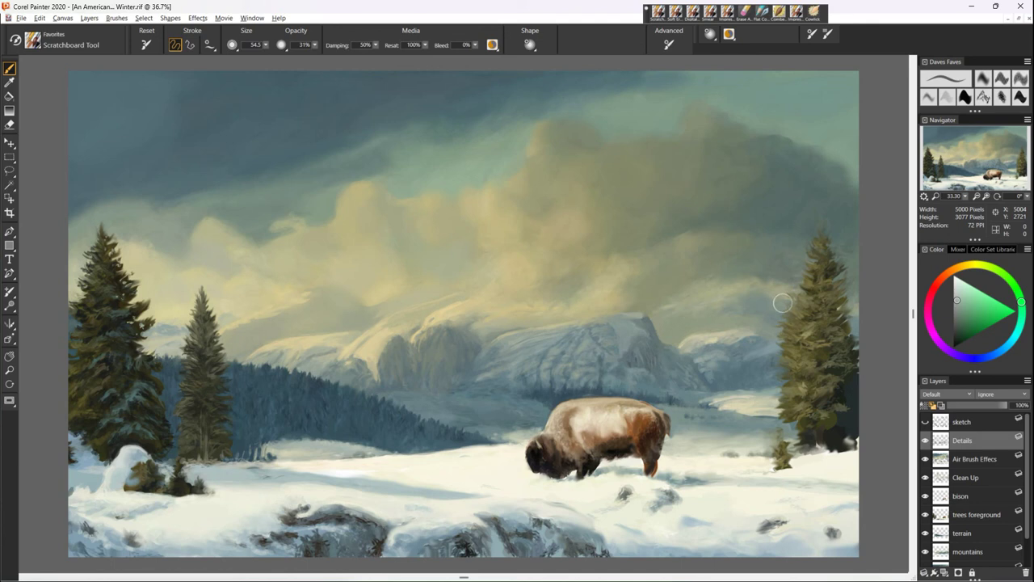
pyautogui.click(925, 421)
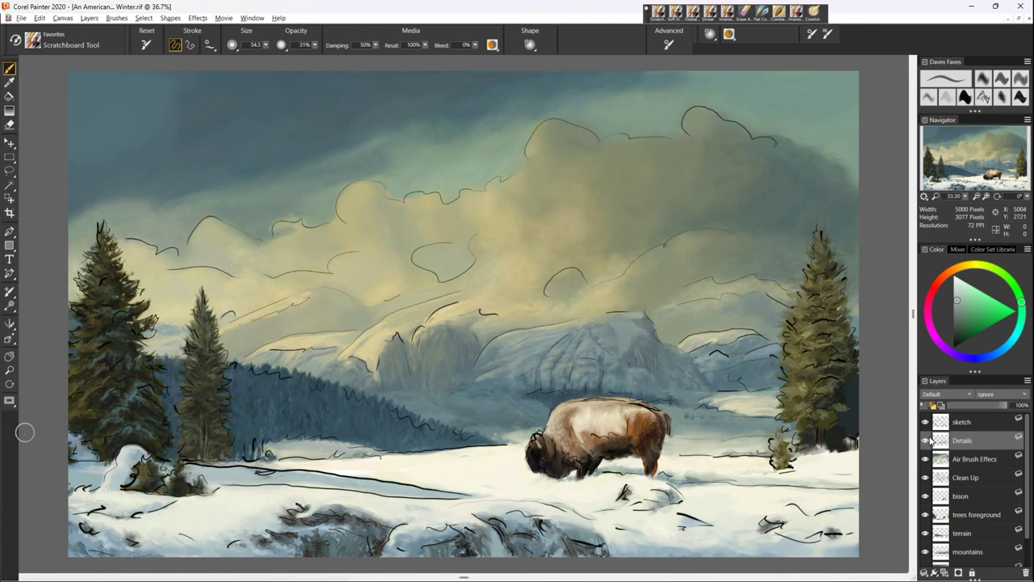
pyautogui.keyDown('alt'); pyautogui.click(734, 293); pyautogui.keyUp('alt')
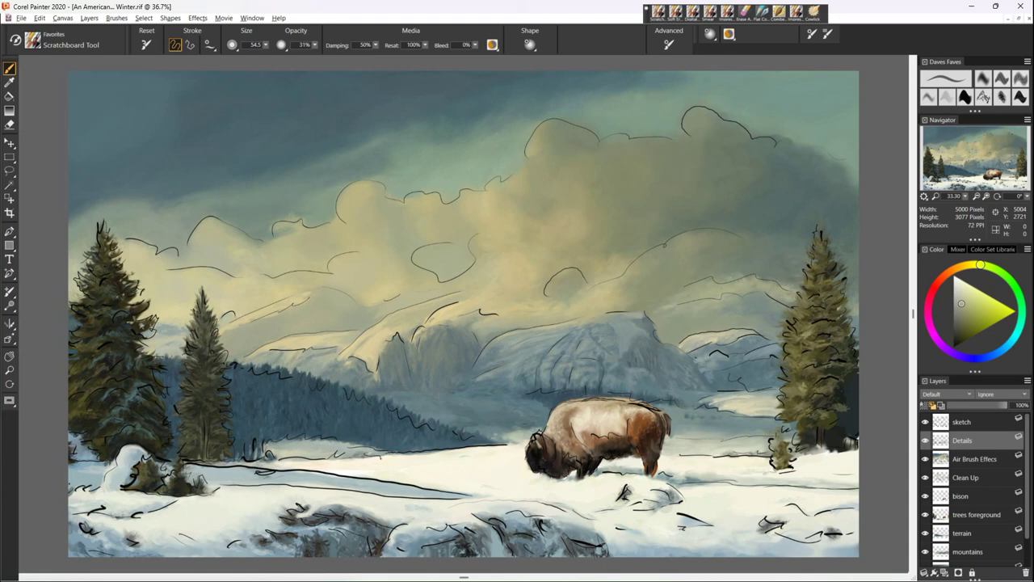
pyautogui.keyDown('alt'); pyautogui.click(752, 299); pyautogui.keyUp('alt')
pyautogui.keyDown('alt'); pyautogui.click(752, 299); pyautogui.keyUp('alt')
pyautogui.keyDown('alt'); pyautogui.click(755, 292); pyautogui.keyUp('alt')
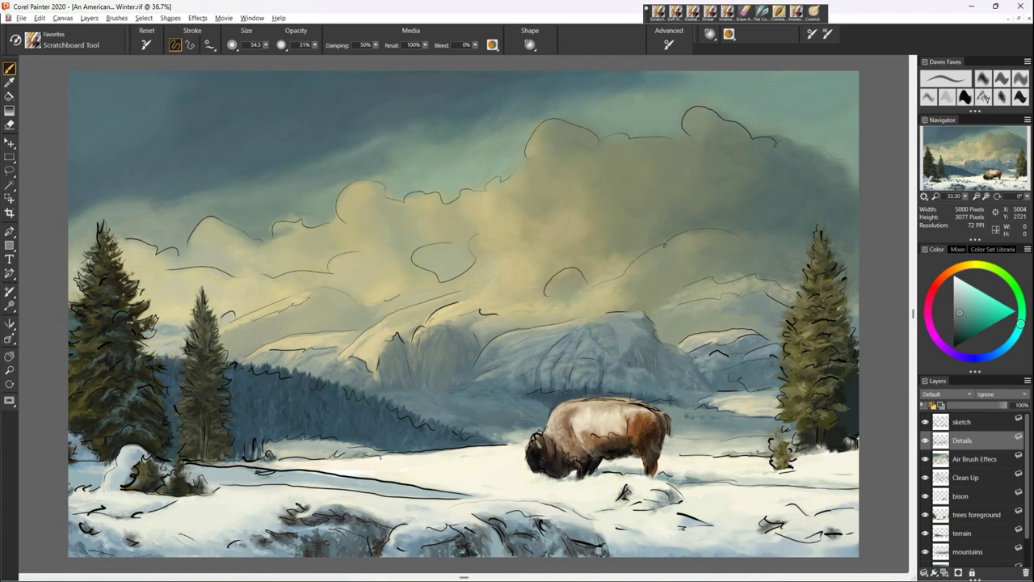
pyautogui.keyDown('alt'); pyautogui.click(664, 245); pyautogui.keyUp('alt')
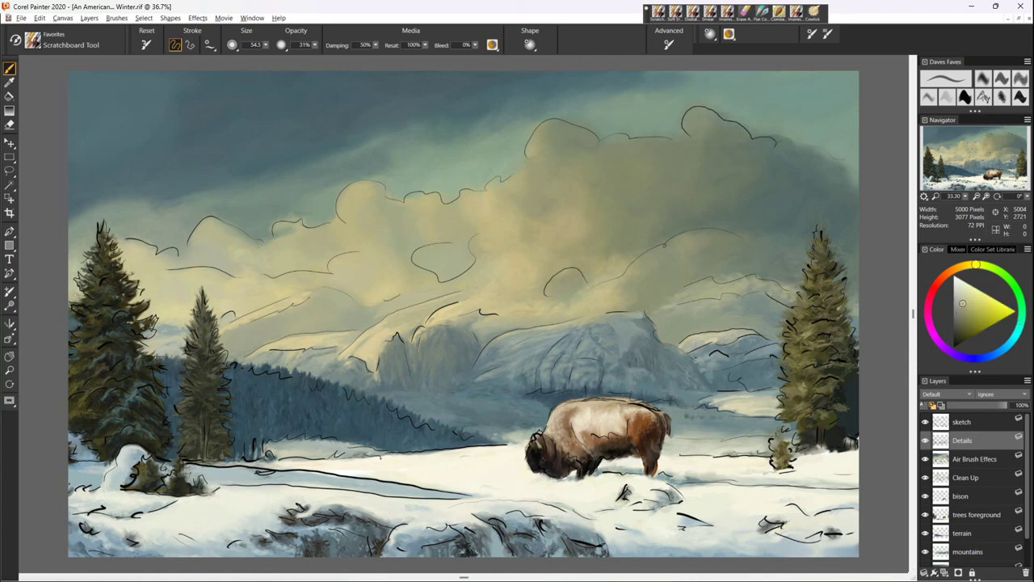
pyautogui.click(965, 265)
pyautogui.click(925, 421)
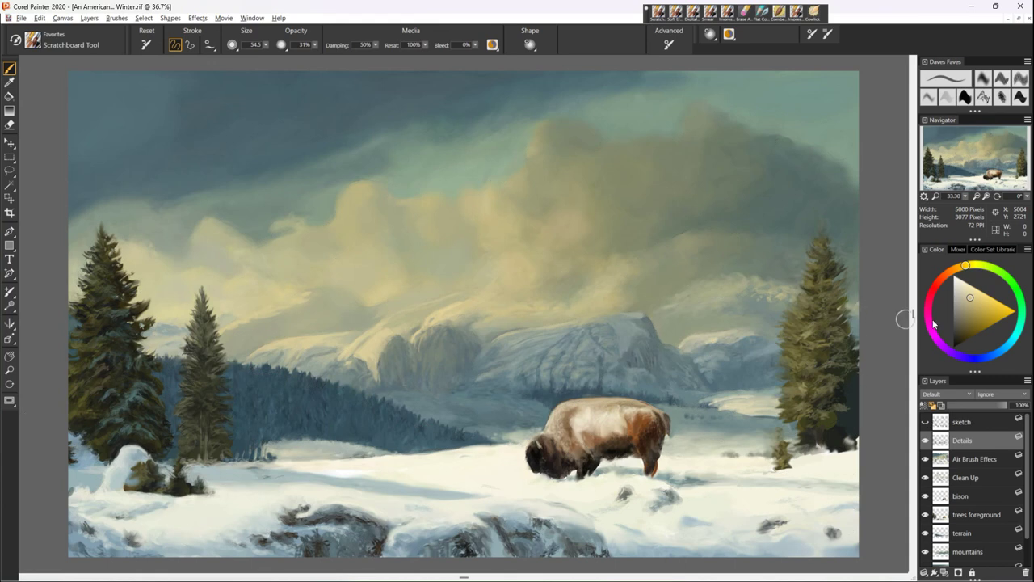
# - Rework the lower and left boughs of the right pine with sampled dark green and olive tones
pyautogui.keyDown('alt'); pyautogui.click(843, 422); pyautogui.keyUp('alt')
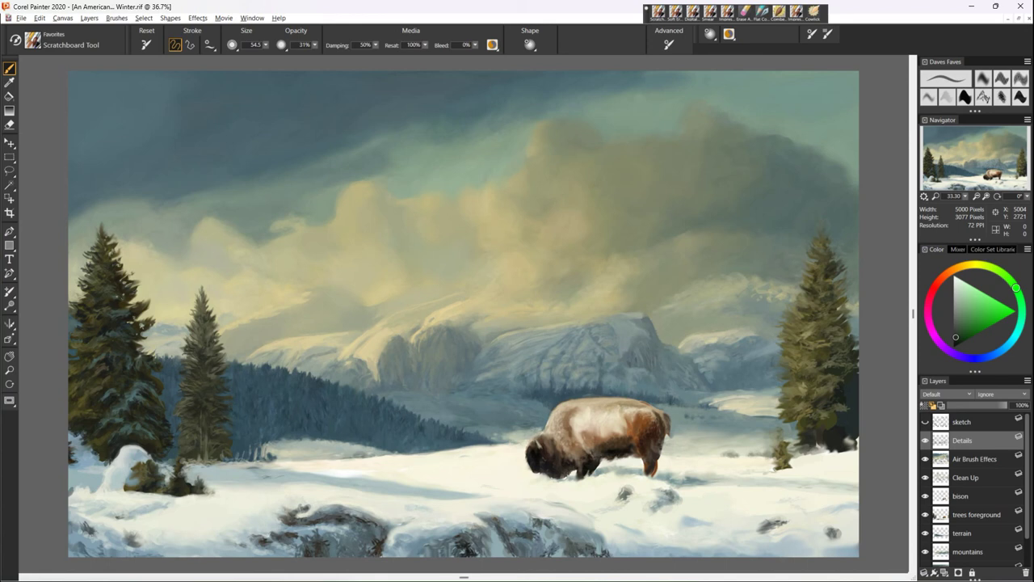
pyautogui.keyDown('alt'); pyautogui.click(824, 408); pyautogui.keyUp('alt')
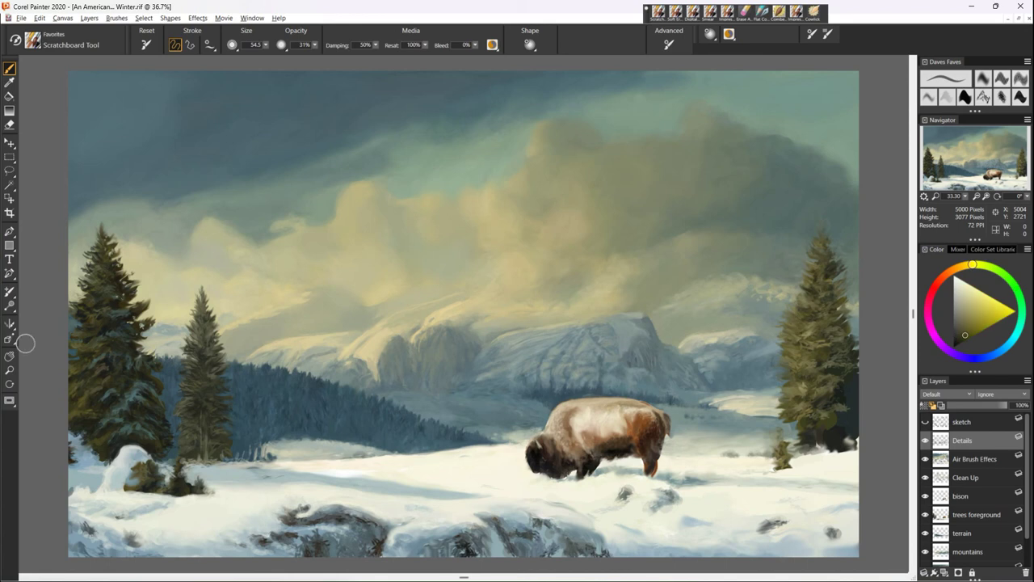
pyautogui.keyDown('alt'); pyautogui.click(85, 349); pyautogui.keyUp('alt')
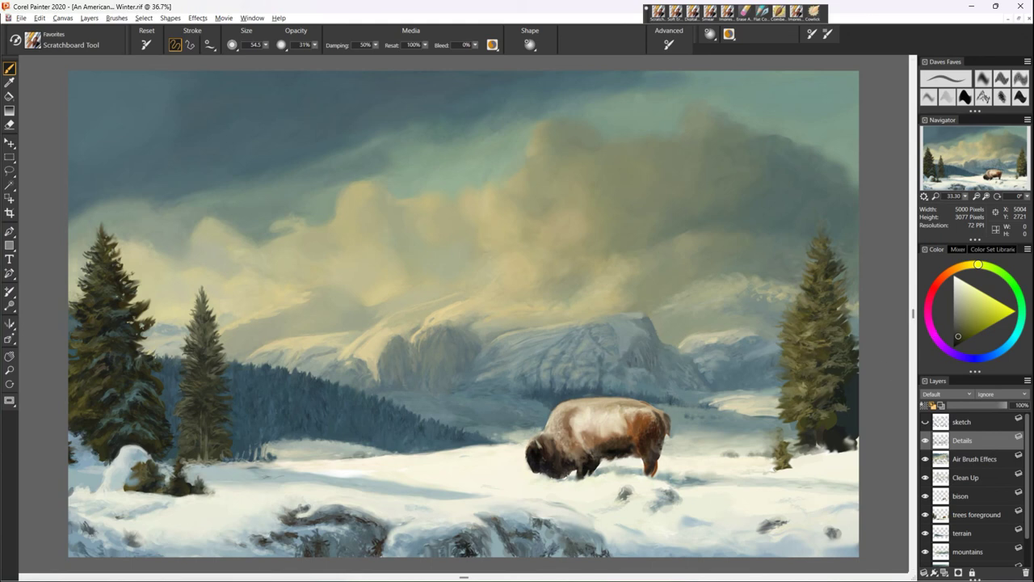
pyautogui.keyDown('alt'); pyautogui.click(850, 382); pyautogui.keyUp('alt')
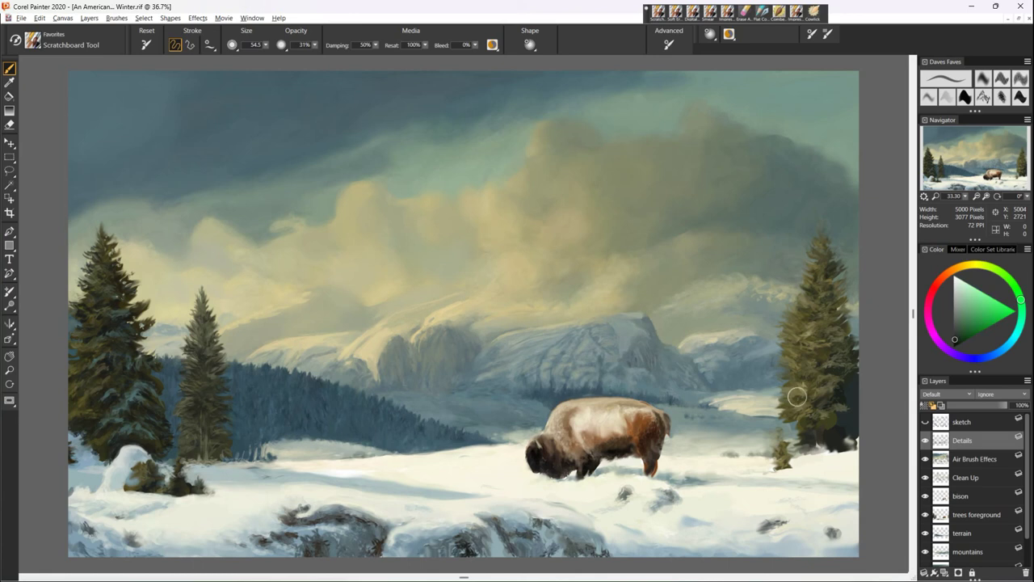
pyautogui.moveTo(798, 396); pyautogui.dragTo(784, 395)
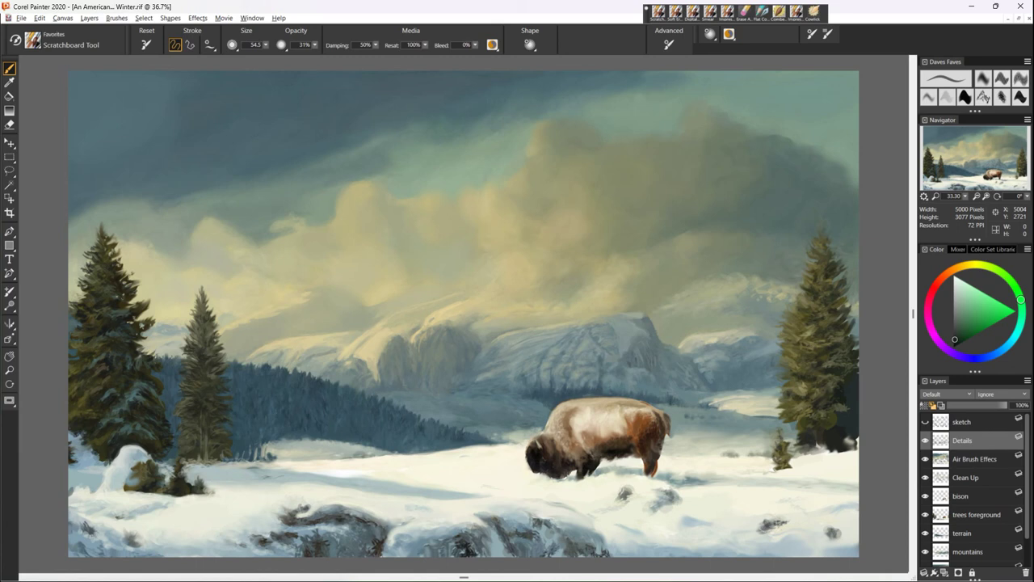
# - Refine the small sapling beside the right pine and the snow around it with sampled slate-blue, pale teal, brown-grey and dark green tones
pyautogui.keyDown('alt'); pyautogui.click(832, 532); pyautogui.keyUp('alt')
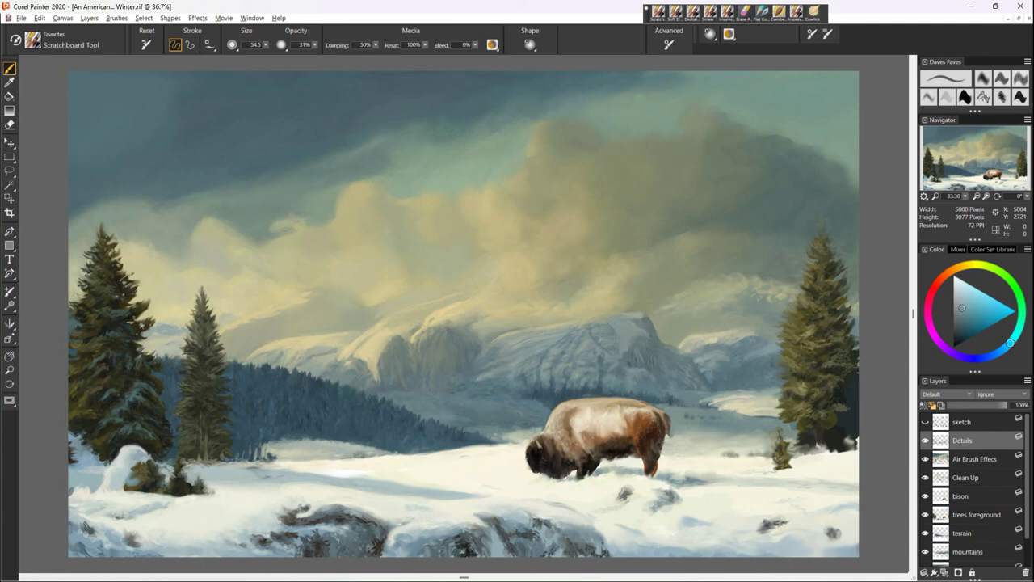
pyautogui.keyDown('alt'); pyautogui.click(630, 514); pyautogui.keyUp('alt')
pyautogui.keyDown('alt'); pyautogui.click(620, 509); pyautogui.keyUp('alt')
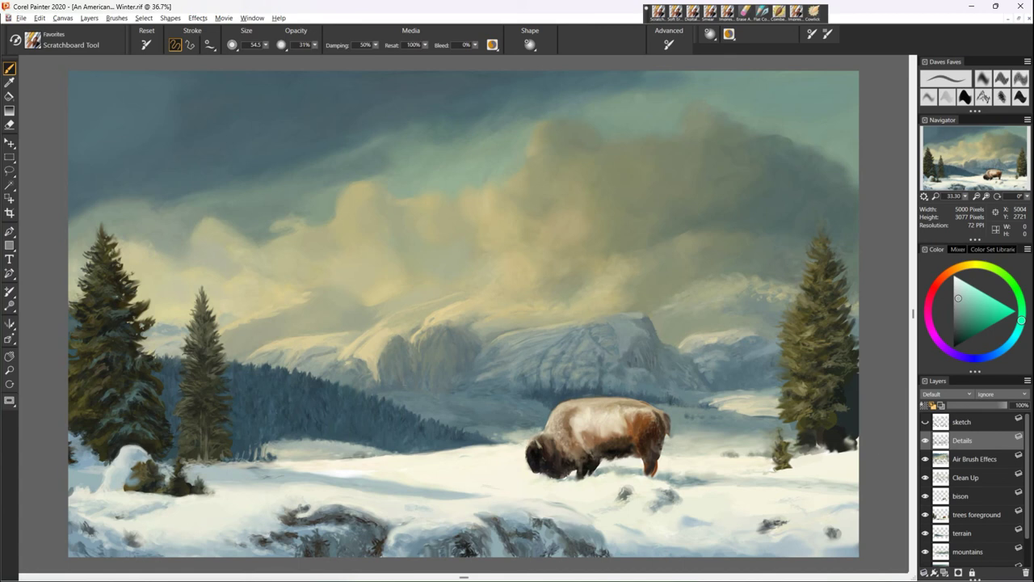
pyautogui.keyDown('alt'); pyautogui.click(625, 491); pyautogui.keyUp('alt')
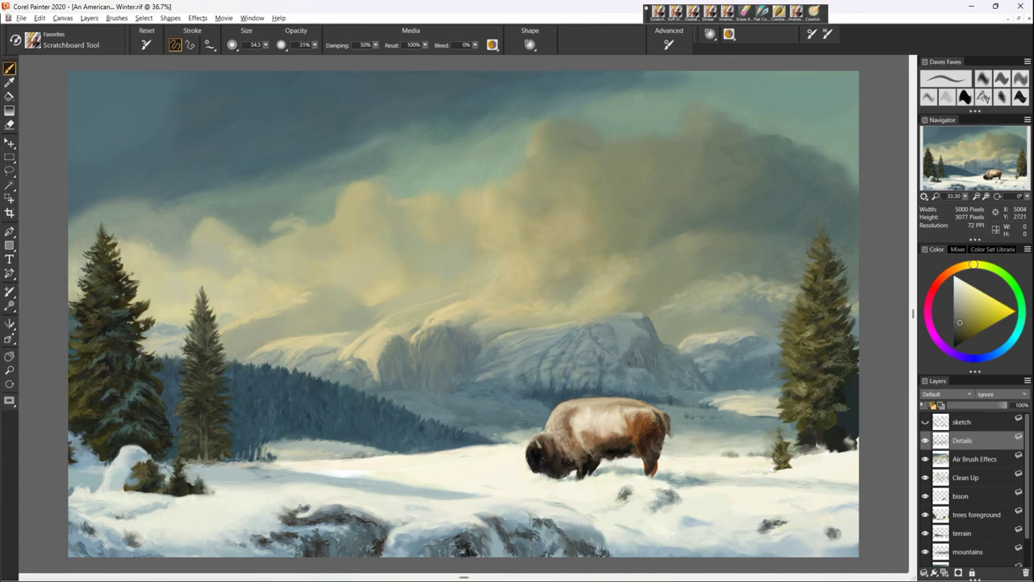
pyautogui.keyDown('alt'); pyautogui.click(780, 454); pyautogui.keyUp('alt')
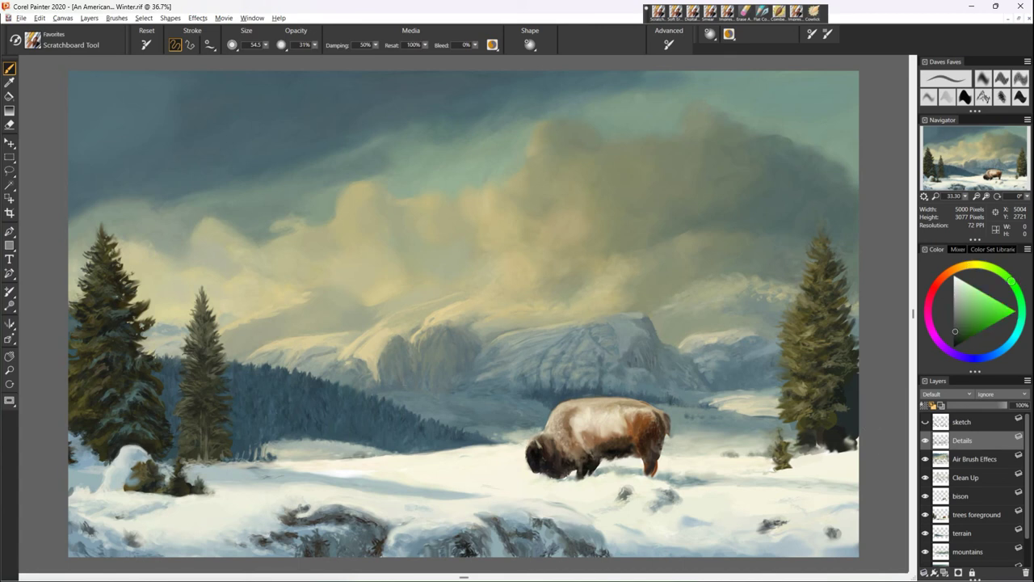
pyautogui.moveTo(770, 443); pyautogui.dragTo(773, 453)
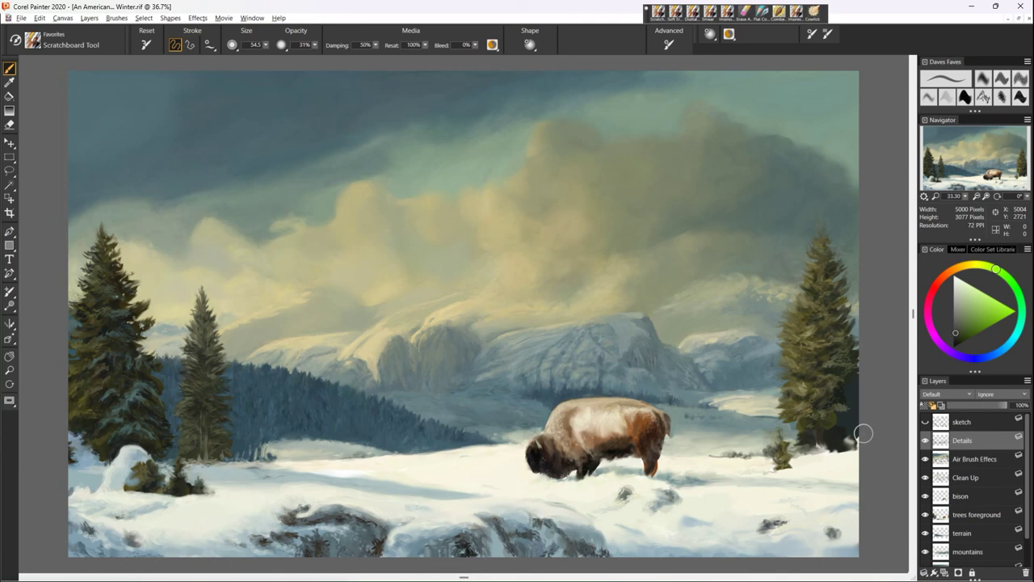
# - Paint pale trunks and tufts under the right pine with sampled olive and pale green tones and a hand-picked muted blue
pyautogui.keyDown('alt'); pyautogui.click(837, 416); pyautogui.keyUp('alt')
pyautogui.keyDown('alt'); pyautogui.click(835, 408); pyautogui.keyUp('alt')
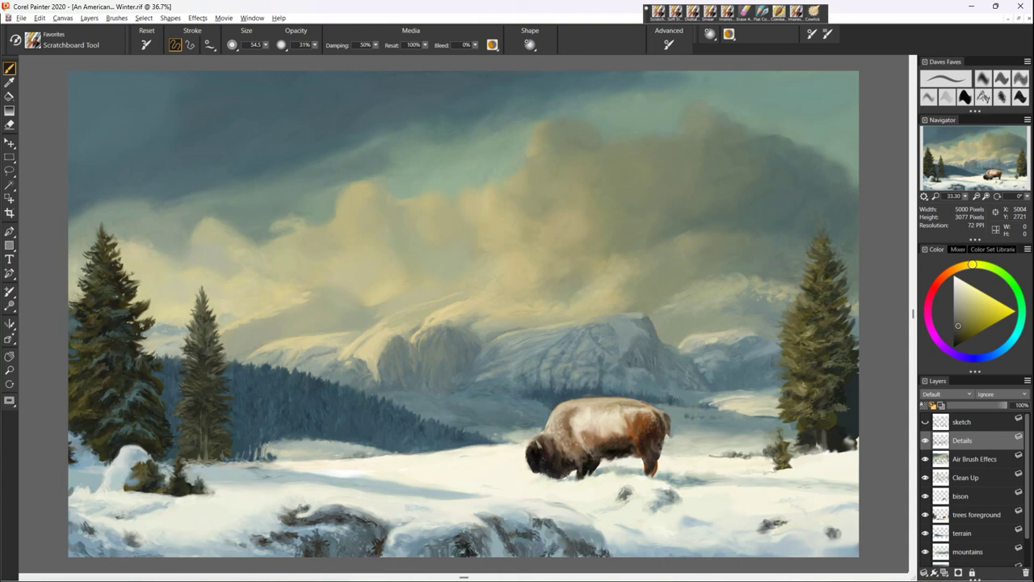
pyautogui.click(1021, 315)
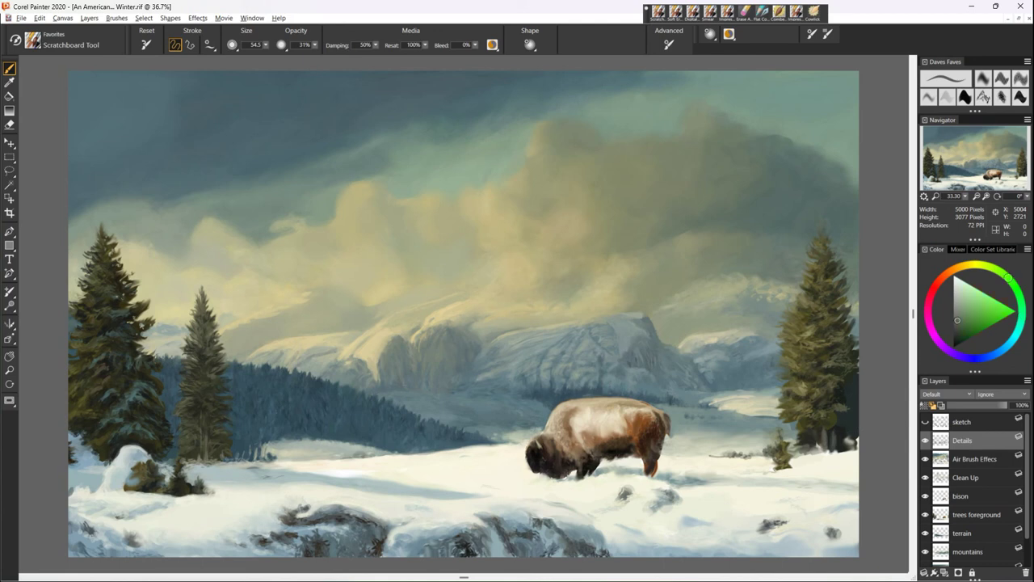
pyautogui.click(1017, 335)
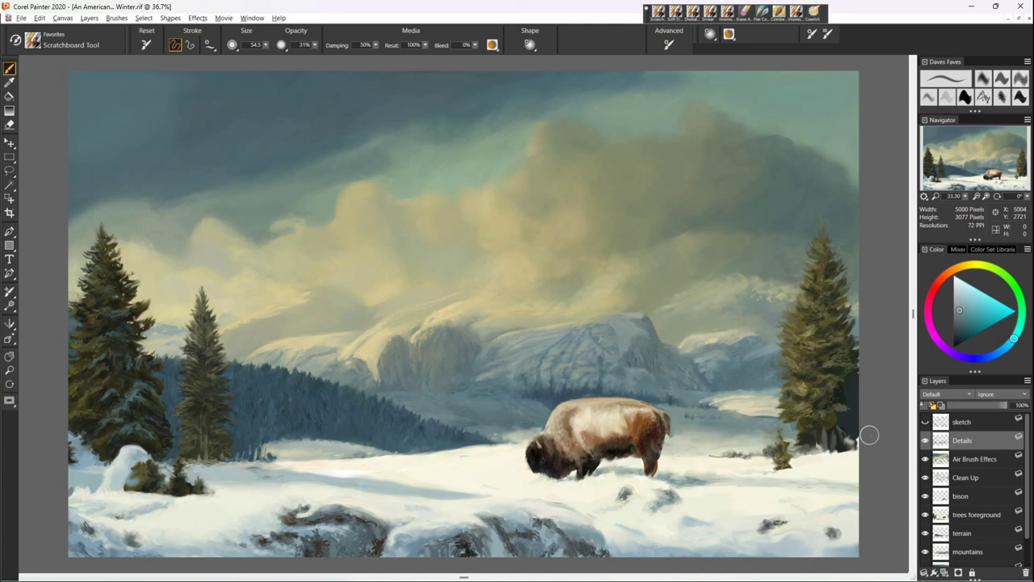
pyautogui.keyDown('alt'); pyautogui.click(840, 430); pyautogui.keyUp('alt')
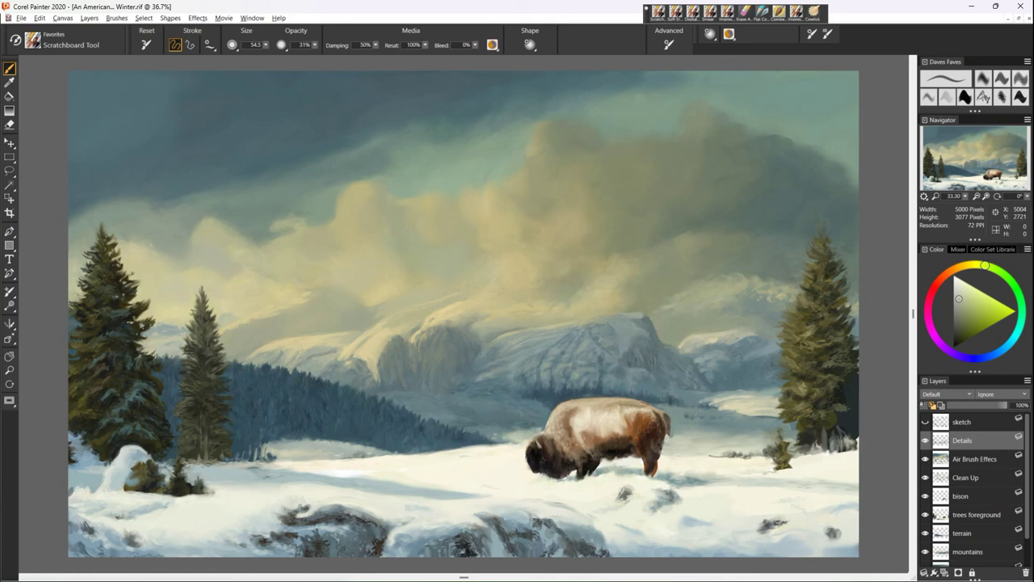
pyautogui.keyDown('alt'); pyautogui.click(810, 432); pyautogui.keyUp('alt')
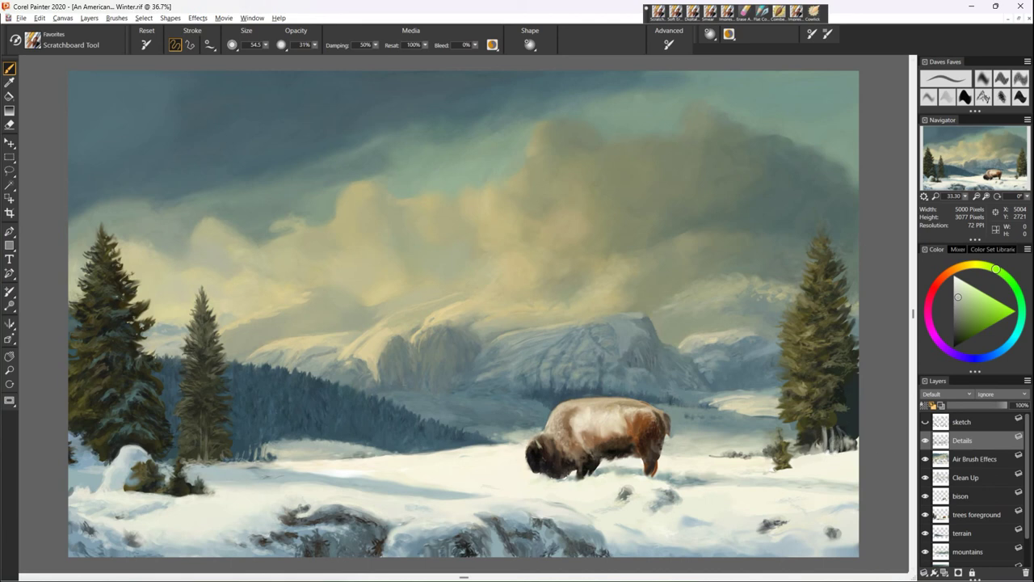
# - Define the shadows and undergrowth at the right pine's base near the canvas edge with sampled near-black brown and dark olive tones
pyautogui.keyDown('alt'); pyautogui.click(840, 427); pyautogui.keyUp('alt')
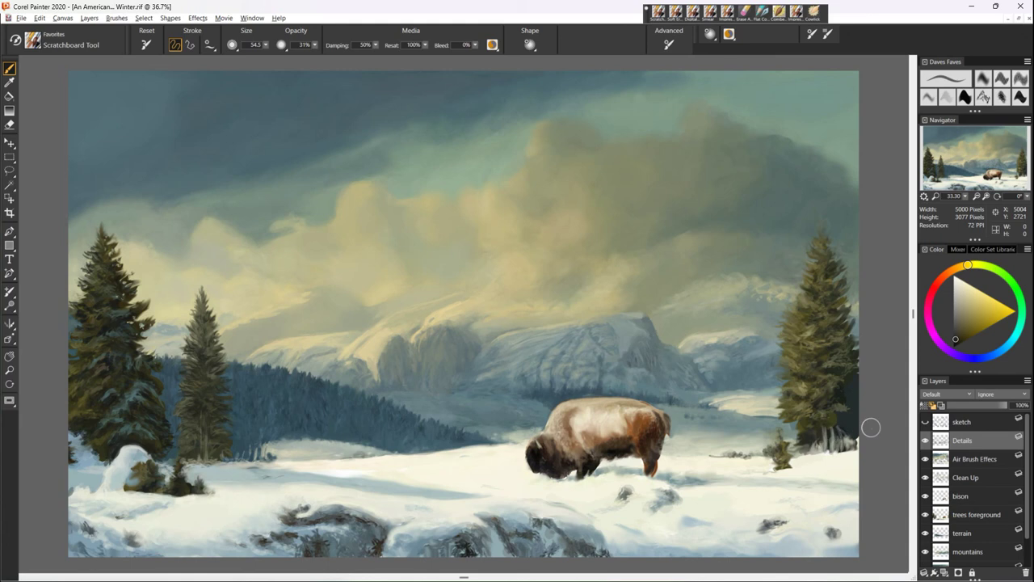
pyautogui.keyDown('alt'); pyautogui.click(840, 427); pyautogui.keyUp('alt')
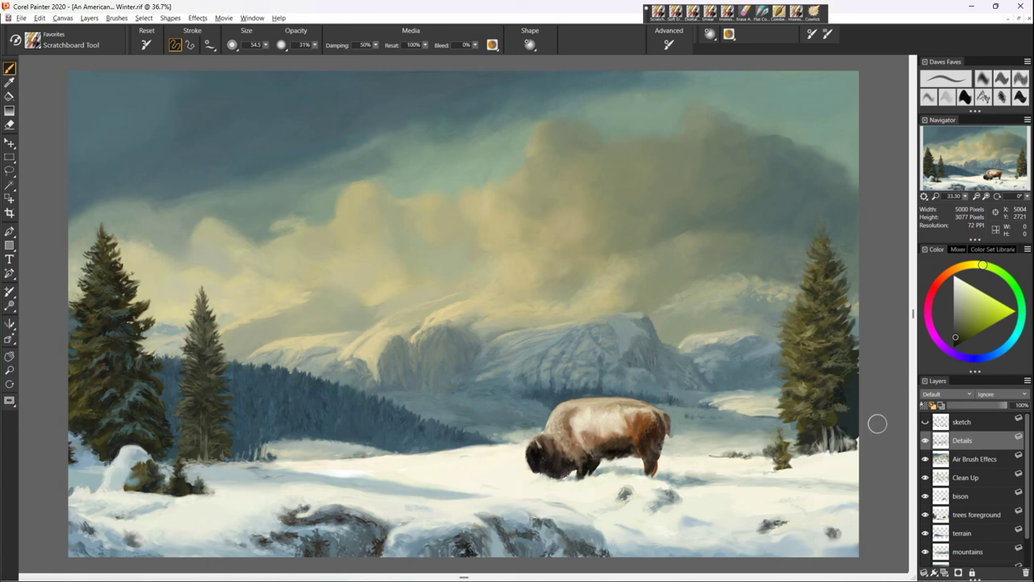
pyautogui.keyDown('alt'); pyautogui.click(844, 429); pyautogui.keyUp('alt')
pyautogui.moveTo(855, 437); pyautogui.dragTo(857, 427)
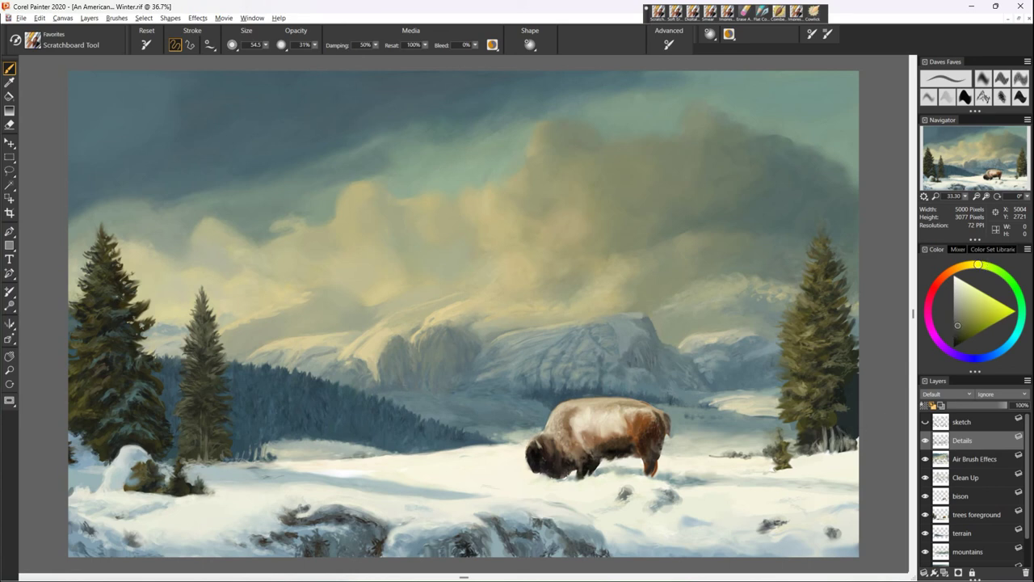
# - Build up the dark lower-right boughs of the right pine with sampled deep teal, olive and dark green tones
pyautogui.keyDown('alt'); pyautogui.click(854, 416); pyautogui.keyUp('alt')
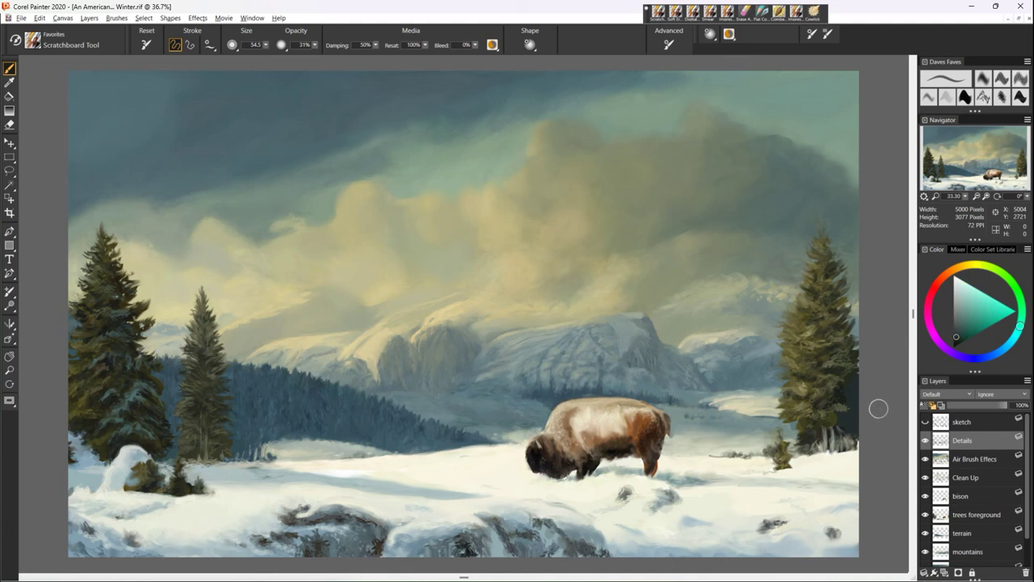
pyautogui.keyDown('alt'); pyautogui.click(845, 402); pyautogui.keyUp('alt')
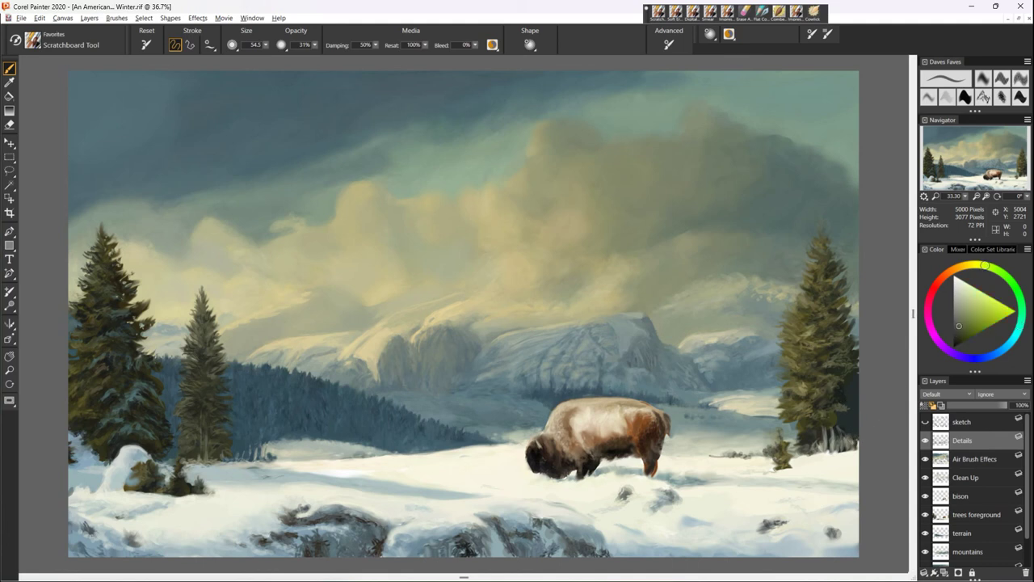
pyautogui.keyDown('alt'); pyautogui.click(843, 404); pyautogui.keyUp('alt')
pyautogui.moveTo(843, 420); pyautogui.dragTo(841, 420)
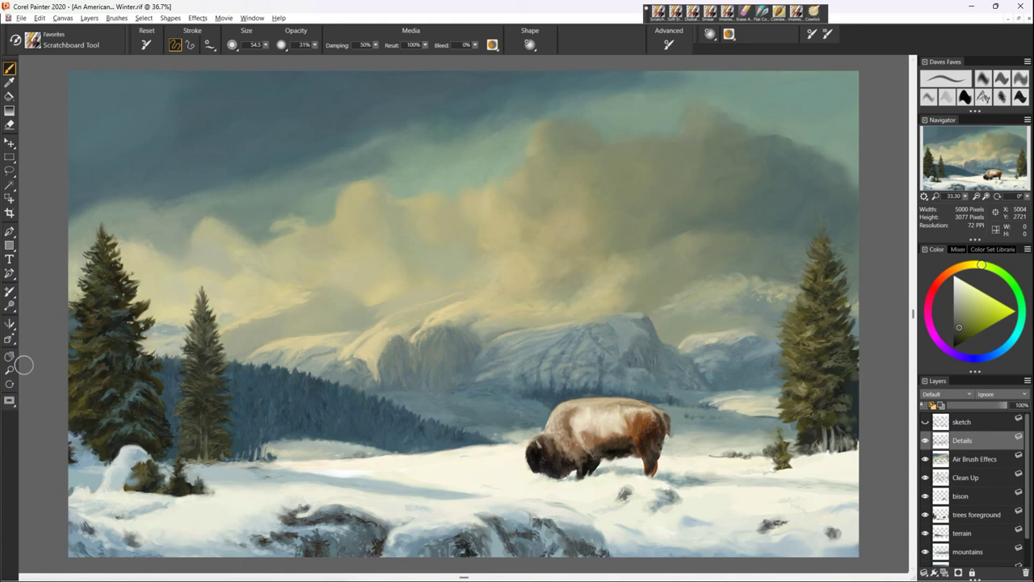
pyautogui.keyDown('alt'); pyautogui.click(23, 365); pyautogui.keyUp('alt')
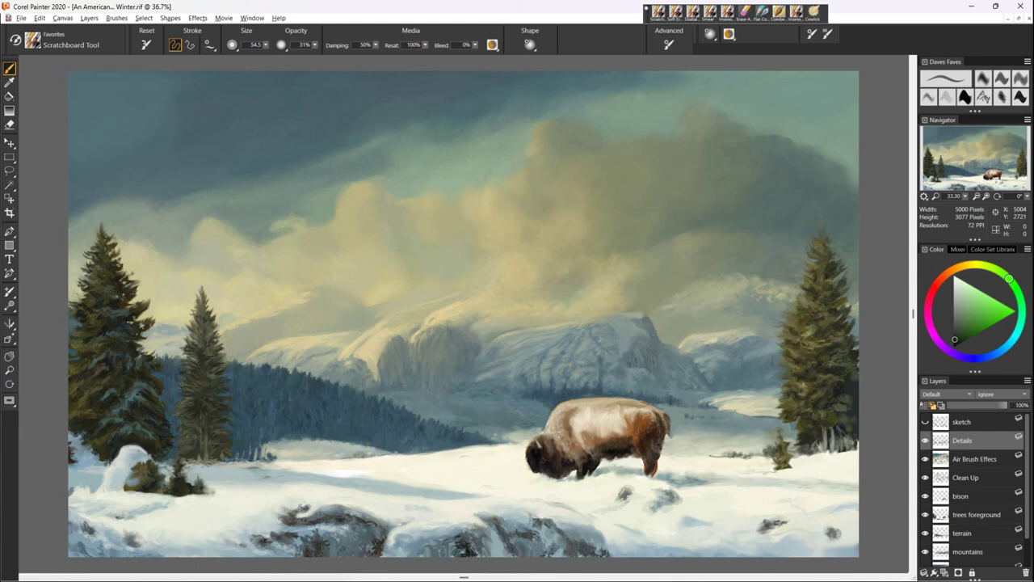
# - Refine the small snowy mountain beside the right pine with sampled pale green, cream and slate-blue tones
pyautogui.keyDown('alt'); pyautogui.click(780, 308); pyautogui.keyUp('alt')
pyautogui.keyDown('alt'); pyautogui.click(782, 331); pyautogui.keyUp('alt')
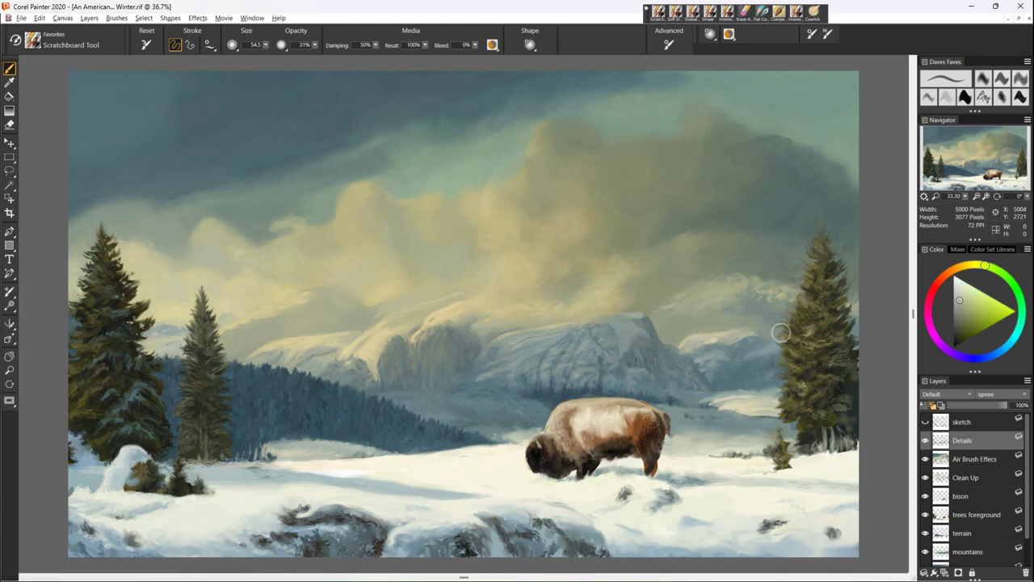
pyautogui.keyDown('alt'); pyautogui.click(740, 329); pyautogui.keyUp('alt')
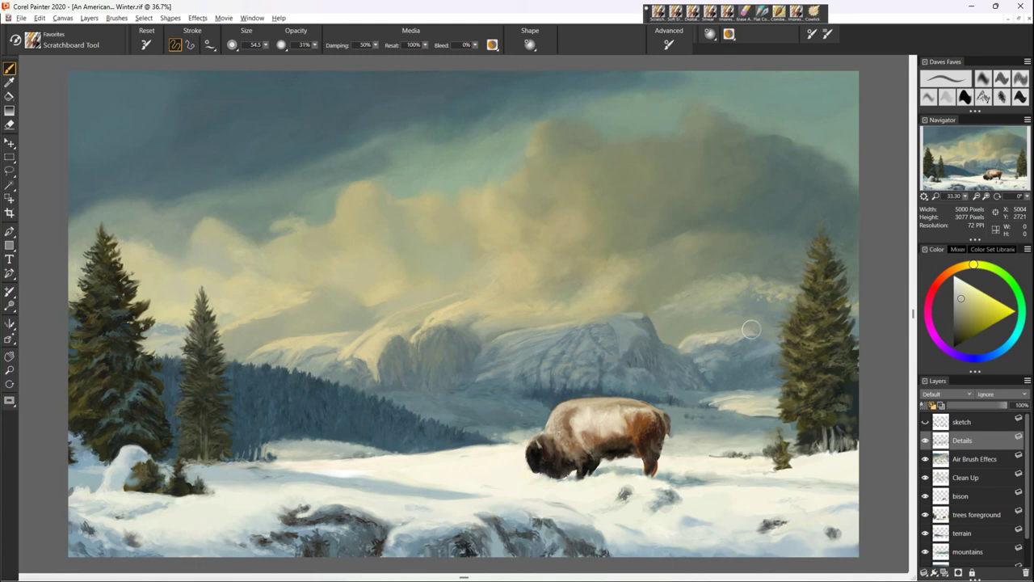
pyautogui.keyDown('alt'); pyautogui.click(718, 336); pyautogui.keyUp('alt')
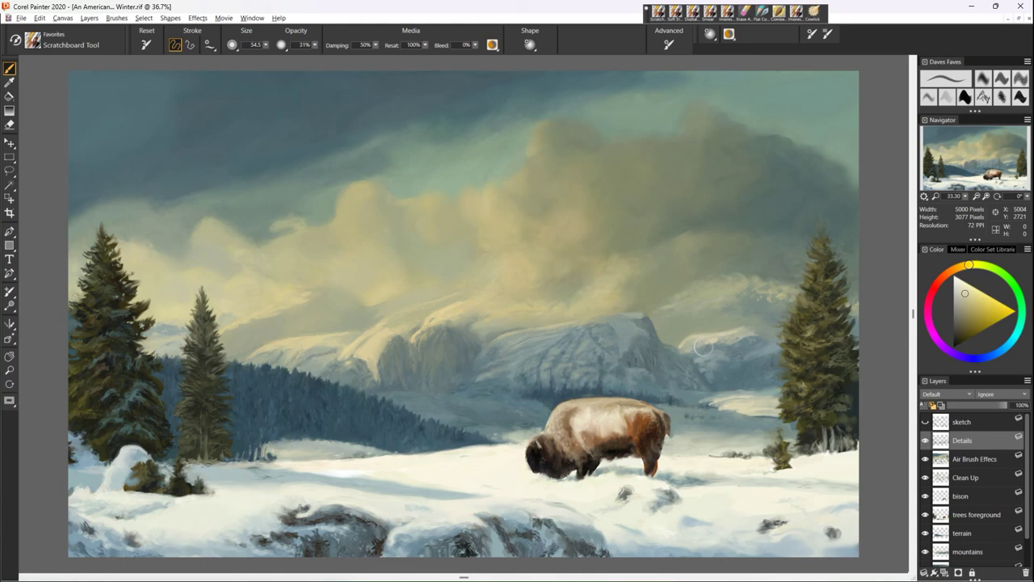
pyautogui.keyDown('alt'); pyautogui.click(731, 333); pyautogui.keyUp('alt')
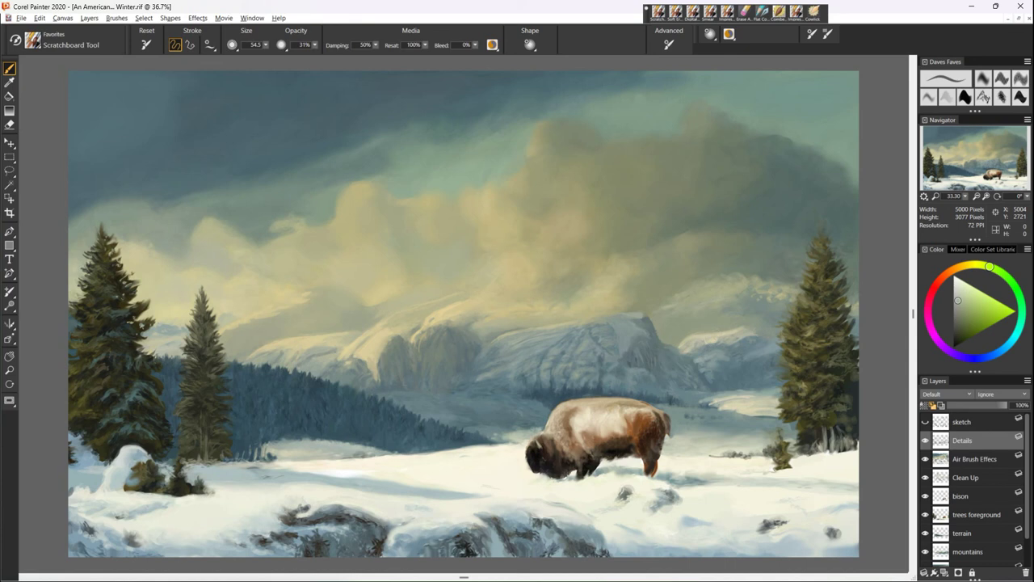
pyautogui.keyDown('alt'); pyautogui.click(705, 368); pyautogui.keyUp('alt')
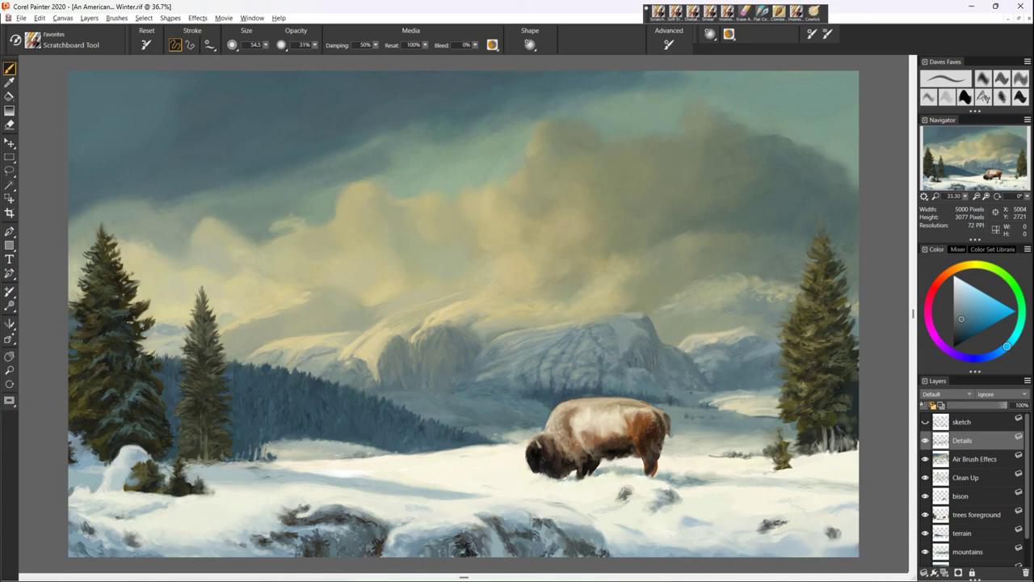
pyautogui.keyDown('alt'); pyautogui.click(695, 393); pyautogui.keyUp('alt')
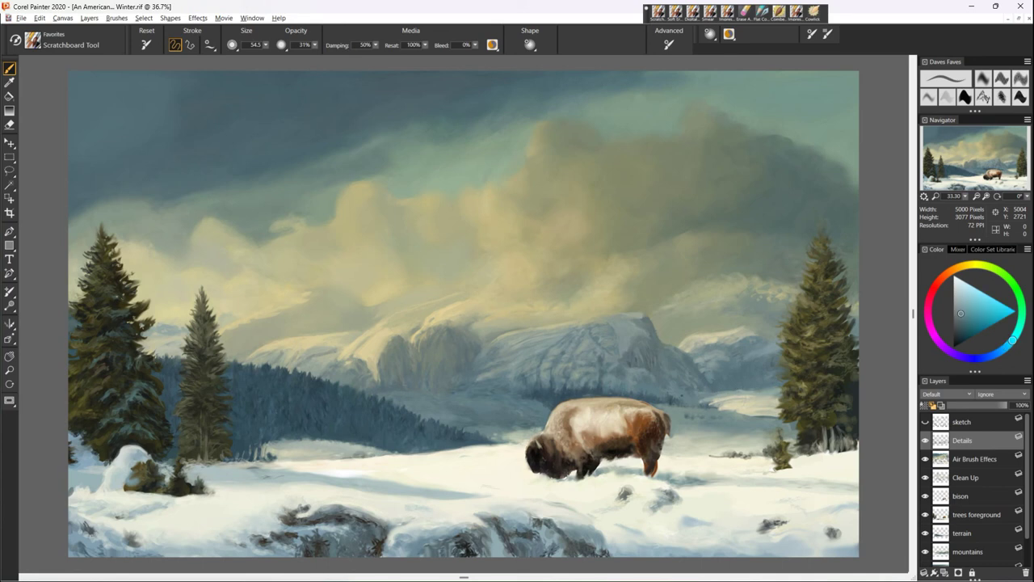
# - Blend the shadowed left slope and foot of the small mountain beside the right pine with sampled muted teal and slate-blue tones
pyautogui.keyDown('alt'); pyautogui.click(711, 354); pyautogui.keyUp('alt')
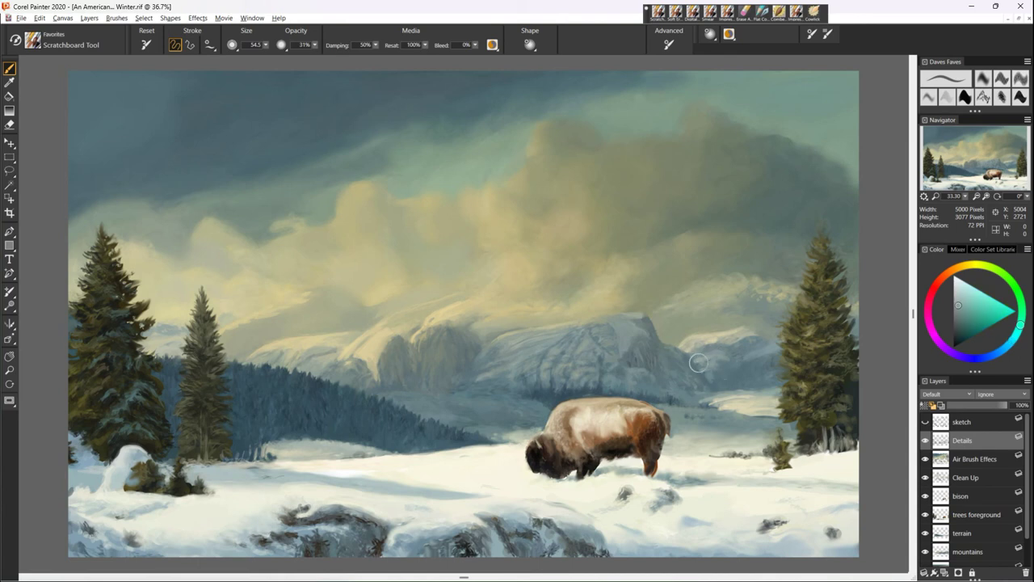
pyautogui.moveTo(690, 354); pyautogui.dragTo(700, 371)
pyautogui.keyDown('alt'); pyautogui.click(705, 370); pyautogui.keyUp('alt')
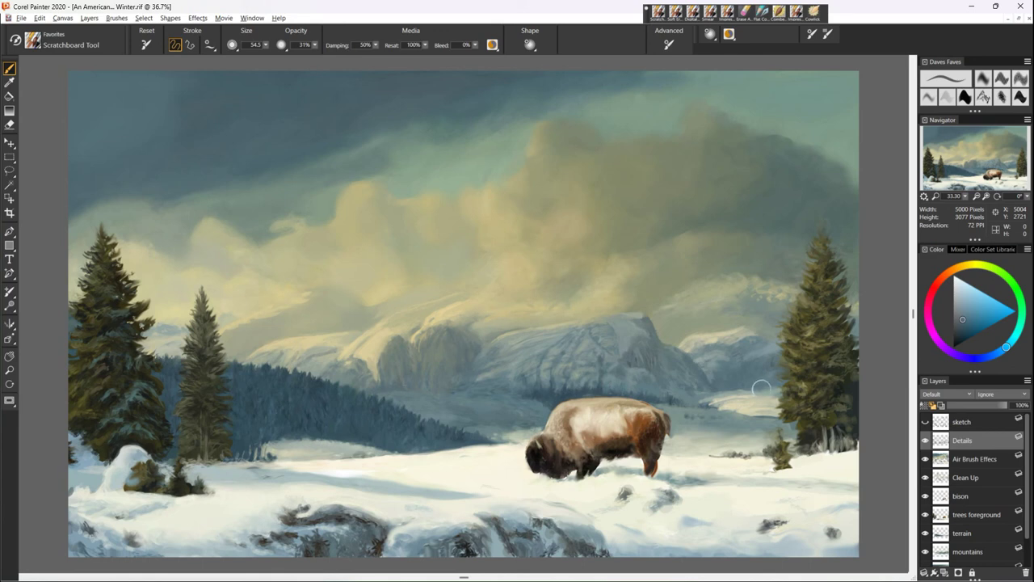
pyautogui.moveTo(761, 389); pyautogui.dragTo(752, 394)
pyautogui.keyDown('alt'); pyautogui.click(715, 368); pyautogui.keyUp('alt')
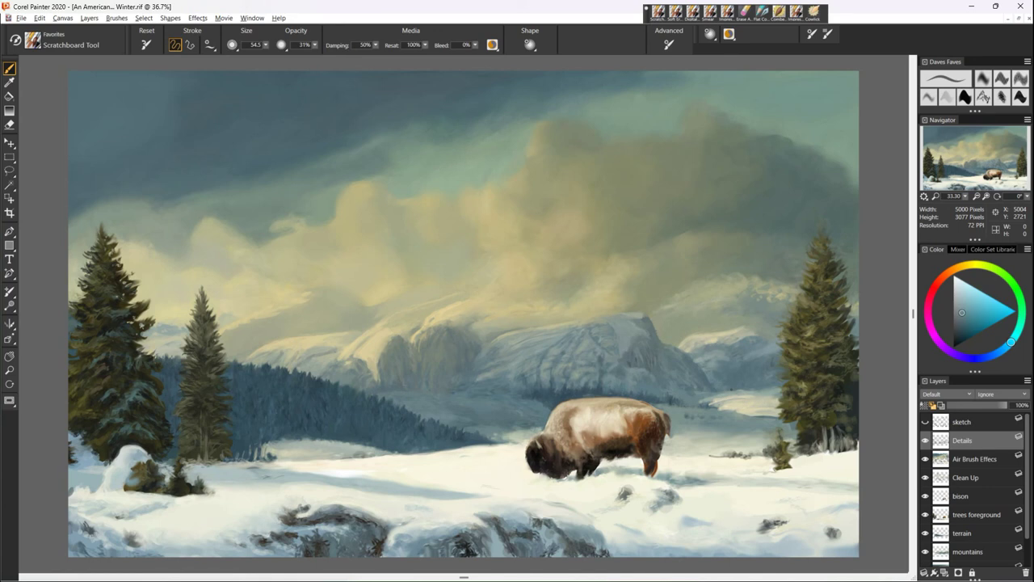
pyautogui.keyDown('alt'); pyautogui.click(719, 357); pyautogui.keyUp('alt')
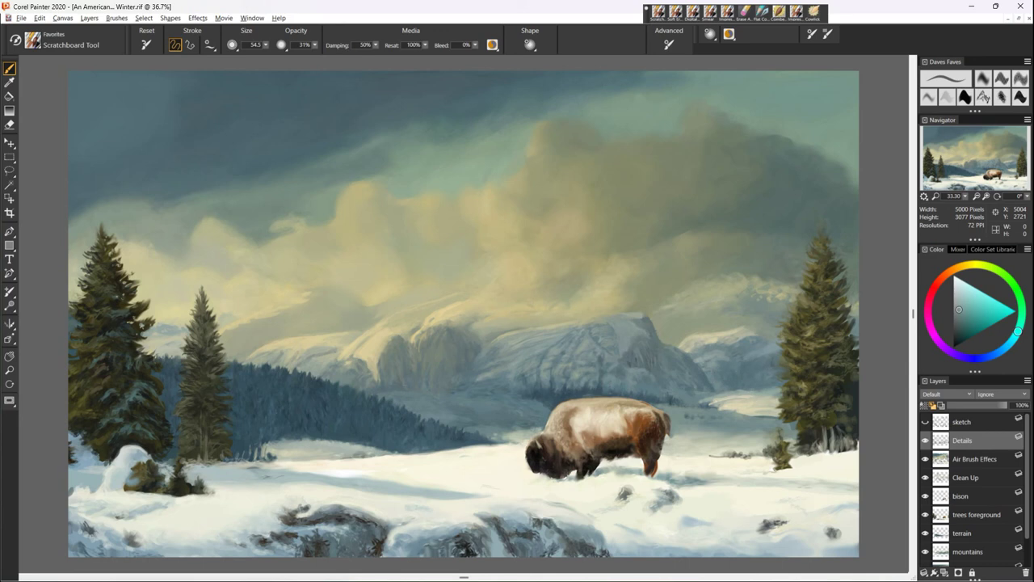
# - Soften the crest and upper right slope of the small snowy mountain with sampled grey-blue and muted teal tones
pyautogui.keyDown('alt'); pyautogui.click(753, 338); pyautogui.keyUp('alt')
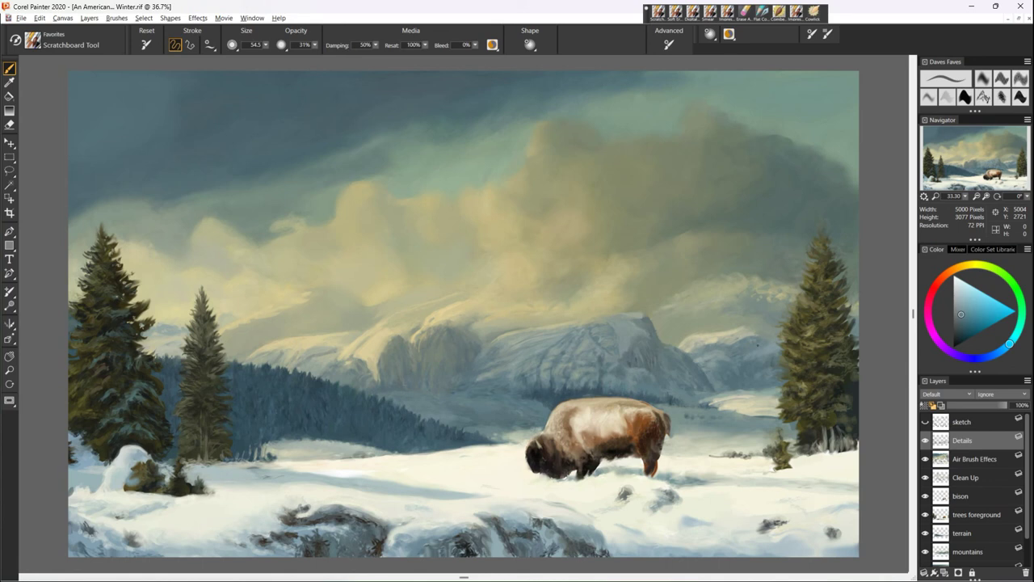
pyautogui.keyDown('alt'); pyautogui.click(773, 348); pyautogui.keyUp('alt')
pyautogui.keyDown('alt'); pyautogui.click(722, 352); pyautogui.keyUp('alt')
pyautogui.keyDown('alt'); pyautogui.click(759, 349); pyautogui.keyUp('alt')
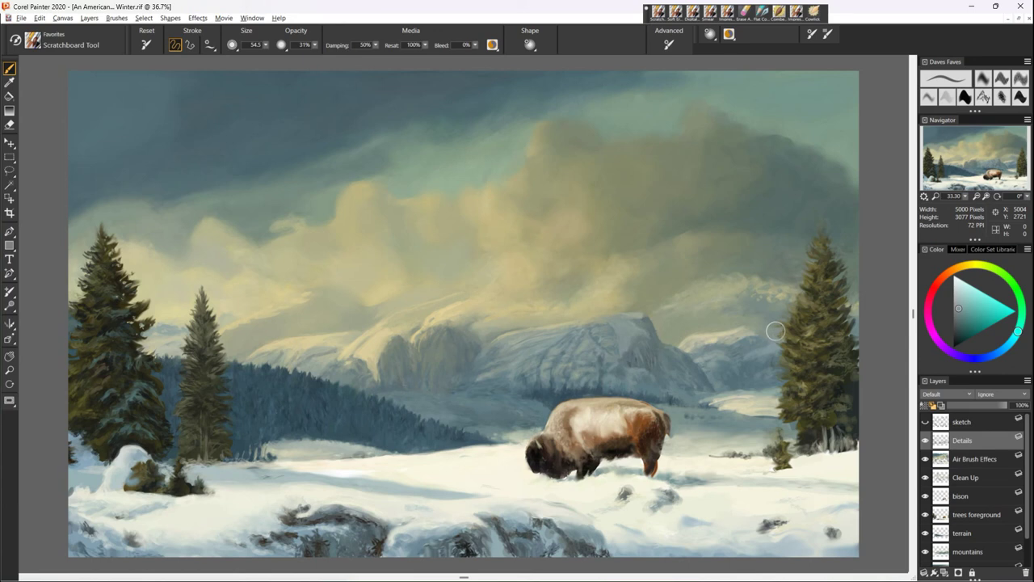
pyautogui.keyDown('alt'); pyautogui.click(719, 352); pyautogui.keyUp('alt')
pyautogui.keyDown('alt'); pyautogui.click(734, 334); pyautogui.keyUp('alt')
pyautogui.keyDown('alt'); pyautogui.click(754, 336); pyautogui.keyUp('alt')
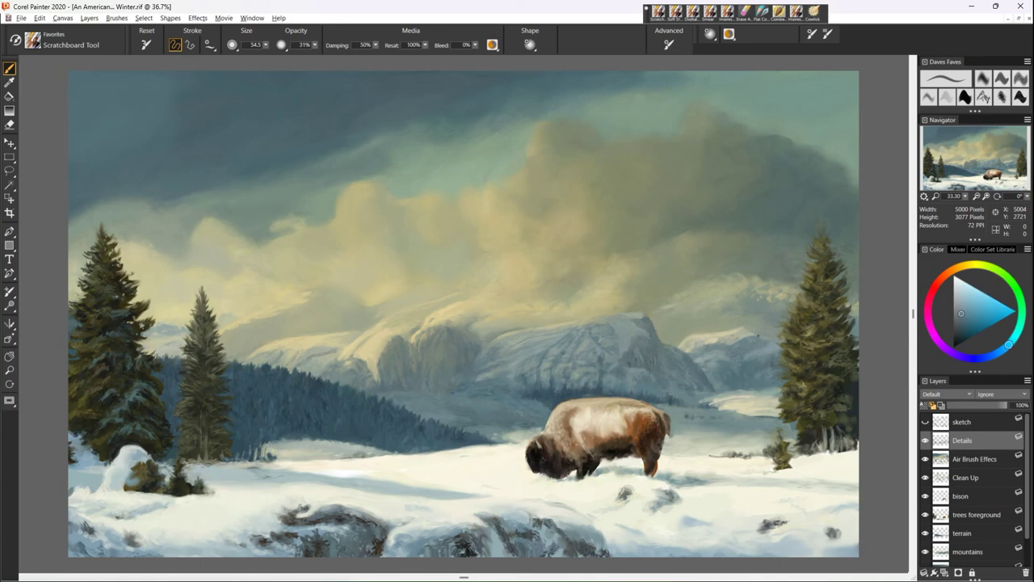
# - Trim the right pine's left silhouette against the sky and mountain with sampled grey-green, pale teal and slate-blue background tones
pyautogui.keyDown('alt'); pyautogui.click(790, 328); pyautogui.keyUp('alt')
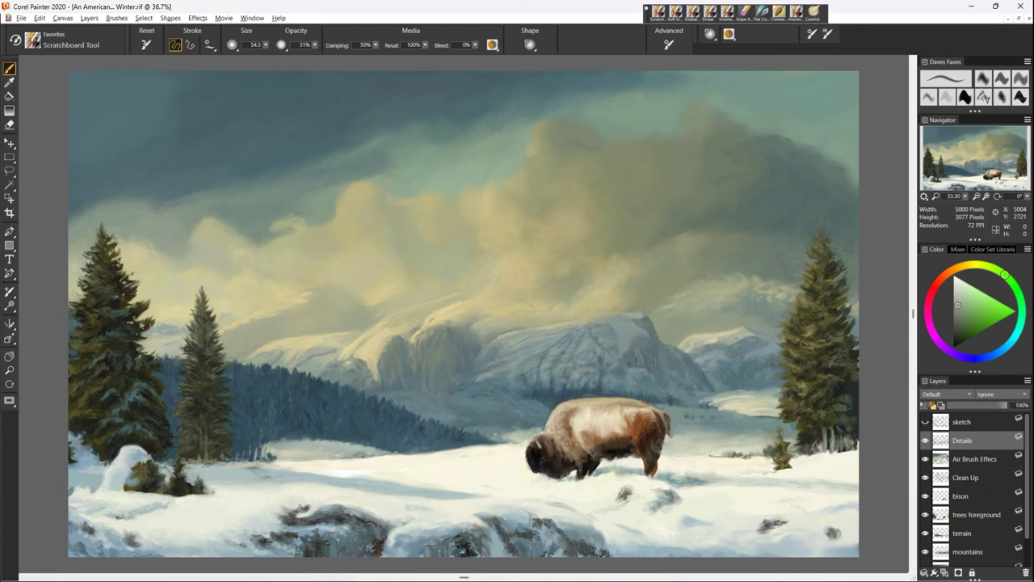
pyautogui.keyDown('alt'); pyautogui.click(811, 327); pyautogui.keyUp('alt')
pyautogui.keyDown('alt'); pyautogui.click(778, 338); pyautogui.keyUp('alt')
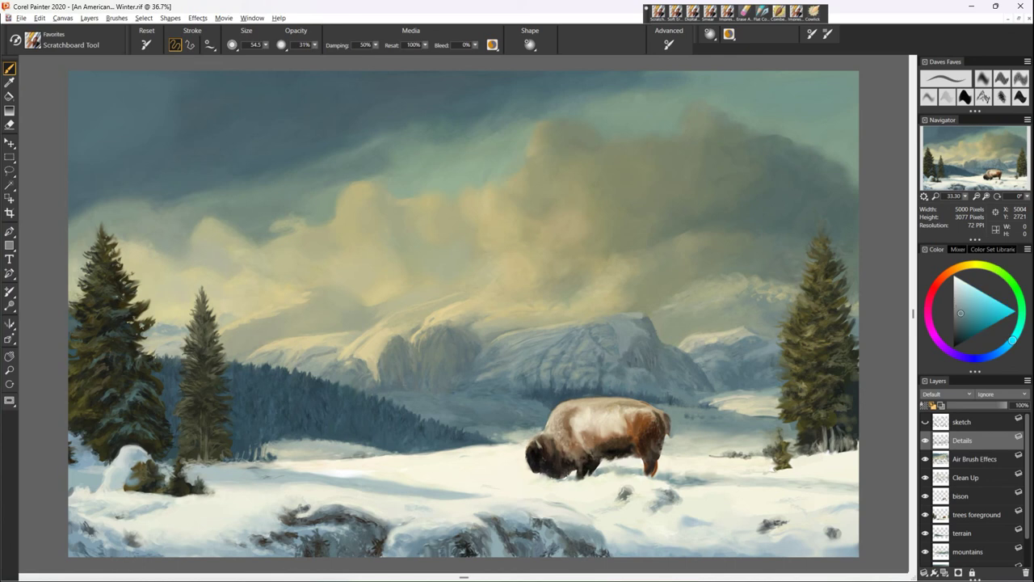
pyautogui.keyDown('alt'); pyautogui.click(778, 349); pyautogui.keyUp('alt')
pyautogui.keyDown('alt'); pyautogui.click(777, 329); pyautogui.keyUp('alt')
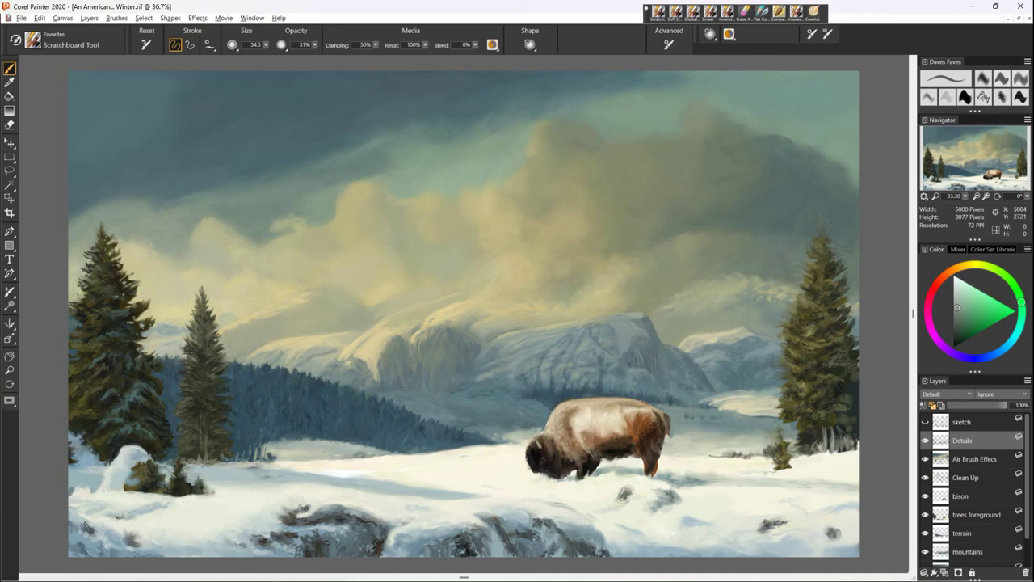
pyautogui.keyDown('alt'); pyautogui.click(787, 315); pyautogui.keyUp('alt')
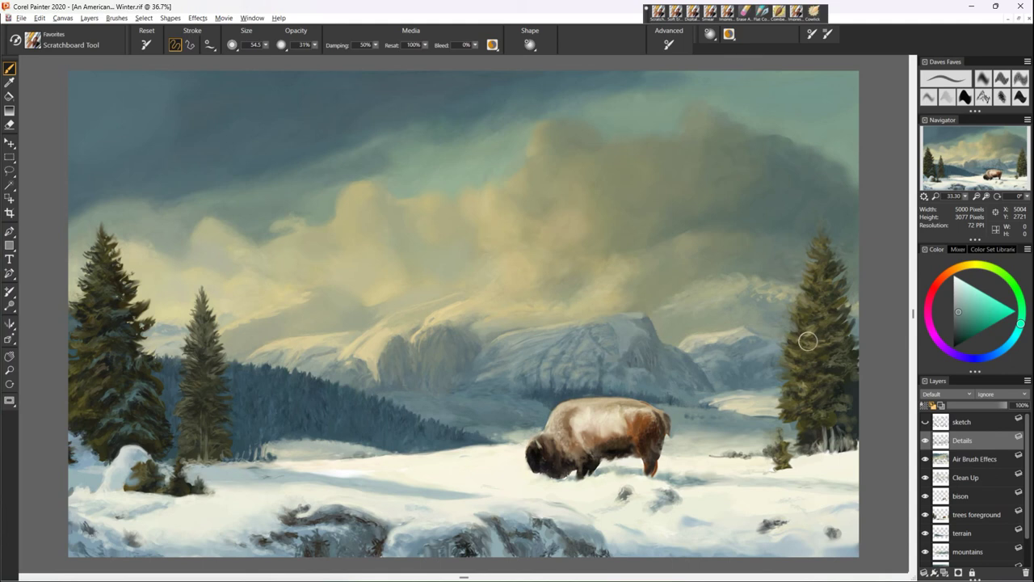
pyautogui.keyDown('alt'); pyautogui.click(782, 321); pyautogui.keyUp('alt')
pyautogui.keyDown('alt'); pyautogui.click(776, 367); pyautogui.keyUp('alt')
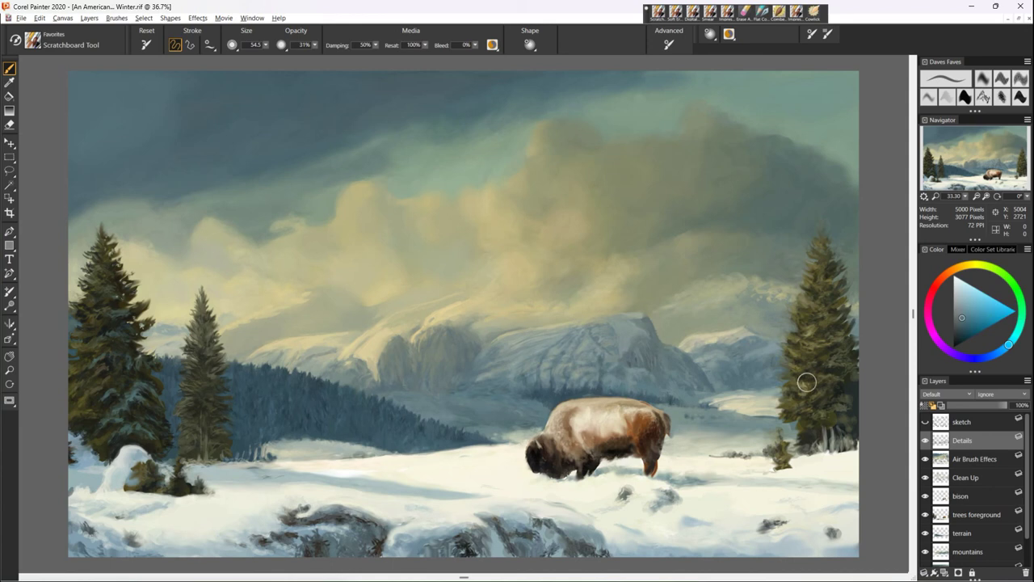
# - Clean up the valley snow around the right pine's lower-left boughs with sampled cream, pale green and muted teal tones
pyautogui.keyDown('alt'); pyautogui.click(777, 387); pyautogui.keyUp('alt')
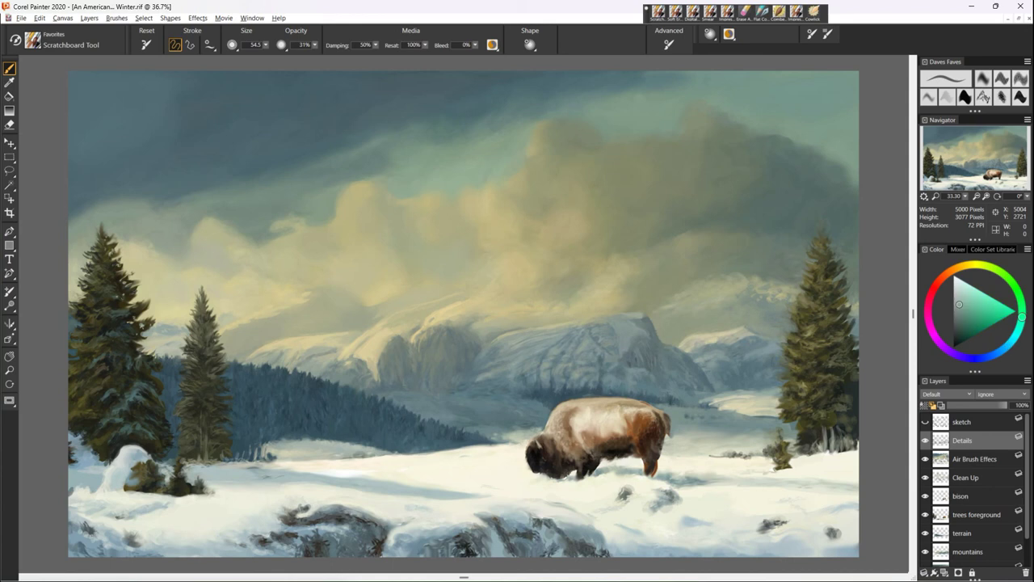
pyautogui.keyDown('alt'); pyautogui.click(777, 408); pyautogui.keyUp('alt')
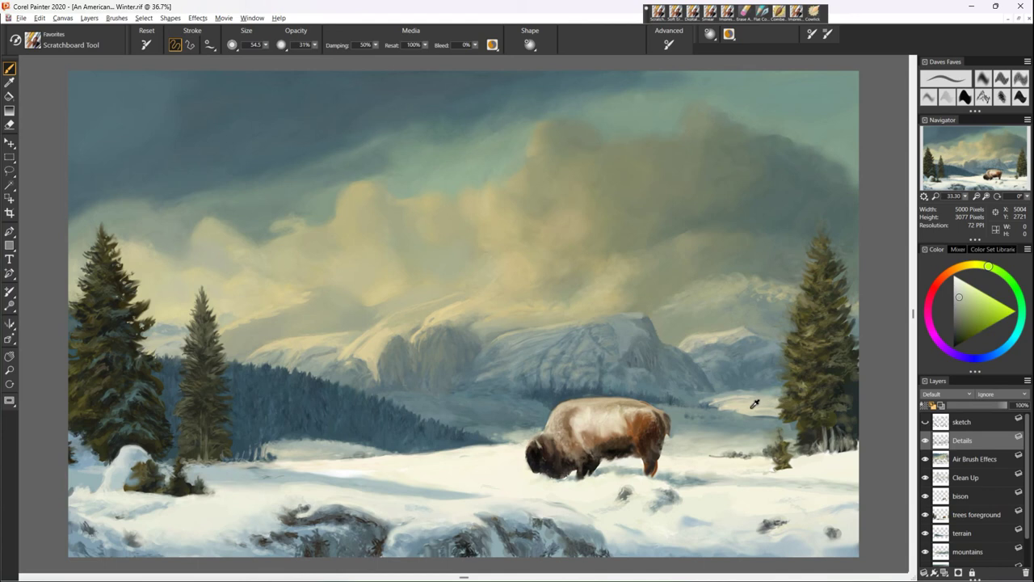
pyautogui.keyDown('alt'); pyautogui.click(755, 405); pyautogui.keyUp('alt')
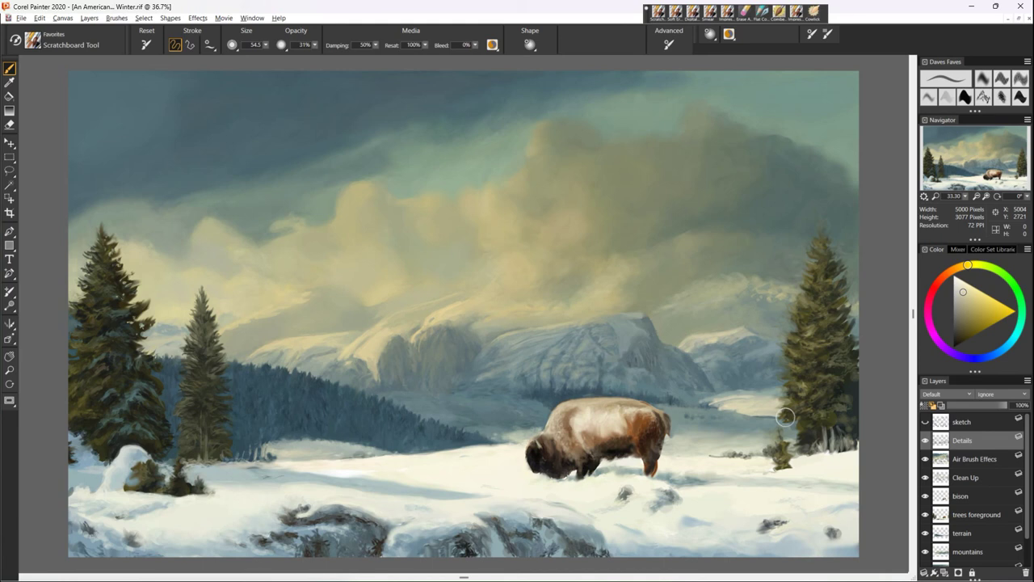
pyautogui.keyDown('alt'); pyautogui.click(737, 410); pyautogui.keyUp('alt')
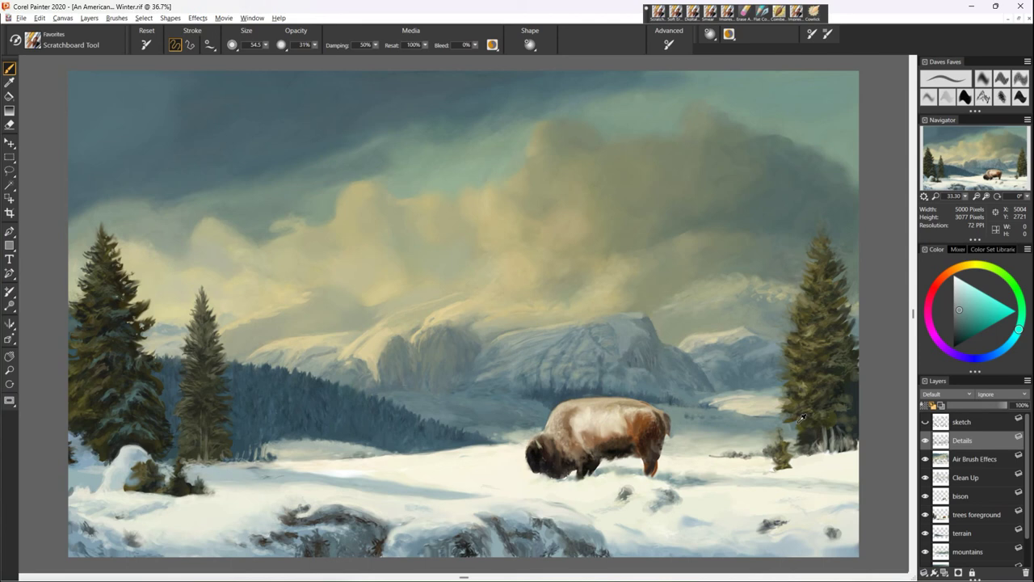
pyautogui.keyDown('alt'); pyautogui.click(773, 422); pyautogui.keyUp('alt')
pyautogui.keyDown('alt'); pyautogui.click(759, 437); pyautogui.keyUp('alt')
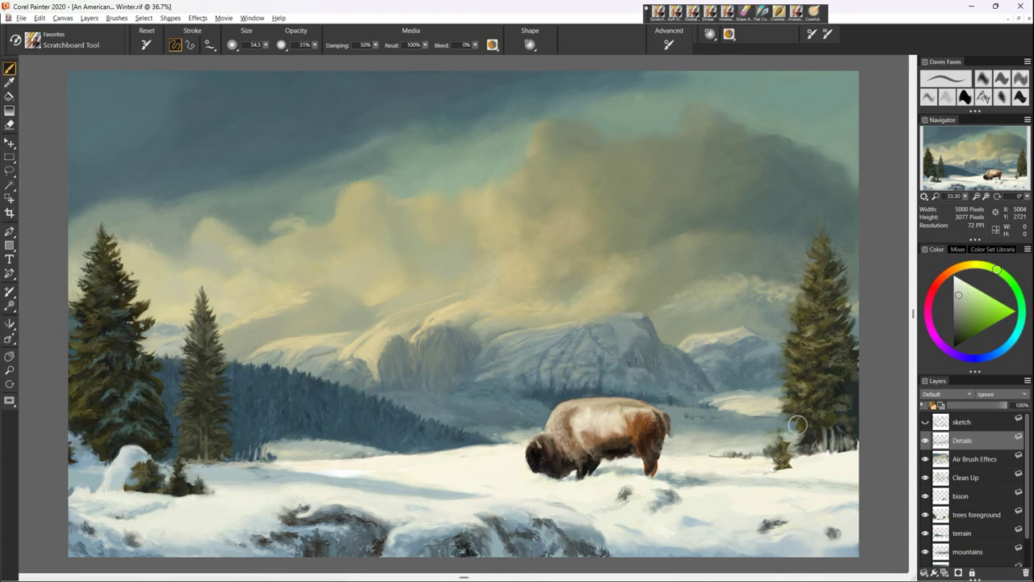
pyautogui.keyDown('alt'); pyautogui.click(774, 420); pyautogui.keyUp('alt')
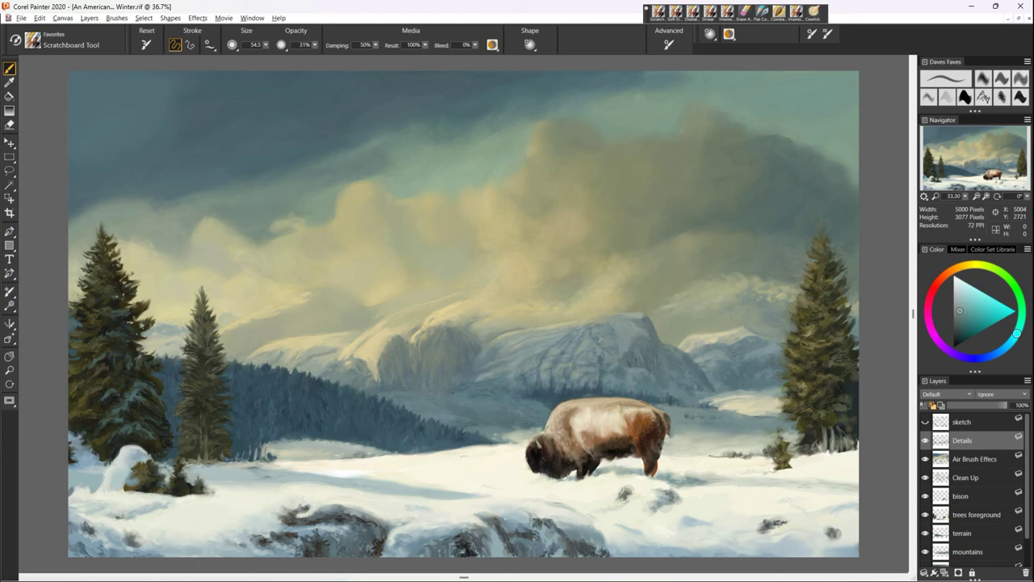
# - Reshape the sapling beside the right pine and the snow around it with sampled dark olive, near-black green and pale green tones
pyautogui.keyDown('alt'); pyautogui.click(772, 429); pyautogui.keyUp('alt')
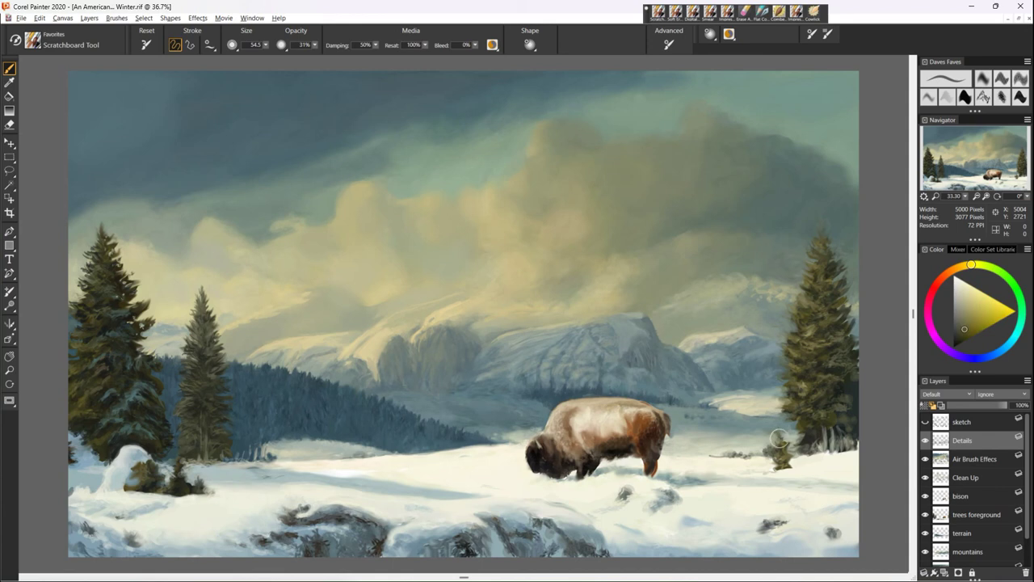
pyautogui.keyDown('alt'); pyautogui.click(784, 428); pyautogui.keyUp('alt')
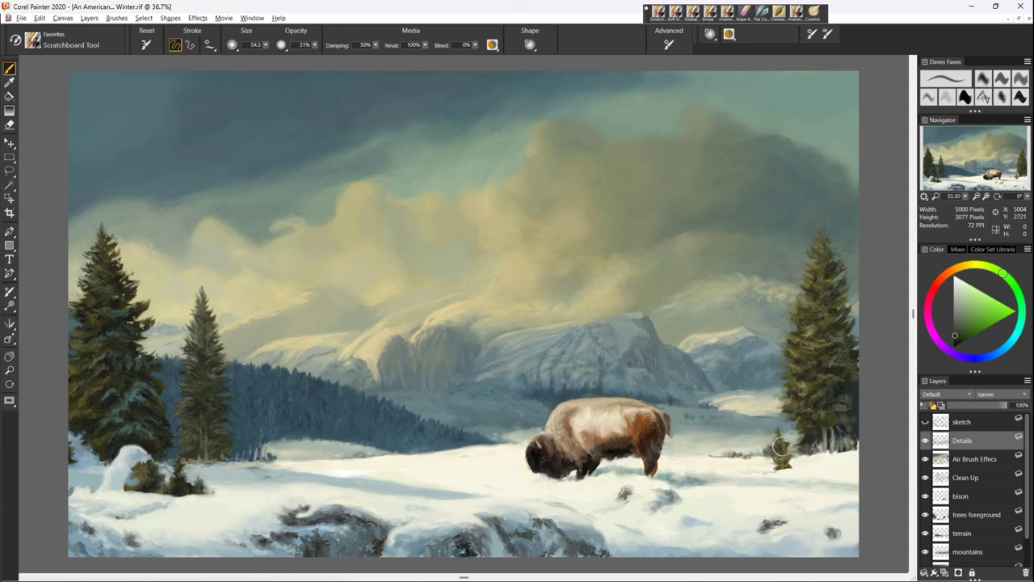
pyautogui.keyDown('alt'); pyautogui.click(735, 447); pyautogui.keyUp('alt')
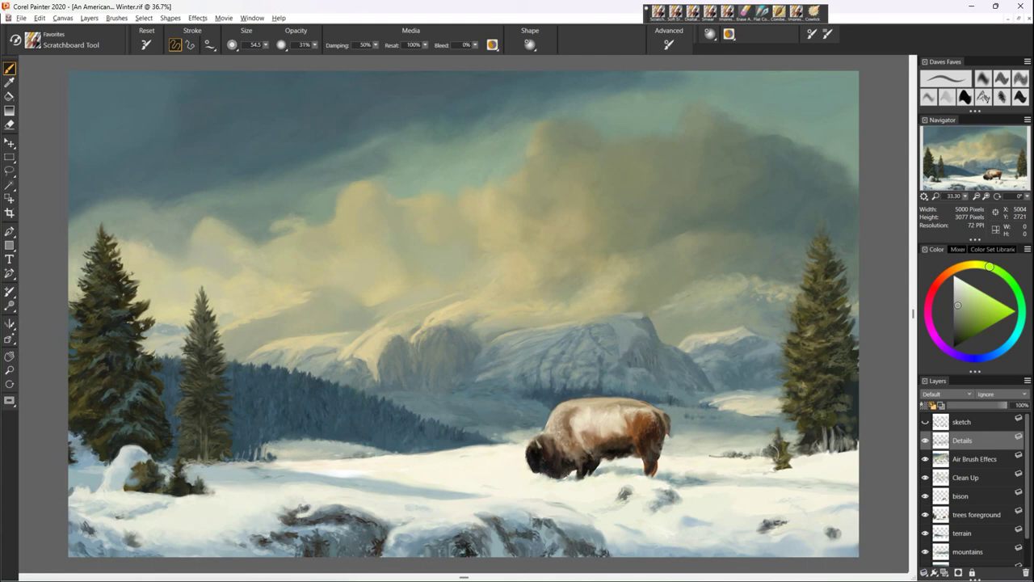
pyautogui.keyDown('alt'); pyautogui.click(817, 421); pyautogui.keyUp('alt')
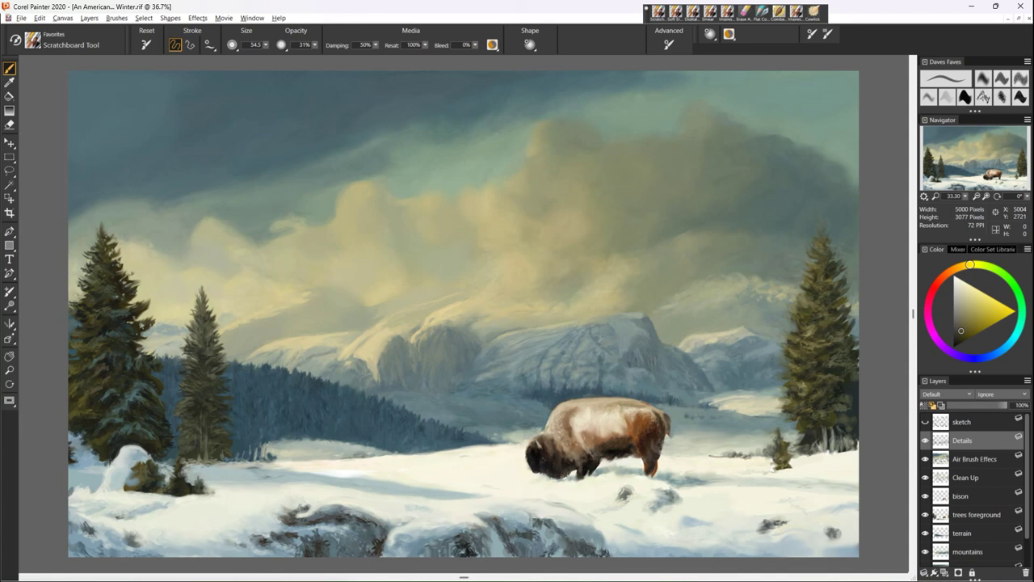
pyautogui.keyDown('alt'); pyautogui.click(781, 454); pyautogui.keyUp('alt')
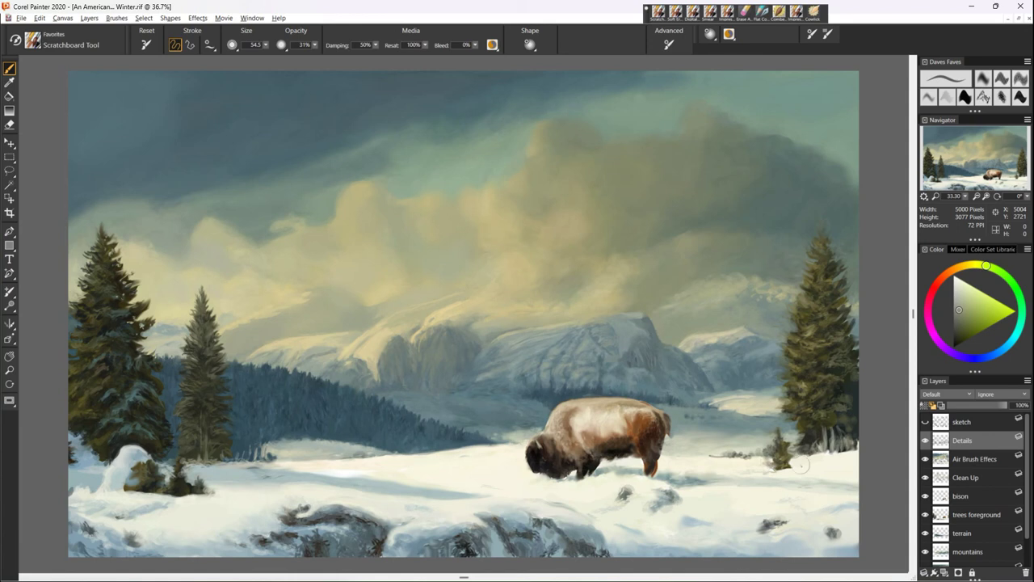
pyautogui.keyDown('alt'); pyautogui.click(764, 455); pyautogui.keyUp('alt')
pyautogui.keyDown('alt'); pyautogui.click(782, 457); pyautogui.keyUp('alt')
# - Rework the right pine's lower-left boughs with sampled pale green, slate-blue and dark olive tones, raising the brush damping to 81%
pyautogui.keyDown('alt'); pyautogui.click(798, 433); pyautogui.keyUp('alt')
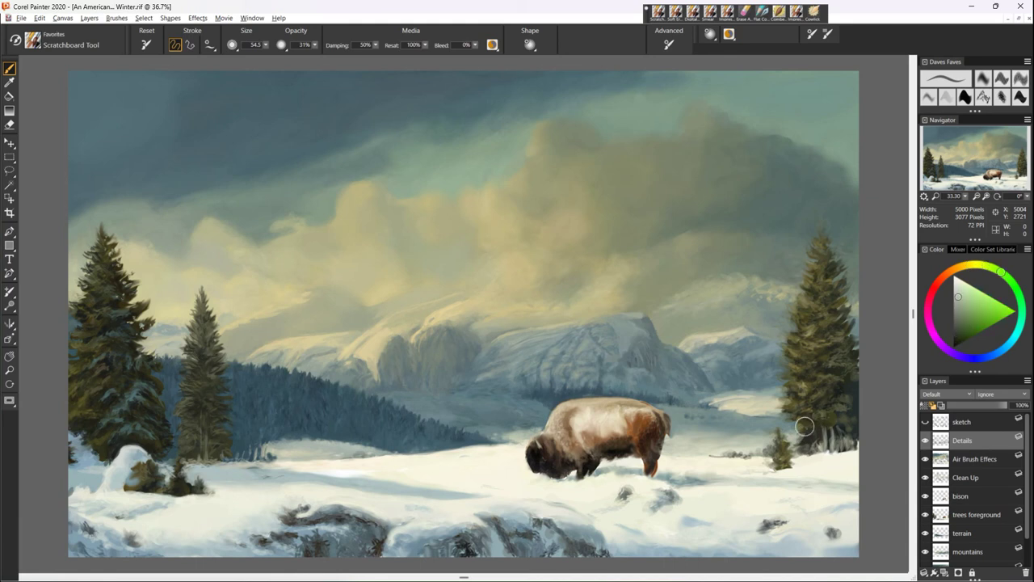
pyautogui.keyDown('alt'); pyautogui.click(795, 420); pyautogui.keyUp('alt')
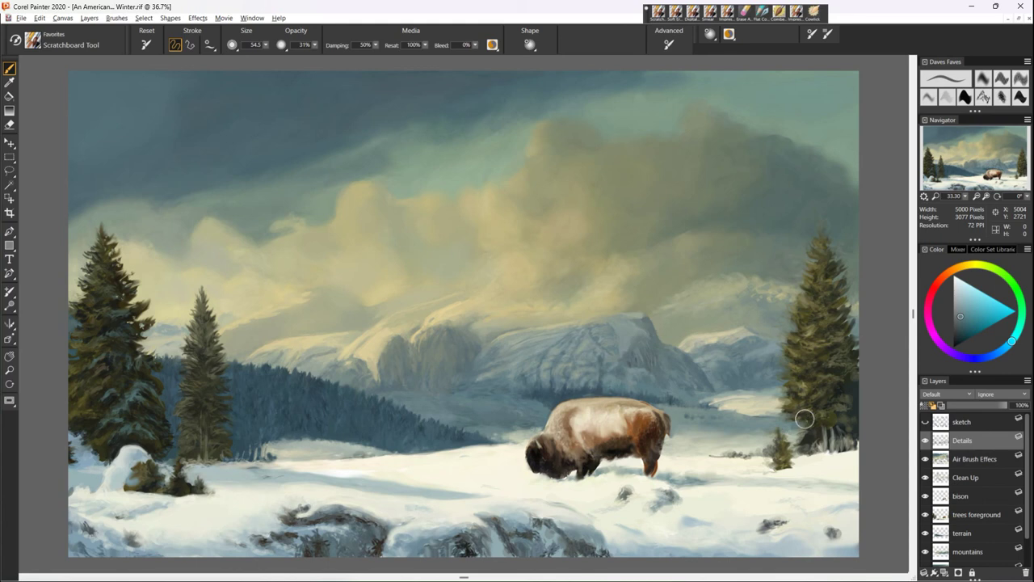
pyautogui.keyDown('alt'); pyautogui.click(817, 408); pyautogui.keyUp('alt')
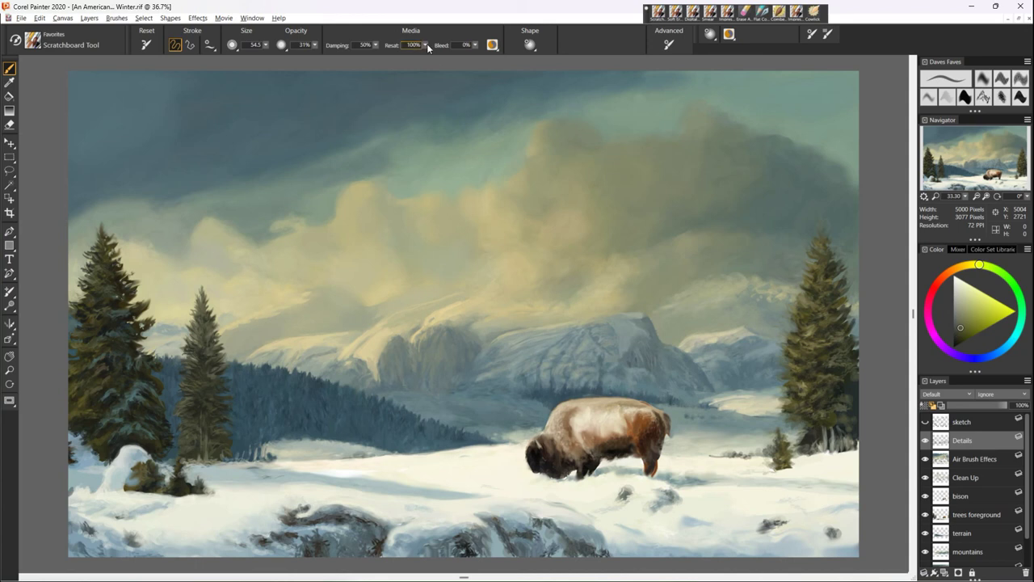
pyautogui.moveTo(375, 45); pyautogui.dragTo(406, 54)
pyautogui.keyDown('alt'); pyautogui.click(808, 418); pyautogui.keyUp('alt')
# - Paint pale highlights along the right pine's boughs with a sampled grey-green, setting the brush opacity to 44%
pyautogui.keyDown('alt'); pyautogui.click(853, 327); pyautogui.keyUp('alt')
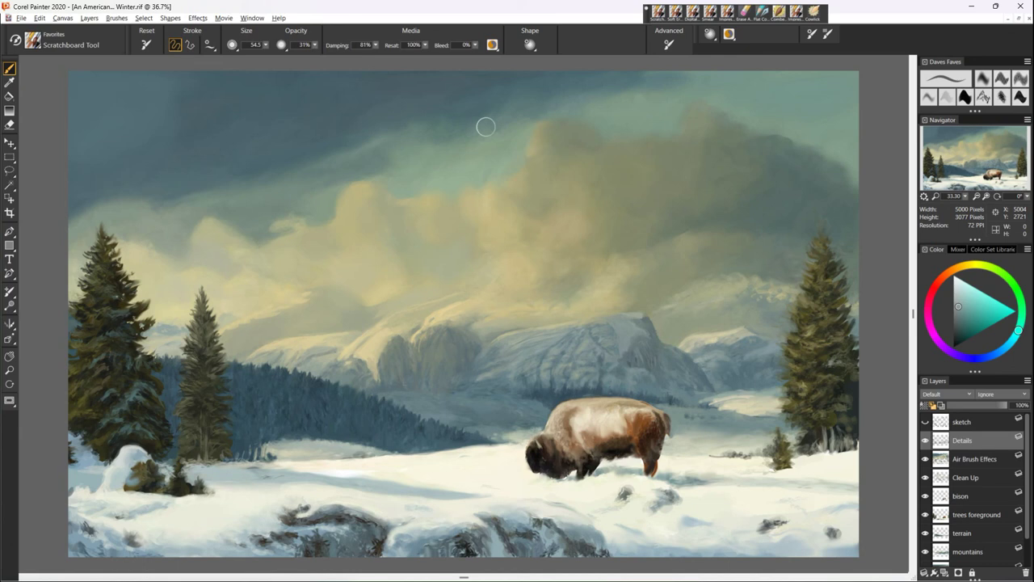
pyautogui.moveTo(315, 44); pyautogui.dragTo(335, 60)
pyautogui.keyDown('alt'); pyautogui.click(556, 361); pyautogui.keyUp('alt')
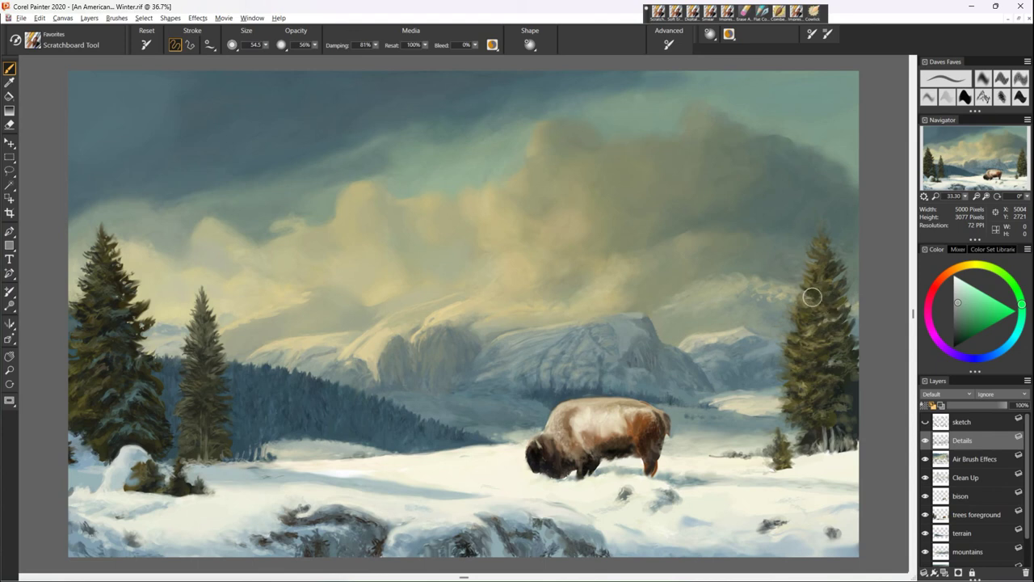
pyautogui.moveTo(314, 44); pyautogui.dragTo(318, 99)
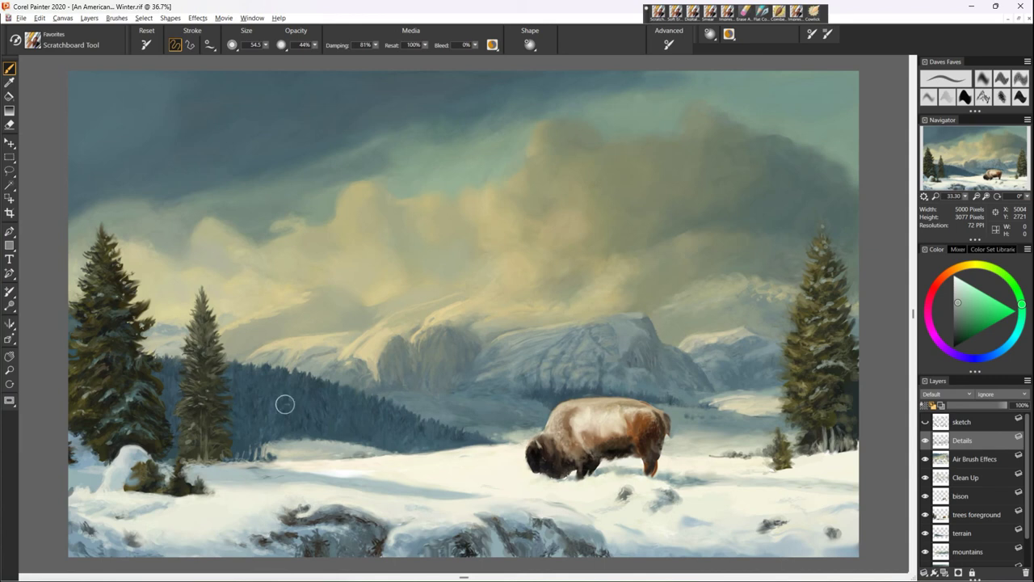
# - Build up the right pine's shadowed boughs with sampled dark teal, olive and near-black brown tones, raising the brush opacity to 56%
pyautogui.keyDown('alt'); pyautogui.click(139, 391); pyautogui.keyUp('alt')
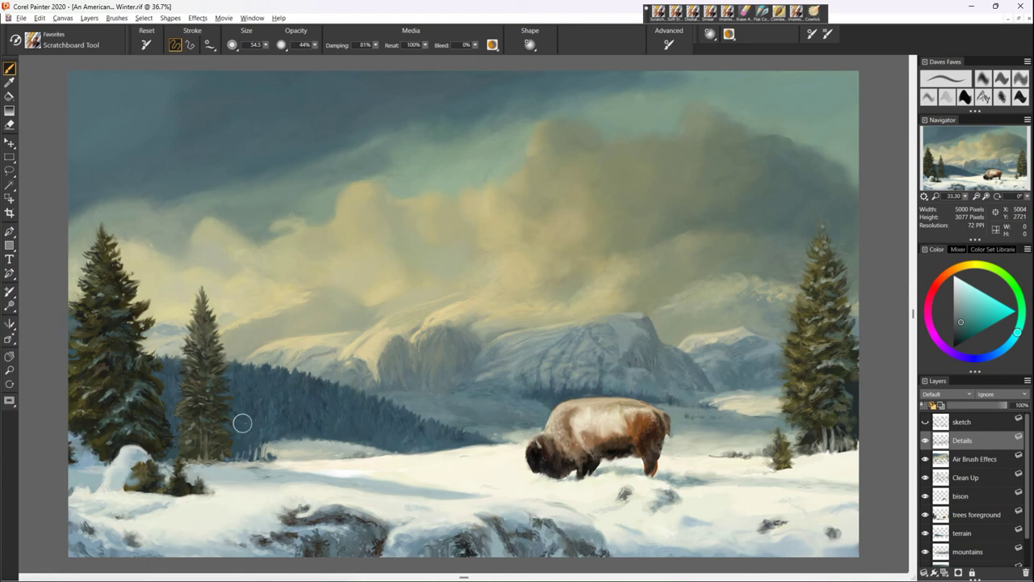
pyautogui.keyDown('alt'); pyautogui.click(826, 378); pyautogui.keyUp('alt')
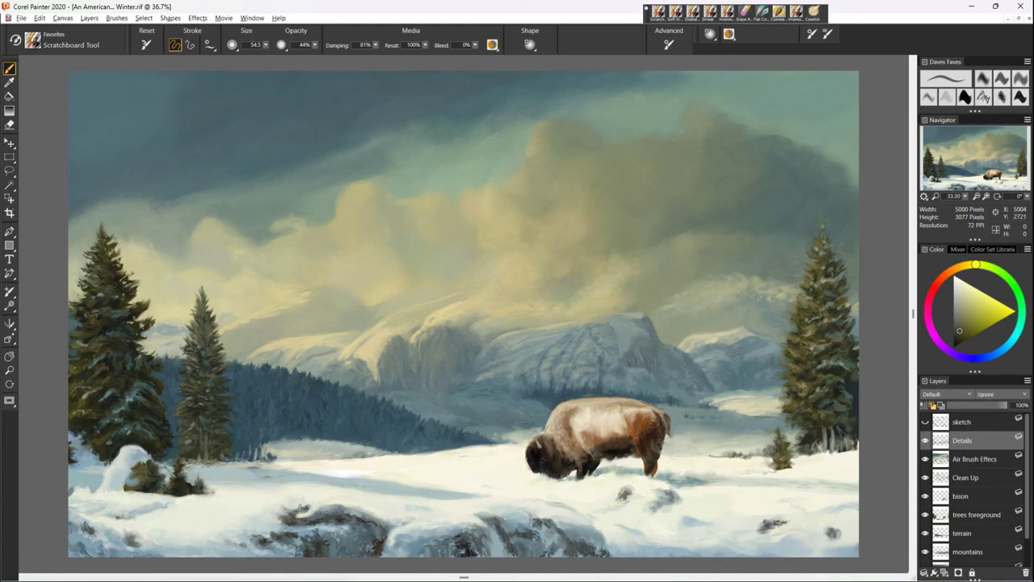
pyautogui.keyDown('alt'); pyautogui.click(840, 320); pyautogui.keyUp('alt')
pyautogui.moveTo(315, 46); pyautogui.dragTo(328, 55)
pyautogui.keyDown('alt'); pyautogui.click(816, 327); pyautogui.keyUp('alt')
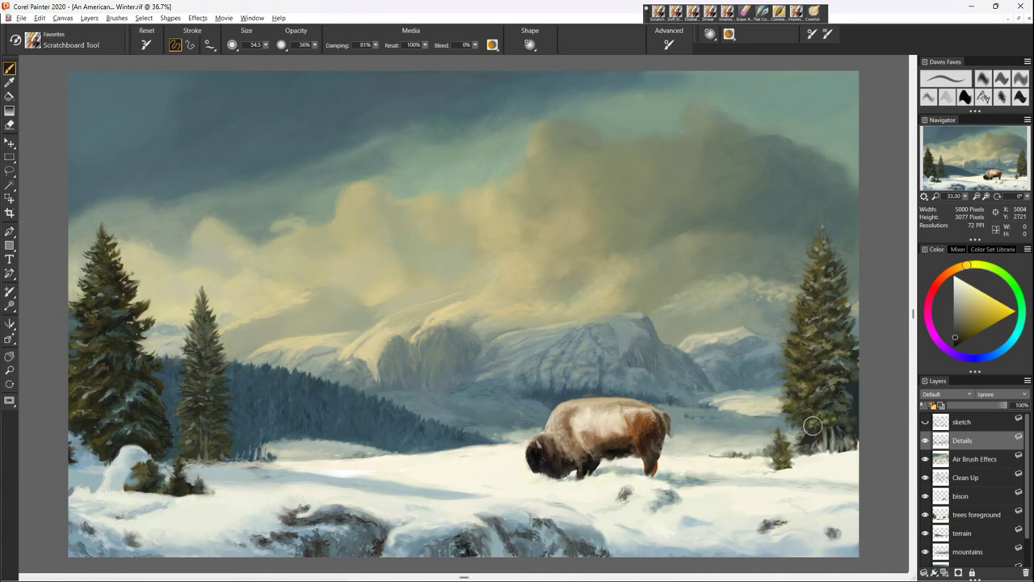
# - Define the right pine's inner shadows and boughs with near-black brown and dark olive, and sample a muted green from the left pine
pyautogui.click(831, 419)
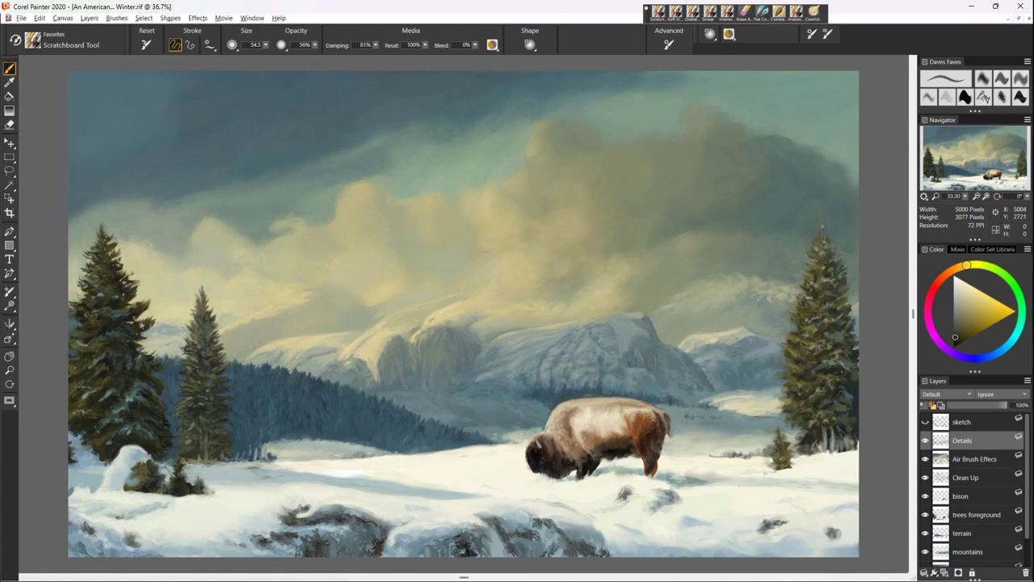
pyautogui.keyDown('alt'); pyautogui.click(819, 330); pyautogui.keyUp('alt')
pyautogui.keyDown('alt'); pyautogui.click(841, 323); pyautogui.keyUp('alt')
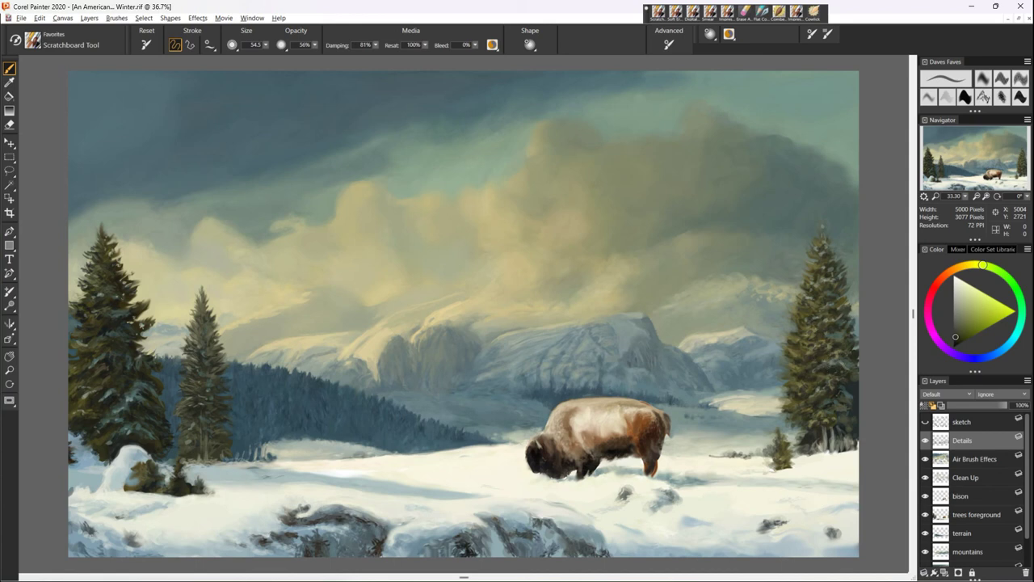
pyautogui.keyDown('alt'); pyautogui.click(810, 332); pyautogui.keyUp('alt')
pyautogui.keyDown('alt'); pyautogui.click(821, 354); pyautogui.keyUp('alt')
pyautogui.keyDown('alt'); pyautogui.click(90, 390); pyautogui.keyUp('alt')
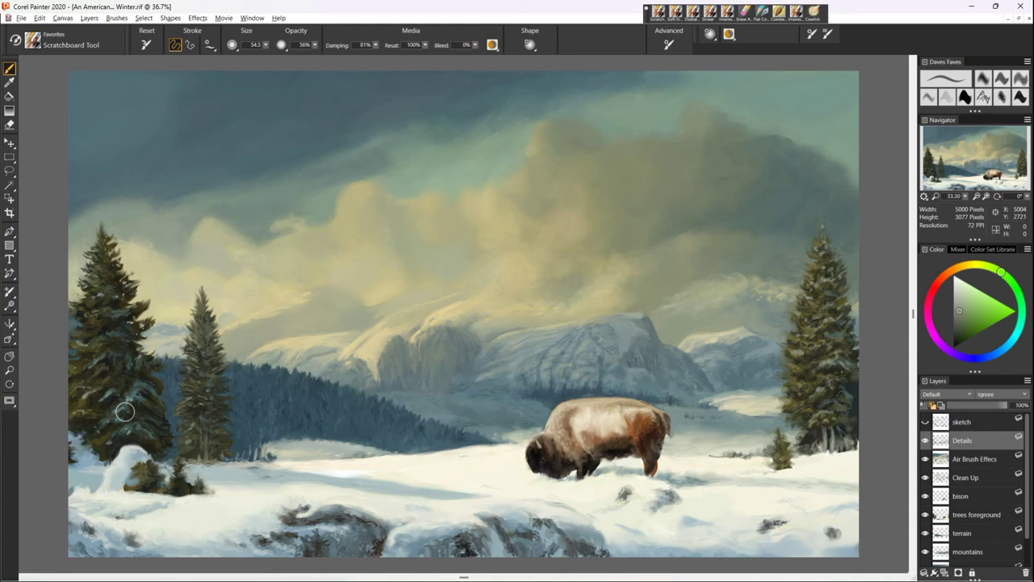
# - Paint frosty pale-blue highlights and dark green and olive shadows through the right pine's boughs using sampled colours
pyautogui.keyDown('alt'); pyautogui.click(129, 442); pyautogui.keyUp('alt')
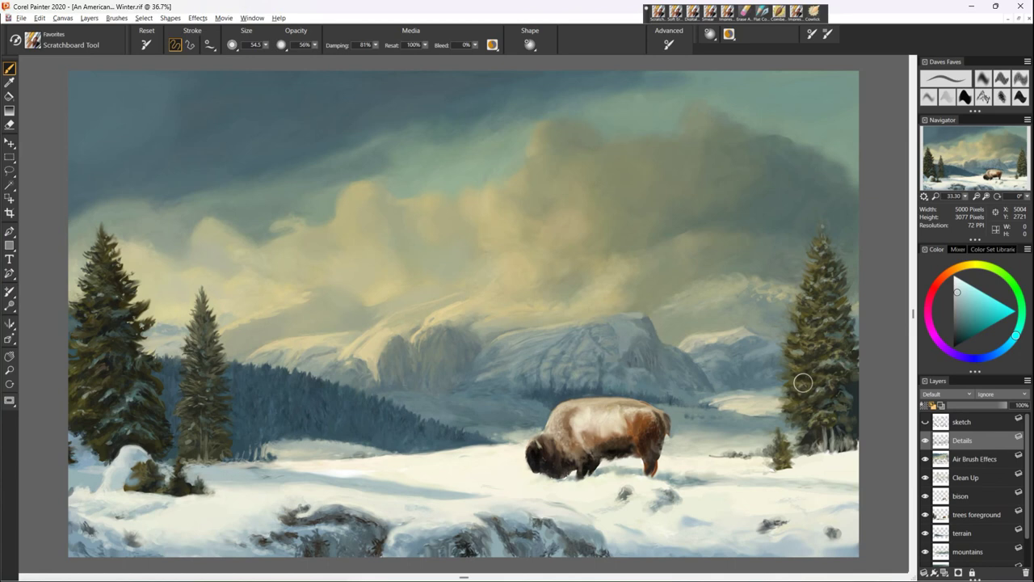
pyautogui.moveTo(799, 354)
pyautogui.mouseDown()
pyautogui.moveTo(808, 312)
pyautogui.moveTo(830, 307)
pyautogui.moveTo(805, 316)
pyautogui.moveTo(828, 278)
pyautogui.moveTo(825, 310)
pyautogui.mouseUp()
pyautogui.keyDown('alt'); pyautogui.click(138, 389); pyautogui.keyUp('alt')
pyautogui.keyDown('alt'); pyautogui.click(842, 338); pyautogui.keyUp('alt')
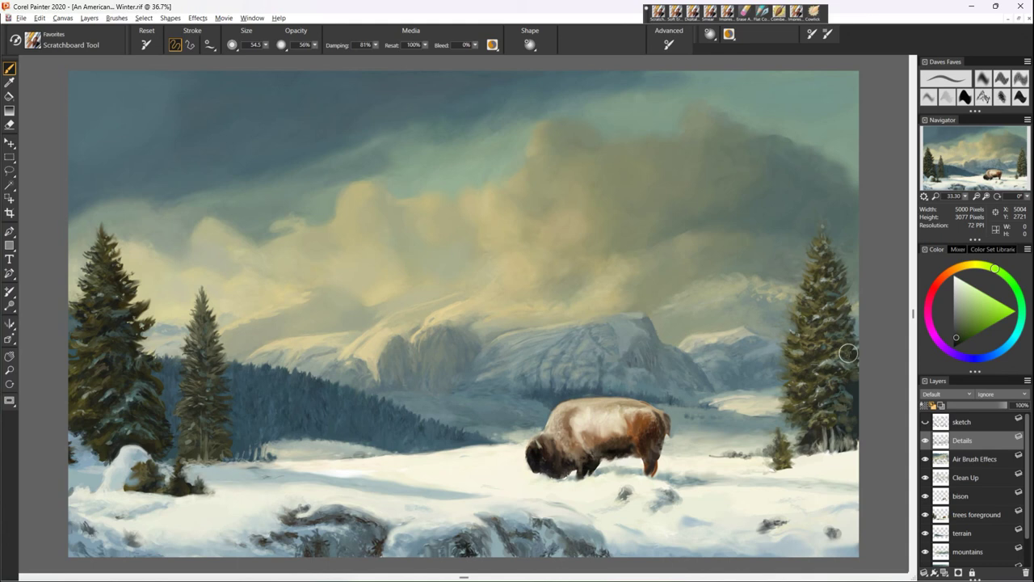
pyautogui.keyDown('alt'); pyautogui.click(821, 323); pyautogui.keyUp('alt')
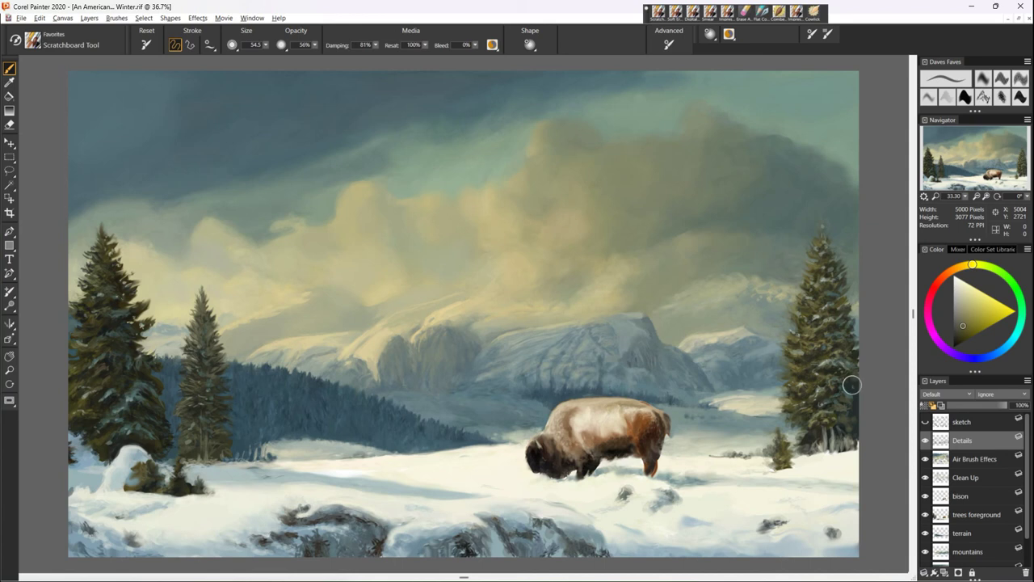
pyautogui.keyDown('alt'); pyautogui.click(834, 368); pyautogui.keyUp('alt')
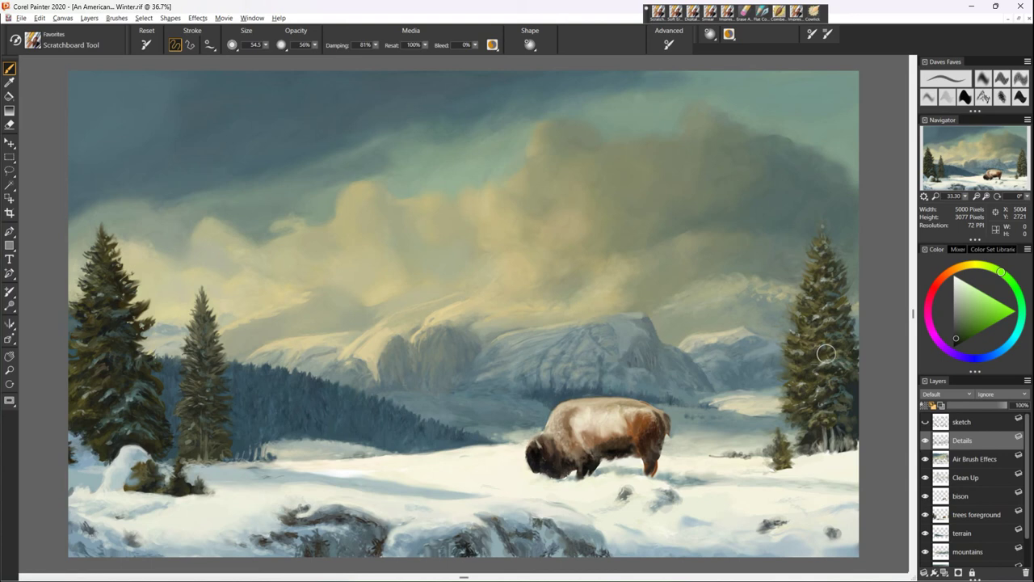
# - Rework the right pine's lower-left boughs with sampled olive-brown, muted teal and left-pine tones
pyautogui.keyDown('alt'); pyautogui.click(799, 360); pyautogui.keyUp('alt')
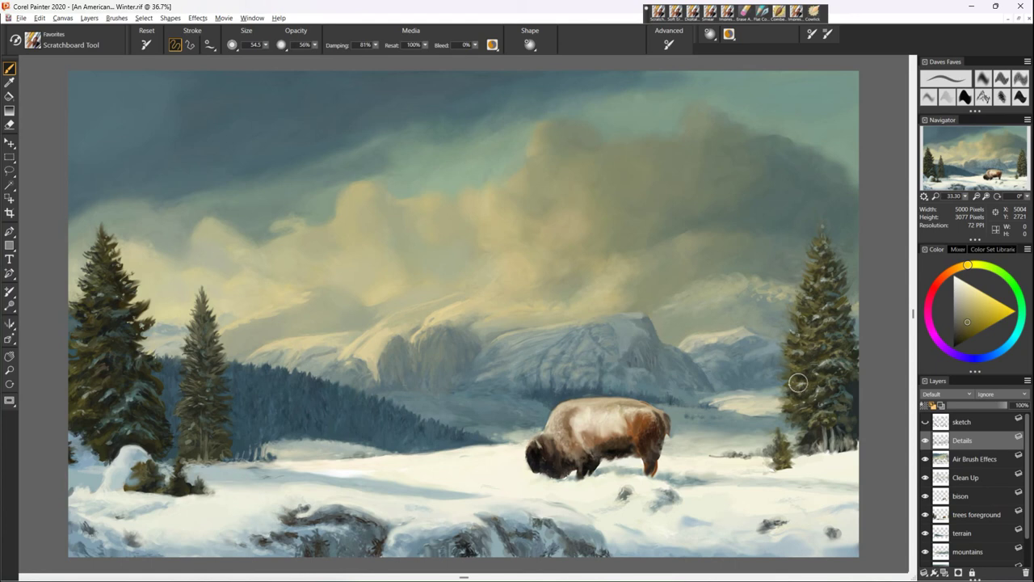
pyautogui.keyDown('alt'); pyautogui.click(830, 356); pyautogui.keyUp('alt')
pyautogui.keyDown('alt'); pyautogui.click(787, 394); pyautogui.keyUp('alt')
pyautogui.keyDown('alt'); pyautogui.click(772, 391); pyautogui.keyUp('alt')
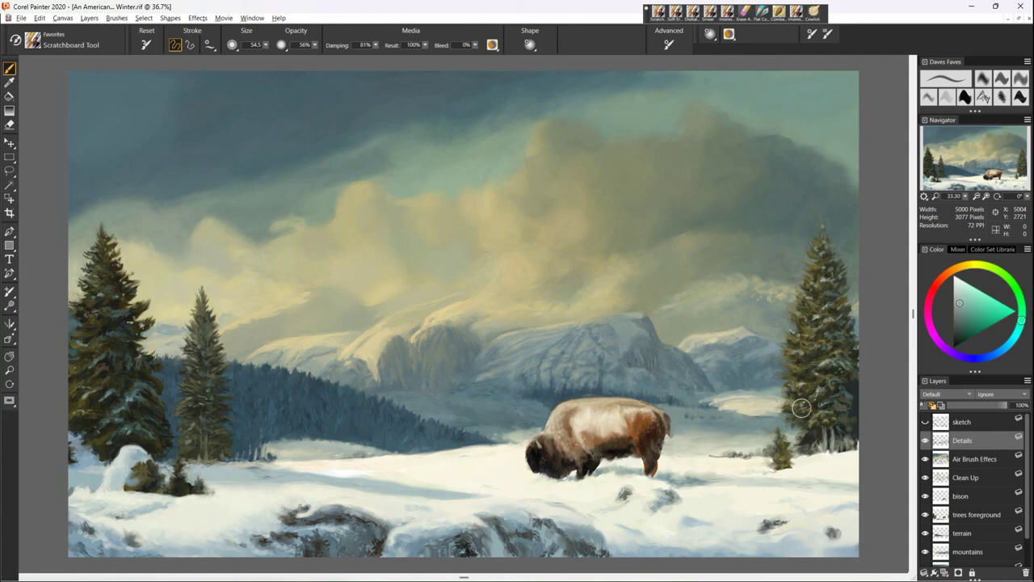
pyautogui.keyDown('alt'); pyautogui.click(771, 293); pyautogui.keyUp('alt')
pyautogui.keyDown('alt'); pyautogui.click(134, 403); pyautogui.keyUp('alt')
# - Touch up the snow beside the right sapling with sampled off-white and add grey-green strokes around the right pine's base
pyautogui.keyDown('alt'); pyautogui.click(763, 455); pyautogui.keyUp('alt')
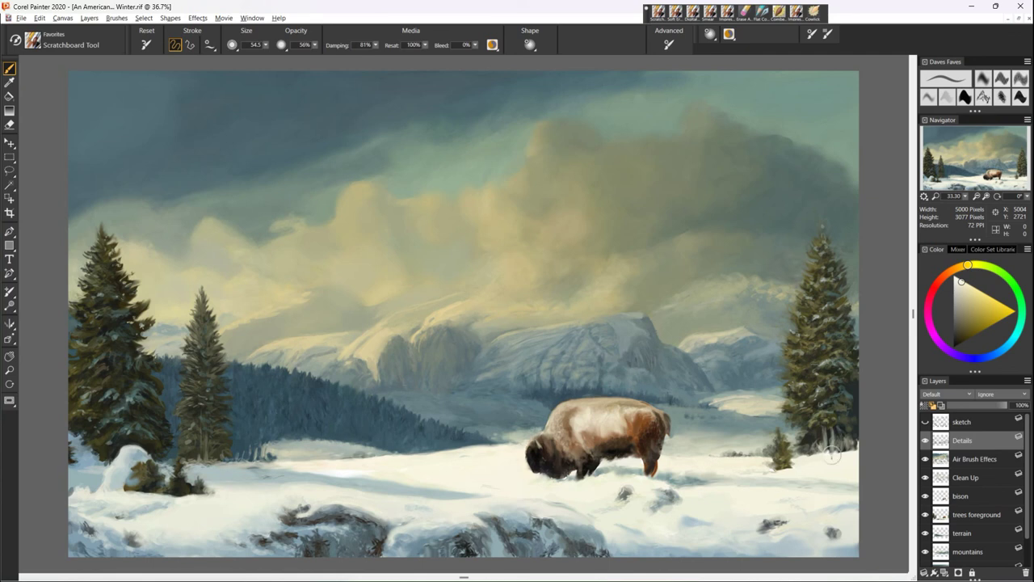
pyautogui.keyDown('alt'); pyautogui.click(700, 462); pyautogui.keyUp('alt')
pyautogui.moveTo(727, 456); pyautogui.dragTo(743, 463)
pyautogui.keyDown('alt'); pyautogui.click(832, 446); pyautogui.keyUp('alt')
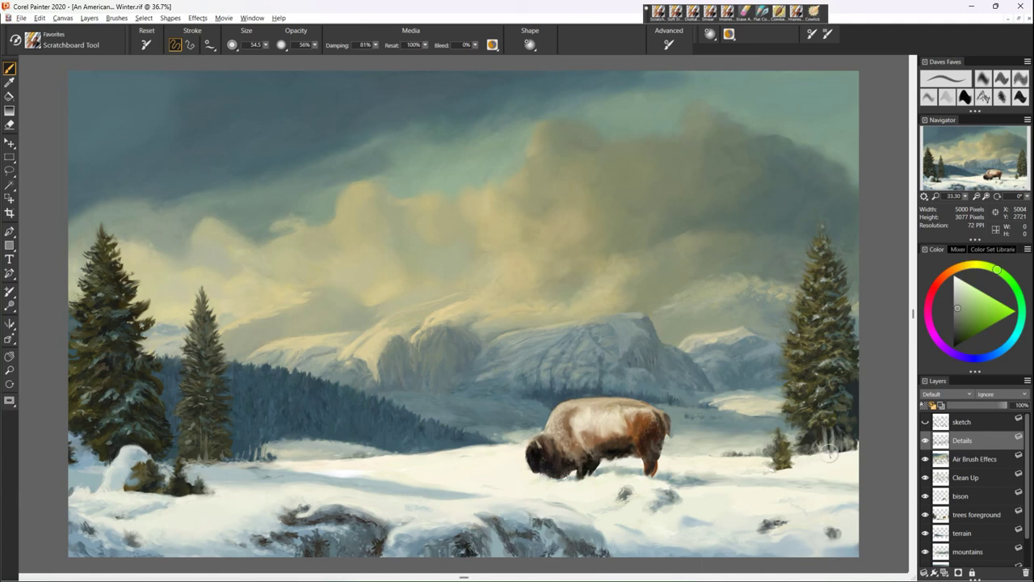
pyautogui.moveTo(833, 450); pyautogui.dragTo(841, 443)
# - Soften the snowfield below the right pine and sapling with sampled pale grey-green and slate-blue tones
pyautogui.keyDown('alt'); pyautogui.click(825, 481); pyautogui.keyUp('alt')
pyautogui.keyDown('alt'); pyautogui.click(839, 482); pyautogui.keyUp('alt')
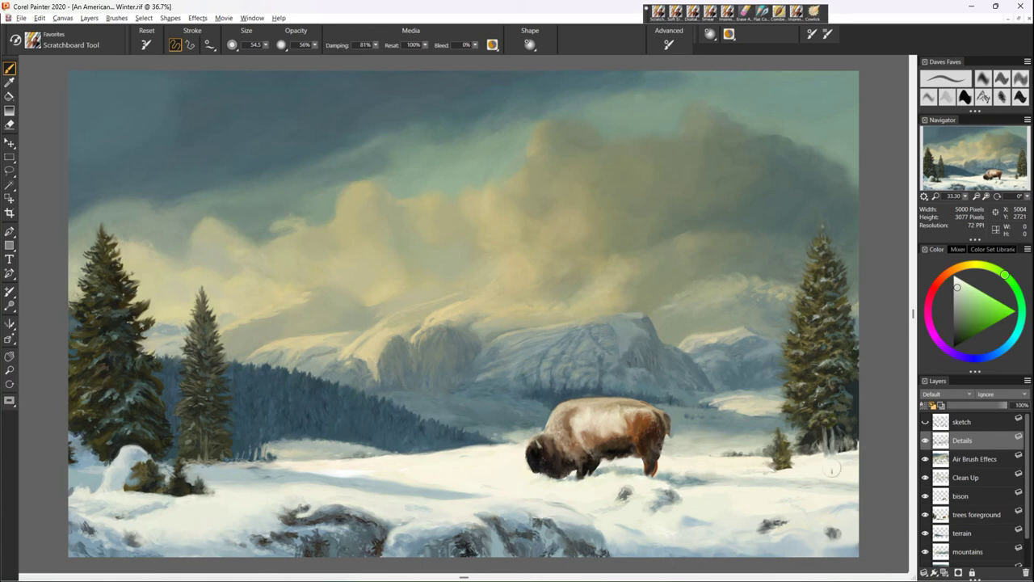
pyautogui.keyDown('alt'); pyautogui.click(701, 476); pyautogui.keyUp('alt')
pyautogui.moveTo(765, 470)
pyautogui.mouseDown()
pyautogui.moveTo(744, 470)
pyautogui.moveTo(756, 475)
pyautogui.mouseUp()
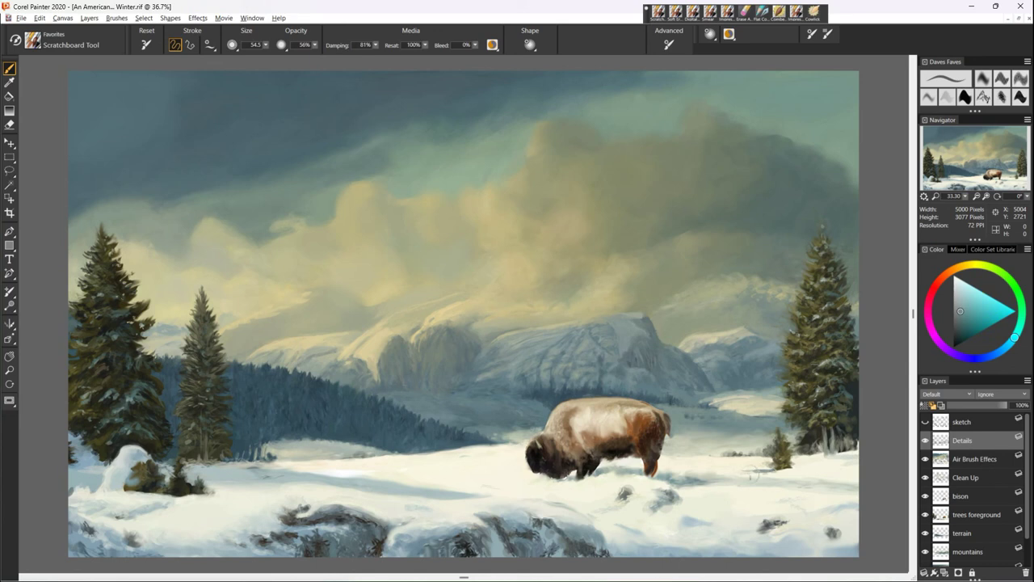
pyautogui.keyDown('alt'); pyautogui.click(754, 476); pyautogui.keyUp('alt')
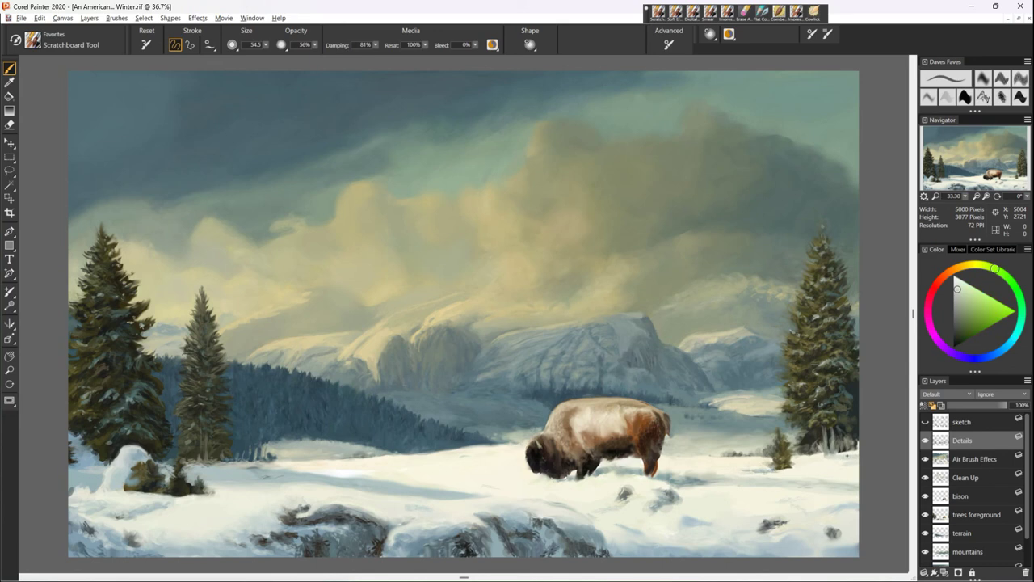
# - Refine the ground edge between the sapling and the right pine with sampled grey-teal, pale snow and dark green tones
pyautogui.keyDown('alt'); pyautogui.click(783, 459); pyautogui.keyUp('alt')
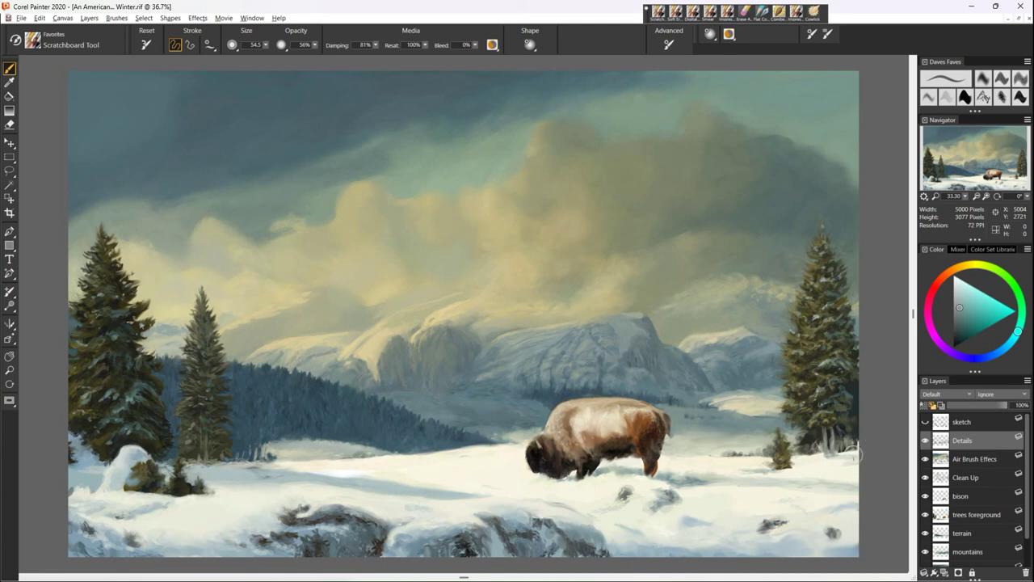
pyautogui.keyDown('alt'); pyautogui.click(850, 446); pyautogui.keyUp('alt')
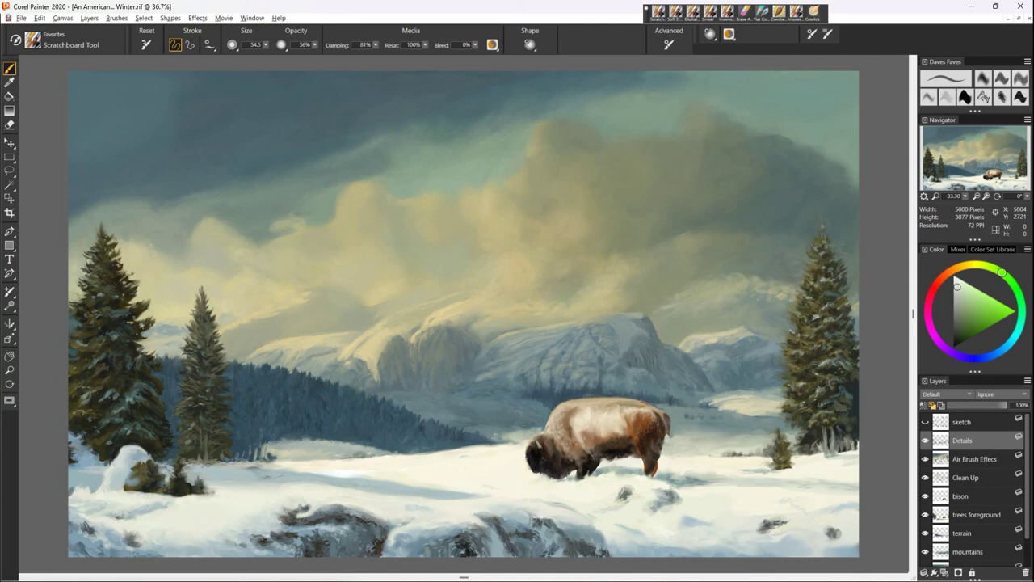
pyautogui.keyDown('alt'); pyautogui.click(782, 476); pyautogui.keyUp('alt')
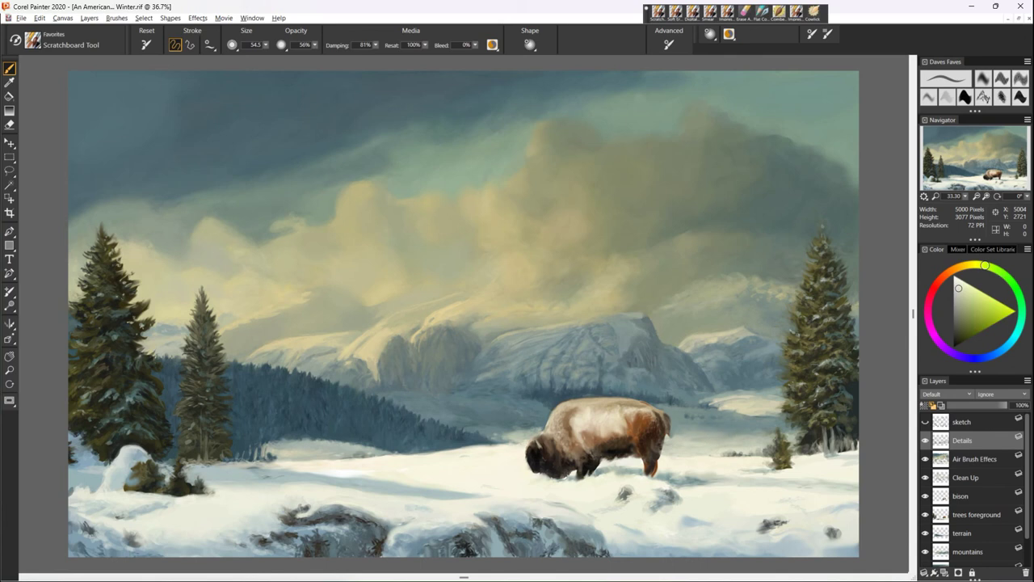
pyautogui.keyDown('alt'); pyautogui.click(781, 459); pyautogui.keyUp('alt')
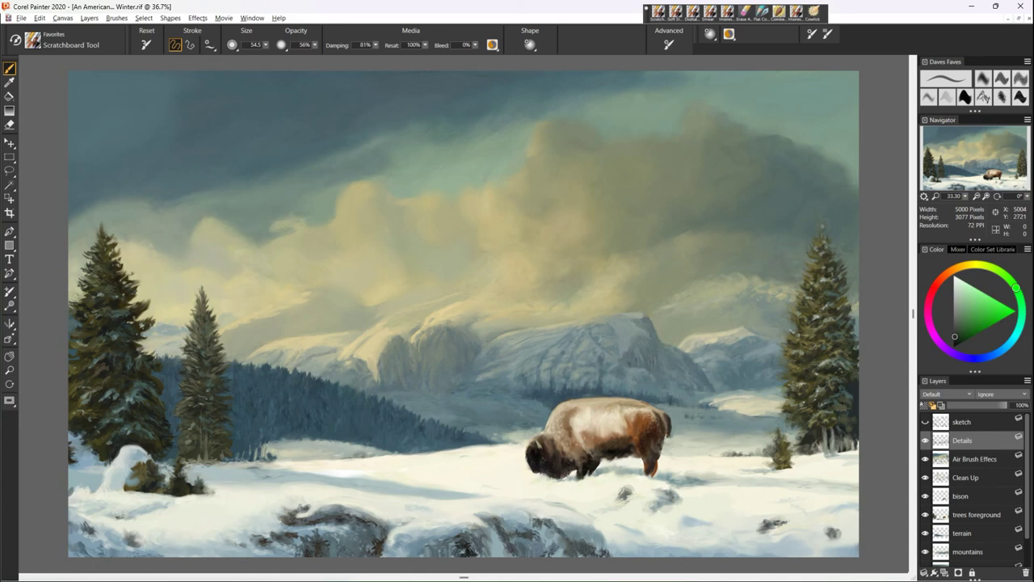
# - Deepen the bison's hindquarters and hind leg with sampled near-black and dark brown, and sample the snow colour beside the leg
pyautogui.keyDown('alt'); pyautogui.click(651, 436); pyautogui.keyUp('alt')
pyautogui.moveTo(650, 421); pyautogui.dragTo(657, 442)
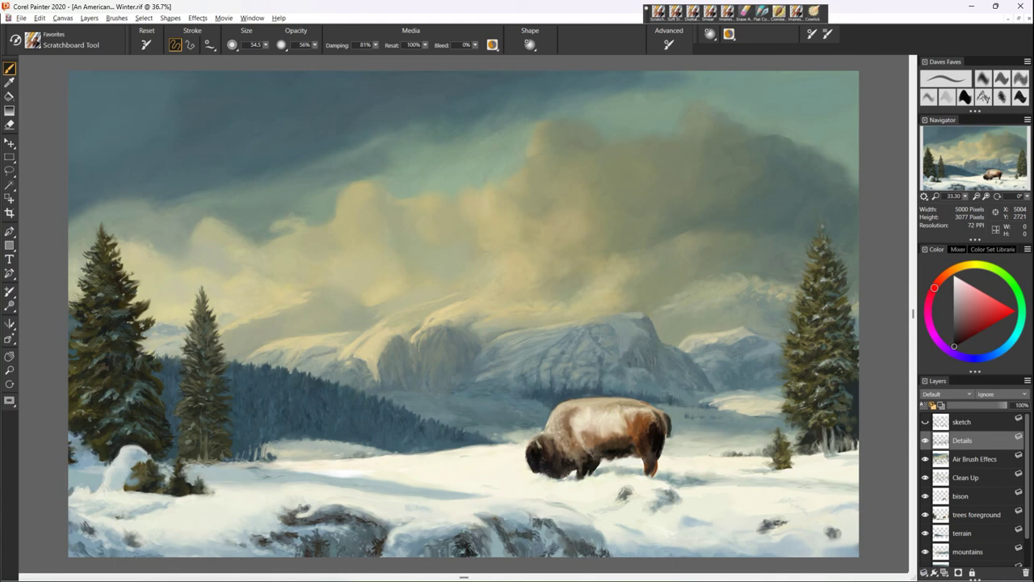
pyautogui.keyDown('alt'); pyautogui.click(647, 428); pyautogui.keyUp('alt')
pyautogui.moveTo(655, 443); pyautogui.dragTo(649, 449)
pyautogui.keyDown('alt'); pyautogui.click(640, 443); pyautogui.keyUp('alt')
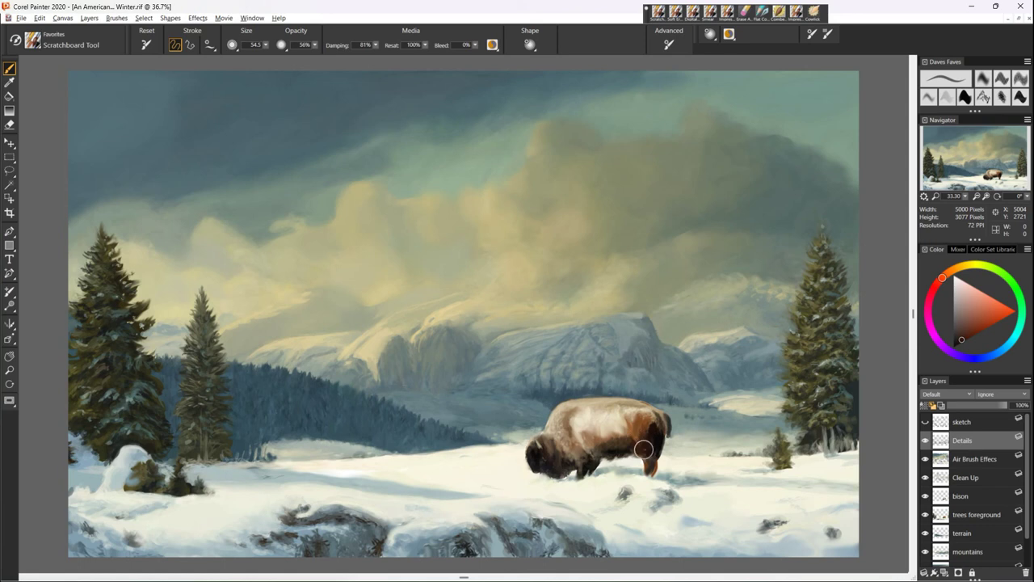
pyautogui.moveTo(649, 463); pyautogui.dragTo(663, 444)
pyautogui.keyDown('alt'); pyautogui.click(670, 459); pyautogui.keyUp('alt')
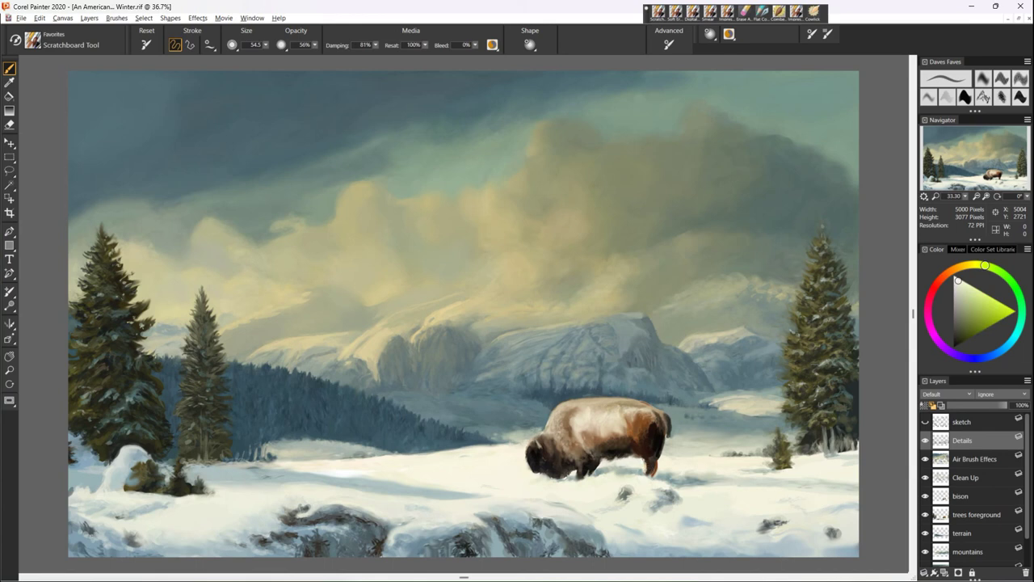
# - Warm the bison's rear flank with a sampled rust brown and sample a darker brown from the thigh
pyautogui.keyDown('alt'); pyautogui.click(637, 426); pyautogui.keyUp('alt')
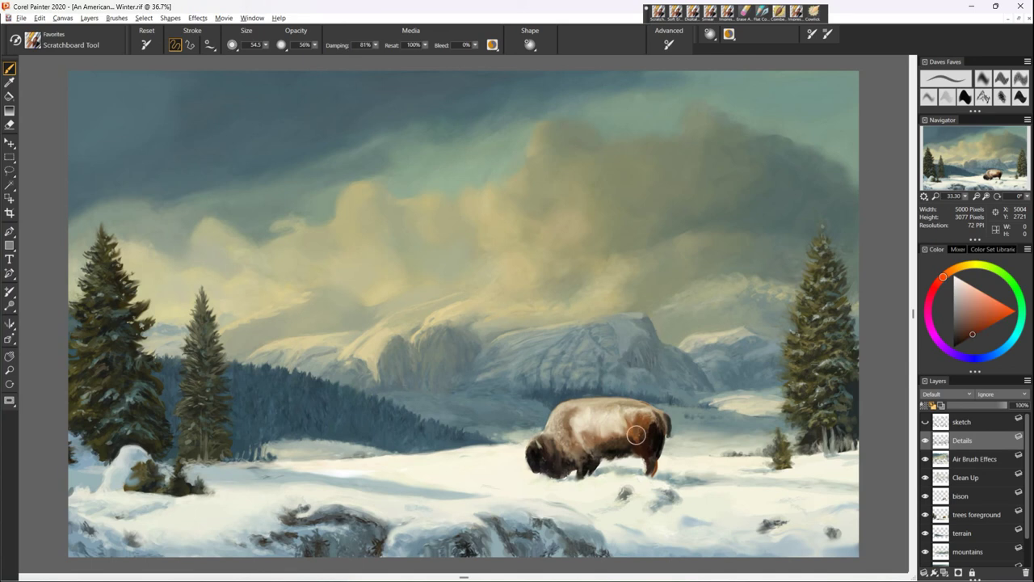
pyautogui.moveTo(637, 436); pyautogui.dragTo(634, 432)
pyautogui.keyDown('alt'); pyautogui.click(643, 426); pyautogui.keyUp('alt')
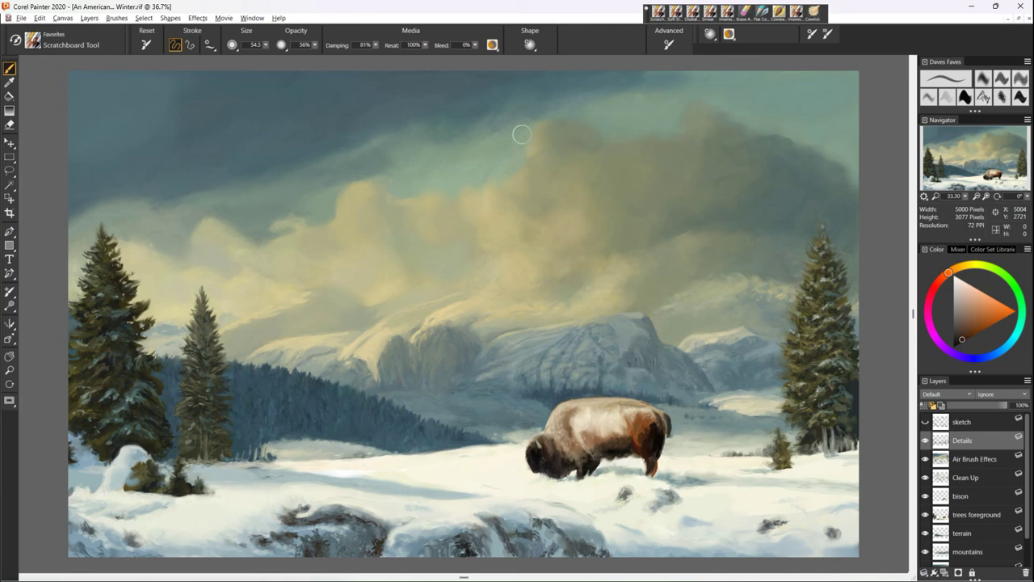
# - Lower the brush opacity to 44% and blend the bison's rump and thigh with sampled dark red-brown and tan tones
pyautogui.click(376, 46)
pyautogui.click(315, 46)
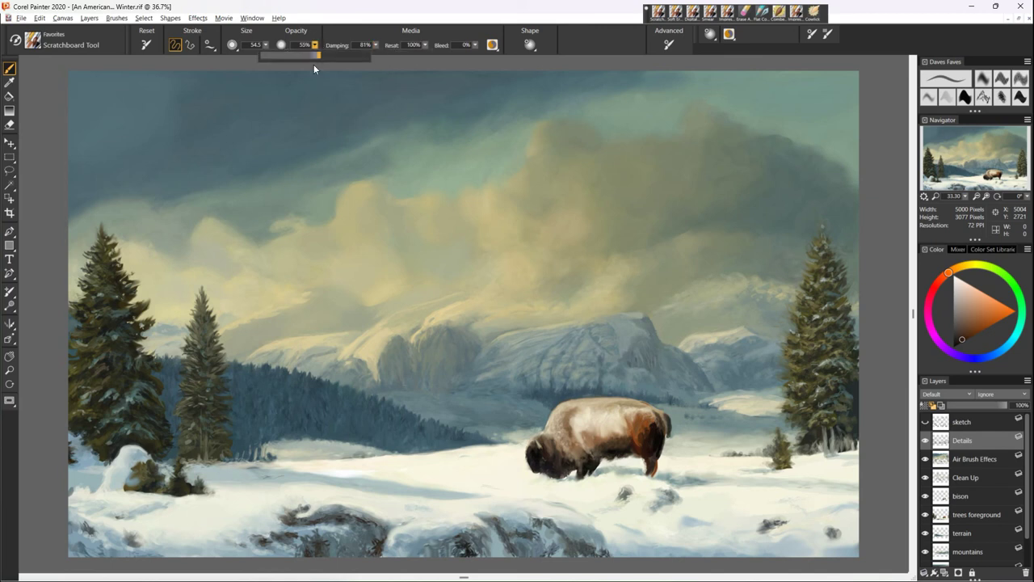
pyautogui.moveTo(305, 85); pyautogui.dragTo(304, 101)
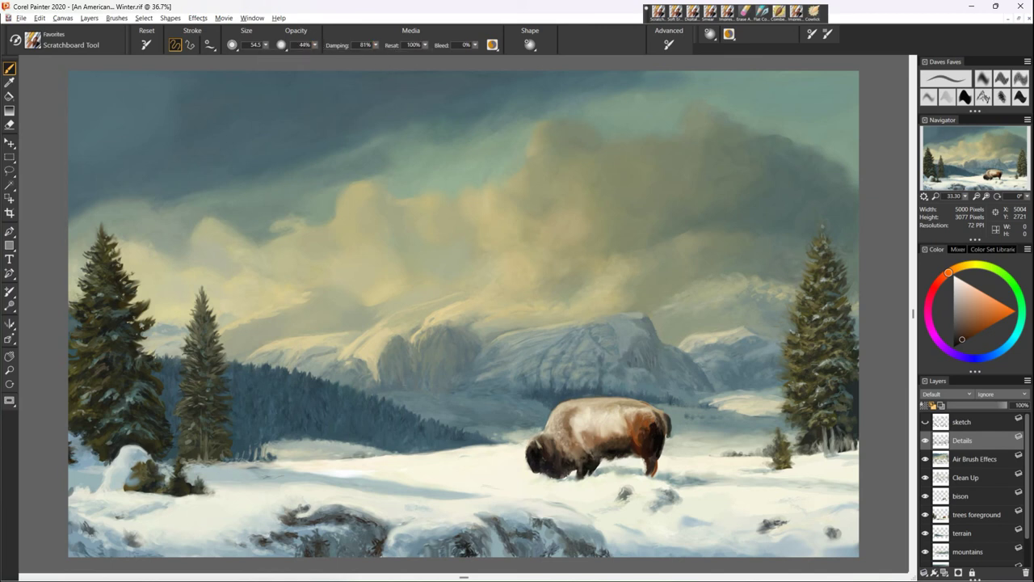
pyautogui.keyDown('alt'); pyautogui.click(648, 413); pyautogui.keyUp('alt')
pyautogui.keyDown('alt'); pyautogui.click(644, 425); pyautogui.keyUp('alt')
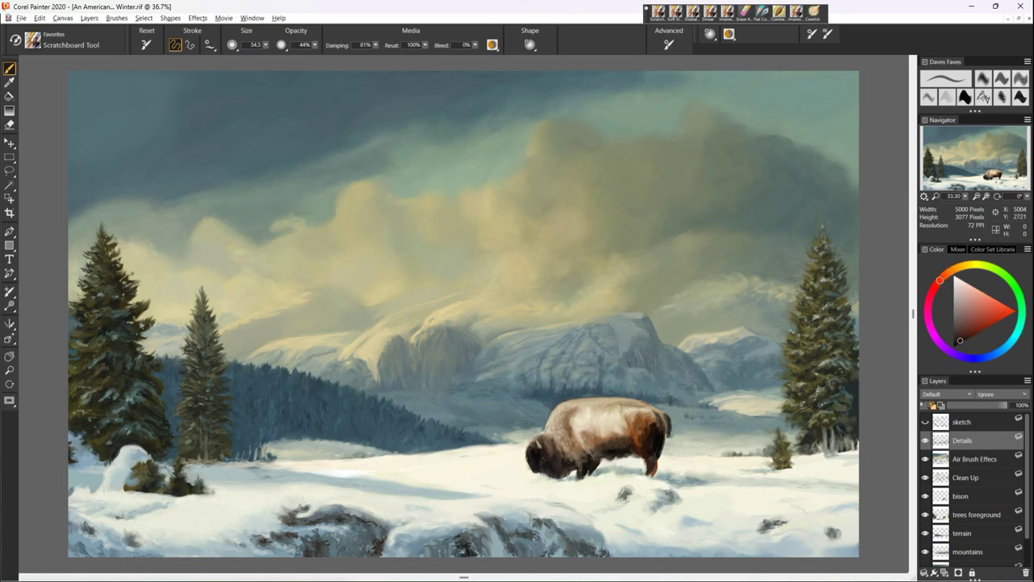
pyautogui.keyDown('alt'); pyautogui.click(649, 425); pyautogui.keyUp('alt')
pyautogui.keyDown('alt'); pyautogui.click(628, 439); pyautogui.keyUp('alt')
pyautogui.keyDown('alt'); pyautogui.click(645, 422); pyautogui.keyUp('alt')
pyautogui.keyDown('alt'); pyautogui.click(640, 434); pyautogui.keyUp('alt')
pyautogui.keyDown('alt'); pyautogui.click(644, 409); pyautogui.keyUp('alt')
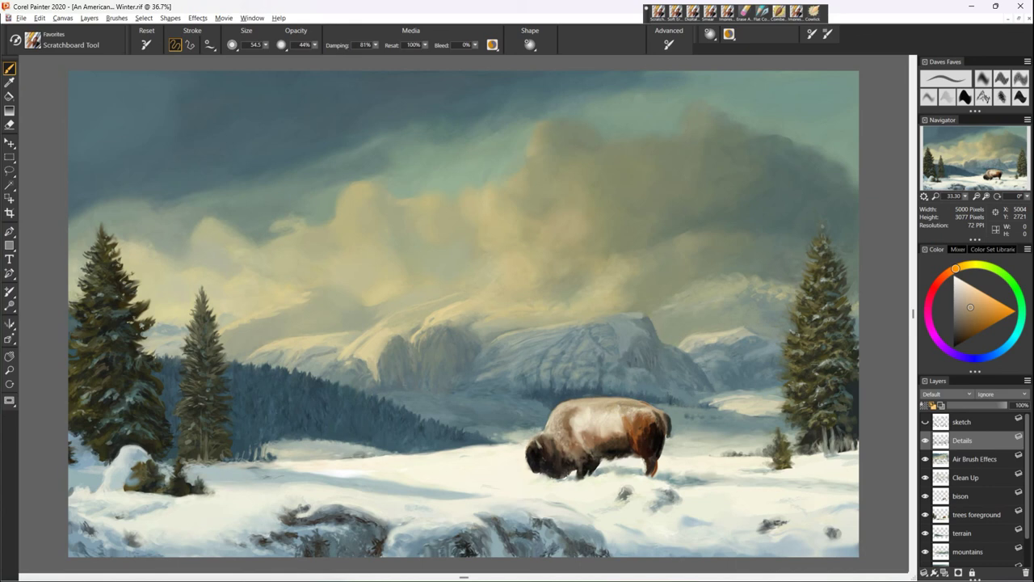
# - Refine the bison's back, shoulder and flank with sampled tans and browns, and clean the snow around its legs with sampled off-white
pyautogui.keyDown('alt'); pyautogui.click(810, 353); pyautogui.keyUp('alt')
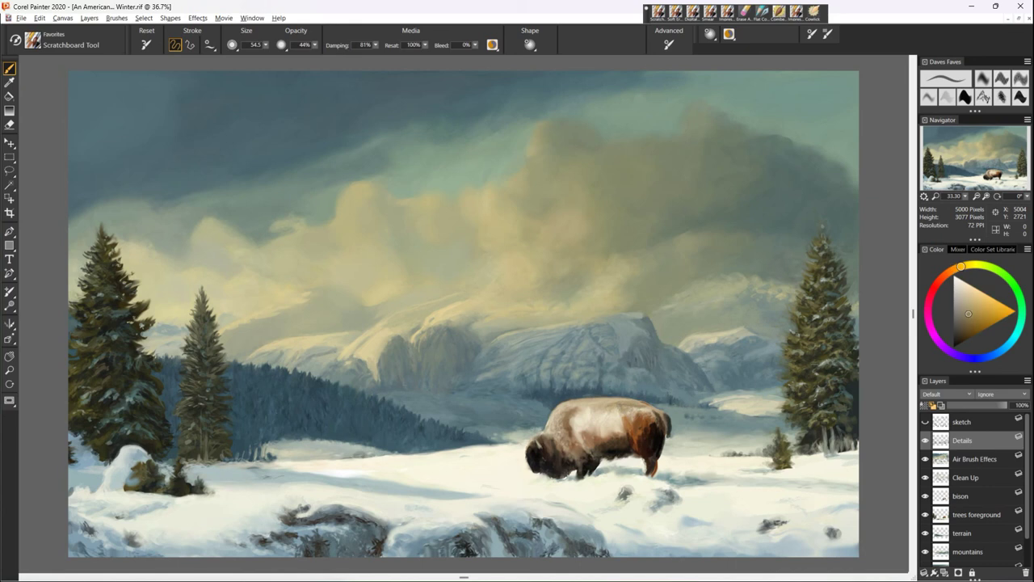
pyautogui.keyDown('alt'); pyautogui.click(601, 408); pyautogui.keyUp('alt')
pyautogui.keyDown('alt'); pyautogui.click(604, 407); pyautogui.keyUp('alt')
pyautogui.keyDown('alt'); pyautogui.click(584, 420); pyautogui.keyUp('alt')
pyautogui.keyDown('alt'); pyautogui.click(596, 417); pyautogui.keyUp('alt')
pyautogui.keyDown('alt'); pyautogui.click(632, 413); pyautogui.keyUp('alt')
pyautogui.keyDown('alt'); pyautogui.click(634, 410); pyautogui.keyUp('alt')
pyautogui.keyDown('alt'); pyautogui.click(567, 426); pyautogui.keyUp('alt')
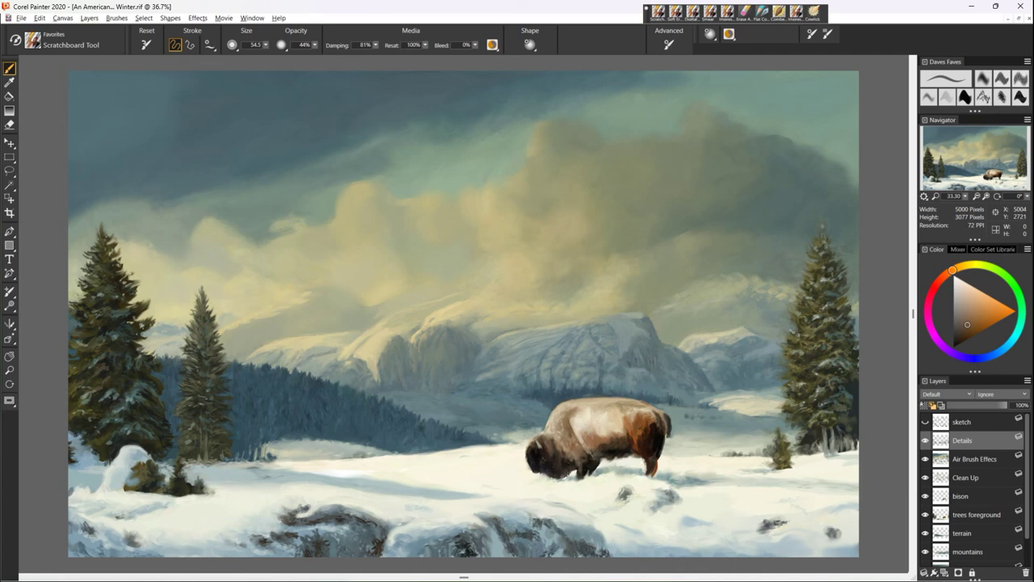
pyautogui.keyDown('alt'); pyautogui.click(657, 401); pyautogui.keyUp('alt')
pyautogui.keyDown('alt'); pyautogui.click(696, 463); pyautogui.keyUp('alt')
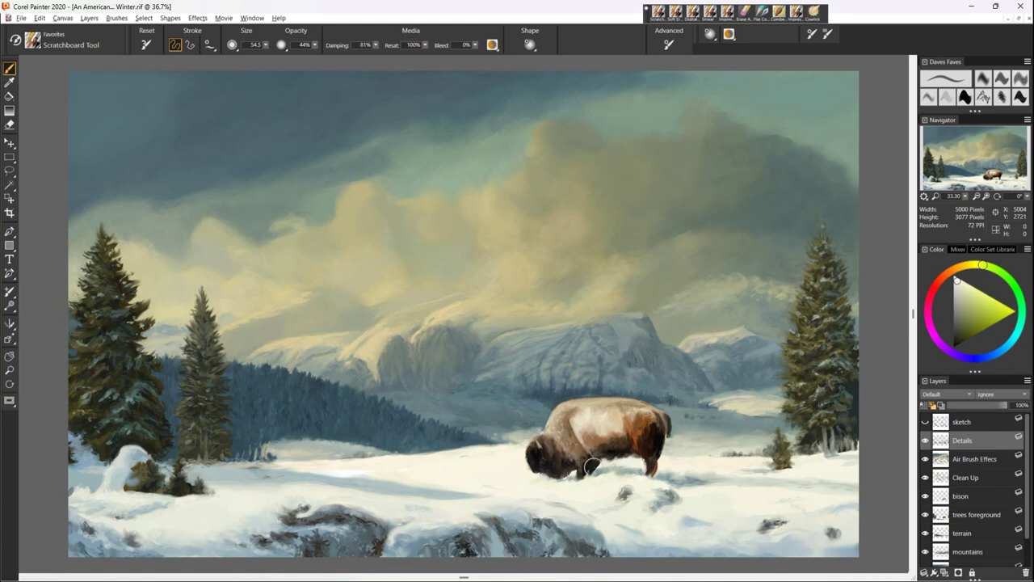
# - Show the sketch layer to compare its lines with the painted bison, hide it again, and reselect the Details layer
pyautogui.click(930, 427)
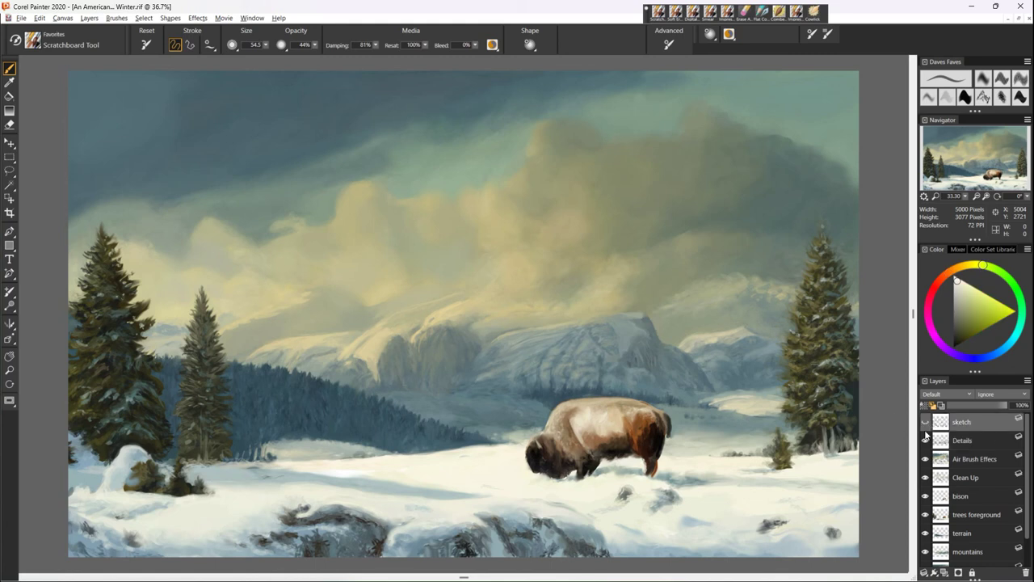
pyautogui.click(926, 422)
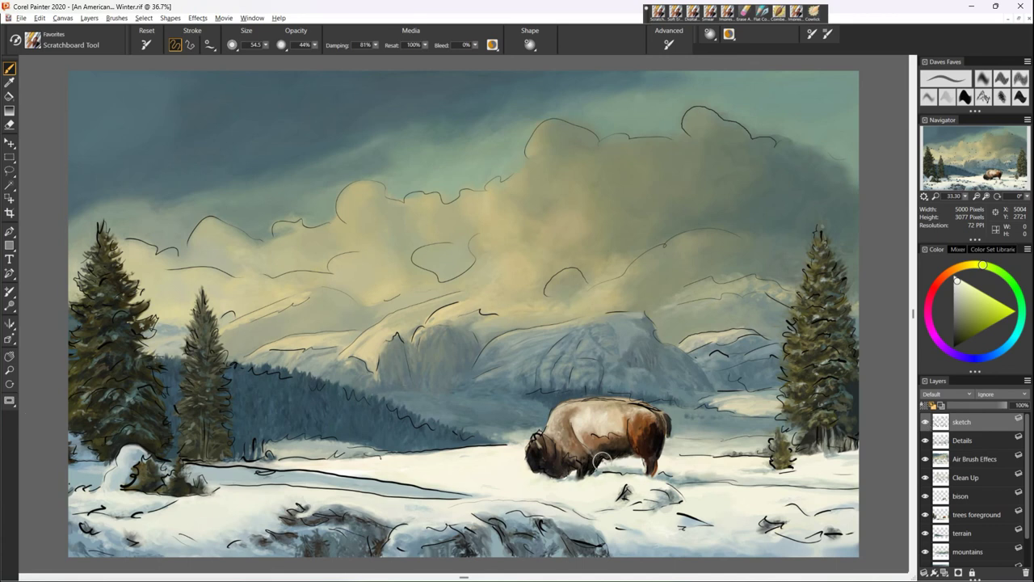
pyautogui.click(926, 421)
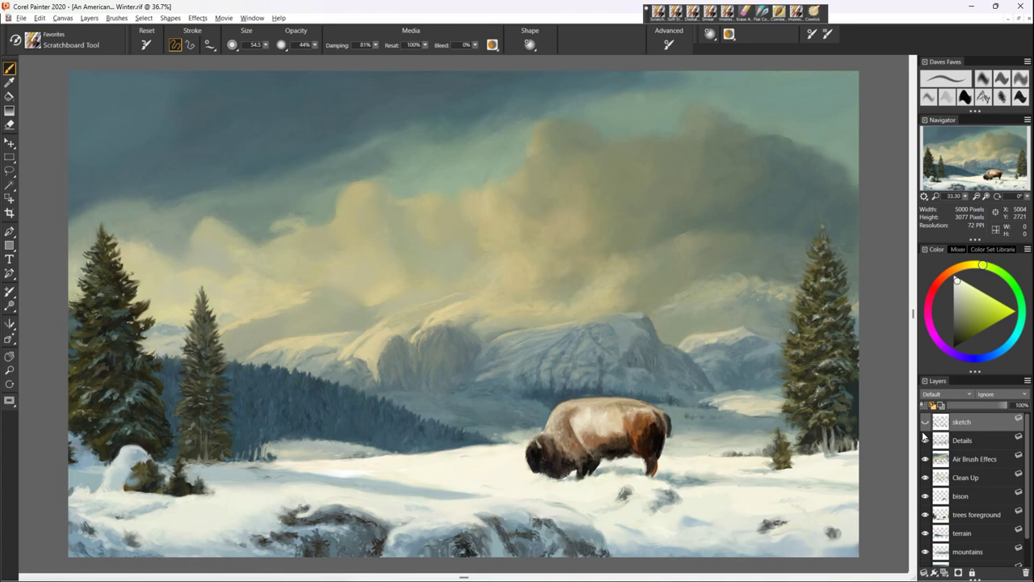
pyautogui.click(969, 440)
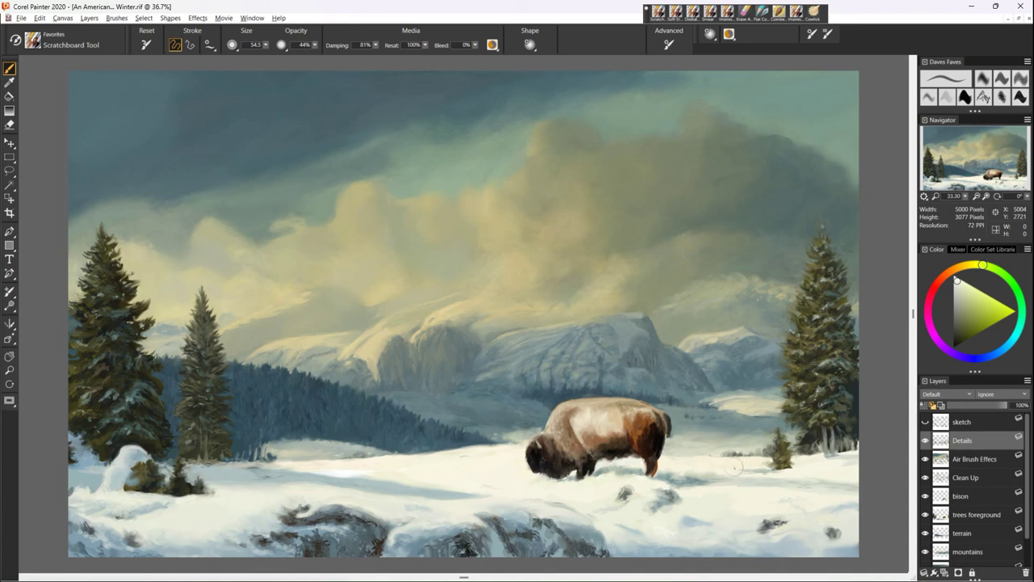
# - Blend the bison's shoulder and side with sampled warm brown and pale tan tones
pyautogui.keyDown('alt'); pyautogui.click(570, 437); pyautogui.keyUp('alt')
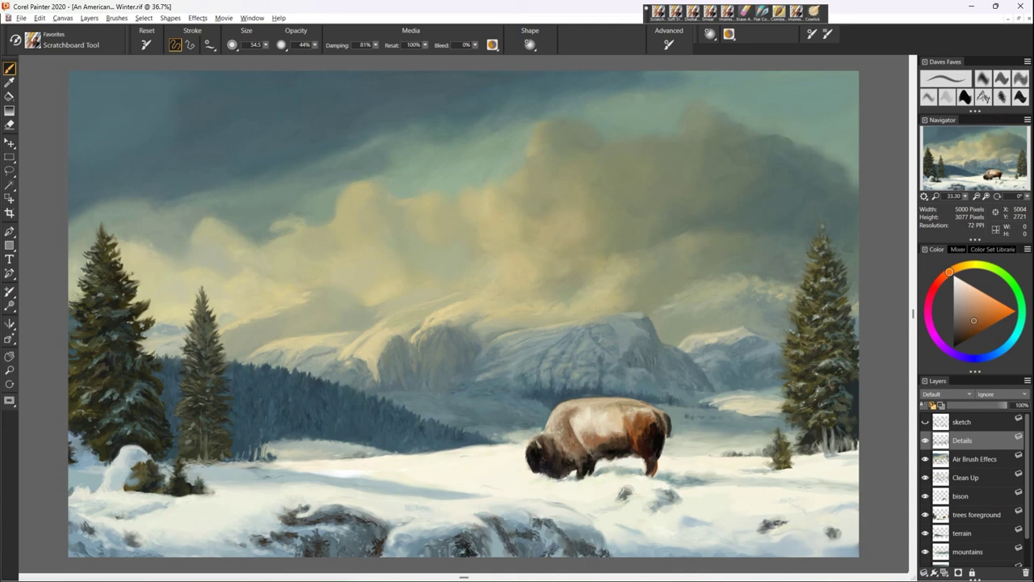
pyautogui.keyDown('alt'); pyautogui.click(628, 428); pyautogui.keyUp('alt')
pyautogui.keyDown('alt'); pyautogui.click(599, 437); pyautogui.keyUp('alt')
pyautogui.keyDown('alt'); pyautogui.click(597, 415); pyautogui.keyUp('alt')
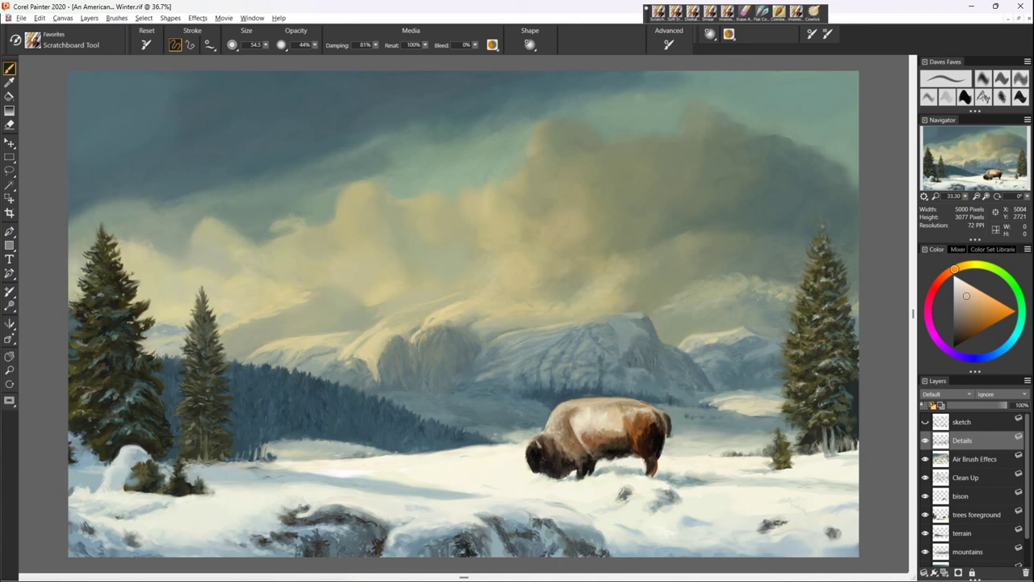
# - Highlight the bison's shoulder with a lighter cream colour, and sample near-black from its belly and off-white from the snow
pyautogui.click(965, 286)
pyautogui.click(961, 282)
pyautogui.moveTo(578, 413); pyautogui.dragTo(582, 418)
pyautogui.keyDown('alt'); pyautogui.click(612, 446); pyautogui.keyUp('alt')
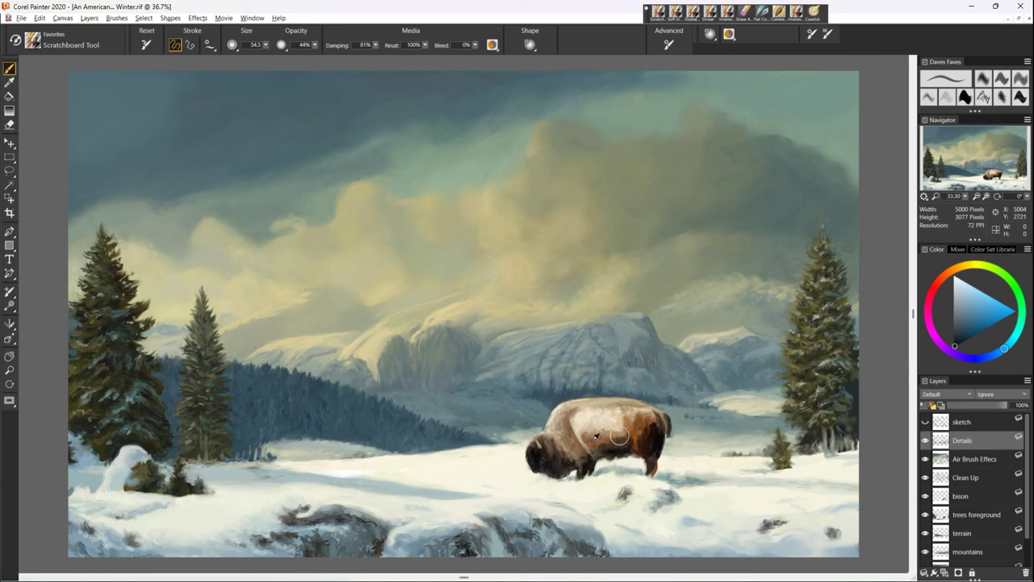
pyautogui.keyDown('alt'); pyautogui.click(518, 450); pyautogui.keyUp('alt')
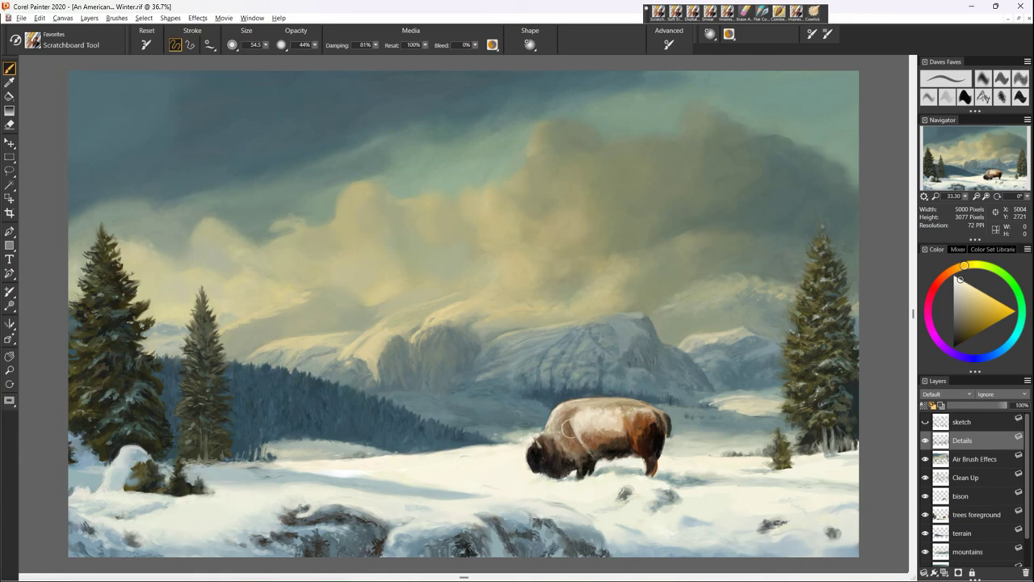
# - Touch up the sapling beside the large pine and the pine's lower branches with sampled near-black, dark green and pale snow tones
pyautogui.keyDown('alt'); pyautogui.click(535, 447); pyautogui.keyUp('alt')
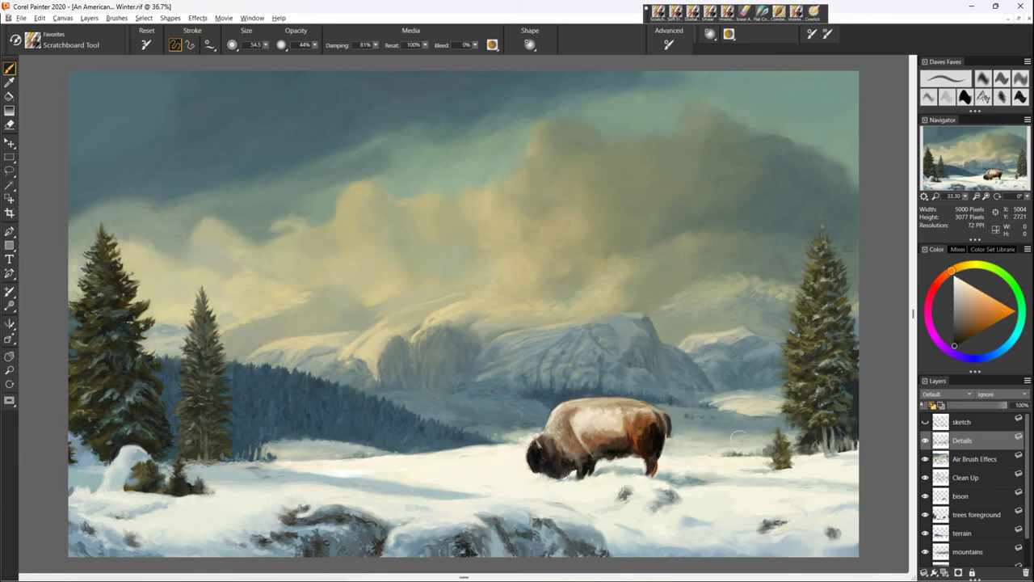
pyautogui.moveTo(780, 455); pyautogui.dragTo(792, 468)
pyautogui.keyDown('alt'); pyautogui.click(825, 430); pyautogui.keyUp('alt')
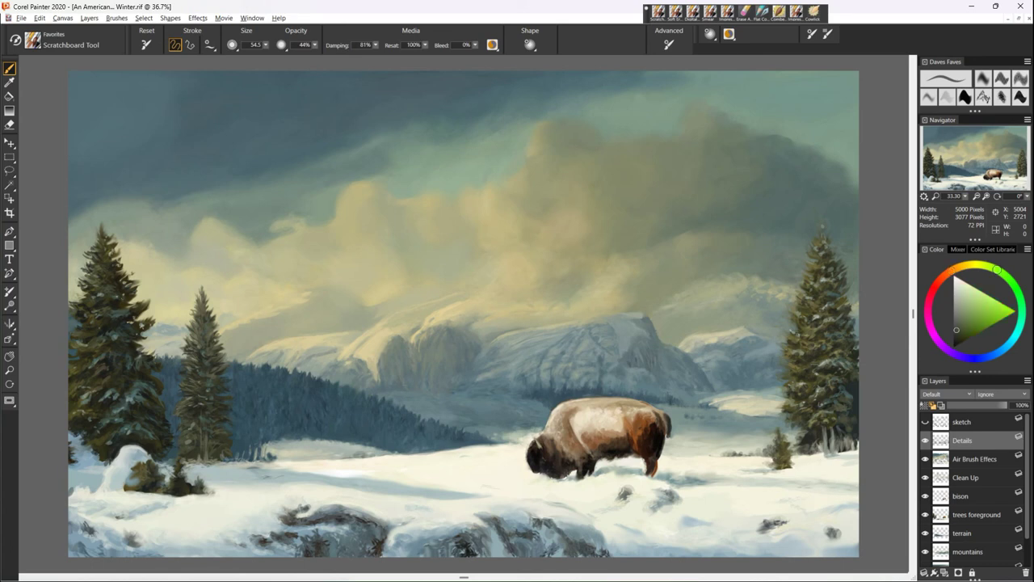
pyautogui.keyDown('alt'); pyautogui.click(832, 424); pyautogui.keyUp('alt')
pyautogui.keyDown('alt'); pyautogui.click(806, 456); pyautogui.keyUp('alt')
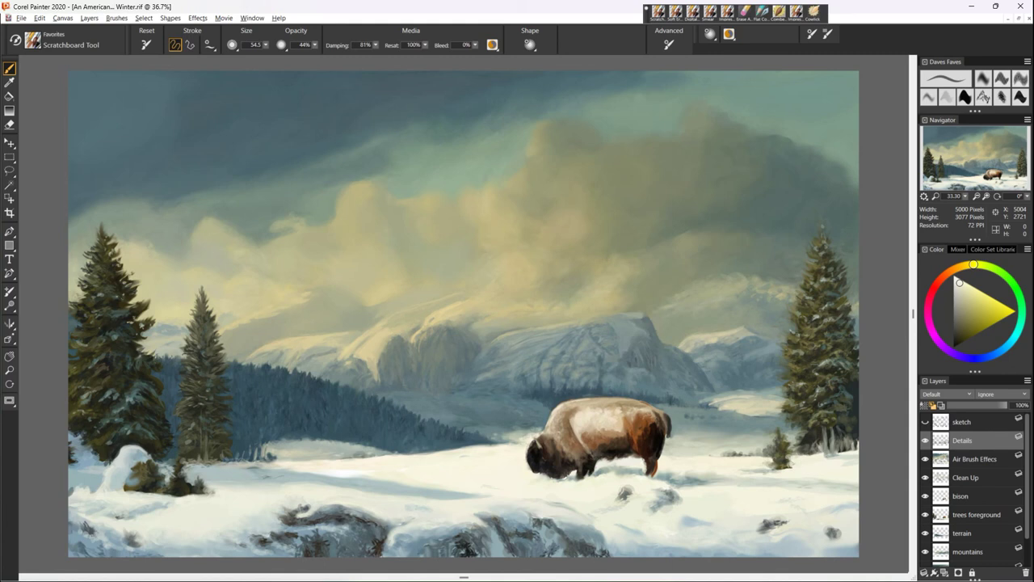
# - Refine the snow between the sapling and the large pine's trunk with sampled pale greens and off-whites
pyautogui.keyDown('alt'); pyautogui.click(788, 437); pyautogui.keyUp('alt')
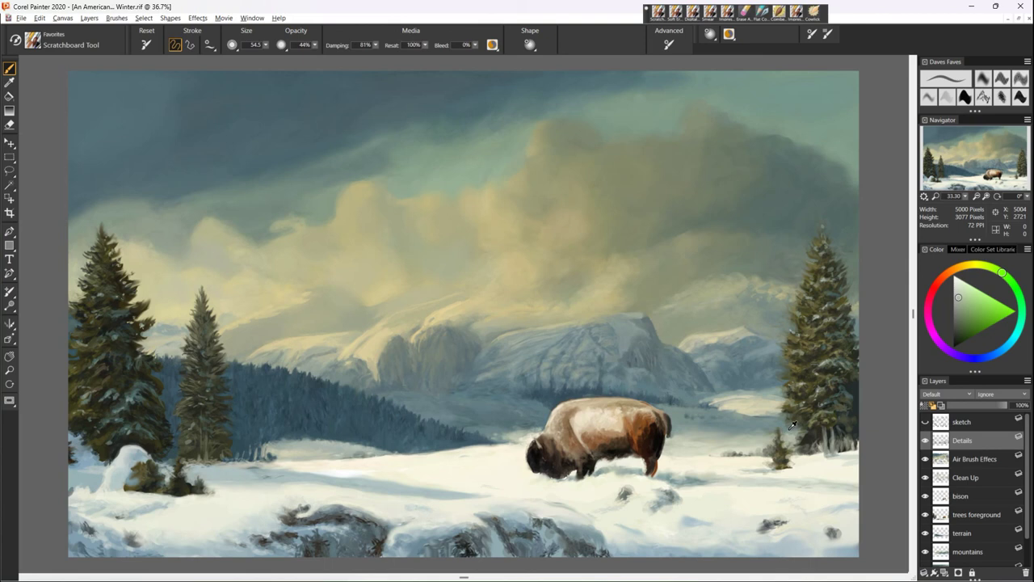
pyautogui.keyDown('alt'); pyautogui.click(785, 427); pyautogui.keyUp('alt')
pyautogui.keyDown('alt'); pyautogui.click(796, 430); pyautogui.keyUp('alt')
pyautogui.keyDown('alt'); pyautogui.click(773, 444); pyautogui.keyUp('alt')
pyautogui.keyDown('alt'); pyautogui.click(760, 443); pyautogui.keyUp('alt')
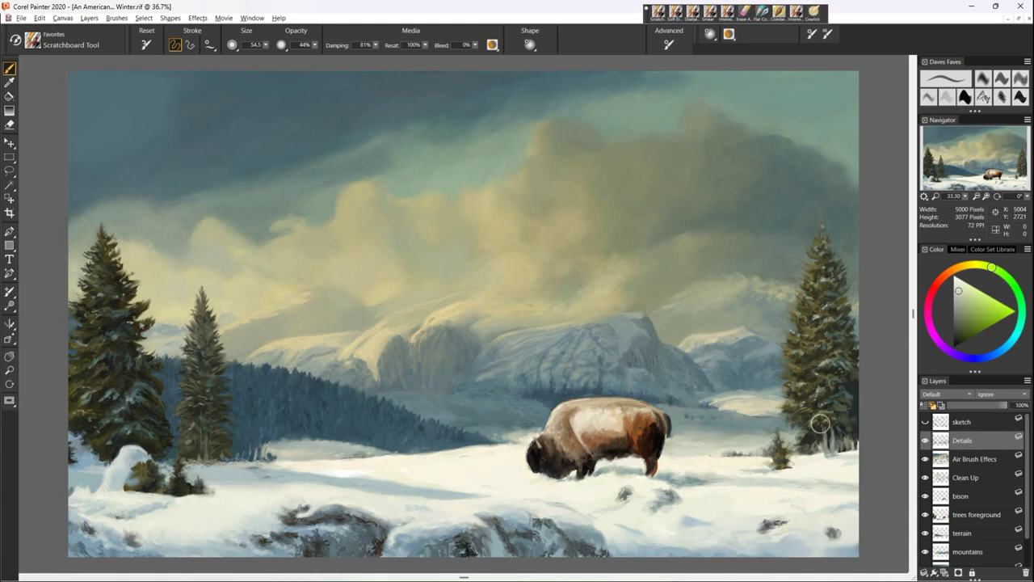
# - Paint the distant snowfield behind the sapling with sampled blue-grey, teal and pale cream
pyautogui.keyDown('alt'); pyautogui.click(710, 400); pyautogui.keyUp('alt')
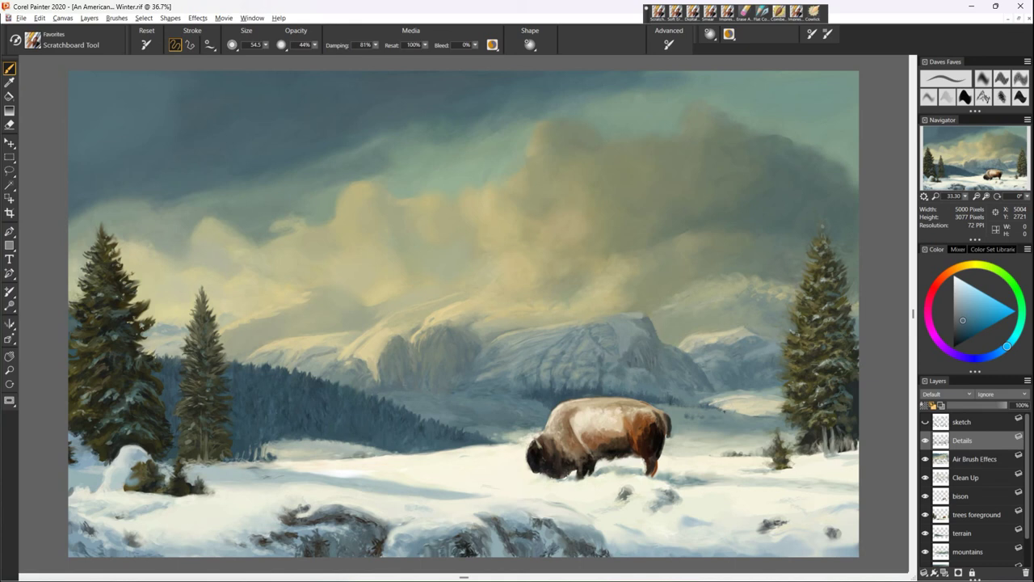
pyautogui.moveTo(741, 417); pyautogui.dragTo(751, 418)
pyautogui.keyDown('alt'); pyautogui.click(740, 412); pyautogui.keyUp('alt')
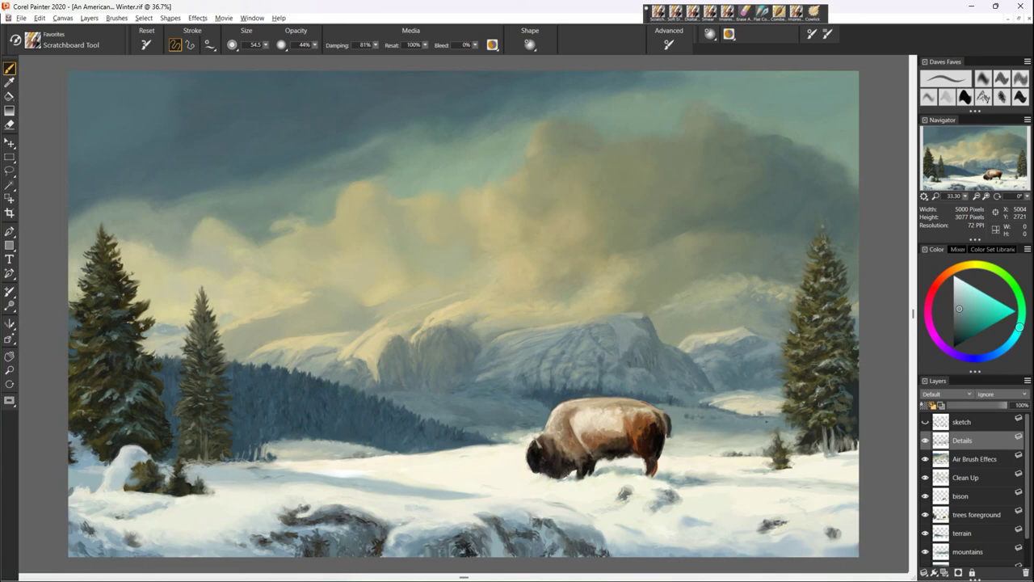
pyautogui.keyDown('alt'); pyautogui.click(765, 405); pyautogui.keyUp('alt')
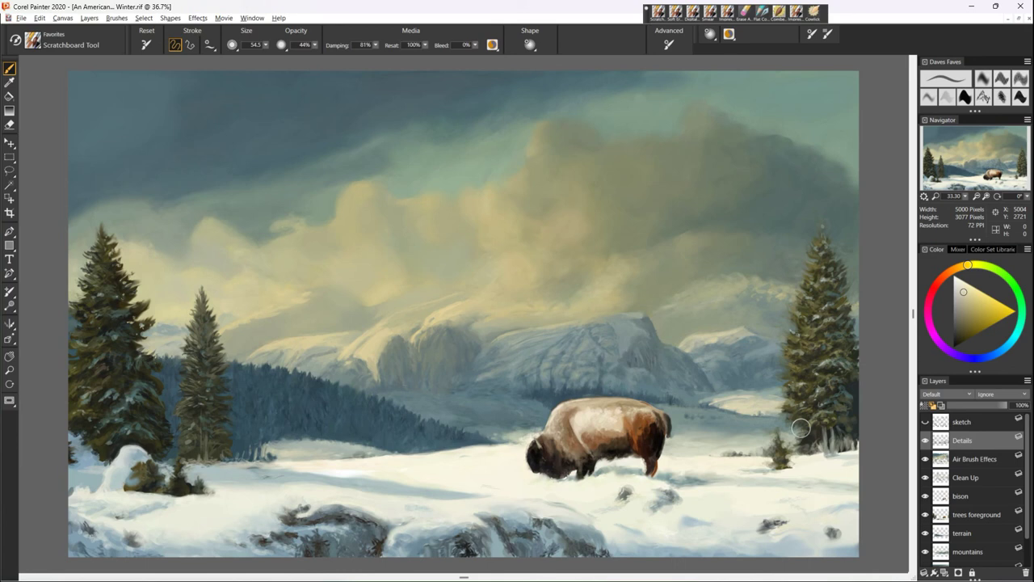
# - Lower the brush opacity to 26% and shade the small mountain beside the large pine with muted blue
pyautogui.keyDown('alt'); pyautogui.click(747, 349); pyautogui.keyUp('alt')
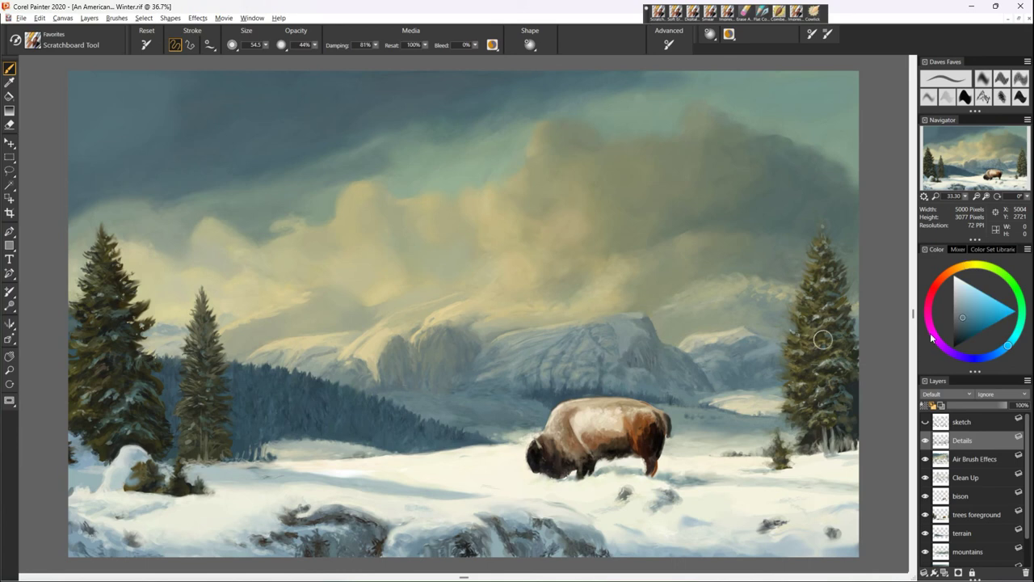
pyautogui.click(963, 323)
pyautogui.moveTo(313, 47); pyautogui.dragTo(308, 72)
pyautogui.keyDown('alt'); pyautogui.click(743, 346); pyautogui.keyUp('alt')
pyautogui.keyDown('alt'); pyautogui.click(642, 357); pyautogui.keyUp('alt')
pyautogui.moveTo(315, 46); pyautogui.dragTo(305, 91)
pyautogui.keyDown('alt'); pyautogui.click(740, 345); pyautogui.keyUp('alt')
pyautogui.click(960, 318)
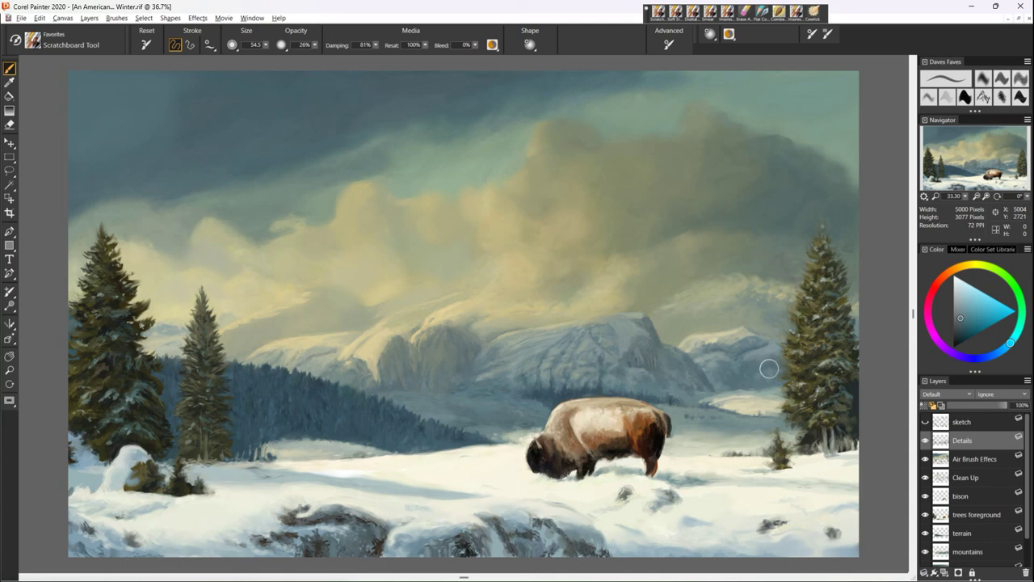
# - Shade the lower slopes of the small mountain and the central mountain's rock face with sampled blue and teal tones
pyautogui.keyDown('alt'); pyautogui.click(726, 378); pyautogui.keyUp('alt')
pyautogui.keyDown('alt'); pyautogui.click(717, 376); pyautogui.keyUp('alt')
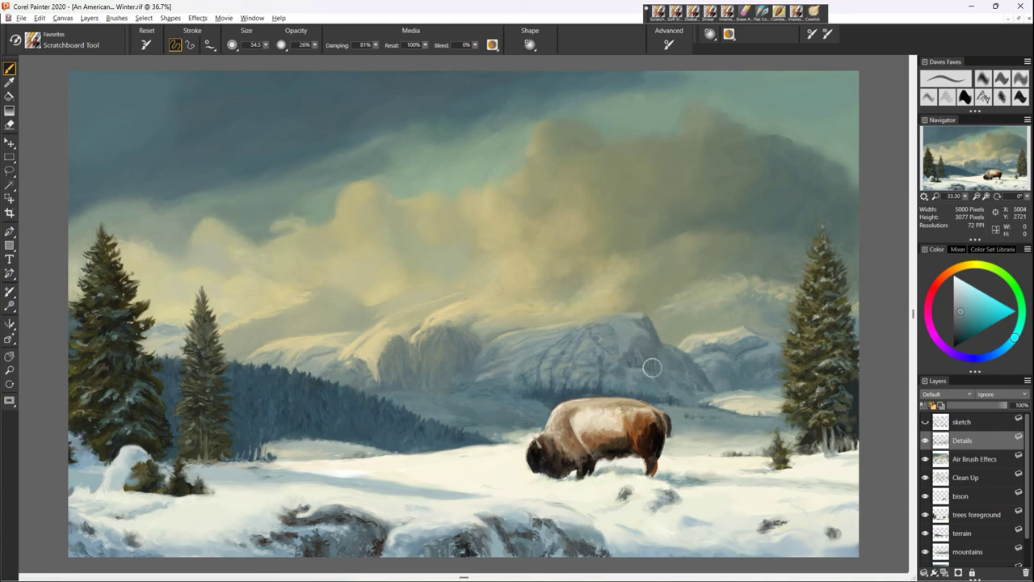
pyautogui.keyDown('alt'); pyautogui.click(627, 342); pyautogui.keyUp('alt')
pyautogui.click(958, 303)
pyautogui.keyDown('alt'); pyautogui.click(592, 357); pyautogui.keyUp('alt')
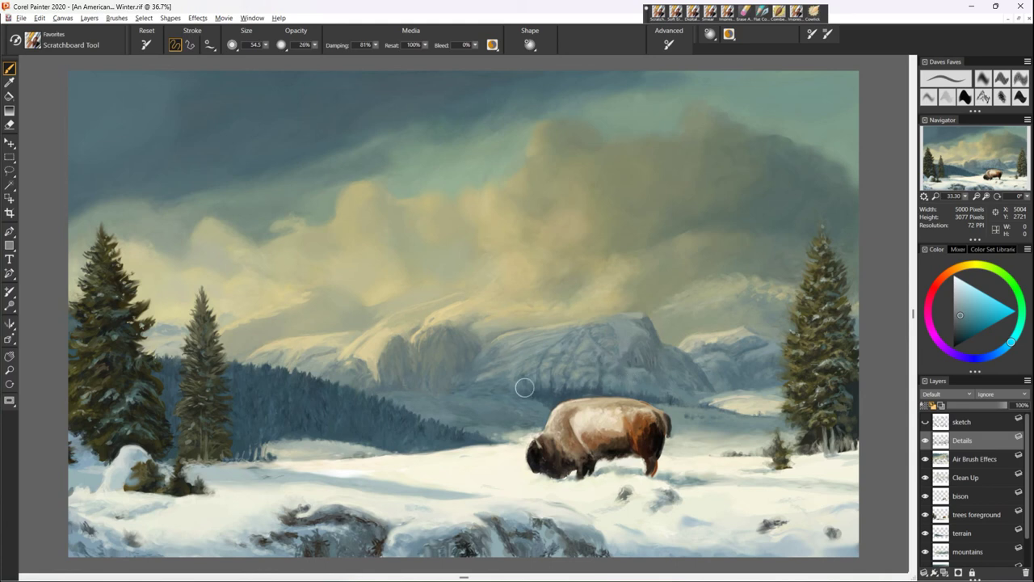
# - Detail the domed mountain's cliff face with sampled grey-green and teal shadow tones
pyautogui.keyDown('alt'); pyautogui.click(455, 331); pyautogui.keyUp('alt')
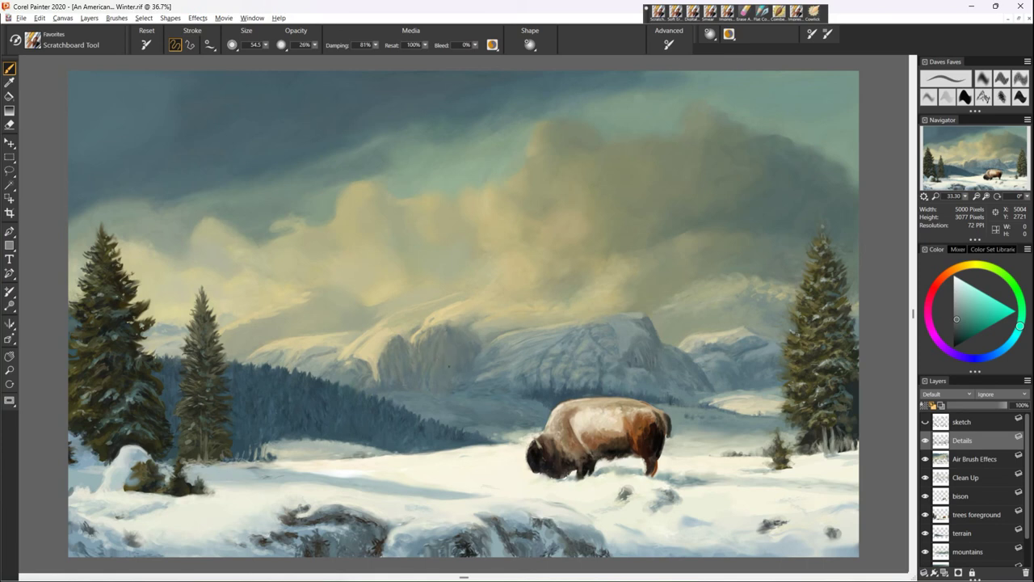
pyautogui.keyDown('alt'); pyautogui.click(447, 351); pyautogui.keyUp('alt')
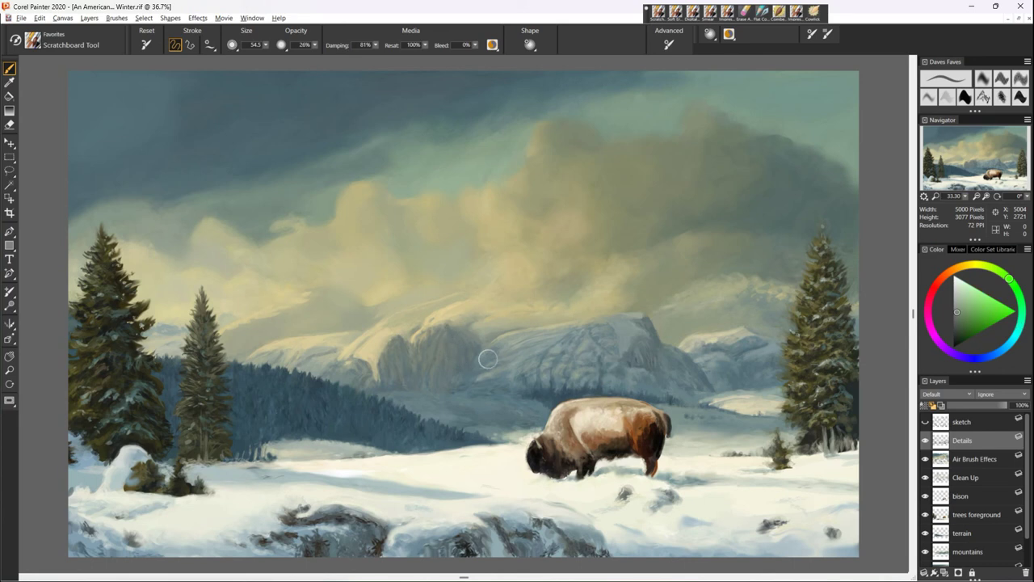
pyautogui.keyDown('alt'); pyautogui.click(402, 339); pyautogui.keyUp('alt')
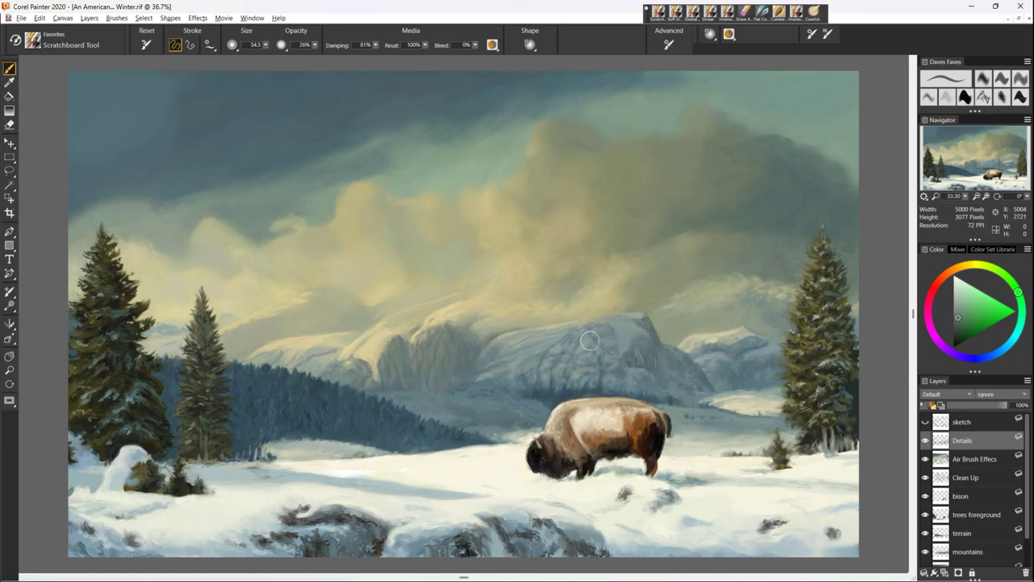
# - Lighten the snowy ridges of the central mountain and its smaller neighbour with sampled pale green and cream tones
pyautogui.keyDown('alt'); pyautogui.click(512, 333); pyautogui.keyUp('alt')
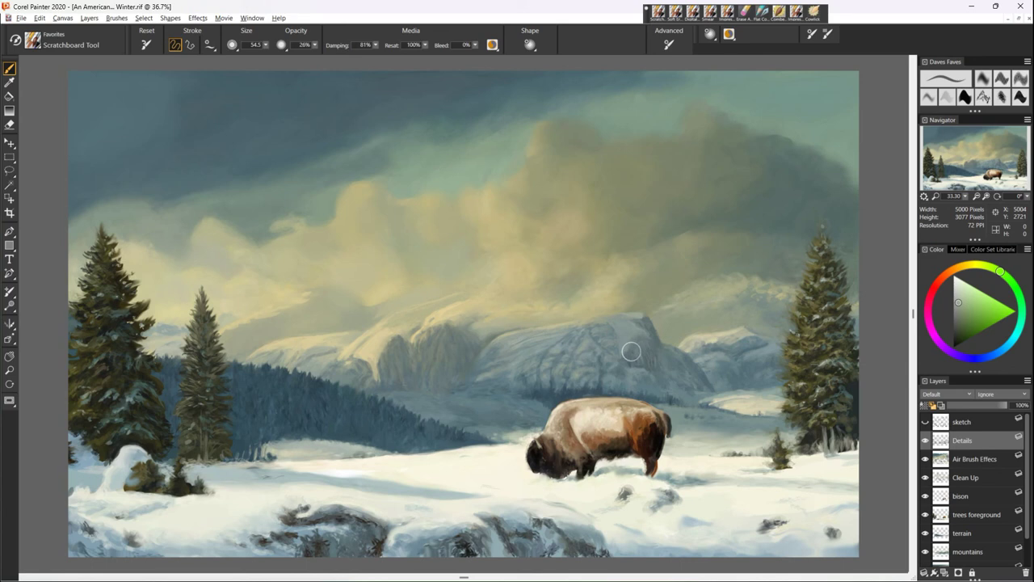
pyautogui.keyDown('alt'); pyautogui.click(556, 320); pyautogui.keyUp('alt')
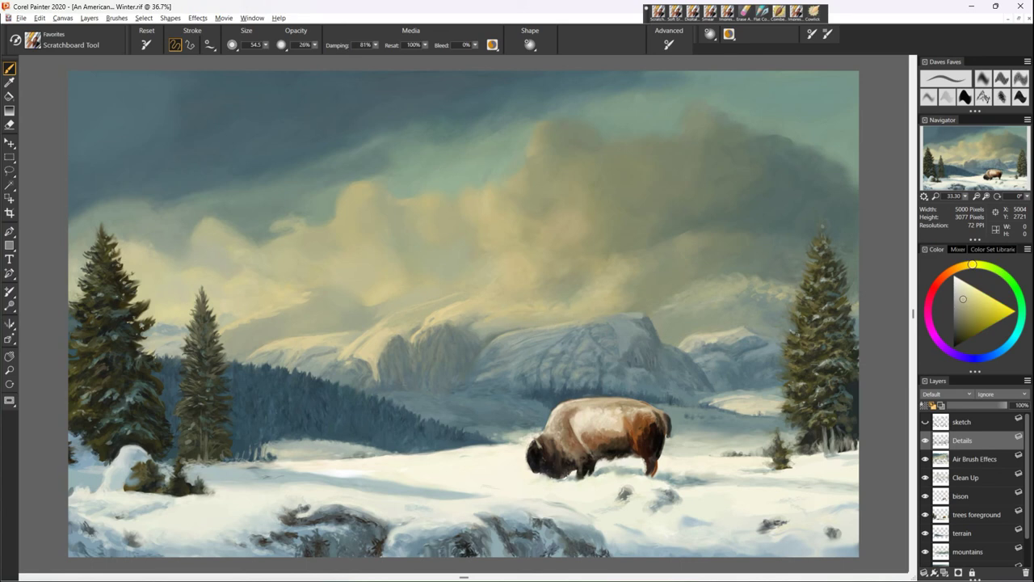
pyautogui.keyDown('alt'); pyautogui.click(554, 323); pyautogui.keyUp('alt')
pyautogui.keyDown('alt'); pyautogui.click(724, 336); pyautogui.keyUp('alt')
# - Blend the domed mountain's snowy ridge into the low clouds behind it with sampled warm tans and pale yellow-greens
pyautogui.keyDown('alt'); pyautogui.click(378, 379); pyautogui.keyUp('alt')
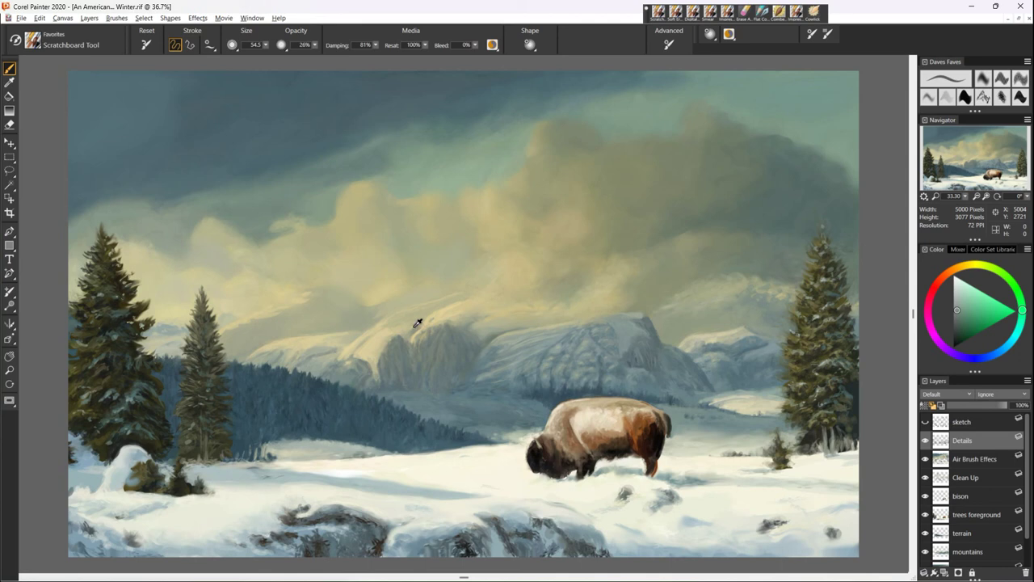
pyautogui.keyDown('alt'); pyautogui.click(378, 341); pyautogui.keyUp('alt')
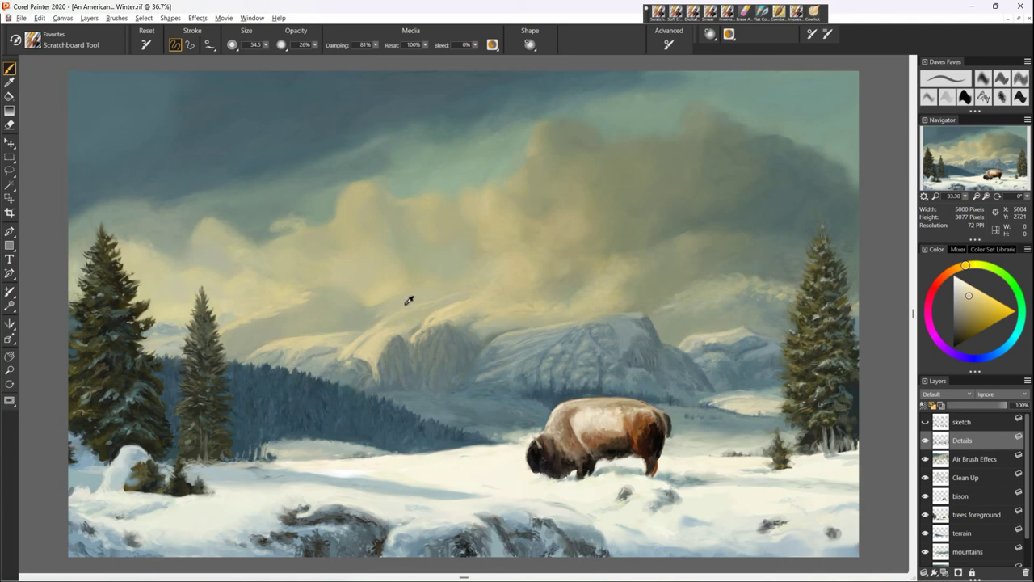
pyautogui.keyDown('alt'); pyautogui.click(386, 306); pyautogui.keyUp('alt')
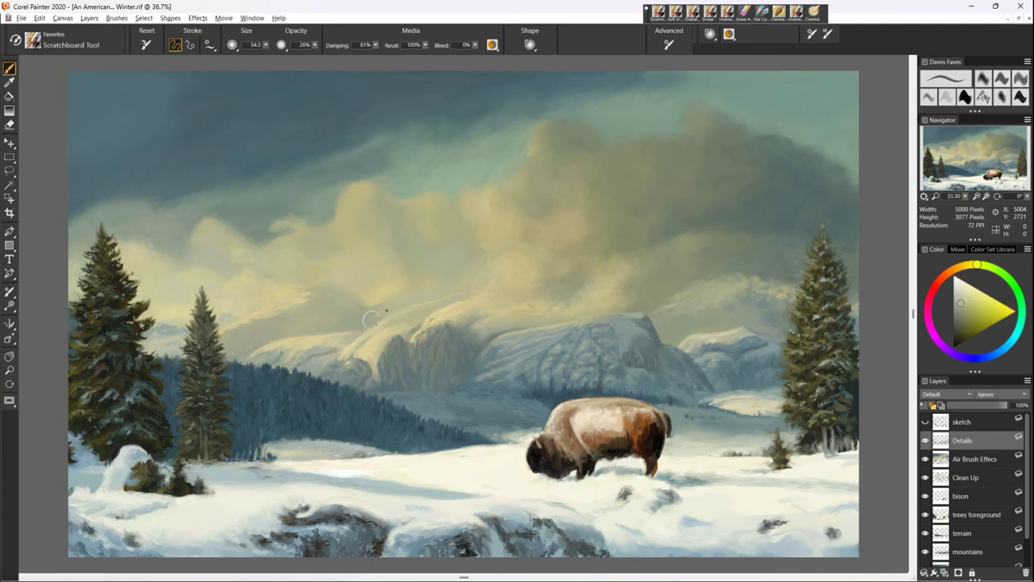
pyautogui.keyDown('alt'); pyautogui.click(368, 317); pyautogui.keyUp('alt')
pyautogui.keyDown('alt'); pyautogui.click(390, 307); pyautogui.keyUp('alt')
pyautogui.keyDown('alt'); pyautogui.click(380, 303); pyautogui.keyUp('alt')
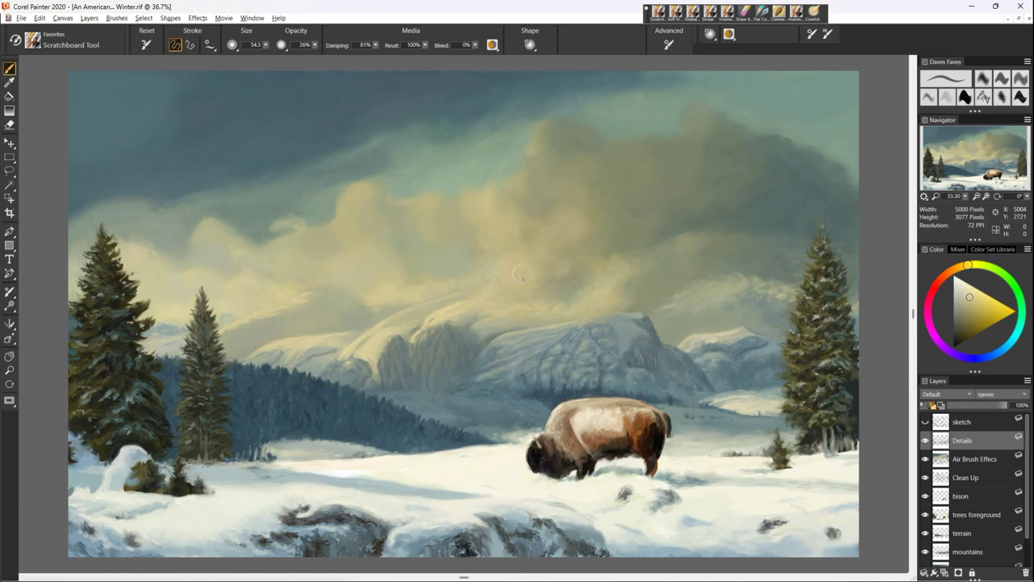
pyautogui.keyDown('alt'); pyautogui.click(451, 262); pyautogui.keyUp('alt')
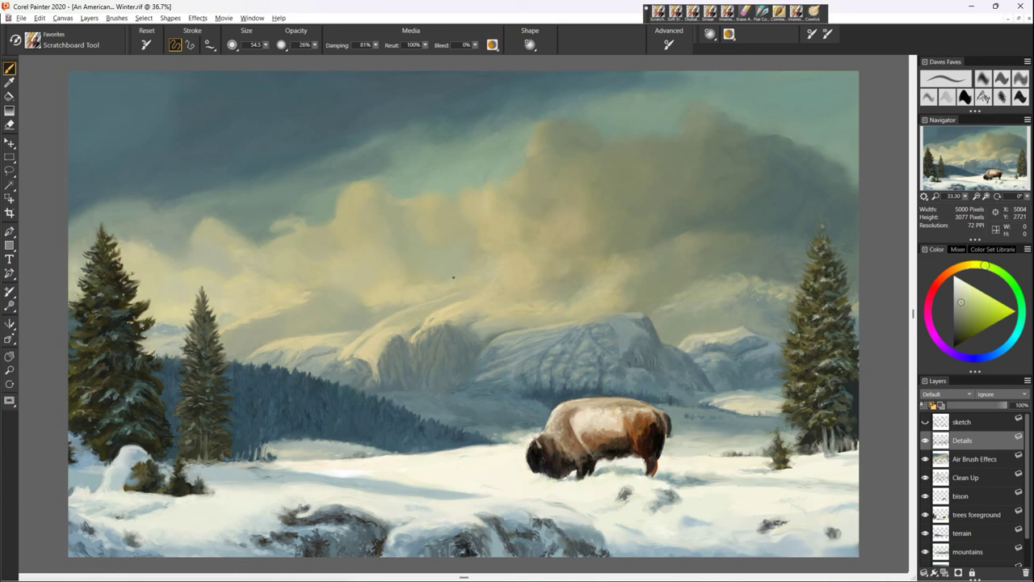
pyautogui.keyDown('alt'); pyautogui.click(414, 287); pyautogui.keyUp('alt')
# - Define the edge of the small cloud above the slender pine with sampled pale yellow and blue-green sky tones
pyautogui.keyDown('alt'); pyautogui.click(199, 241); pyautogui.keyUp('alt')
pyautogui.keyDown('alt'); pyautogui.click(217, 218); pyautogui.keyUp('alt')
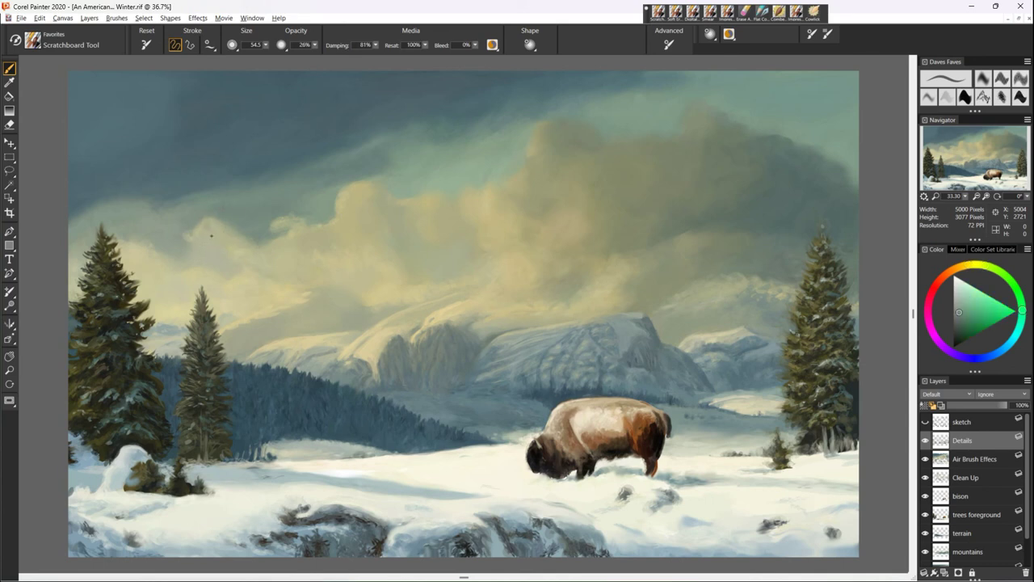
pyautogui.keyDown('alt'); pyautogui.click(230, 253); pyautogui.keyUp('alt')
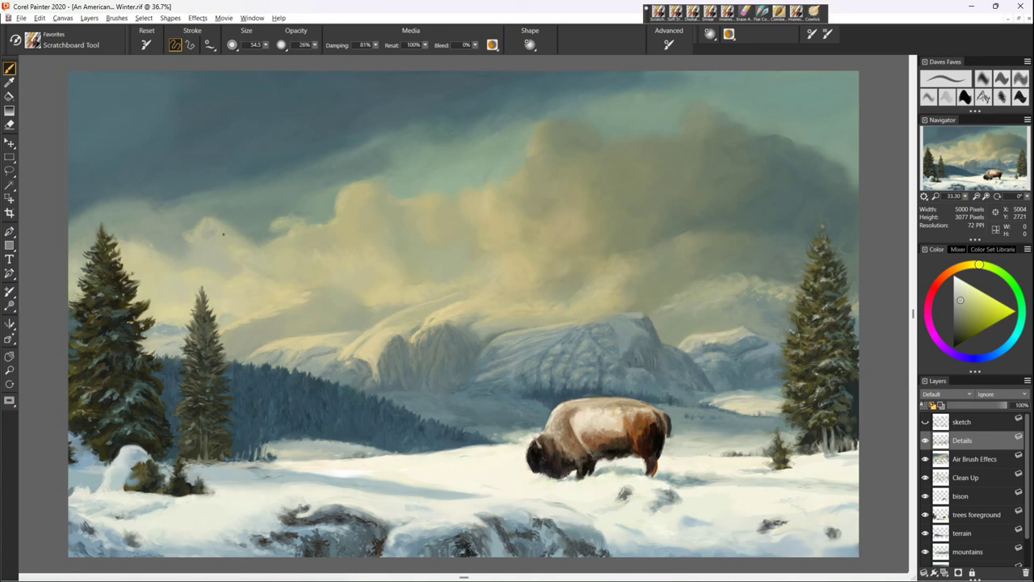
pyautogui.moveTo(223, 234); pyautogui.dragTo(223, 227)
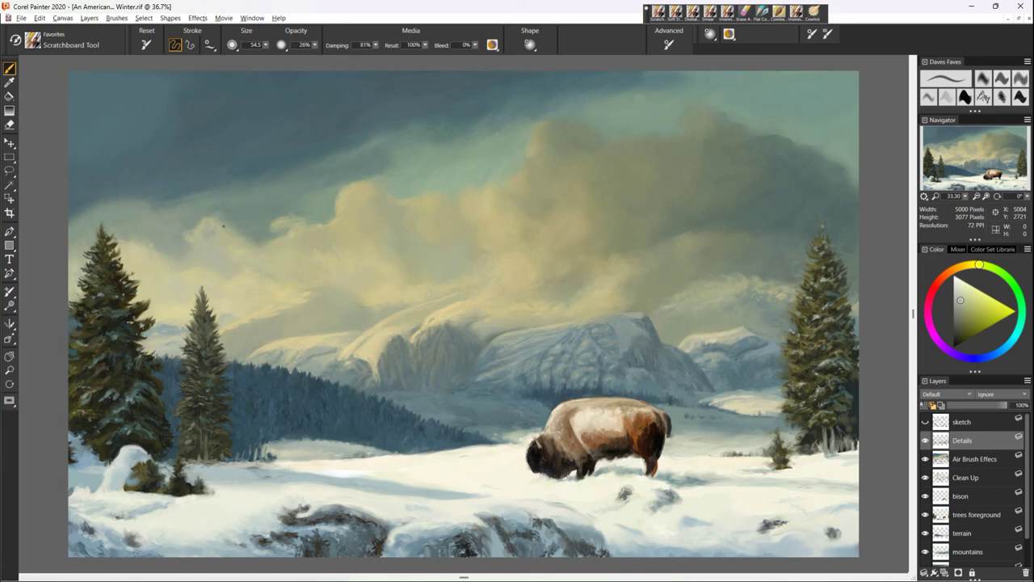
pyautogui.keyDown('alt'); pyautogui.click(242, 206); pyautogui.keyUp('alt')
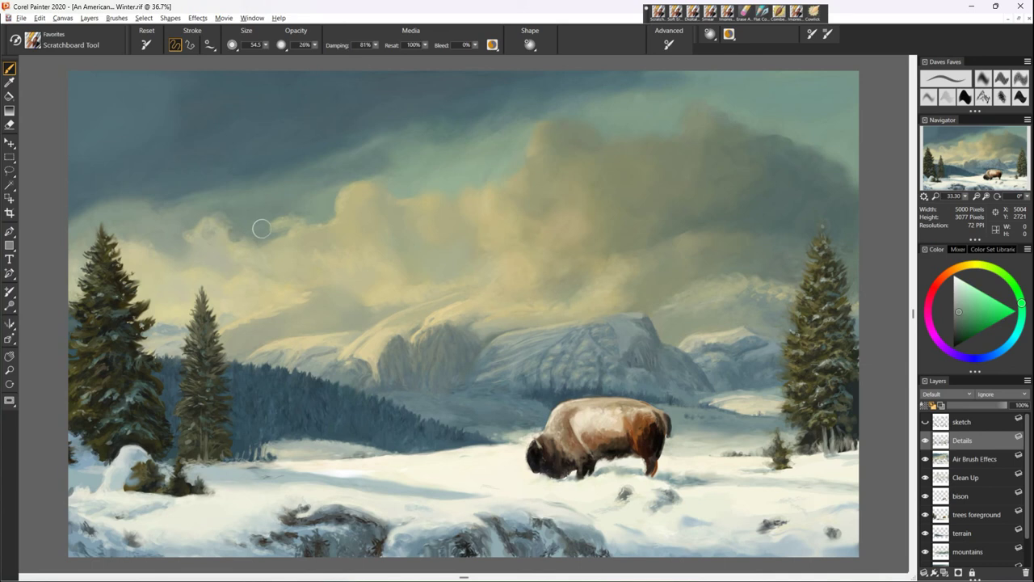
pyautogui.keyDown('alt'); pyautogui.click(217, 233); pyautogui.keyUp('alt')
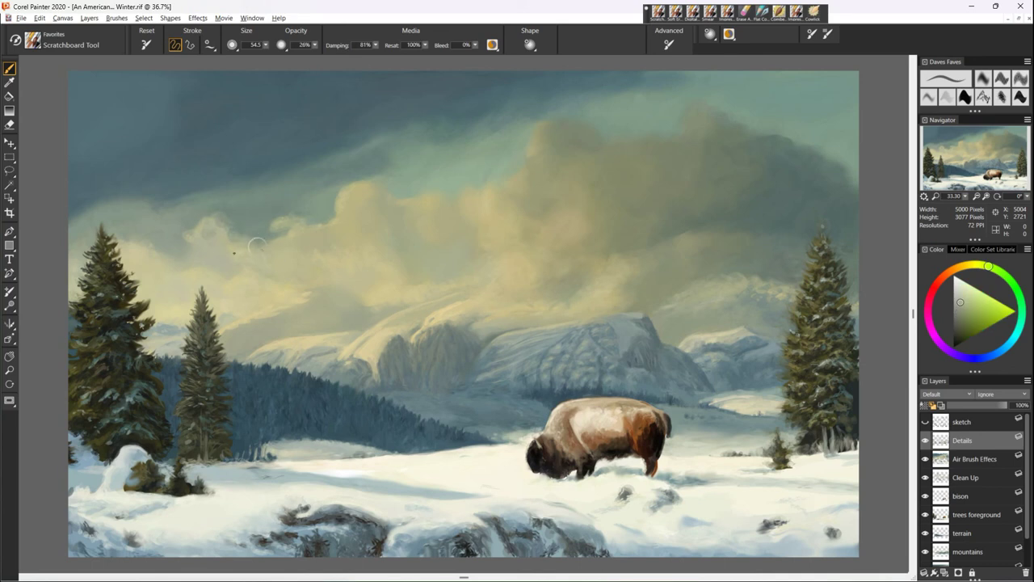
# - Refine the cloud edges between the small cloud and the pale cloud peak with sampled warm cream and sky green
pyautogui.keyDown('alt'); pyautogui.click(292, 229); pyautogui.keyUp('alt')
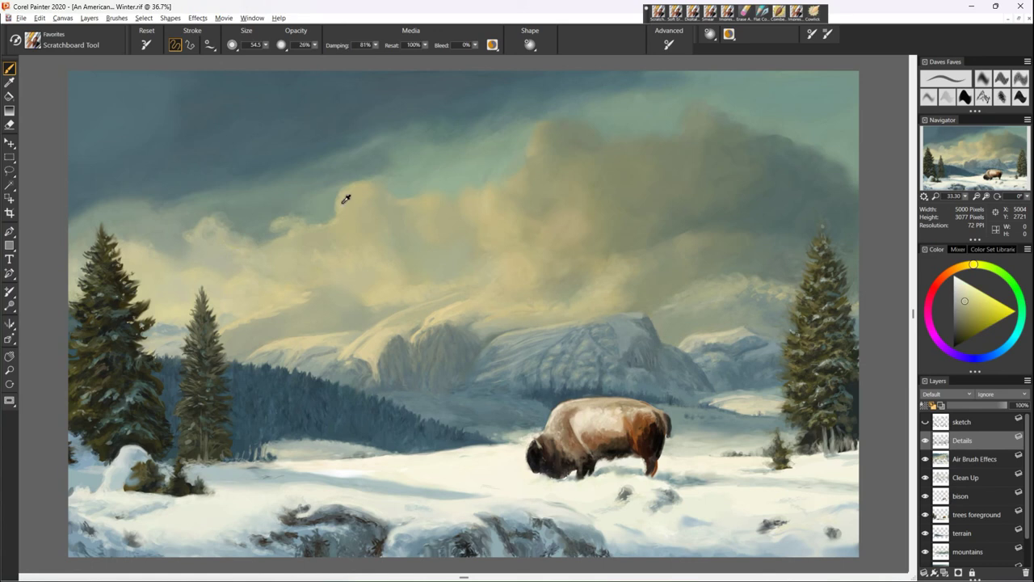
pyautogui.keyDown('alt'); pyautogui.click(327, 210); pyautogui.keyUp('alt')
pyautogui.keyDown('alt'); pyautogui.click(324, 200); pyautogui.keyUp('alt')
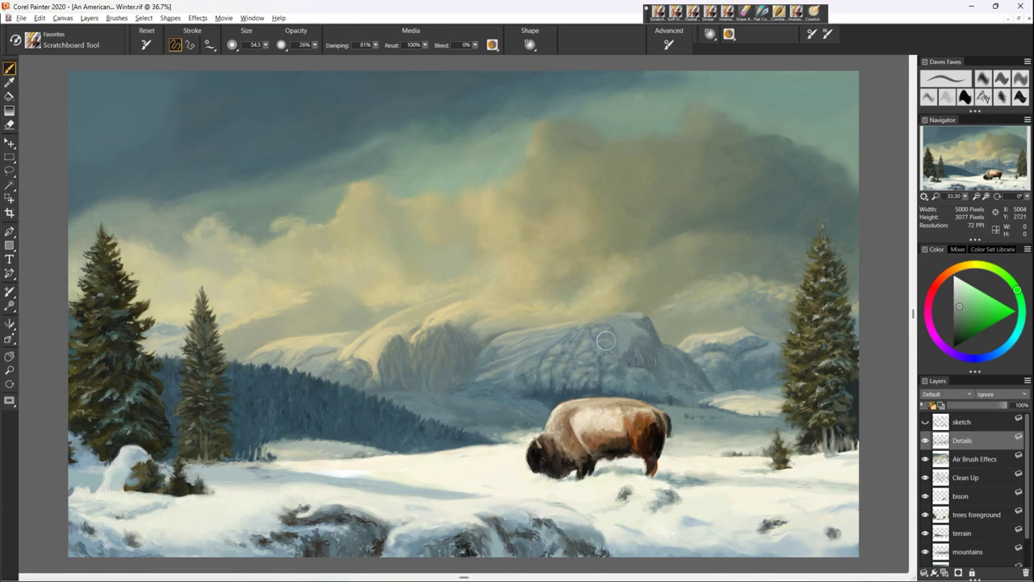
pyautogui.keyDown('alt'); pyautogui.click(414, 180); pyautogui.keyUp('alt')
pyautogui.keyDown('alt'); pyautogui.click(356, 183); pyautogui.keyUp('alt')
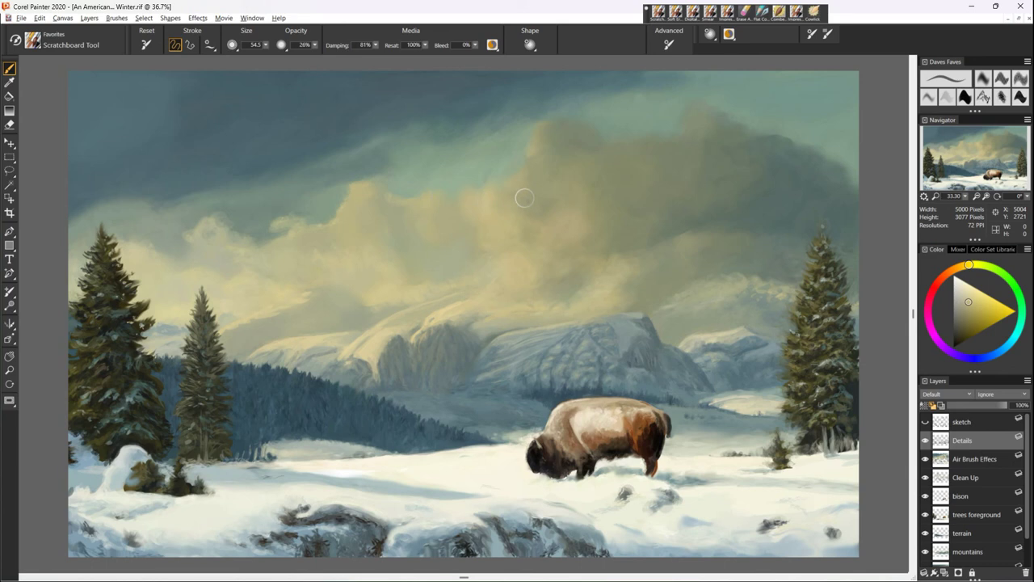
# - Model the body of the pale cloud above the domed mountain with sampled yellow-cream tones
pyautogui.keyDown('alt'); pyautogui.click(408, 216); pyautogui.keyUp('alt')
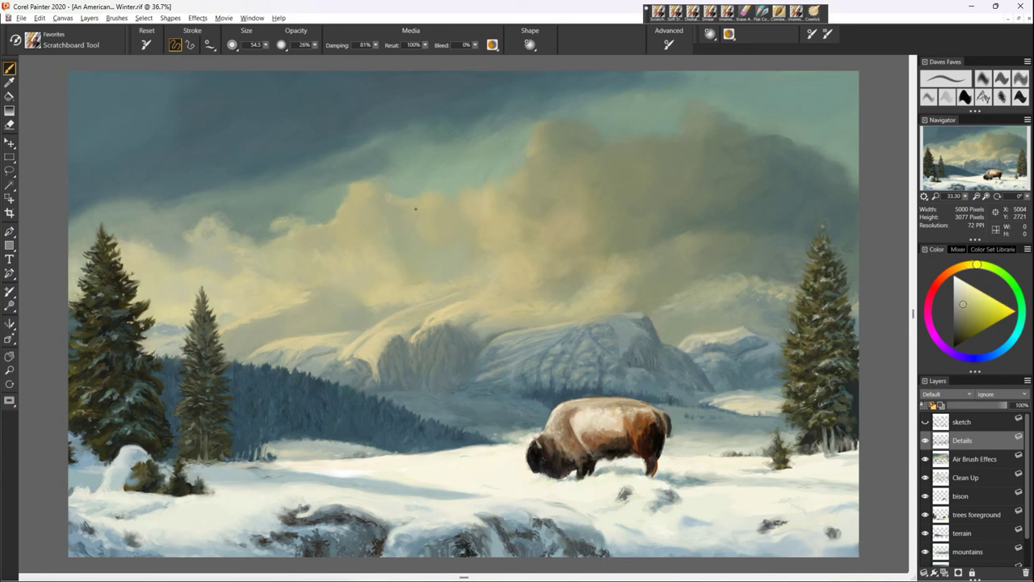
pyautogui.keyDown('alt'); pyautogui.click(402, 213); pyautogui.keyUp('alt')
pyautogui.keyDown('alt'); pyautogui.click(393, 208); pyautogui.keyUp('alt')
pyautogui.keyDown('alt'); pyautogui.click(409, 196); pyautogui.keyUp('alt')
pyautogui.keyDown('alt'); pyautogui.click(422, 285); pyautogui.keyUp('alt')
# - Shape the puffy edge of the tall central cloud against the sky with sampled warm cream and sky green
pyautogui.keyDown('alt'); pyautogui.click(546, 134); pyautogui.keyUp('alt')
pyautogui.keyDown('alt'); pyautogui.click(520, 180); pyautogui.keyUp('alt')
pyautogui.keyDown('alt'); pyautogui.click(485, 173); pyautogui.keyUp('alt')
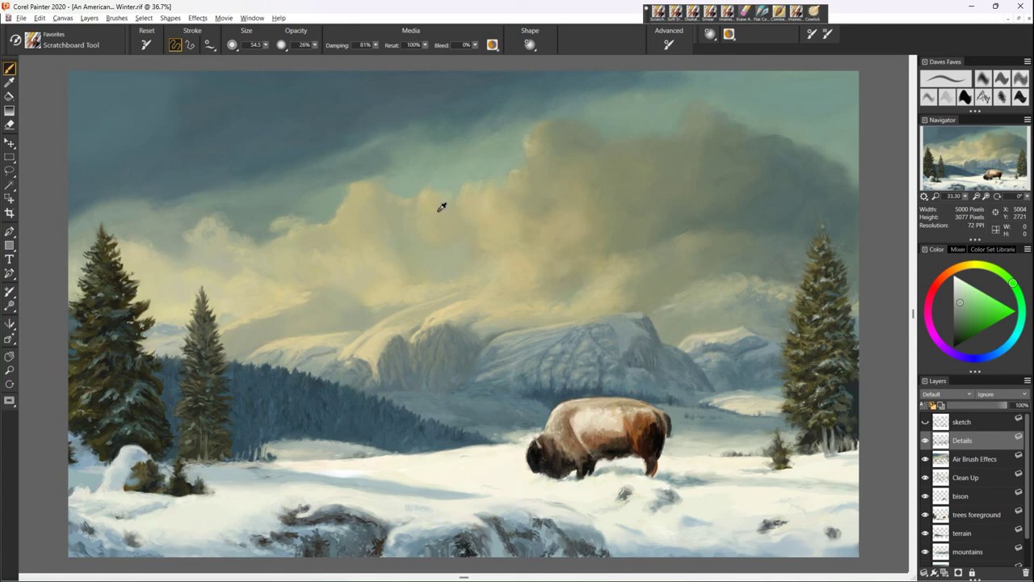
pyautogui.keyDown('alt'); pyautogui.click(423, 187); pyautogui.keyUp('alt')
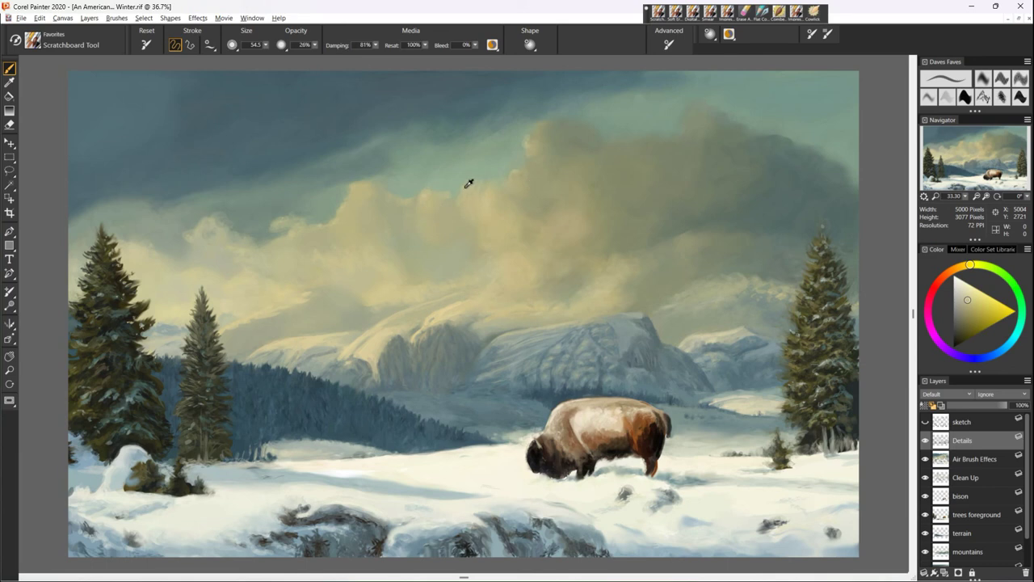
pyautogui.keyDown('alt'); pyautogui.click(430, 187); pyautogui.keyUp('alt')
pyautogui.keyDown('alt'); pyautogui.click(507, 195); pyautogui.keyUp('alt')
# - Brighten the sunlit edges of the cloud bank with a lighter cream based on the pale cloud peak's colour
pyautogui.keyDown('alt'); pyautogui.click(355, 182); pyautogui.keyUp('alt')
pyautogui.keyDown('alt'); pyautogui.click(357, 181); pyautogui.keyUp('alt')
pyautogui.click(966, 298)
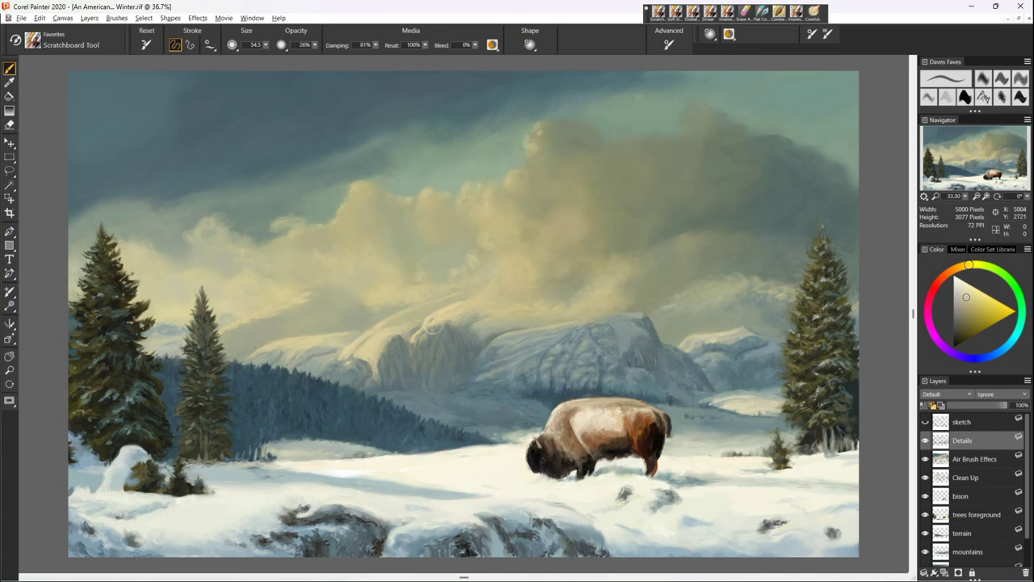
# - Add soft billows to the central and low clouds and the cloud above the small mountain with sampled cream and pale yellow-green
pyautogui.keyDown('alt'); pyautogui.click(646, 302); pyautogui.keyUp('alt')
pyautogui.keyDown('alt'); pyautogui.click(467, 263); pyautogui.keyUp('alt')
pyautogui.keyDown('alt'); pyautogui.click(512, 175); pyautogui.keyUp('alt')
pyautogui.keyDown('alt'); pyautogui.click(733, 282); pyautogui.keyUp('alt')
pyautogui.click(959, 299)
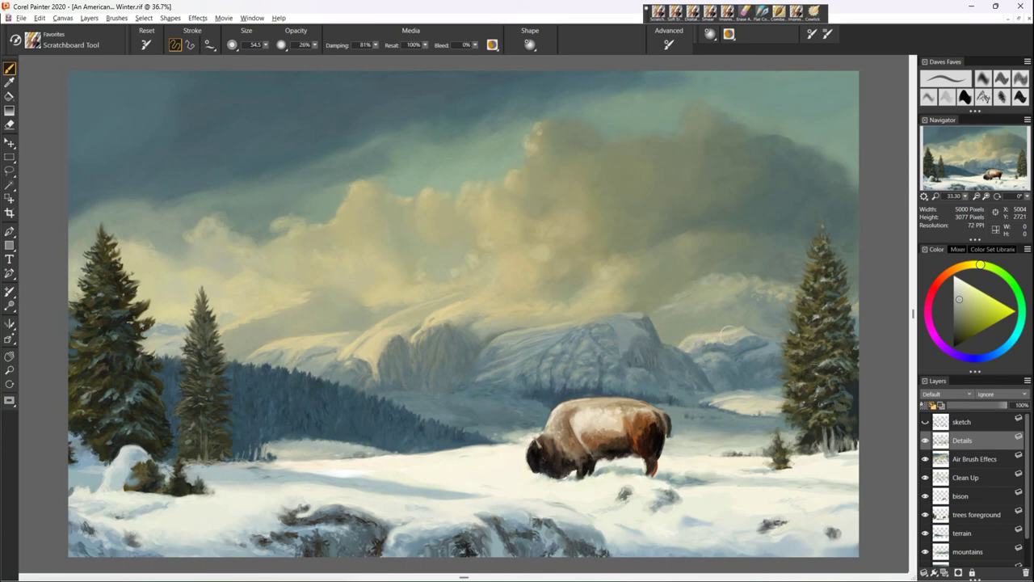
# - Touch up the snowy cap of the small mountain, shifting its sampled colour to a pale, warm greyish orange
pyautogui.keyDown('alt'); pyautogui.click(723, 335); pyautogui.keyUp('alt')
pyautogui.click(964, 295)
pyautogui.click(972, 294)
pyautogui.click(963, 292)
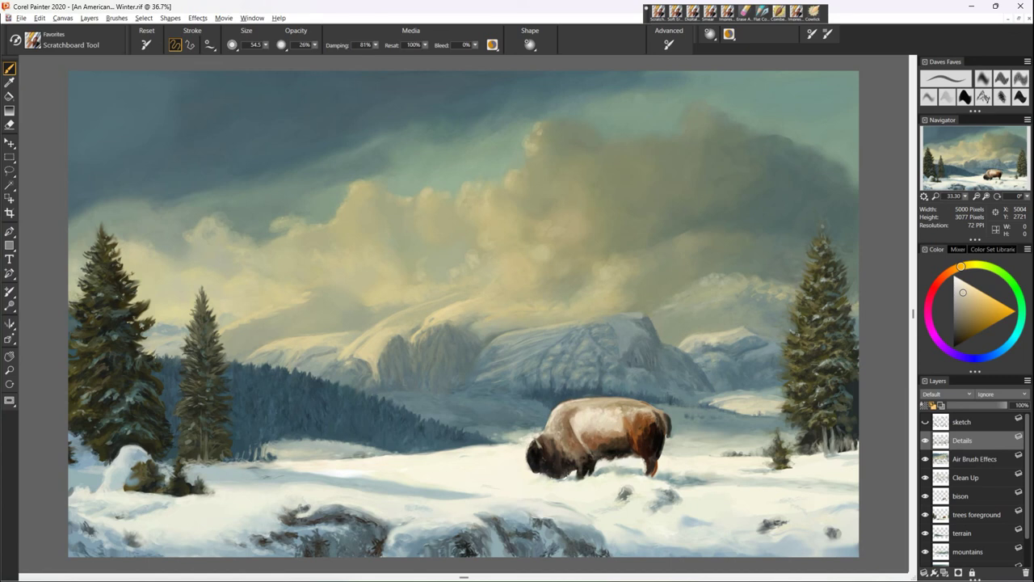
# - Refine the bison's shoulder and head with sampled browns and clean the snow around its muzzle with a sampled pale cream
pyautogui.keyDown('alt'); pyautogui.click(567, 430); pyautogui.keyUp('alt')
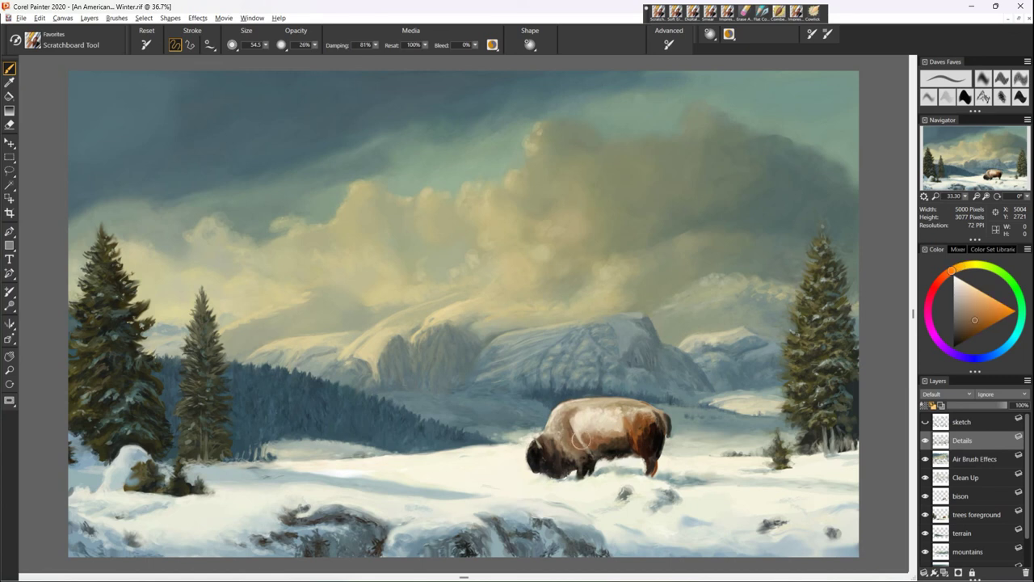
pyautogui.keyDown('alt'); pyautogui.click(577, 457); pyautogui.keyUp('alt')
pyautogui.keyDown('alt'); pyautogui.click(677, 449); pyautogui.keyUp('alt')
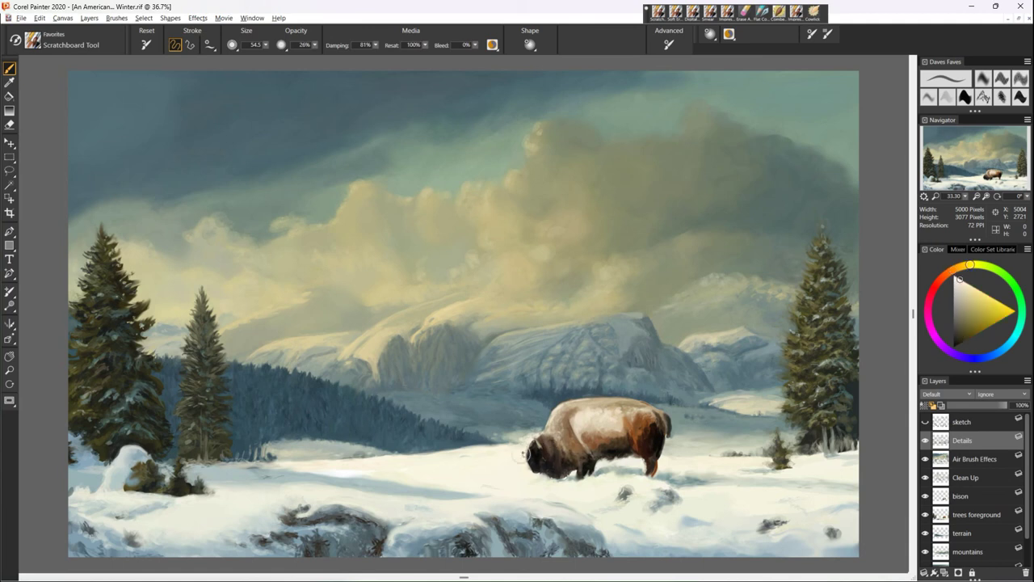
pyautogui.moveTo(522, 454); pyautogui.dragTo(522, 464)
# - Rework the dark conifer slope with sampled blues, raising the Scratchboard Tool's opacity to 49%
pyautogui.keyDown('alt'); pyautogui.click(484, 433); pyautogui.keyUp('alt')
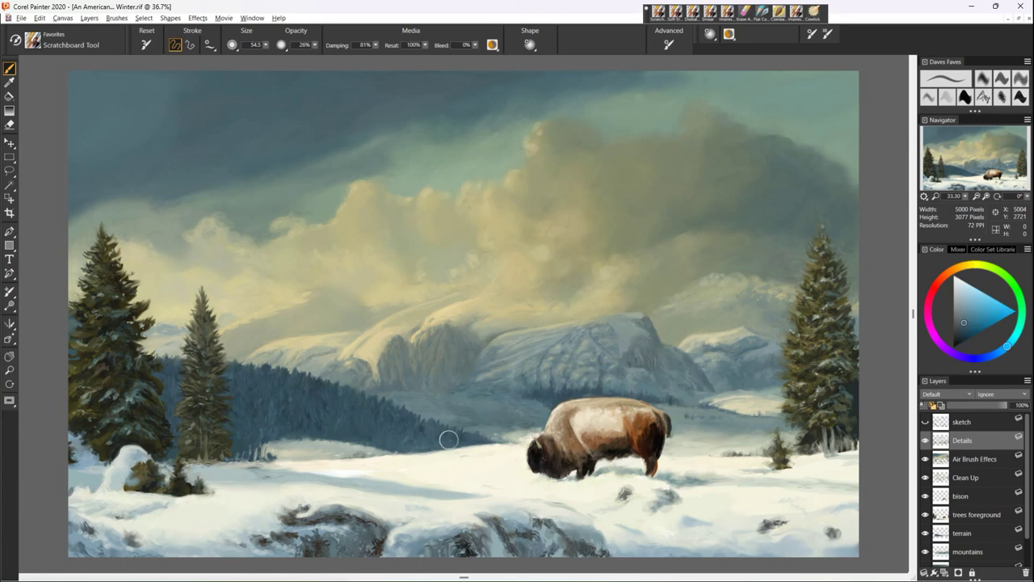
pyautogui.keyDown('alt'); pyautogui.click(556, 394); pyautogui.keyUp('alt')
pyautogui.keyDown('alt'); pyautogui.click(320, 388); pyautogui.keyUp('alt')
pyautogui.moveTo(314, 44); pyautogui.dragTo(310, 57)
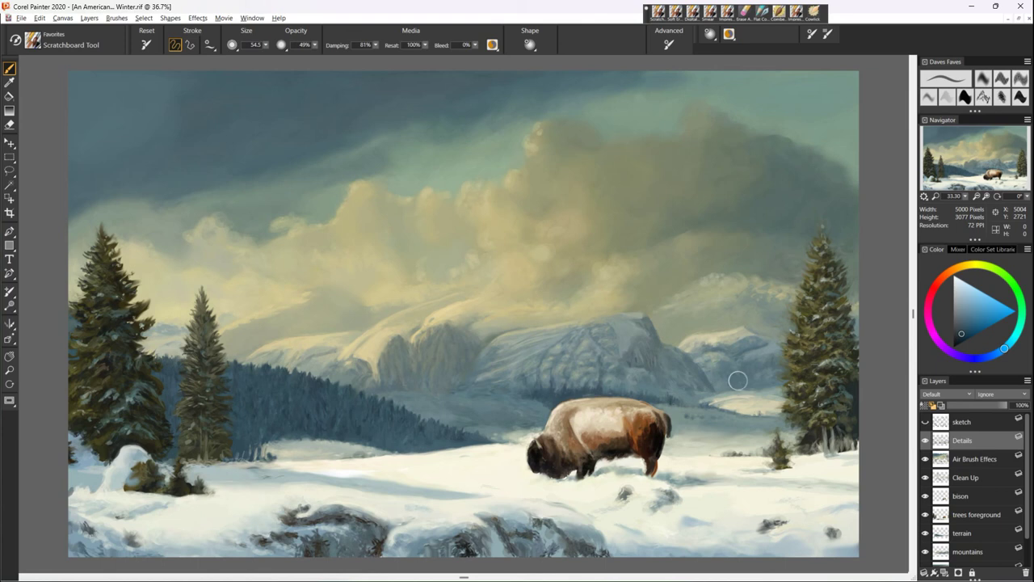
# - Define the distant treeline and shaded foot of the central mountain behind the bison with sampled blue-grey tones
pyautogui.keyDown('alt'); pyautogui.click(658, 352); pyautogui.keyUp('alt')
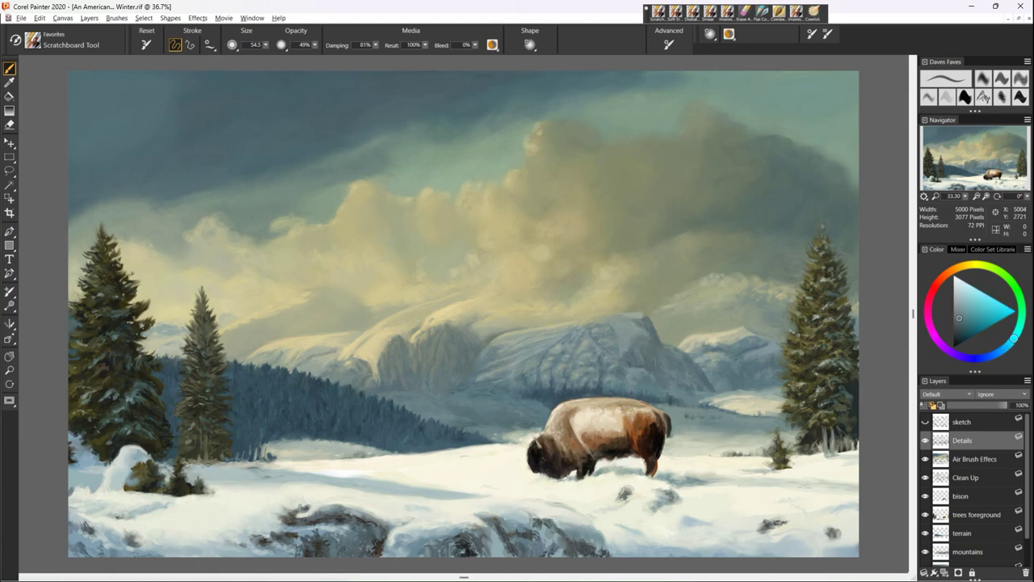
pyautogui.keyDown('alt'); pyautogui.click(677, 393); pyautogui.keyUp('alt')
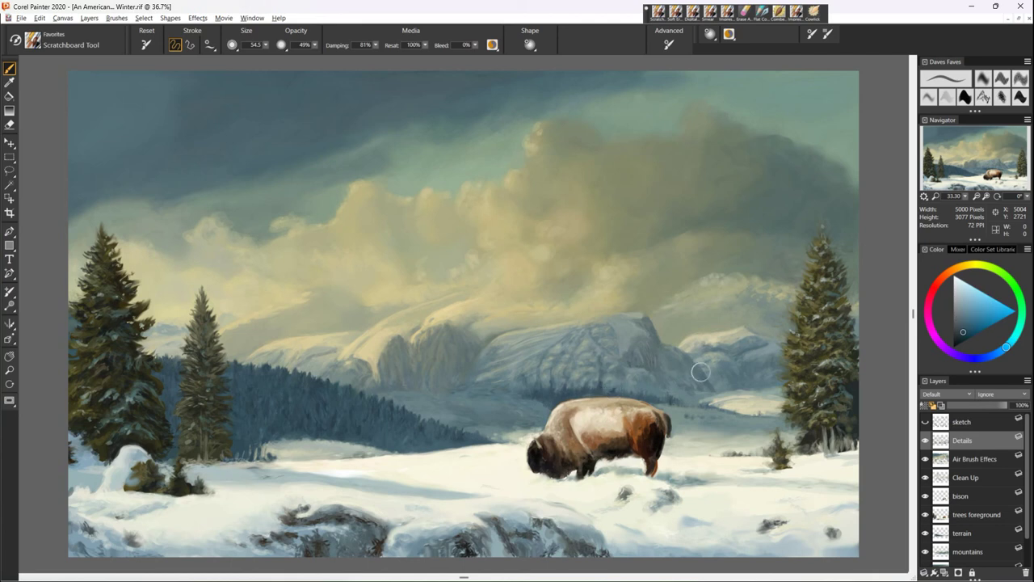
pyautogui.keyDown('alt'); pyautogui.click(617, 378); pyautogui.keyUp('alt')
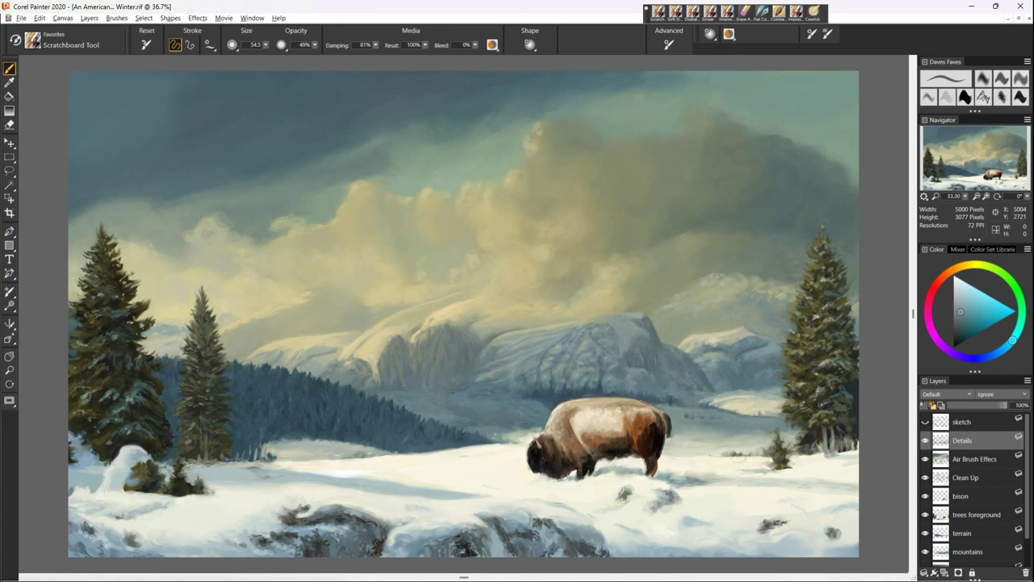
pyautogui.keyDown('alt'); pyautogui.click(598, 384); pyautogui.keyUp('alt')
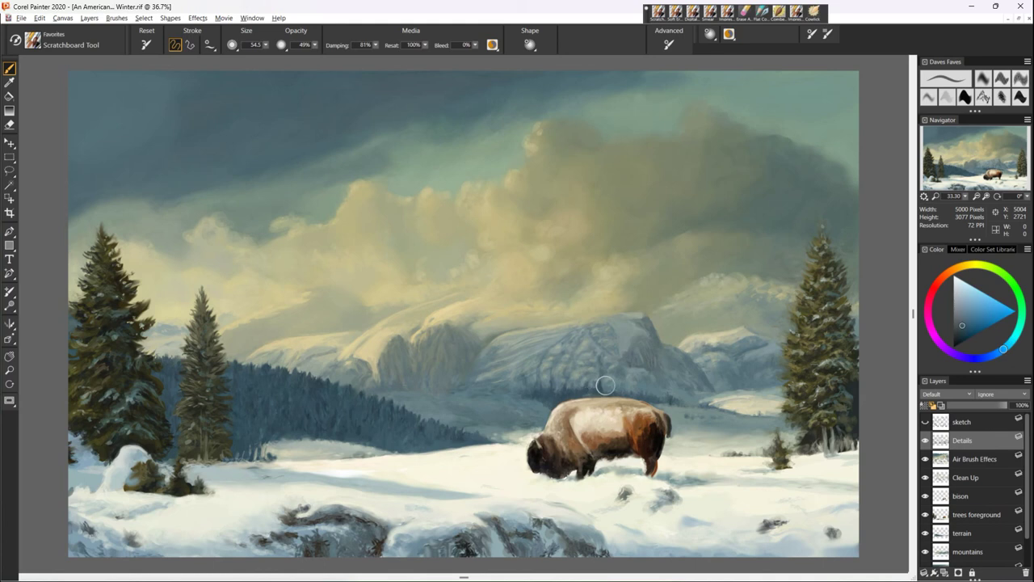
pyautogui.keyDown('alt'); pyautogui.click(602, 383); pyautogui.keyUp('alt')
pyautogui.keyDown('alt'); pyautogui.click(544, 379); pyautogui.keyUp('alt')
pyautogui.keyDown('alt'); pyautogui.click(585, 377); pyautogui.keyUp('alt')
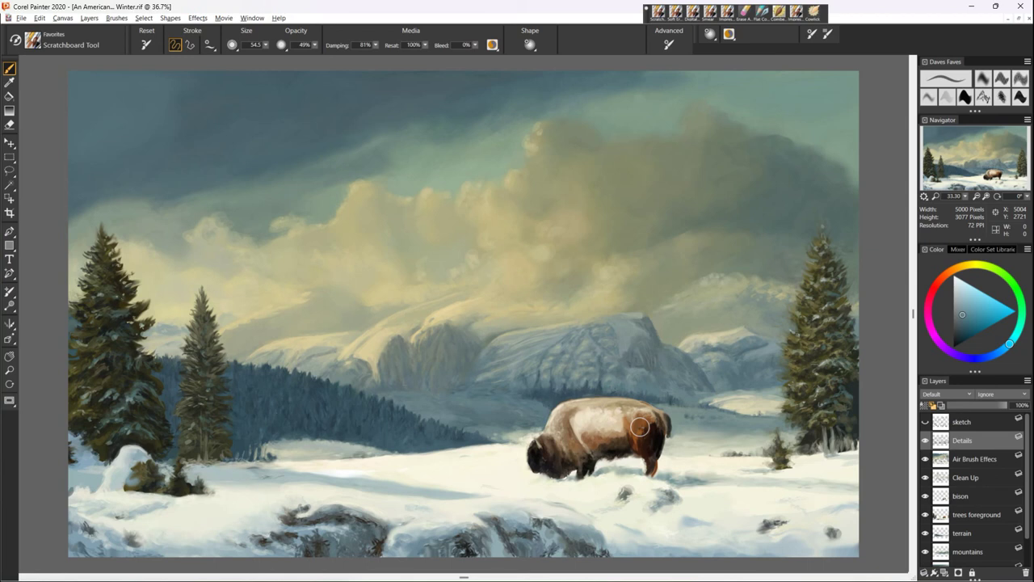
# - Add a new layer above Details and name it Final Smoothing
pyautogui.click(944, 572)
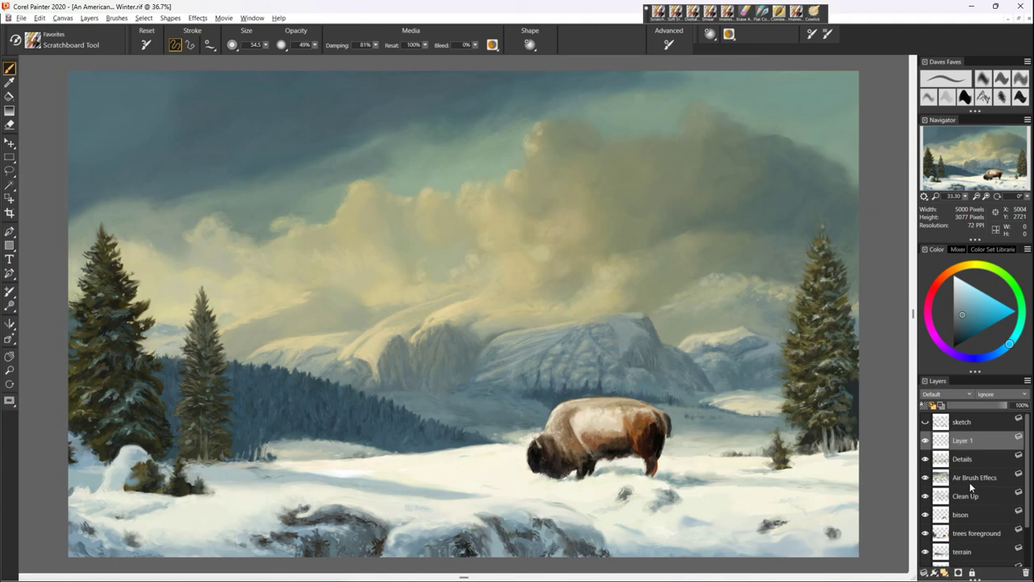
pyautogui.doubleClick(963, 441)
pyautogui.write('Final Smoothing')
pyautogui.press('Return')
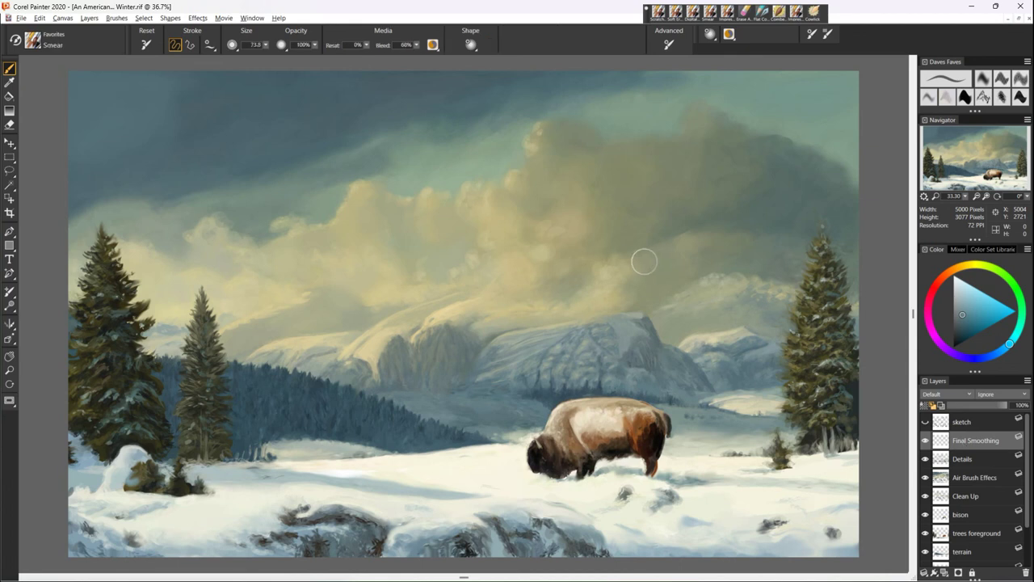
# - Soften the cloud edges and sky transitions with the Smear brush at 33% opacity
pyautogui.moveTo(315, 45)
pyautogui.mouseDown()
pyautogui.moveTo(289, 109)
pyautogui.moveTo(242, 167)
pyautogui.mouseUp()
pyautogui.moveTo(546, 127)
pyautogui.mouseDown()
pyautogui.moveTo(562, 169)
pyautogui.moveTo(556, 142)
pyautogui.moveTo(522, 138)
pyautogui.mouseUp()
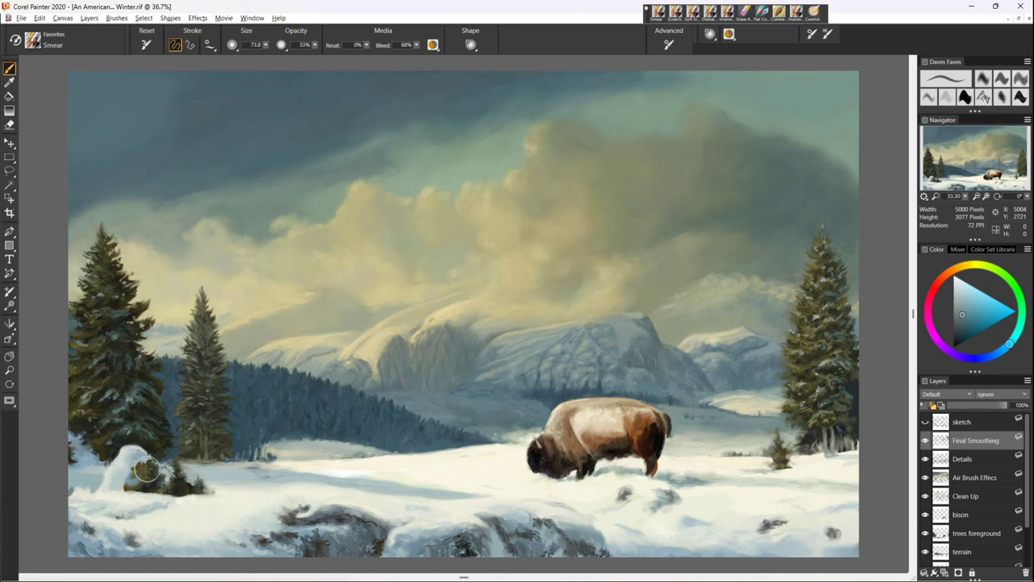
# - Refine the shrub and snow beside the mound on the Details layer with the Scratchboard Tool at 21% opacity and sampled snow colours
pyautogui.click(975, 458)
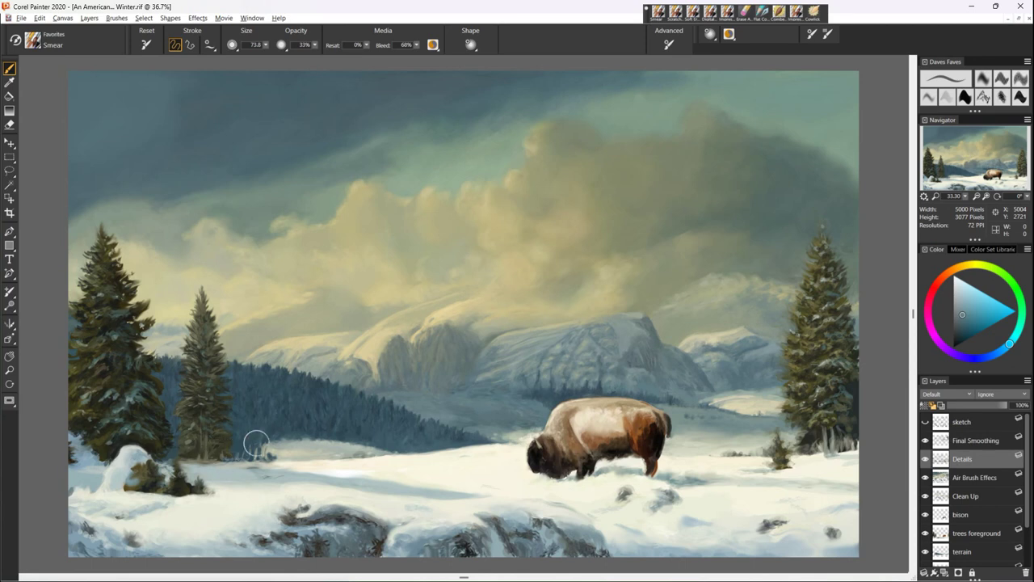
pyautogui.click(959, 297)
pyautogui.click(945, 82)
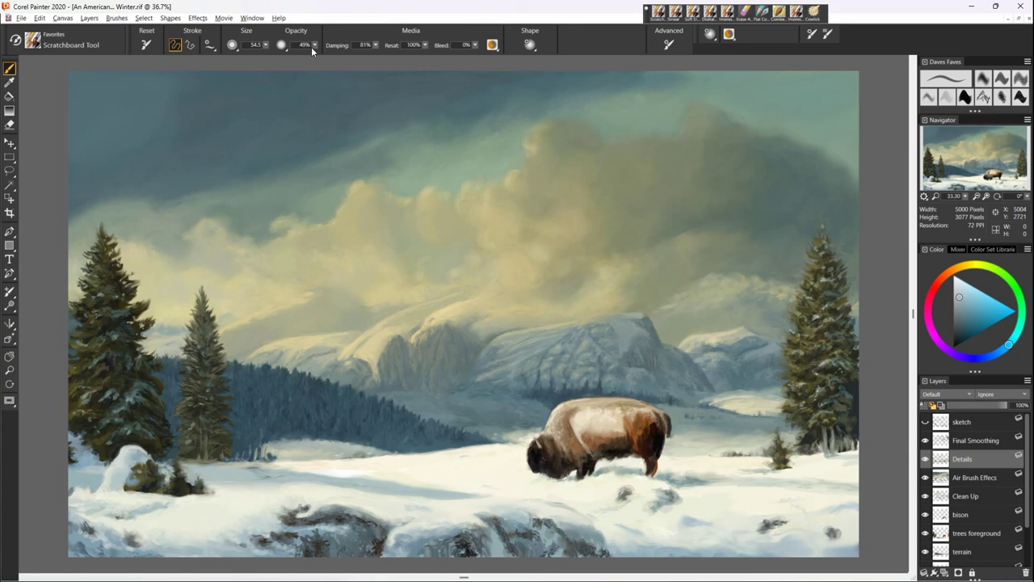
pyautogui.moveTo(314, 46); pyautogui.dragTo(287, 106)
pyautogui.keyDown('alt'); pyautogui.click(138, 479); pyautogui.keyUp('alt')
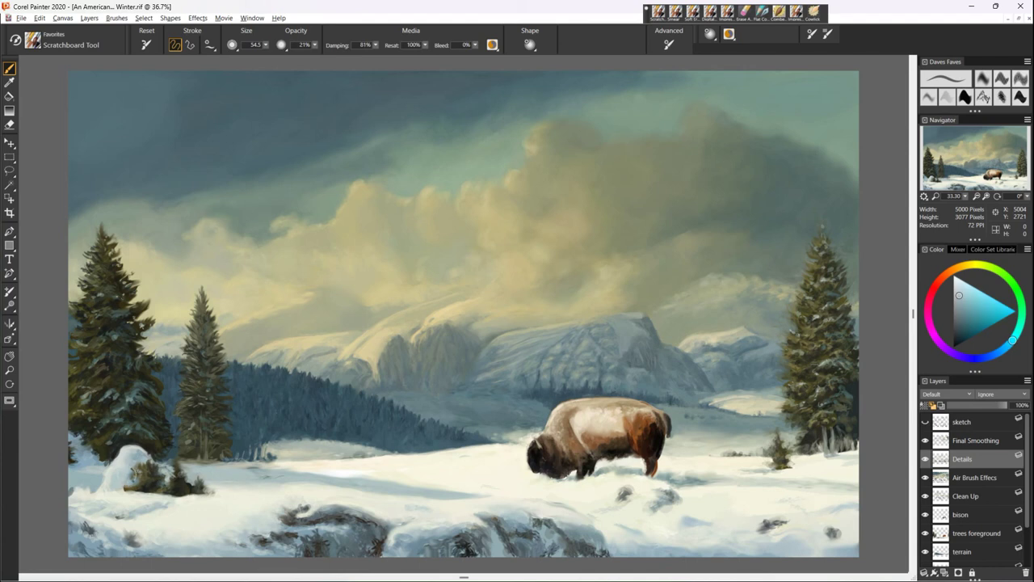
pyautogui.keyDown('alt'); pyautogui.click(150, 482); pyautogui.keyUp('alt')
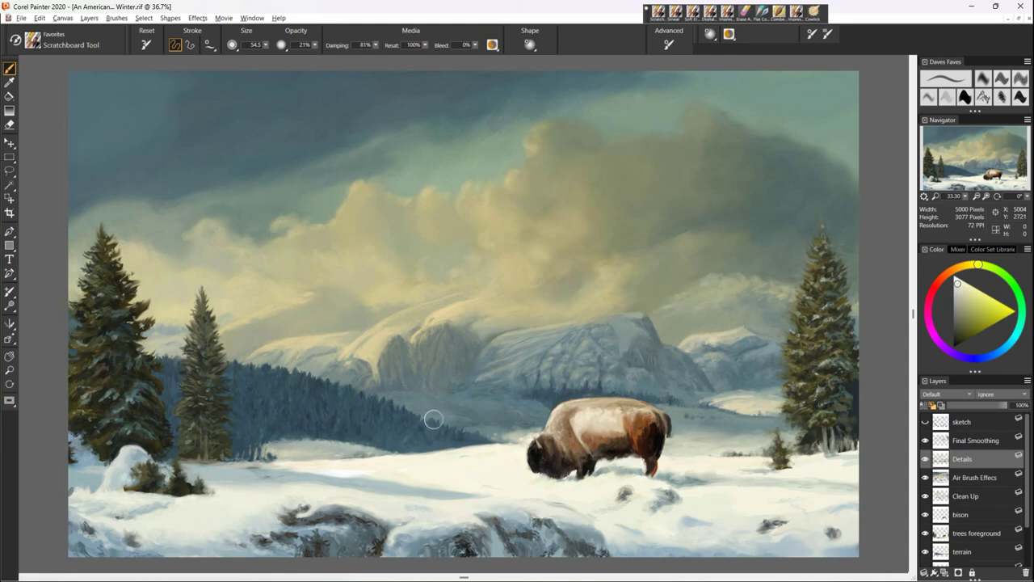
# - Even out the snowfield's lights and shadows from the shrubs to the bison with sampled cream and pale blue-green tones
pyautogui.keyDown('alt'); pyautogui.click(271, 471); pyautogui.keyUp('alt')
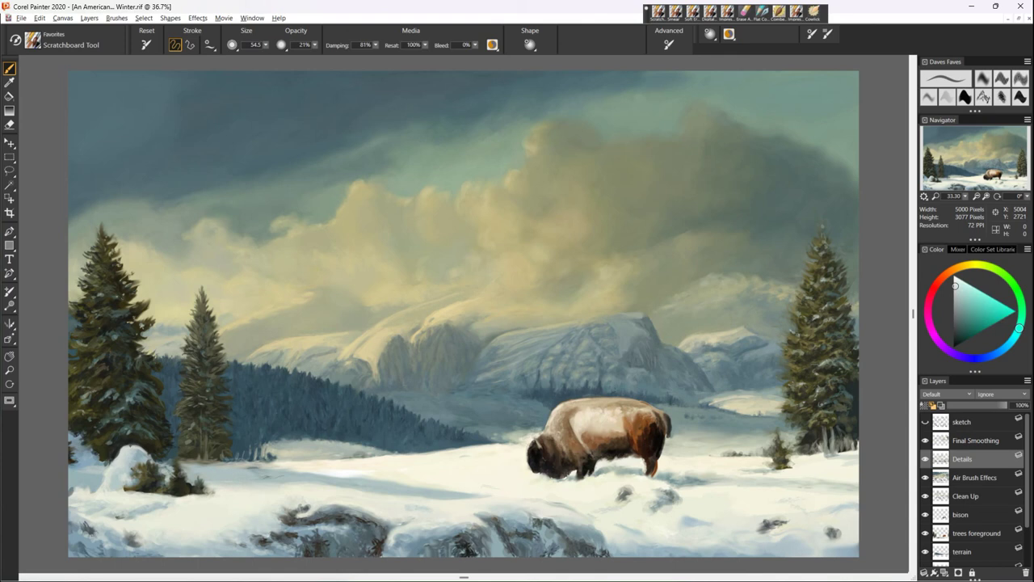
pyautogui.keyDown('alt'); pyautogui.click(242, 494); pyautogui.keyUp('alt')
pyautogui.keyDown('alt'); pyautogui.click(242, 489); pyautogui.keyUp('alt')
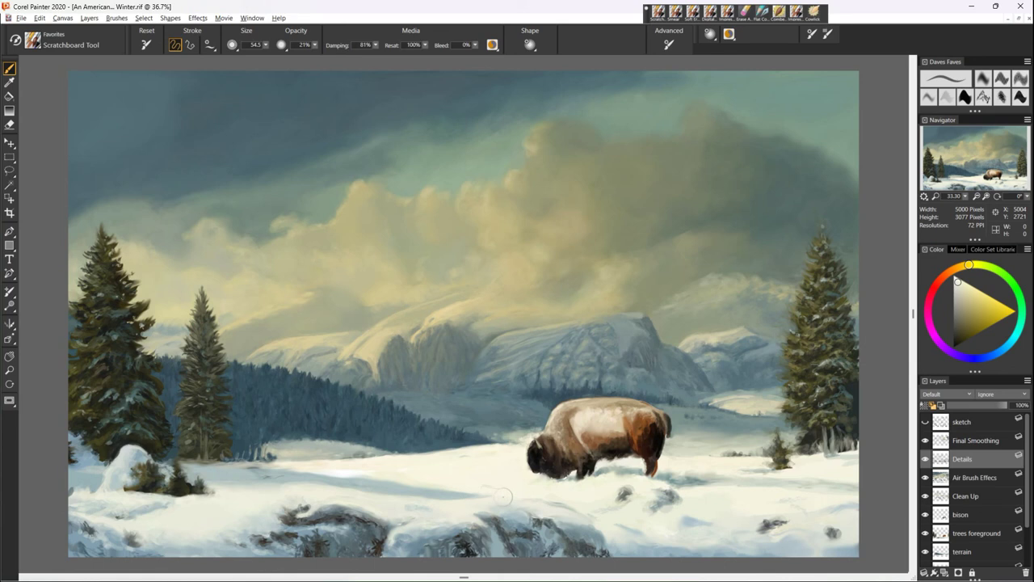
pyautogui.click(977, 264)
pyautogui.keyDown('alt'); pyautogui.click(167, 476); pyautogui.keyUp('alt')
pyautogui.keyDown('alt'); pyautogui.click(614, 472); pyautogui.keyUp('alt')
pyautogui.keyDown('alt'); pyautogui.click(698, 459); pyautogui.keyUp('alt')
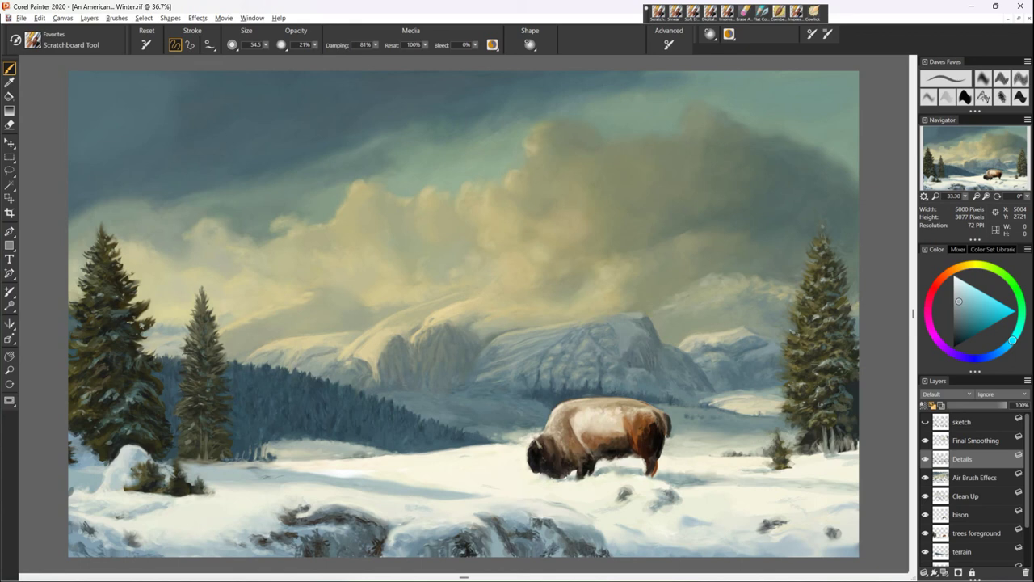
# - Blend rough brushwork on the Final Smoothing layer with the Smear brush at 33% opacity
pyautogui.click(986, 440)
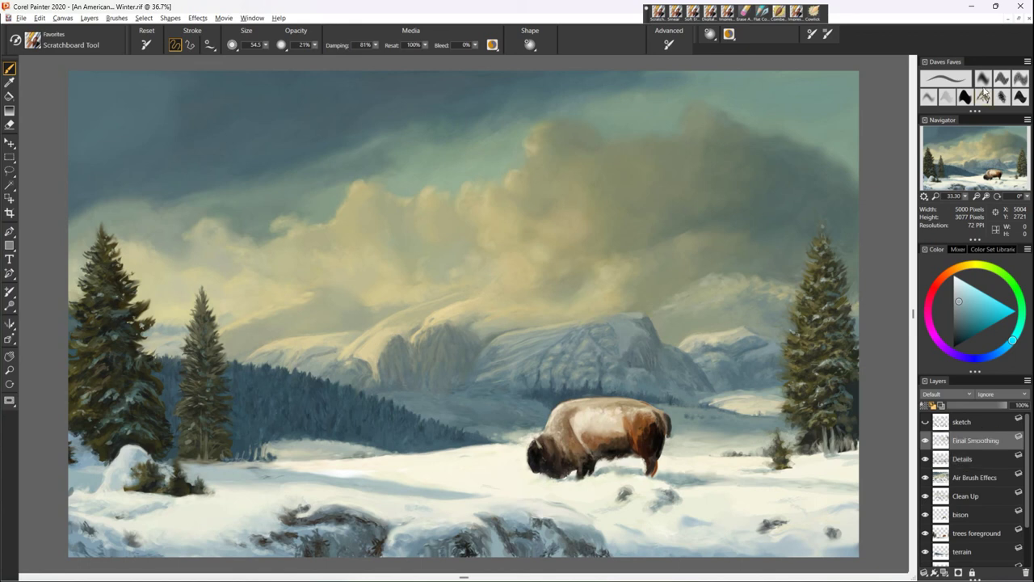
pyautogui.click(674, 12)
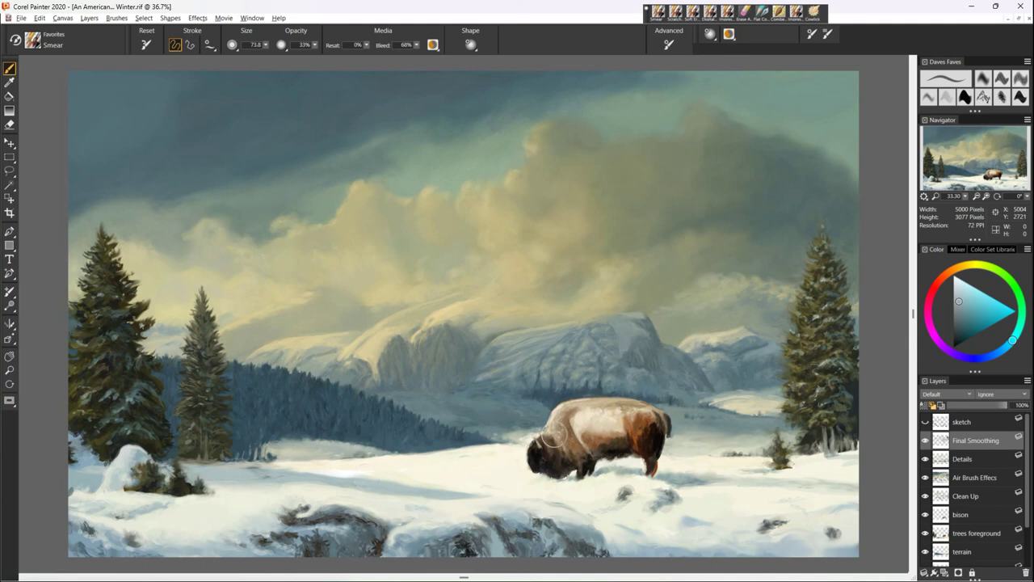
# - Compare the painting with and without the Final Smoothing and Details layers by toggling their visibility
pyautogui.click(926, 444)
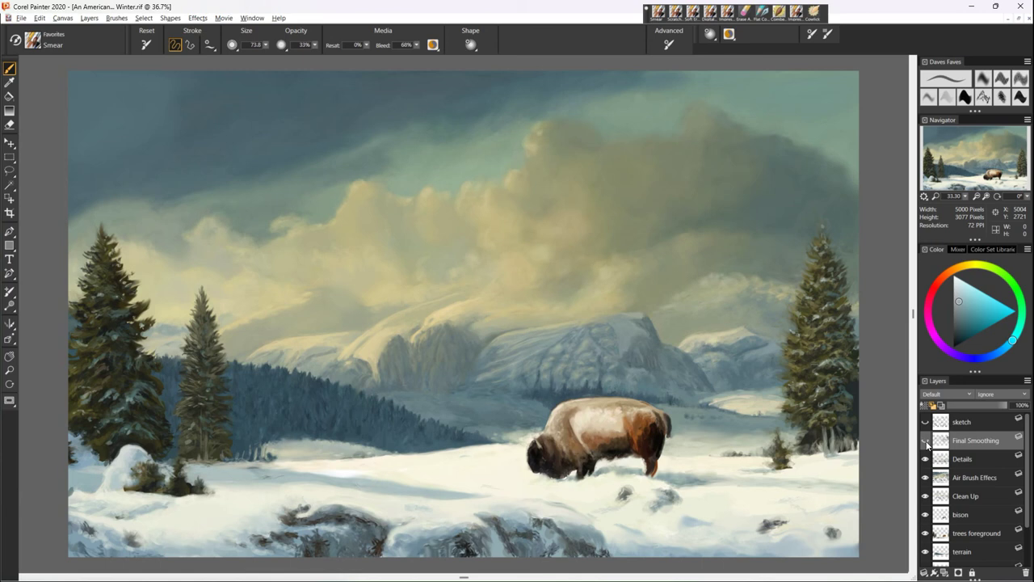
pyautogui.click(926, 441)
pyautogui.click(925, 459)
pyautogui.click(926, 459)
pyautogui.click(925, 441)
# - Sign the artist's name in the snow below the bison with a small Scratchboard Tool at 100% opacity in a sampled dark brown
pyautogui.click(942, 79)
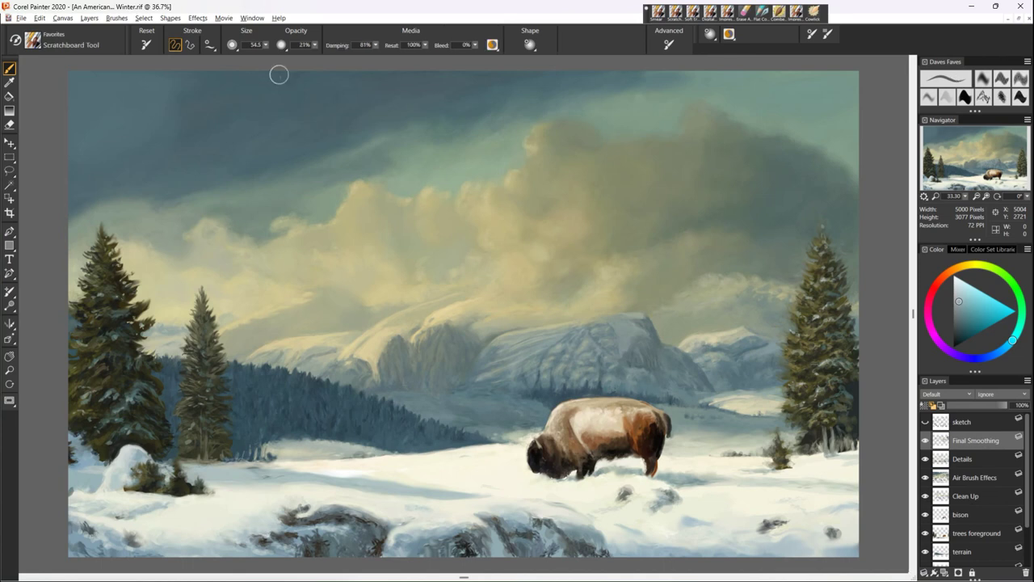
pyautogui.moveTo(314, 45); pyautogui.dragTo(473, 60)
pyautogui.keyDown('ctrl'); pyautogui.keyDown('alt'); pyautogui.moveTo(681, 490); pyautogui.dragTo(684, 490); pyautogui.keyUp('alt'); pyautogui.keyUp('ctrl')
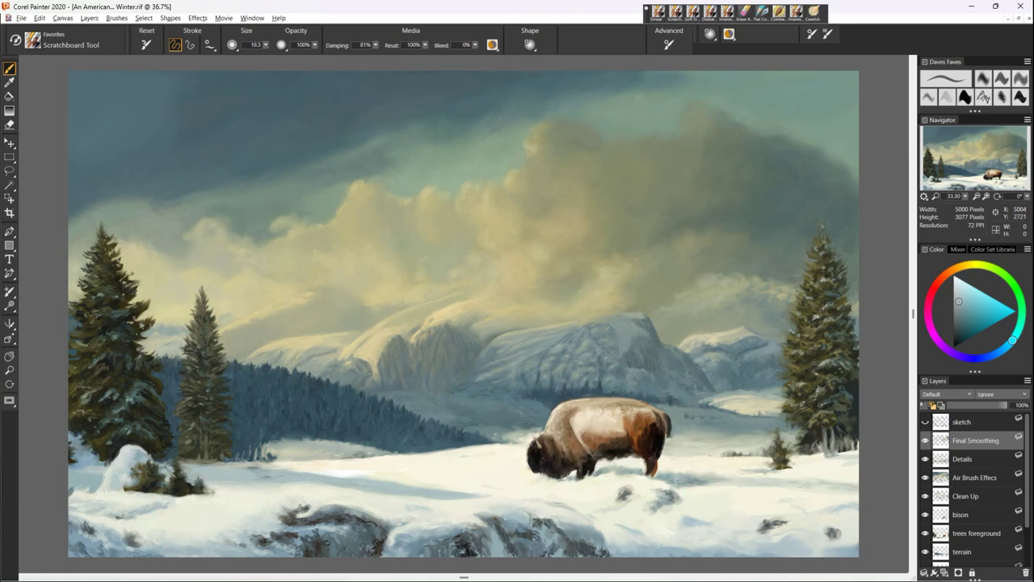
pyautogui.keyDown('alt'); pyautogui.click(607, 442); pyautogui.keyUp('alt')
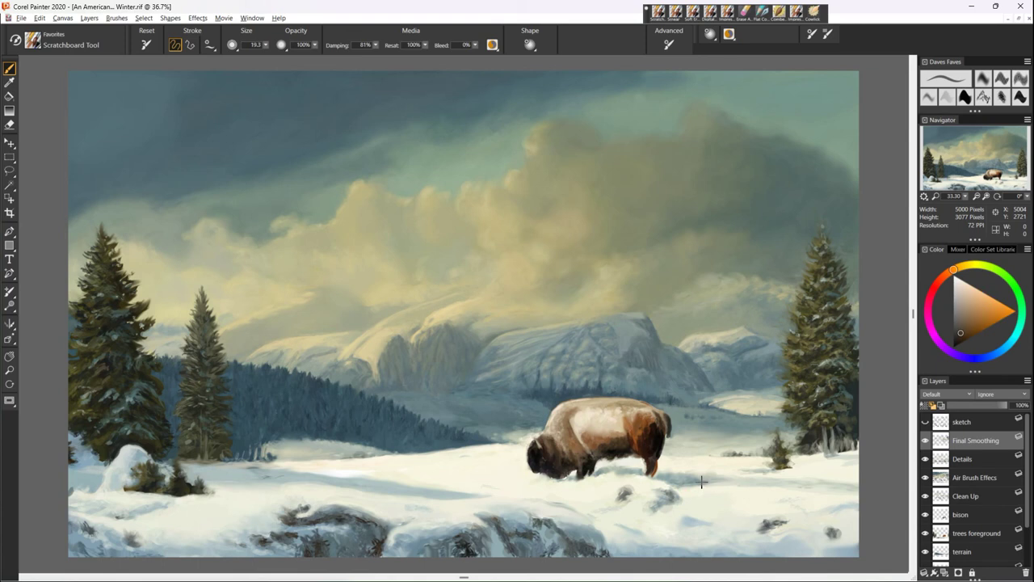
pyautogui.keyDown('ctrl'); pyautogui.keyDown('alt'); pyautogui.moveTo(702, 488); pyautogui.dragTo(704, 490); pyautogui.keyUp('alt'); pyautogui.keyUp('ctrl')
pyautogui.moveTo(712, 494)
pyautogui.mouseDown()
pyautogui.moveTo(731, 504)
pyautogui.moveTo(747, 491)
pyautogui.mouseUp()
# - Fade the signature with the Soft Eraser so it sits lightly in the snow, and return to the Smear brush
pyautogui.click(943, 97)
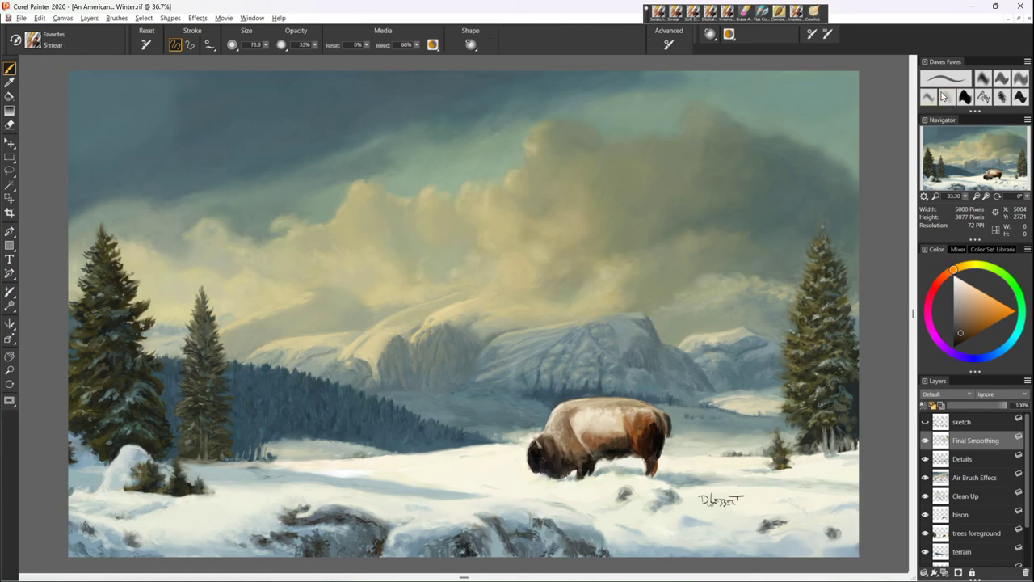
pyautogui.click(931, 96)
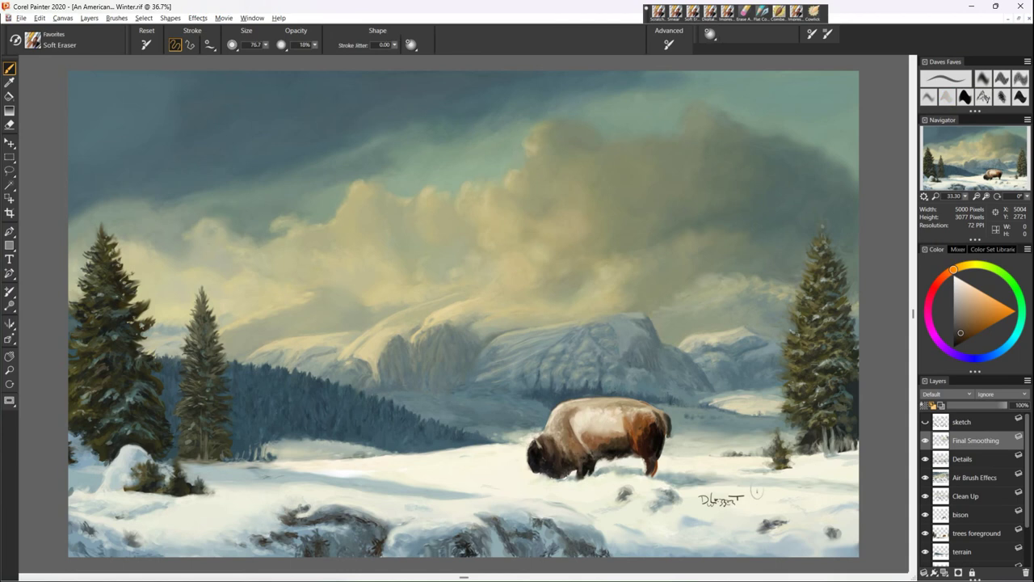
pyautogui.moveTo(757, 483); pyautogui.dragTo(766, 486)
pyautogui.click(314, 44)
pyautogui.moveTo(743, 501); pyautogui.dragTo(747, 509)
pyautogui.click(949, 97)
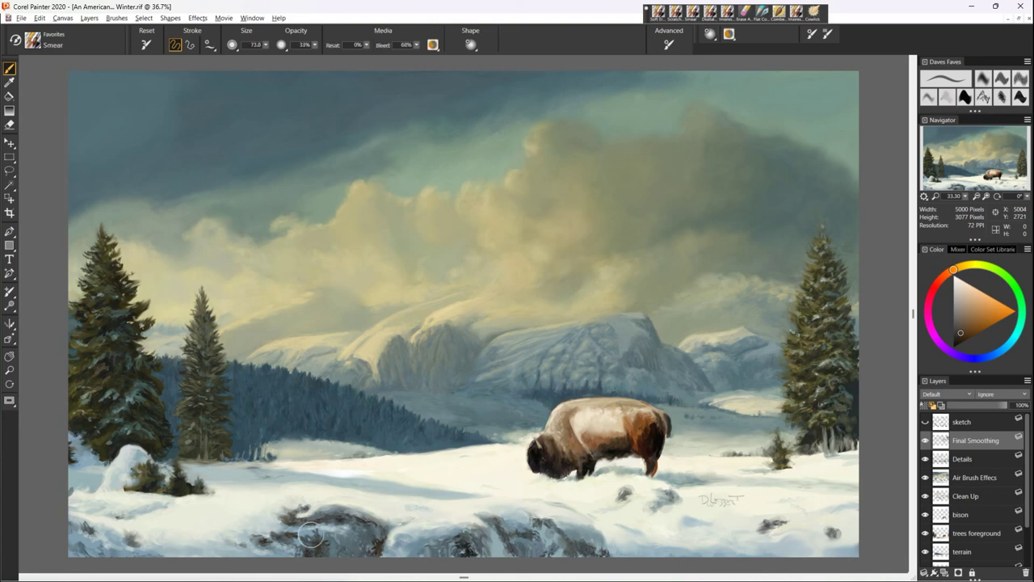